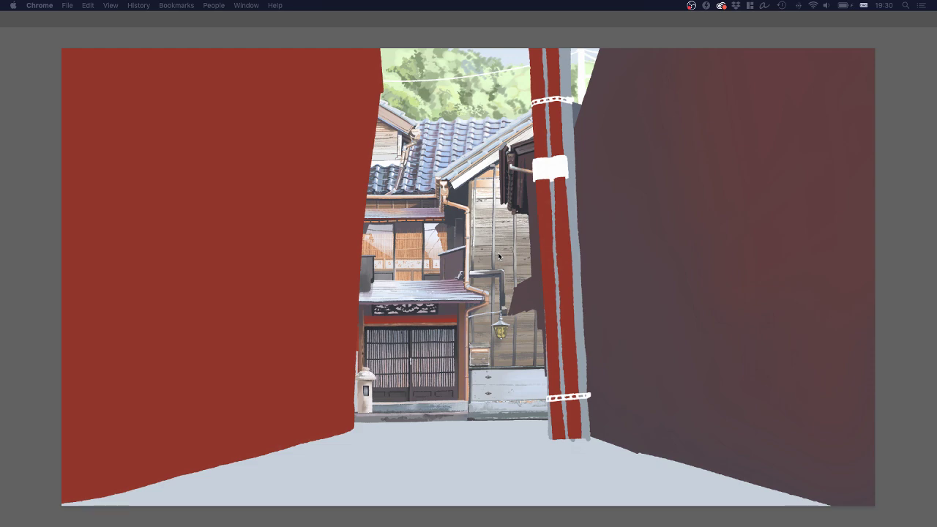
Switch to Photoshop and examine the painted street scene, from the tiled roofs down to the entrance doors
left_click(582, 212)
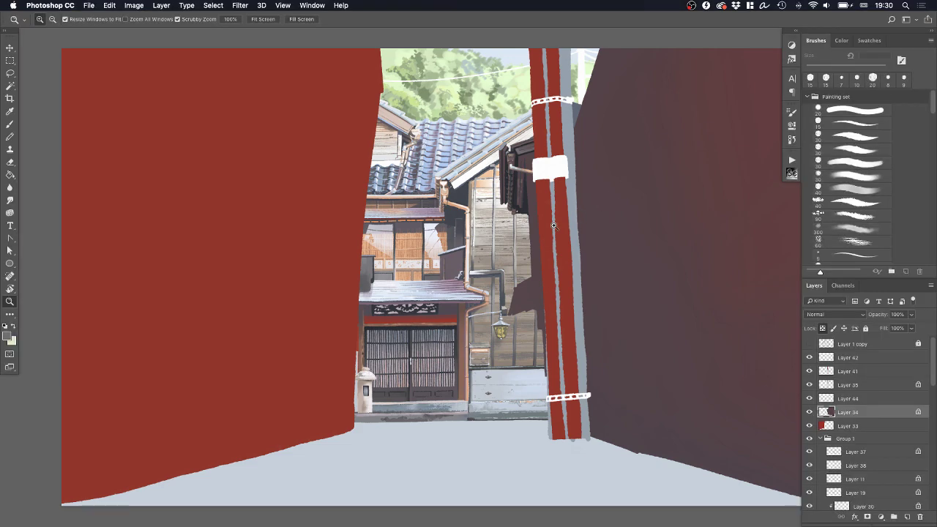
left_click(497, 233)
left_click_drag(511, 230, 532, 234)
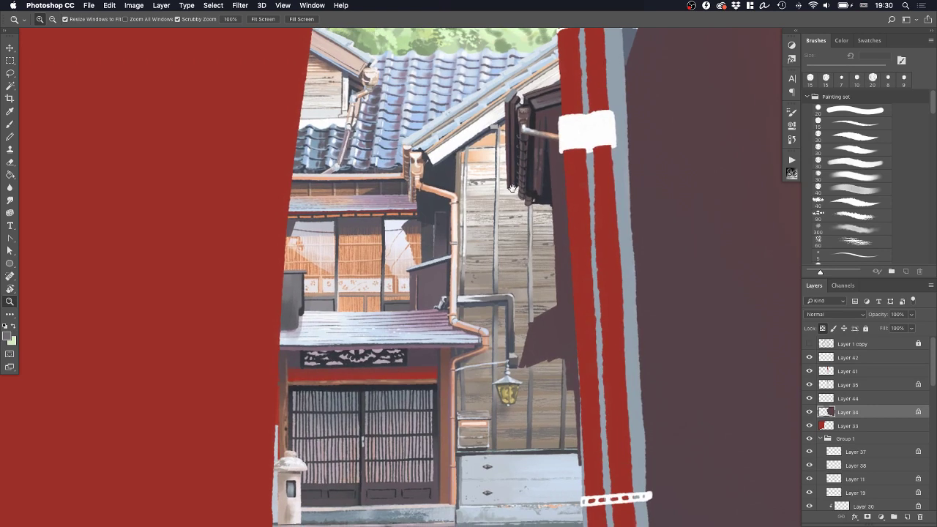
scroll(512, 188, "up", 5)
scroll(512, 188, "right", 3)
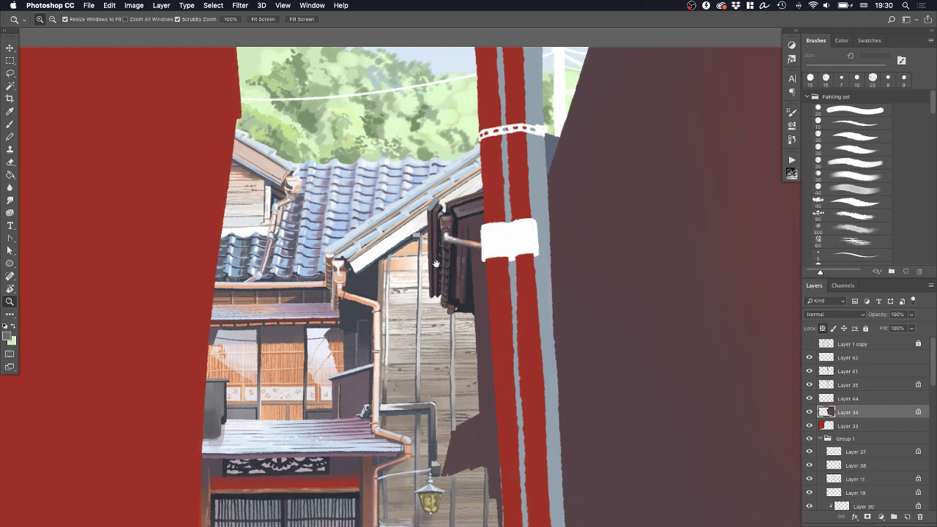
scroll(436, 264, "down", 4)
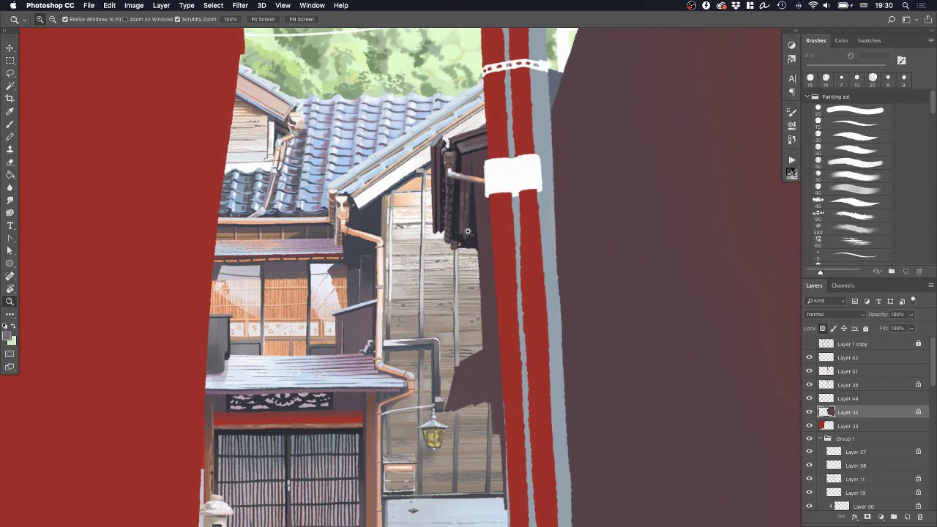
scroll(462, 282, "down", 2)
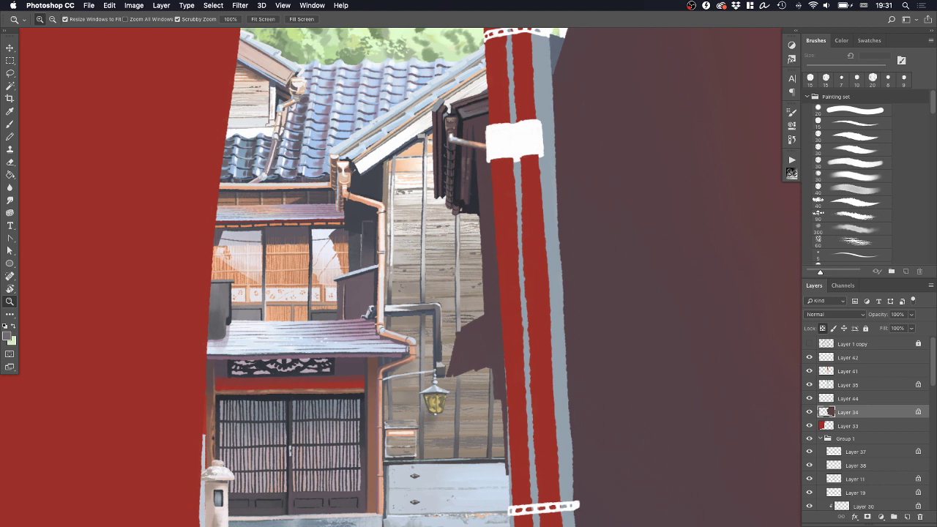
key("Tab")
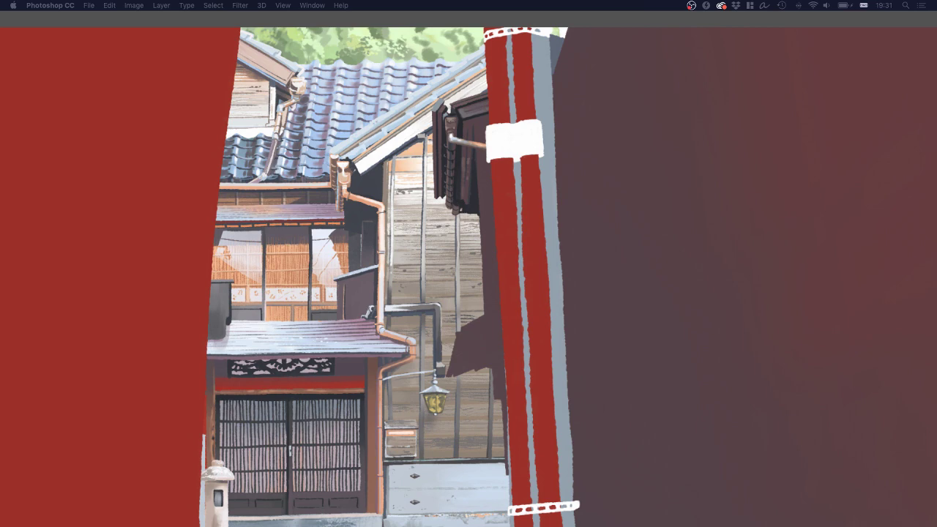
Switch to the browser and look over the brush sets offered on the Gumroad profile page
left_click_drag(473, 526, 472, 86)
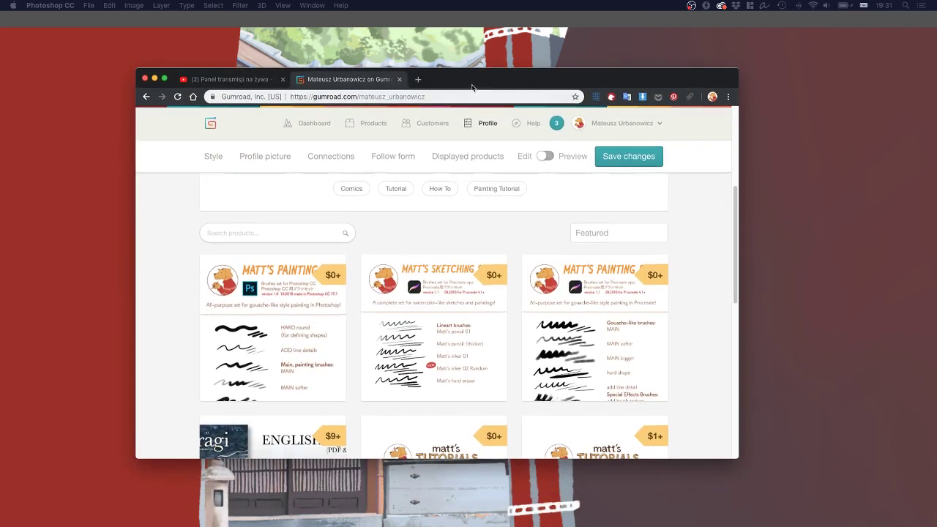
scroll(464, 165, "down", 1)
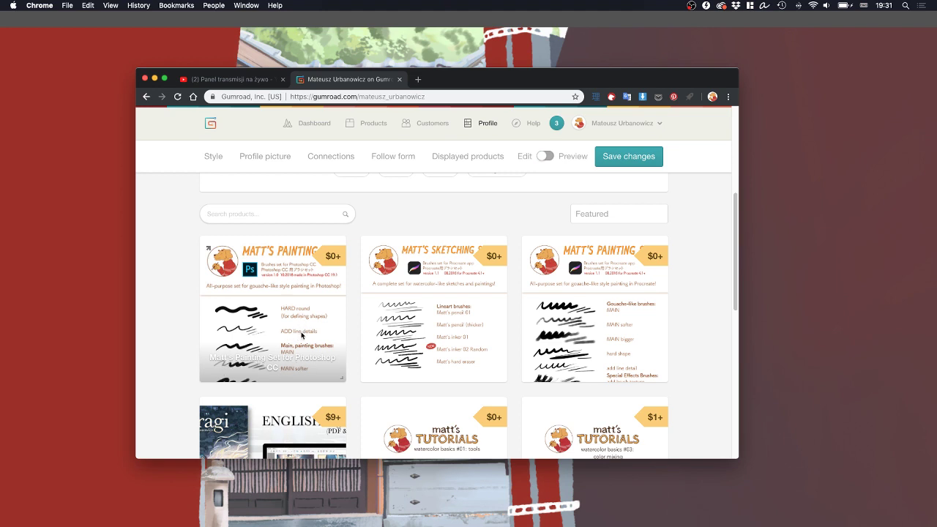
scroll(323, 325, "down", 1)
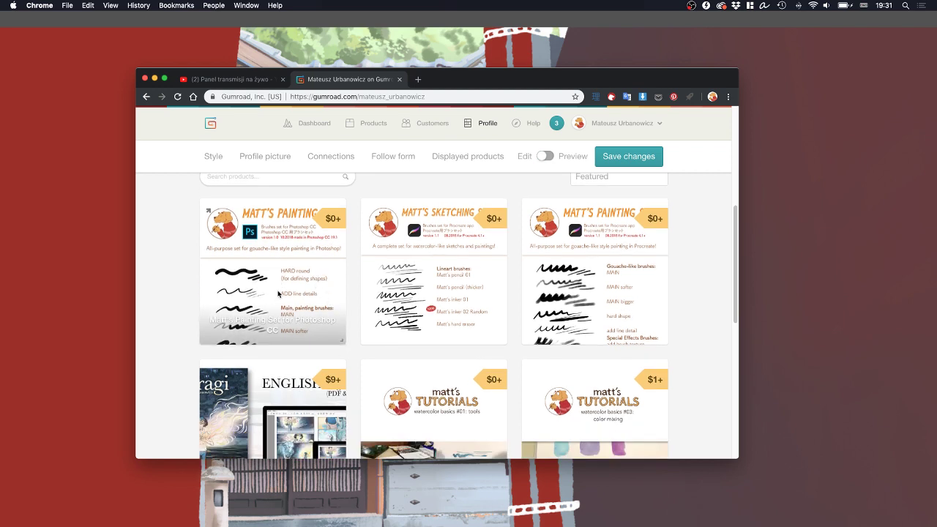
left_click_drag(456, 74, 457, 526)
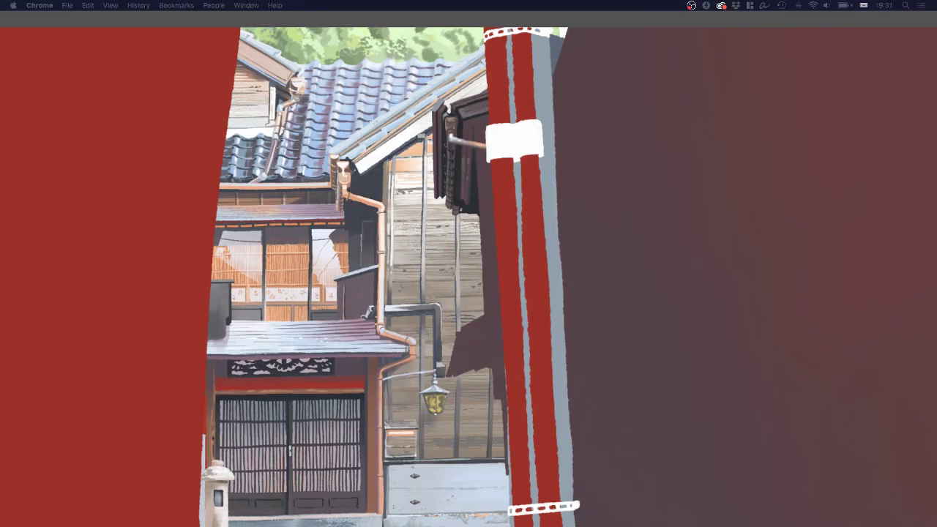
Return to Photoshop and examine the finished background houses between the flat red and dark purple walls
left_click(430, 242)
left_click_drag(409, 294, 478, 240)
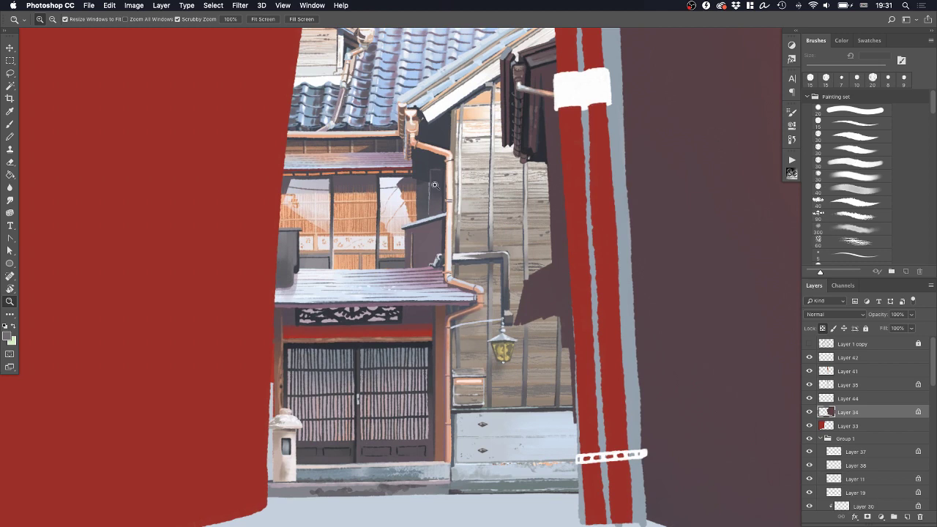
left_click_drag(443, 167, 440, 197)
left_click_drag(404, 288, 407, 253)
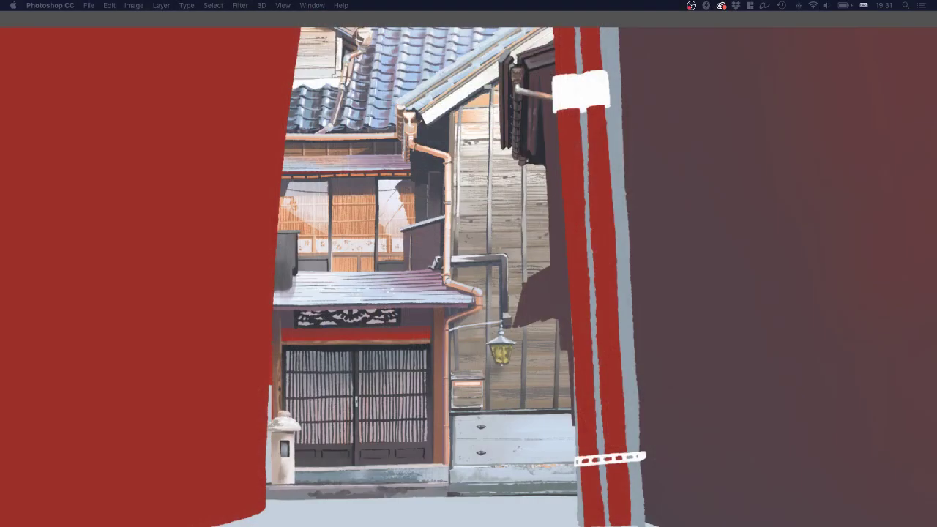
left_click(403, 236)
left_click_drag(458, 230, 387, 337)
mouse_move(450, 248)
left_mouse_down()
mouse_move(447, 257)
mouse_move(433, 251)
left_mouse_up()
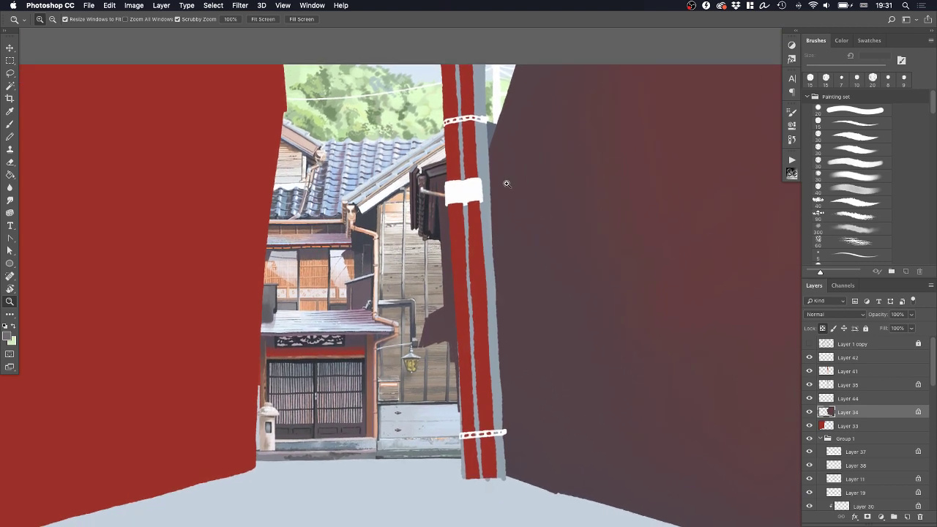
left_click_drag(444, 184, 455, 203)
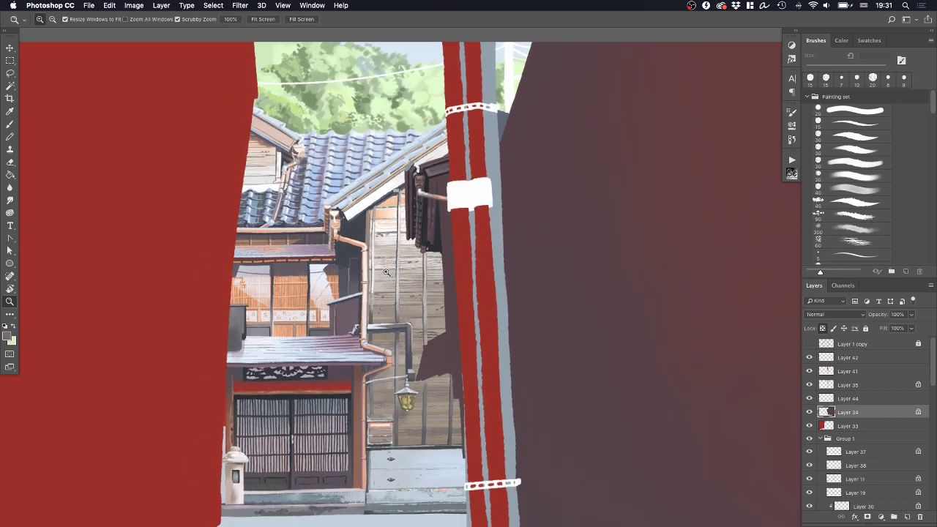
left_click_drag(423, 257, 421, 259)
Toggle the visibility of Group 1 off and on to compare the painted houses with the sketch underneath
left_click(808, 443)
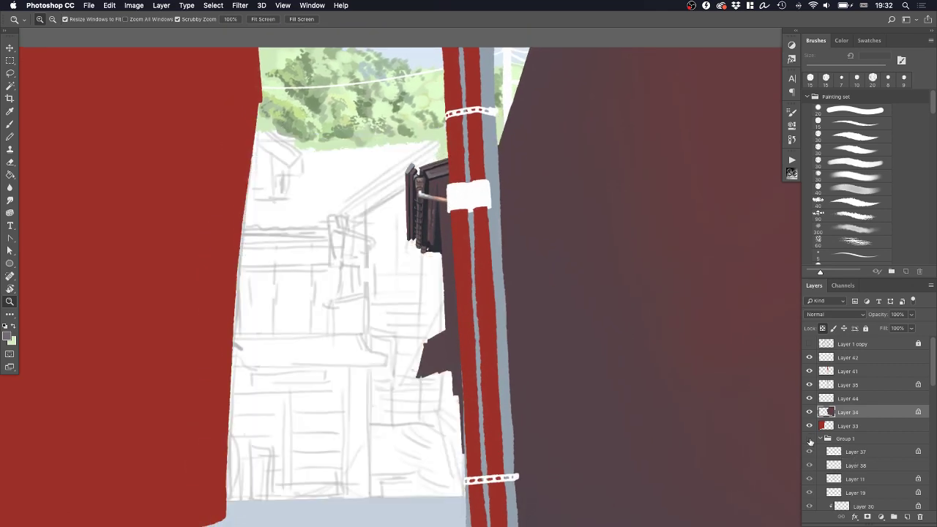
left_click(809, 442)
left_click(808, 443)
left_click(808, 443)
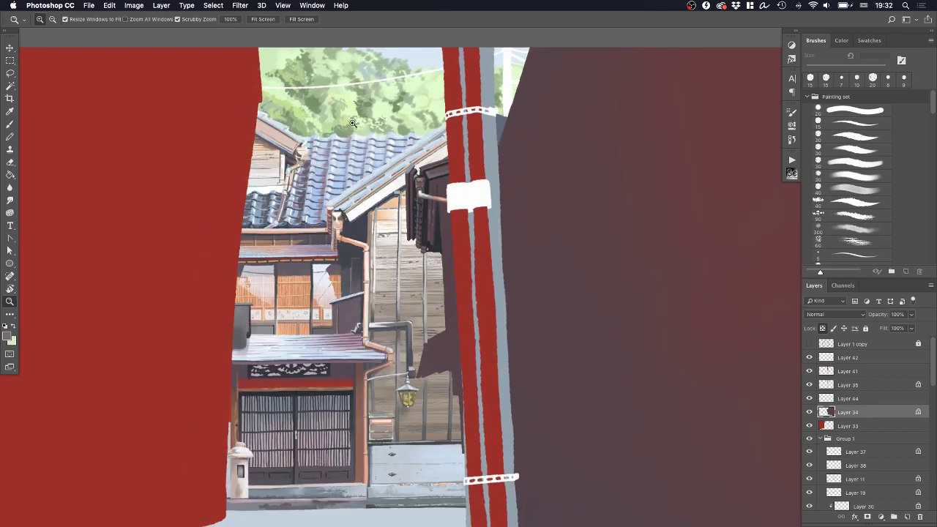
Show the Layer 1 copy sketch over the whole painting
left_click_drag(366, 101, 381, 114)
left_click_drag(386, 60, 376, 159)
left_click_drag(432, 278, 451, 134)
left_click_drag(459, 234, 447, 251)
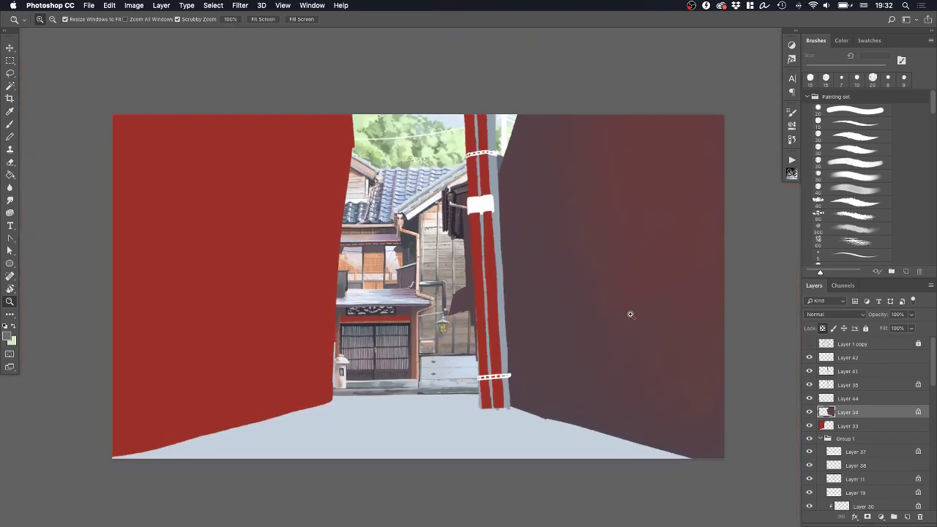
left_click(809, 344)
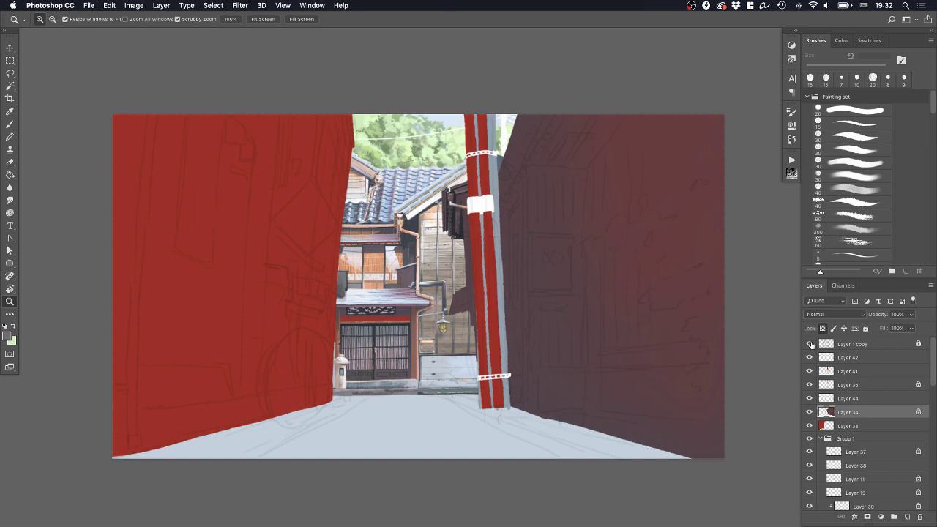
Add a new layer above Layer 34, choose the 30 px Painting set brush, and sample the off-white from the roof trim
left_click_drag(519, 239, 564, 255)
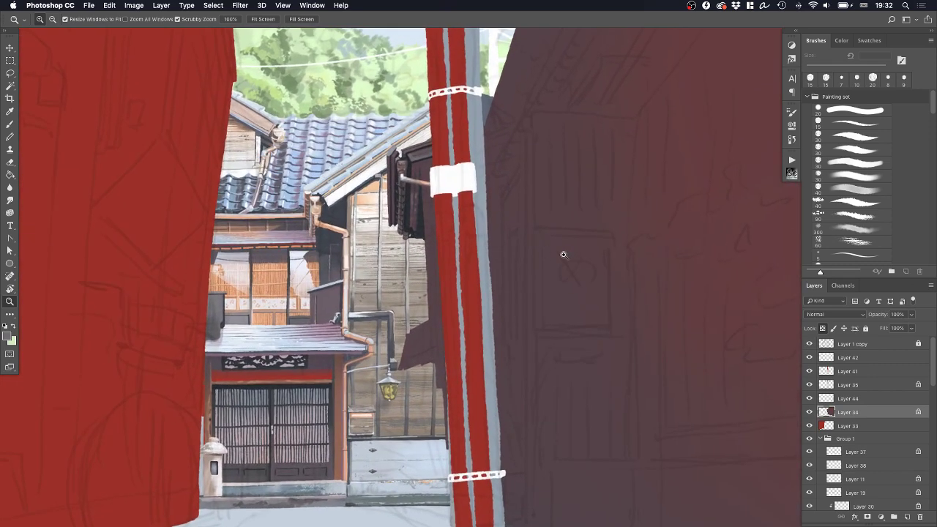
left_click(907, 518)
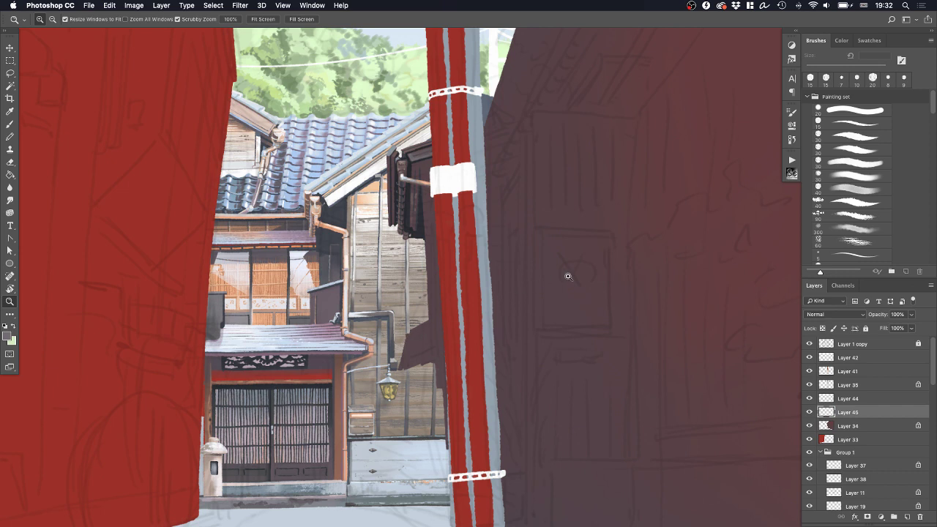
left_click(855, 137)
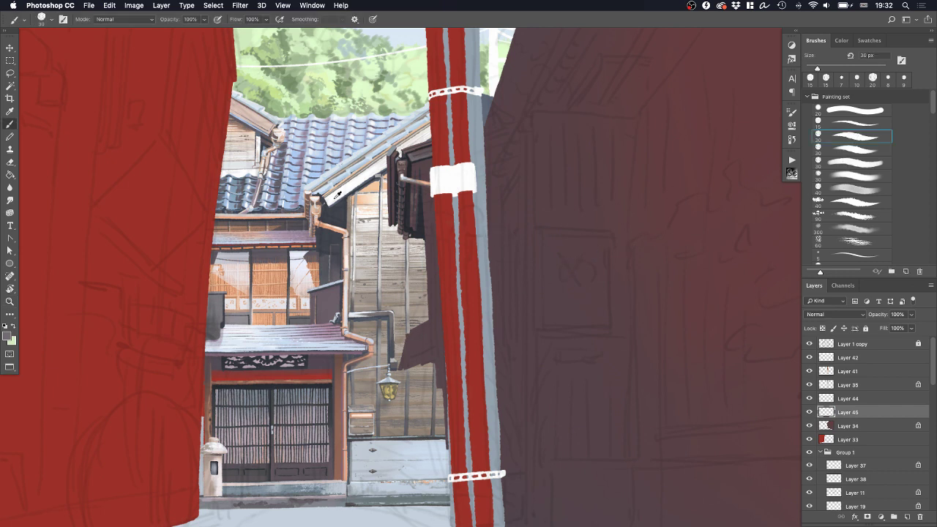
left_click(315, 201, "alt")
Paint a closed off-white rectangular outline over the sketched sign on the dark wall beside the pole
left_click_drag(545, 243, 544, 334)
mouse_move(543, 238)
left_mouse_down()
mouse_move(603, 241)
mouse_move(607, 330)
left_mouse_up()
key("super+z")
key("super+z")
left_click_drag(607, 239, 608, 330)
key("e")
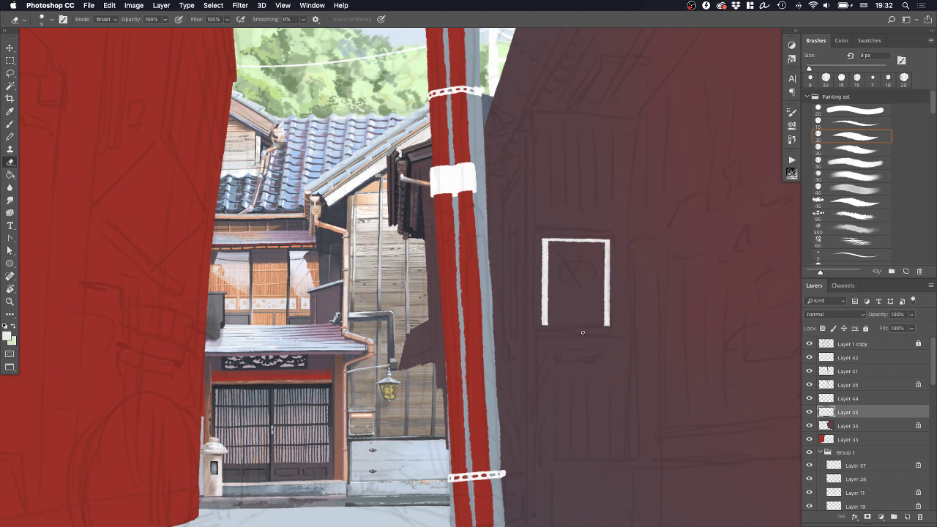
key("b")
left_click_drag(544, 324, 610, 324)
Select the inside of the sign outline with the Magic Wand, fill it with off-white, and deselect
key("w")
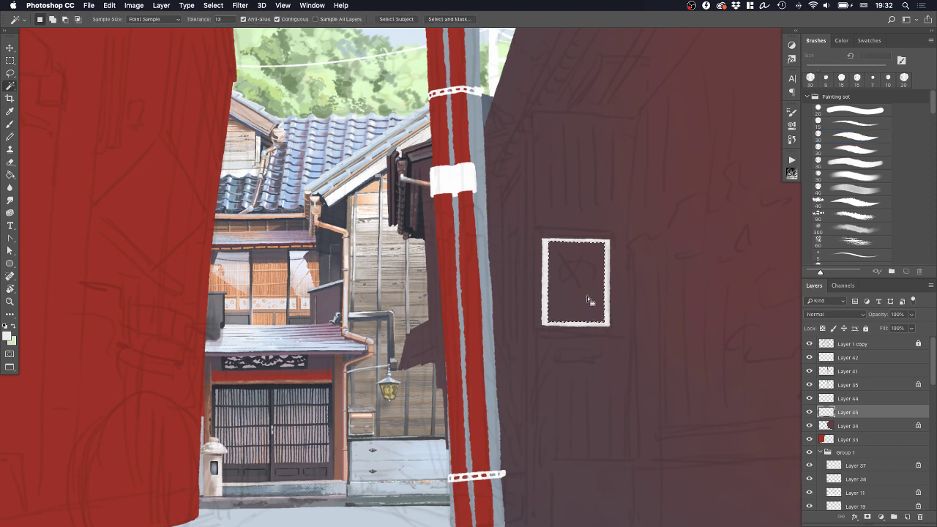
left_click(579, 296)
key("alt+BackSpace")
key("super+d")
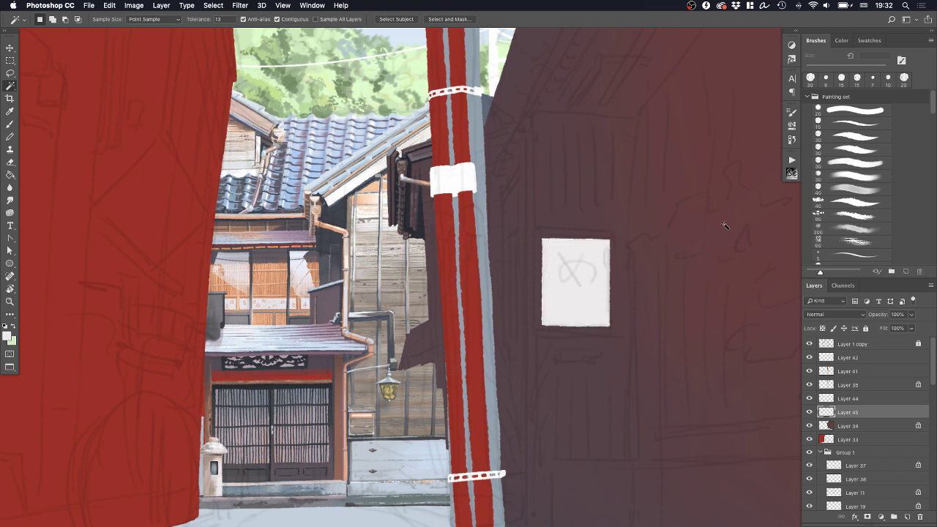
Adjust the shape of the off-white sign slightly with Free Transform to fit the wall
key("b")
left_click_drag(569, 288, 508, 317)
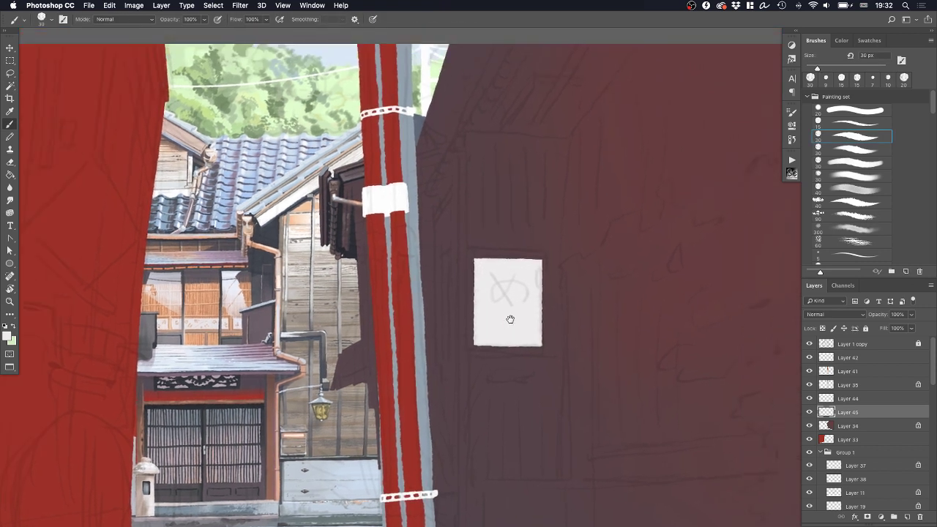
left_click_drag(526, 272, 526, 271)
key("super+t")
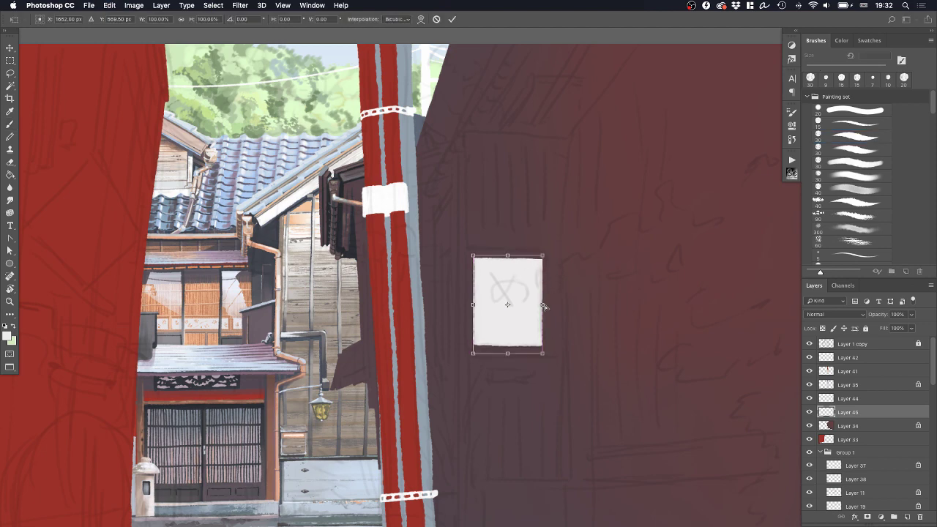
left_click_drag(545, 305, 515, 243)
key("Return")
Add a new layer above Layer 44 and choose the 15 px Painting set brush
left_click_drag(482, 288, 512, 250)
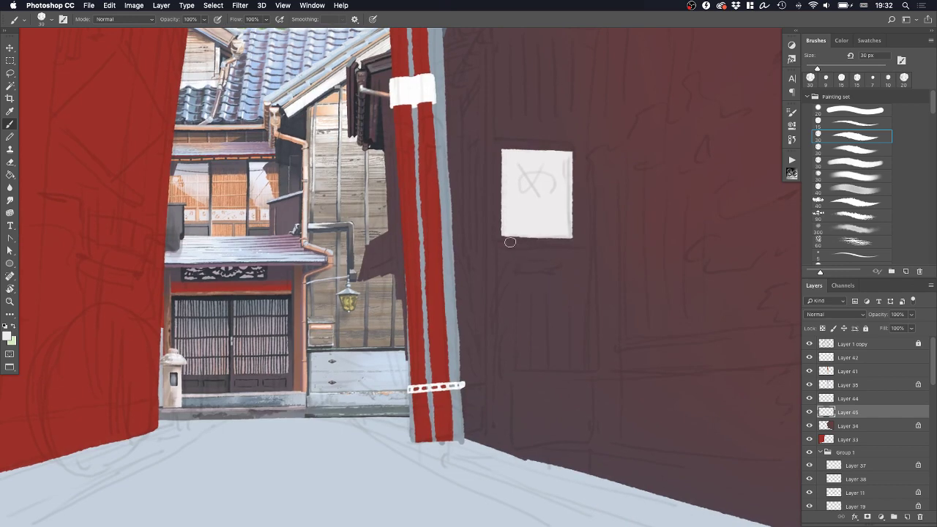
key("z")
left_click(403, 322)
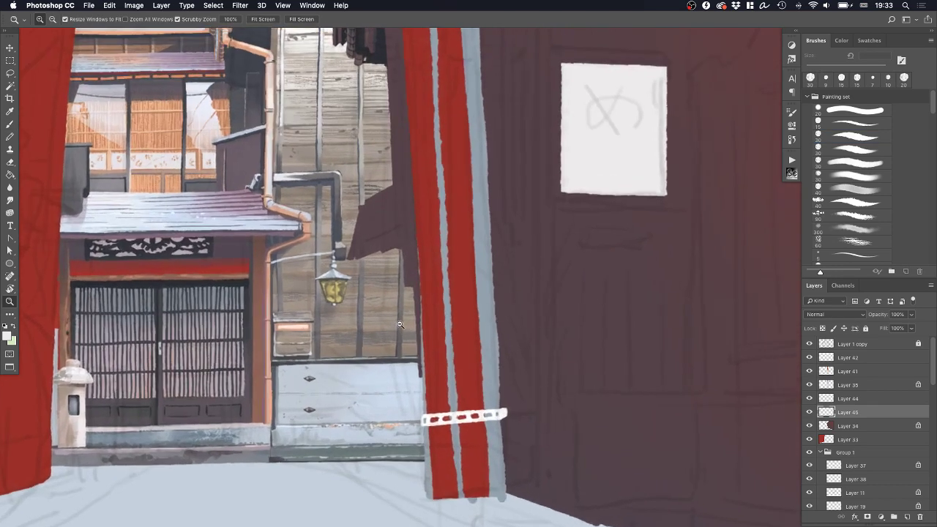
left_click(489, 331, "super")
left_click(867, 401)
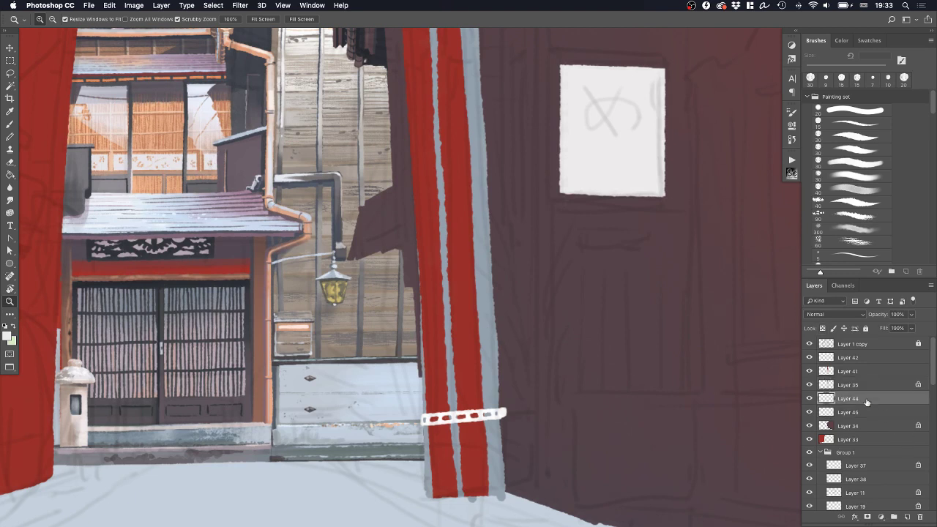
left_click(907, 517)
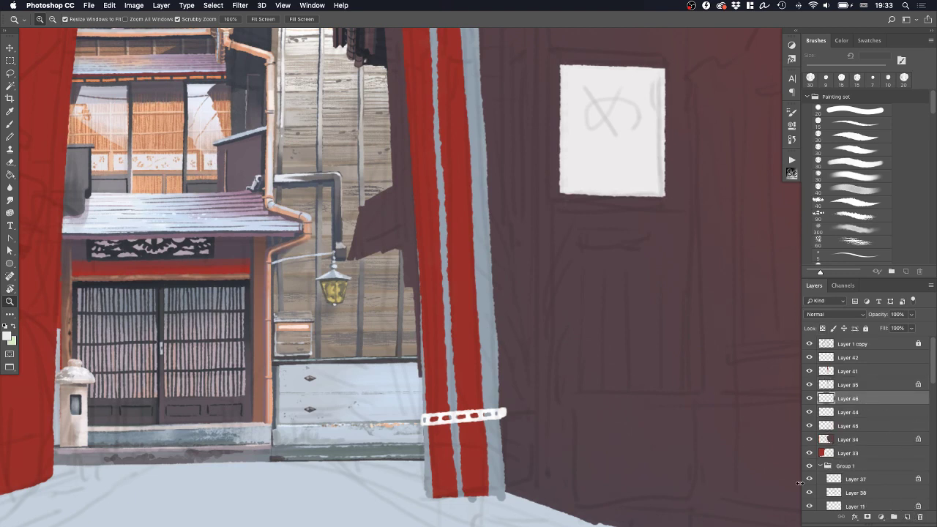
left_click(856, 121)
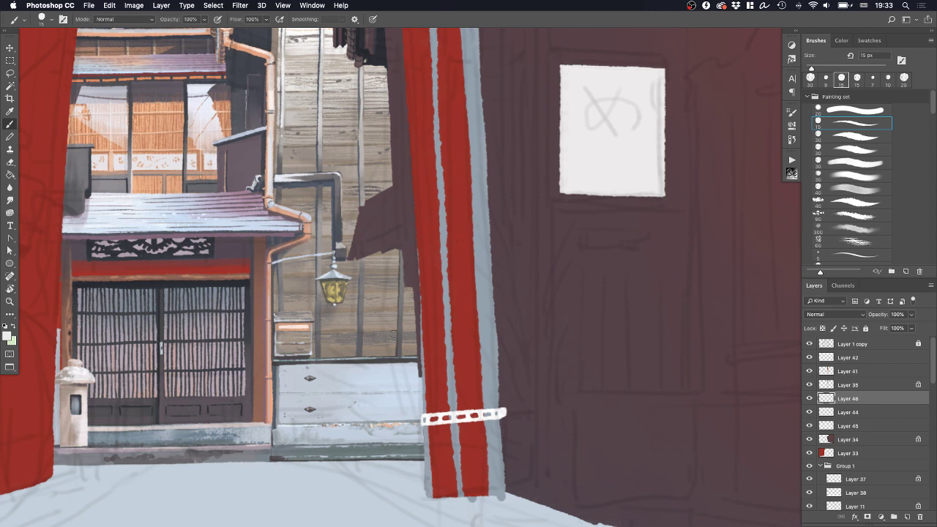
Set the foreground colour to a dark muted green with hue 139, saturation 19 and brightness 33
left_click(843, 41)
left_click(861, 59)
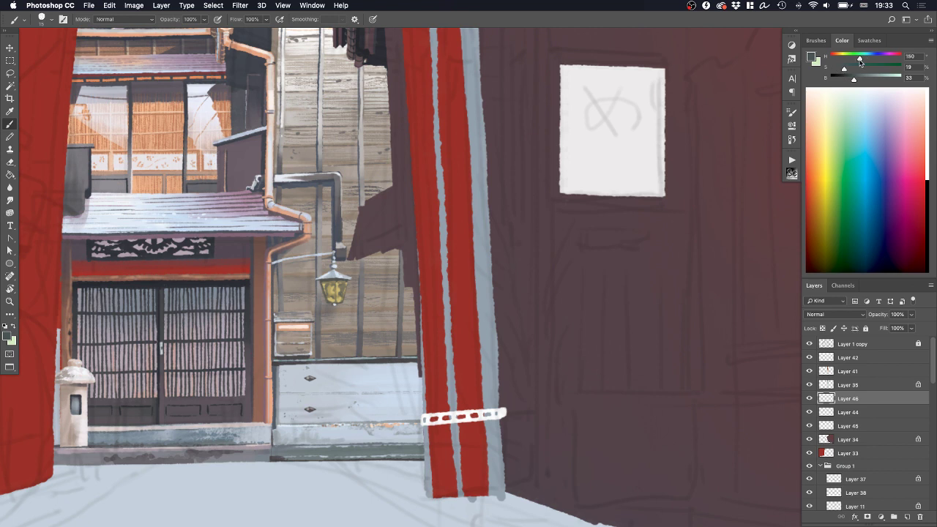
left_click_drag(861, 61, 859, 61)
Paint a first branch of small dark green leaves on the wooden wall, from beside the lantern to the red banner's edge
left_click_drag(361, 312, 375, 310)
key("z")
left_click(375, 310)
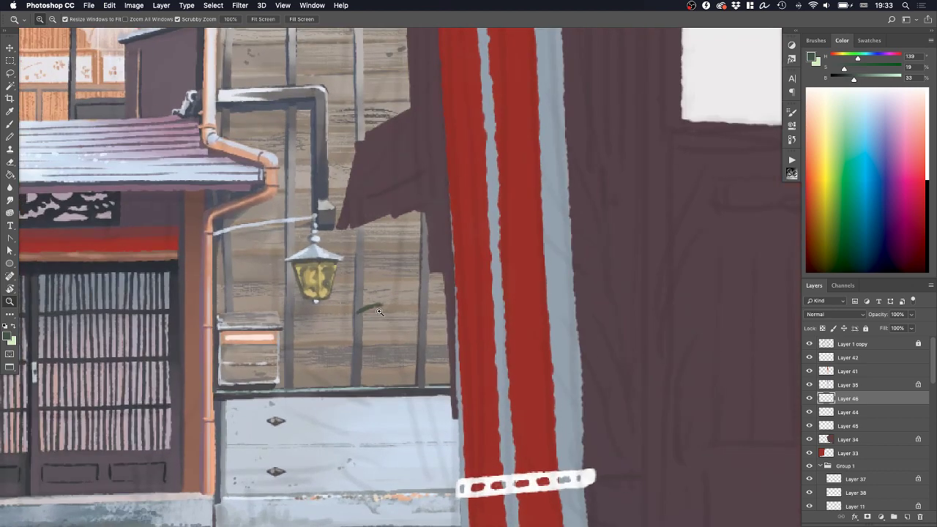
key("b")
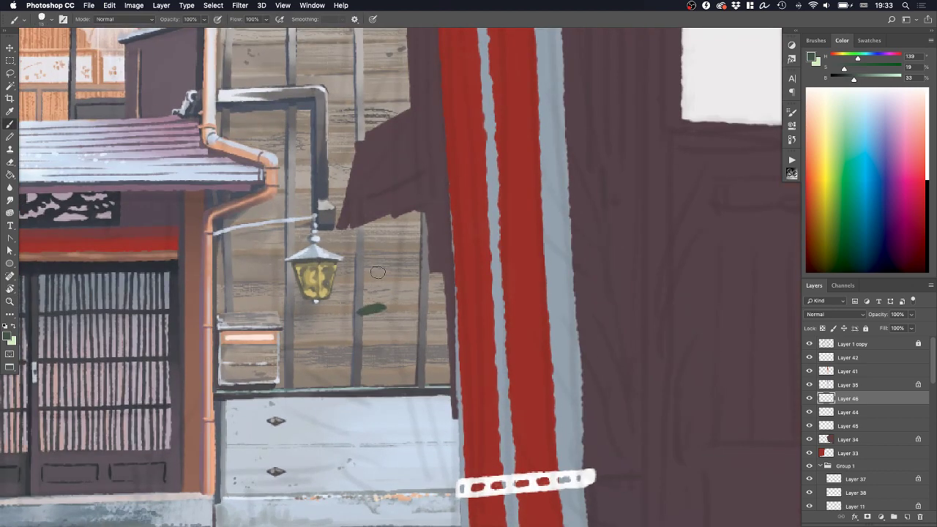
mouse_move(355, 276)
left_mouse_down()
mouse_move(375, 267)
mouse_move(381, 275)
left_mouse_up()
left_click_drag(375, 262, 401, 258)
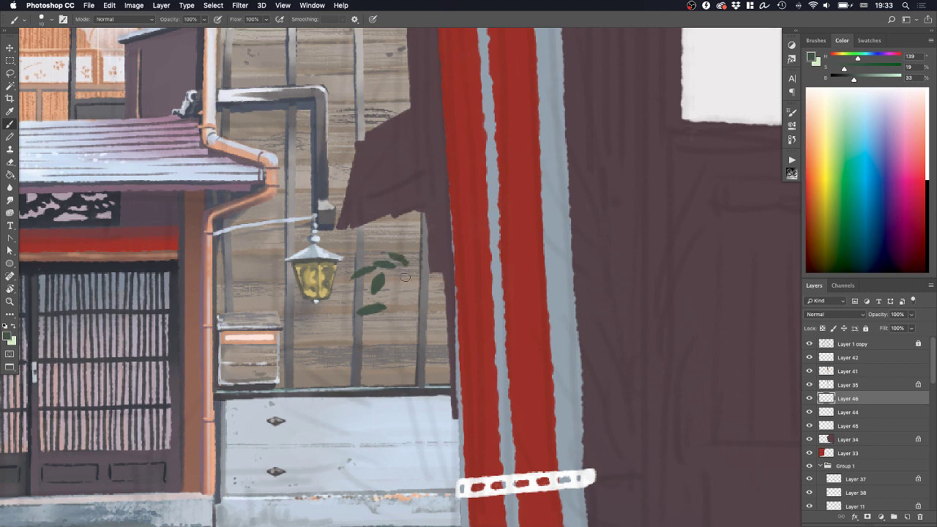
mouse_move(400, 287)
left_mouse_down()
mouse_move(423, 277)
mouse_move(394, 271)
mouse_move(412, 275)
mouse_move(425, 255)
mouse_move(435, 268)
mouse_move(425, 272)
mouse_move(416, 258)
mouse_move(434, 276)
mouse_move(411, 255)
left_mouse_up()
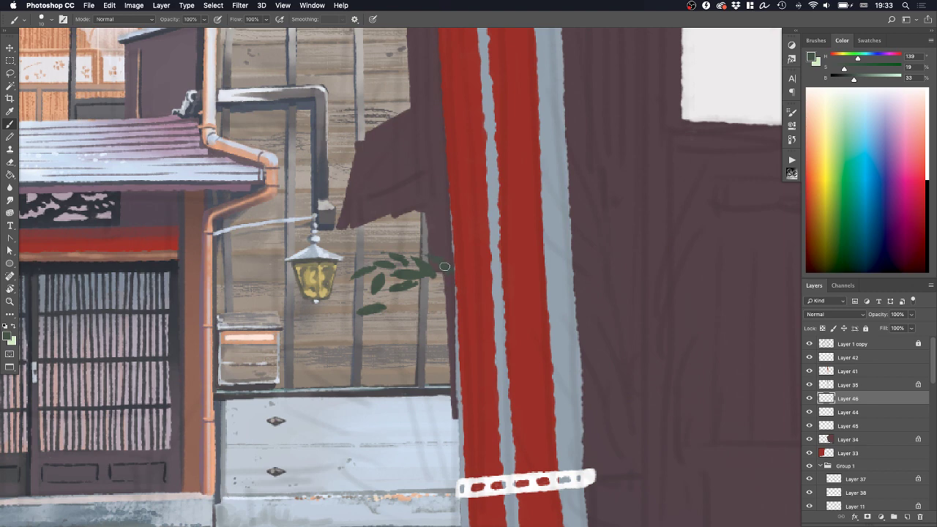
left_click_drag(445, 267, 451, 271)
Add dark green leaves lower on the wooden wall and extend the upper branch until it reaches the lantern
scroll(419, 271, "down", 3)
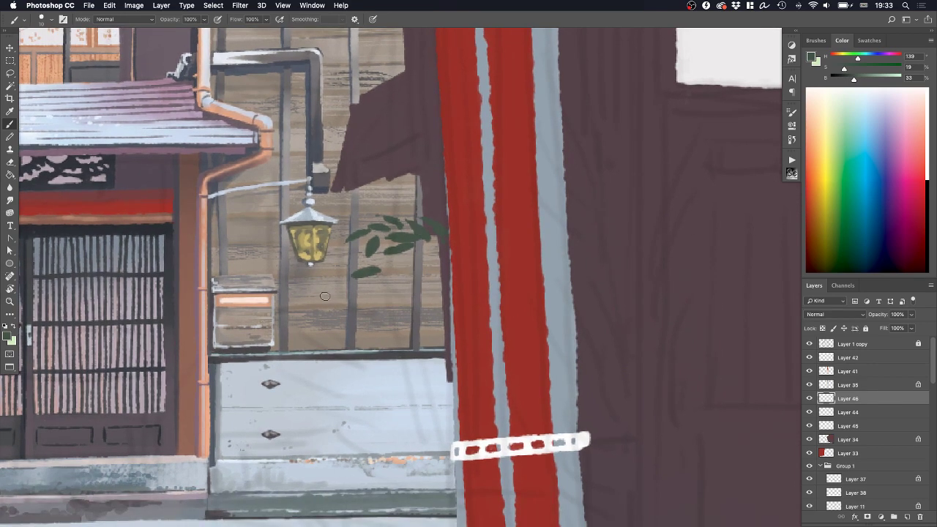
mouse_move(324, 288)
left_mouse_down()
mouse_move(308, 297)
mouse_move(322, 288)
mouse_move(330, 302)
mouse_move(322, 287)
mouse_move(328, 306)
left_mouse_up()
key("e")
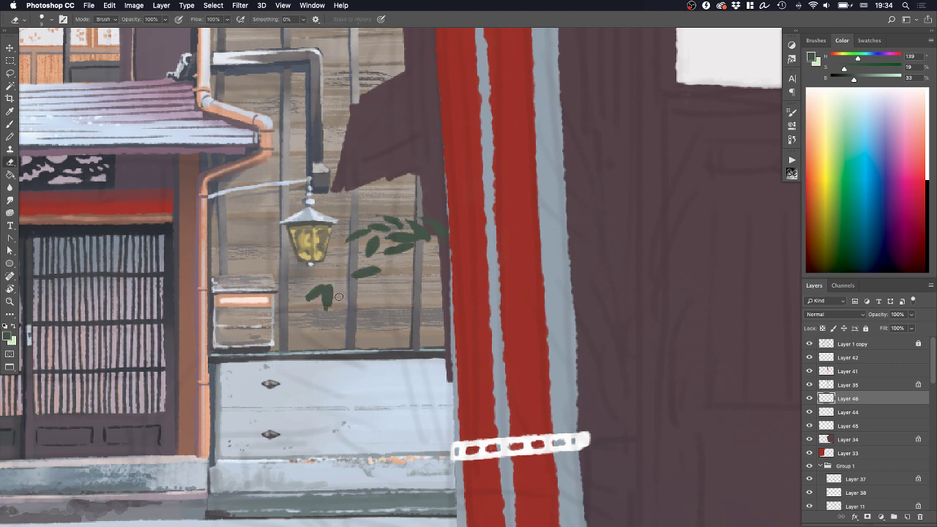
key("b")
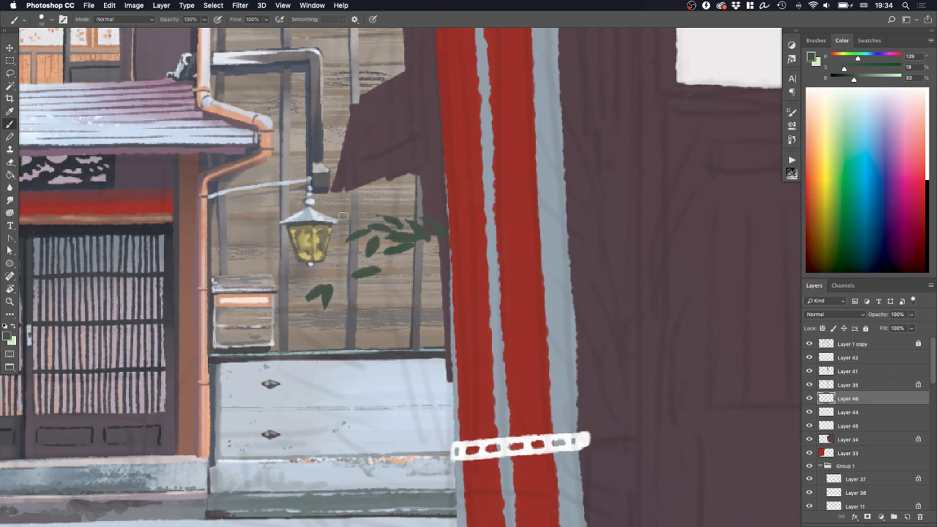
left_click_drag(338, 220, 356, 223)
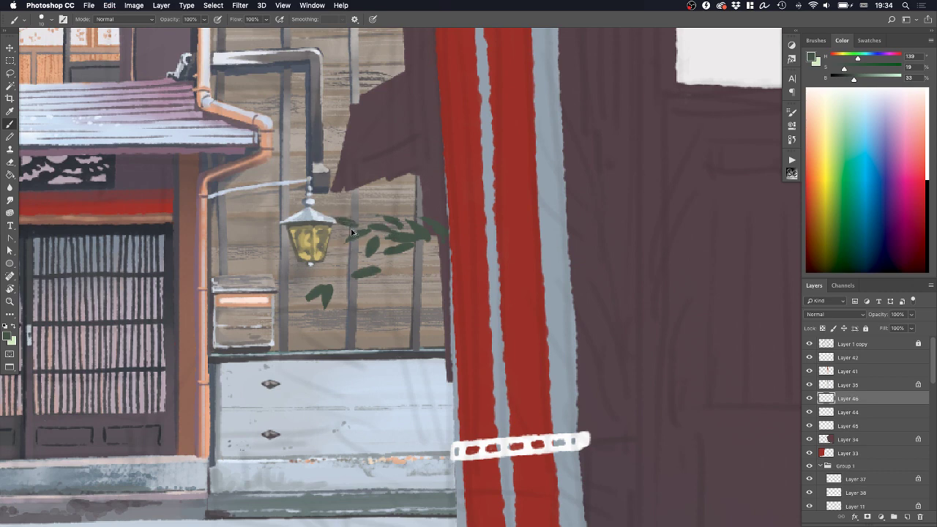
key("super+z")
left_click_drag(339, 224, 354, 231)
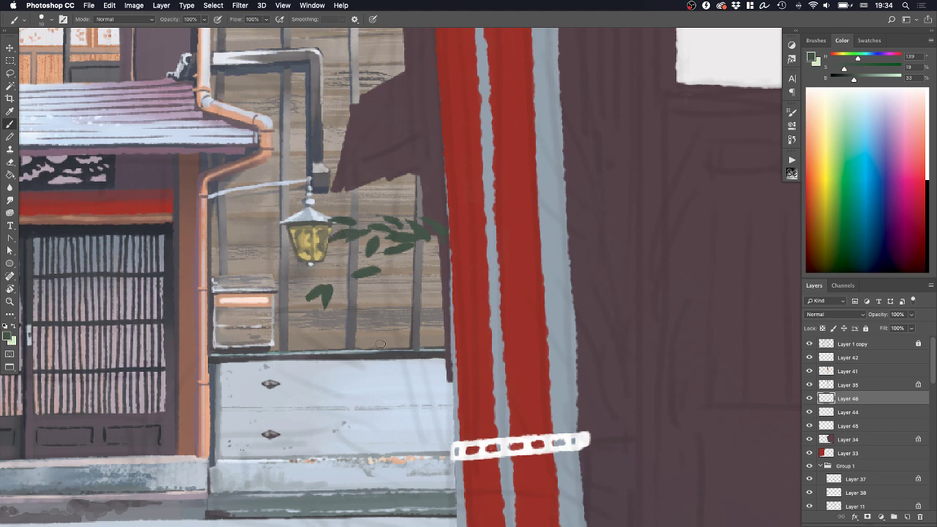
Paint more dark green leaves down to the pale blue panel and thicken the cluster beside the red banner, varying the brush size
mouse_move(421, 388)
left_mouse_down()
mouse_move(398, 394)
mouse_move(414, 381)
mouse_move(421, 389)
mouse_move(411, 389)
left_mouse_up()
key("]")
mouse_move(386, 367)
left_mouse_down()
mouse_move(388, 342)
mouse_move(404, 336)
mouse_move(355, 326)
mouse_move(377, 324)
mouse_move(357, 325)
mouse_move(353, 286)
mouse_move(368, 292)
mouse_move(356, 303)
mouse_move(379, 299)
mouse_move(358, 303)
mouse_move(375, 301)
mouse_move(352, 290)
mouse_move(368, 297)
mouse_move(384, 286)
mouse_move(390, 300)
mouse_move(375, 290)
mouse_move(397, 299)
mouse_move(401, 290)
mouse_move(391, 298)
mouse_move(403, 303)
mouse_move(416, 292)
mouse_move(409, 303)
mouse_move(427, 279)
mouse_move(425, 268)
mouse_move(416, 276)
mouse_move(425, 264)
mouse_move(419, 277)
mouse_move(426, 270)
mouse_move(406, 262)
mouse_move(429, 264)
left_mouse_up()
key("[")
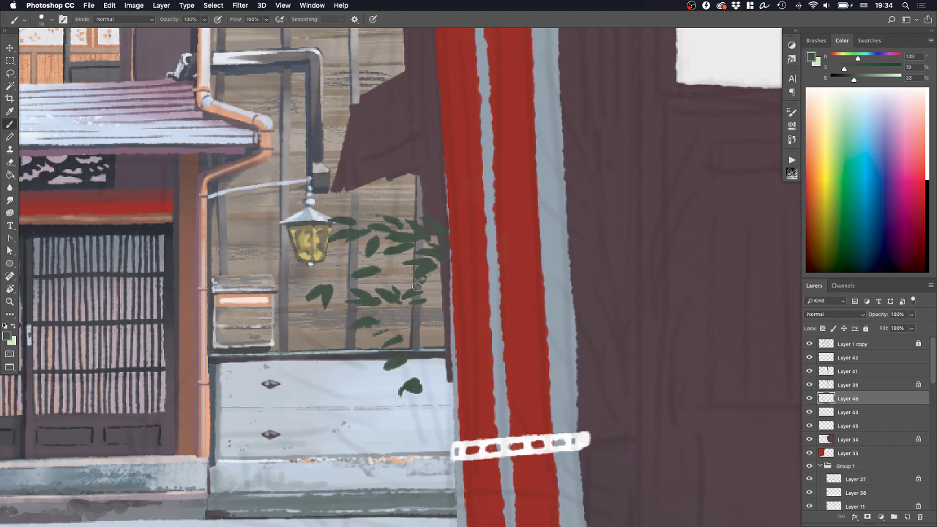
left_click_drag(418, 285, 441, 274)
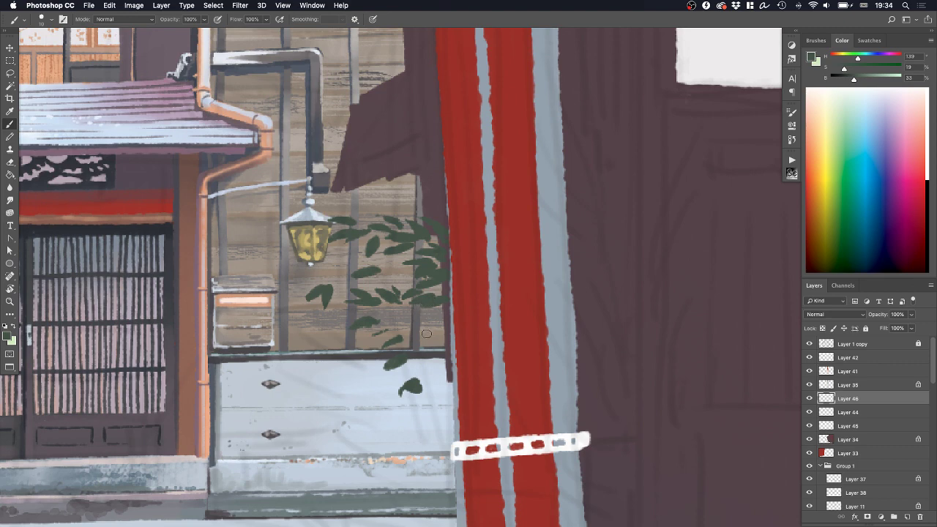
Fill the foliage just above the pale blue panel with more dark green leaves and refine the leaf shapes with the Eraser
scroll(426, 334, "down", 2)
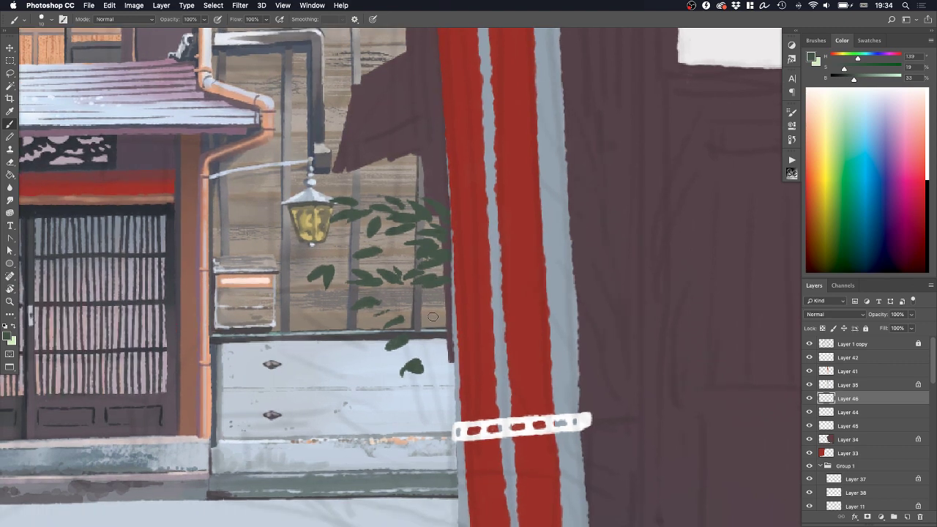
mouse_move(426, 317)
left_mouse_down()
mouse_move(421, 323)
mouse_move(429, 314)
left_mouse_up()
mouse_move(405, 306)
left_mouse_down()
mouse_move(408, 316)
mouse_move(444, 298)
mouse_move(433, 298)
mouse_move(443, 304)
left_mouse_up()
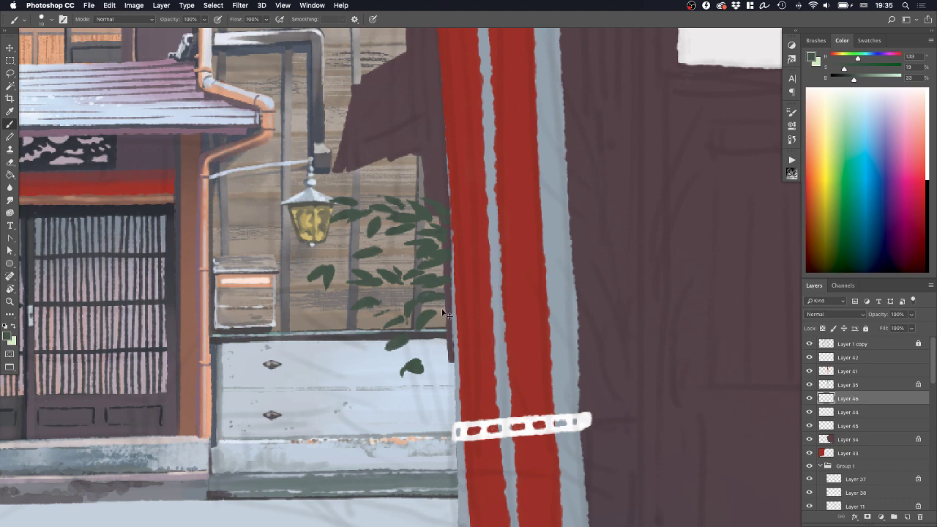
key("e")
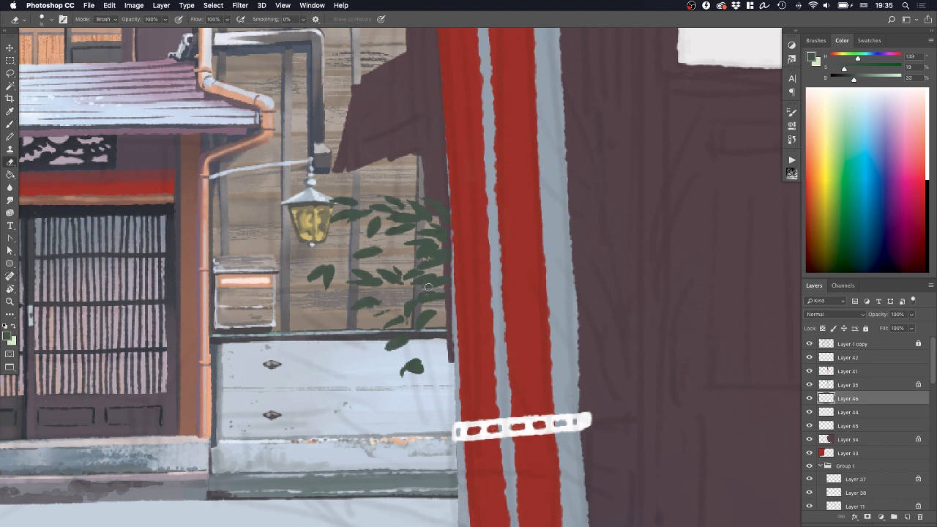
left_click_drag(421, 294, 429, 288)
key("b")
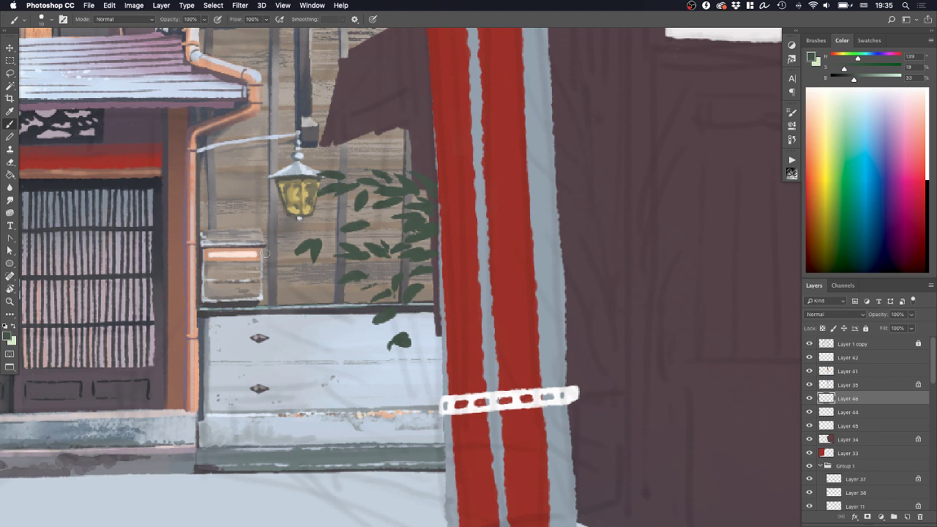
key("e")
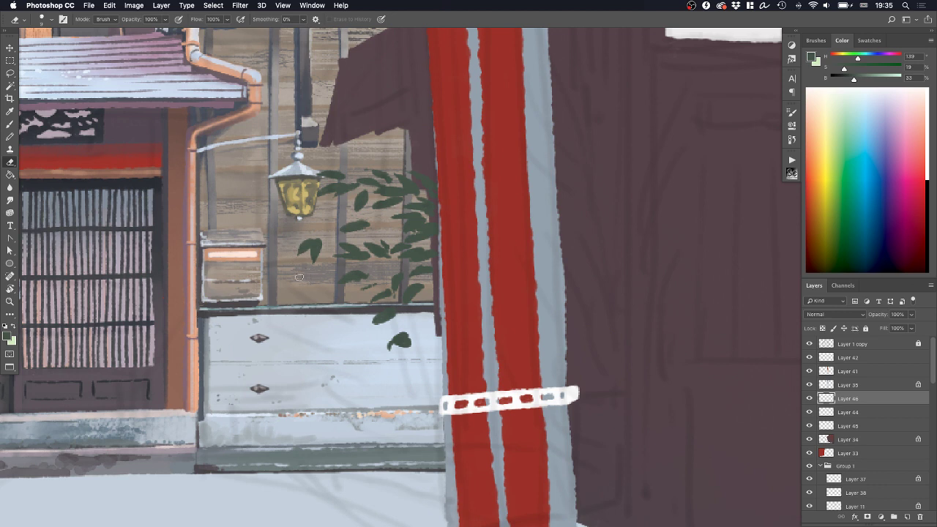
key("b")
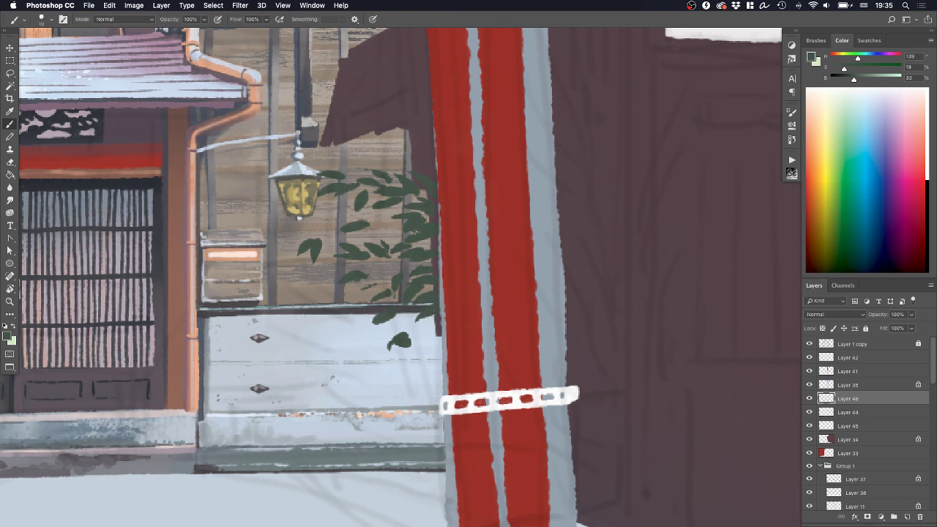
key("F11")
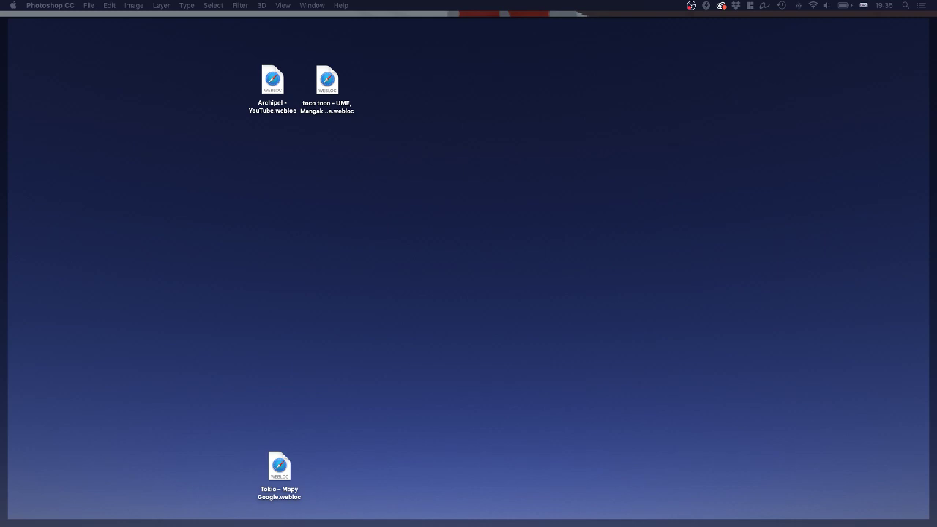
key("F11")
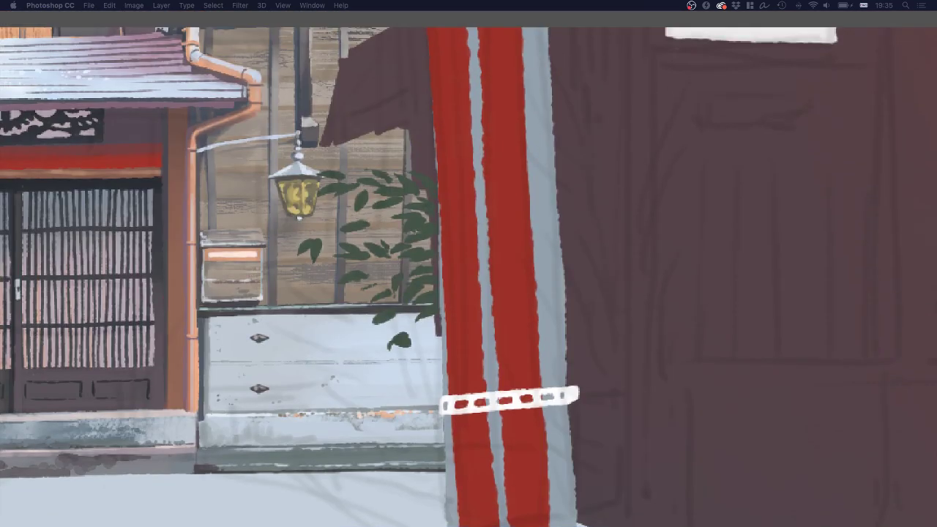
key("Tab")
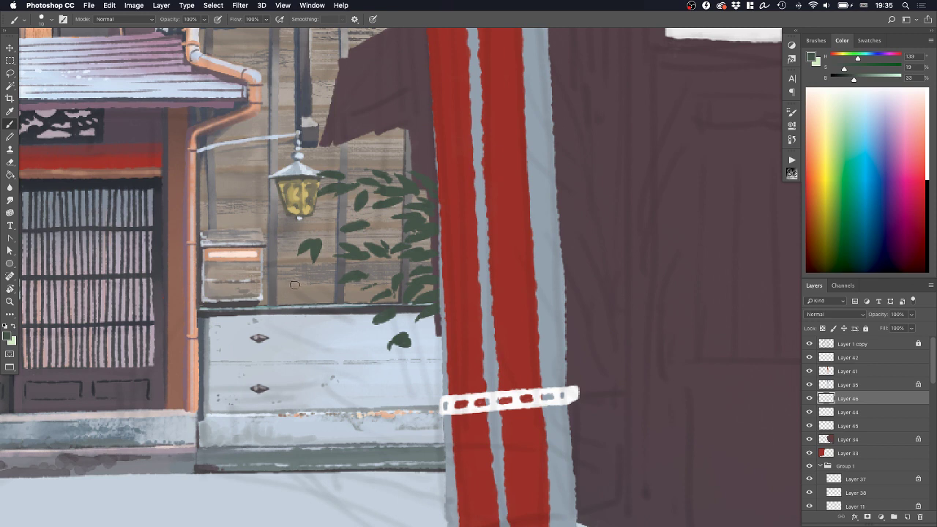
Add dark green leaves at the foliage's outer edge near the mailbox and at its lower end over the pale blue panel
mouse_move(294, 284)
left_mouse_down()
mouse_move(312, 267)
mouse_move(299, 277)
mouse_move(307, 266)
mouse_move(295, 267)
mouse_move(292, 279)
mouse_move(299, 262)
mouse_move(291, 284)
left_mouse_up()
key("super+z")
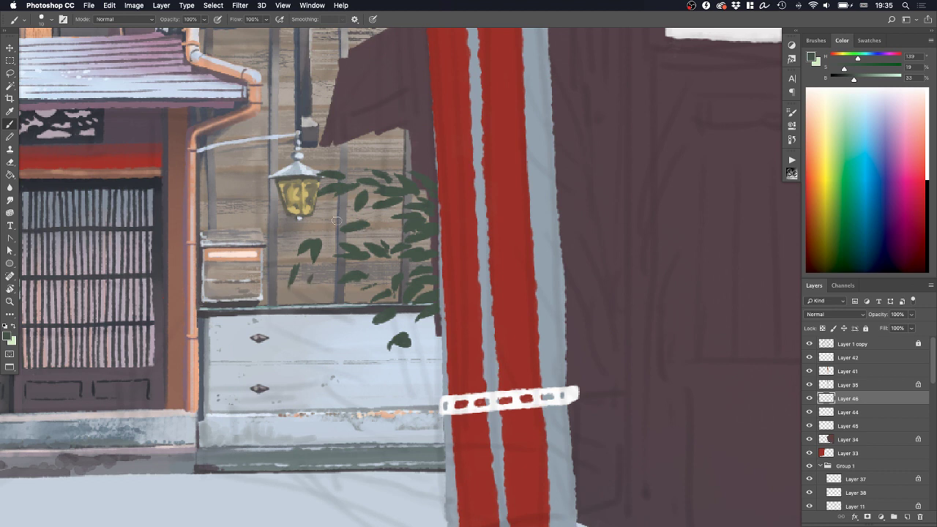
left_click_drag(303, 231, 319, 229)
key("z")
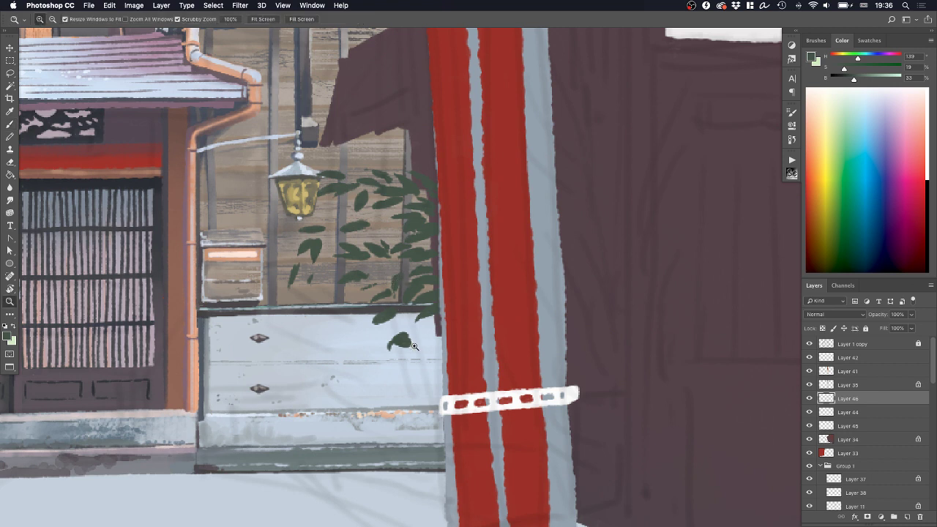
key("b")
mouse_move(429, 343)
left_mouse_down()
mouse_move(415, 359)
mouse_move(428, 331)
mouse_move(412, 329)
mouse_move(438, 329)
mouse_move(434, 342)
left_mouse_up()
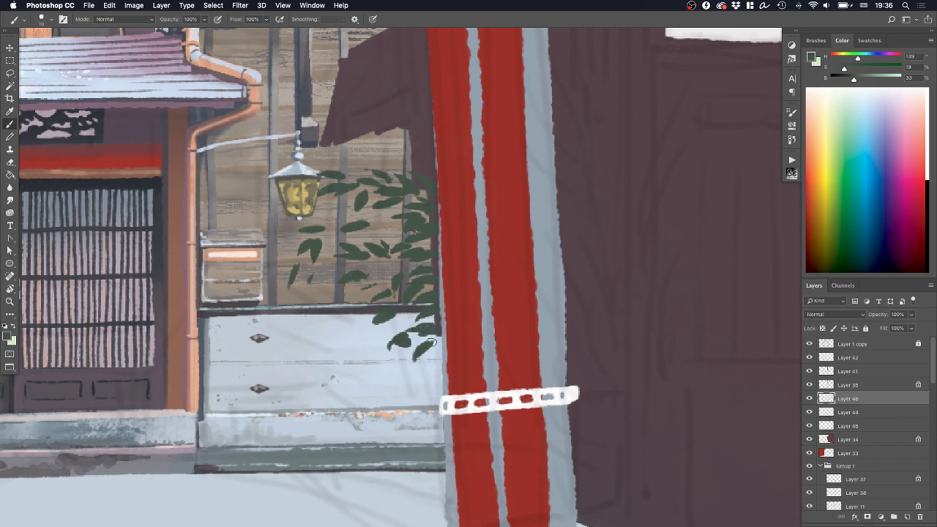
scroll(439, 344, "down", 3)
scroll(439, 345, "left", 1)
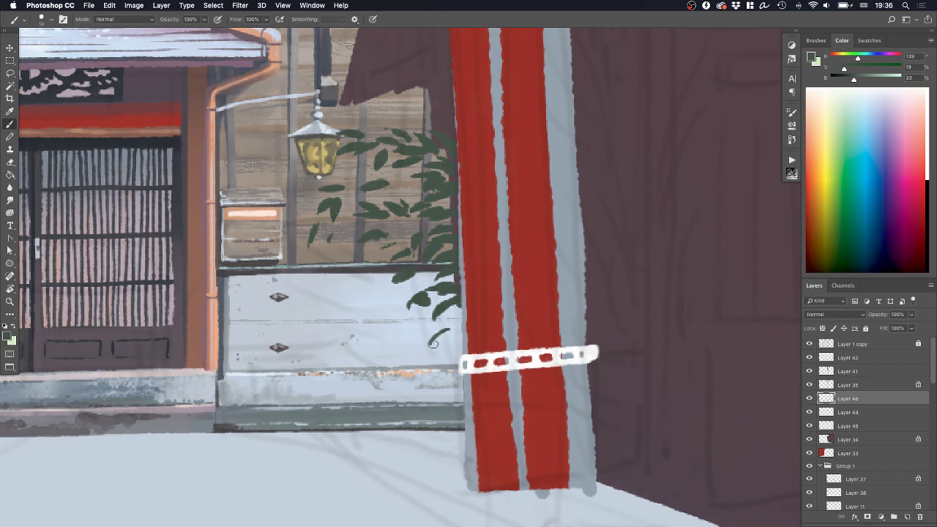
Set the foreground colour to a light green with hue 138, saturation 35 and brightness 79 for the Brush
key("z")
left_click(429, 340, "alt")
left_click_drag(480, 321, 500, 308)
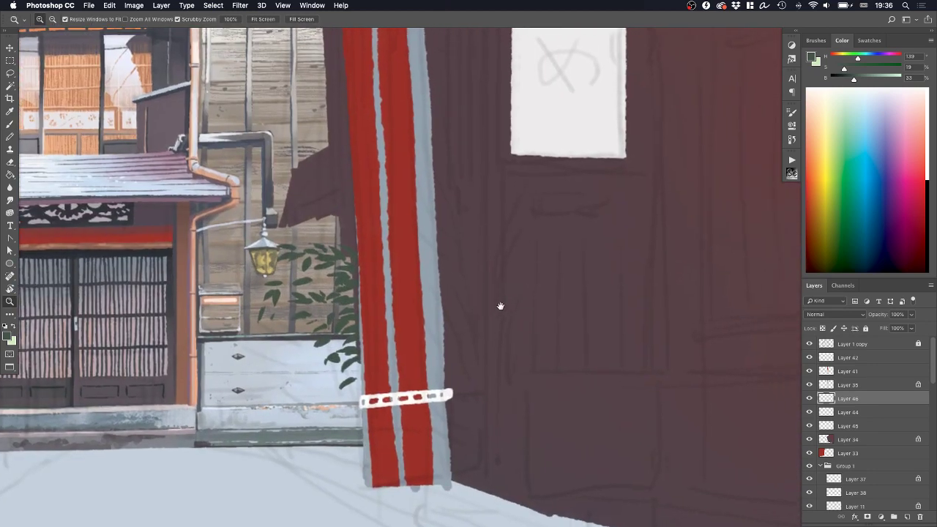
left_click(848, 132)
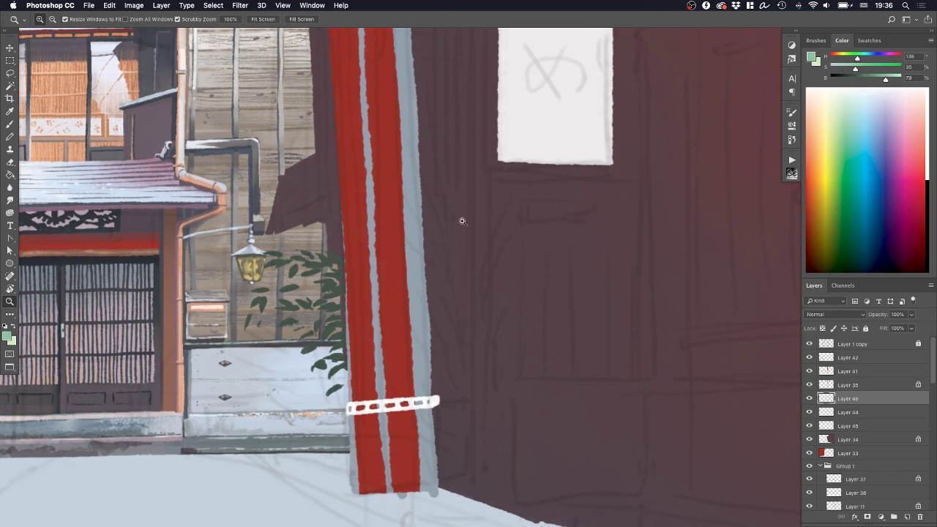
key("b")
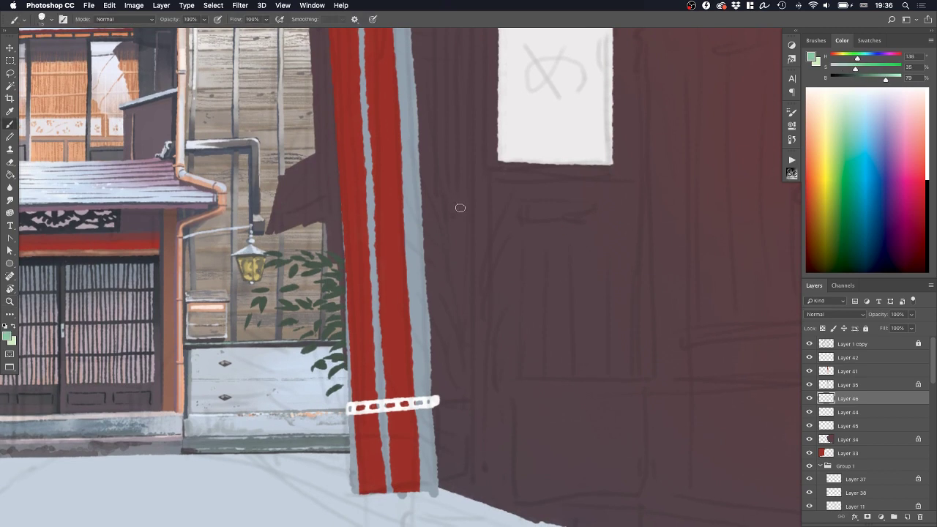
mouse_move(458, 96)
left_mouse_down()
mouse_move(442, 164)
mouse_move(440, 241)
left_mouse_up()
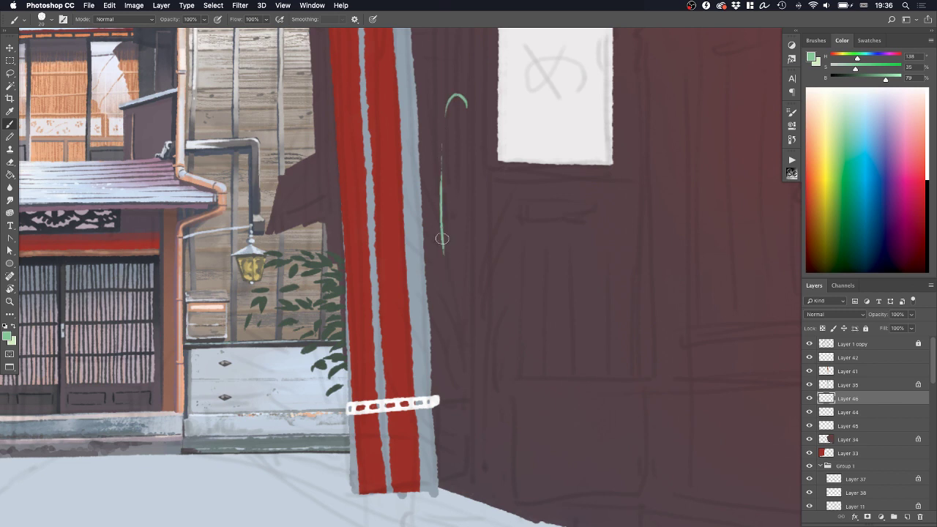
key("super+z")
mouse_move(468, 100)
left_mouse_down()
mouse_move(443, 128)
mouse_move(441, 236)
left_mouse_up()
key("super+z")
mouse_move(463, 117)
left_mouse_down()
mouse_move(456, 91)
mouse_move(437, 116)
mouse_move(436, 276)
left_mouse_up()
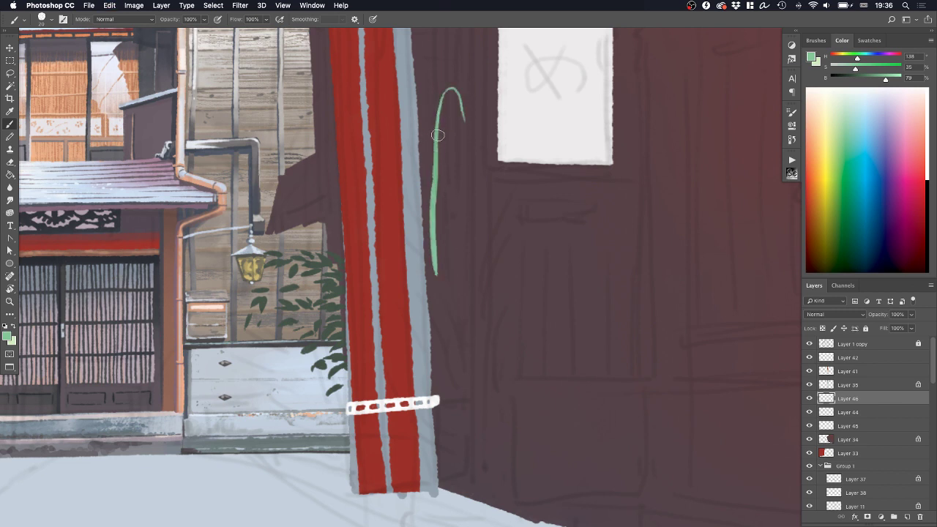
key("super+z")
left_click_drag(469, 135, 455, 91)
key("super+z")
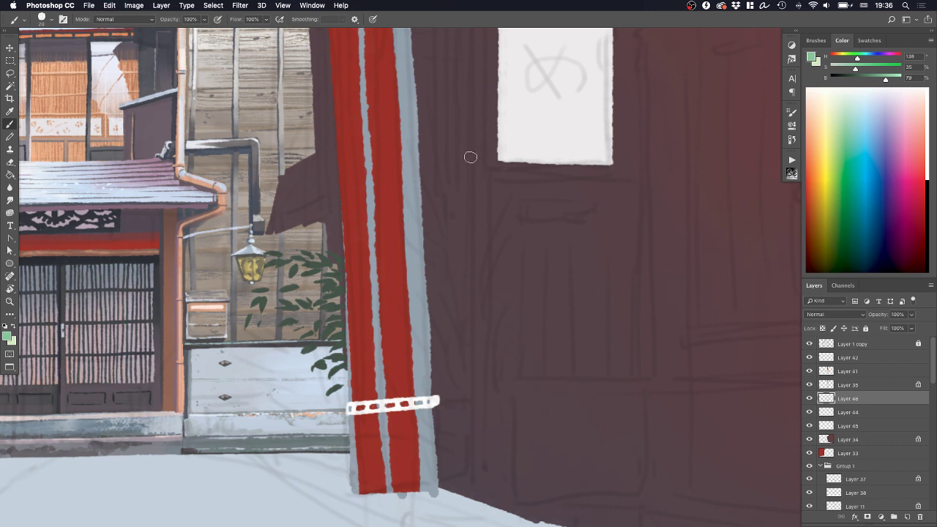
Paint long light green grass blades on the dark wall beside the banner: one arched, several crossing, and one lower down
mouse_move(471, 148)
left_mouse_down()
mouse_move(464, 130)
mouse_move(444, 129)
mouse_move(442, 267)
left_mouse_up()
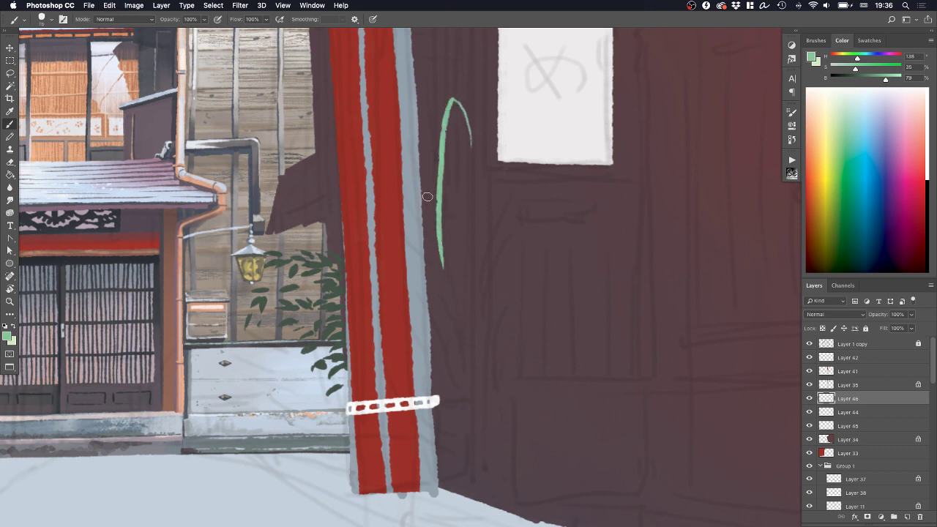
mouse_move(428, 196)
left_mouse_down()
mouse_move(459, 327)
mouse_move(454, 271)
left_mouse_up()
key("super+z")
mouse_move(420, 160)
left_mouse_down()
mouse_move(452, 237)
mouse_move(450, 270)
left_mouse_up()
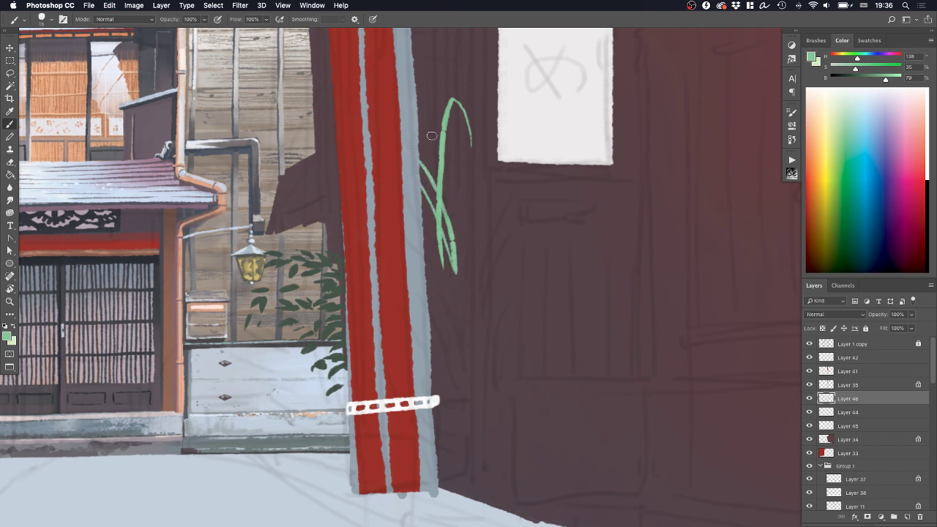
left_click_drag(460, 237, 467, 287)
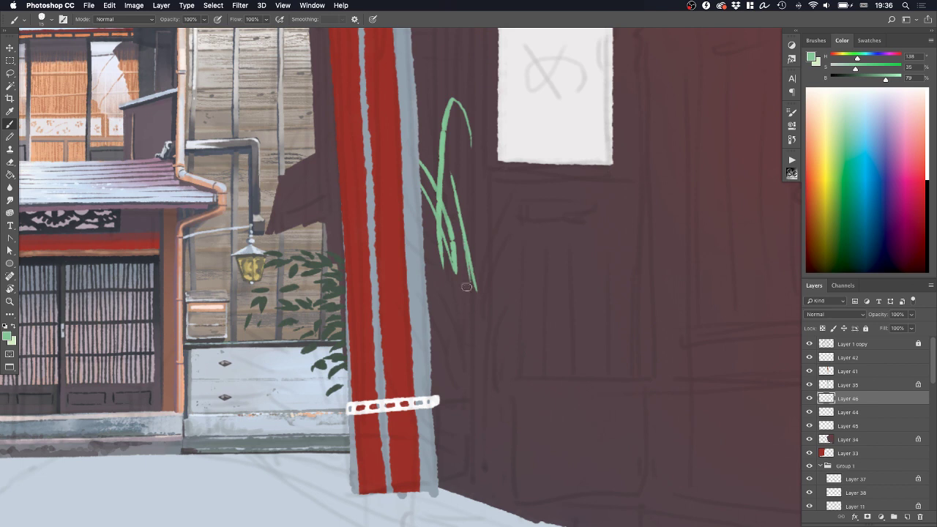
left_click_drag(471, 156, 471, 292)
key("super+z")
left_click_drag(427, 237, 451, 342)
left_click_drag(423, 241, 443, 311)
key("super+z")
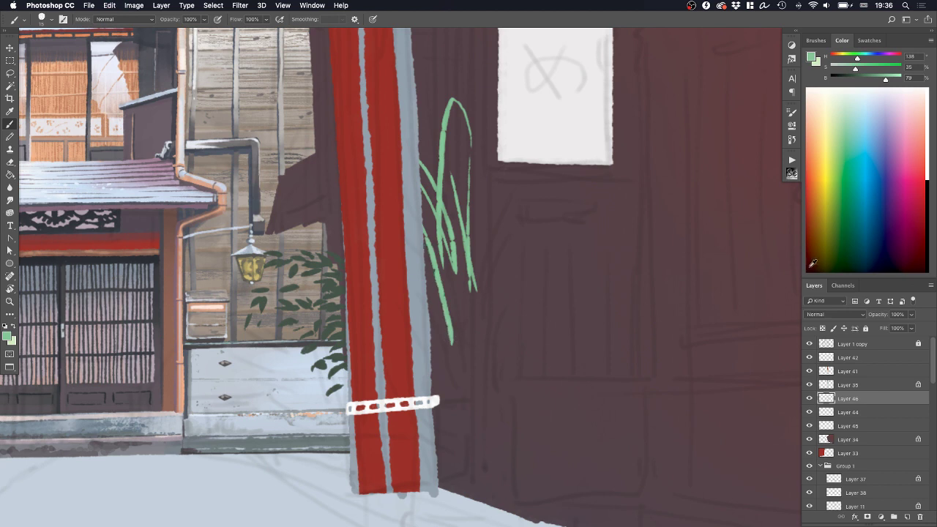
Choose the third brush of the Painting set and paint light green blades along the lower part of the grass beside the banner
left_click(817, 41)
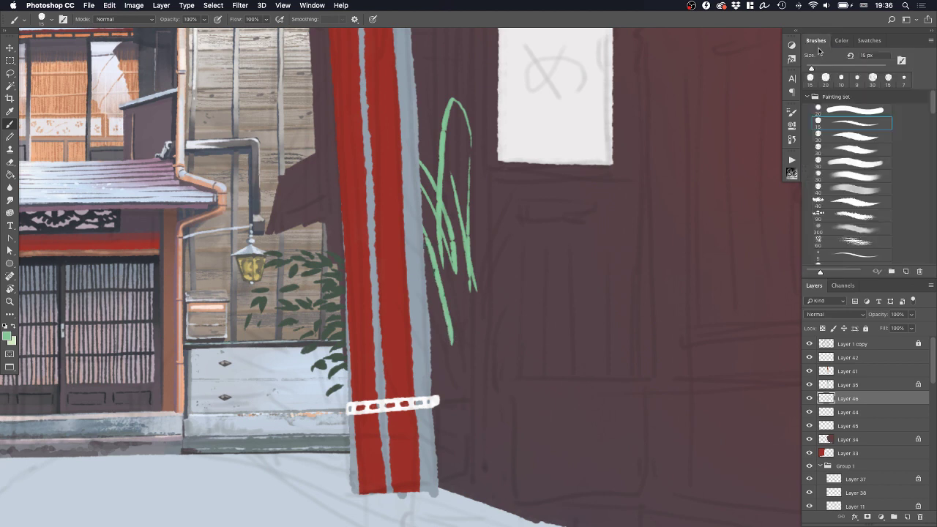
left_click(854, 137)
left_click_drag(442, 280, 452, 324)
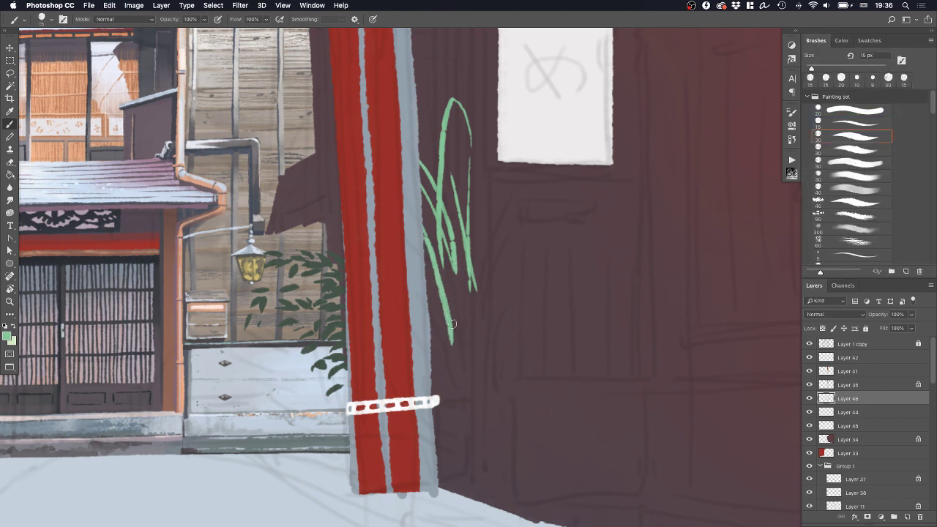
left_click_drag(427, 277, 454, 362)
left_click_drag(429, 239, 467, 344)
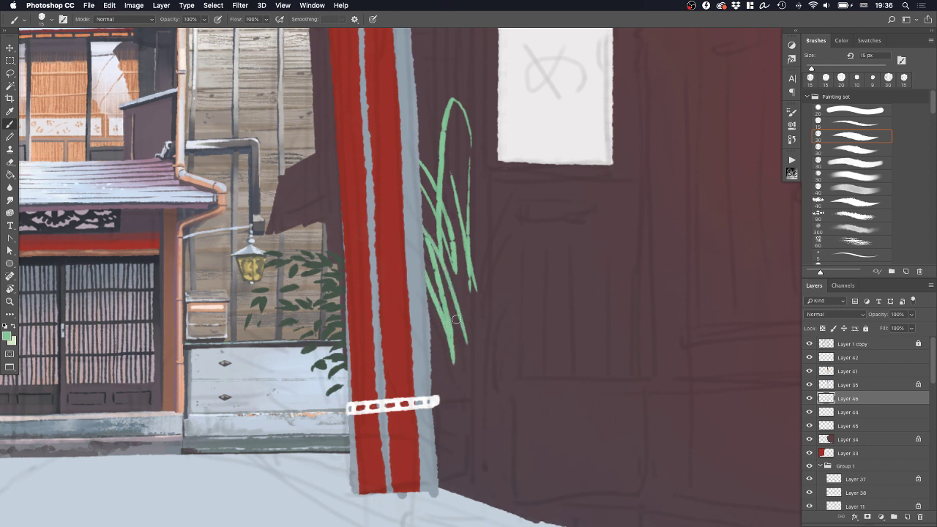
key("super+z")
left_click_drag(421, 207, 472, 352)
left_click_drag(411, 180, 449, 248)
key("super+z")
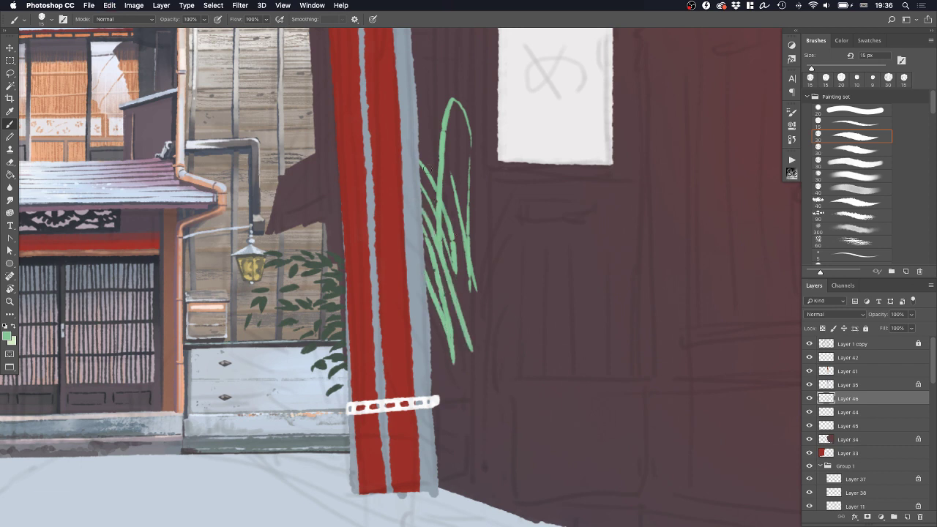
Paint a long light green blade curving from the banner's edge across the grass clump, and try further blades through its middle
left_click_drag(416, 115, 422, 259)
key("super+z")
mouse_move(407, 130)
left_mouse_down()
mouse_move(464, 283)
mouse_move(460, 203)
mouse_move(478, 299)
left_mouse_up()
key("super+z")
left_click_drag(448, 195, 473, 311)
key("super+z")
left_click_drag(450, 254, 473, 336)
key("super+z")
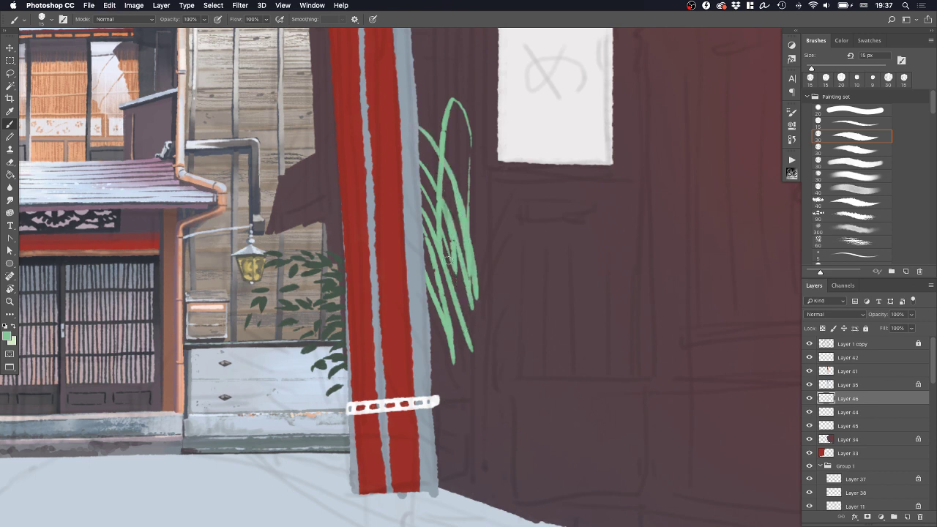
mouse_move(449, 252)
left_mouse_down()
mouse_move(473, 328)
mouse_move(450, 286)
mouse_move(449, 343)
mouse_move(449, 329)
left_mouse_up()
key("super+z")
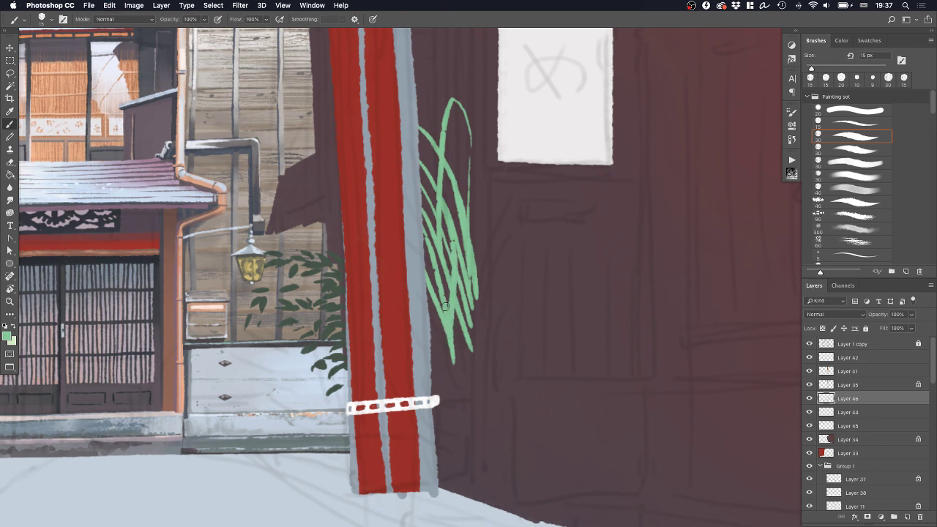
Extend the grass clump downward with overlapping light green blades reaching the level of the white dashed strap on the banner
left_click_drag(438, 247, 447, 358)
left_click_drag(428, 292, 453, 397)
mouse_move(430, 330)
left_mouse_down()
mouse_move(449, 393)
mouse_move(463, 407)
left_mouse_up()
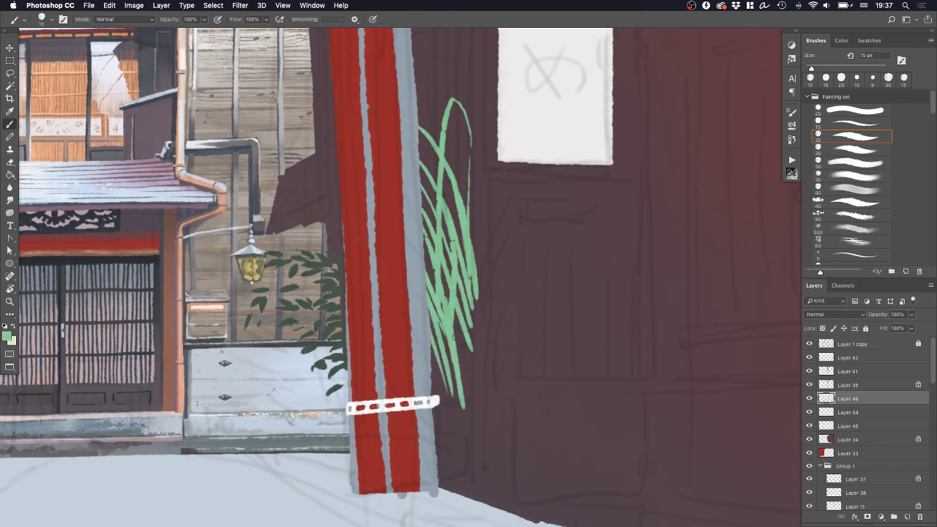
mouse_move(460, 311)
left_mouse_down()
mouse_move(469, 411)
mouse_move(474, 392)
left_mouse_up()
left_click_drag(471, 268, 480, 396)
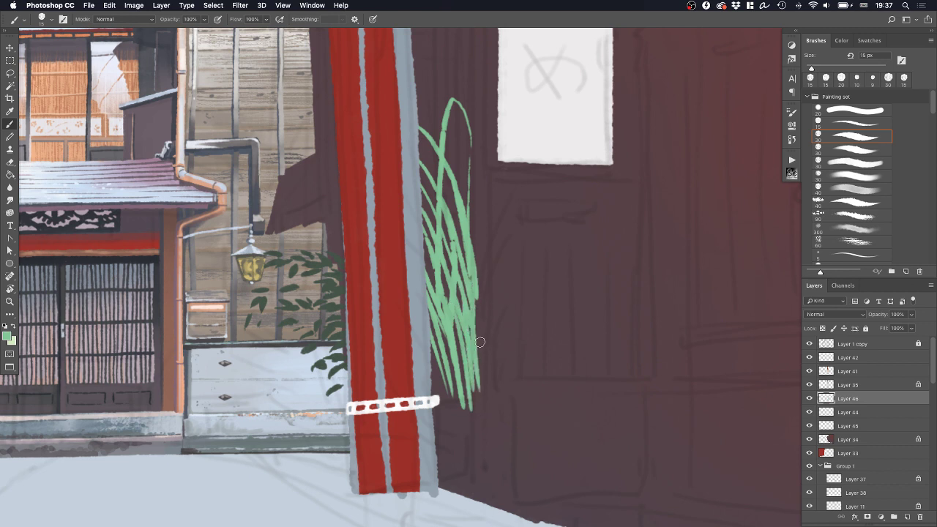
key("super+z")
left_click_drag(478, 241, 474, 386)
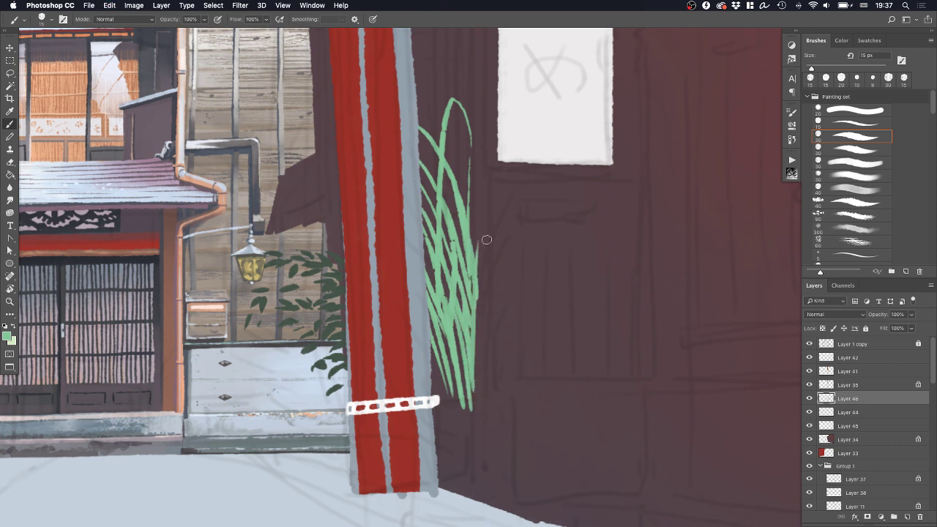
Paint a tall upright light green blade on the clump's outer side and a long one running below it
left_click_drag(486, 158, 480, 252)
key("super+z")
left_click_drag(483, 150, 475, 291)
key("super+z")
left_click_drag(481, 149, 473, 290)
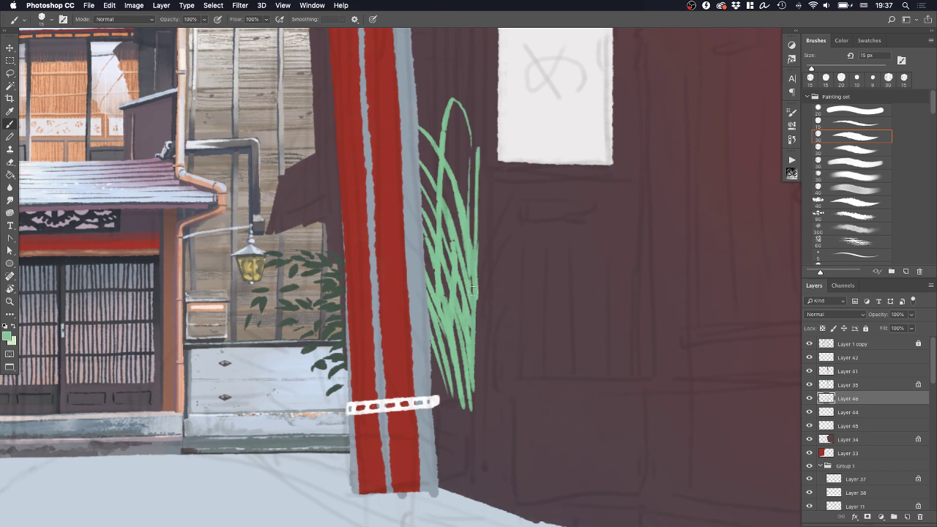
left_click_drag(476, 247, 479, 427)
left_click_drag(487, 315, 488, 403)
key("super+z")
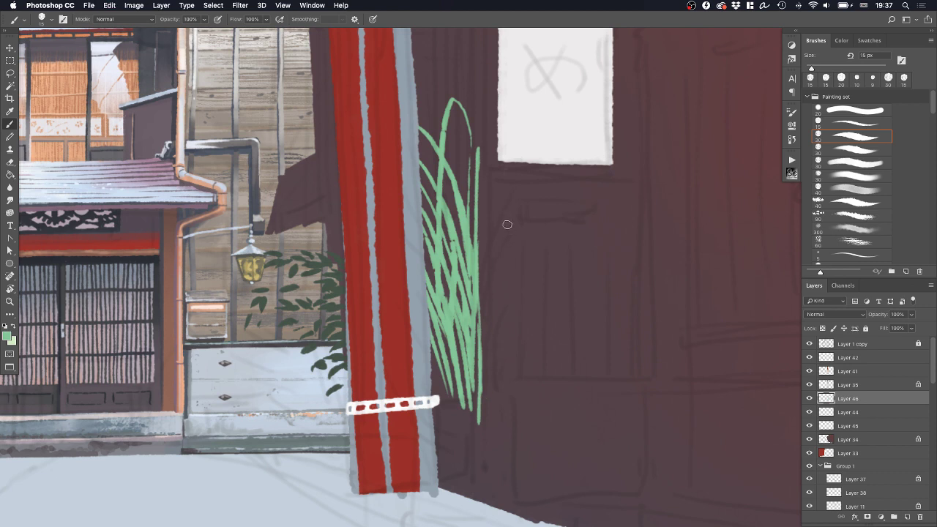
Add short light green blades at the clump's outer edge and at its lower end next to the banner
left_click_drag(489, 285, 485, 386)
left_click_drag(489, 247, 487, 322)
left_click_drag(486, 422, 487, 426)
left_click_drag(484, 335, 480, 439)
left_click_drag(442, 370, 459, 423)
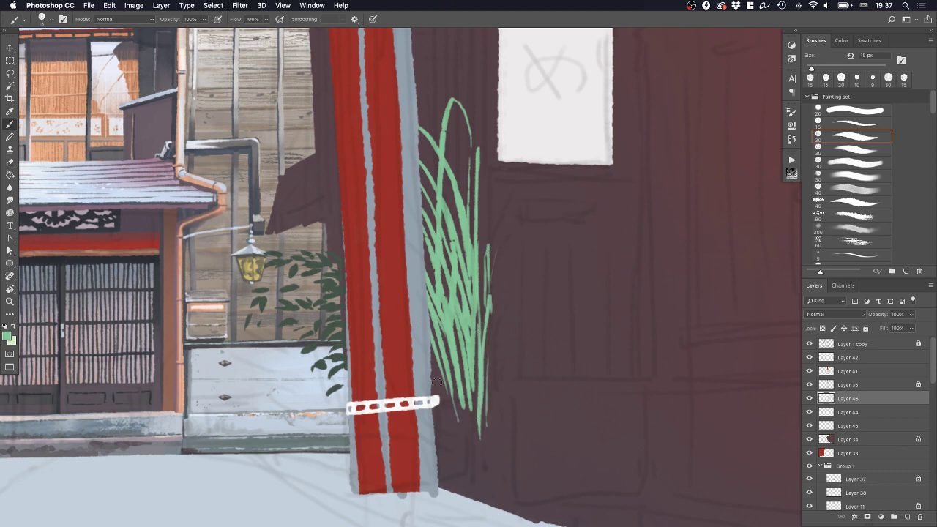
left_click_drag(434, 359, 444, 440)
left_click_drag(432, 342, 461, 442)
Add thin light green blades at the clump's upper end, rising along the banner's edge above the arched blade
scroll(441, 193, "up", 3)
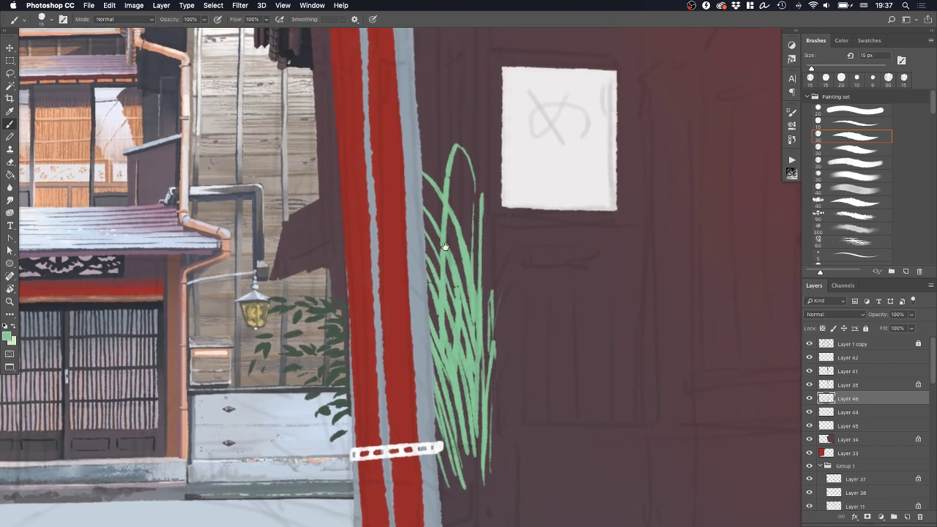
left_click_drag(449, 210, 461, 278)
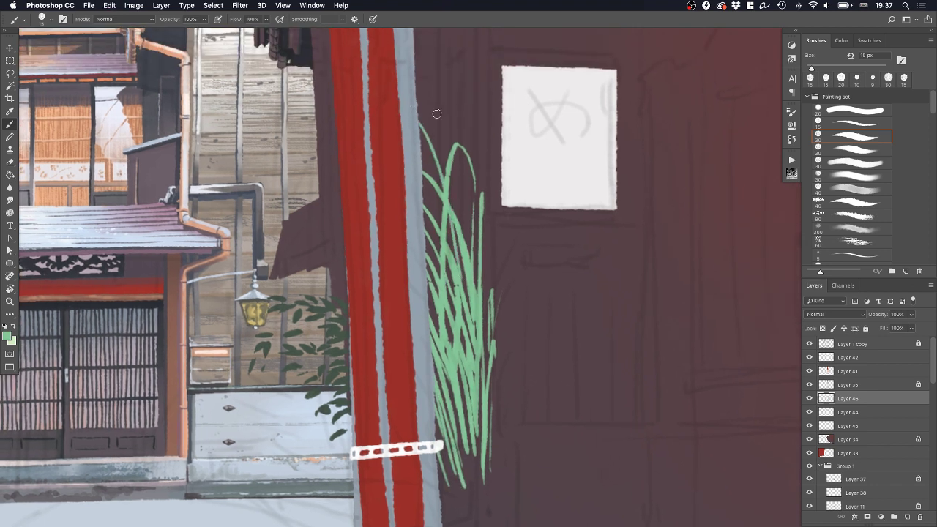
left_click_drag(417, 78, 448, 153)
left_click_drag(454, 158, 467, 240)
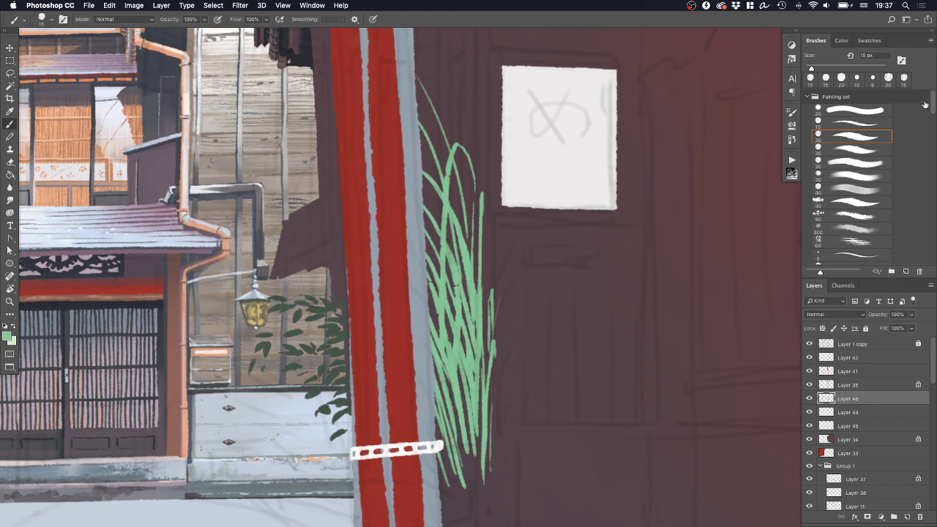
mouse_move(934, 104)
left_mouse_down()
mouse_move(934, 115)
mouse_move(933, 100)
left_mouse_up()
scroll(481, 408, "down", 3)
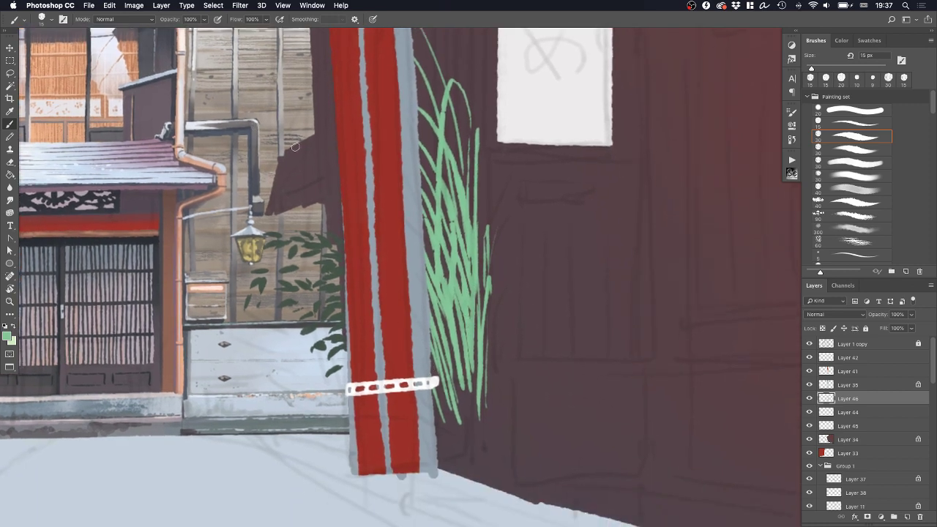
Paint arched light green blades emerging from behind the banner on the wooden wall side, above the dark green leaves
mouse_move(288, 140)
left_mouse_down()
mouse_move(374, 252)
mouse_move(318, 182)
mouse_move(341, 257)
mouse_move(389, 232)
left_mouse_up()
key("super+z")
key("super+z")
mouse_move(294, 112)
left_mouse_down()
mouse_move(352, 114)
mouse_move(355, 137)
left_mouse_up()
key("super+z")
left_click_drag(292, 94, 371, 150)
mouse_move(299, 82)
left_mouse_down()
mouse_move(337, 129)
mouse_move(357, 184)
left_mouse_up()
left_click_drag(278, 176, 376, 189)
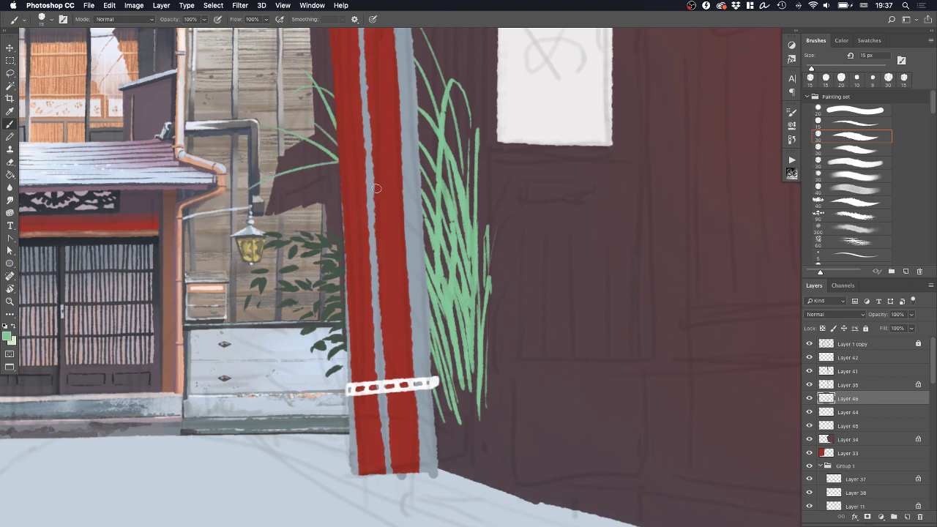
key("super+z")
left_click_drag(277, 176, 363, 231)
left_click_drag(305, 209, 365, 234)
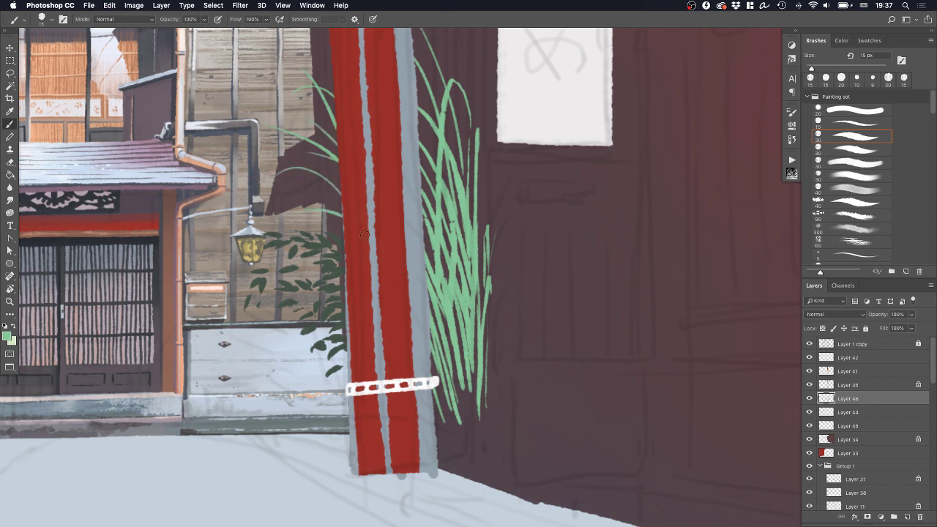
Thicken the arched grass on the wooden wall side of the banner with more short curved light green blades
mouse_move(295, 190)
left_mouse_down()
mouse_move(291, 214)
mouse_move(333, 217)
left_mouse_up()
key("super+z")
mouse_move(299, 180)
left_mouse_down()
mouse_move(336, 189)
mouse_move(365, 227)
left_mouse_up()
left_click_drag(298, 204, 369, 233)
left_click_drag(304, 229, 354, 224)
key("super+z")
key("super+z")
mouse_move(314, 174)
left_mouse_down()
mouse_move(344, 207)
mouse_move(350, 164)
left_mouse_up()
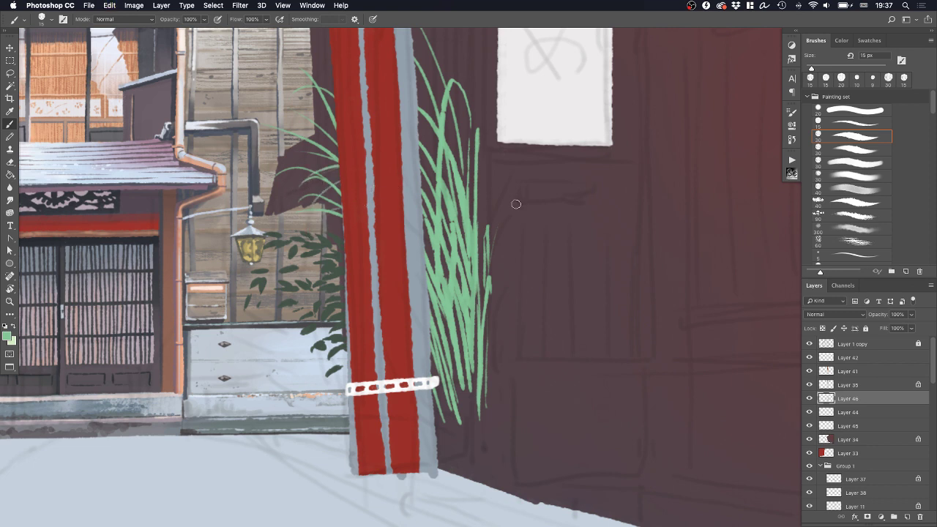
Add a long light green blade inside the grass clump, running down from the end of the arched blade
scroll(471, 186, "up", 2)
scroll(471, 187, "right", 1)
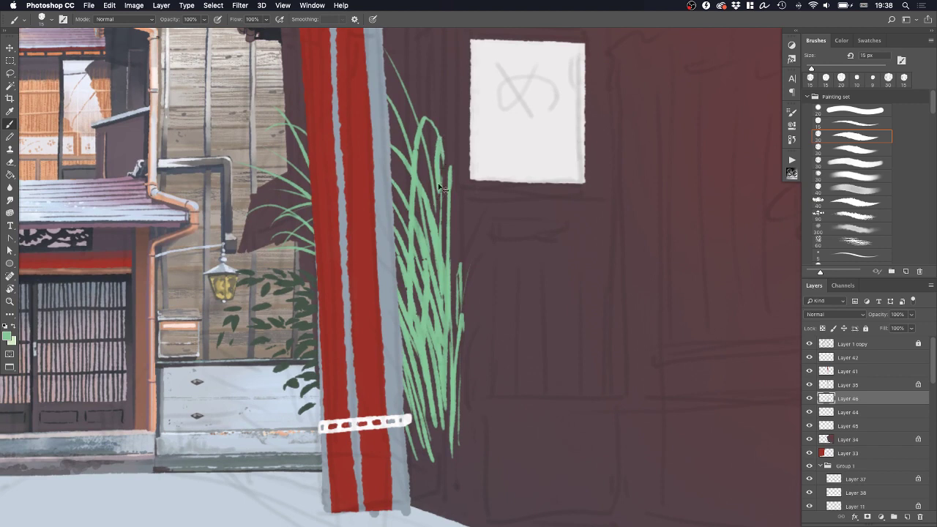
left_click_drag(442, 144, 431, 303)
Sample the dark green of the foliage and paint small leaves beside the banner, from the pale blue panel down to its base
left_click_drag(366, 284, 371, 260)
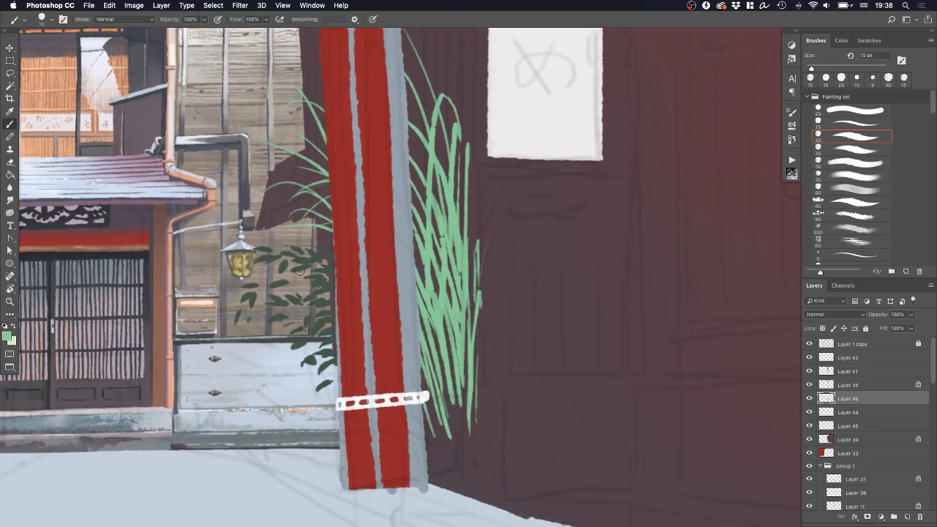
left_click_drag(331, 341, 361, 263)
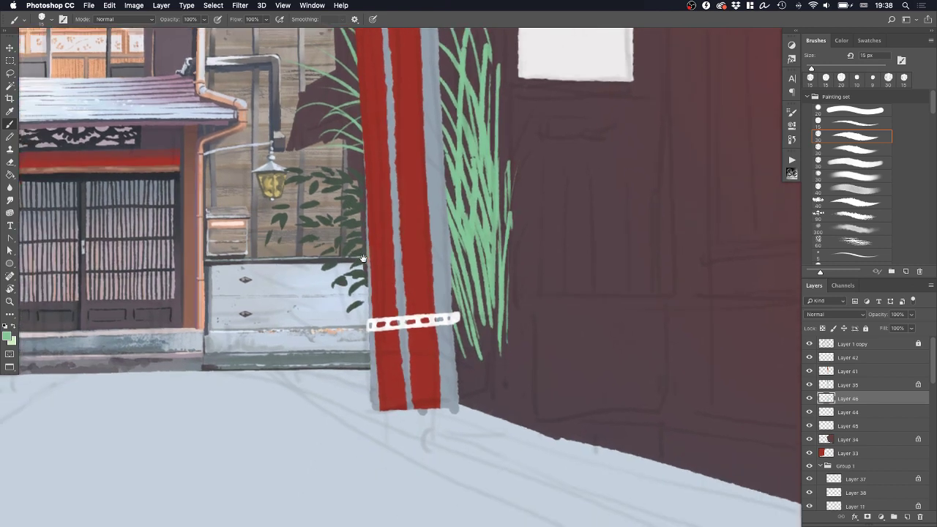
left_click_drag(355, 313, 380, 276)
left_click(380, 245, "alt")
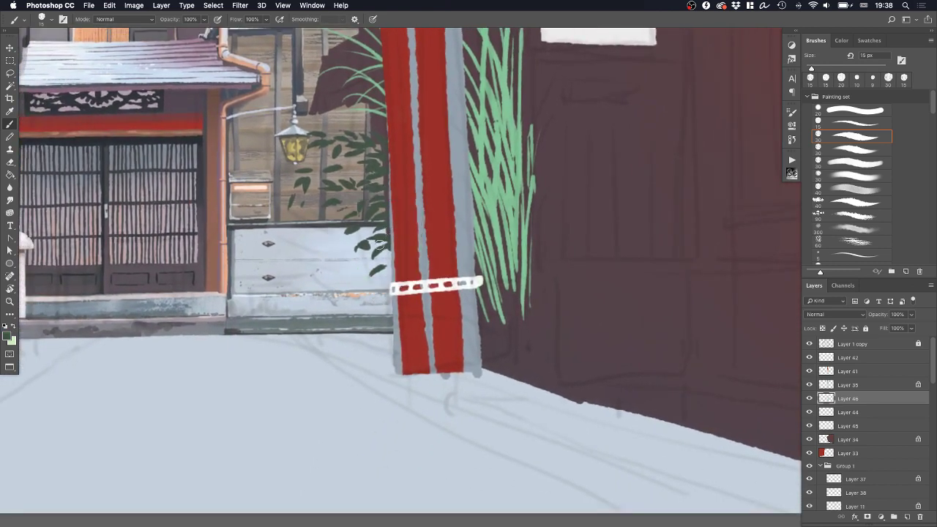
mouse_move(347, 295)
left_mouse_down()
mouse_move(336, 300)
mouse_move(355, 310)
mouse_move(384, 299)
mouse_move(391, 282)
mouse_move(362, 268)
mouse_move(366, 260)
left_mouse_up()
left_click_drag(355, 292, 379, 220)
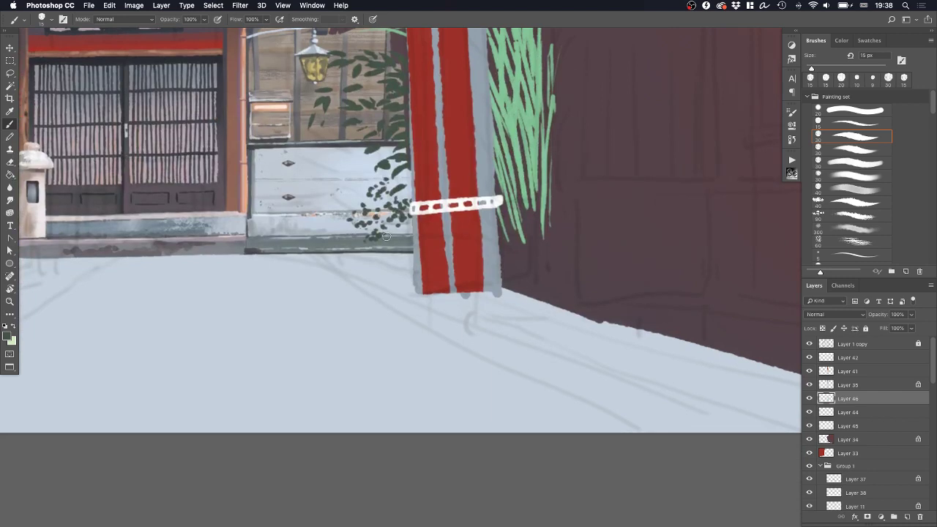
left_click_drag(355, 240, 353, 244)
key("z")
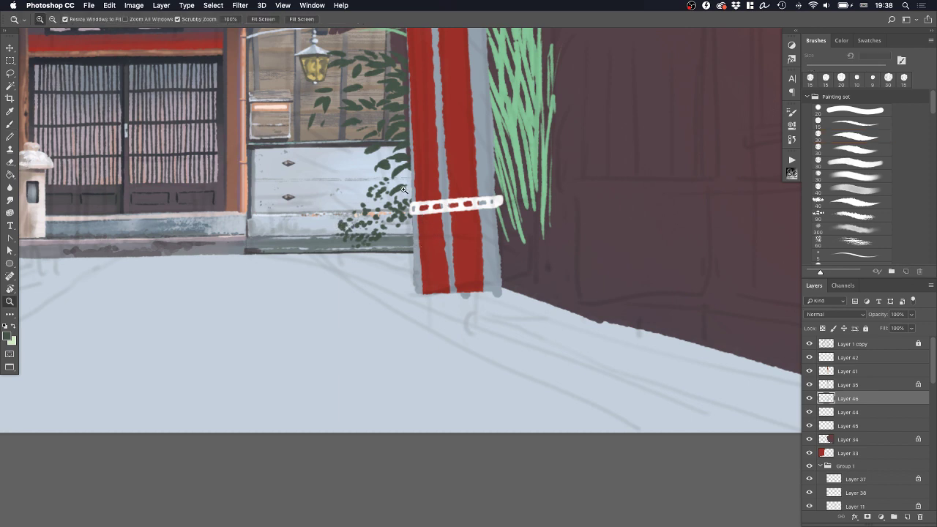
key("Delete")
key("super+z")
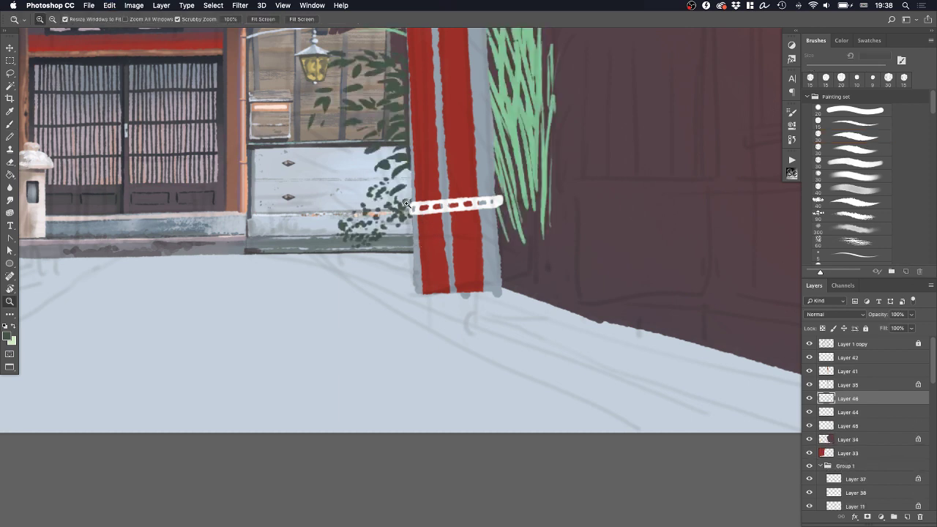
key("b")
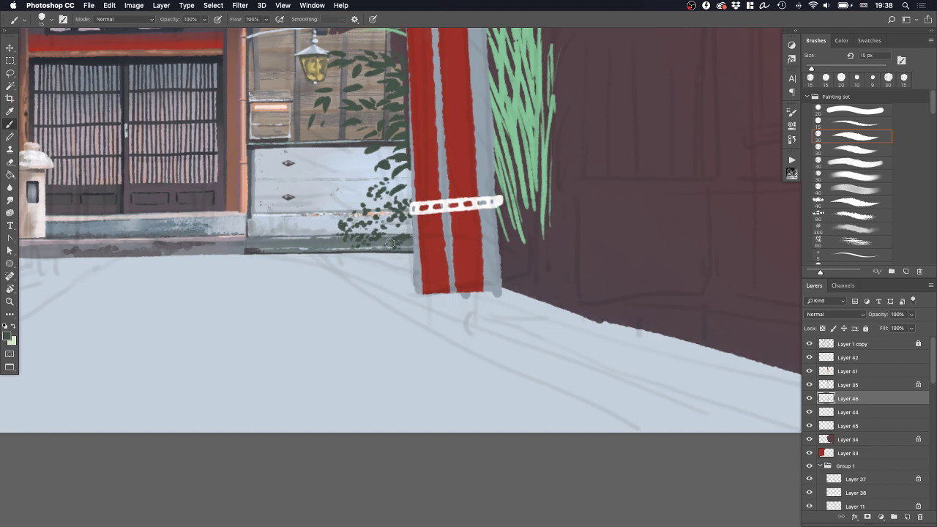
left_click_drag(408, 233, 407, 227)
Sample the light green of the grass and fill the gaps at the clump's lower end with more blades
scroll(459, 252, "up", 3)
scroll(460, 251, "right", 2)
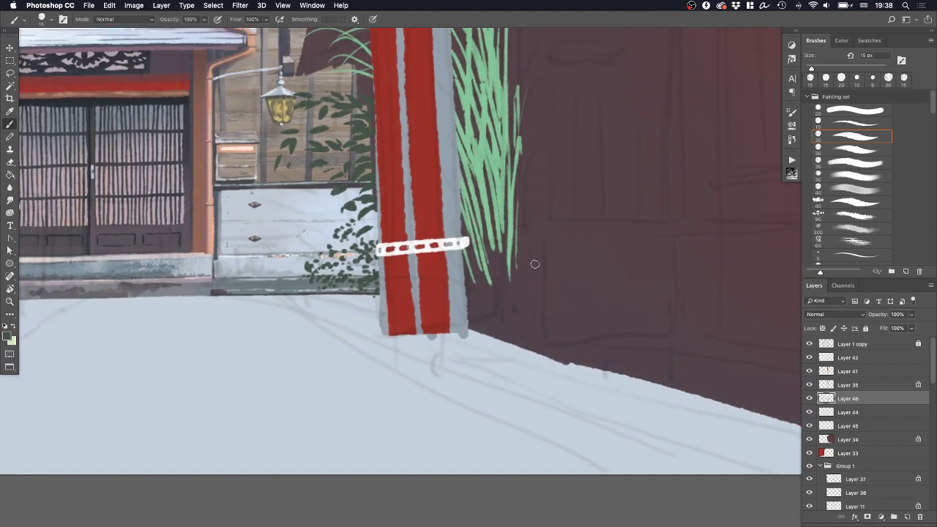
left_click(497, 226, "alt")
mouse_move(486, 234)
left_mouse_down()
mouse_move(496, 290)
mouse_move(476, 277)
left_mouse_up()
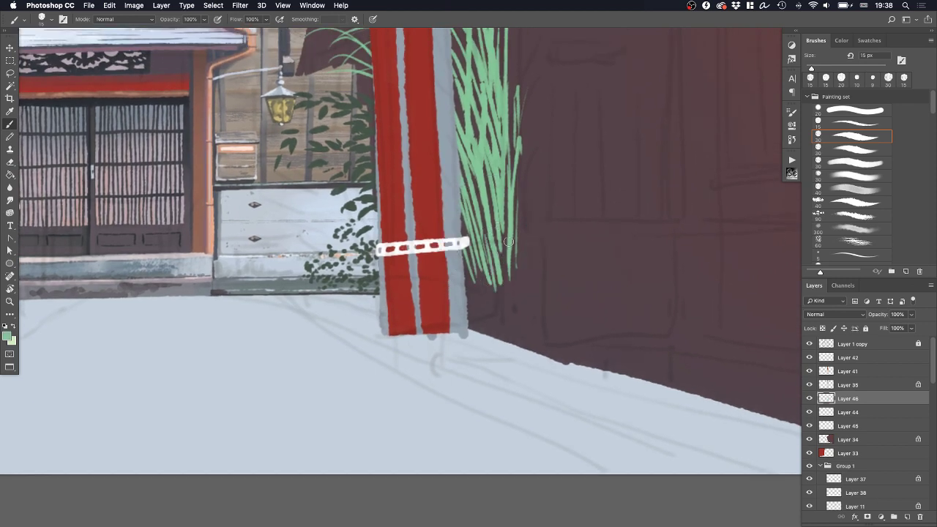
mouse_move(506, 231)
left_mouse_down()
mouse_move(500, 288)
mouse_move(513, 284)
mouse_move(506, 272)
mouse_move(498, 290)
left_mouse_up()
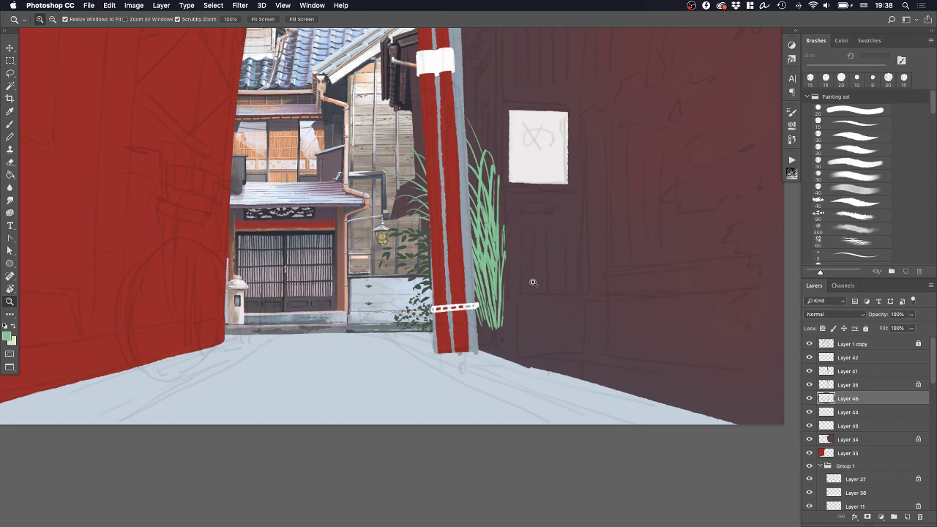
Create a new layer clipped to the dark wall's layer and choose a soft-textured Painting set brush, reduced to 30 px
left_click_drag(524, 290, 519, 308)
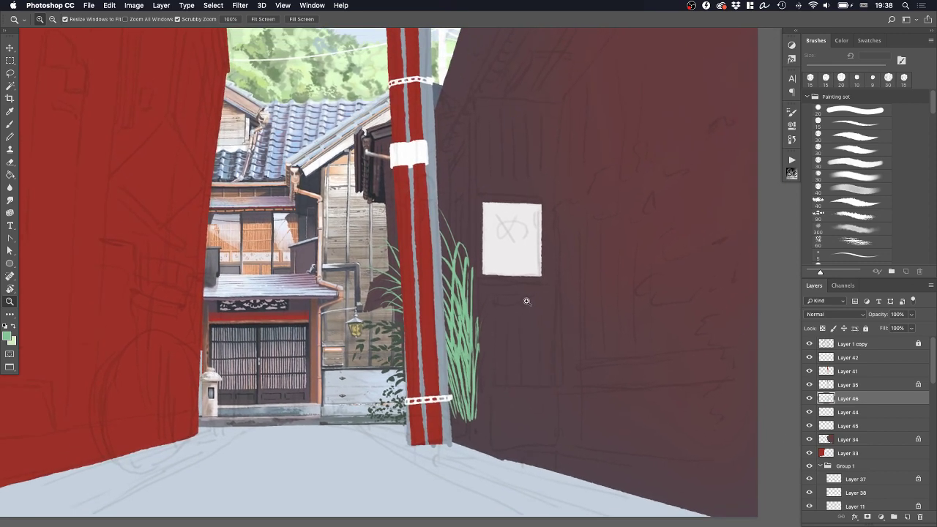
left_click_drag(395, 231, 406, 233)
left_click(407, 233, "ctrl")
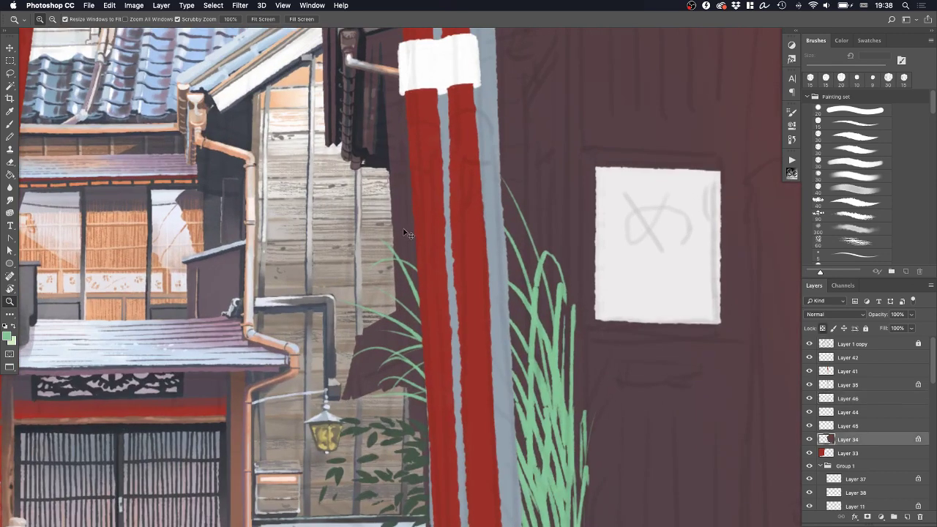
left_click(854, 191)
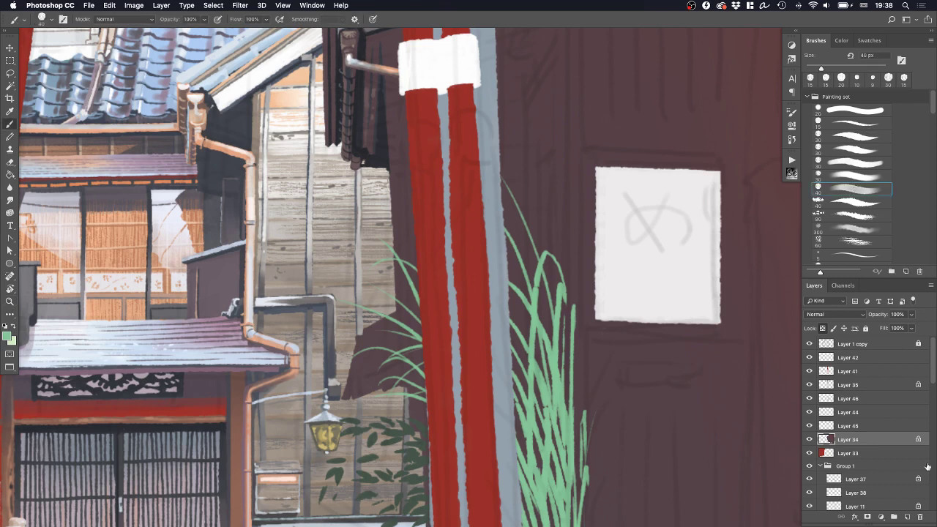
left_click(907, 517)
left_click_drag(853, 440, 858, 452)
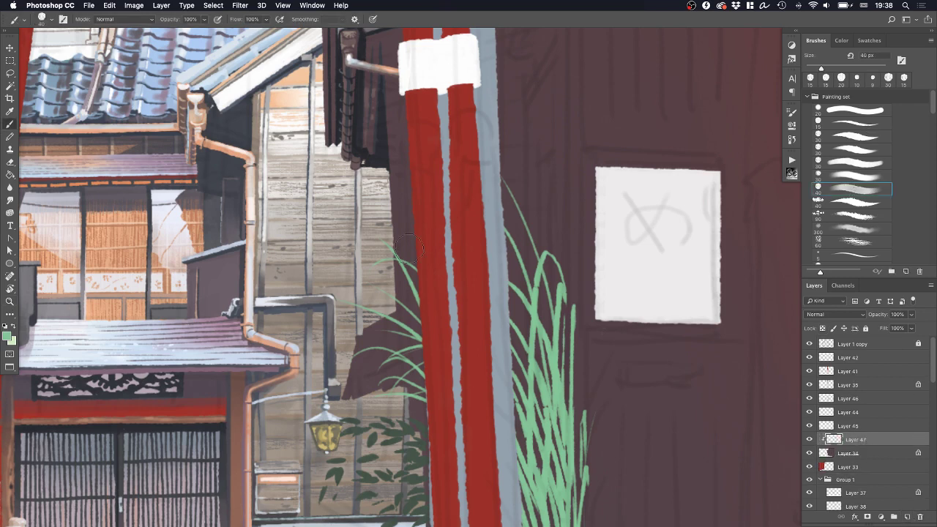
scroll(320, 215, "up", 2)
key("bracketleft")
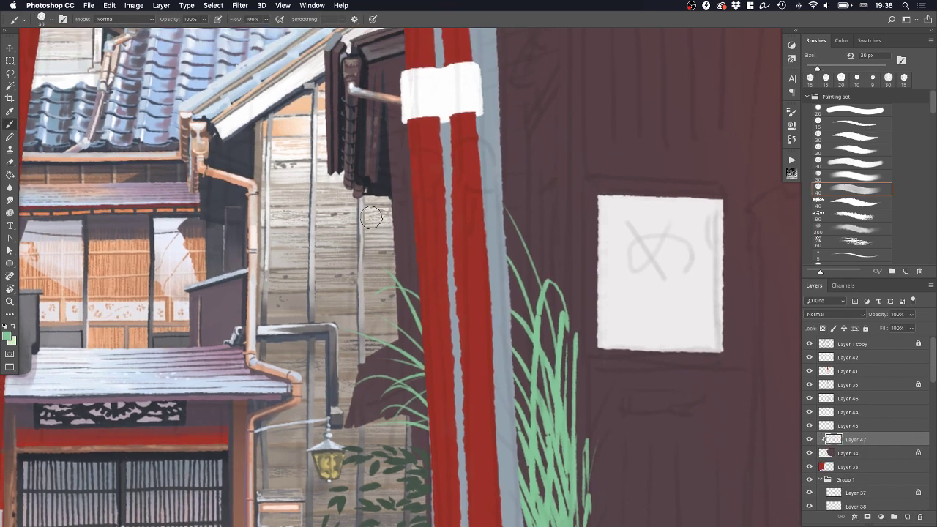
Sample the mauve of the metal roof and paint the narrow wall strip between the wooden house and the red banner
left_click(149, 183, "alt")
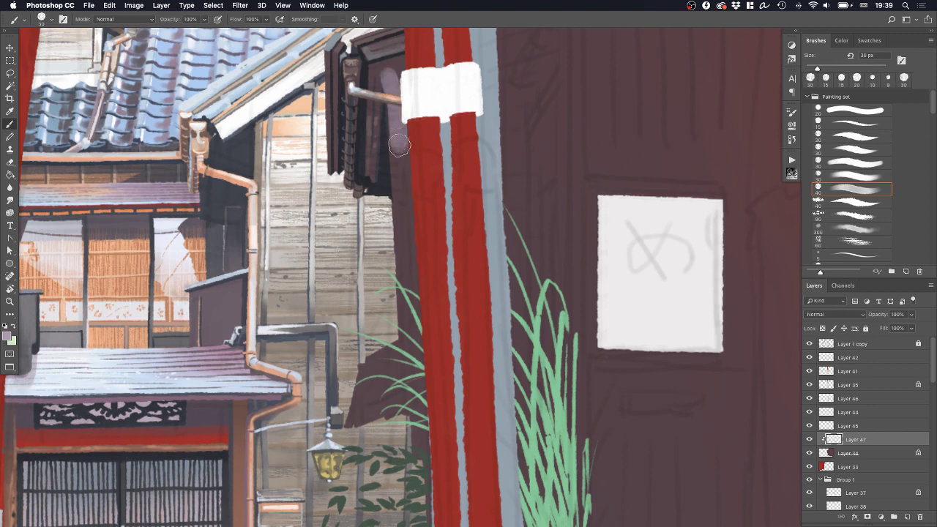
mouse_move(394, 83)
left_mouse_down()
mouse_move(405, 333)
mouse_move(391, 72)
mouse_move(402, 246)
left_mouse_up()
key("super+z")
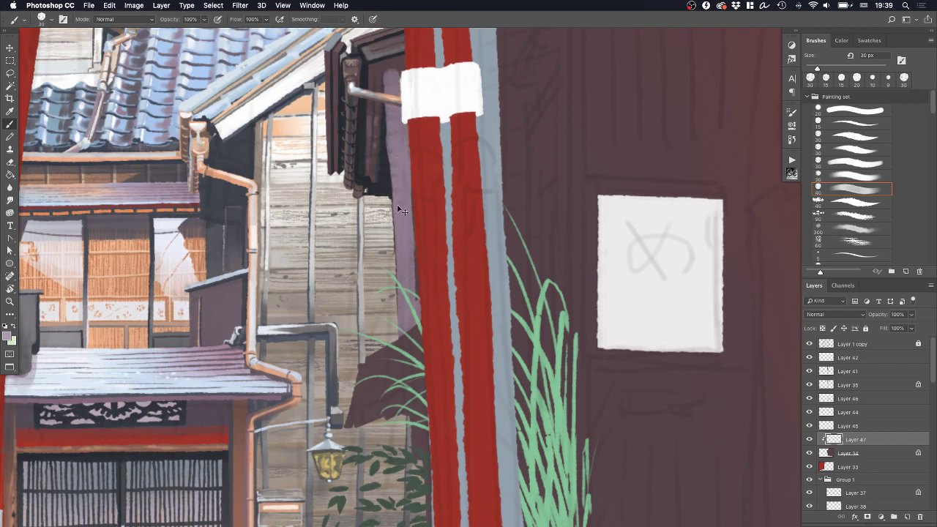
key("super+z")
mouse_move(394, 76)
left_mouse_down()
mouse_move(403, 339)
mouse_move(409, 189)
mouse_move(405, 290)
left_mouse_up()
Sample the orange of the bamboo blinds and glaze it over the mauve strip, toning its middle towards dusty pink
left_click(143, 269, "alt")
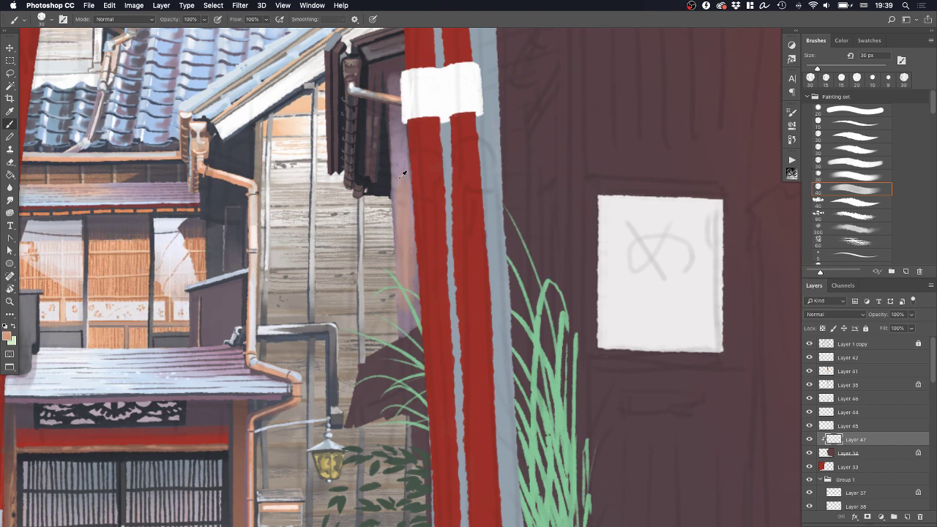
key("super+z")
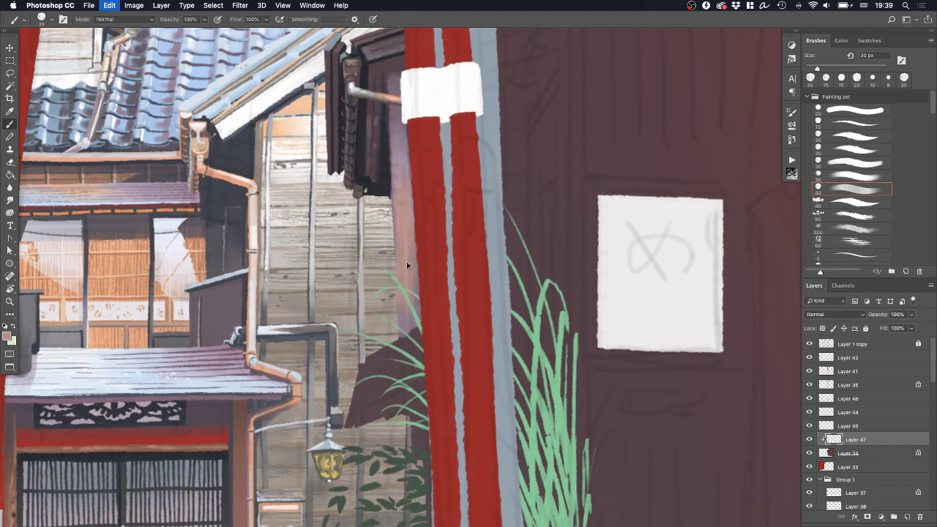
left_click(419, 335, "alt")
left_click(416, 315, "alt")
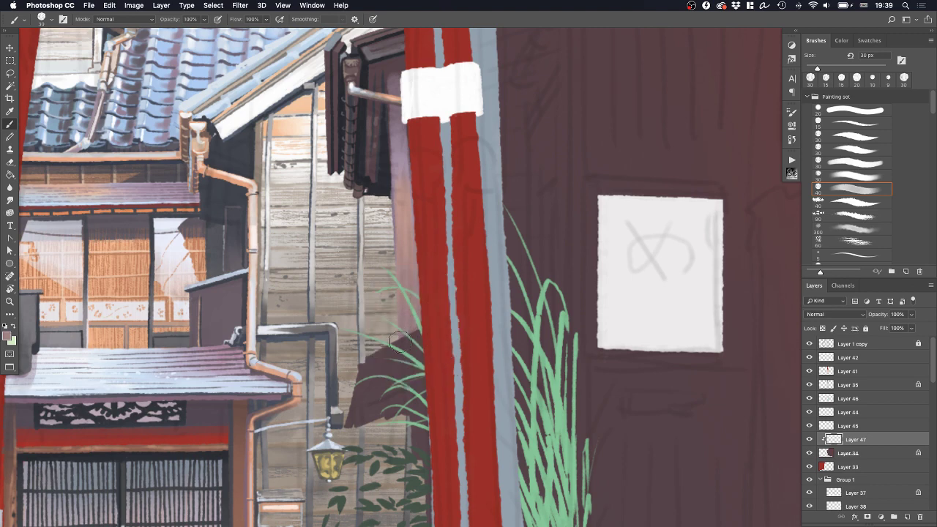
Sample the dark brown at the top of the wall strip and shade the strip downward with translucent strokes
left_click(394, 62, "alt")
left_click_drag(397, 61, 404, 277)
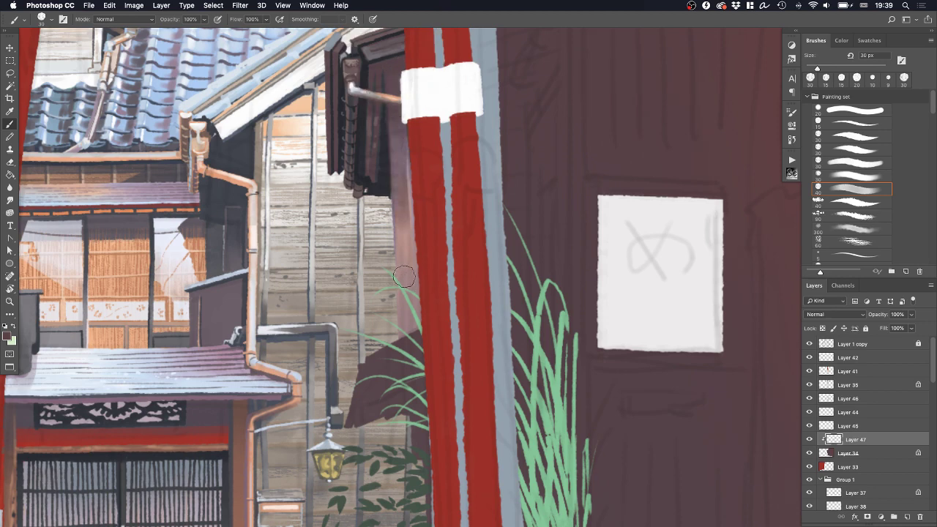
key("super+z")
left_click_drag(393, 79, 406, 255)
left_click_drag(400, 114, 408, 253)
Sample intermediate mauve and pink tones within the strip and blend them into a dark-to-light gradient beside the banner
left_click(399, 201, "alt")
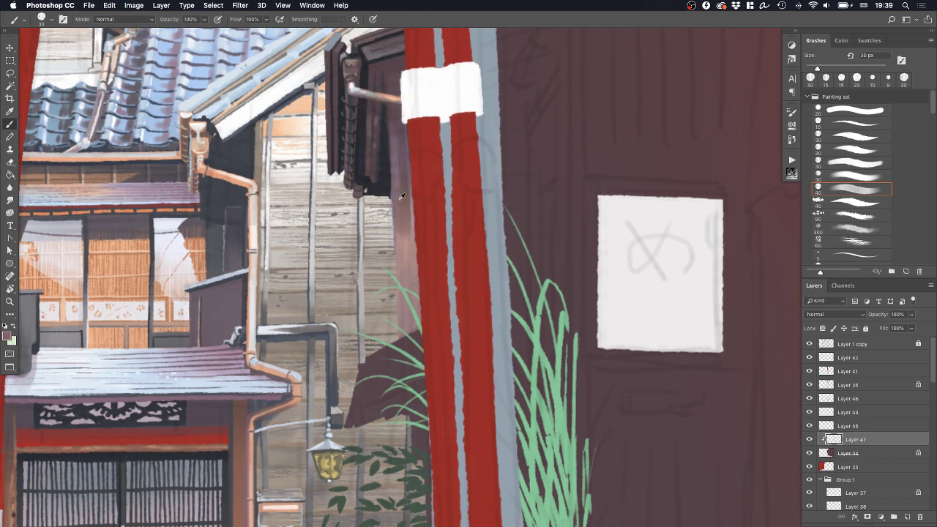
left_click(396, 165, "alt")
left_click_drag(398, 108, 410, 259)
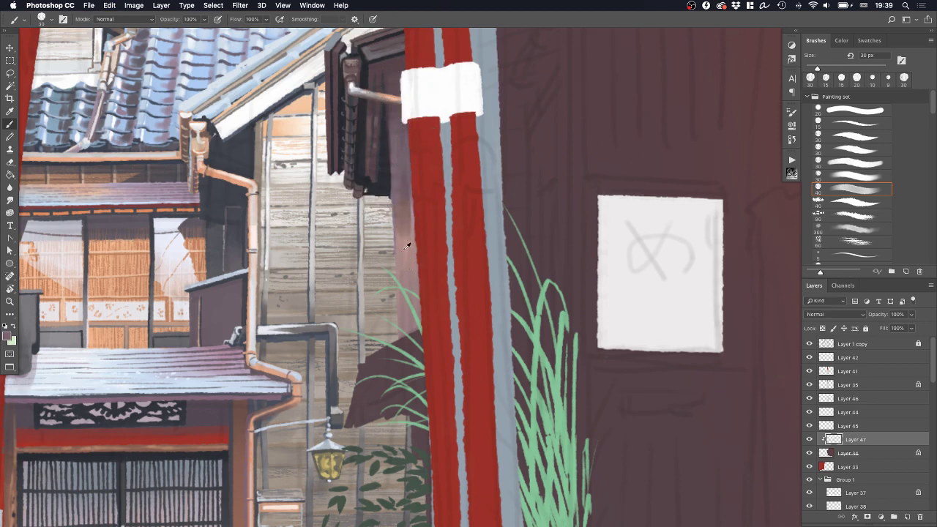
left_click(402, 223, "alt")
left_click(400, 246, "alt")
left_click_drag(399, 203, 407, 292)
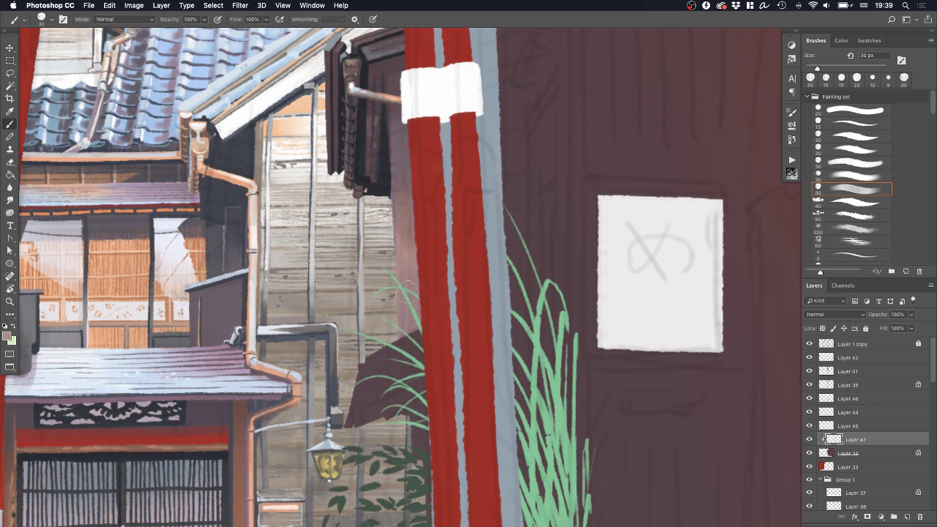
left_click(402, 160, "alt")
left_click_drag(401, 161, 406, 230)
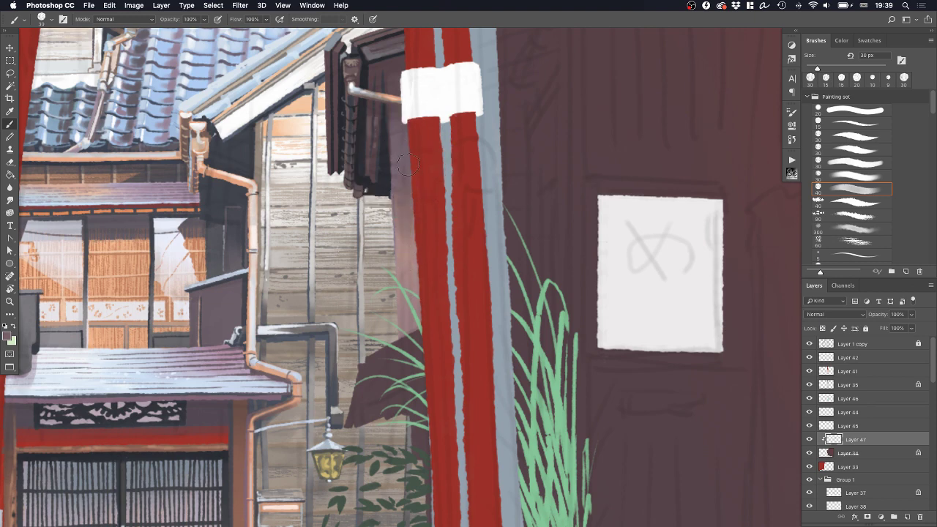
Sample the dark purple at the strip's top and darken the edge beside the eaves with the brush at 15 px
left_click(397, 86, "alt")
left_click_drag(396, 65, 406, 203)
key("super+z")
key("bracketleft")
key("bracketleft")
key("bracketleft")
left_click_drag(393, 120, 395, 160)
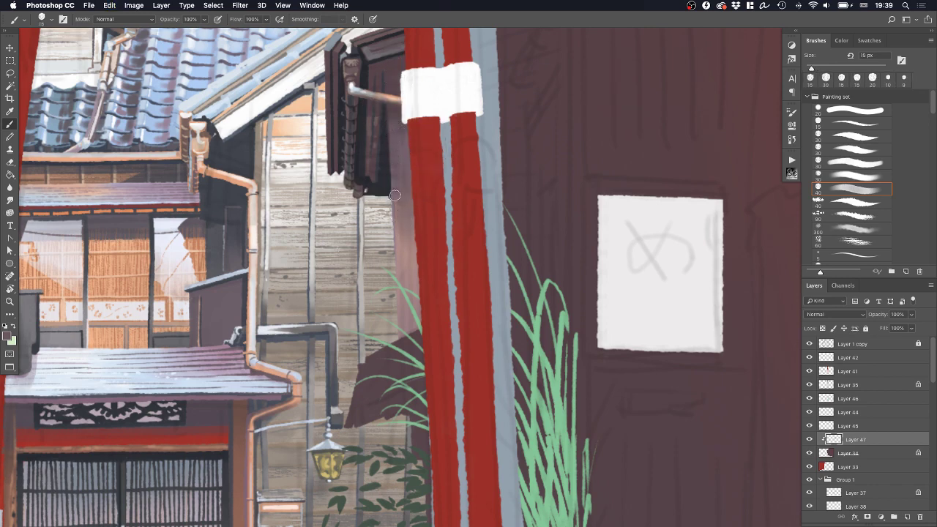
Choose a tapered Painting set brush at 10 px and paint a near-black edge where the small eave meets the banner
scroll(414, 280, "up", 1)
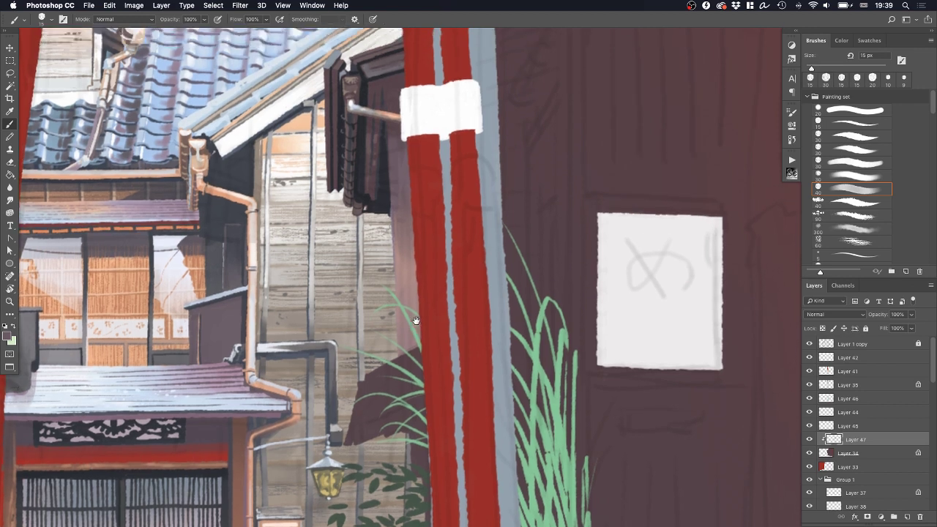
scroll(415, 263, "down", 3)
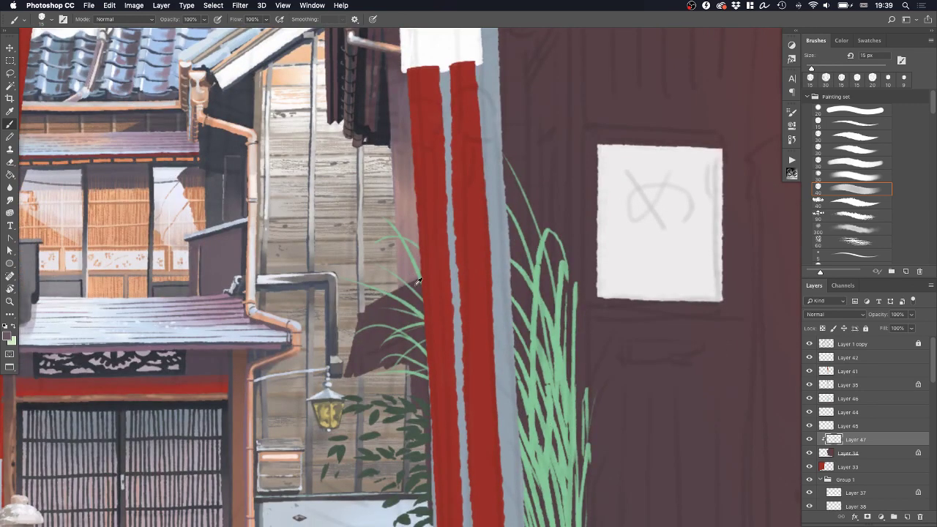
left_click_drag(453, 273, 550, 230)
left_click(857, 135)
left_click_drag(495, 62, 467, 210)
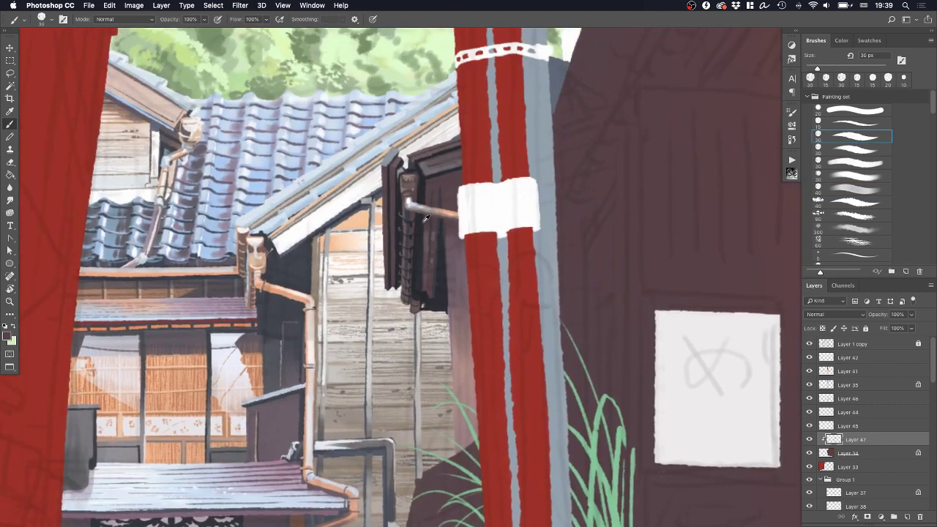
scroll(424, 251, "down", 4)
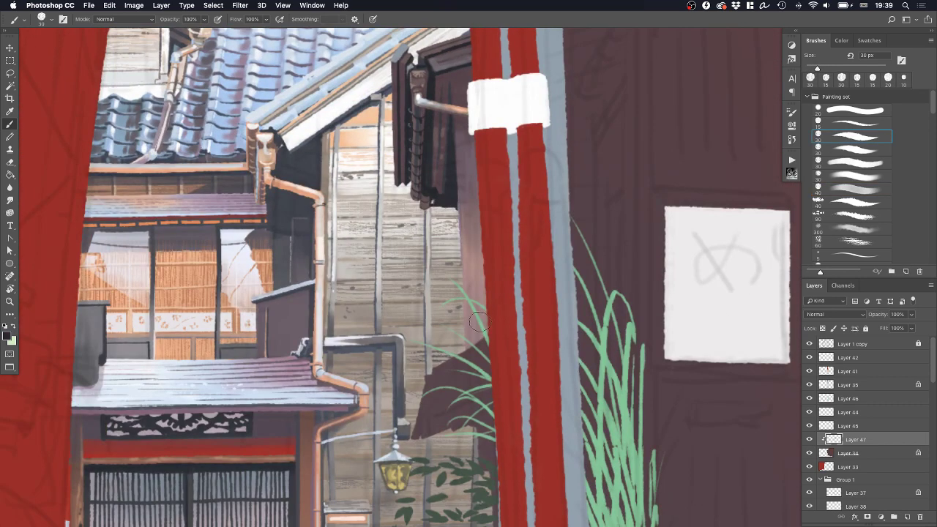
key("bracketleft")
key("bracketleft")
mouse_move(475, 345)
left_mouse_down()
mouse_move(486, 348)
mouse_move(477, 342)
left_mouse_up()
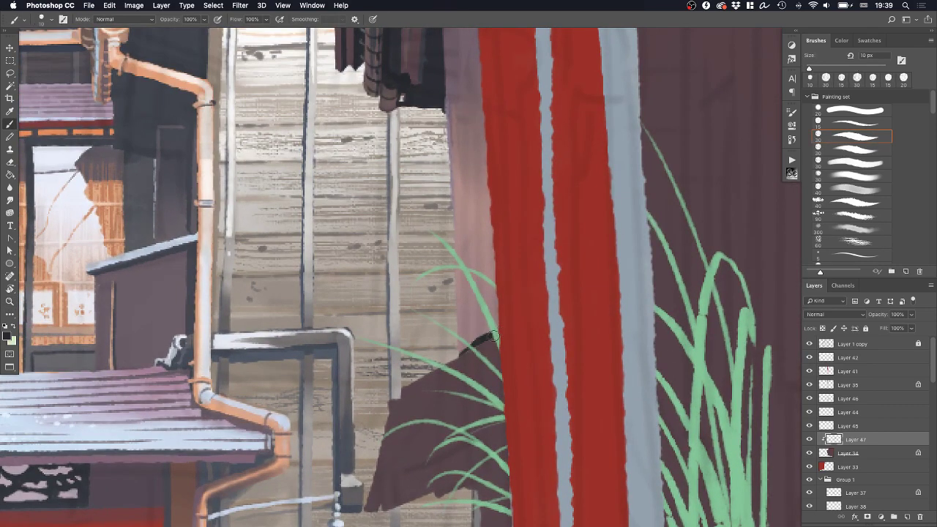
Sample the dusty pink of the wall strip and paint a pink panel on the upper part of the small eave
scroll(500, 276, "down", 4)
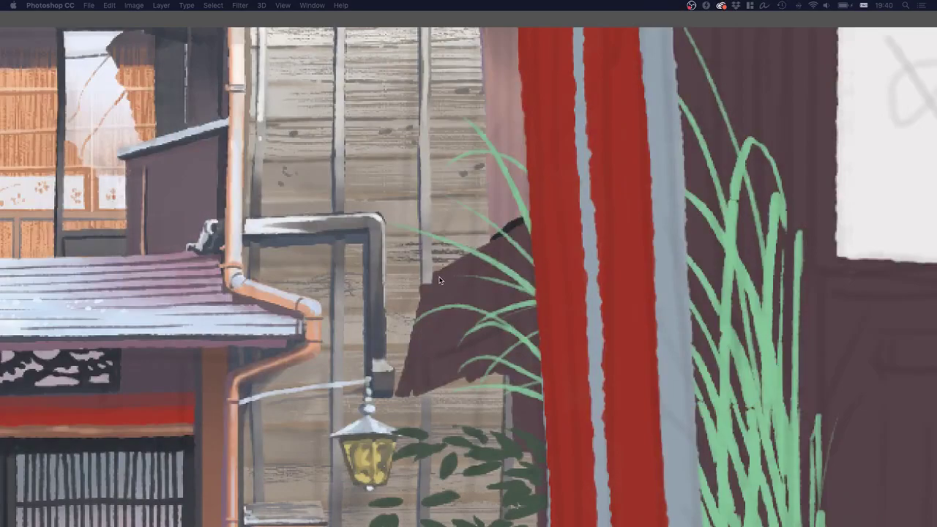
left_click_drag(457, 272, 438, 205)
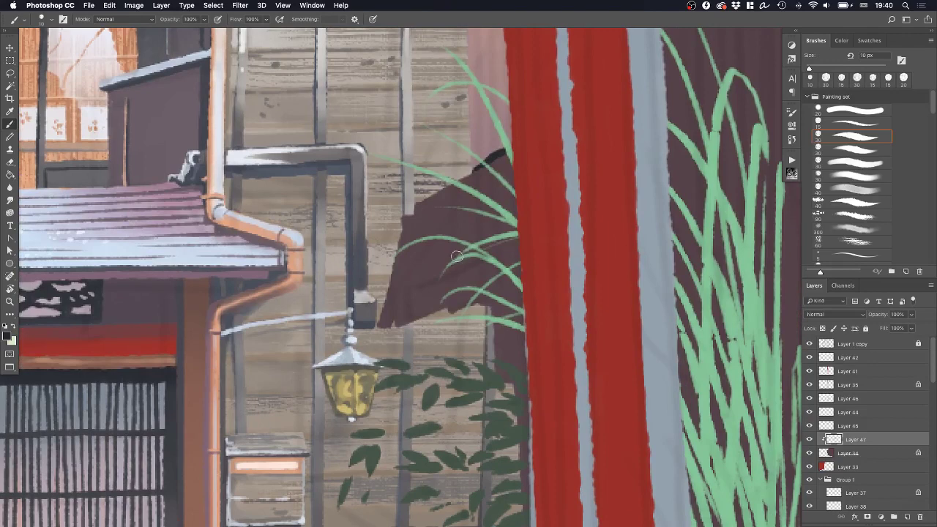
left_click(440, 207, "alt")
mouse_move(426, 210)
left_mouse_down()
mouse_move(434, 242)
mouse_move(523, 167)
mouse_move(433, 245)
mouse_move(505, 205)
mouse_move(470, 202)
left_mouse_up()
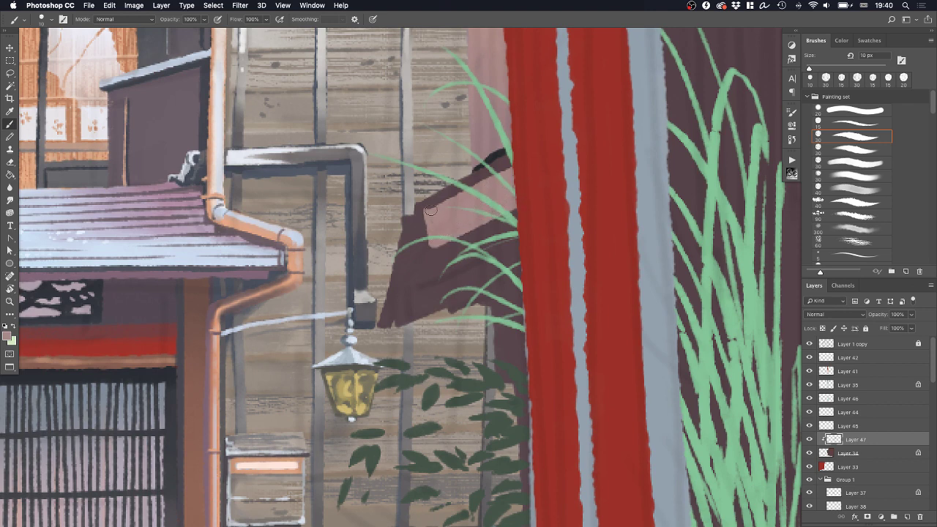
left_click(433, 204, "alt")
left_click_drag(422, 210, 431, 247)
Sample the near-black of the eave's edge and outline the pink panel's outer end and underside
left_click(487, 157, "alt")
scroll(462, 239, "up", 1)
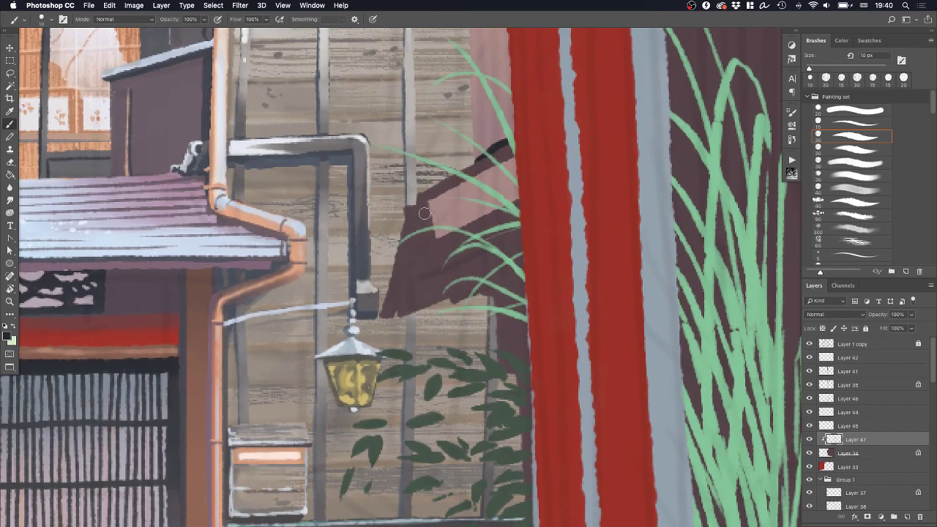
mouse_move(425, 205)
left_mouse_down()
mouse_move(436, 245)
mouse_move(526, 240)
mouse_move(520, 215)
left_mouse_up()
Fill the wedge beneath the pink panel with near-black up to the banner and clean up its corner
key("z")
left_click_drag(495, 176, 481, 249)
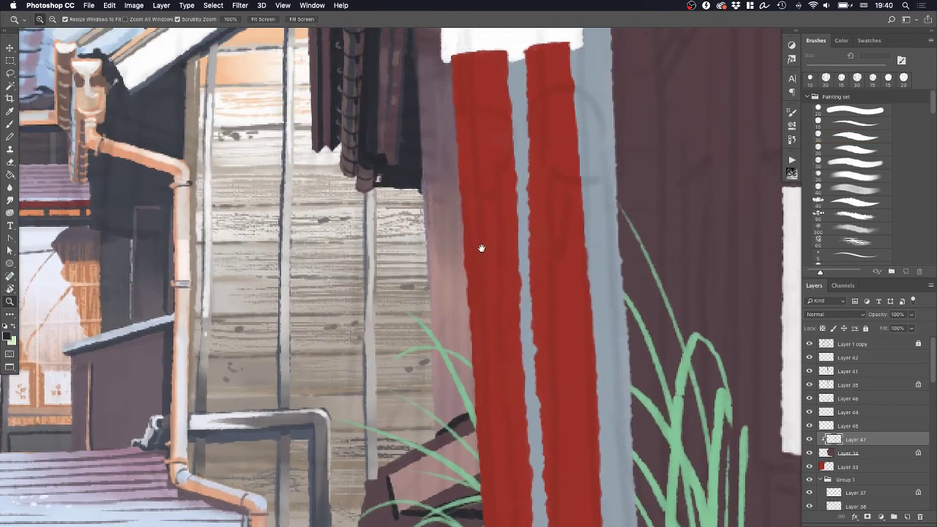
key("b")
scroll(439, 220, "down", 6)
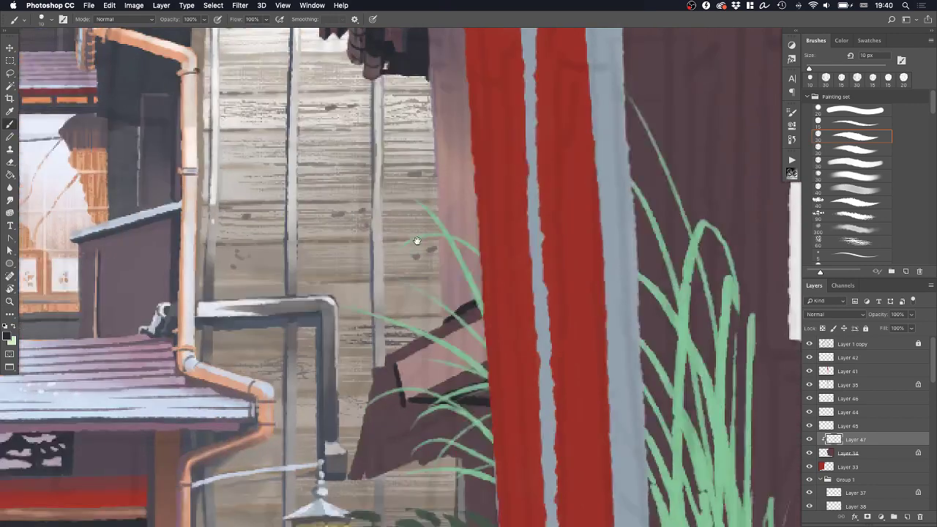
mouse_move(420, 266)
left_mouse_down()
mouse_move(498, 229)
mouse_move(474, 242)
mouse_move(496, 235)
mouse_move(494, 256)
left_mouse_up()
left_click(439, 240, "alt")
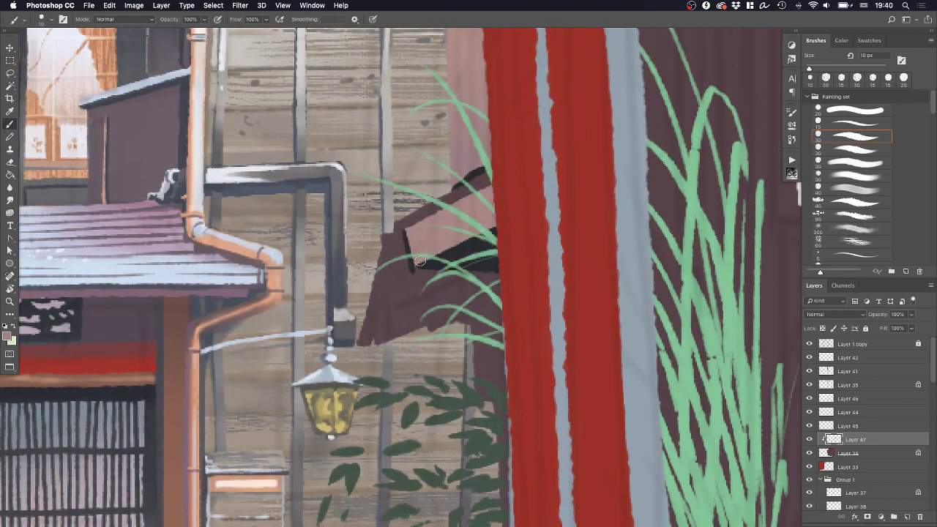
left_click(429, 265, "alt")
mouse_move(419, 270)
left_mouse_down()
mouse_move(521, 283)
mouse_move(416, 271)
left_mouse_up()
Paint the outer end of the small eave with sampled pink, and model it with brown-mauve strokes
left_click(423, 259, "alt")
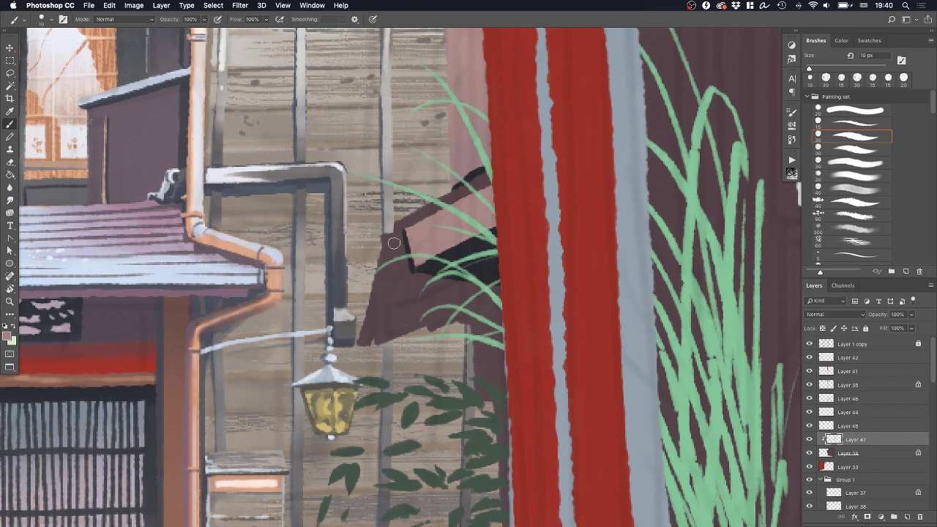
mouse_move(386, 238)
left_mouse_down()
mouse_move(405, 238)
mouse_move(392, 245)
mouse_move(399, 260)
mouse_move(389, 251)
mouse_move(413, 246)
left_mouse_up()
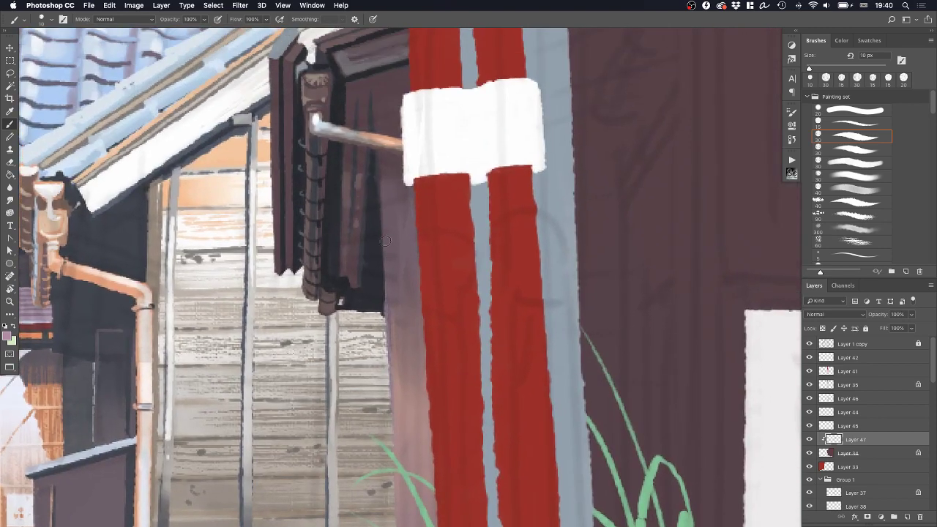
left_click(315, 95, "alt")
left_click_drag(360, 302, 372, 250)
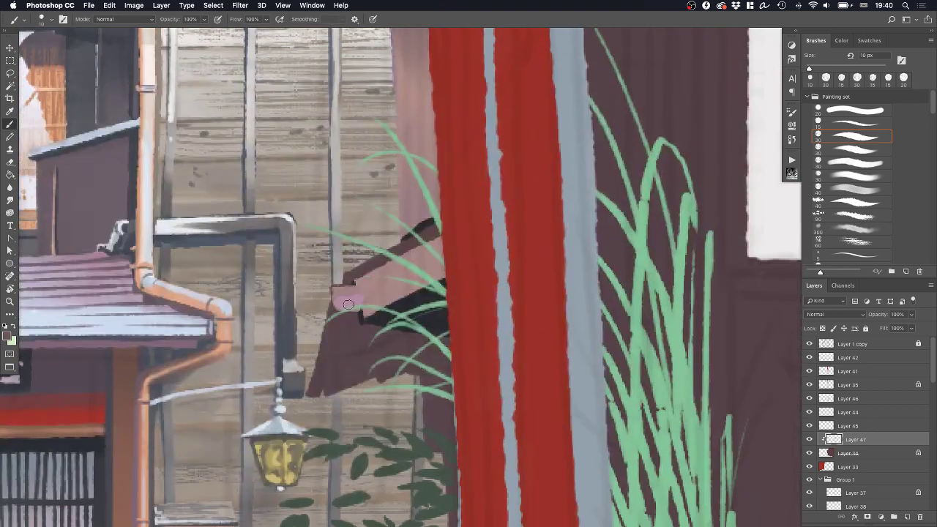
mouse_move(335, 291)
left_mouse_down()
mouse_move(365, 291)
mouse_move(331, 301)
mouse_move(358, 308)
left_mouse_up()
mouse_move(375, 310)
left_mouse_down()
mouse_move(537, 286)
mouse_move(539, 264)
left_mouse_up()
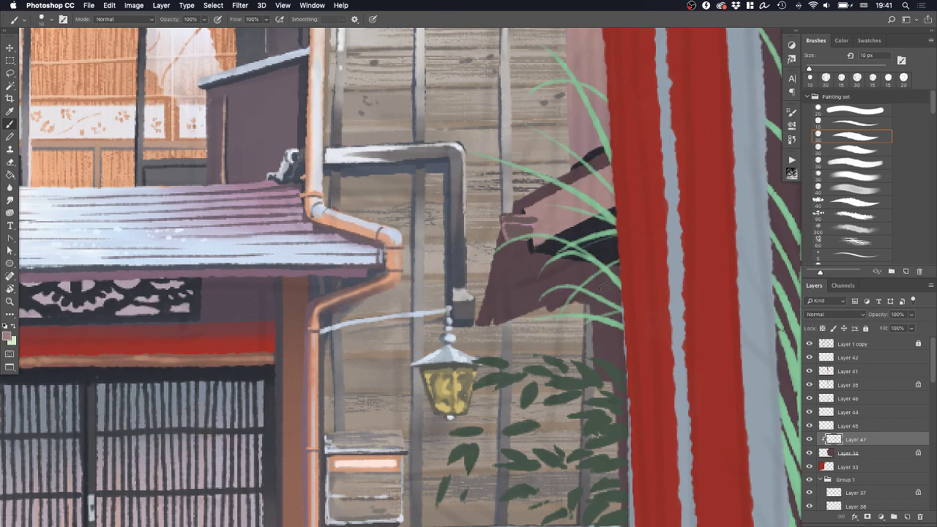
Choose a broader Painting set brush at 10 px and paint a grey band down the small eave's outer edge
left_click(849, 162)
key("bracketleft")
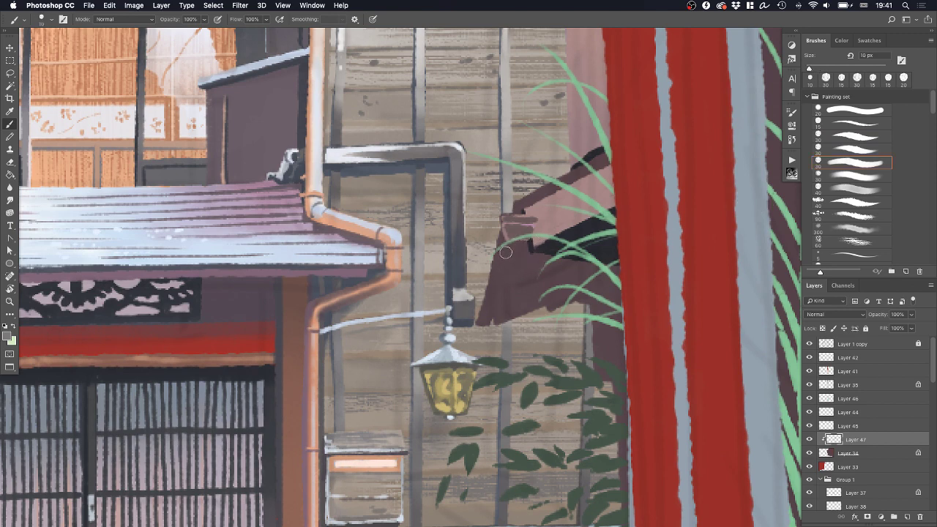
mouse_move(506, 251)
left_mouse_down()
mouse_move(483, 326)
mouse_move(505, 244)
mouse_move(481, 331)
mouse_move(507, 245)
mouse_move(487, 321)
left_mouse_up()
key("super+z")
key("super+z")
key("super+z")
left_click_drag(510, 249, 495, 318)
Reduce the brush to 6 px and touch up the joint between the grey band and the dark wedge with sampled tones
left_click(521, 252, "alt")
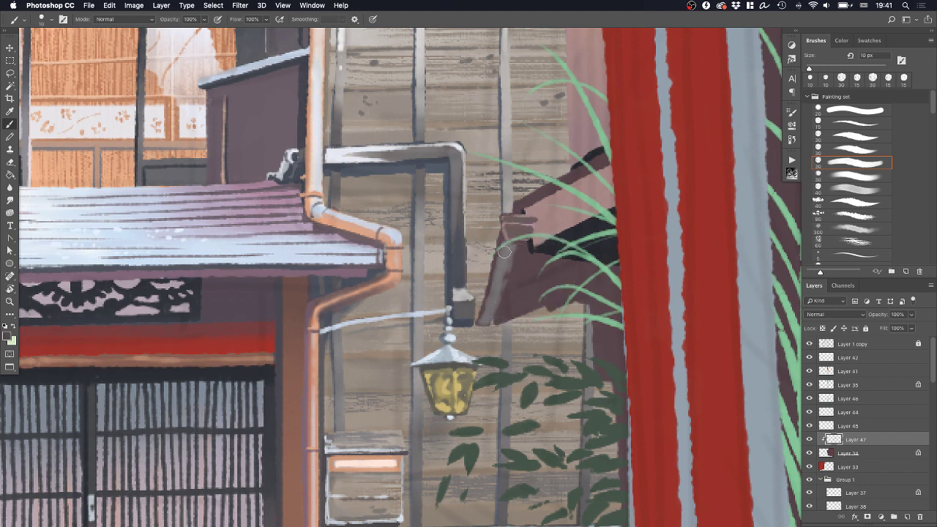
key("bracketleft")
left_click(507, 248, "alt")
left_click(537, 239, "alt")
left_click_drag(530, 238, 532, 250)
left_click(531, 249, "alt")
left_click(525, 251, "alt")
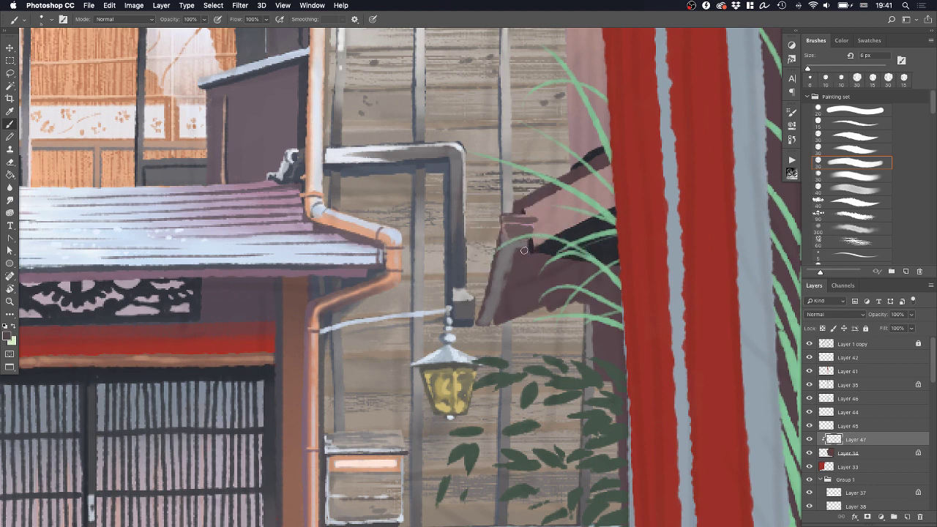
left_click(512, 251, "alt")
left_click(513, 246, "alt")
Sample the near-black and paint 10 px shadow strokes down along the inner side of the grey band
left_click(542, 249, "alt")
key("bracketright")
key("bracketright")
key("bracketright")
key("bracketright")
left_click_drag(521, 261, 504, 322)
key("super+z")
left_click_drag(520, 251, 499, 324)
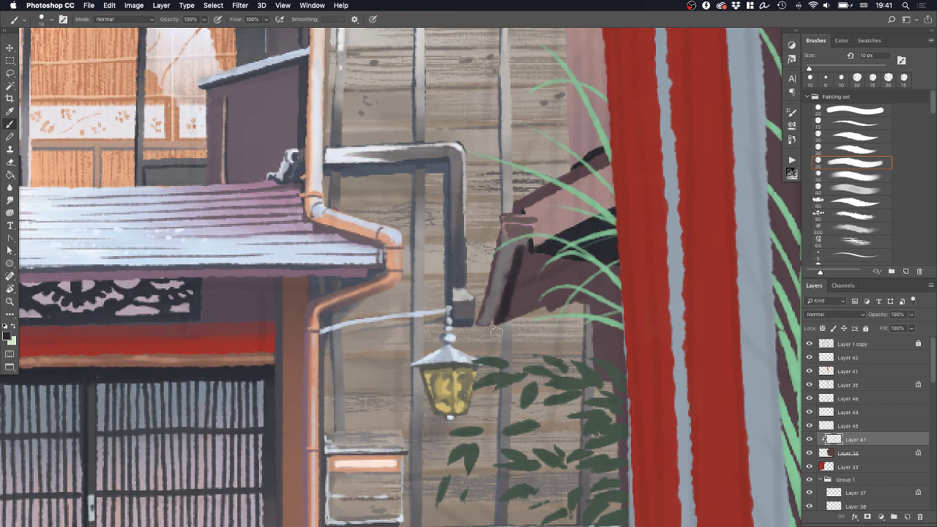
left_click_drag(524, 280, 508, 319)
left_click_drag(541, 277, 517, 323)
Enlarge the brush to 20 px and fill the rest of the eave's underside with near-black up to the banner
left_click(520, 283, "alt")
key("bracketright")
key("bracketright")
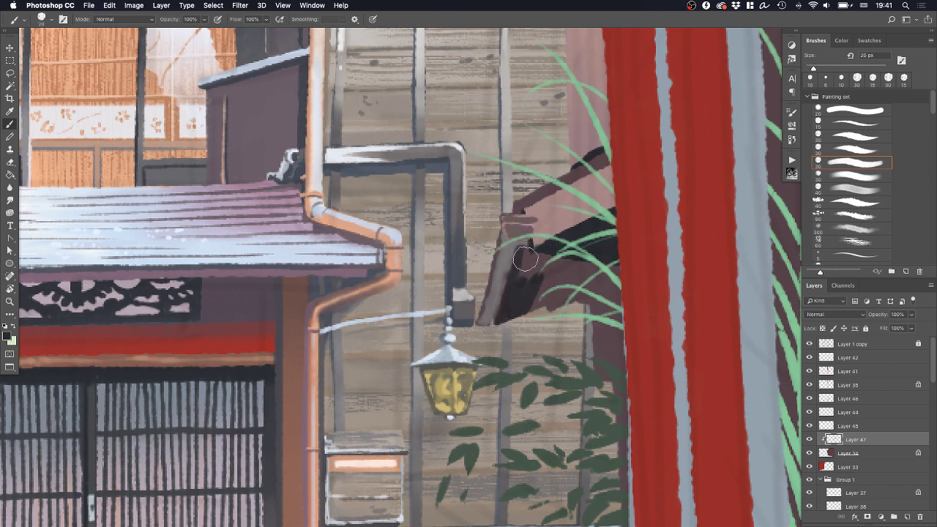
mouse_move(517, 275)
left_mouse_down()
mouse_move(530, 260)
mouse_move(605, 268)
mouse_move(555, 295)
mouse_move(611, 288)
mouse_move(605, 296)
left_mouse_up()
left_click(611, 290, "alt")
left_click(602, 284, "alt")
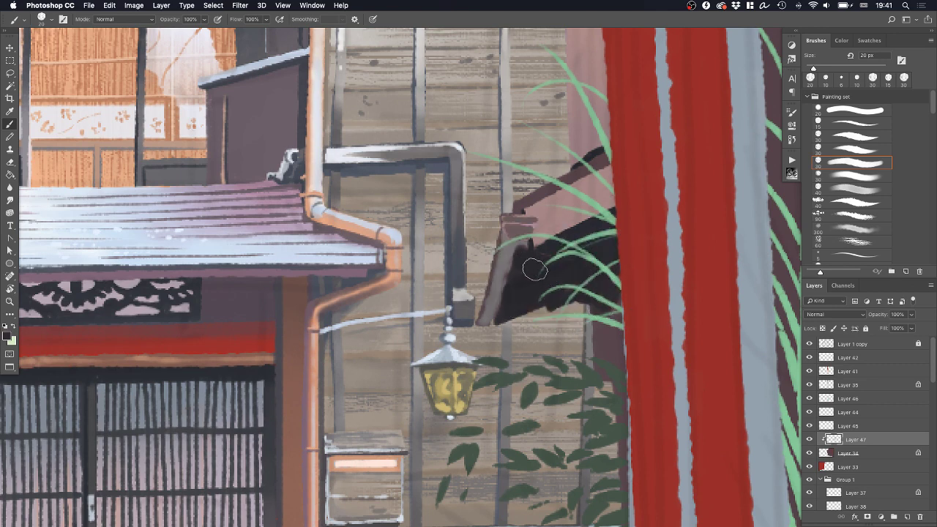
Reduce the brush to 8 px and refine the eave's grey outer band and its upper corner with sampled greys
left_click(503, 264, "alt")
key("bracketleft")
key("bracketleft")
key("bracketleft")
left_click_drag(518, 244, 520, 251)
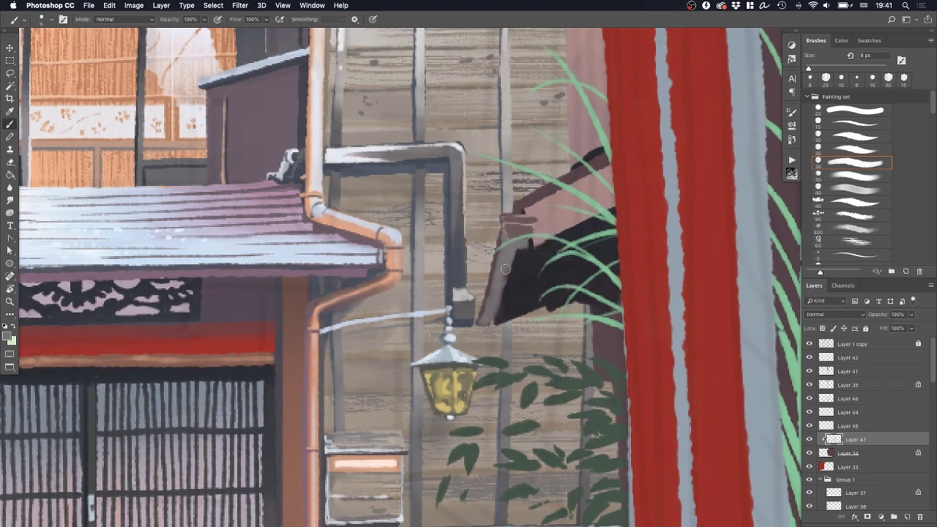
left_click(518, 249, "alt")
left_click(334, 172, "alt")
left_click_drag(511, 256, 492, 301)
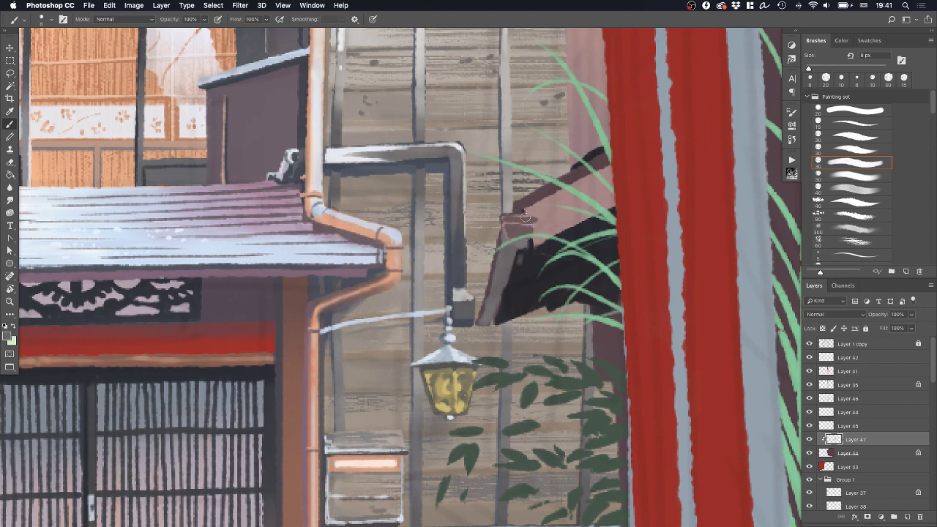
Enlarge the brush to 10 px and paint a dark slate strip along the inner side of the eave's grey outer band
left_click_drag(526, 218, 474, 354)
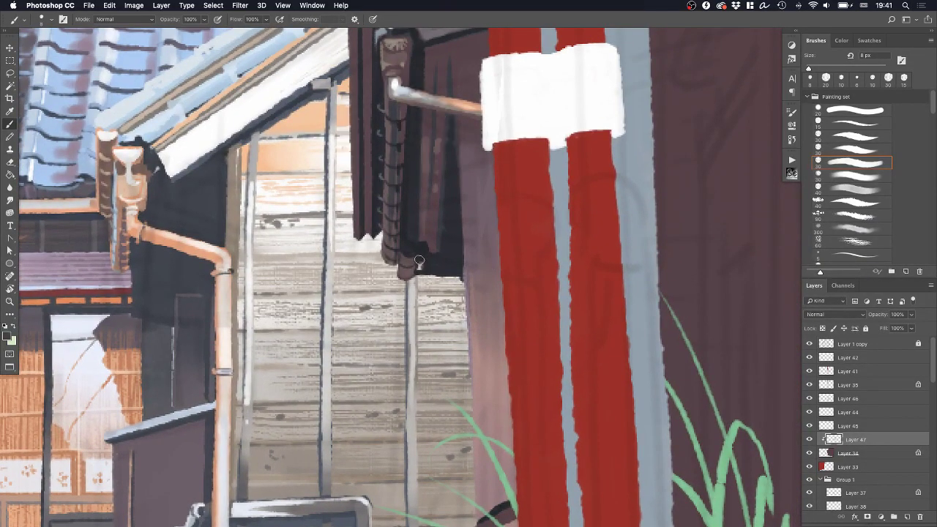
scroll(440, 253, "down", 10)
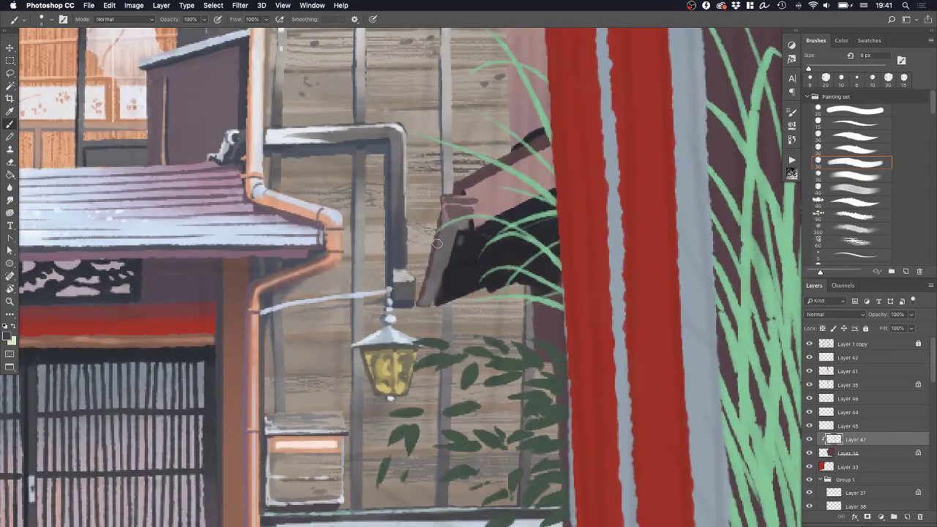
key("bracketright")
key("bracketright")
left_click_drag(429, 295, 453, 230)
Paint a row of small grey tile-end blocks down the dark strip of the eave's outer band, starting with a 6 px brush
key("bracketleft")
key("bracketleft")
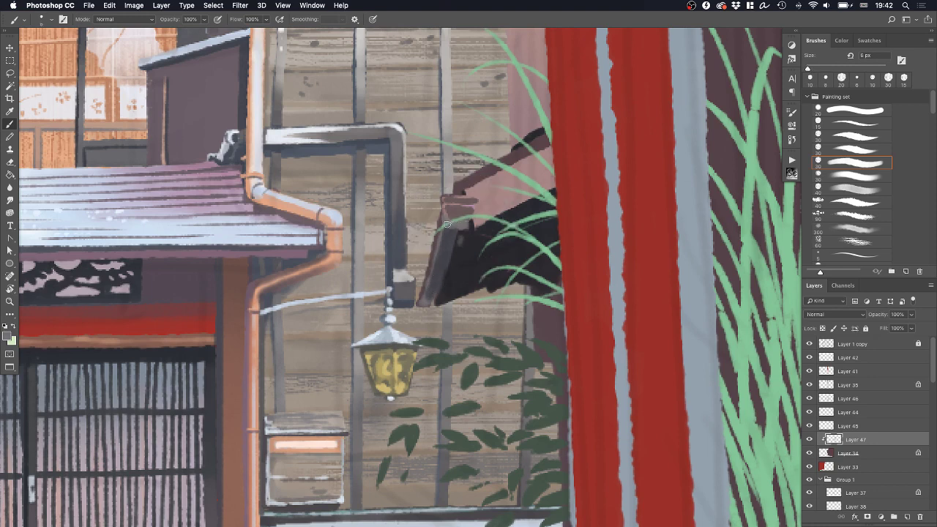
left_click_drag(447, 224, 461, 225)
key("bracketright")
key("bracketright")
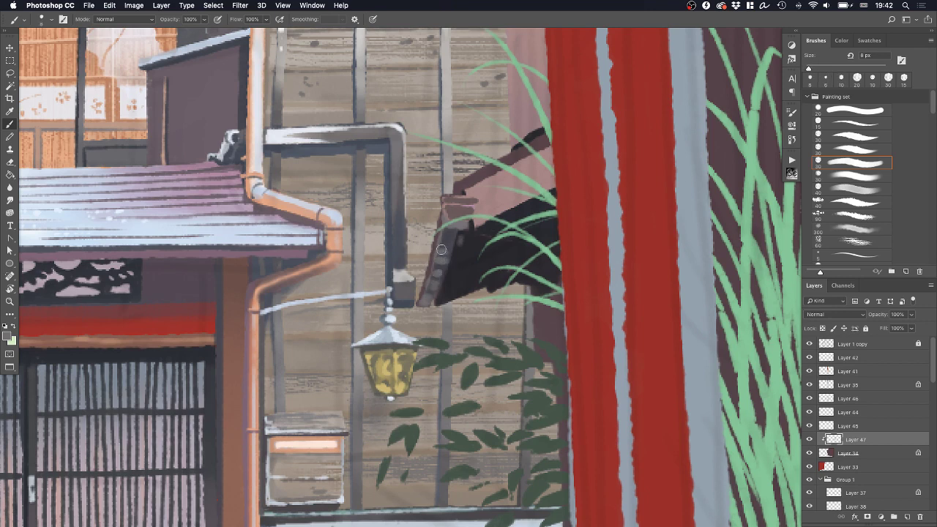
key("bracketright")
key("bracketright")
left_click_drag(442, 249, 453, 238)
Switch to the tapered brush, sample the near-black and darken the edge beside the tile-end blocks and the joint above them
left_click(456, 254, "alt")
left_click(853, 125)
left_click(449, 276, "alt")
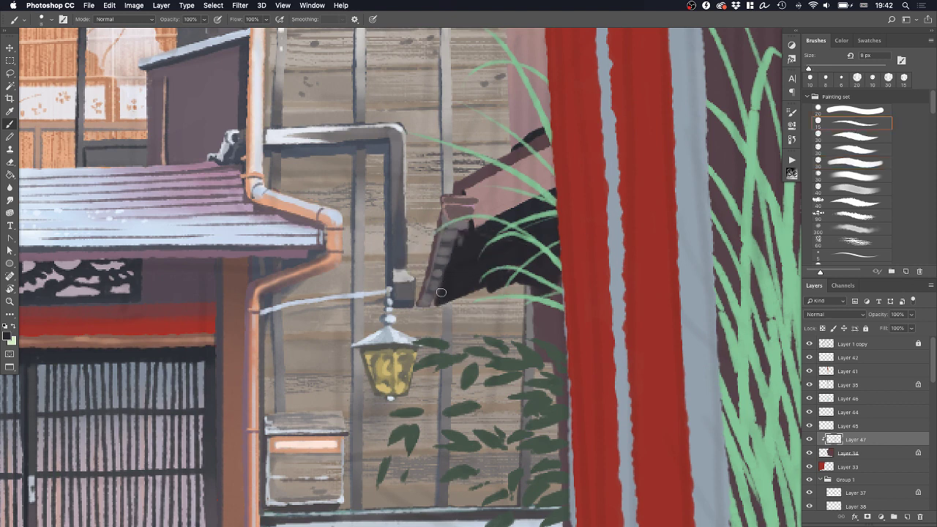
left_click_drag(450, 270, 441, 298)
left_click(479, 242, "alt")
mouse_move(443, 213)
left_mouse_down()
mouse_move(448, 226)
mouse_move(466, 228)
left_mouse_up()
left_click(445, 219, "alt")
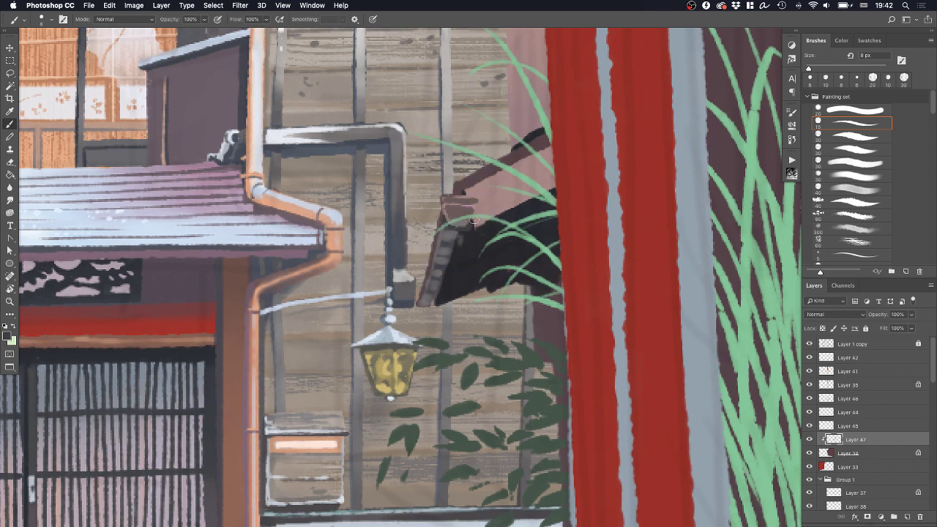
Sample dark tones and paint 8 px lines along the eave's sloping ridge to the banner and across its end cap
left_click(478, 198, "alt")
left_click(473, 222, "alt")
left_click(534, 136, "alt")
left_click_drag(465, 190, 560, 138)
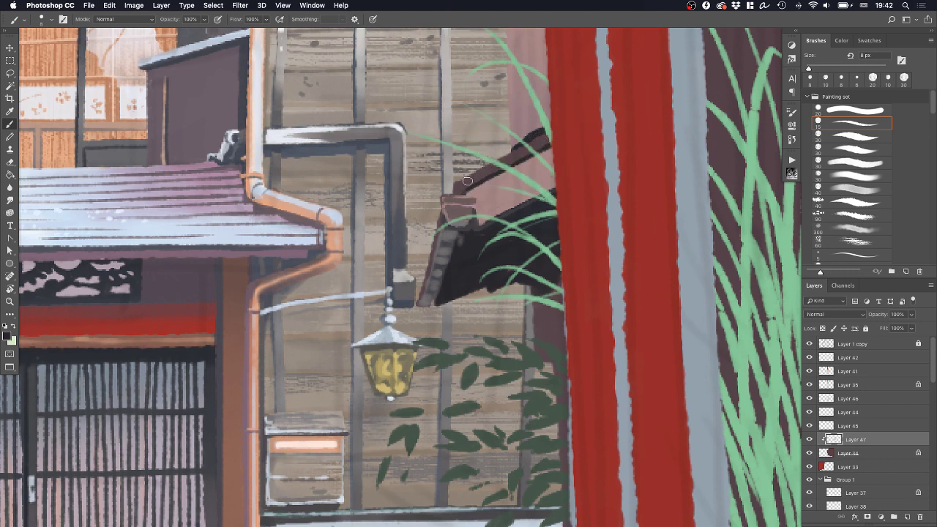
left_click_drag(465, 186, 560, 135)
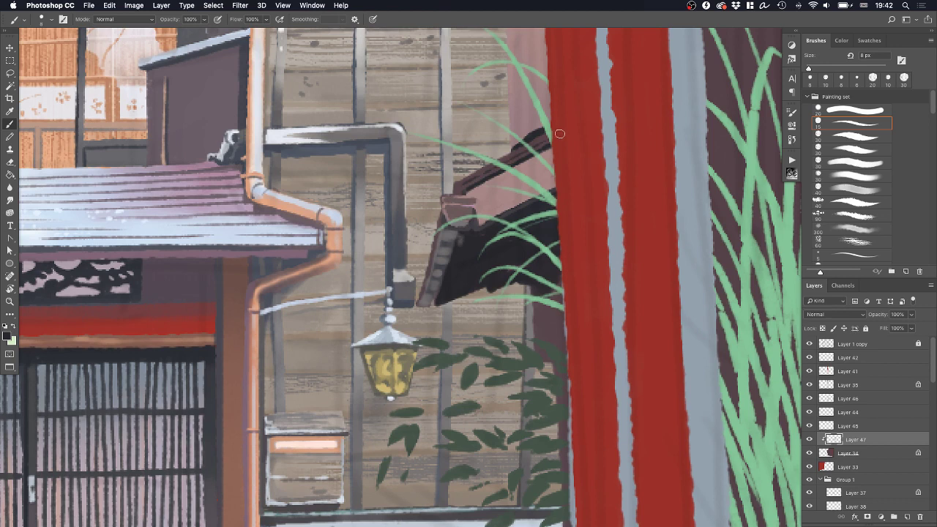
left_click(476, 221, "alt")
mouse_move(462, 206)
left_mouse_down()
mouse_move(481, 198)
mouse_move(424, 201)
left_mouse_up()
Lasso the eave's pink roof slope, cover it with 60 px dry-texture strokes and deselect it
key("z")
left_click_drag(527, 200, 595, 198)
left_click_drag(490, 202, 466, 490)
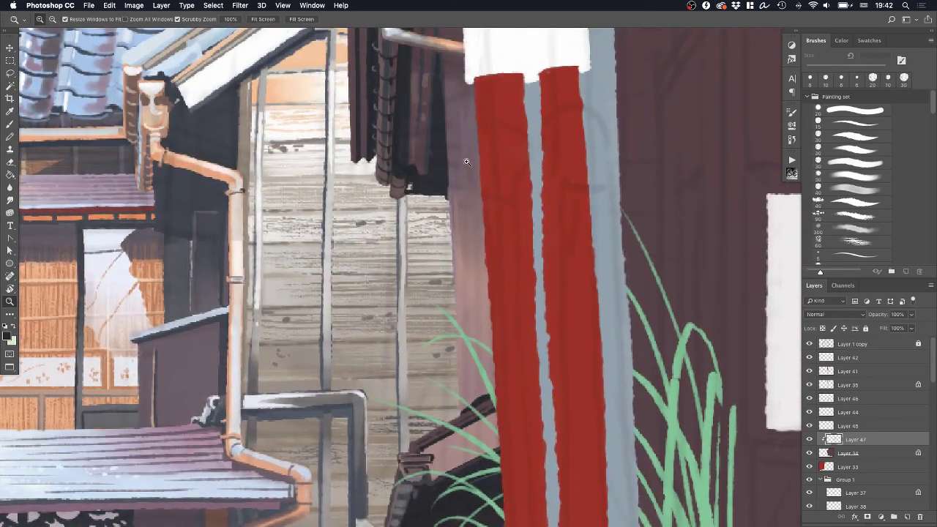
key("b")
scroll(478, 393, "down", 3)
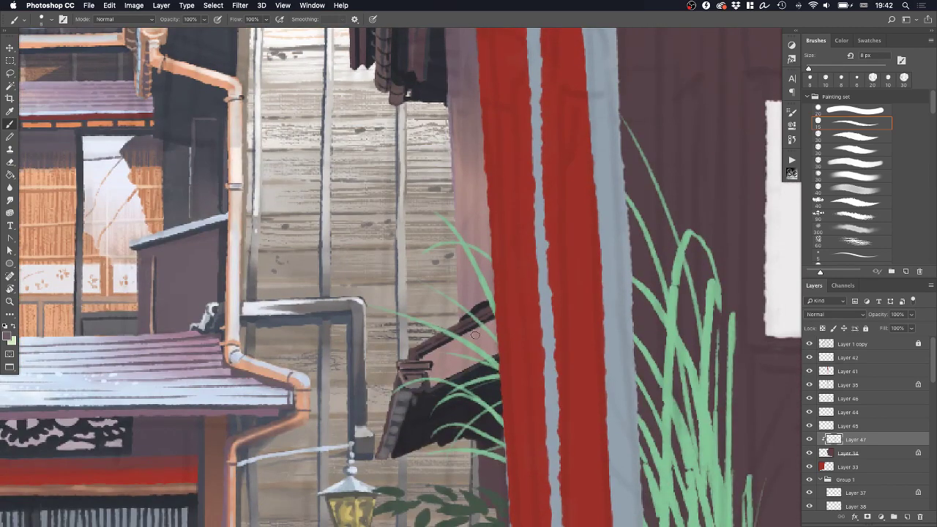
key("l")
mouse_move(497, 320)
left_mouse_down()
mouse_move(421, 360)
mouse_move(436, 367)
mouse_move(434, 391)
mouse_move(514, 349)
left_mouse_up()
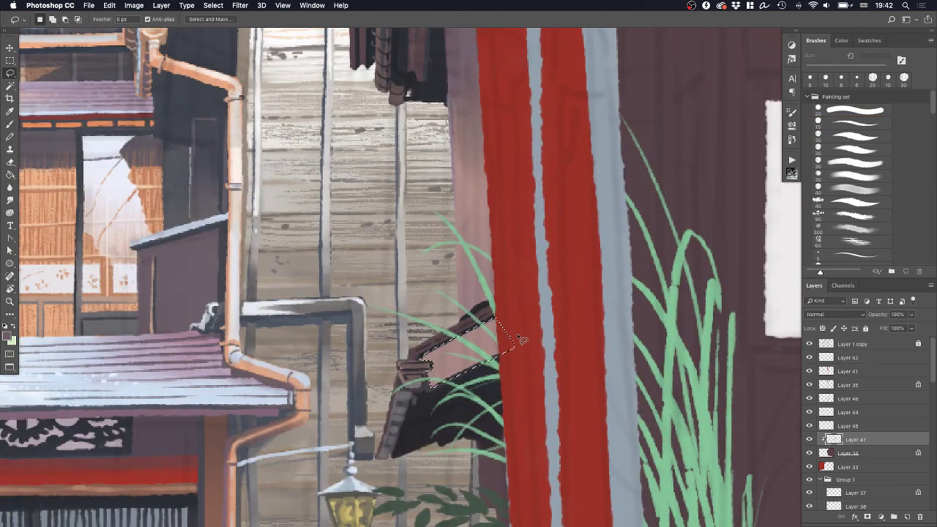
key("b")
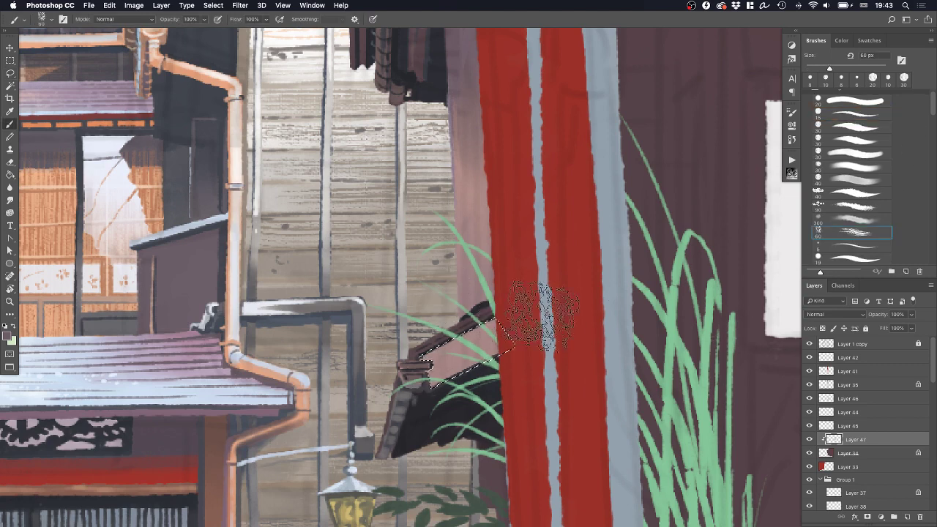
left_click_drag(542, 318, 429, 367)
mouse_move(541, 318)
left_mouse_down()
mouse_move(397, 377)
mouse_move(354, 407)
mouse_move(376, 402)
left_mouse_up()
key("ctrl+d")
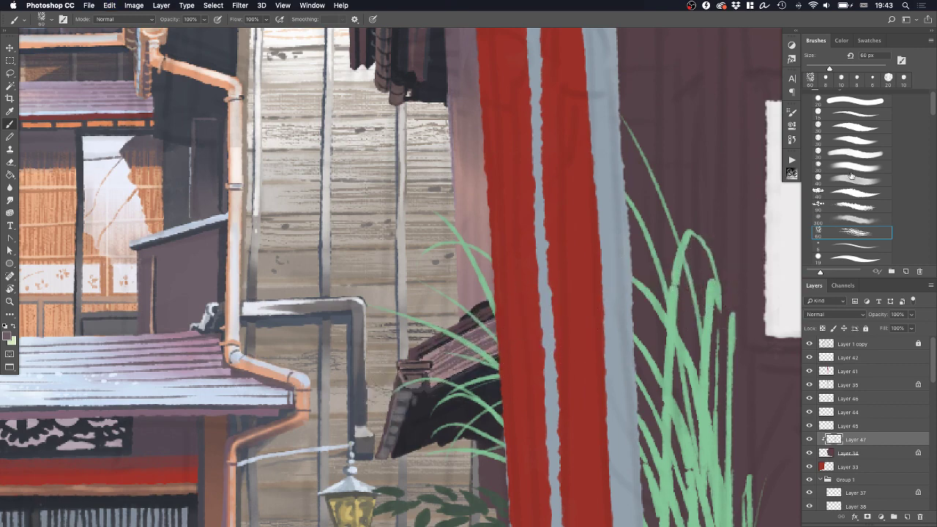
Switch back to the tapered brush at 7 px and refine the roof slope's edge below the ridge with sampled tones
left_click(849, 141)
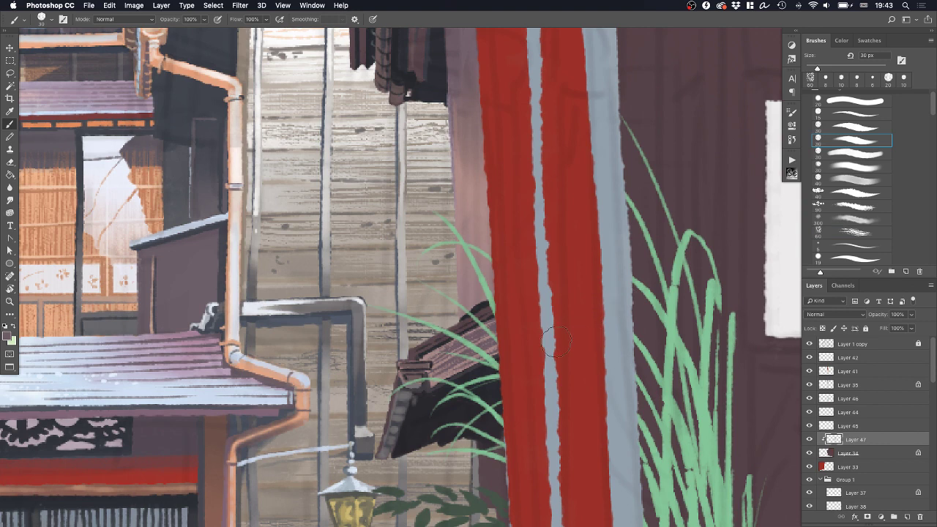
left_click(840, 115)
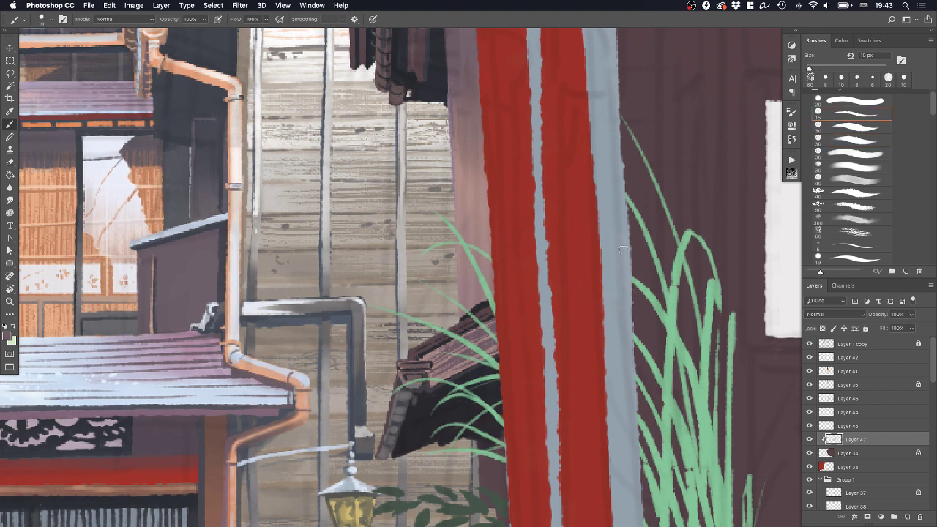
left_click(483, 328, "alt")
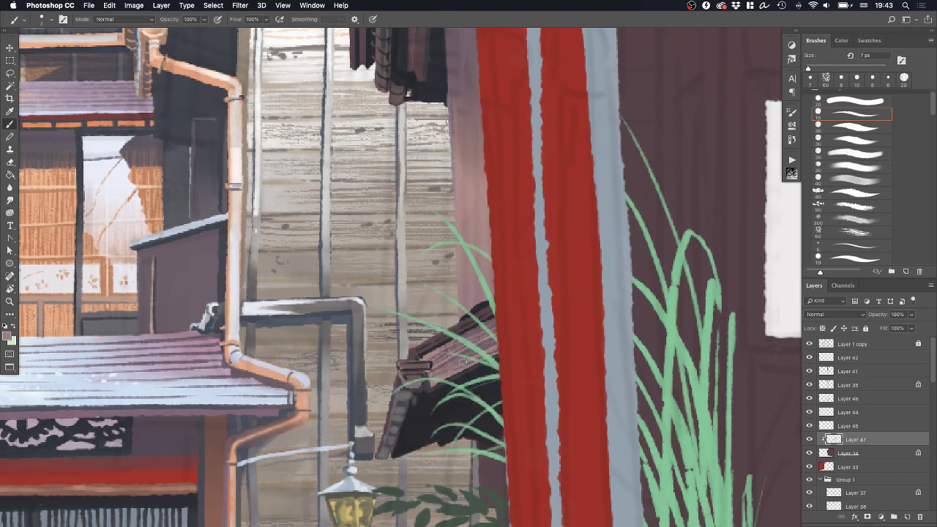
left_click(432, 386, "alt")
left_click(484, 353, "alt")
left_click(434, 368, "alt")
left_click(493, 316, "alt")
left_click_drag(457, 338, 511, 309)
Sample the roof's dusty pink and paint a 15 px band from the eave's corner across the dark underside to the banner
left_click_drag(449, 311, 417, 162)
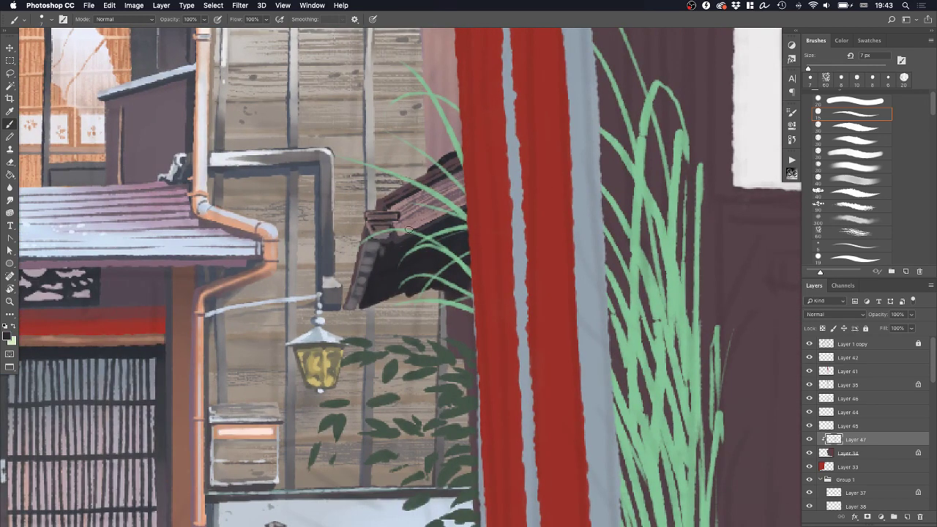
left_click(376, 271, "alt")
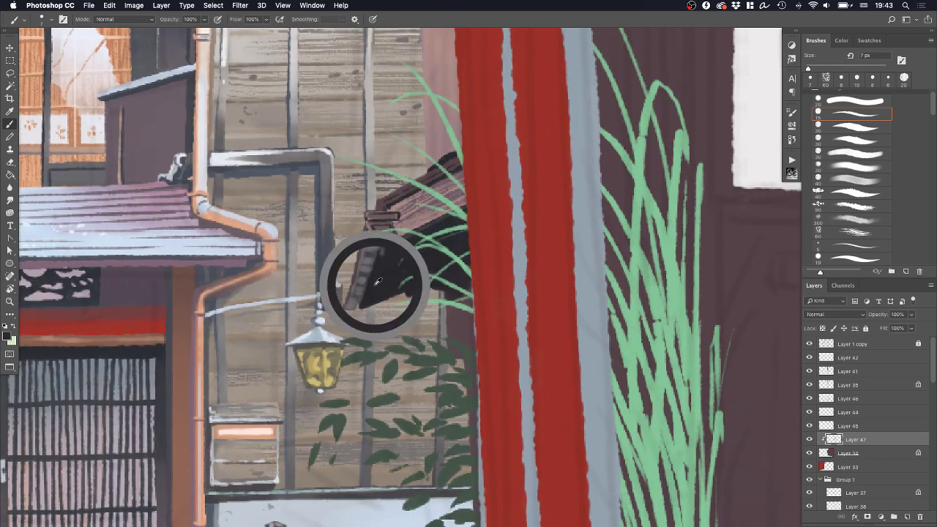
key("super+z")
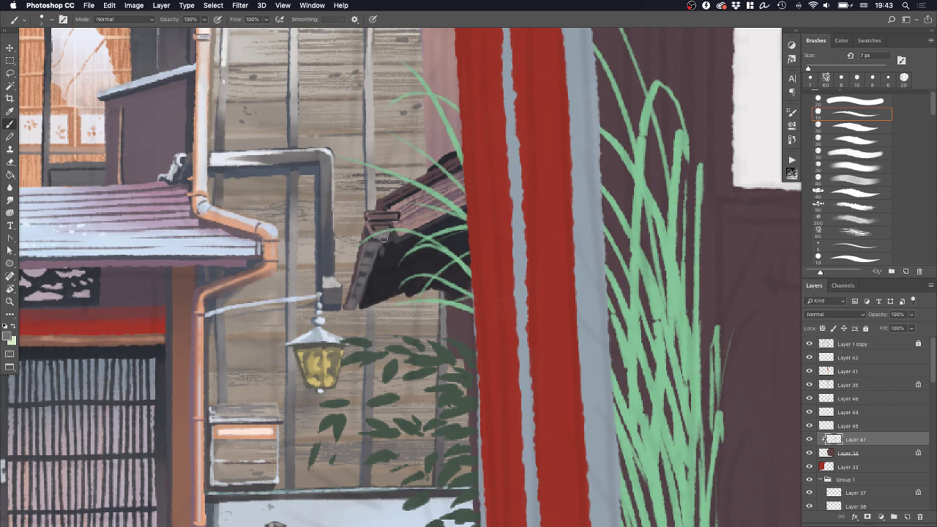
left_click(406, 226, "alt")
key("bracketright")
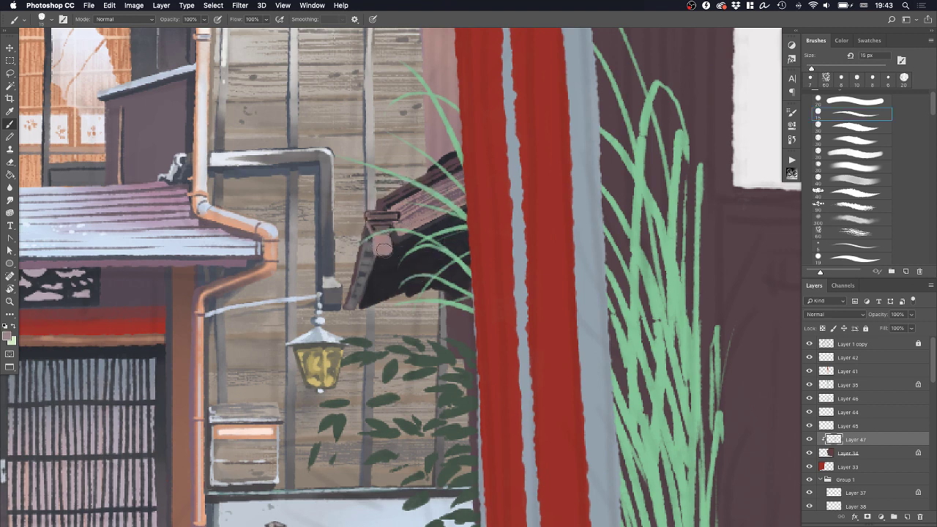
left_click_drag(383, 249, 465, 269)
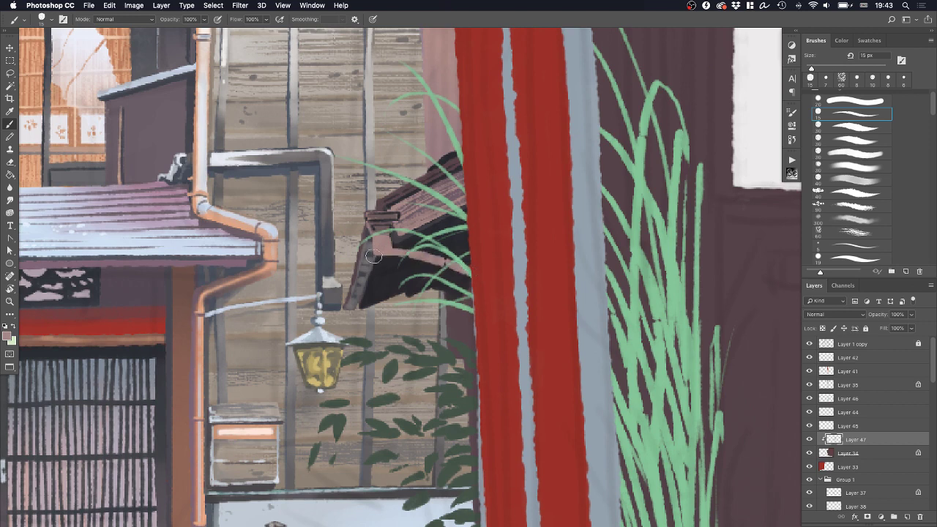
mouse_move(373, 256)
left_mouse_down()
mouse_move(479, 277)
mouse_move(419, 270)
left_mouse_up()
Reduce the brush to 9 px and define the corner and lower edge of the pink band with sampled dark tones
key("bracketleft")
key("bracketleft")
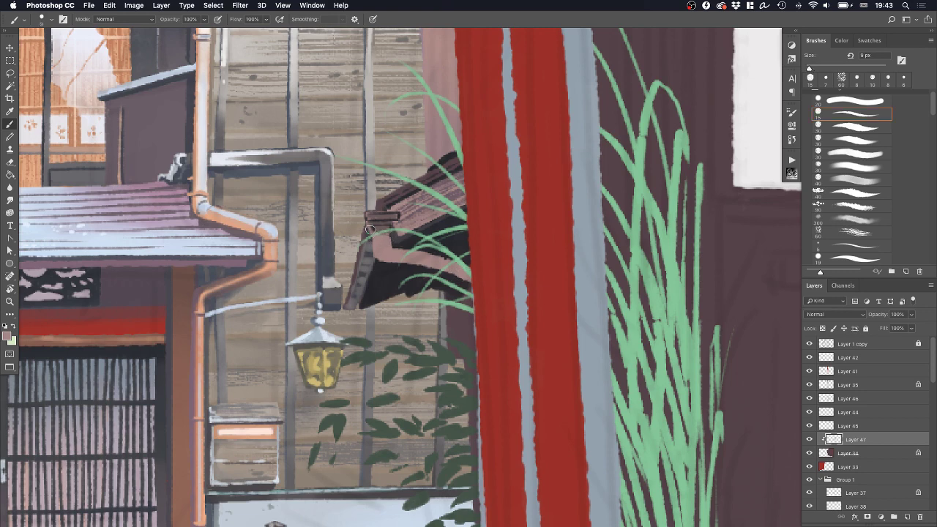
left_click(369, 237, "alt")
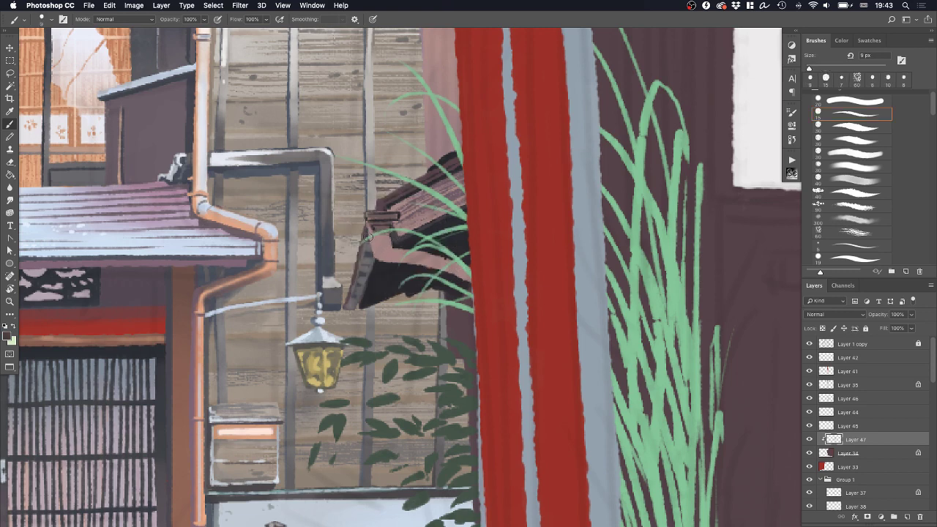
left_click(368, 249, "alt")
mouse_move(371, 249)
left_mouse_down()
mouse_move(380, 262)
mouse_move(418, 267)
left_mouse_up()
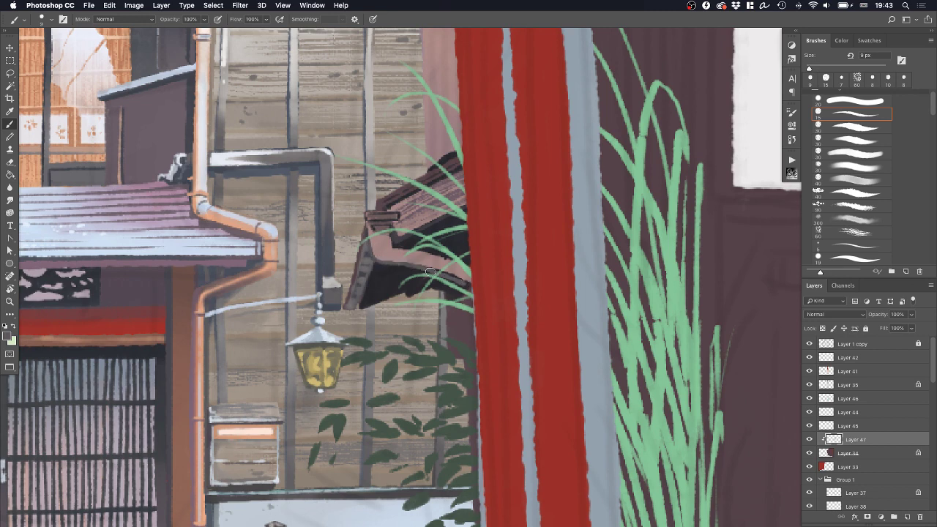
left_click(410, 272, "alt")
left_click_drag(429, 272, 471, 287)
key("z")
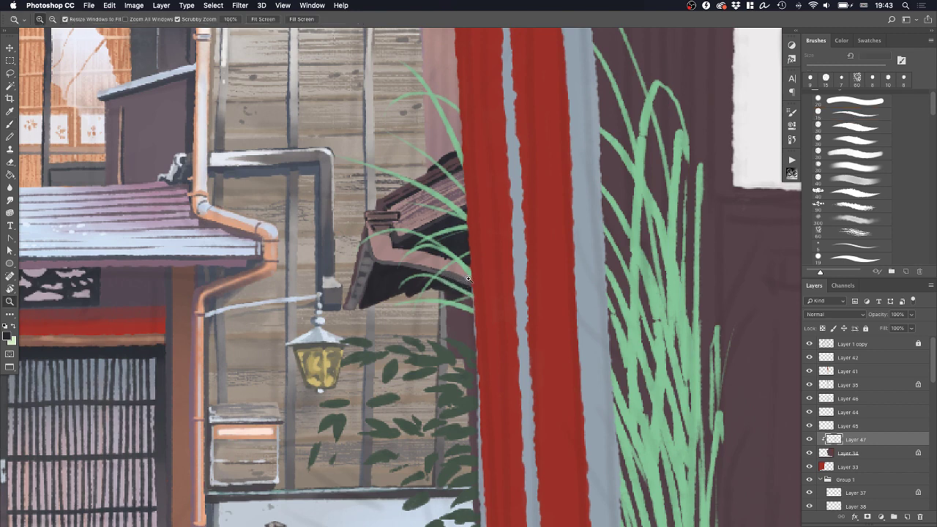
key("F12")
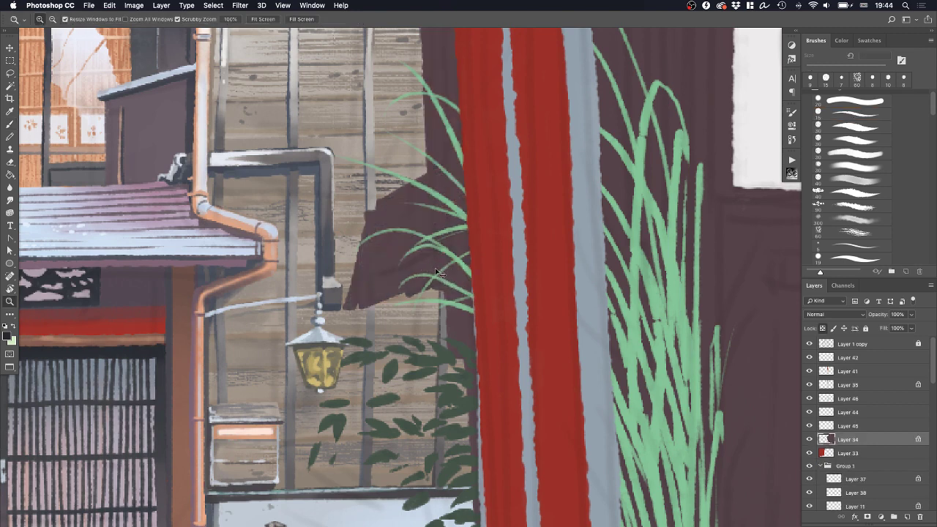
key("super+z")
Sample the pink and touch up the pale band under the roof slope with the 9 px brush
key("b")
left_click(404, 260, "alt")
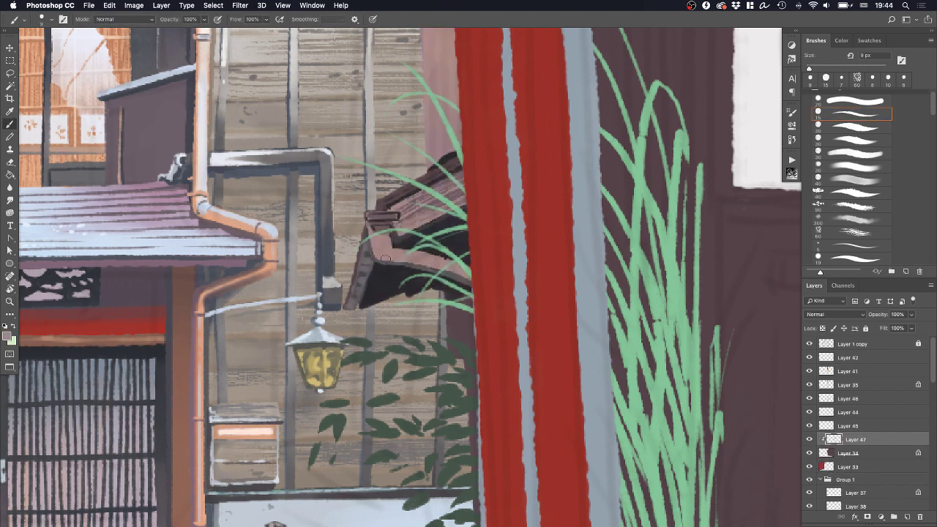
mouse_move(452, 271)
left_mouse_down()
mouse_move(473, 280)
mouse_move(470, 265)
mouse_move(515, 270)
left_mouse_up()
key("z")
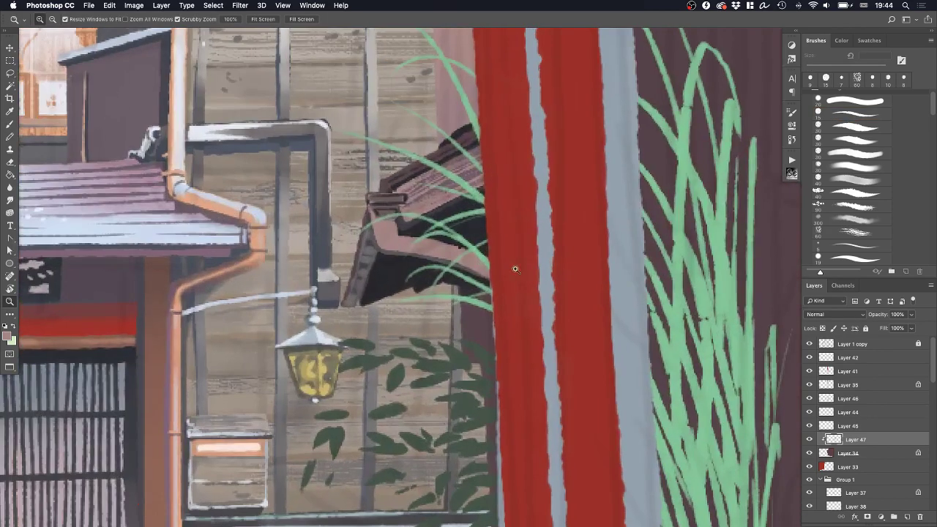
key("b")
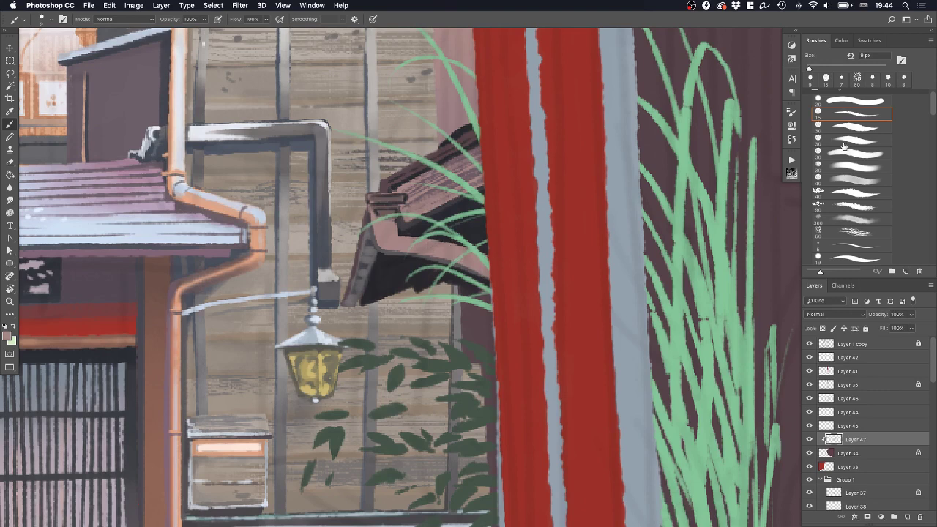
Choose the soft-edged brush at 15 px, sample the wall's dark purple and shade the pink band toward the banner
left_click(846, 155)
left_click(839, 167)
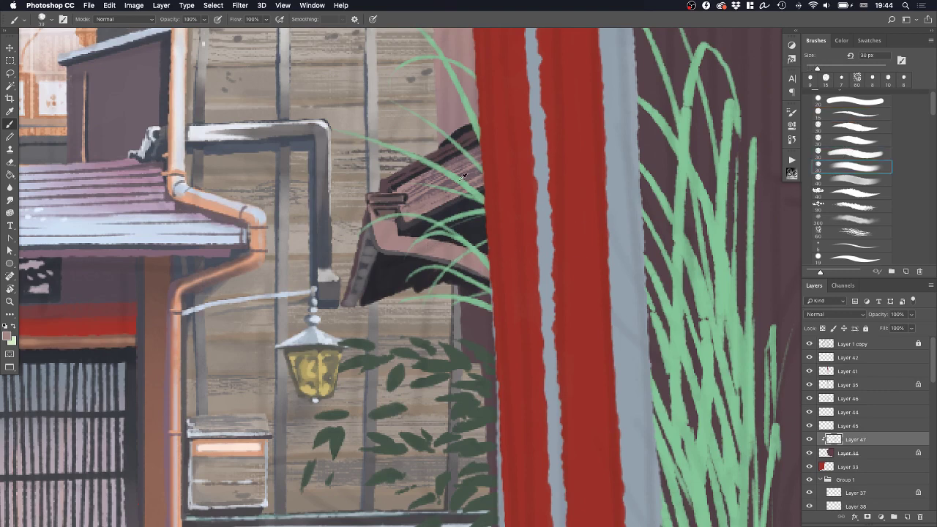
left_click(482, 306, "alt")
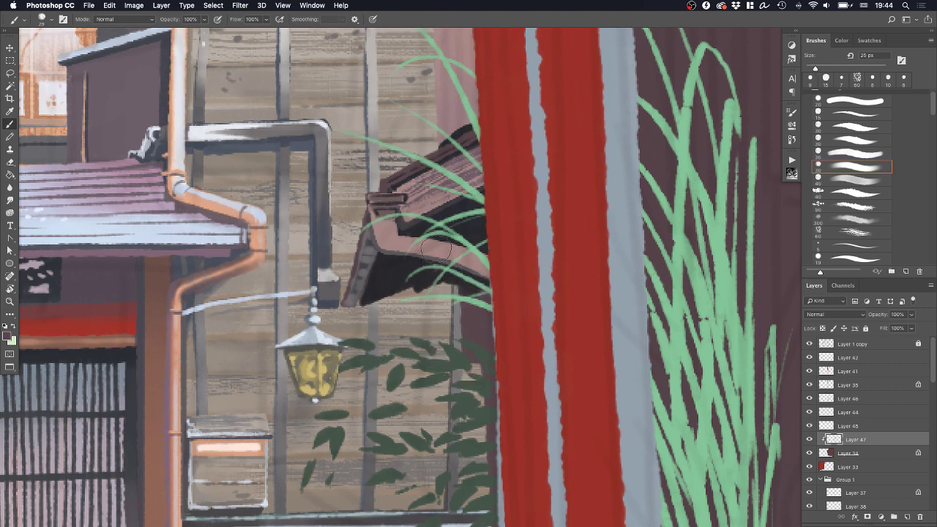
key("bracketleft")
key("bracketleft")
key("bracketleft")
left_click_drag(438, 247, 483, 263)
key("super+z")
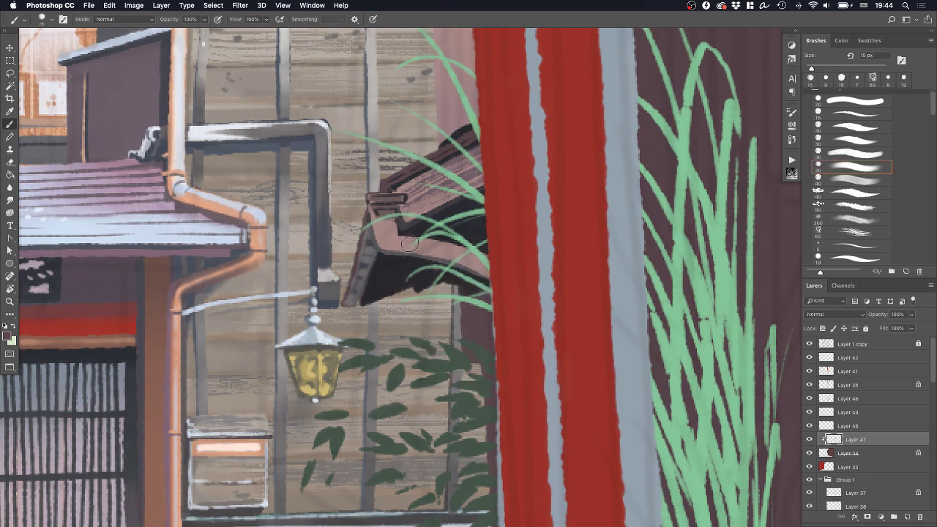
left_click_drag(422, 247, 483, 267)
key("super+z")
mouse_move(392, 245)
left_mouse_down()
mouse_move(500, 276)
mouse_move(544, 273)
mouse_move(523, 271)
left_mouse_up()
Sample the dark under-roof colour and paint a dark recess at the eave's corner with the hard-edged brush at 9 px
key("z")
left_click_drag(419, 214, 435, 209)
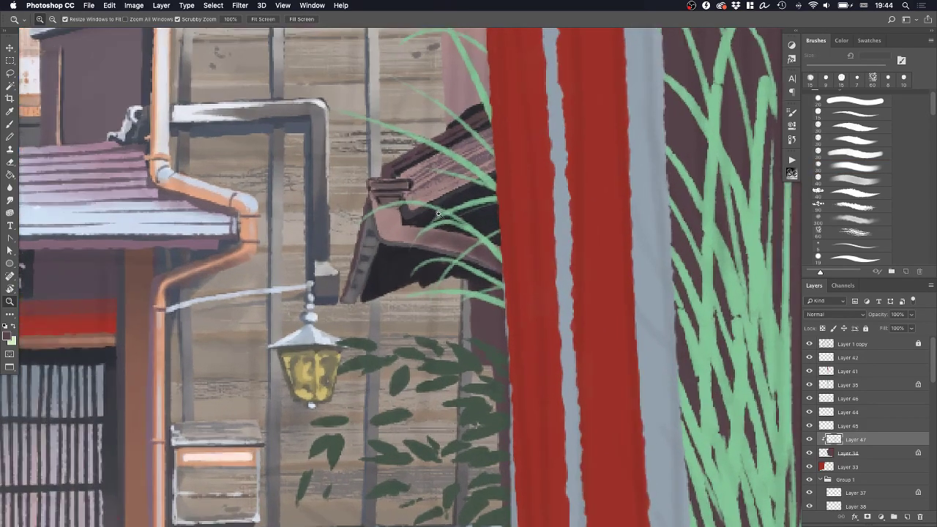
key("b")
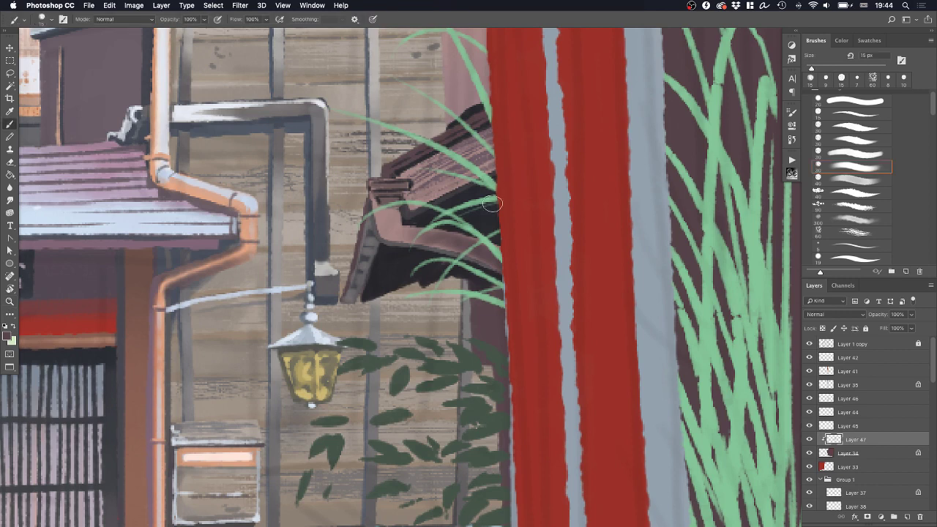
left_click(480, 213, "alt")
left_click_drag(381, 212, 388, 220)
key("comma")
key("comma")
key("comma")
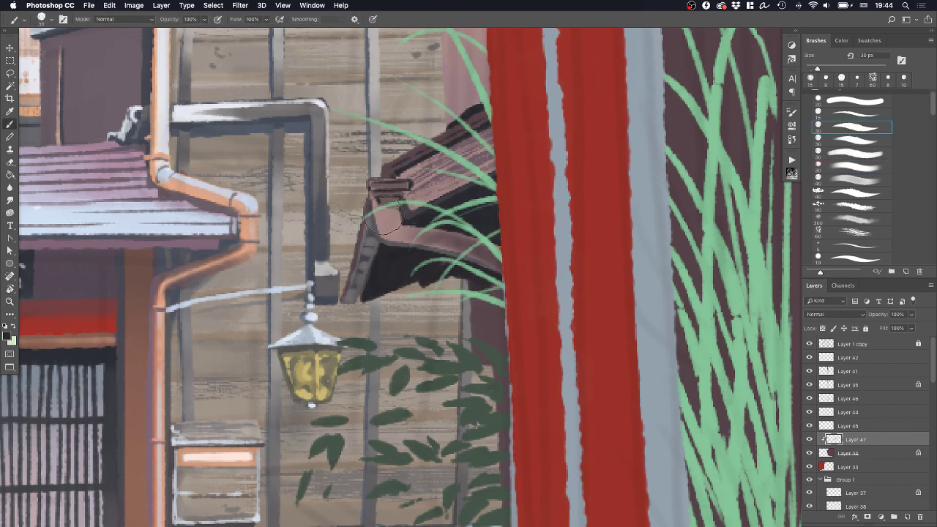
key("bracketleft")
key("bracketleft")
key("bracketleft")
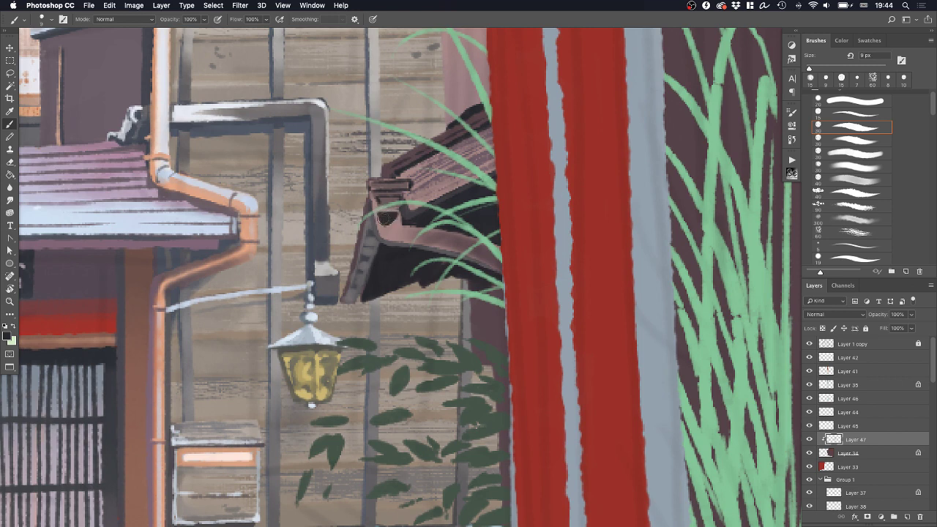
left_click_drag(386, 218, 379, 207)
Refine the recess and ridge-end ornament at the eave's corner with sampled purple, pink and dark tones
left_click(390, 197, "alt")
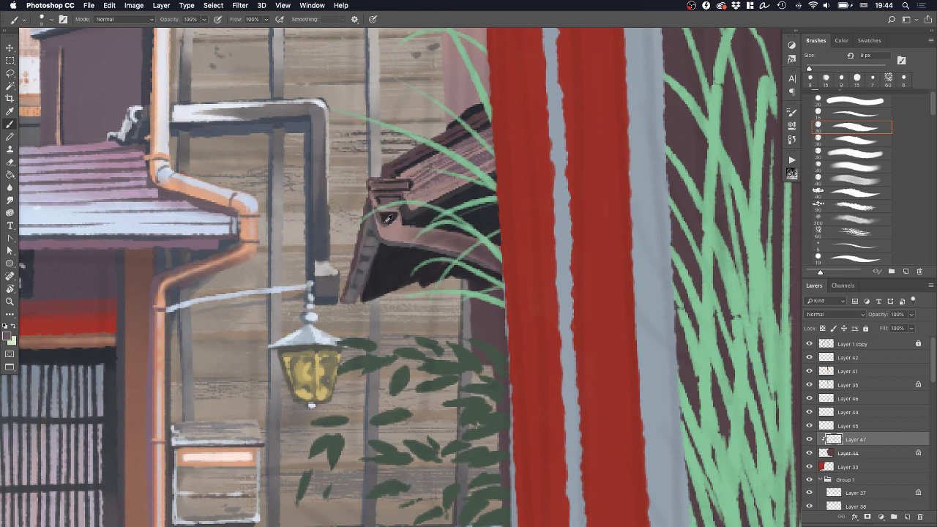
left_click(385, 221, "alt")
left_click(388, 194, "alt")
left_click(390, 212, "alt")
left_click(372, 257, "alt")
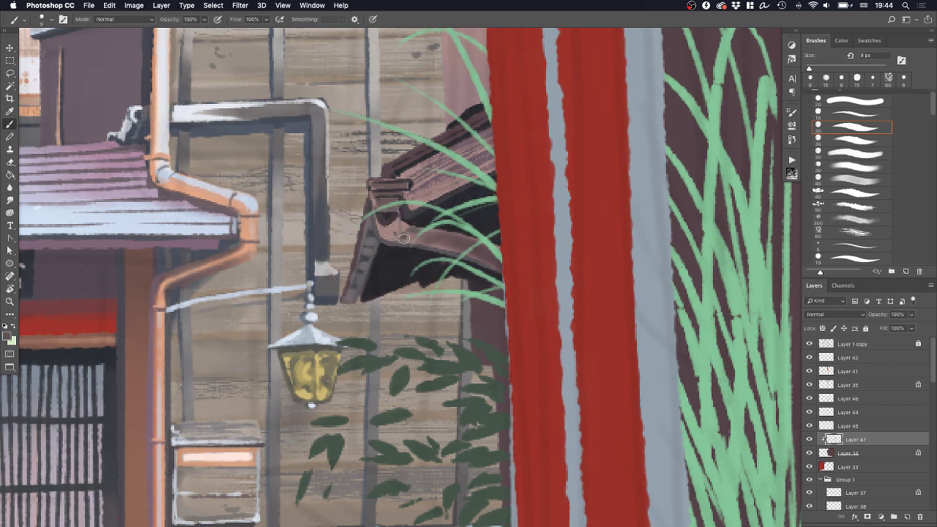
Shade the pink band beneath the roof slope toward the banner with a sampled darker purple
mouse_move(407, 237)
left_mouse_down()
mouse_move(480, 253)
mouse_move(468, 251)
left_mouse_up()
left_click(430, 231, "alt")
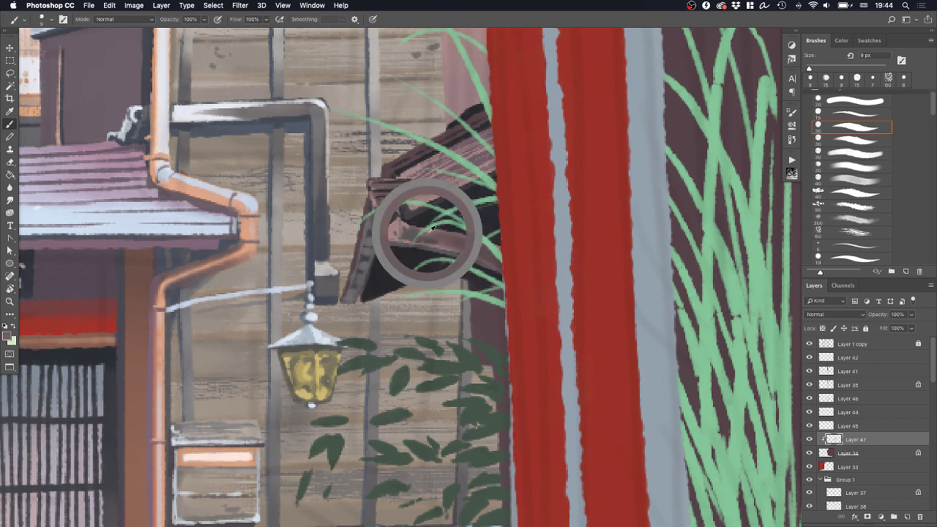
left_click_drag(421, 237, 443, 244)
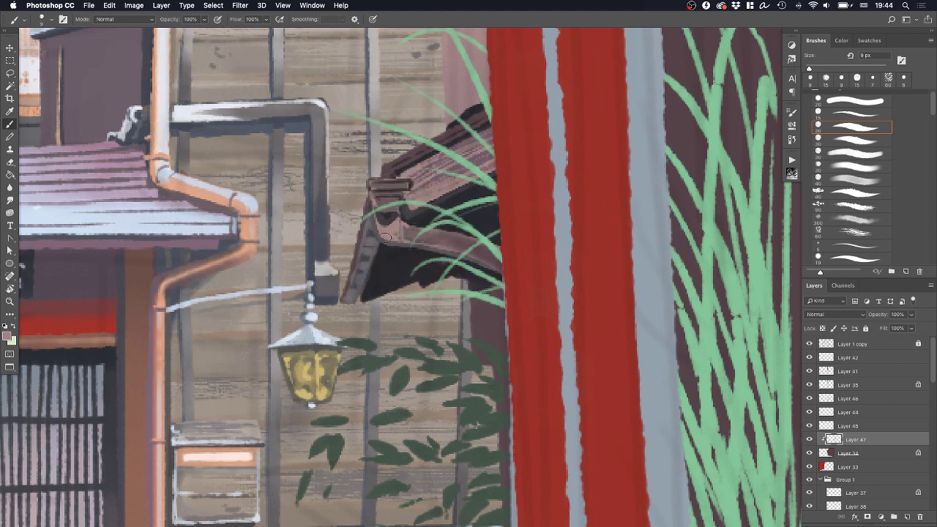
Touch up the eave's corner and band edge with sampled pink and the banner's blue-grey
left_click(394, 233, "alt")
left_click(673, 231, "alt")
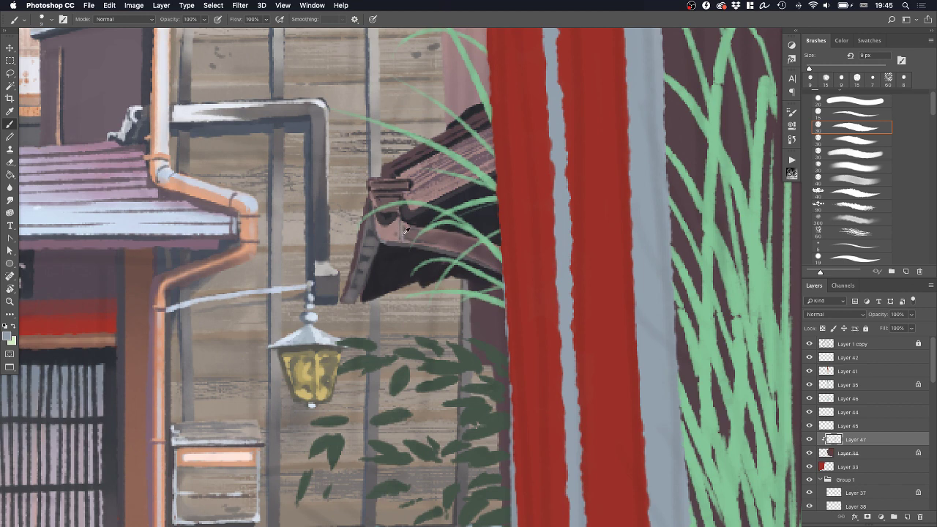
left_click(404, 231, "alt")
left_click(562, 219, "alt")
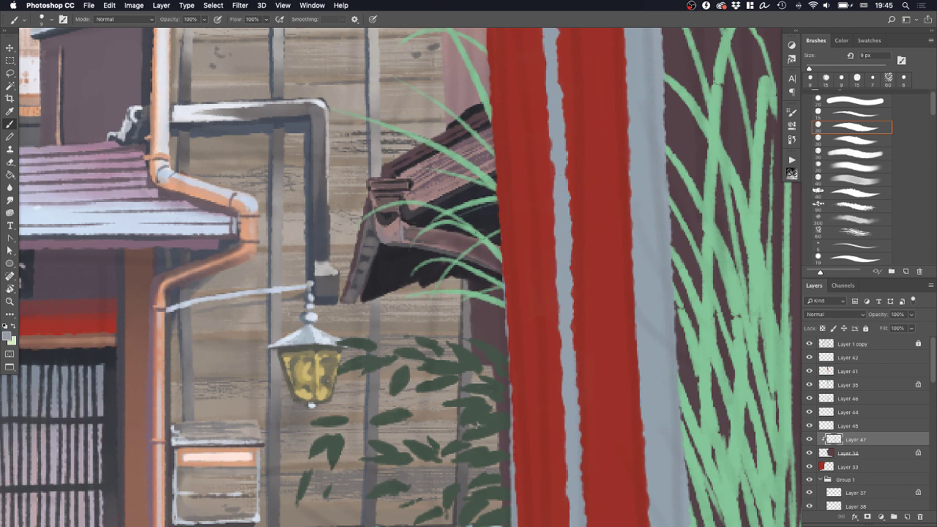
left_click(392, 242, "alt")
key("z")
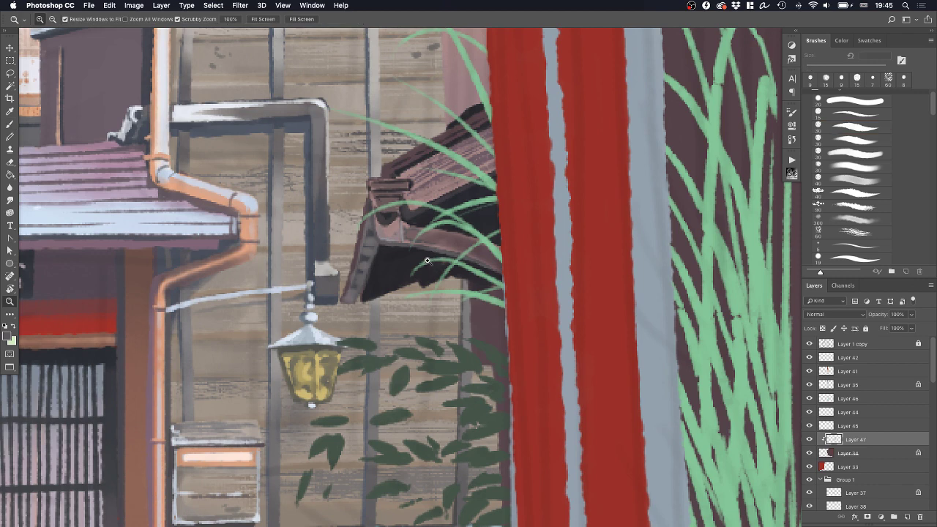
key("Delete")
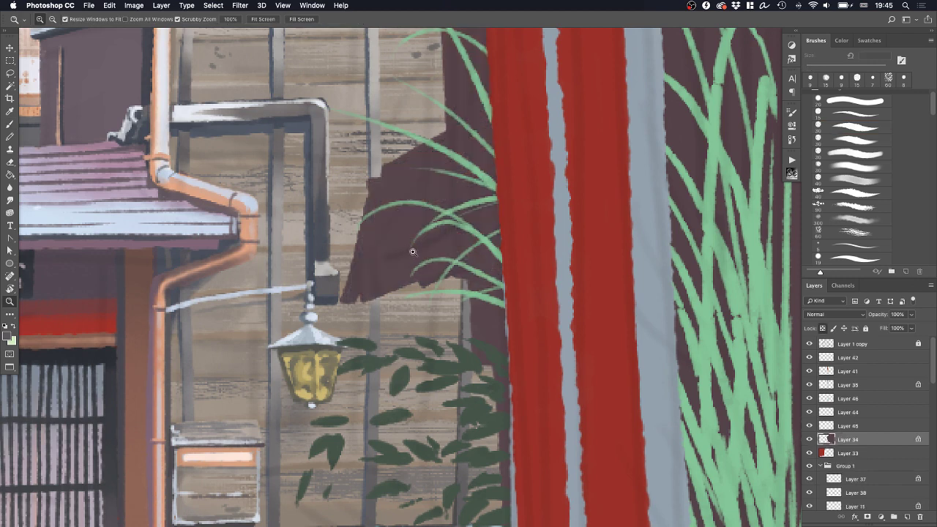
key("super+z")
Darken the eave's slanted end and, on a new layer above the clipped one, mark its tiles in sampled dark tones
key("b")
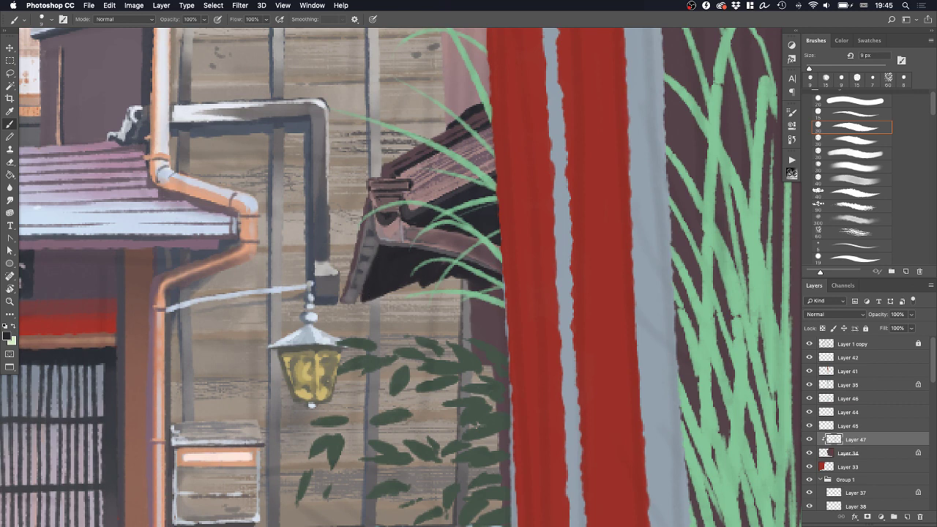
left_click_drag(368, 282, 363, 291)
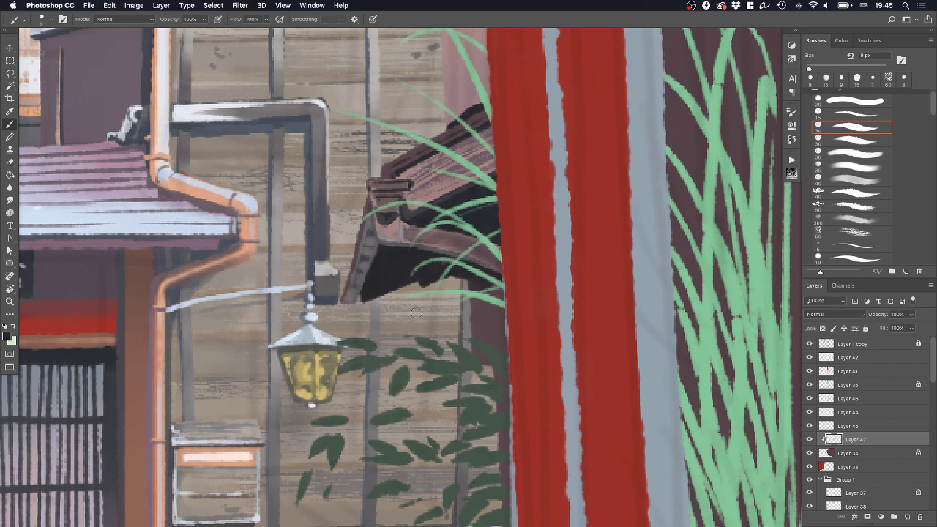
left_click(907, 517)
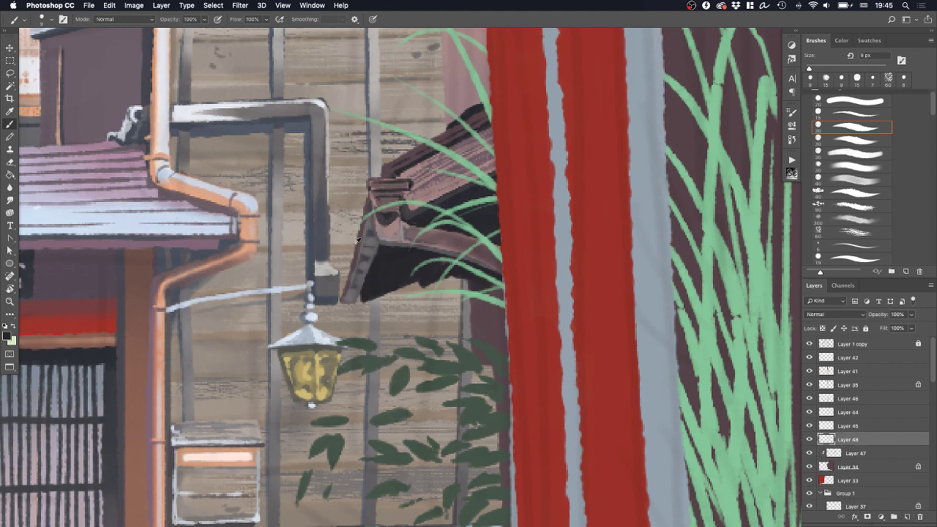
left_click(367, 258, "alt")
left_click(367, 289, "alt")
left_click_drag(353, 296, 374, 247)
key("super+z")
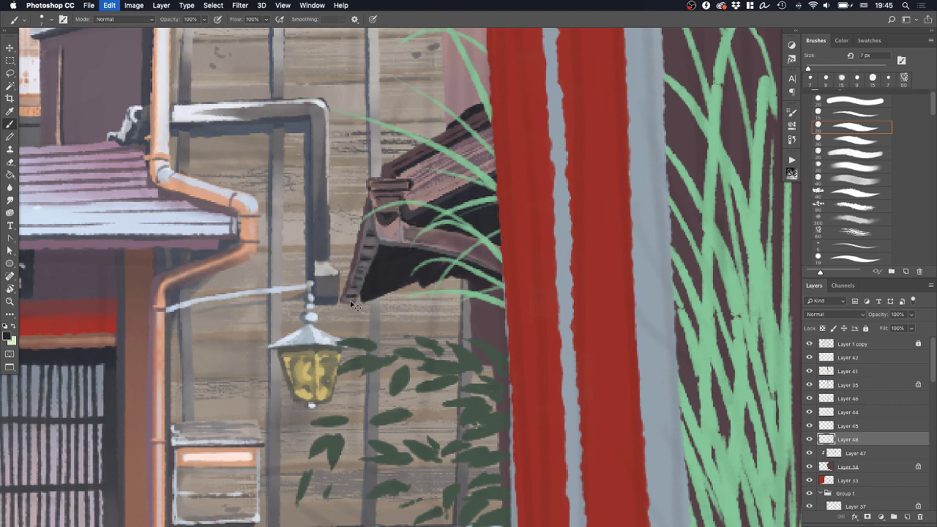
Outline overlapping rounded tile ends along the eave's slanted edge with the 7 px brush, using sampled dark and grey tones
left_click_drag(352, 301, 356, 310)
key("super+z")
key("super+z")
key("super+z")
mouse_move(368, 263)
left_mouse_down()
mouse_move(366, 273)
mouse_move(372, 257)
mouse_move(382, 262)
mouse_move(368, 272)
mouse_move(375, 287)
left_mouse_up()
left_click(374, 252, "alt")
left_click_drag(383, 245, 380, 282)
key("super+z")
Enlarge the brush to 10 px and sample the dark colour under the small eave's roof
key("z")
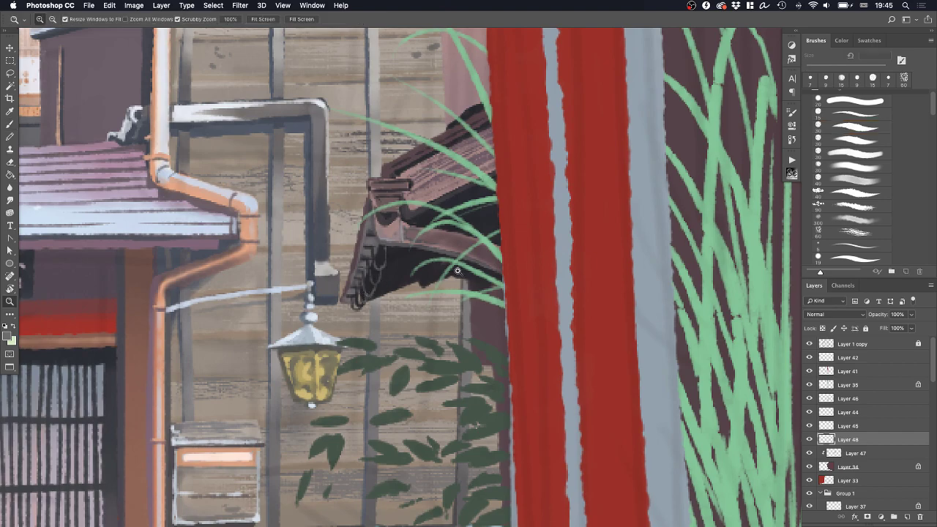
mouse_move(458, 269)
left_mouse_down()
mouse_move(430, 297)
mouse_move(502, 273)
left_mouse_up()
left_click(457, 278)
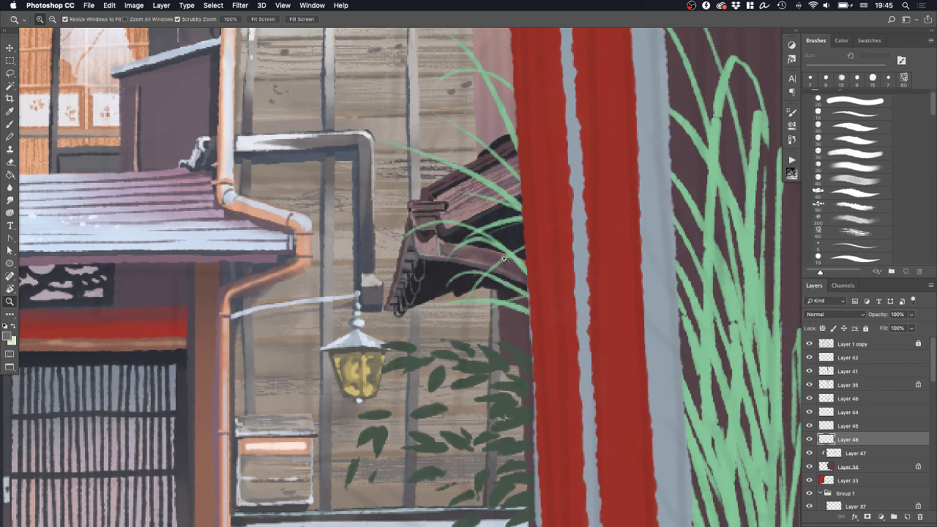
left_click(510, 204)
key("b")
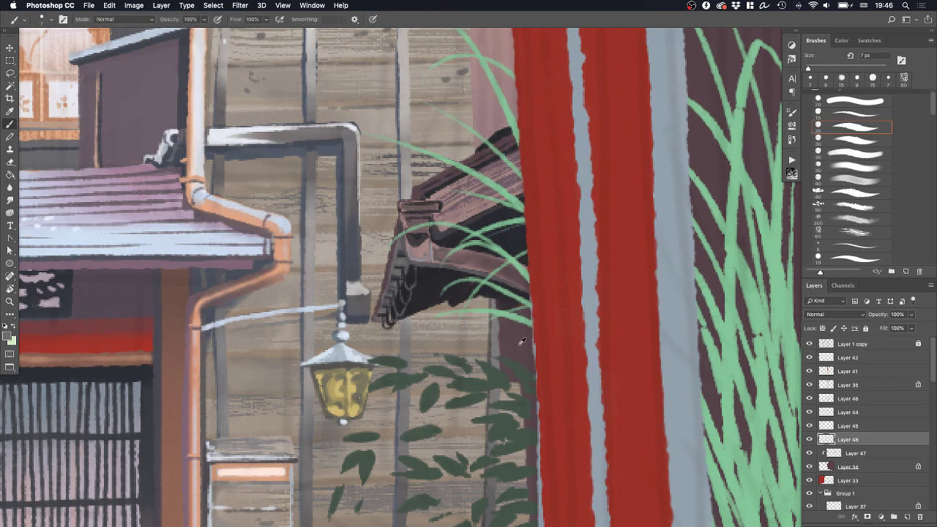
key("bracketright")
key("bracketright")
key("bracketright")
left_click(505, 217, "alt")
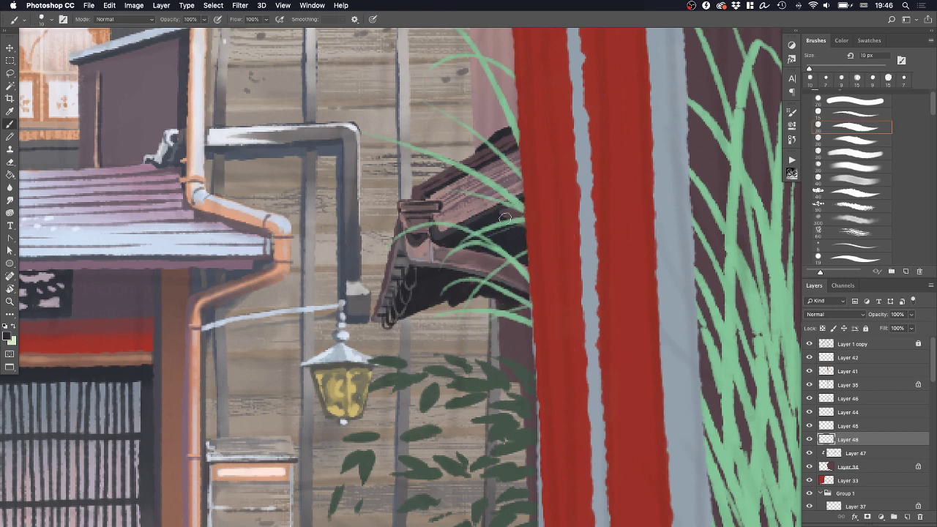
Paint thin vertical dusty-pink streaks down the upper wall strip between the hanging tiled roof and the red banner
key("z")
mouse_move(545, 234)
left_mouse_down()
mouse_move(498, 233)
mouse_move(563, 236)
left_mouse_up()
scroll(550, 260, "up", 5)
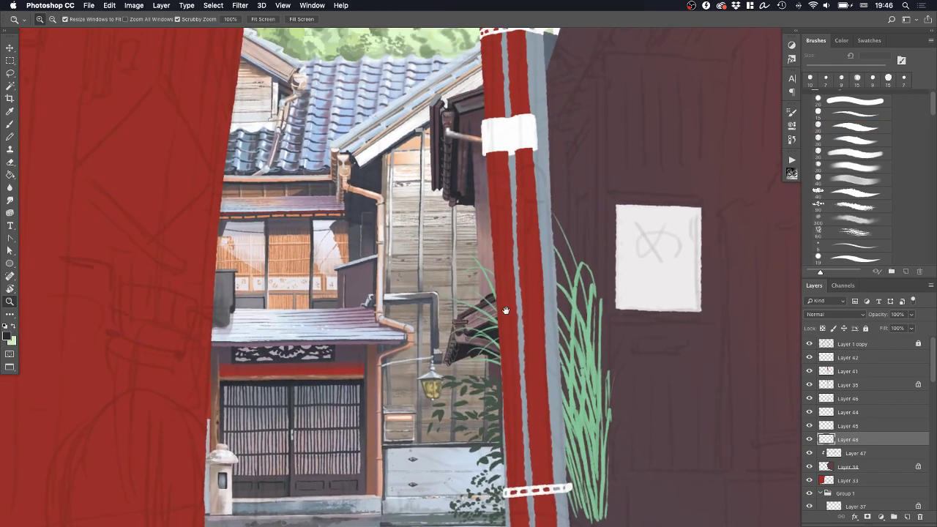
left_click(505, 298)
left_click_drag(491, 296, 505, 321)
key("b")
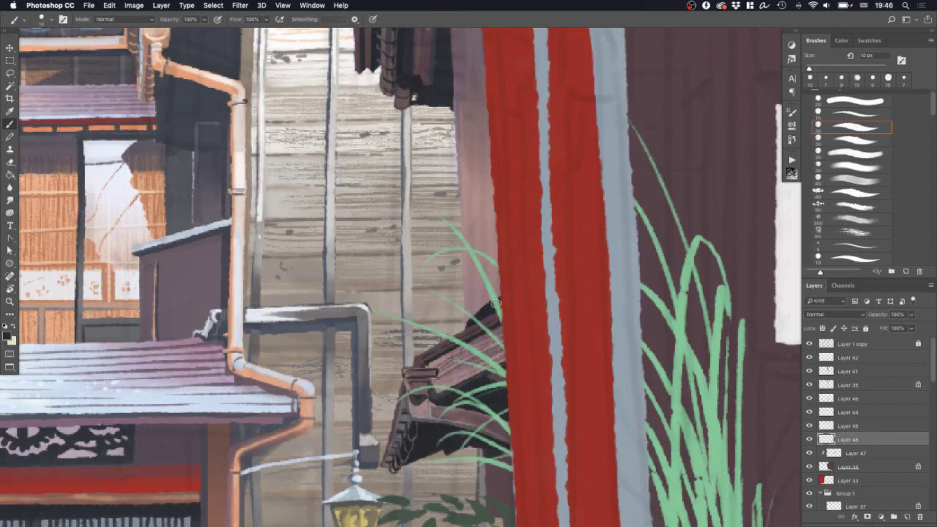
scroll(515, 299, "up", 4)
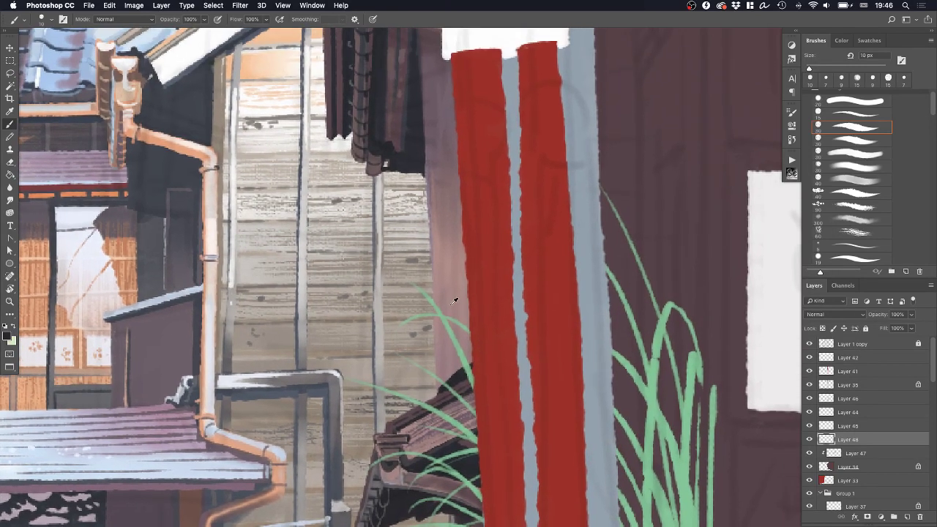
left_click_drag(441, 126, 443, 245)
key("super+z")
left_click_drag(438, 139, 446, 241)
key("super+z")
left_click_drag(442, 100, 455, 253)
left_click_drag(448, 82, 458, 256)
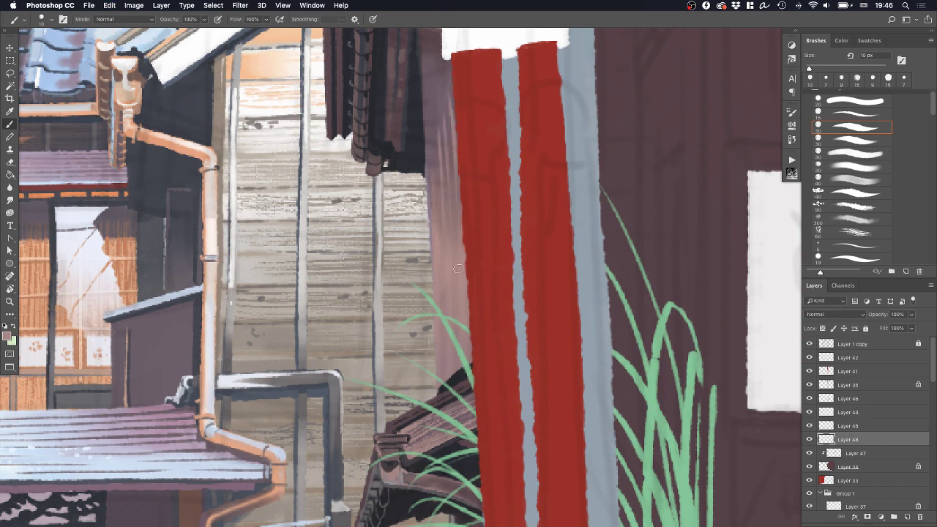
Paint vertical dark purple streaks down the top of the wall strip, starting just below the banner's white band
scroll(431, 139, "up", 3)
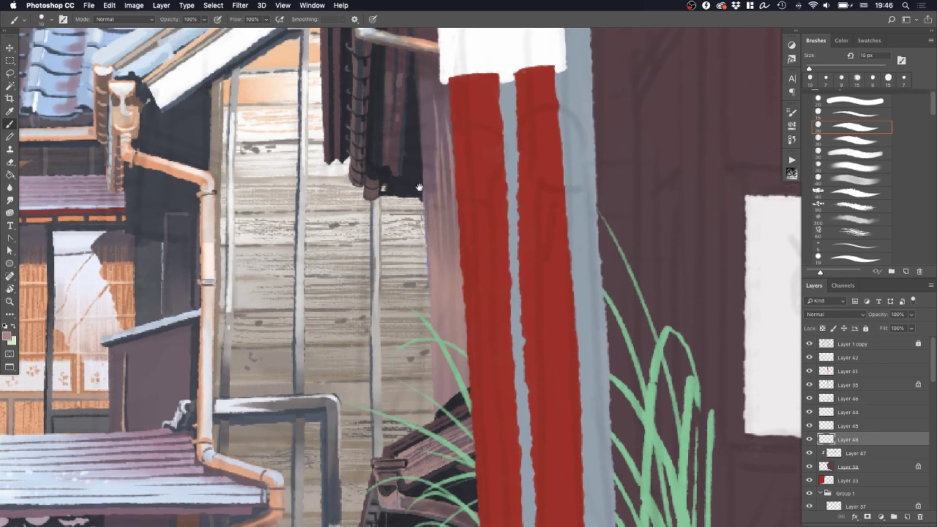
left_click_drag(431, 112, 441, 206)
key("super+z")
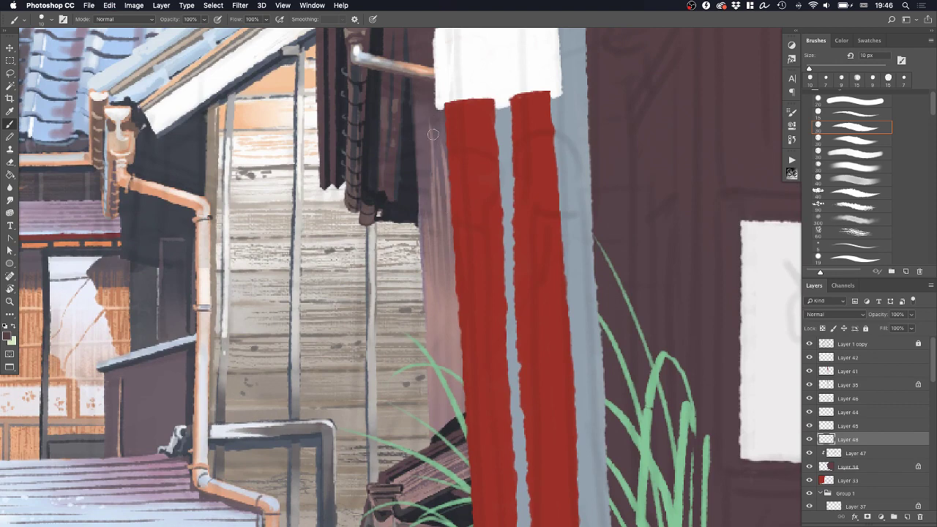
left_click_drag(432, 113, 440, 201)
key("super+z")
left_click_drag(432, 109, 440, 197)
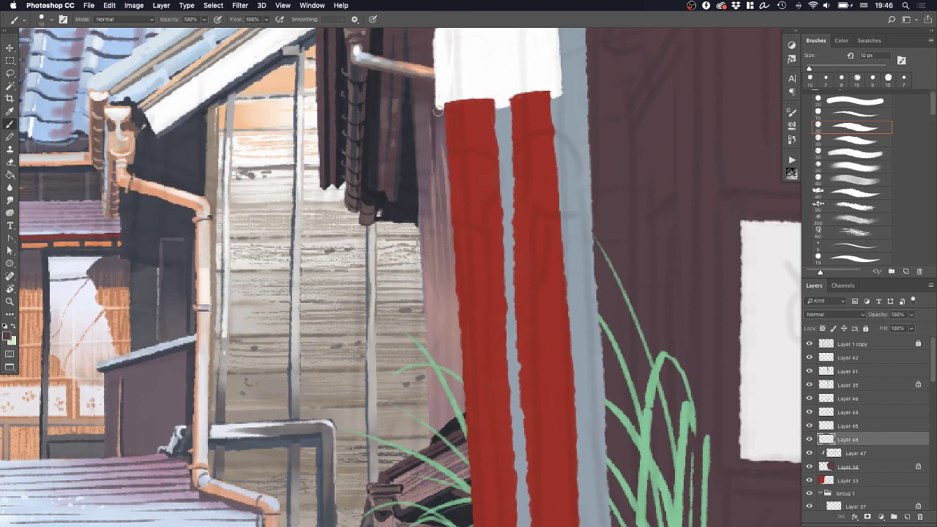
key("super+z")
mouse_move(433, 106)
left_mouse_down()
mouse_move(439, 190)
mouse_move(444, 168)
left_mouse_up()
key("super+z")
left_click_drag(441, 107, 444, 187)
left_click_drag(423, 103, 428, 192)
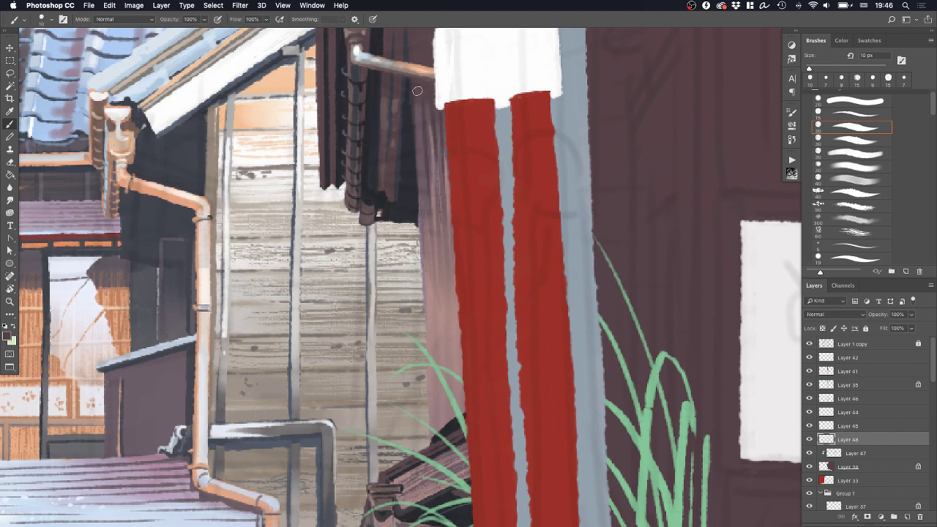
Darken the wall strip's edge beside the hanging roof with more vertical purple strokes
left_click_drag(418, 98, 421, 154)
left_click_drag(416, 121, 421, 219)
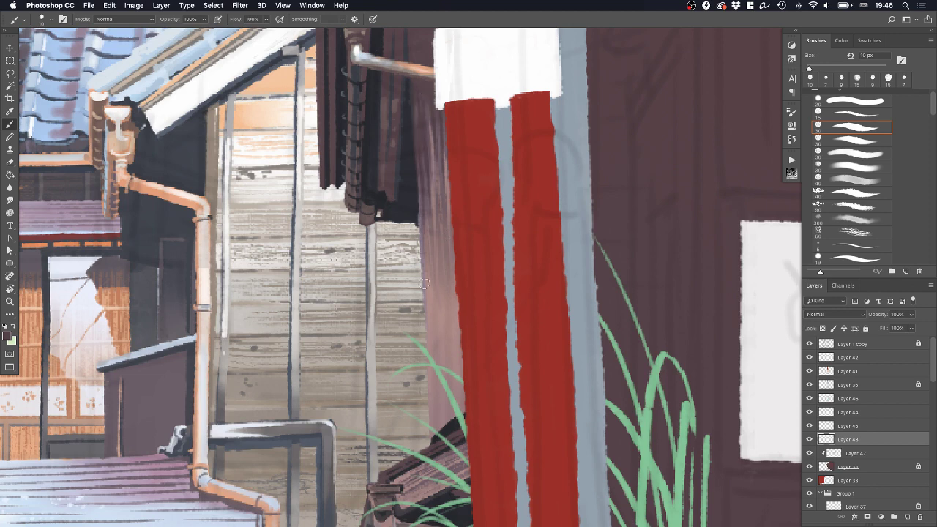
left_click_drag(424, 99, 431, 170)
mouse_move(424, 82)
left_mouse_down()
mouse_move(439, 251)
mouse_move(447, 191)
left_mouse_up()
key("a")
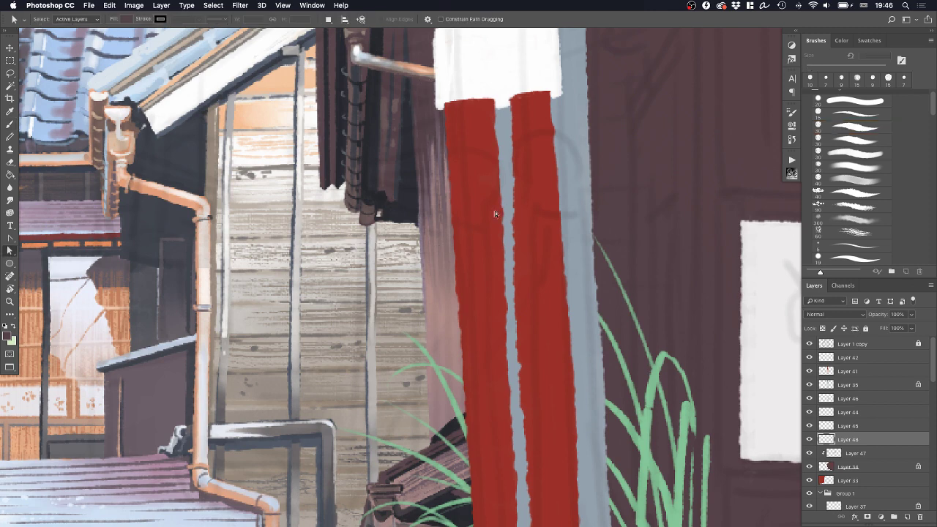
key("b")
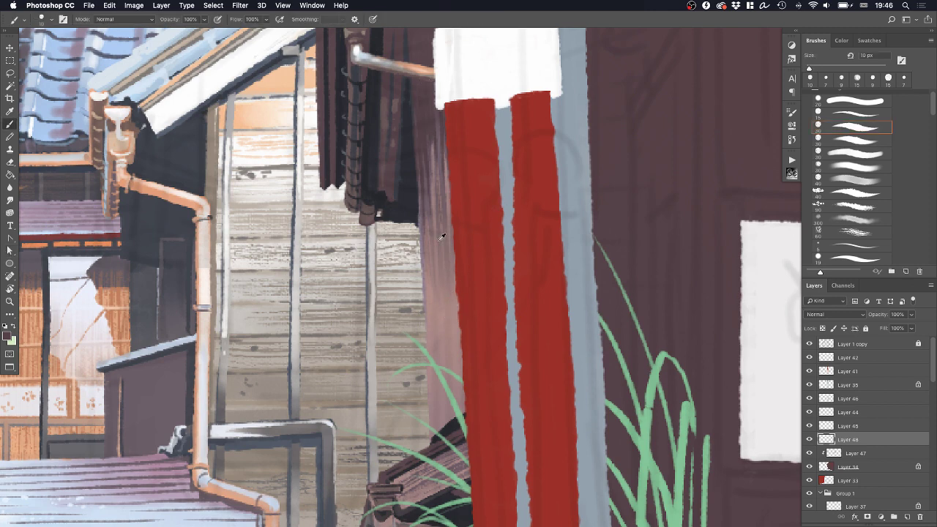
Extend the purple streaks down the lower wall strip toward the small eave and blend them with sampled pink
left_click_drag(451, 299, 455, 429)
key("super+z")
left_click_drag(446, 271, 454, 414)
left_click(439, 295, "alt")
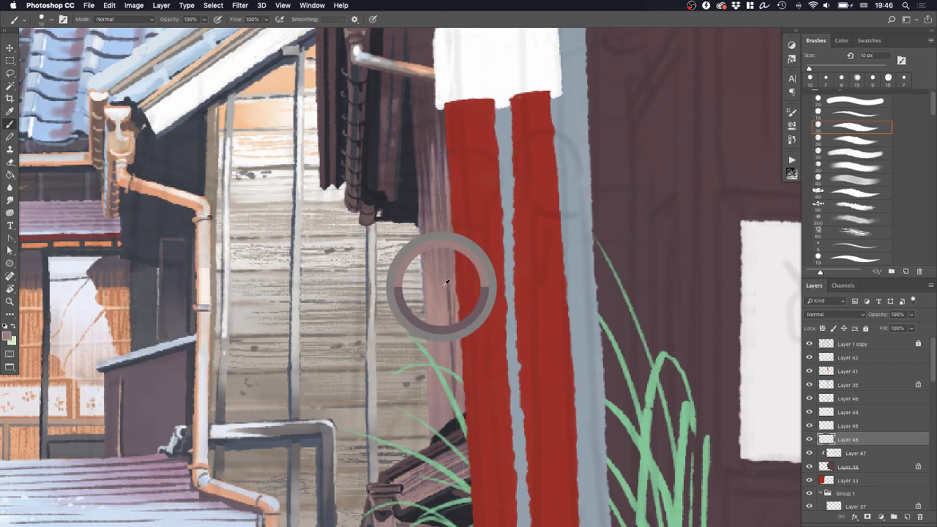
mouse_move(444, 218)
left_mouse_down()
mouse_move(444, 376)
mouse_move(432, 293)
mouse_move(444, 423)
mouse_move(434, 269)
mouse_move(439, 411)
left_mouse_up()
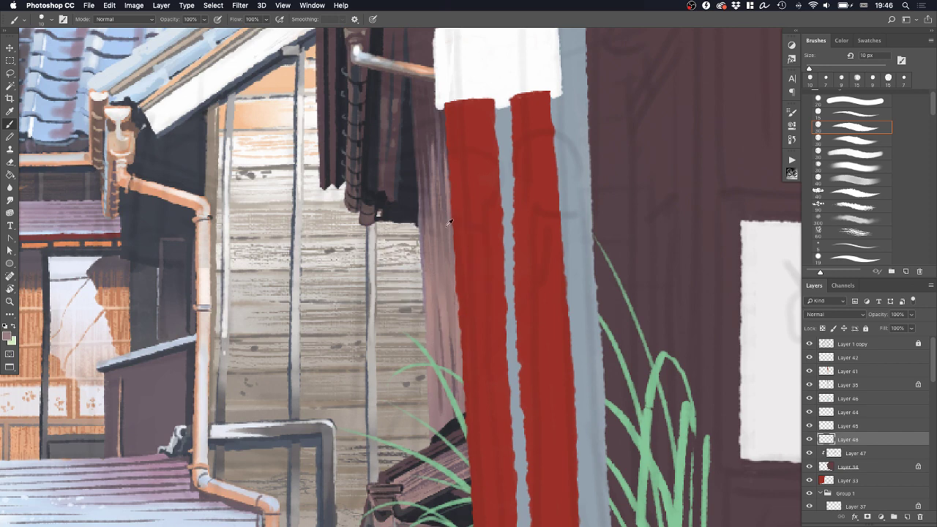
Sample the mauve beside the banner and add fine vertical streaks to the lower half of the pink wall strip
left_click(448, 210, "alt")
left_click_drag(429, 304, 434, 371)
left_click(449, 204, "alt")
left_click_drag(433, 275, 435, 367)
key("super+z")
left_click_drag(435, 271, 436, 348)
key("super+z")
left_click_drag(434, 271, 439, 352)
mouse_move(445, 251)
left_mouse_down()
mouse_move(452, 352)
mouse_move(458, 348)
left_mouse_up()
key("z")
left_click_drag(490, 243, 419, 291)
left_click_drag(493, 327, 469, 345)
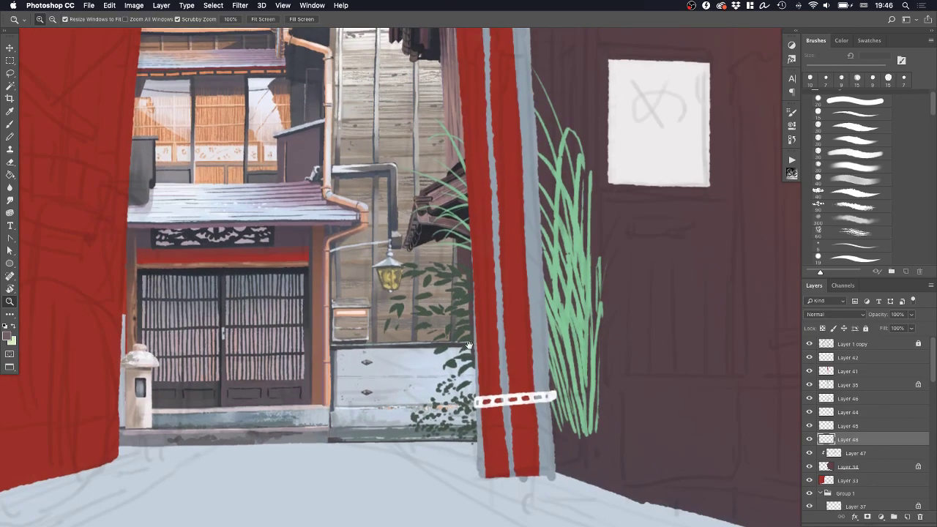
left_click_drag(454, 273, 467, 299)
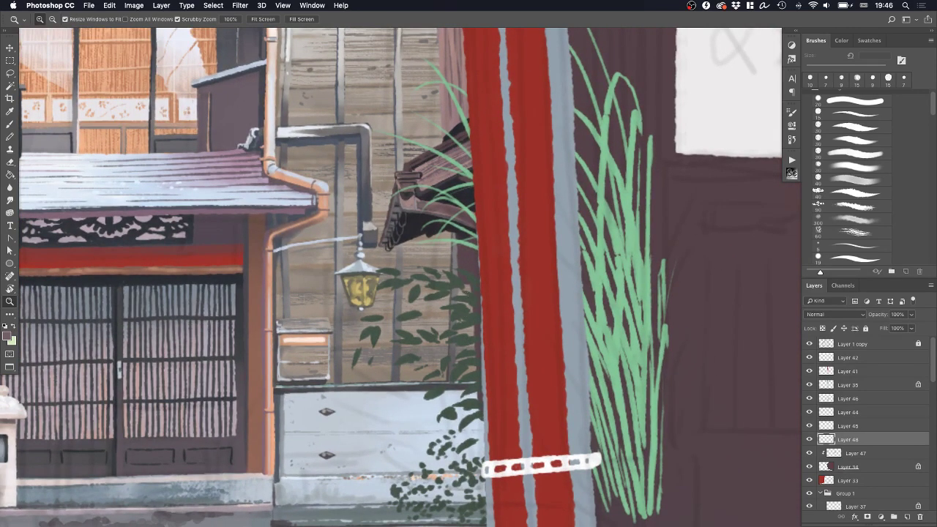
Add a new layer and block in a small yellow sign beneath the tiled eave using colour sampled from the lantern and a 10 px brush
left_click_drag(471, 261, 475, 274)
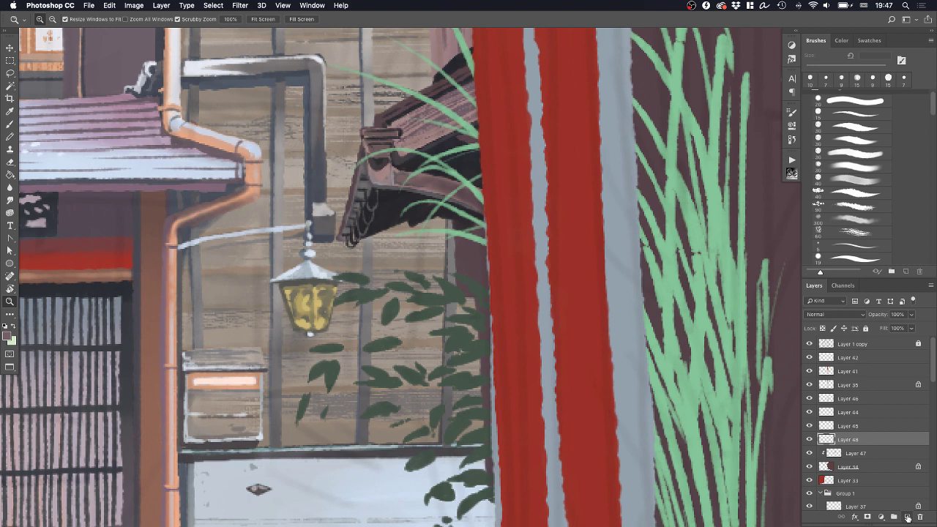
left_click(907, 517)
key("b")
left_click(317, 306, "alt")
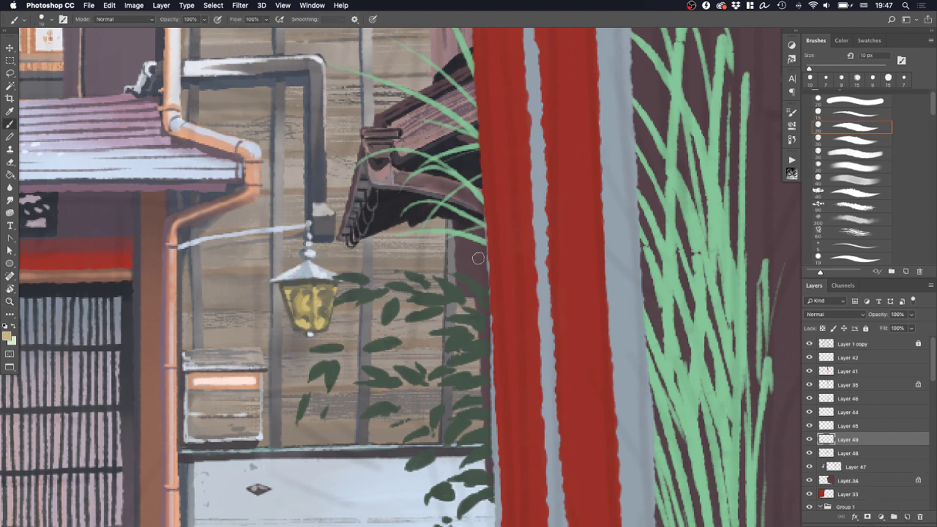
mouse_move(444, 252)
left_mouse_down()
mouse_move(485, 251)
mouse_move(448, 324)
left_mouse_up()
mouse_move(450, 287)
left_mouse_down()
mouse_move(447, 258)
mouse_move(493, 299)
mouse_move(452, 324)
left_mouse_up()
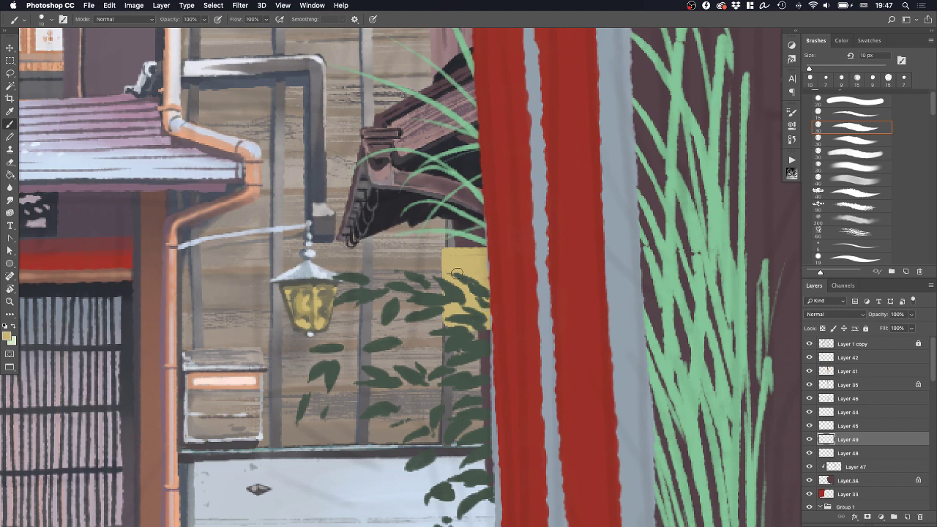
mouse_move(442, 251)
left_mouse_down()
mouse_move(485, 242)
mouse_move(443, 241)
mouse_move(458, 241)
mouse_move(445, 272)
mouse_move(446, 326)
left_mouse_up()
mouse_move(471, 272)
left_mouse_down()
mouse_move(496, 254)
mouse_move(452, 247)
mouse_move(469, 250)
mouse_move(470, 274)
mouse_move(484, 271)
mouse_move(445, 242)
mouse_move(458, 241)
mouse_move(442, 283)
left_mouse_up()
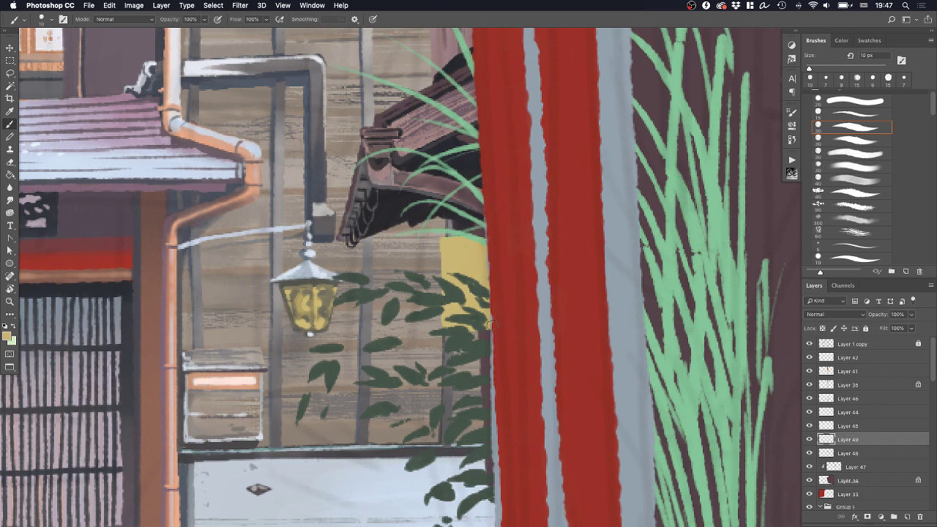
Sample the dark tone under the eave and shift the sign's hue to a muted orange with Hue/Saturation
left_click(459, 224, "alt")
key("super+u")
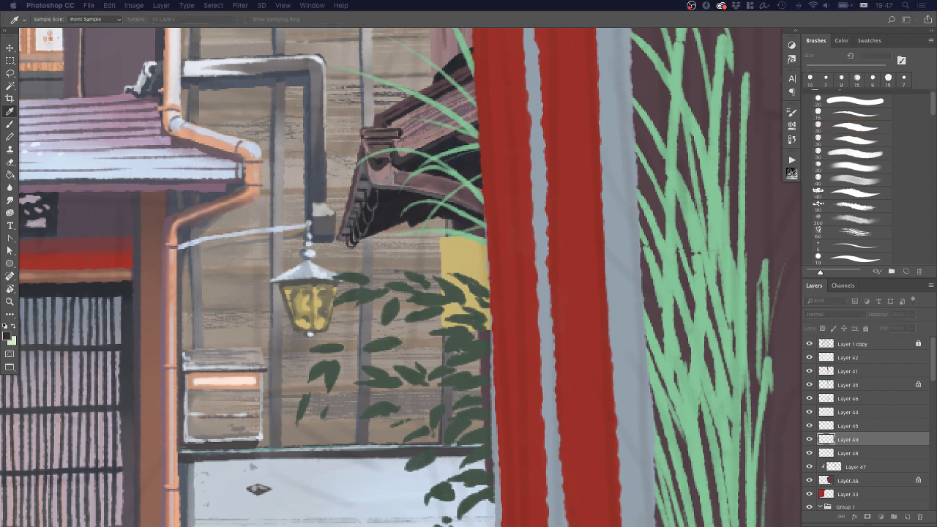
left_click_drag(458, 238, 452, 238)
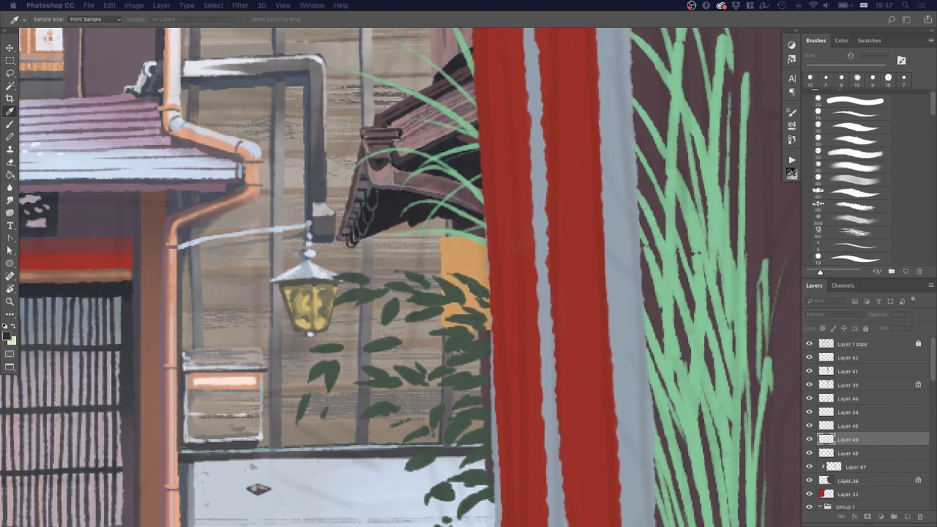
left_click_drag(458, 256, 453, 257)
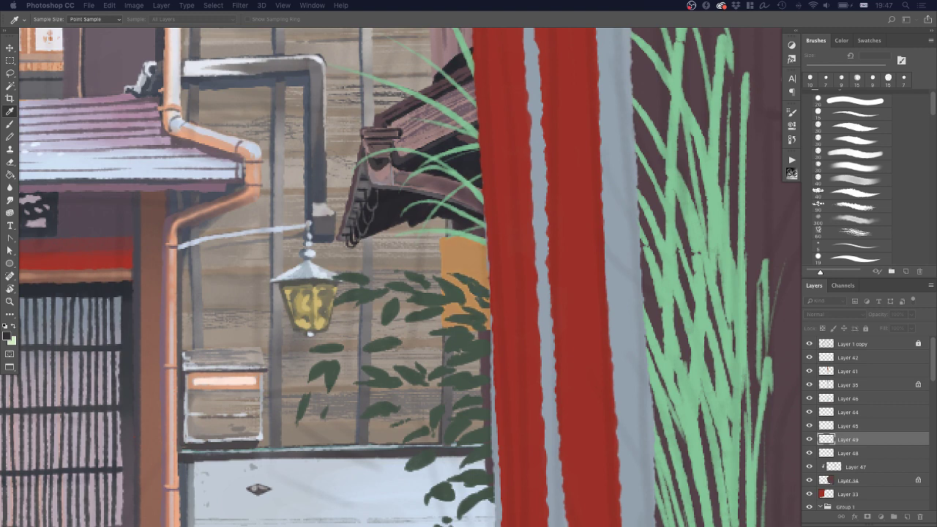
key("Return")
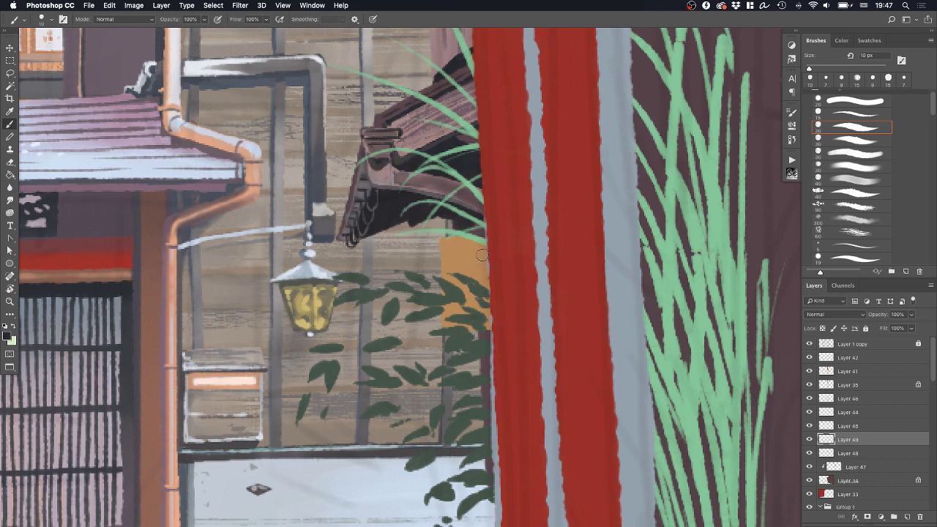
mouse_move(446, 242)
left_mouse_down()
mouse_move(487, 242)
mouse_move(444, 242)
mouse_move(496, 240)
mouse_move(446, 241)
mouse_move(491, 238)
mouse_move(445, 243)
mouse_move(451, 323)
mouse_move(489, 321)
left_mouse_up()
key("super+z")
key("super+z")
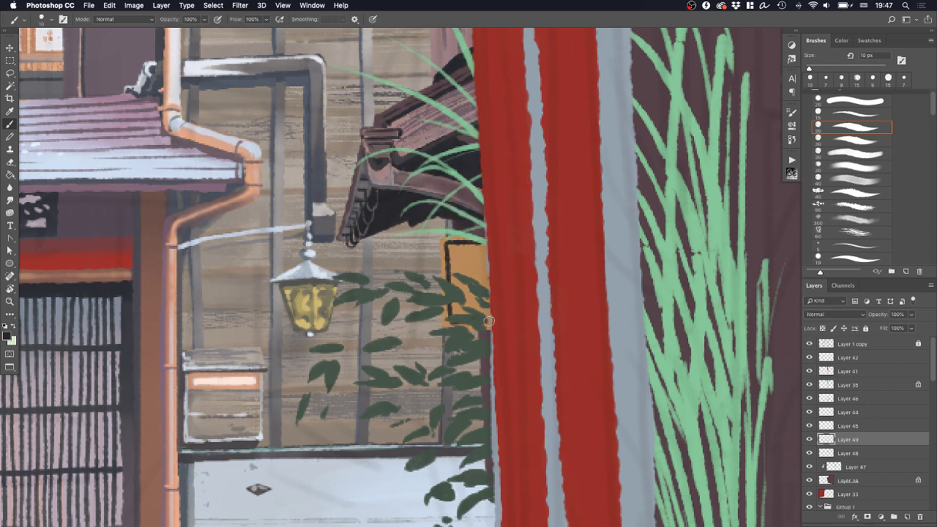
key("super+z")
key("super+z")
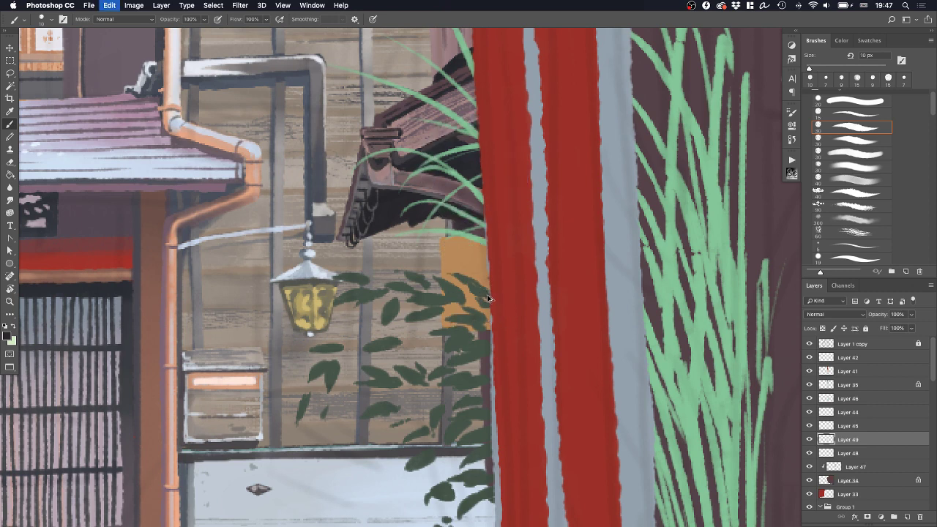
Lock the sign layer's transparent pixels and shade the sign with a soft 40 px brush, adding lighter yellow tones in the middle
key("slash")
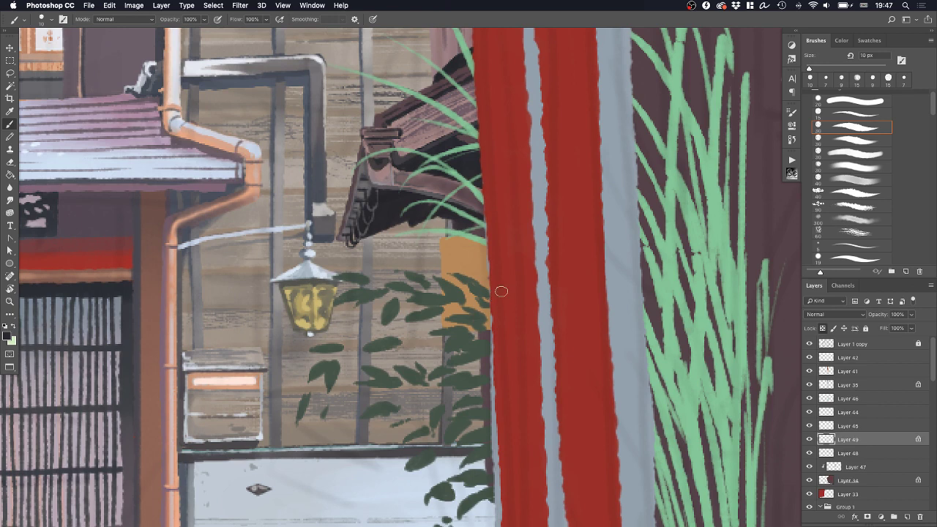
left_click(853, 179)
left_click(469, 254, "alt")
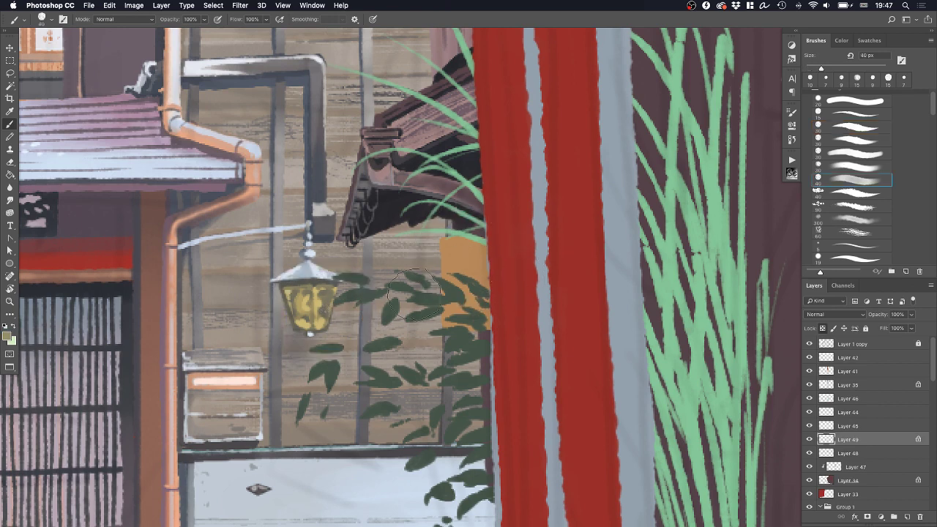
left_click(842, 41)
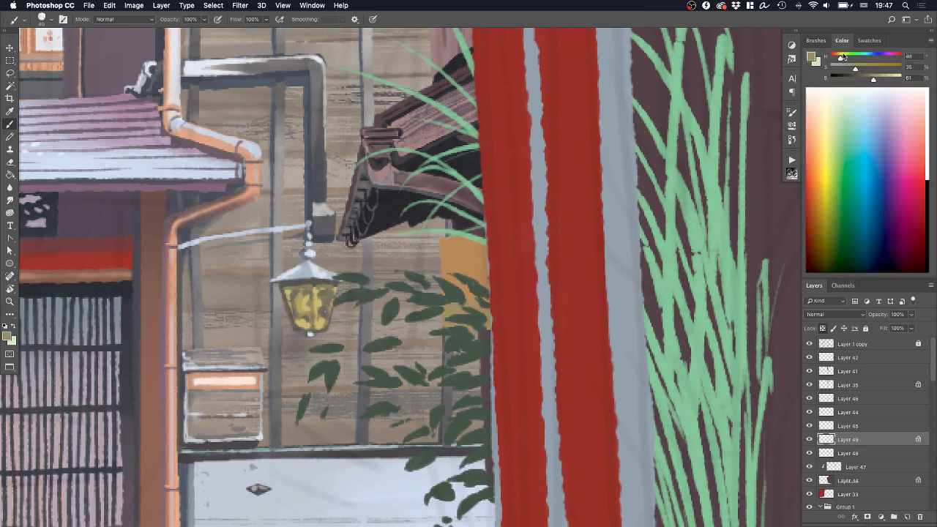
left_click_drag(873, 78, 837, 58)
mouse_move(456, 318)
left_mouse_down()
mouse_move(464, 315)
mouse_move(439, 286)
mouse_move(463, 237)
left_mouse_up()
left_click(325, 297, "alt")
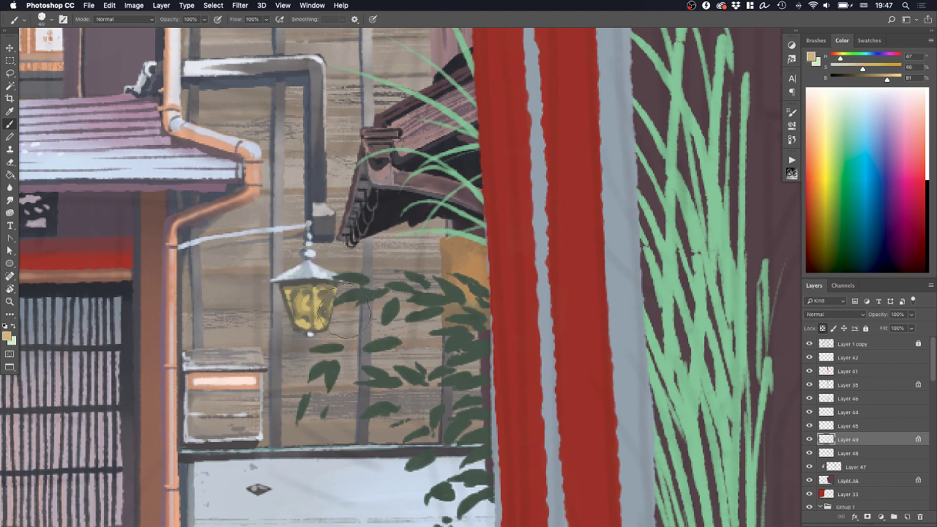
mouse_move(461, 282)
left_mouse_down()
mouse_move(467, 264)
mouse_move(472, 273)
left_mouse_up()
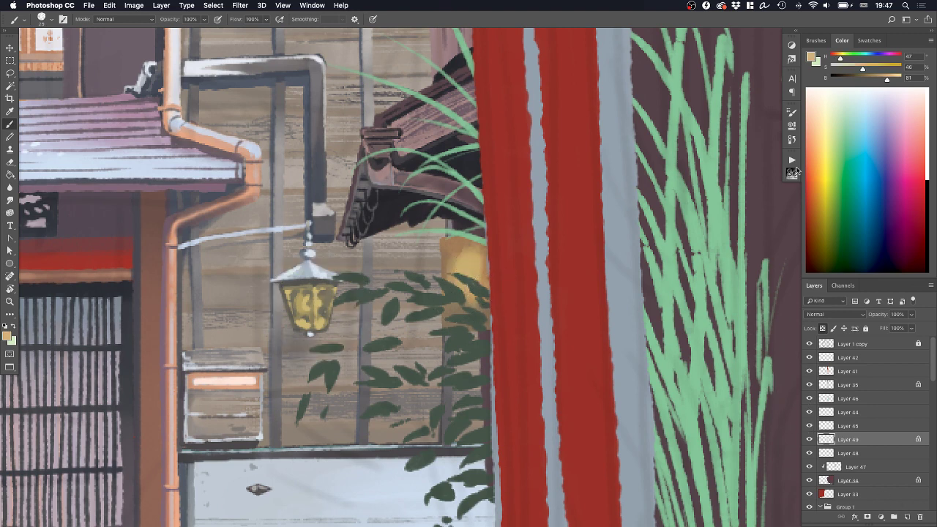
Paint a thin dark frame line inside the sign's edges with the 15 px tapered brush
left_click(815, 40)
left_click(853, 113)
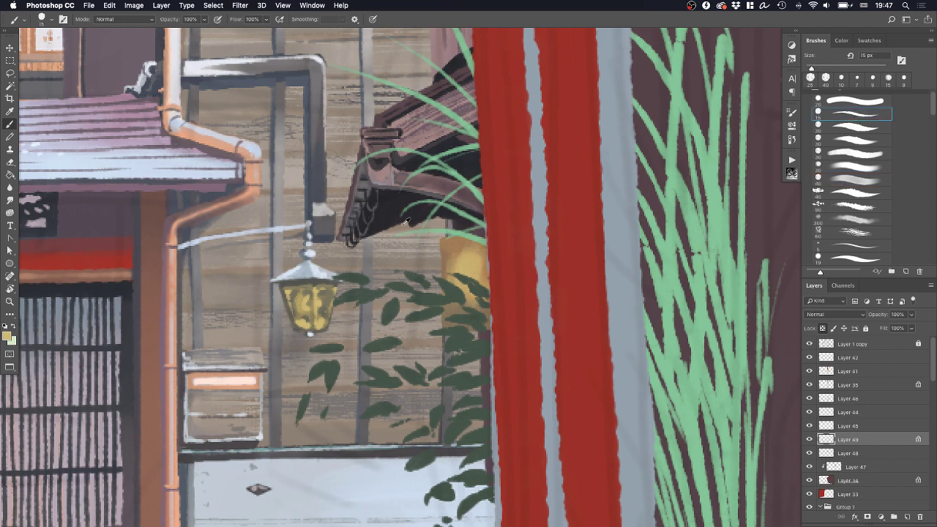
key("x")
mouse_move(468, 244)
left_mouse_down()
mouse_move(445, 244)
mouse_move(465, 256)
mouse_move(448, 248)
mouse_move(450, 316)
mouse_move(448, 244)
mouse_move(448, 323)
mouse_move(491, 322)
left_mouse_up()
Letter the sign in dark strokes with a smaller brush, placing an M above a second character
key("bracketleft")
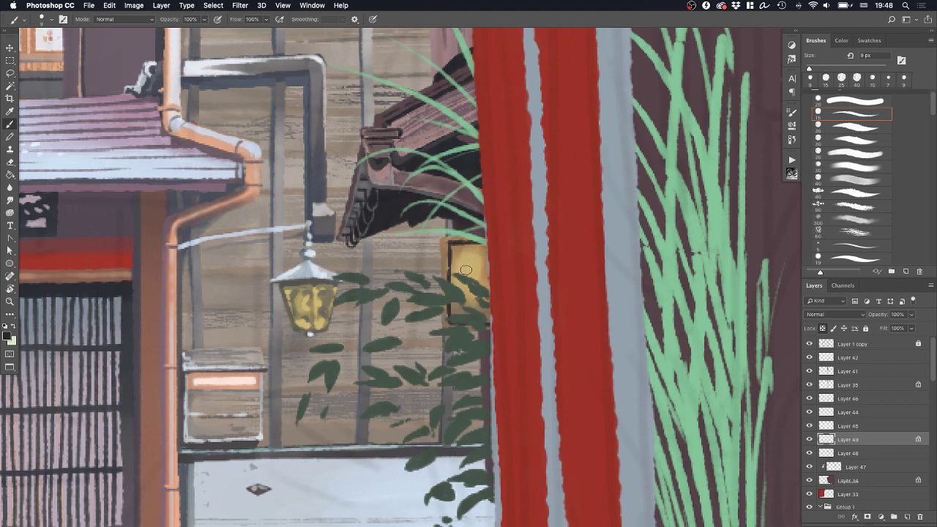
mouse_move(464, 257)
left_mouse_down()
mouse_move(476, 277)
mouse_move(467, 297)
mouse_move(475, 290)
left_mouse_up()
key("super+z")
key("super+z")
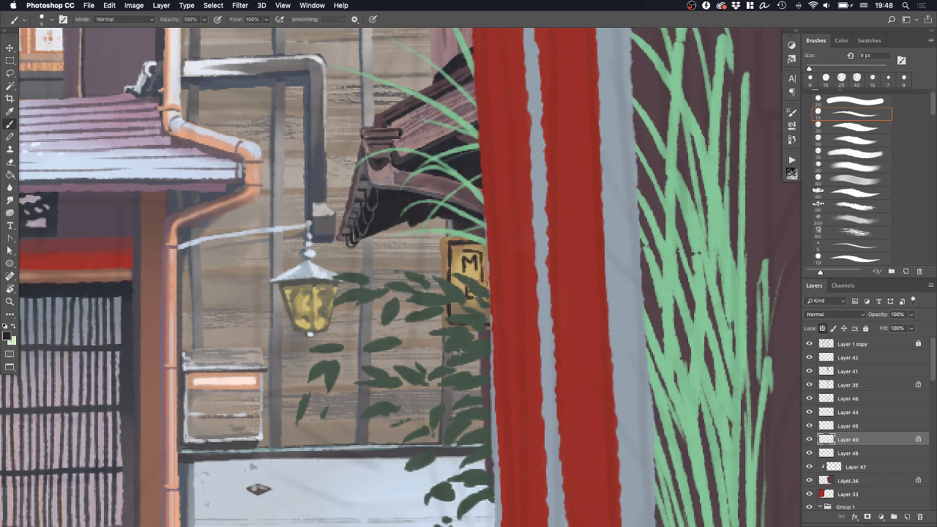
mouse_move(462, 251)
left_mouse_down()
mouse_move(460, 297)
mouse_move(483, 301)
left_mouse_up()
Select Layer 47 and darken the narrow wall strip below the sign, beside the banner, with the soft 40 px brush
key("ctrl+0")
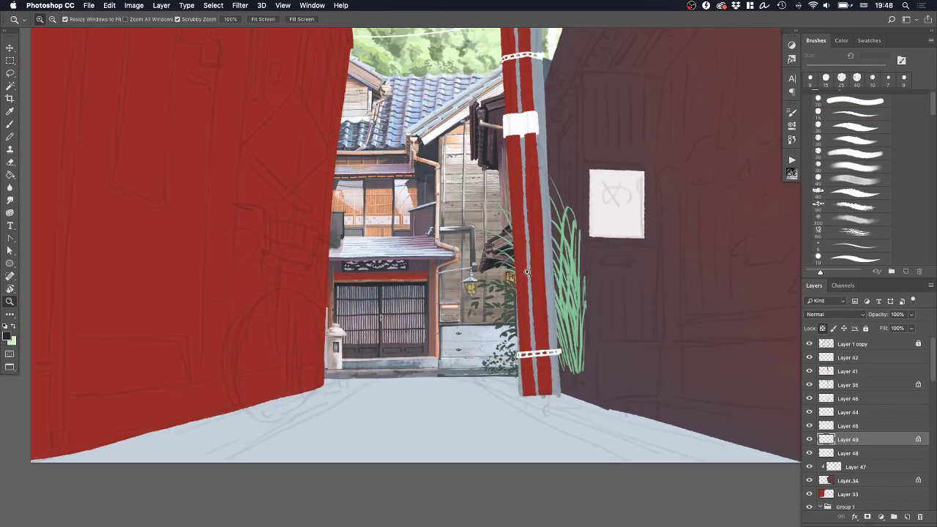
left_click_drag(527, 272, 528, 296)
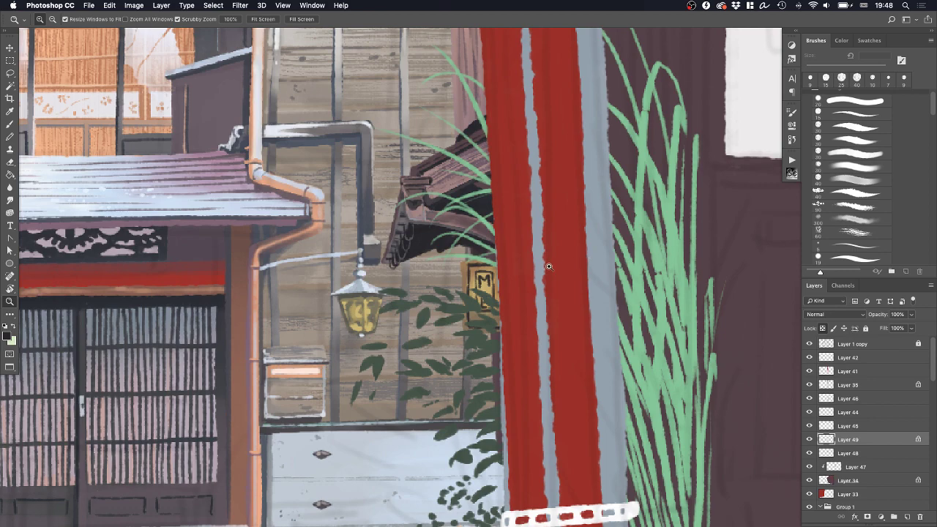
scroll(548, 266, "down", 5)
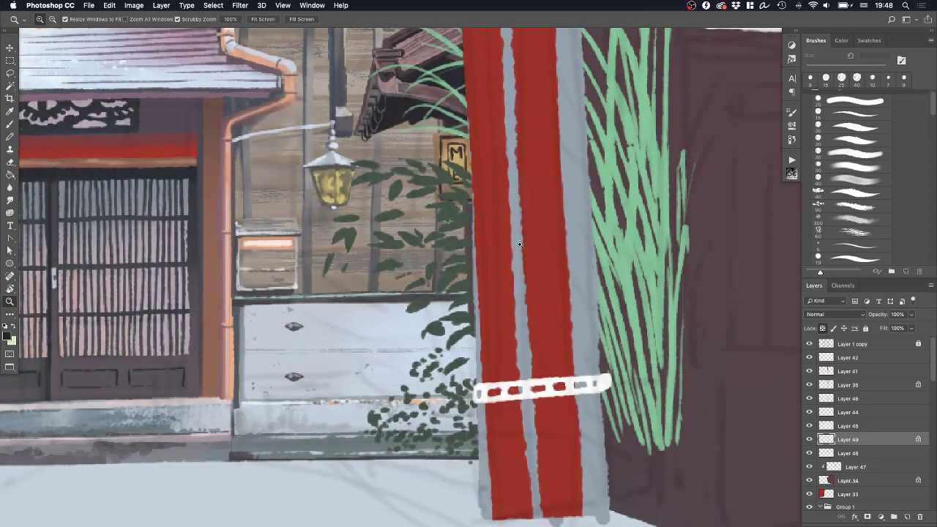
left_click(445, 122, "super")
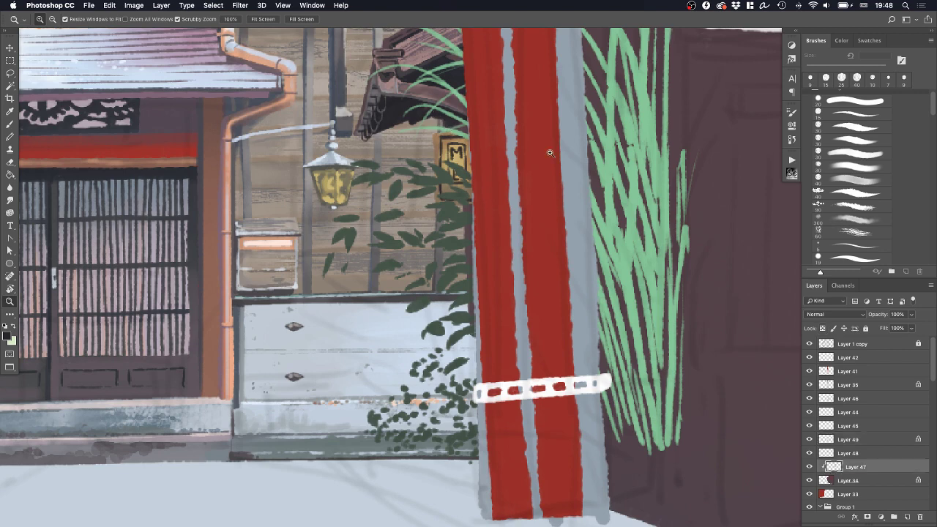
key("b")
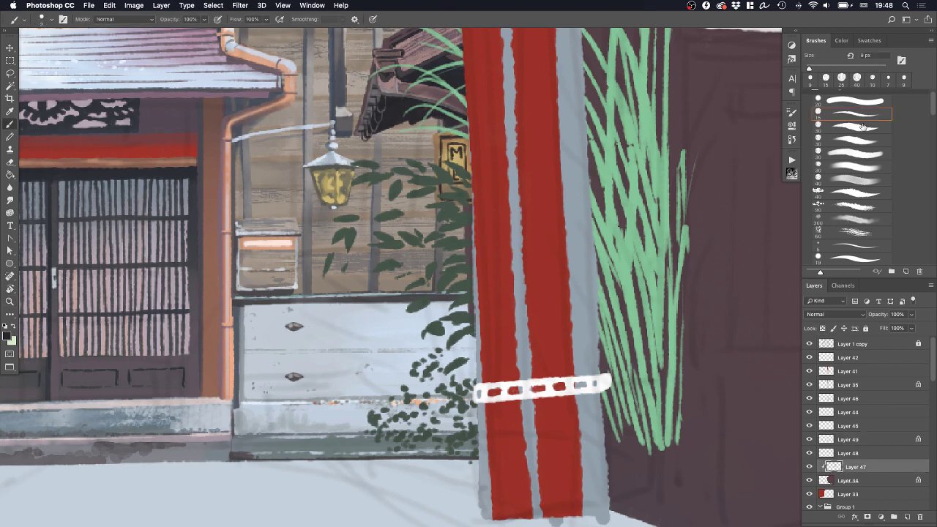
left_click(847, 180)
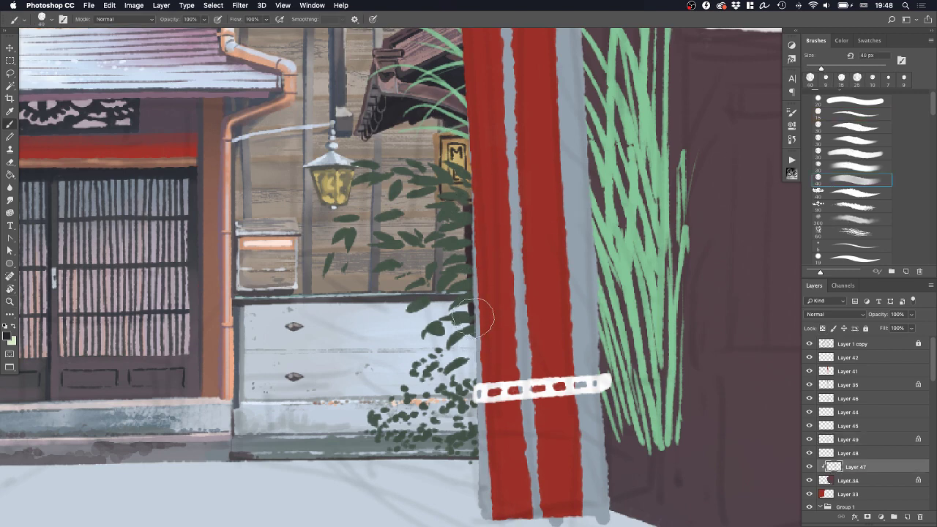
On Layer 48, paint a grey-blue vertical post behind the leaves beside the banner, from the wall's ledge down to the street
scroll(498, 293, "down", 3)
scroll(498, 293, "left", 2)
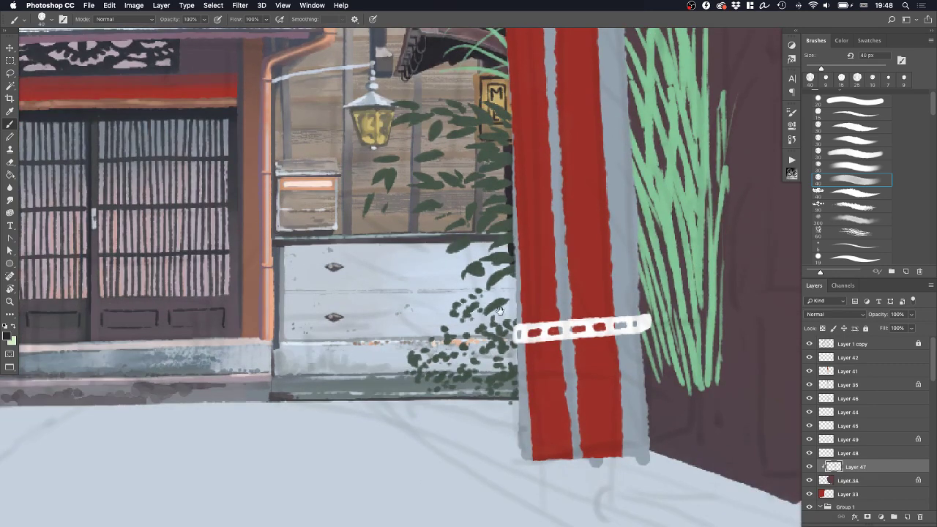
left_click(868, 454)
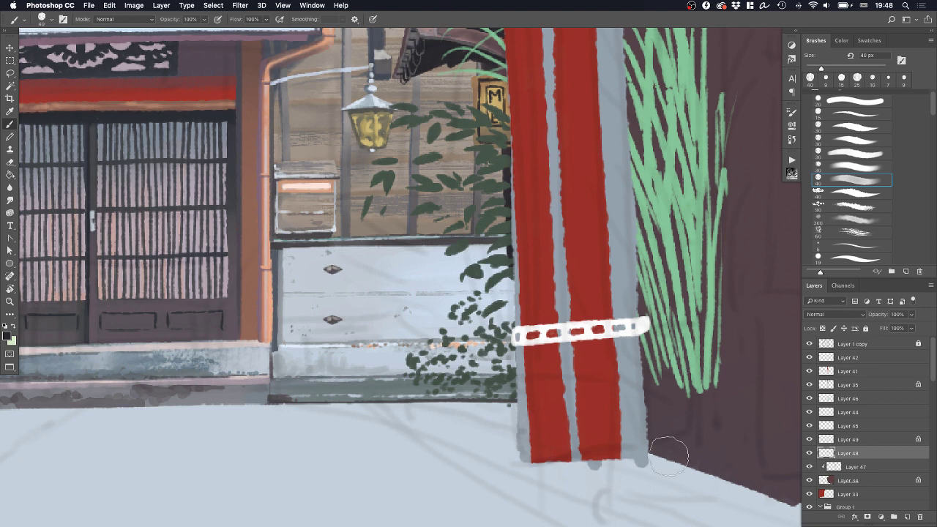
left_click(849, 102)
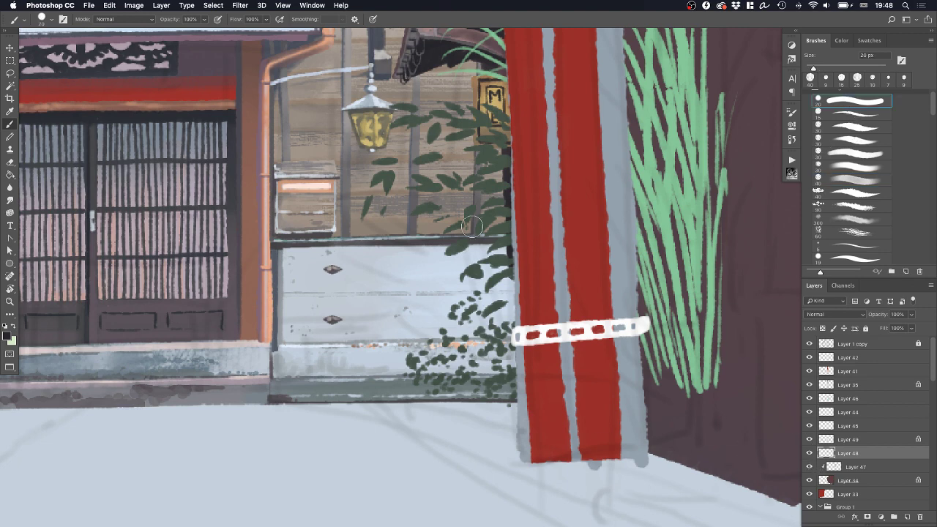
left_click(564, 242, "alt")
key("bracketleft")
key("bracketleft")
left_click_drag(499, 277, 499, 407)
left_click_drag(491, 247, 490, 394)
key("super+z")
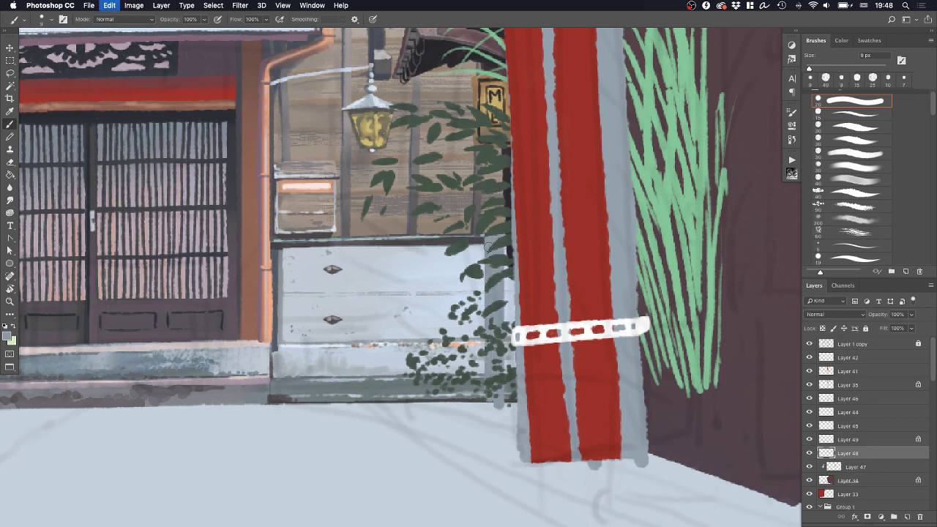
left_click_drag(489, 237, 491, 392)
left_click_drag(481, 245, 479, 399)
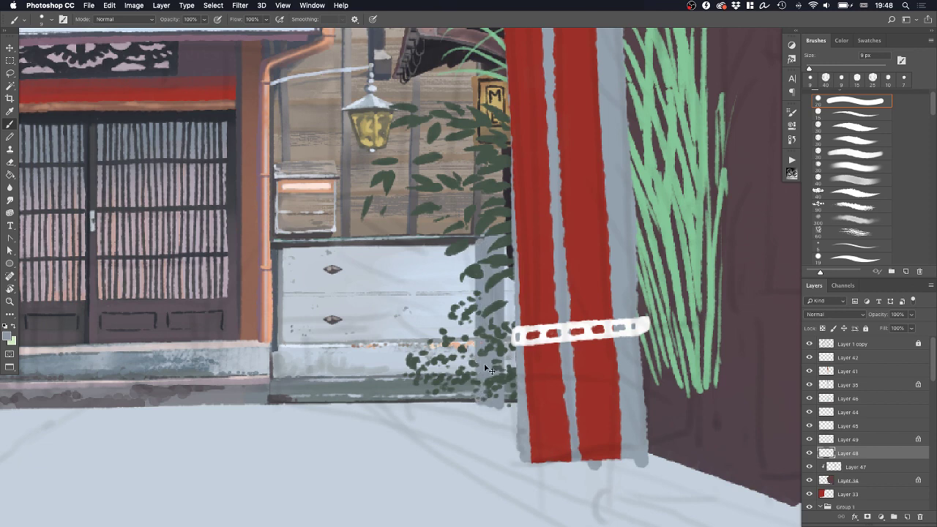
Paint a near-black vertical strip between the grey post and the banner, and add thin dark lines down the post
left_click(511, 189, "alt")
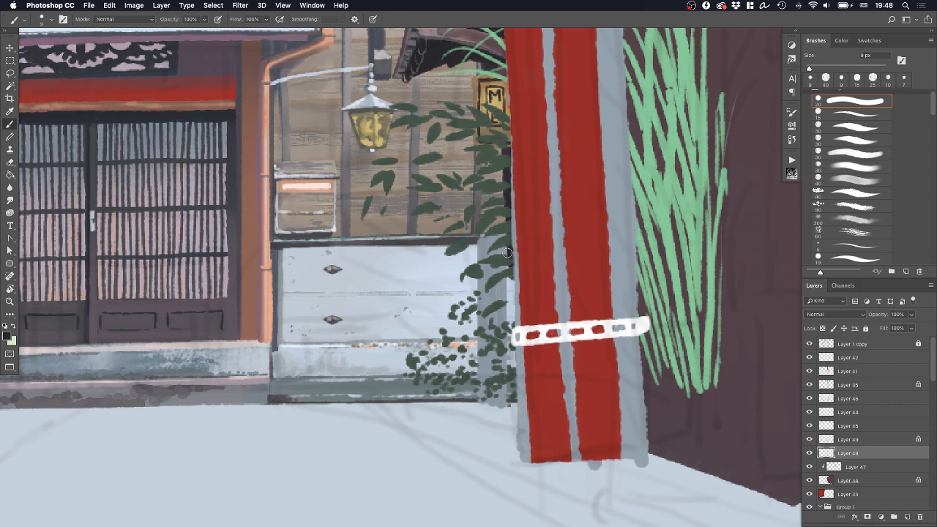
left_click_drag(511, 189, 507, 409)
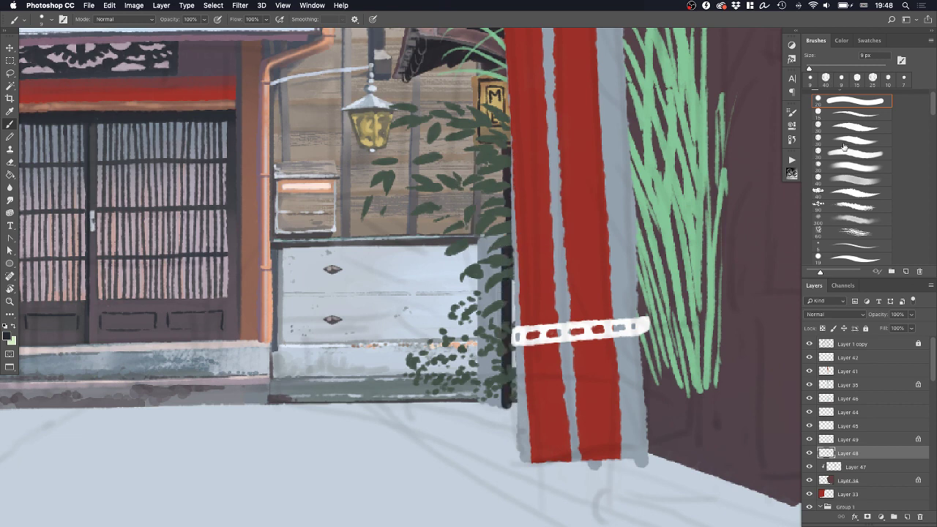
left_click(854, 114)
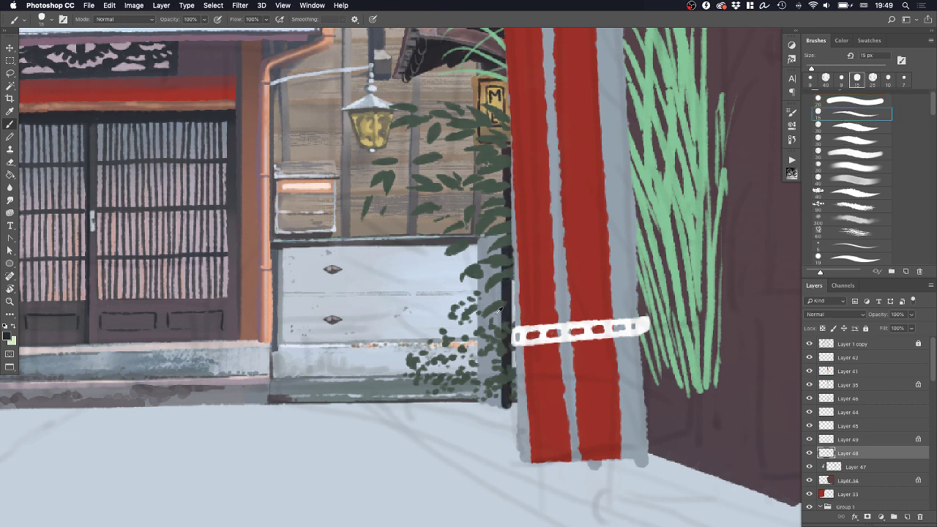
left_click(472, 225, "alt")
key("bracketleft")
key("bracketleft")
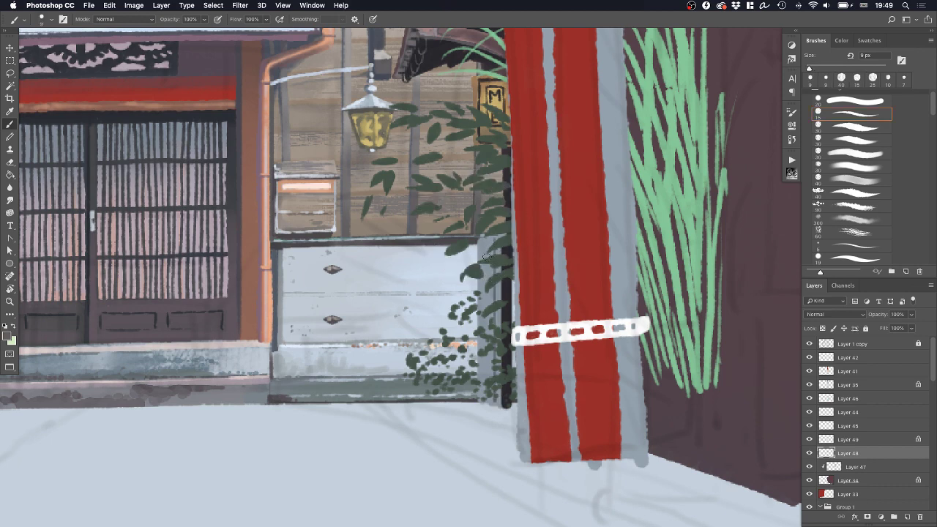
left_click_drag(487, 239, 482, 388)
Sample the pale blue of the white wall and add thin light highlights along the upper part of the grey post
left_click(385, 259, "alt")
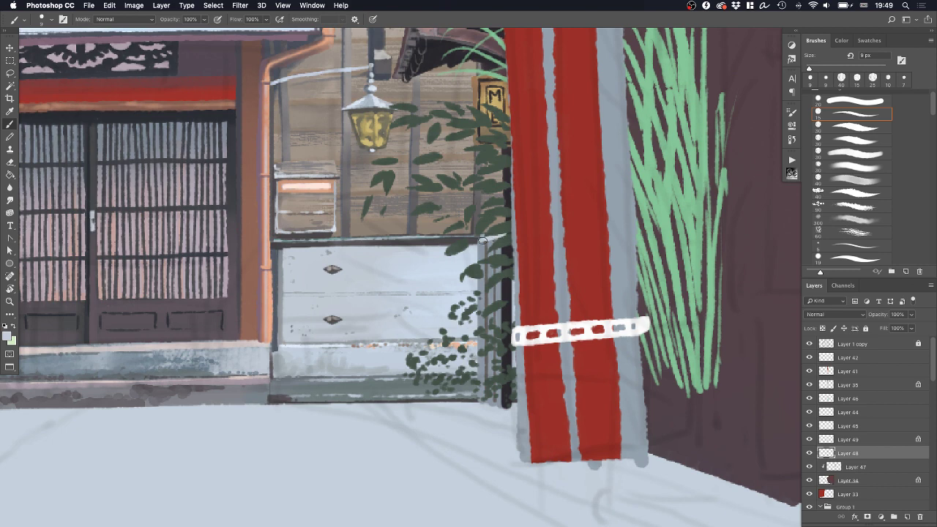
left_click_drag(488, 239, 486, 294)
left_click_drag(479, 240, 480, 265)
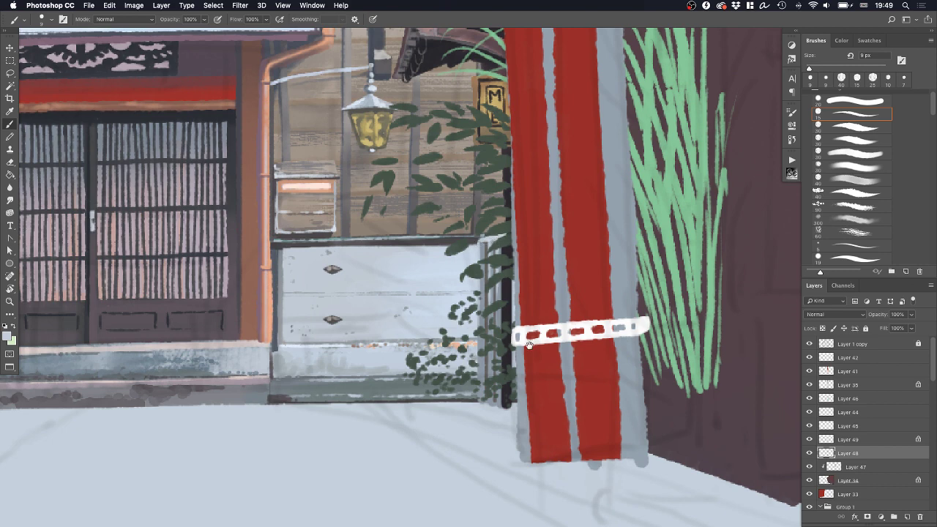
On Layer 47, sample the near-black of the shaded eave and paint thin dark lines down and across the wooden wall beside the banner
scroll(529, 345, "down", 2)
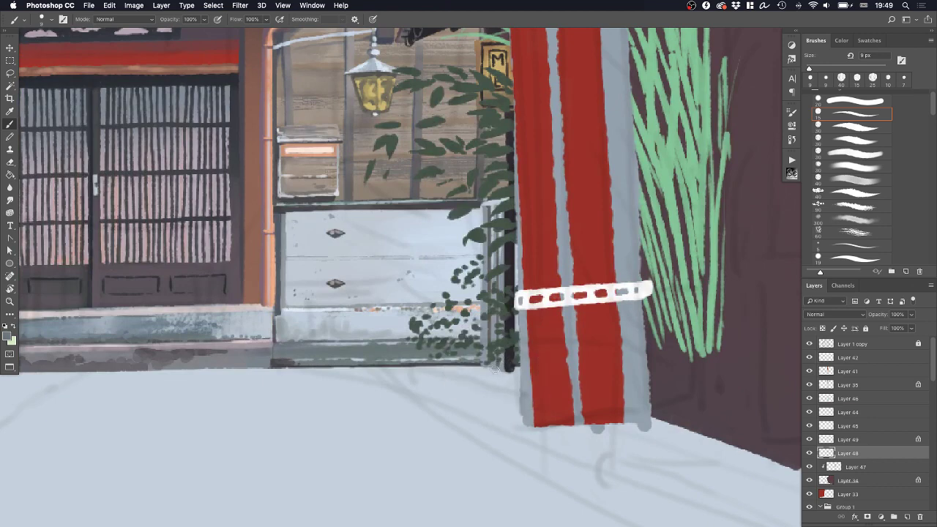
scroll(519, 381, "down", 2)
left_click_drag(522, 383, 498, 350)
left_click_drag(566, 301, 538, 347)
left_click_drag(570, 228, 577, 231)
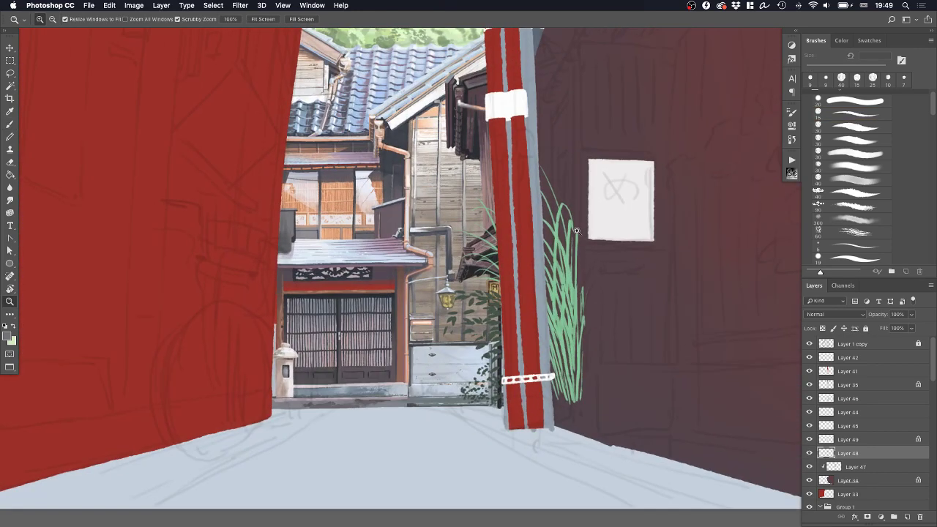
scroll(546, 242, "up", 4)
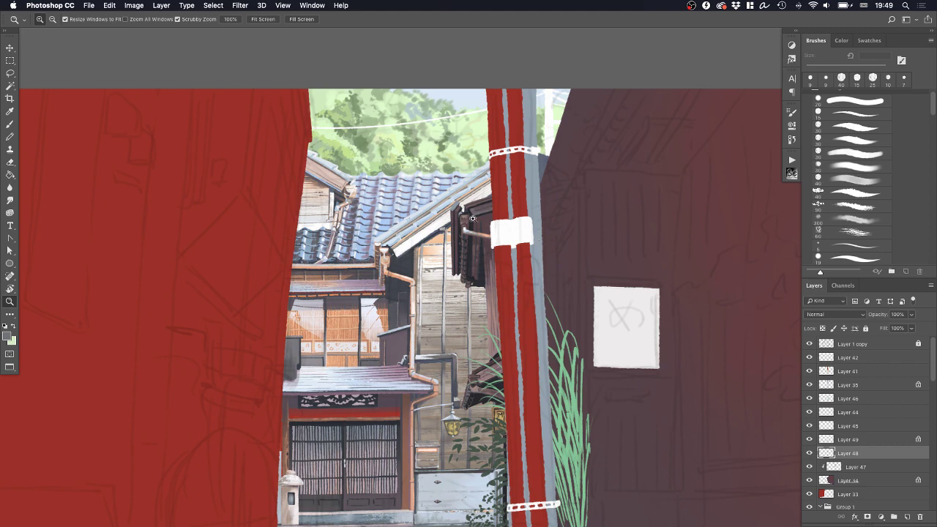
left_click_drag(472, 217, 528, 182)
key("alt+bracketleft")
key("alt+bracketleft")
key("b")
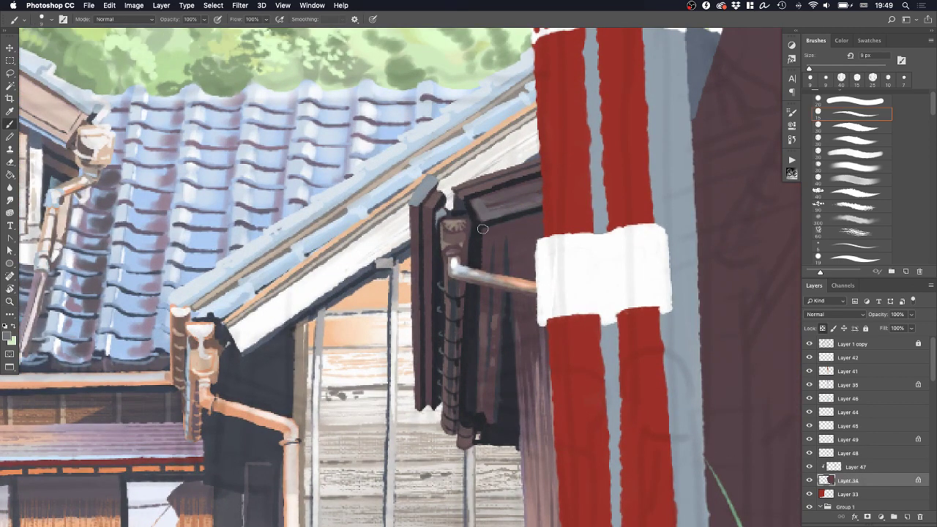
left_click(476, 230, "alt")
key("alt+bracketright")
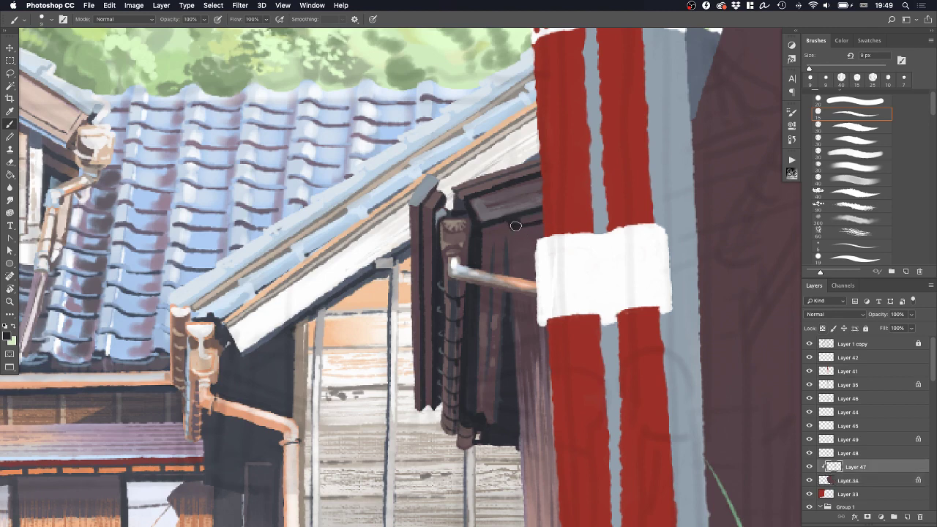
left_click_drag(513, 232, 520, 344)
key("super+z")
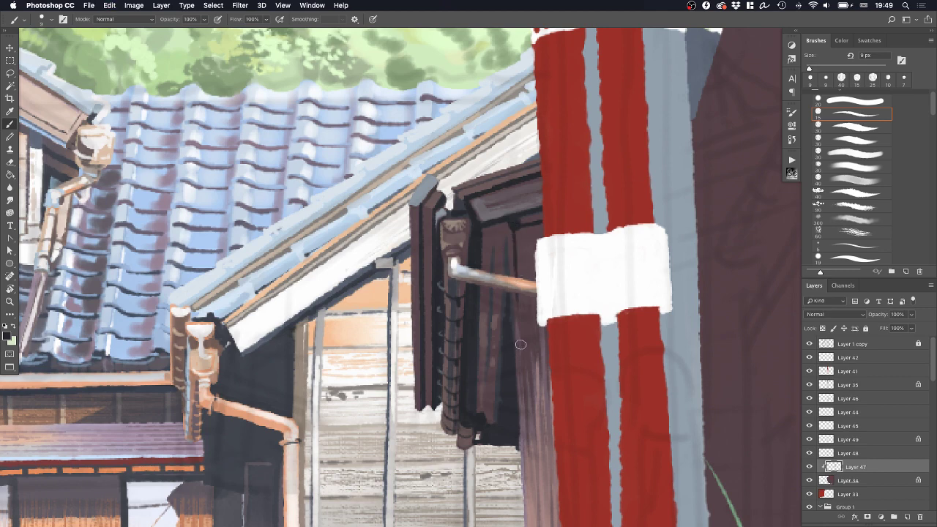
key("super+z")
left_click_drag(514, 227, 518, 325)
key("super+z")
left_click_drag(514, 228, 522, 334)
left_click_drag(516, 227, 546, 223)
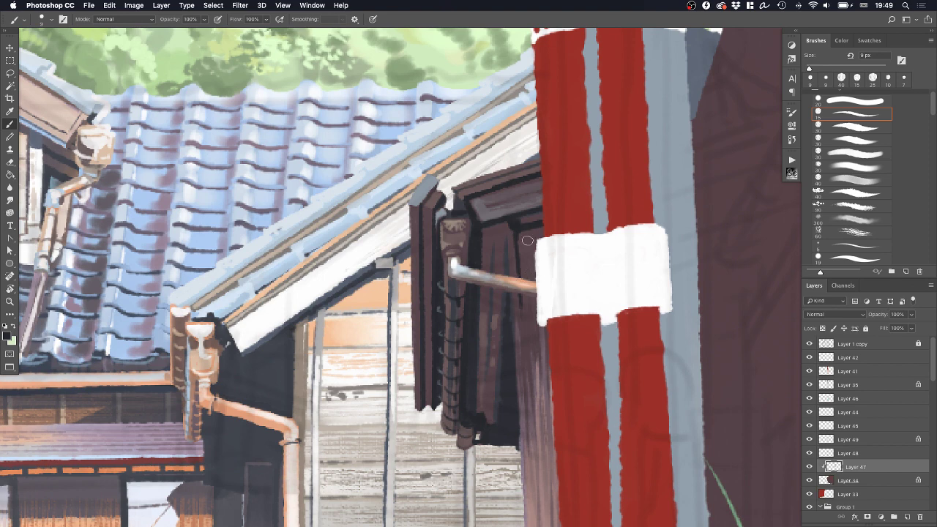
scroll(538, 263, "down", 2)
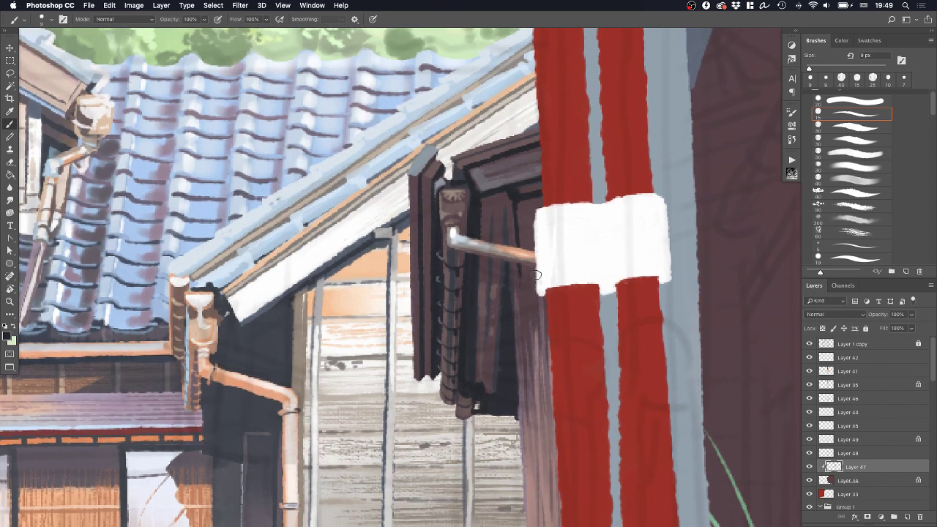
left_click_drag(509, 222, 514, 301)
key("super+z")
left_click(526, 294, "alt")
left_click_drag(530, 334, 525, 311)
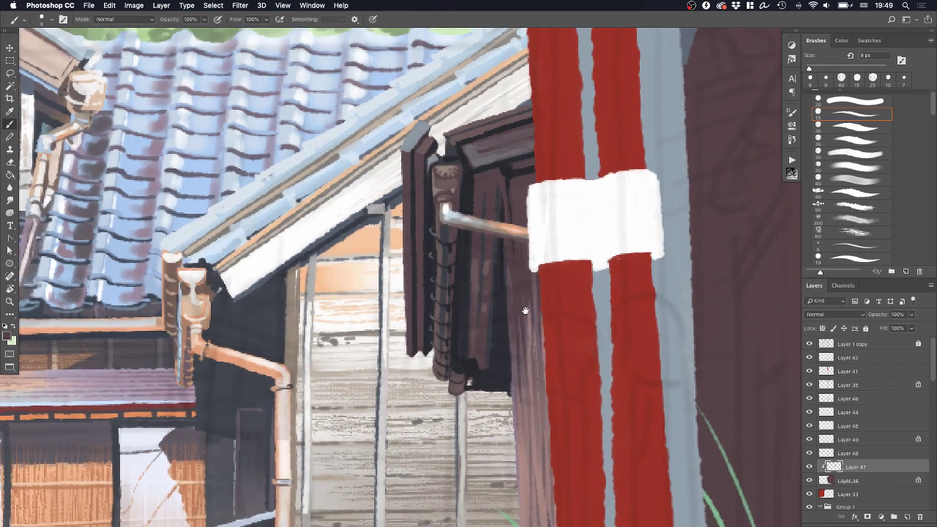
On the dark wall's layer, sample a grey-blue and paint thin highlights along the sloping top edge of the dark eave left of the banner
scroll(528, 306, "up", 5)
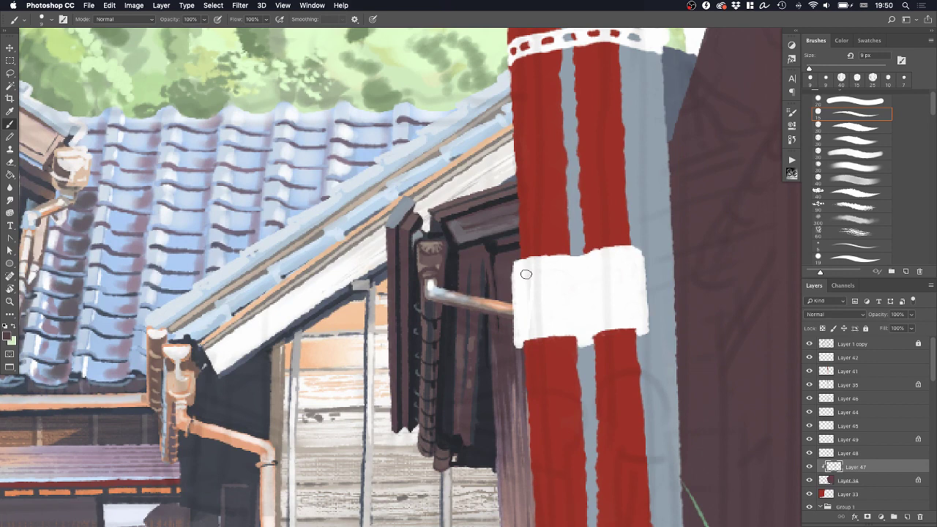
left_click_drag(558, 213, 551, 240)
left_click(461, 270, "ctrl")
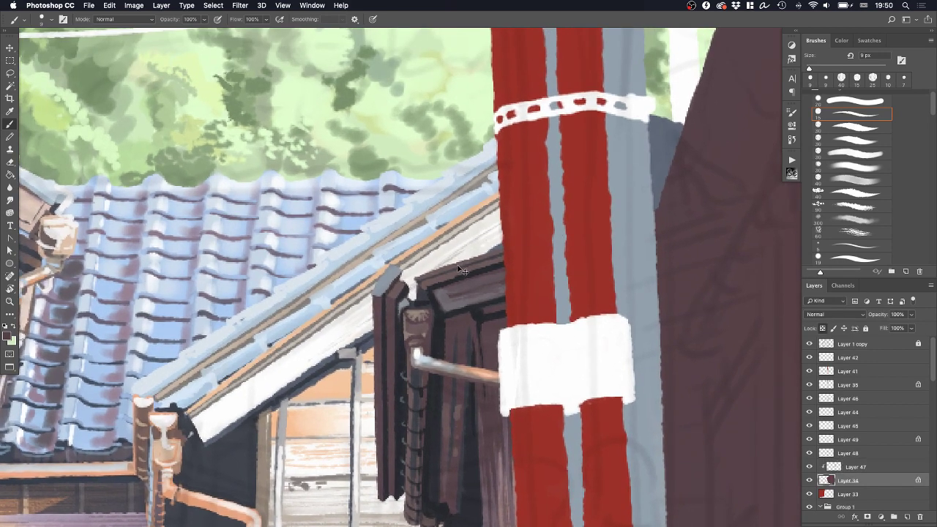
left_click(398, 272, "alt")
left_click_drag(431, 274, 505, 252)
key("super+z")
left_click_drag(420, 277, 505, 250)
key("super+z")
left_click_drag(417, 276, 518, 246)
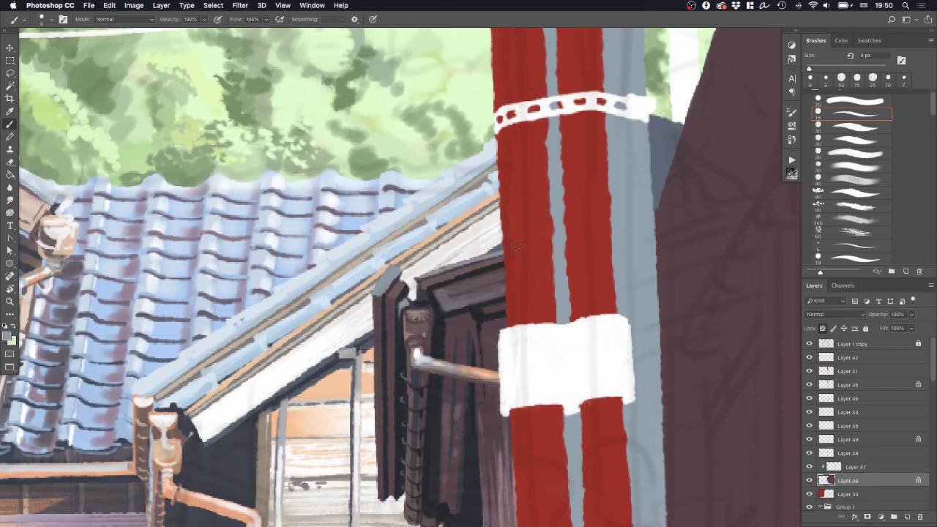
left_click_drag(423, 282, 514, 254)
key("super+z")
left_click_drag(420, 284, 511, 256)
key("super+z")
mouse_move(422, 285)
left_mouse_down()
mouse_move(515, 257)
mouse_move(484, 274)
left_mouse_up()
With the soft 40 px brush, paint a blue-grey diagonal band just inside the sloping edge of the large dark building
scroll(557, 261, "right", 3)
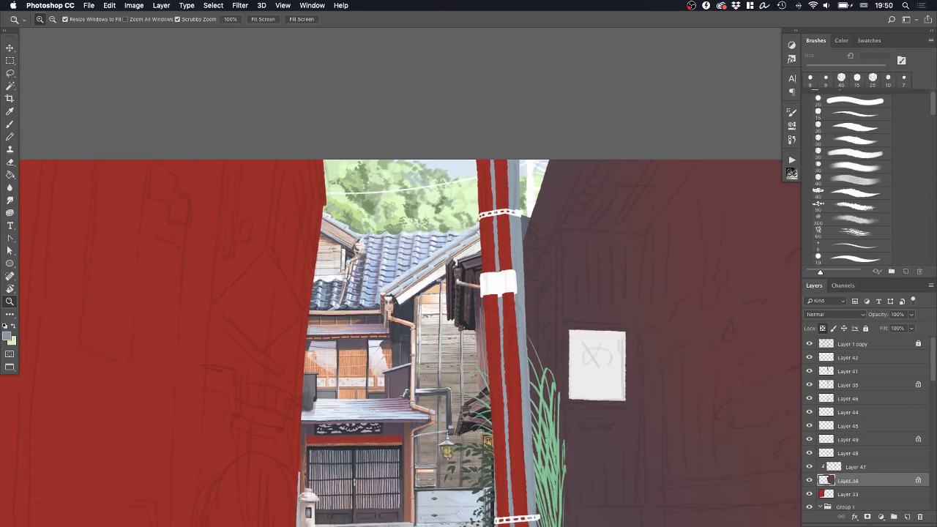
left_click_drag(547, 233, 561, 239)
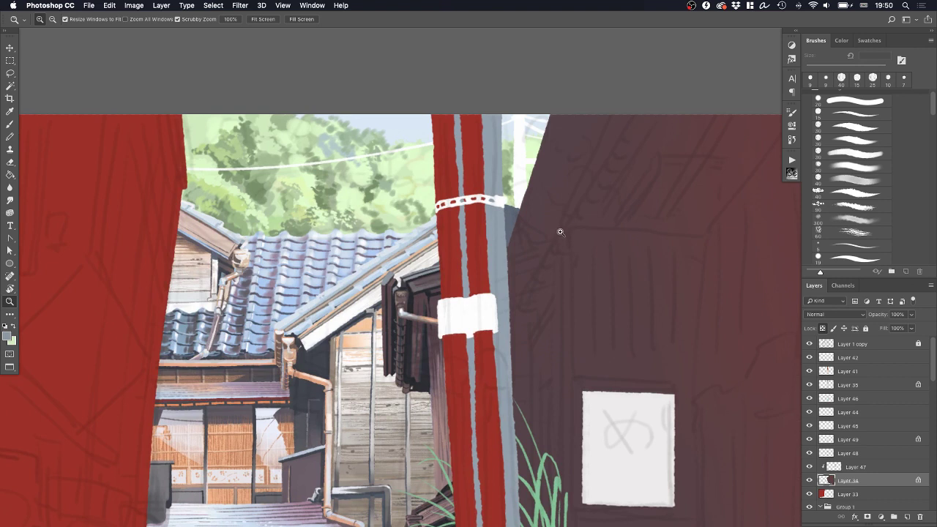
left_click(414, 300, "alt")
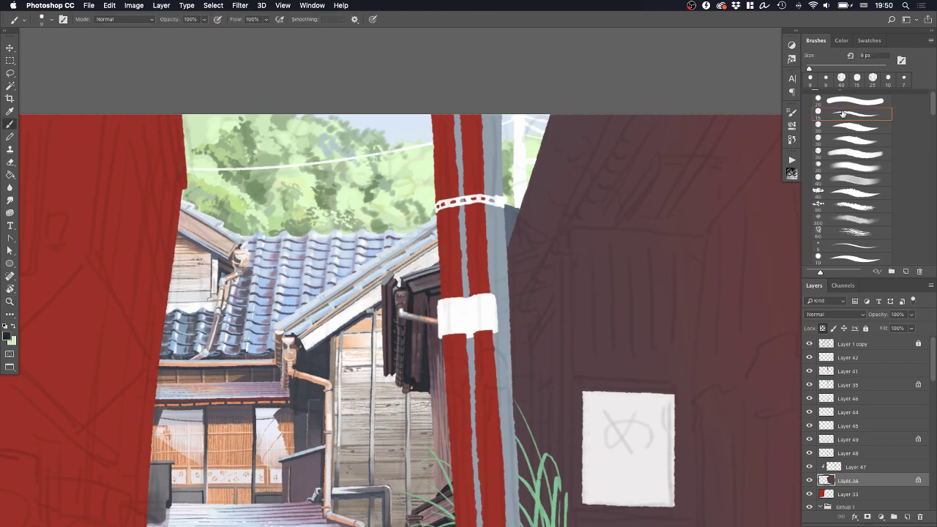
left_click(848, 180)
left_click_drag(550, 124, 515, 244)
key("super+z")
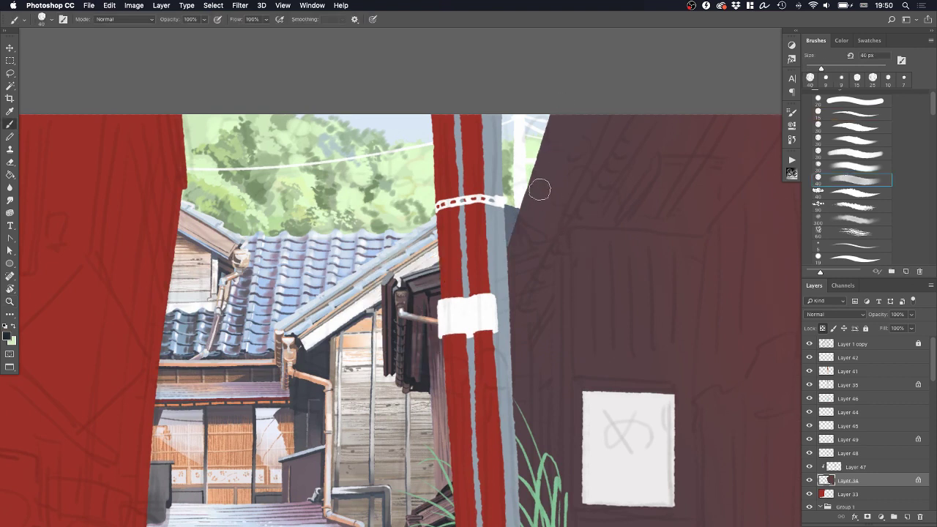
left_click_drag(576, 129, 507, 269)
key("super+z")
left_click(504, 227, "alt")
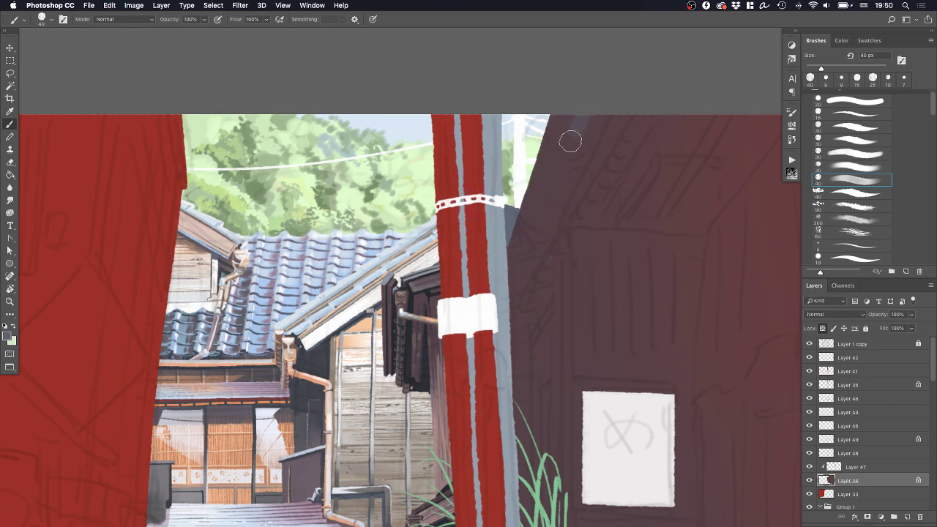
left_click_drag(569, 138, 503, 290)
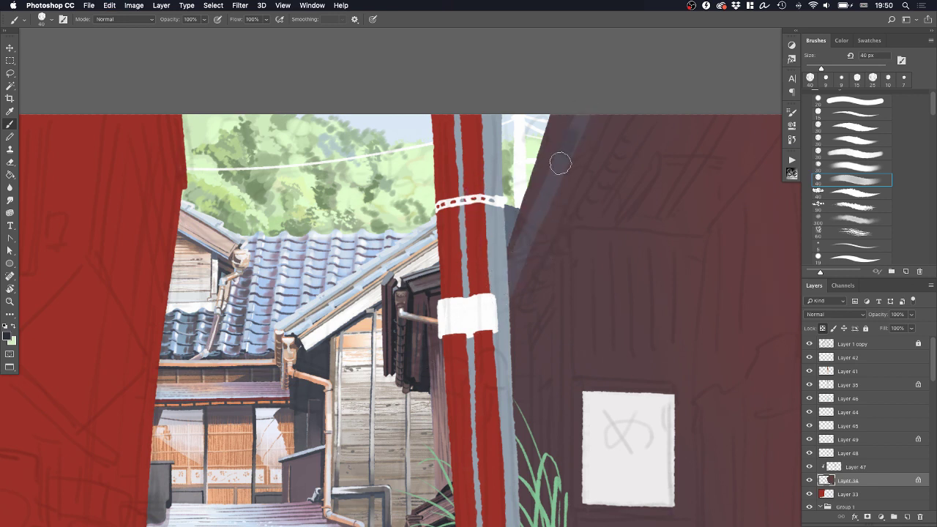
Darken the diagonal band inside the large building's sloping edge with near-black strokes
left_click_drag(561, 162, 503, 287)
key("super+z")
left_click_drag(567, 167, 515, 256)
key("super+z")
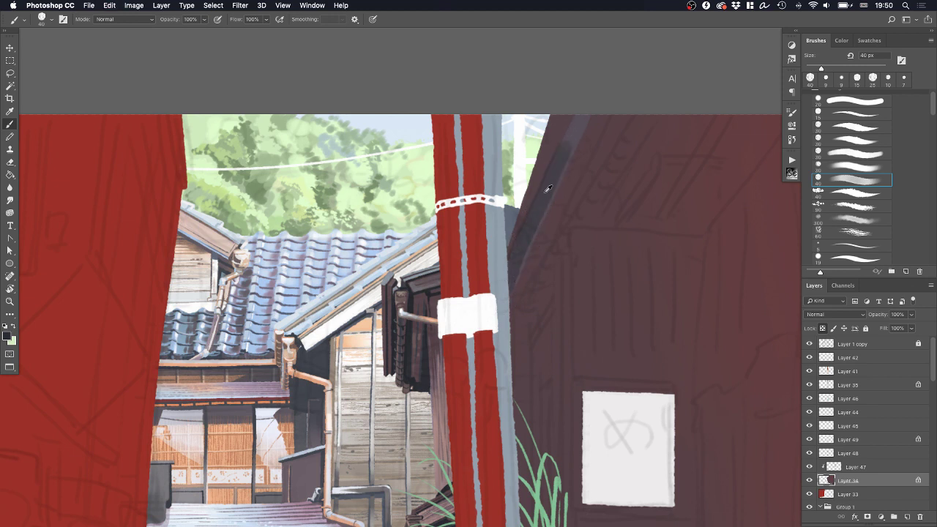
left_click_drag(578, 132, 511, 312)
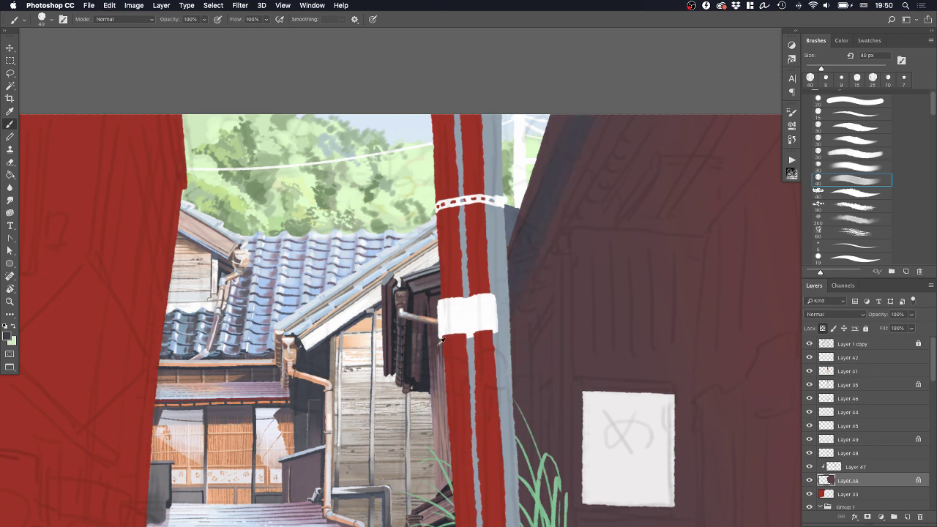
left_click_drag(582, 111, 505, 304)
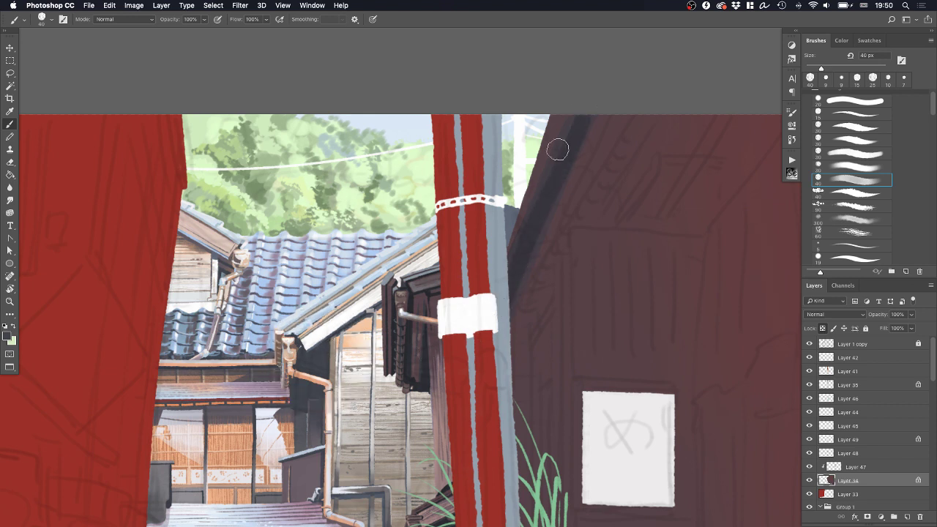
Set the paint's saturation to 23%, resample the dark tones and even out the diagonal band into a solid blue-black strip
left_click(842, 41)
left_click_drag(846, 71, 848, 71)
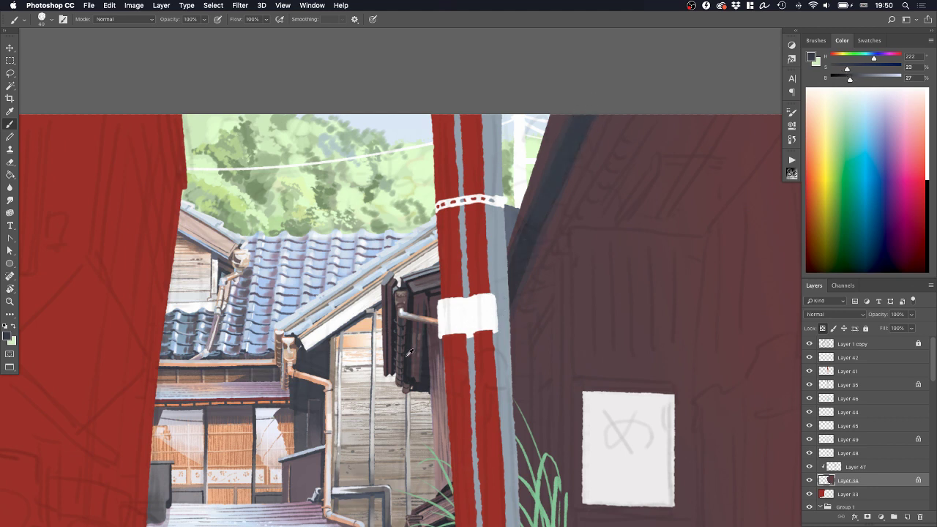
left_click(575, 153, "alt")
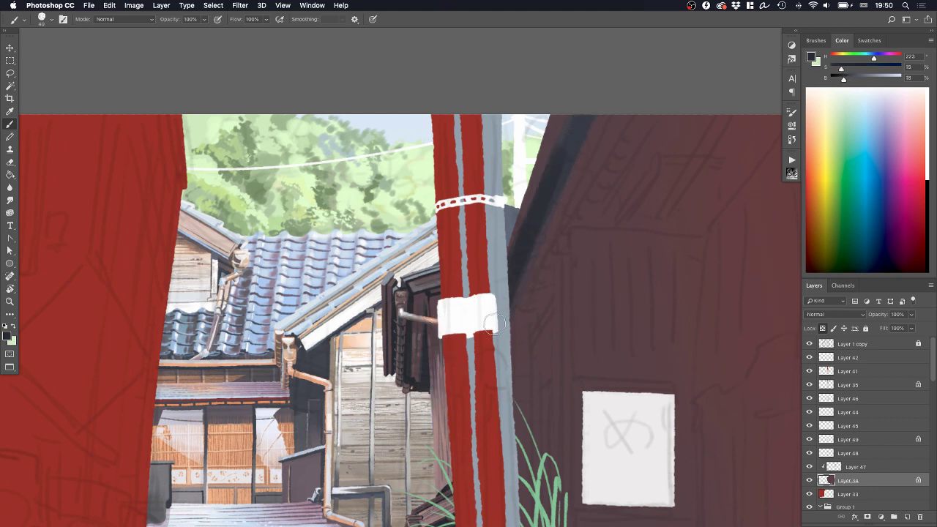
left_click(575, 132, "alt")
left_click(578, 151, "alt")
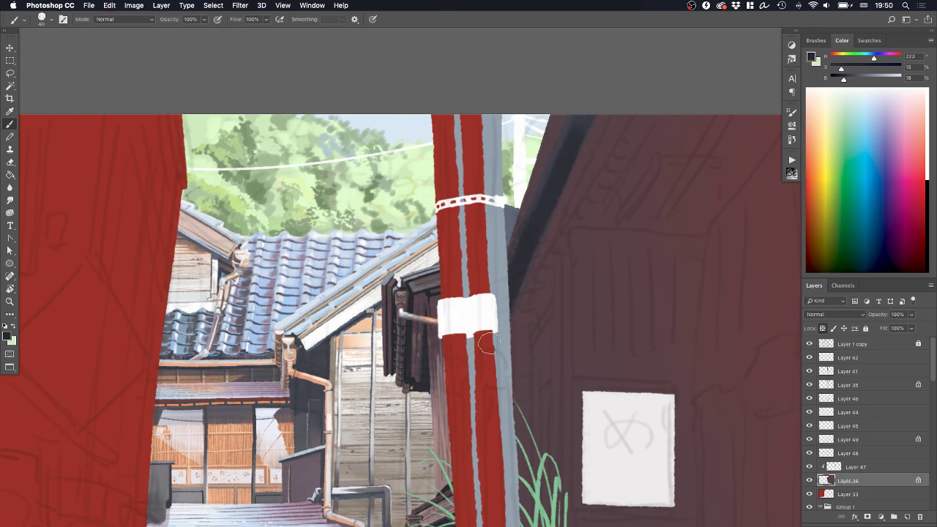
left_click(567, 154, "alt")
mouse_move(572, 117)
left_mouse_down()
mouse_move(532, 221)
mouse_move(580, 105)
mouse_move(536, 229)
mouse_move(578, 129)
mouse_move(536, 196)
left_mouse_up()
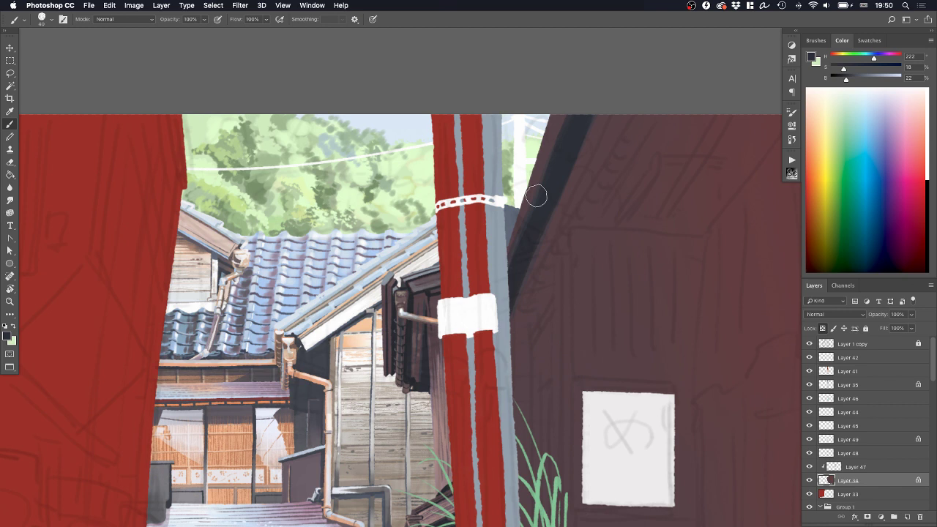
Sample the off-white of the gable board and, with a smaller brush, paint a light strip along the large building's sloping outer edge
left_click(433, 255, "alt")
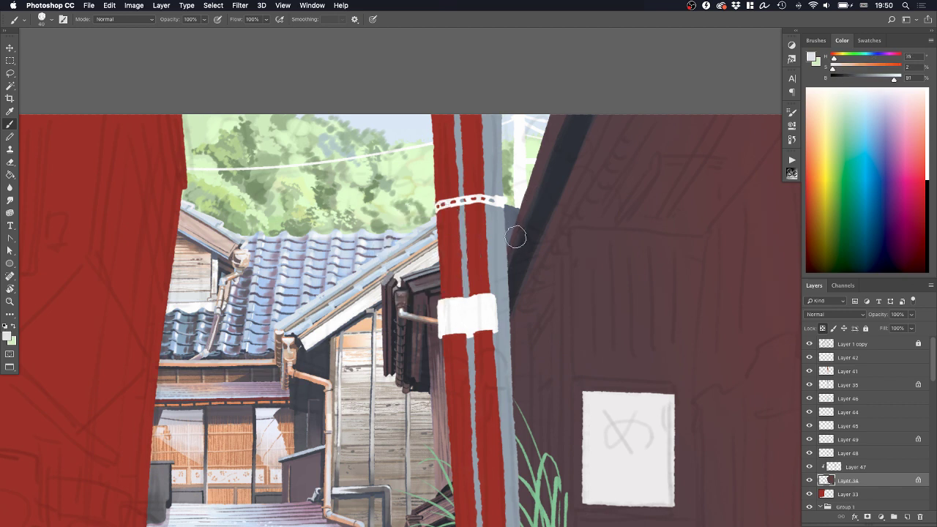
left_click_drag(516, 236, 516, 195)
left_click_drag(525, 191, 535, 183)
left_click(432, 256, "alt")
left_click_drag(559, 98, 504, 243)
key("super+z")
key("[")
left_click_drag(559, 98, 493, 283)
key("super+z")
key("super+z")
key("super+z")
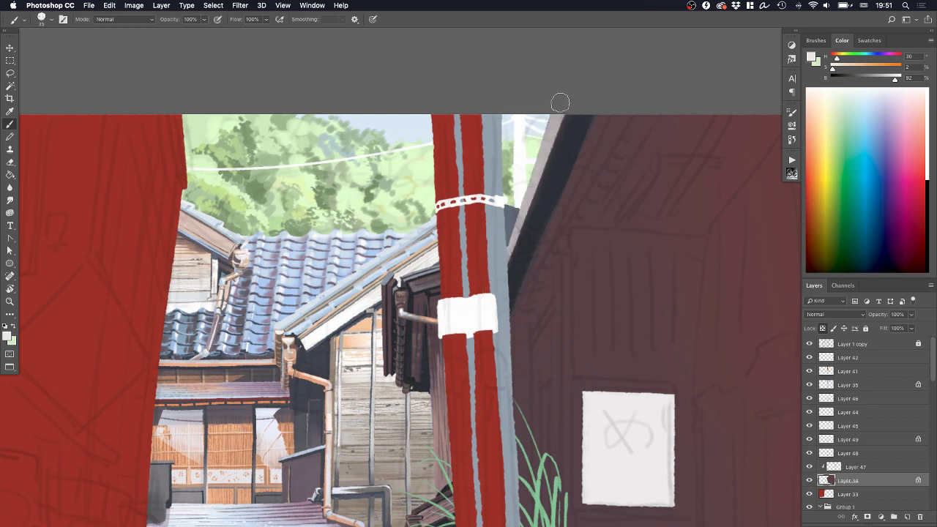
mouse_move(561, 104)
left_mouse_down()
mouse_move(491, 295)
mouse_move(533, 180)
mouse_move(493, 280)
left_mouse_up()
left_click_drag(529, 186, 500, 266)
Sample a muted grey from the small eave and shade the lower part of the light roof-edge strip beside the banner
key("z")
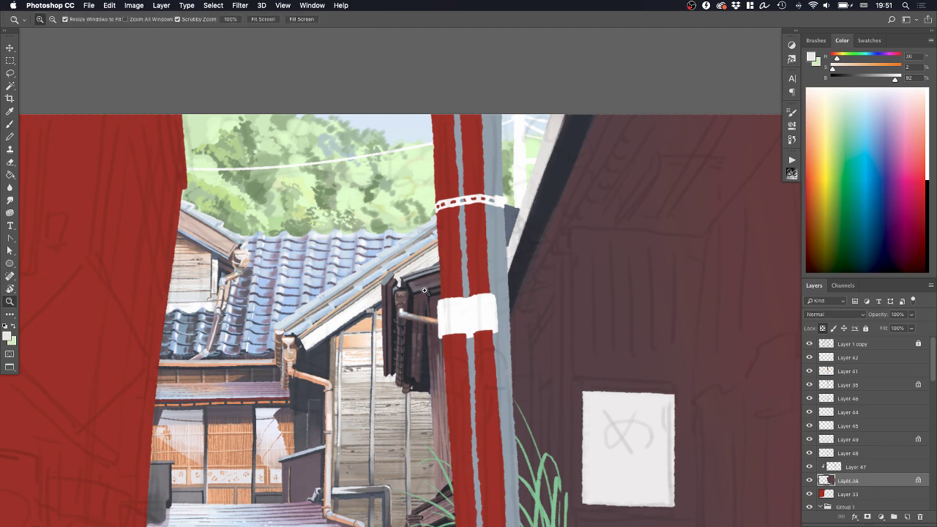
left_click(442, 285)
key("b")
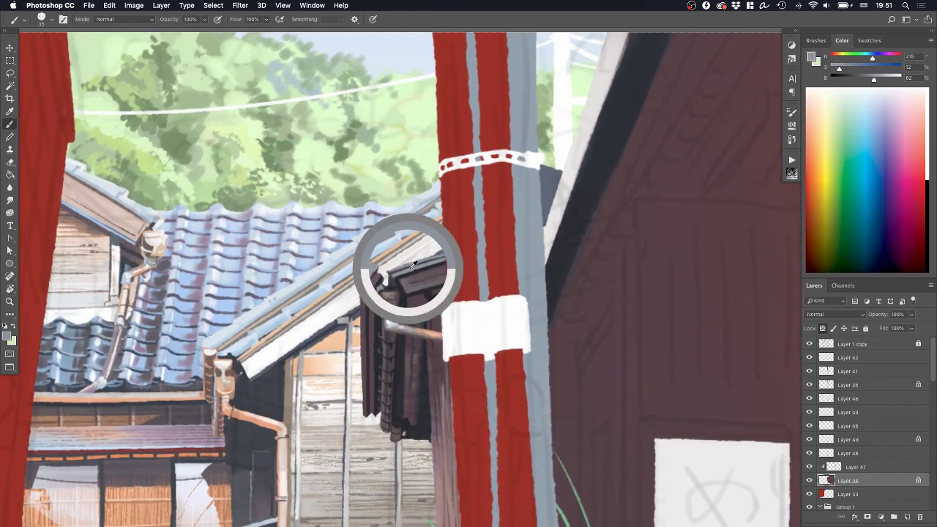
left_click(408, 269, "alt")
left_click_drag(581, 127, 534, 266)
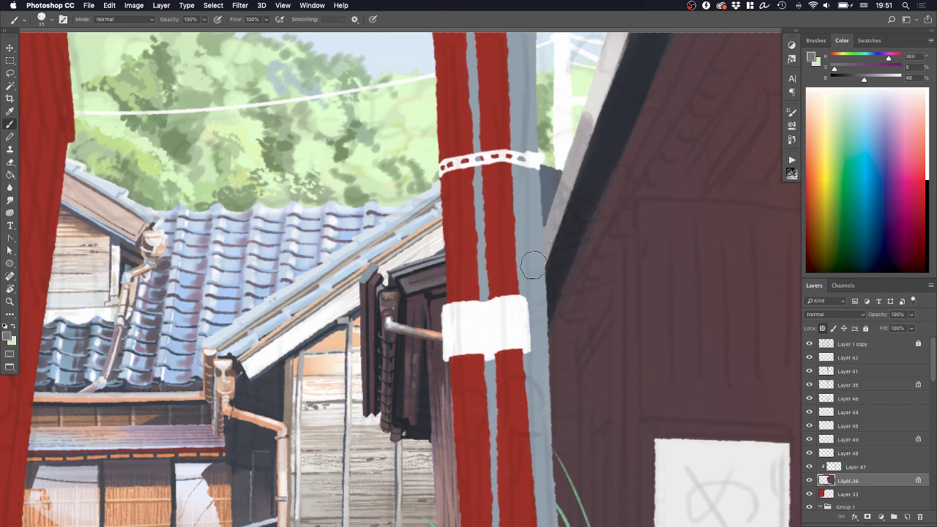
key("super+z")
mouse_move(590, 111)
left_mouse_down()
mouse_move(558, 215)
mouse_move(587, 96)
mouse_move(534, 252)
mouse_move(595, 97)
mouse_move(538, 251)
left_mouse_up()
key("super+z")
key("super+z")
left_click_drag(580, 138, 527, 291)
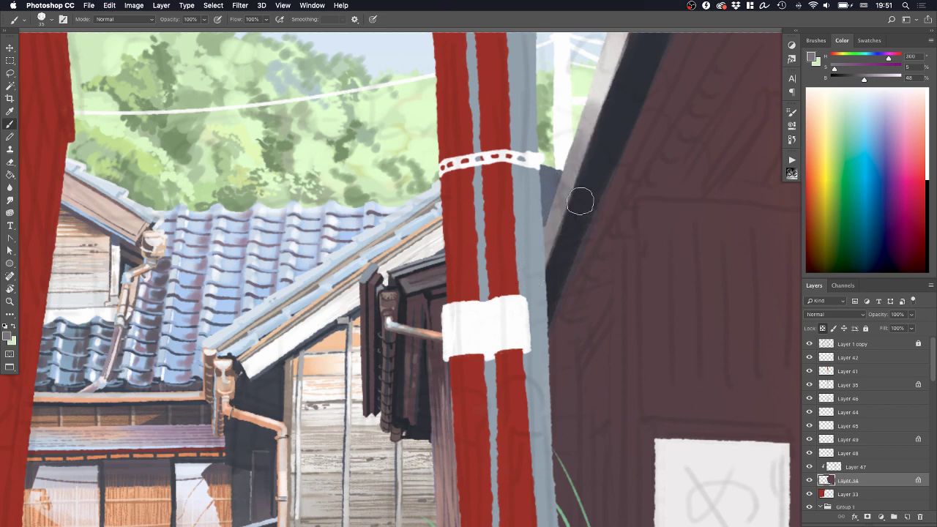
Sample a blue-grey and paint it along the whole light strip on the large building's sloping edge
left_click_drag(540, 226, 442, 237)
left_click(274, 283, "alt")
left_click_drag(519, 56, 506, 109)
left_click_drag(487, 144, 461, 216)
left_click_drag(493, 123, 474, 180)
mouse_move(490, 126)
left_mouse_down()
mouse_move(476, 161)
mouse_move(506, 86)
mouse_move(465, 192)
left_mouse_up()
left_click_drag(507, 77, 416, 314)
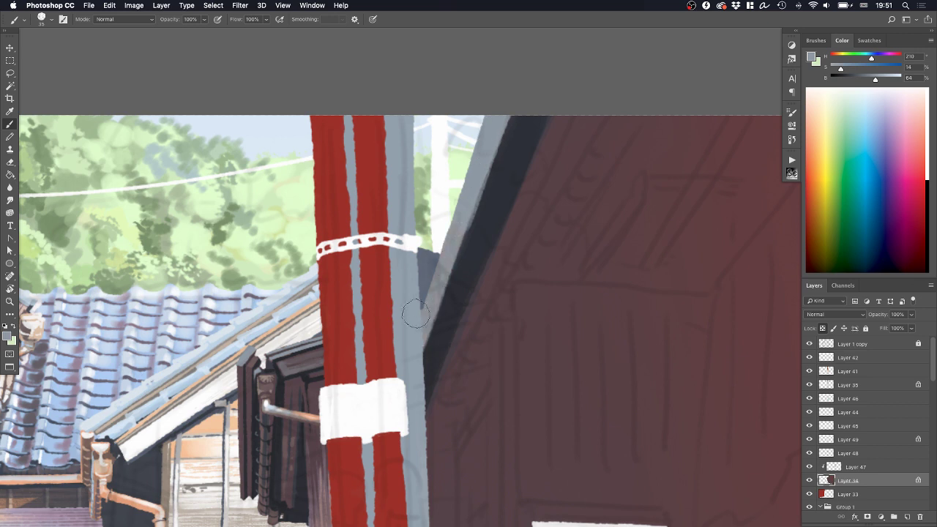
Sample the blue-black and, with the brush reduced to 25 px, sharpen the boundary between the dark band and the blue-grey strip
left_click(475, 233, "alt")
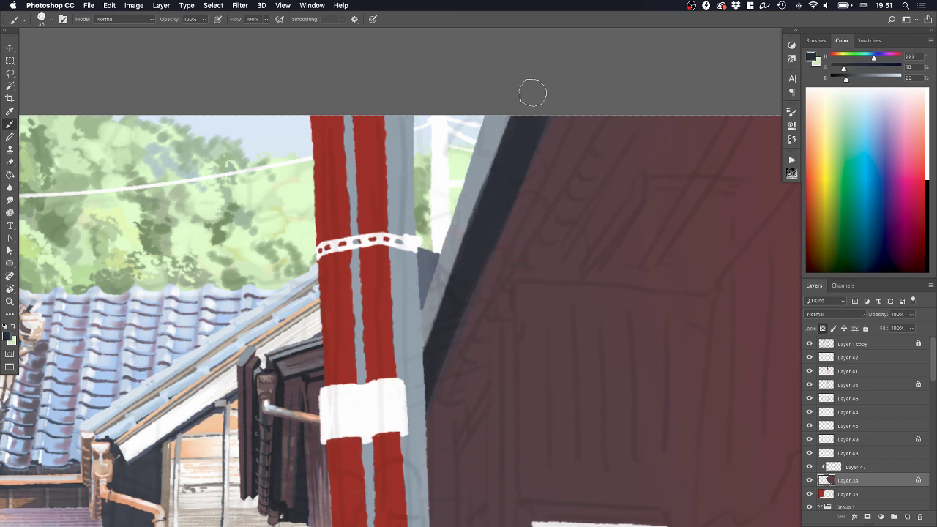
mouse_move(521, 121)
left_mouse_down()
mouse_move(477, 238)
mouse_move(484, 213)
left_mouse_up()
key("super+z")
key("[")
key("[")
left_click_drag(520, 115, 491, 190)
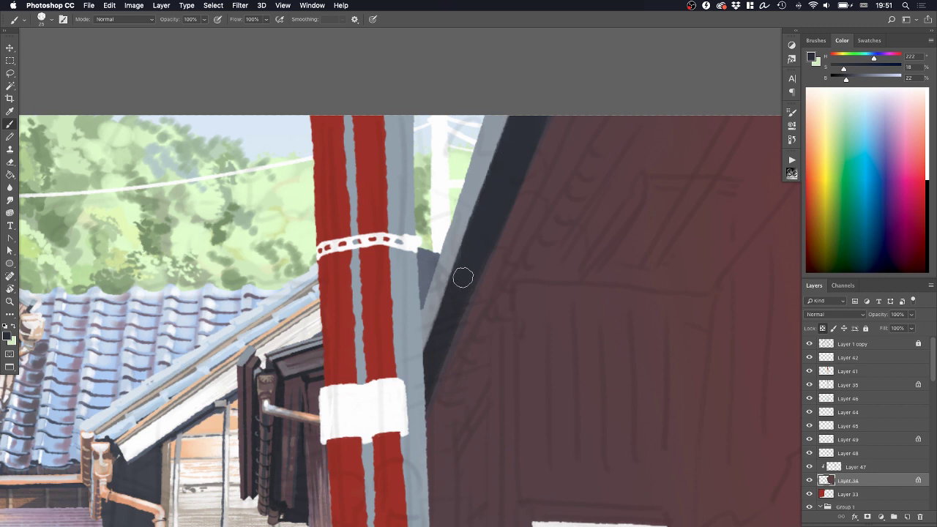
left_click_drag(464, 279, 469, 227)
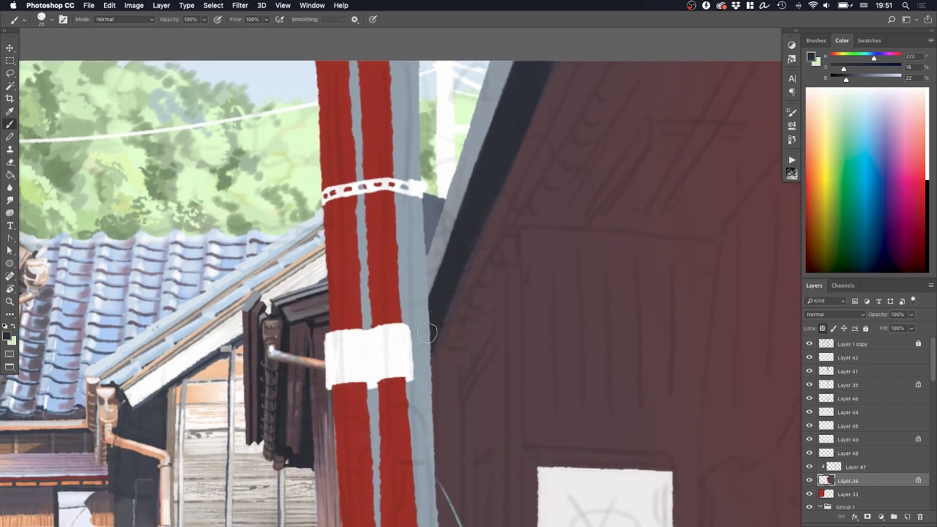
Sample the slate blue beside the banner, set its brightness to 37%, and paint a lighter tone along the lower part of the dark roof band
left_click(429, 214, "alt")
left_click_drag(855, 81, 857, 81)
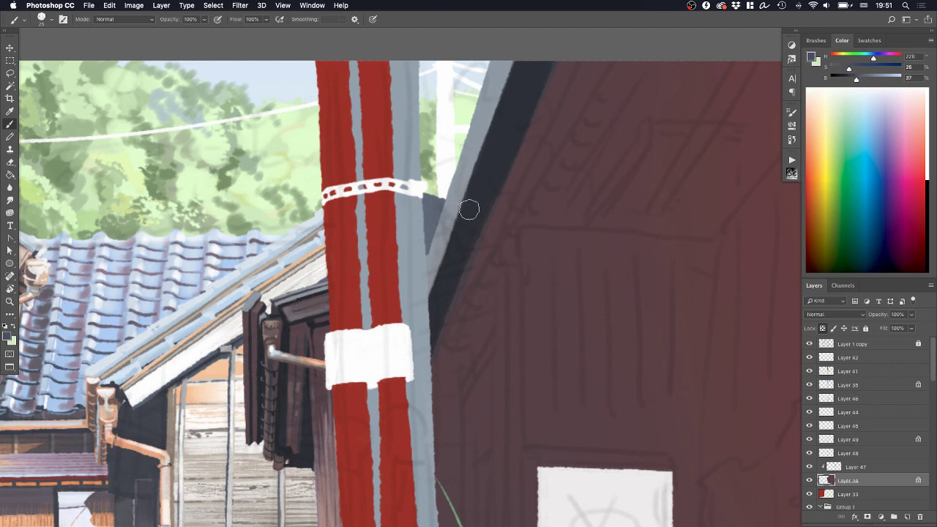
mouse_move(483, 192)
left_mouse_down()
mouse_move(430, 321)
mouse_move(478, 188)
mouse_move(438, 293)
left_mouse_up()
key("super+z")
key("super+z")
key("super+z")
key("super+z")
left_click_drag(463, 217, 433, 301)
Sample intermediate dark blues from the roof band and blend the lighter lower part into the darker upper part
left_click(484, 178, "alt")
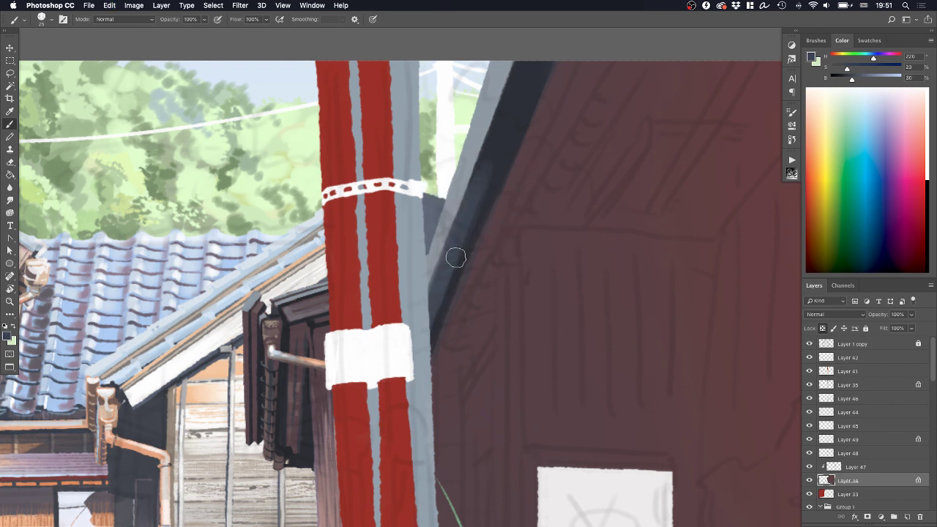
left_click(490, 168, "alt")
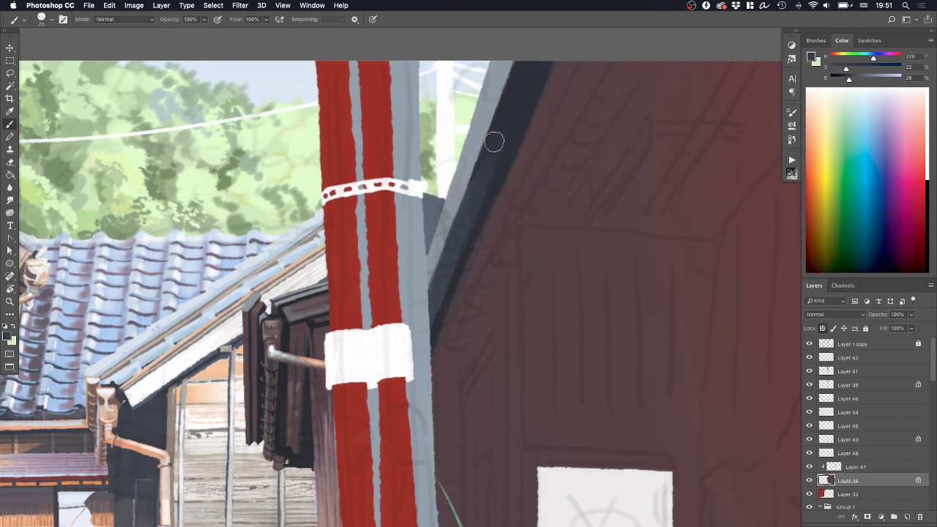
left_click(515, 107, "alt")
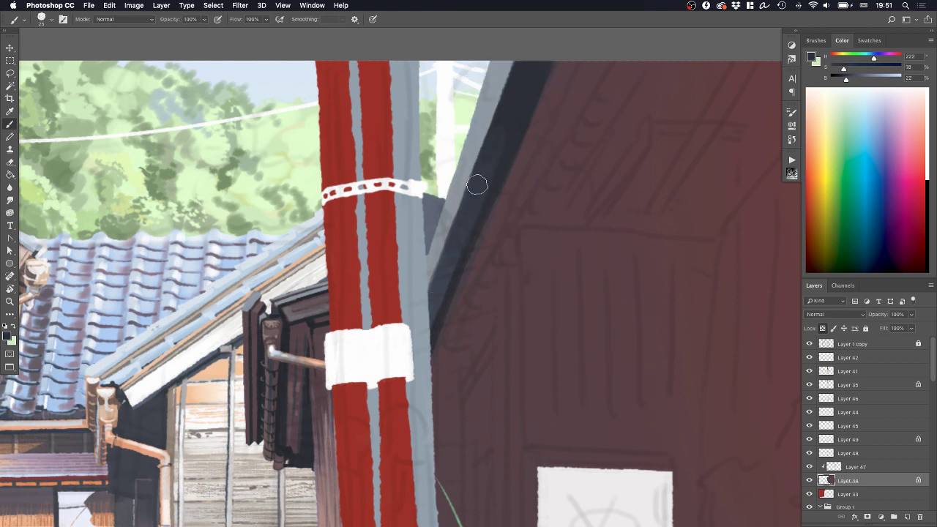
left_click(463, 233, "alt")
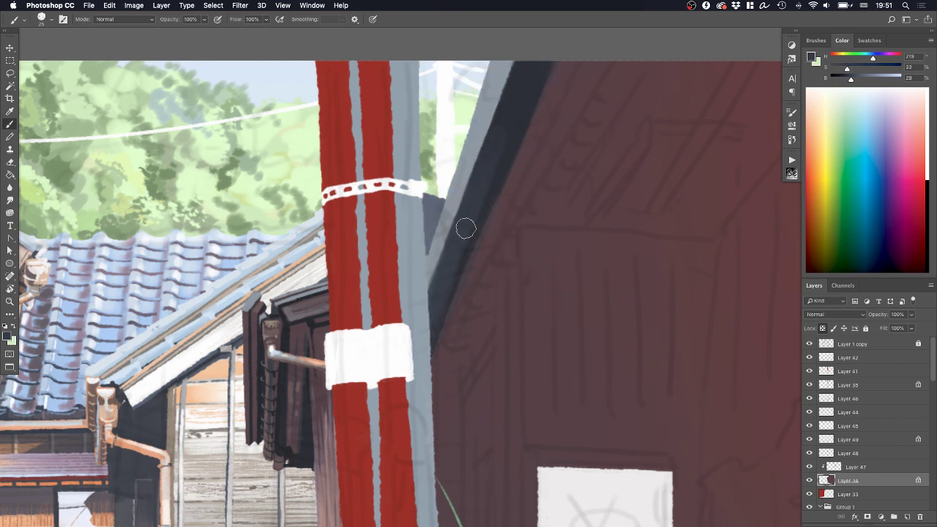
left_click(516, 117, "alt")
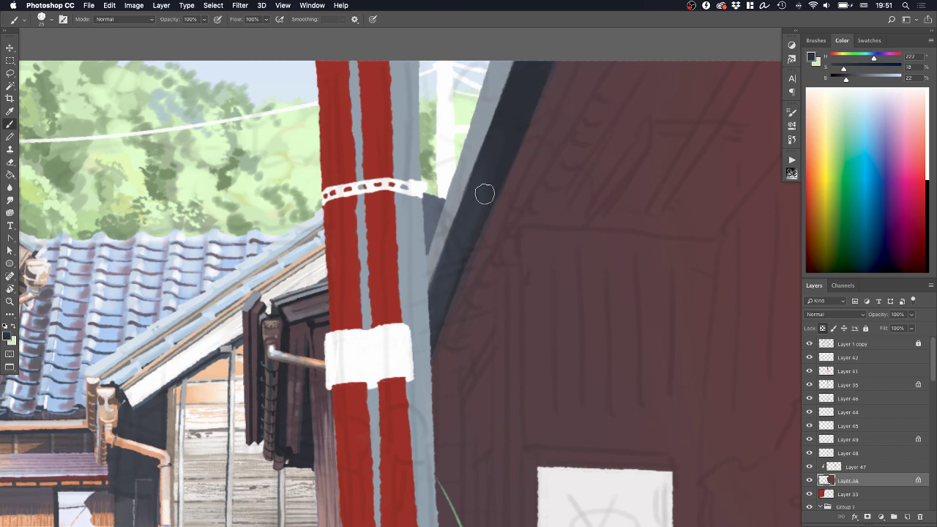
left_click(456, 257, "alt")
Touch up the sloping strip with its own grey and try an off-white highlight sampled from the small house halfway along it
left_click(437, 247, "alt")
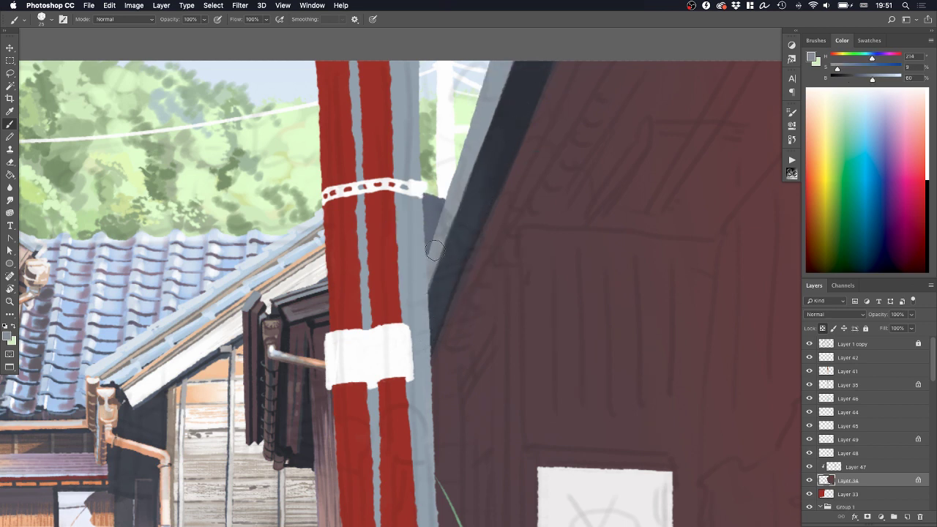
left_click_drag(479, 178, 443, 246)
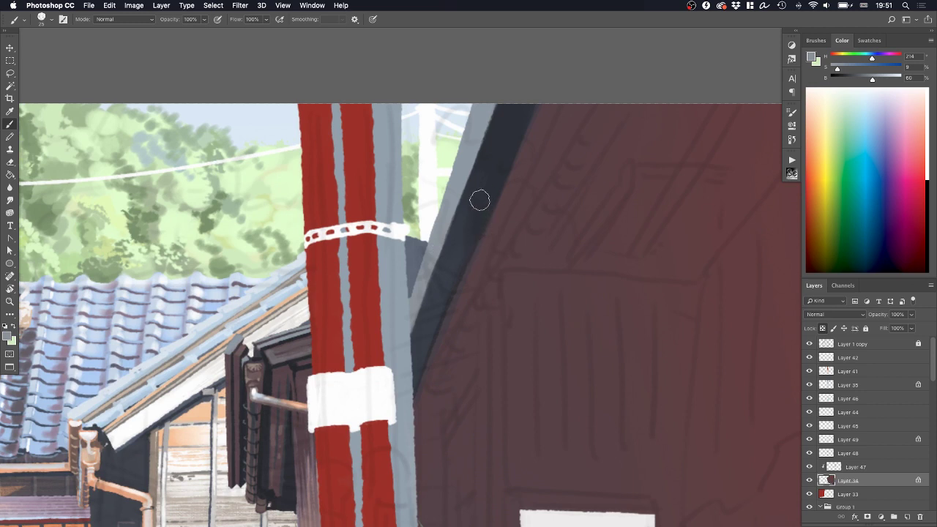
left_click(213, 414, "alt")
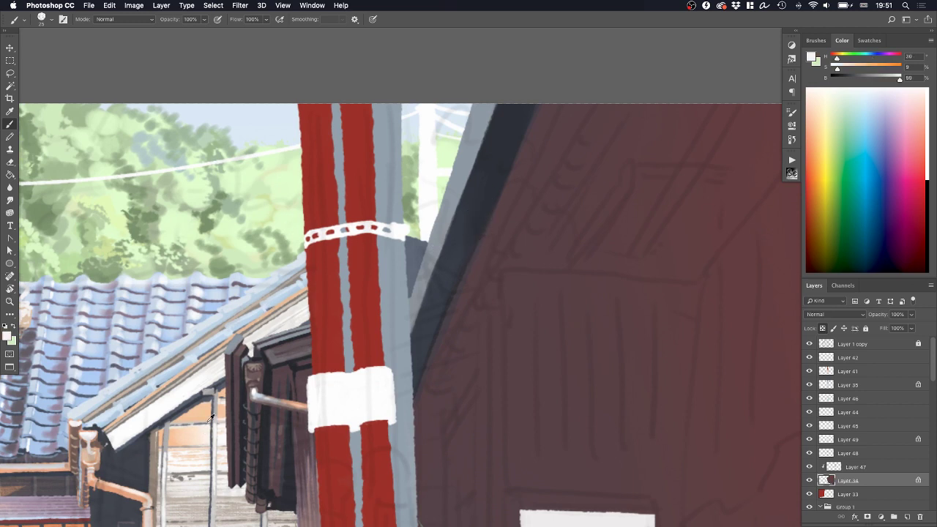
left_click_drag(453, 188, 435, 230)
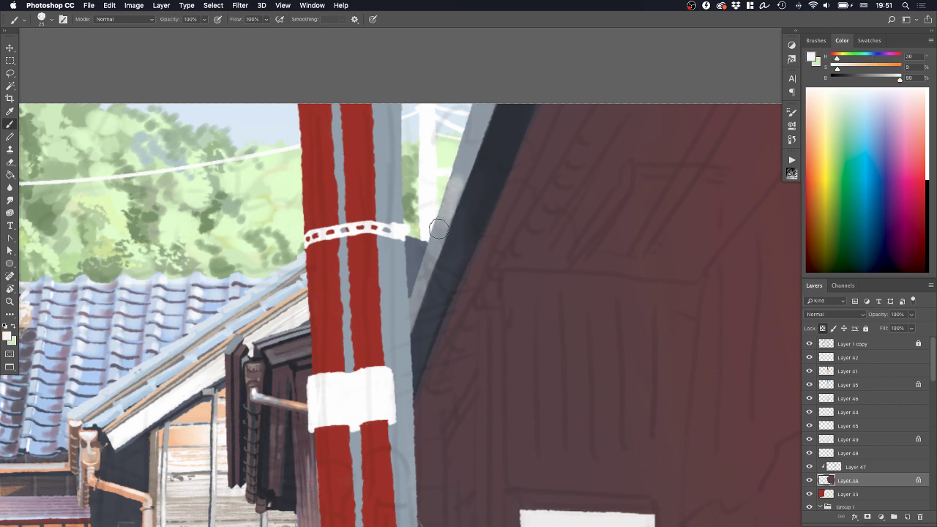
key("super+z")
Sample the peach of the small house's wall and glaze it over the grey sloping strip, from its lower end up to the canvas edge
left_click(218, 404, "alt")
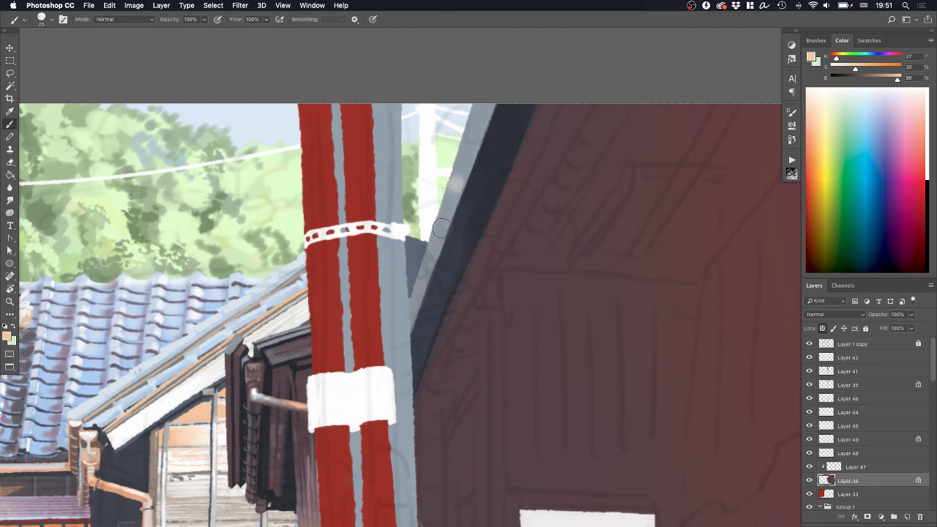
key("bracketleft")
key("bracketleft")
key("bracketleft")
key("bracketright")
left_click_drag(446, 212, 398, 342)
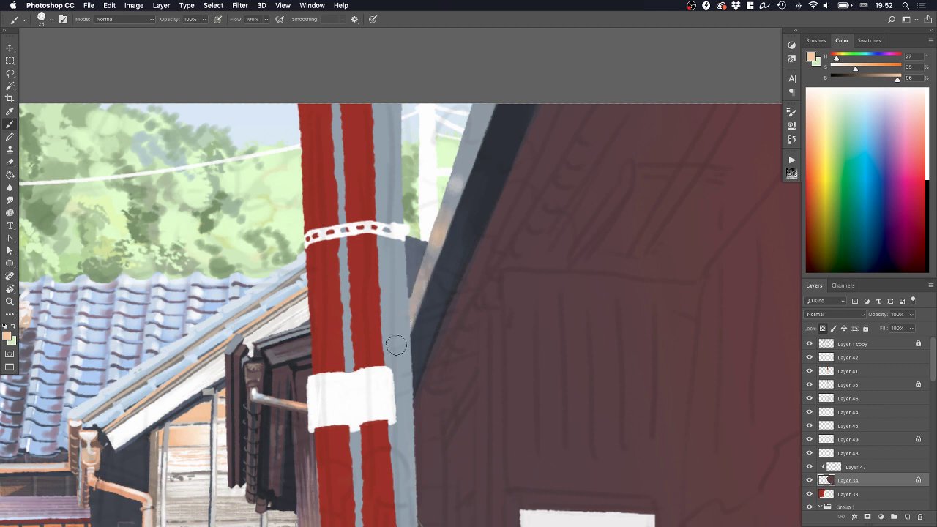
mouse_move(481, 115)
left_mouse_down()
mouse_move(457, 185)
mouse_move(478, 104)
mouse_move(460, 166)
mouse_move(488, 100)
mouse_move(469, 146)
left_mouse_up()
left_click(484, 121, "alt")
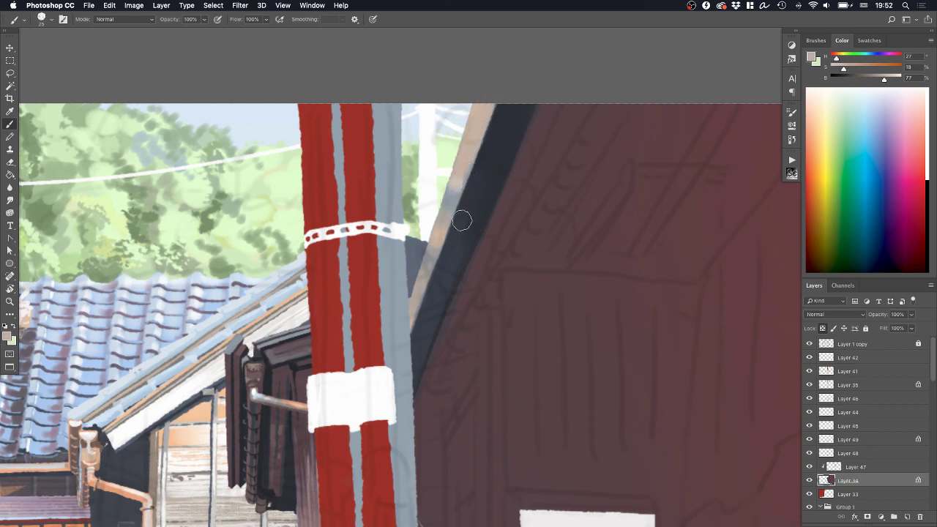
With a fine 10 px brush and a near-black sampled from the small eave, draw a thin dark line along the lower part of the peach strip
key("r")
left_click_drag(336, 322, 422, 222)
key("Escape")
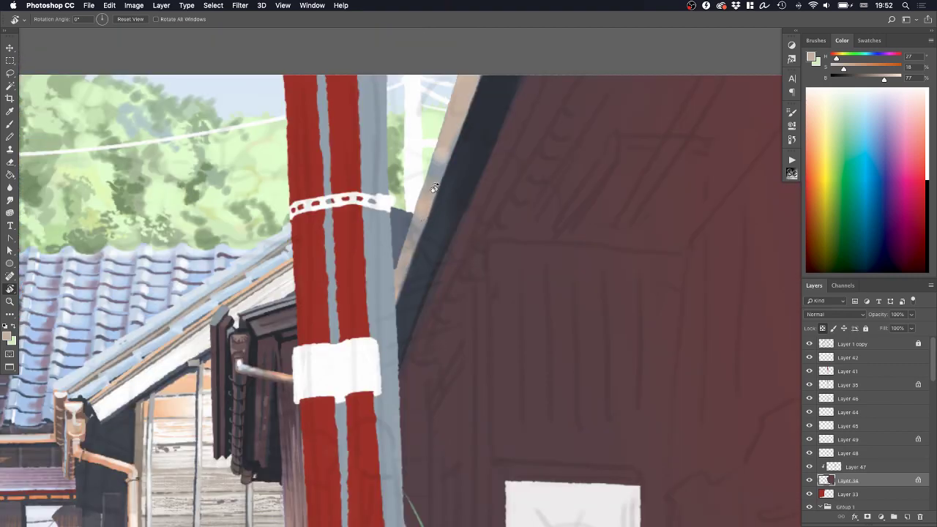
key("z")
left_click_drag(449, 176, 453, 180)
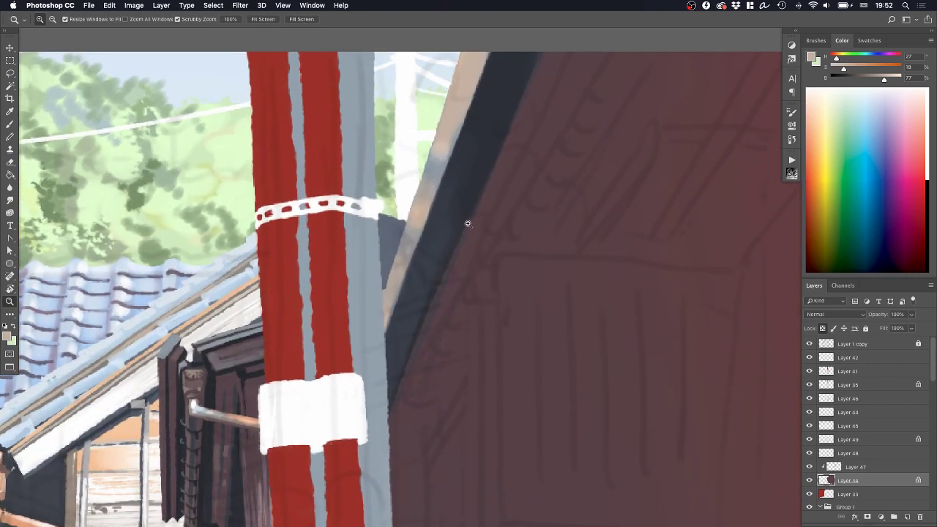
key("b")
left_click(816, 40)
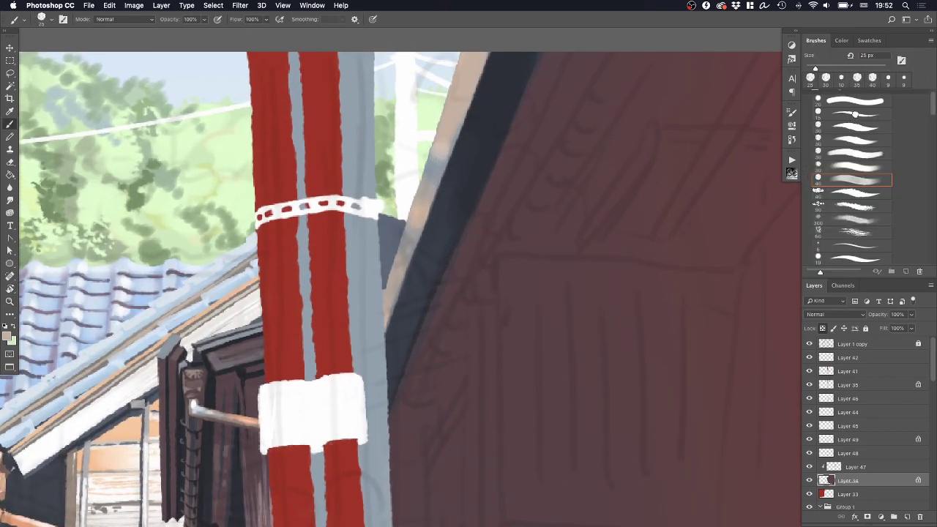
left_click(855, 115)
left_click(209, 383, "alt")
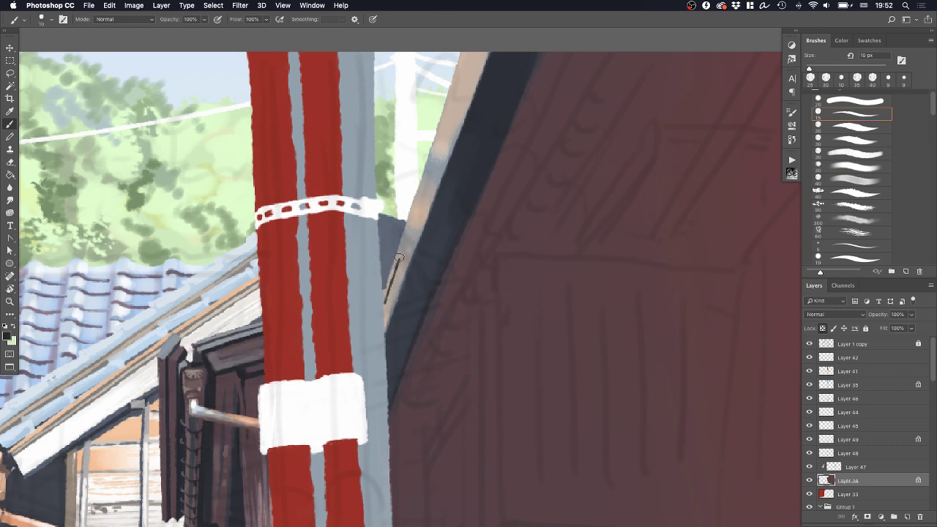
key("ctrl+z")
key("ctrl+z")
left_click_drag(384, 308, 419, 204)
key("ctrl+z")
Continue the thin dark line along the upper part of the strip and close the gap in its middle
left_click_drag(472, 47, 462, 77)
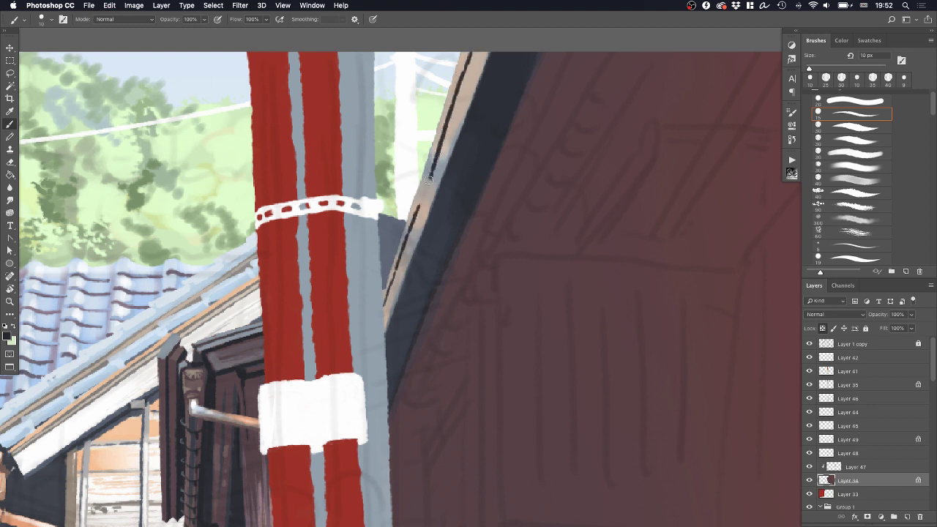
left_click_drag(436, 173, 420, 207)
key("ctrl+z")
left_click_drag(435, 166, 416, 212)
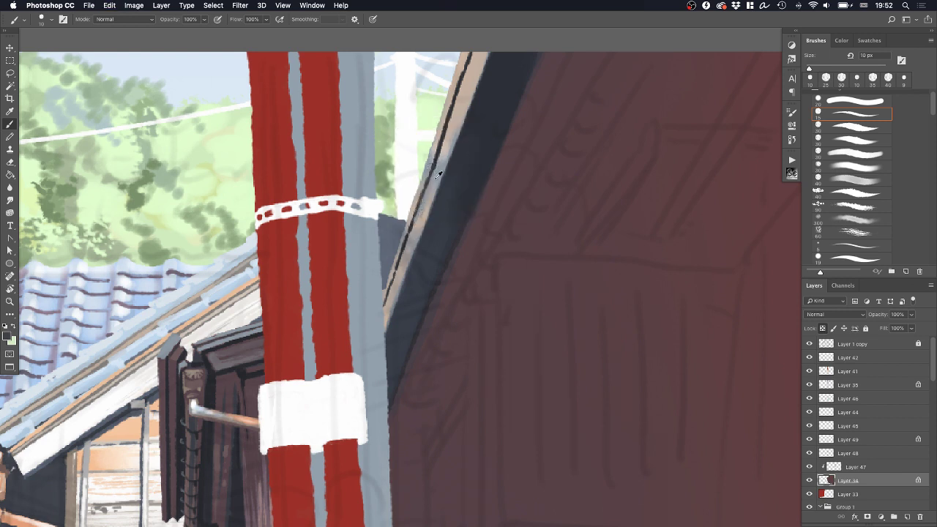
left_click(418, 218, "alt")
left_click(848, 127)
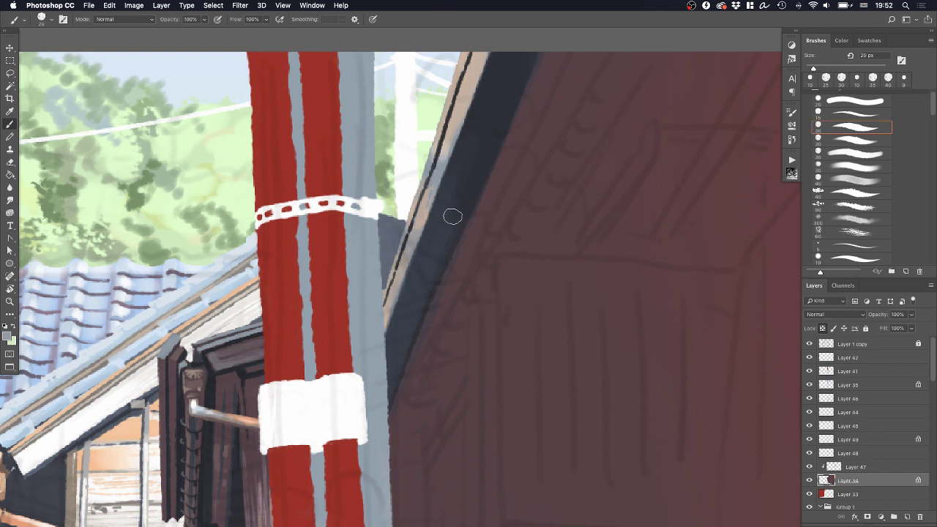
left_click(431, 173, "alt")
left_click(247, 313, "alt")
mouse_move(464, 54)
left_mouse_down()
mouse_move(433, 139)
mouse_move(453, 88)
mouse_move(444, 116)
left_mouse_up()
key("super+z")
key("super+z")
key("super+z")
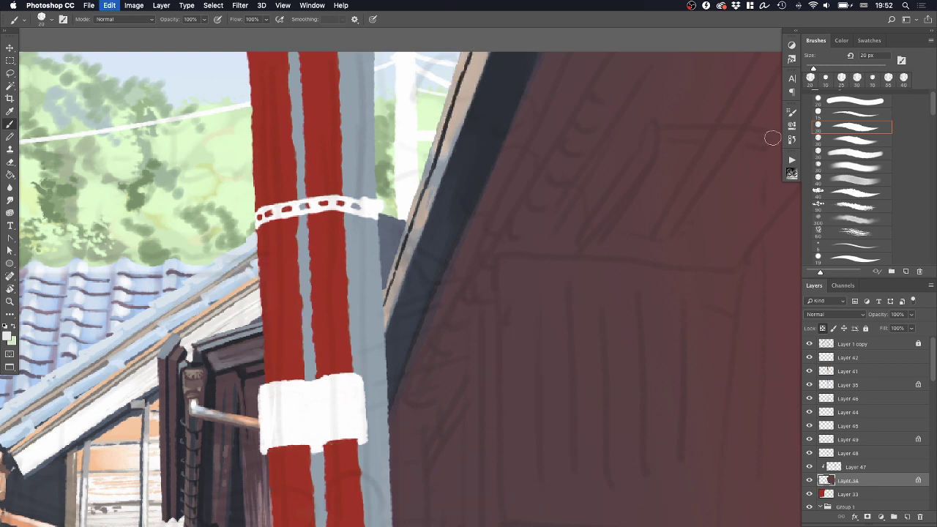
With a soft 10 px brush, sample the beige of the sloping strip and paint it over the upper stretch of the strip's outer edge
left_click(835, 167)
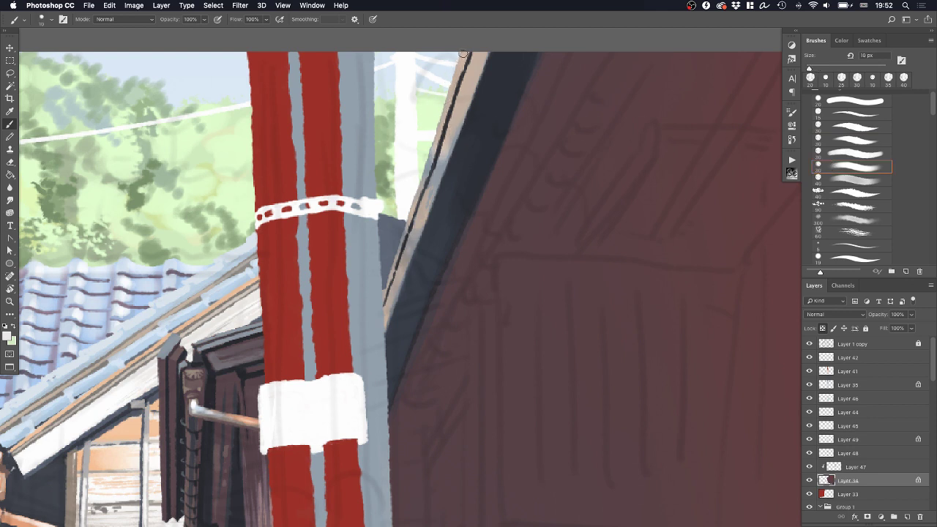
key("bracketleft")
key("bracketleft")
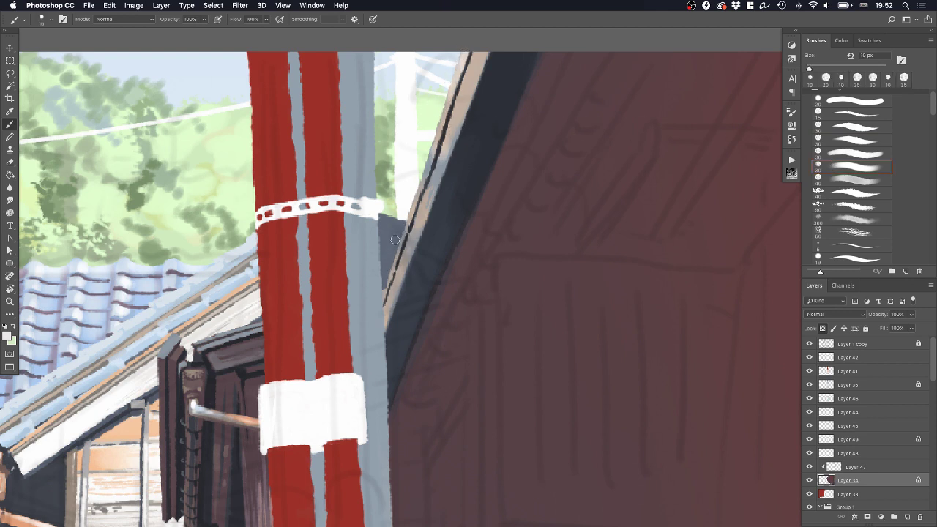
left_click(411, 212, "alt")
left_click_drag(481, 202, 439, 238)
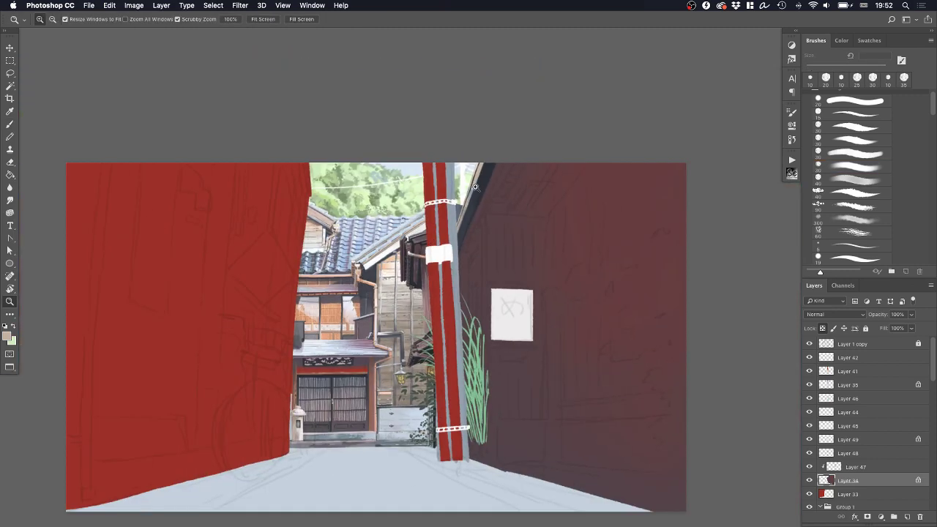
mouse_move(475, 188)
left_mouse_down()
mouse_move(500, 190)
mouse_move(481, 213)
mouse_move(497, 224)
mouse_move(456, 192)
mouse_move(441, 204)
left_mouse_up()
left_click_drag(473, 111, 495, 142)
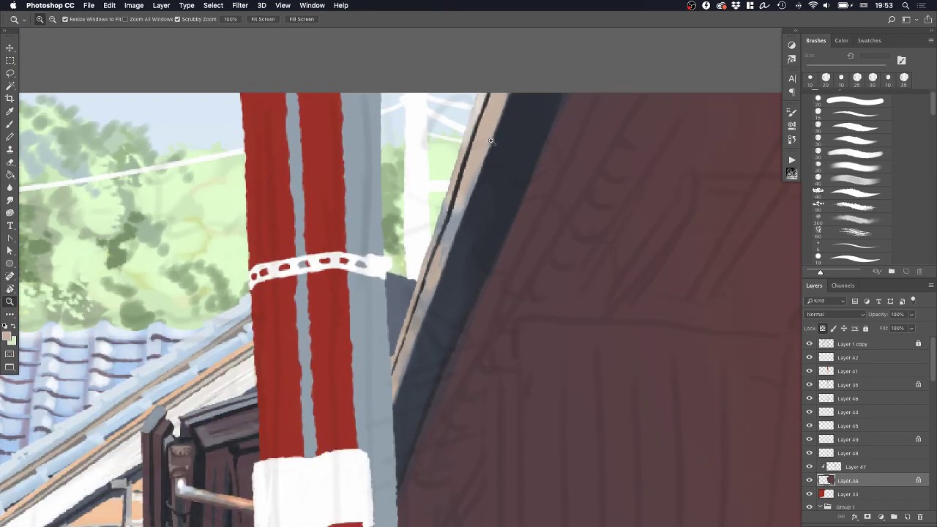
key("b")
left_click_drag(479, 101, 465, 152)
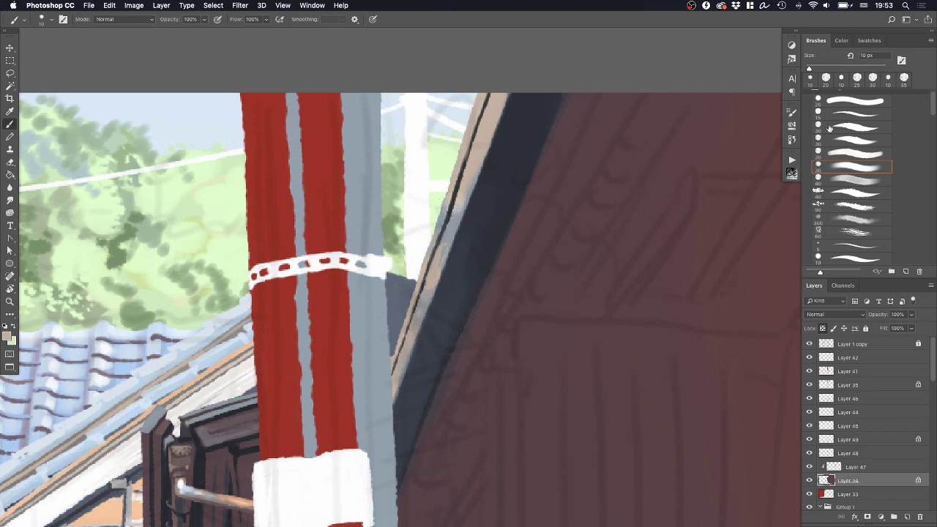
Sample the near-black line colour and, with the fine brush at 10 px, redraw the interrupted upper stretch of the thin line
left_click(849, 114)
left_click(468, 159, "alt")
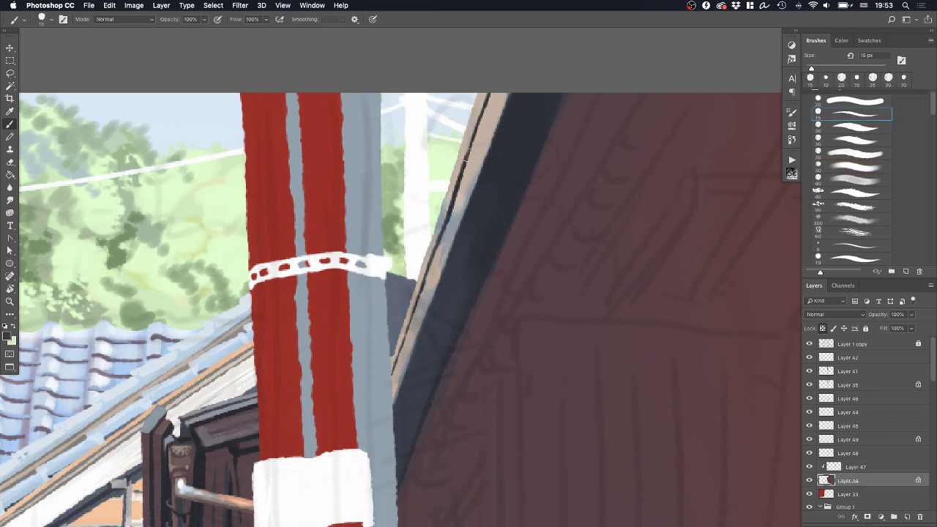
left_click_drag(473, 144, 464, 173)
key("super+z")
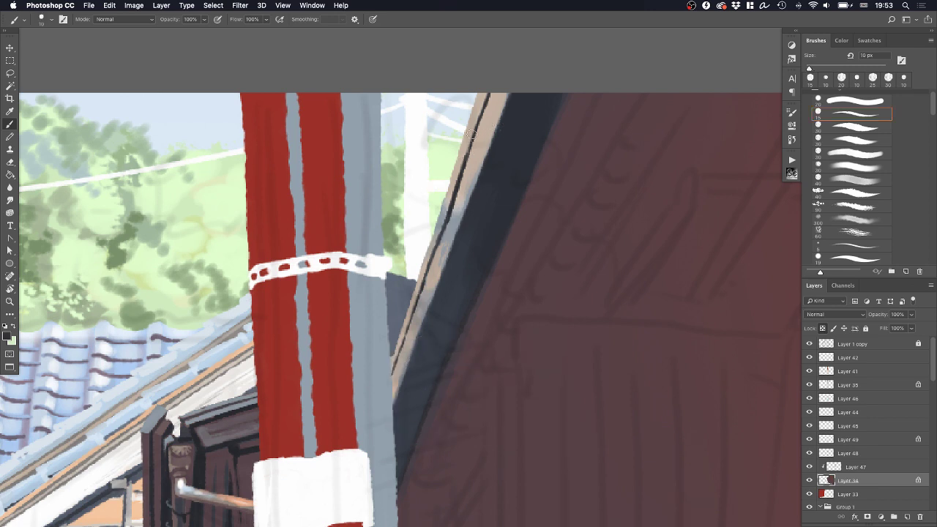
left_click_drag(473, 136, 460, 173)
key("super+z")
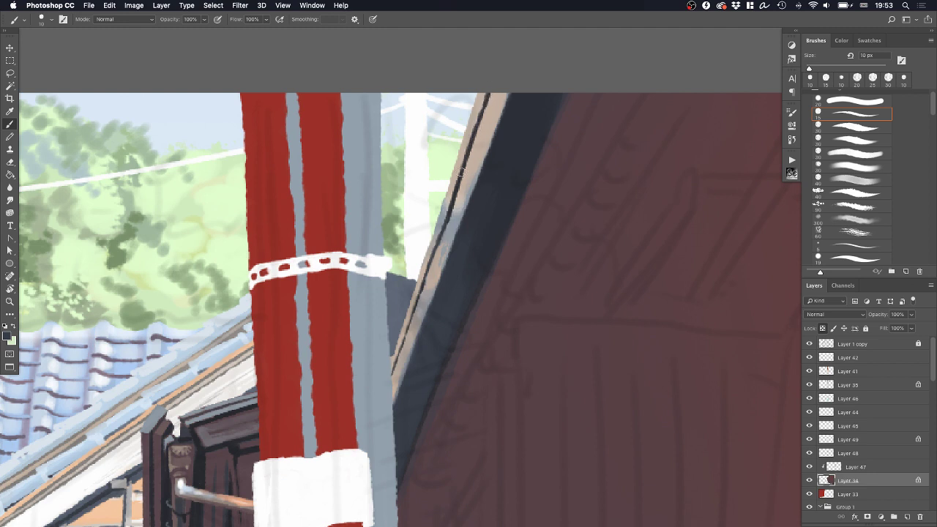
key("super+z")
Draw a short dark seam across the strip near its lower end beside the banner
key("z")
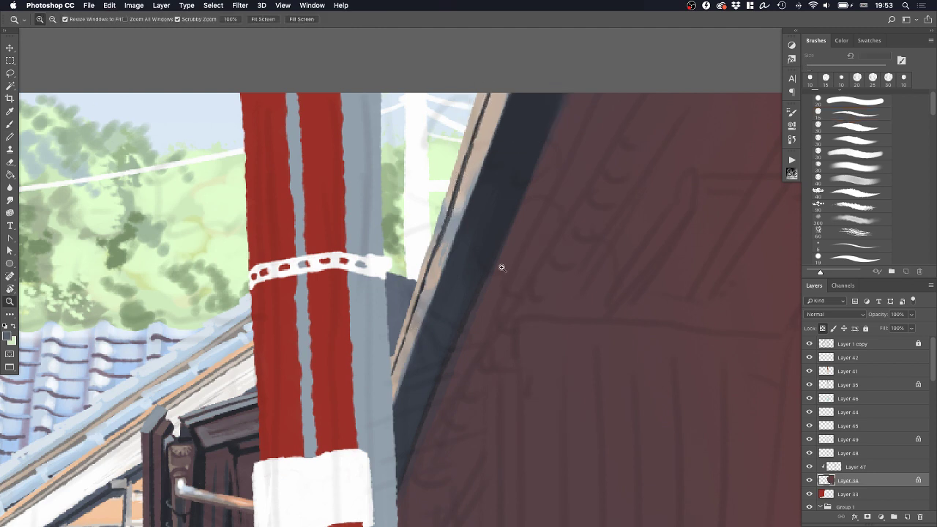
mouse_move(500, 266)
left_mouse_down()
mouse_move(482, 286)
mouse_move(506, 291)
mouse_move(479, 301)
mouse_move(471, 319)
left_mouse_up()
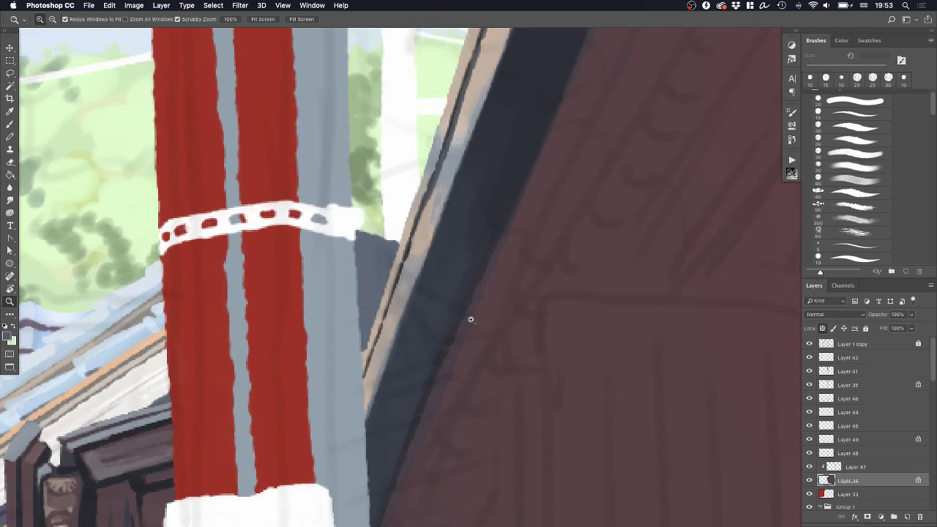
key("b")
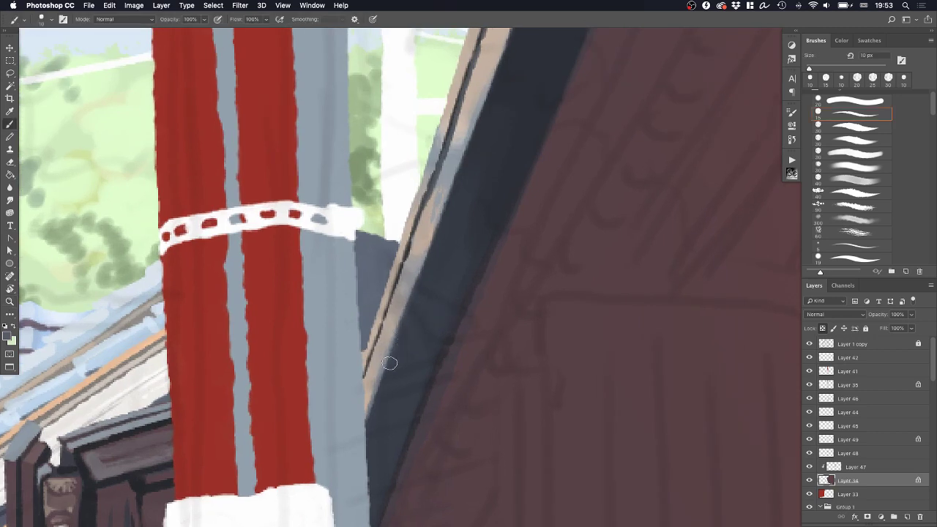
mouse_move(369, 355)
left_mouse_down()
mouse_move(380, 398)
mouse_move(366, 331)
mouse_move(378, 389)
left_mouse_up()
key("super+z")
key("super+z")
left_click_drag(369, 347, 378, 388)
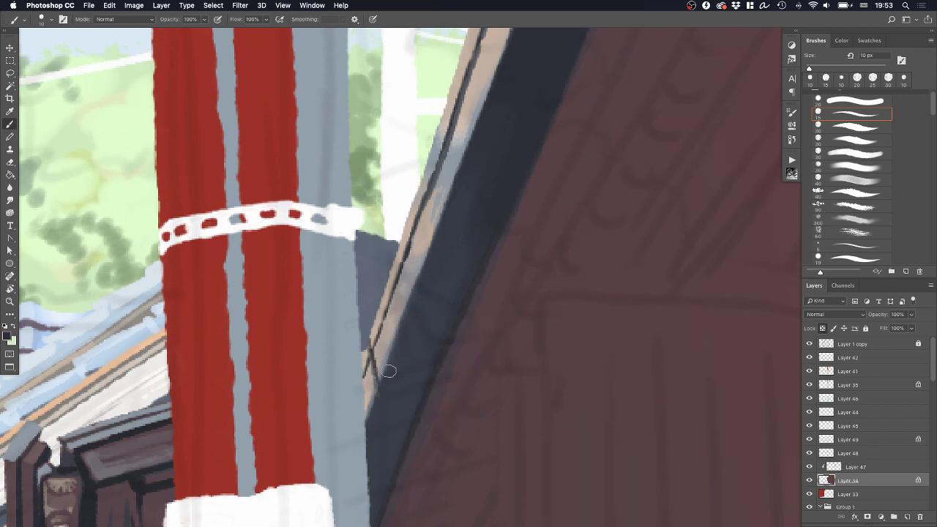
Draw a second short dark seam across the strip a little farther up, retrying the stroke until it follows the first seam's slant
left_click_drag(395, 258, 406, 315)
key("super+z")
left_click_drag(394, 262, 404, 315)
key("super+z")
left_click_drag(394, 265, 403, 323)
left_click_drag(393, 267, 402, 325)
key("super+z")
left_click_drag(394, 280, 402, 335)
key("super+z")
key("super+z")
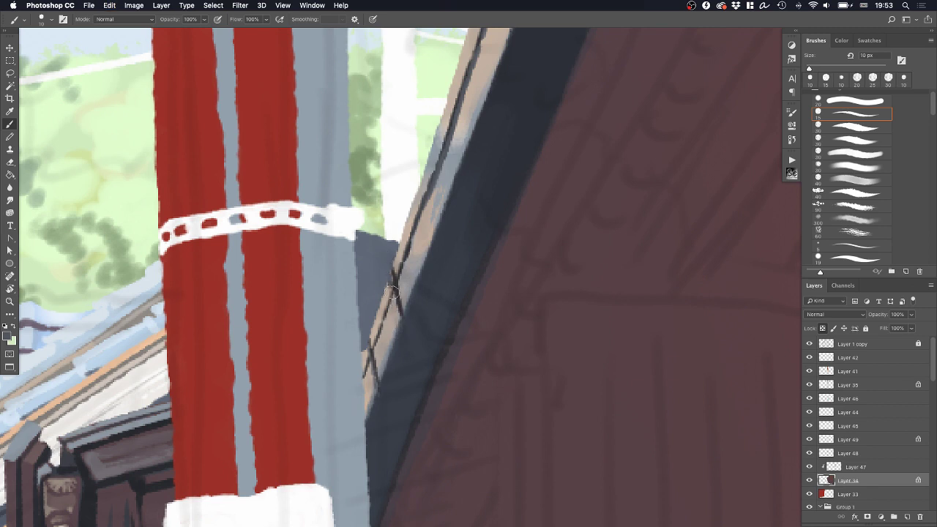
left_click_drag(393, 291, 403, 329)
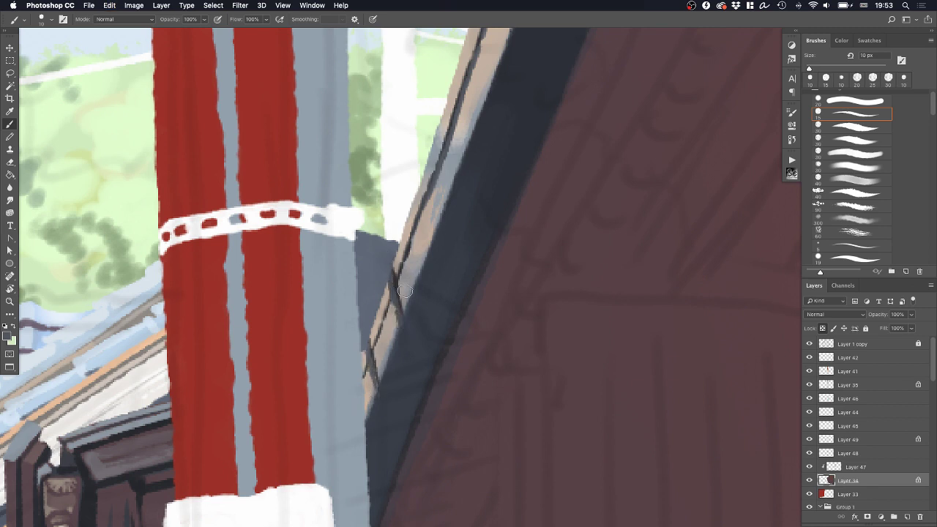
Draw a third short dark seam across the sloping strip, above the first two, retrying the stroke until its slant matches
scroll(435, 277, "up", 3)
left_click_drag(429, 197, 441, 256)
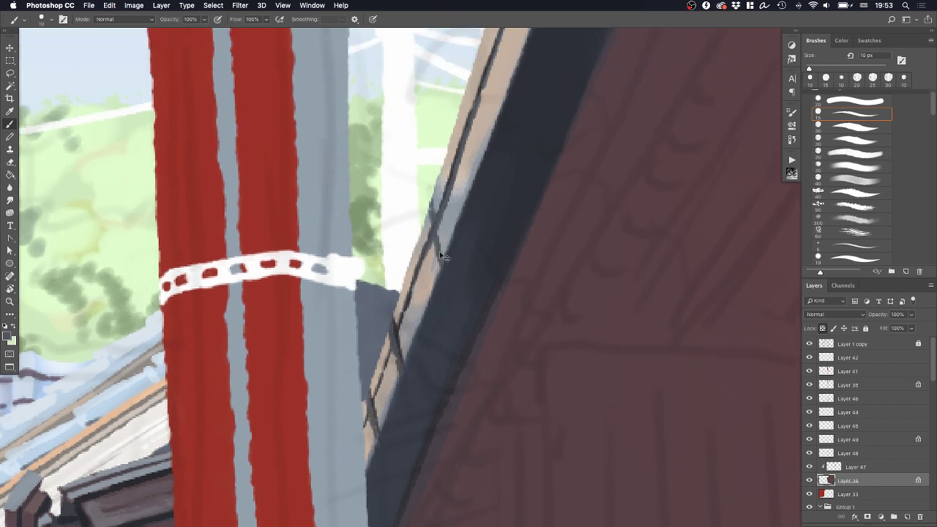
key("super+z")
left_click_drag(429, 201, 443, 273)
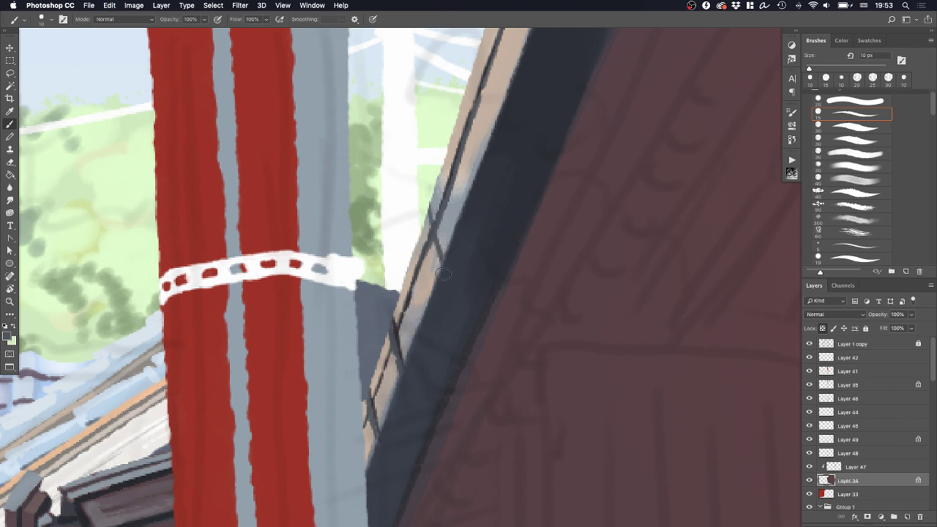
left_click_drag(430, 200, 442, 266)
key("super+z")
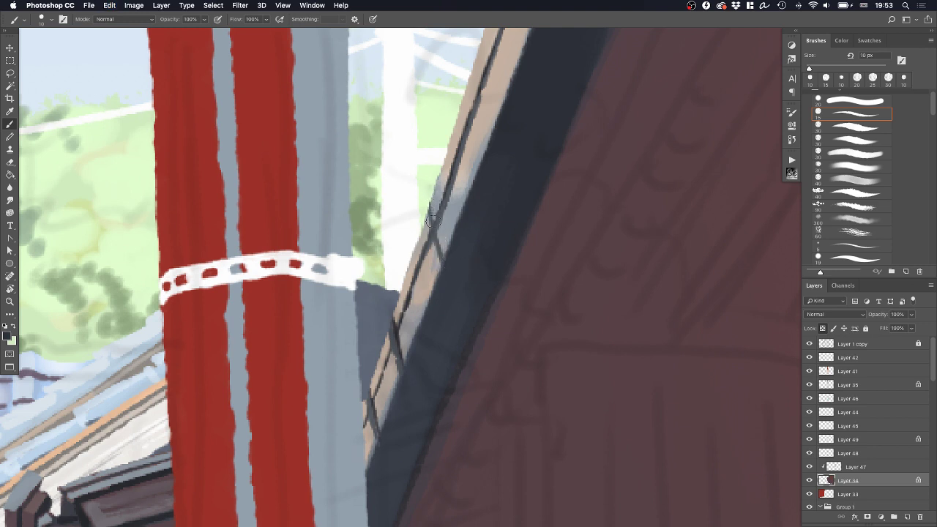
mouse_move(430, 202)
left_mouse_down()
mouse_move(450, 277)
mouse_move(450, 347)
left_mouse_up()
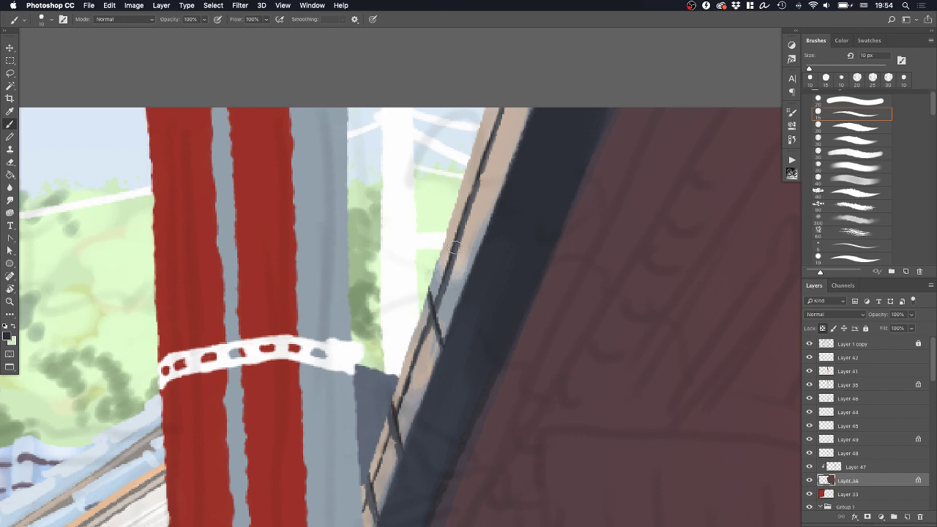
Add a second thin dark line close beside each of the three seams, redoing strokes that miss the slant
key("z")
left_click(495, 222, "alt")
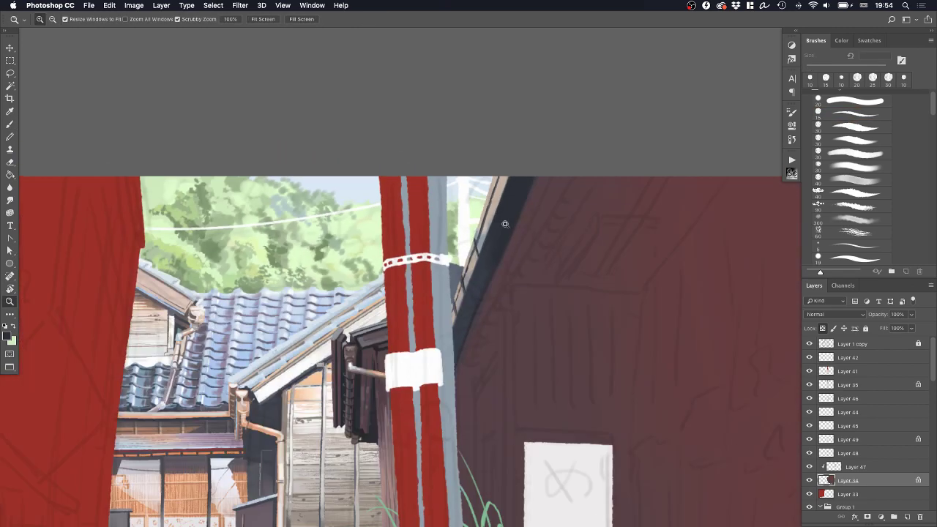
mouse_move(495, 222)
left_mouse_down()
mouse_move(503, 211)
mouse_move(467, 283)
mouse_move(471, 320)
left_mouse_up()
key("b")
key("super+z")
left_click_drag(460, 278, 468, 333)
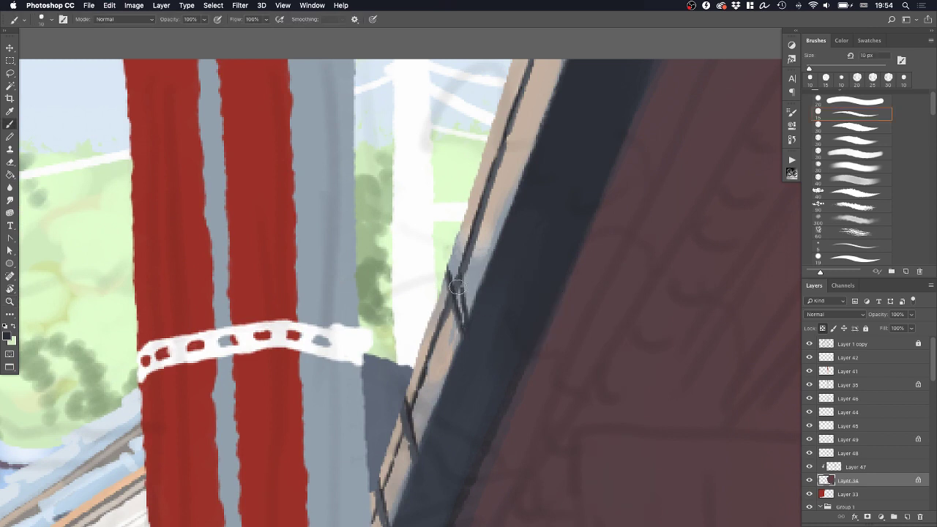
left_click_drag(414, 411, 421, 444)
key("super+z")
left_click_drag(413, 412, 417, 443)
left_click_drag(381, 491, 393, 521)
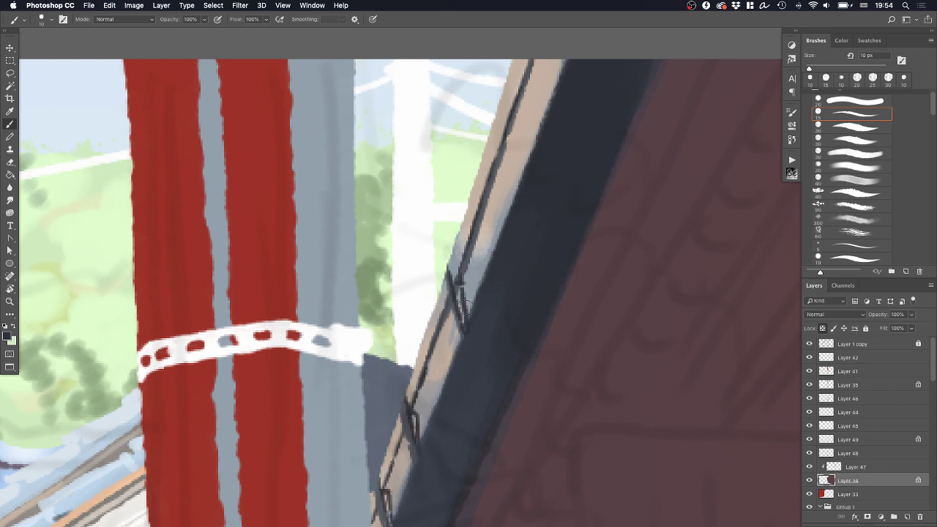
Draw a fourth slanted dark seam across the strip near the upper edge of the canvas, retrying the stroke
left_click_drag(484, 235, 485, 285)
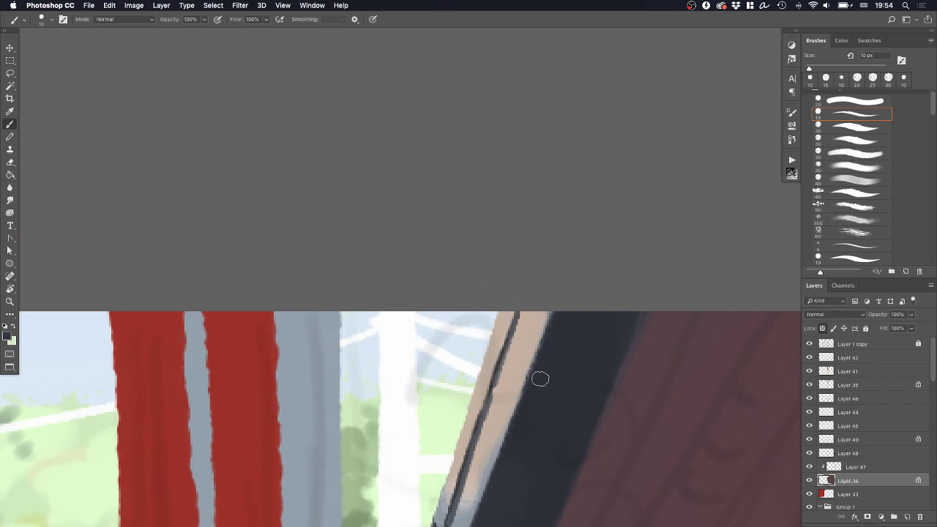
scroll(540, 379, "down", 5)
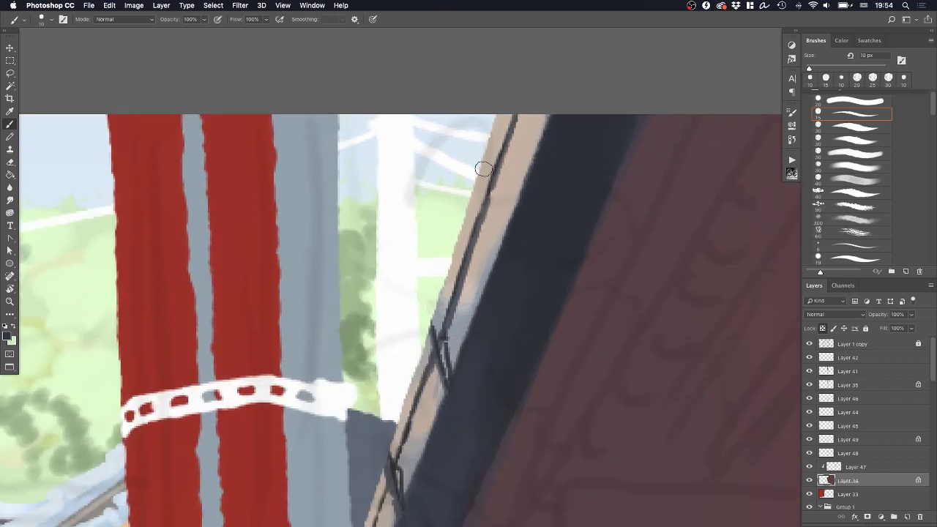
left_click_drag(478, 173, 501, 249)
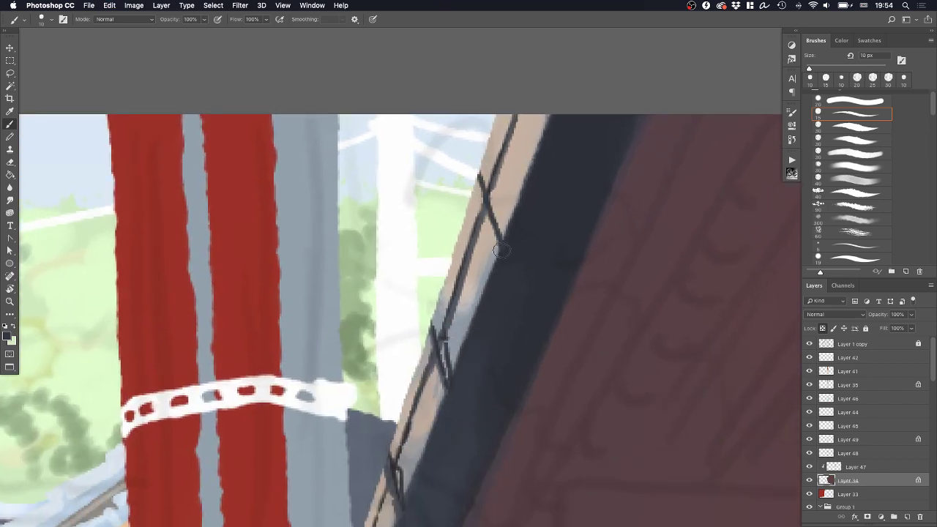
key("ctrl+z")
left_click_drag(480, 170, 498, 253)
left_click_drag(479, 170, 500, 254)
Sample a light grey from the strip and paint a thin highlight along each of the four seams with the 10 px brush
left_click(498, 205, "alt")
left_click_drag(480, 175, 498, 254)
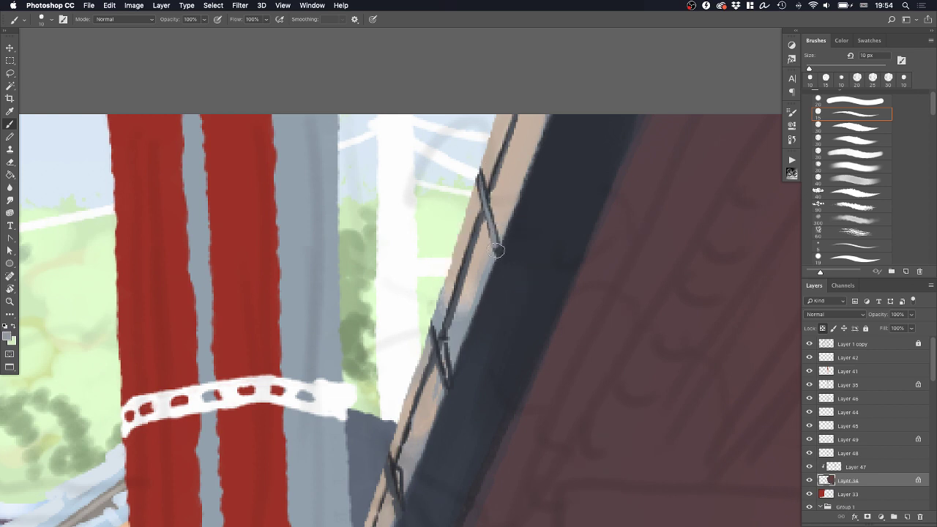
key("ctrl+z")
left_click_drag(479, 177, 493, 257)
mouse_move(432, 336)
left_mouse_down()
mouse_move(446, 391)
mouse_move(433, 417)
mouse_move(440, 314)
left_mouse_up()
left_click_drag(401, 358, 410, 411)
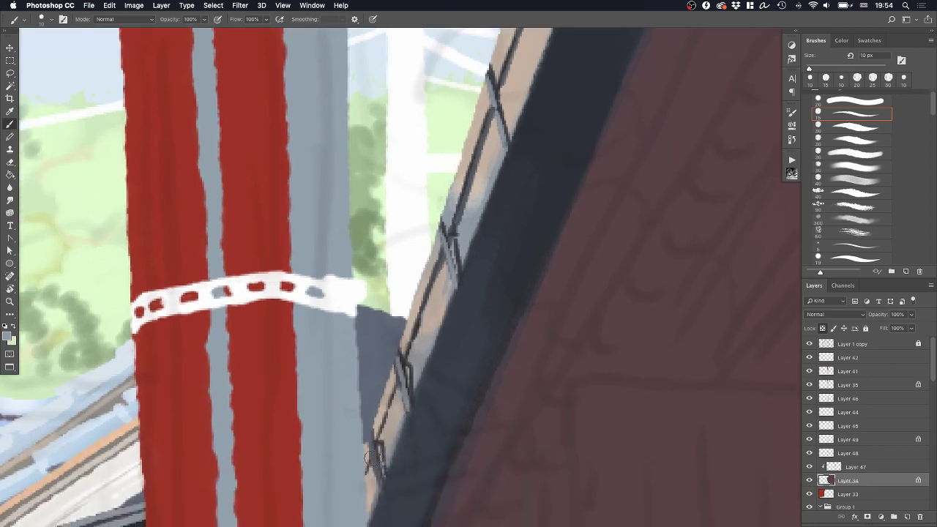
left_click_drag(371, 442, 380, 485)
Switch to a firmer brush preset and add a thin dark line beside the uppermost seam, retrying the stroke
left_click(863, 125)
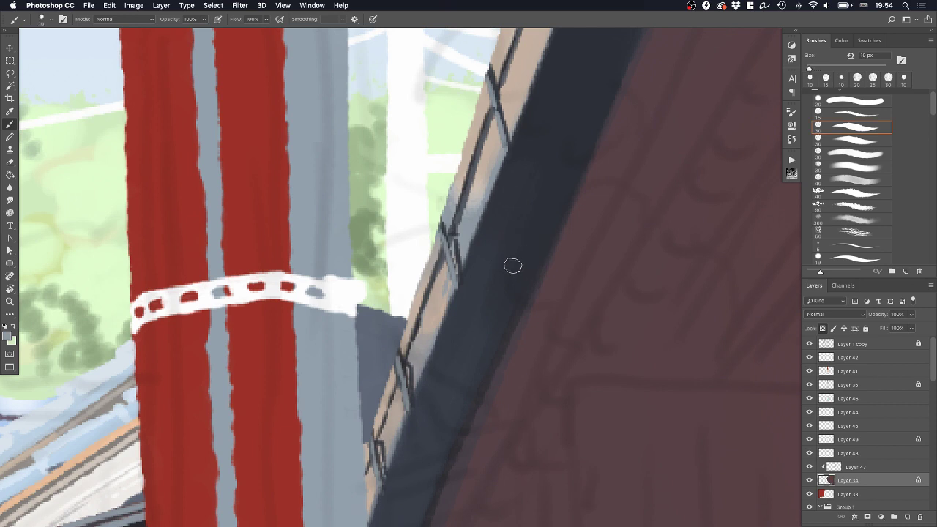
left_click_drag(498, 93, 510, 136)
key("super+z")
left_click_drag(498, 91, 510, 141)
key("super+z")
key("super+z")
mouse_move(501, 93)
left_mouse_down()
mouse_move(510, 141)
mouse_move(498, 229)
left_mouse_up()
With the brush at 9 px, paint small blue-grey texture marks on the beige strip sections between the seams
key("z")
mouse_move(554, 200)
left_mouse_down()
mouse_move(519, 219)
mouse_move(567, 183)
left_mouse_up()
left_click_drag(489, 240, 502, 233)
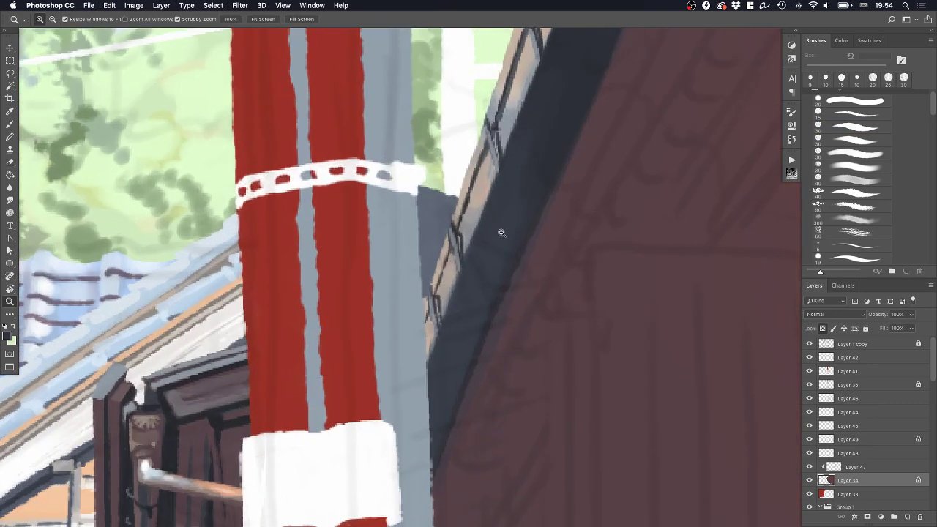
key("b")
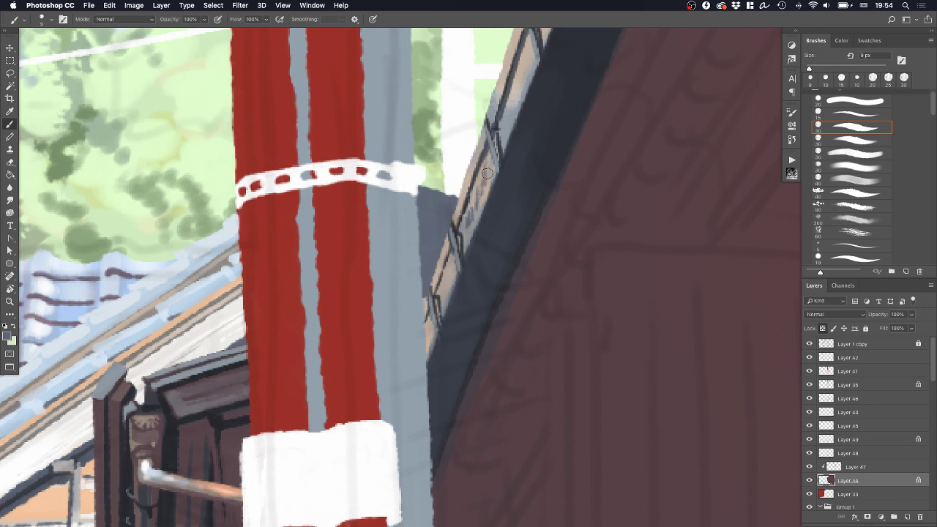
mouse_move(514, 97)
left_mouse_down()
mouse_move(492, 189)
mouse_move(490, 176)
left_mouse_up()
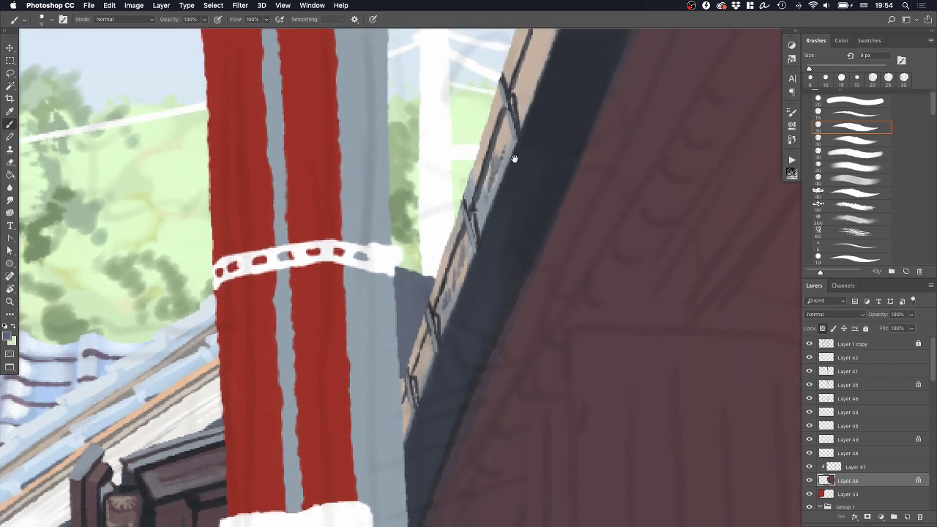
left_click_drag(515, 158, 494, 212)
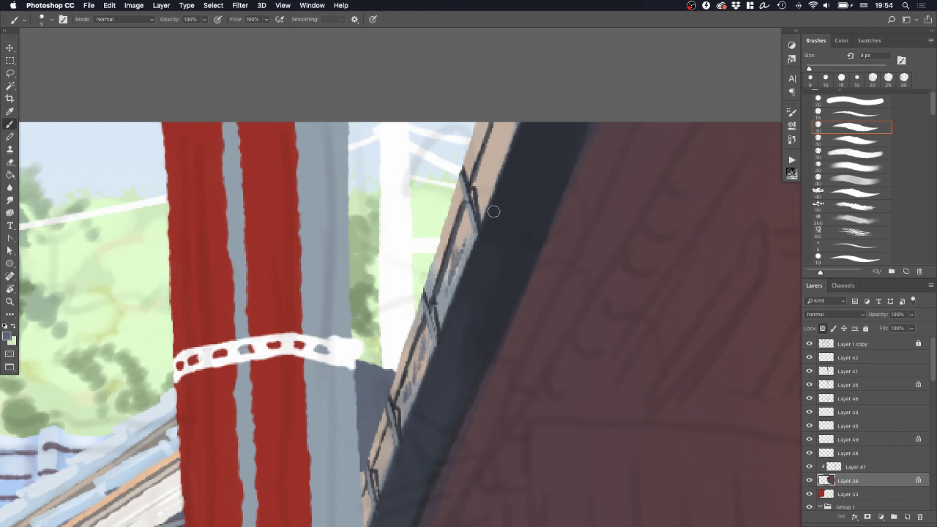
Sample a muted mauve from the strip and paint small marks on its uppermost section
left_click(472, 254, "alt")
left_click_drag(482, 175, 482, 195)
mouse_move(492, 152)
left_mouse_down()
mouse_move(507, 126)
mouse_move(540, 143)
mouse_move(510, 191)
mouse_move(547, 208)
mouse_move(558, 198)
left_mouse_up()
Draw thin near-black lines across the dark blue band, continuing each of the strip's seams, with the 9 px brush
key("z")
left_click(473, 185)
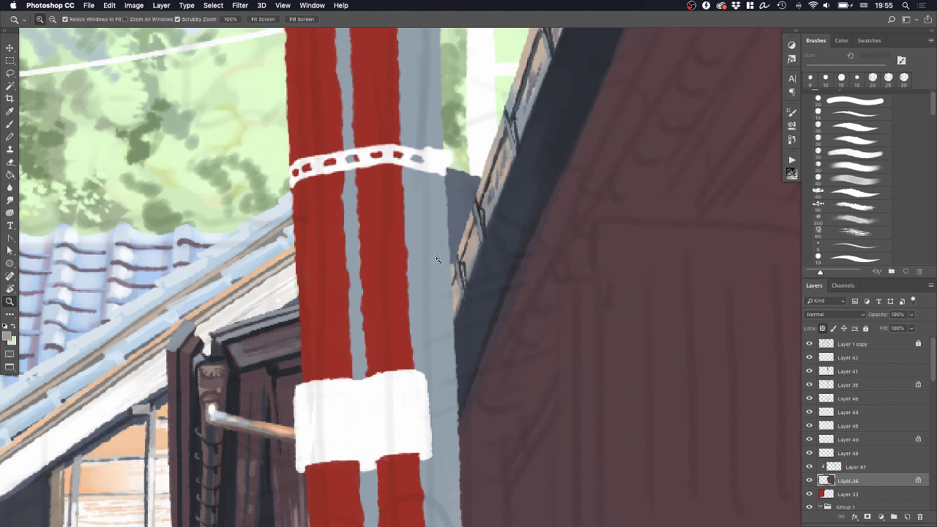
key("b")
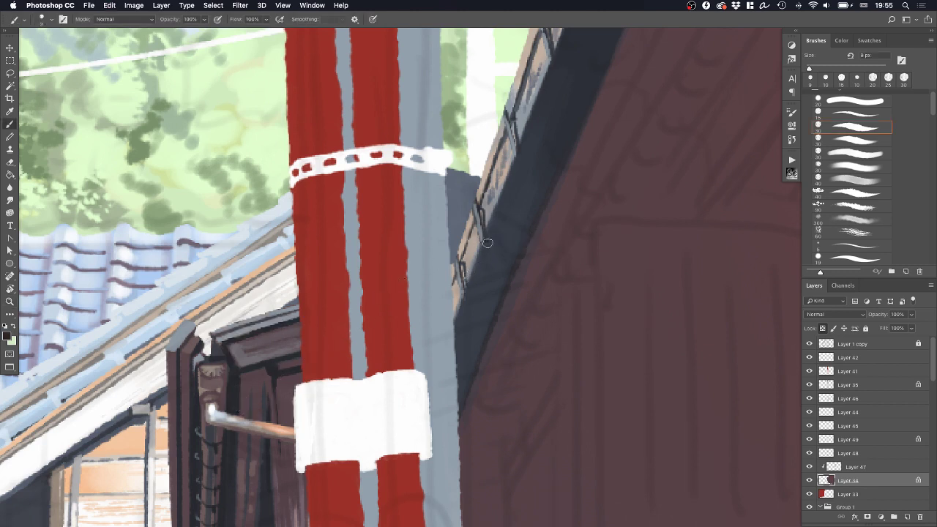
left_click_drag(484, 239, 520, 243)
scroll(492, 291, "down", 2)
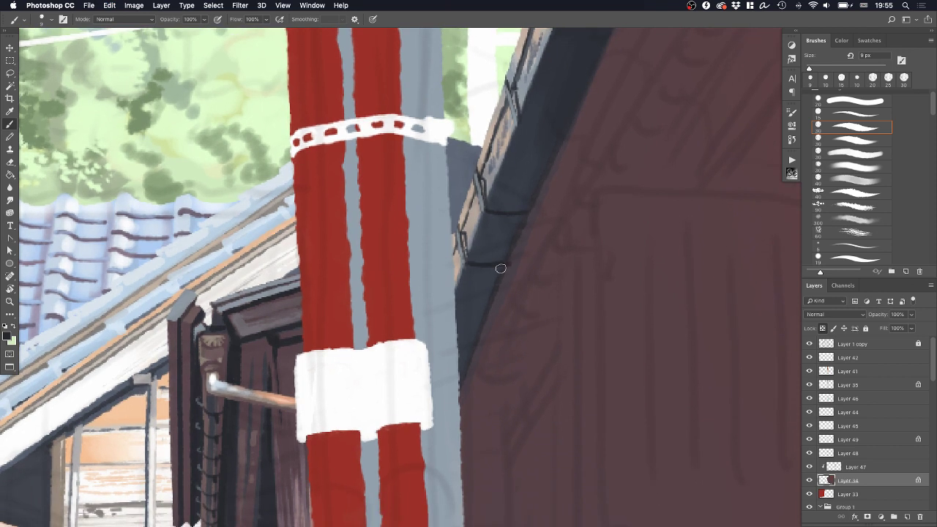
left_click_drag(470, 261, 502, 265)
scroll(576, 121, "up", 6)
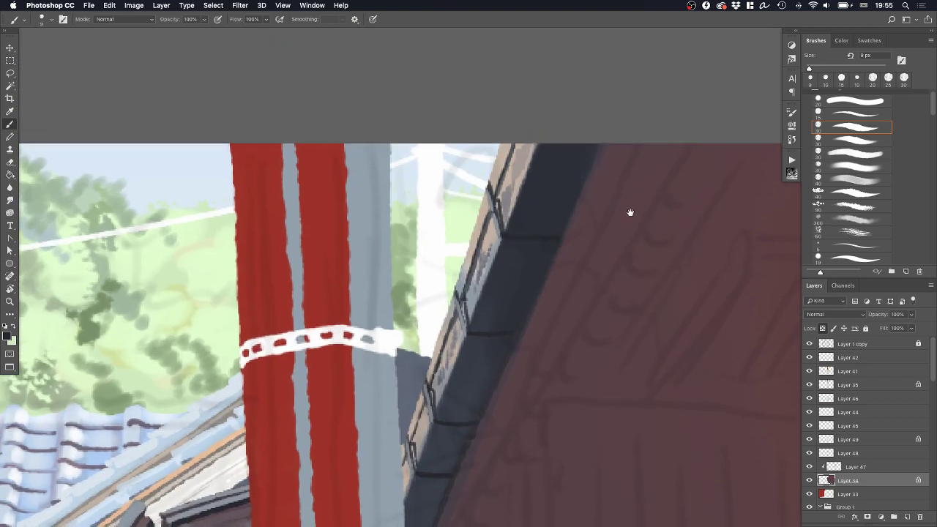
Sample the dark band's colour and shade the band with a soft translucent brush at 20 px
scroll(630, 212, "down", 3)
left_click(850, 169)
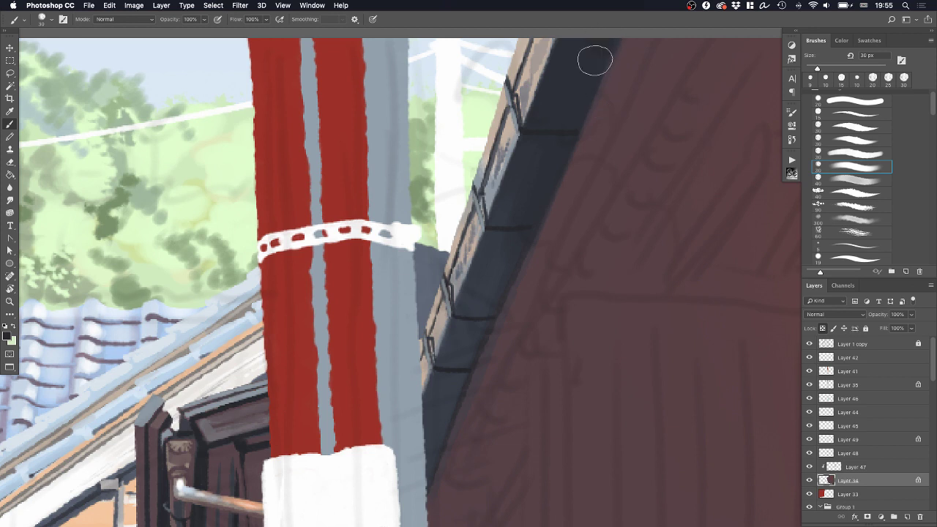
key("bracketleft")
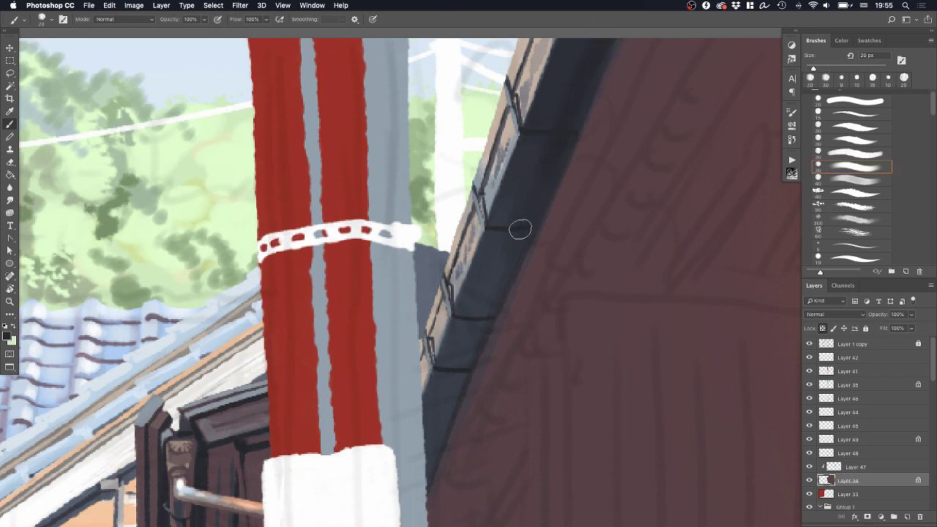
left_click(526, 126, "alt")
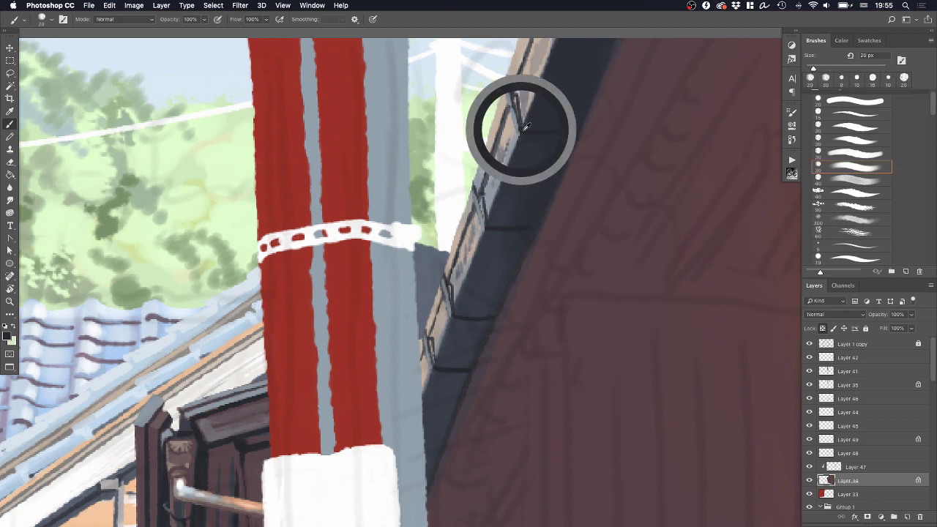
left_click(848, 181)
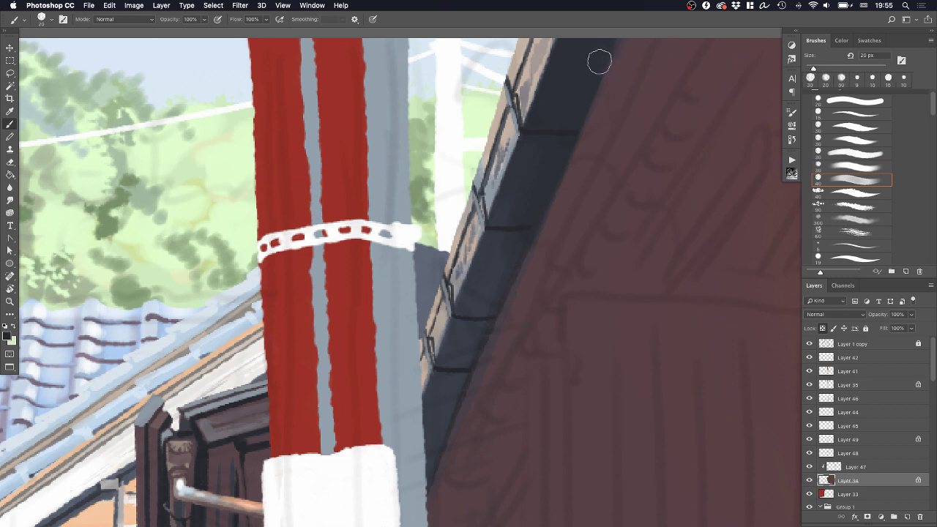
left_click_drag(591, 110, 564, 168)
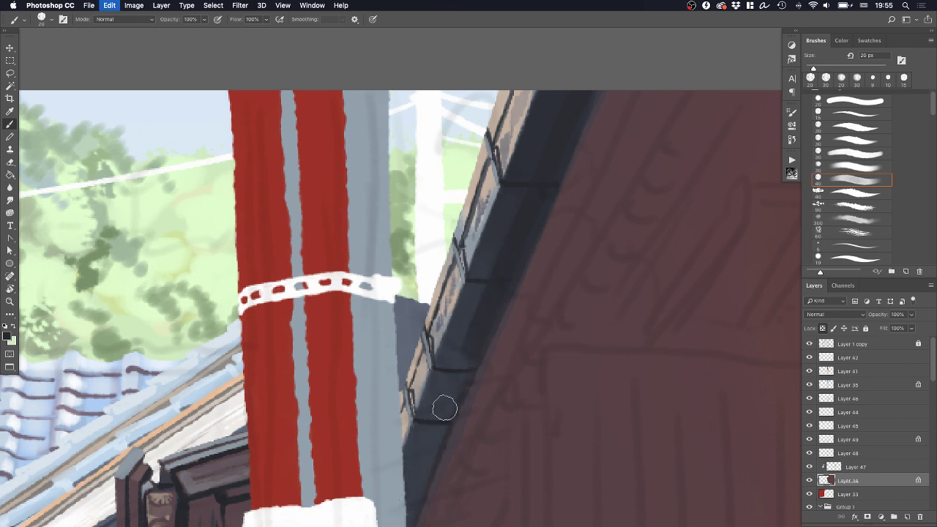
left_click_drag(468, 454, 492, 268)
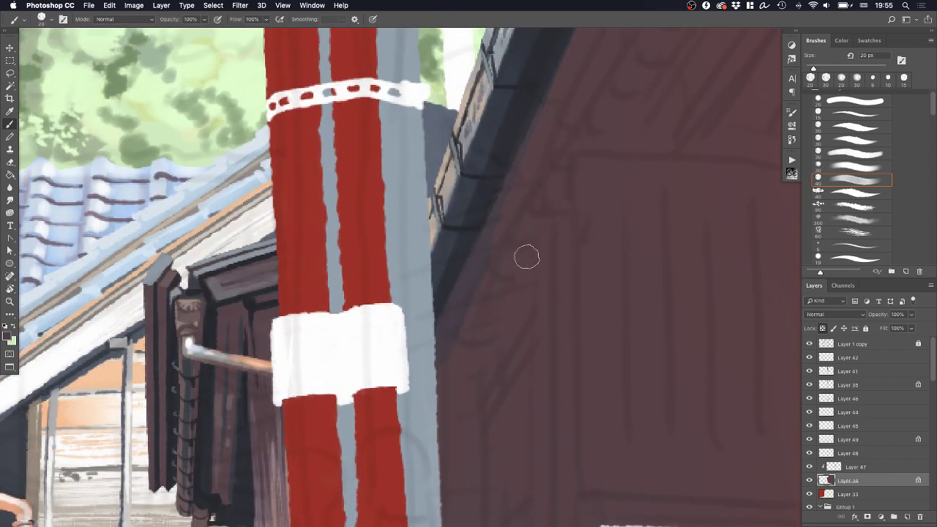
Enlarge the soft brush to 35 px and widen the dark band into the plum wall with near-black, down to the banner
key("z")
left_click_drag(541, 217, 397, 341)
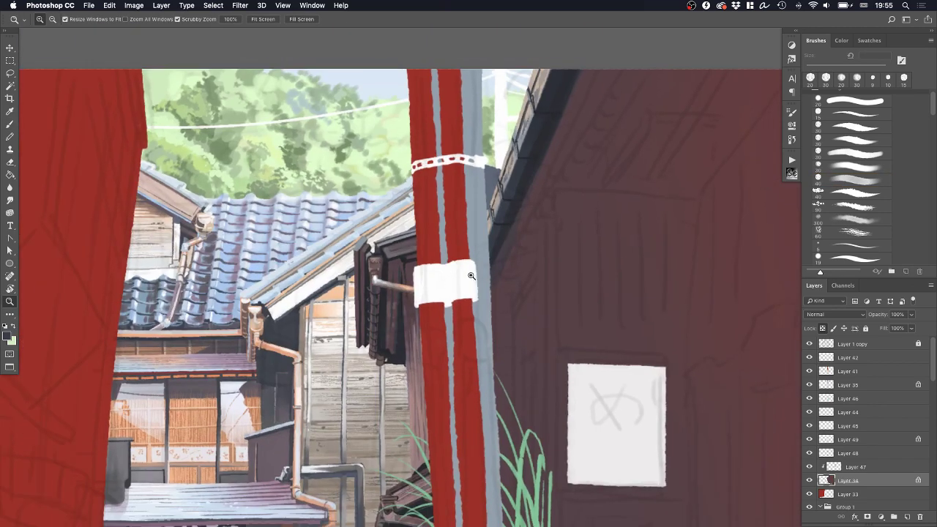
key("b")
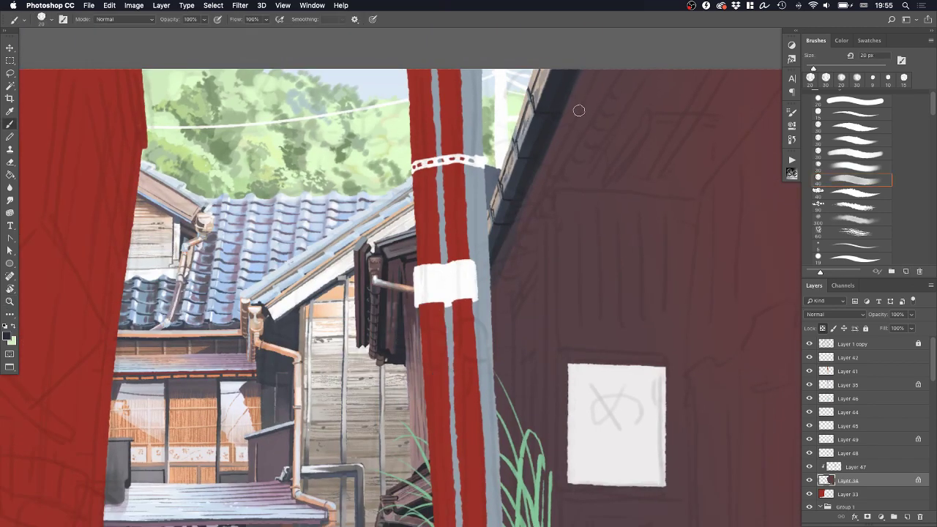
key("bracketright")
left_click_drag(594, 138, 511, 169)
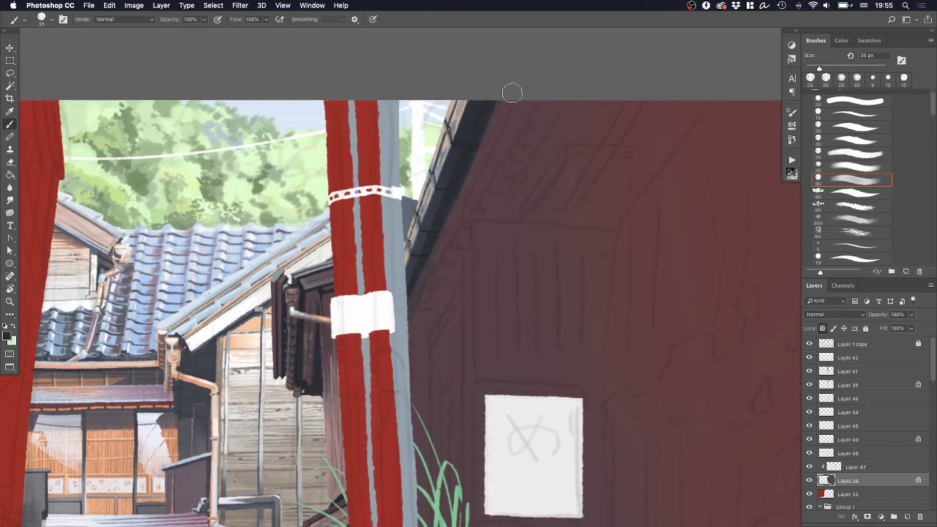
mouse_move(511, 92)
left_mouse_down()
mouse_move(487, 150)
mouse_move(513, 90)
mouse_move(480, 167)
mouse_move(533, 104)
mouse_move(513, 144)
mouse_move(541, 87)
mouse_move(455, 240)
left_mouse_up()
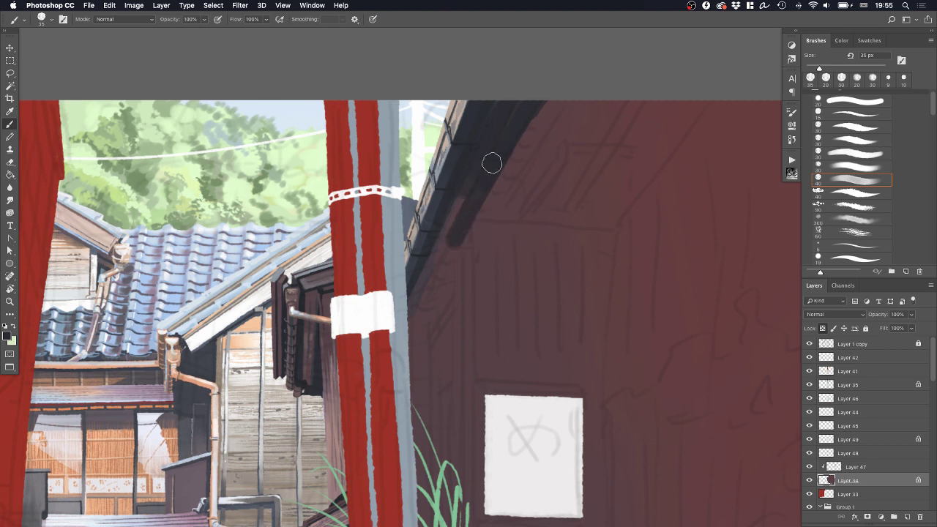
key("super+z")
left_click_drag(498, 153, 423, 303)
left_click_drag(445, 241, 413, 308)
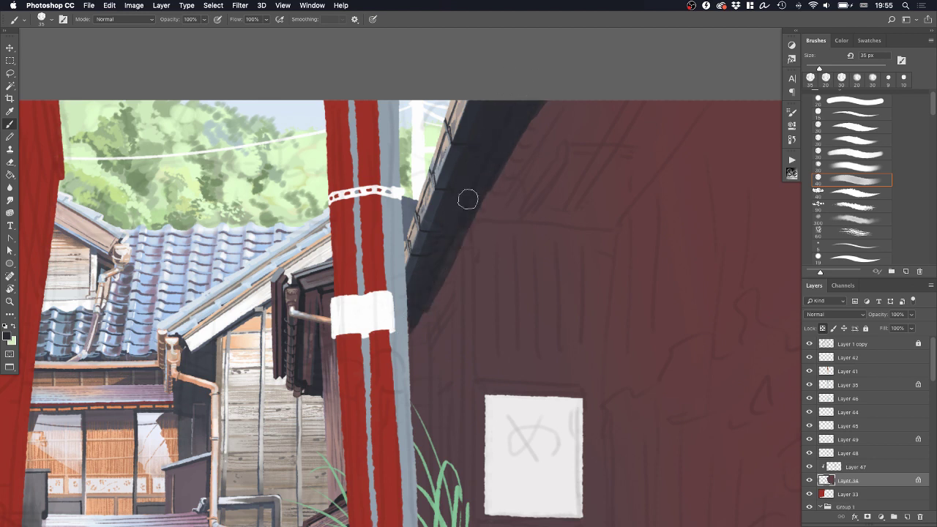
mouse_move(411, 325)
left_mouse_down()
mouse_move(538, 84)
mouse_move(419, 315)
left_mouse_up()
left_click_drag(499, 282, 504, 237)
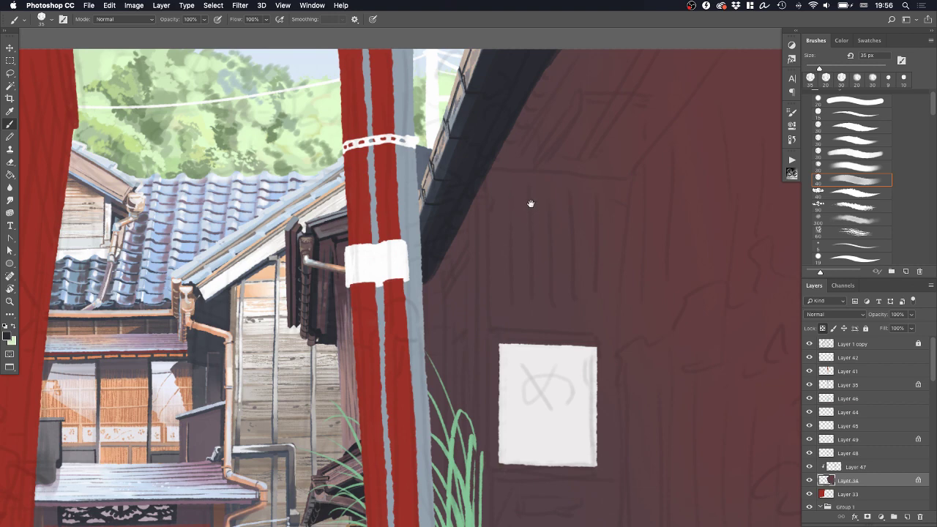
Enlarge the soft brush to 50 px and extend the near-black shadow along the band's inner edge down to the banner
left_click_drag(529, 203, 477, 253)
left_click_drag(437, 167, 408, 209)
key("bracketright")
key("bracketright")
key("bracketright")
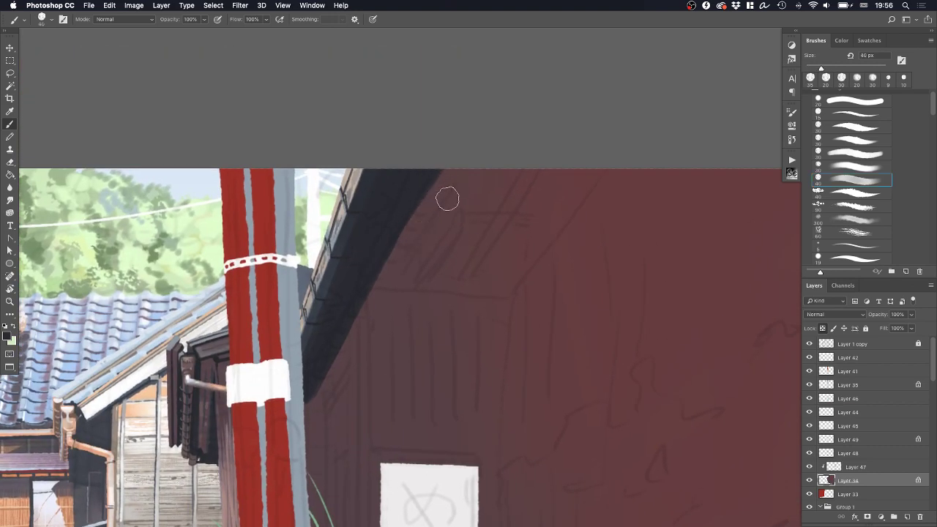
left_click_drag(447, 176, 430, 197)
left_click_drag(392, 253, 383, 284)
left_click_drag(449, 179, 382, 273)
mouse_move(461, 178)
left_mouse_down()
mouse_move(433, 200)
mouse_move(309, 412)
left_mouse_up()
left_click_drag(348, 332, 407, 184)
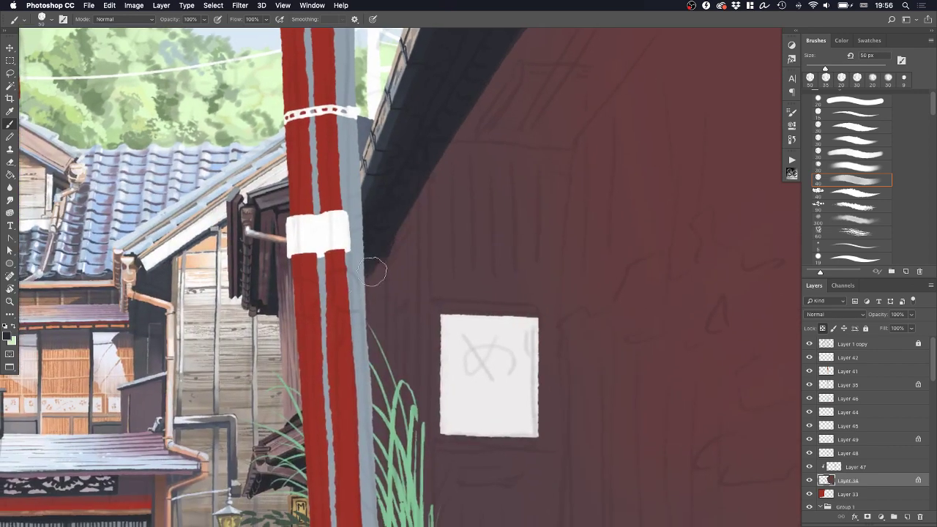
Try to extend the near-black shadow down the wall beside the banner to the grass with the 50 px soft brush
left_click_drag(374, 272, 372, 314)
left_click_drag(383, 256, 396, 216)
key("super+z")
mouse_move(377, 282)
left_mouse_down()
mouse_move(378, 320)
mouse_move(403, 203)
mouse_move(391, 351)
mouse_move(431, 293)
left_mouse_up()
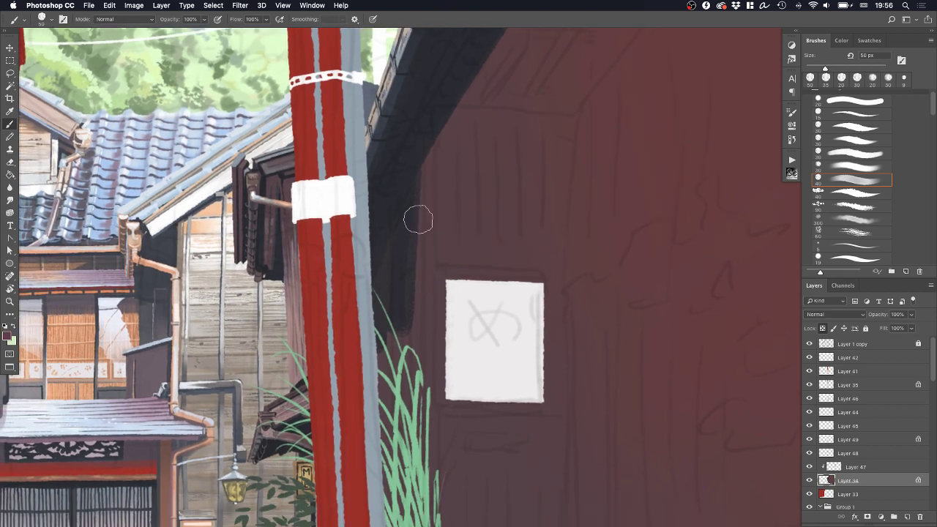
Repaint the wall below the sloping dark band in reddish plum with the 50 px soft brush, restoring the diagonal edge
mouse_move(433, 180)
left_mouse_down()
mouse_move(370, 301)
mouse_move(386, 350)
mouse_move(407, 327)
left_mouse_up()
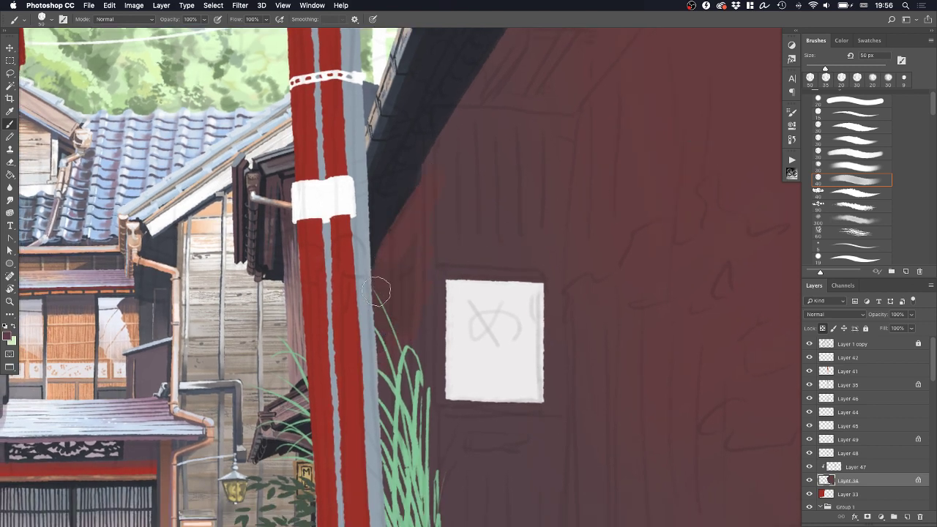
left_click_drag(370, 280, 446, 144)
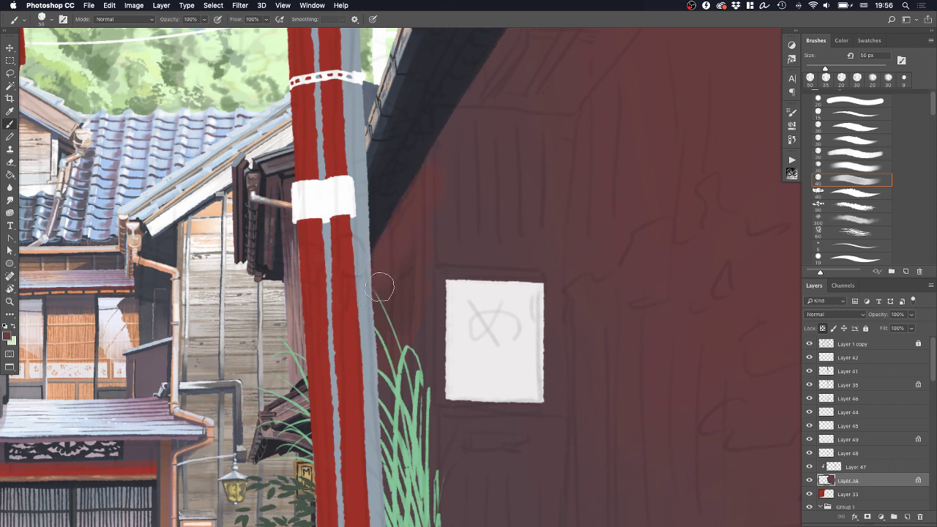
left_click_drag(457, 198, 422, 276)
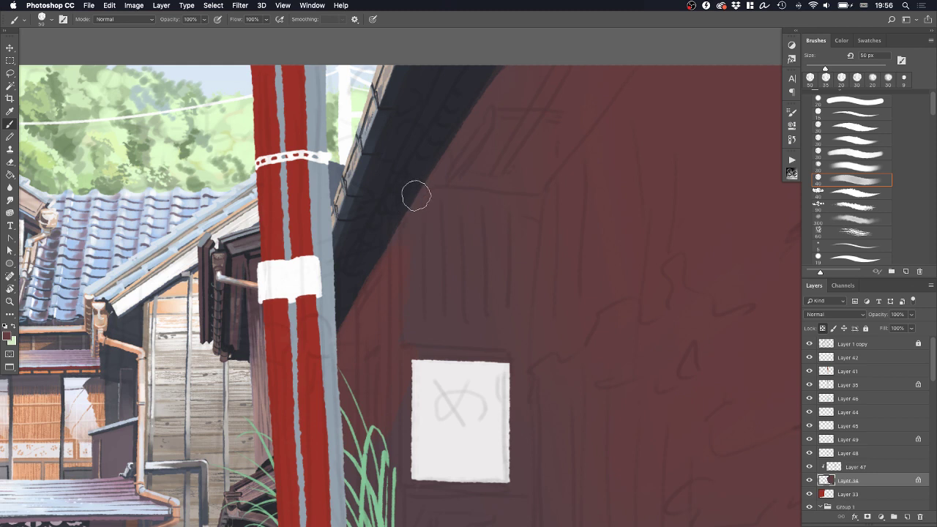
Reduce the soft brush to 25 px and extend a narrow vertical plum strip of wall up into the dark band
key("bracketleft")
key("bracketleft")
left_click_drag(398, 192, 396, 235)
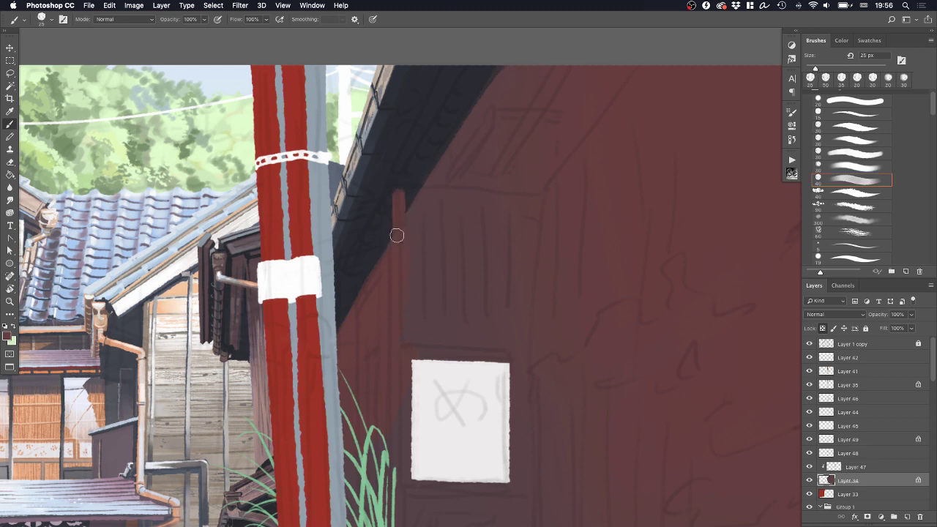
mouse_move(395, 192)
left_mouse_down()
mouse_move(421, 193)
mouse_move(413, 184)
left_mouse_up()
Paint the roof's underside near-black, edging its horizontal base at 25 px and filling up to a new diagonal edge at 45 px
scroll(433, 203, "up", 3)
left_click_drag(388, 255, 419, 257)
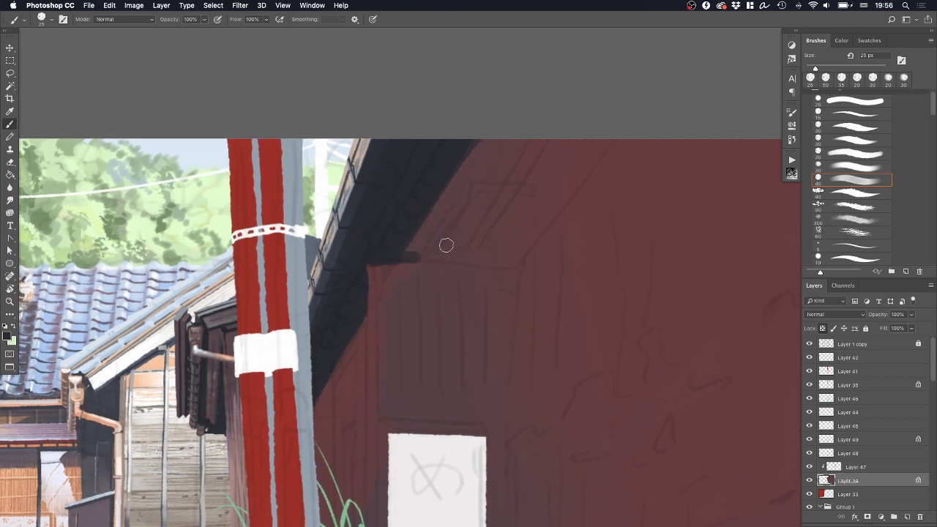
key("bracketright")
key("bracketright")
left_click_drag(391, 247, 486, 254)
mouse_move(590, 138)
left_mouse_down()
mouse_move(511, 244)
mouse_move(475, 224)
mouse_move(475, 163)
mouse_move(437, 234)
left_mouse_up()
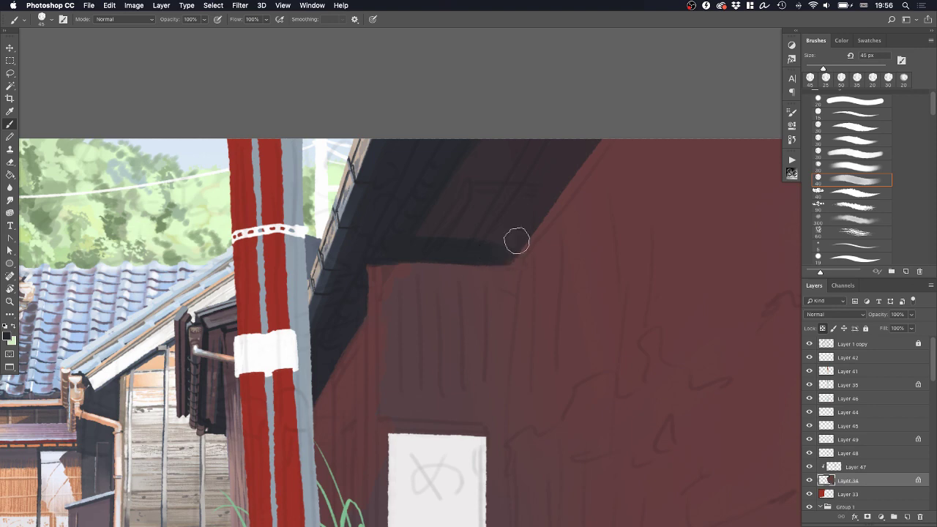
left_click_drag(517, 240, 483, 246)
mouse_move(481, 146)
left_mouse_down()
mouse_move(501, 244)
mouse_move(556, 181)
mouse_move(543, 124)
mouse_move(470, 213)
mouse_move(432, 226)
left_mouse_up()
key("z")
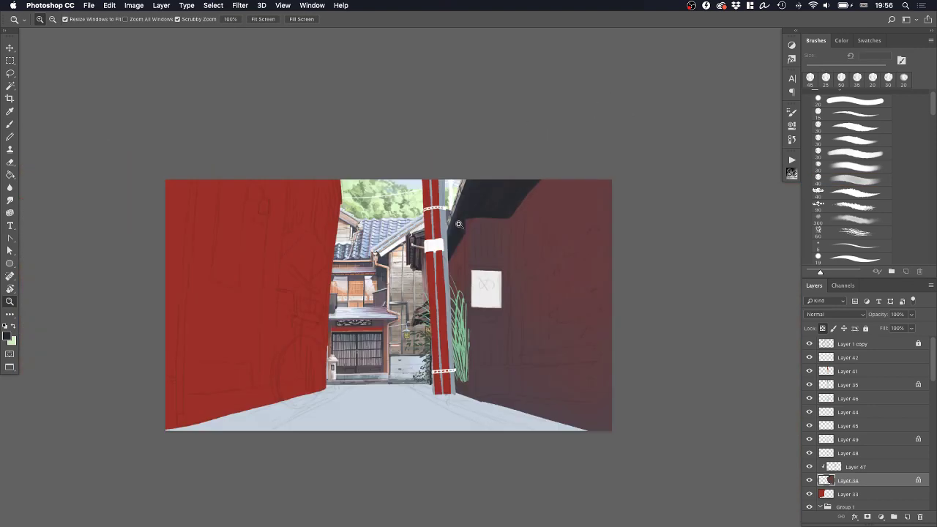
left_click_drag(499, 208, 517, 217)
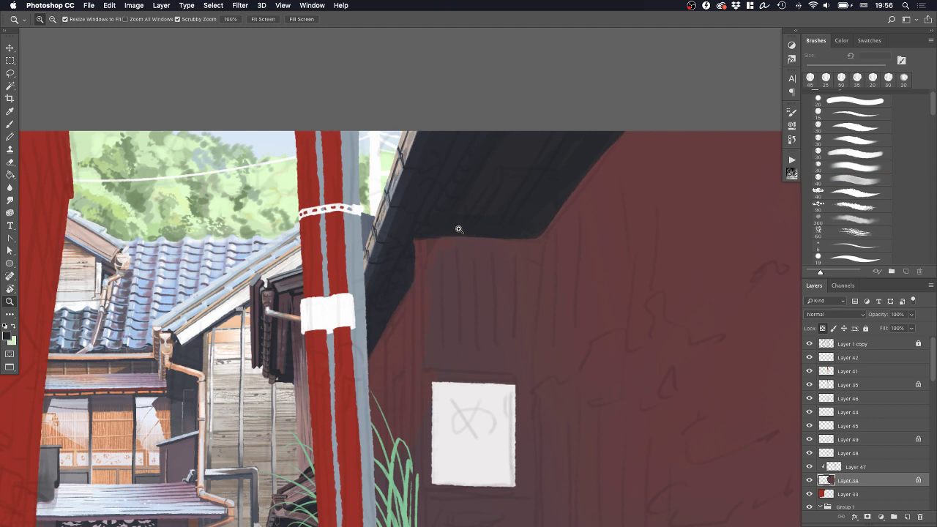
key("b")
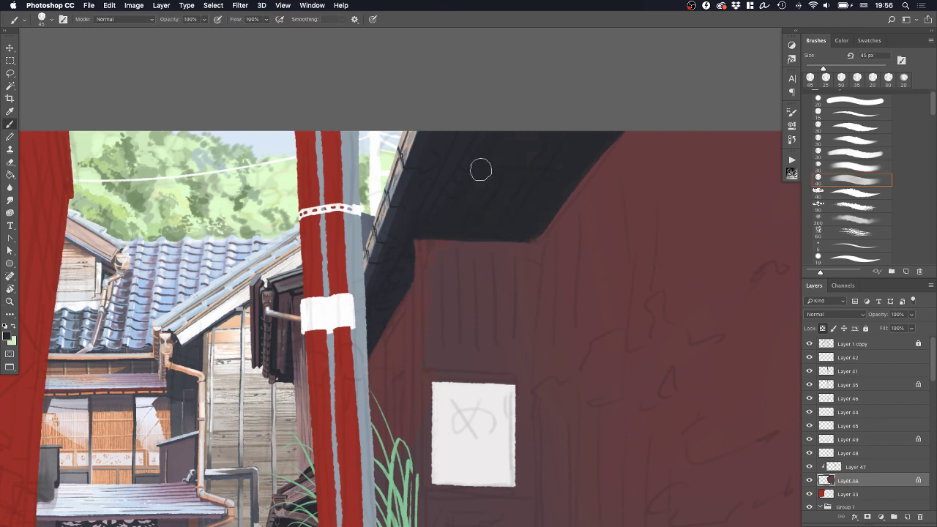
Switch to a harder brush preset at 10 px, sample grey from the neighbouring roof edge and draw a thin diagonal line along the dark band
key("z")
left_click_drag(501, 192, 435, 213)
mouse_move(455, 207)
left_mouse_down()
mouse_move(490, 208)
mouse_move(495, 195)
left_mouse_up()
left_click_drag(506, 108, 523, 132)
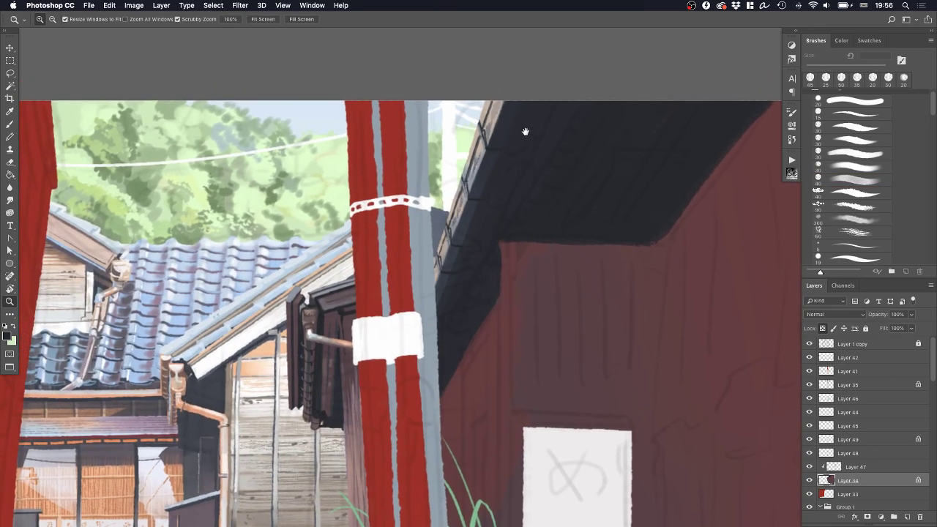
mouse_move(497, 284)
left_mouse_down()
mouse_move(509, 105)
mouse_move(490, 205)
left_mouse_up()
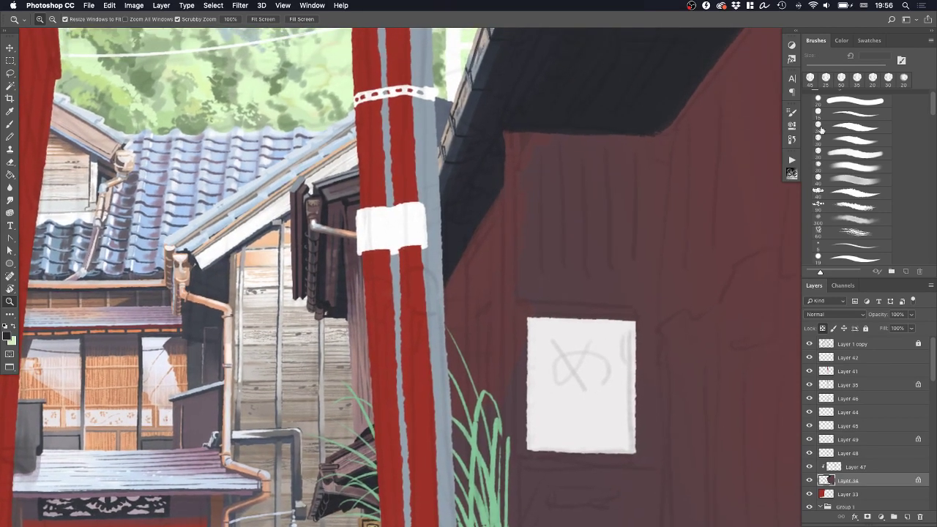
key("b")
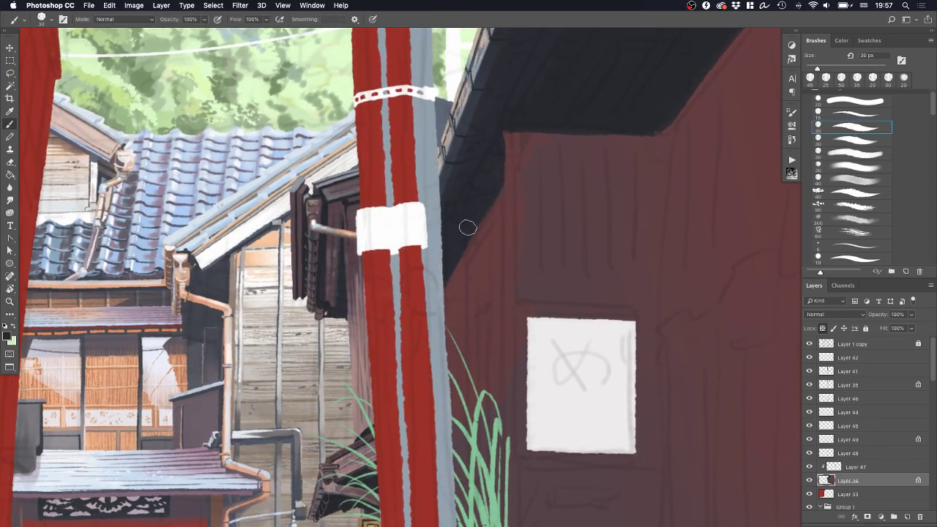
left_click(297, 181, "alt")
key("bracketleft")
key("bracketleft")
key("bracketleft")
key("bracketleft")
key("bracketleft")
key("bracketleft")
key("bracketleft")
key("bracketleft")
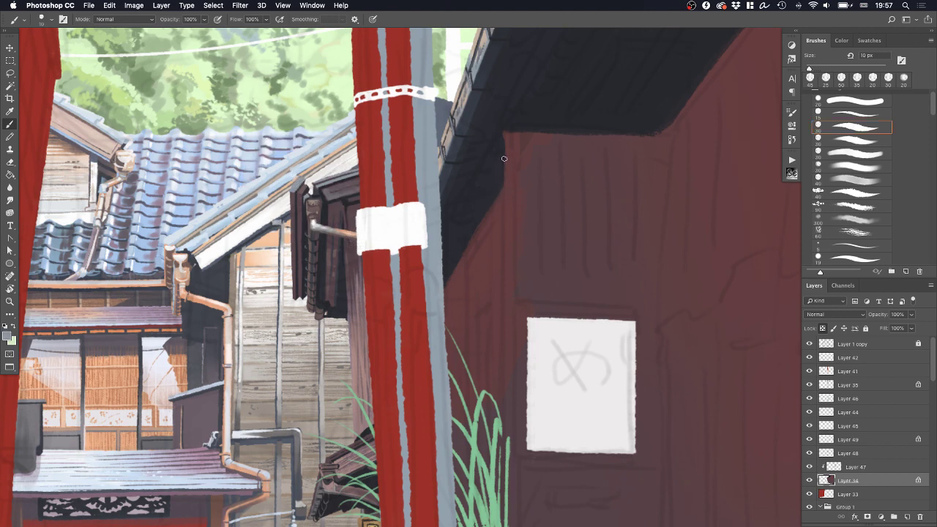
left_click_drag(504, 145, 445, 248)
key("super+z")
left_click_drag(505, 142, 441, 254)
key("super+z")
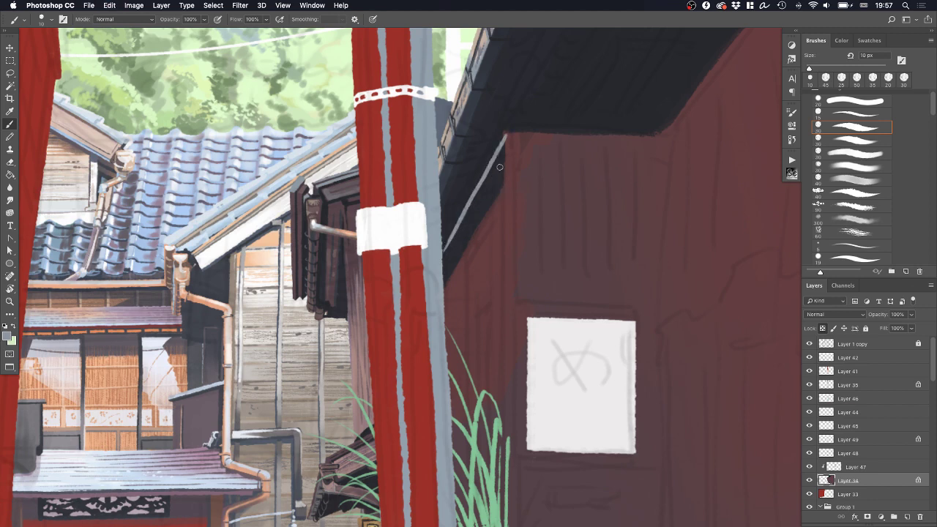
Sample the reddish plum of the wall beside the thin grey line's upper end for the 10 px brush
left_click(507, 142, "alt")
key("z")
left_click_drag(496, 179, 501, 203)
key("b")
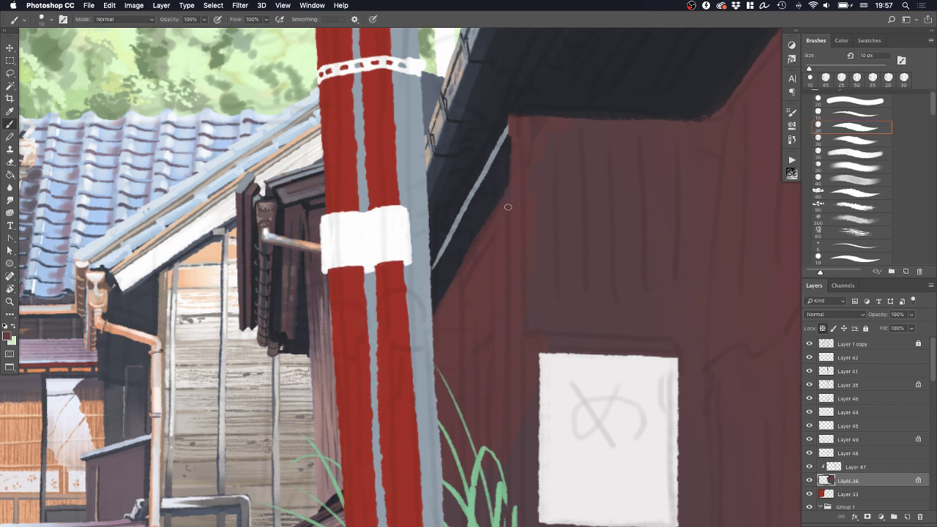
Paint wall brown over the dark gap beside the pale diagonal roof line with the brush enlarged to 30 px
key("bracketright")
key("bracketright")
key("bracketright")
key("bracketright")
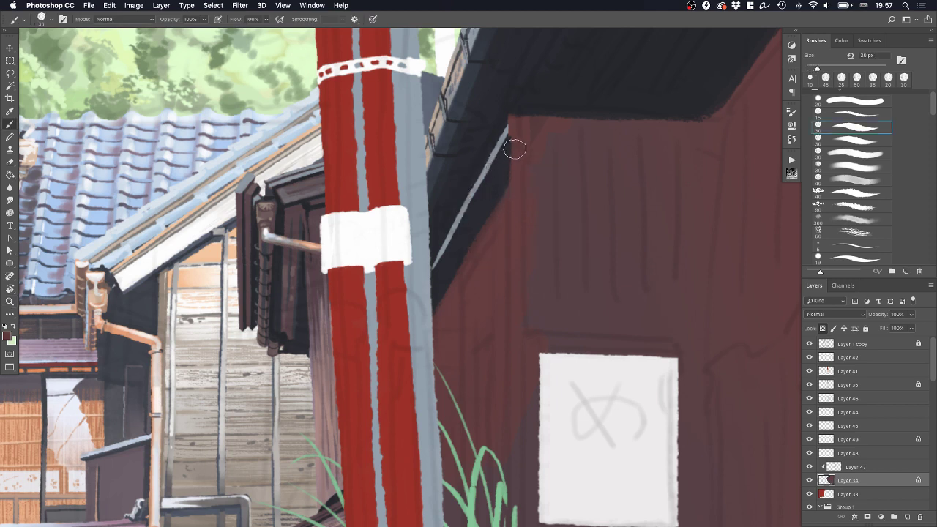
left_click_drag(515, 150, 438, 298)
key("super+z")
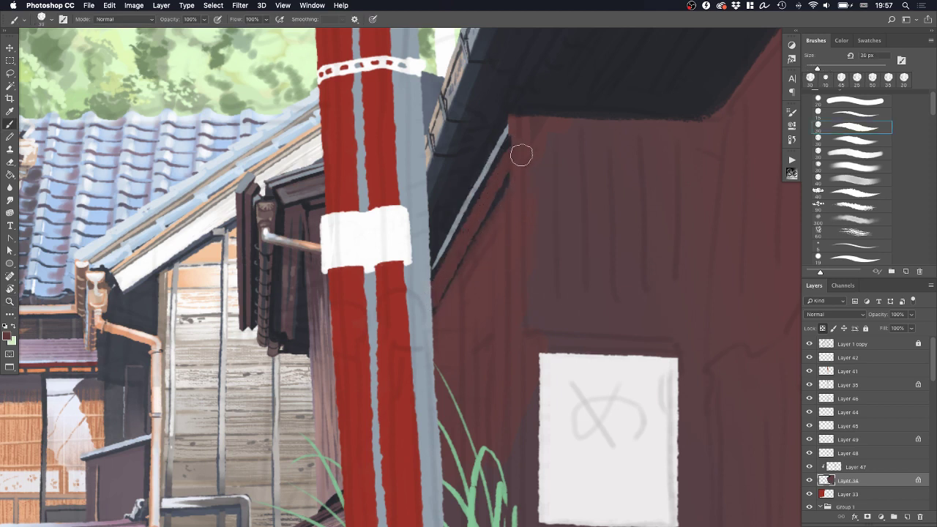
mouse_move(521, 153)
left_mouse_down()
mouse_move(452, 263)
mouse_move(432, 311)
left_mouse_up()
Try darkening the narrow wall strip between the pole and the white sign with dark grey strokes, and undo it
key("z")
left_click_drag(541, 212, 458, 221)
mouse_move(576, 218)
left_mouse_down()
mouse_move(614, 213)
mouse_move(568, 215)
mouse_move(578, 213)
left_mouse_up()
left_click(479, 241)
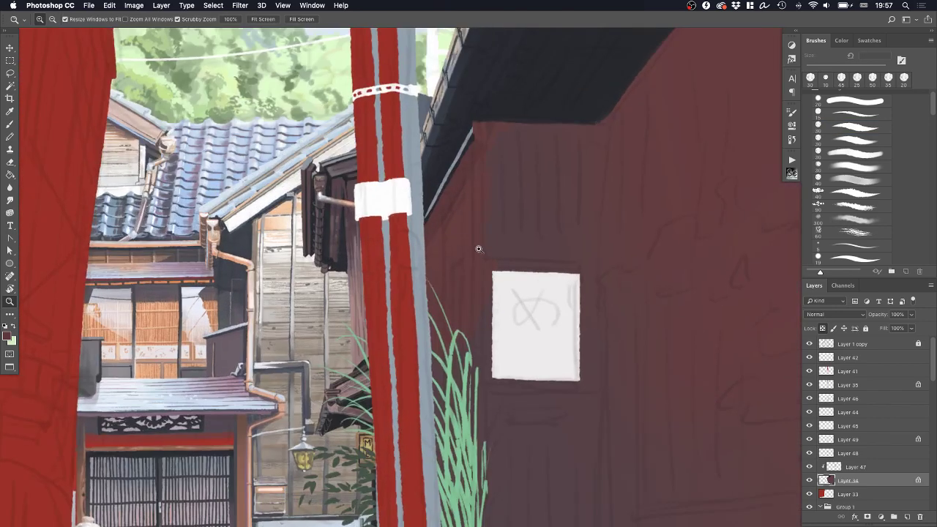
key("b")
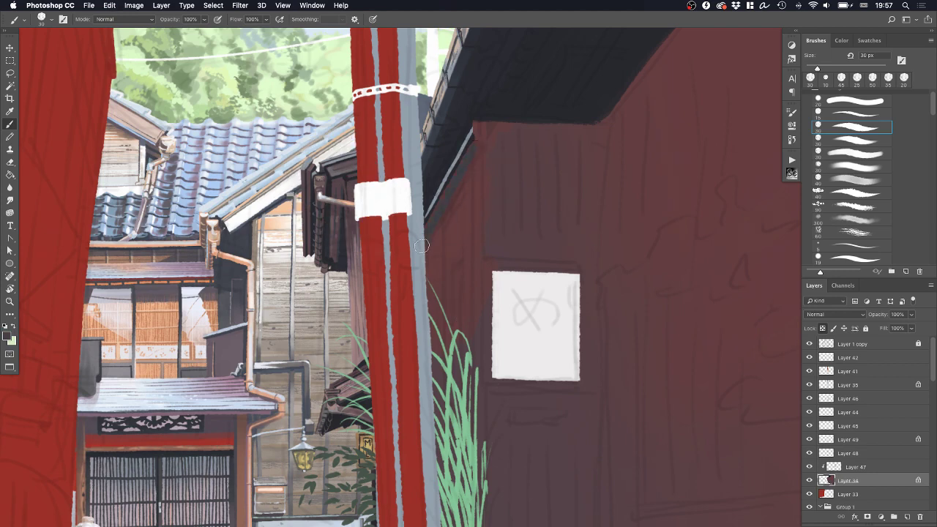
mouse_move(440, 220)
left_mouse_down()
mouse_move(431, 275)
mouse_move(445, 263)
mouse_move(447, 293)
mouse_move(468, 243)
mouse_move(475, 350)
left_mouse_up()
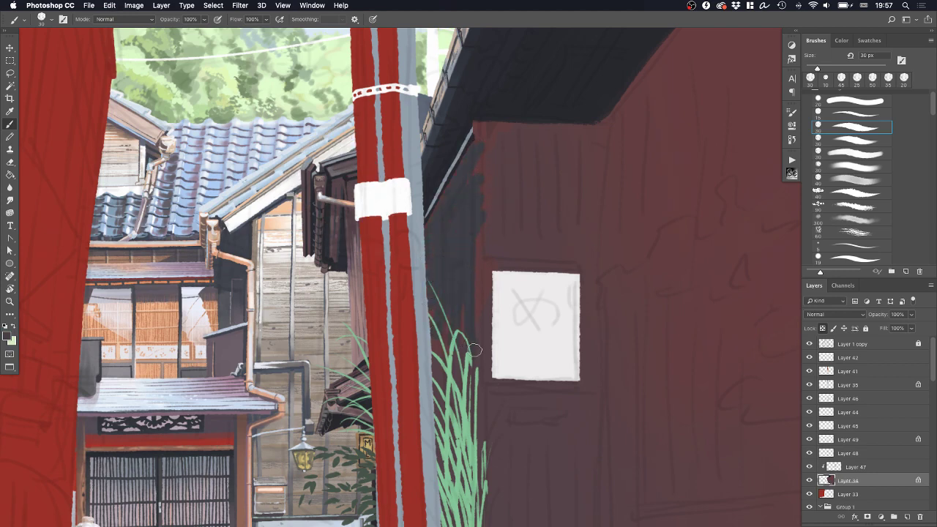
scroll(472, 234, "down", 3)
key("super+z")
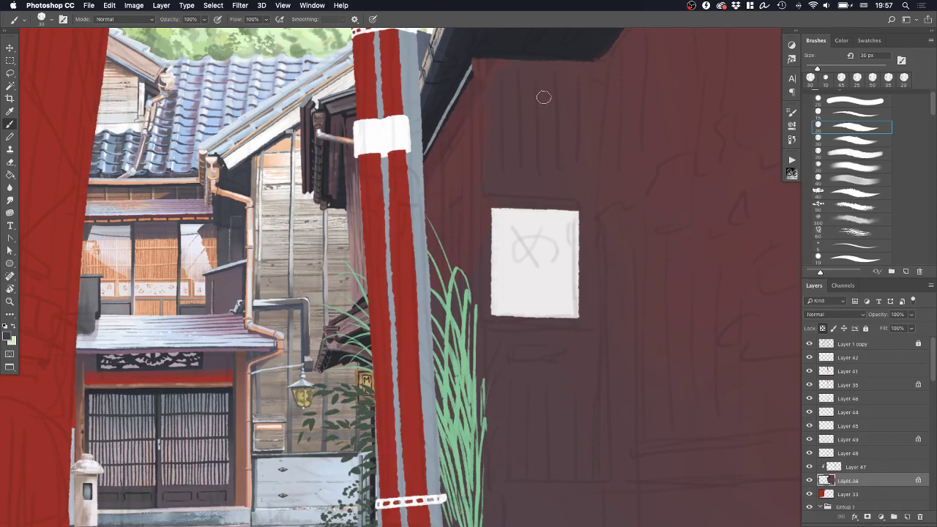
Darken the wall panel above the white sign with the soft 40 px brush, enlarging it to 70 px
left_click(834, 177)
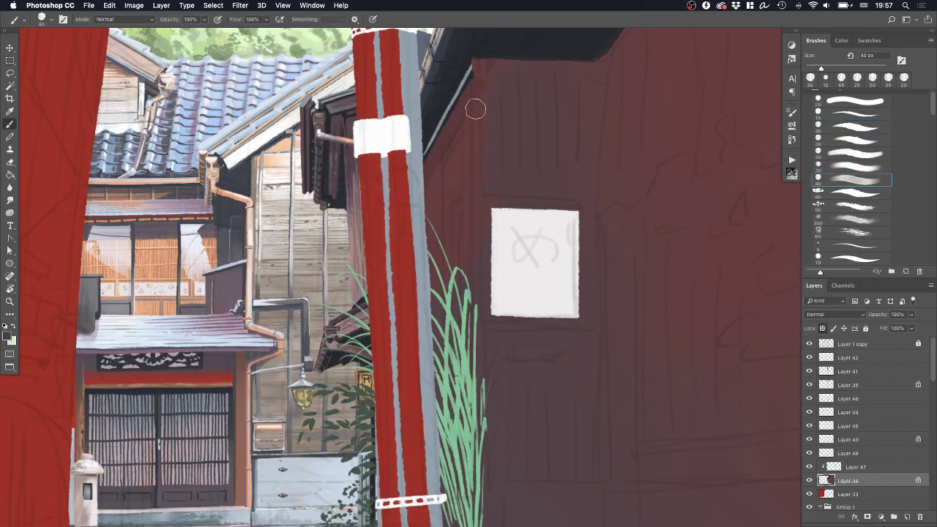
mouse_move(484, 88)
left_mouse_down()
mouse_move(424, 193)
mouse_move(470, 118)
mouse_move(462, 250)
mouse_move(437, 277)
mouse_move(506, 149)
mouse_move(495, 172)
mouse_move(492, 73)
mouse_move(614, 78)
mouse_move(581, 83)
mouse_move(546, 170)
mouse_move(569, 213)
mouse_move(604, 204)
left_mouse_up()
left_click_drag(659, 170, 605, 241)
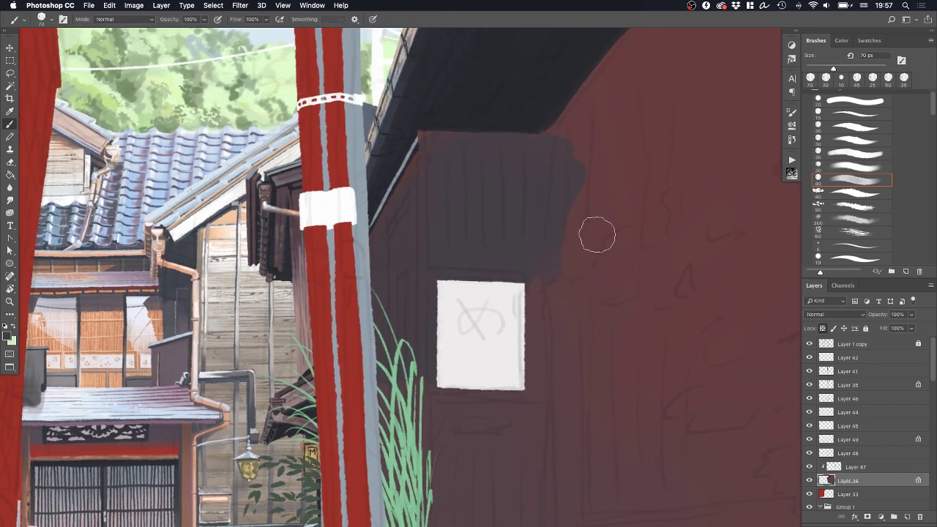
left_click_drag(628, 132, 571, 161)
mouse_move(640, 150)
left_mouse_down()
mouse_move(604, 192)
mouse_move(579, 203)
mouse_move(613, 214)
left_mouse_up()
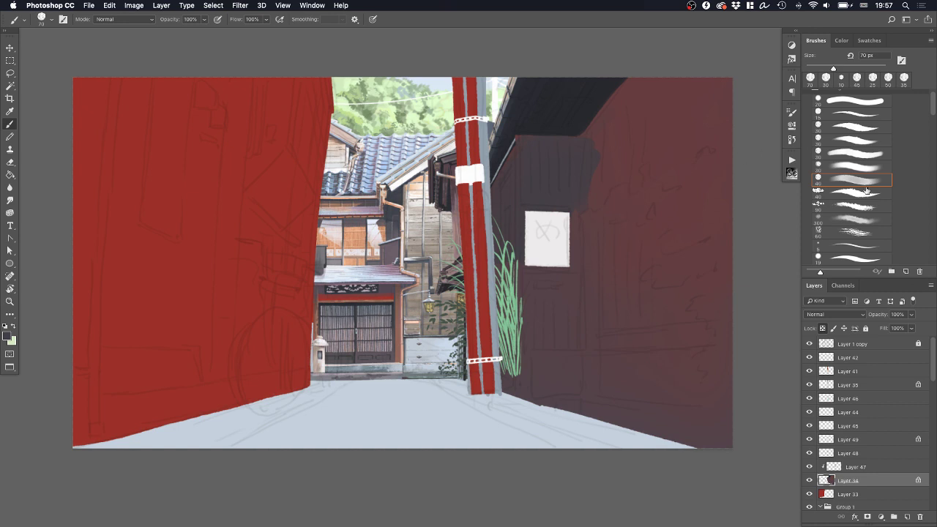
Shade the upper part of the brown wall with a dark sampled colour using the soft 300 px brush
scroll(891, 208, "down", 3)
left_click(854, 219)
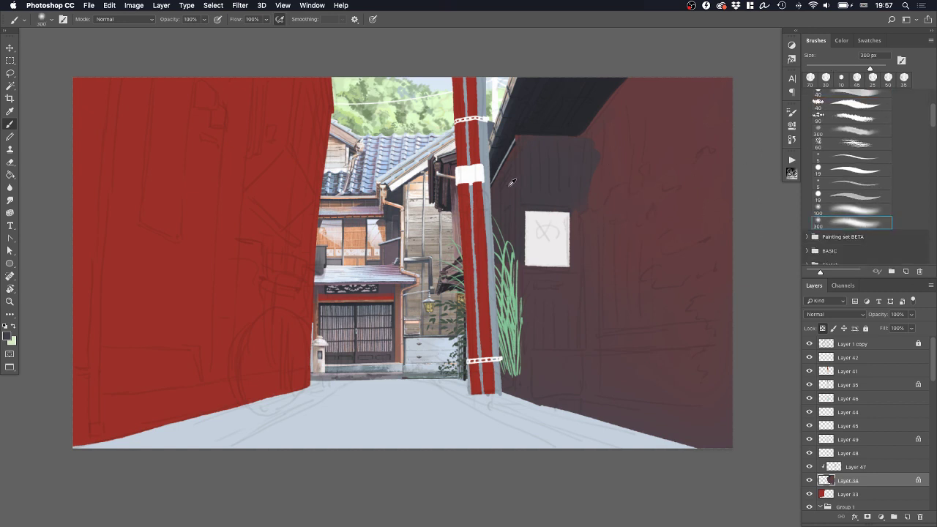
left_click(454, 189, "alt")
mouse_move(615, 136)
left_mouse_down()
mouse_move(655, 83)
mouse_move(688, 82)
mouse_move(583, 138)
mouse_move(677, 129)
mouse_move(681, 90)
left_mouse_up()
left_click(579, 110, "alt")
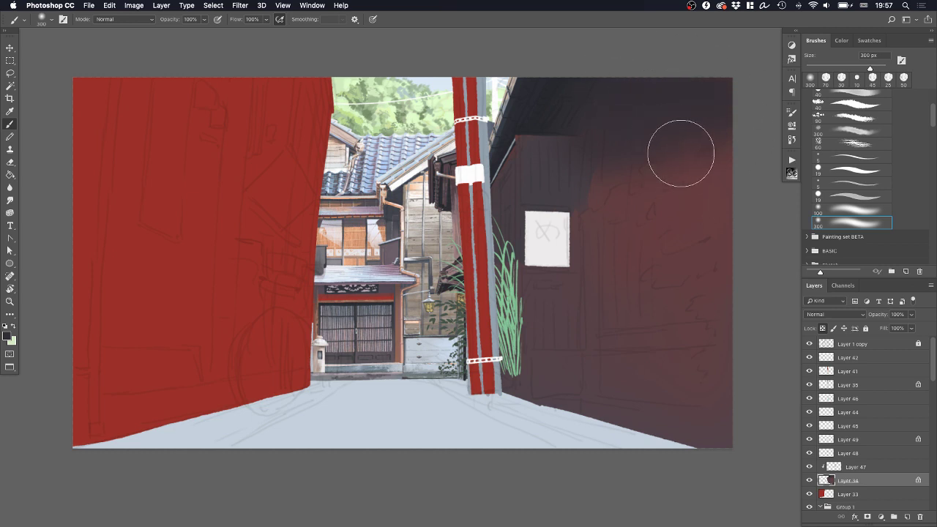
Extend the soft dark gradient down the brown wall with the brush enlarged to 600 px
key("bracketright")
key("bracketright")
key("bracketright")
mouse_move(607, 186)
left_mouse_down()
mouse_move(729, 167)
mouse_move(638, 210)
mouse_move(611, 199)
mouse_move(637, 219)
mouse_move(622, 207)
mouse_move(588, 244)
mouse_move(663, 239)
mouse_move(710, 248)
left_mouse_up()
scroll(640, 195, "right", 5)
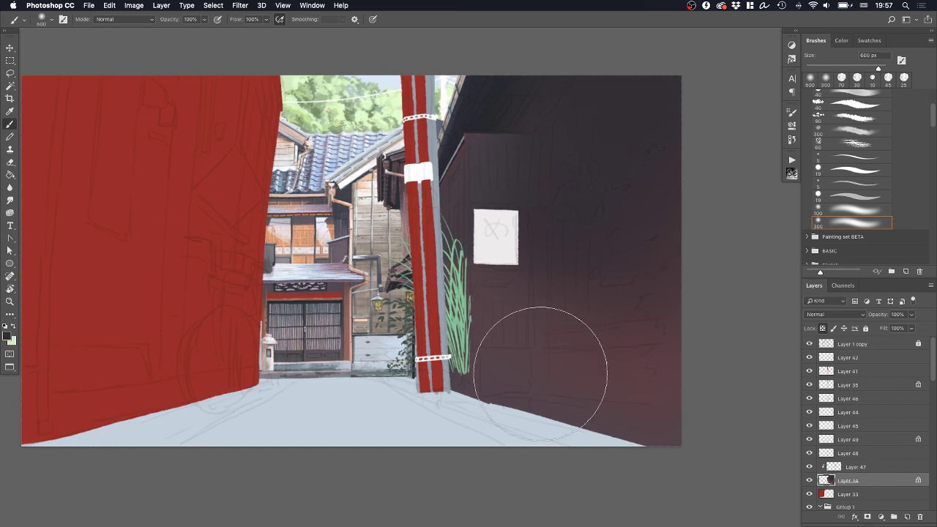
Make Layer 46 the active layer and choose a hard tapered 30 px brush from the Painting set
left_click(457, 323, "super")
scroll(607, 278, "down", 3)
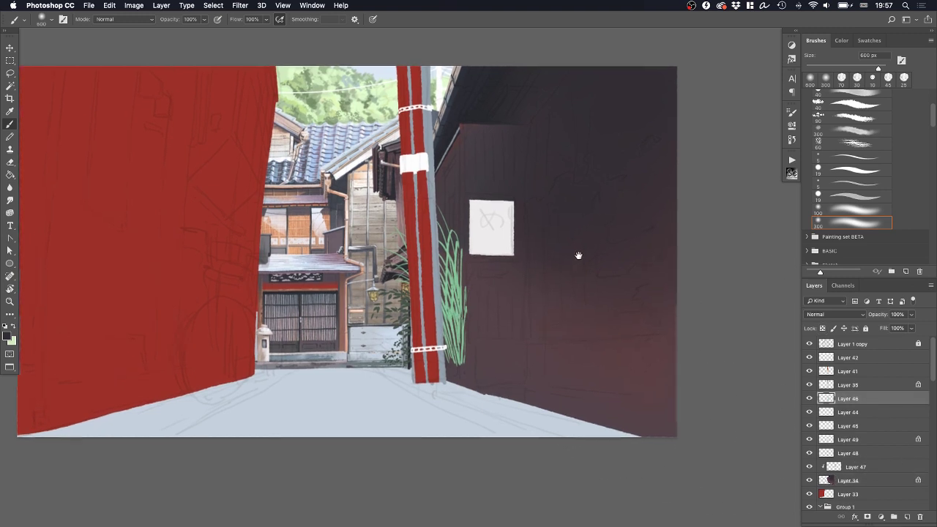
scroll(864, 163, "up", 5)
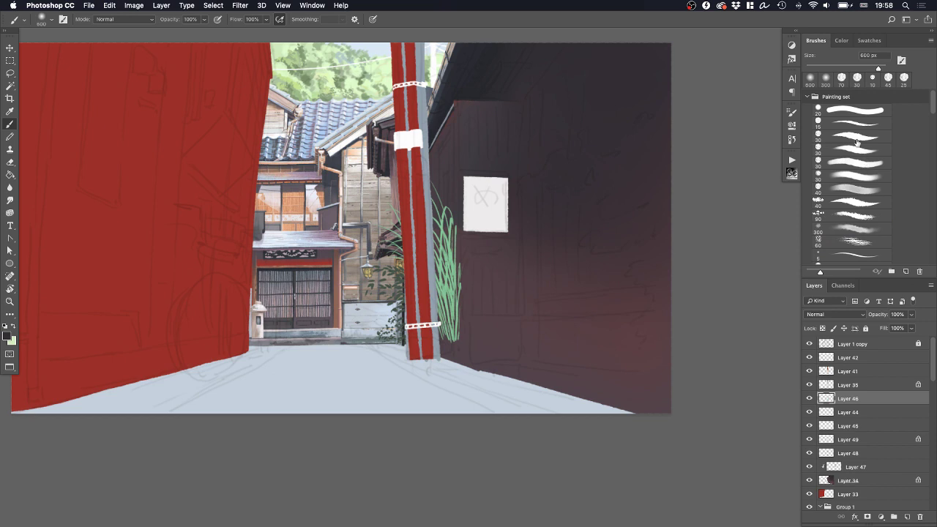
left_click(858, 139)
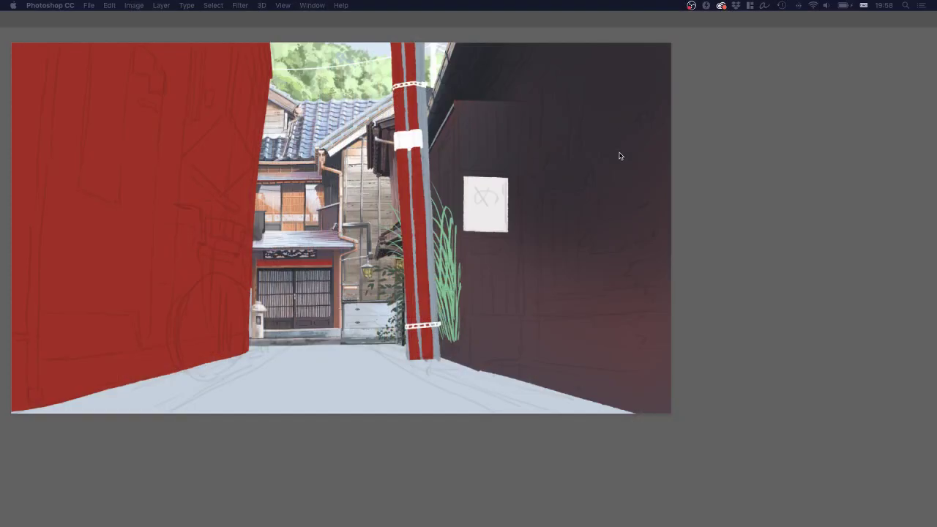
left_click(619, 156)
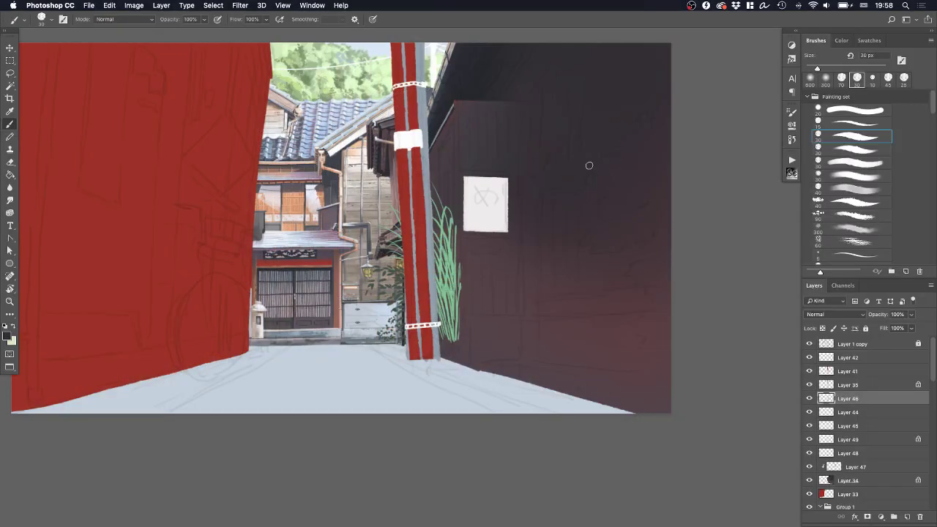
Dab a first dark leaf onto the upper part of the white sign with the 30 px brush
key("z")
left_click_drag(575, 161, 614, 164)
left_click_drag(583, 174, 543, 273)
left_click_drag(524, 298, 535, 260)
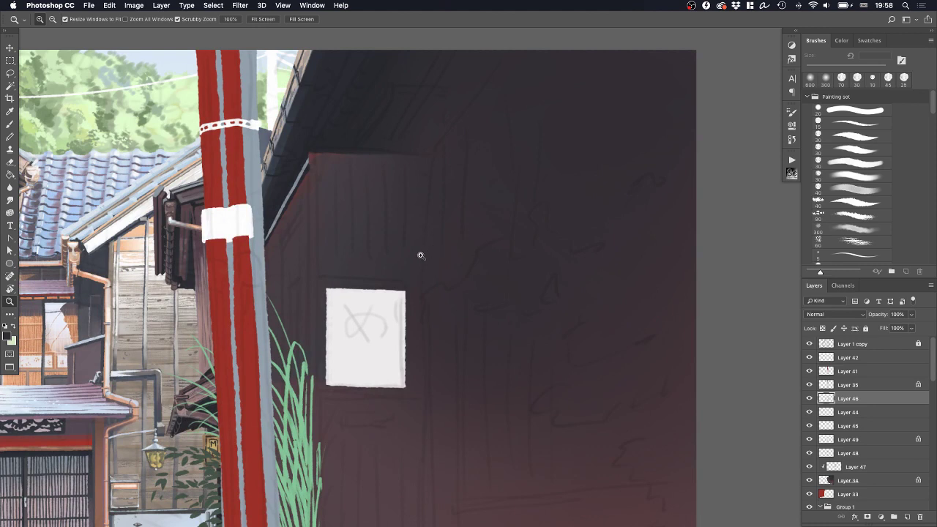
key("b")
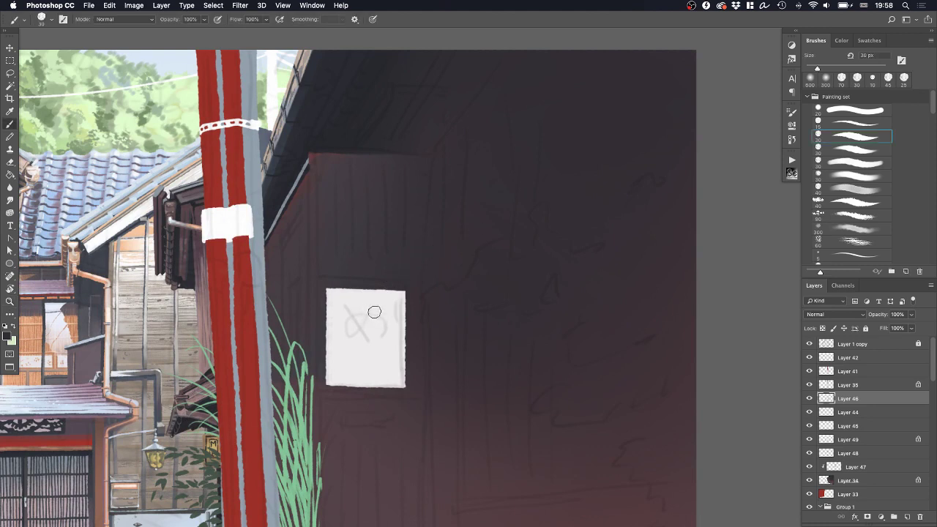
left_click_drag(374, 312, 371, 312)
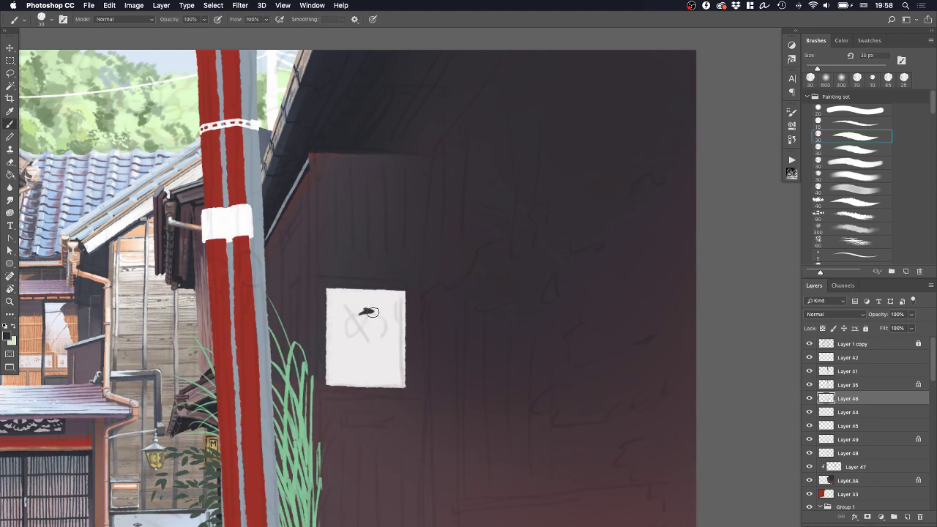
Add green leaves from the dark leaf up to the sign's upper edge, sampling greens and reducing the brush to 20 px
left_click(294, 393, "alt")
mouse_move(384, 314)
left_mouse_down()
mouse_move(360, 301)
mouse_move(373, 306)
mouse_move(369, 297)
mouse_move(375, 314)
mouse_move(384, 303)
mouse_move(386, 316)
mouse_move(389, 298)
mouse_move(388, 321)
mouse_move(394, 283)
left_mouse_up()
key("super+z")
key("z")
key("b")
key("bracketleft")
key("super+z")
key("super+z")
key("super+z")
key("super+z")
key("super+z")
key("super+z")
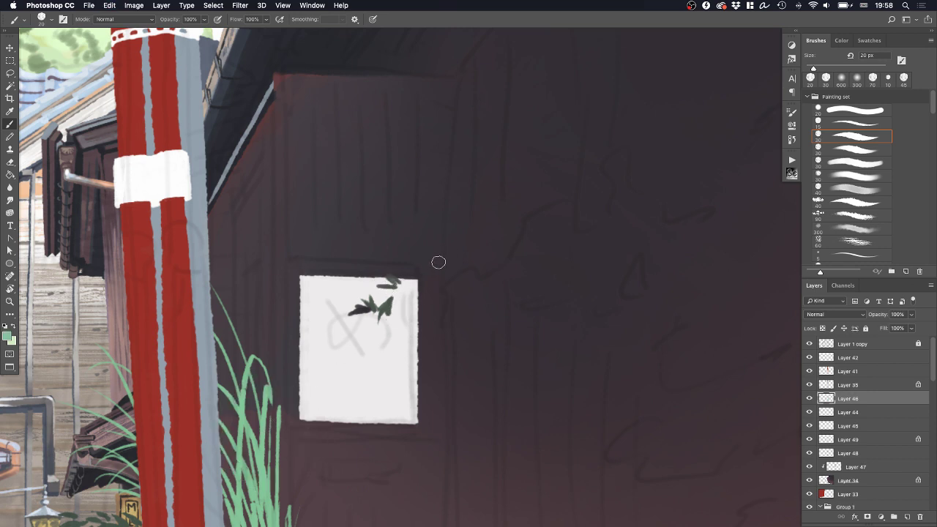
Paint small light green leaves across the sign's upper right corner with the brush reduced to 10 px
key("bracketleft")
key("super+z")
left_click_drag(387, 282, 406, 275)
key("super+z")
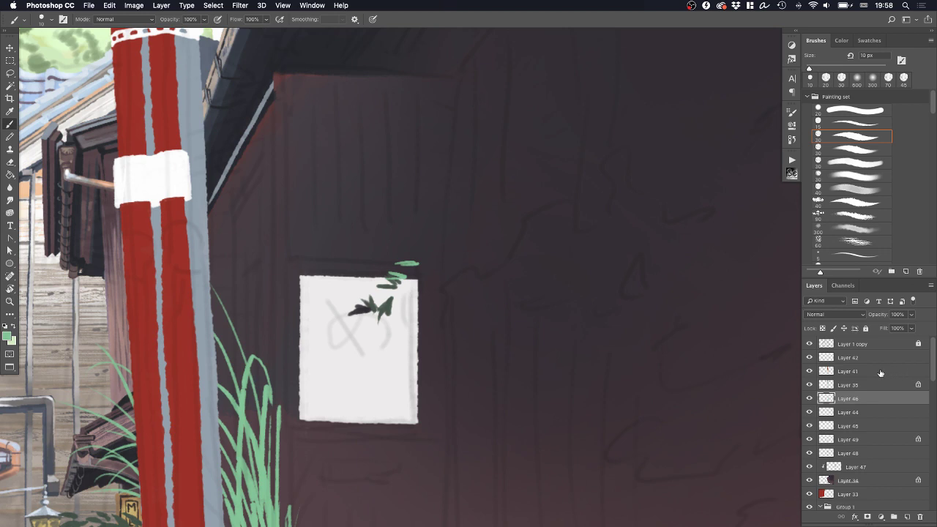
Switch to the thin 15 px brush and paint a fan of light green leaves on the dark wall above the sign
left_click(857, 121)
key("super+z")
mouse_move(407, 249)
left_mouse_down()
mouse_move(427, 254)
mouse_move(442, 240)
mouse_move(432, 266)
mouse_move(444, 262)
mouse_move(447, 243)
left_mouse_up()
key("super+z")
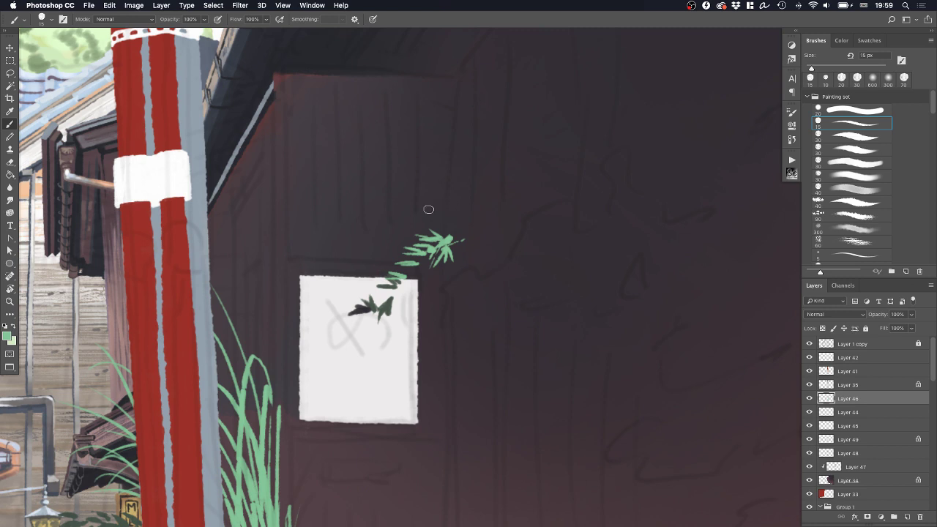
Paint another small light green leaf cluster just above the previous fan, undoing the unwanted strokes
left_click_drag(427, 210, 455, 214)
left_click_drag(442, 218, 460, 214)
key("super+z")
key("super+z")
key("super+z")
left_click_drag(440, 224, 456, 223)
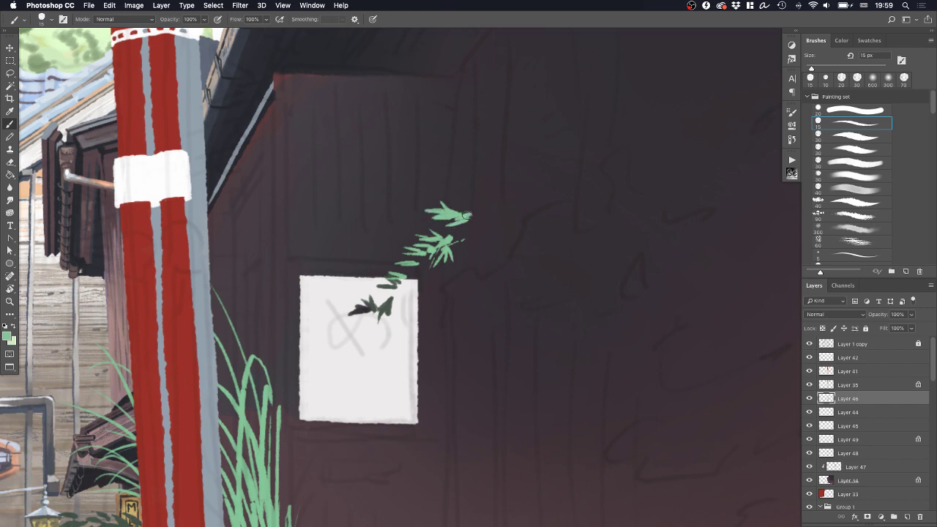
Enlarge the topmost leaf cluster into a dense spray by adding pointed light green leaves above and below it
key("z")
left_click(490, 209, "alt")
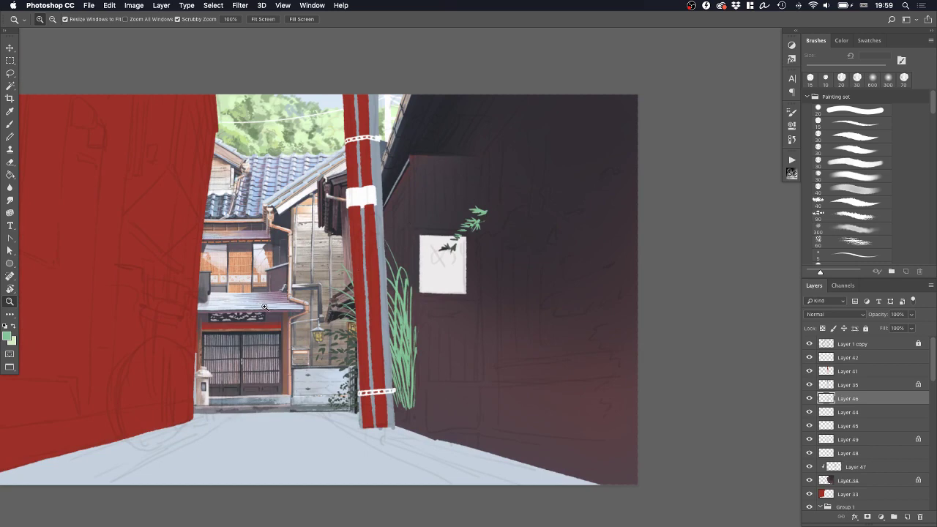
left_click_drag(511, 190, 539, 192)
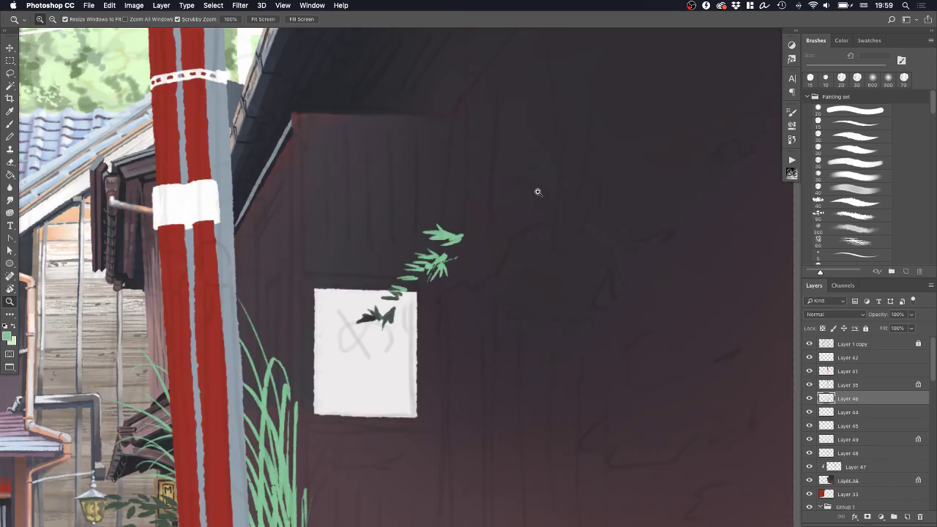
left_click(481, 271)
key("b")
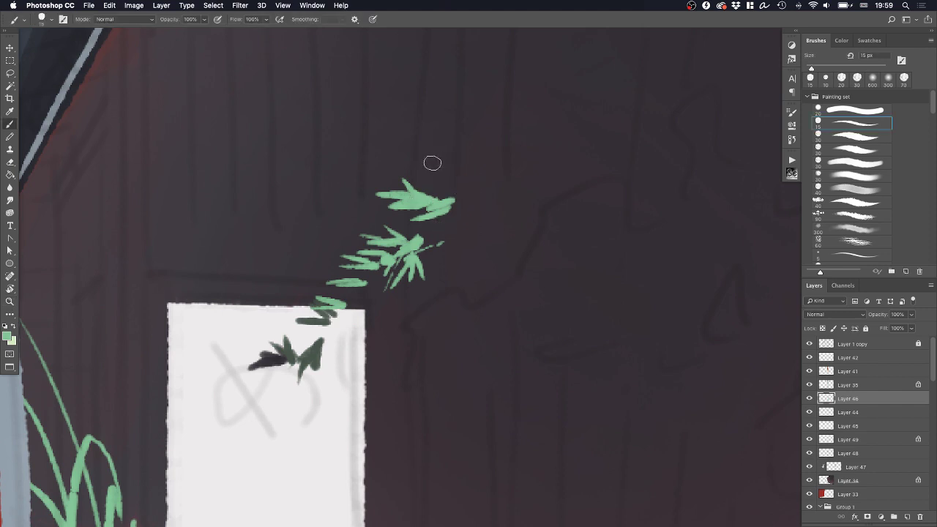
mouse_move(431, 159)
left_mouse_down()
mouse_move(456, 164)
mouse_move(448, 151)
mouse_move(478, 173)
mouse_move(476, 146)
mouse_move(478, 188)
left_mouse_up()
mouse_move(482, 230)
left_mouse_down()
mouse_move(495, 191)
mouse_move(509, 184)
mouse_move(503, 202)
mouse_move(455, 227)
mouse_move(432, 215)
mouse_move(444, 217)
left_mouse_up()
key("super+z")
mouse_move(372, 229)
left_mouse_down()
mouse_move(409, 234)
mouse_move(461, 215)
left_mouse_up()
mouse_move(372, 266)
left_mouse_down()
mouse_move(383, 281)
mouse_move(415, 233)
left_mouse_up()
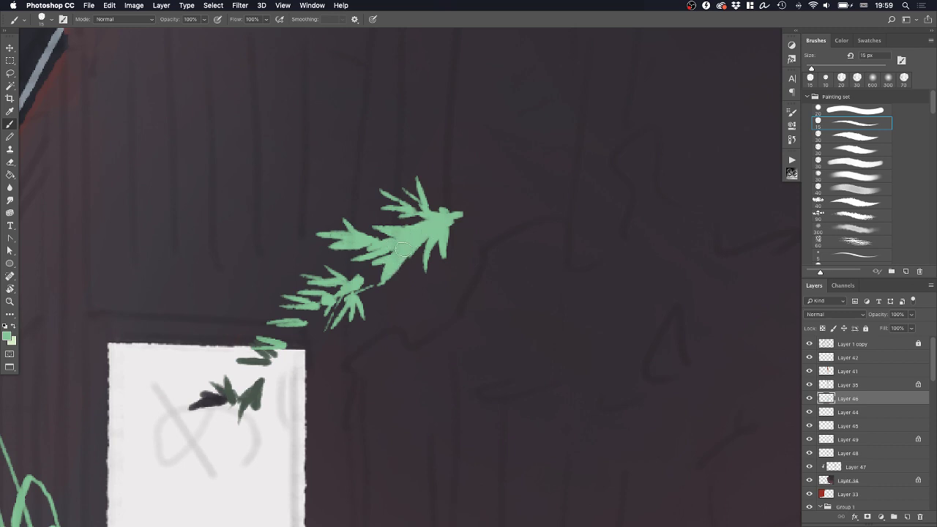
Extend the bamboo spray rightward with a new cluster of pointed light green leaves at its tip
scroll(374, 265, "right", 5)
scroll(373, 265, "up", 2)
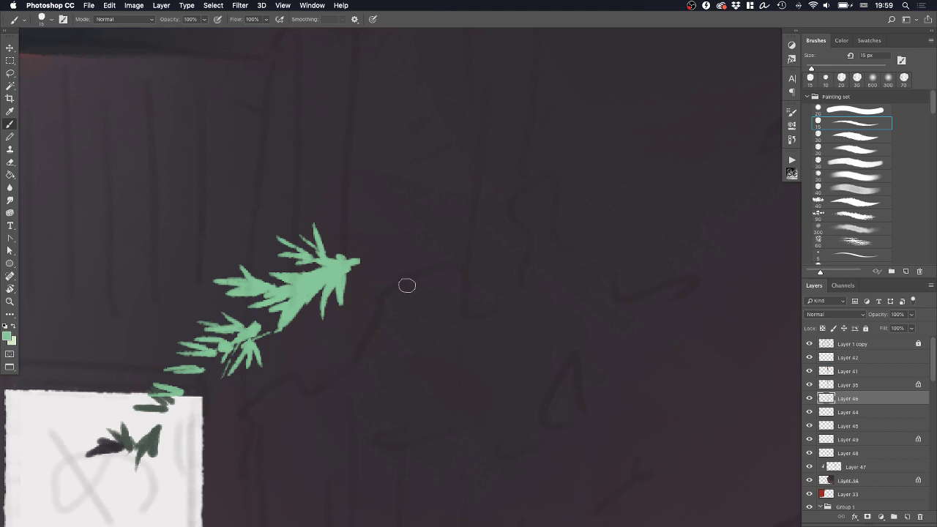
left_click_drag(385, 299, 387, 247)
mouse_move(382, 253)
left_mouse_down()
mouse_move(367, 287)
mouse_move(382, 247)
left_mouse_up()
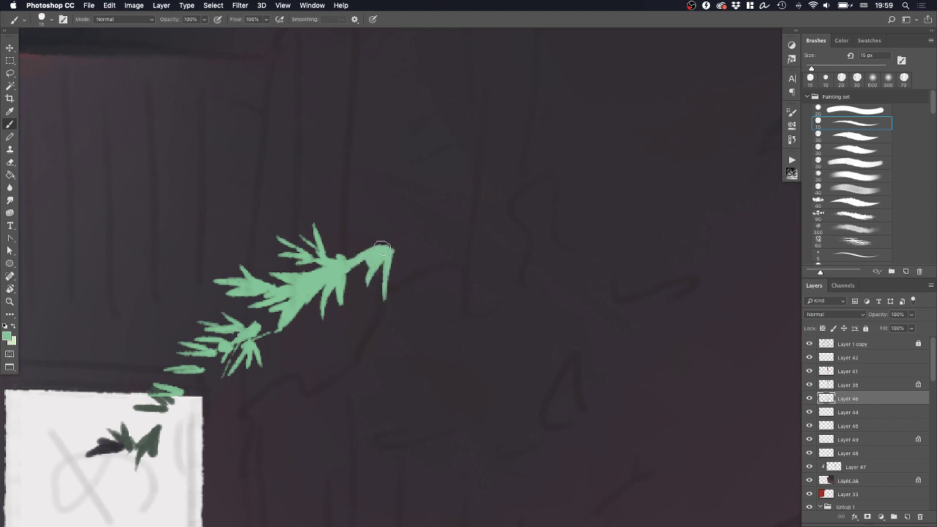
left_click_drag(404, 280, 394, 247)
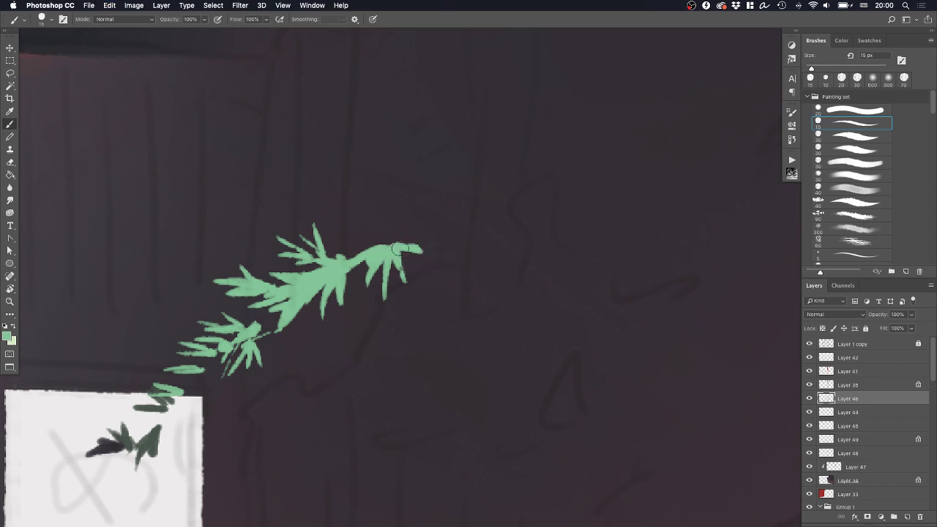
mouse_move(373, 238)
left_mouse_down()
mouse_move(353, 250)
mouse_move(310, 265)
mouse_move(317, 247)
mouse_move(325, 258)
mouse_move(336, 232)
mouse_move(331, 264)
mouse_move(363, 253)
mouse_move(380, 225)
mouse_move(385, 237)
mouse_move(366, 231)
mouse_move(396, 235)
left_mouse_up()
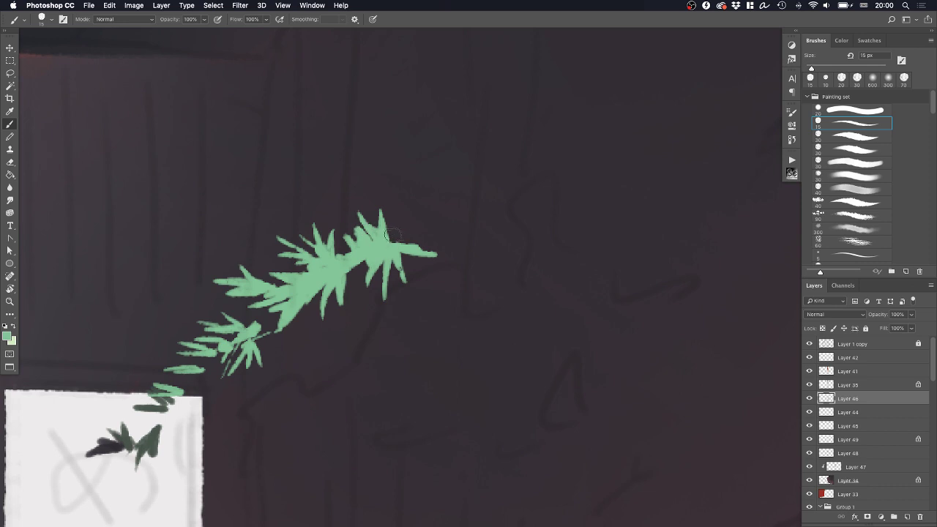
Erase the upward leaf tips from the newest cluster and continue the branch rightward with more light green leaves
key("e")
left_click_drag(358, 208, 385, 214)
mouse_move(345, 220)
left_mouse_down()
mouse_move(395, 206)
mouse_move(365, 225)
mouse_move(384, 232)
mouse_move(374, 237)
mouse_move(430, 232)
mouse_move(420, 245)
mouse_move(439, 222)
mouse_move(423, 250)
mouse_move(456, 216)
mouse_move(415, 236)
mouse_move(438, 220)
mouse_move(452, 236)
mouse_move(471, 216)
mouse_move(456, 244)
mouse_move(497, 233)
mouse_move(493, 218)
mouse_move(513, 240)
mouse_move(497, 221)
mouse_move(539, 232)
left_mouse_up()
key("b")
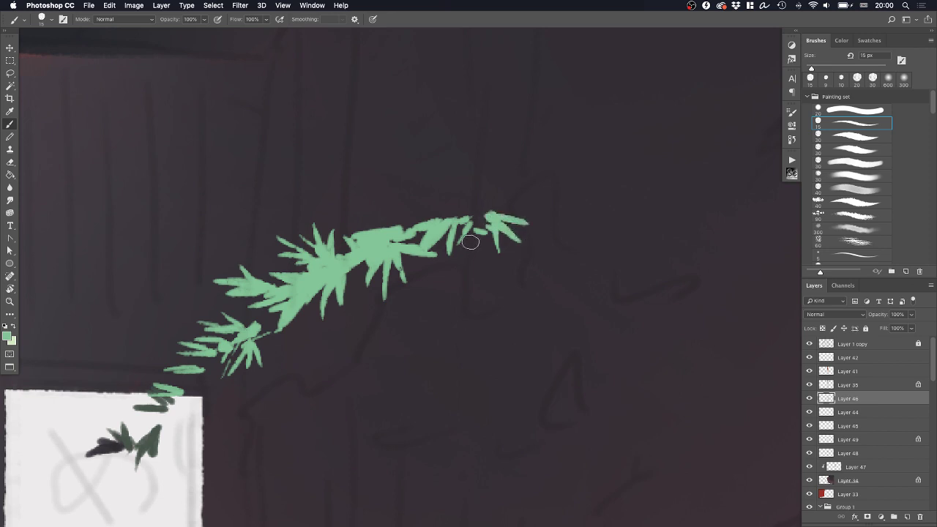
mouse_move(470, 242)
left_mouse_down()
mouse_move(490, 215)
mouse_move(467, 218)
mouse_move(503, 215)
left_mouse_up()
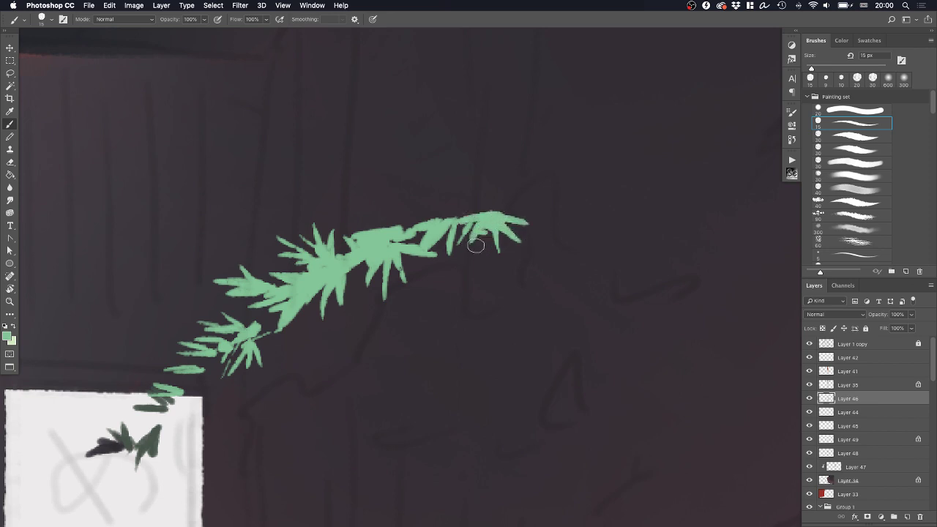
Paint a second row of drooping light green leaves beneath the right end of the branch, redoing the first leaf
left_click_drag(425, 308, 445, 268)
key("super+z")
left_click_drag(427, 314, 439, 271)
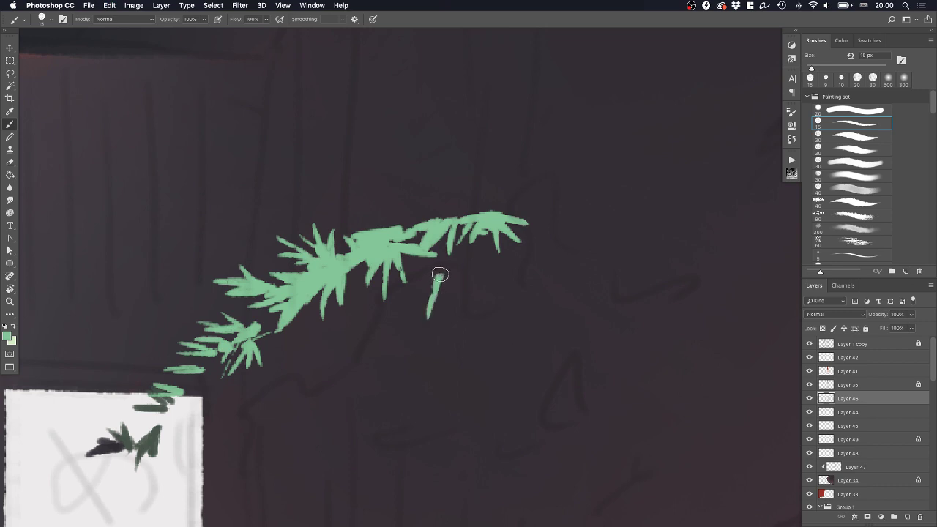
key("super+z")
left_click_drag(429, 311, 445, 268)
mouse_move(417, 296)
left_mouse_down()
mouse_move(432, 270)
mouse_move(456, 290)
mouse_move(449, 265)
mouse_move(465, 278)
mouse_move(455, 268)
mouse_move(466, 260)
mouse_move(425, 260)
mouse_move(476, 245)
mouse_move(443, 265)
mouse_move(479, 239)
mouse_move(484, 271)
mouse_move(478, 243)
mouse_move(498, 283)
mouse_move(515, 246)
mouse_move(507, 251)
mouse_move(510, 240)
mouse_move(515, 273)
left_mouse_up()
mouse_move(532, 233)
left_mouse_down()
mouse_move(515, 255)
mouse_move(518, 285)
left_mouse_up()
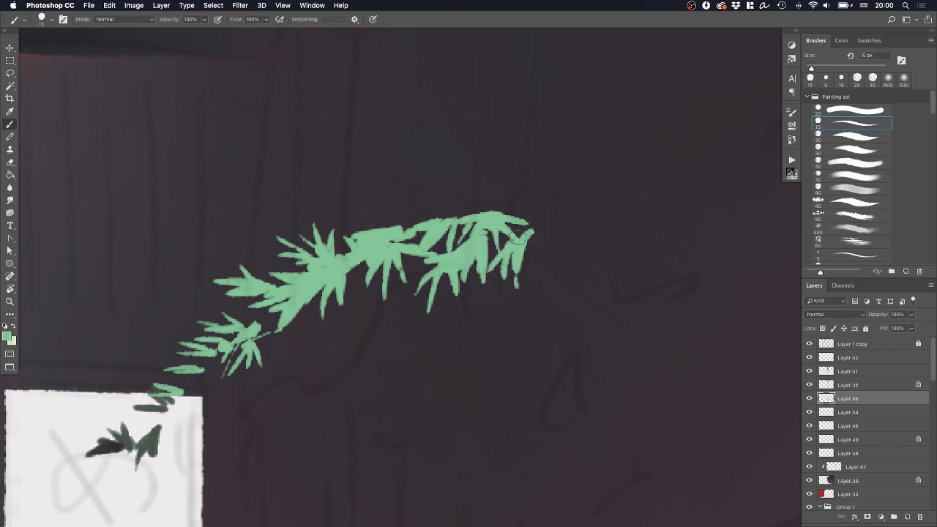
Thicken the main branch's right tip and paint light green leaves beneath the dark ones on the white poster
mouse_move(528, 234)
left_mouse_down()
mouse_move(483, 252)
mouse_move(553, 220)
mouse_move(493, 260)
left_mouse_up()
key("z")
left_click_drag(569, 216, 652, 209)
left_click_drag(569, 224, 572, 249)
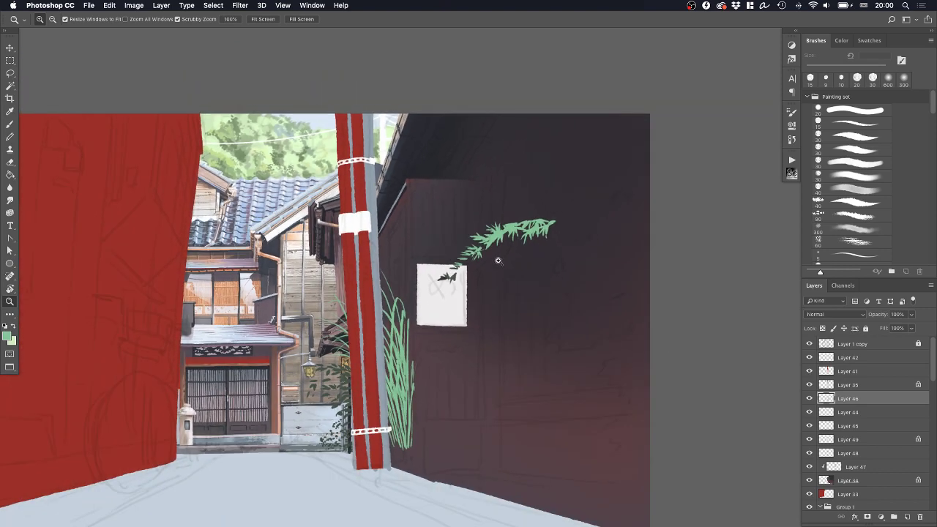
left_click_drag(456, 287, 480, 276)
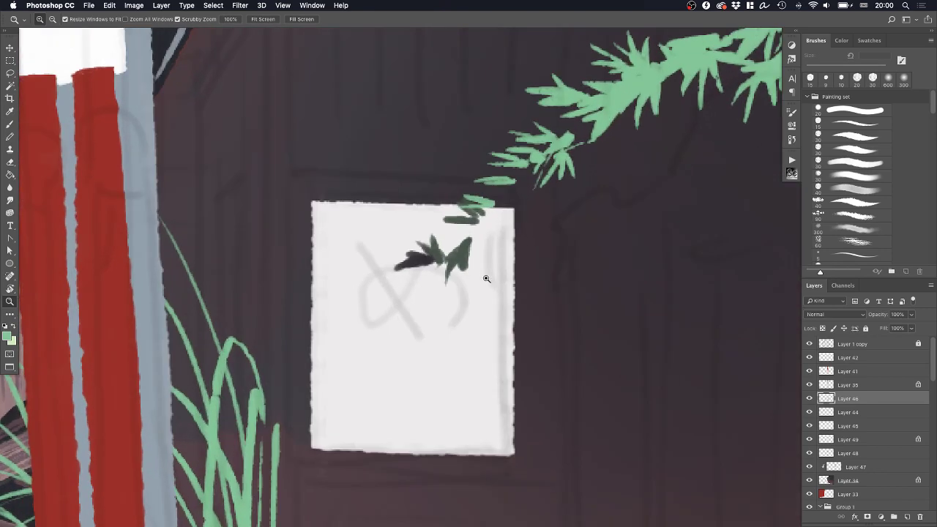
key("b")
mouse_move(411, 281)
left_mouse_down()
mouse_move(442, 263)
mouse_move(439, 289)
left_mouse_up()
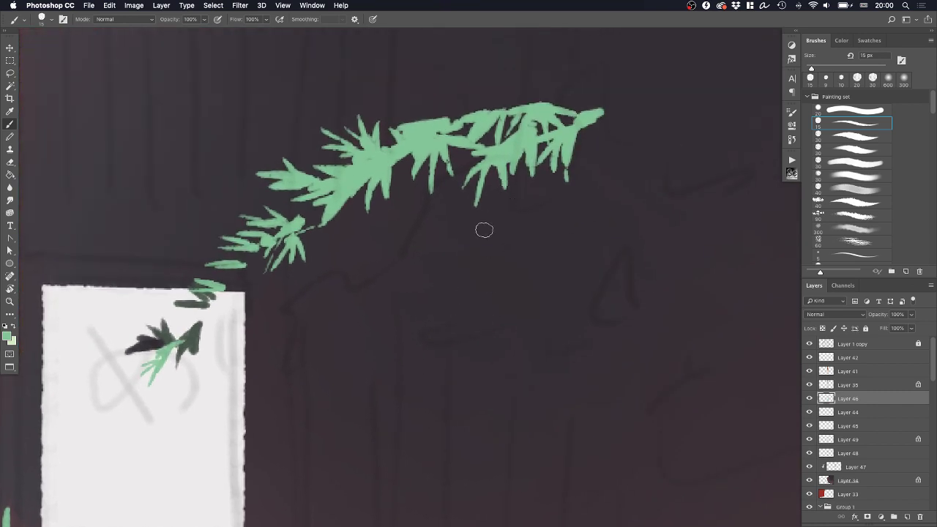
Paint a separate spray of pointed light green leaves on the dark wall below the main branch's right end, redoing one stroke
left_click_drag(597, 222, 472, 286)
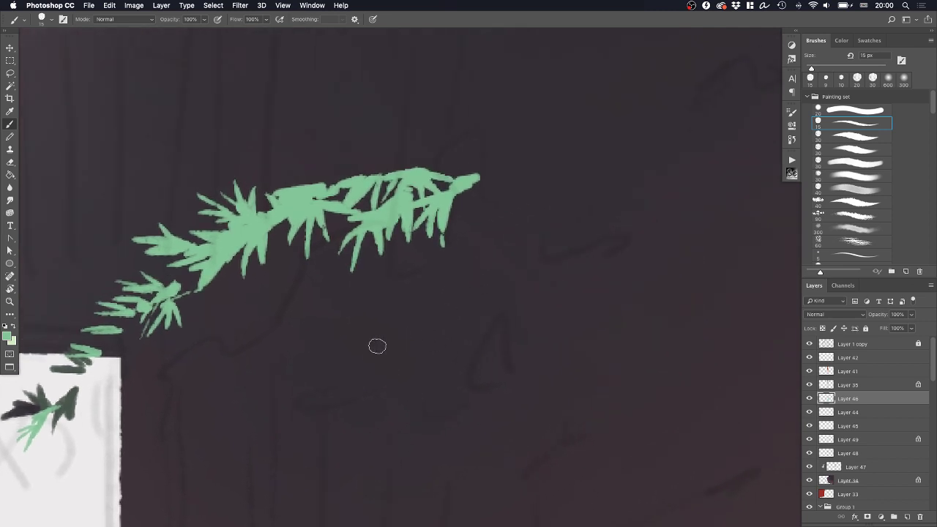
mouse_move(368, 343)
left_mouse_down()
mouse_move(452, 341)
mouse_move(457, 331)
left_mouse_up()
key("super+z")
left_click(430, 346)
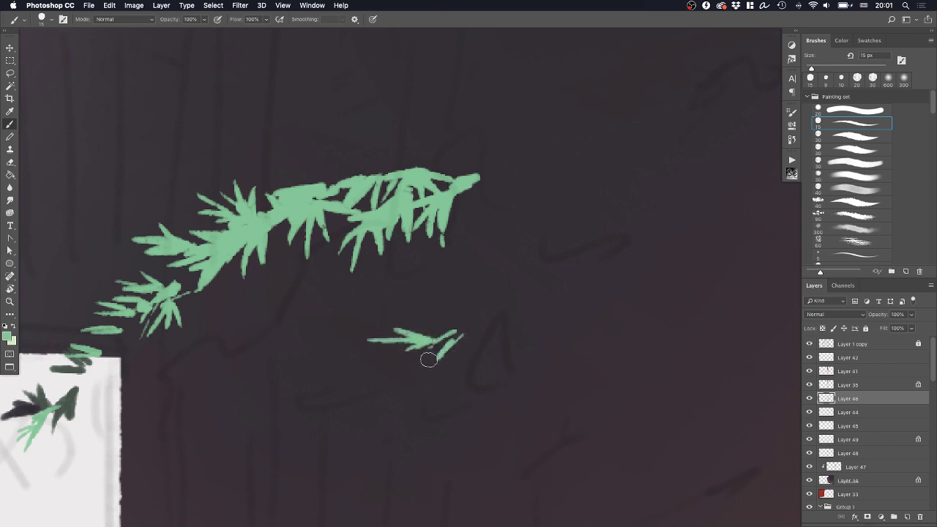
mouse_move(427, 364)
left_mouse_down()
mouse_move(499, 360)
mouse_move(509, 333)
left_mouse_up()
mouse_move(485, 332)
left_mouse_down()
mouse_move(508, 332)
mouse_move(457, 328)
mouse_move(473, 321)
left_mouse_up()
mouse_move(476, 325)
left_mouse_down()
mouse_move(517, 327)
mouse_move(505, 319)
left_mouse_up()
mouse_move(512, 304)
left_mouse_down()
mouse_move(540, 314)
mouse_move(518, 298)
mouse_move(547, 315)
mouse_move(517, 315)
mouse_move(555, 317)
mouse_move(516, 317)
mouse_move(523, 325)
mouse_move(556, 322)
left_mouse_up()
Extend the right tip of the main bamboo branch with a few more light green leaves
key("z")
left_click_drag(618, 318, 581, 327)
left_click_drag(591, 286, 623, 298)
left_click(569, 297)
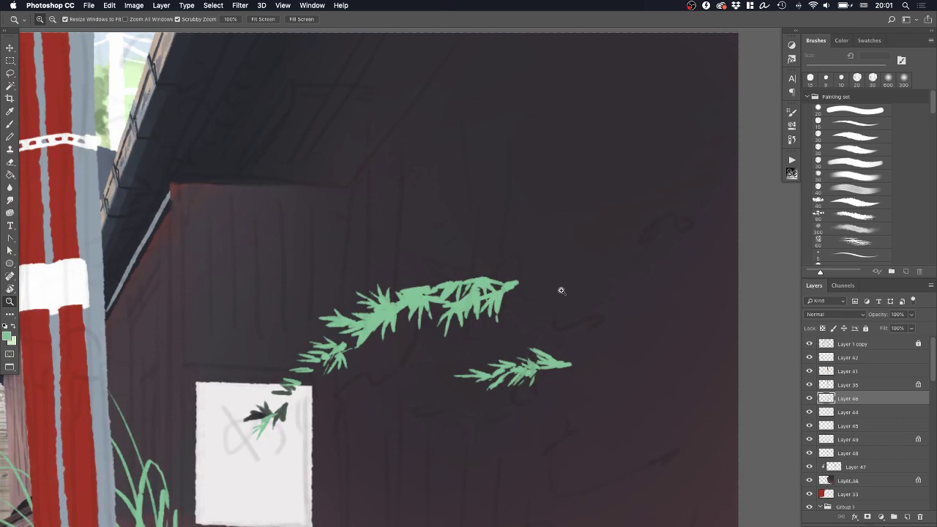
left_click(519, 279)
key("b")
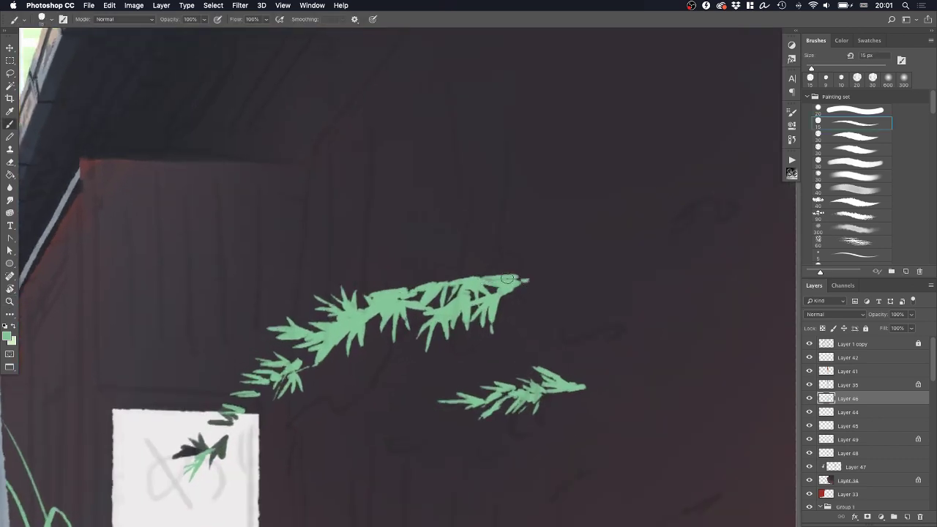
mouse_move(524, 279)
left_mouse_down()
mouse_move(536, 293)
mouse_move(547, 280)
left_mouse_up()
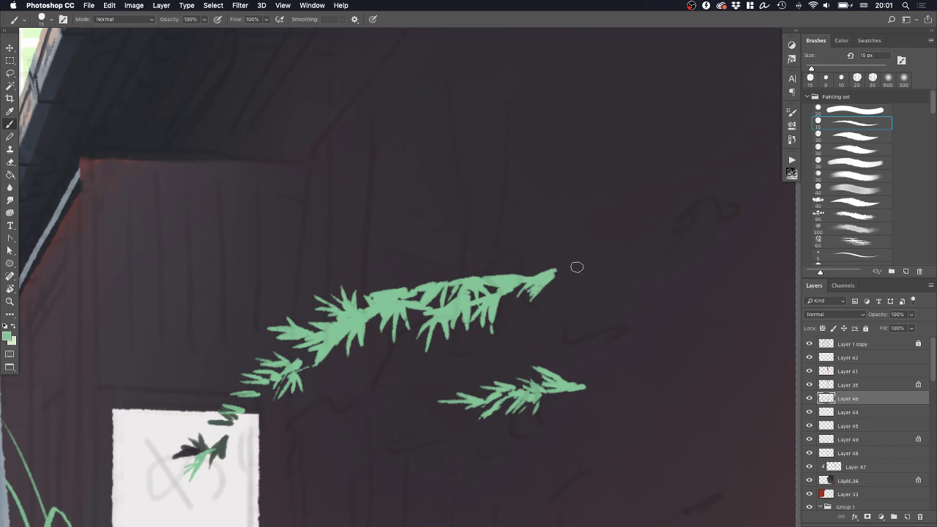
Paint two small light green leaf clusters above the main branch's right end, redoing the misplaced strokes
mouse_move(508, 221)
left_mouse_down()
mouse_move(564, 226)
mouse_move(555, 222)
left_mouse_up()
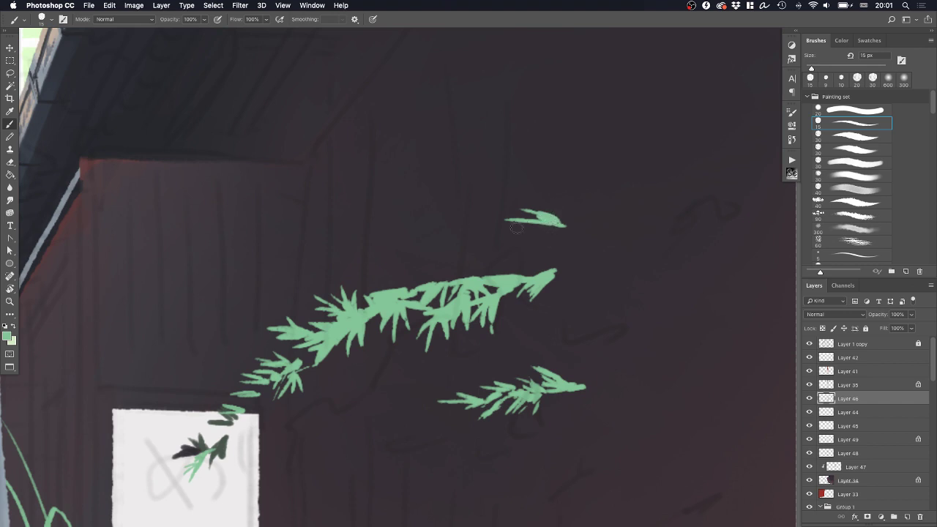
mouse_move(464, 255)
left_mouse_down()
mouse_move(515, 239)
mouse_move(505, 235)
left_mouse_up()
key("ctrl+z")
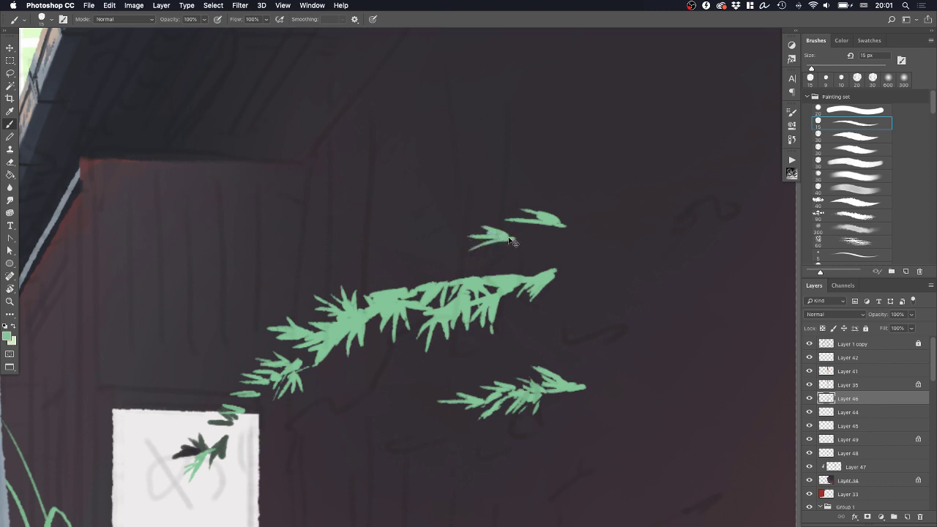
key("ctrl+z")
key("ctrl+z")
mouse_move(495, 247)
left_mouse_down()
mouse_move(530, 239)
mouse_move(517, 258)
mouse_move(536, 237)
left_mouse_up()
key("ctrl+z")
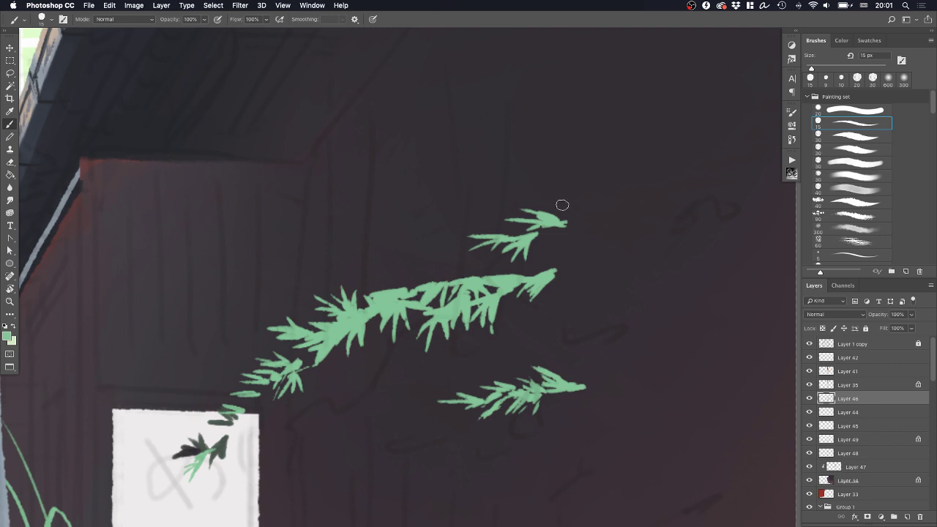
Enlarge the brush to 20 px and paint another leaf spray higher up the wall, with short leaves beneath it
key("bracketright")
mouse_move(529, 191)
left_mouse_down()
mouse_move(573, 184)
mouse_move(575, 171)
mouse_move(592, 170)
mouse_move(576, 168)
mouse_move(593, 166)
mouse_move(589, 158)
mouse_move(621, 163)
mouse_move(591, 174)
mouse_move(620, 166)
left_mouse_up()
key("super+z")
left_click(620, 163)
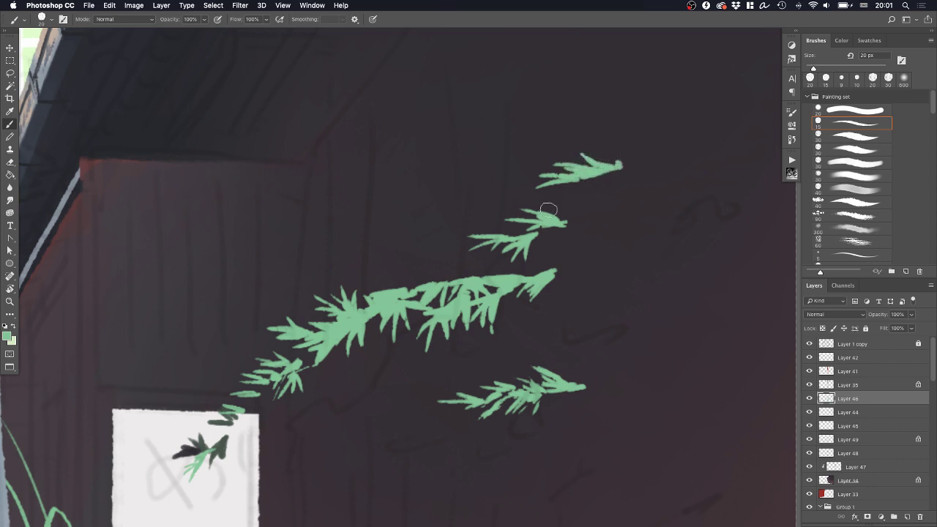
mouse_move(562, 202)
left_mouse_down()
mouse_move(566, 186)
mouse_move(553, 208)
mouse_move(521, 212)
left_mouse_up()
Reduce the brush to 15 px and paint a slanting light green leaf spray on the wall well below the other sprays
key("z")
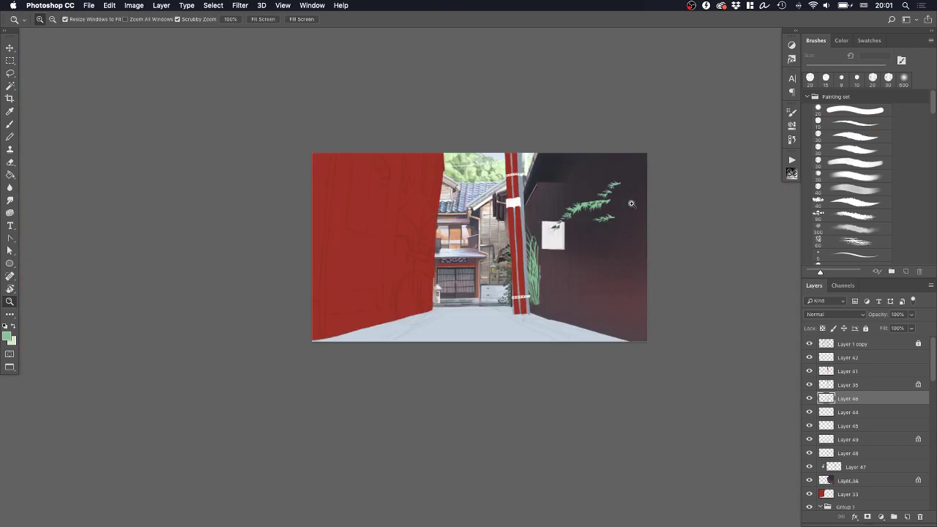
left_click_drag(625, 200, 634, 205)
left_click_drag(561, 265, 548, 324)
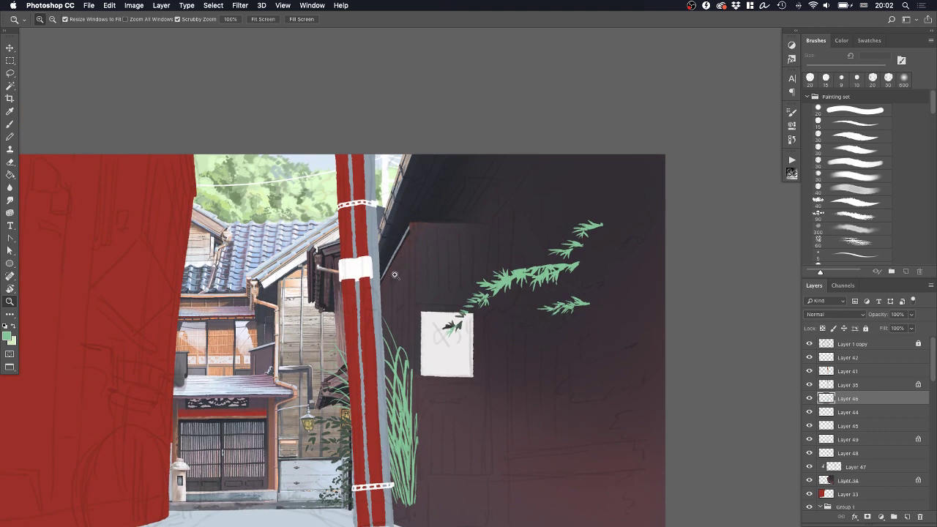
left_click_drag(394, 275, 419, 244)
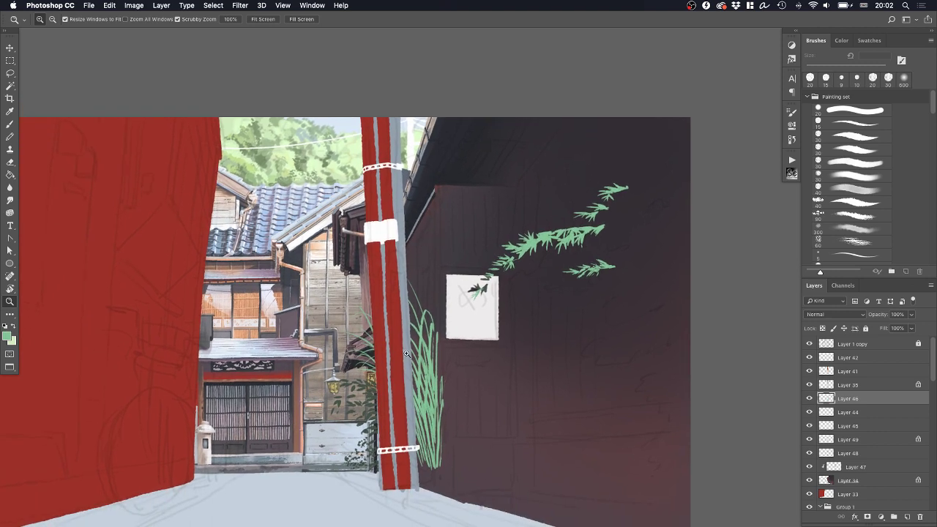
left_click_drag(401, 339, 381, 323)
left_click_drag(637, 268, 465, 295)
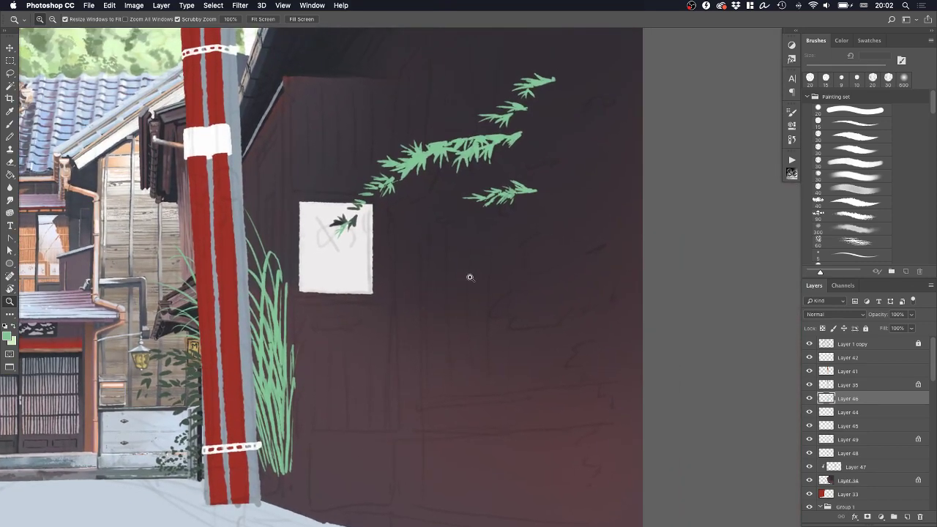
left_click_drag(534, 333, 521, 264)
left_click_drag(516, 209, 612, 212)
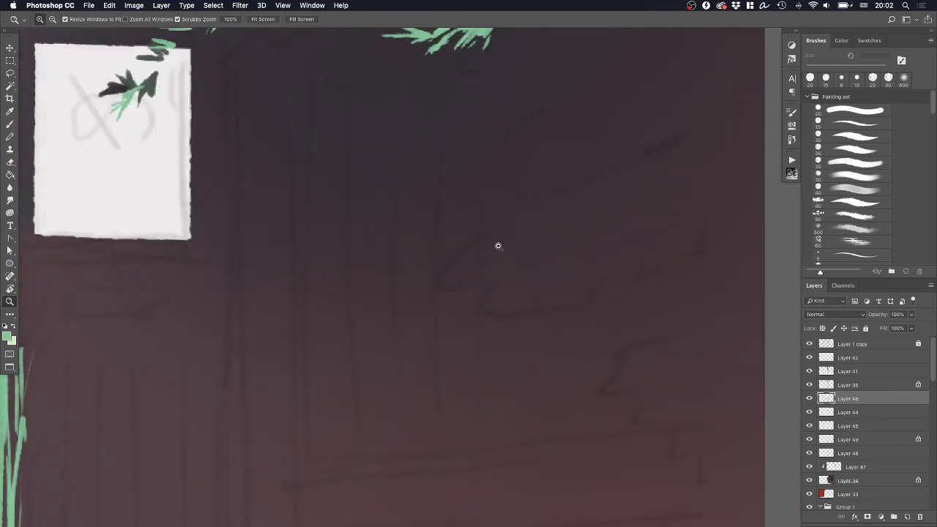
key("b")
mouse_move(420, 273)
left_mouse_down()
mouse_move(455, 255)
mouse_move(452, 275)
mouse_move(488, 232)
mouse_move(475, 242)
mouse_move(509, 230)
left_mouse_up()
key("bracketleft")
key("super+z")
key("super+z")
mouse_move(440, 241)
left_mouse_down()
mouse_move(470, 242)
mouse_move(450, 246)
mouse_move(413, 281)
left_mouse_up()
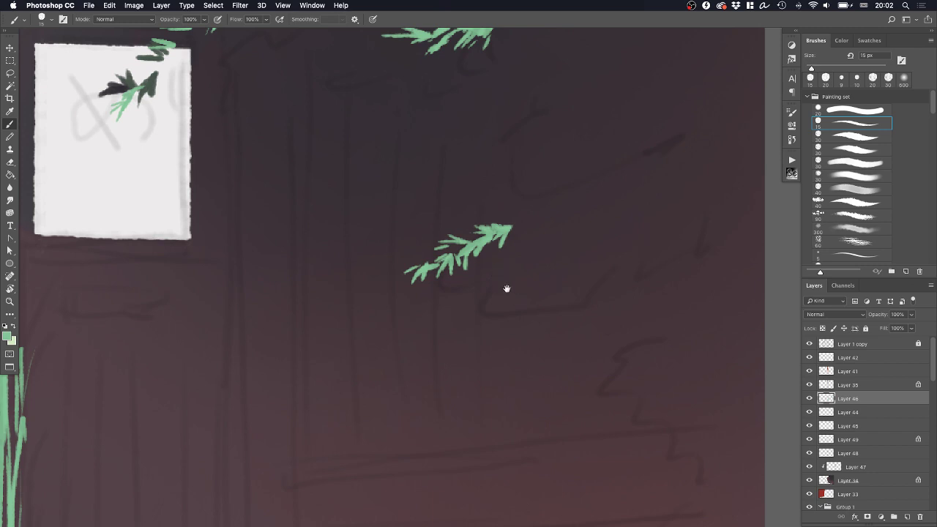
Paint a shorter, broken row of light green leaves just below the lowest spray
mouse_move(507, 288)
left_mouse_down()
mouse_move(416, 295)
mouse_move(385, 309)
mouse_move(434, 304)
mouse_move(444, 293)
left_mouse_up()
left_click_drag(410, 308, 442, 292)
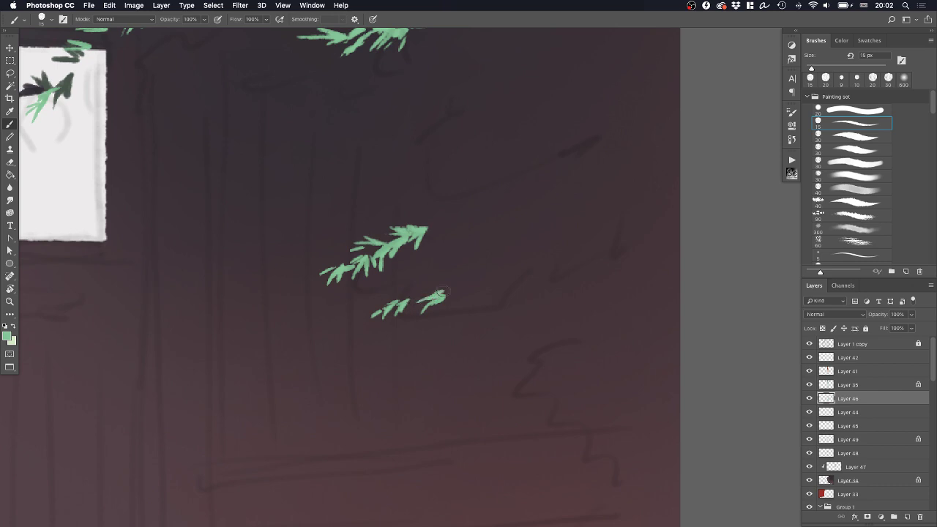
key("z")
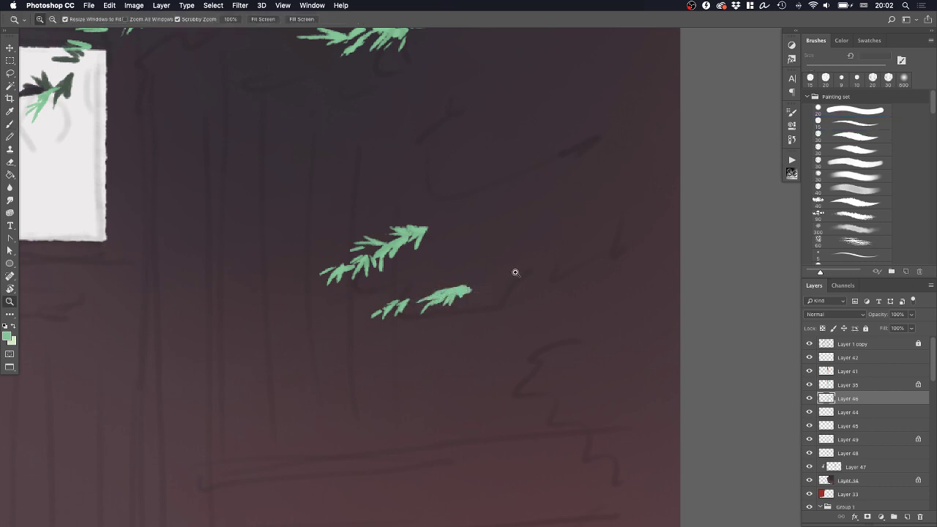
key("cmd+0")
left_click_drag(538, 253, 578, 263)
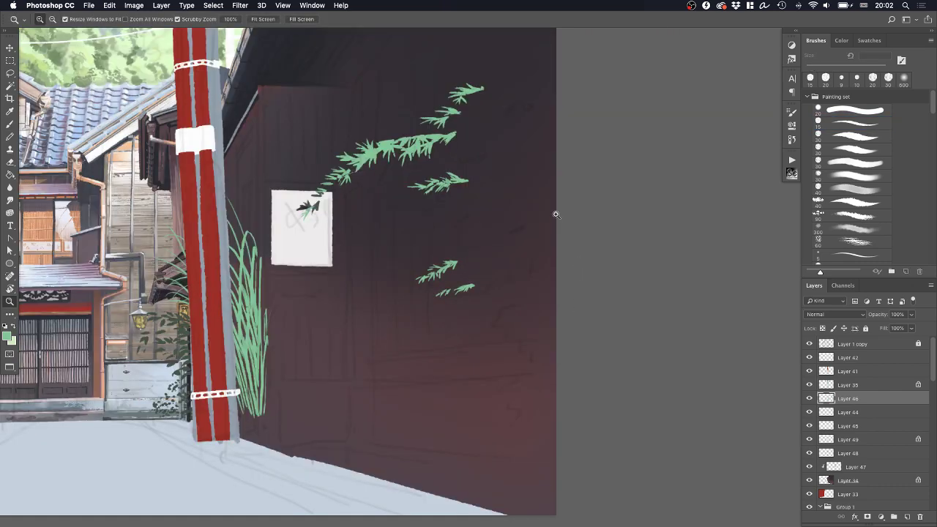
left_click_drag(465, 281, 479, 287)
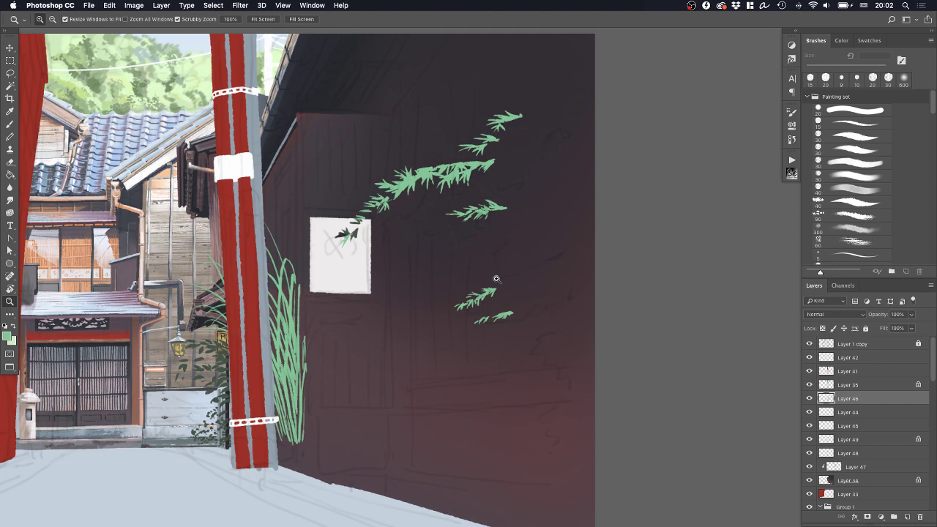
Add drooping leaves under the right end of the middle spray and a second row of leaves below it
left_click(507, 181)
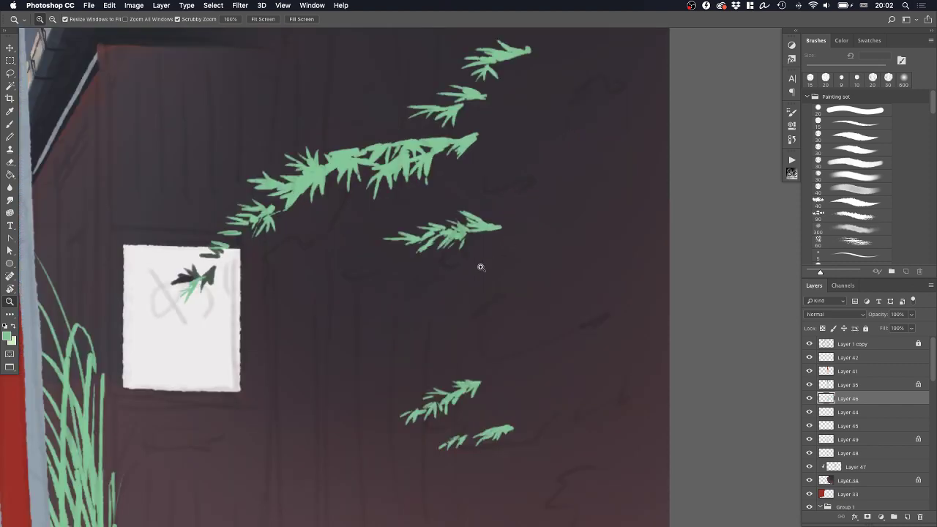
left_click(481, 252)
key("b")
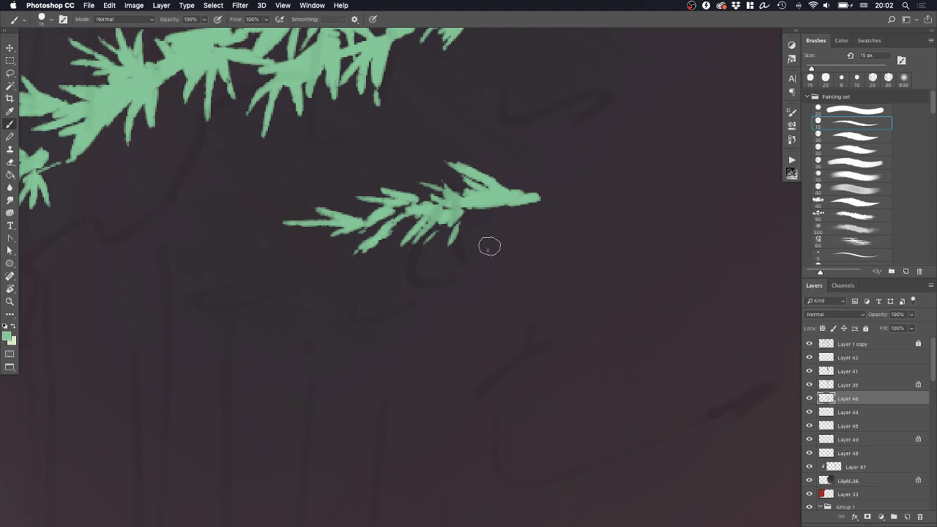
left_click_drag(489, 248, 516, 220)
key("super+z")
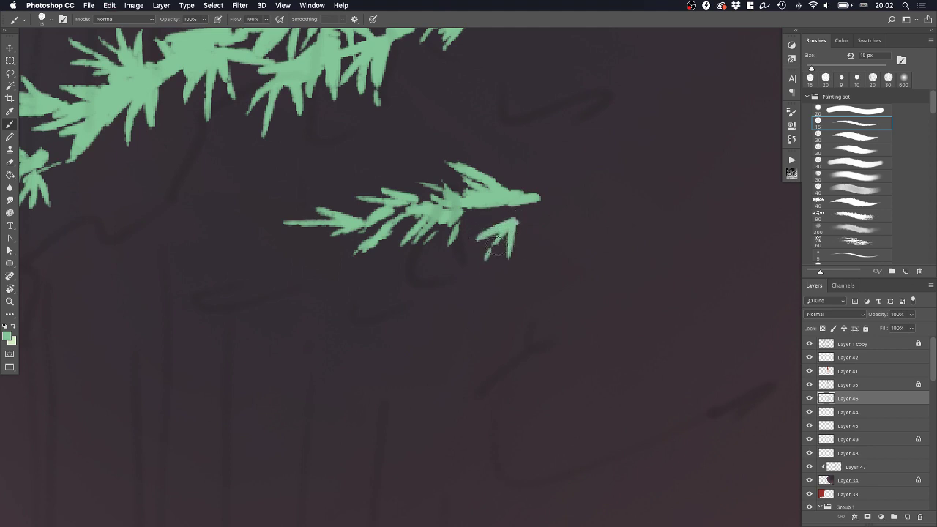
left_click_drag(325, 331, 399, 292)
key("super+z")
mouse_move(402, 329)
left_mouse_down()
mouse_move(411, 296)
mouse_move(481, 269)
left_mouse_up()
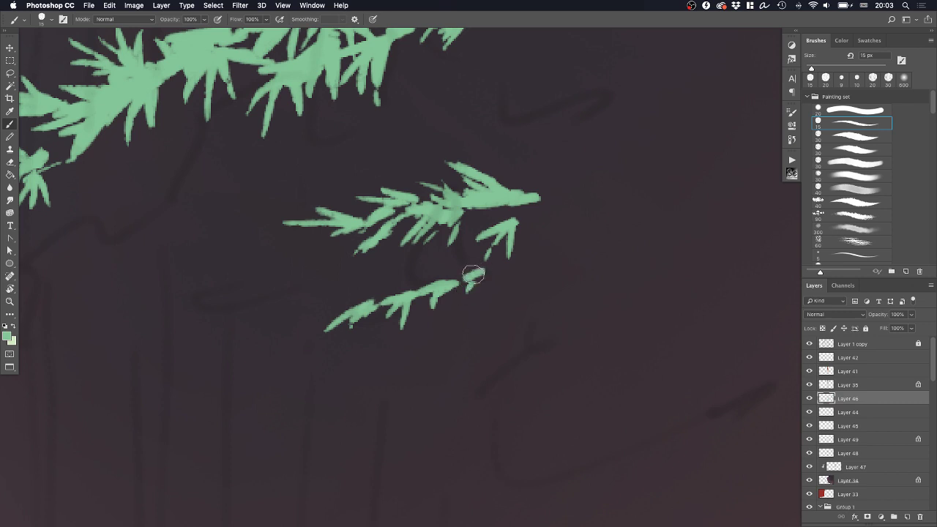
Paint a thin leaf sprig to the left of the middle spray's lower row, redoing its first strokes
left_click_drag(337, 281, 347, 280)
left_click_drag(213, 316, 268, 298)
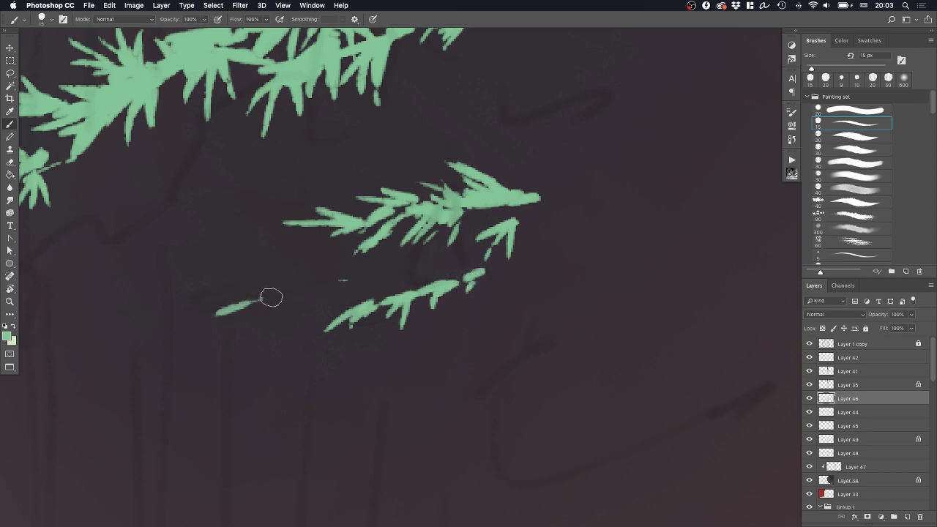
key("super+z")
mouse_move(204, 323)
left_mouse_down()
mouse_move(252, 298)
mouse_move(249, 287)
mouse_move(283, 283)
left_mouse_up()
key("super+z")
left_click_drag(275, 286, 316, 272)
Paint a small light green leaf cluster on the wall between the red pole and the white poster
key("z")
left_click_drag(383, 276, 361, 287)
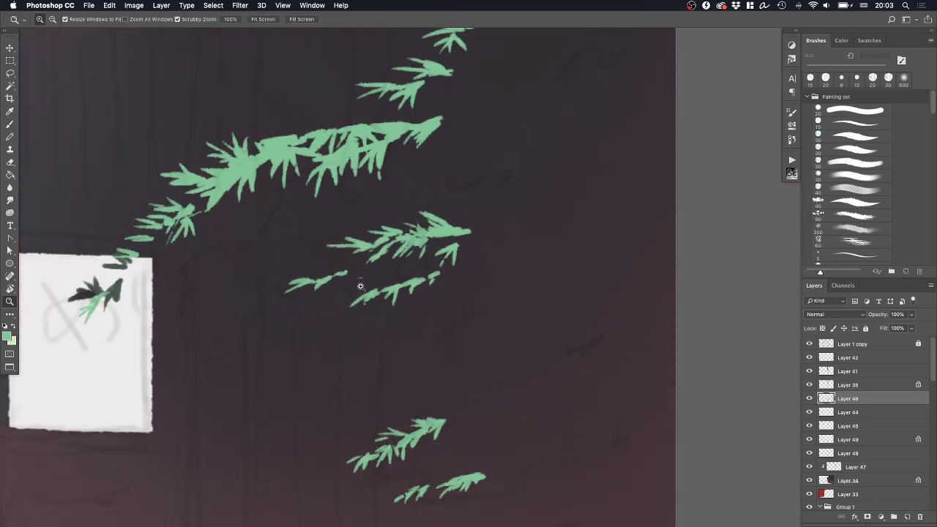
left_click_drag(475, 274, 348, 293)
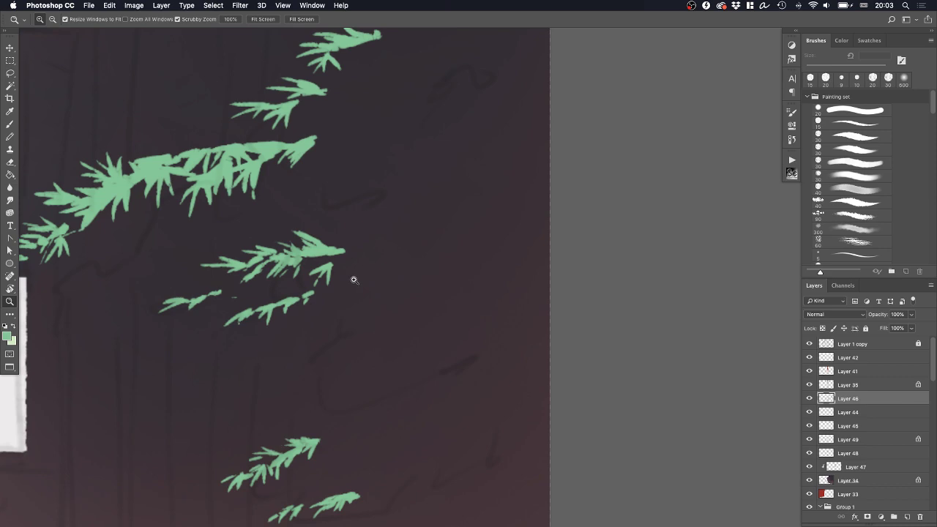
mouse_move(377, 211)
left_mouse_down()
mouse_move(321, 238)
mouse_move(373, 211)
left_mouse_up()
left_click_drag(251, 260, 498, 196)
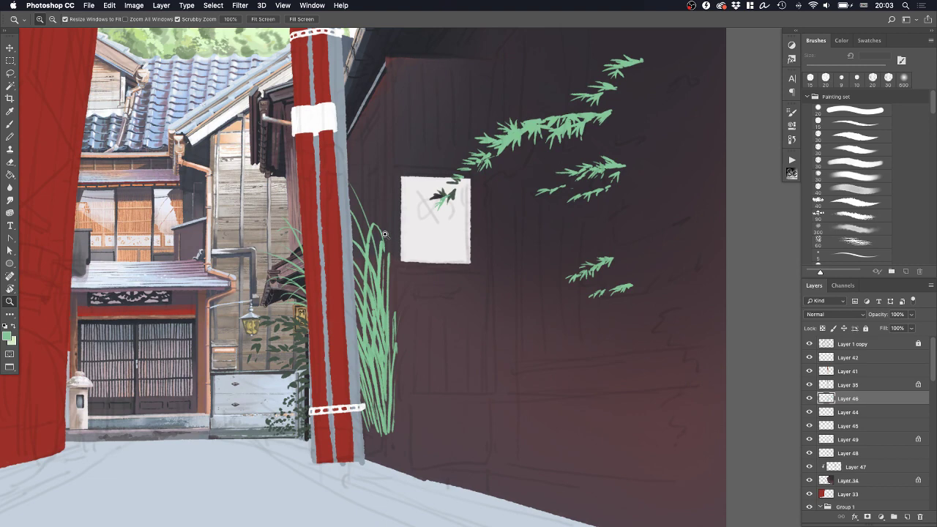
left_click_drag(393, 216, 383, 246)
left_click_drag(371, 189, 398, 191)
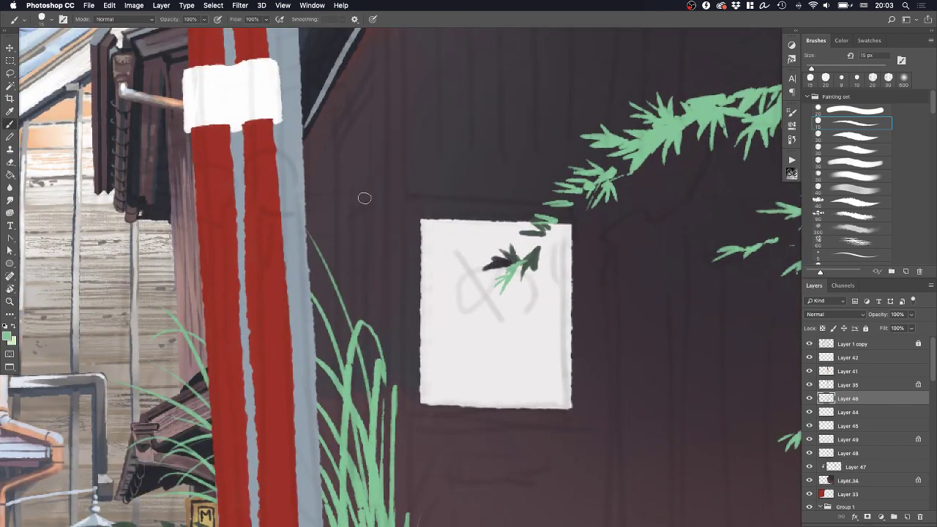
mouse_move(341, 197)
left_mouse_down()
mouse_move(373, 190)
mouse_move(347, 175)
mouse_move(361, 191)
mouse_move(380, 180)
mouse_move(353, 182)
mouse_move(382, 178)
mouse_move(327, 194)
mouse_move(382, 174)
left_mouse_up()
key("super+z")
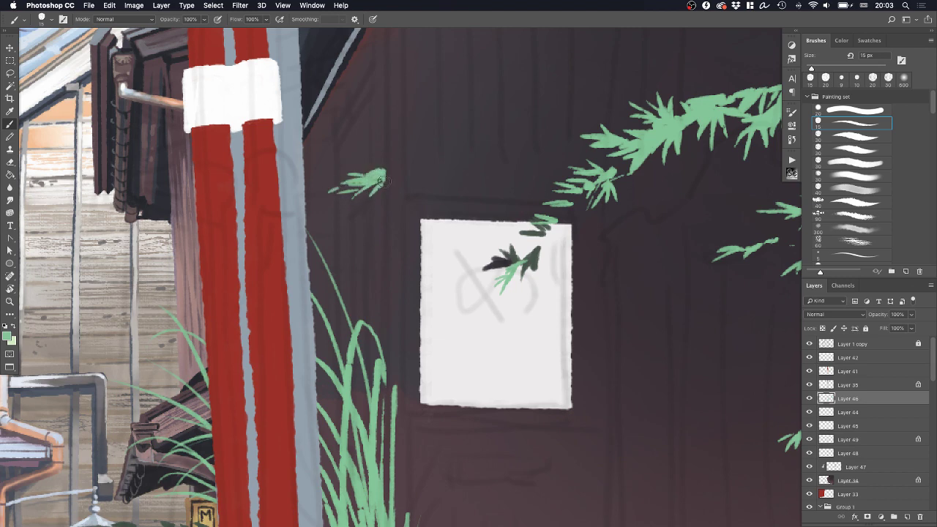
Add a denser leaf cluster below the one beside the red pole, plus a short leaf at the pole's edge
mouse_move(362, 221)
left_mouse_down()
mouse_move(335, 226)
mouse_move(380, 204)
left_mouse_up()
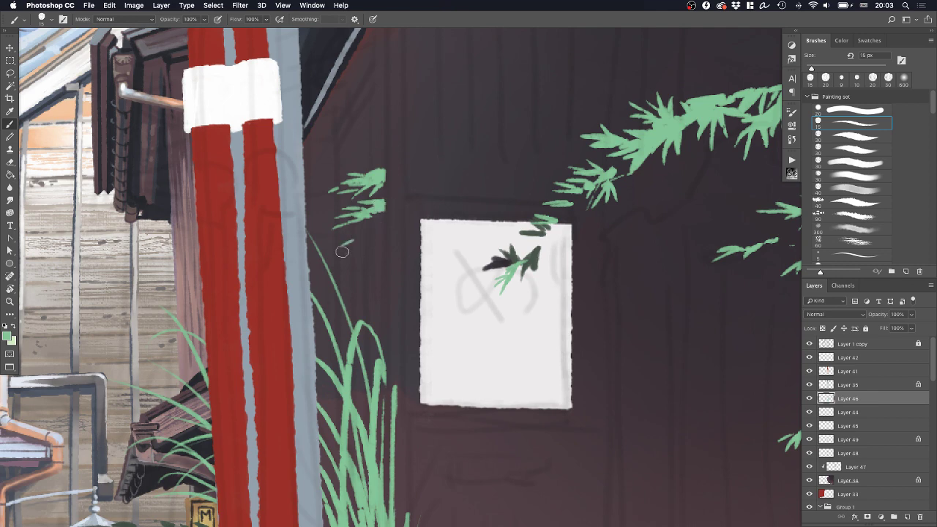
left_click_drag(341, 252, 365, 238)
left_click_drag(360, 246, 384, 229)
left_click_drag(310, 238, 339, 235)
left_click_drag(337, 233, 384, 233)
key("super+z")
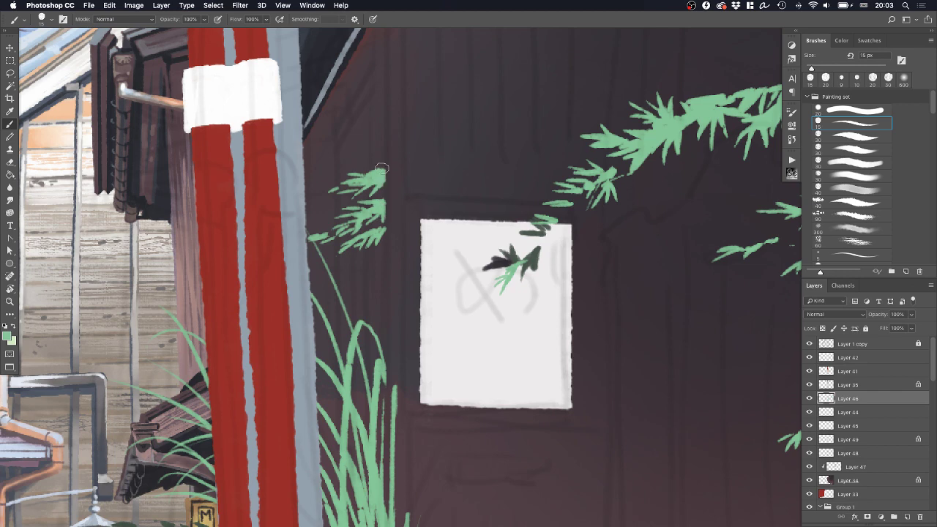
key("z")
left_click_drag(427, 221, 408, 250)
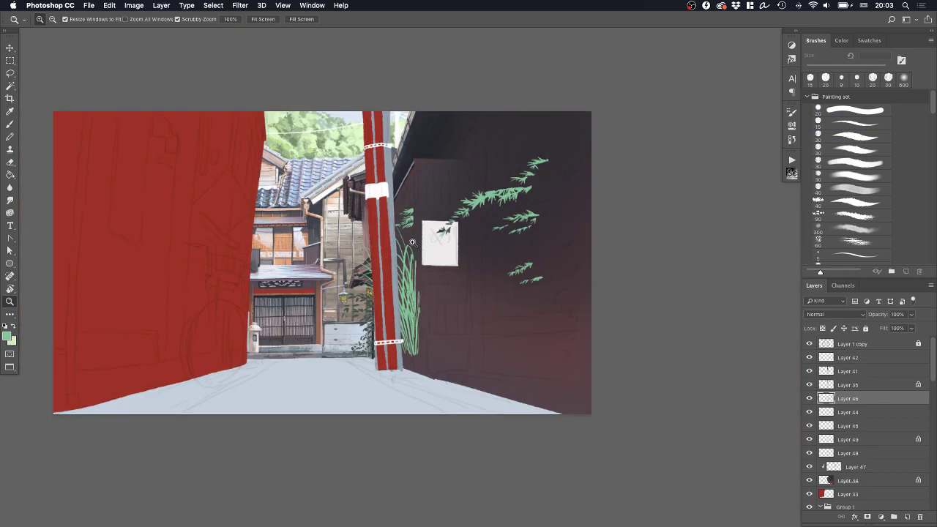
Select the dark wall's layer, Layer 34, and switch to the 30 px round painting brush
mouse_move(415, 288)
left_mouse_down()
mouse_move(401, 303)
mouse_move(410, 276)
left_mouse_up()
left_click(404, 221, "super")
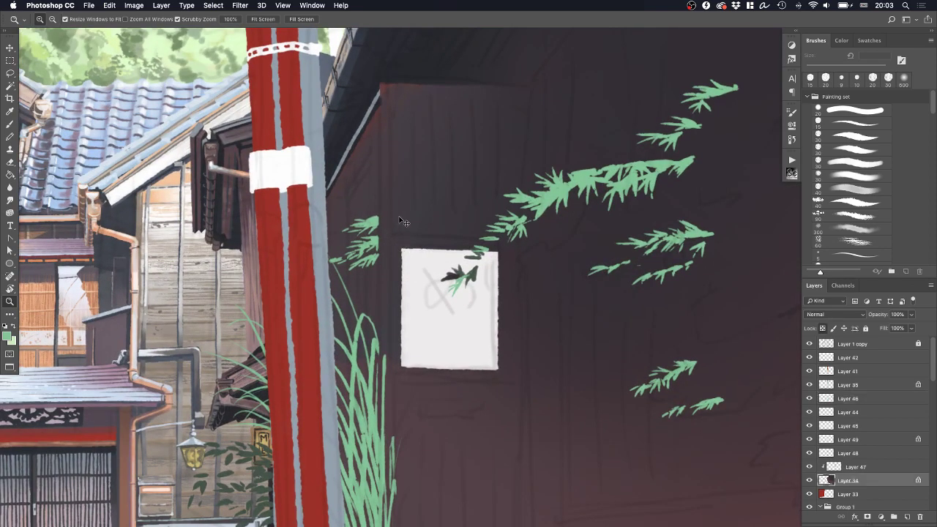
left_click(849, 164)
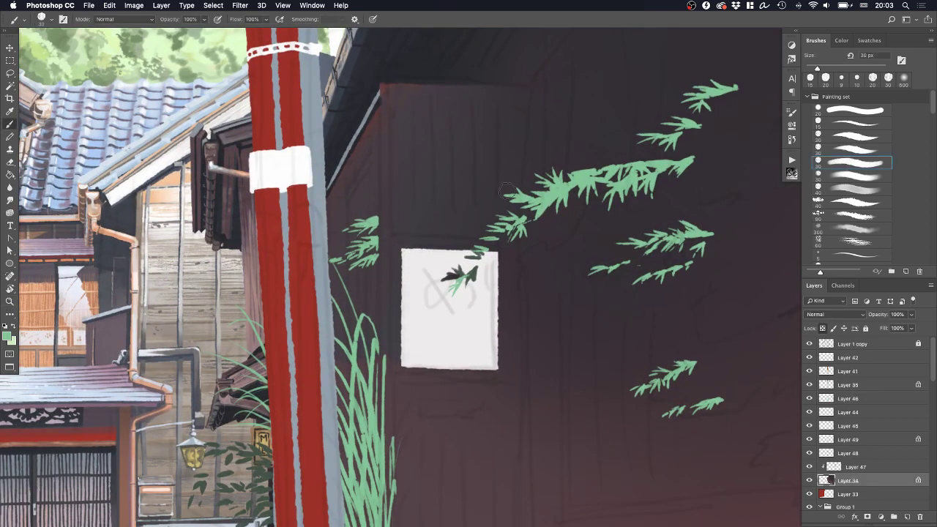
left_click(385, 89, "alt")
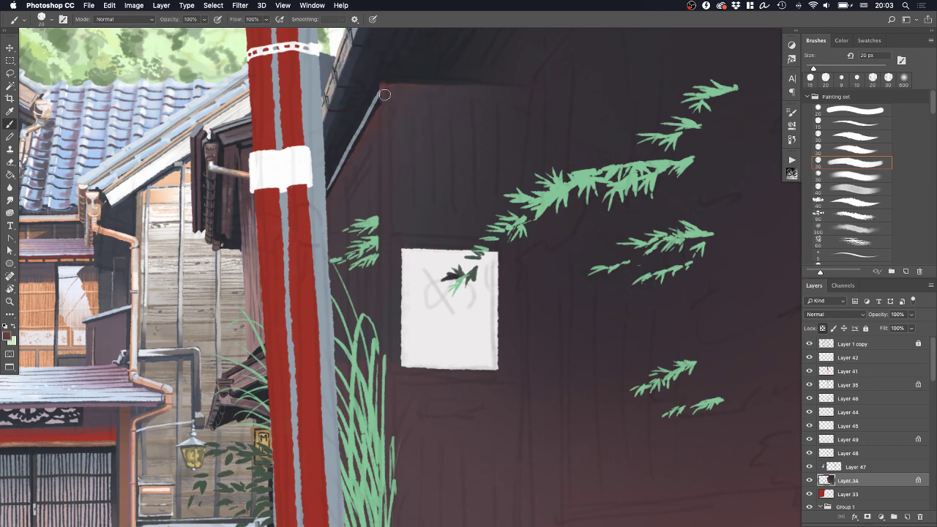
mouse_move(381, 166)
left_mouse_down()
mouse_move(382, 104)
mouse_move(387, 185)
mouse_move(384, 143)
left_mouse_up()
left_click_drag(385, 95, 385, 185)
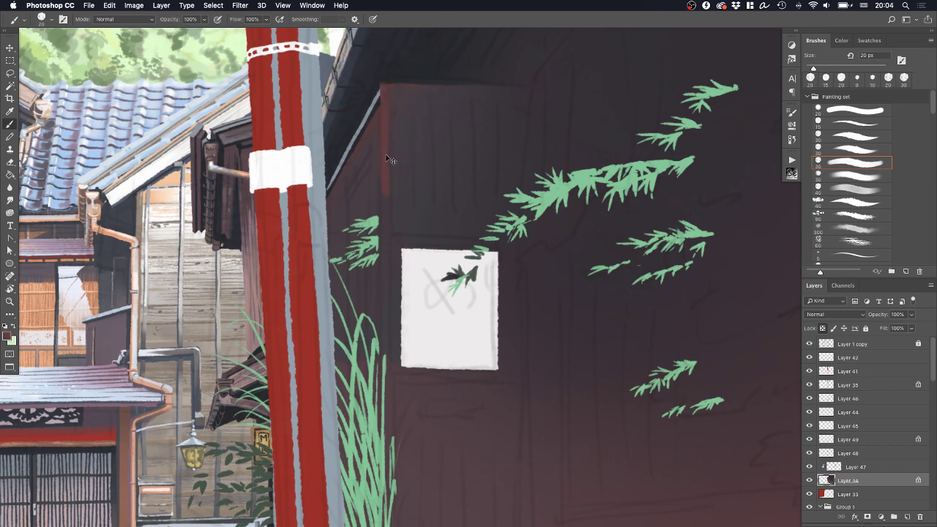
key("super+z")
Paint a muted dark strip along the top edge of the tall wall panel, using a colour sampled from the panel
left_click(405, 127, "alt")
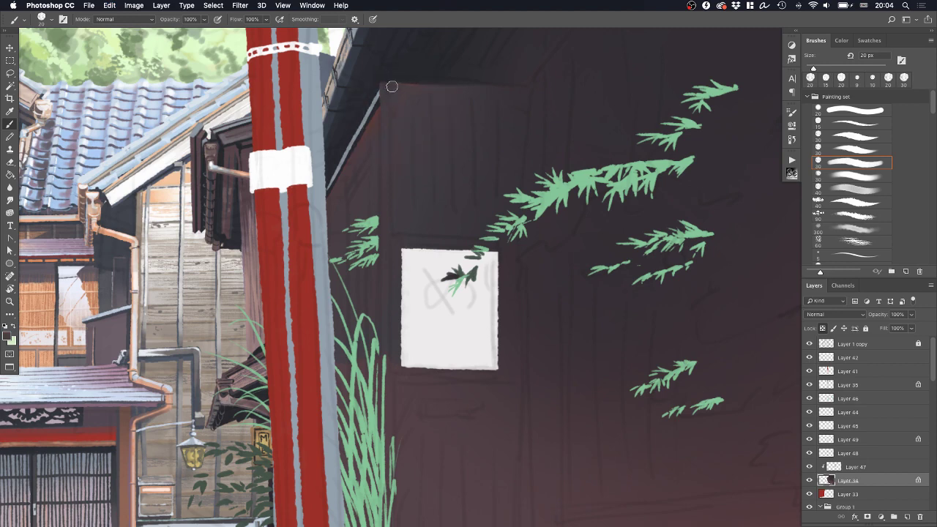
left_click_drag(383, 79, 519, 91)
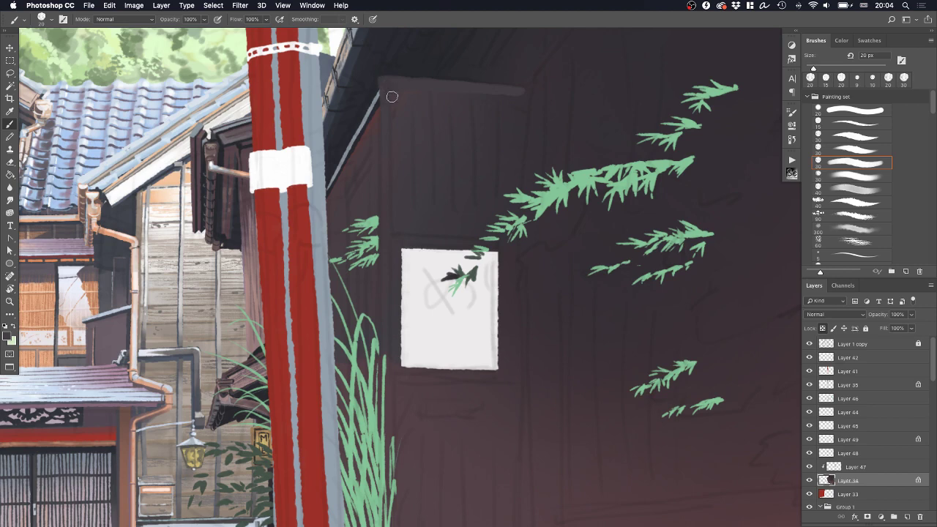
left_click(372, 80, "alt")
left_click_drag(399, 161, 383, 163)
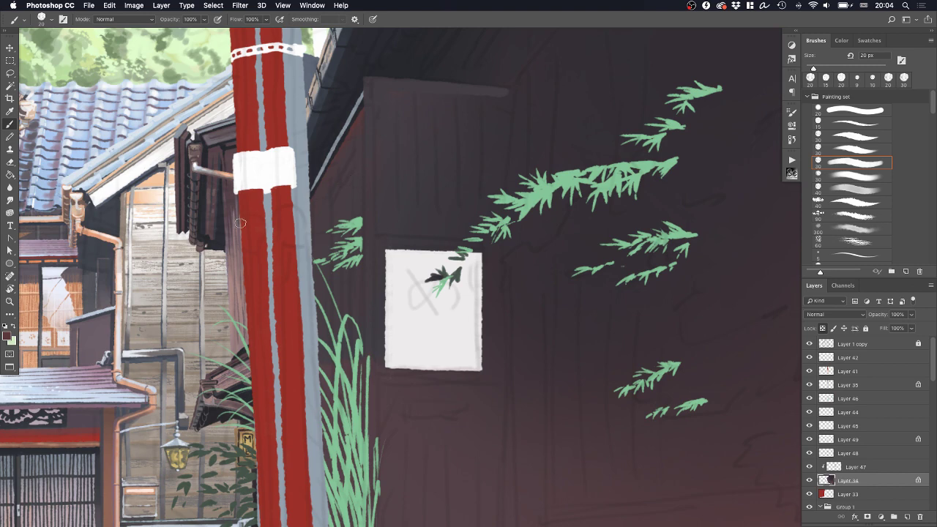
Paint the narrow wall section between the pole and the tall panel in dark red, using a red sampled from the background building
scroll(288, 206, "down", 5)
scroll(288, 207, "left", 6)
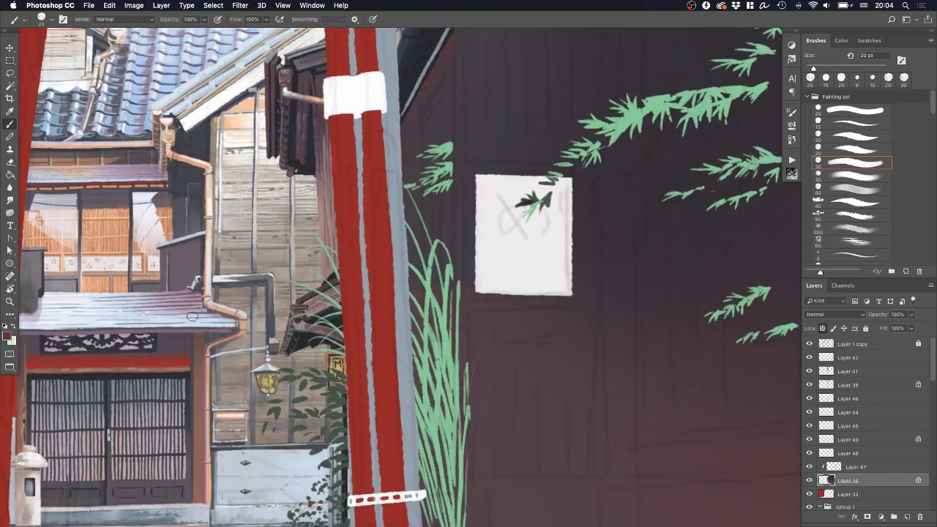
left_click(181, 355, "alt")
left_click_drag(421, 93, 421, 124)
left_click_drag(428, 83, 432, 126)
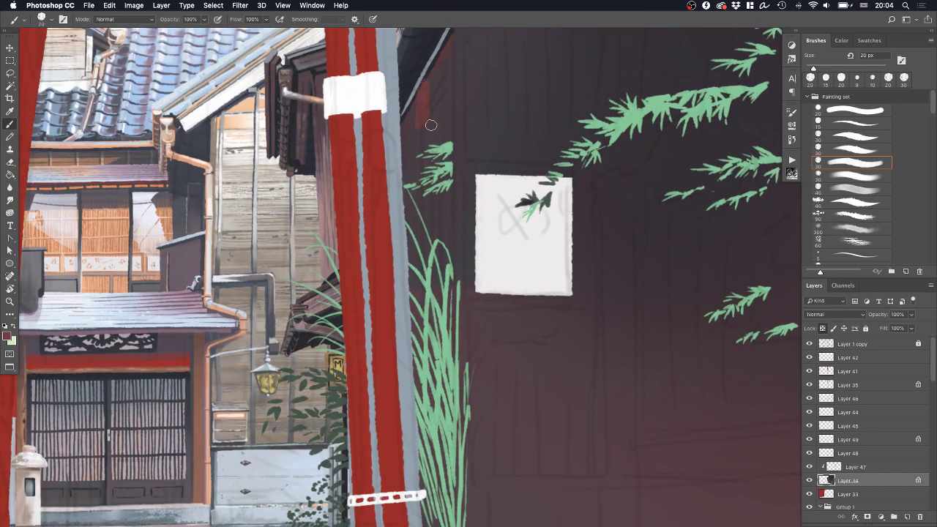
key("super+alt+z")
key("super+alt+z")
left_click_drag(443, 70, 443, 115)
left_click(446, 58, "alt")
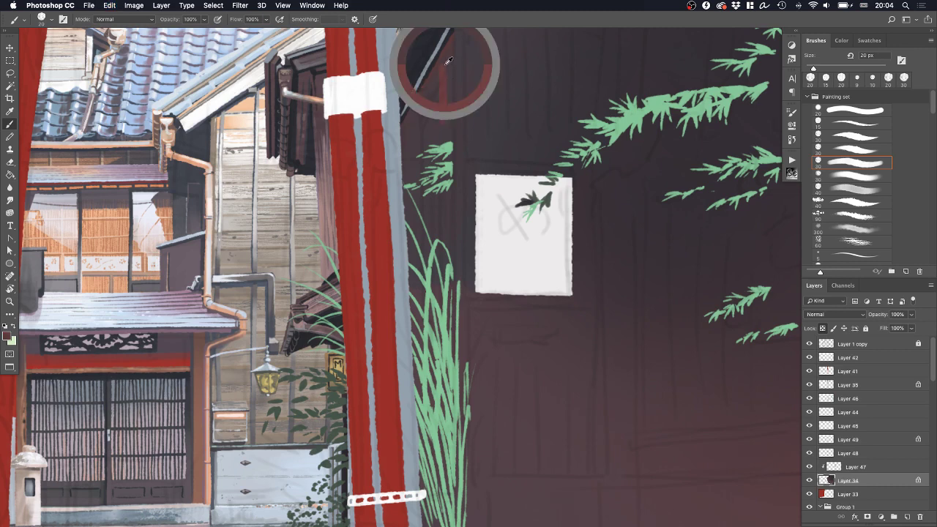
key("super+alt+z")
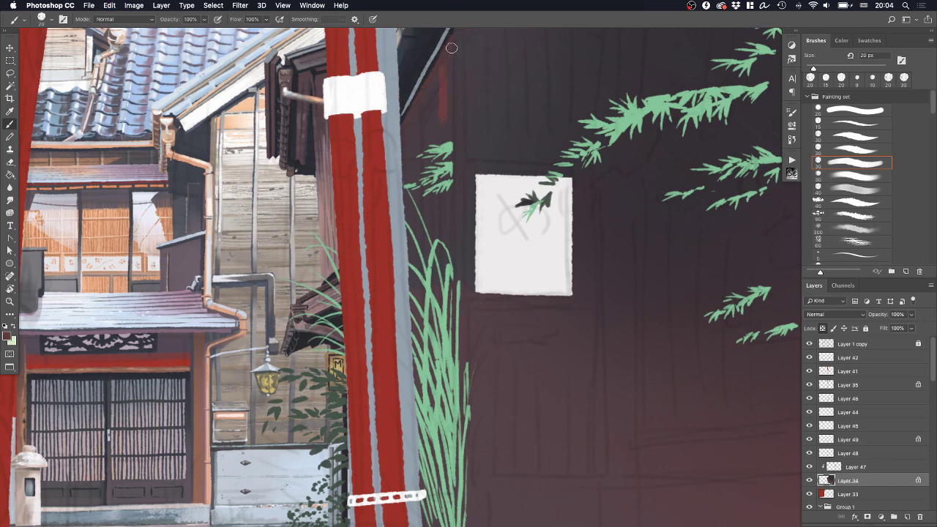
left_click(447, 64, "alt")
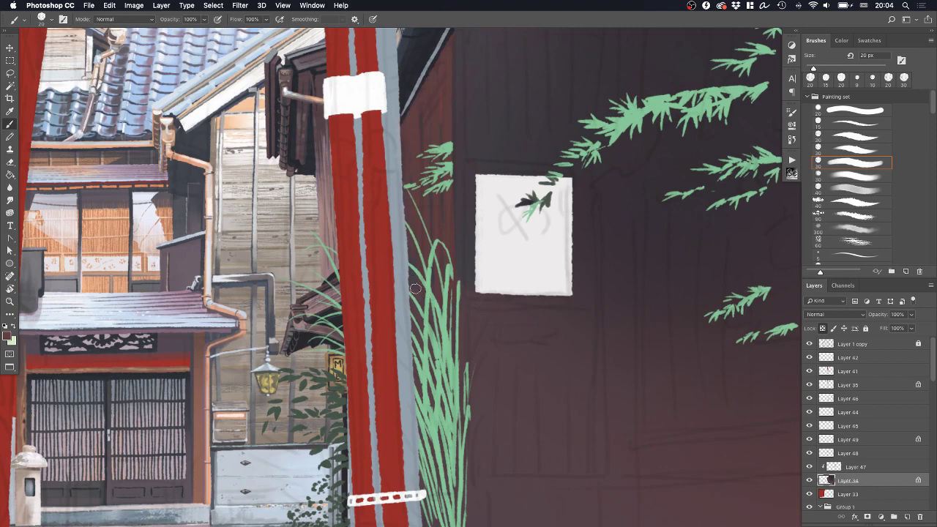
Blend the strip along the tall panel's top edge into the wall with a 35 px brush and a sampled dark wall colour
key("z")
mouse_move(429, 192)
left_mouse_down()
mouse_move(391, 232)
mouse_move(425, 263)
mouse_move(405, 278)
left_mouse_up()
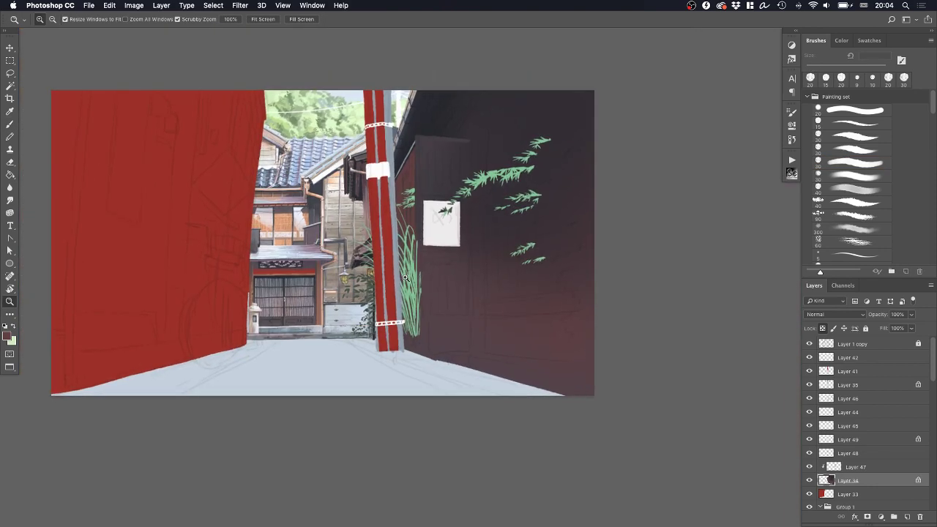
left_click_drag(464, 145, 549, 143)
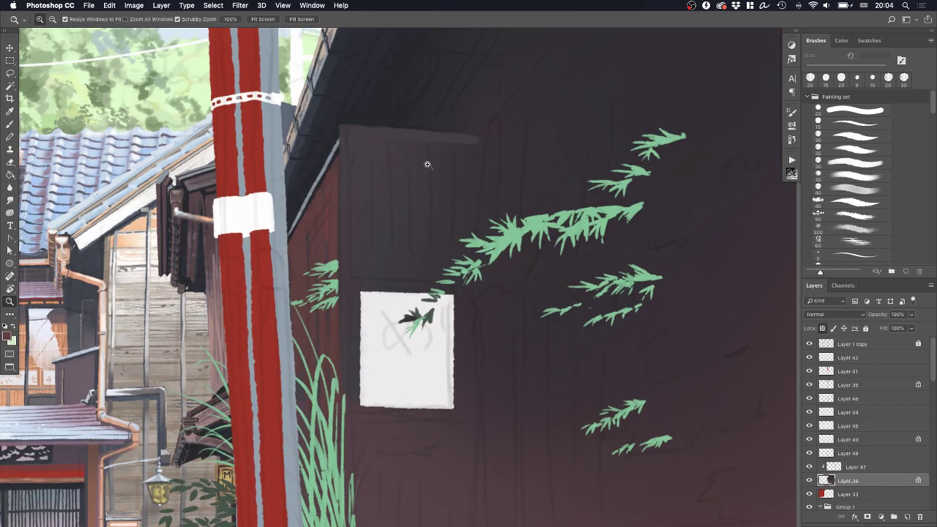
key("b")
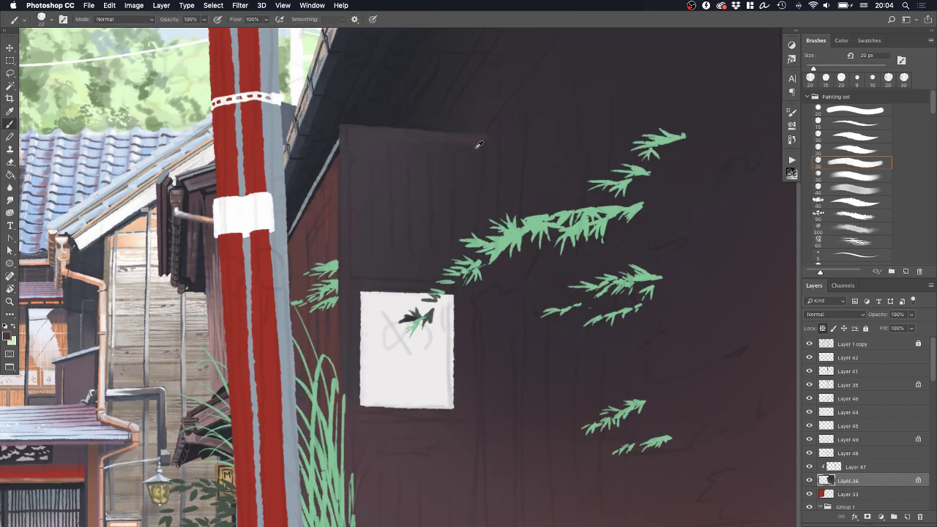
key("super+z")
left_click(460, 192, "alt")
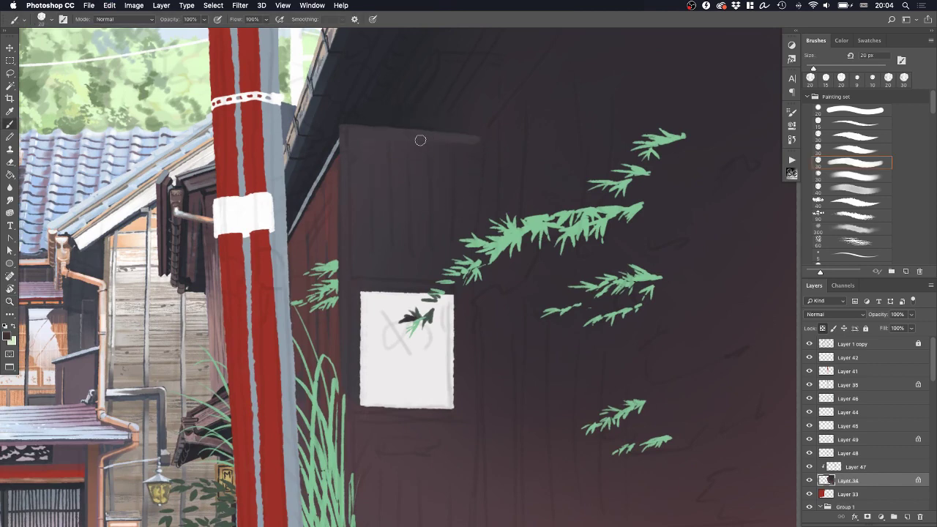
key("bracketright")
key("bracketright")
key("bracketright")
mouse_move(404, 138)
left_mouse_down()
mouse_move(481, 140)
mouse_move(383, 136)
mouse_move(484, 143)
left_mouse_up()
Paint a dark shadow over the upper end of the narrow red wall section, under the eave, with a 15 px brush
key("z")
mouse_move(530, 167)
left_mouse_down()
mouse_move(503, 188)
mouse_move(525, 192)
mouse_move(493, 172)
mouse_move(471, 217)
mouse_move(486, 225)
left_mouse_up()
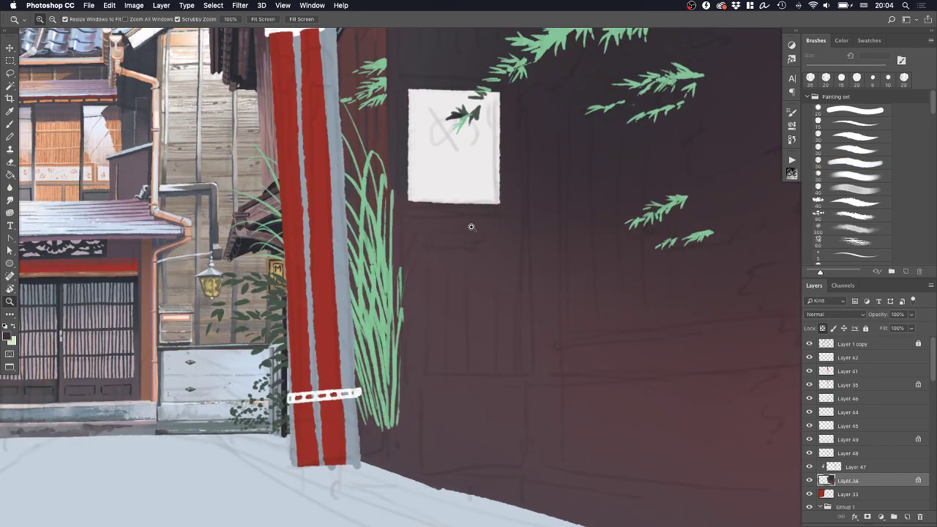
scroll(392, 99, "up", 5)
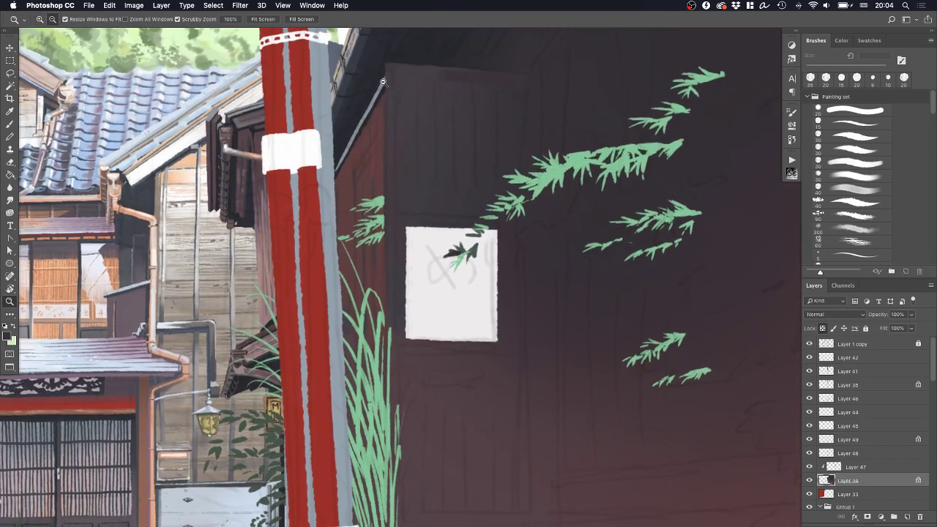
left_click(385, 112)
key("b")
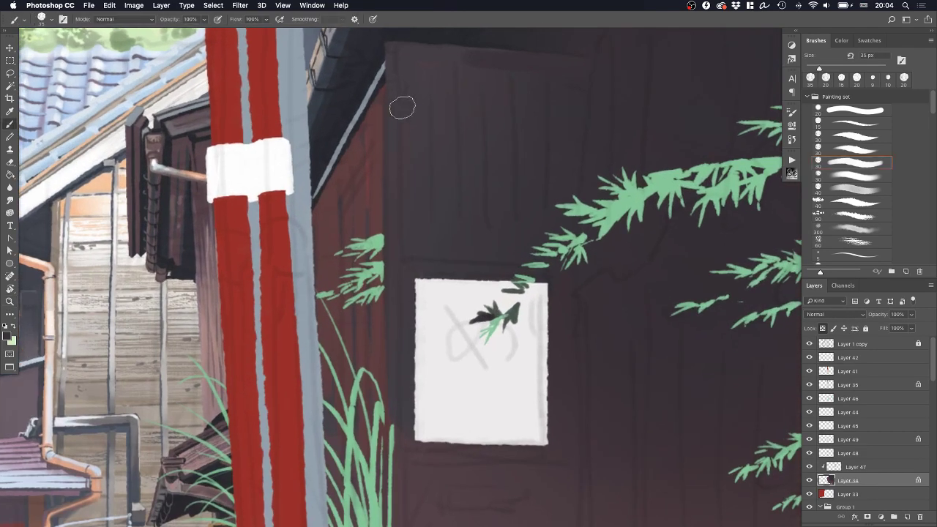
key("bracketleft")
key("bracketleft")
left_click_drag(381, 92, 381, 125)
left_click_drag(380, 84, 378, 141)
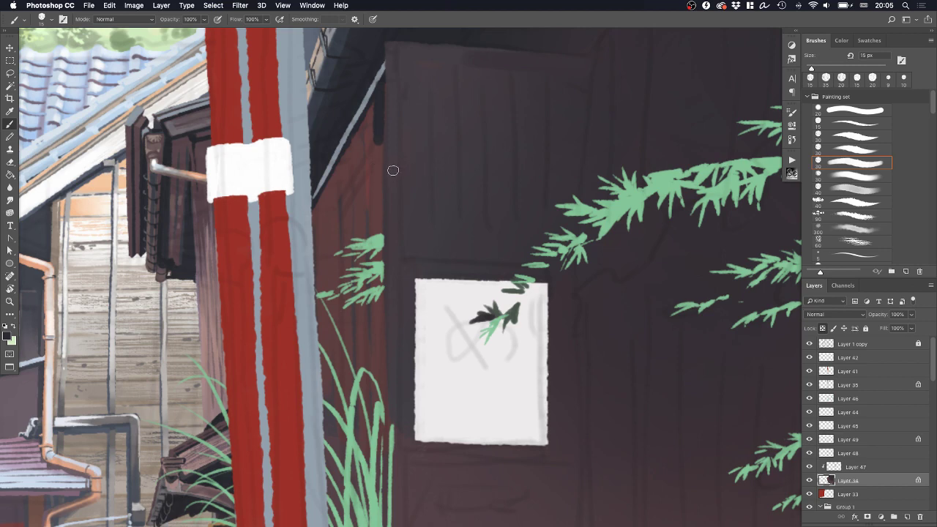
mouse_move(377, 100)
left_mouse_down()
mouse_move(356, 141)
mouse_move(370, 134)
left_mouse_up()
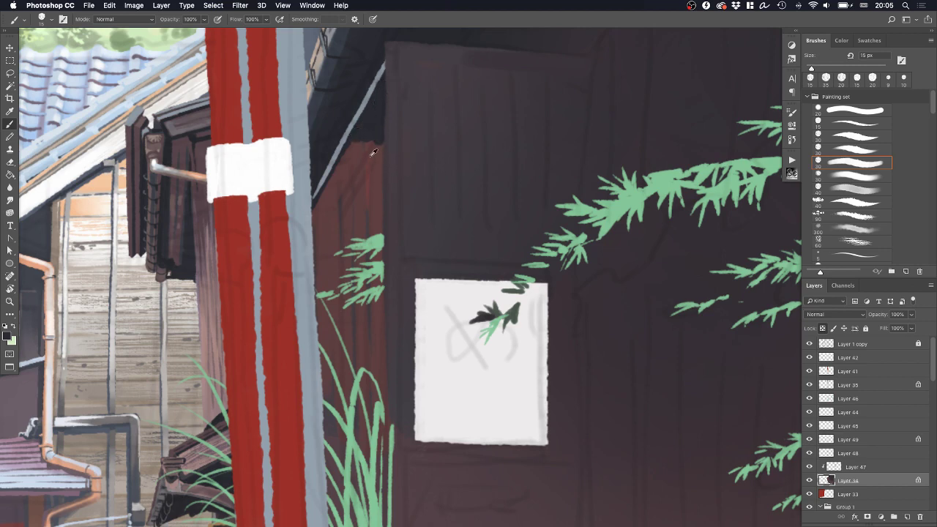
Extend the shadow down the side of the red wall section next to the tall panel, then soften it with a 40 px soft brush
left_click(373, 152, "alt")
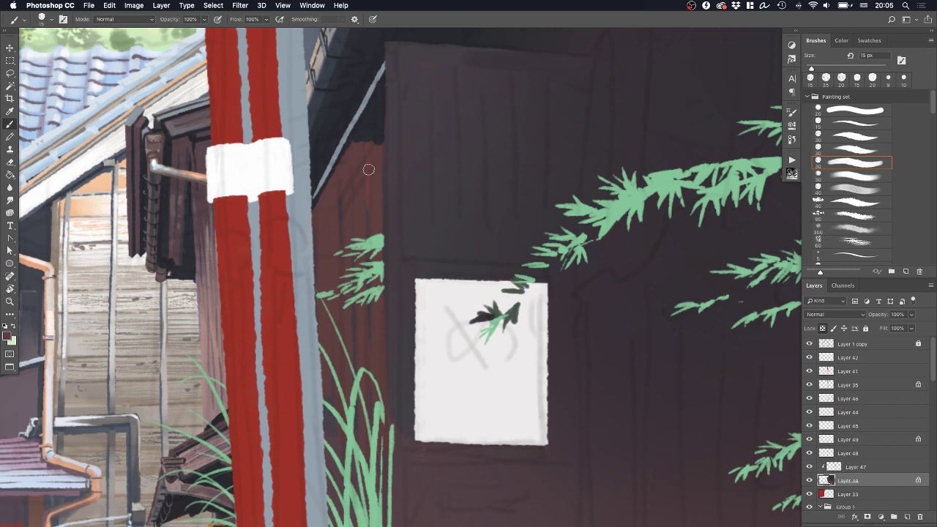
left_click(377, 133, "alt")
key("]")
key("]")
key("]")
left_click(360, 135, "alt")
mouse_move(359, 138)
left_mouse_down()
mouse_move(367, 265)
mouse_move(357, 200)
left_mouse_up()
key("super+z")
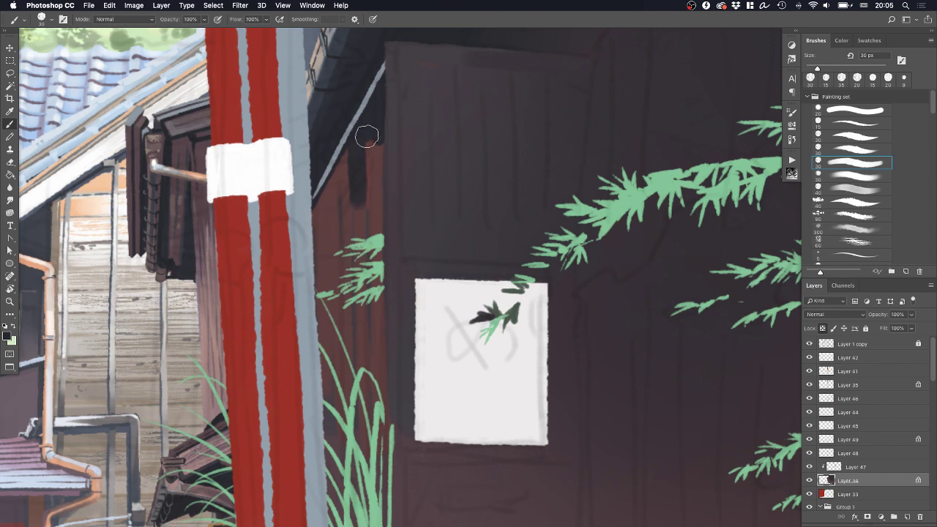
mouse_move(368, 137)
left_mouse_down()
mouse_move(372, 202)
mouse_move(358, 201)
left_mouse_up()
left_click(361, 208, "alt")
left_click(855, 189)
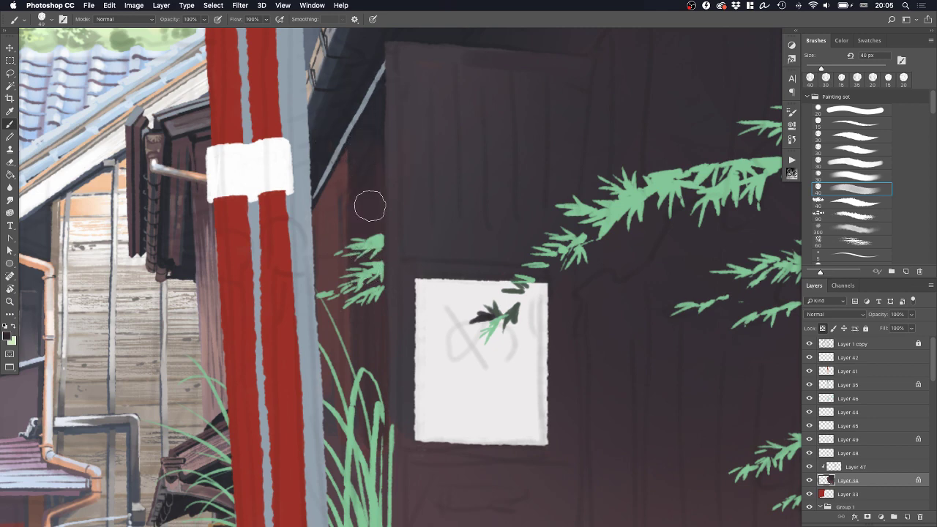
scroll(373, 355, "down", 3)
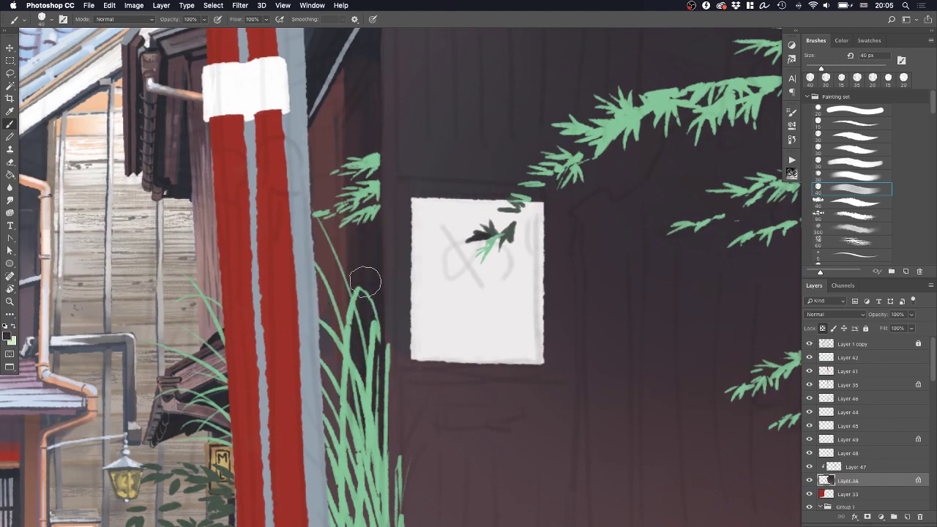
Draw thin dark plank lines on the red wall section beside the pole with the 15 px brush
left_click_drag(419, 282, 384, 279)
left_click_drag(443, 255, 436, 249)
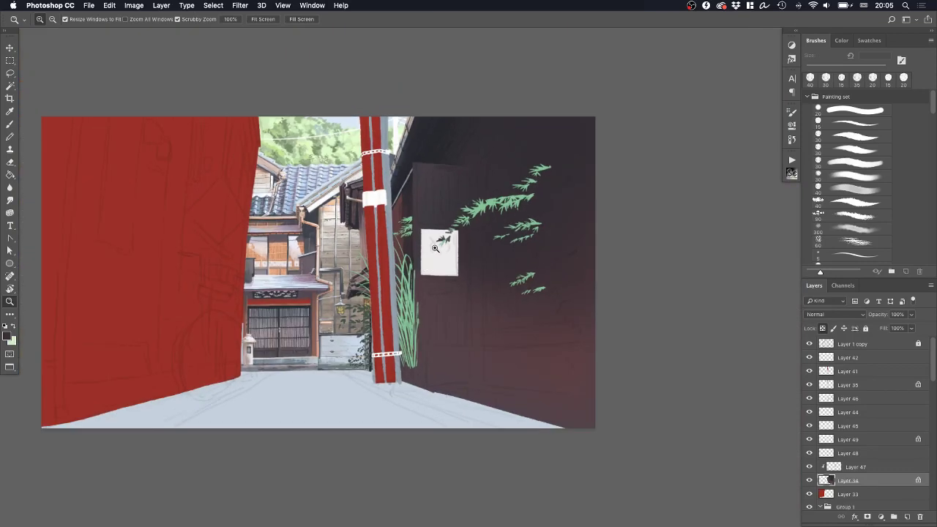
left_click_drag(415, 208, 449, 216)
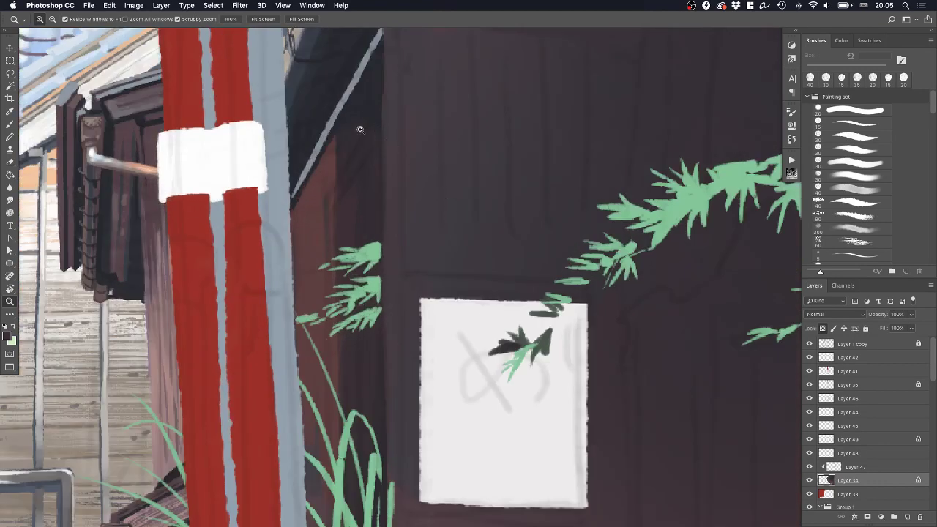
left_click(856, 125)
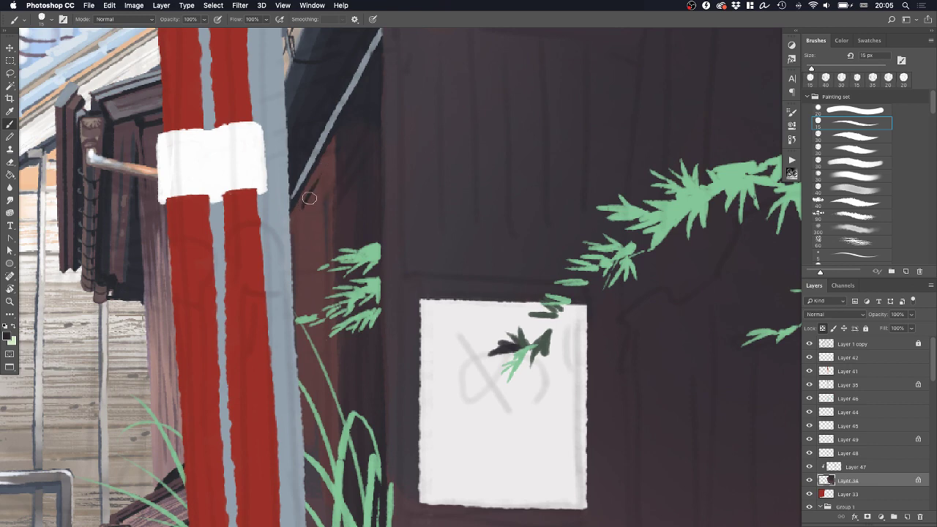
key("z")
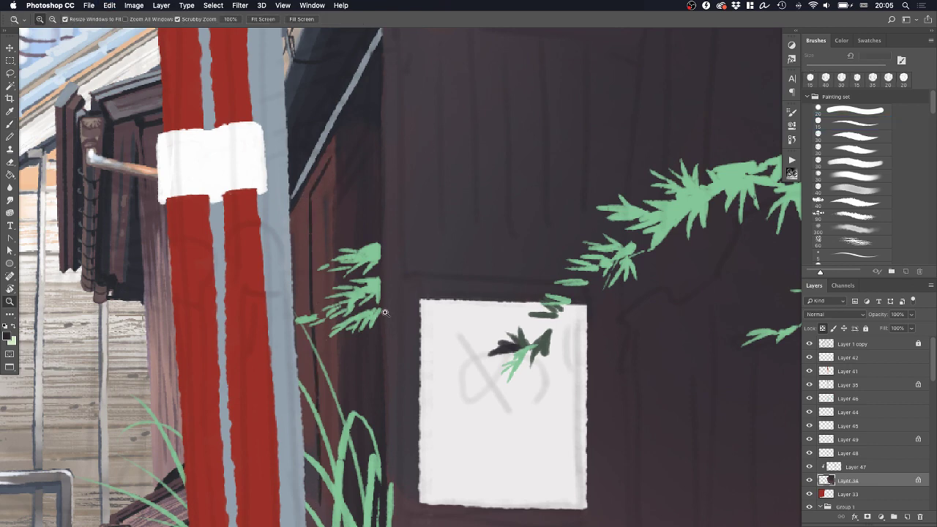
left_click(385, 312, "alt")
left_click(365, 266)
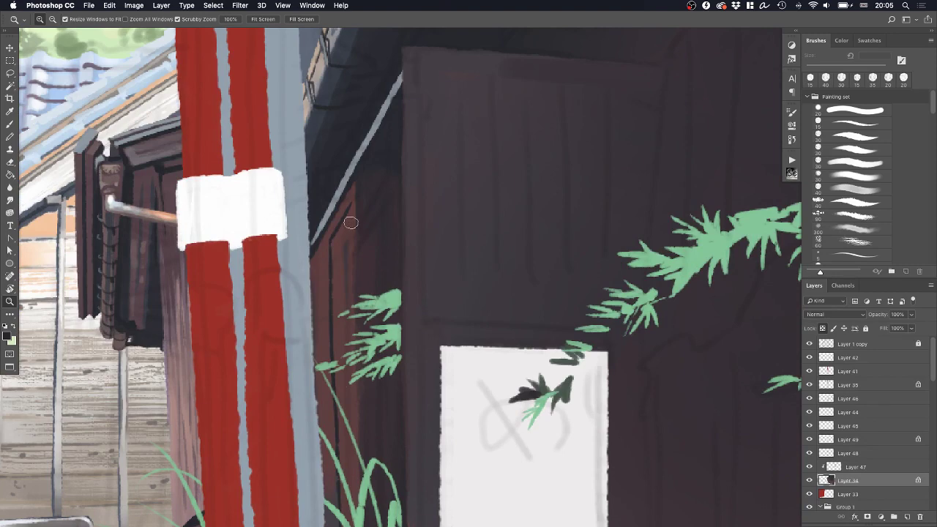
Touch up the edges of the red planks with a reddish brown sampled from the wall
key("b")
left_click(353, 203, "alt")
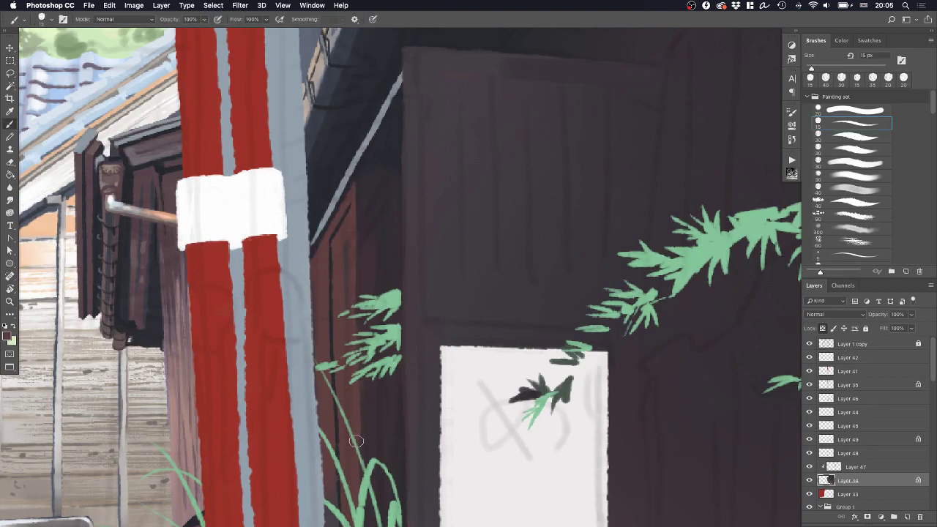
key("z")
left_click(417, 375, "alt")
left_click(429, 365)
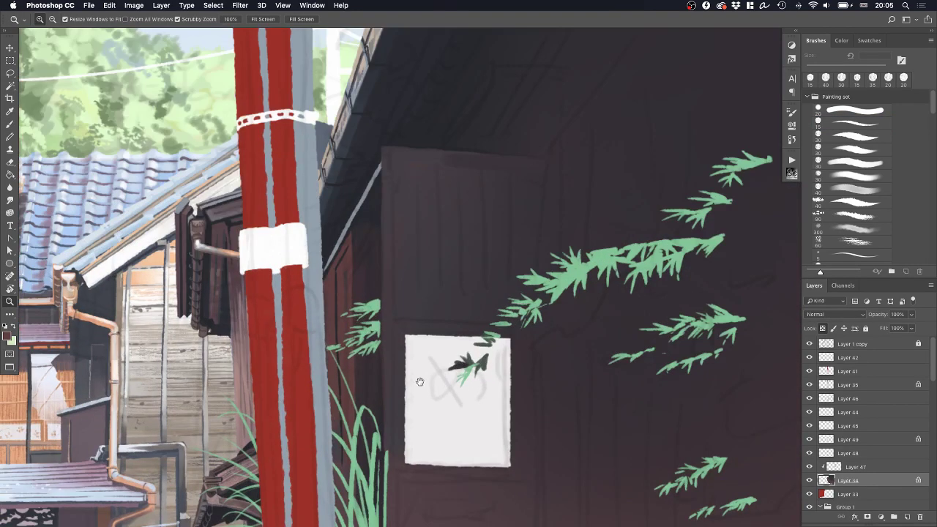
Draw a long thin vertical line down the edge of the tall dark panel where it meets the red wall section
left_click_drag(419, 382, 415, 309)
left_click(401, 165)
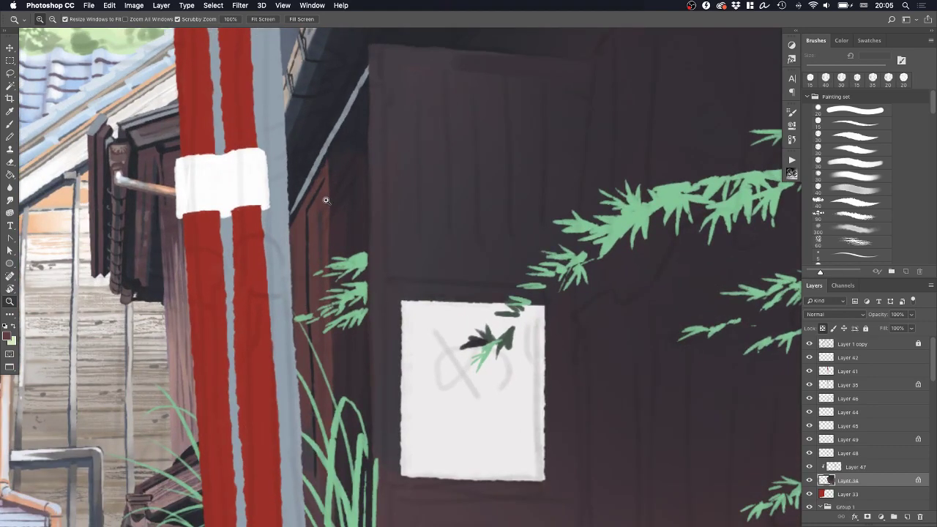
key("b")
left_click_drag(367, 45, 373, 507)
left_click_drag(429, 355, 387, 405)
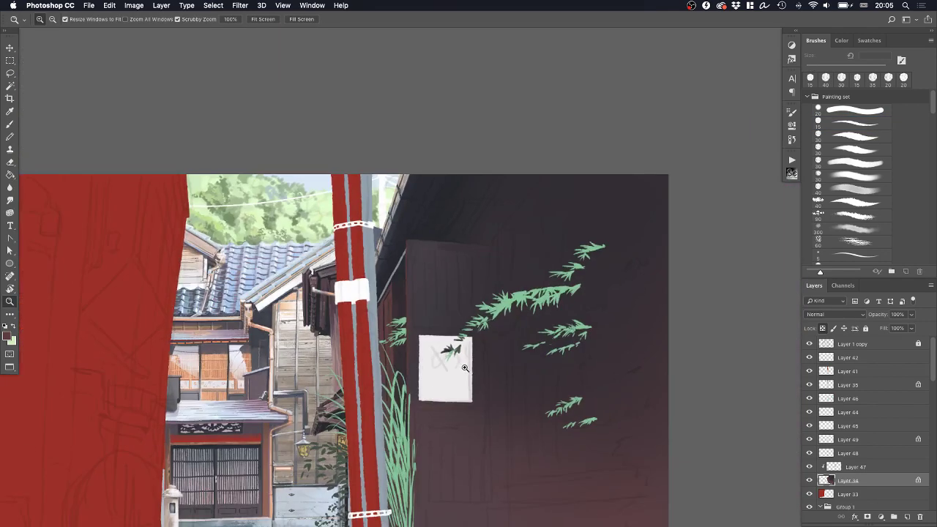
left_click_drag(465, 368, 498, 376)
left_click(521, 373)
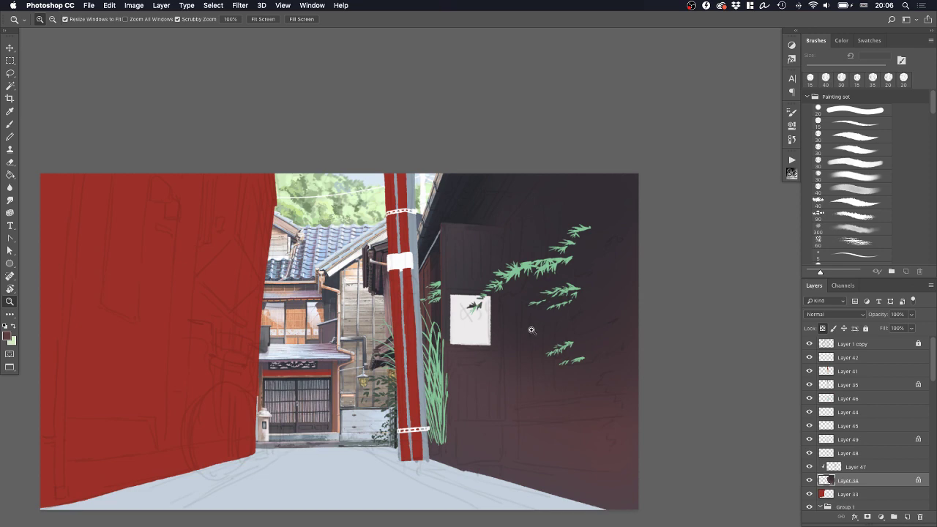
Lock the transparent pixels on the white square sign's layer and tint the sign beige with the 300 px soft brush, sampling cream from the distant house
left_click_drag(523, 346, 542, 343)
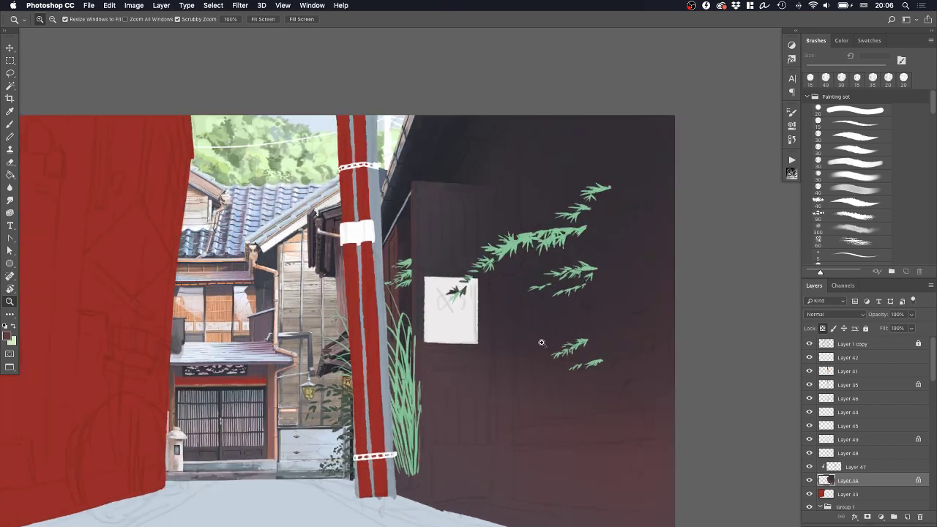
left_click_drag(498, 280, 540, 275)
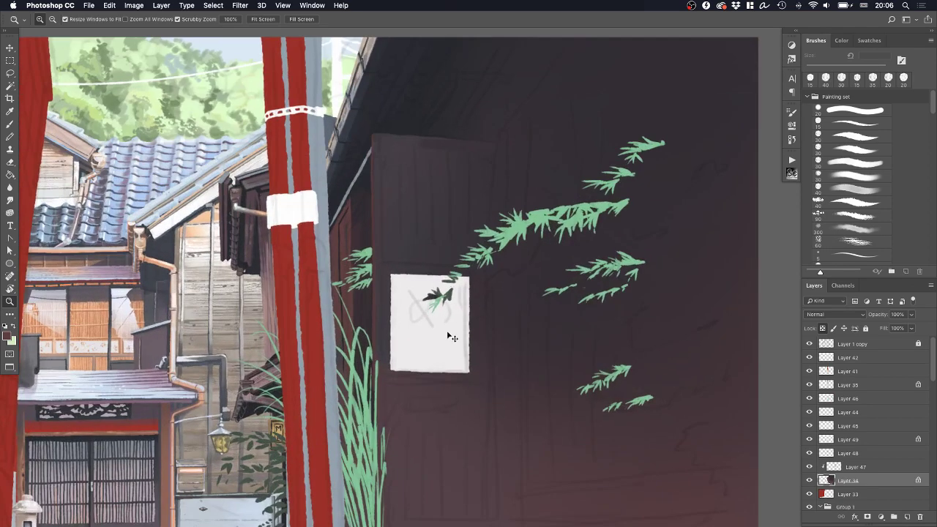
left_click(448, 335, "super")
key("slash")
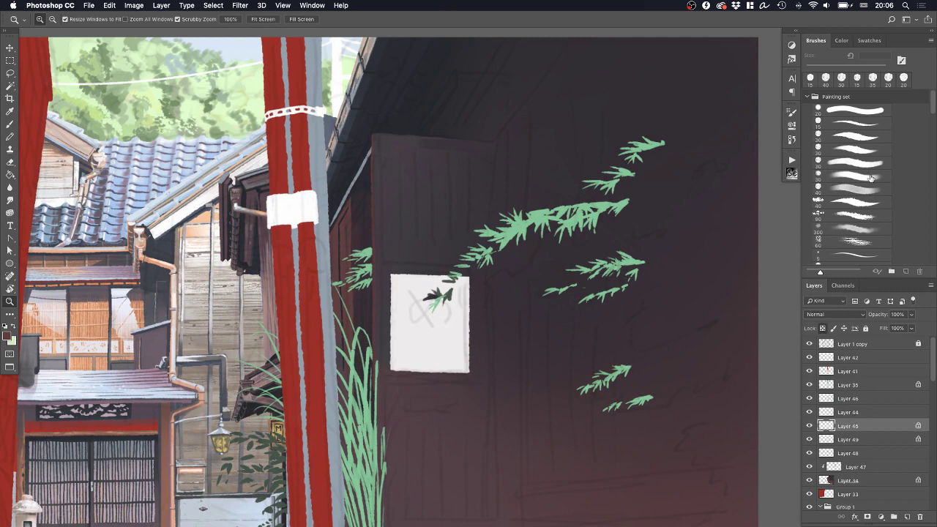
scroll(895, 187, "down", 5)
left_click(866, 203)
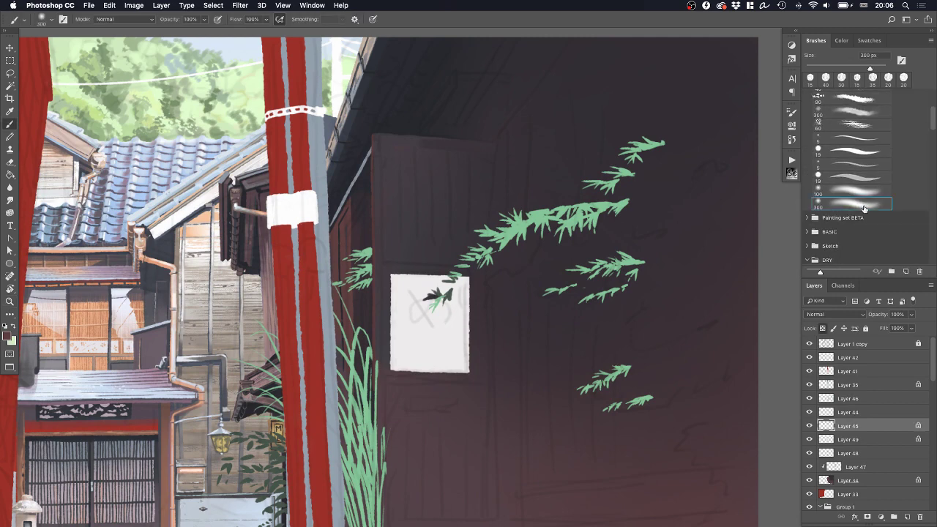
left_click(199, 230, "alt")
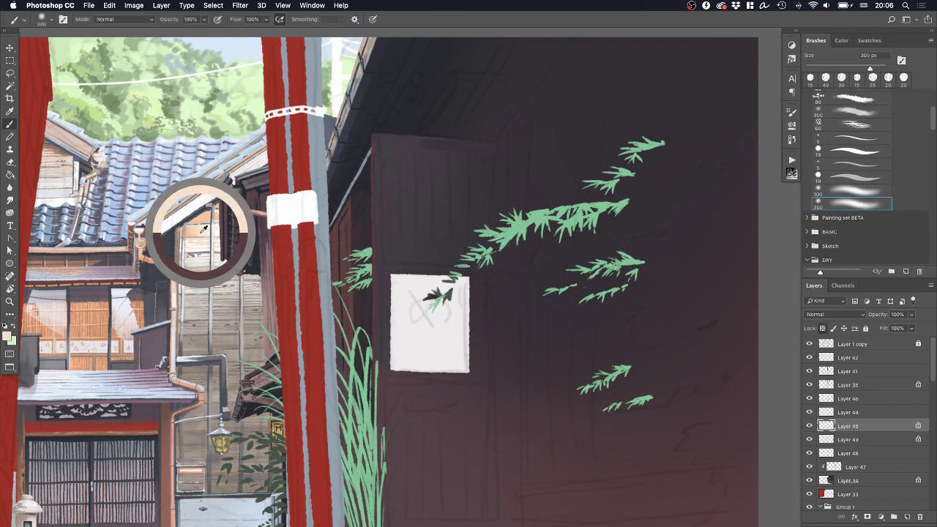
mouse_move(410, 300)
left_mouse_down()
mouse_move(446, 324)
mouse_move(431, 309)
mouse_move(429, 335)
mouse_move(461, 360)
left_mouse_up()
key("super+z")
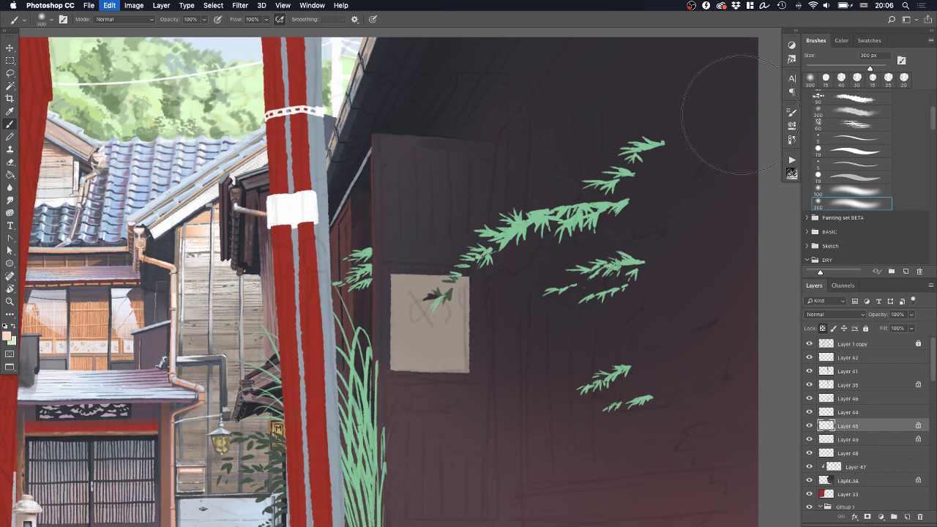
Lower the paint colour's brightness to 62% and cover the sign with this flat tan
left_click(842, 41)
left_click_drag(895, 79, 874, 79)
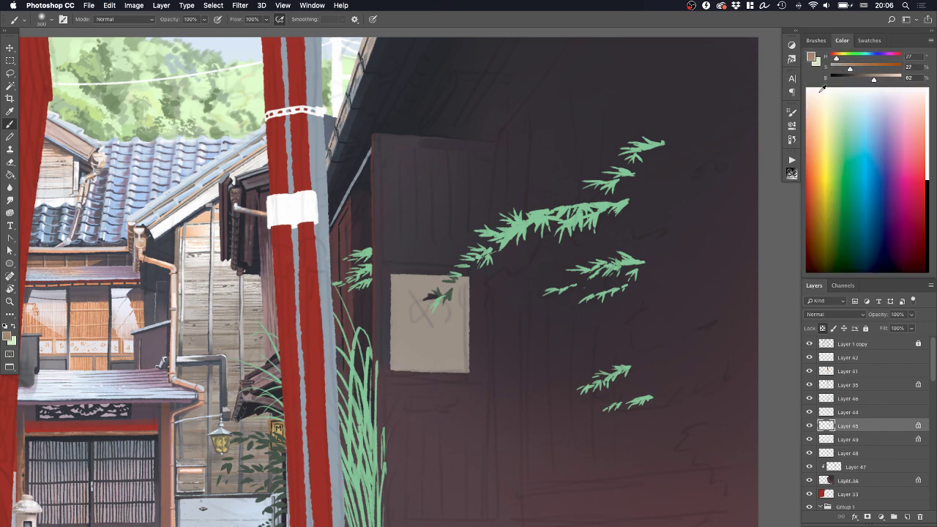
key("z")
left_click(466, 319)
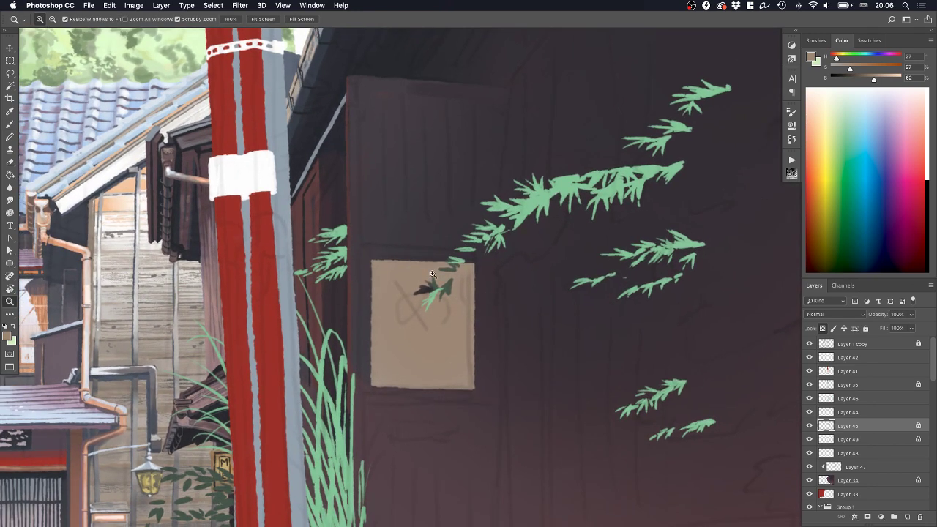
key("b")
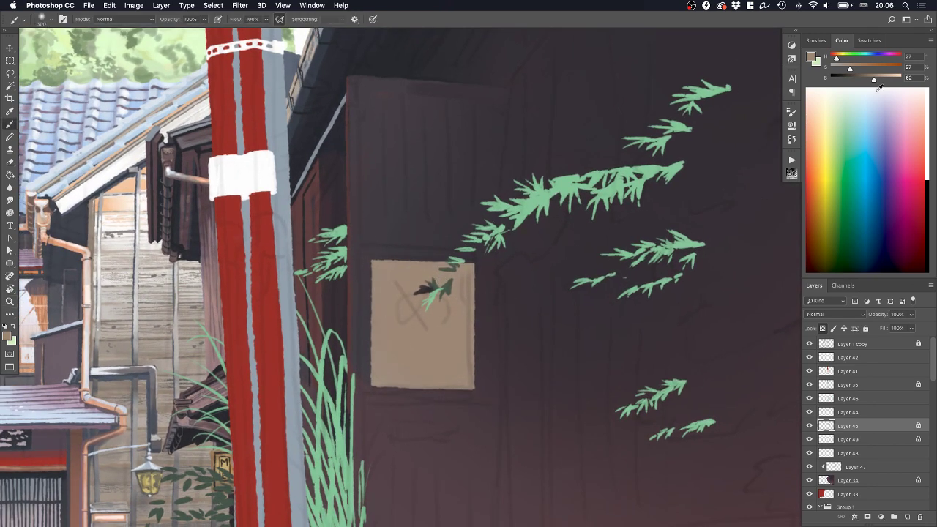
Shade the sign's edges with a 150 px soft brush, using brown at 54% brightness and a dark tone sampled from the door panel
left_click_drag(860, 70, 865, 69)
left_click_drag(874, 78, 857, 70)
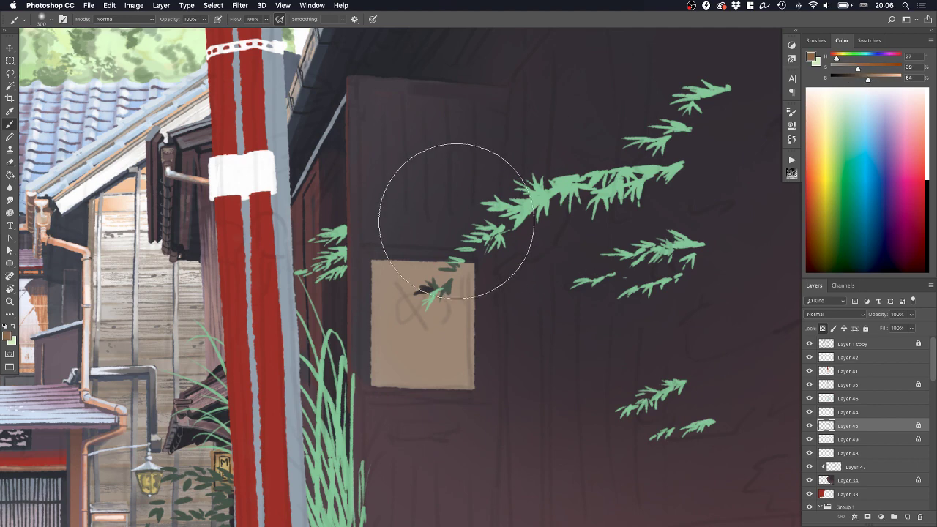
key("bracketleft")
key("bracketleft")
key("bracketleft")
key("bracketleft")
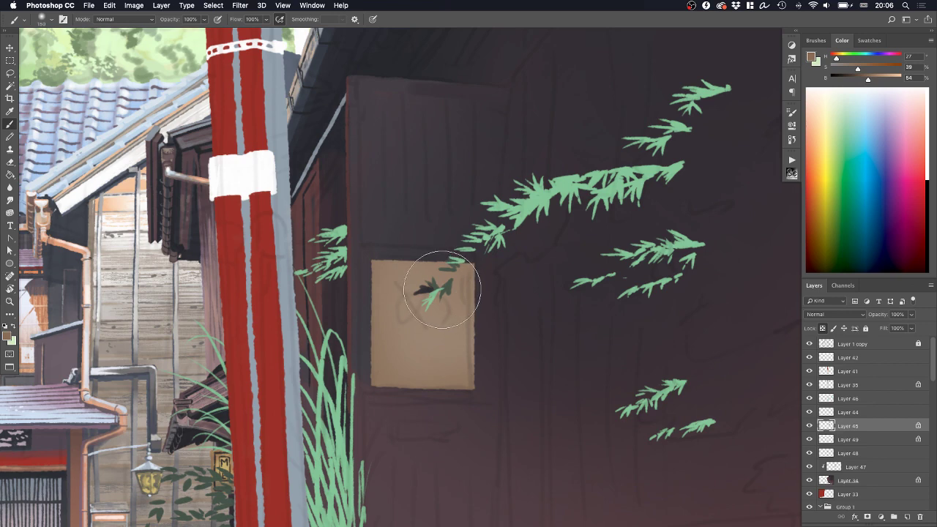
left_click_drag(852, 73, 845, 71)
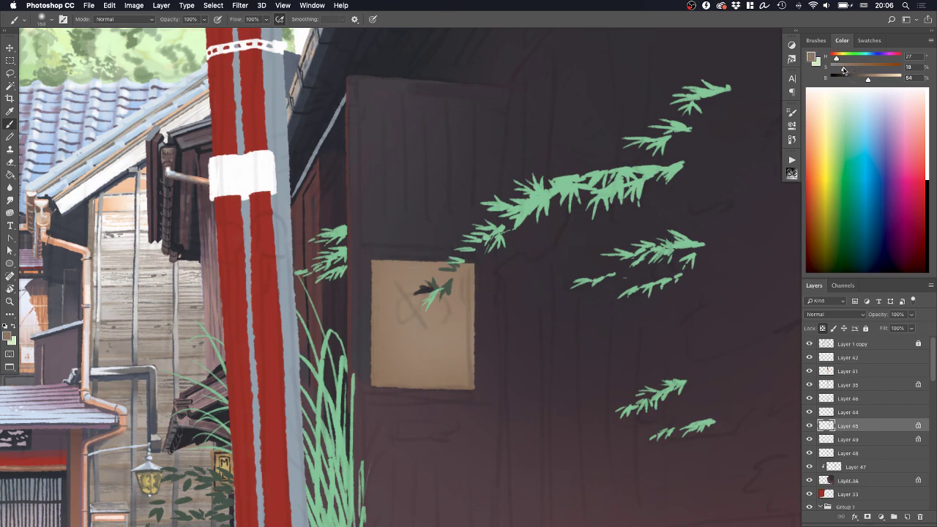
left_click(419, 176, "alt")
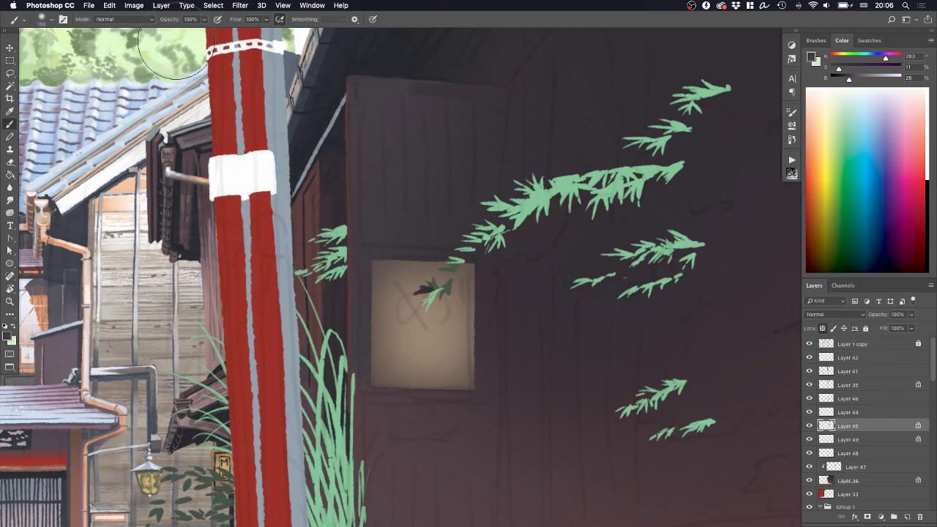
Paint a warm glow in the sign's centre with the soft brush in Overlay mode, using orange tones sampled from the distant house
left_click(121, 19)
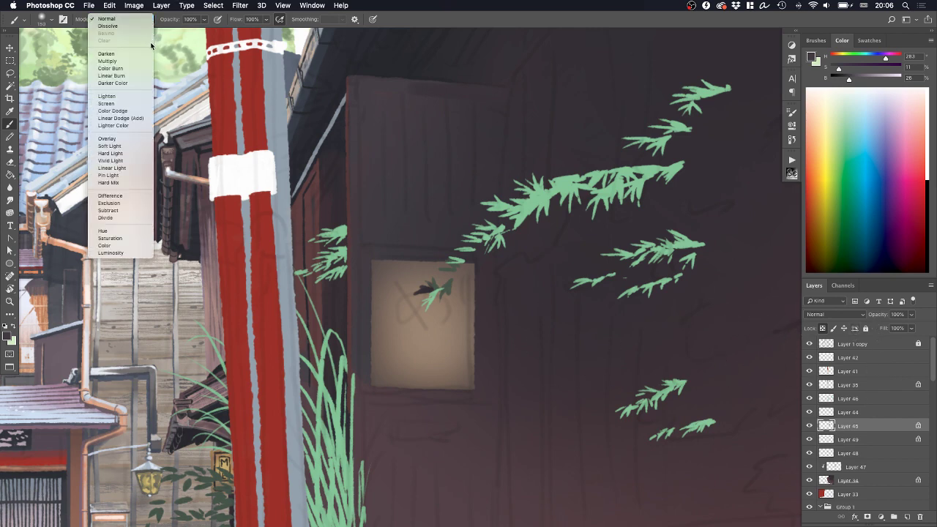
left_click(117, 138)
left_click(132, 182, "alt")
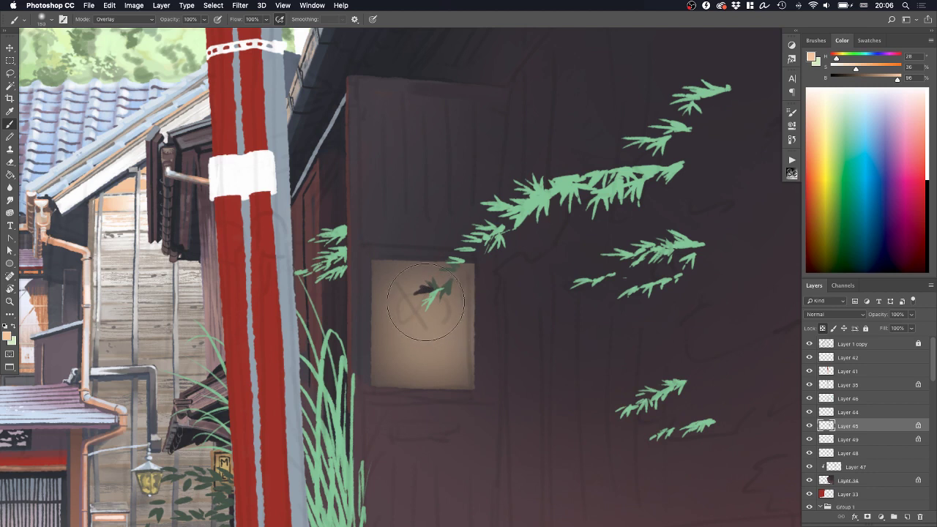
mouse_move(429, 303)
left_mouse_down()
mouse_move(418, 299)
mouse_move(436, 366)
left_mouse_up()
key("super+z")
mouse_move(429, 303)
left_mouse_down()
mouse_move(443, 339)
mouse_move(403, 337)
mouse_move(433, 294)
mouse_move(408, 334)
mouse_move(437, 296)
mouse_move(422, 316)
mouse_move(431, 313)
mouse_move(427, 328)
mouse_move(430, 303)
mouse_move(427, 359)
mouse_move(436, 360)
mouse_move(395, 360)
mouse_move(426, 370)
mouse_move(476, 347)
mouse_move(449, 263)
mouse_move(474, 278)
mouse_move(392, 267)
mouse_move(381, 290)
mouse_move(403, 340)
mouse_move(482, 355)
left_mouse_up()
key("super+z")
key("super+z")
left_click(104, 175, "alt")
key("super+z")
left_click(433, 353, "alt")
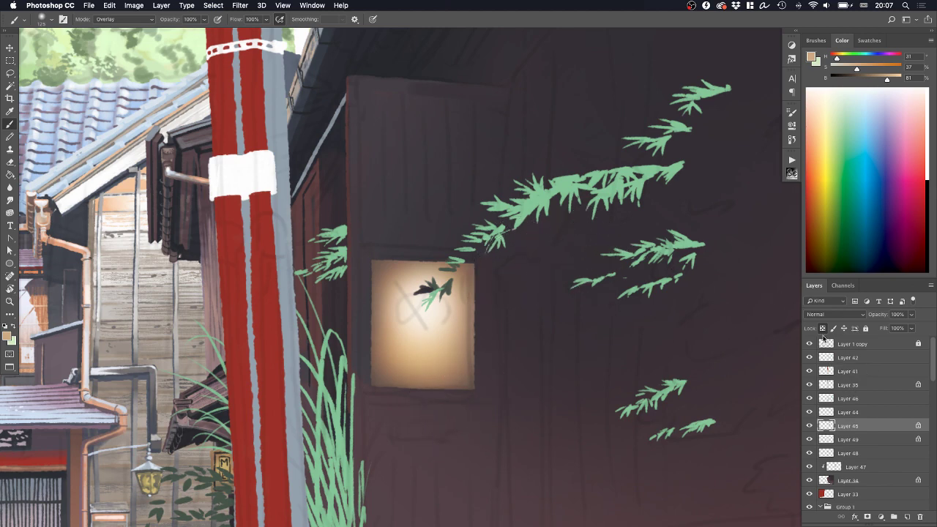
Return the brush to Normal mode and darken the sign's border with the 20 px hard brush in brown sampled from its lower corner
left_click(121, 19)
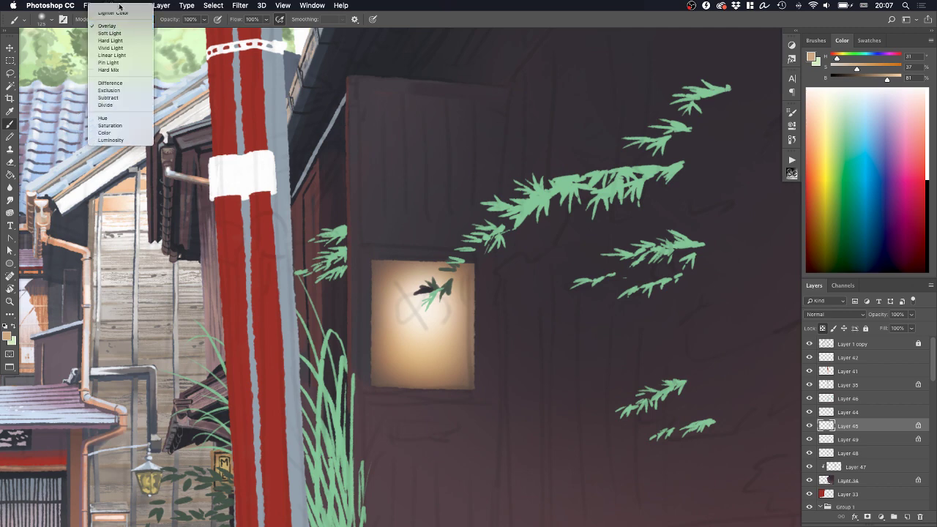
left_click(115, 9)
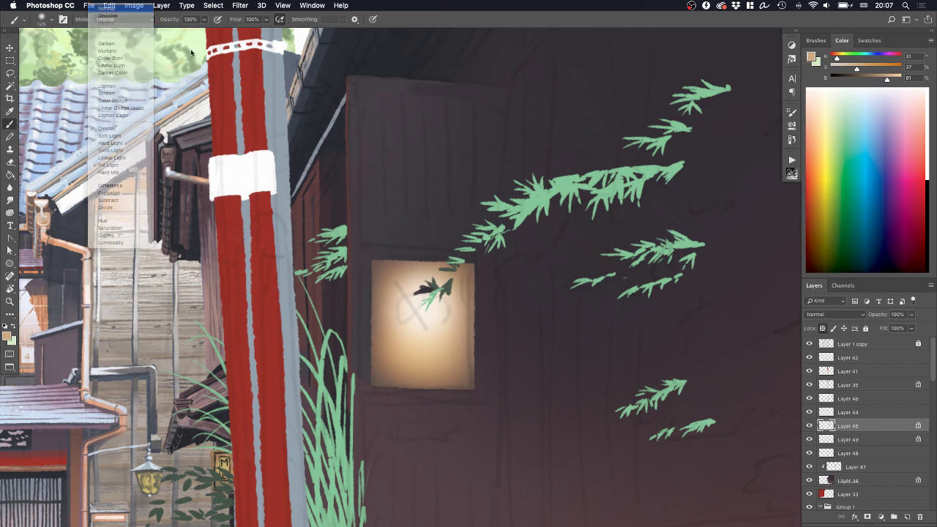
left_click(816, 40)
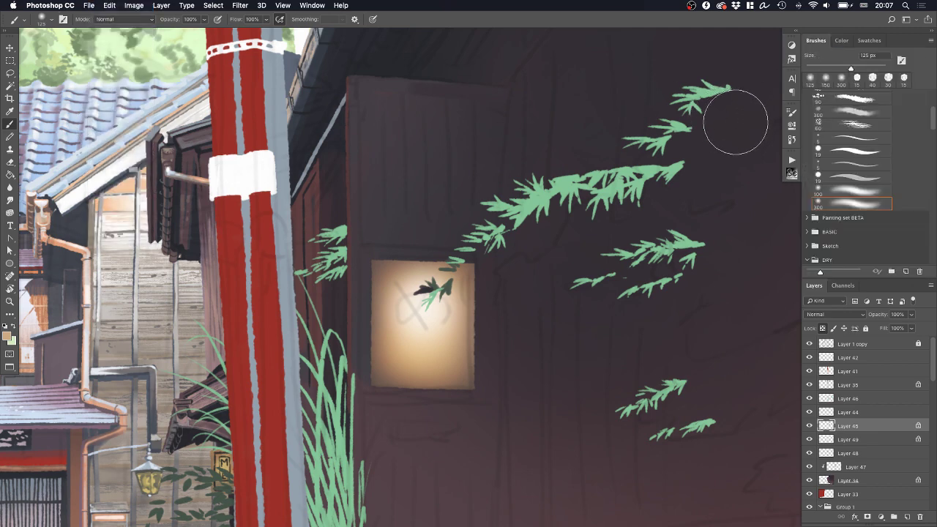
scroll(871, 143, "up", 5)
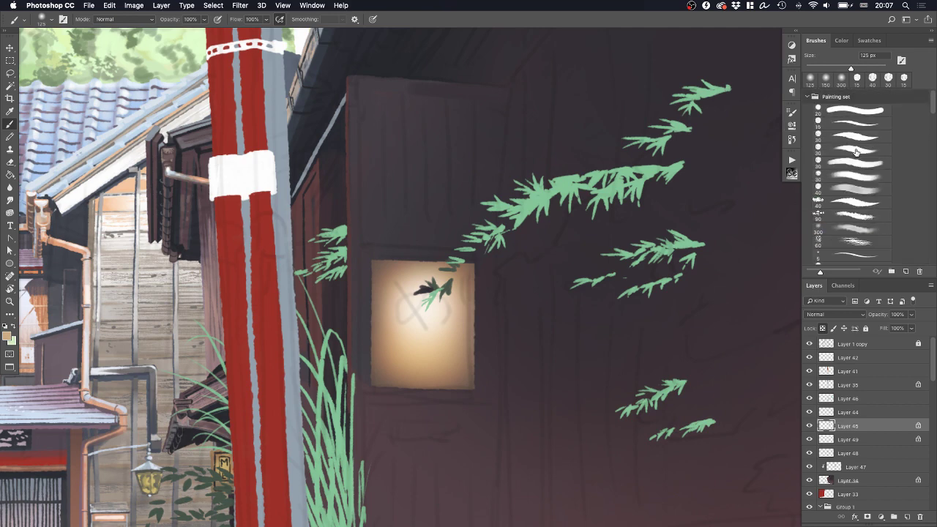
left_click(843, 151)
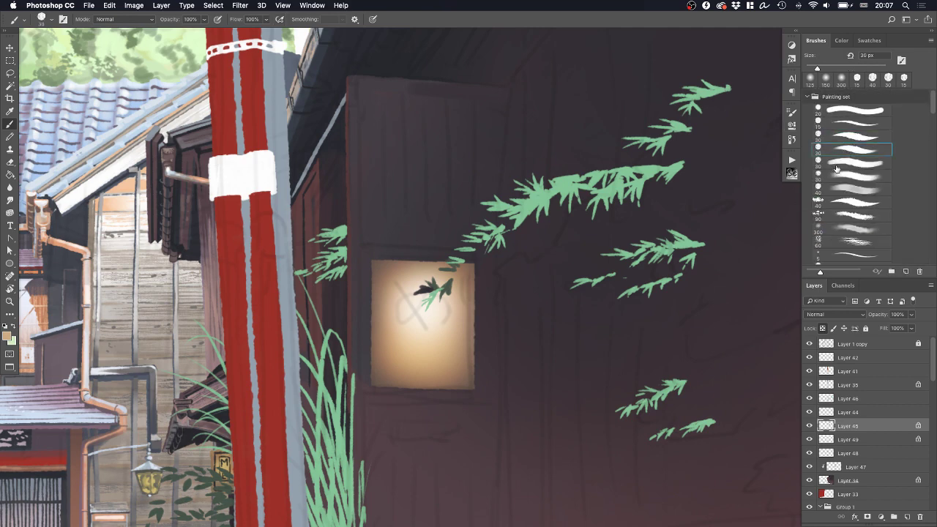
left_click(837, 166)
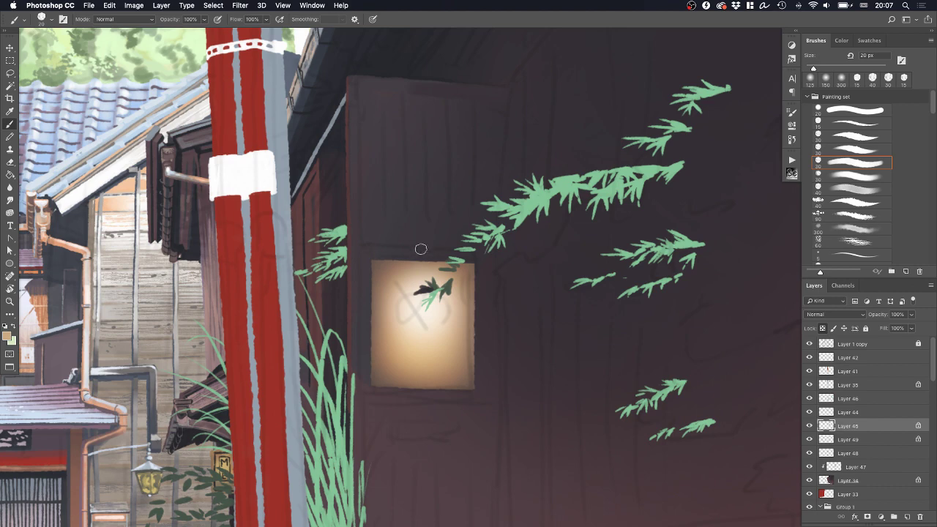
left_click(379, 382, "alt")
left_click_drag(365, 260, 492, 262)
key("super+z")
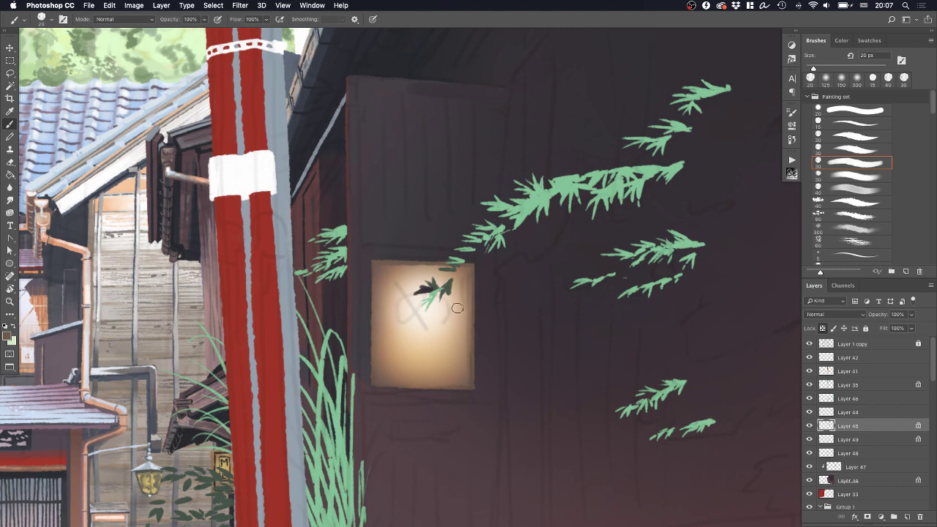
Adjust the glowing sign's Hue/Saturation to Lightness +10 and Saturation -21
left_click_drag(455, 342, 450, 316)
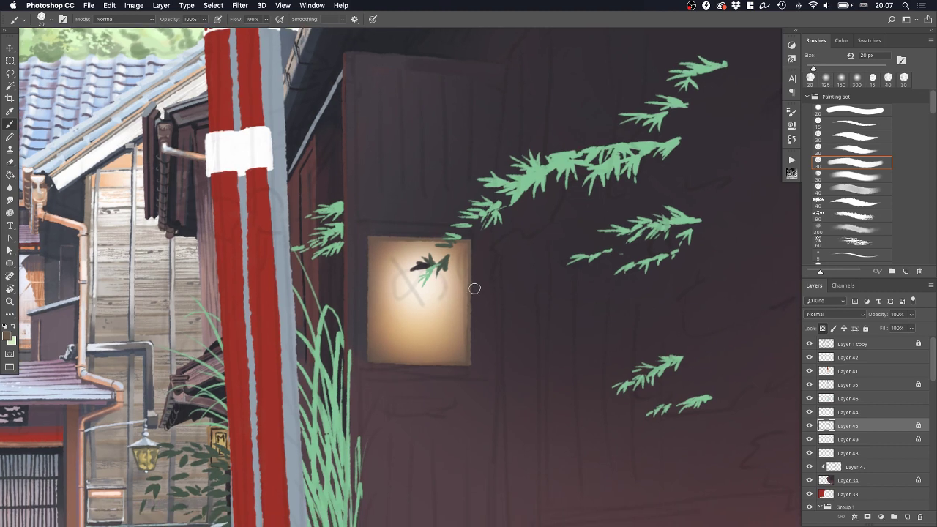
key("i")
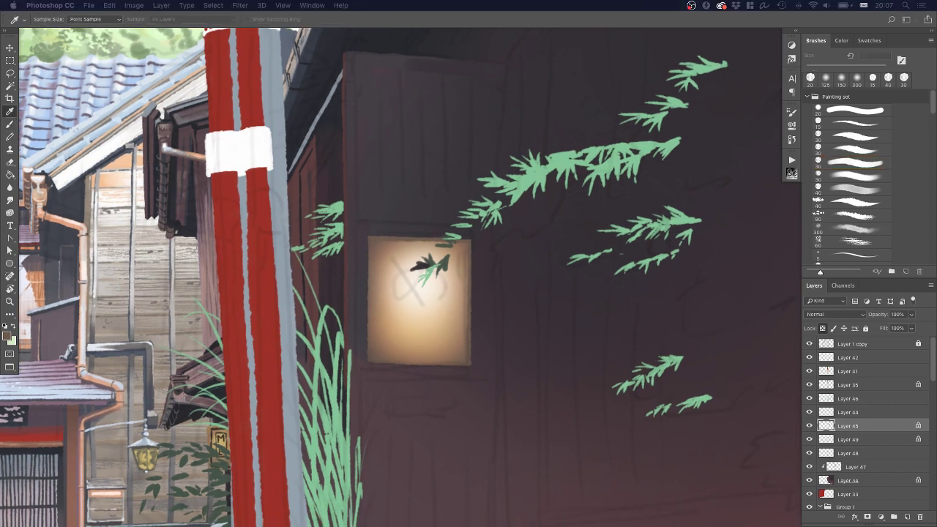
left_click_drag(435, 243, 203, 278)
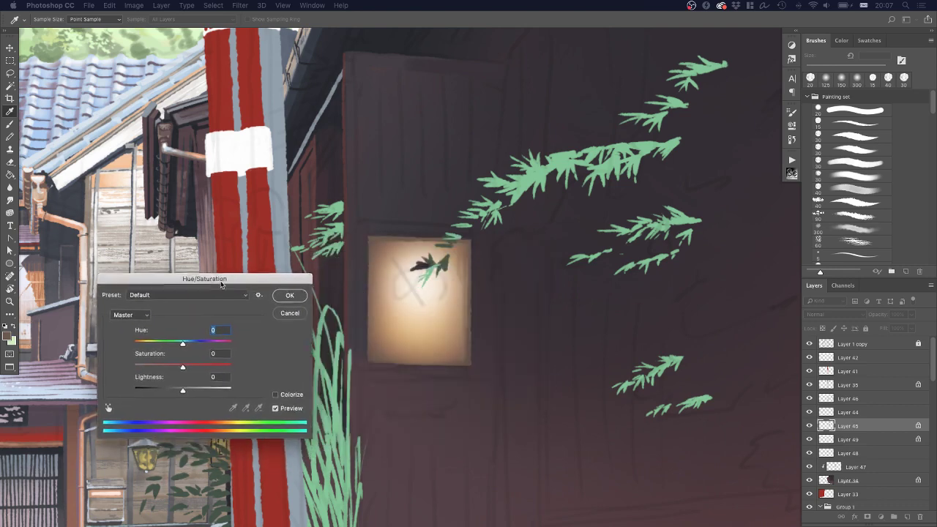
left_click_drag(181, 389, 188, 391)
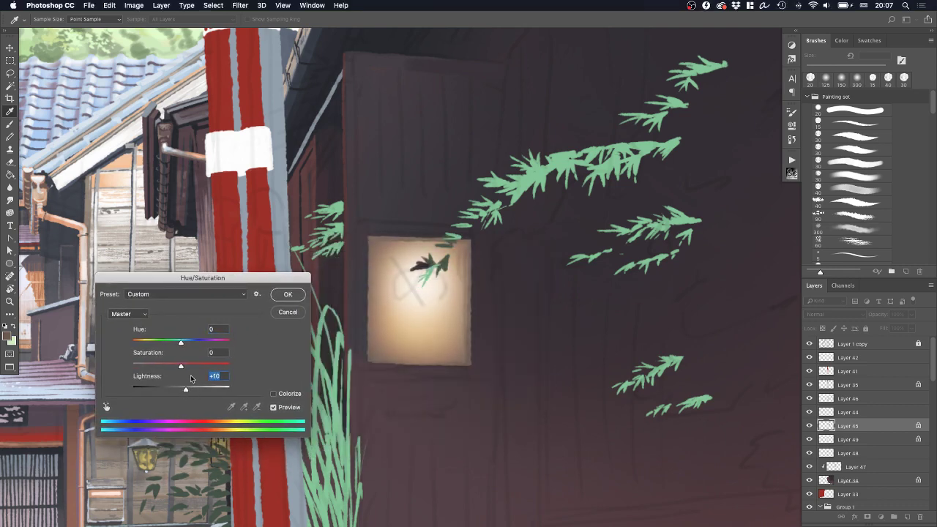
left_click_drag(181, 368, 167, 368)
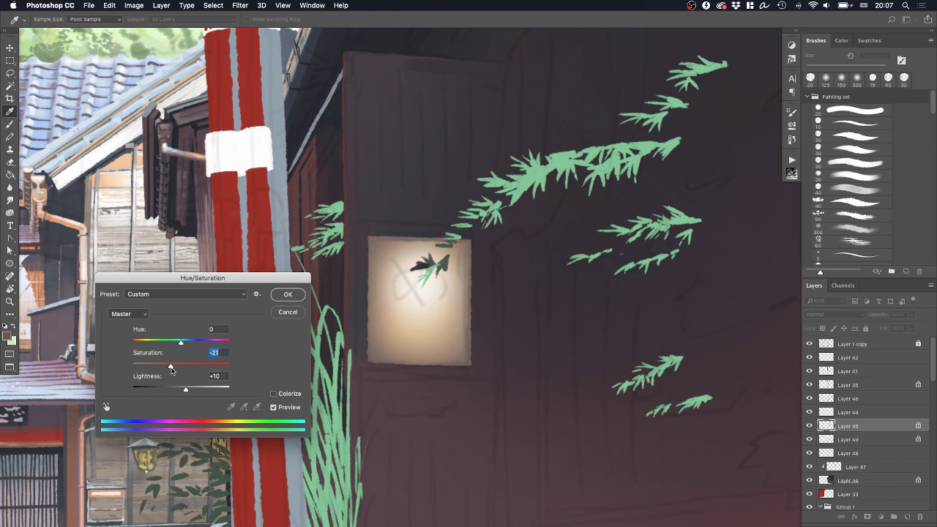
left_click(288, 294)
key("b")
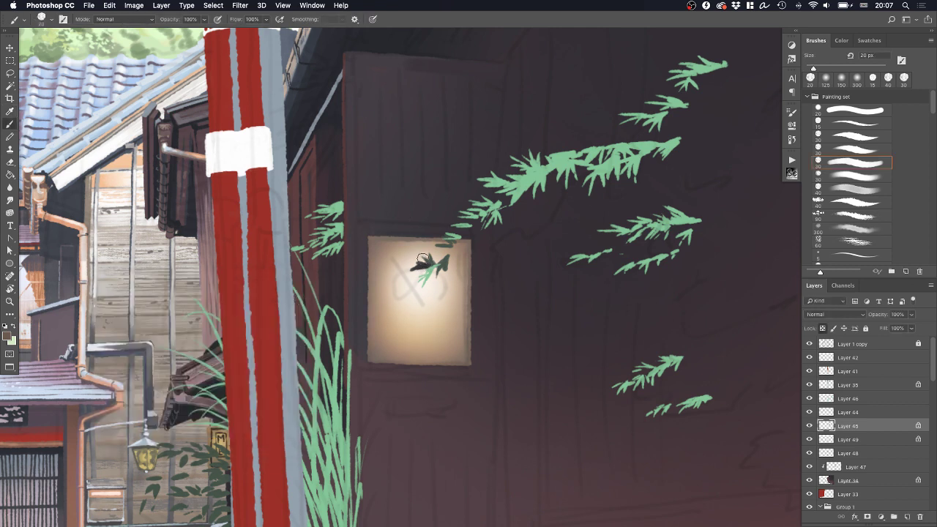
Create a new layer above Layer 47, over the dark wall's layer
left_click_drag(423, 259, 422, 289)
mouse_move(403, 330)
left_mouse_down()
mouse_move(403, 297)
mouse_move(398, 327)
left_mouse_up()
left_click(401, 253, "super")
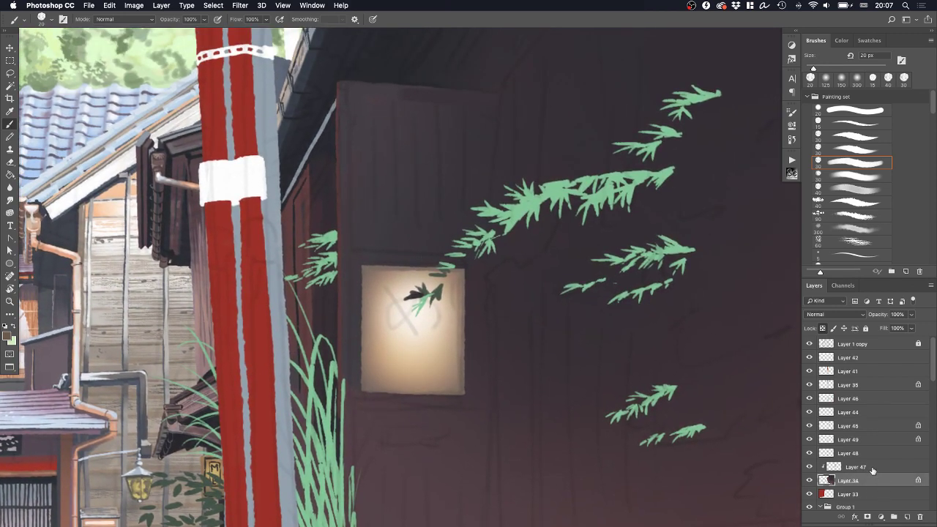
left_click(907, 517)
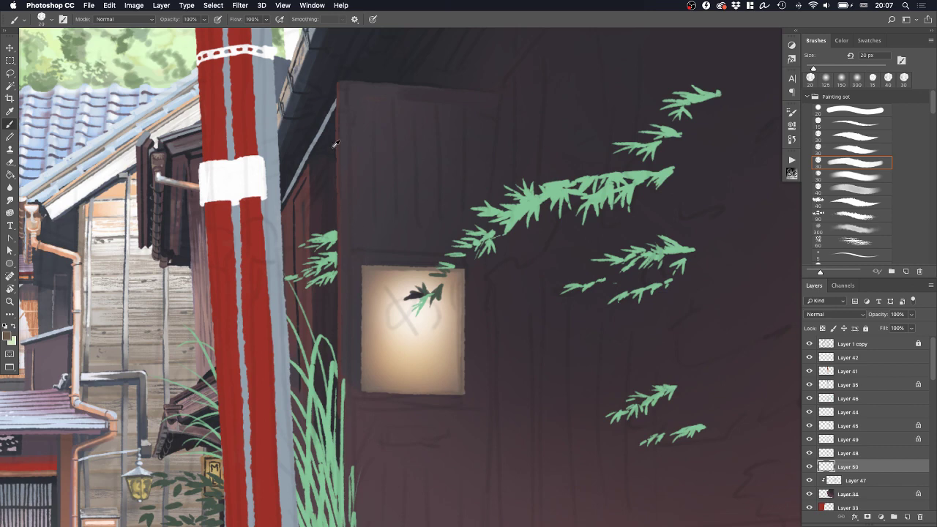
Draw five evenly spaced dark vertical slots in the door panel above the sign with the 20 px brush, using a dark tone sampled beside it
left_click(325, 113, "alt")
left_click_drag(370, 101, 371, 224)
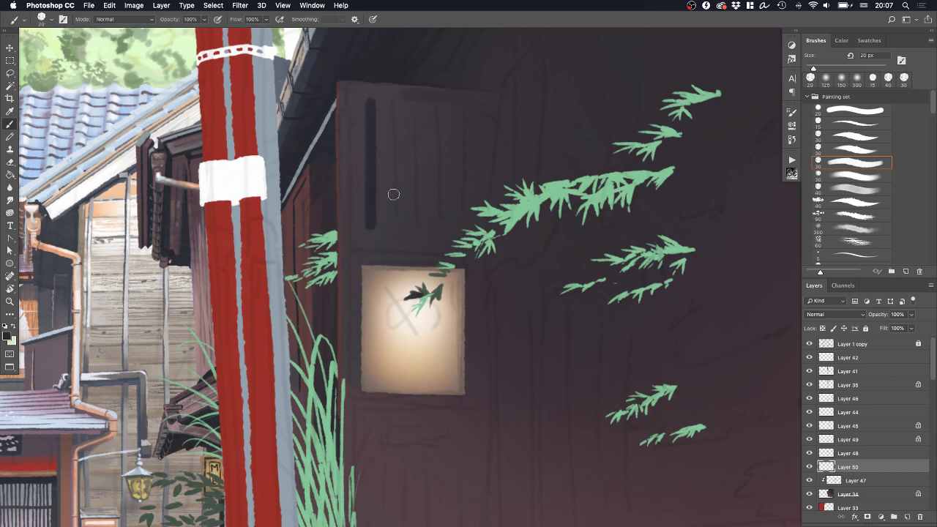
left_click_drag(395, 101, 394, 227)
key("super+z")
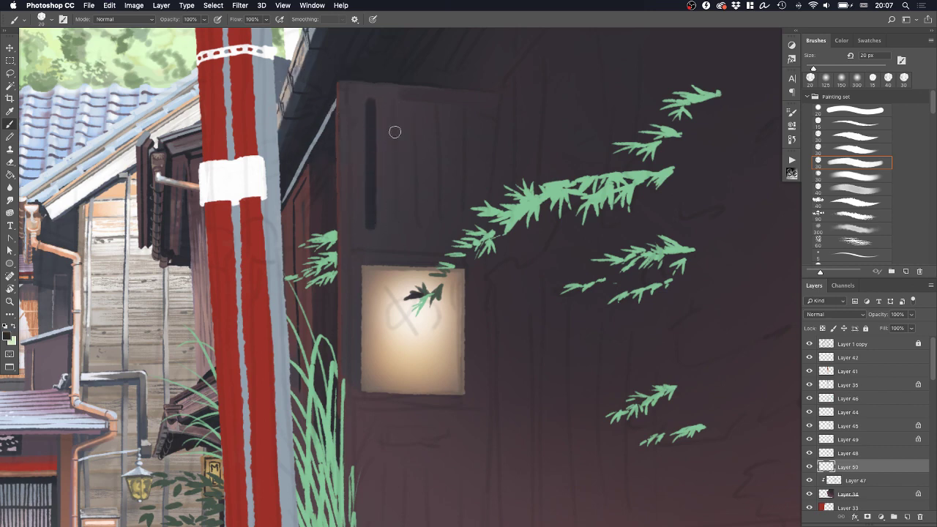
mouse_move(392, 99)
left_mouse_down()
mouse_move(394, 210)
mouse_move(413, 112)
mouse_move(413, 233)
left_mouse_up()
key("super+z")
mouse_move(418, 107)
left_mouse_down()
mouse_move(419, 222)
mouse_move(440, 124)
mouse_move(441, 233)
left_mouse_up()
left_click_drag(463, 110, 463, 235)
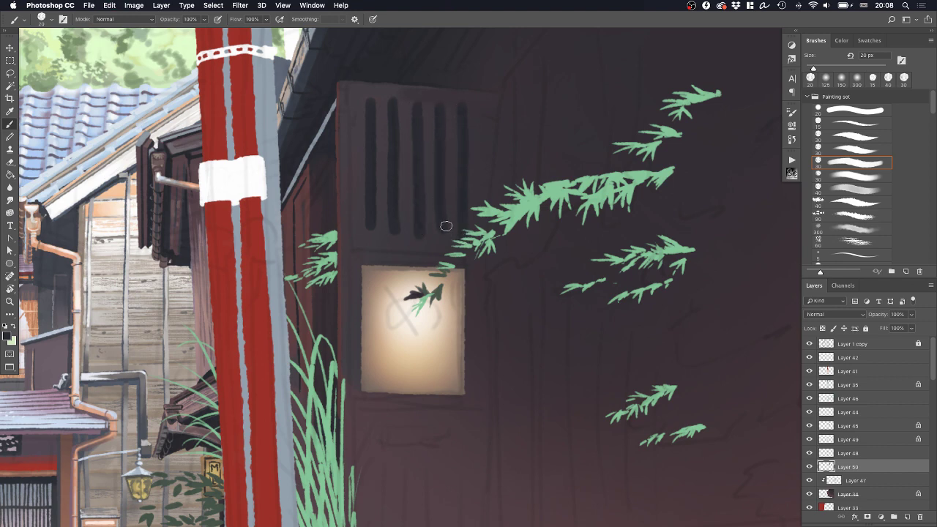
key("e")
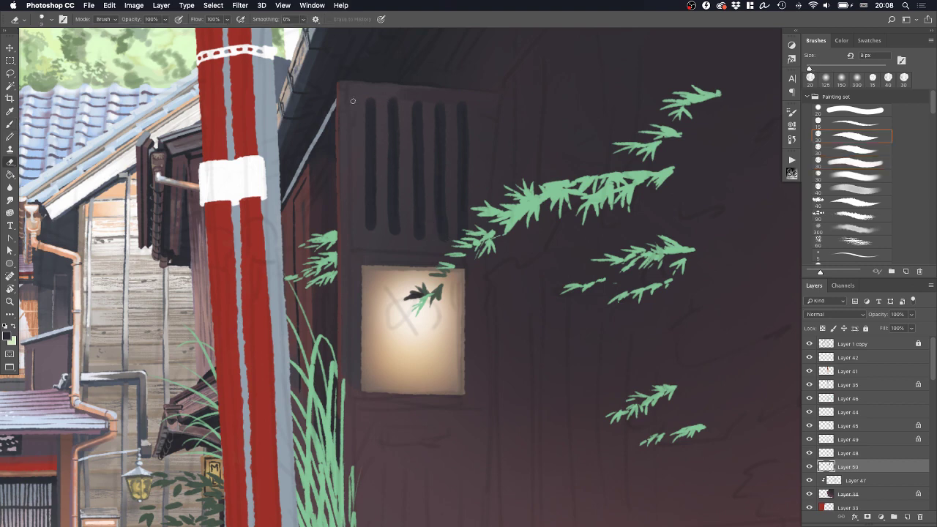
Trim the slots' ends level with the 8 px eraser, then outline the slotted door panel with thin dark lines using the 15 px brush
key("super+z")
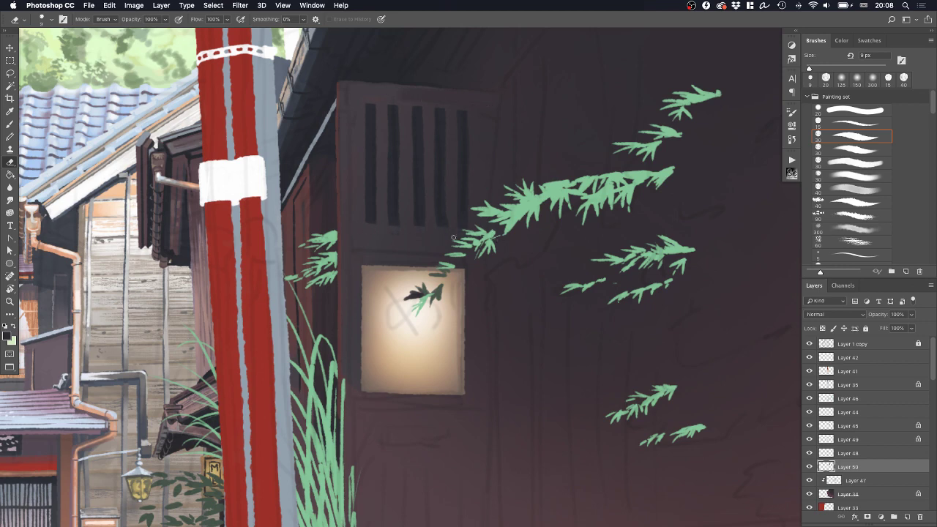
key("b")
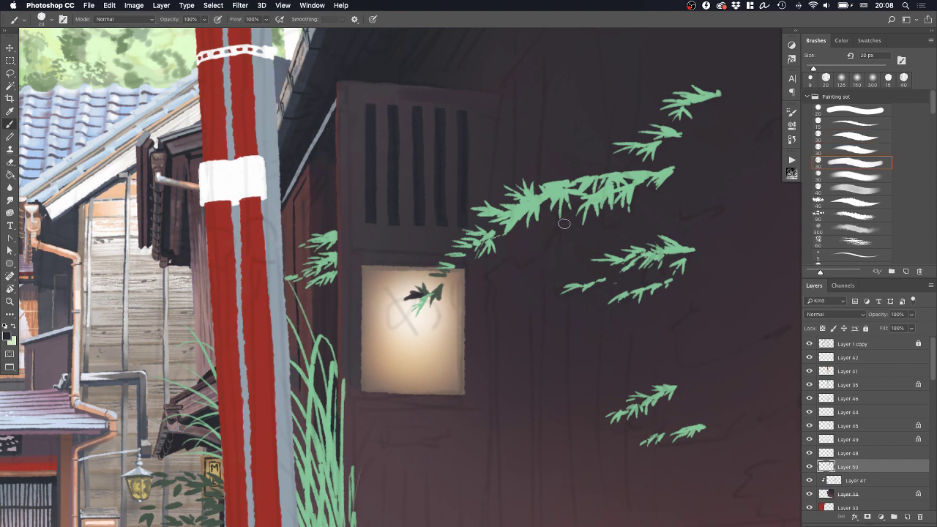
left_click(846, 137)
key("bracketleft")
key("bracketleft")
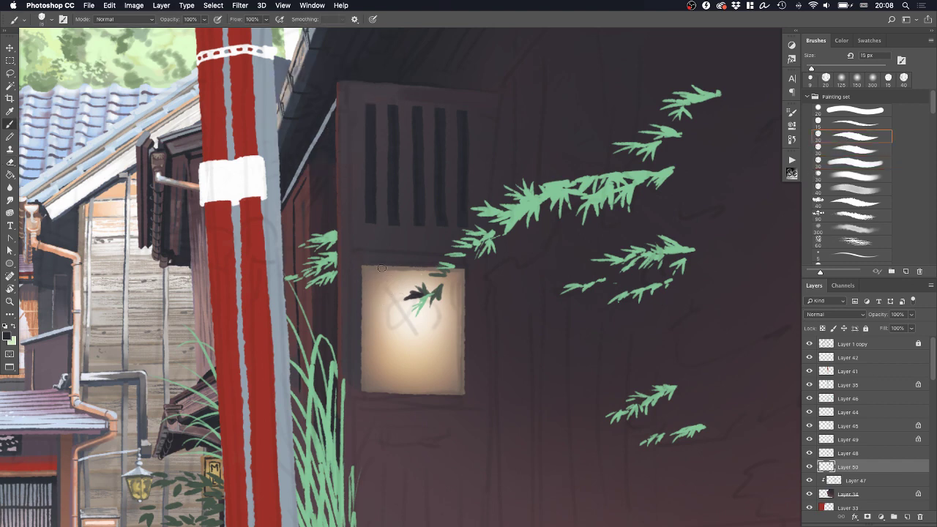
left_click_drag(365, 251, 437, 254)
left_click_drag(354, 95, 357, 237)
key("super+z")
key("super+z")
key("super+z")
left_click_drag(351, 153, 352, 223)
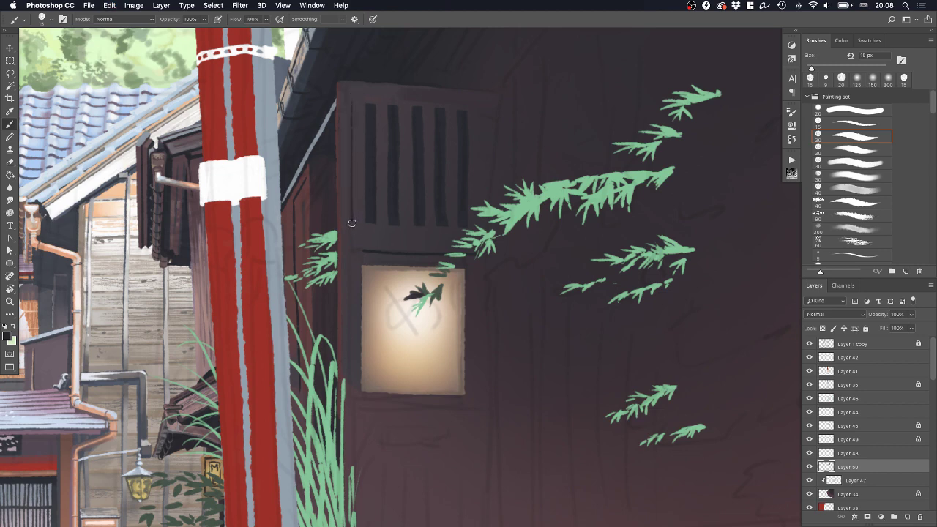
left_click_drag(354, 93, 417, 97)
On Layer 34, paint a reddish-brown beam under the grey strip beside the slotted panel with the 15 px brush, sampling nearby wall colours
key("z")
left_click_drag(480, 249, 436, 237)
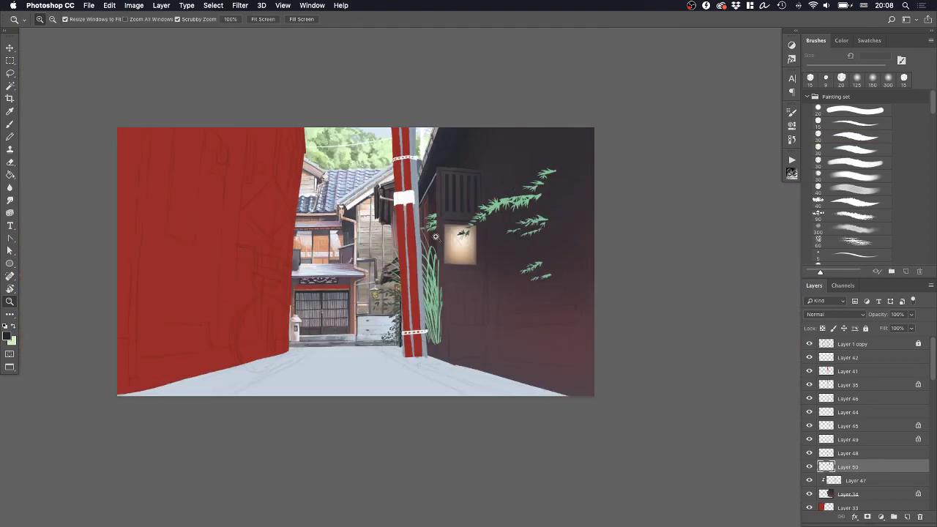
left_click_drag(501, 251, 495, 227)
left_click_drag(490, 194, 387, 142)
key("b")
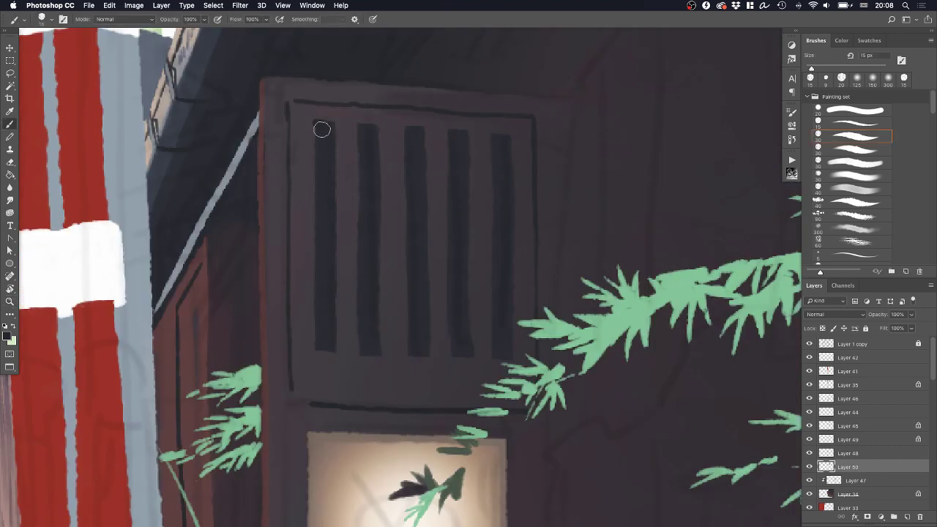
left_click(222, 212, "super")
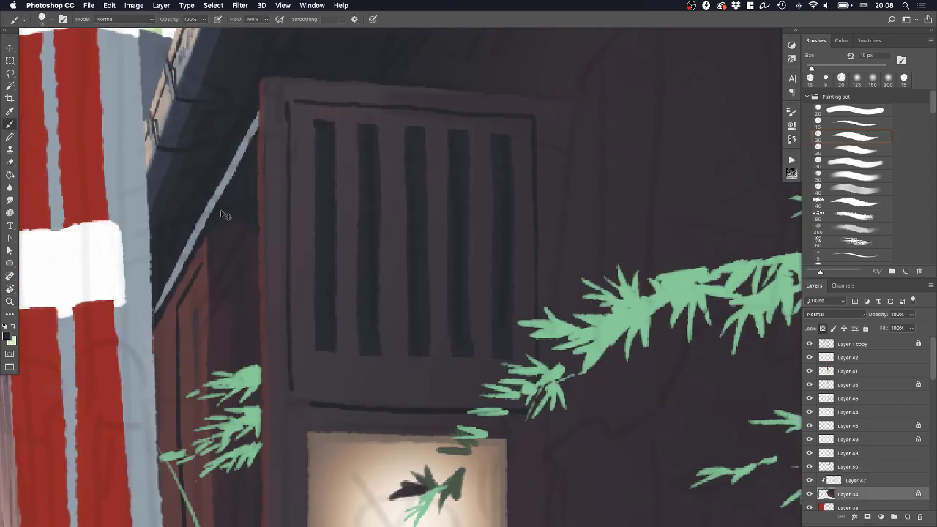
left_click(204, 248, "alt")
mouse_move(215, 236)
left_mouse_down()
mouse_move(215, 260)
mouse_move(216, 234)
mouse_move(260, 145)
mouse_move(224, 230)
mouse_move(256, 176)
mouse_move(257, 194)
mouse_move(220, 260)
left_mouse_up()
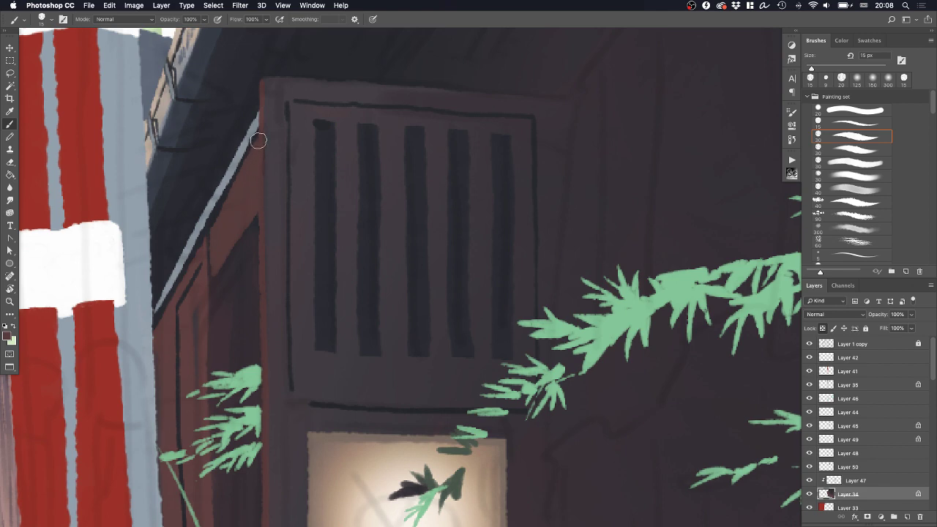
left_click(254, 253, "alt")
left_click_drag(260, 138, 257, 191)
Paint a dark vertical shadow line along the far side of the slotted panel with the 25 px brush
mouse_move(332, 216)
left_mouse_down()
mouse_move(301, 221)
mouse_move(285, 255)
left_mouse_up()
left_click_drag(366, 310, 380, 286)
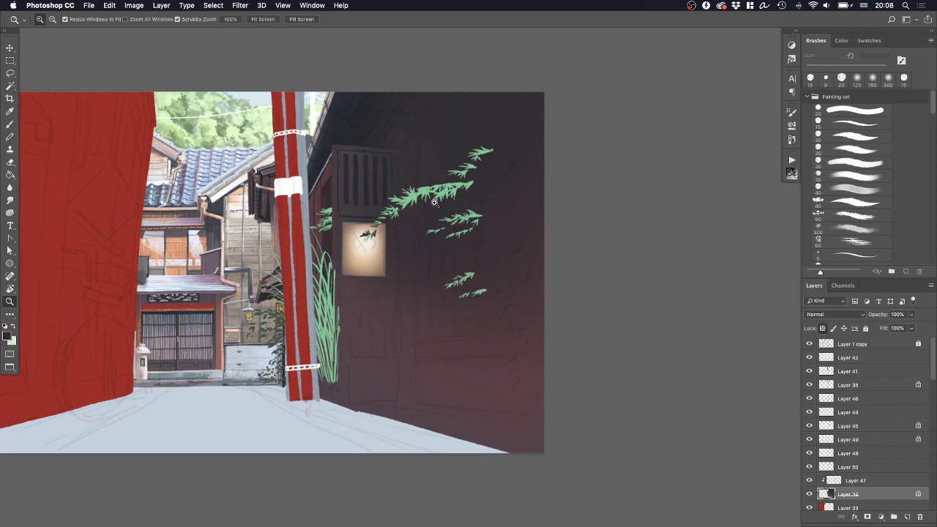
left_click_drag(435, 172, 448, 157)
left_click_drag(328, 160, 334, 167)
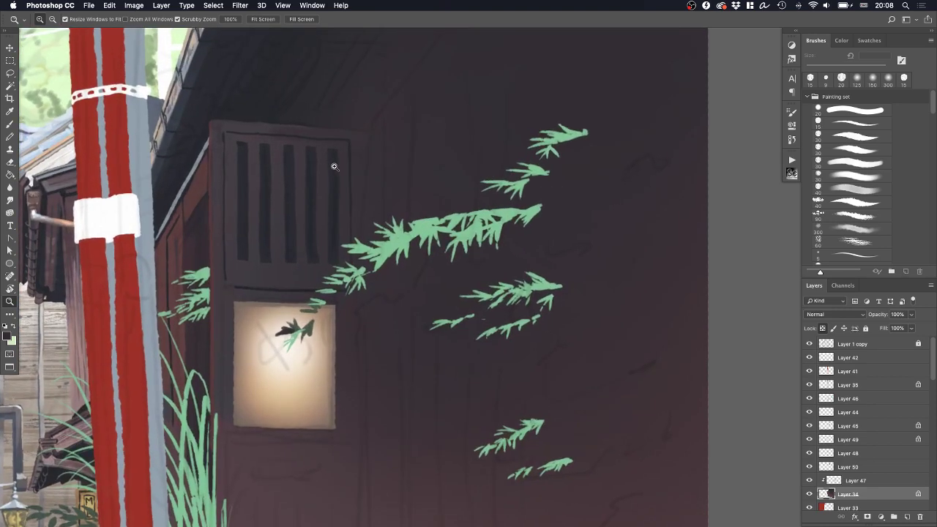
key("b")
key("super+z")
left_click_drag(362, 132, 369, 237)
key("super+z")
key("bracketright")
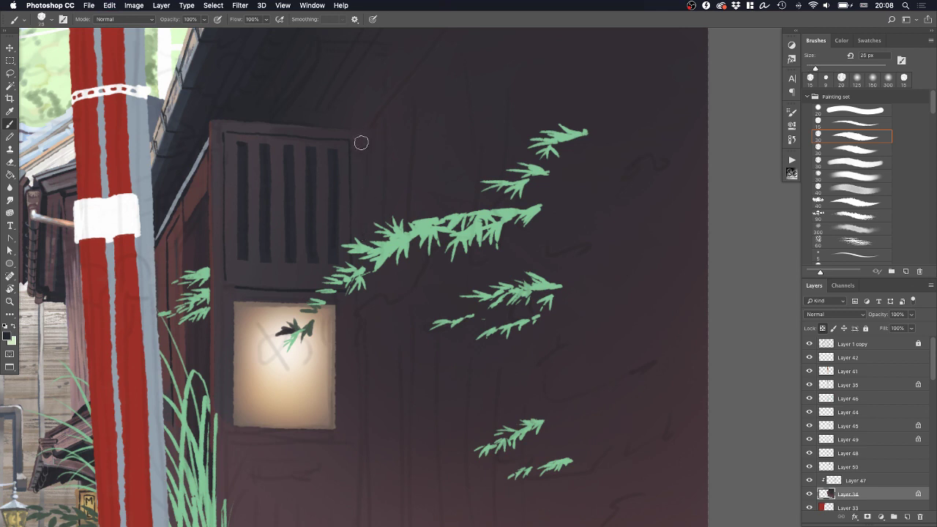
left_click_drag(362, 123, 367, 243)
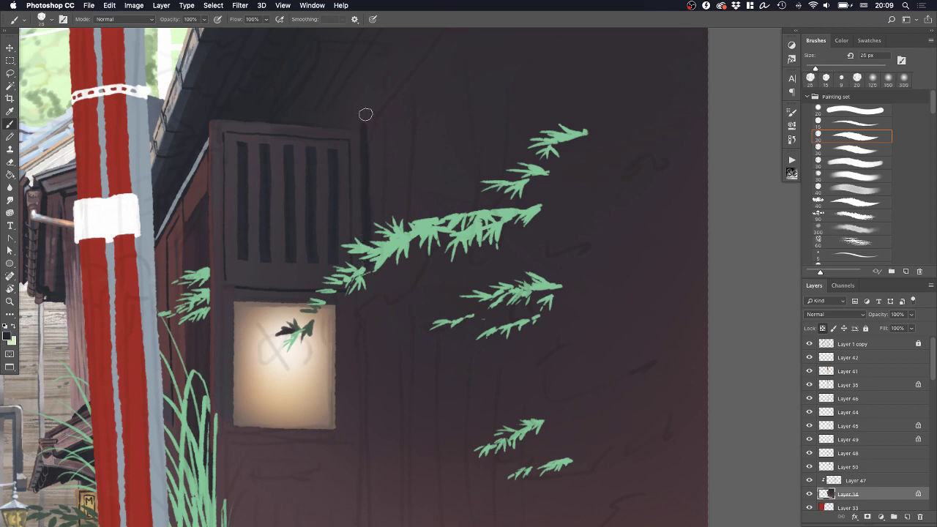
Paint a dark shadow line above the slotted panel and continue it diagonally from the panel's corner to the canvas edge with the 25 px brush
mouse_move(255, 115)
left_mouse_down()
mouse_move(363, 123)
mouse_move(349, 186)
mouse_move(279, 282)
mouse_move(255, 283)
mouse_move(353, 167)
left_mouse_up()
key("super+z")
key("super+z")
left_click_drag(245, 302, 346, 158)
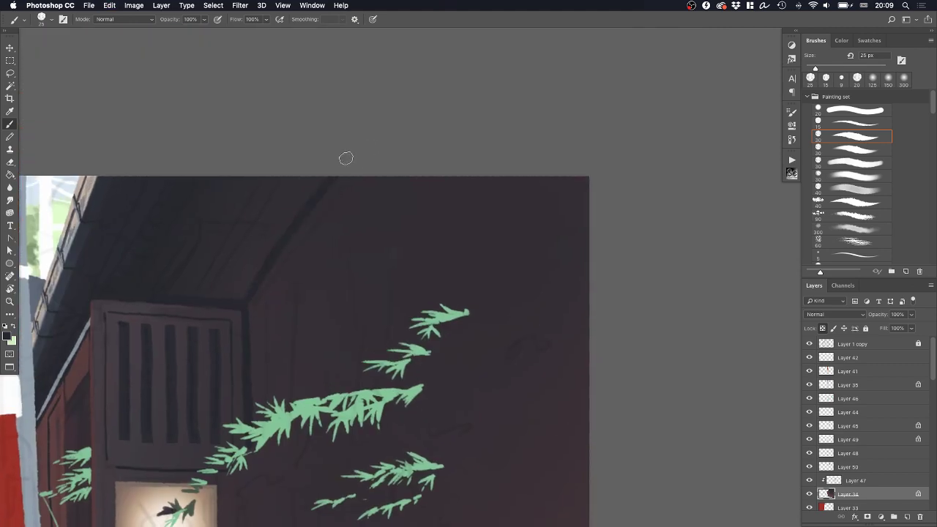
key("super+z")
left_click_drag(244, 306, 348, 160)
Create a new layer above Layer 47 and paint a blue-grey bent pipe on top of the slotted panel with the 25 px brush
left_click_drag(191, 247, 237, 218)
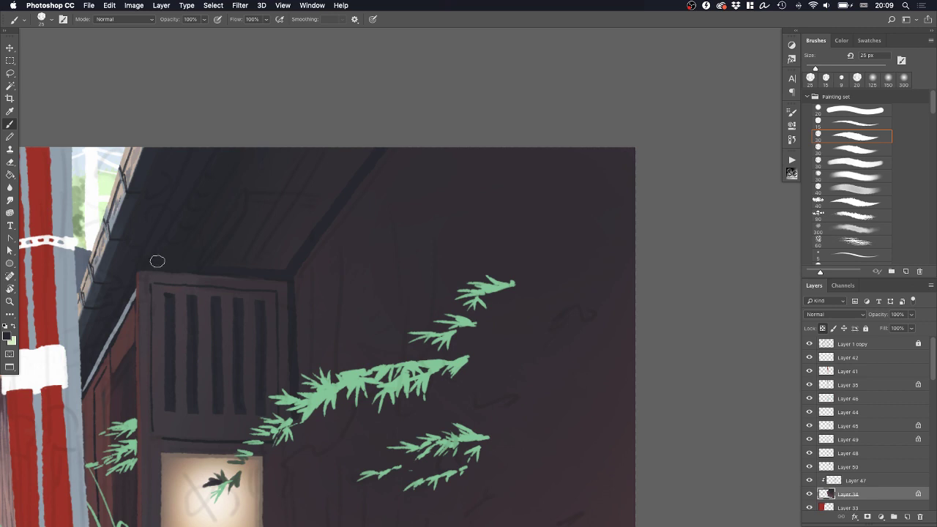
left_click(906, 517)
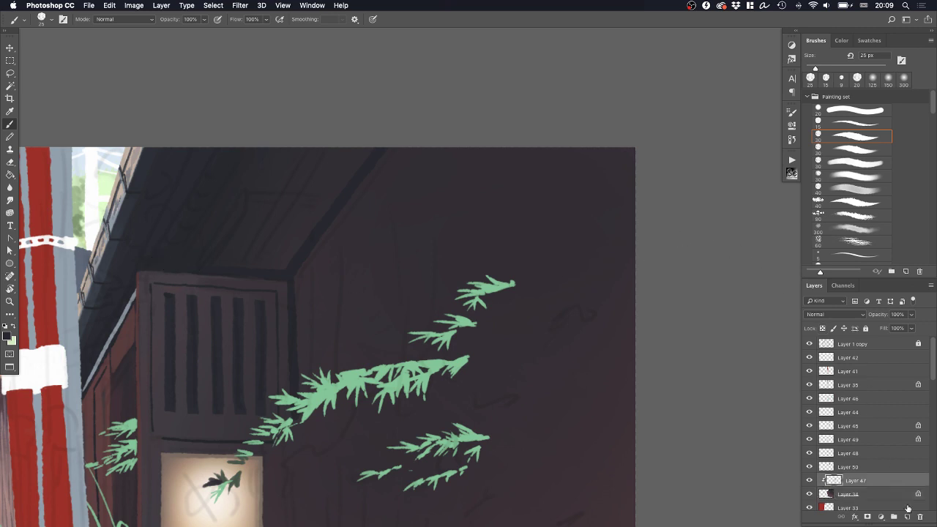
left_click(180, 255, "super")
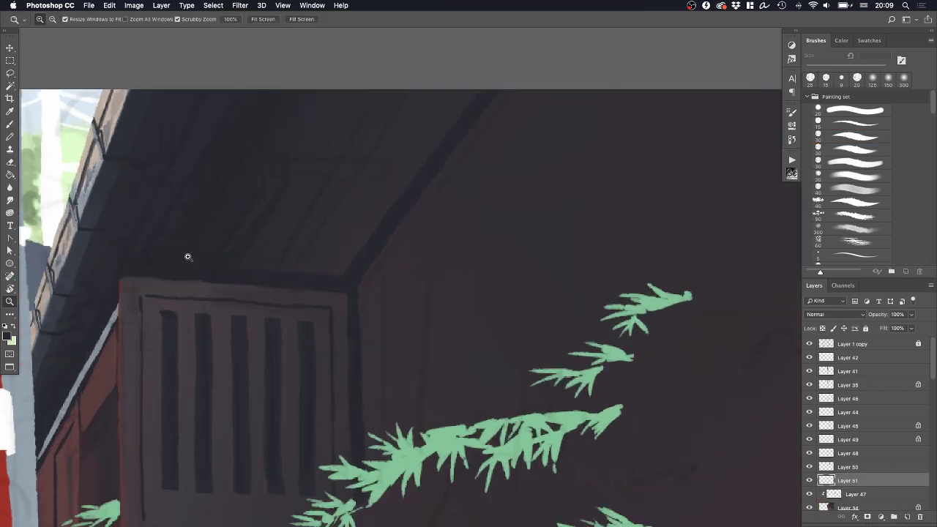
left_click_drag(202, 270, 319, 244)
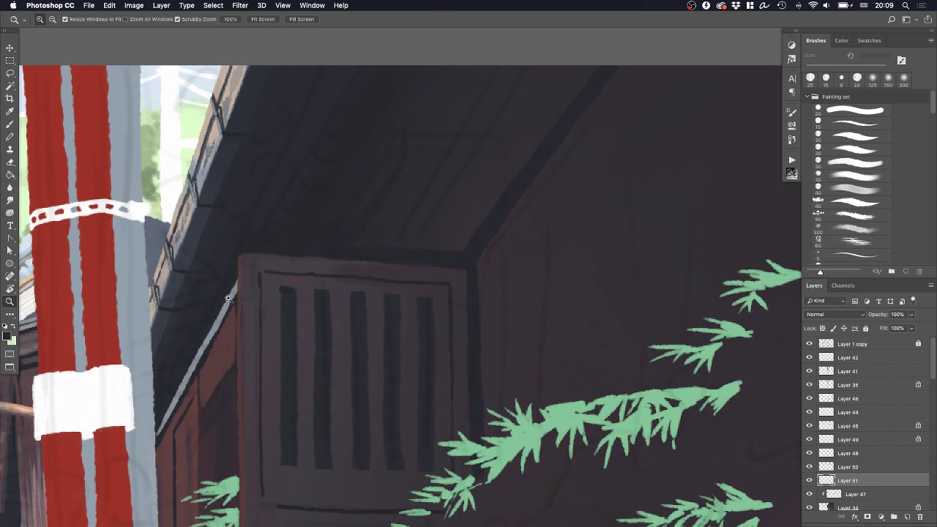
key("b")
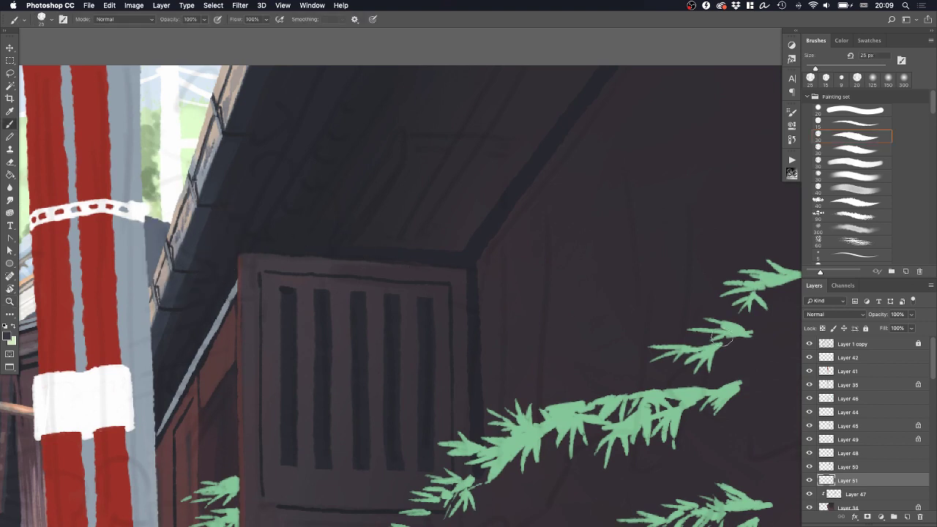
left_click_drag(932, 368, 901, 332)
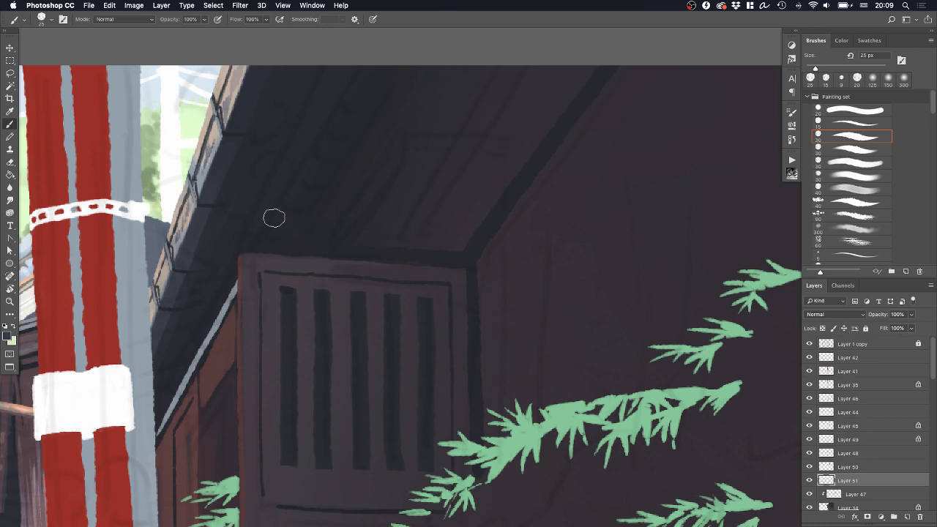
mouse_move(285, 211)
left_mouse_down()
mouse_move(275, 250)
mouse_move(290, 251)
mouse_move(293, 211)
mouse_move(283, 218)
mouse_move(281, 238)
mouse_move(317, 214)
mouse_move(311, 202)
mouse_move(275, 209)
mouse_move(314, 212)
mouse_move(283, 249)
mouse_move(296, 217)
mouse_move(295, 251)
mouse_move(308, 225)
left_mouse_up()
key("v")
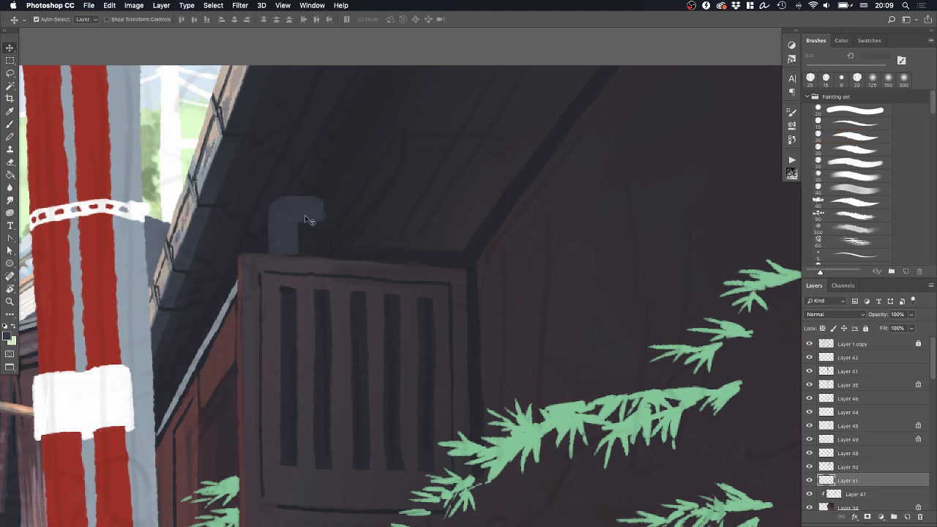
key("b")
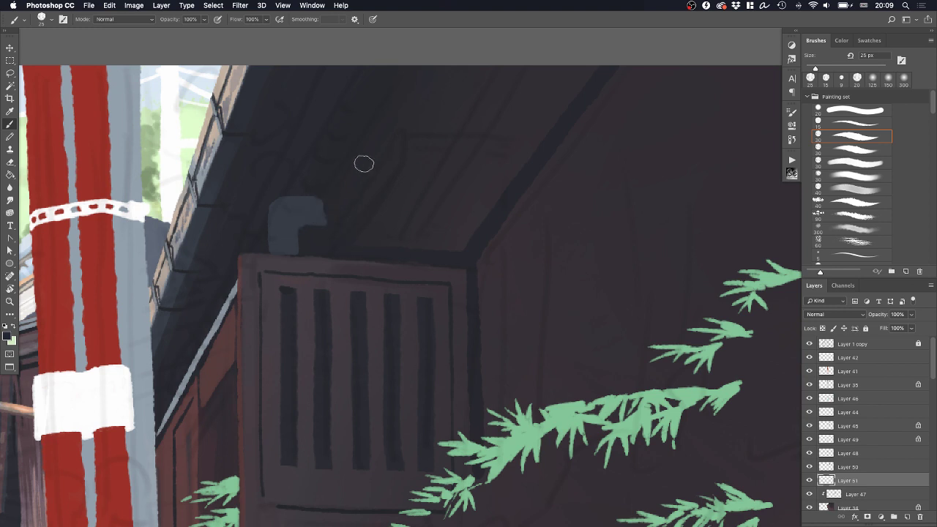
Paint a dark blue diagonal beam from the panel's top to the canvas edge at 25 px, then extend the bent pipe to meet it at 10 px
left_click_drag(425, 64, 367, 159)
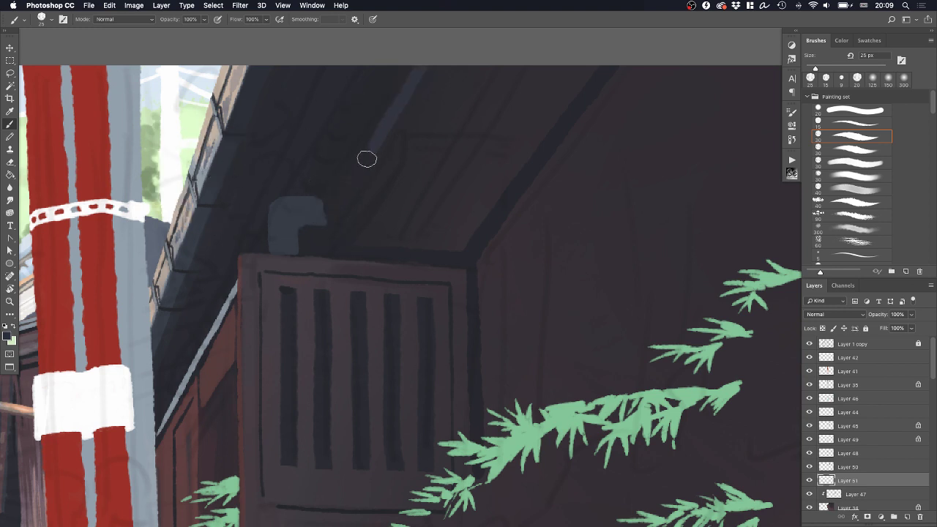
key("super+z")
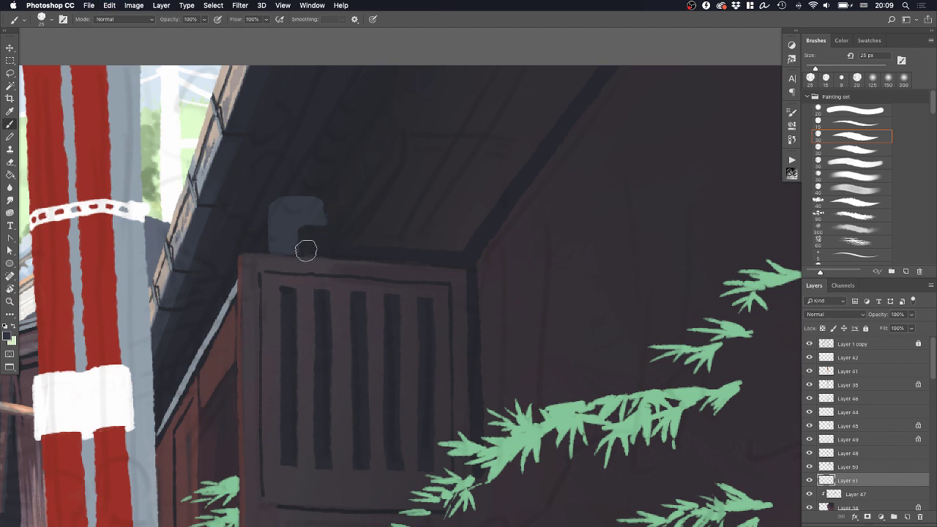
mouse_move(326, 218)
left_mouse_down()
mouse_move(400, 92)
mouse_move(433, 56)
left_mouse_up()
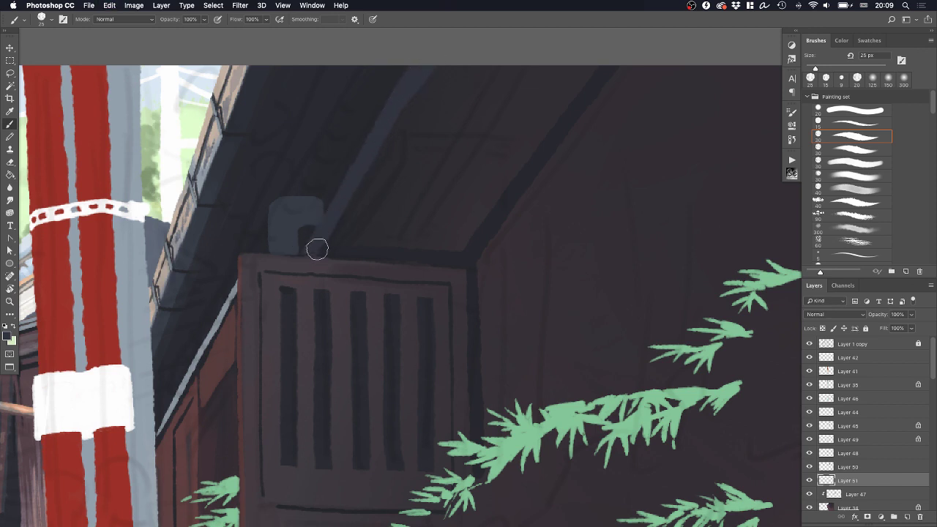
left_click_drag(317, 249, 451, 43)
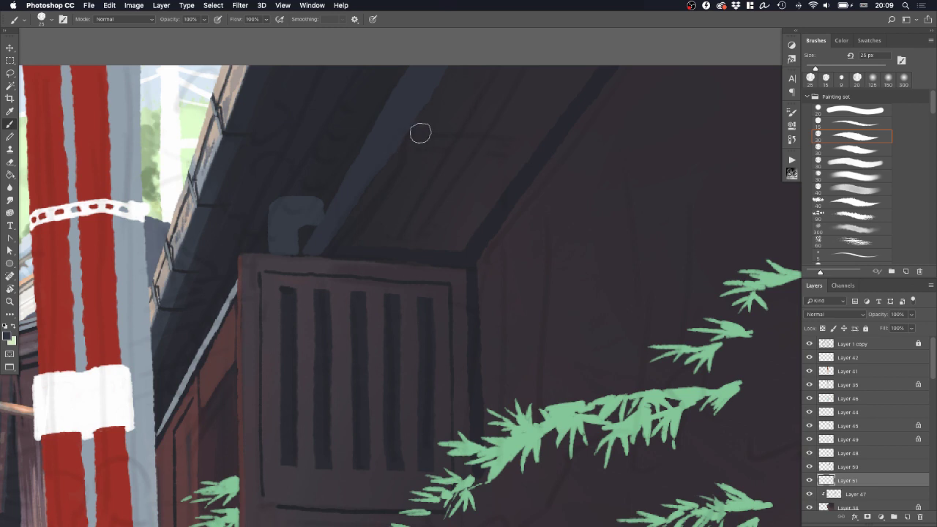
key("e")
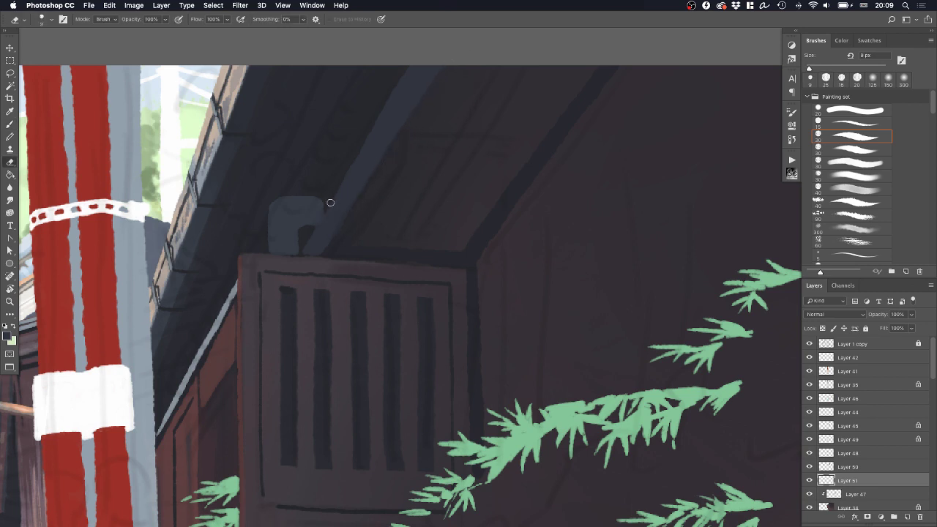
key("b")
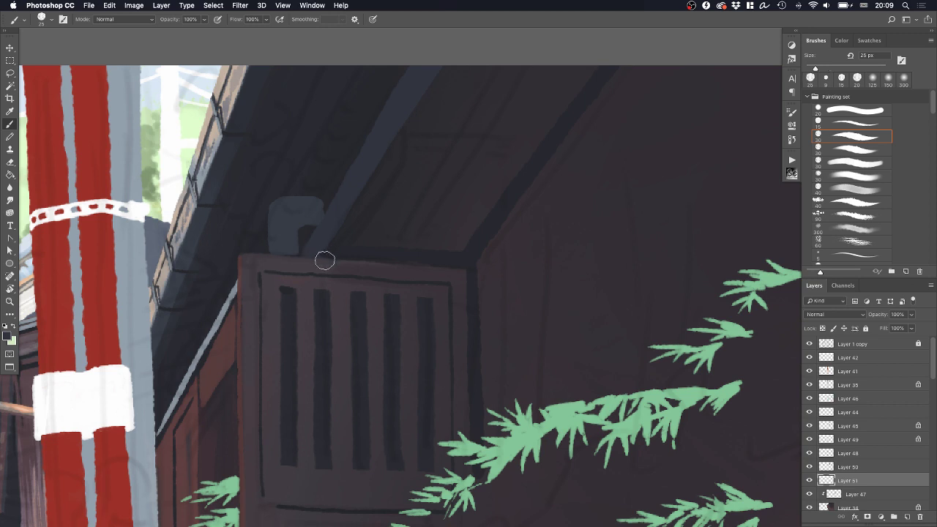
key("bracketleft")
key("bracketleft")
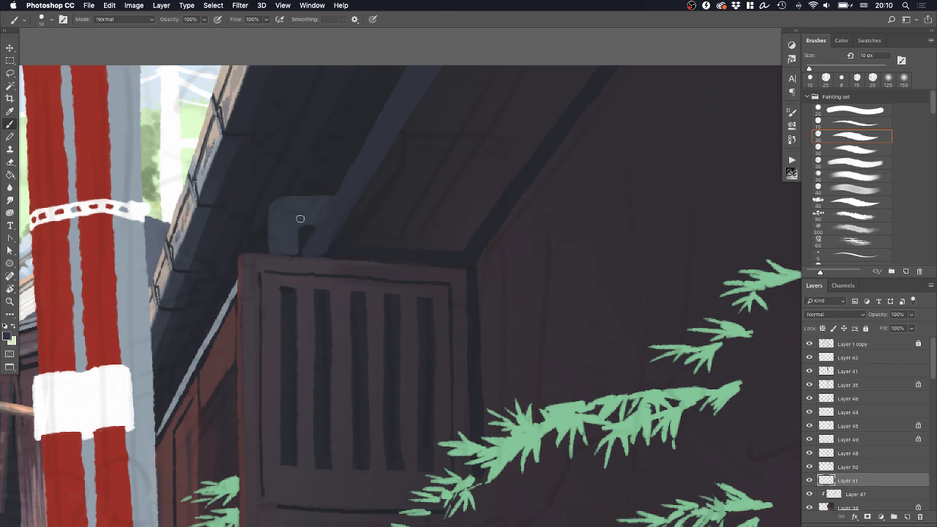
Highlight the outer edge of the pipe's bend with the 10 px brush in light grey sampled from the strip beside the panel
left_click(230, 299, "alt")
left_click(236, 291, "alt")
left_click_drag(284, 209, 299, 206)
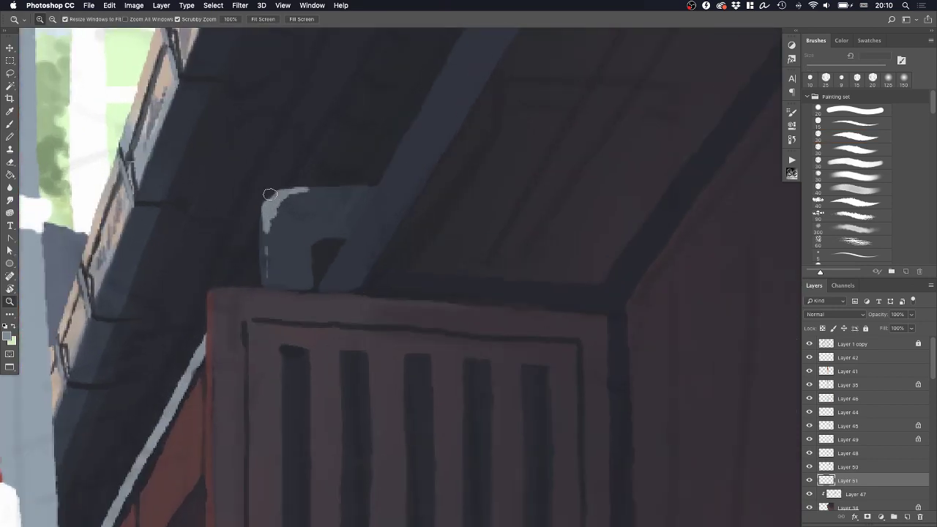
key("b")
left_click_drag(264, 200, 258, 281)
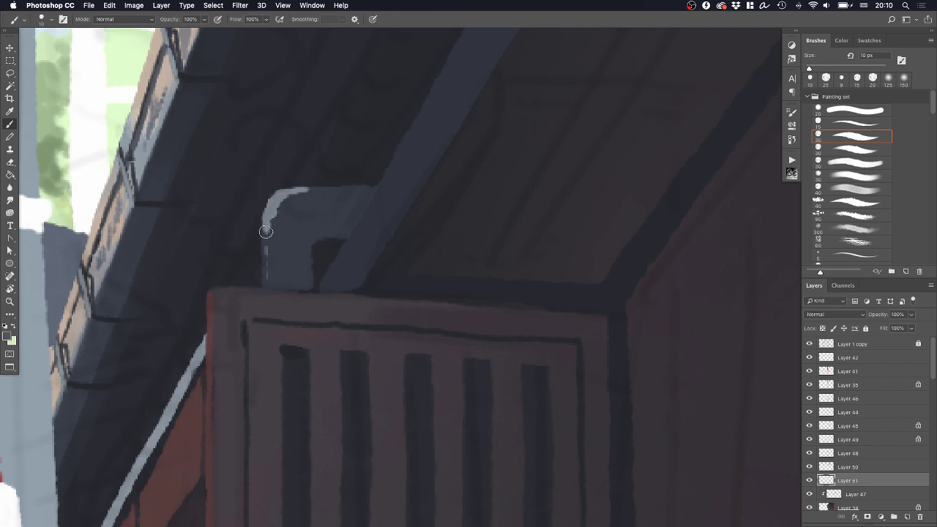
left_click_drag(266, 231, 266, 272)
Paint a light grey highlight along the middle of the bent pipe, around the bend and down its upright part, with the 8 px brush
left_click(858, 153)
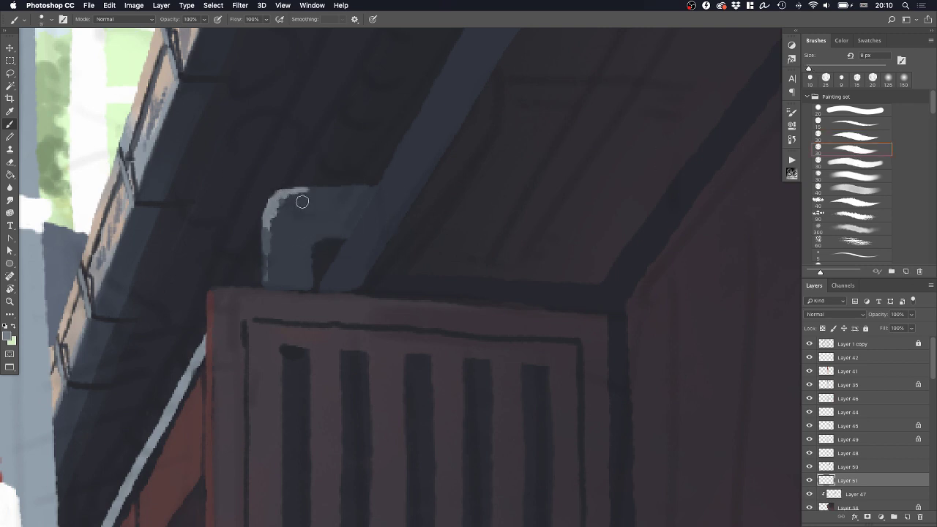
mouse_move(296, 198)
left_mouse_down()
mouse_move(288, 233)
mouse_move(282, 228)
mouse_move(294, 225)
mouse_move(282, 221)
mouse_move(293, 229)
mouse_move(284, 243)
mouse_move(297, 243)
mouse_move(285, 272)
left_mouse_up()
key("super+z")
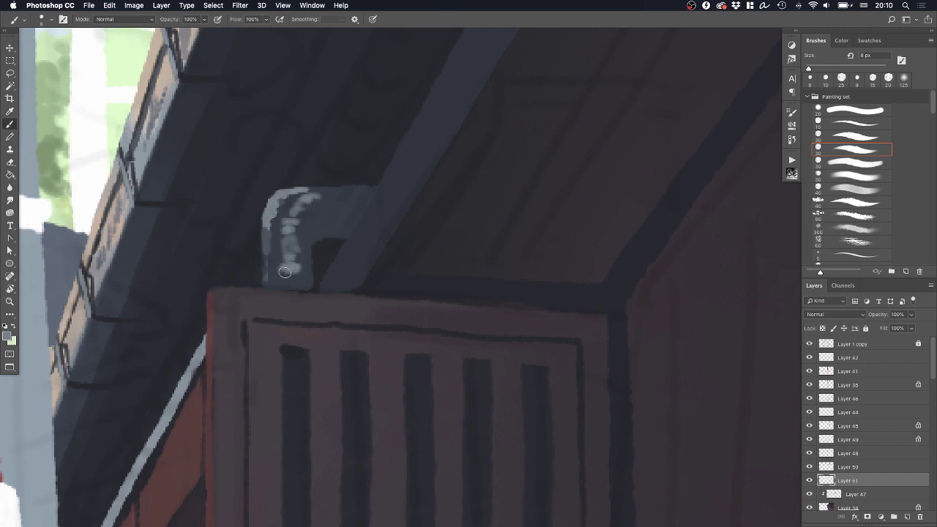
left_click_drag(320, 194, 339, 194)
mouse_move(334, 193)
left_mouse_down()
mouse_move(372, 192)
mouse_move(293, 196)
left_mouse_up()
key("super+z")
key("z")
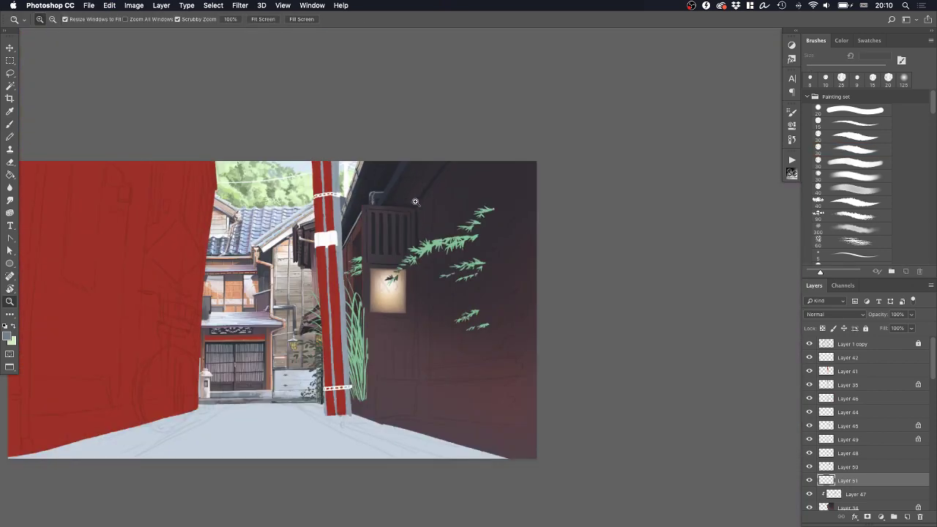
mouse_move(395, 198)
left_mouse_down()
mouse_move(428, 190)
mouse_move(391, 214)
left_mouse_up()
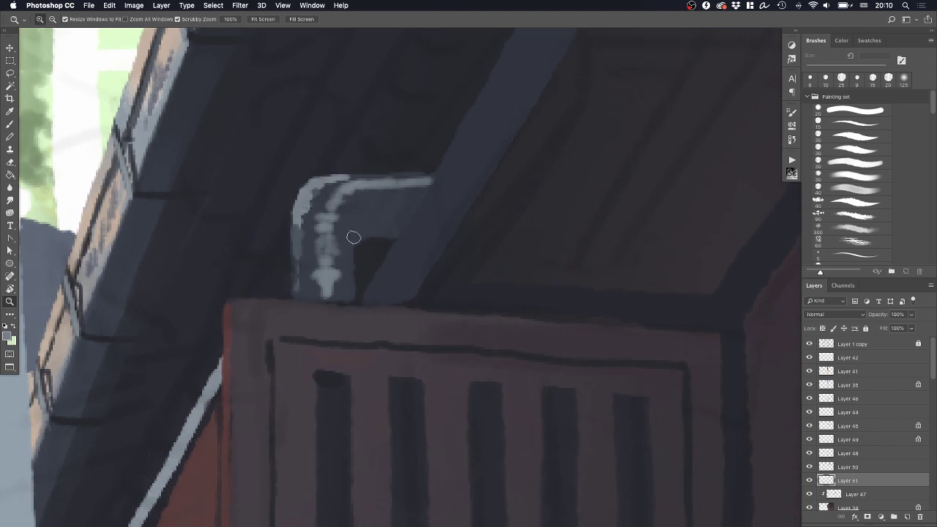
Draw dark curved joint lines across the pipe's upright and horizontal parts with the 8 px brush
key("b")
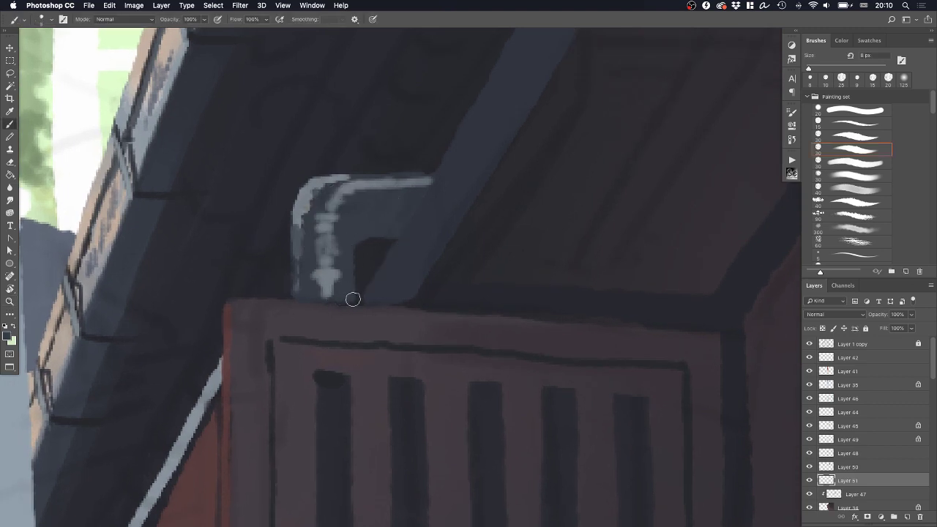
left_click(849, 124)
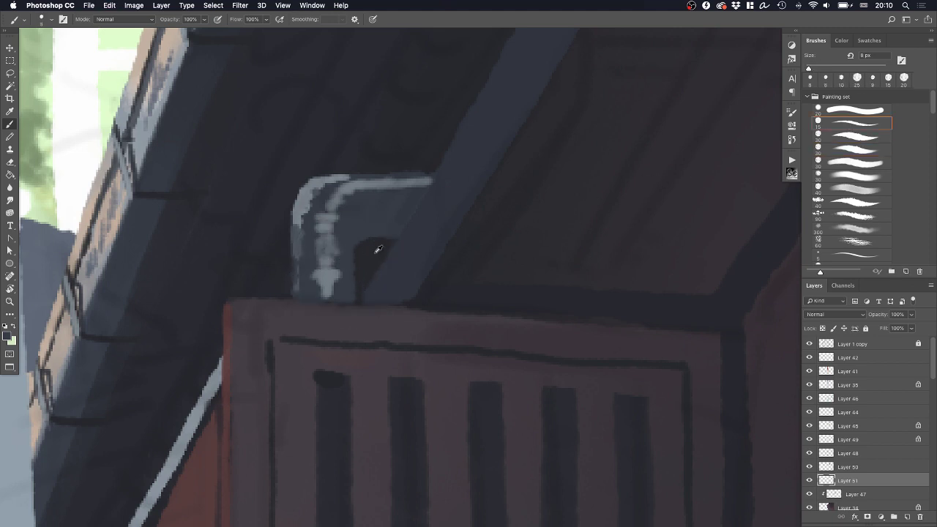
mouse_move(293, 268)
left_mouse_down()
mouse_move(339, 254)
mouse_move(352, 261)
mouse_move(325, 253)
mouse_move(350, 261)
left_mouse_up()
key("super+z")
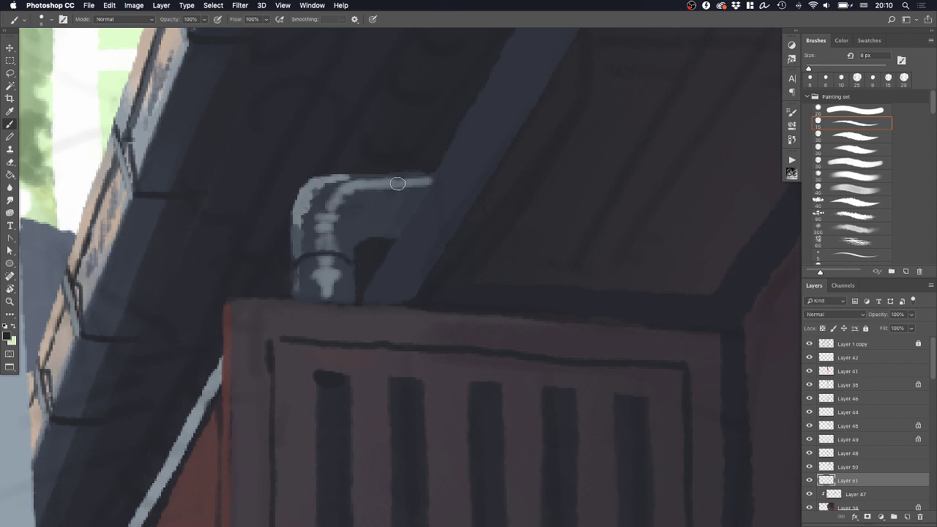
left_click_drag(379, 179, 374, 232)
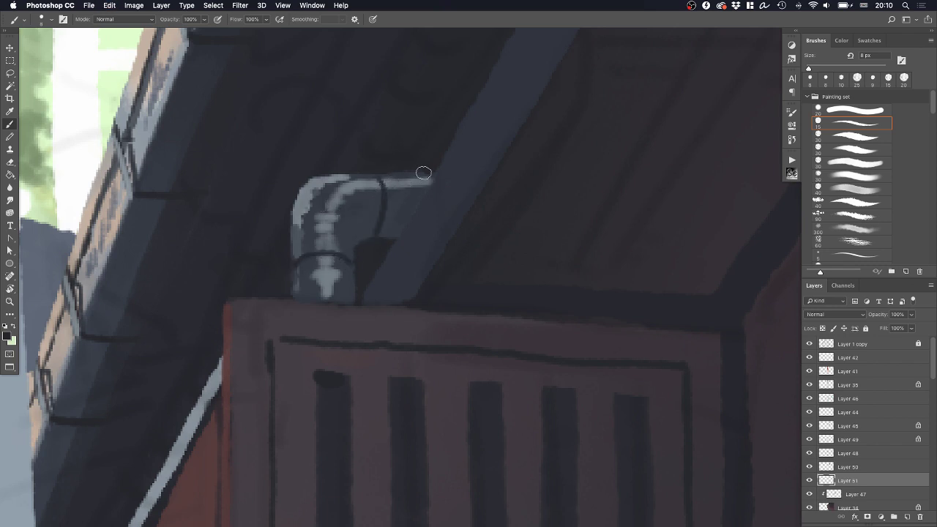
left_click_drag(424, 174, 423, 204)
Brighten the top of the pipe's horizontal part and shade its underside and inner bend with dark sampled tones
mouse_move(339, 173)
left_mouse_down()
mouse_move(432, 174)
mouse_move(440, 191)
mouse_move(414, 194)
mouse_move(406, 183)
mouse_move(396, 195)
mouse_move(418, 188)
mouse_move(347, 193)
mouse_move(430, 185)
left_mouse_up()
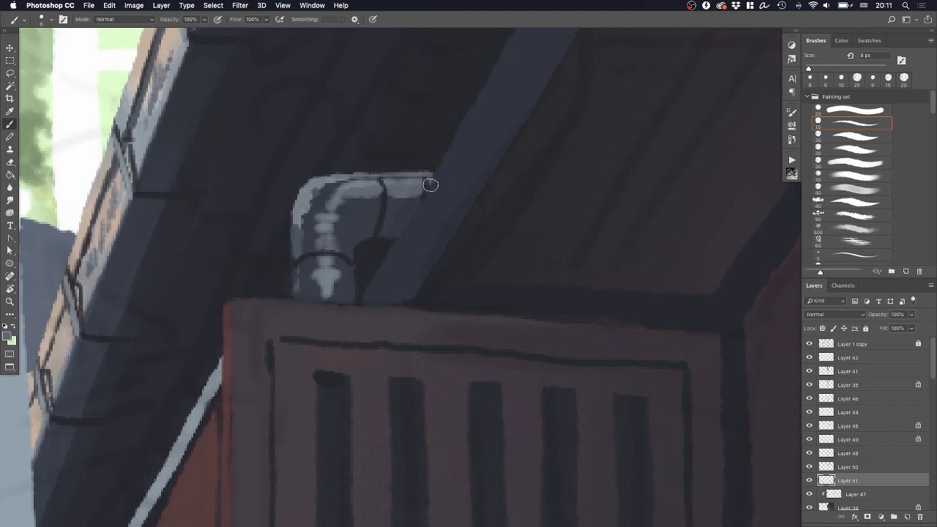
left_click(441, 189, "alt")
left_click(443, 220, "alt")
left_click(443, 220, "alt")
left_click(444, 221, "alt")
left_click(444, 220, "alt")
mouse_move(448, 195)
left_mouse_down()
mouse_move(364, 254)
mouse_move(405, 246)
left_mouse_up()
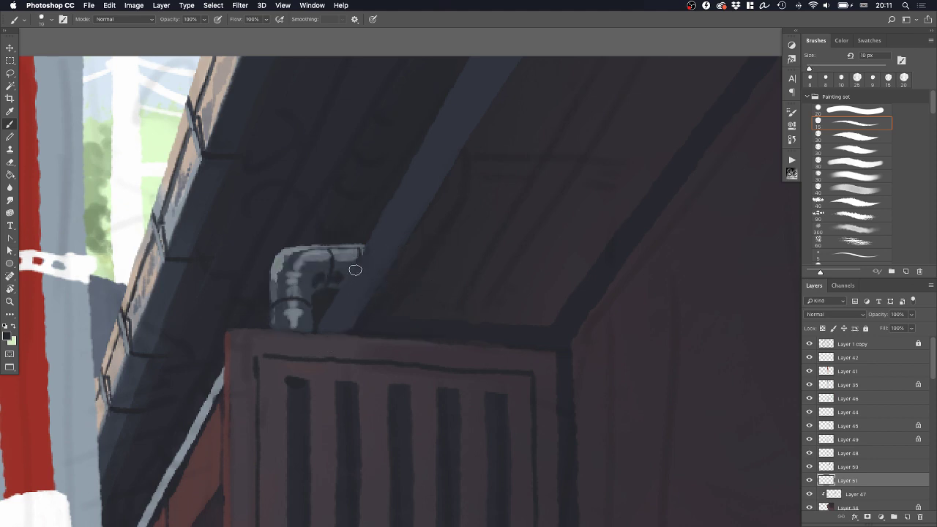
left_click_drag(327, 276, 314, 274)
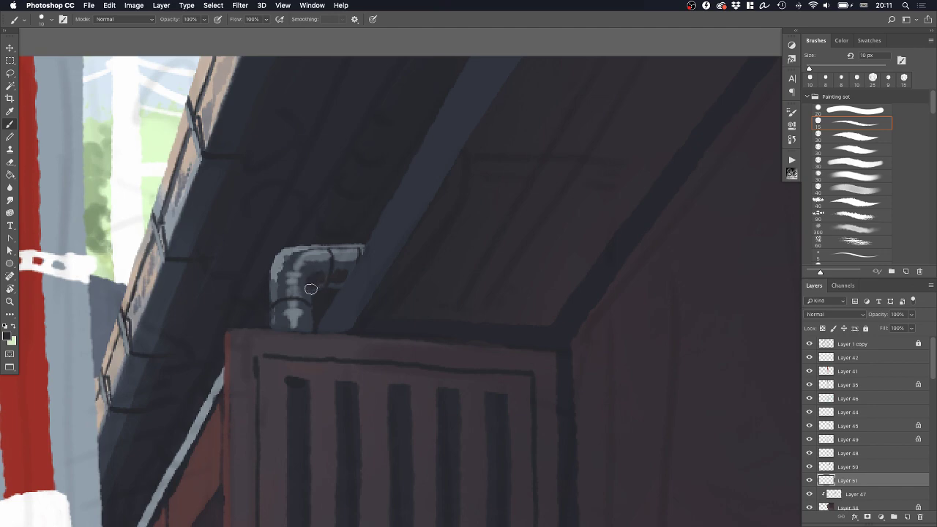
Refine the highlight down the pipe's upright part and paint a dark edge where it meets the panel, using the 10 px brush
key("z")
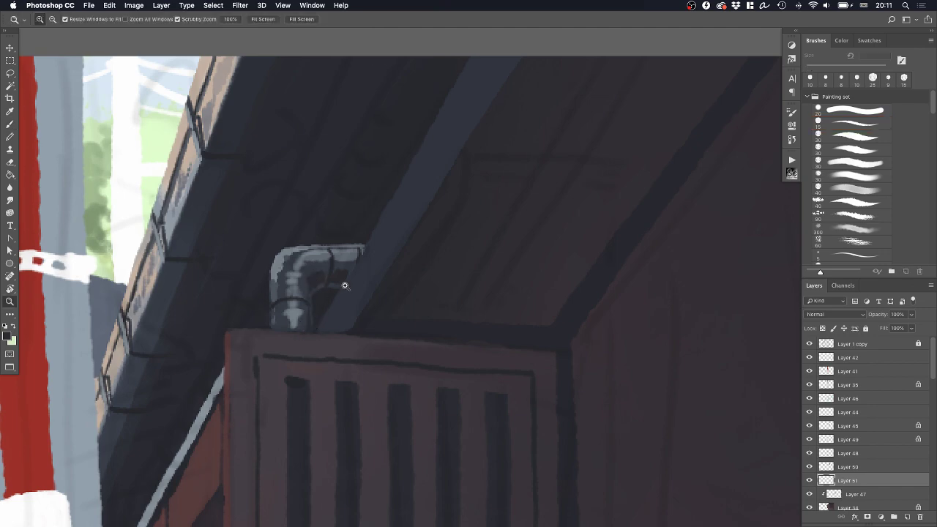
mouse_move(373, 276)
left_mouse_down()
mouse_move(350, 300)
mouse_move(388, 274)
mouse_move(469, 278)
left_mouse_up()
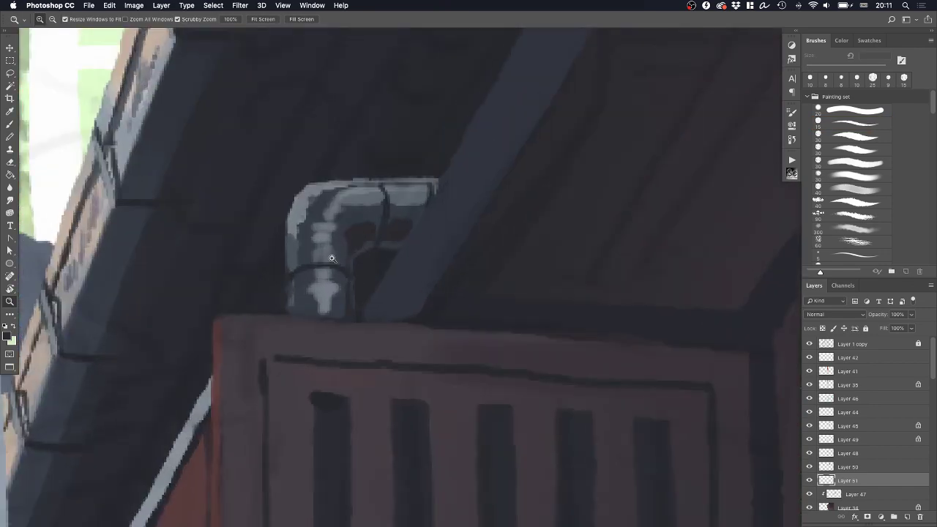
key("b")
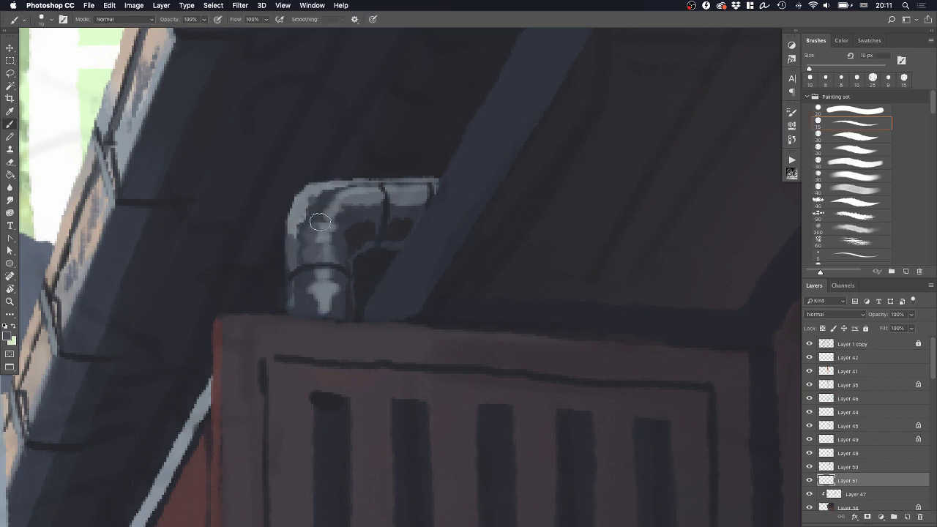
mouse_move(325, 209)
left_mouse_down()
mouse_move(330, 251)
mouse_move(313, 283)
mouse_move(315, 310)
mouse_move(277, 313)
mouse_move(358, 317)
left_mouse_up()
left_click(372, 283, "alt")
left_click_drag(249, 311, 358, 315)
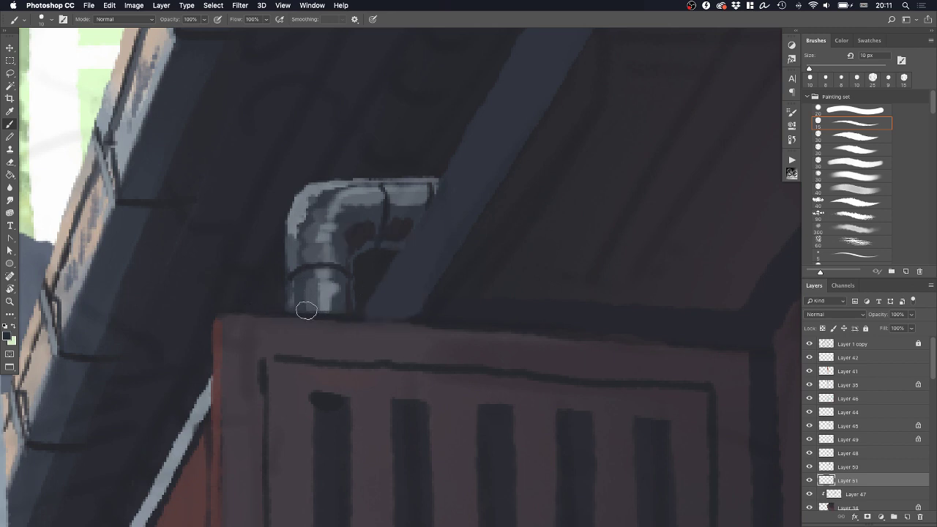
left_click_drag(212, 309, 351, 319)
Add dark reflection strokes between the pipe's outer rim and central highlight, around the bend and along the top, at 10 px
left_click(346, 265, "alt")
mouse_move(298, 246)
left_mouse_down()
mouse_move(300, 261)
mouse_move(317, 216)
left_mouse_up()
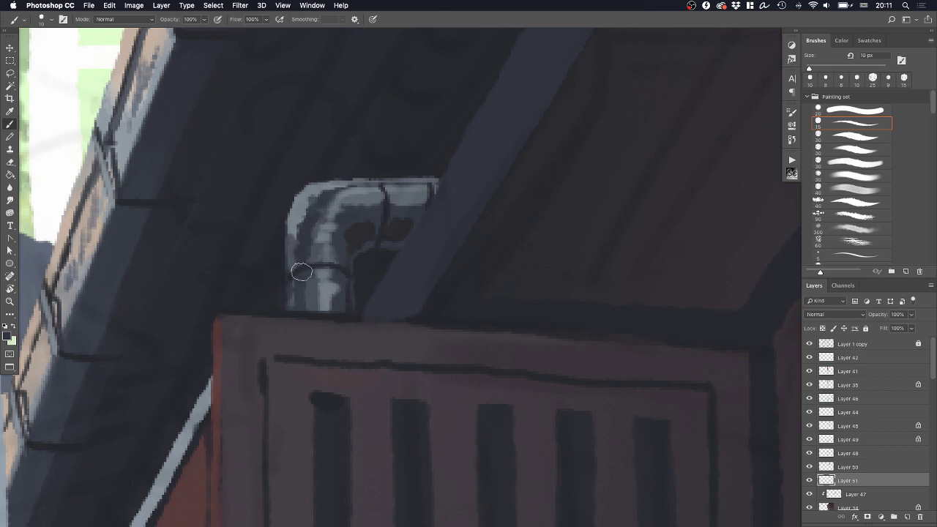
mouse_move(301, 273)
left_mouse_down()
mouse_move(306, 307)
mouse_move(299, 276)
mouse_move(333, 254)
mouse_move(291, 272)
mouse_move(310, 262)
left_mouse_up()
mouse_move(311, 187)
left_mouse_down()
mouse_move(285, 227)
mouse_move(301, 195)
mouse_move(291, 205)
mouse_move(325, 182)
mouse_move(294, 201)
mouse_move(333, 181)
mouse_move(399, 178)
mouse_move(382, 186)
mouse_move(373, 177)
mouse_move(408, 195)
mouse_move(428, 181)
left_mouse_up()
left_click(332, 202, "alt")
Define the pipe's bend and broaden its central highlight in sampled blue-grey with the 10 px brush
key("z")
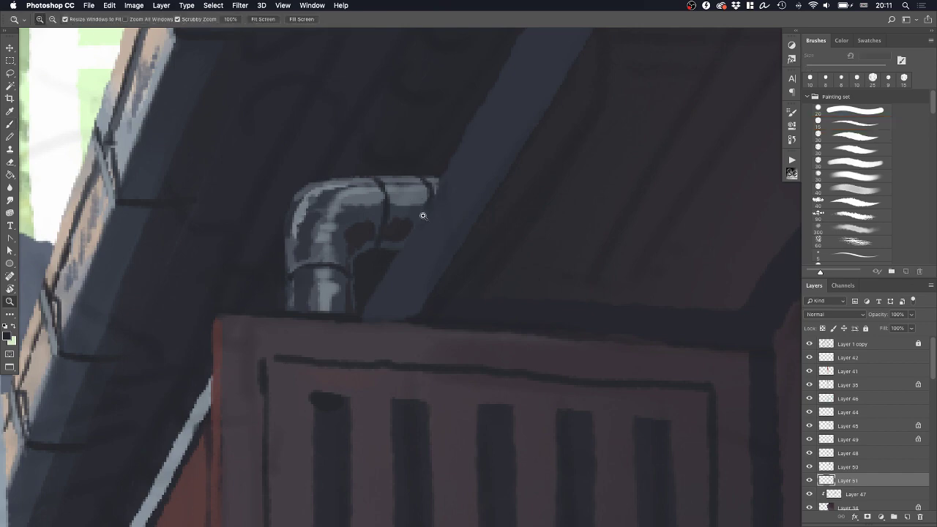
left_click_drag(422, 214, 411, 248)
left_click_drag(445, 211, 560, 196)
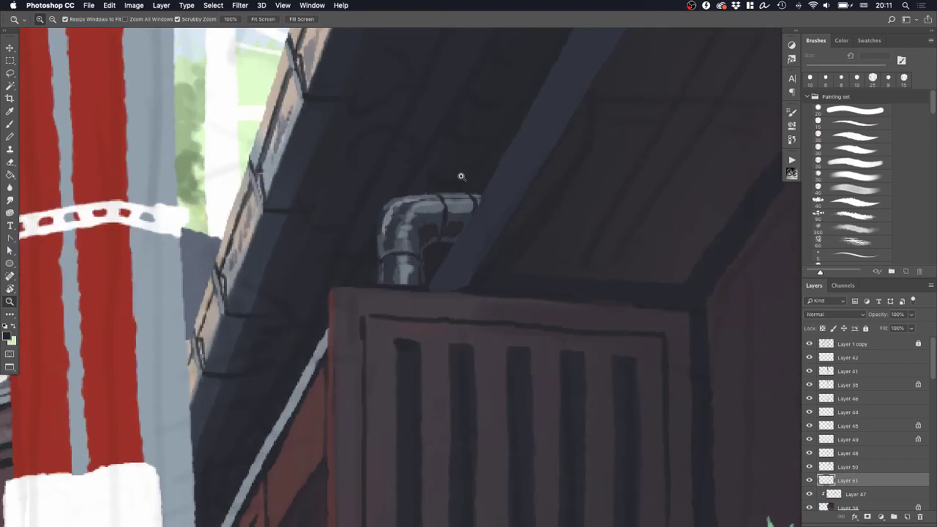
left_click_drag(425, 178, 473, 185)
key("b")
mouse_move(368, 215)
left_mouse_down()
mouse_move(395, 197)
mouse_move(509, 194)
left_mouse_up()
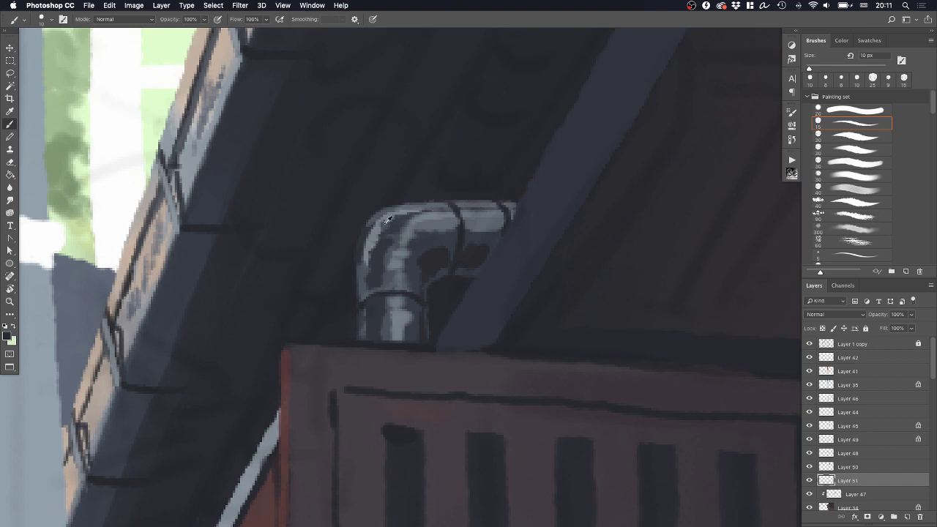
mouse_move(389, 219)
left_mouse_down()
mouse_move(377, 214)
mouse_move(482, 203)
mouse_move(508, 221)
mouse_move(362, 250)
mouse_move(404, 227)
mouse_move(441, 229)
left_mouse_up()
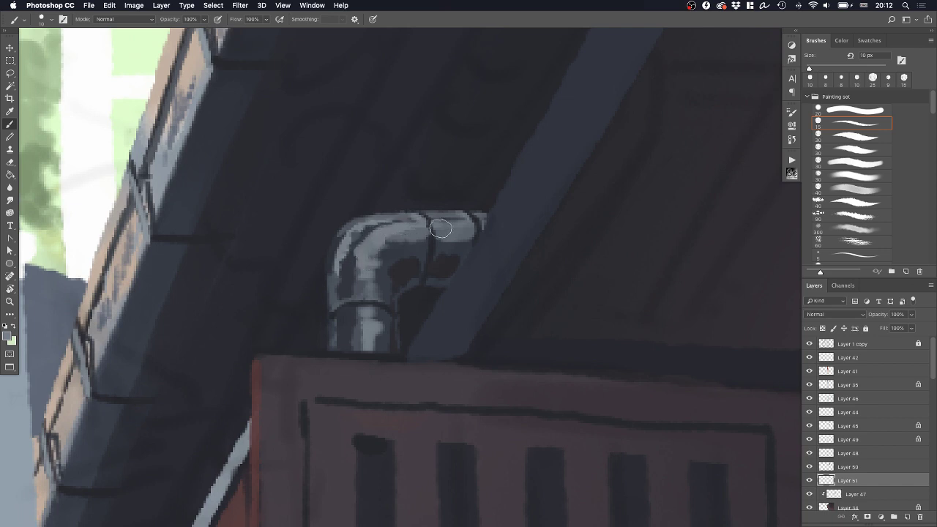
Paint a thin blue-grey highlight along the diagonal beam's pipe-side edge, up to the canvas edge, with the 10 px brush
left_click(494, 217, "alt")
key("z")
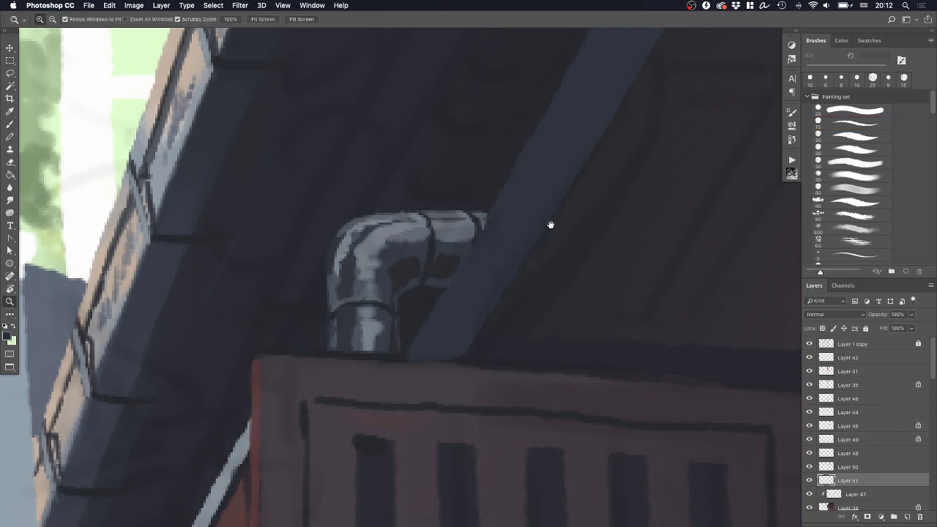
left_click_drag(550, 225, 477, 293)
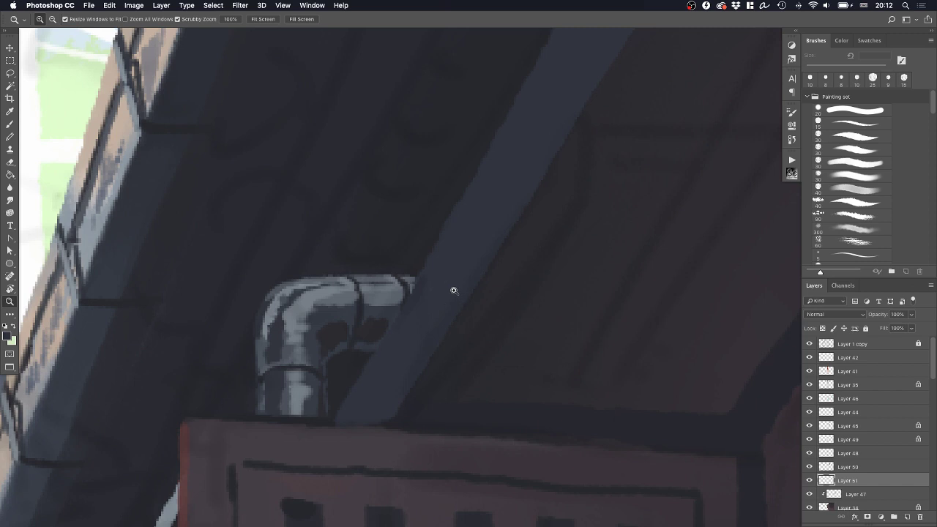
key("r")
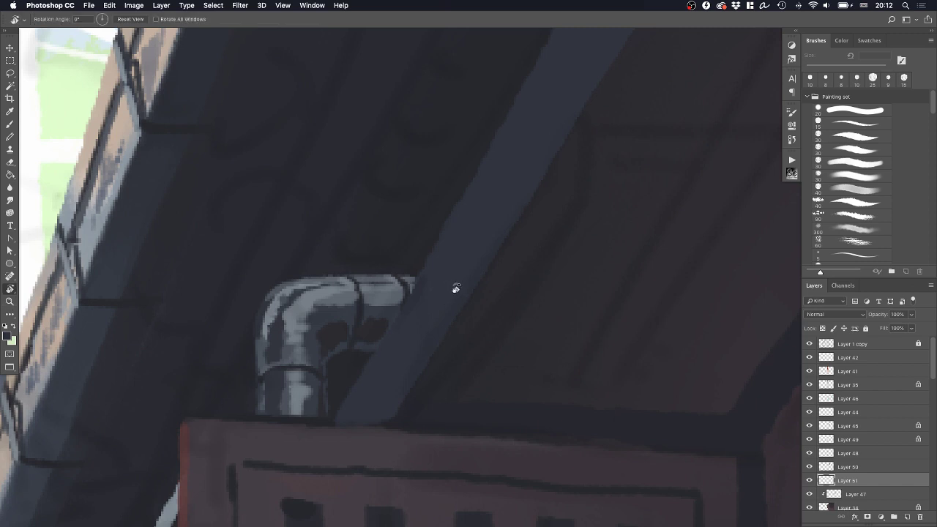
key("b")
key("z")
left_click_drag(473, 279, 428, 321)
key("r")
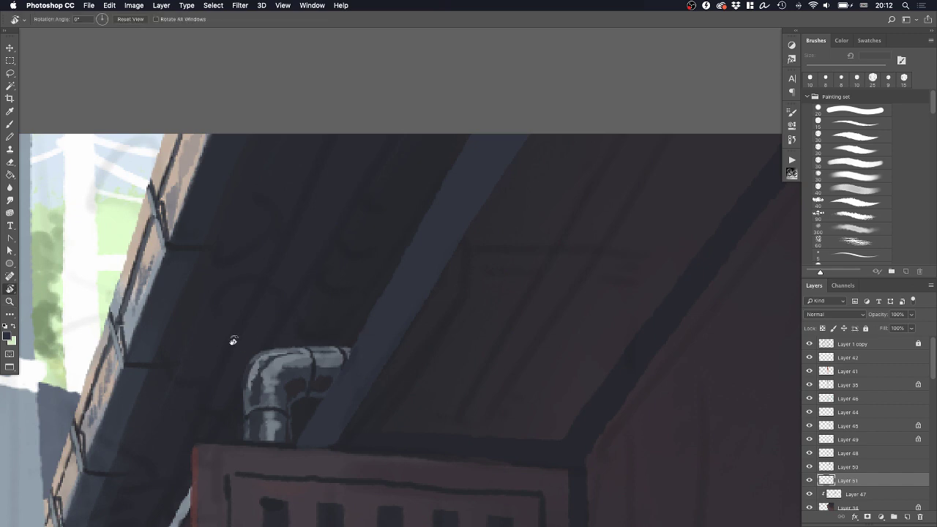
left_click_drag(339, 326, 359, 202)
left_click_drag(178, 277, 180, 305)
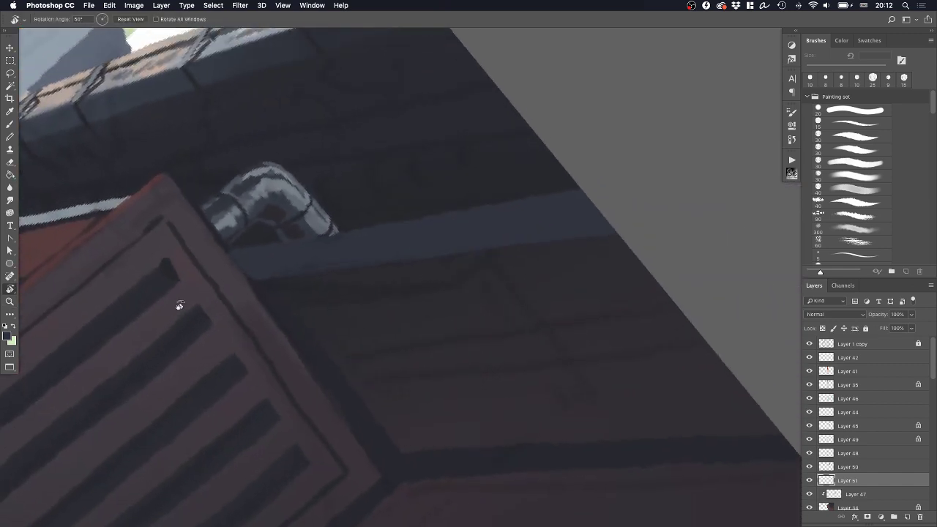
key("b")
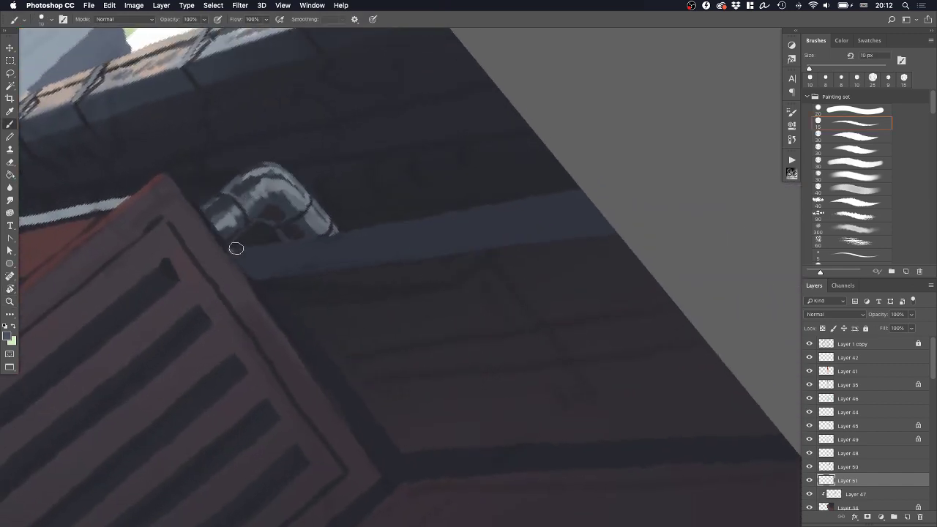
left_click_drag(230, 249, 592, 191)
Paint a dark line directly beneath the beam's blue-grey edge highlight with the 10 px brush
key("z")
left_click(295, 271)
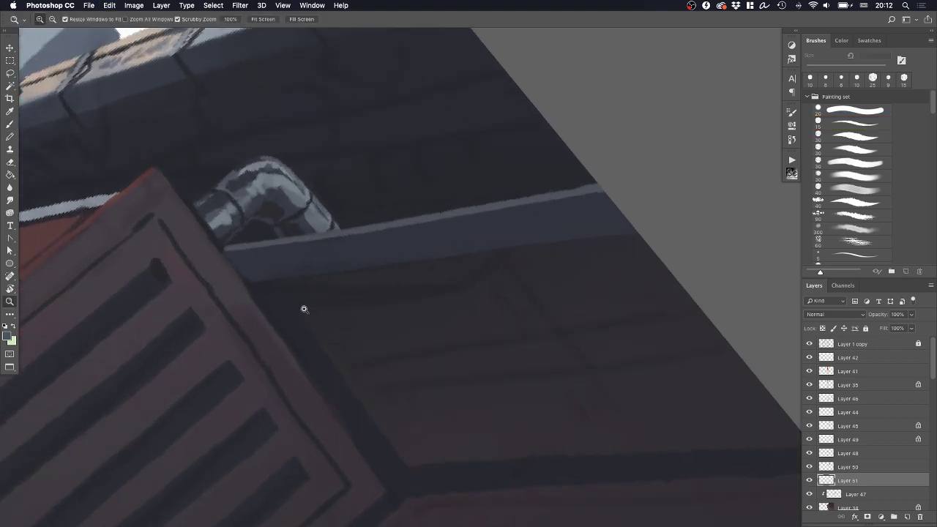
key("b")
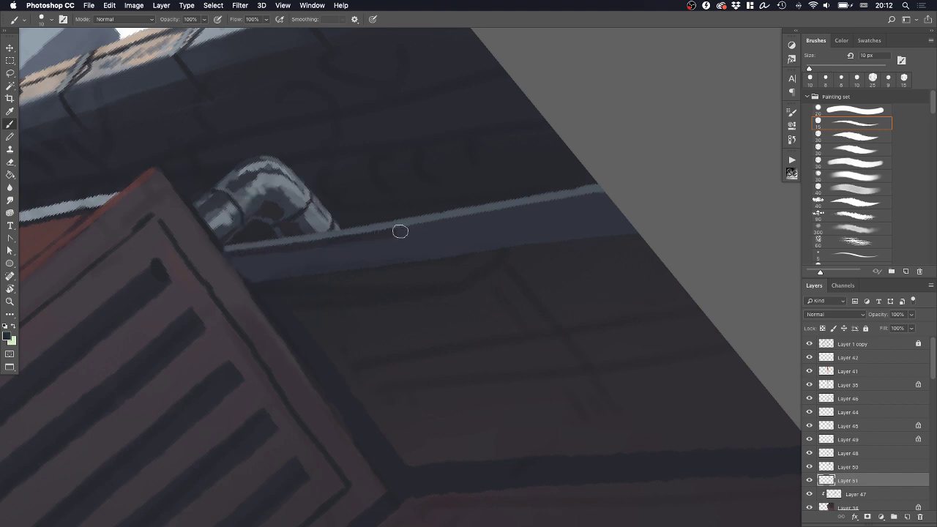
left_click_drag(400, 231, 631, 193)
Paint a muted brown reflection along the beam's other edge at 10 px and darken the beam's middle with the 30 px brush
left_click(211, 254, "alt")
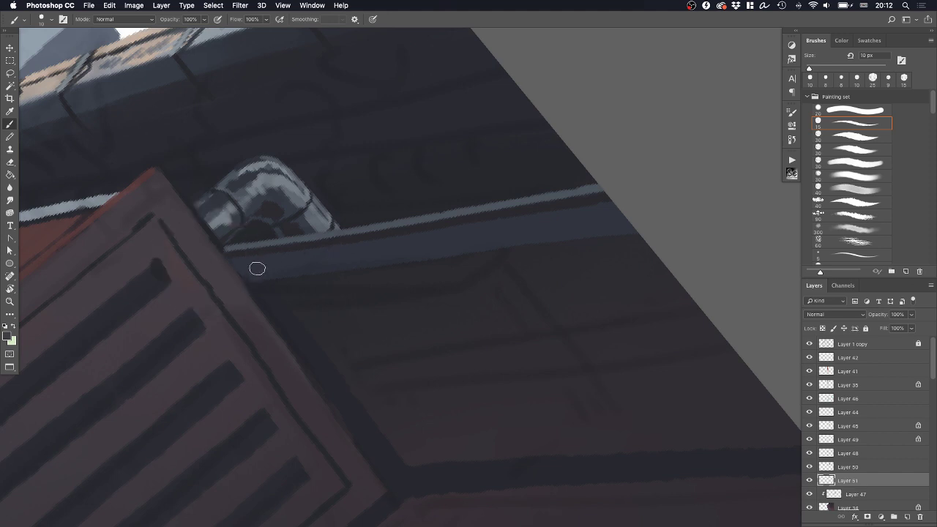
left_click_drag(271, 274, 638, 220)
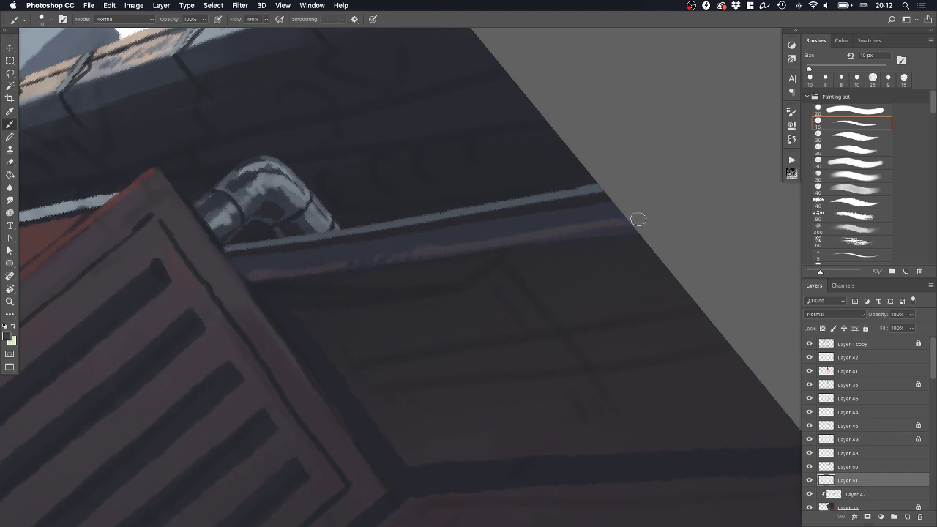
left_click(432, 225, "alt")
left_click(845, 147)
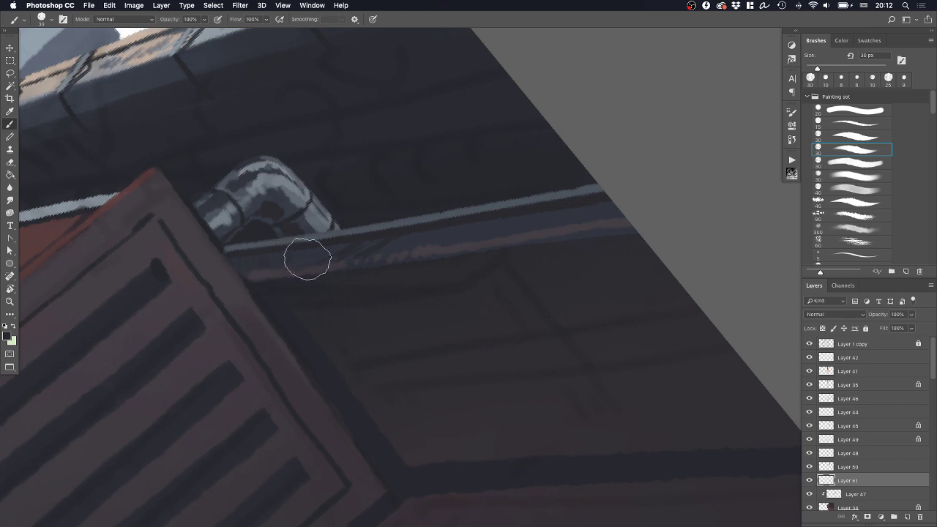
left_click_drag(308, 259, 647, 210)
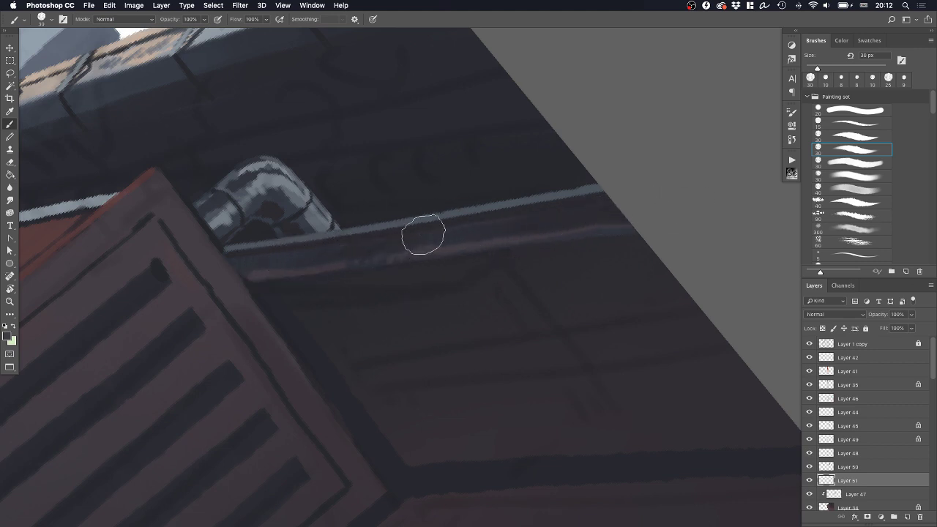
Reinforce the reddish-brown reflection along the beam's lower edge, up to the canvas edge, with the 15 px brush
key("bracketleft")
key("bracketleft")
key("bracketleft")
left_click_drag(410, 252, 431, 249)
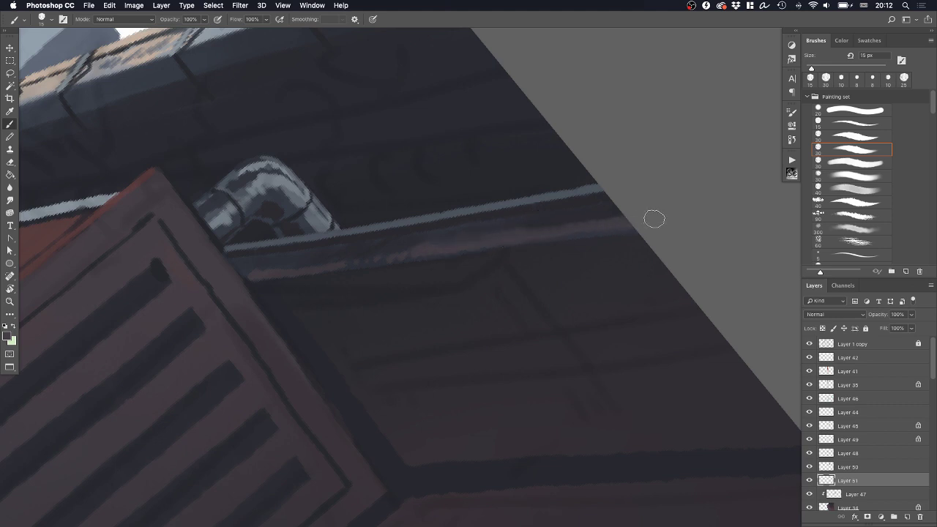
left_click_drag(463, 243, 667, 220)
Paint a dark blue shadow band beneath the beam's reddish-brown edge, up to the canvas edge, with the 15 px brush
key("super+space")
left_click_drag(414, 255, 466, 250)
left_click(467, 249)
left_click(406, 251)
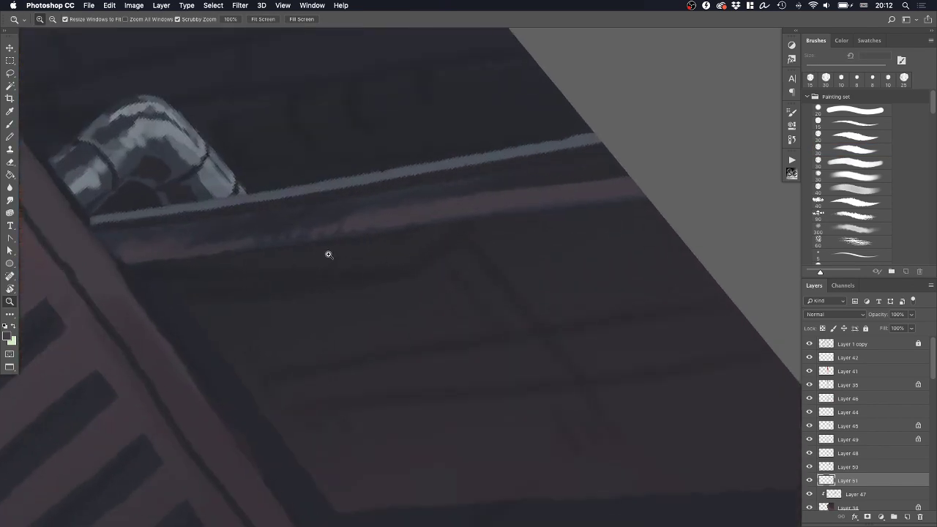
left_click(145, 276, "alt")
left_click_drag(275, 255, 713, 194)
key("super+z")
left_click_drag(168, 272, 743, 195)
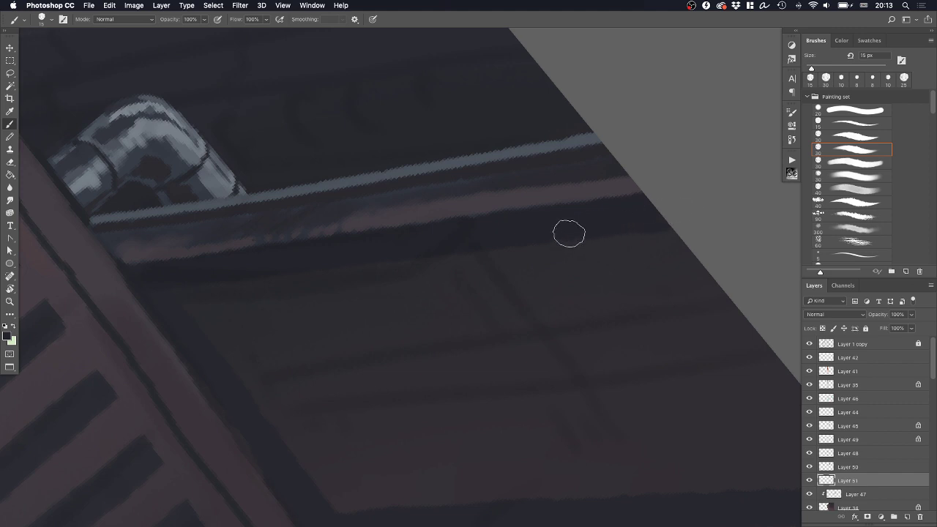
Examine the diagonal beam, pipe and slatted panel against the whole alley painting
key("Escape")
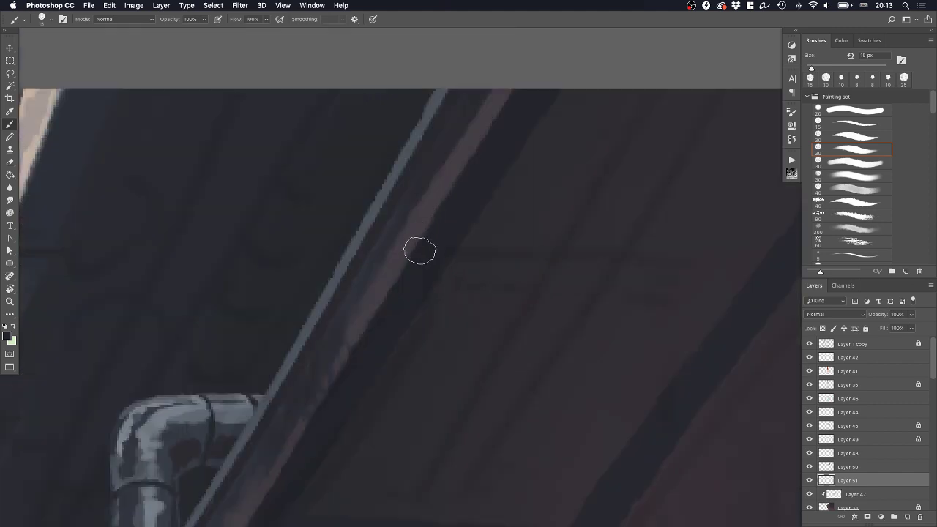
left_click_drag(478, 248, 416, 272)
key("z")
left_click_drag(425, 339, 404, 278)
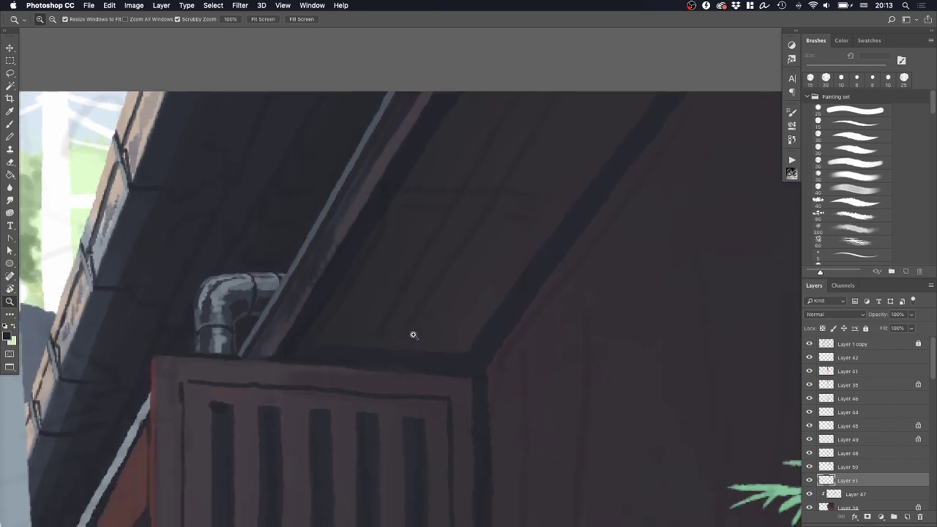
left_click_drag(422, 267, 361, 345)
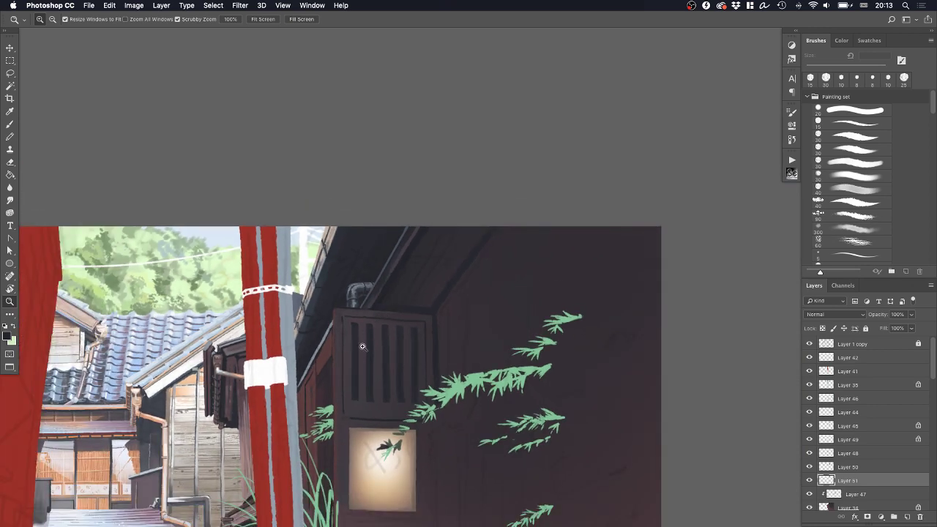
left_click_drag(350, 378, 438, 227)
left_click_drag(375, 363, 380, 344)
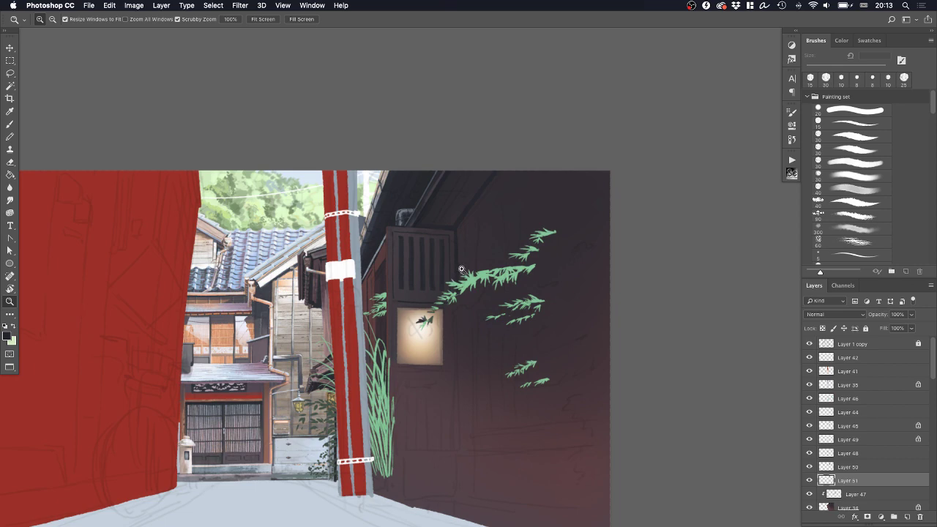
left_click_drag(444, 222, 494, 216)
left_click(460, 230)
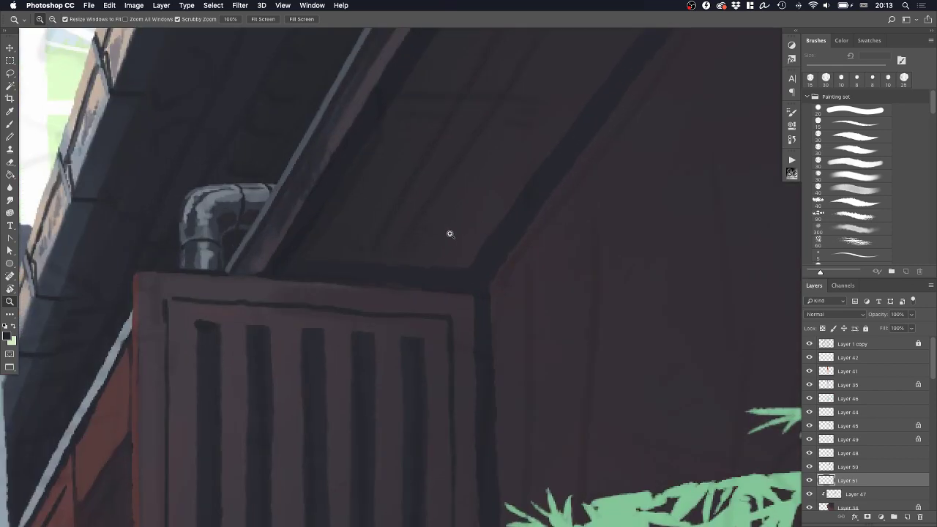
Paint a dark crossbar between the diagonal beam and the wall edge, just above the slatted panel, with the 25 px brush
key("b")
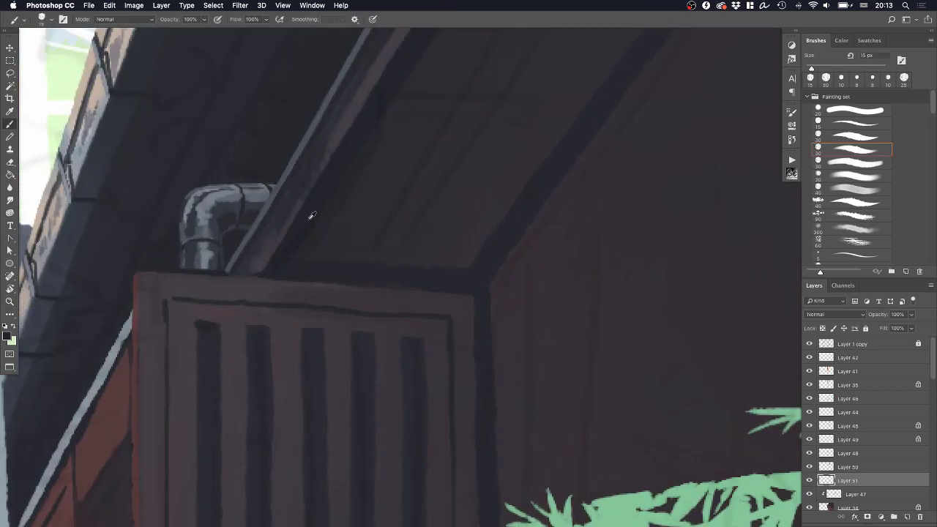
left_click_drag(331, 241, 496, 251)
key("super+z")
key("bracketright")
mouse_move(327, 219)
left_mouse_down()
mouse_move(507, 234)
mouse_move(457, 234)
mouse_move(498, 236)
left_mouse_up()
key("super+z")
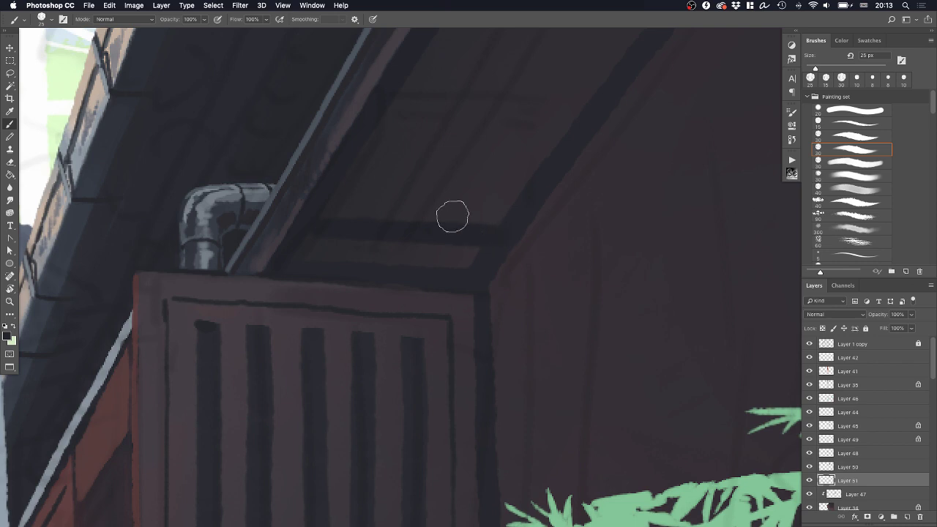
Paint further evenly spaced dark crossbars across the eave's underside, up to the canvas edge, with the 25 px brush
left_click_drag(352, 185, 530, 202)
key("super+z")
left_click_drag(354, 159, 542, 180)
mouse_move(380, 117)
left_mouse_down()
mouse_move(556, 131)
mouse_move(382, 111)
mouse_move(576, 125)
mouse_move(481, 209)
left_mouse_up()
key("super+z")
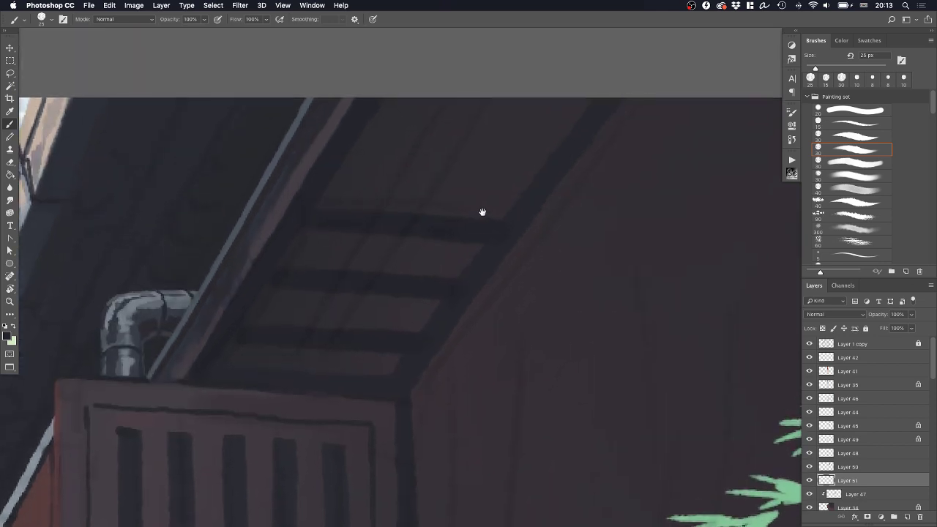
left_click_drag(339, 151, 556, 160)
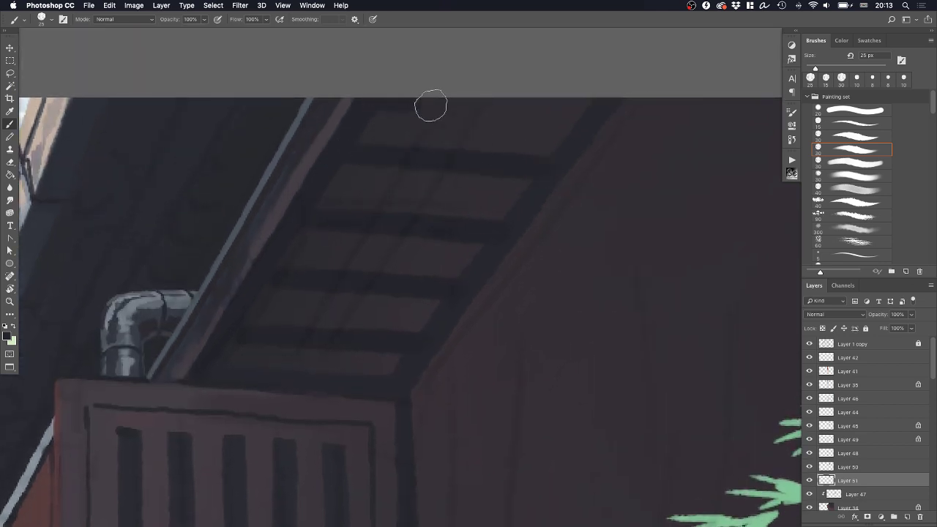
left_click_drag(429, 102, 586, 111)
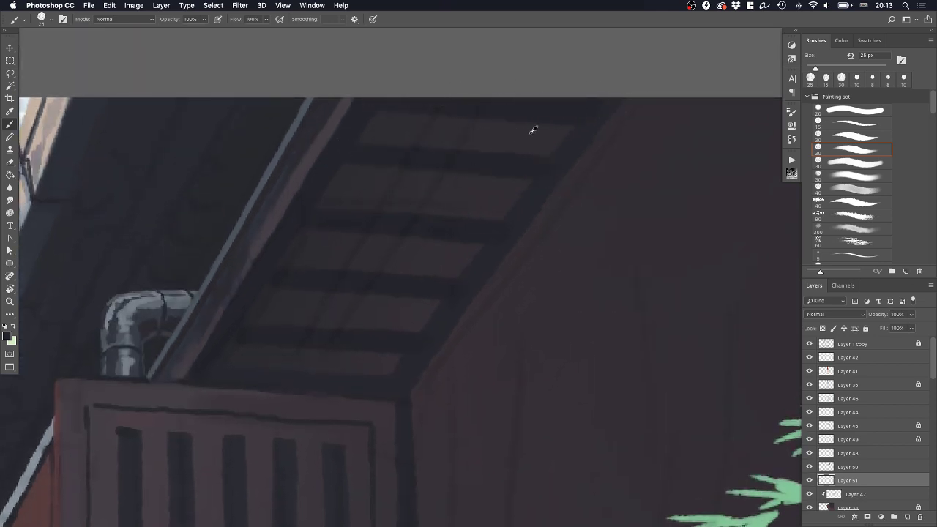
Shade the upper end of the eave's underside and adjoining wall with the soft brush reduced to 150 px
key("z")
mouse_move(523, 157)
left_mouse_down()
mouse_move(441, 170)
mouse_move(583, 165)
mouse_move(564, 164)
left_mouse_up()
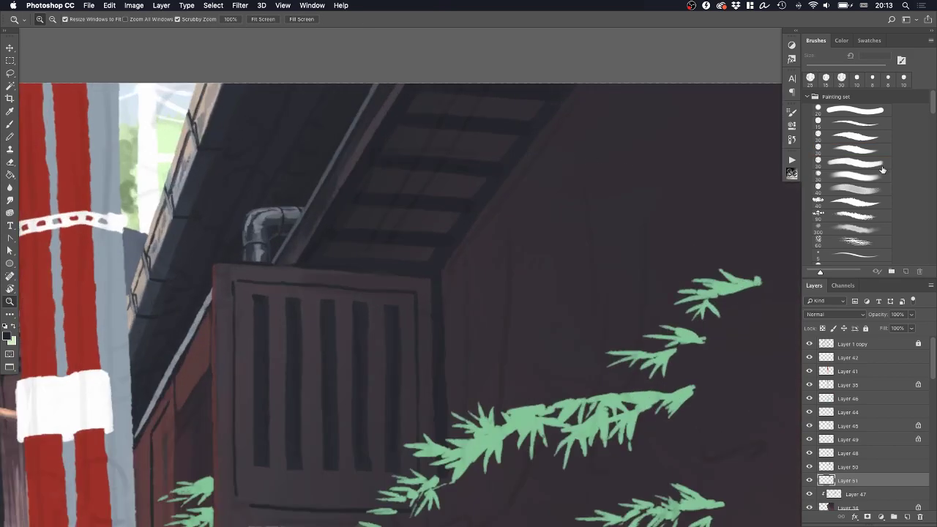
scroll(882, 169, "down", 4)
left_click(852, 240)
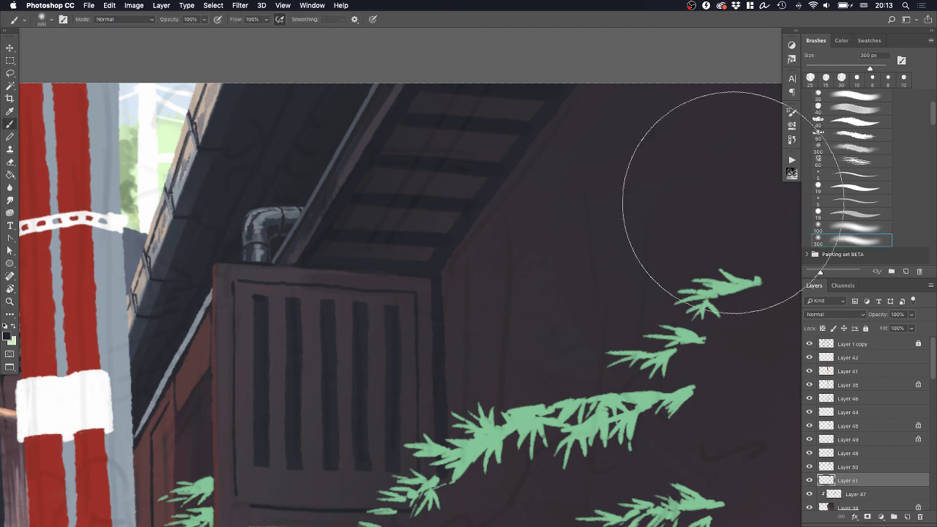
key("bracketleft")
key("bracketleft")
key("bracketleft")
key("bracketleft")
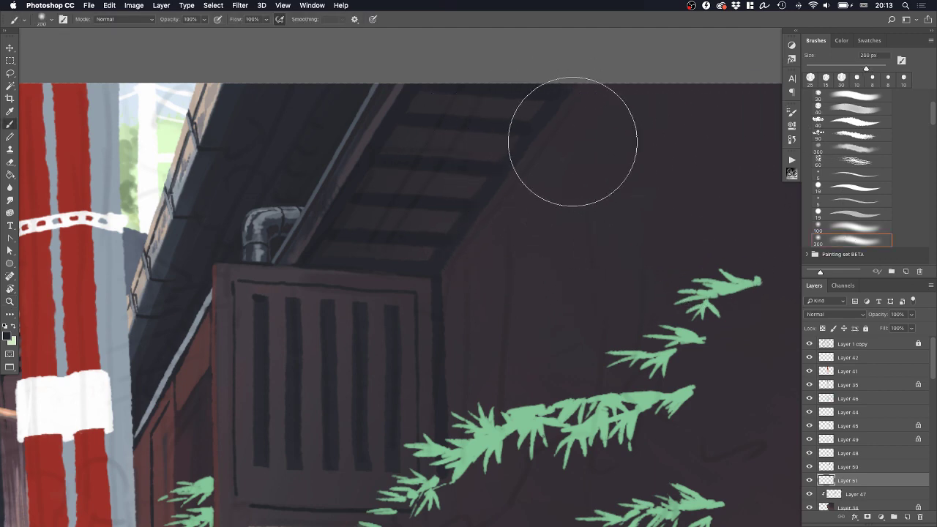
key("super+z")
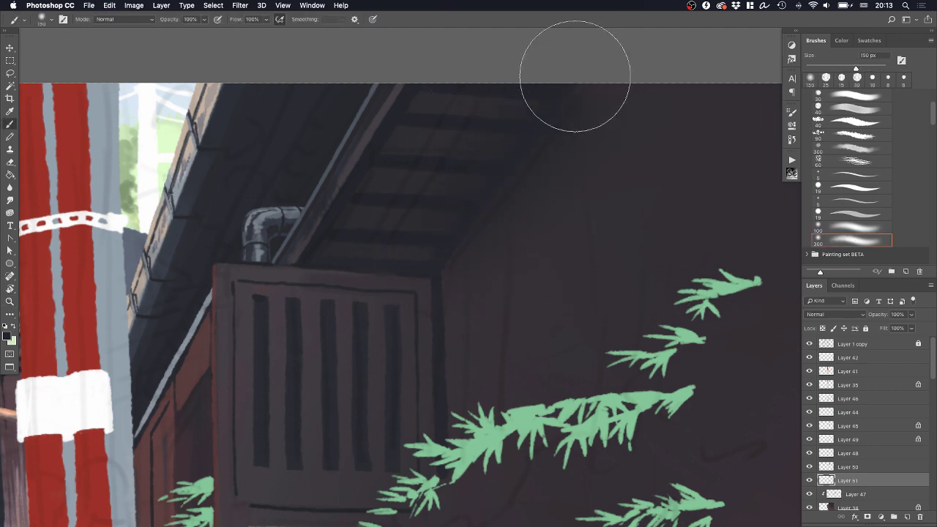
Examine the shaded eave and dark wall alongside the background house, lantern and central pole
key("z")
left_click_drag(604, 158, 541, 189)
left_click(609, 156)
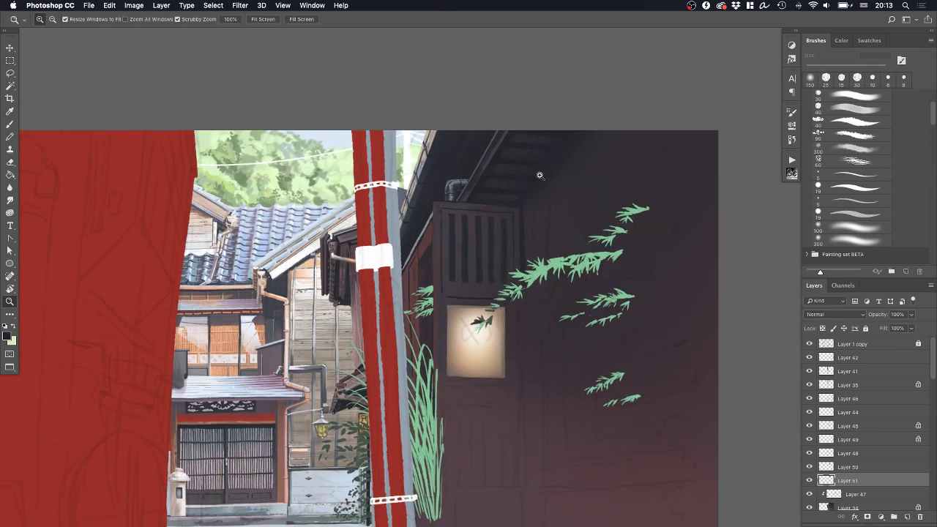
left_click_drag(325, 396, 349, 318)
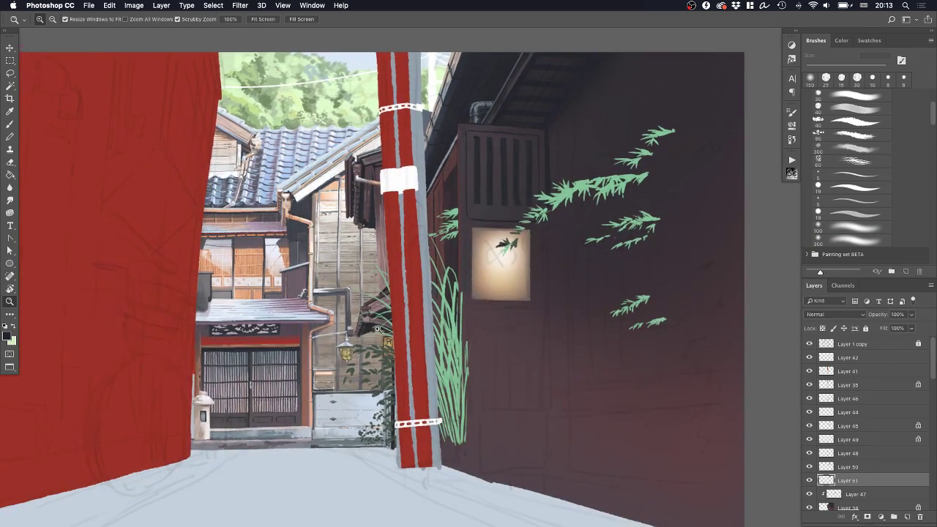
left_click(375, 326)
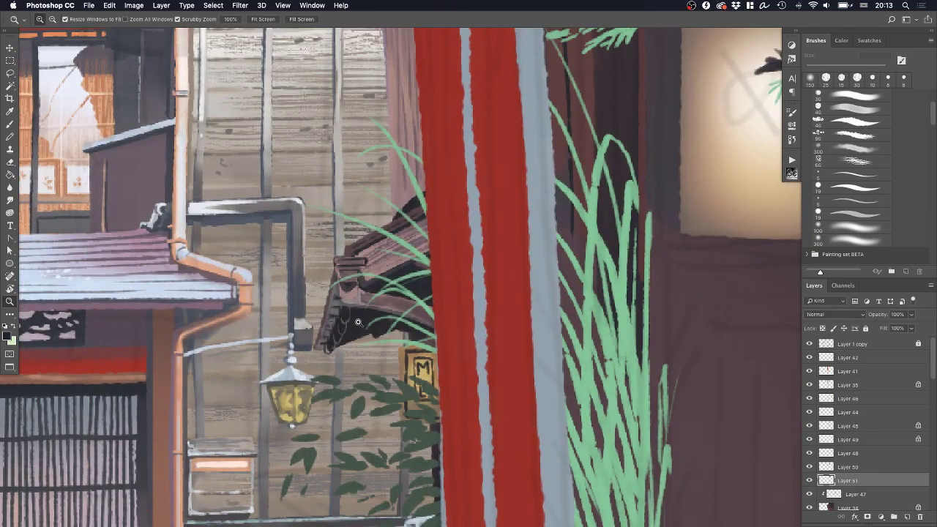
key("b")
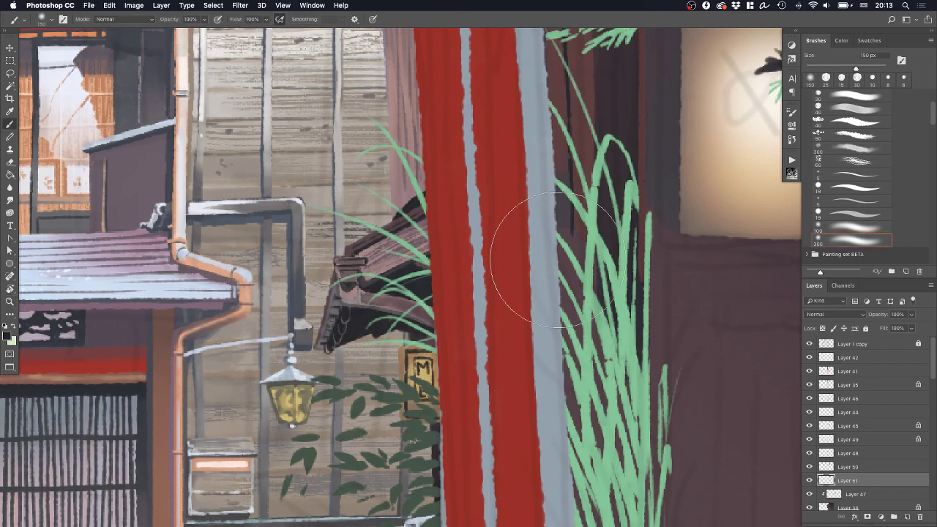
key("z")
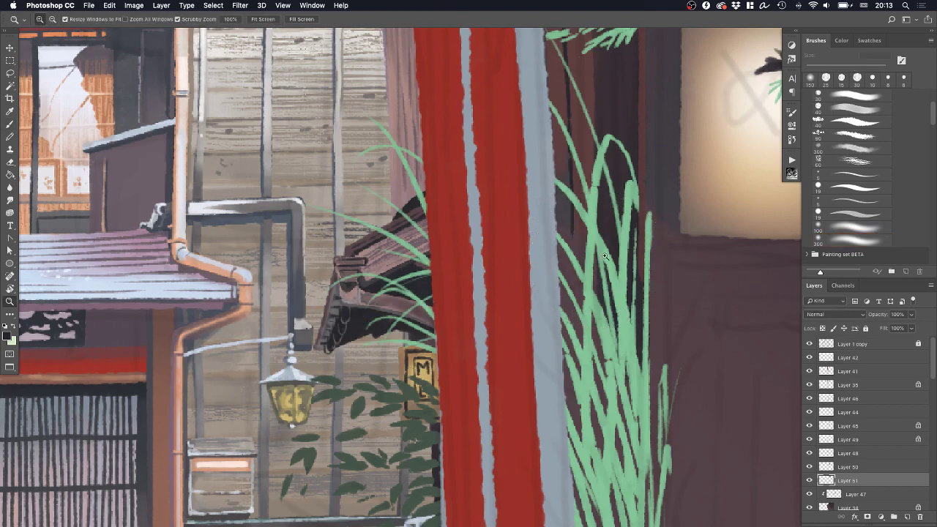
left_click_drag(606, 257, 551, 257)
left_click_drag(718, 83, 543, 277)
key("b")
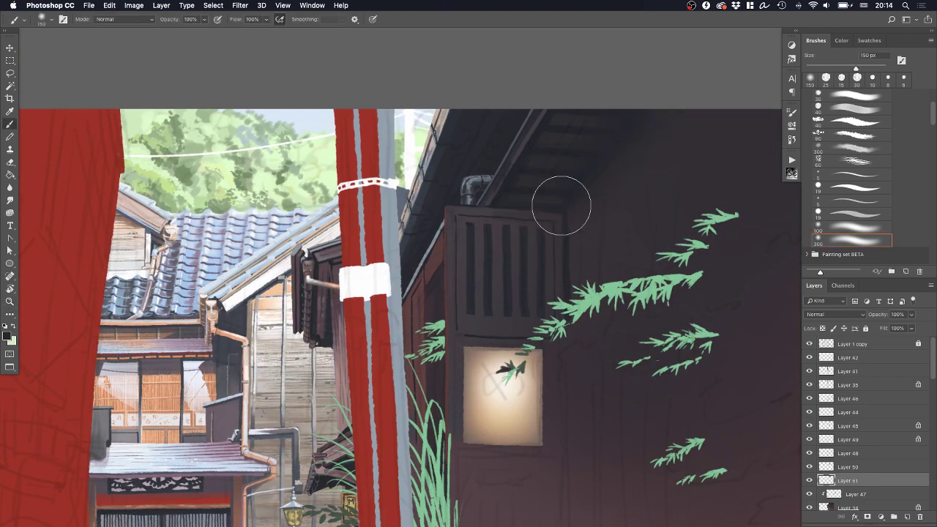
Add a new layer directly above Layer 47 for detail around the metallic pipe
key("z")
mouse_move(680, 211)
left_mouse_down()
mouse_move(575, 243)
mouse_move(591, 220)
mouse_move(621, 222)
left_mouse_up()
left_click_drag(492, 261, 523, 259)
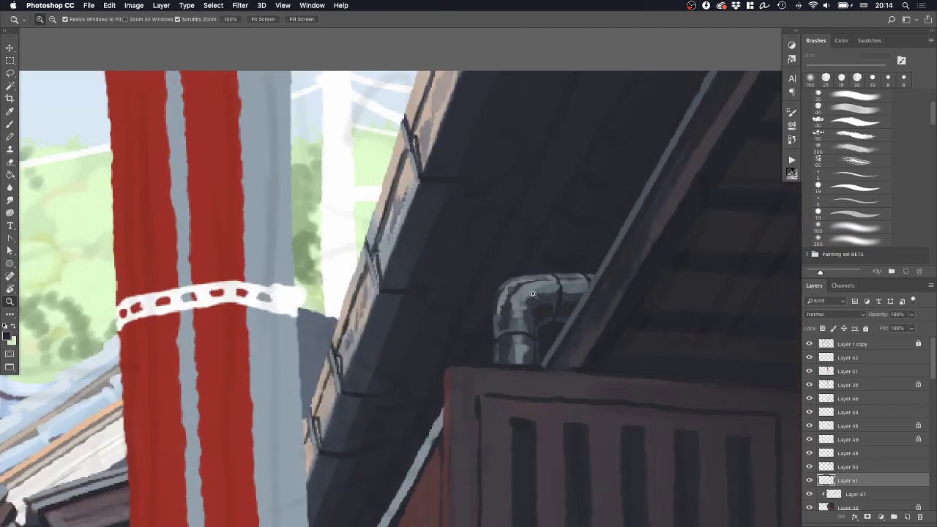
left_click(853, 495)
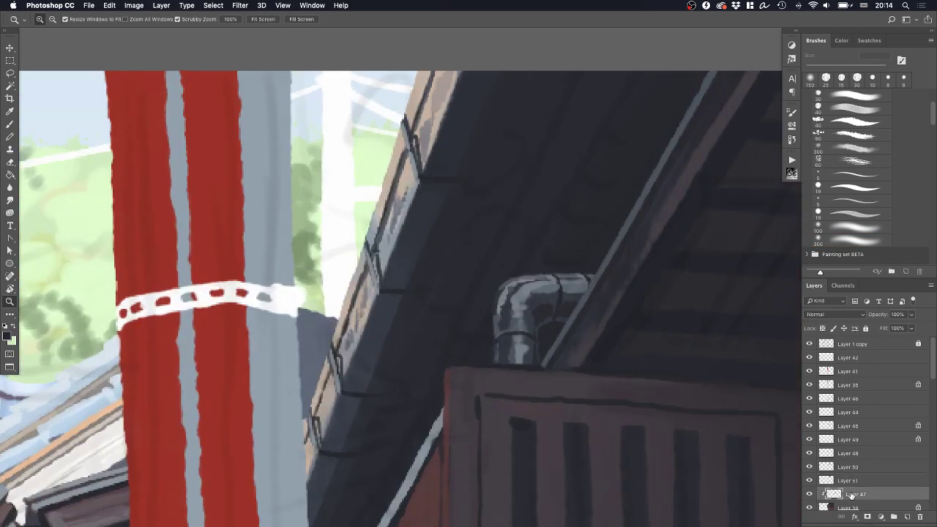
left_click(906, 517)
Paint a bent blue-grey pipe segment above the metallic pipe, using its sampled colour and a hard Painting set brush at 15 px
key("b")
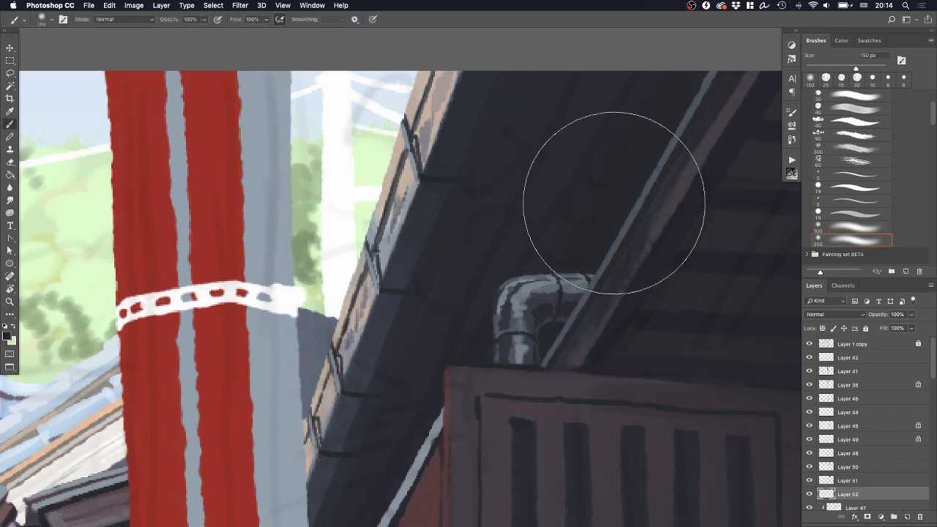
left_click(867, 42)
left_click(824, 41)
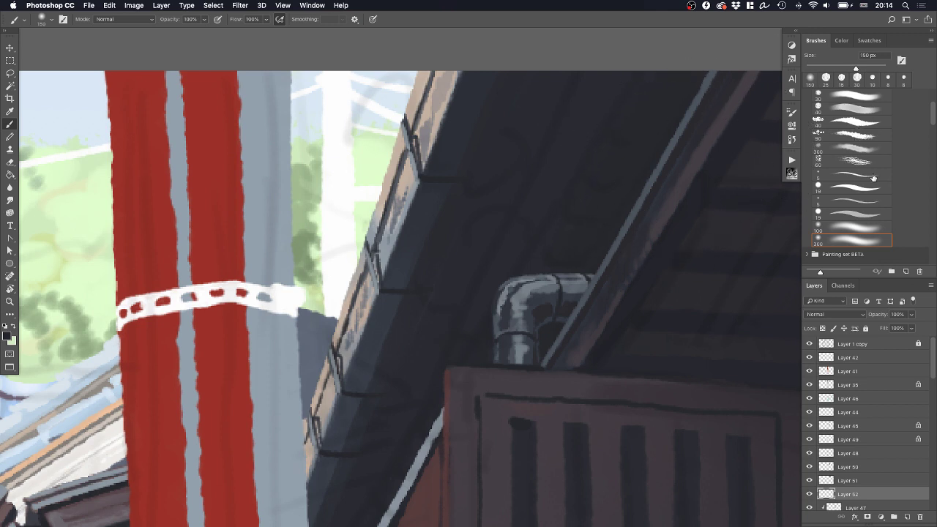
scroll(870, 179, "up", 3)
left_click(855, 135)
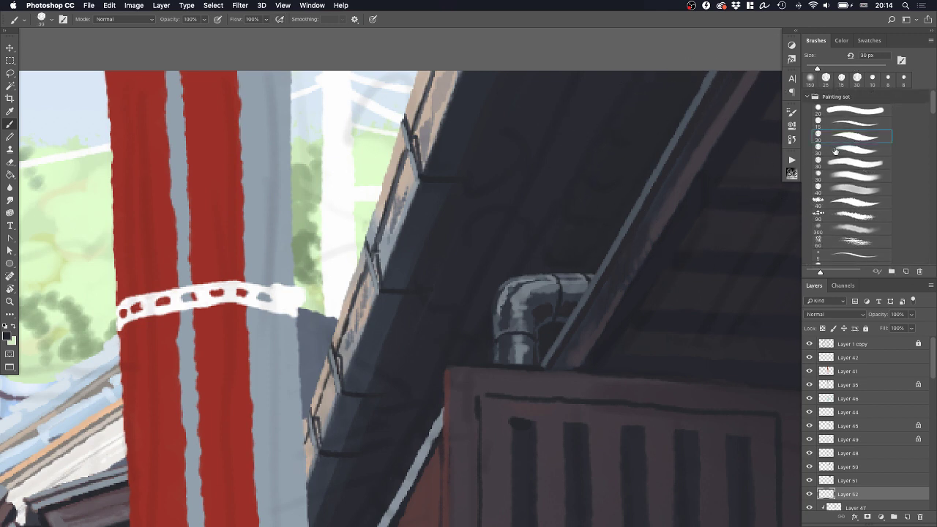
left_click(539, 286, "alt")
key("bracketleft")
key("bracketleft")
key("bracketleft")
left_click(508, 291, "alt")
mouse_move(498, 253)
left_mouse_down()
mouse_move(511, 220)
mouse_move(550, 208)
left_mouse_up()
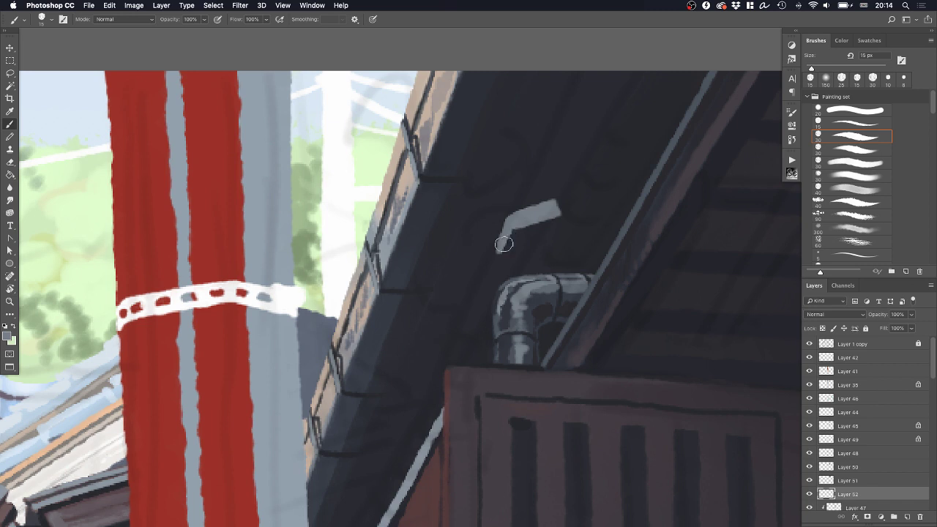
mouse_move(513, 226)
left_mouse_down()
mouse_move(496, 249)
mouse_move(502, 240)
mouse_move(501, 260)
left_mouse_up()
Paint a muted brown section from the new bent pipe to the diagonal beam with the 15 px brush
mouse_move(574, 208)
left_mouse_down()
mouse_move(629, 205)
mouse_move(554, 207)
mouse_move(652, 197)
mouse_move(549, 206)
mouse_move(624, 199)
mouse_move(640, 209)
mouse_move(563, 206)
mouse_move(642, 201)
left_mouse_up()
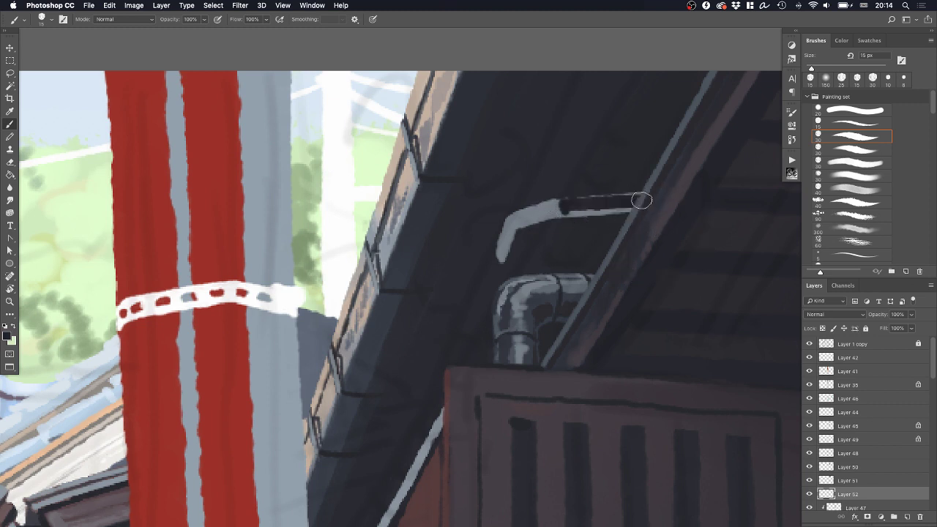
key("super+z")
left_click(673, 202, "alt")
left_click_drag(563, 207, 623, 203)
key("super+z")
left_click_drag(560, 204, 647, 205)
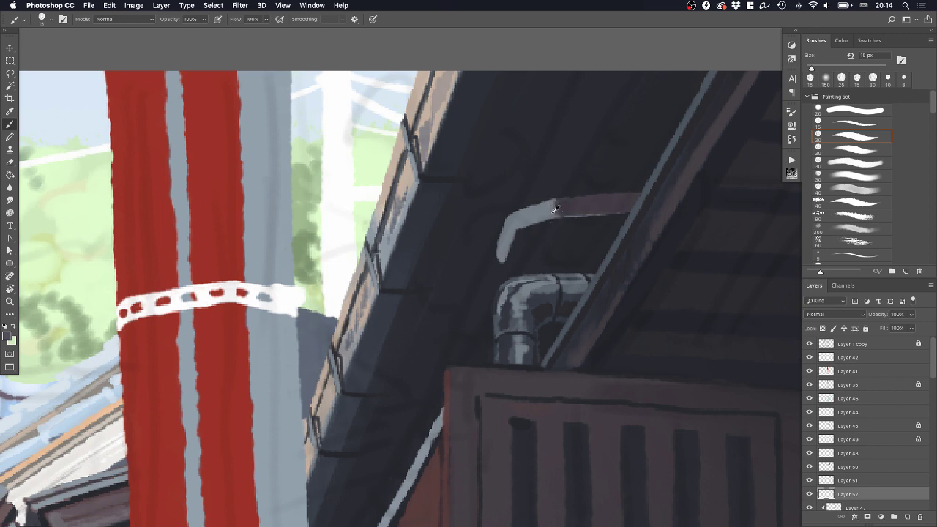
Shade the new pipe's sloping middle segment purple-grey and darken the underside of its brown section at 15 px
left_click(550, 209, "alt")
left_click_drag(550, 208, 512, 218)
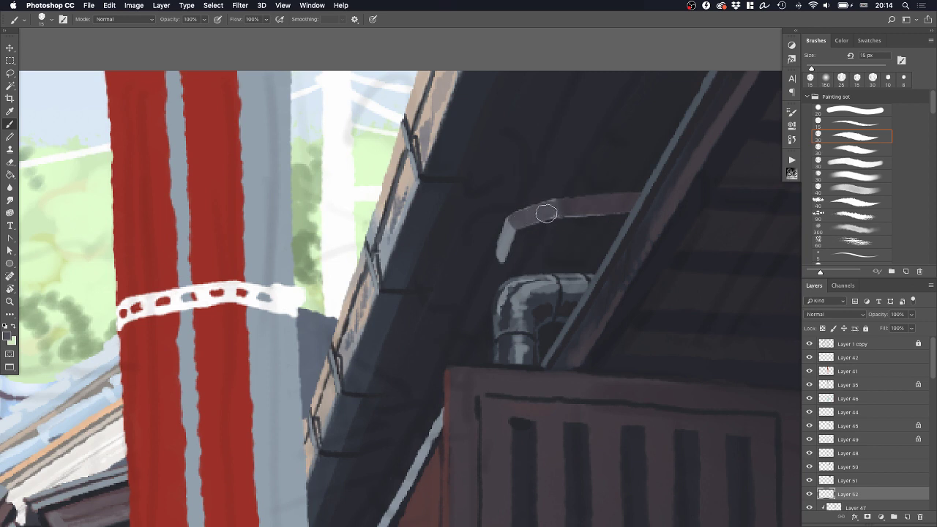
left_click(842, 40)
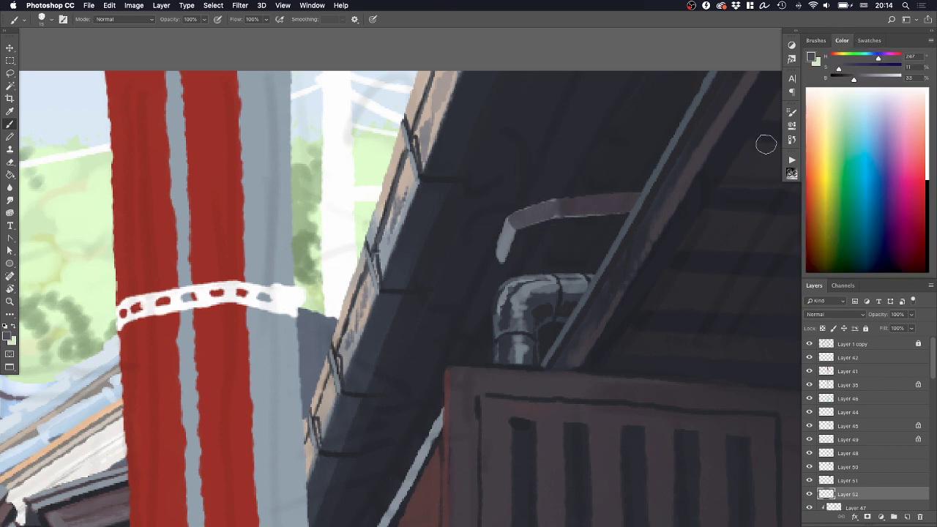
left_click(815, 40)
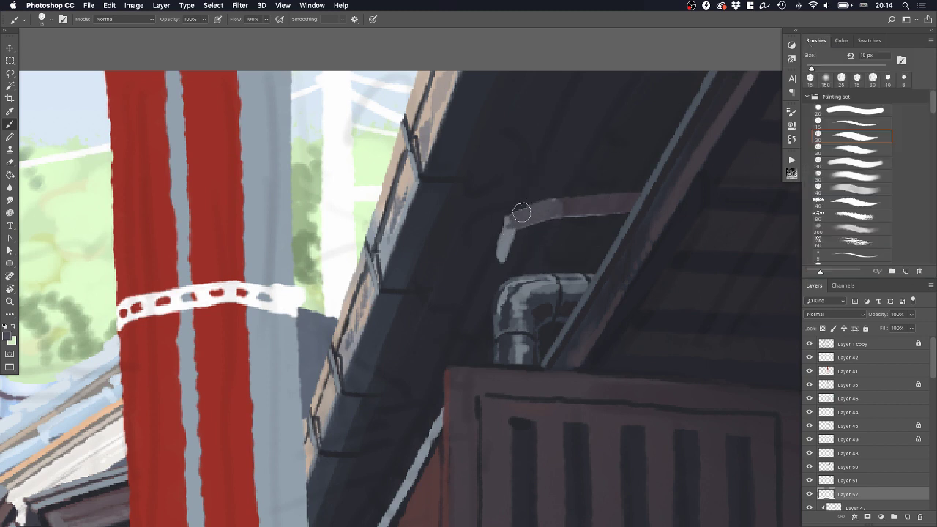
left_click(505, 233, "alt")
left_click_drag(571, 213, 634, 208)
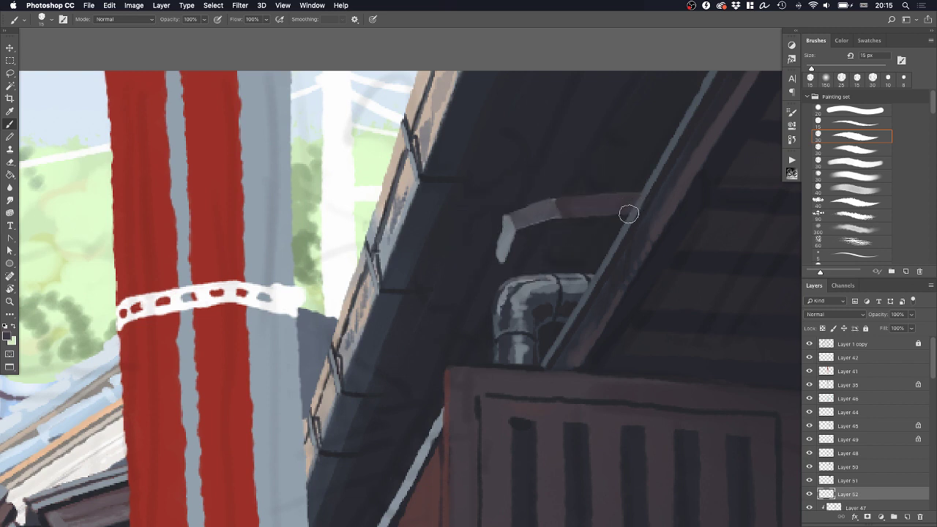
Add another new layer directly above Layer 47, beneath the new pipe's layer
key("z")
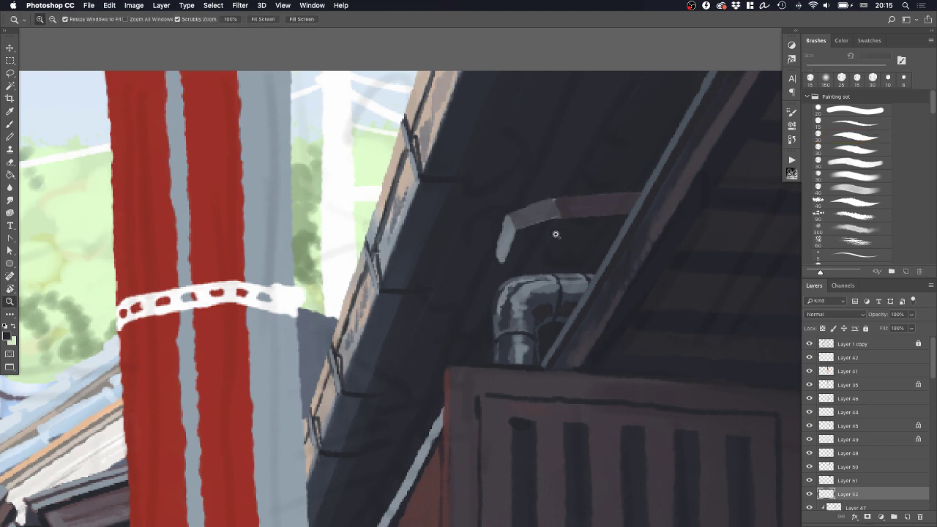
left_click_drag(557, 231, 500, 264)
left_click_drag(588, 231, 627, 233)
left_click_drag(542, 238, 563, 252)
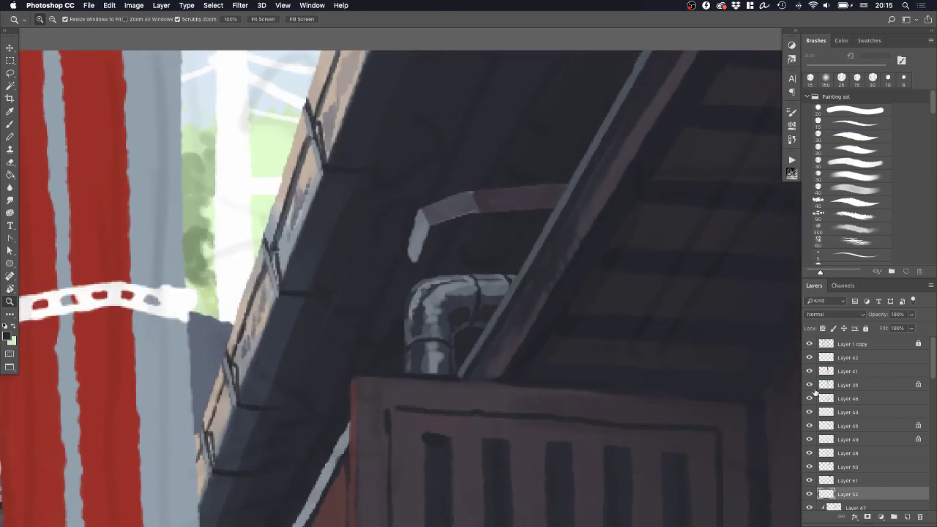
left_click(854, 509)
left_click(907, 517)
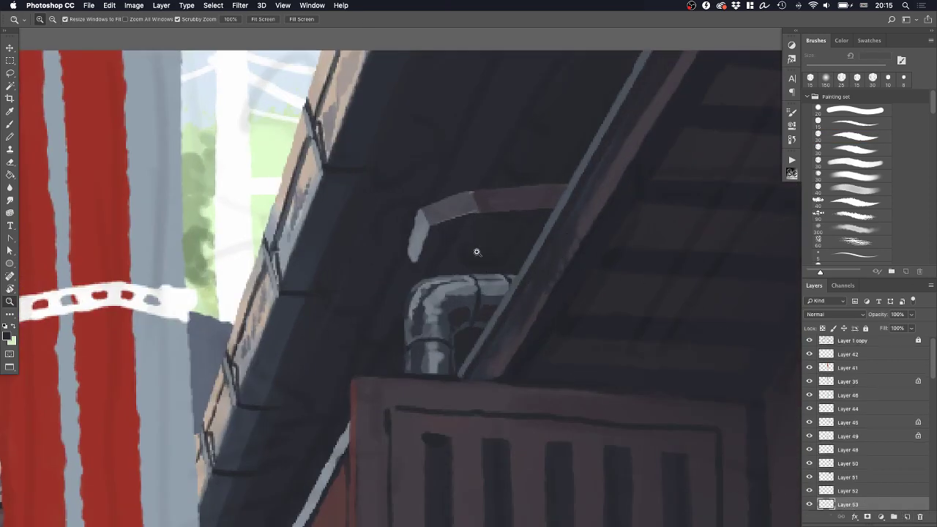
Fill the gap between the upper bent pipe and the metallic pipe with the pole's sampled red on Layer 53 at 15 px
key("b")
left_click(116, 344, "alt")
mouse_move(433, 266)
left_mouse_down()
mouse_move(453, 219)
mouse_move(473, 216)
mouse_move(506, 266)
mouse_move(527, 258)
mouse_move(546, 221)
left_mouse_up()
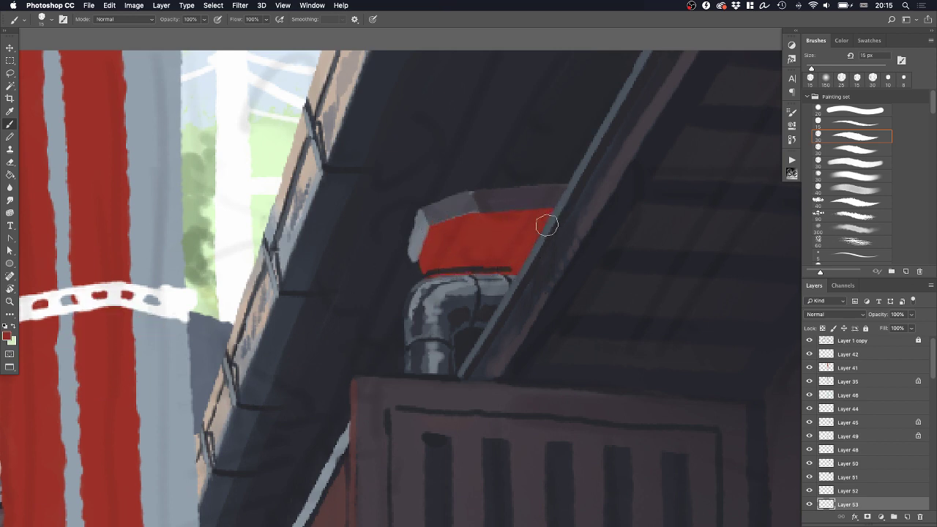
left_click(448, 270, "alt")
left_click(441, 261, "alt")
left_click(445, 268, "super")
left_click(446, 261, "alt")
mouse_move(430, 265)
left_mouse_down()
mouse_move(513, 268)
mouse_move(426, 273)
mouse_move(421, 261)
mouse_move(444, 276)
mouse_move(550, 250)
left_mouse_up()
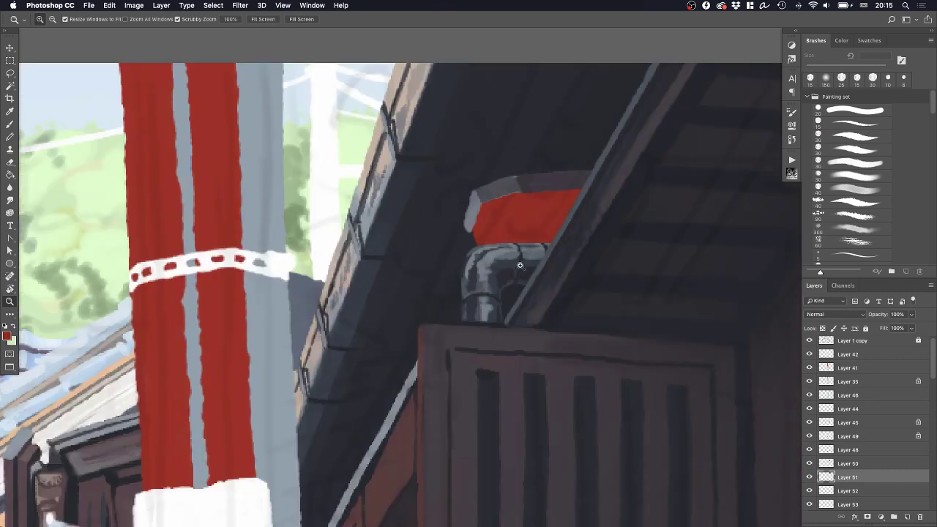
left_click_drag(504, 272, 515, 306)
key("super+alt+z")
key("super+alt+z")
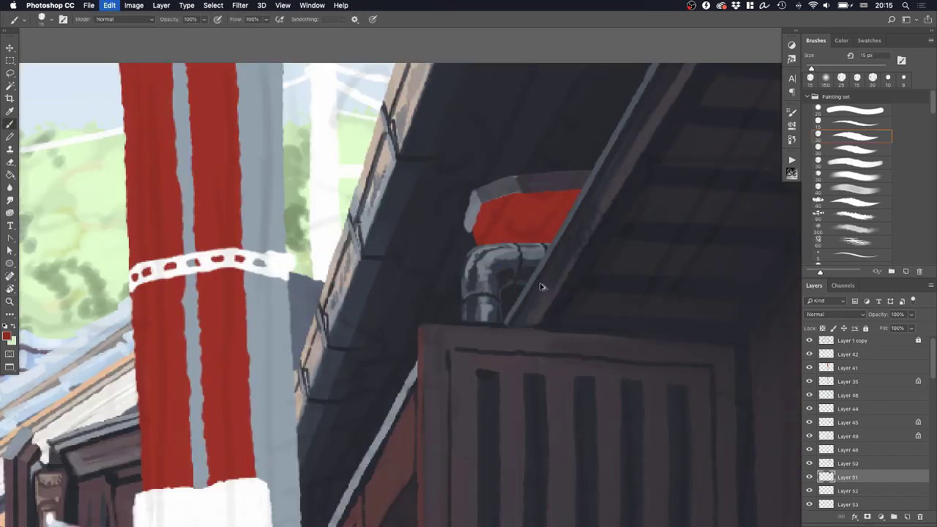
Paint a small red patch inside the metallic pipe's elbow on Layer 53 and lock the layer's transparent pixels
left_click(531, 213, "ctrl+alt+super")
left_click(533, 212, "alt")
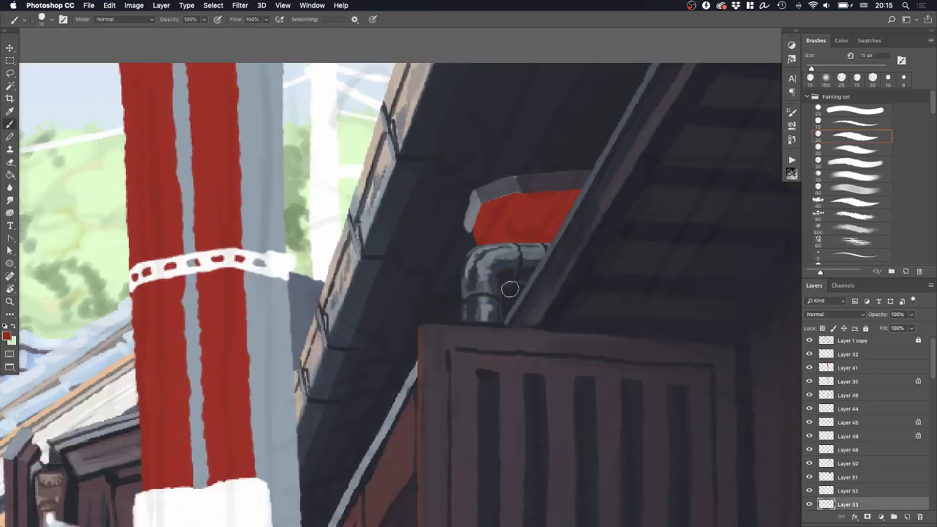
left_click_drag(510, 289, 518, 301)
key("slash")
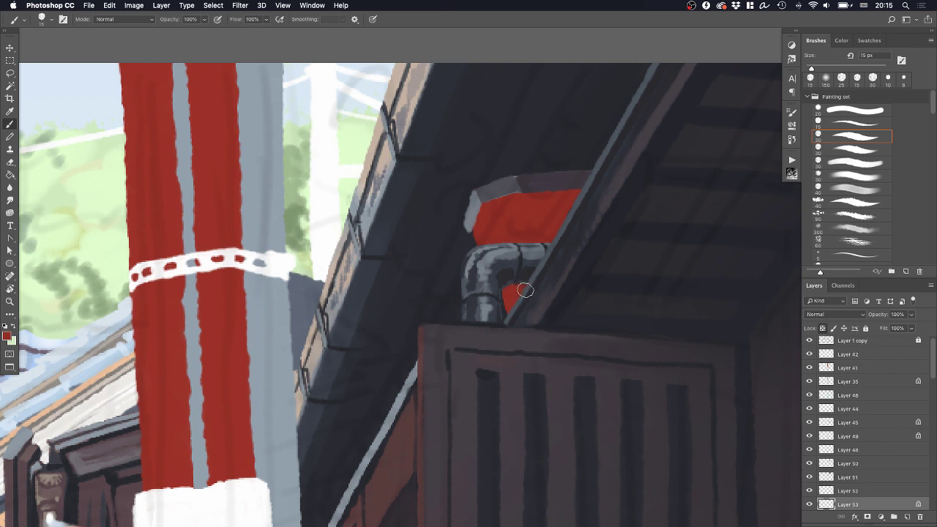
Tone the red areas around the metallic pipe down to a muted reddish brown with the soft 30 px Painting set brush
left_click(849, 176)
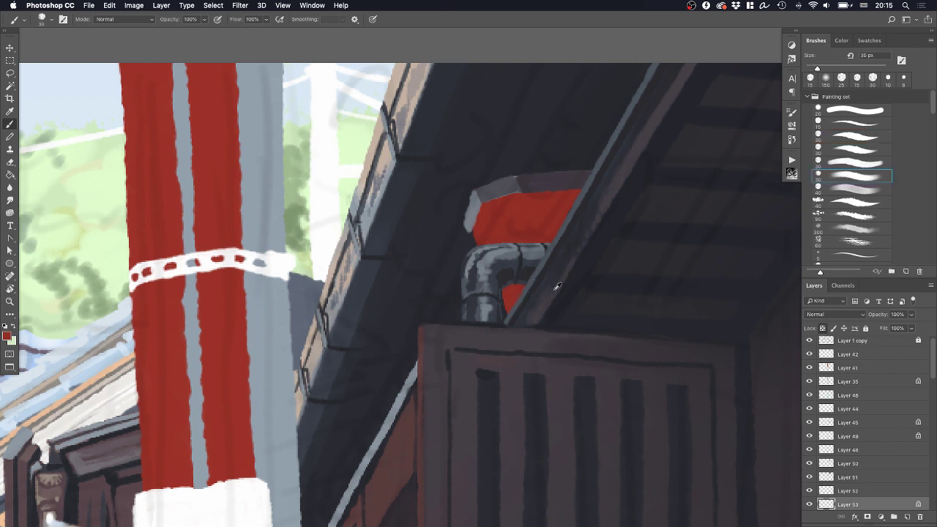
left_click(554, 290, "alt")
mouse_move(524, 289)
left_mouse_down()
mouse_move(513, 306)
mouse_move(514, 265)
mouse_move(517, 313)
mouse_move(523, 277)
left_mouse_up()
left_click(400, 448, "alt")
mouse_move(556, 202)
left_mouse_down()
mouse_move(482, 247)
mouse_move(533, 227)
left_mouse_up()
Cover the remaining bright red strip above the metallic pipe with muted brown using a hard 10 px brush, and switch to Layer 51
scroll(533, 227, "up", 1)
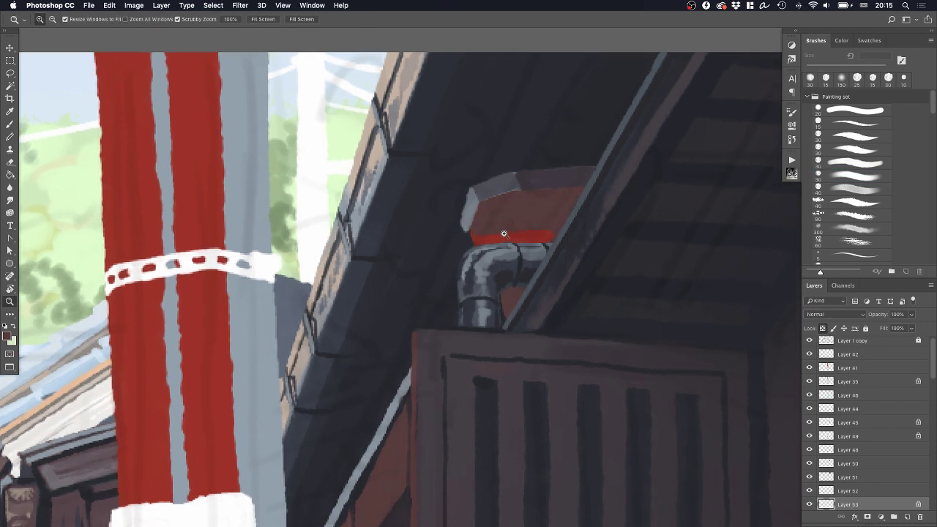
left_click(849, 137)
key("bracketleft")
key("bracketleft")
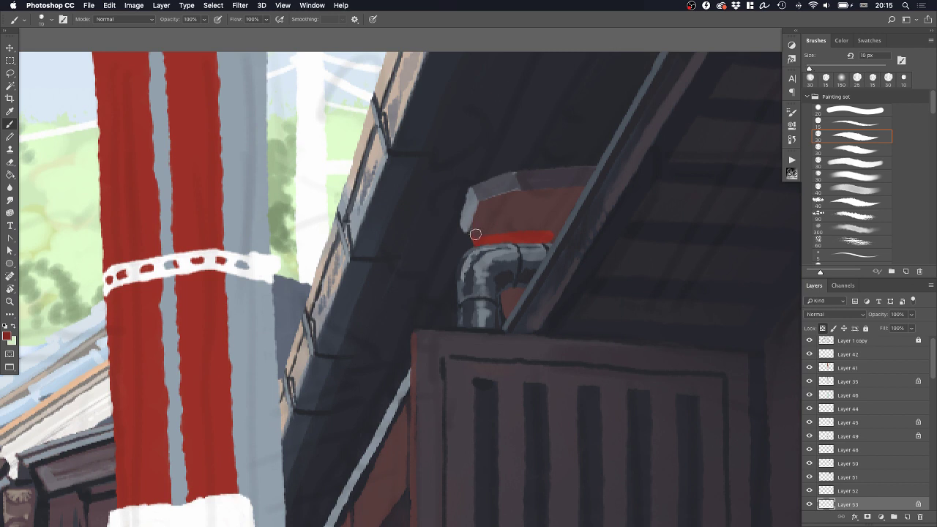
left_click(476, 240, "alt")
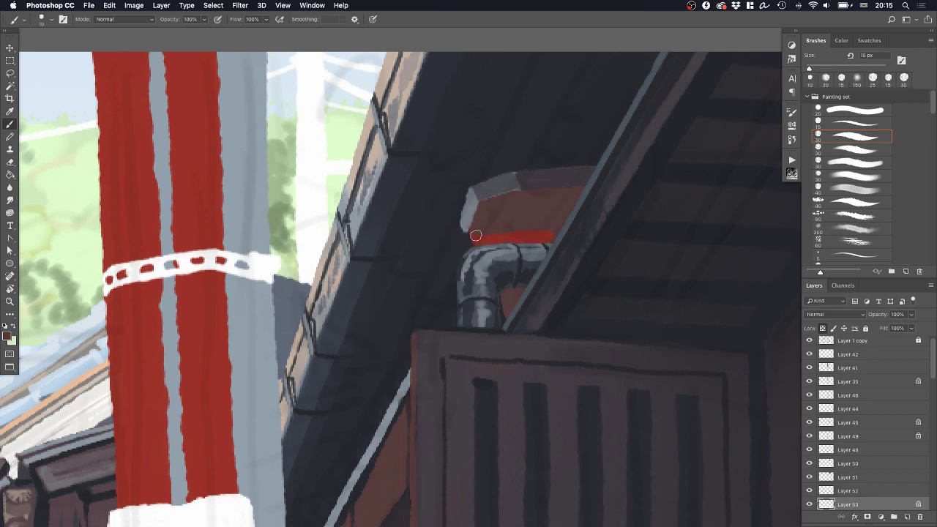
left_click(486, 241, "super")
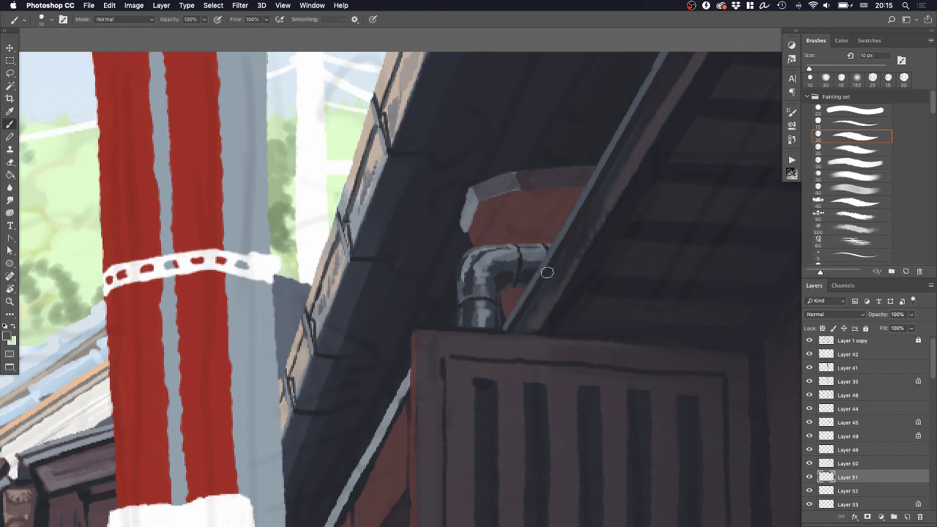
Paint a dark shadow along the underside of the upper bent pipe on Layer 51 with the hard brush at 20 px
left_click_drag(580, 249, 602, 251)
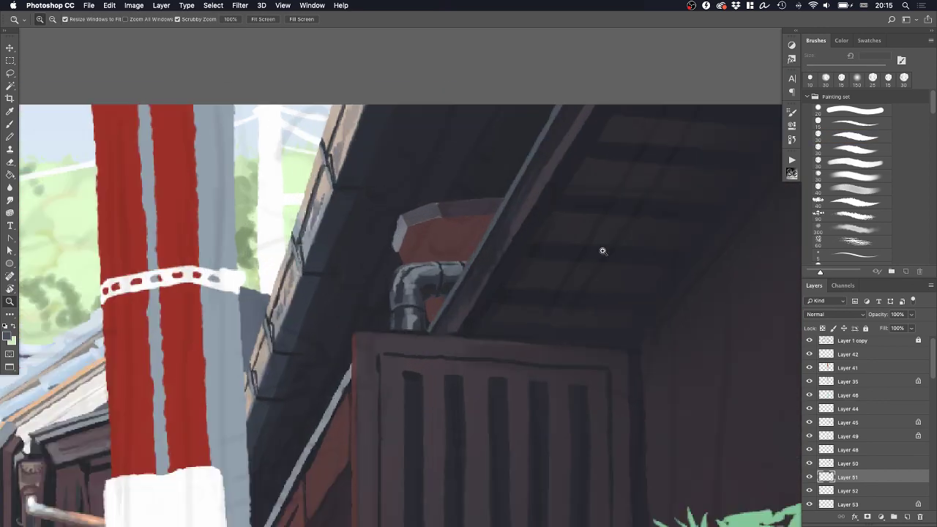
left_click_drag(520, 243, 529, 242)
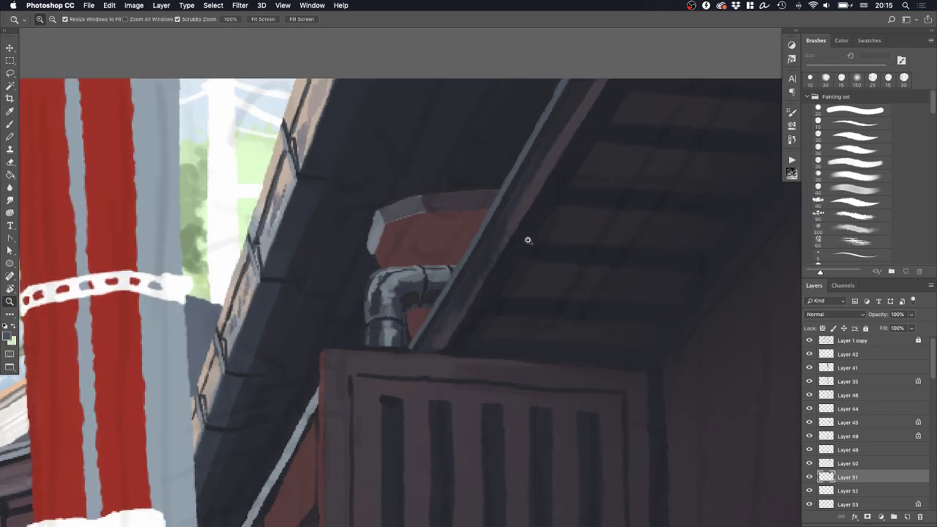
key("b")
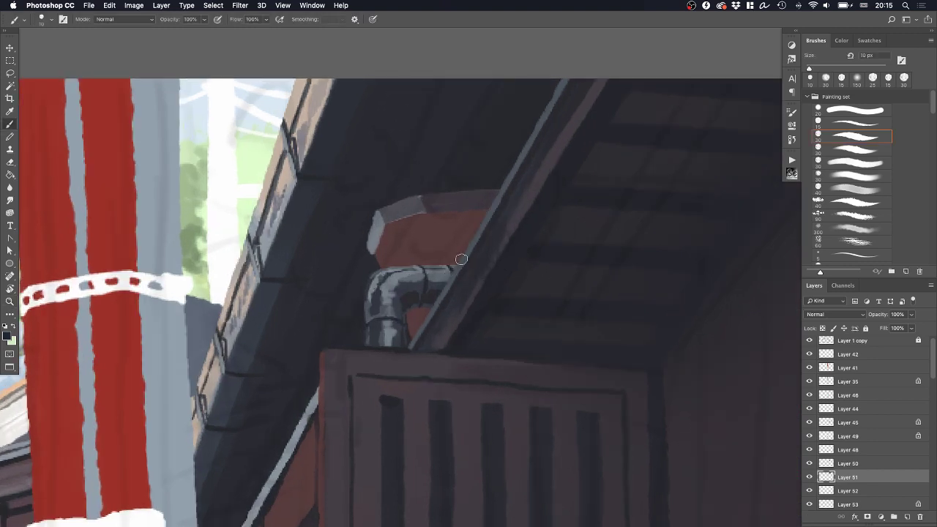
key("]")
mouse_move(391, 225)
left_mouse_down()
mouse_move(425, 220)
mouse_move(394, 235)
mouse_move(424, 218)
mouse_move(494, 209)
left_mouse_up()
key("super+z")
Refine the edge between the upper bent pipe and its shadow with sampled colour at 9 px
left_click(398, 214, "alt")
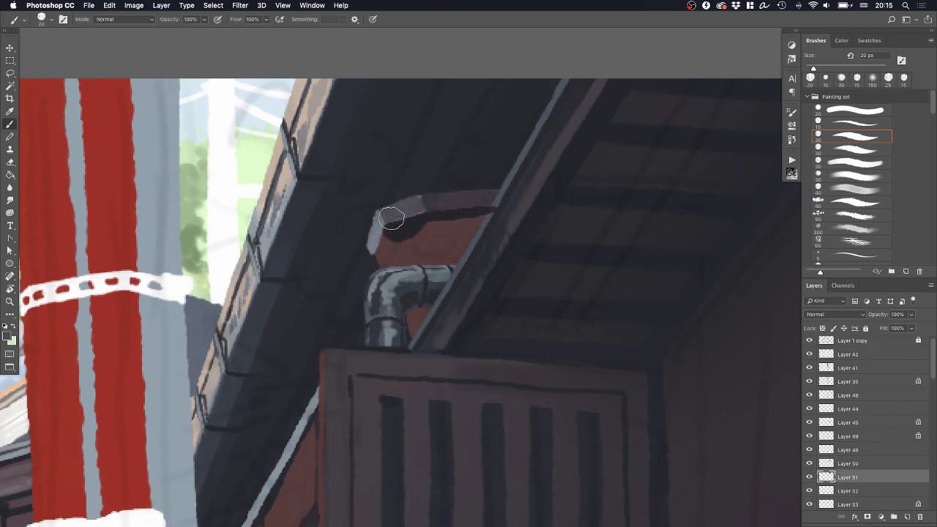
key("bracketleft")
key("bracketleft")
key("bracketleft")
left_click_drag(402, 217, 419, 212)
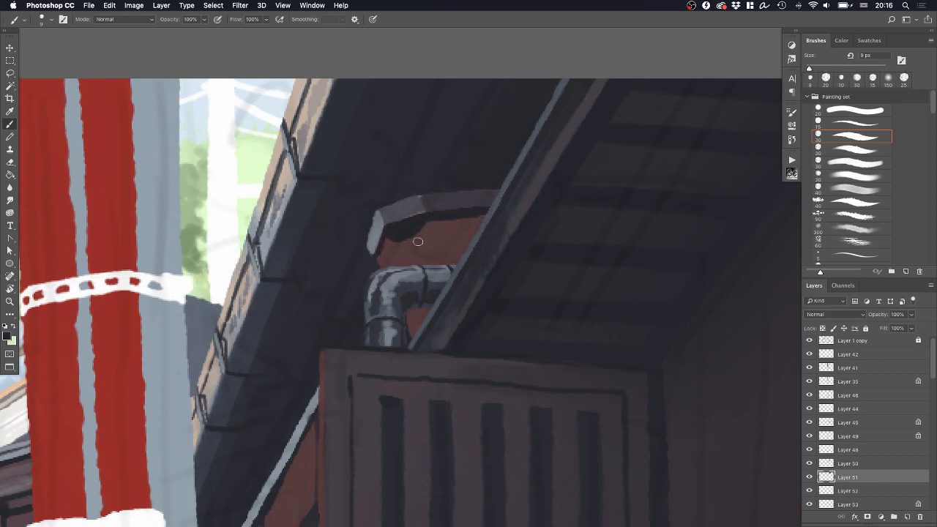
Tint the reddish area between the pipes with the slatted panel's sampled brown using the soft brush at 15 px
left_click(470, 382, "alt")
left_click(849, 176)
key("bracketleft")
key("bracketleft")
key("bracketleft")
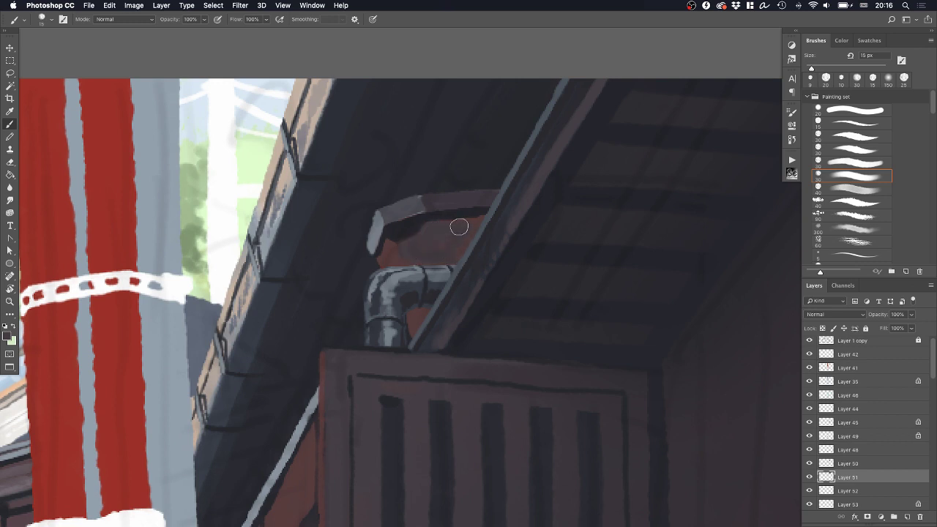
left_click(500, 251, "alt")
mouse_move(450, 246)
left_mouse_down()
mouse_move(501, 251)
mouse_move(445, 230)
mouse_move(482, 222)
mouse_move(464, 248)
mouse_move(477, 219)
mouse_move(455, 251)
mouse_move(430, 226)
left_mouse_up()
key("super+z")
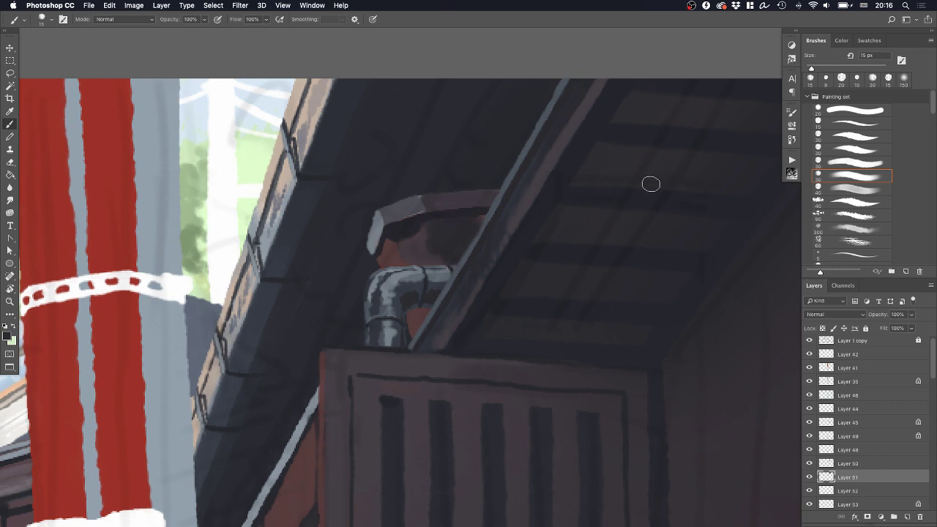
key("super+z")
Darken the part of the reddish area nearest the diagonal beam with a hard 20 px brush and sampled dark tones
left_click(844, 146)
key("bracketleft")
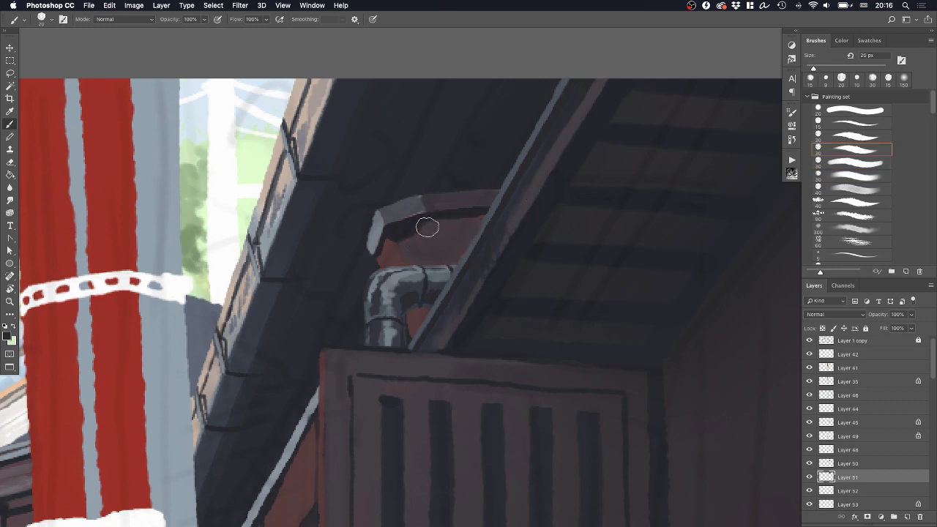
mouse_move(429, 229)
left_mouse_down()
mouse_move(456, 225)
mouse_move(443, 257)
mouse_move(468, 225)
mouse_move(450, 259)
mouse_move(475, 221)
mouse_move(448, 221)
mouse_move(420, 252)
mouse_move(441, 258)
left_mouse_up()
left_click(456, 211, "alt")
left_click(417, 255, "alt")
left_click(432, 245, "alt")
key("bracketleft")
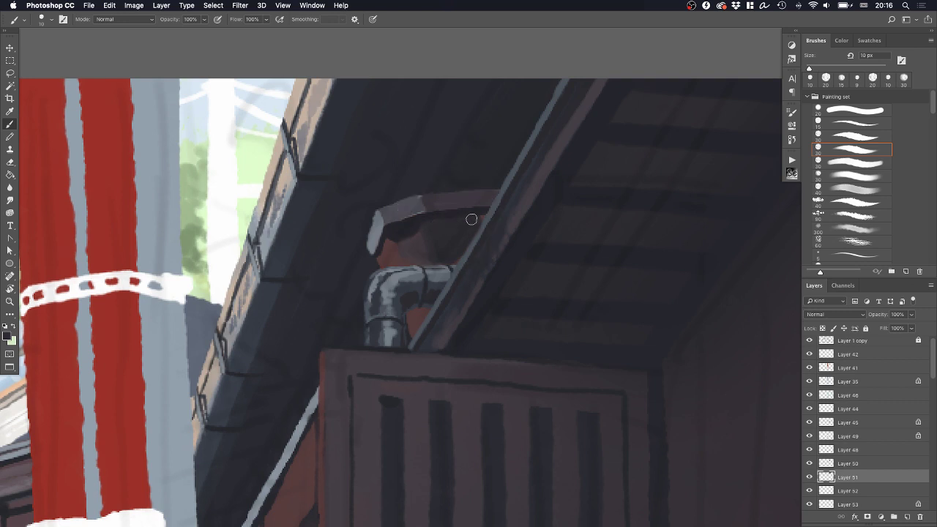
Darken the reddish patch inside the metallic pipe's elbow with the brush at 15 px
left_click(844, 134)
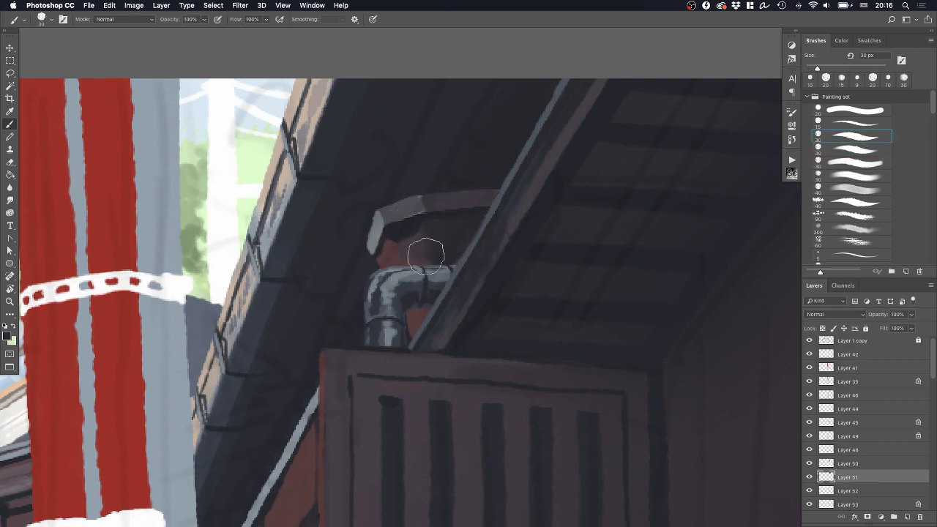
key("bracketleft")
key("bracketleft")
key("bracketleft")
mouse_move(418, 321)
left_mouse_down()
mouse_move(423, 311)
mouse_move(411, 319)
mouse_move(422, 310)
mouse_move(414, 316)
left_mouse_up()
left_click(432, 313, "alt")
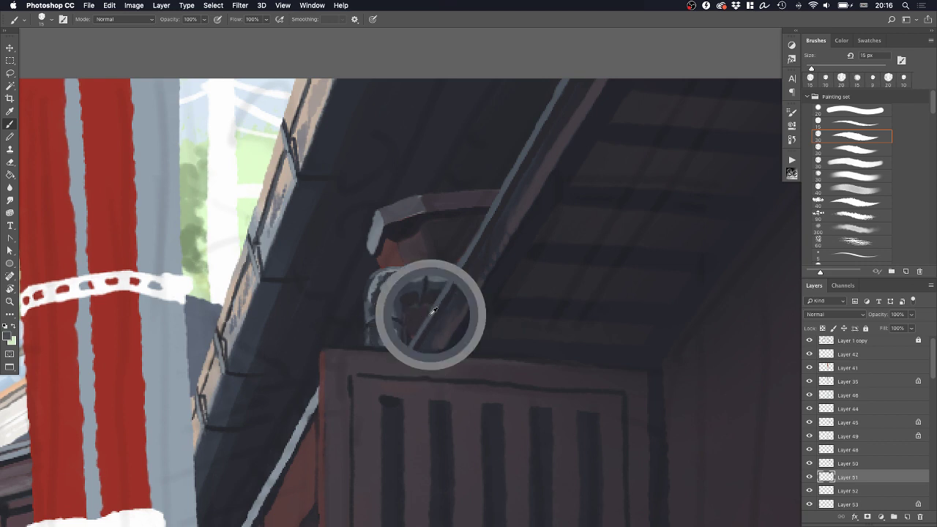
left_click_drag(494, 212, 446, 284)
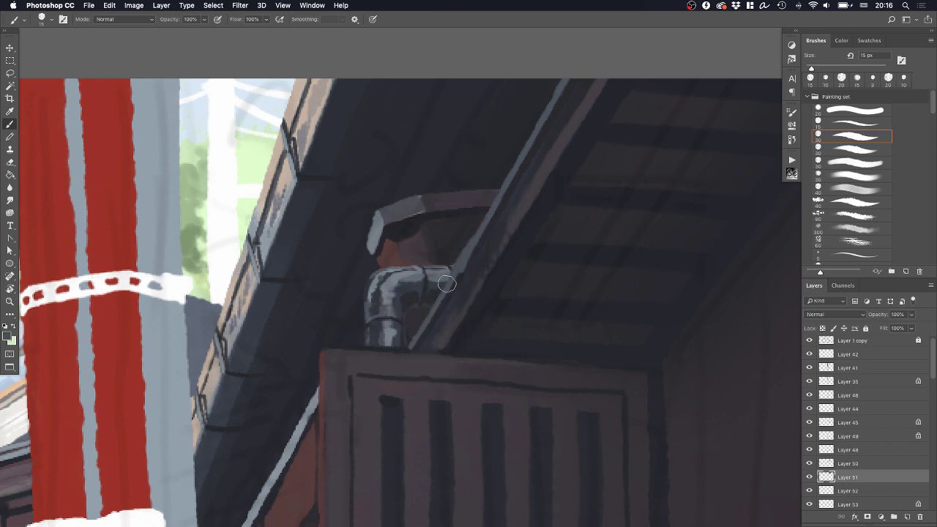
key("super+z")
Touch up the shadow beneath the upper bent pipe with its sampled dark colour at 15 px
left_click(414, 227, "alt")
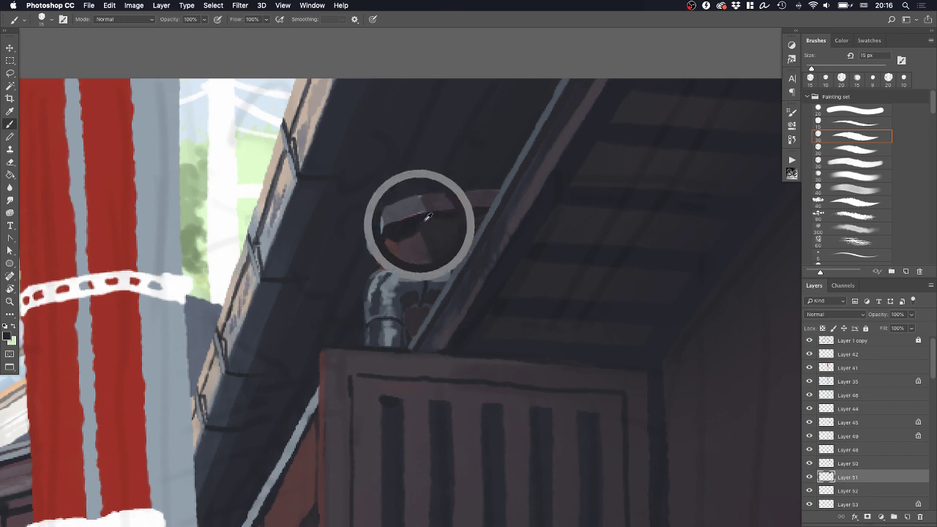
left_click(427, 217, "alt")
mouse_move(427, 219)
left_mouse_down()
mouse_move(478, 213)
mouse_move(497, 244)
mouse_move(434, 223)
left_mouse_up()
Clean up the metallic pipe's inner edge beside the diagonal beam with the sampled dark brown at 9 px
key("z")
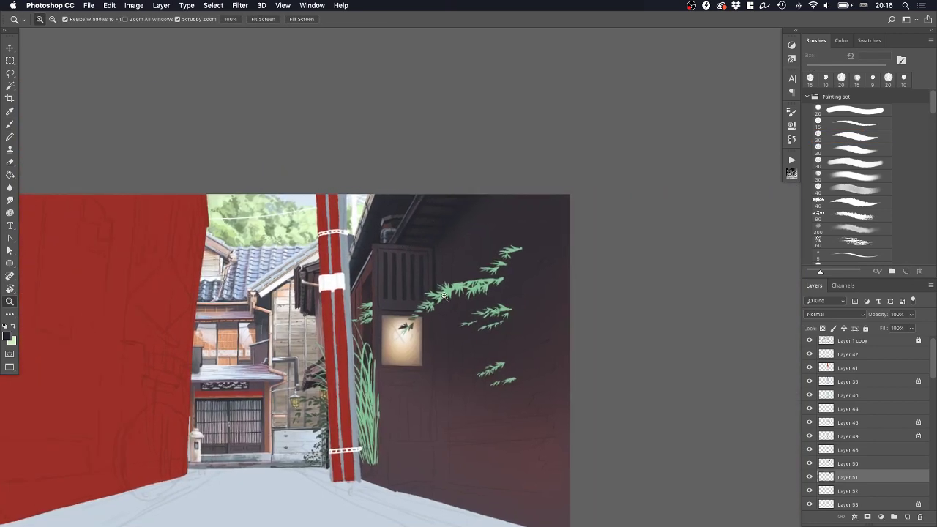
left_click_drag(434, 259, 466, 259)
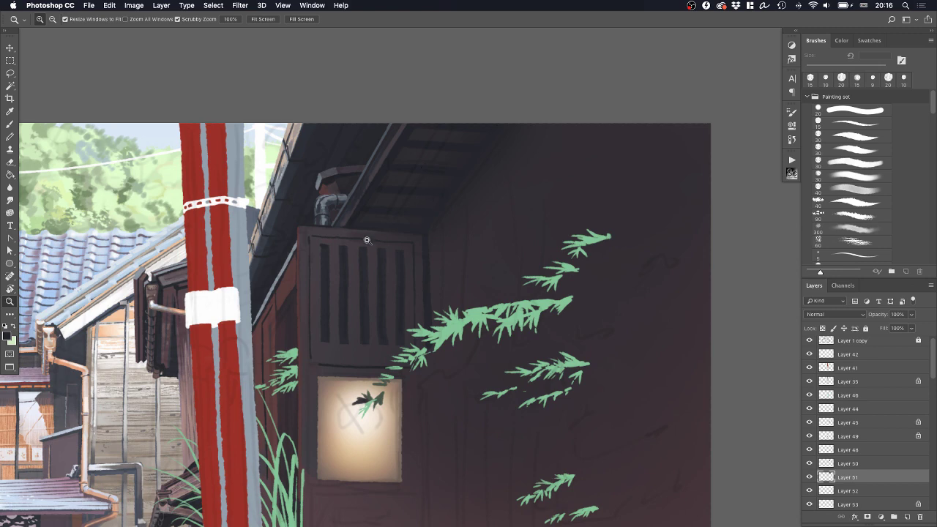
left_click_drag(367, 240, 388, 238)
key("b")
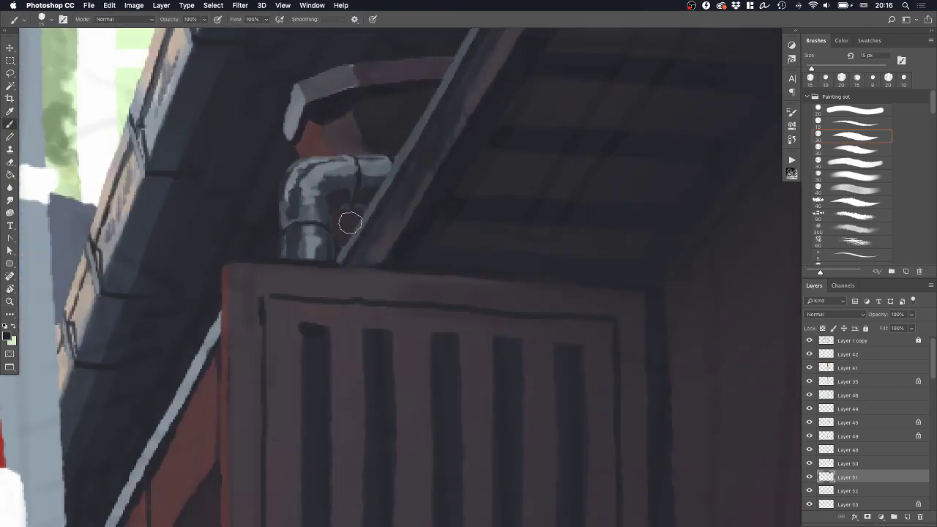
left_click(350, 224, "alt")
key("bracketleft")
key("bracketleft")
key("bracketleft")
key("bracketleft")
key("bracketleft")
key("bracketleft")
left_click_drag(334, 250, 337, 249)
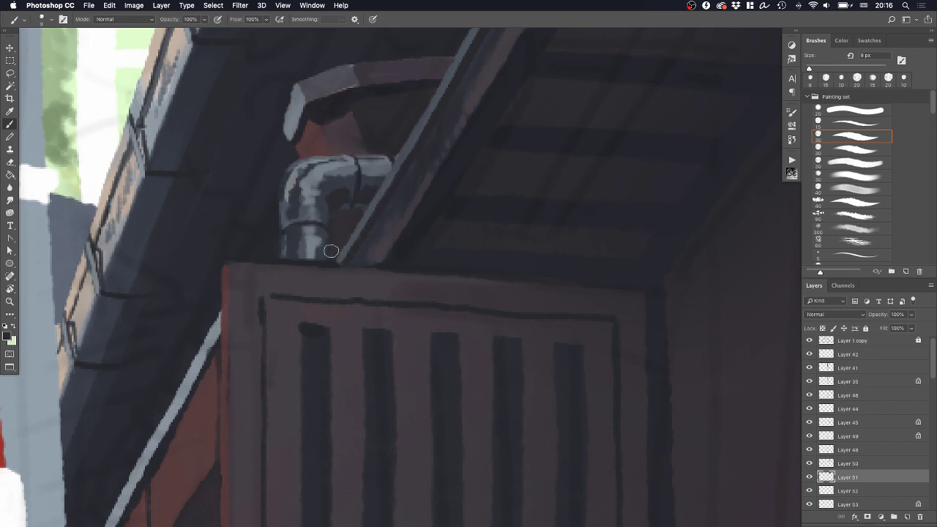
scroll(359, 236, "up", 3)
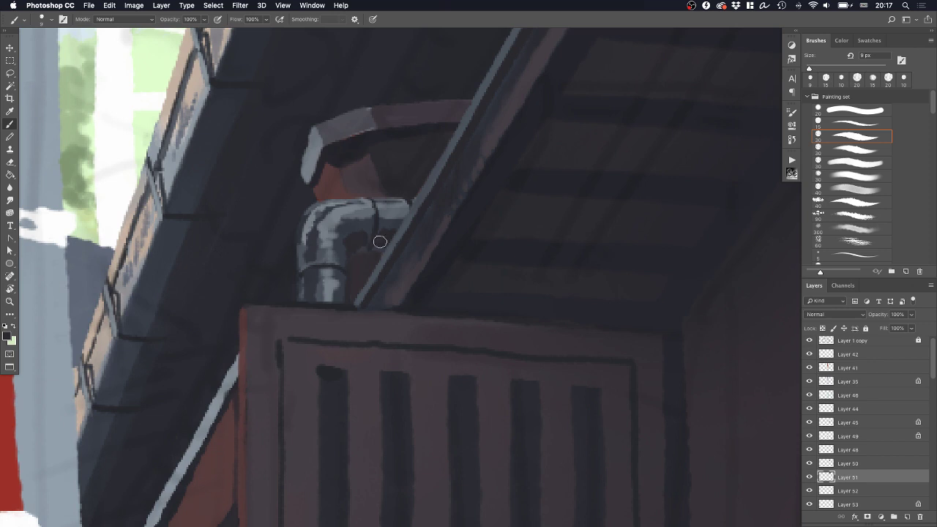
Paint a thin red edge along the diagonal beam's underside and touch up the panel's upper corner beside the pipe at 9 px
key("z")
left_click(410, 227, "alt")
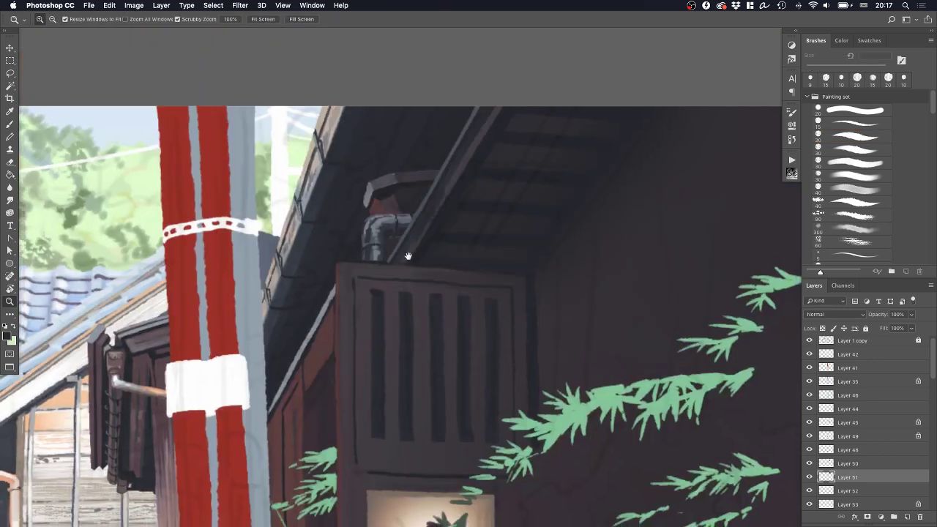
left_click_drag(408, 256, 359, 252)
left_click(368, 191)
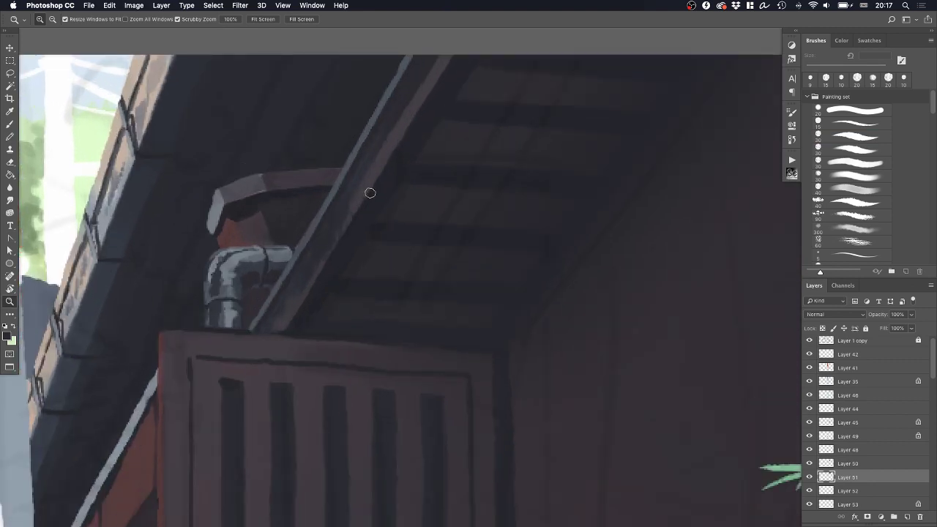
key("b")
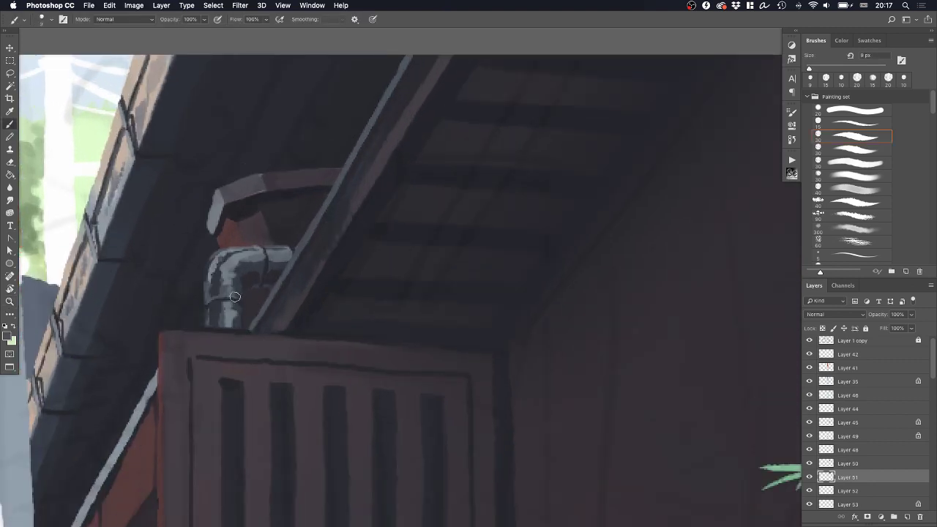
key("r")
mouse_move(235, 296)
left_mouse_down()
mouse_move(244, 194)
mouse_move(296, 147)
left_mouse_up()
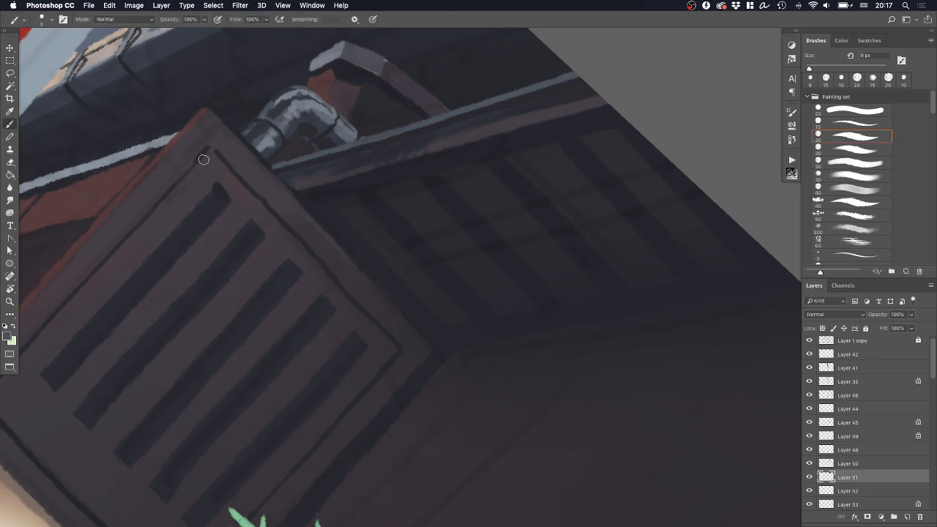
left_click(171, 146, "alt")
left_click_drag(352, 175, 609, 102)
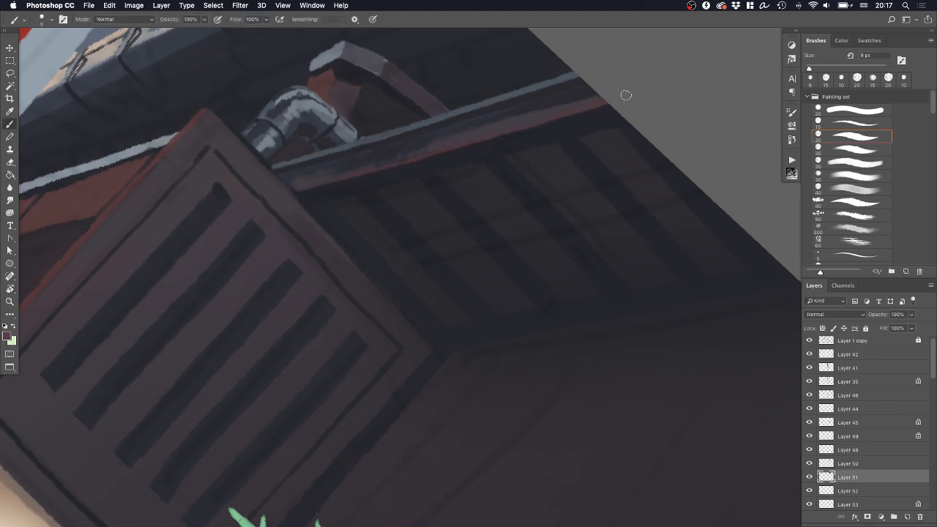
left_click(268, 163, "alt")
left_click_drag(266, 162, 289, 188)
Paint a long thin muted line down the dark eave's underside, parallel to the roof edge, with a sampled blue-grey at 9 px
key("z")
mouse_move(390, 234)
left_mouse_down()
mouse_move(382, 241)
mouse_move(433, 244)
mouse_move(374, 261)
mouse_move(434, 238)
left_mouse_up()
key("Escape")
left_click(226, 251)
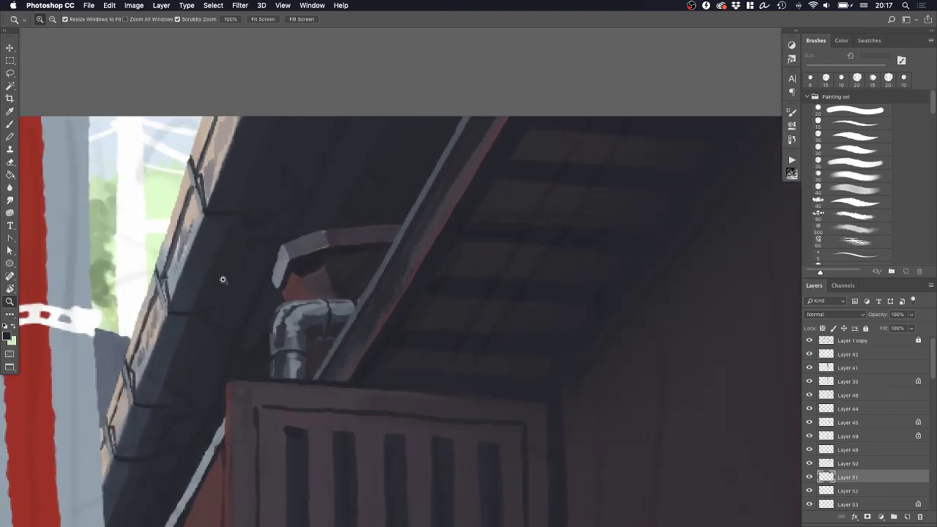
key("b")
left_click(186, 300, "alt")
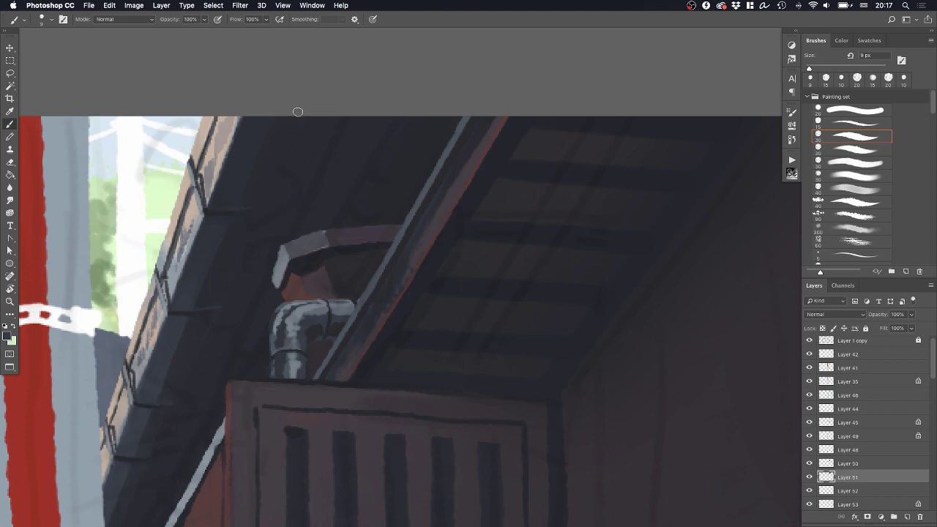
left_click_drag(298, 112, 257, 195)
left_click_drag(293, 125, 227, 293)
left_click_drag(255, 214, 186, 387)
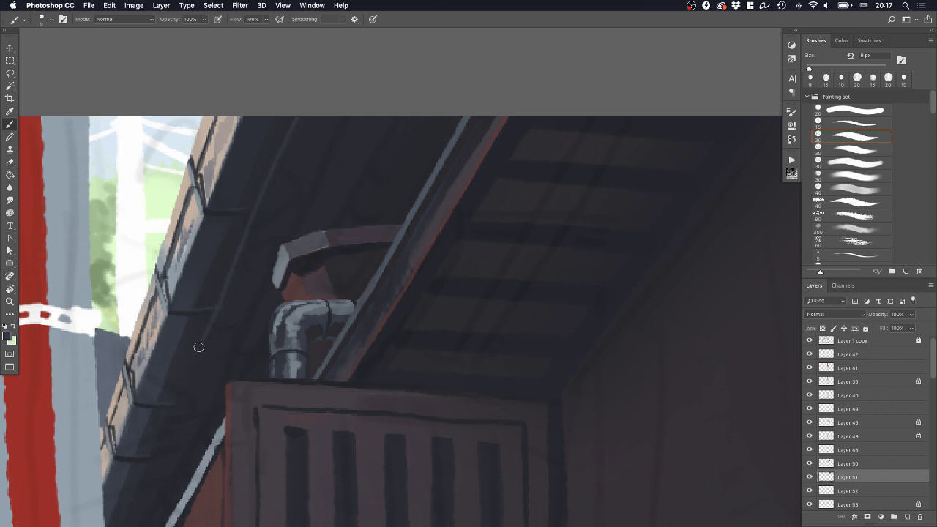
left_click_drag(199, 345, 172, 409)
key("super+z")
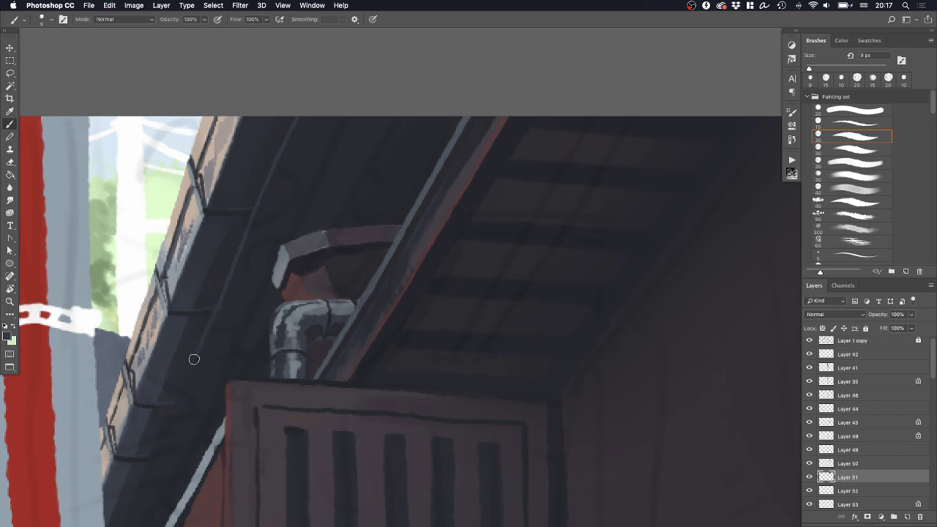
left_click_drag(194, 360, 174, 406)
Close the lower corner of the slatted panel's inner outline beside the red post edge with the sampled dark colour at 9 px
key("z")
mouse_move(247, 366)
left_mouse_down()
mouse_move(225, 388)
mouse_move(243, 365)
mouse_move(233, 372)
left_mouse_up()
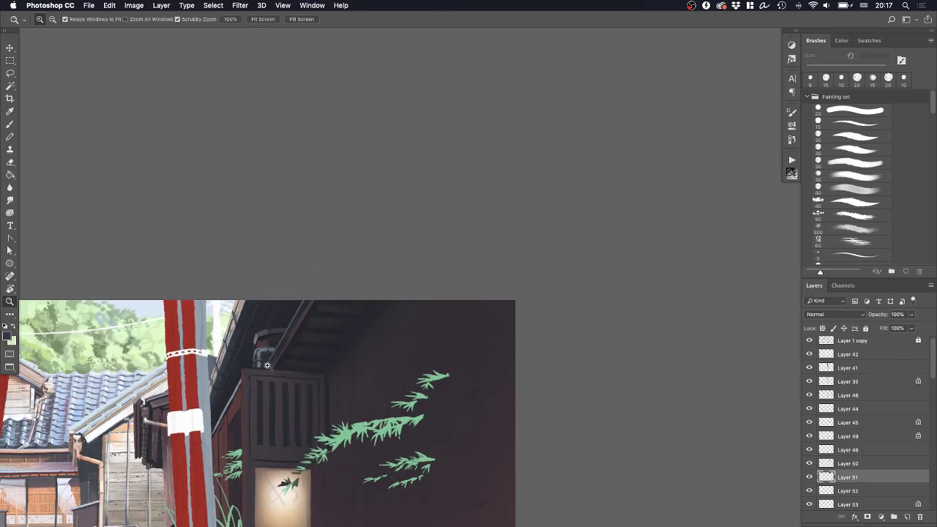
left_click_drag(308, 377, 265, 332)
left_click_drag(315, 284, 333, 285)
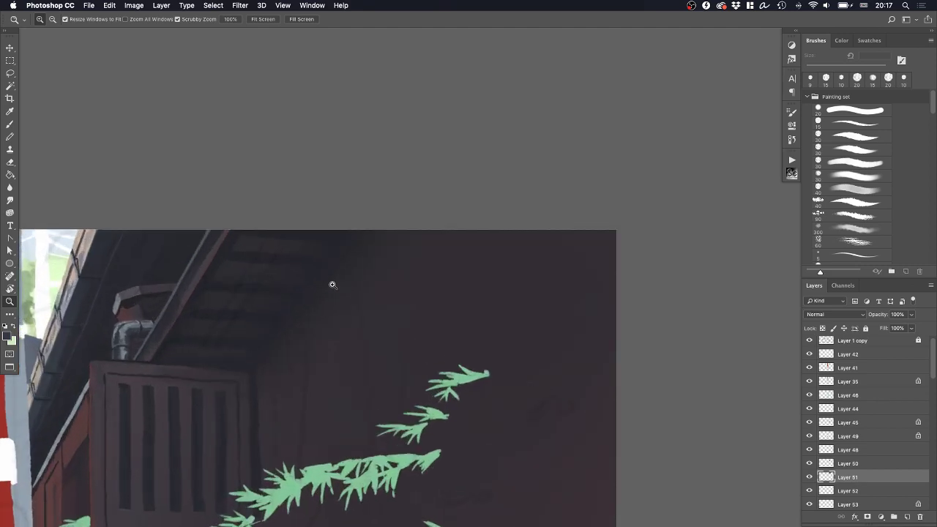
left_click_drag(219, 358, 303, 280)
left_click_drag(215, 413, 343, 200)
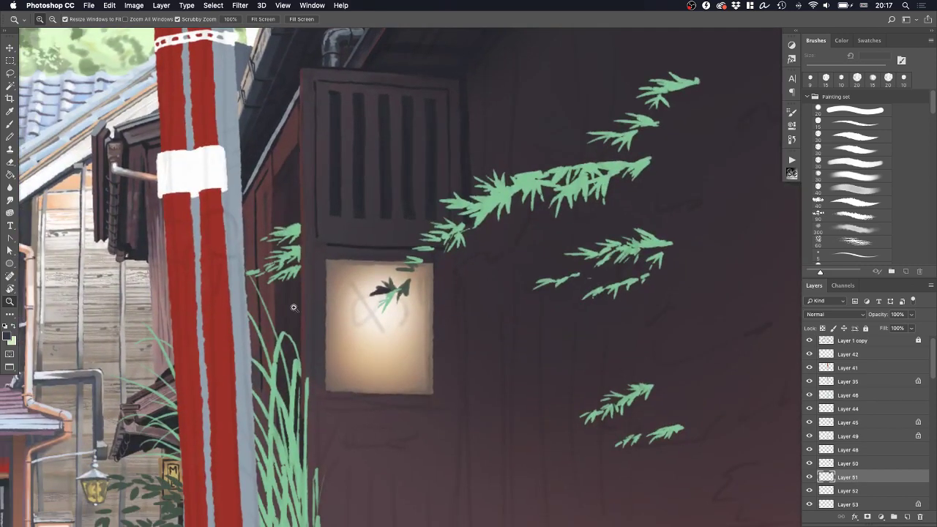
left_click_drag(427, 244, 371, 376)
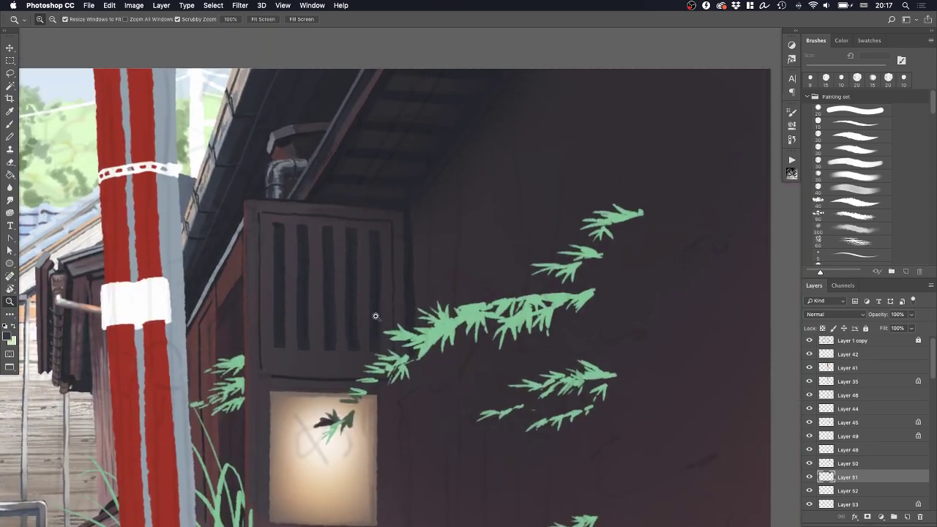
left_click(278, 366)
key("b")
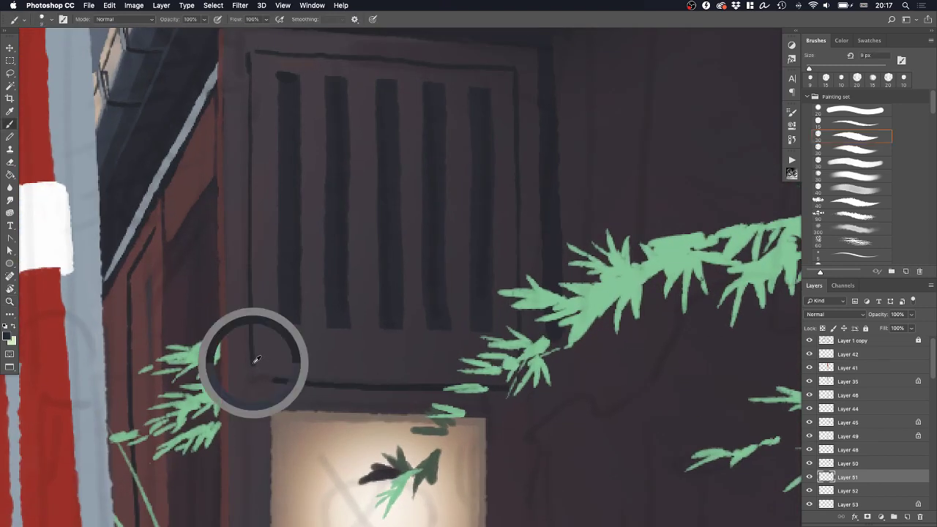
mouse_move(254, 359)
left_mouse_down()
mouse_move(254, 381)
mouse_move(287, 379)
left_mouse_up()
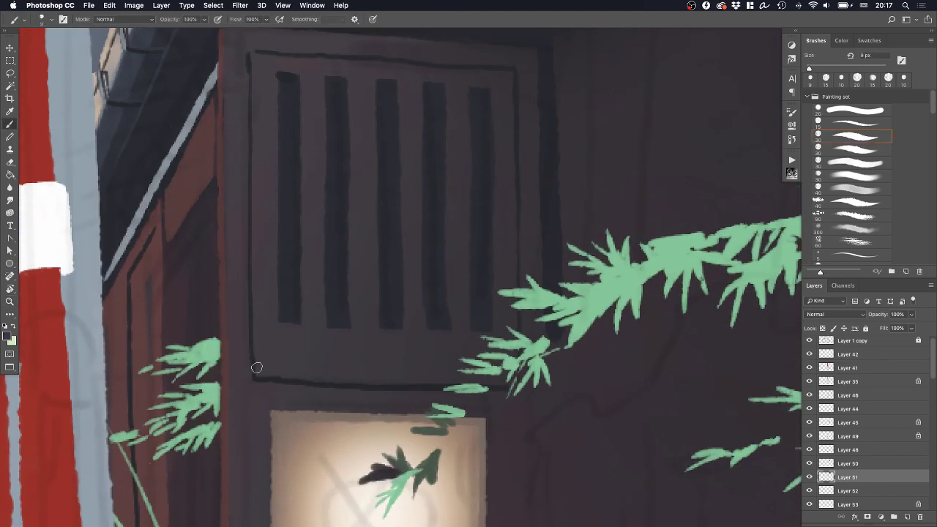
Draw a thin dark horizontal line between the slatted panel and the top of the lit window at 9 px
key("z")
left_click_drag(350, 344, 271, 368)
mouse_move(337, 375)
left_mouse_down()
mouse_move(324, 325)
mouse_move(314, 322)
mouse_move(345, 310)
mouse_move(356, 288)
left_mouse_up()
key("b")
left_click_drag(294, 308, 546, 316)
key("super+z")
left_click_drag(552, 391, 362, 230)
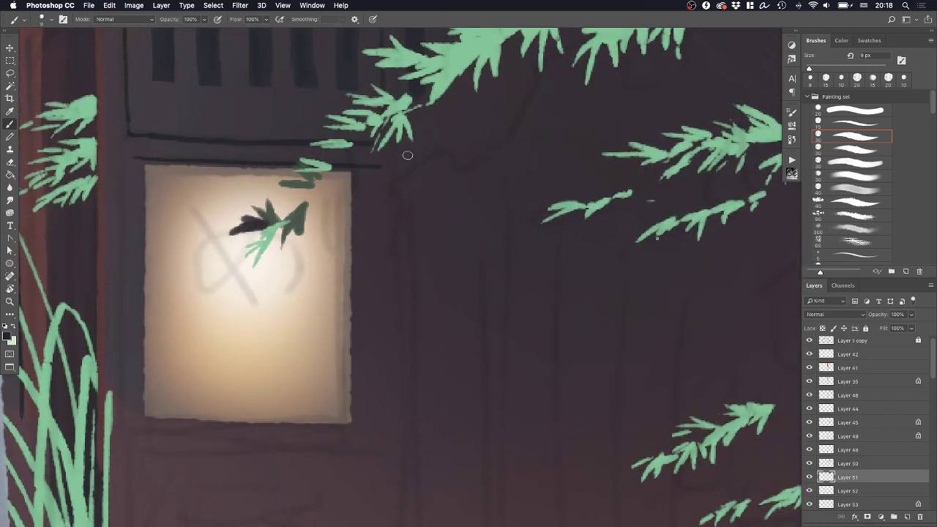
Draw a dark vertical line on the wall beside the lit window, running from the leaves to below the window at 9 px
left_click_drag(414, 89, 411, 181)
key("super+z")
left_click_drag(413, 94, 400, 494)
key("super+z")
left_click_drag(411, 106, 413, 474)
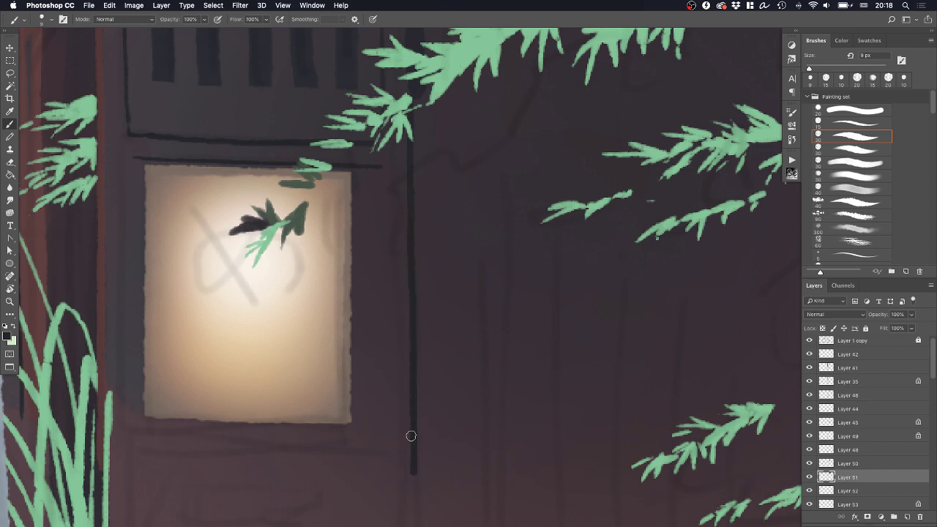
Outline a thin dark rectangular frame around the lit window by adding its sides and lower edge at 9 px
key("z")
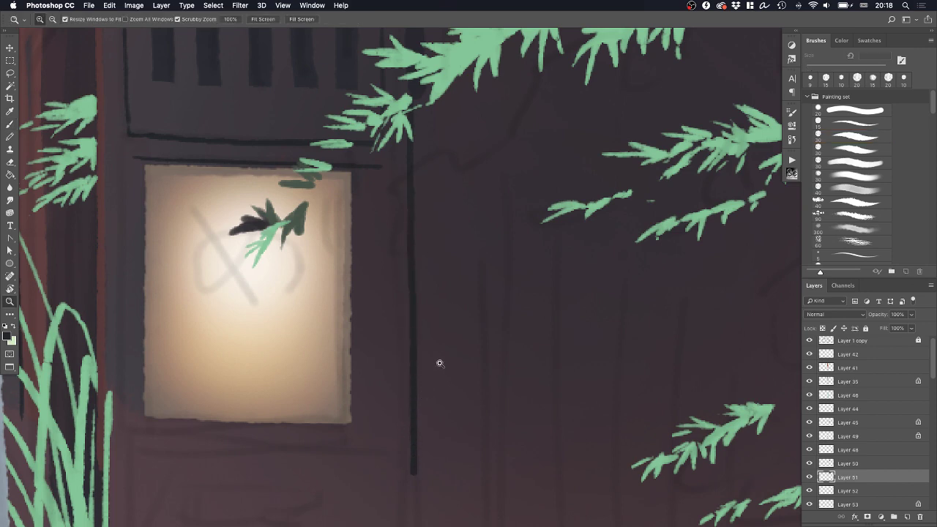
left_click_drag(450, 351, 416, 372)
left_click_drag(488, 334, 473, 351)
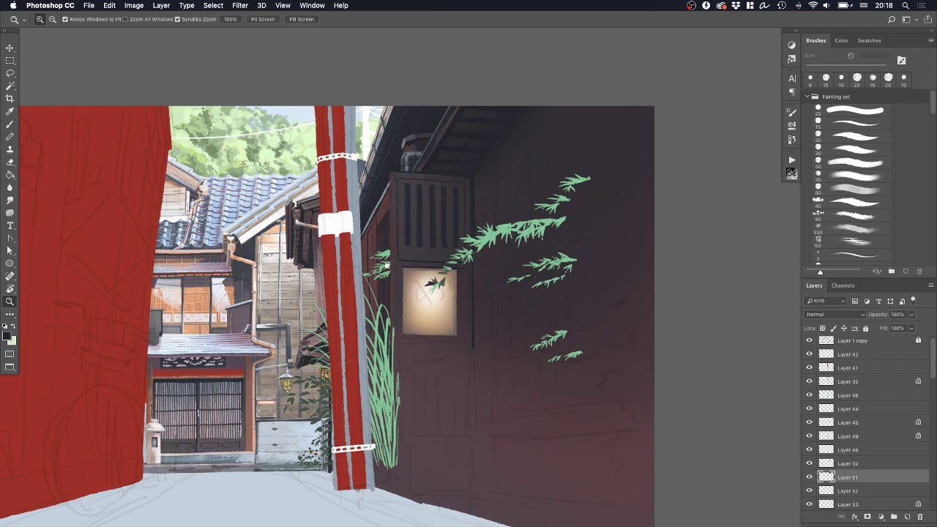
left_click_drag(387, 264, 366, 201)
left_click_drag(420, 235, 471, 226)
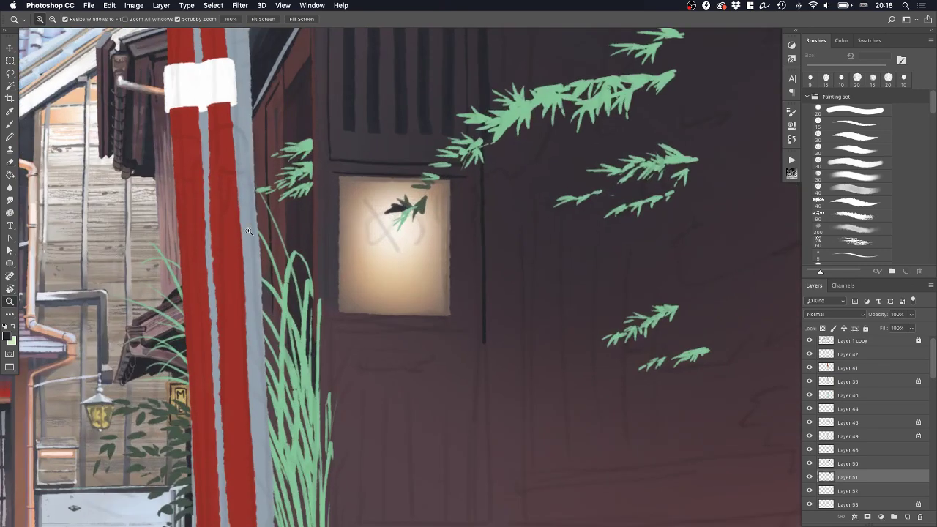
left_click_drag(153, 315, 169, 319)
key("b")
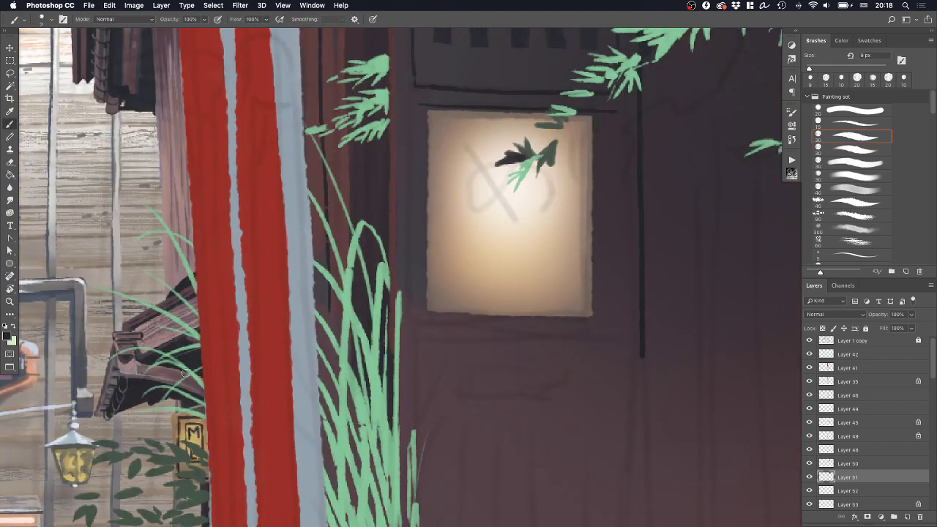
scroll(445, 335, "up", 5)
scroll(445, 335, "right", 2)
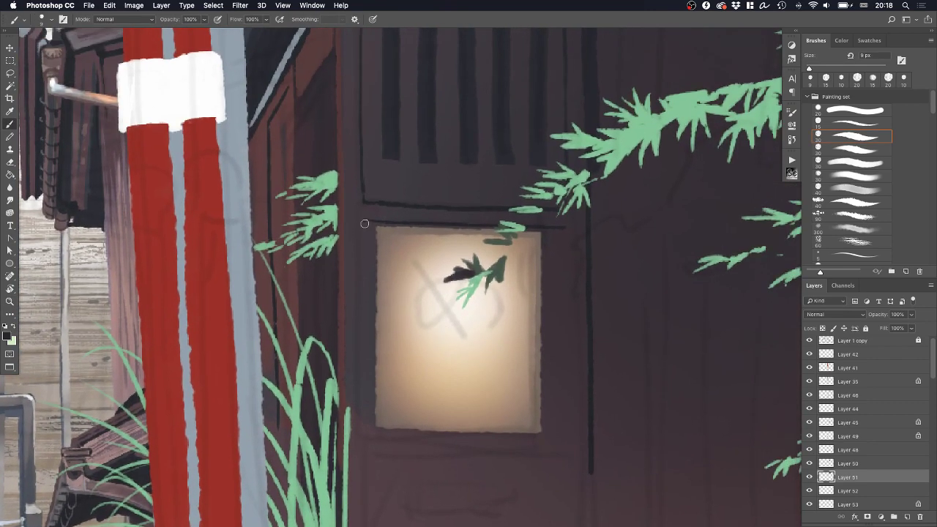
left_click_drag(361, 246, 360, 290)
key("super+z")
mouse_move(365, 221)
left_mouse_down()
mouse_move(365, 444)
mouse_move(395, 443)
mouse_move(362, 448)
mouse_move(564, 454)
left_mouse_up()
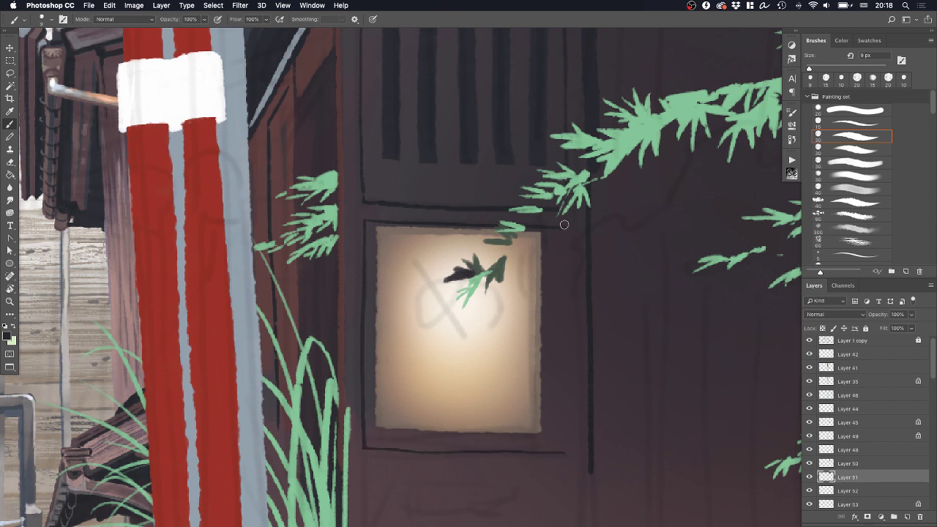
left_click_drag(563, 235, 570, 451)
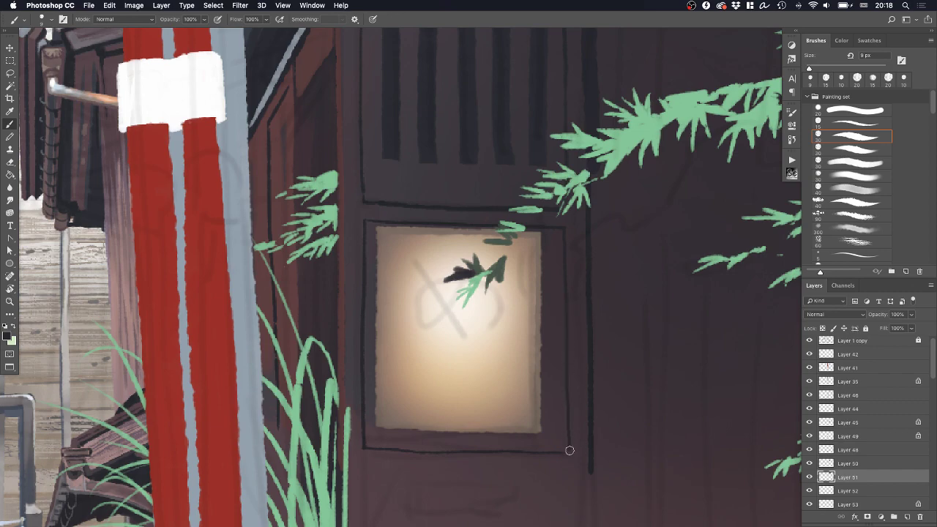
Sample the reddish brown at the slatted panel's upper corner and inspect the wall down past the lit window
left_click_drag(483, 462, 470, 309)
key("z")
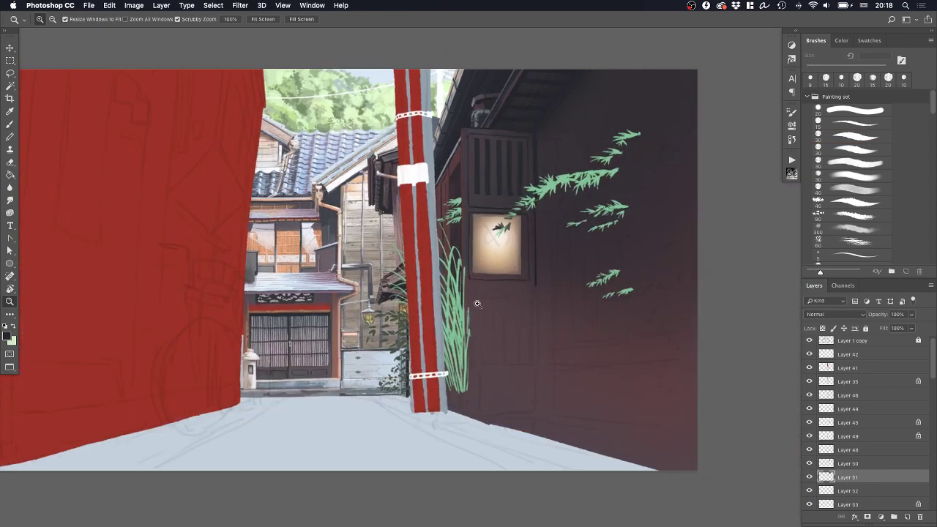
left_click_drag(522, 297, 508, 317)
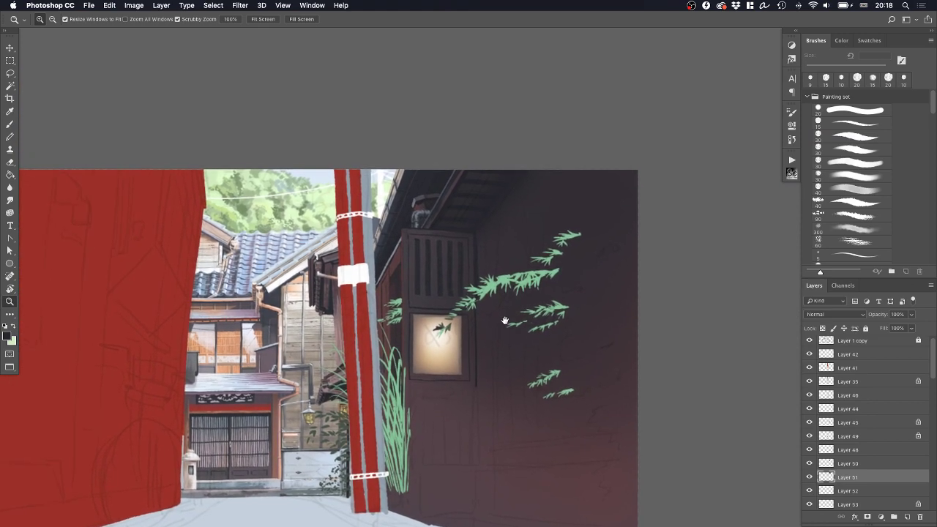
left_click_drag(410, 234, 441, 245)
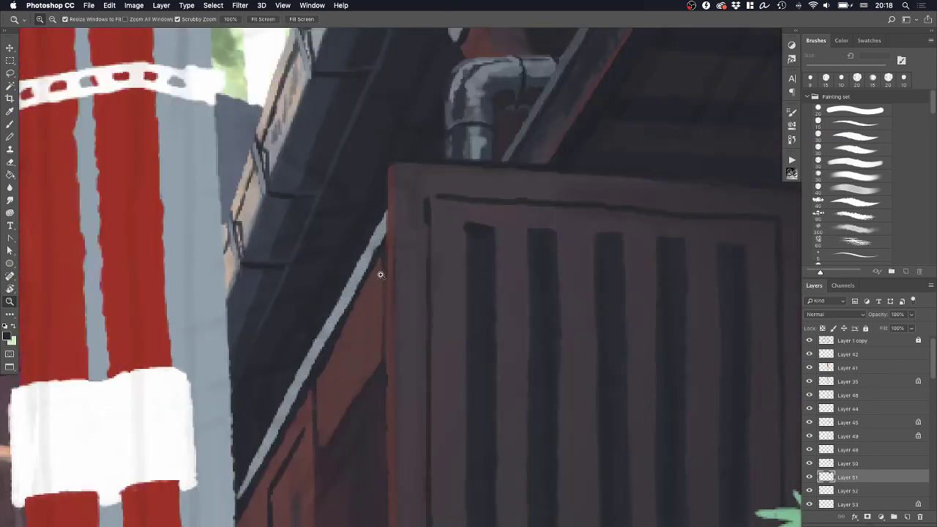
key("b")
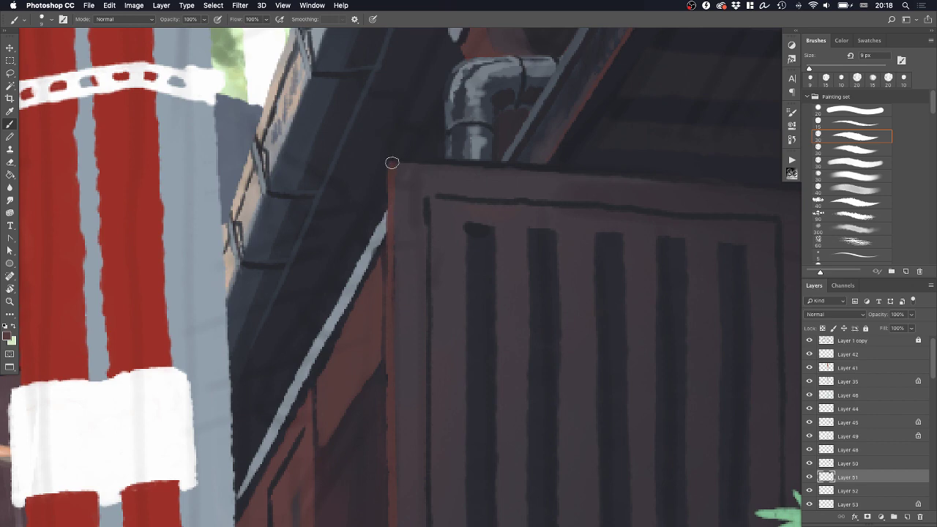
key("z")
mouse_move(463, 280)
left_mouse_down()
mouse_move(440, 285)
mouse_move(450, 298)
left_mouse_up()
scroll(451, 297, "down", 10)
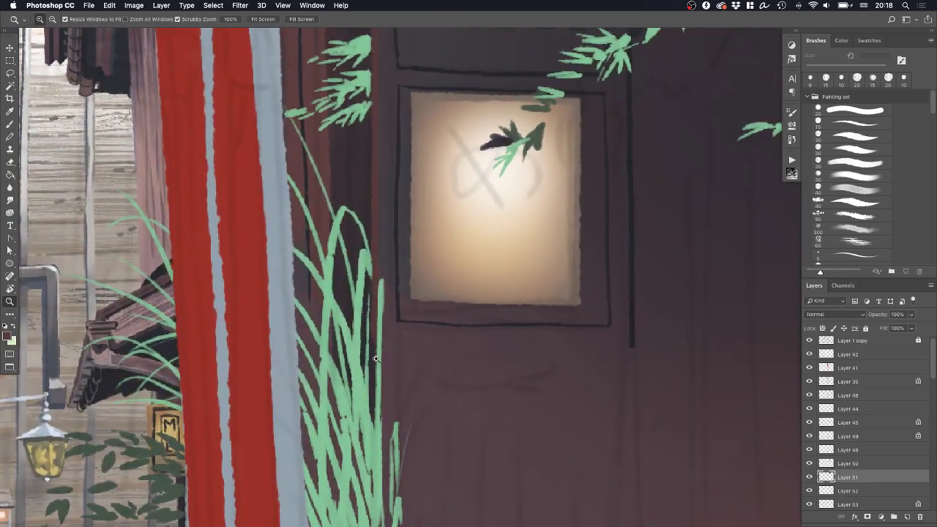
key("b")
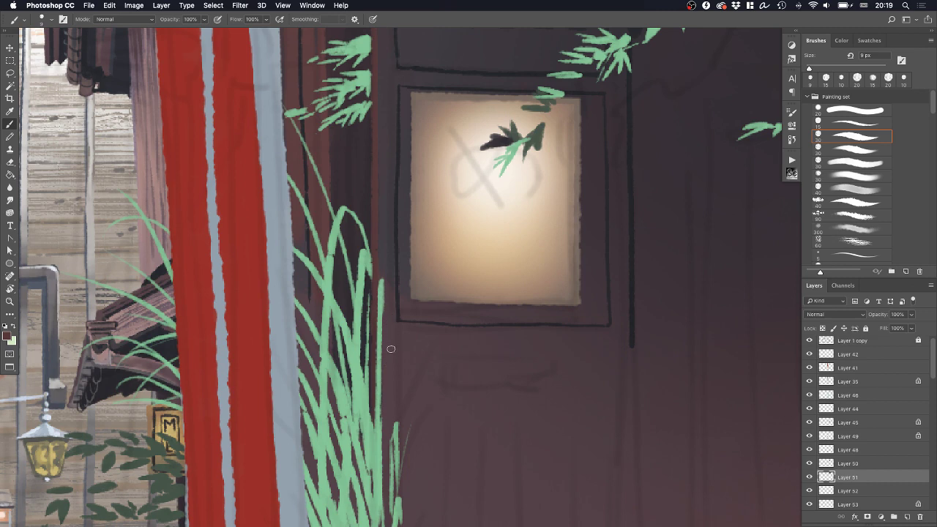
scroll(391, 350, "down", 3)
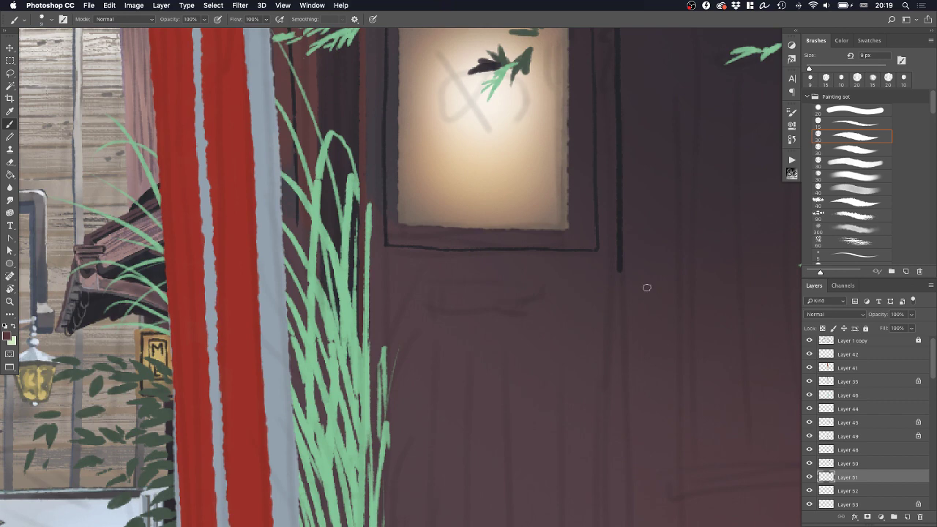
Paint out the lower part of the thin vertical line beside the window frame with sampled wall browns at 15 px and 30 px
mouse_move(585, 220)
left_mouse_down()
mouse_move(569, 288)
mouse_move(565, 228)
mouse_move(538, 264)
mouse_move(539, 439)
mouse_move(548, 397)
mouse_move(552, 410)
mouse_move(551, 359)
left_mouse_up()
left_click(574, 217, "alt")
left_click(552, 468, "alt")
left_click(847, 161)
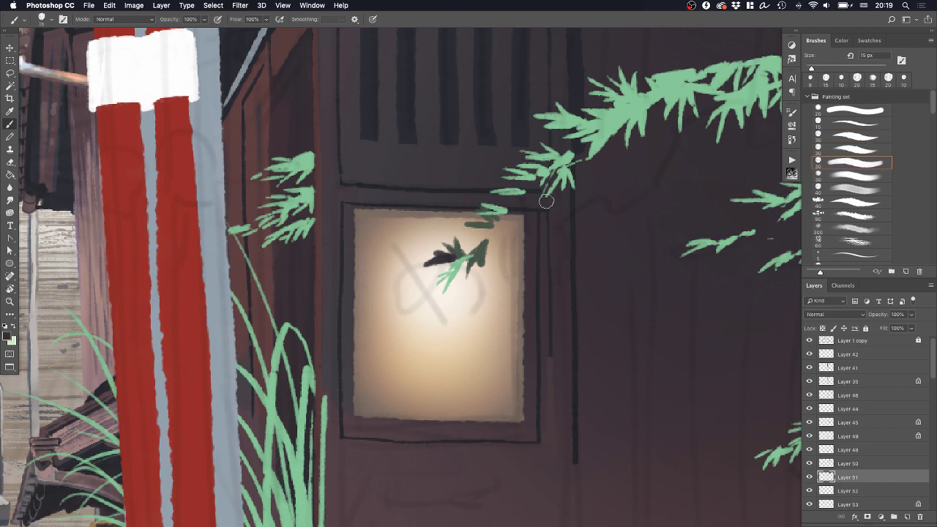
left_click_drag(546, 204, 549, 427)
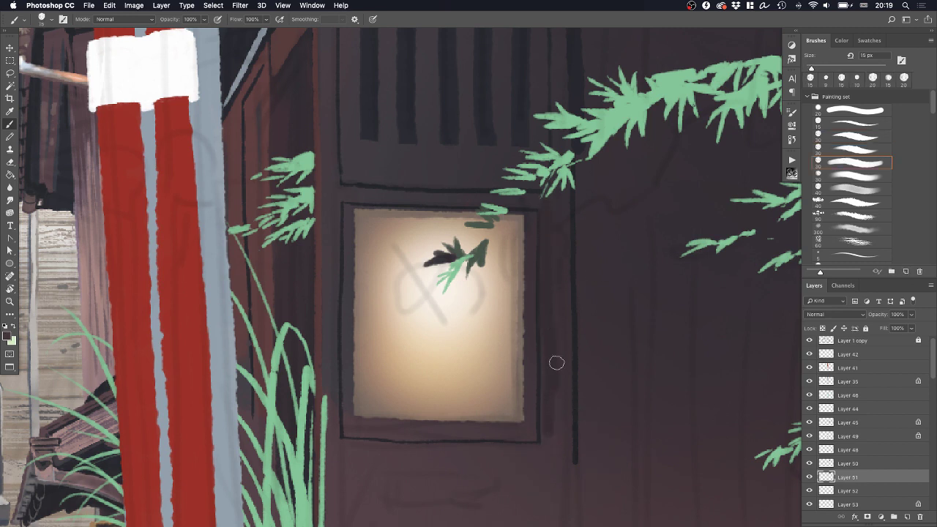
left_click_drag(548, 298, 552, 442)
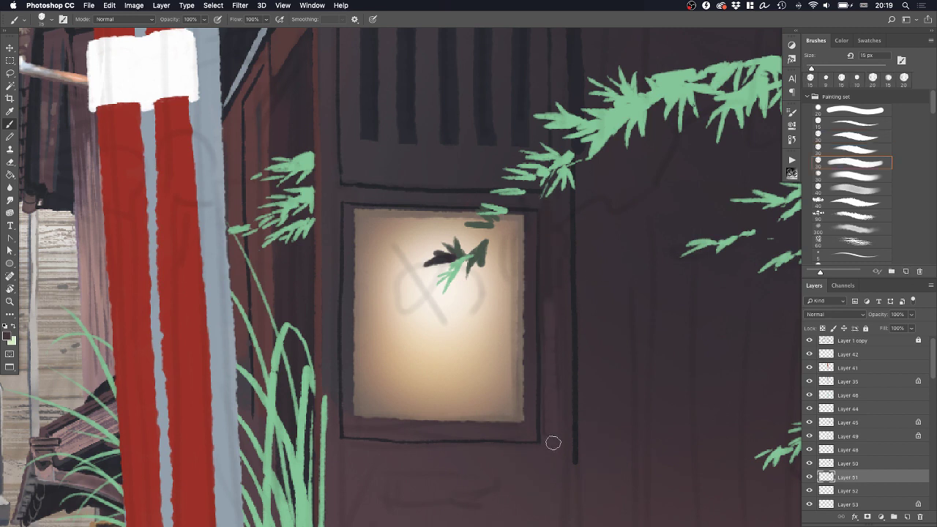
left_click(838, 178)
left_click_drag(553, 341, 557, 416)
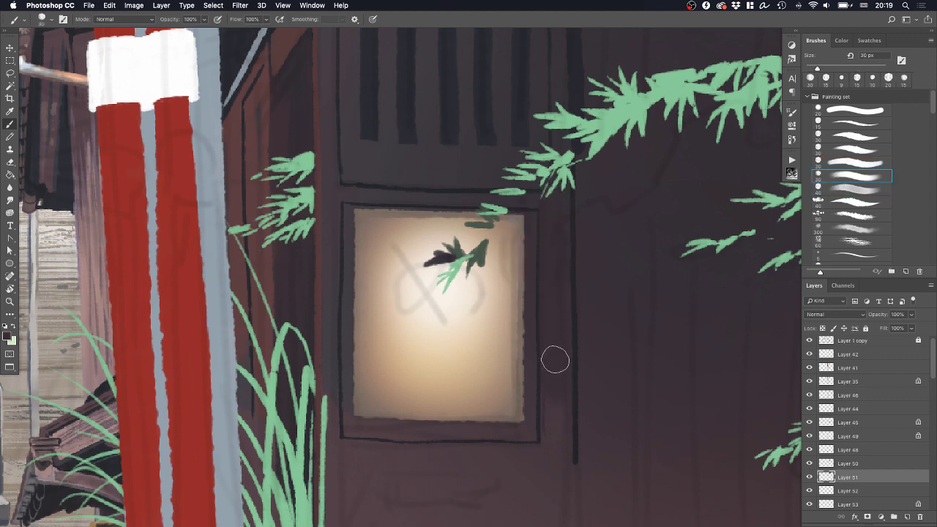
left_click(553, 476, "alt")
mouse_move(557, 378)
left_mouse_down()
mouse_move(553, 488)
mouse_move(510, 300)
left_mouse_up()
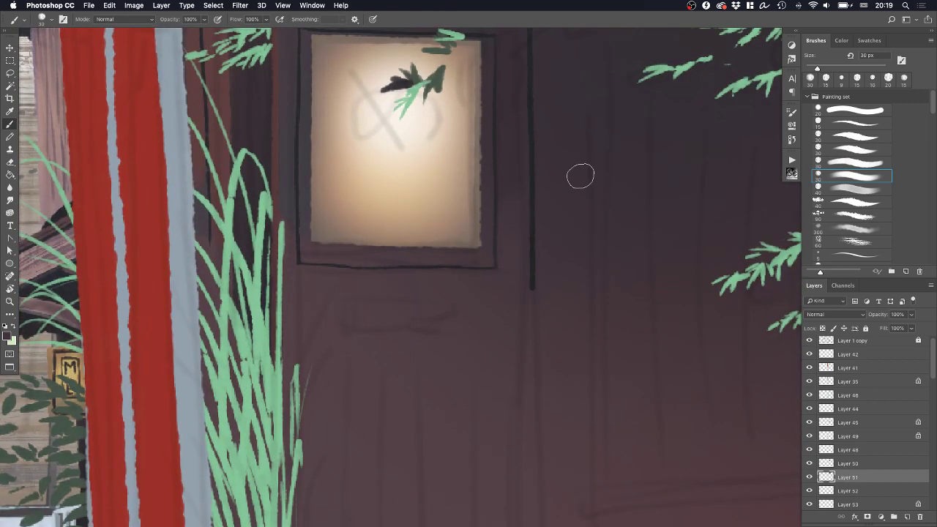
Paint a horizontal blue-grey bar on the wall below the lit window with a sampled grey at 20 px
left_click(853, 137)
left_click_drag(303, 251, 303, 280)
left_click_drag(184, 290, 328, 259)
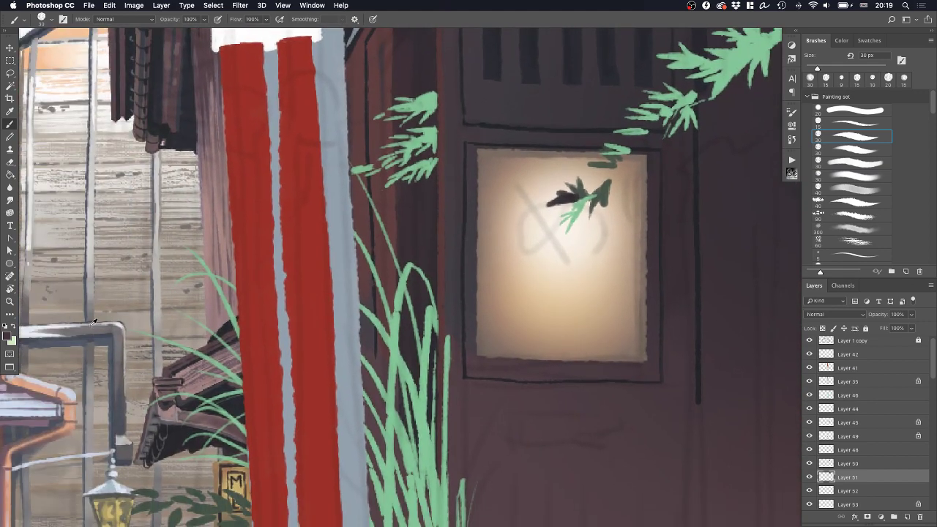
left_click_drag(569, 413, 555, 272)
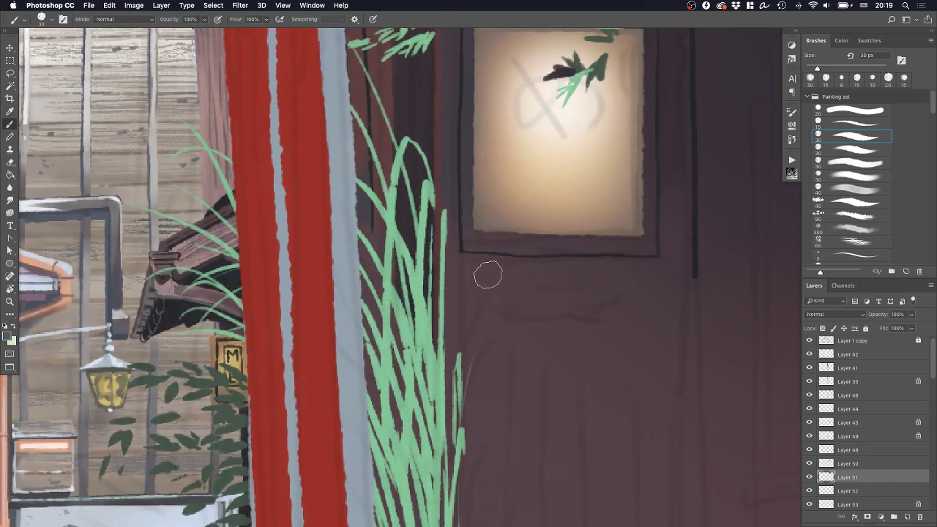
key("bracketleft")
mouse_move(464, 304)
left_mouse_down()
mouse_move(494, 287)
mouse_move(637, 289)
mouse_move(654, 298)
left_mouse_up()
mouse_move(462, 288)
left_mouse_down()
mouse_move(515, 312)
mouse_move(642, 298)
mouse_move(479, 300)
mouse_move(523, 301)
mouse_move(469, 315)
mouse_move(640, 317)
mouse_move(649, 308)
left_mouse_up()
Trim the blue-grey bar's edges and ends straight with sampled wall brown and touch up its fill with sampled blue-grey
left_click(571, 274, "alt")
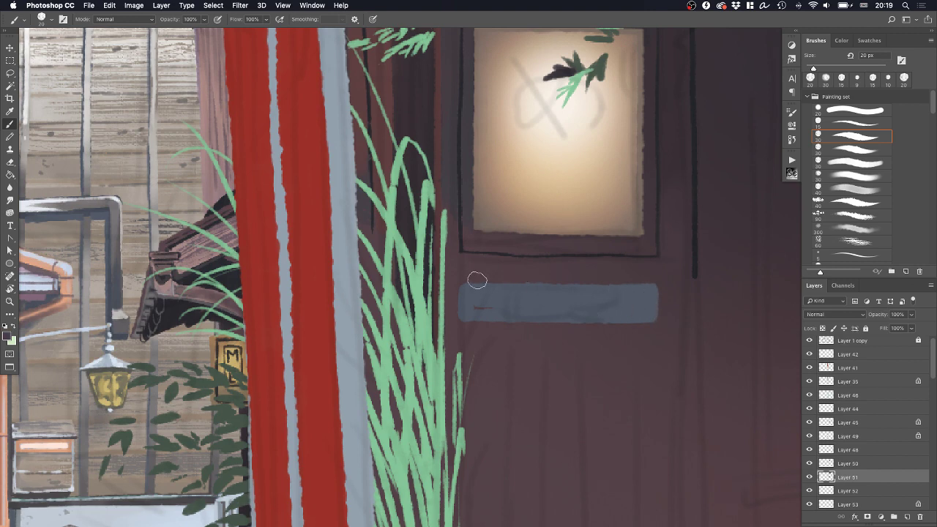
mouse_move(477, 280)
left_mouse_down()
mouse_move(644, 285)
mouse_move(659, 318)
left_mouse_up()
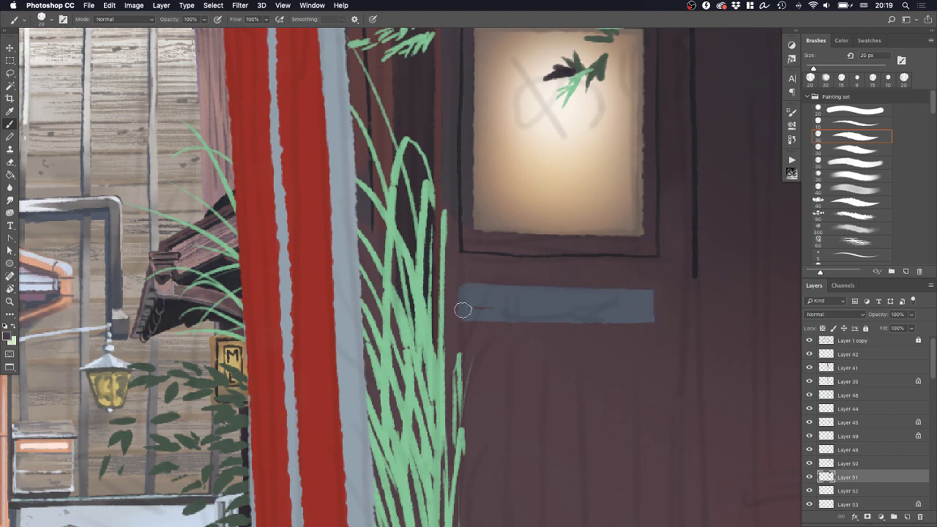
left_click_drag(459, 275, 459, 333)
left_click(506, 320, "alt")
left_click_drag(480, 306, 490, 309)
left_click_drag(577, 320, 648, 323)
Transform the lit window on Layer 45, shifting it slightly down and adjusting its height inside the dark frame
key("z")
left_click_drag(656, 275, 610, 278)
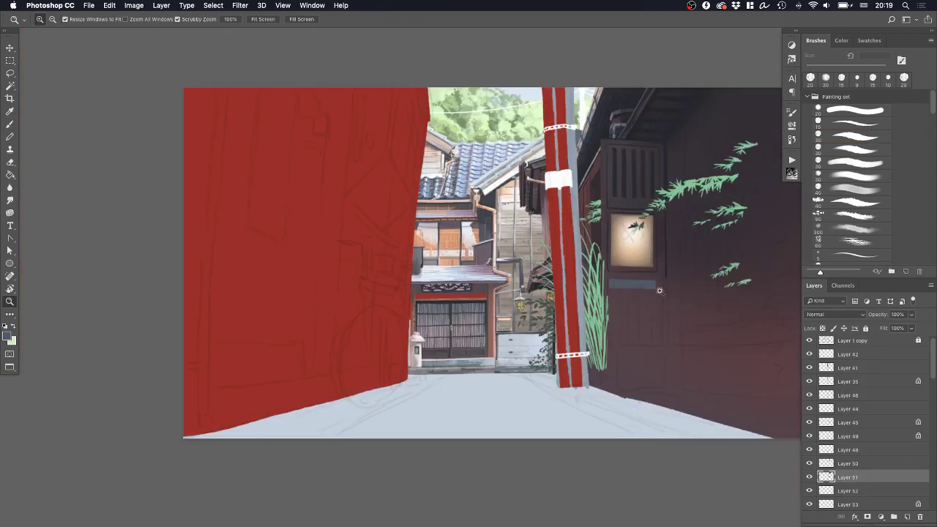
left_click_drag(687, 285, 709, 277)
left_click(645, 281)
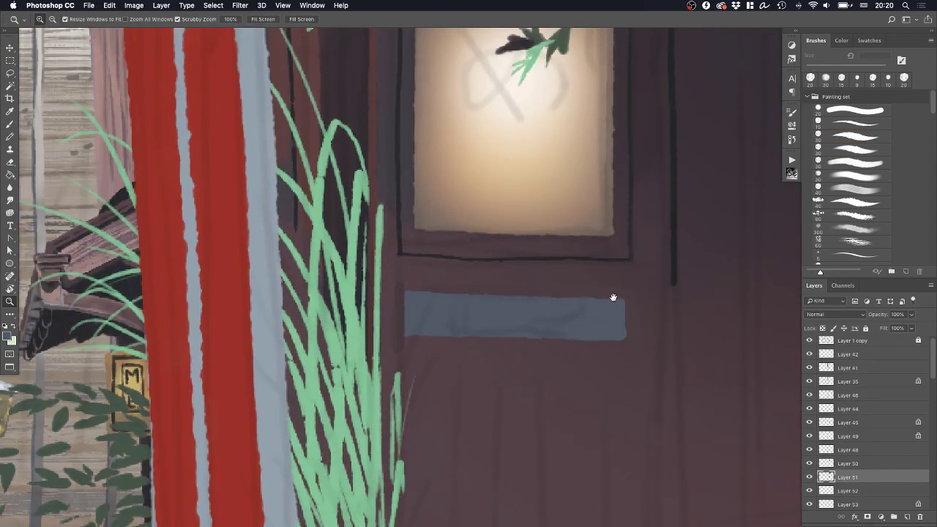
mouse_move(614, 297)
left_mouse_down()
mouse_move(601, 324)
mouse_move(609, 317)
left_mouse_up()
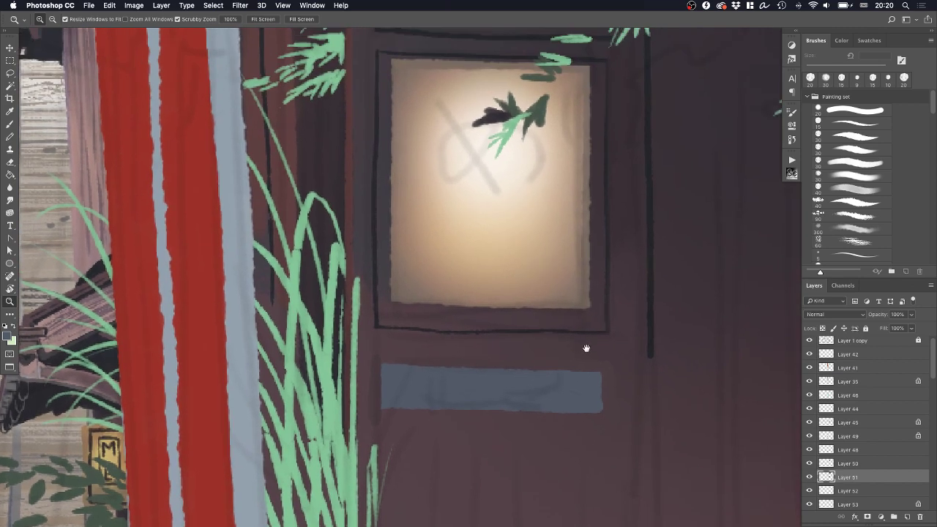
left_click_drag(587, 348, 580, 362)
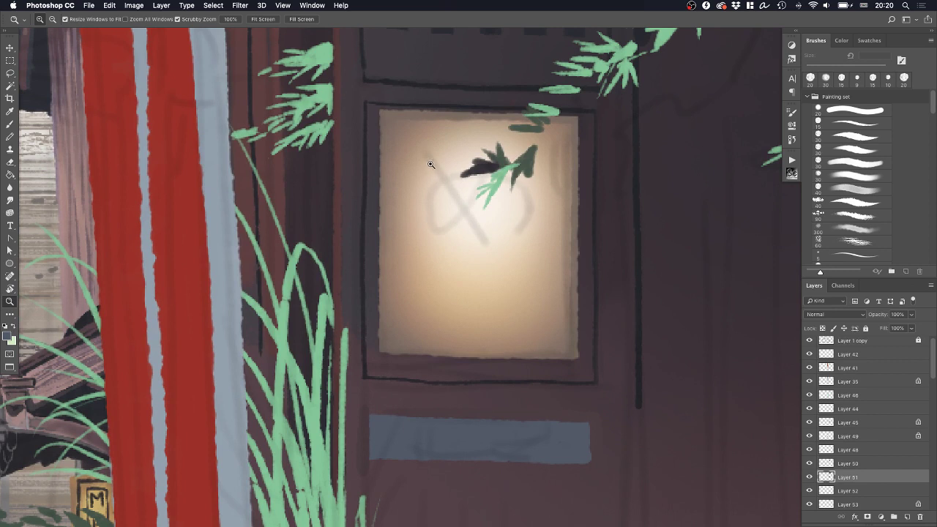
left_click(534, 275, "super")
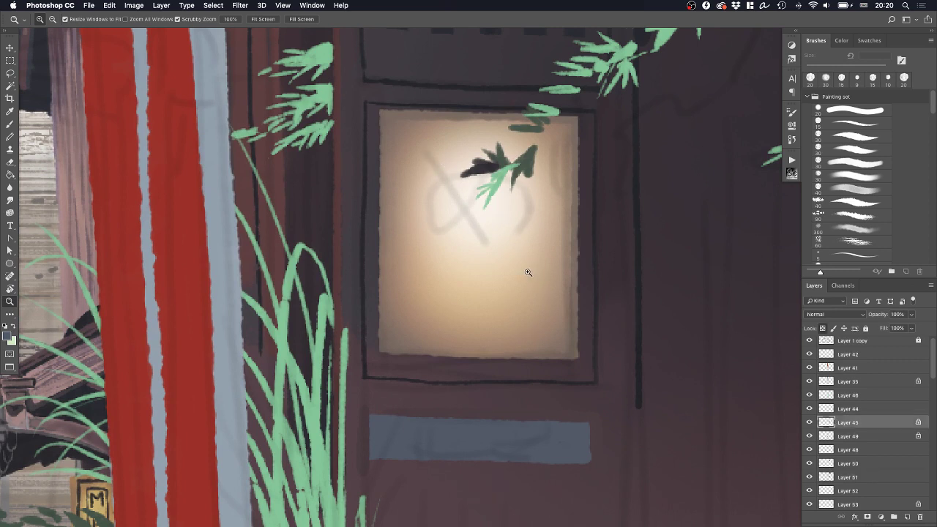
key("super+t")
left_click_drag(479, 105, 478, 115)
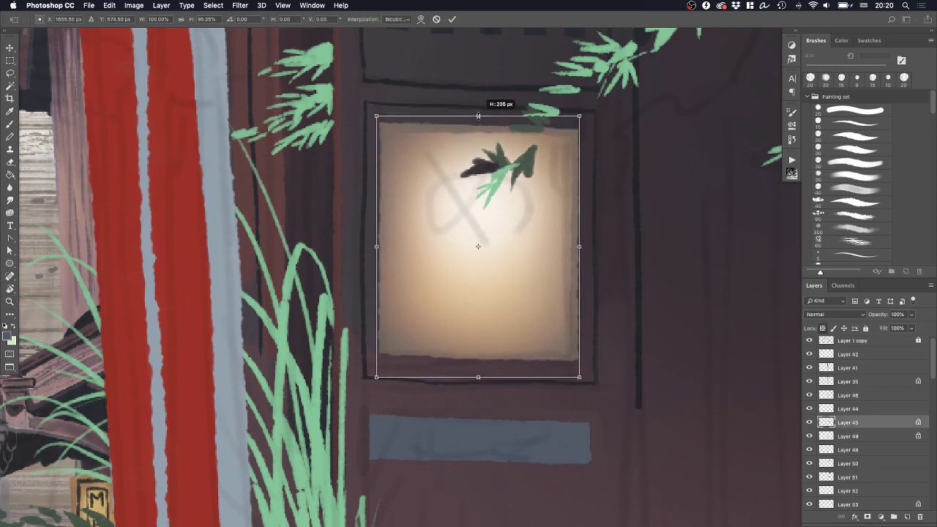
left_click_drag(482, 199, 483, 203)
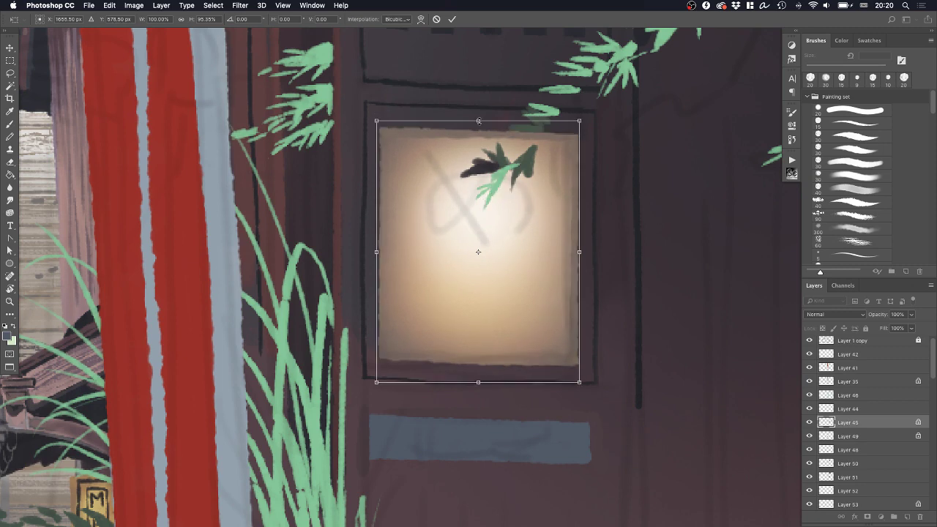
left_click_drag(479, 120, 479, 113)
key("Return")
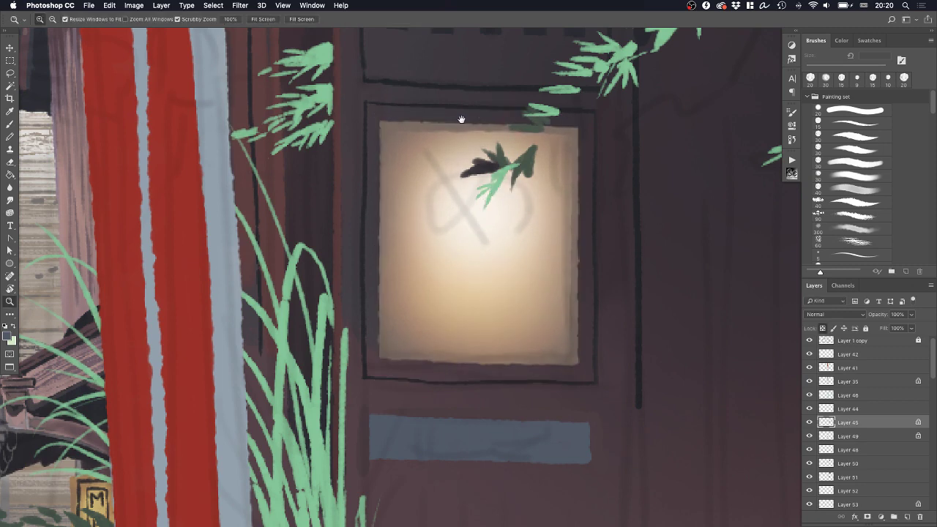
Paint a lighter grey strip along the middle of the blue-grey bar on Layer 51 at 20 px
left_click_drag(519, 353, 503, 196)
left_click(498, 297, "super")
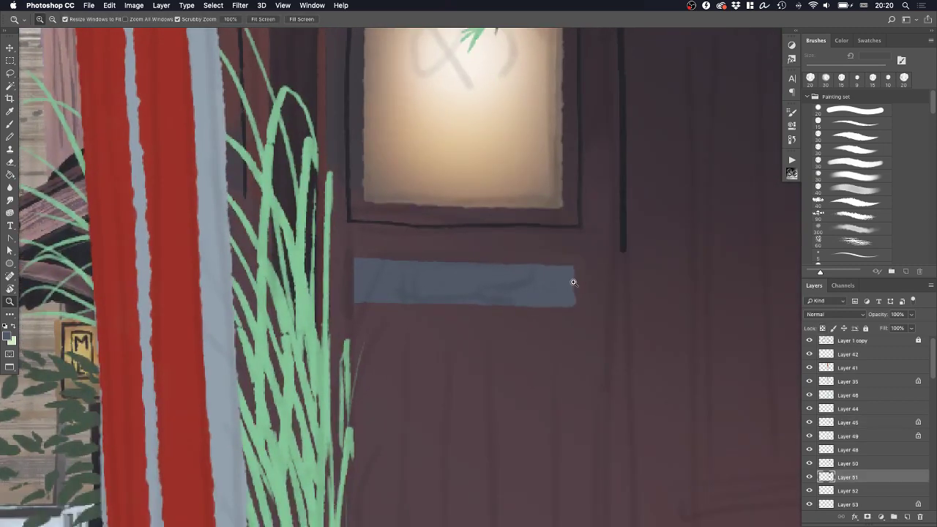
scroll(555, 293, "down", 3)
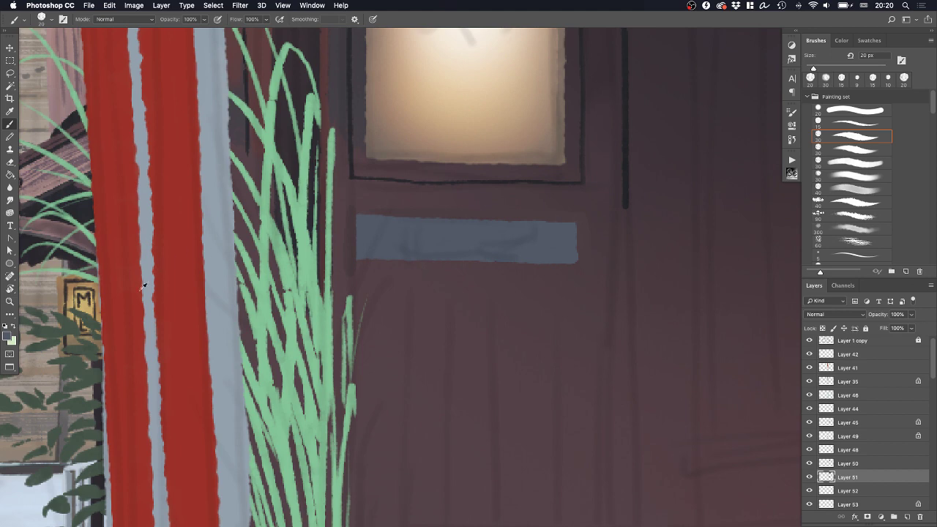
scroll(227, 212, "left", 6)
scroll(227, 213, "down", 3)
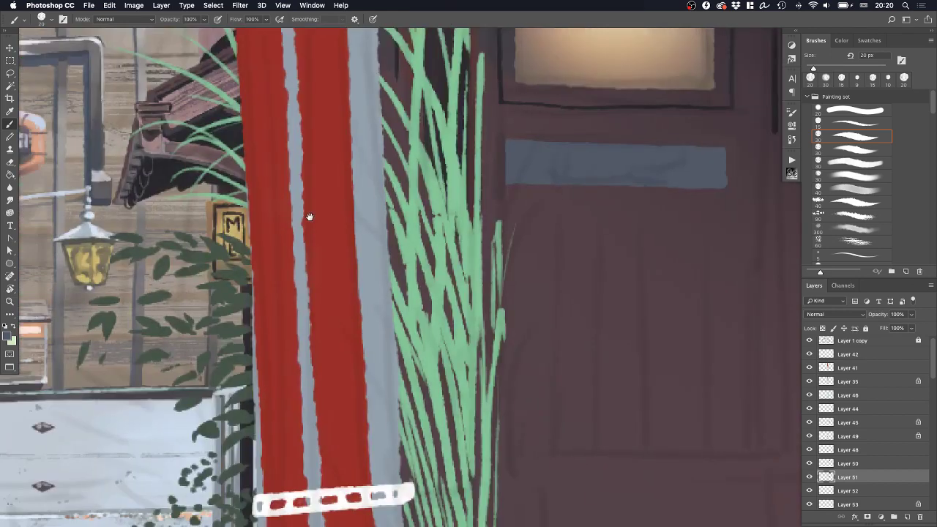
scroll(181, 194, "right", 6)
scroll(181, 194, "up", 2)
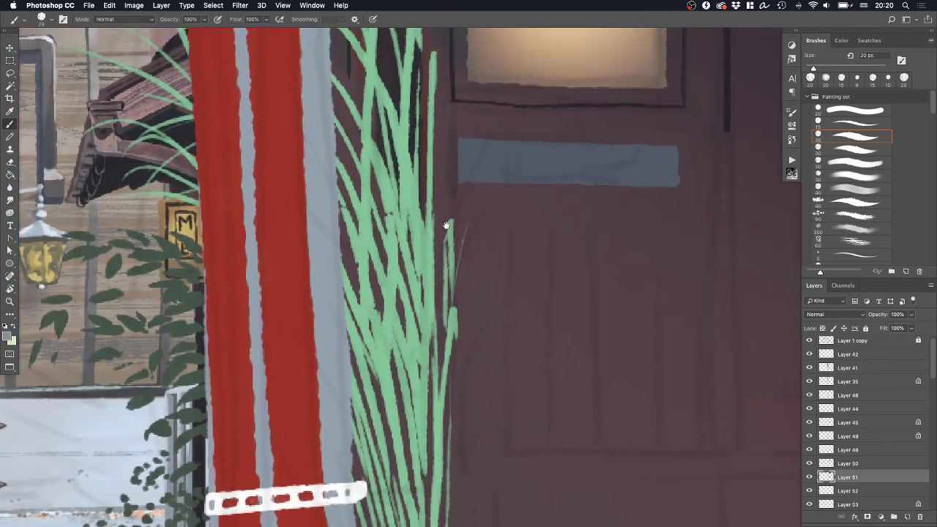
key("bracketleft")
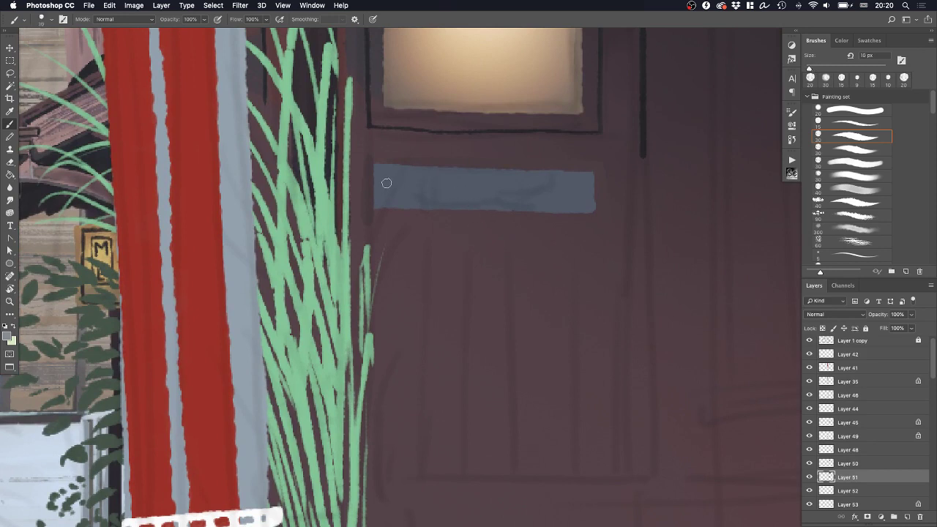
left_click(392, 187)
left_click(841, 163)
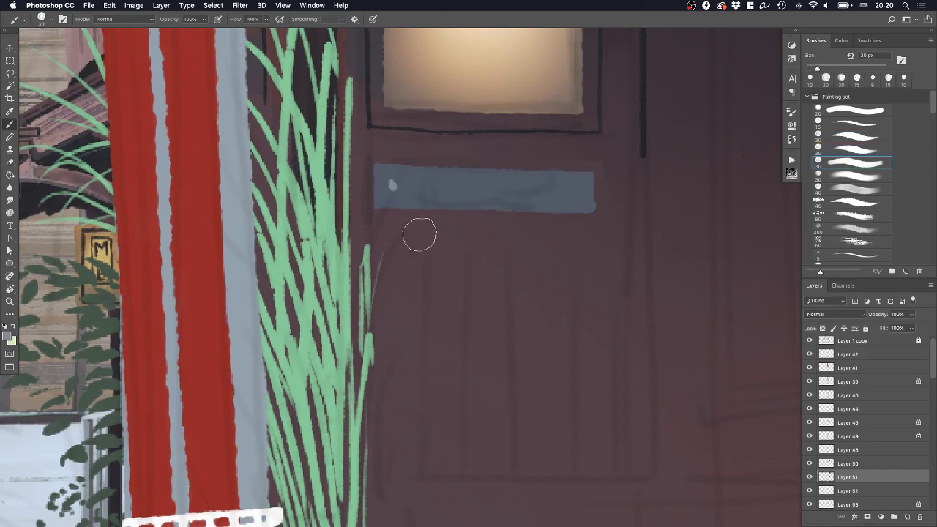
mouse_move(396, 186)
left_mouse_down()
mouse_move(583, 190)
mouse_move(398, 189)
left_mouse_up()
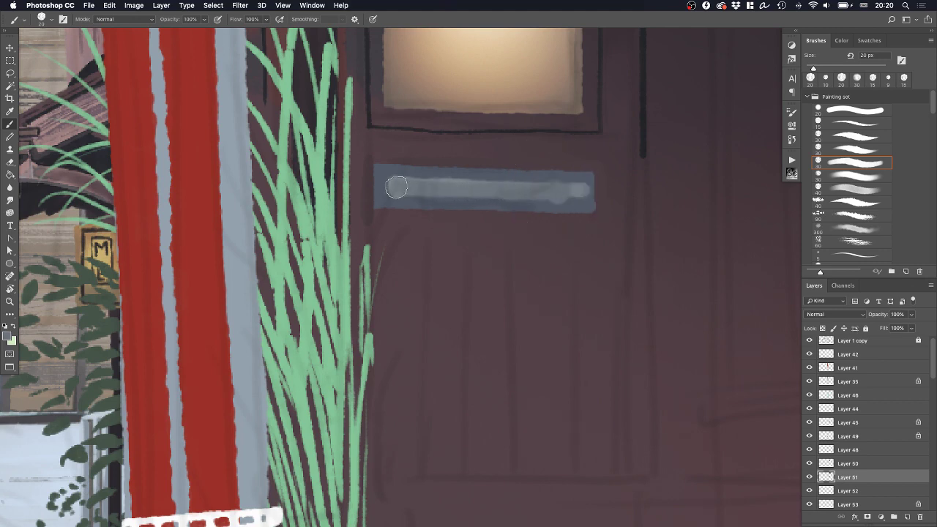
key("z")
left_click_drag(523, 191, 481, 192)
left_click_drag(539, 171, 551, 178)
left_click(545, 190)
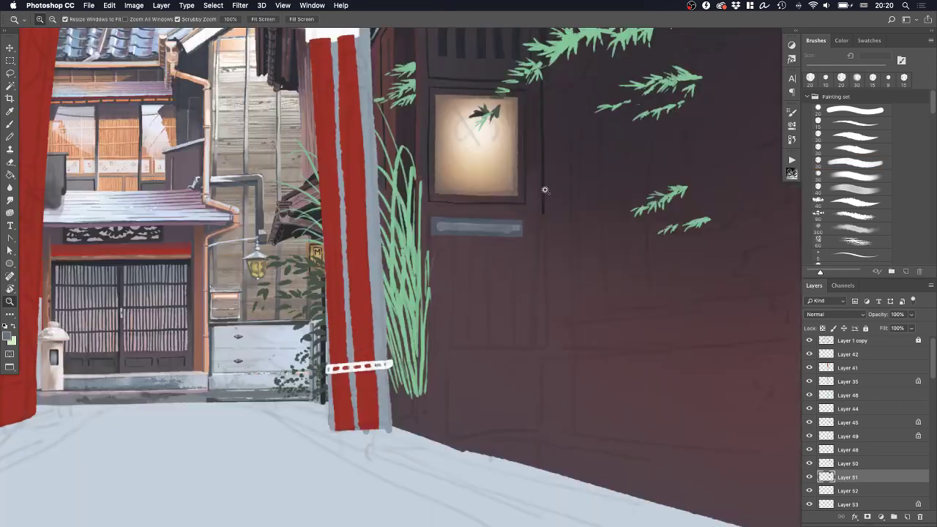
key("super+u")
left_click_drag(182, 392, 181, 391)
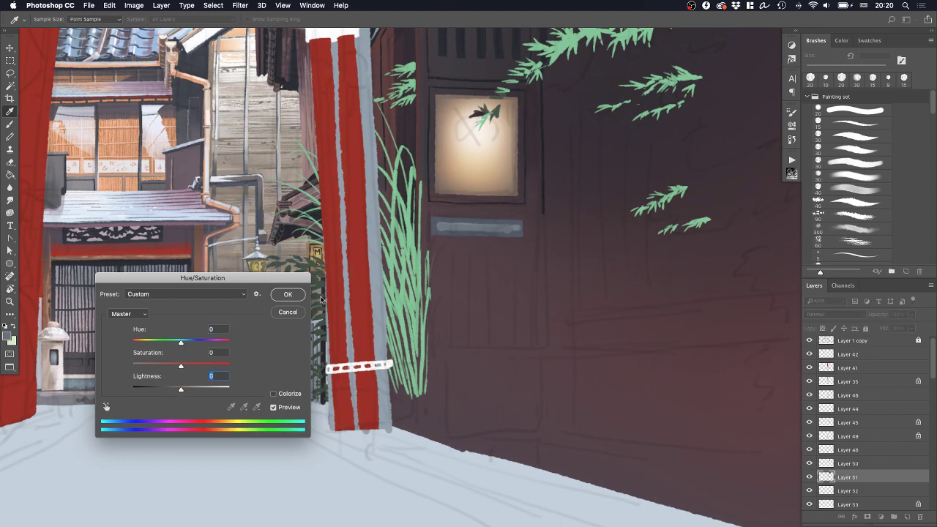
left_click(291, 312)
Lasso the blue-grey bar, darken it with Hue/Saturation at Lightness -15, and deselect it
left_click(527, 219)
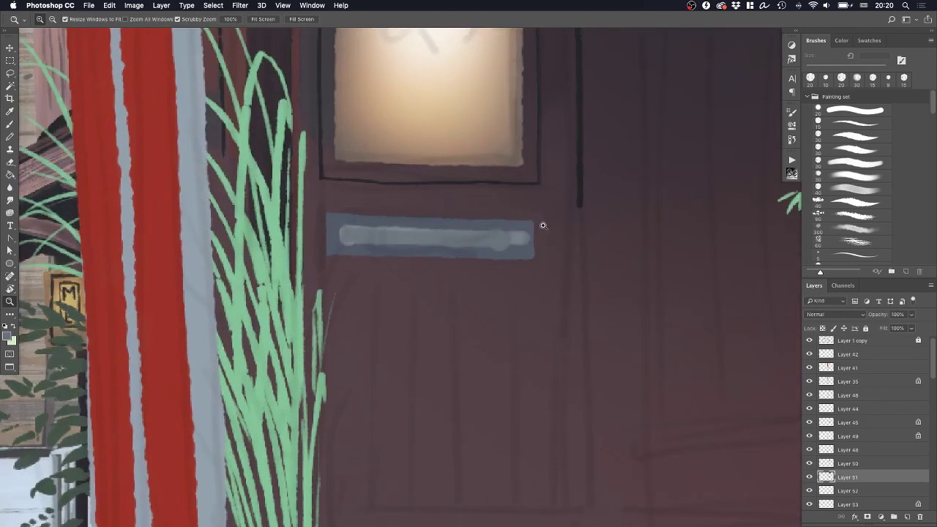
key("l")
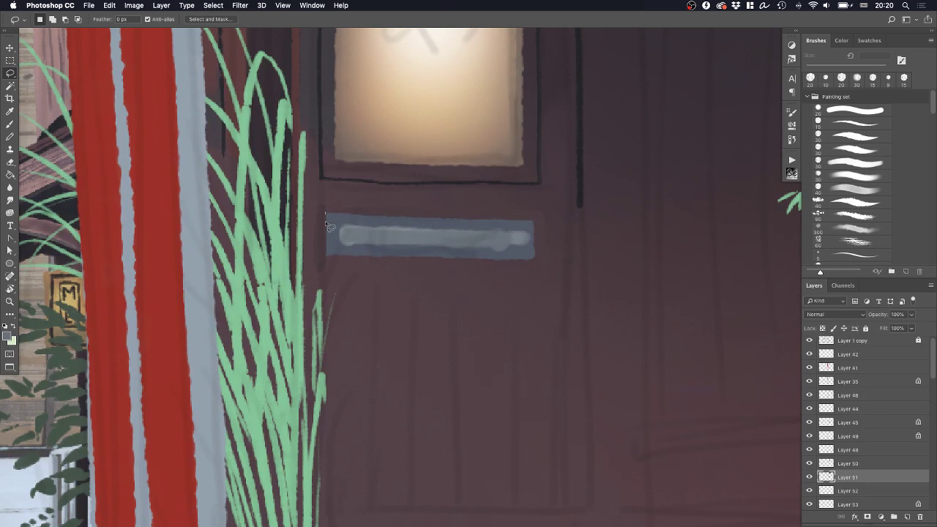
left_click_drag(328, 262, 539, 268)
left_click_drag(541, 224, 326, 213)
key("ctrl+u")
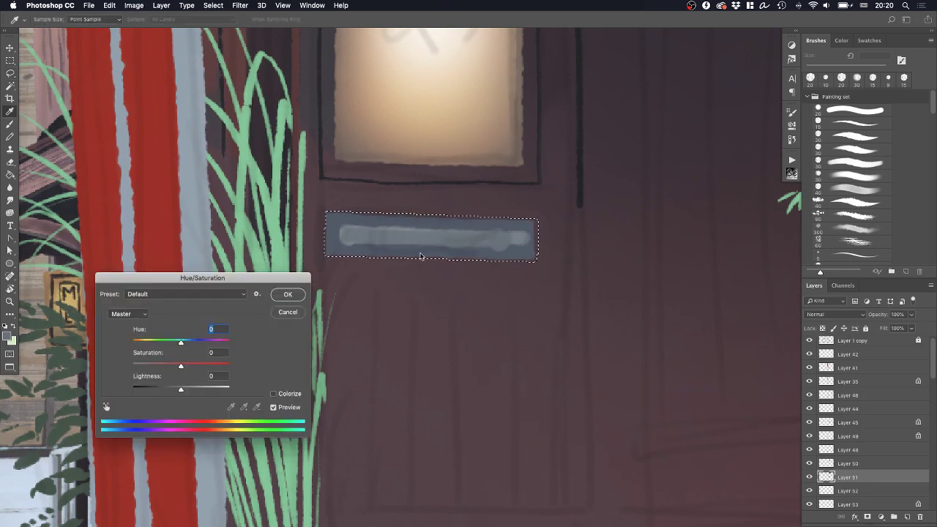
left_click_drag(181, 388, 176, 392)
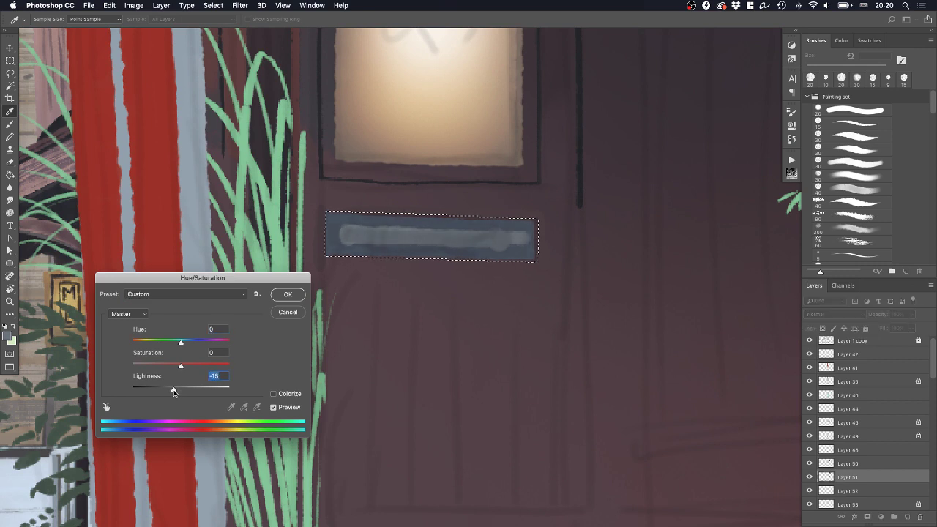
left_click(288, 294)
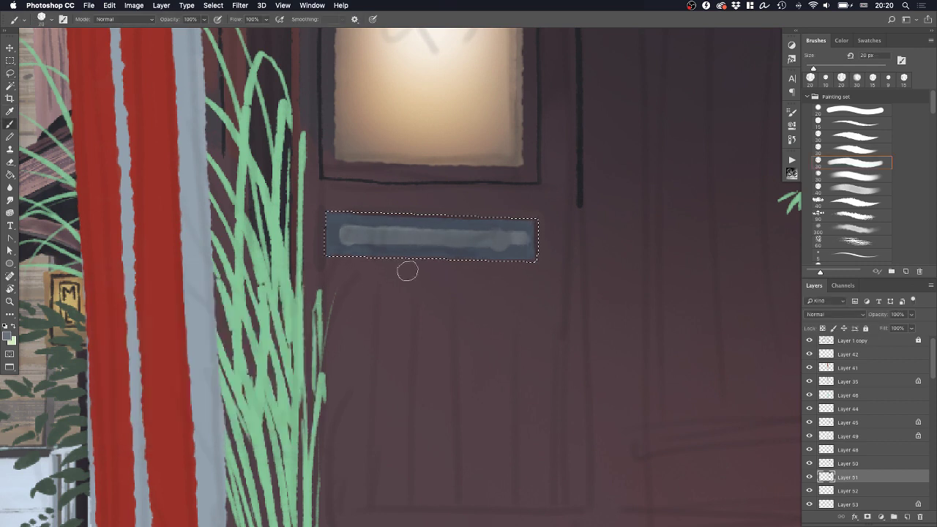
key("z")
key("ctrl+d")
Compare the whole painting with and without the sketch lines on Layer 1 copy
scroll(862, 375, "up", 1)
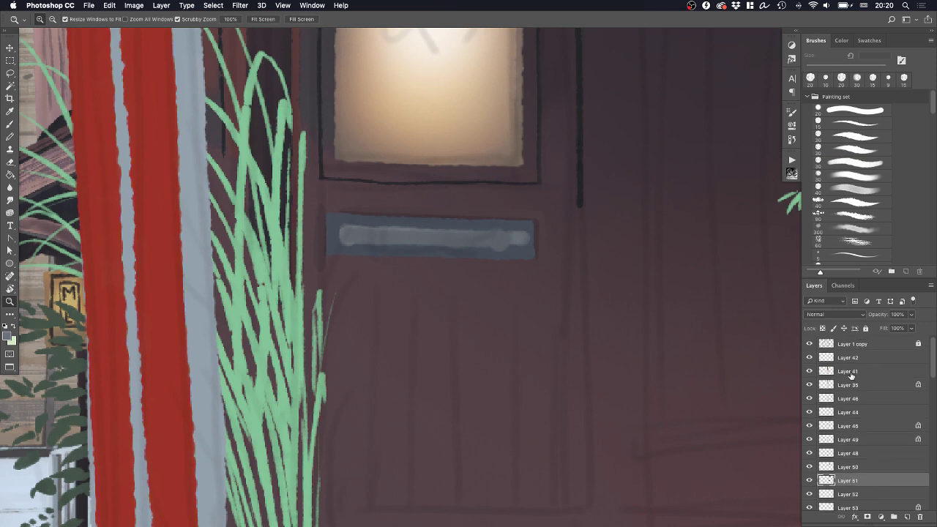
left_click(810, 344)
key("ctrl+0")
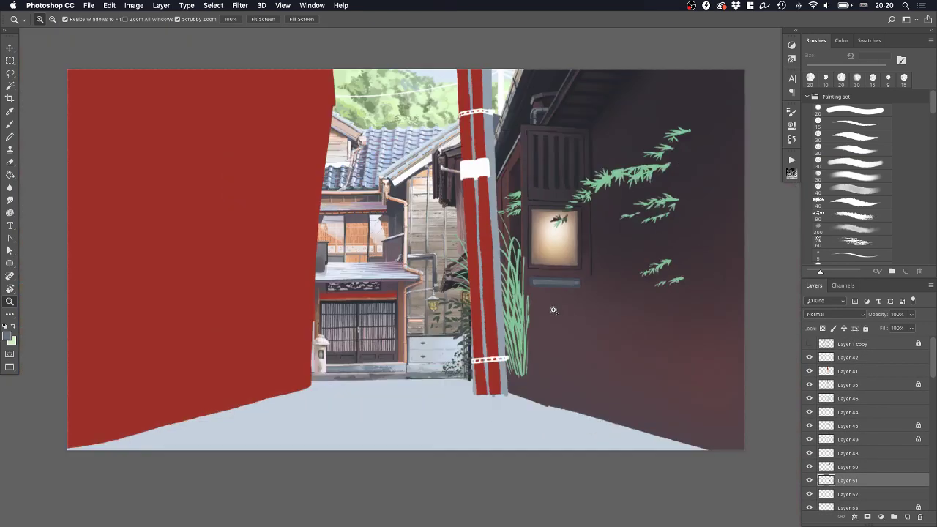
left_click(810, 344)
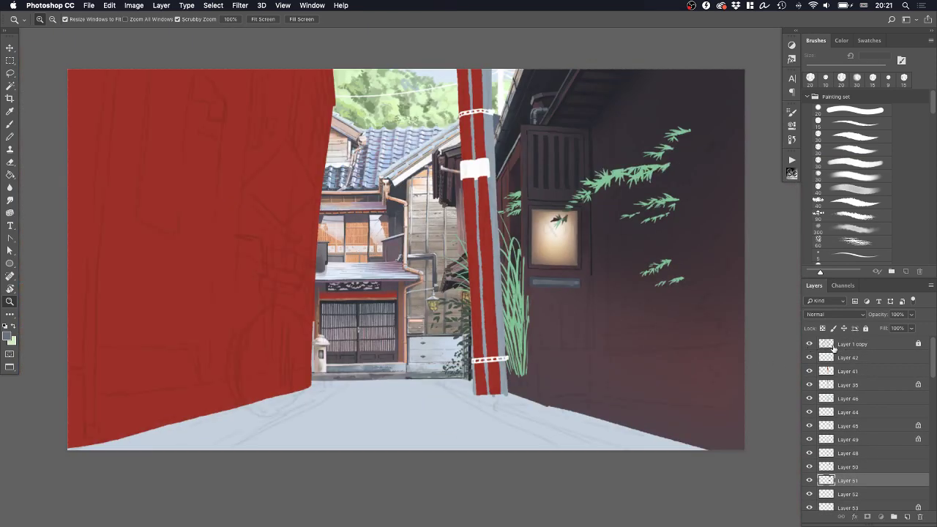
left_click(828, 346)
left_click(810, 344)
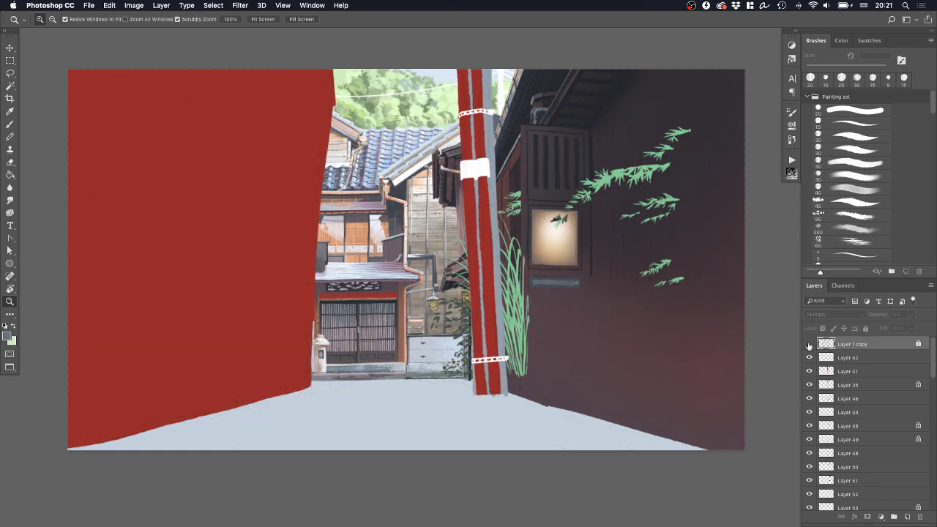
left_click(810, 344)
left_click(810, 345)
left_click(810, 345)
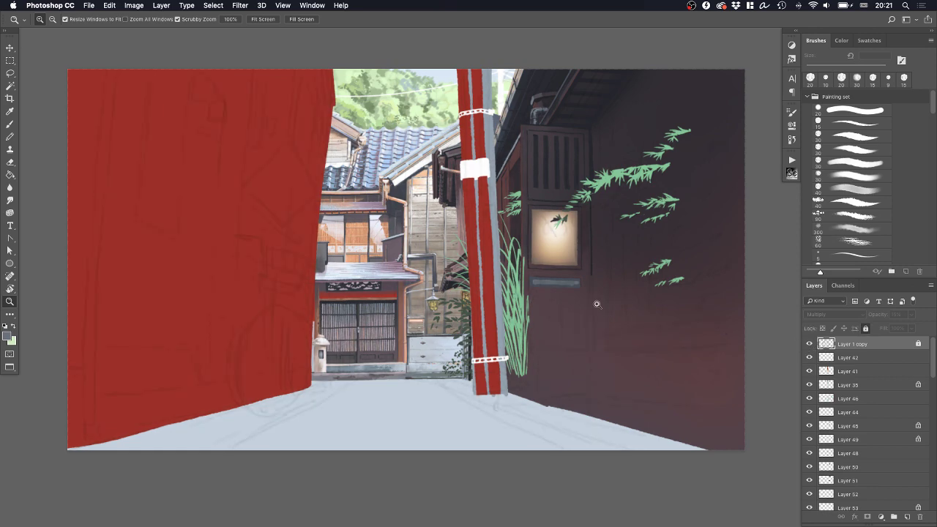
Square off the ends of the light strip on Layer 51 with the bar's sampled blue-grey, and reduce the brush to 9 px
left_click_drag(596, 304, 608, 296)
left_click_drag(601, 351, 535, 274)
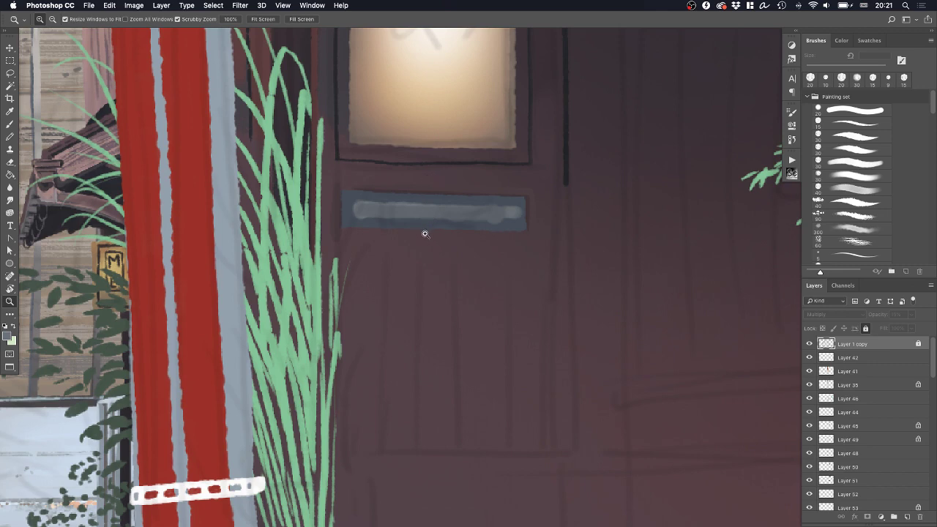
left_click_drag(426, 221, 443, 208)
key("b")
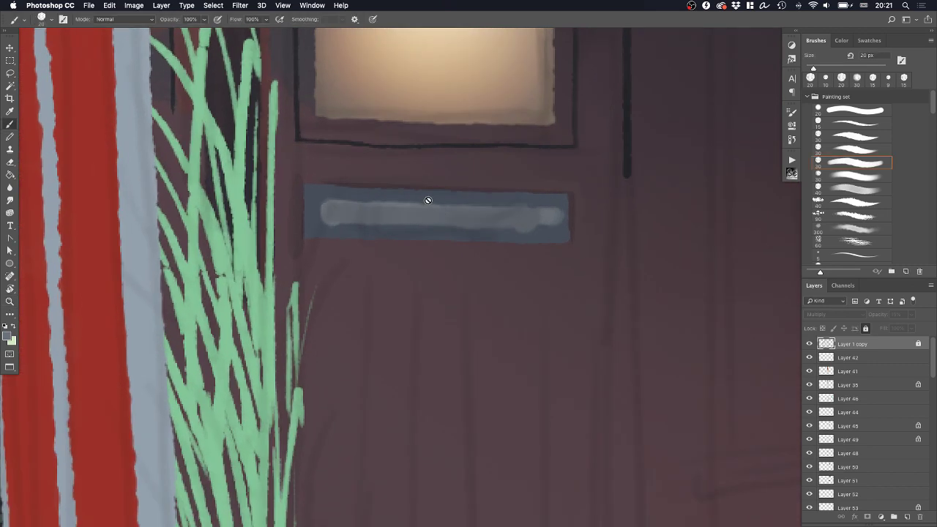
left_click(429, 202, "ctrl")
left_click(325, 196, "alt")
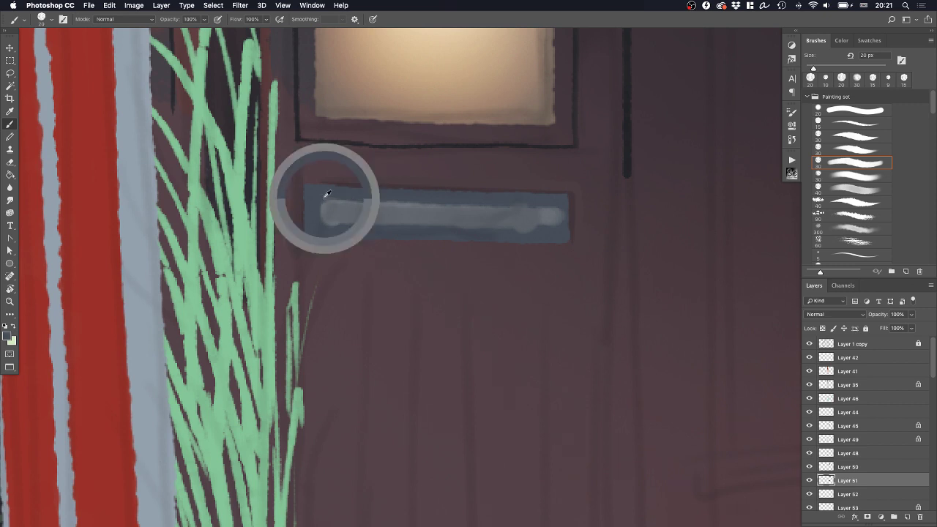
left_click_drag(318, 211, 318, 201)
mouse_move(563, 210)
left_mouse_down()
mouse_move(560, 231)
mouse_move(552, 209)
mouse_move(551, 228)
mouse_move(540, 227)
left_mouse_up()
key("bracketleft")
key("bracketleft")
key("bracketleft")
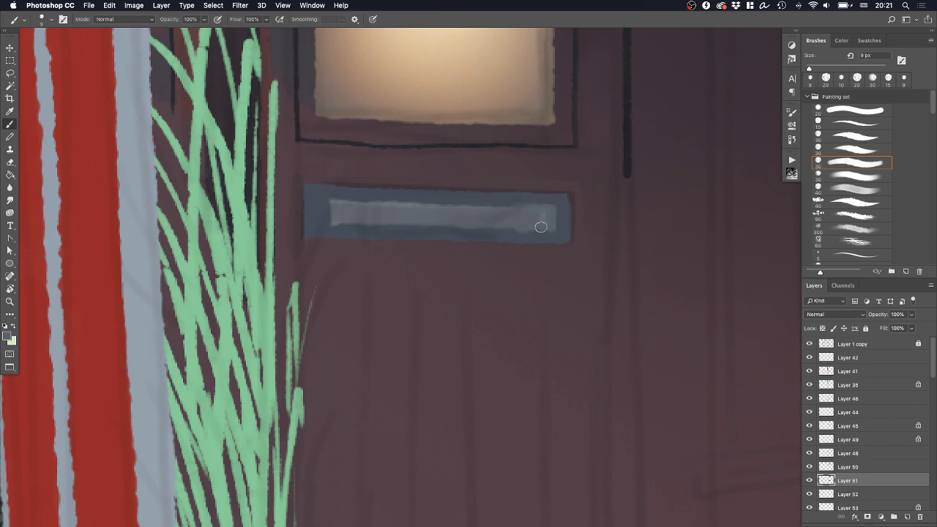
Extend and even out the light grey strip in the bar on Layer 51 with a tapered brush at 15 px
left_click(839, 136)
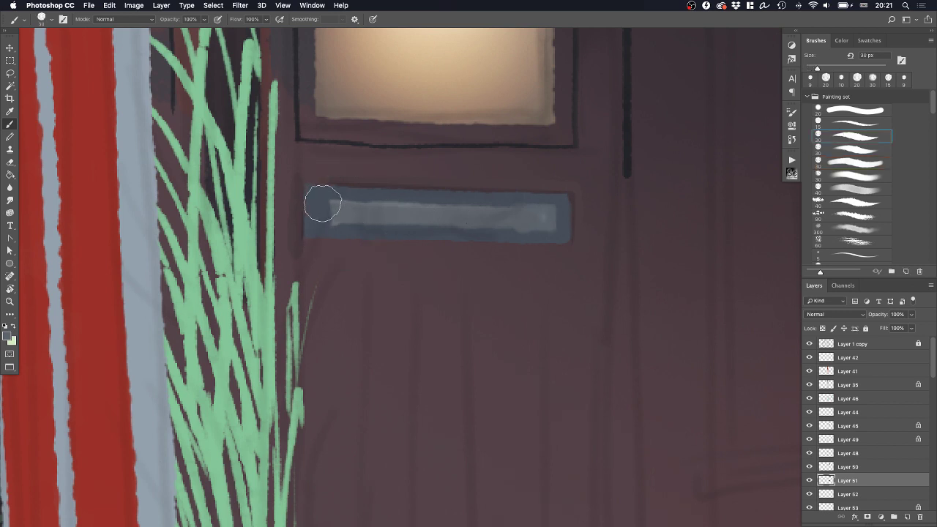
key("bracketleft")
key("bracketleft")
key("bracketleft")
mouse_move(324, 211)
left_mouse_down()
mouse_move(482, 228)
mouse_move(547, 221)
left_mouse_up()
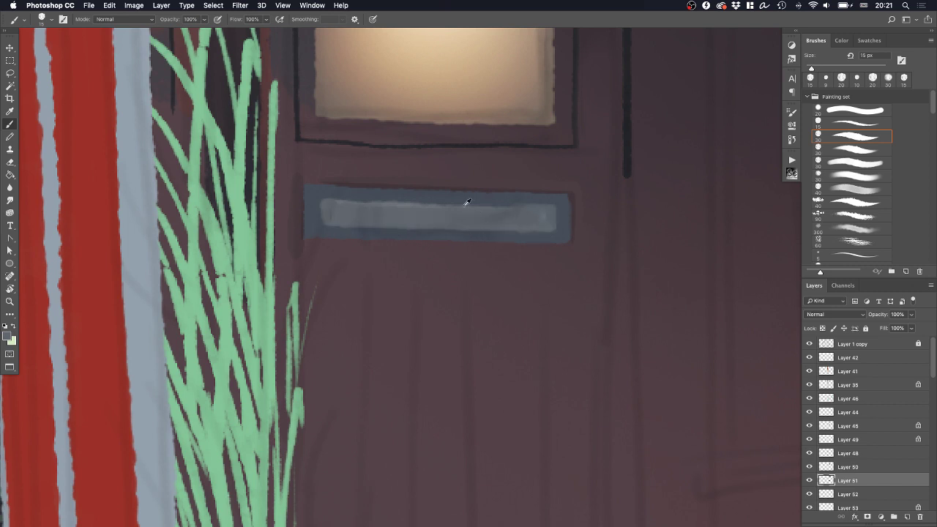
Sample the bar's blue-grey and paint a darker line lengthwise inside the light strip
left_click(340, 202, "alt")
left_click(354, 195, "alt")
left_click_drag(331, 209, 551, 219)
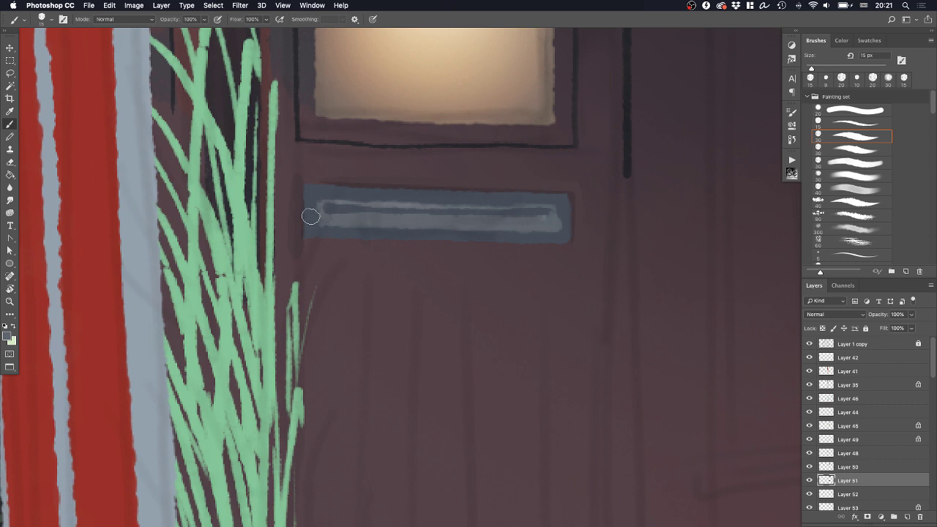
Paint a dark band around the light strip with the wall's sampled purple, leaving a thin blue-grey outer rim
left_click(305, 87, "alt")
mouse_move(313, 195)
left_mouse_down()
mouse_move(547, 203)
mouse_move(567, 214)
mouse_move(561, 237)
left_mouse_up()
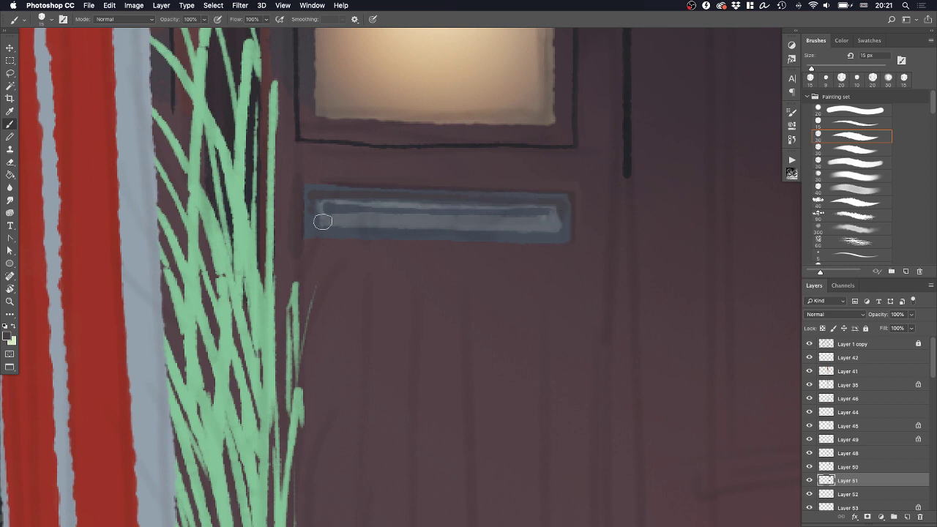
mouse_move(315, 208)
left_mouse_down()
mouse_move(320, 226)
mouse_move(343, 229)
mouse_move(561, 237)
mouse_move(483, 238)
left_mouse_up()
Repaint the light grey highlight along the strip's upper edge and near end, undoing the first attempts
key("z")
left_click_drag(574, 233, 622, 230)
left_click(532, 220)
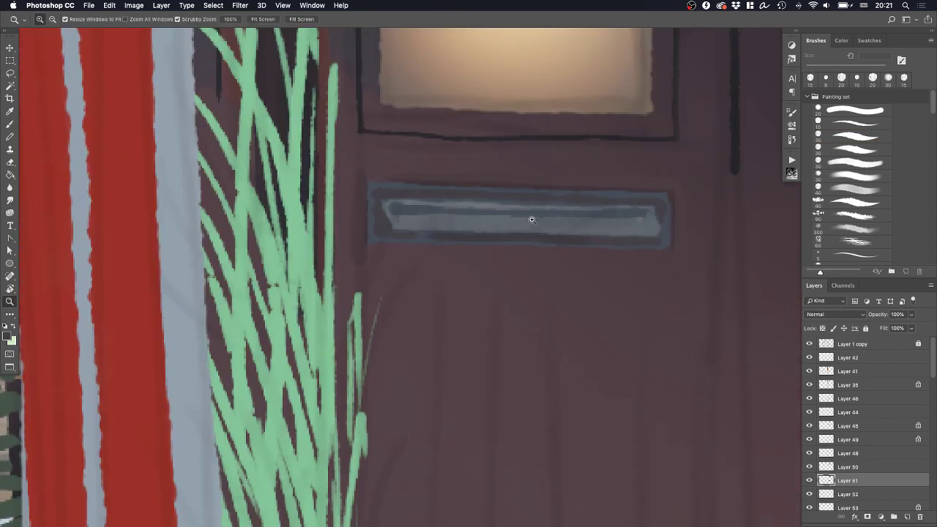
key("b")
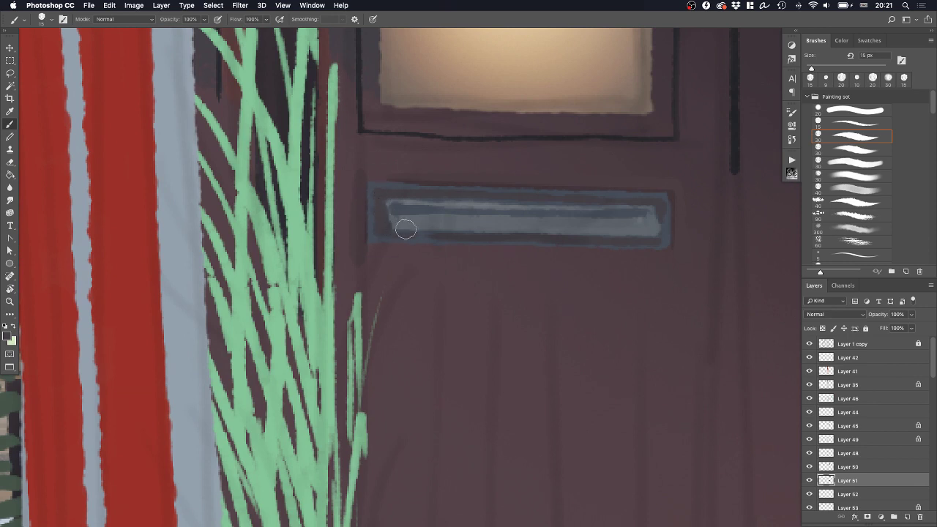
mouse_move(390, 201)
left_mouse_down()
mouse_move(394, 212)
mouse_move(469, 206)
left_mouse_up()
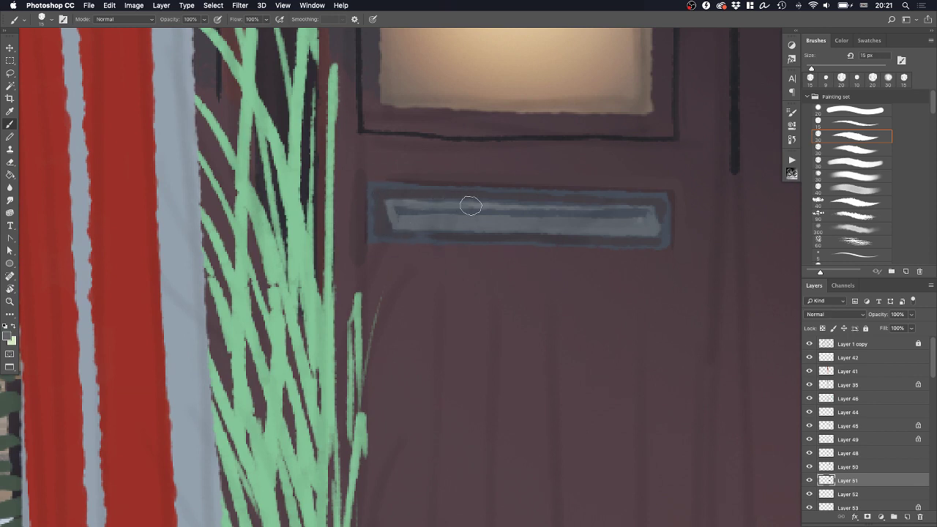
key("super+z")
left_click_drag(386, 199, 510, 205)
key("super+z")
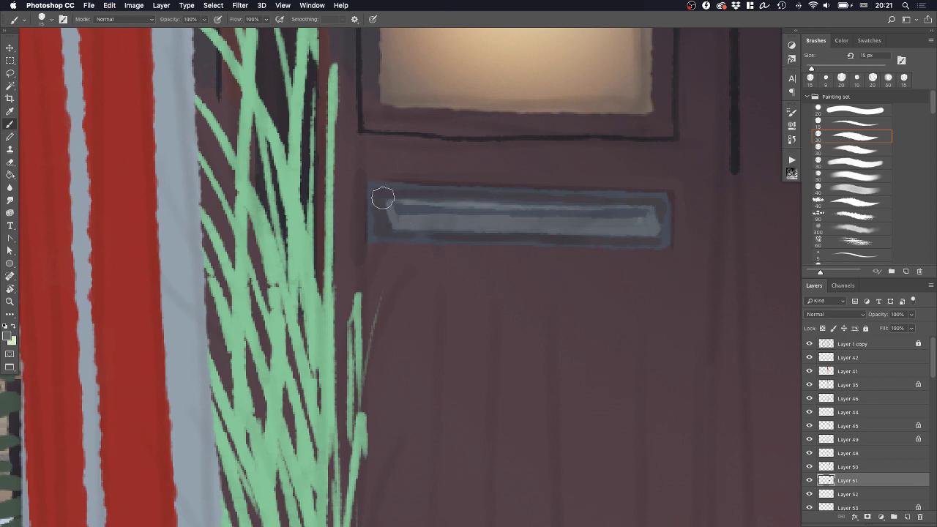
mouse_move(384, 198)
left_mouse_down()
mouse_move(649, 212)
mouse_move(664, 234)
mouse_move(579, 215)
left_mouse_up()
Square off both ends of the light strip with the sampled dark colour of the surrounding band
left_click(659, 204, "alt")
left_click(626, 227)
left_click(618, 201)
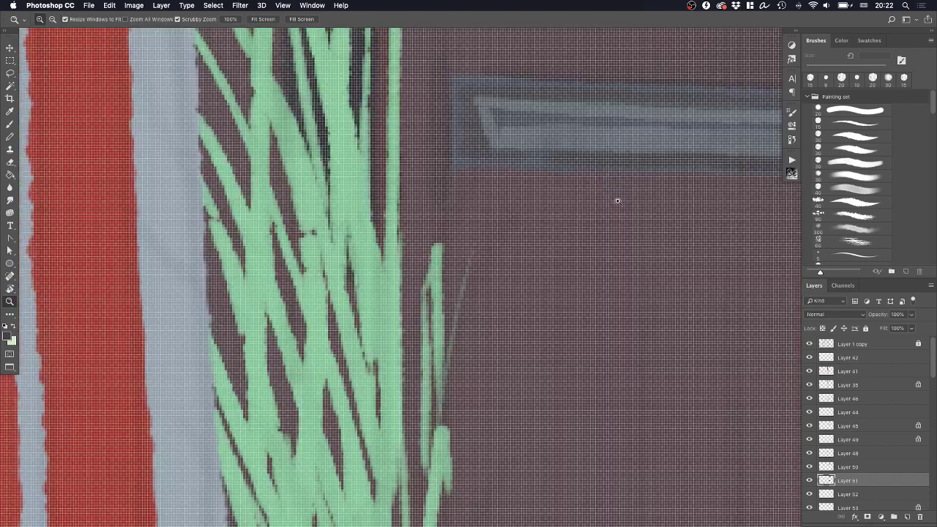
left_click_drag(560, 144, 503, 178)
left_click_drag(503, 178, 432, 268)
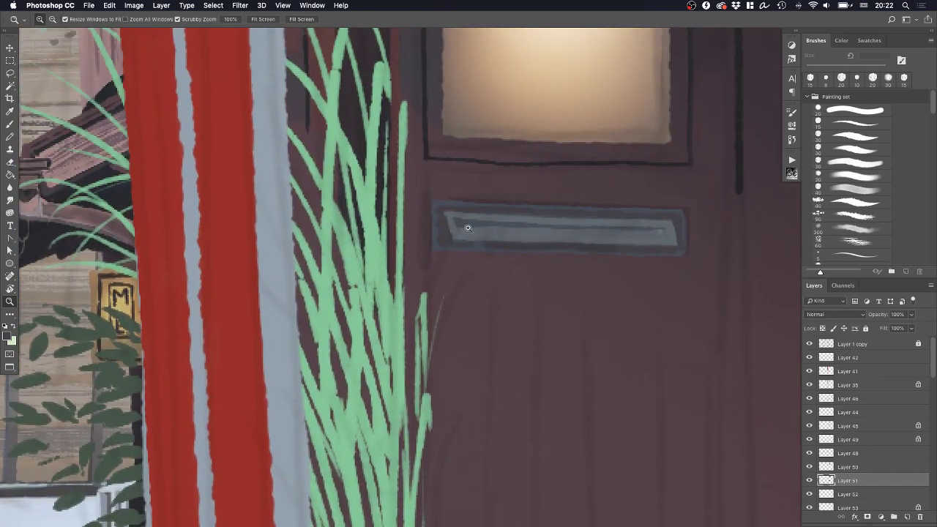
left_click(468, 229)
key("b")
left_click(435, 212)
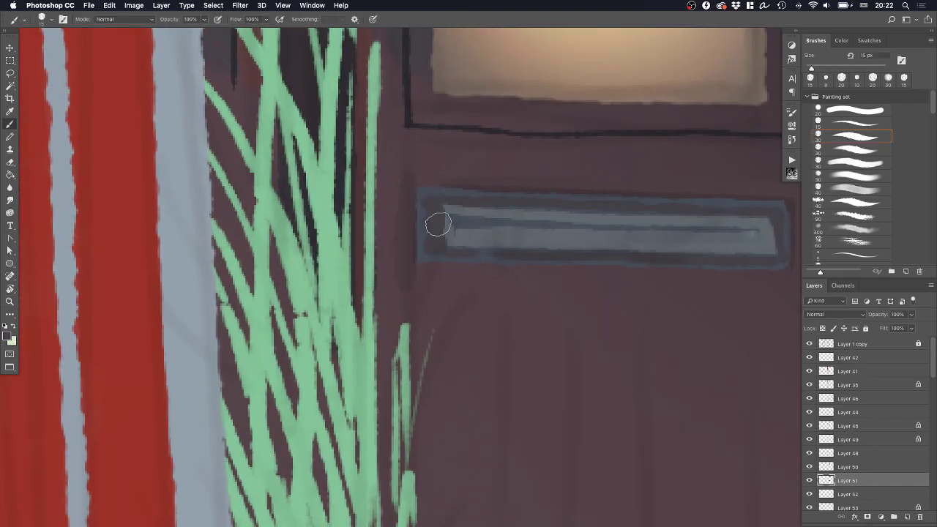
left_click_drag(438, 224, 442, 241)
left_click_drag(771, 225, 770, 251)
Sample the strip's light grey and dab a small screw on the dark band beside the strip at 8 px
left_click(754, 239, "alt")
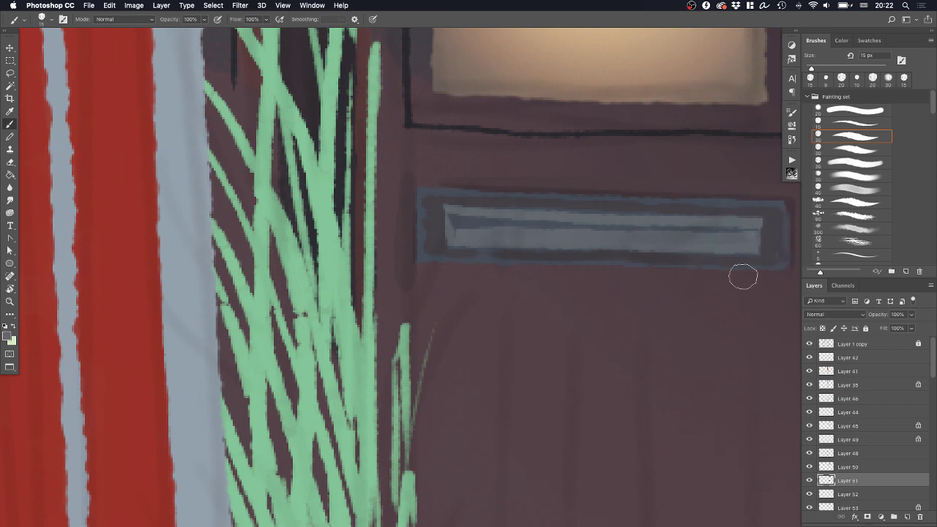
key("bracketleft")
key("bracketleft")
key("bracketleft")
left_click_drag(778, 236, 769, 236)
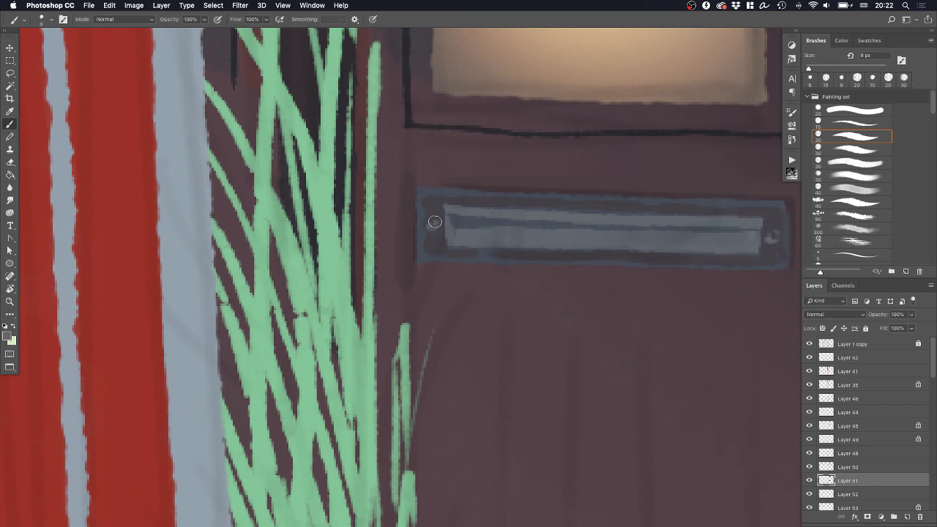
Undo the stray stroke and paint a thin light blue-grey edge along the plate's outer rim
mouse_move(446, 212)
left_mouse_down()
mouse_move(439, 254)
mouse_move(447, 199)
mouse_move(565, 205)
left_mouse_up()
key("super+z")
mouse_move(420, 190)
left_mouse_down()
mouse_move(788, 201)
mouse_move(577, 240)
mouse_move(599, 229)
mouse_move(596, 279)
mouse_move(600, 225)
mouse_move(600, 295)
left_mouse_up()
left_click_drag(441, 301, 471, 272)
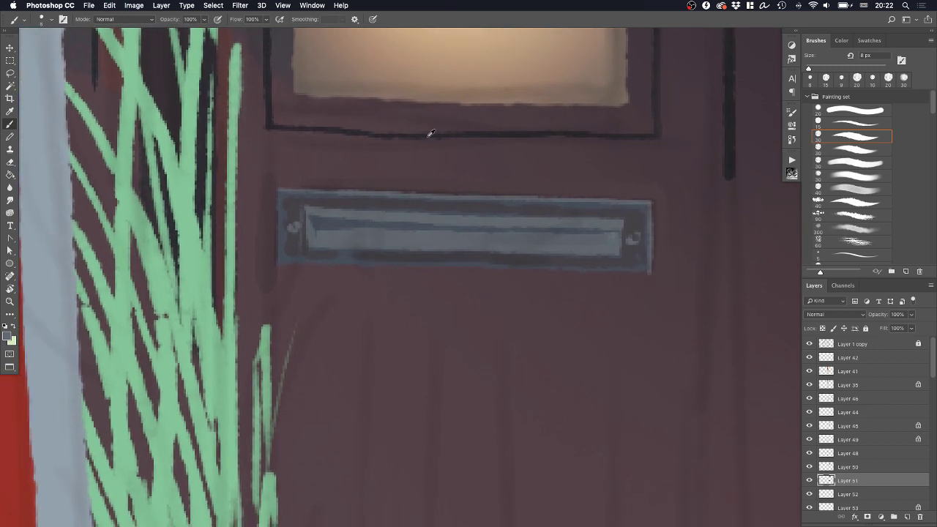
Outline all four sides of the blue-grey plate with a thin near-black line
left_click_drag(275, 191, 275, 259)
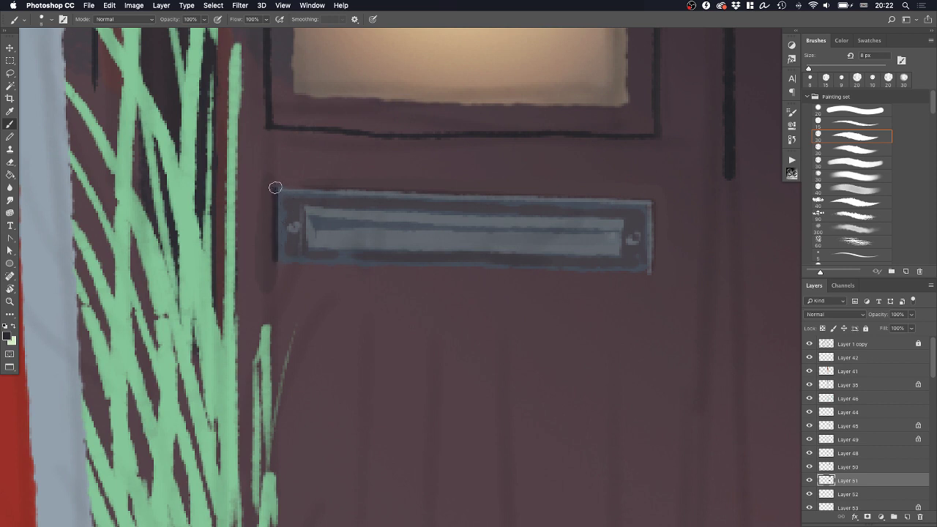
mouse_move(275, 188)
left_mouse_down()
mouse_move(667, 199)
mouse_move(662, 211)
mouse_move(656, 203)
mouse_move(652, 273)
left_mouse_up()
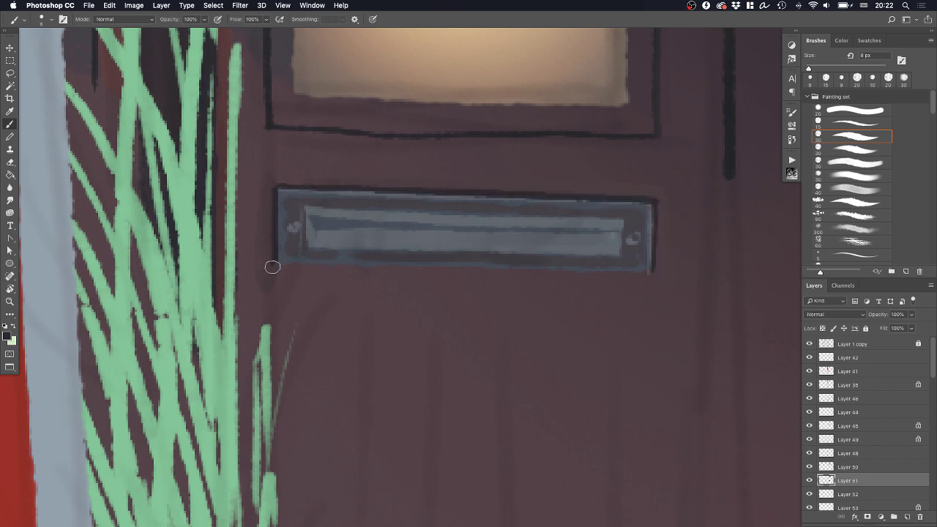
left_click_drag(273, 268, 651, 275)
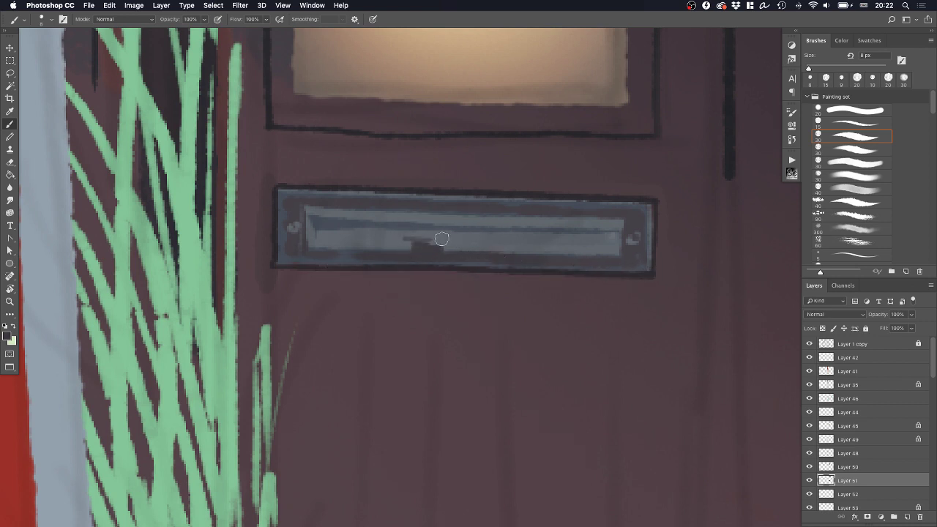
Shade a soft dark patch onto the middle of the light strip with a soft brush, redoing the first stroke
left_click(851, 188)
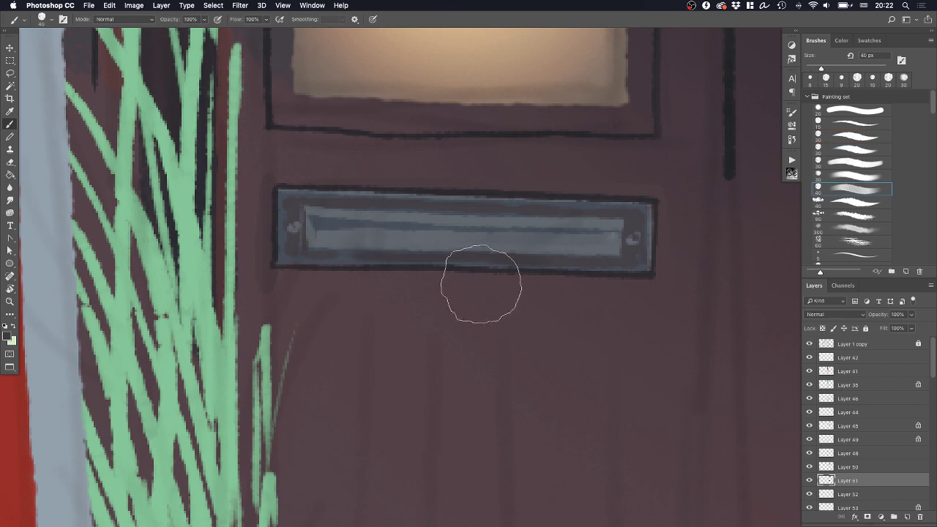
left_click_drag(429, 236, 492, 245)
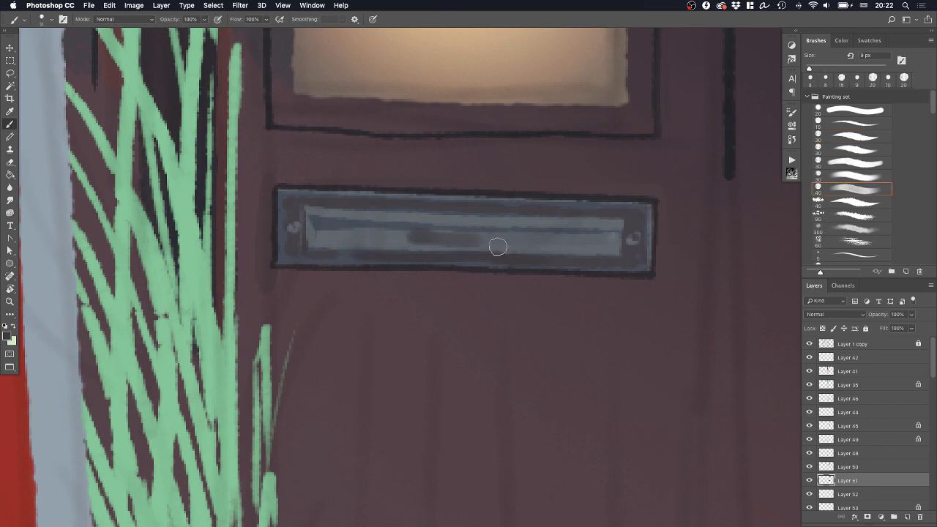
key("super+z")
key("bracketright")
key("bracketright")
mouse_move(415, 239)
left_mouse_down()
mouse_move(535, 241)
mouse_move(431, 235)
mouse_move(496, 245)
left_mouse_up()
key("bracketleft")
key("bracketleft")
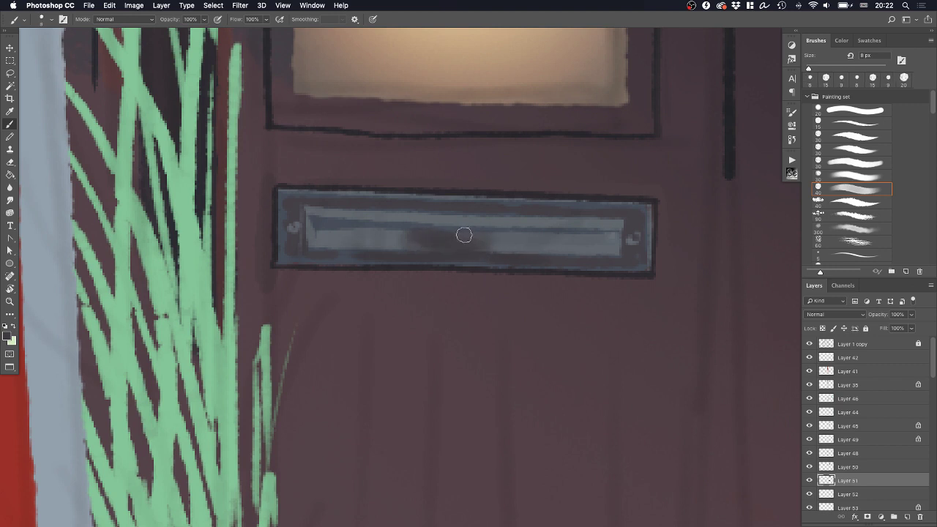
Darken the recessed areas of the door's letter slot with horizontal strokes from a 6 px brush
key("bracketleft")
key("bracketleft")
mouse_move(329, 227)
left_mouse_down()
mouse_move(609, 235)
mouse_move(584, 246)
mouse_move(614, 237)
left_mouse_up()
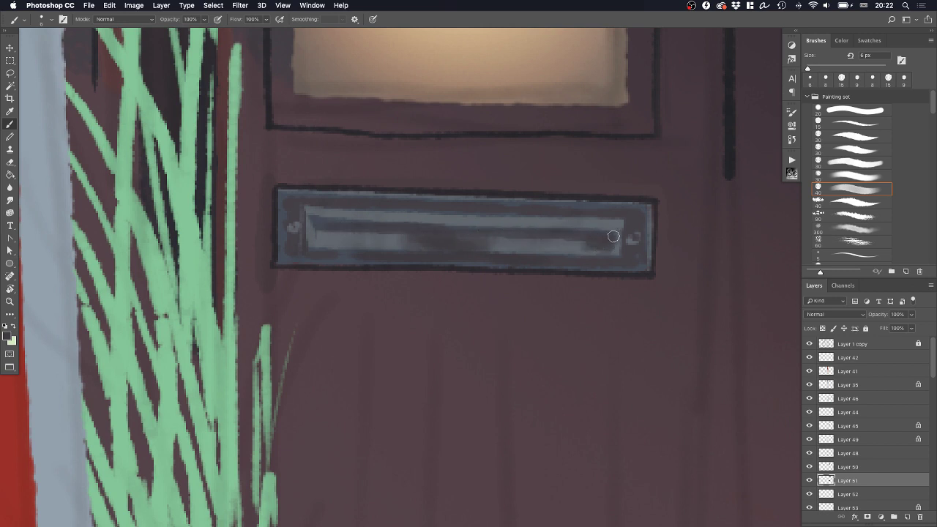
left_click_drag(549, 234, 608, 234)
left_click_drag(358, 224, 370, 223)
Choose the 30 px tapered painting brush and add a new layer above Layer 51 for the lower door slats
key("z")
mouse_move(503, 241)
left_mouse_down()
mouse_move(483, 269)
mouse_move(541, 270)
mouse_move(497, 310)
left_mouse_up()
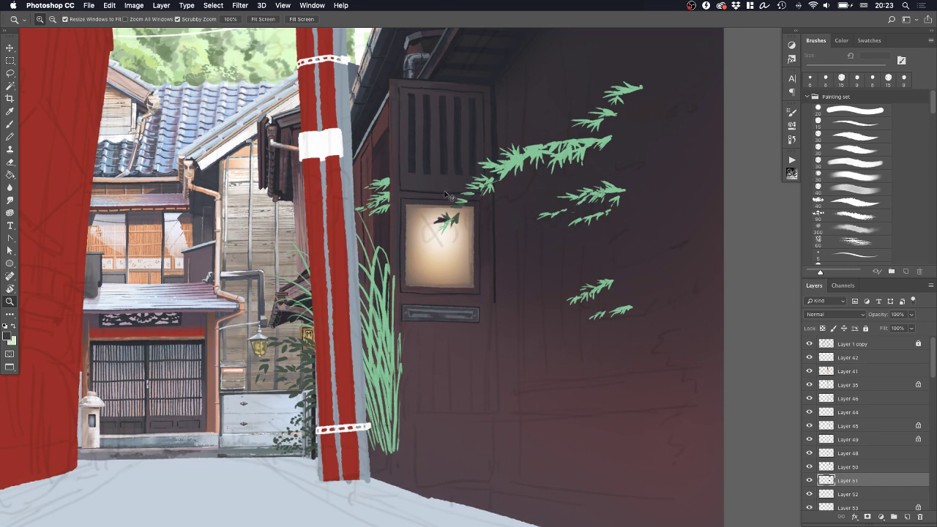
mouse_move(446, 358)
left_mouse_down()
mouse_move(466, 349)
mouse_move(454, 350)
left_mouse_up()
key("b")
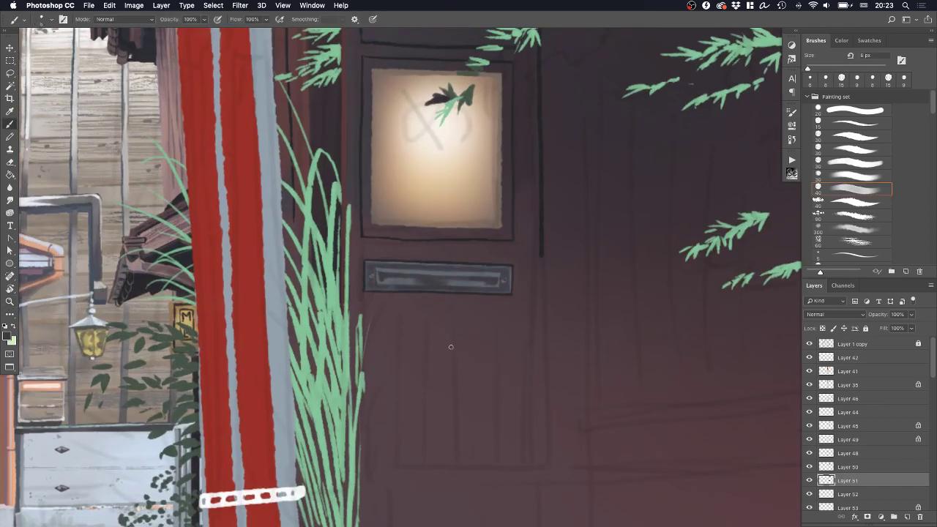
scroll(457, 147, "up", 5)
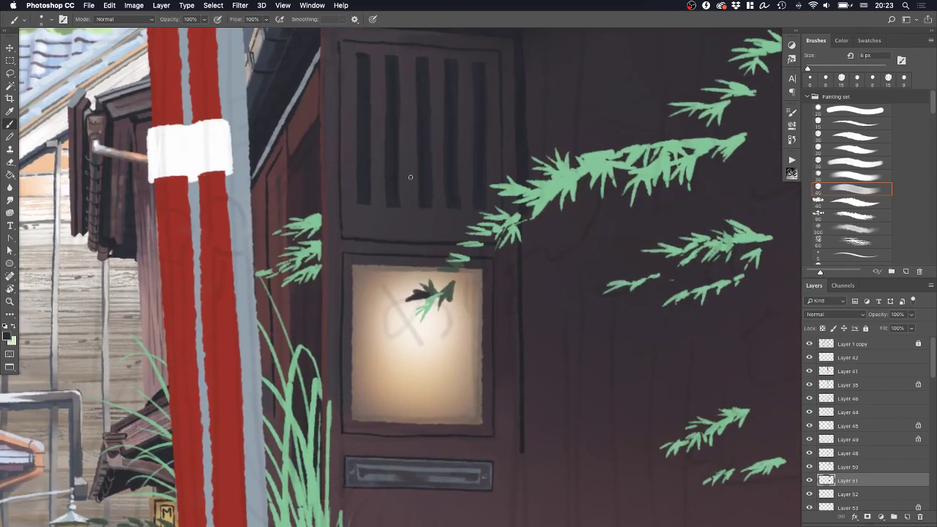
left_click(855, 137)
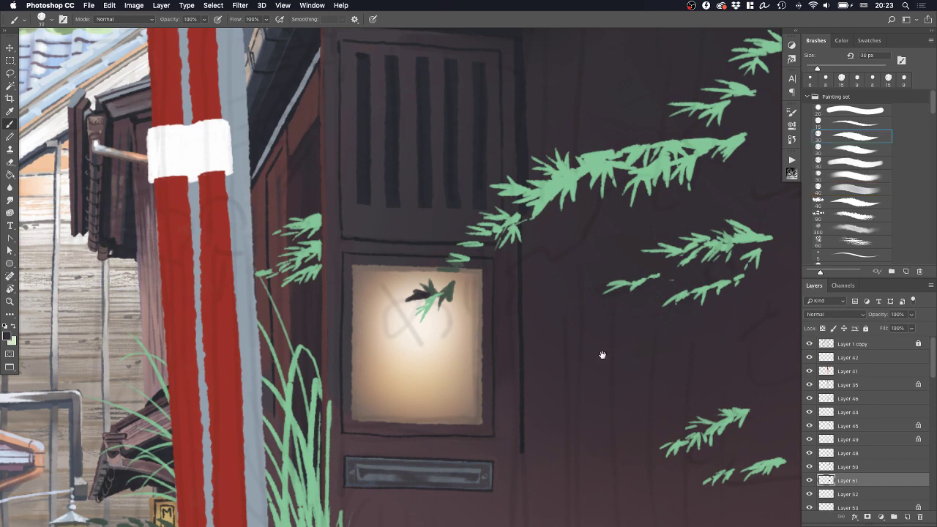
scroll(603, 356, "down", 6)
left_click(907, 517)
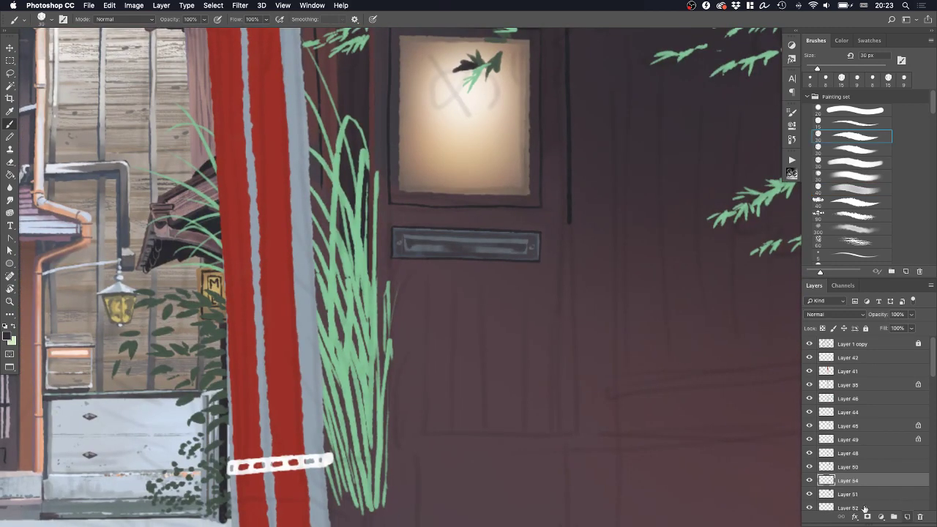
left_click_drag(404, 280, 407, 426)
key("super+z")
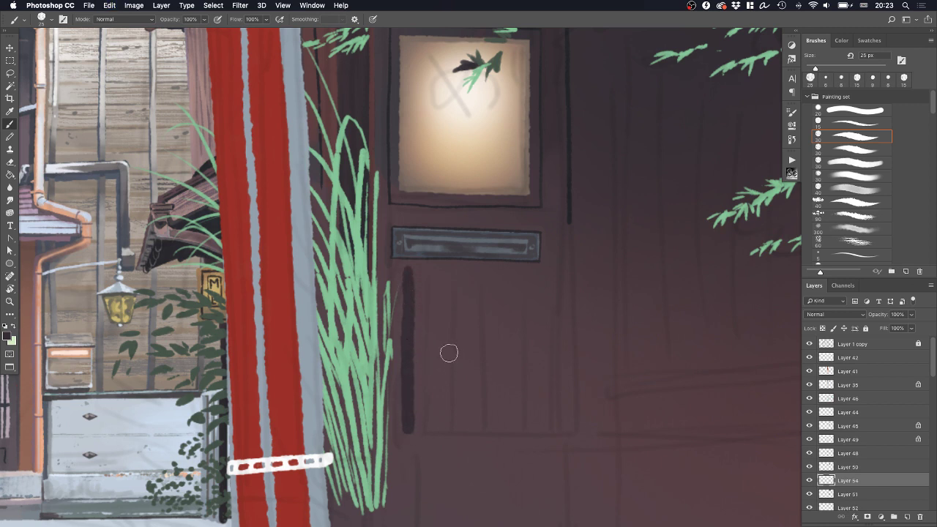
key("super+z")
Paint five evenly spaced dark vertical slats below the letter slot with the 25 px brush
left_click_drag(408, 268, 407, 432)
left_click_drag(436, 267, 437, 440)
left_click_drag(465, 368, 468, 443)
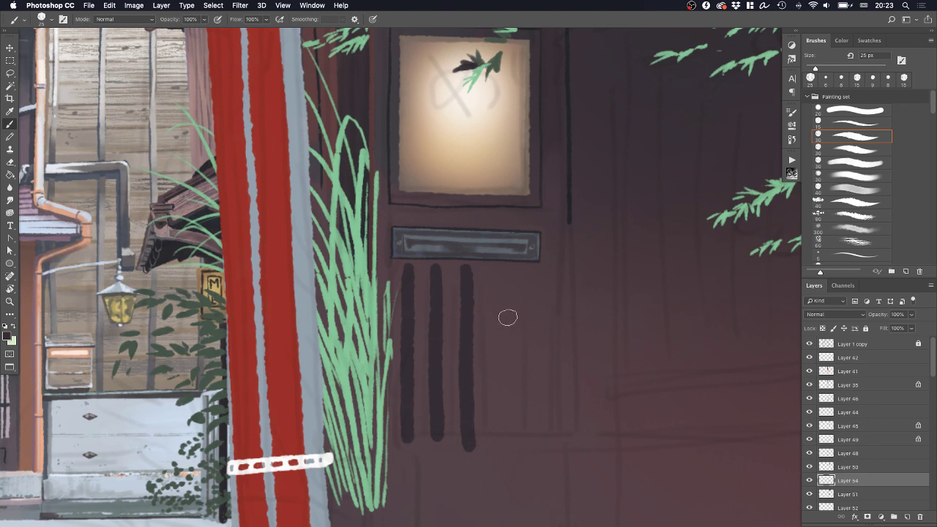
mouse_move(497, 271)
left_mouse_down()
mouse_move(495, 448)
mouse_move(501, 440)
left_mouse_up()
key("super+z")
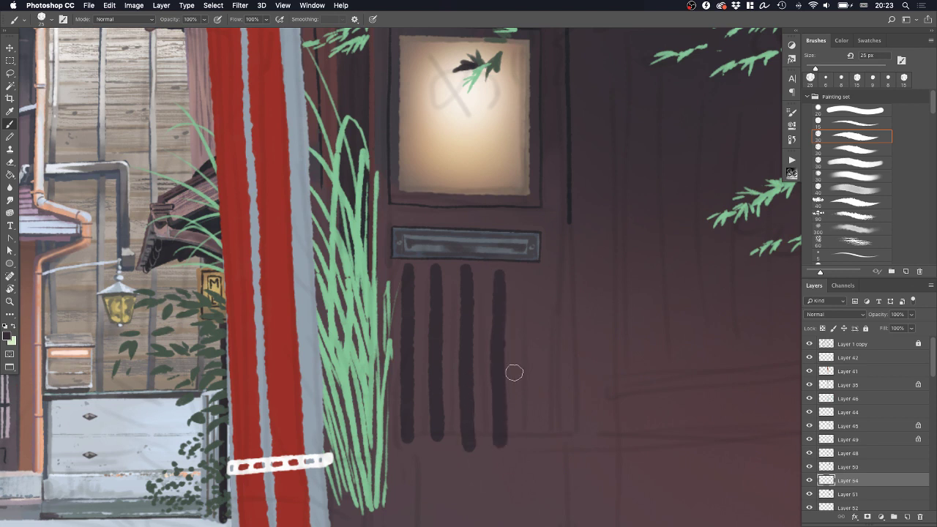
left_click_drag(527, 271, 527, 439)
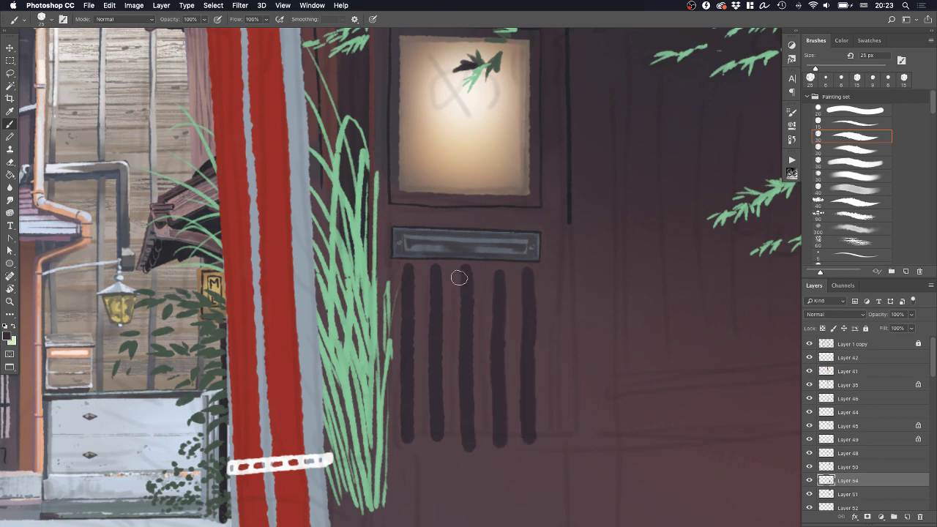
Erase the uneven upper and lower ends of the five slats along straight lines, using a 30 px eraser for the lower ends
key("r")
key("e")
mouse_move(400, 269)
left_mouse_down()
mouse_move(554, 276)
mouse_move(401, 274)
left_mouse_up()
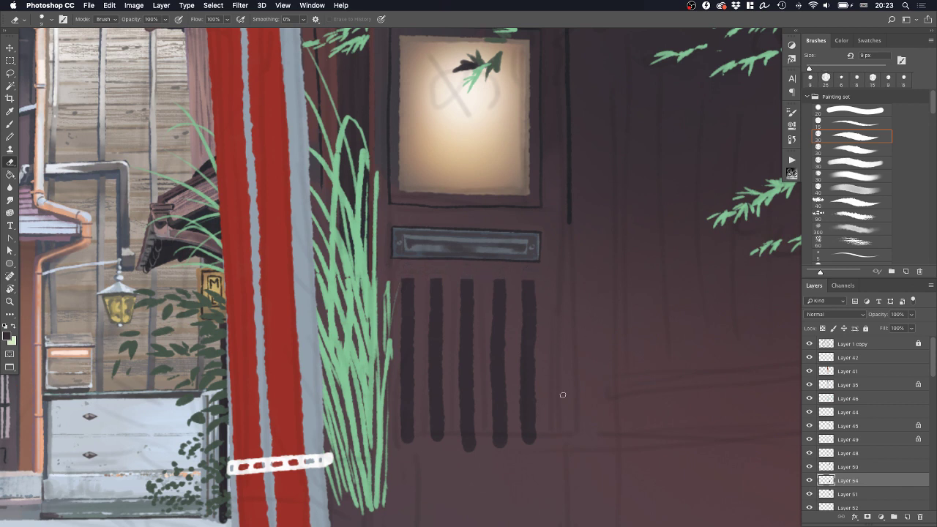
key("bracketright")
key("bracketright")
key("bracketright")
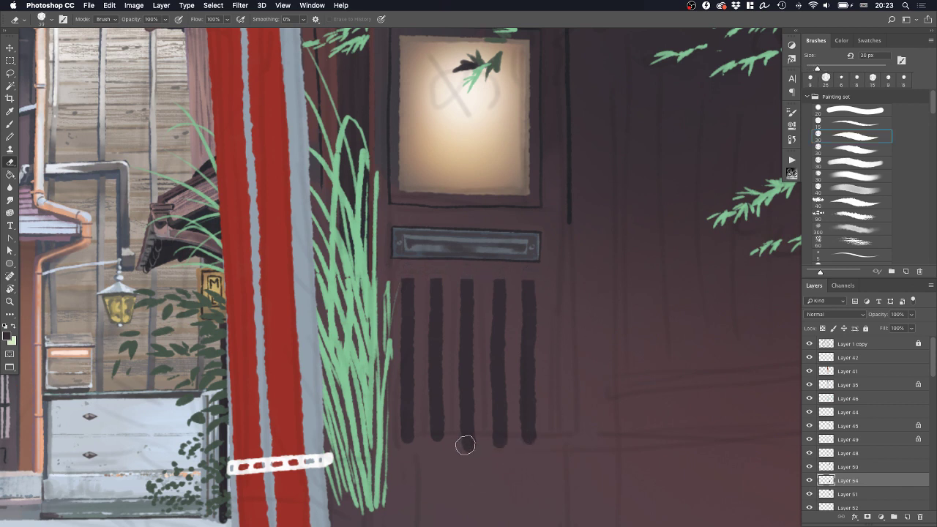
mouse_move(383, 438)
left_mouse_down()
mouse_move(596, 448)
mouse_move(542, 441)
left_mouse_up()
Free-transform the slats, stretching them down to about 148% height and narrowing them slightly to fit the lower door
key("z")
left_click_drag(605, 458, 567, 446)
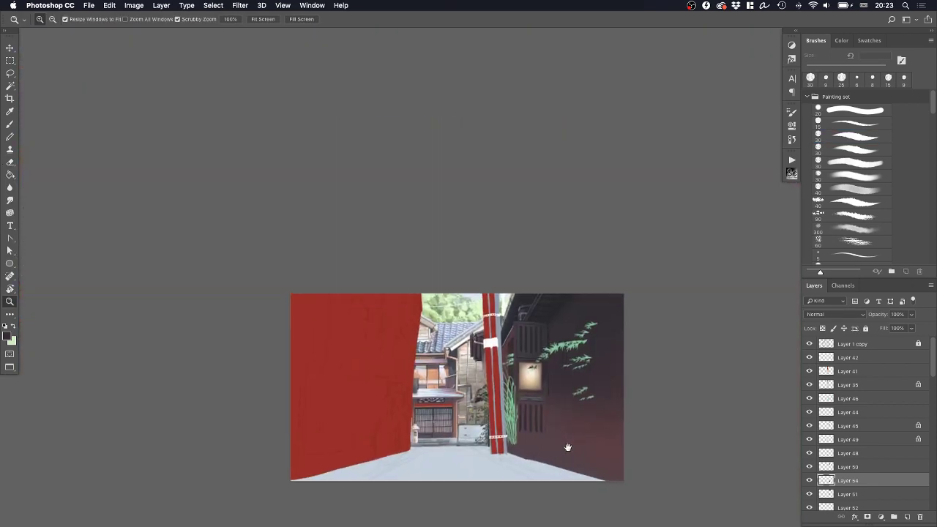
left_click_drag(564, 412, 605, 418)
left_click_drag(538, 360, 563, 374)
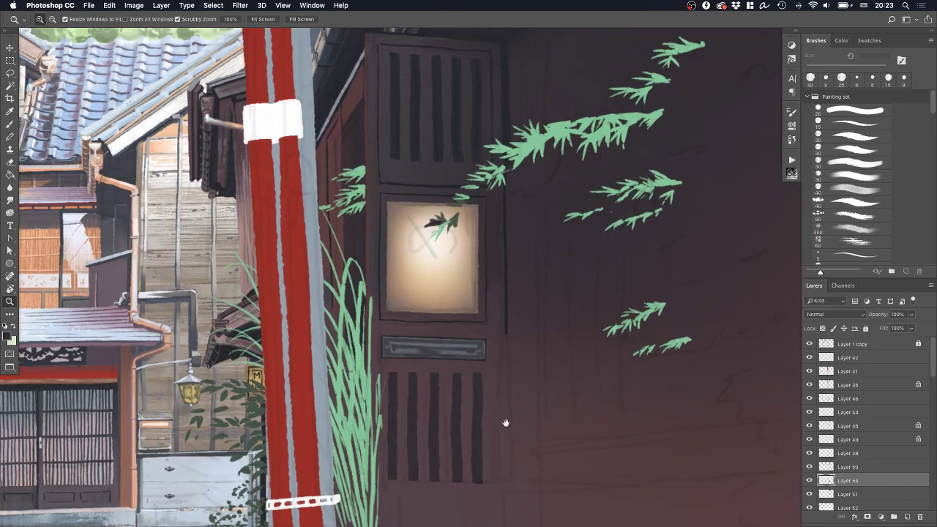
left_click_drag(505, 423, 513, 301)
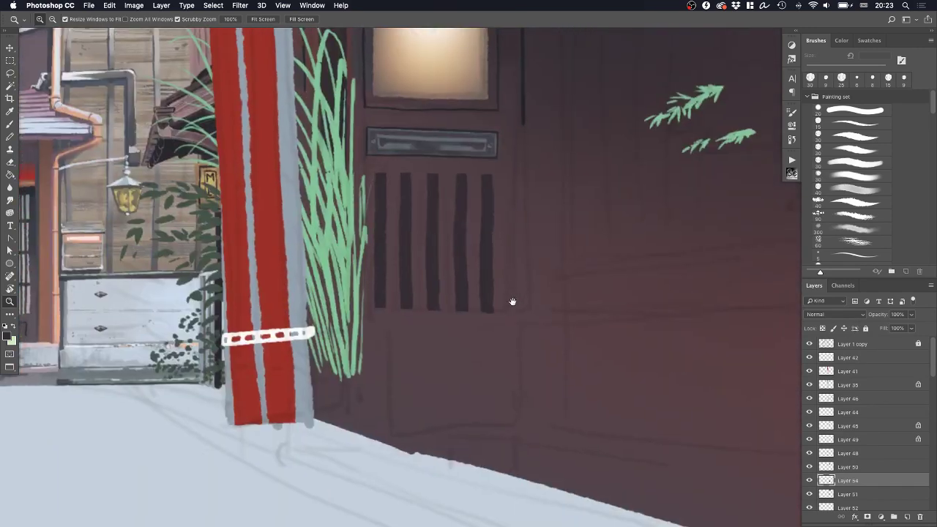
key("super+t")
left_click_drag(437, 327, 446, 393)
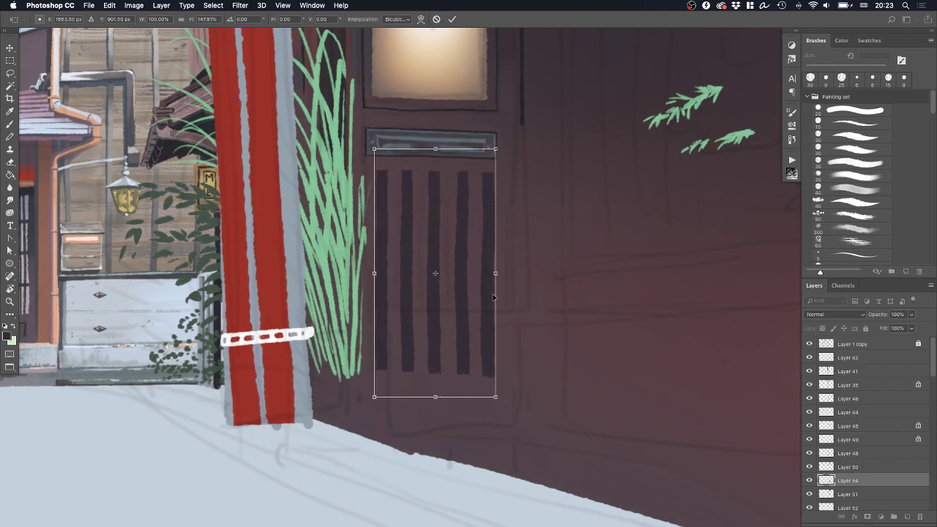
left_click_drag(496, 273, 461, 300)
key("Return")
Fine-tune the size of the stretched slats with a second free transform from their lower corner
key("z")
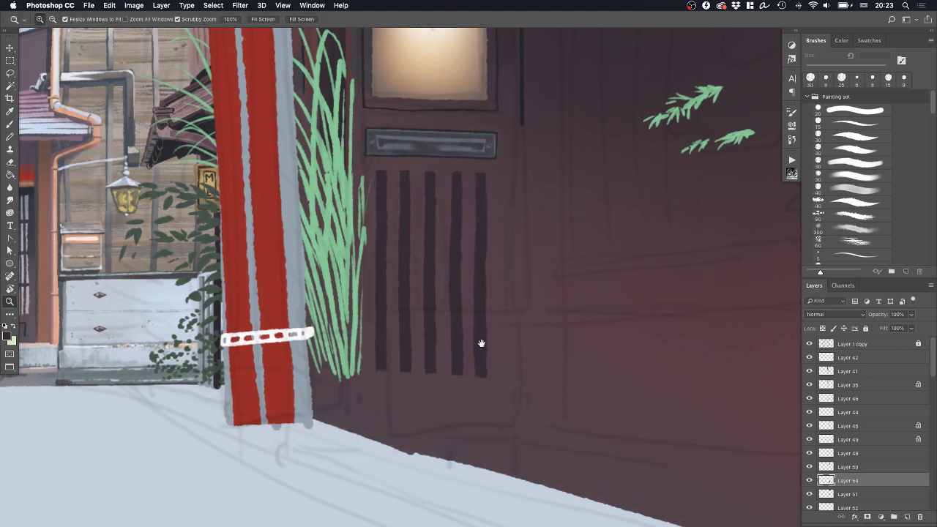
left_click_drag(482, 343, 471, 295)
key("ctrl+t")
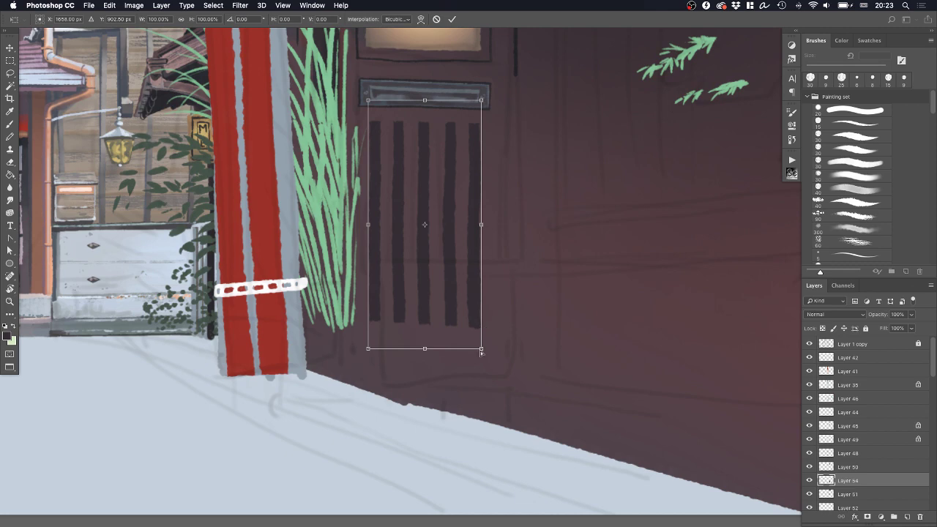
left_click_drag(481, 351, 463, 316)
key("Return")
Sample a dark colour from the upper door and outline the panel around the letter slot and slats with a 10 px brush
left_click_drag(417, 119, 437, 121)
key("b")
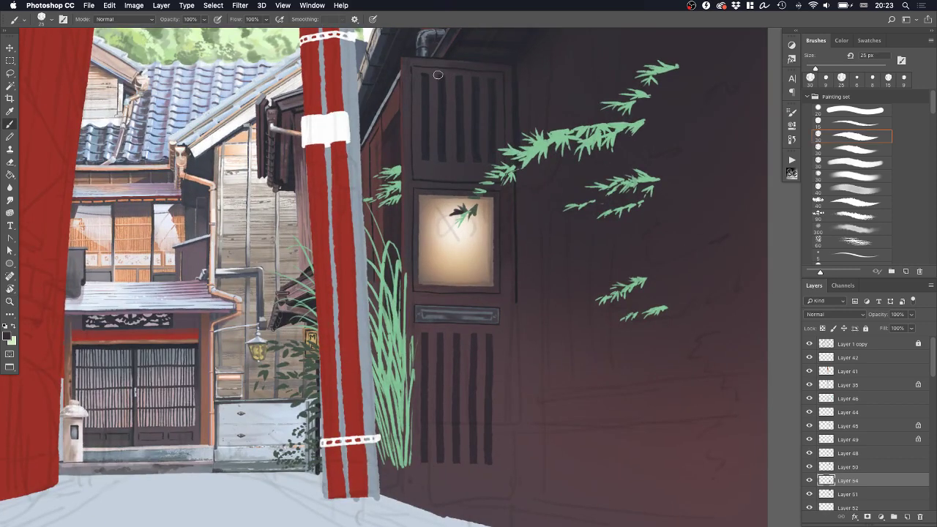
left_click(449, 53, "alt")
left_click_drag(519, 322, 501, 263)
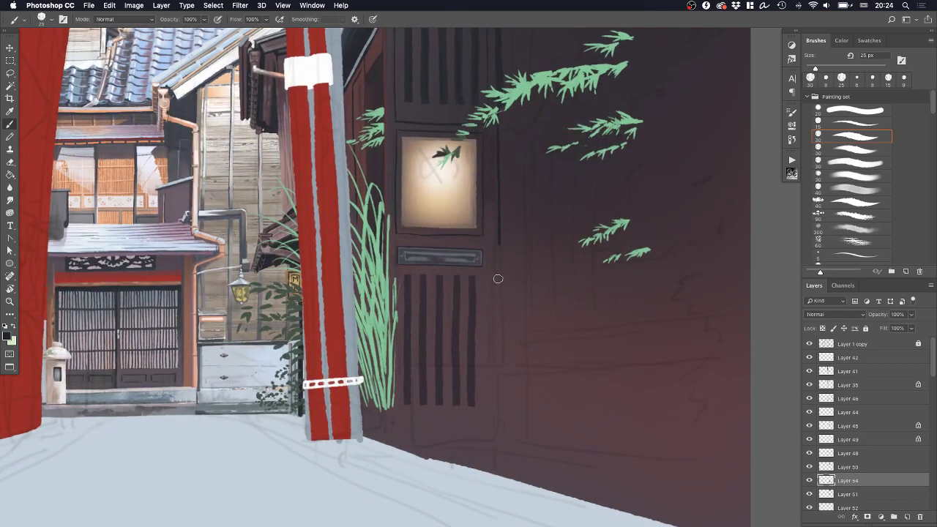
key("z")
left_click_drag(498, 280, 516, 280)
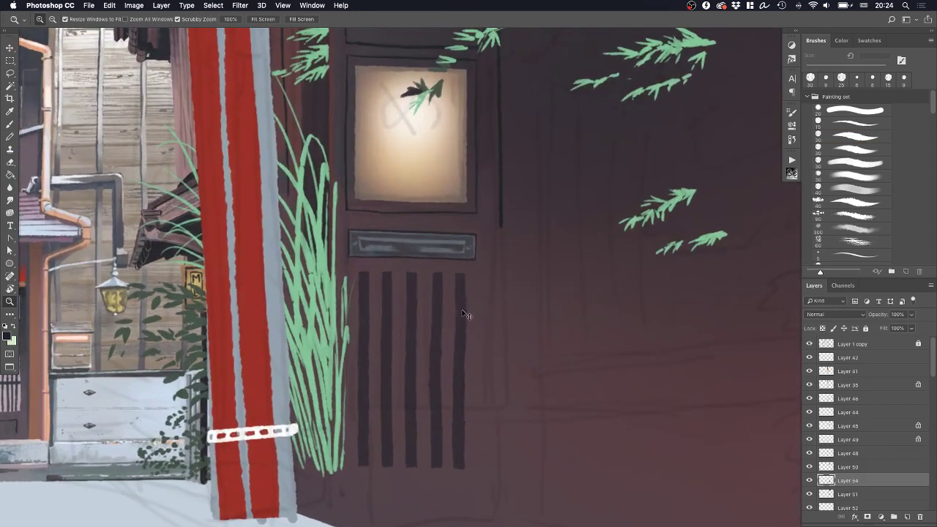
key("b")
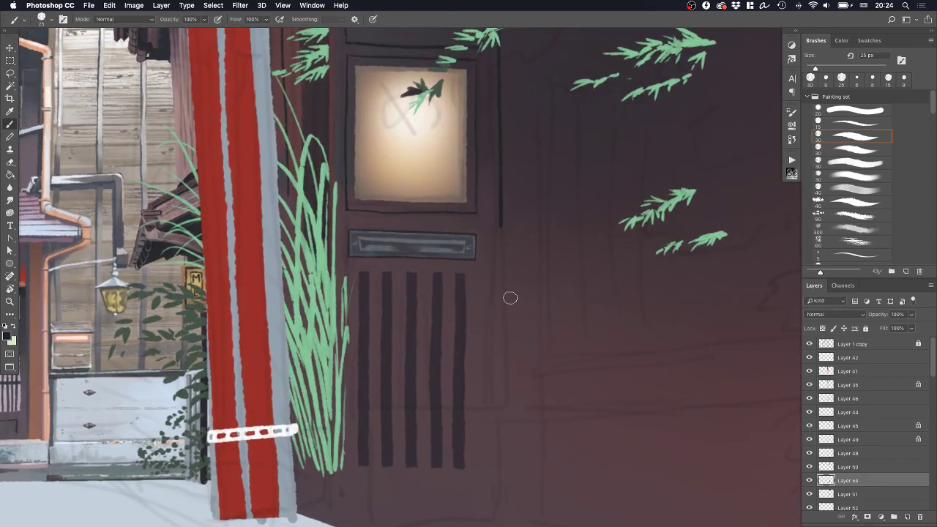
key("bracketleft")
key("bracketleft")
left_click_drag(487, 304, 486, 475)
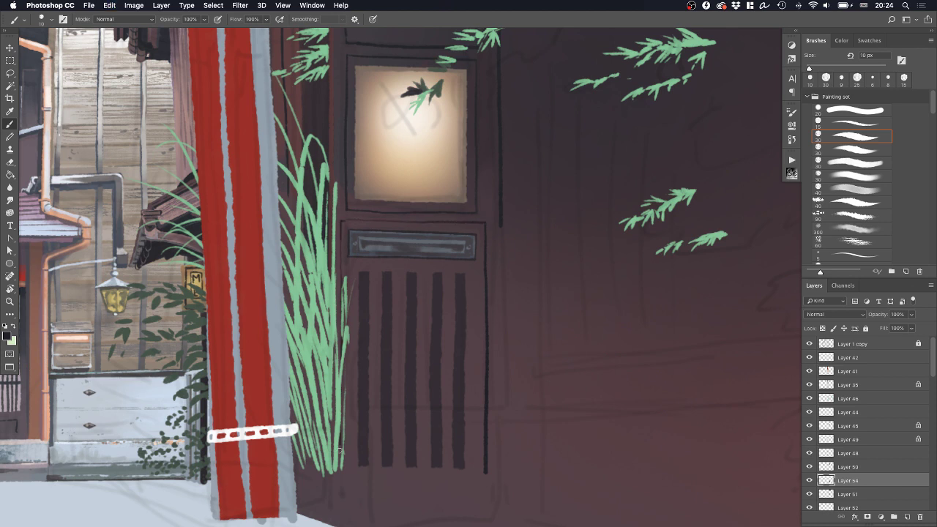
Sample the dark door-frame line, extend it down to the height of the panel's lower edge, and close the panel outline along its base
left_click(508, 85, "alt")
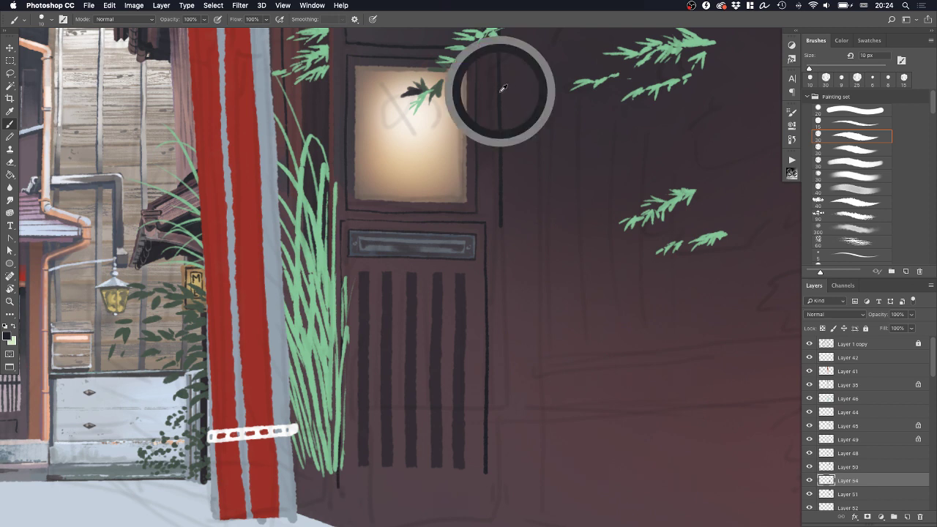
mouse_move(501, 224)
left_mouse_down()
mouse_move(500, 474)
mouse_move(493, 345)
left_mouse_up()
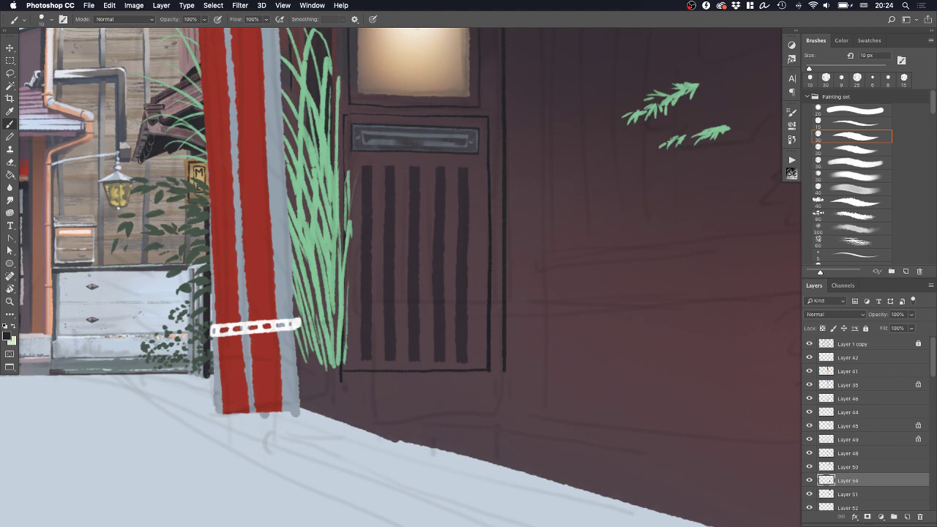
key("Tab")
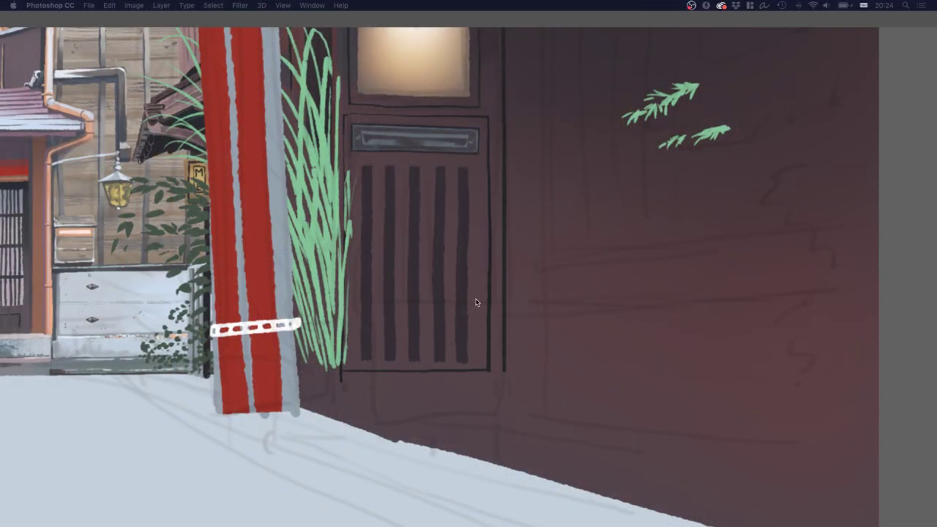
left_click(476, 302)
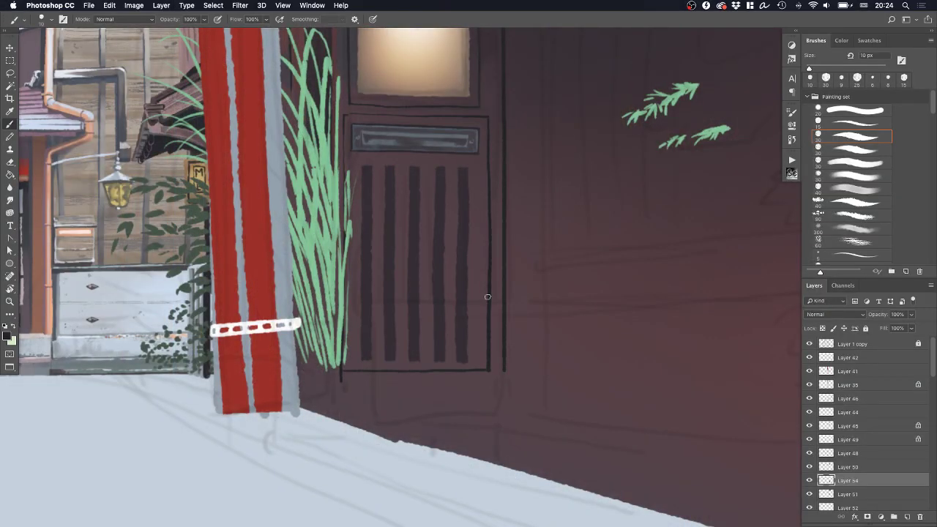
Select the red pole's layer, Layer 41, directly from the canvas
key("z")
left_click_drag(501, 293, 425, 306)
mouse_move(479, 290)
left_mouse_down()
mouse_move(474, 336)
mouse_move(480, 310)
left_mouse_up()
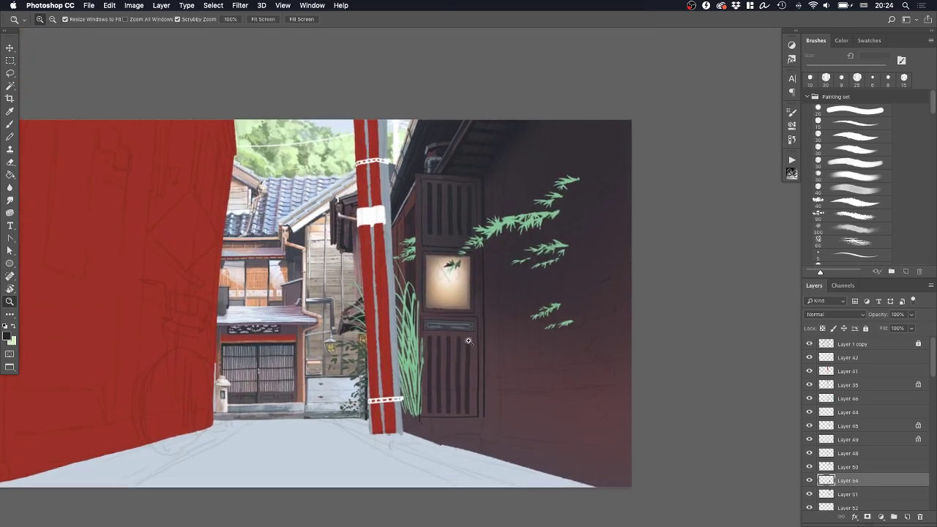
left_click_drag(433, 321, 441, 438)
left_click_drag(437, 433, 453, 430)
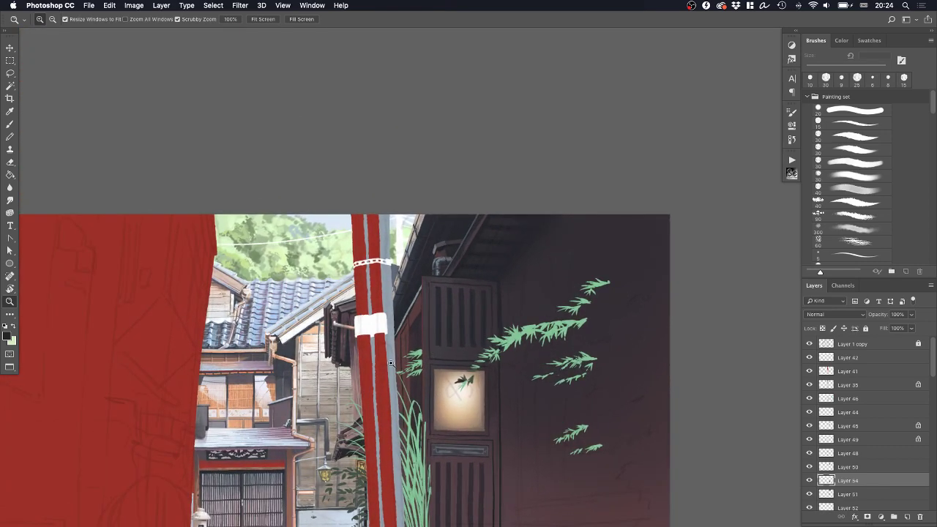
left_click(382, 377, "super")
Lock the pole layer's transparent pixels and darken the upper part of the red pole with the soft 40 px brush enlarged to 80 px
key("b")
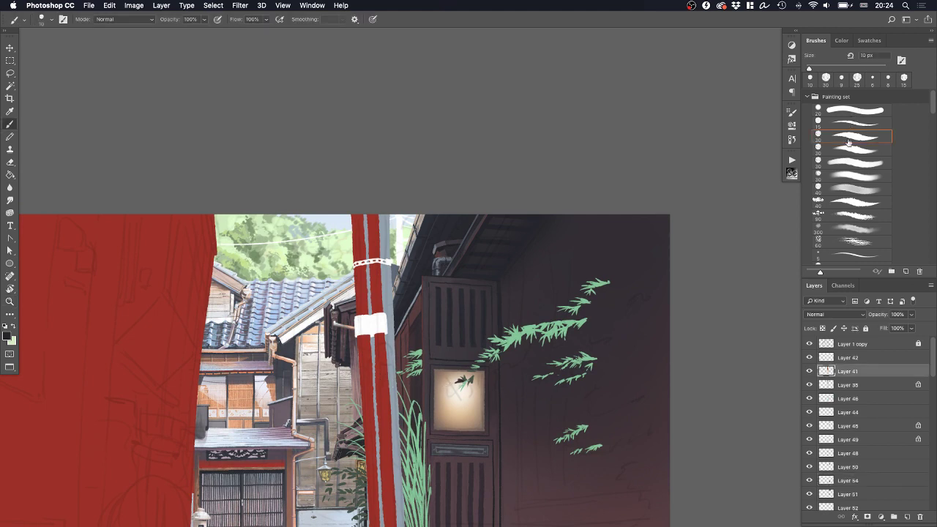
left_click(853, 189)
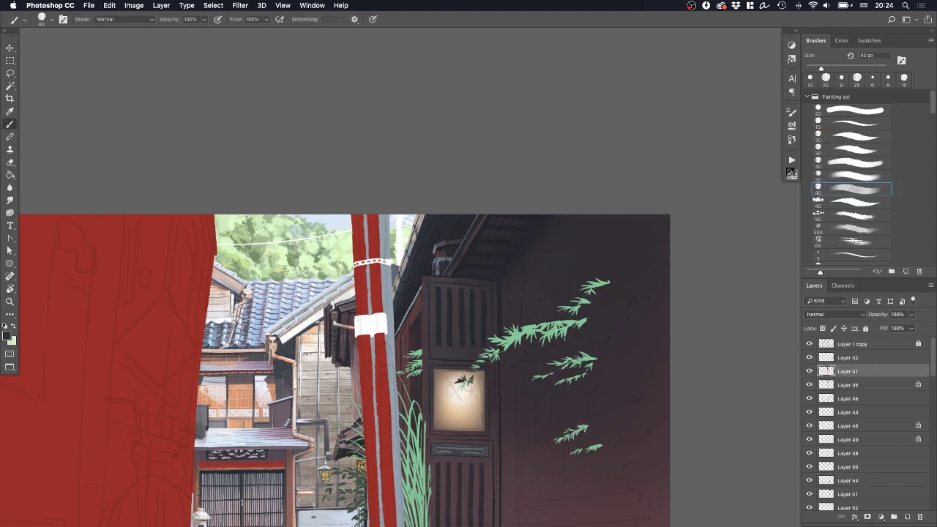
key("bracketright")
key("bracketright")
key("bracketright")
key("bracketright")
key("bracketright")
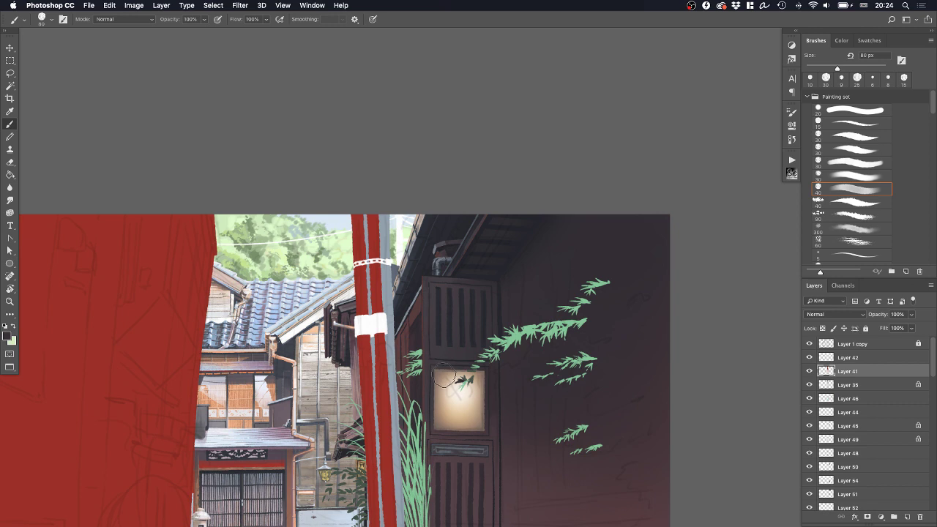
key("slash")
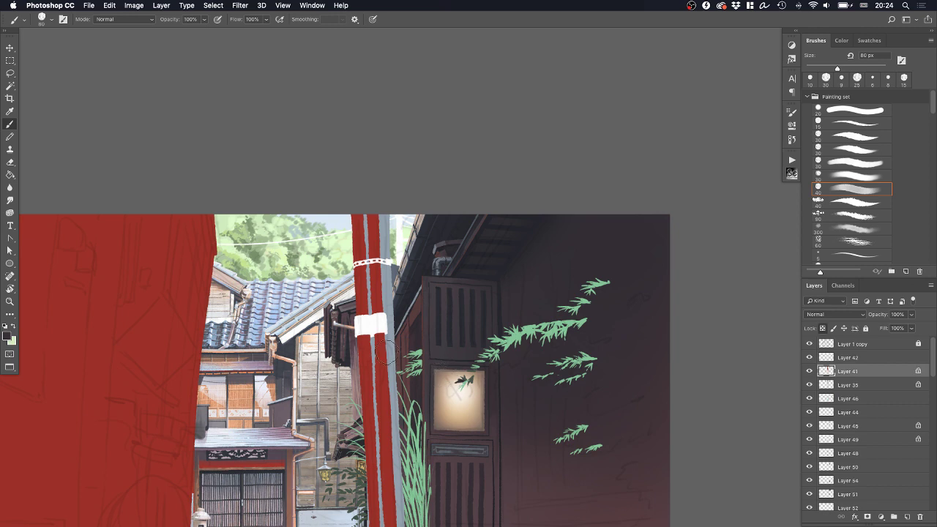
mouse_move(364, 328)
left_mouse_down()
mouse_move(369, 409)
mouse_move(390, 477)
left_mouse_up()
left_click_drag(372, 315, 355, 197)
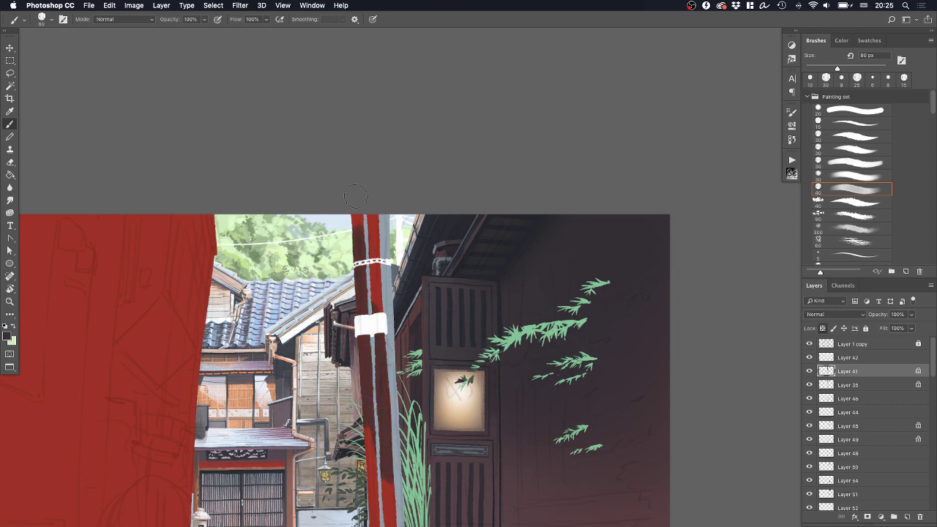
Continue the dark red shading down the lower pole to its base, resampling the colour from the pole
scroll(354, 219, "down", 8)
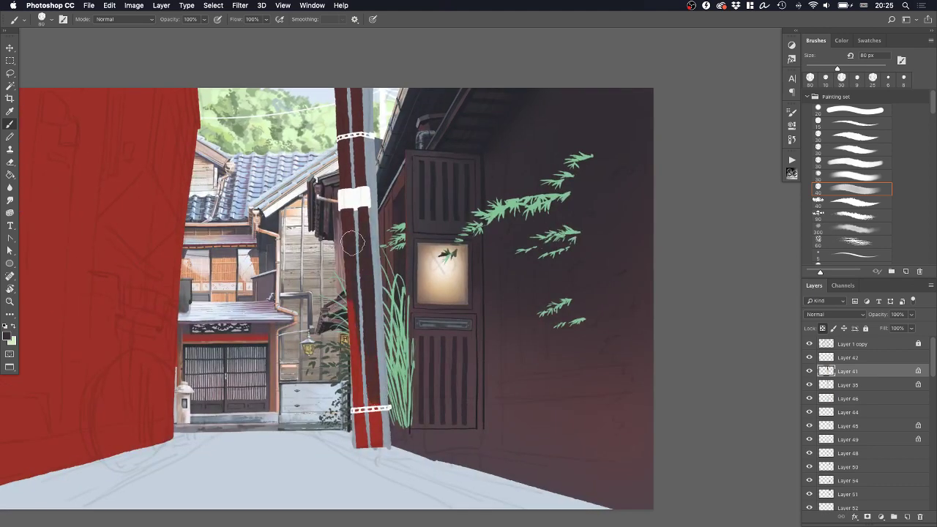
left_click_drag(352, 243, 375, 388)
left_click(357, 363, "alt")
left_click_drag(357, 304, 369, 461)
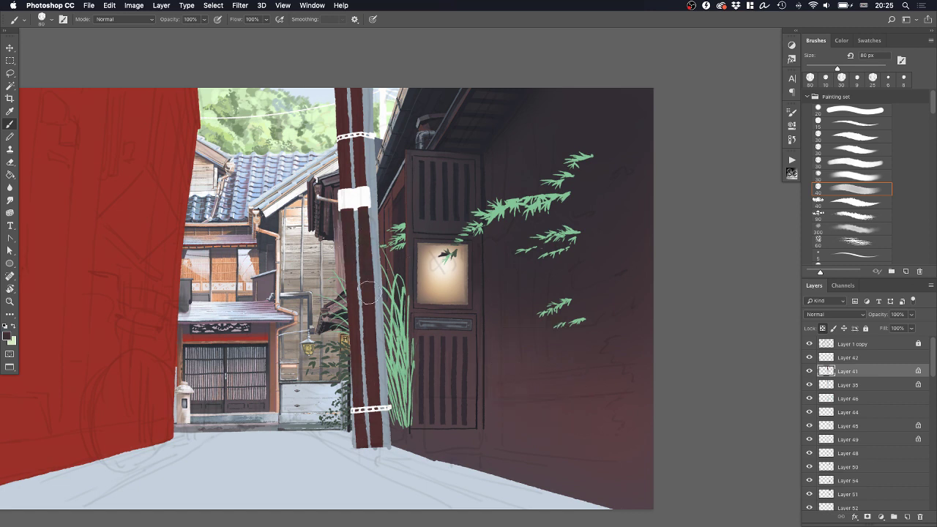
Select the white bracket's layer, Layer 42, lock its transparent pixels, and paint the bracket a muted grey-purple
left_click_drag(364, 177, 359, 261)
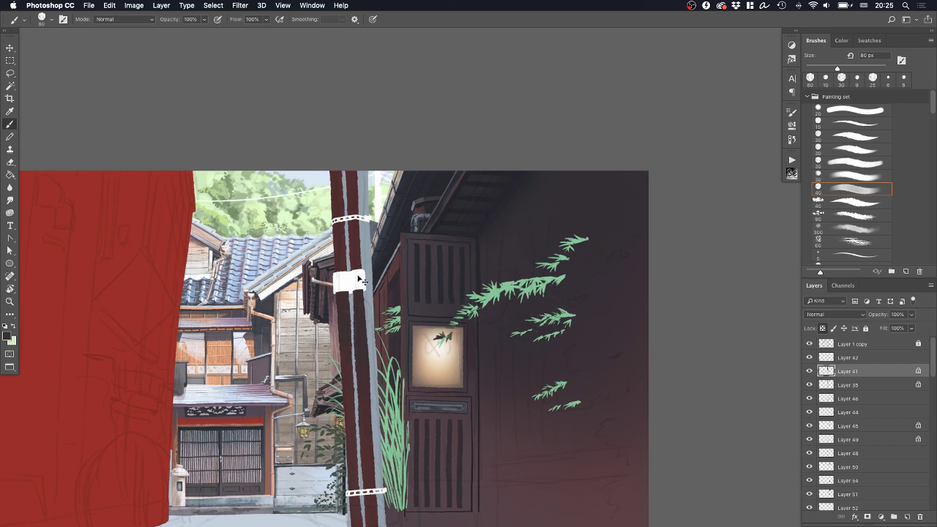
left_click(359, 279, "ctrl")
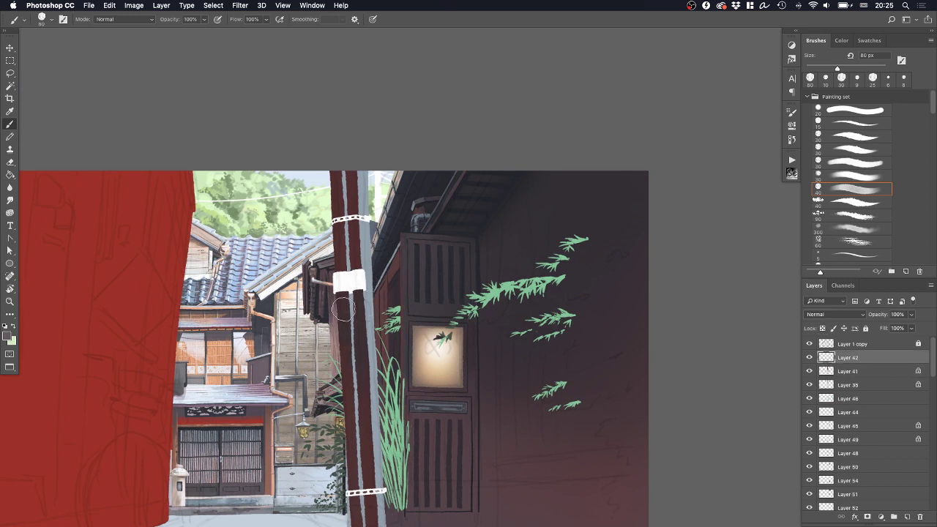
key("slash")
mouse_move(351, 293)
left_mouse_down()
mouse_move(345, 262)
mouse_move(335, 309)
mouse_move(343, 278)
mouse_move(374, 277)
mouse_move(374, 297)
mouse_move(340, 303)
mouse_move(353, 282)
left_mouse_up()
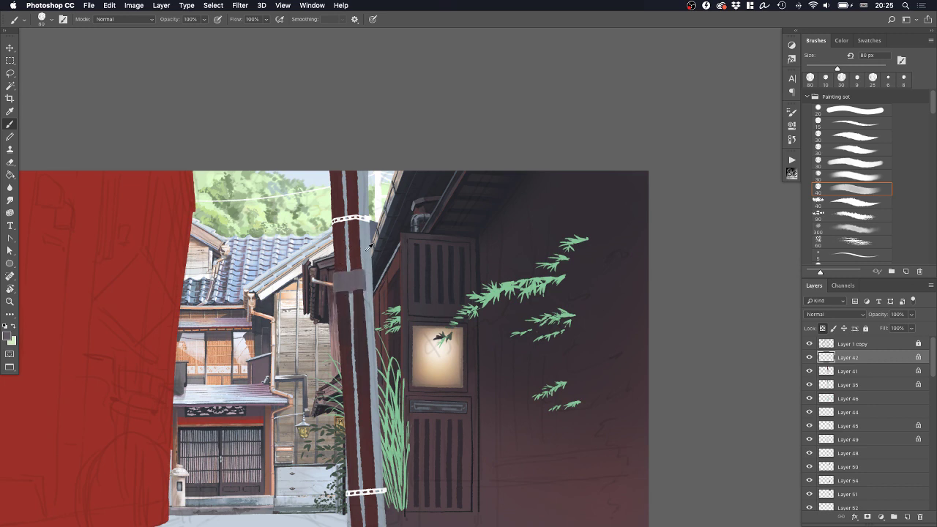
Select Layer 35 and shade the pole's grey side and stripe with grey-purple and a sampled blue-grey along their full length
left_click(366, 252, "super")
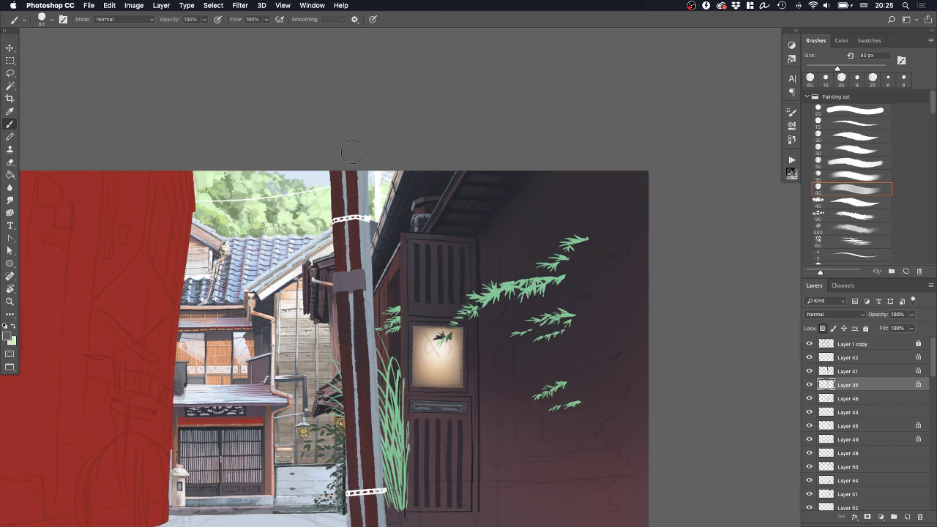
mouse_move(362, 170)
left_mouse_down()
mouse_move(359, 341)
mouse_move(374, 319)
left_mouse_up()
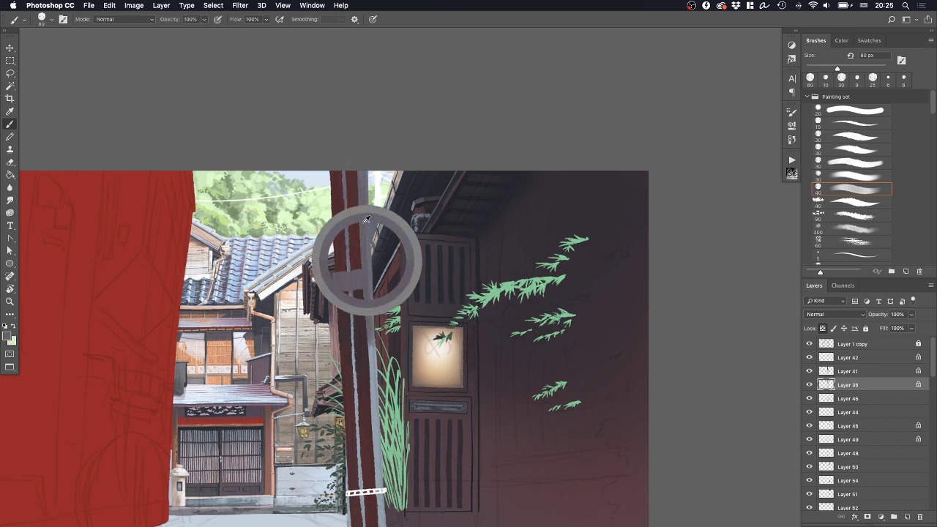
left_click_drag(368, 388, 362, 323)
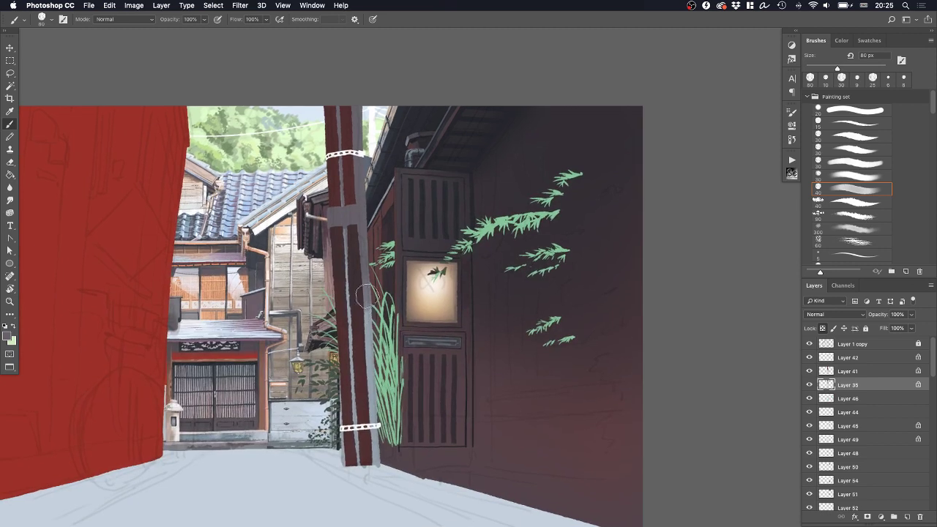
left_click(227, 436, "alt")
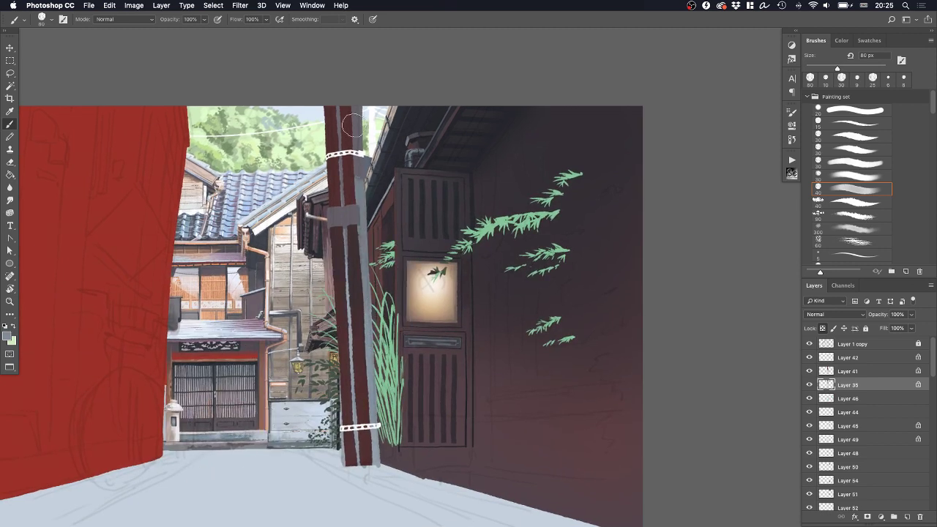
mouse_move(352, 125)
left_mouse_down()
mouse_move(350, 341)
mouse_move(370, 448)
left_mouse_up()
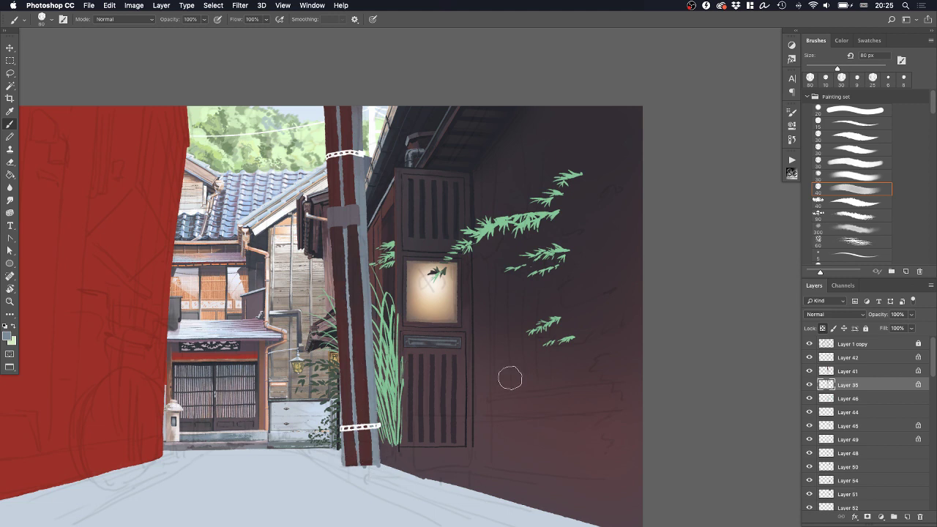
Select the door's lower panel on Layer 54 and free-transform it to about 77% of its height, raising its lower edge
mouse_move(526, 403)
left_mouse_down()
mouse_move(494, 410)
mouse_move(459, 344)
left_mouse_up()
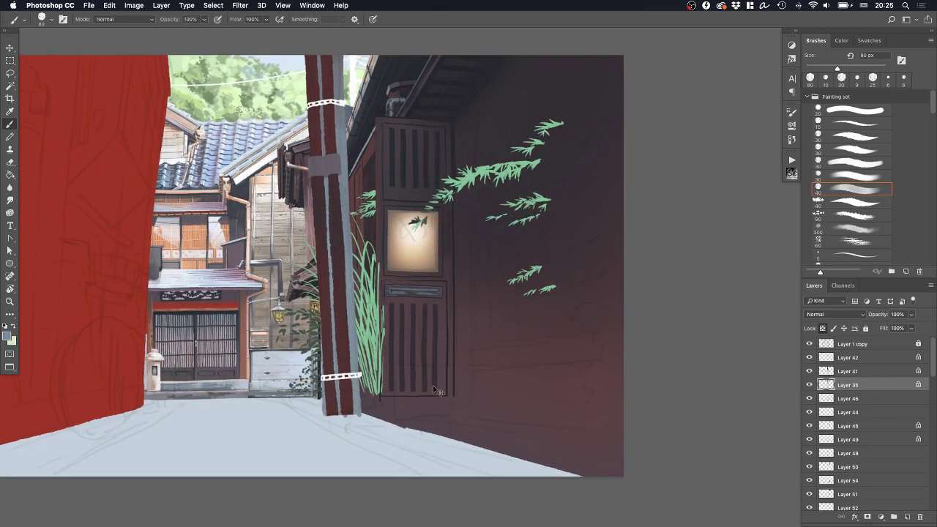
left_click(434, 388, "super")
key("super+h")
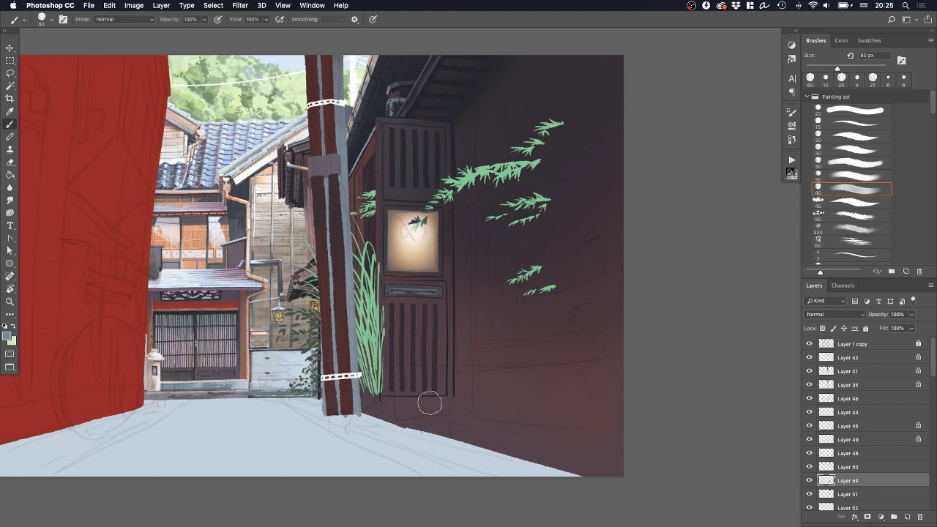
key("super+t")
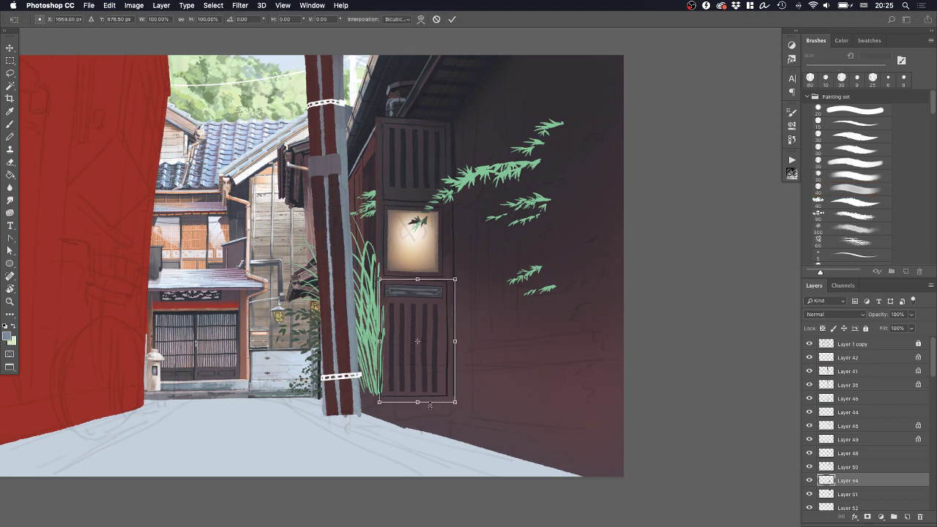
left_click_drag(419, 402, 424, 364)
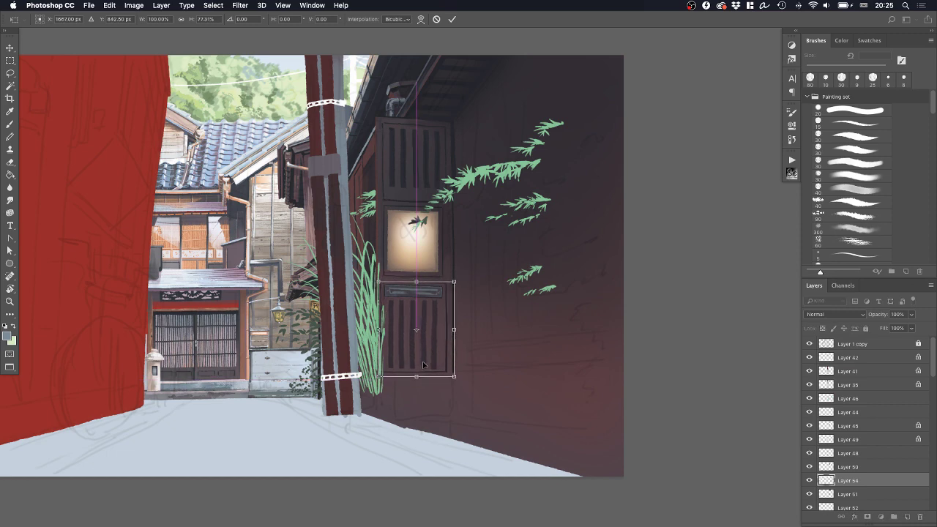
key("Return")
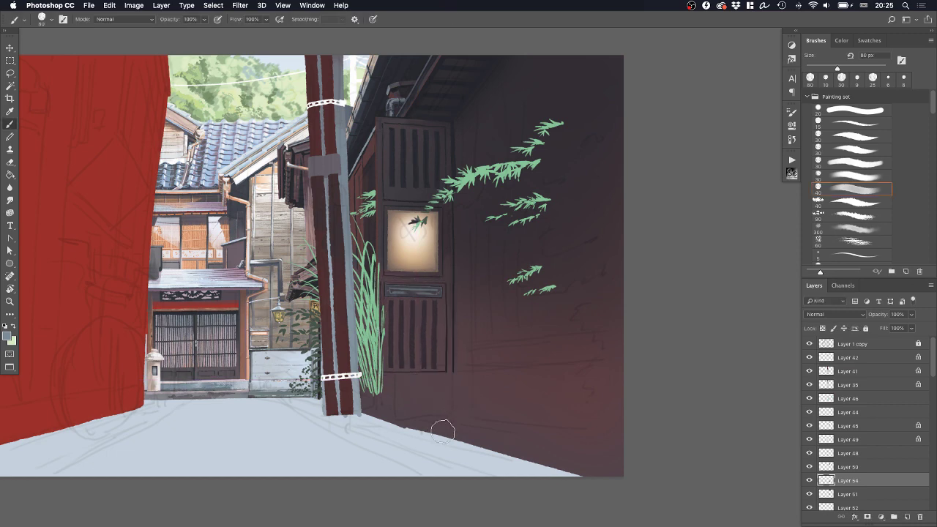
Paint a near-black horizontal band under the door's lower panel on a new layer with the 30 px brush
left_click_drag(444, 427, 456, 363)
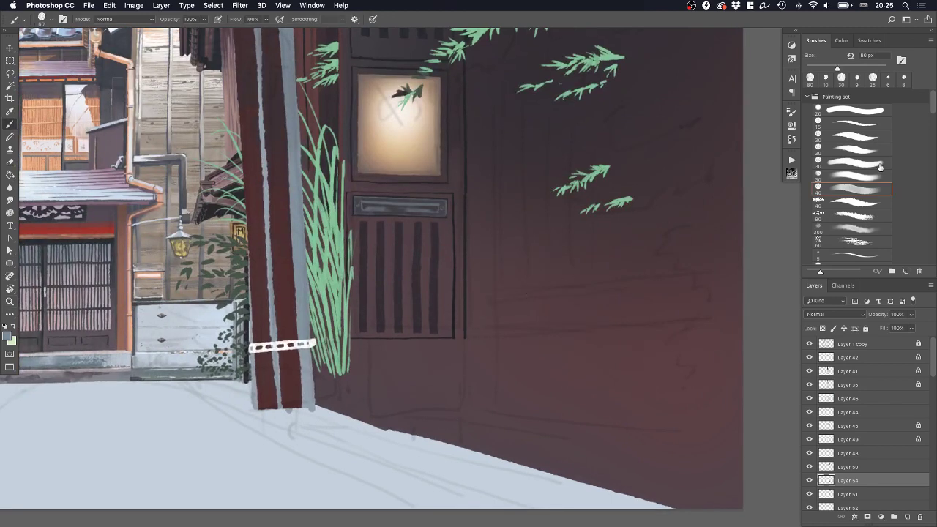
left_click(846, 140)
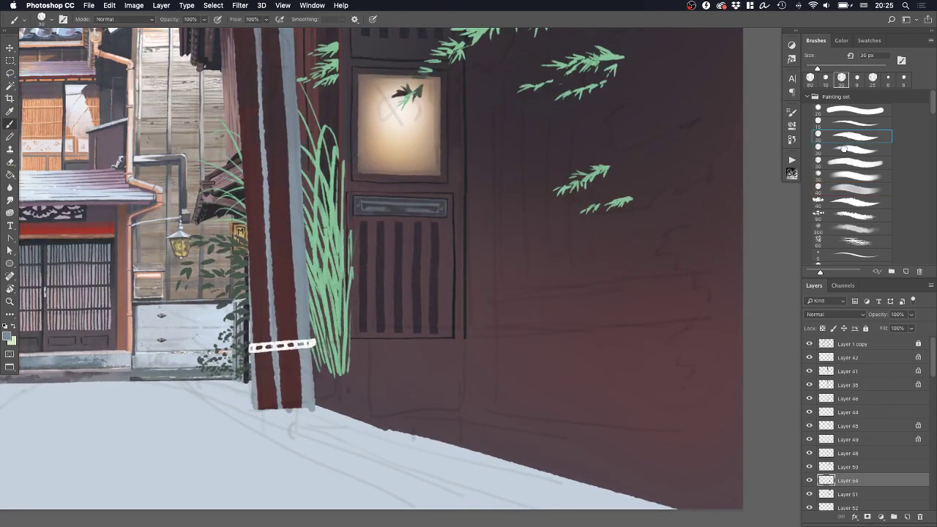
left_click(354, 352)
left_click(448, 352, "shift")
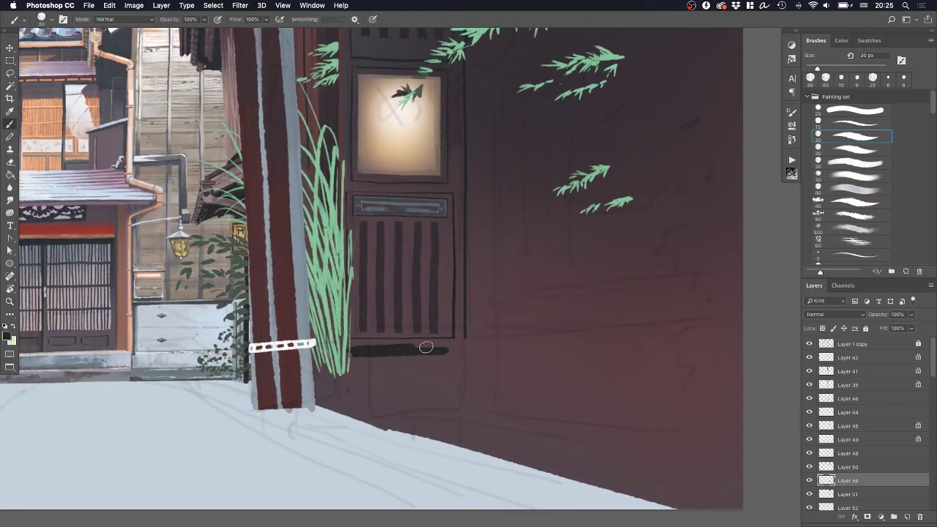
key("super+z")
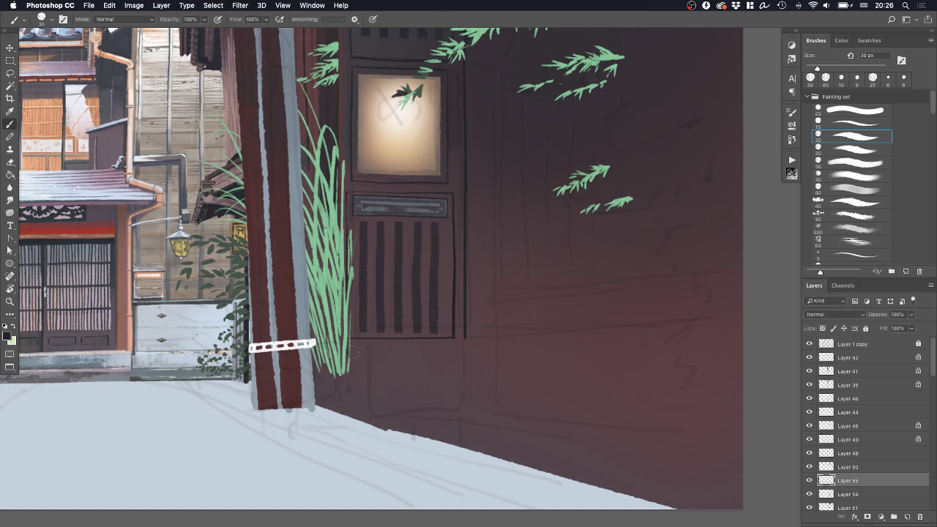
left_click_drag(354, 352, 456, 352)
mouse_move(359, 377)
left_mouse_down()
mouse_move(457, 370)
mouse_move(346, 357)
mouse_move(454, 358)
left_mouse_up()
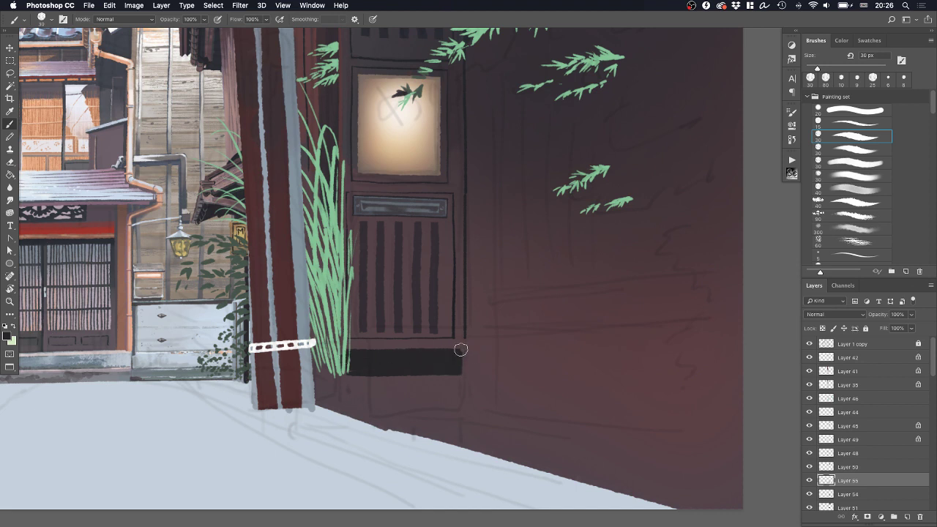
Extend a thin dark line from the band's upper corner across the wall to the canvas edge, undoing and redrawing unsatisfactory strokes
mouse_move(461, 350)
left_mouse_down()
mouse_move(462, 374)
mouse_move(700, 336)
left_mouse_up()
key("super+z")
left_click_drag(462, 347, 737, 341)
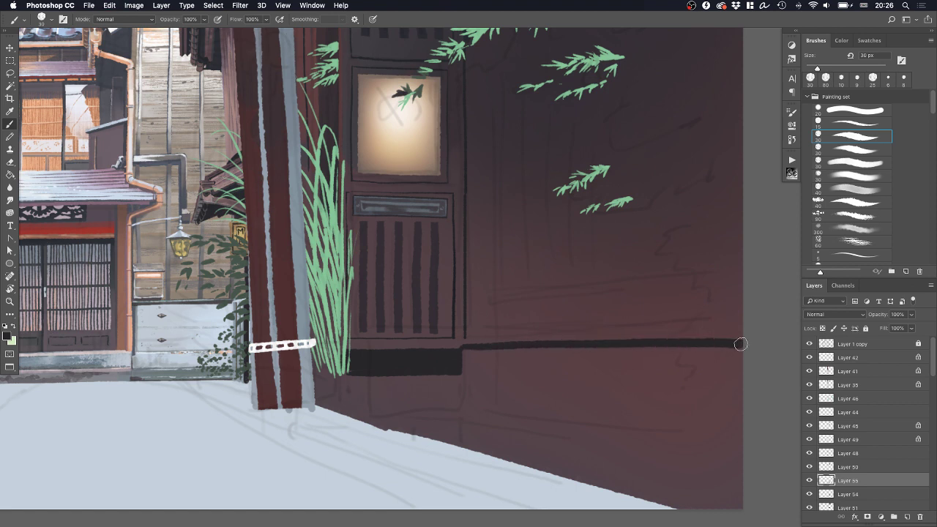
key("super+z")
left_click_drag(459, 347, 737, 342)
key("super+z")
mouse_move(461, 350)
left_mouse_down()
mouse_move(740, 343)
mouse_move(654, 388)
left_mouse_up()
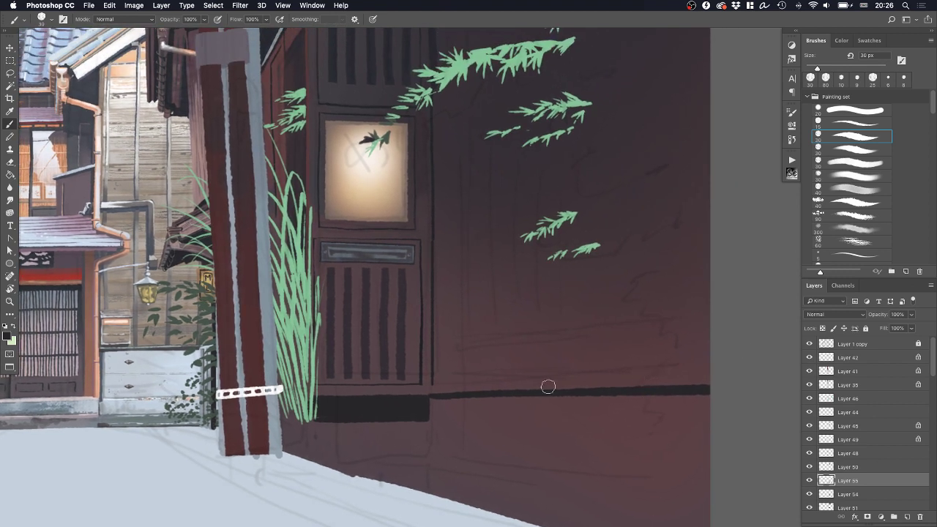
Select the tall grass on Layer 46 and erase the blades that overlap the edge of the door
left_click(317, 405, "super")
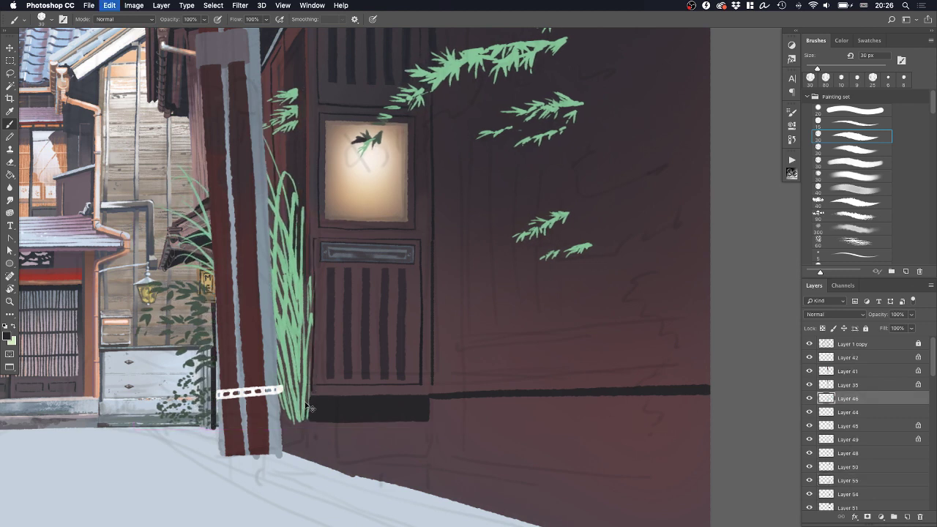
key("e")
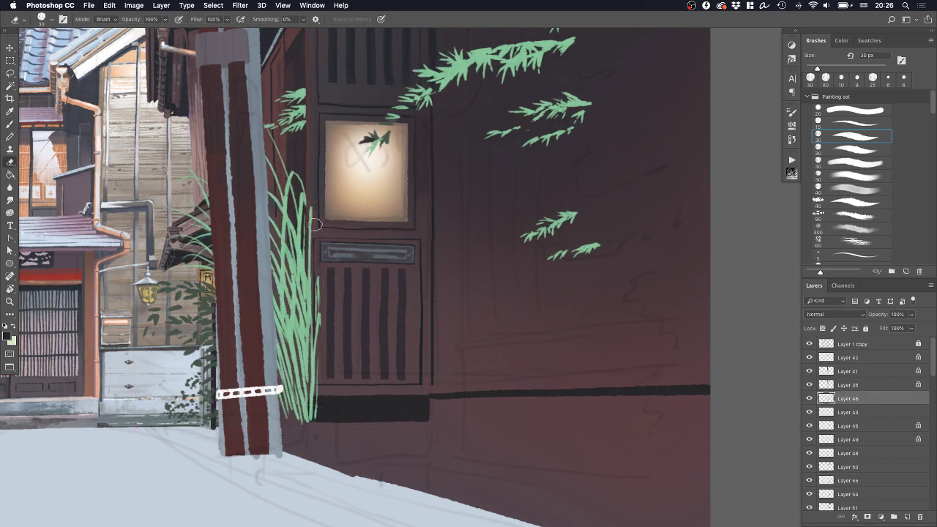
mouse_move(315, 225)
left_mouse_down()
mouse_move(315, 270)
mouse_move(312, 214)
mouse_move(318, 391)
left_mouse_up()
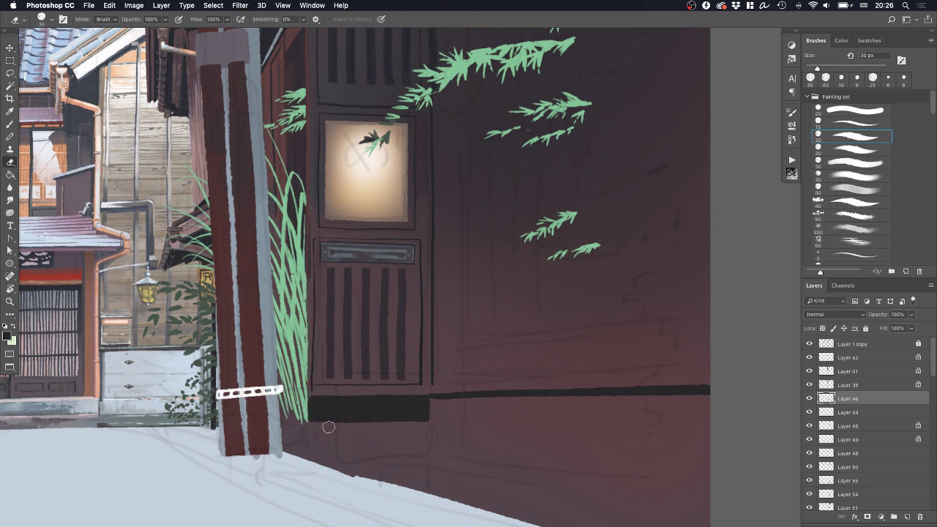
Add a new layer beneath the dark band's Layer 55 and paint a blue-grey base block below the band, sampling the pole's grey
left_click(387, 415, "super")
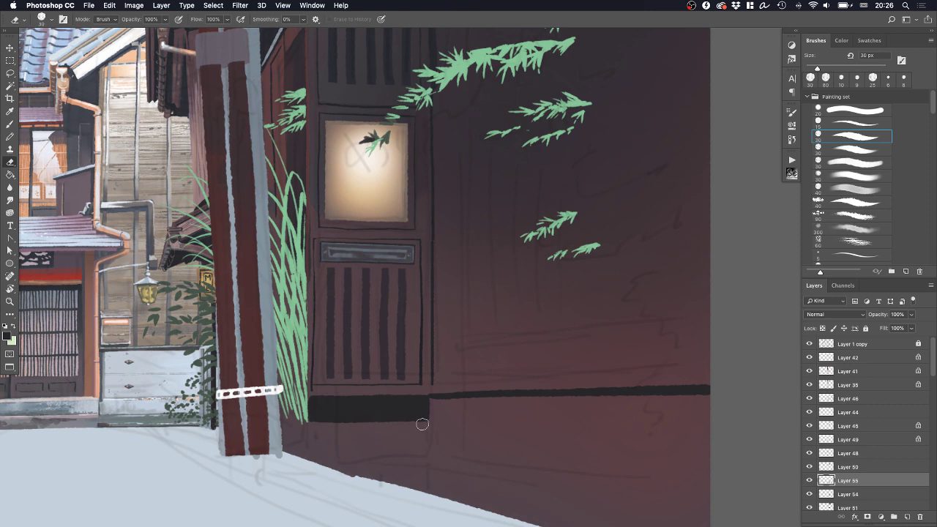
scroll(422, 424, "down", 2)
scroll(429, 391, "right", 1)
key("b")
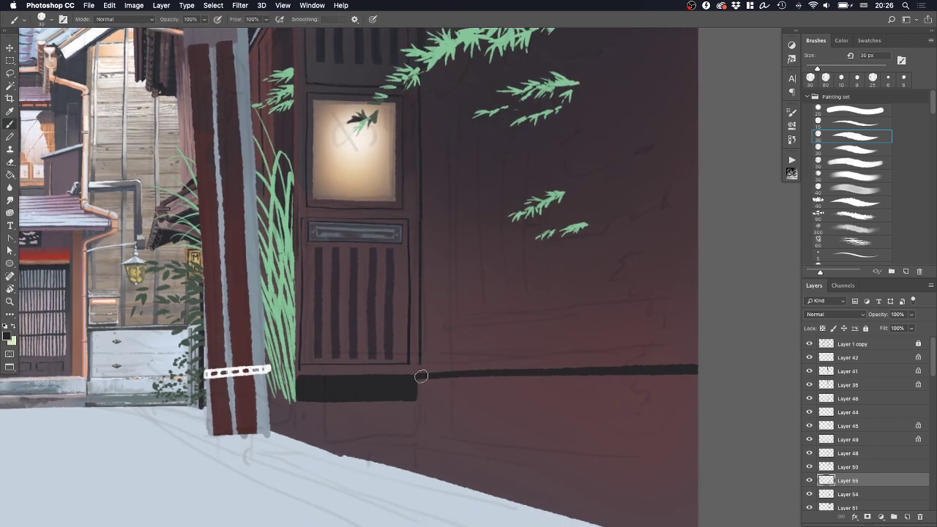
scroll(583, 380, "down", 2)
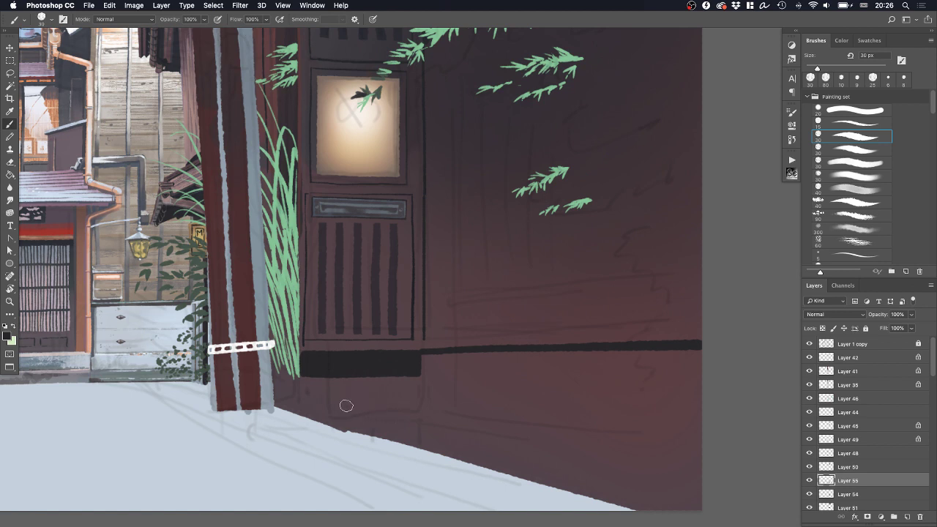
left_click(908, 518)
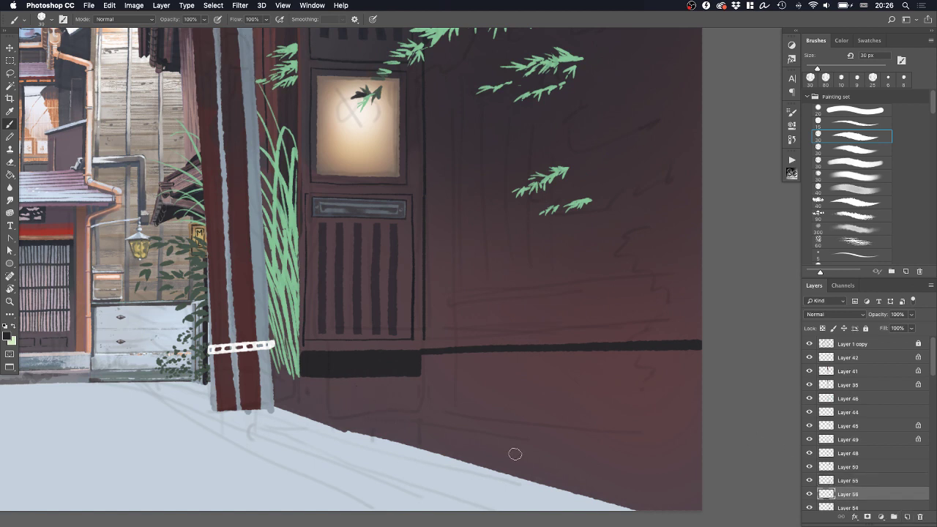
left_click(251, 67, "alt")
mouse_move(411, 375)
left_mouse_down()
mouse_move(414, 421)
mouse_move(397, 419)
mouse_move(382, 379)
mouse_move(369, 422)
mouse_move(353, 368)
mouse_move(339, 411)
mouse_move(329, 413)
mouse_move(316, 363)
mouse_move(313, 386)
mouse_move(321, 422)
mouse_move(411, 425)
left_mouse_up()
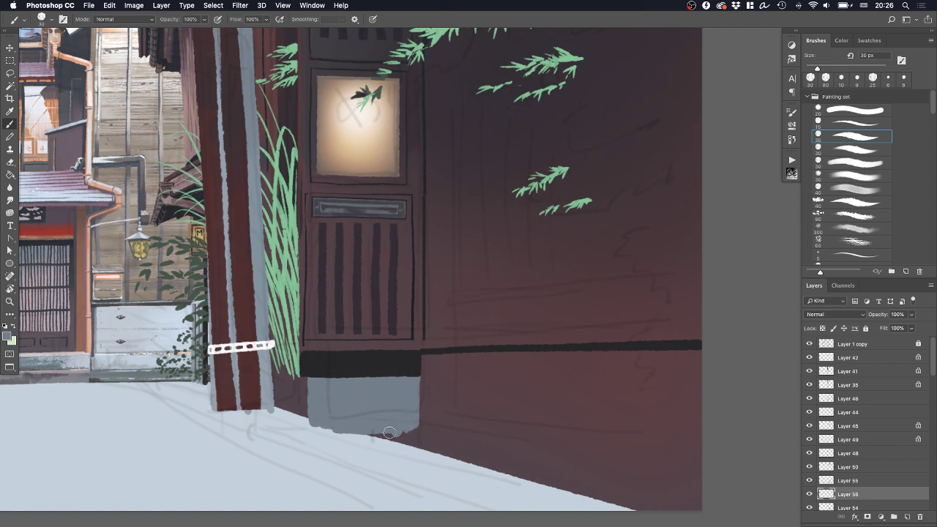
Erase the lower edge of the blue-grey base block under the door to make it straight
key("e")
left_click_drag(303, 435, 454, 435)
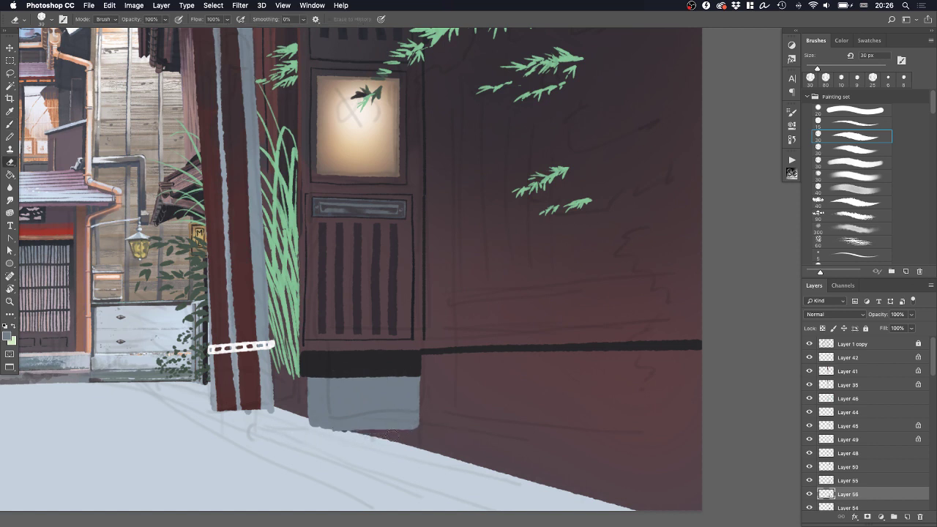
left_click_drag(351, 435, 433, 431)
left_click_drag(290, 433, 448, 432)
Examine the whole painting and the eaves, leaves and upper wall beside the door
key("z")
left_click_drag(330, 307, 284, 301)
left_click_drag(382, 289, 455, 308)
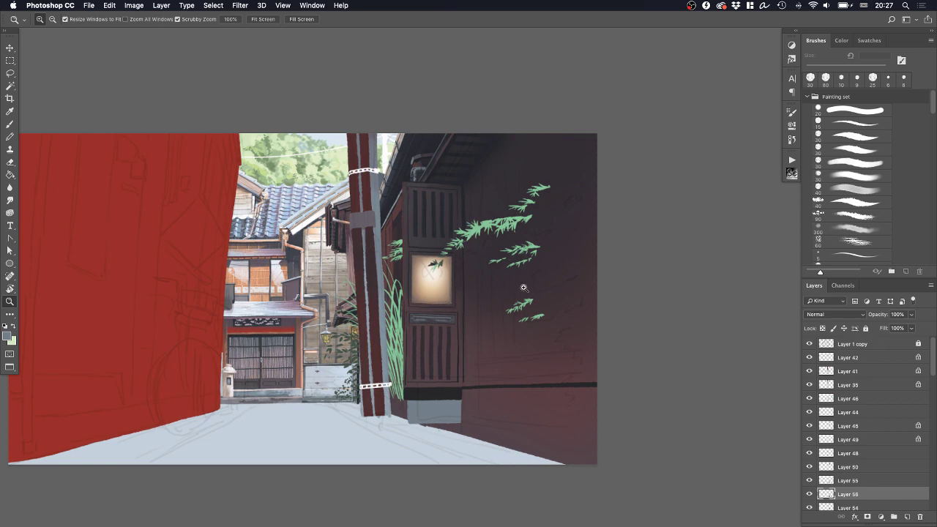
left_click_drag(439, 207, 494, 235)
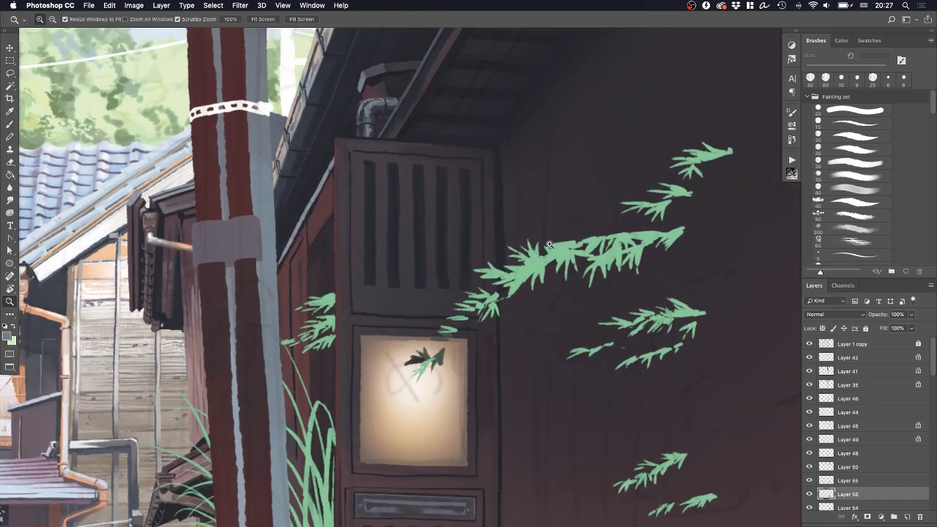
left_click_drag(544, 220, 493, 278)
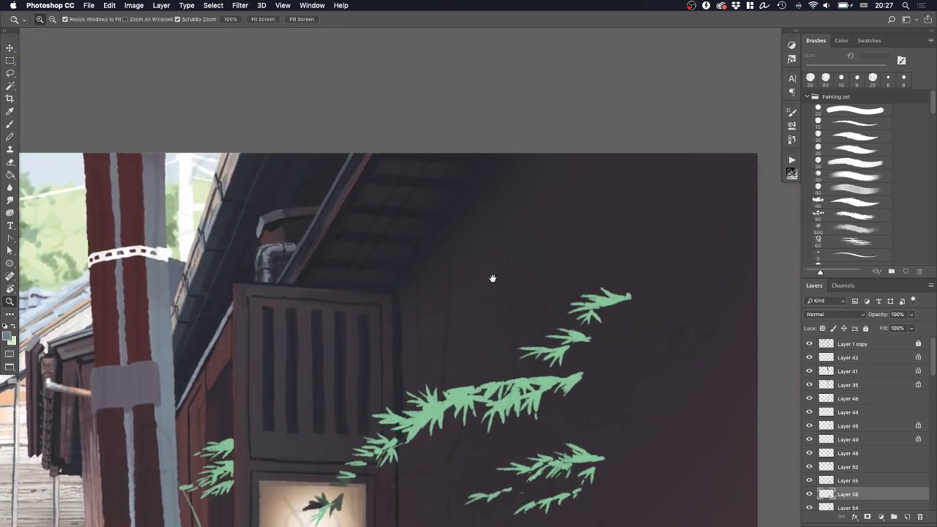
key("b")
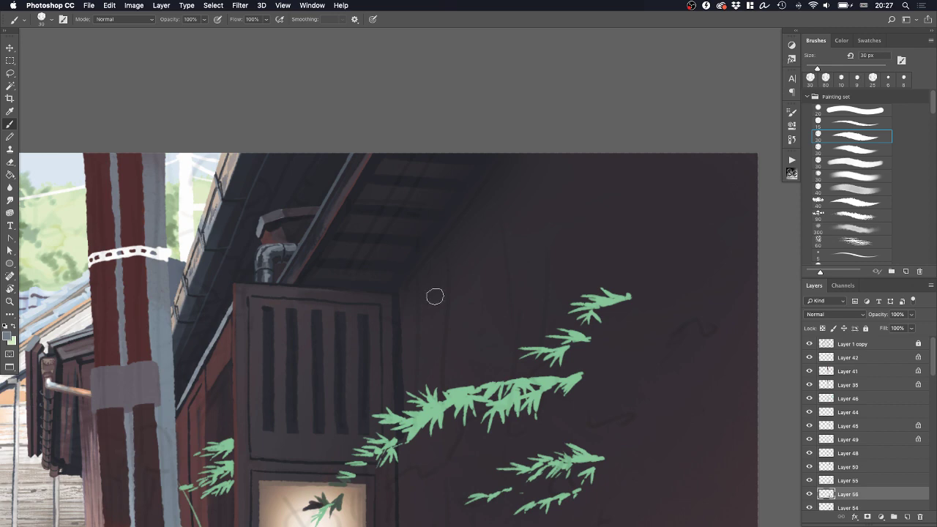
mouse_move(454, 287)
left_mouse_down()
mouse_move(439, 290)
mouse_move(439, 315)
left_mouse_up()
left_click_drag(432, 396, 449, 291)
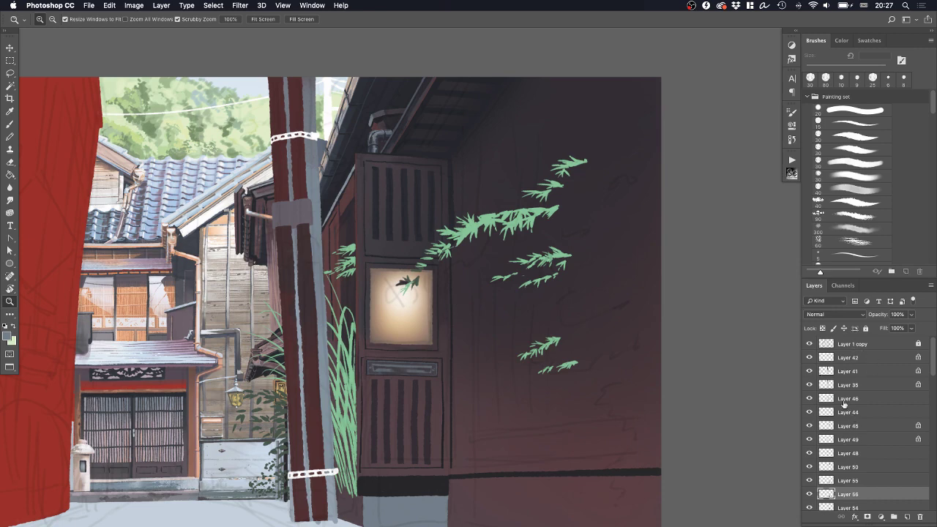
left_click_drag(447, 246, 470, 208)
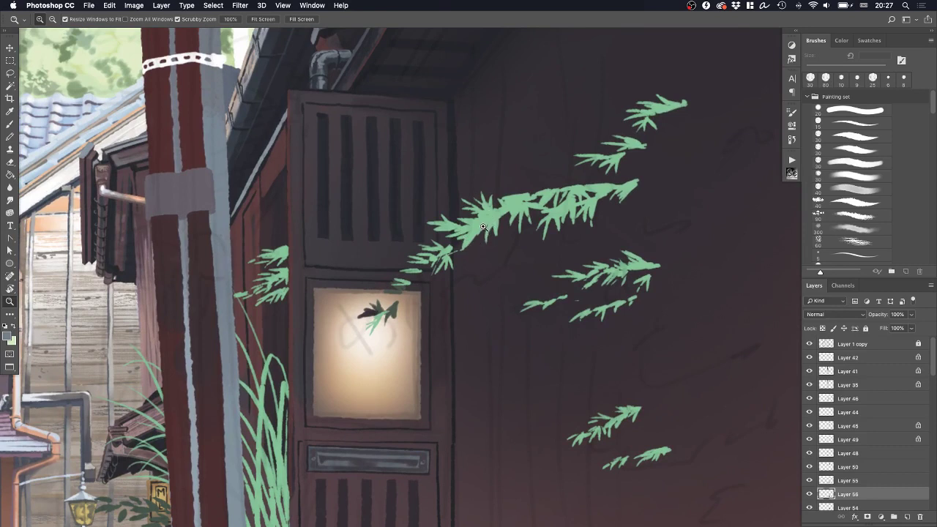
Select Layer 46 from the leaves and sample their green, and select the wall layer and sample its dark tone
key("v")
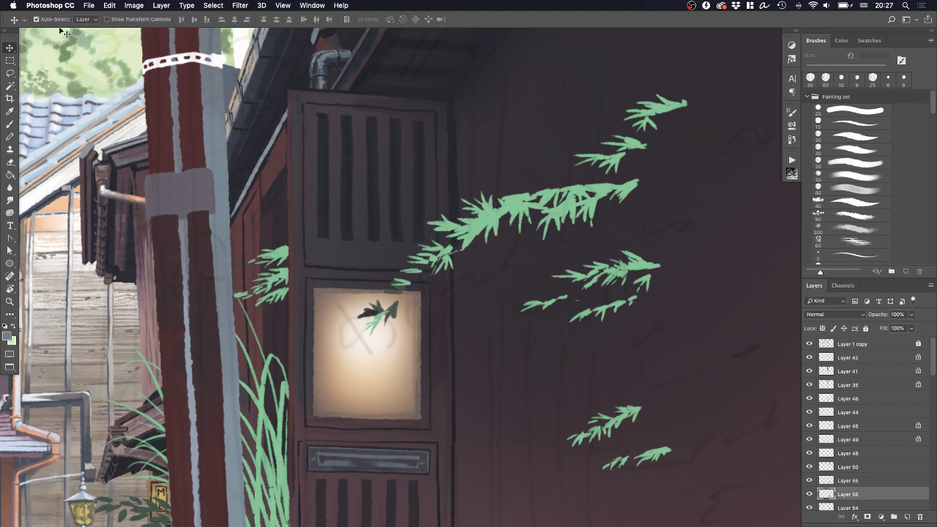
left_click(495, 223)
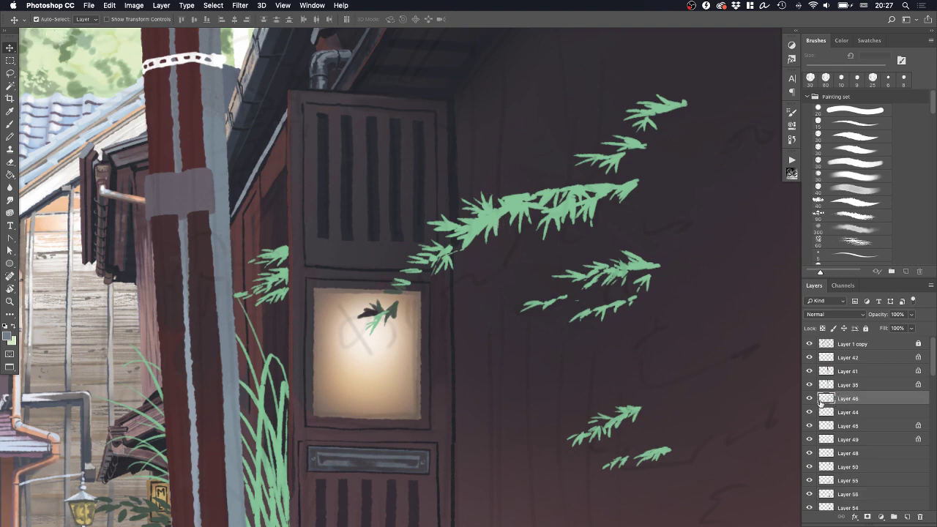
key("b")
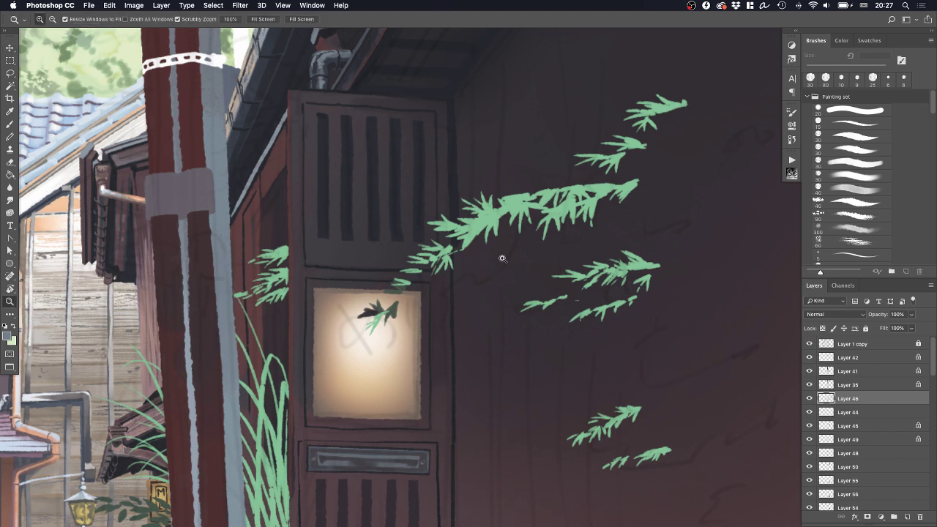
left_click(516, 211, "alt")
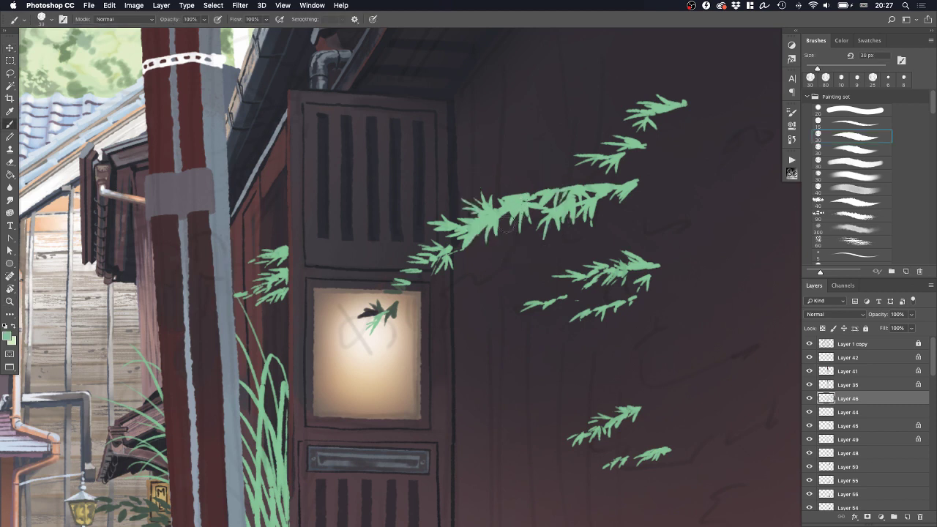
left_click(458, 201, "ctrl")
left_click(457, 198, "alt")
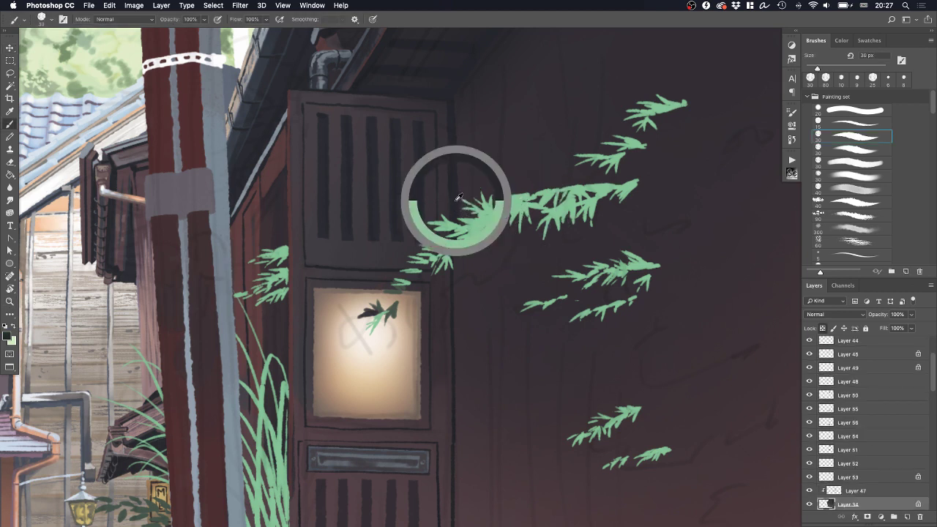
Add a new layer above Layer 54 and start a reddish-brown box shape on the upper wall with the 30 px brush
left_click_drag(528, 185, 468, 249)
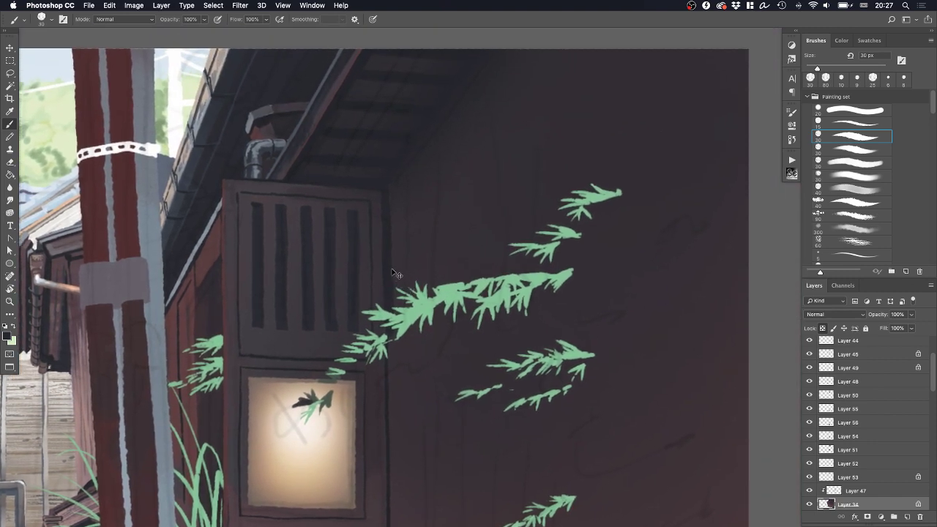
left_click_drag(341, 444, 355, 302)
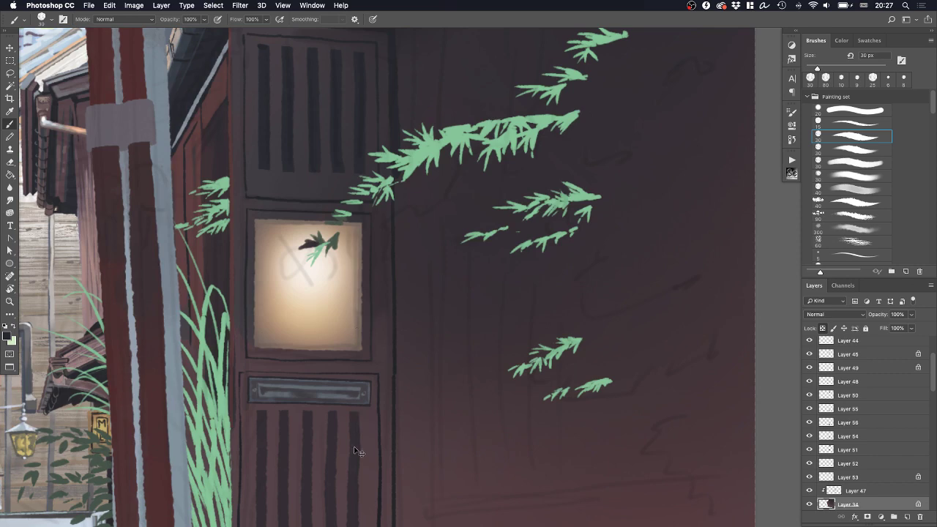
left_click(437, 449, "ctrl")
left_click(907, 517)
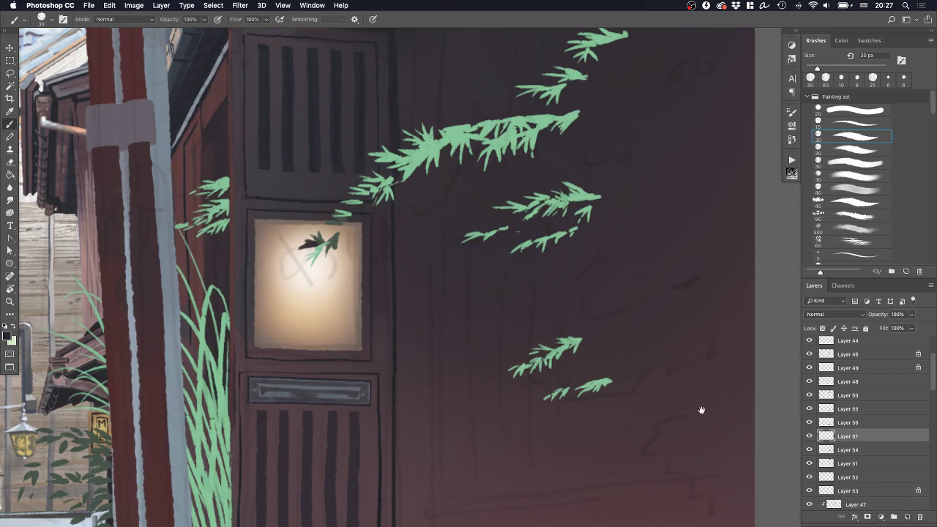
scroll(474, 269, "up", 5)
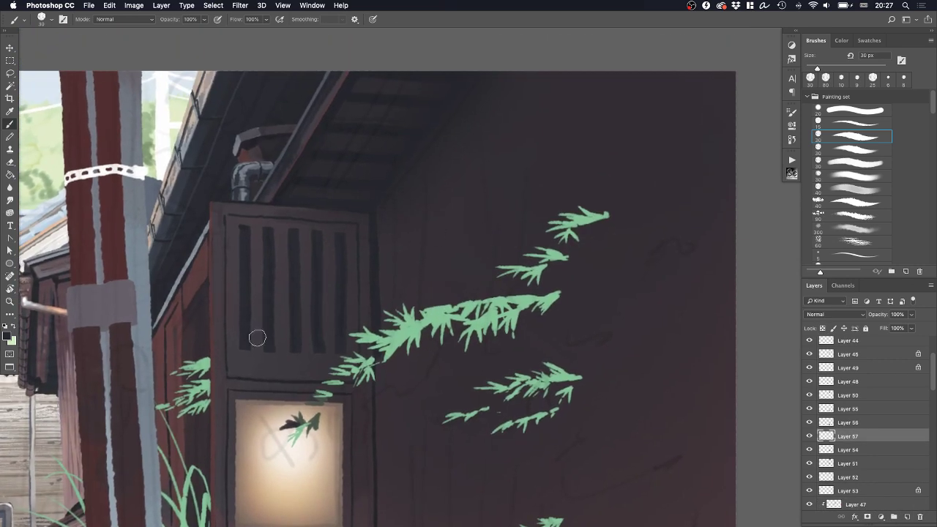
left_click(254, 271, "alt")
left_click_drag(488, 193, 529, 159)
mouse_move(490, 188)
left_mouse_down()
mouse_move(523, 163)
mouse_move(543, 187)
mouse_move(529, 163)
mouse_move(569, 157)
mouse_move(508, 164)
mouse_move(490, 273)
left_mouse_up()
key("e")
key("b")
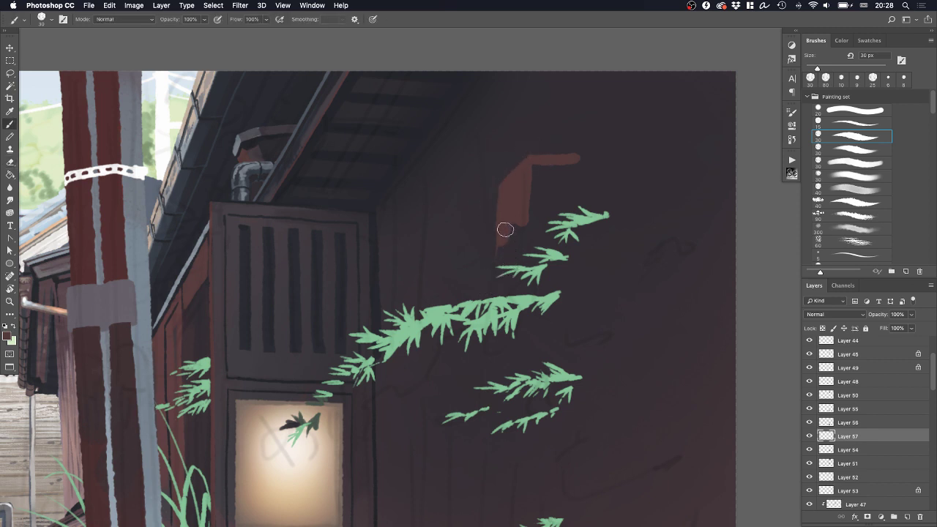
Fill in the box on the upper wall with reddish brown and trim its far side to a straight vertical edge
mouse_move(504, 226)
left_mouse_down()
mouse_move(503, 270)
mouse_move(515, 217)
left_mouse_up()
mouse_move(568, 165)
left_mouse_down()
mouse_move(543, 175)
mouse_move(579, 179)
mouse_move(547, 243)
left_mouse_up()
mouse_move(596, 160)
left_mouse_down()
mouse_move(591, 210)
mouse_move(579, 165)
mouse_move(535, 169)
mouse_move(535, 275)
mouse_move(499, 270)
mouse_move(591, 265)
mouse_move(563, 243)
left_mouse_up()
mouse_move(501, 270)
left_mouse_down()
mouse_move(589, 273)
mouse_move(548, 273)
mouse_move(587, 231)
mouse_move(587, 270)
mouse_move(592, 260)
mouse_move(554, 220)
left_mouse_up()
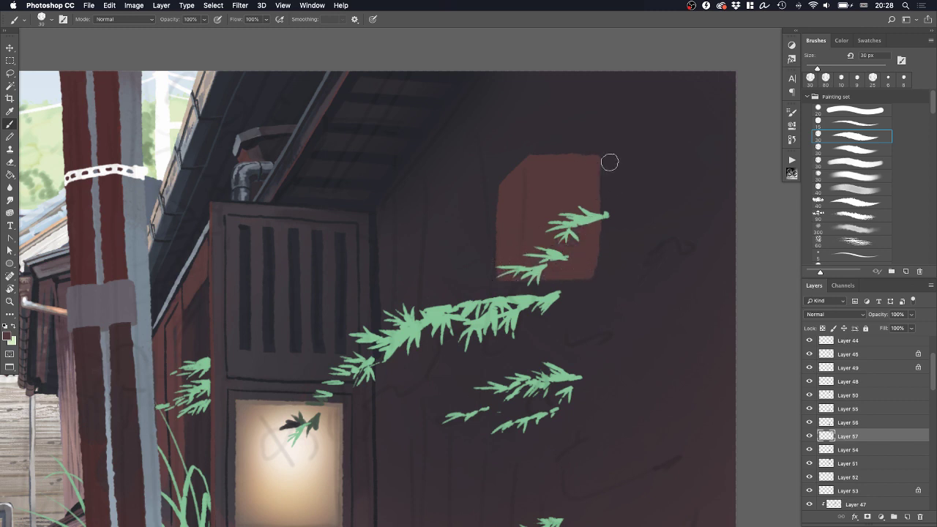
mouse_move(616, 159)
left_mouse_down()
mouse_move(618, 242)
mouse_move(611, 162)
mouse_move(599, 172)
mouse_move(597, 261)
mouse_move(588, 271)
mouse_move(602, 272)
mouse_move(609, 216)
mouse_move(606, 270)
mouse_move(616, 272)
mouse_move(626, 165)
mouse_move(627, 305)
left_mouse_up()
Refine the slanted upper corner of the reddish-brown box and lock the transparent pixels of Layer 57
key("e")
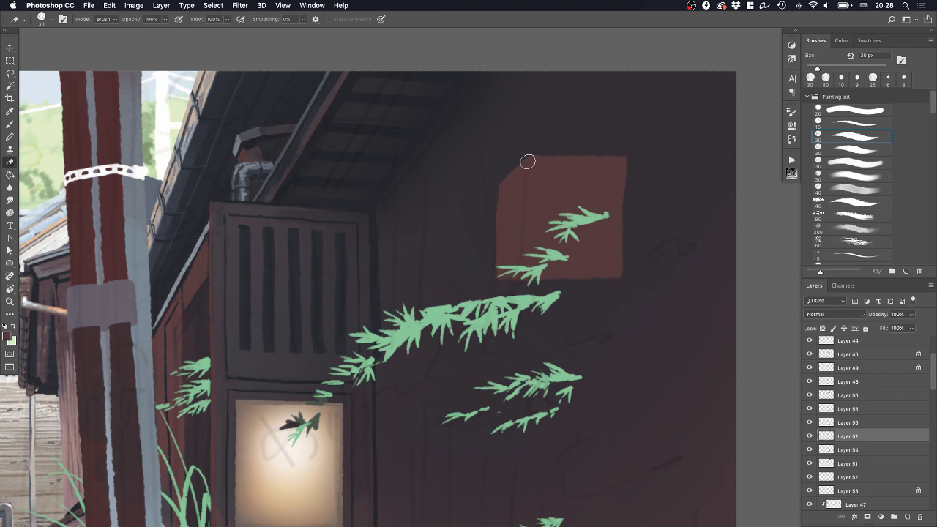
key("b")
left_click_drag(527, 158, 516, 170)
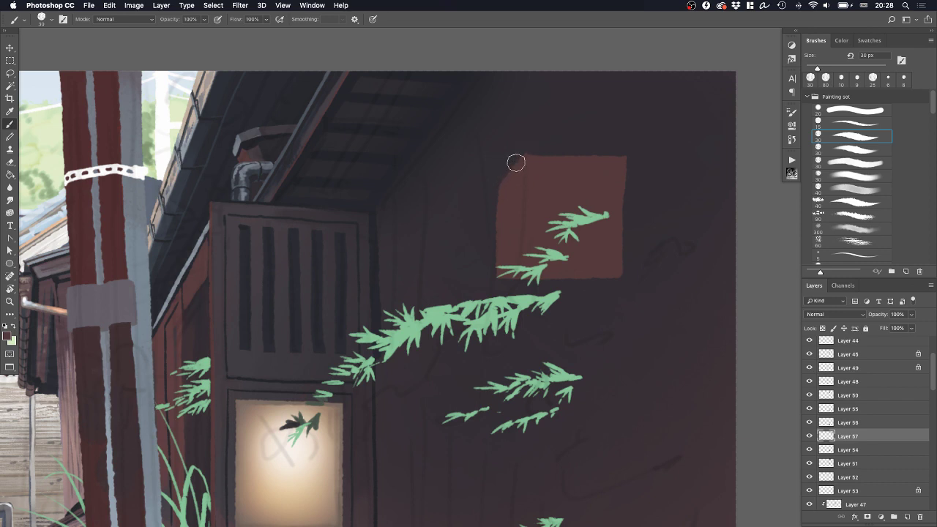
key("e")
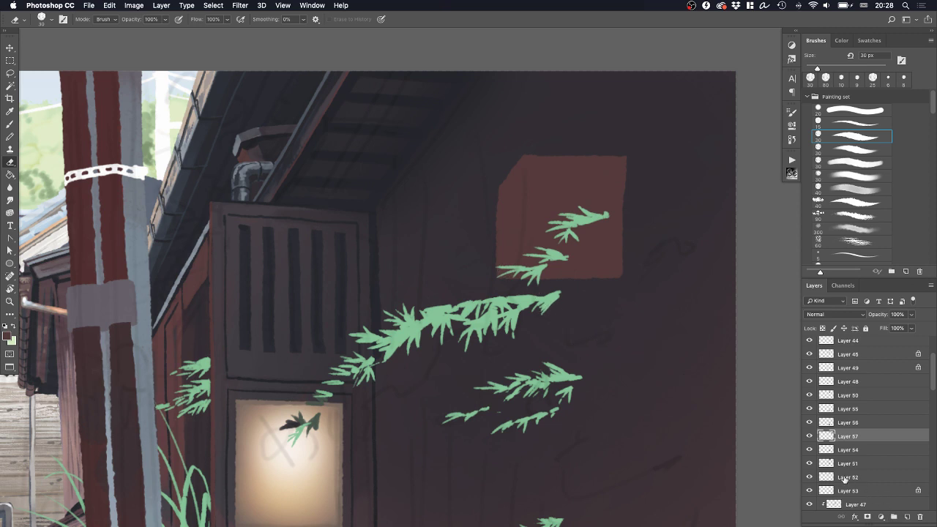
key("slash")
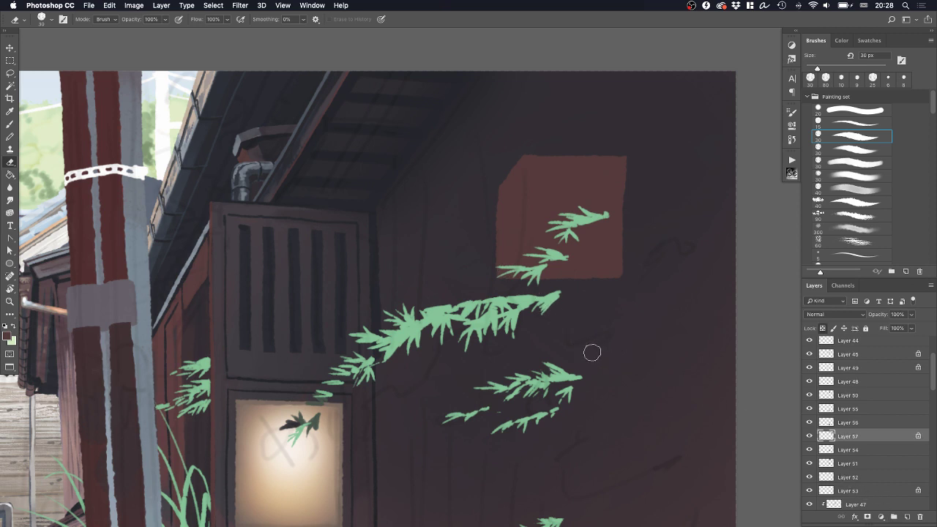
Paint a near-black strip along the bottom of the box and darken its front face with the soft 40 px brush
key("b")
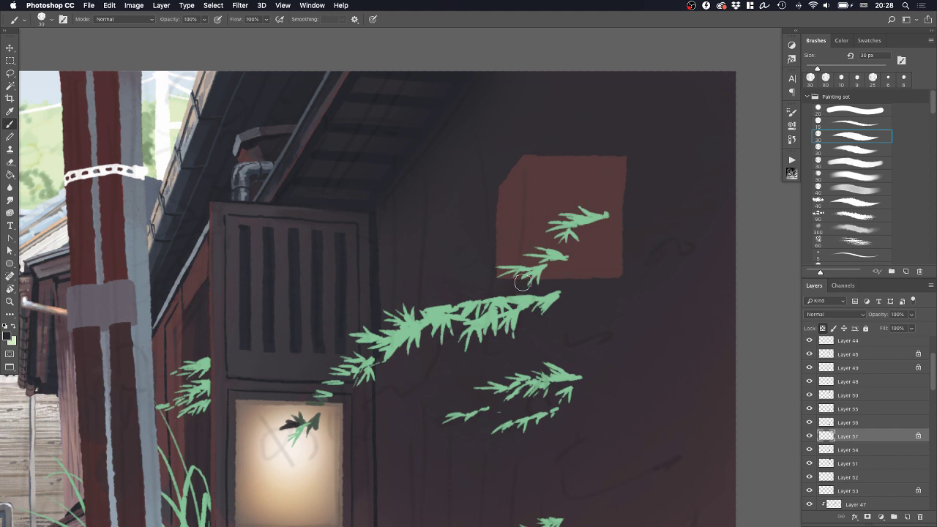
mouse_move(525, 258)
left_mouse_down()
mouse_move(620, 259)
mouse_move(561, 266)
mouse_move(621, 276)
left_mouse_up()
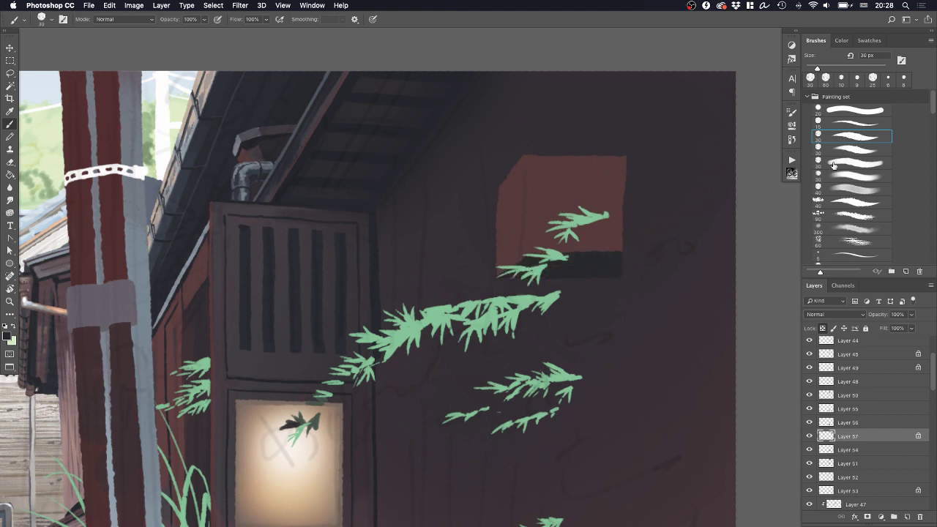
left_click(851, 187)
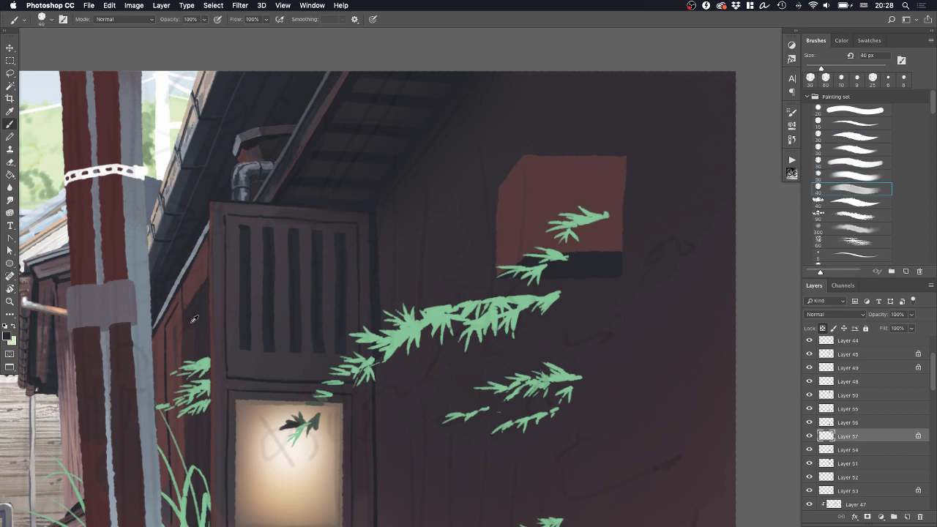
mouse_move(535, 149)
left_mouse_down()
mouse_move(532, 221)
mouse_move(543, 153)
mouse_move(541, 238)
mouse_move(535, 222)
mouse_move(531, 246)
mouse_move(644, 241)
mouse_move(606, 211)
mouse_move(645, 157)
mouse_move(564, 172)
mouse_move(616, 220)
left_mouse_up()
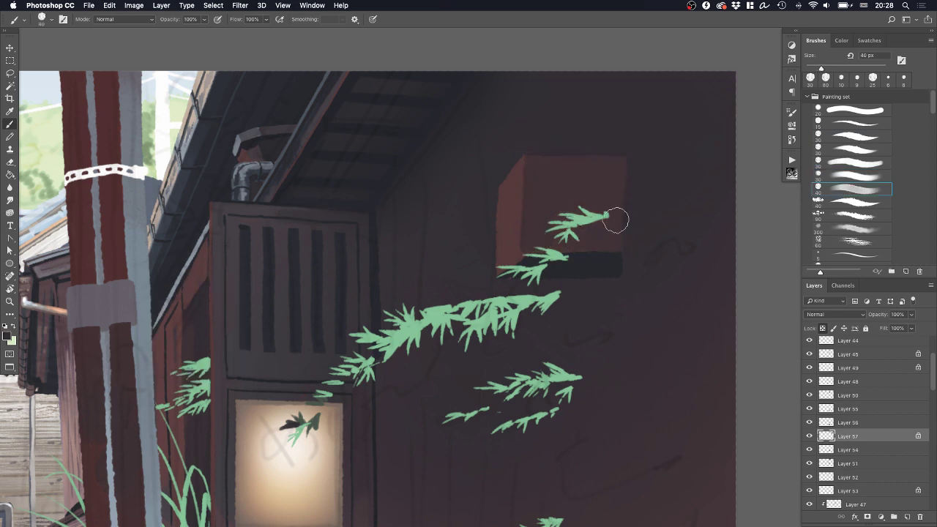
Touch up the box's side face in sampled reddish brown at 35 px and refine the dark bottom strip at 25 px
left_click(503, 216, "alt")
key("bracketleft")
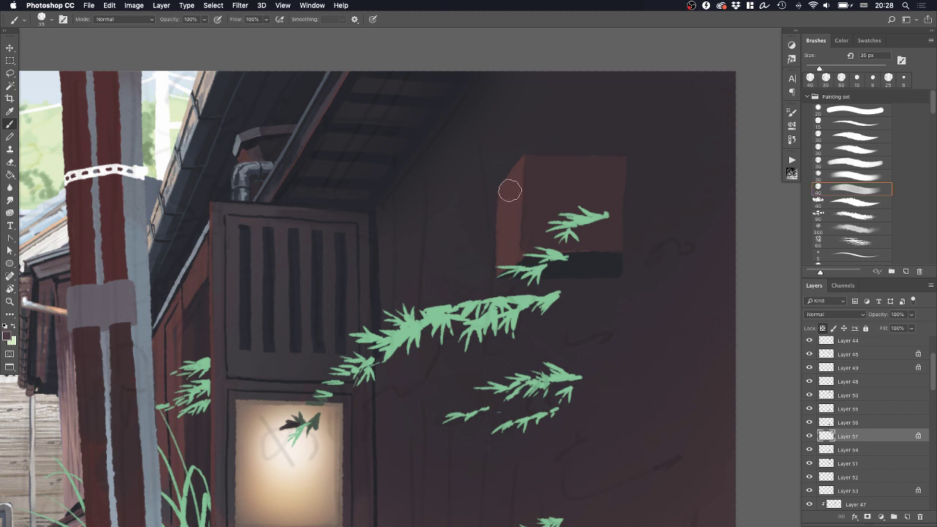
left_click_drag(512, 219, 514, 251)
left_click(842, 135)
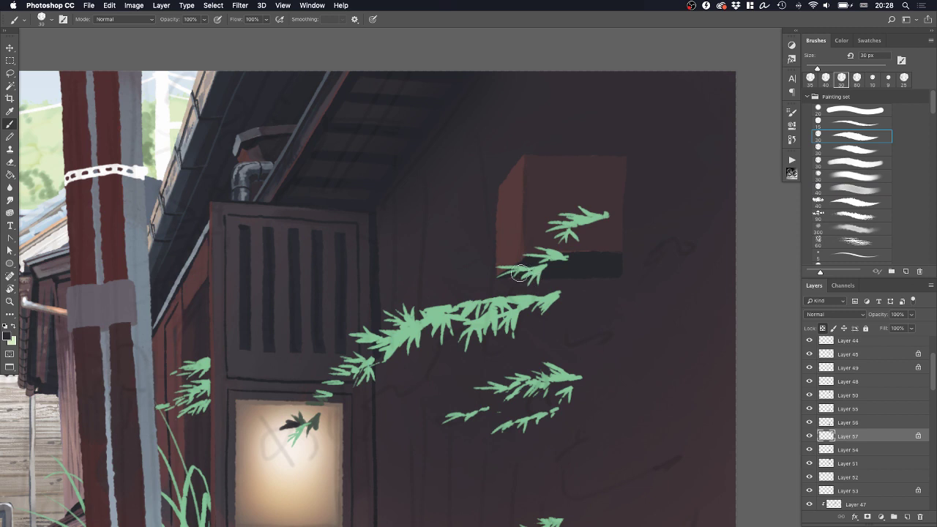
key("bracketleft")
left_click_drag(523, 262, 524, 259)
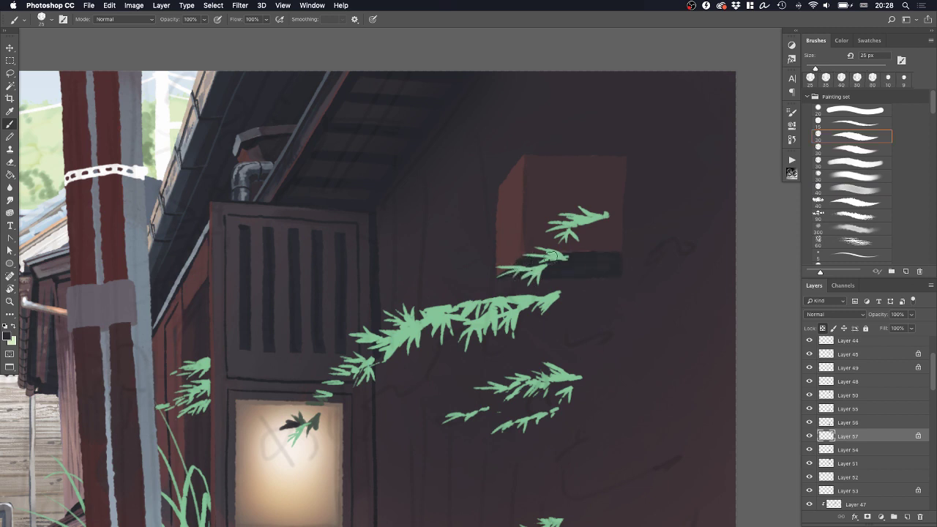
Try brushing a sampled blue-grey highlight up the box's side face with the soft brush, and undo the last stroke
left_click(527, 226, "alt")
left_click(842, 188)
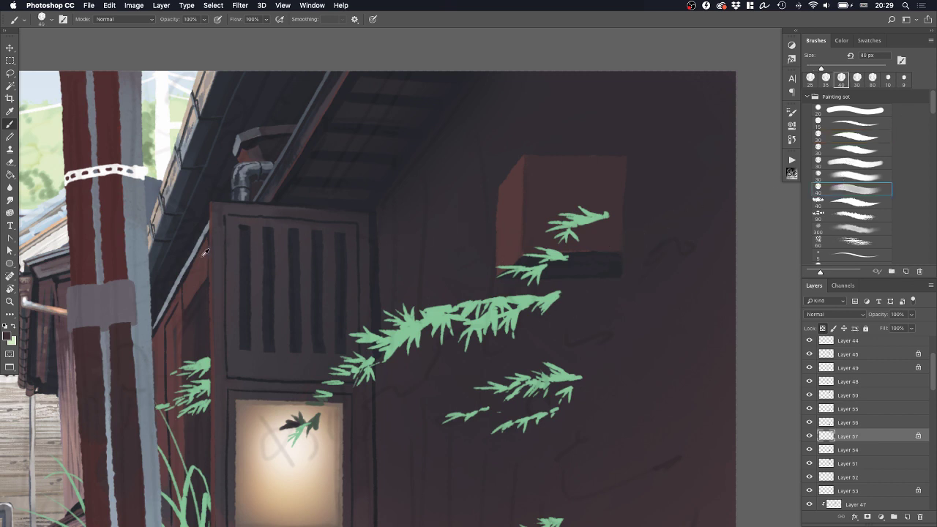
left_click(251, 241, "alt")
mouse_move(506, 247)
left_mouse_down()
mouse_move(505, 147)
mouse_move(508, 215)
mouse_move(510, 161)
left_mouse_up()
key("bracketright")
left_click_drag(507, 245, 512, 156)
key("super+z")
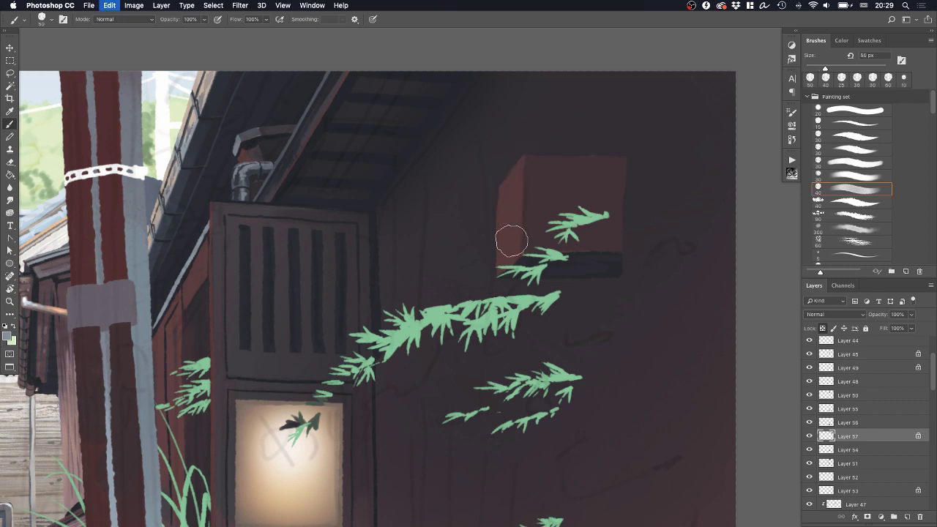
Brush a soft greyish highlight up the box's side face at 50 px, undoing and redoing the unsatisfactory stroke
left_click_drag(508, 240, 509, 148)
left_click(511, 237, "alt")
left_click_drag(512, 236, 511, 146)
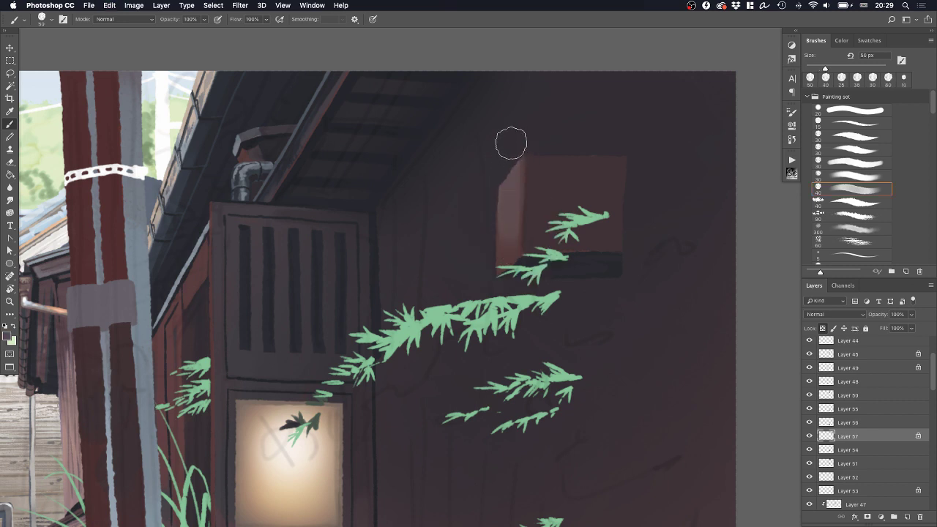
key("super+z")
left_click_drag(505, 221, 505, 142)
Paint a thin blue-grey edge along the slanted top of the box's side face with the 15 px brush, and sample the dark strip's tone
left_click(538, 179, "alt")
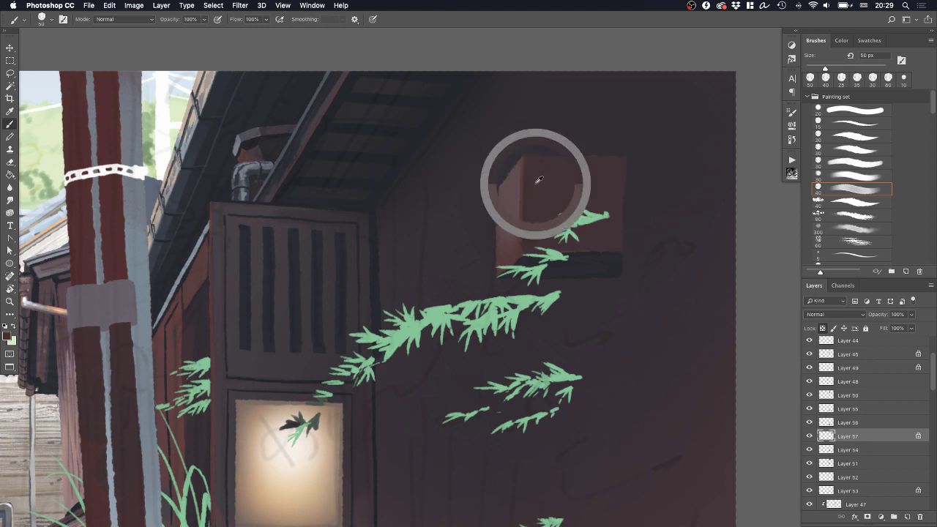
left_click(848, 138)
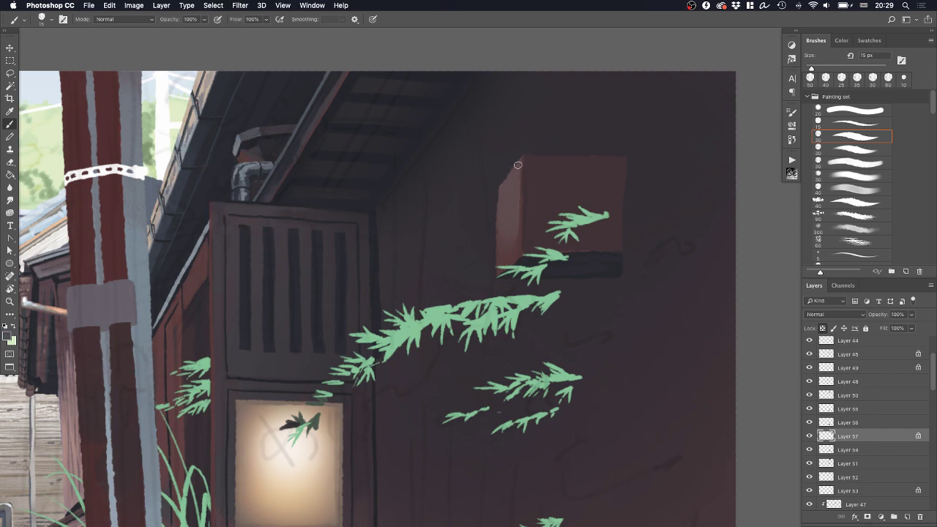
mouse_move(501, 185)
left_mouse_down()
mouse_move(516, 167)
mouse_move(594, 162)
left_mouse_up()
left_click(605, 327, "alt")
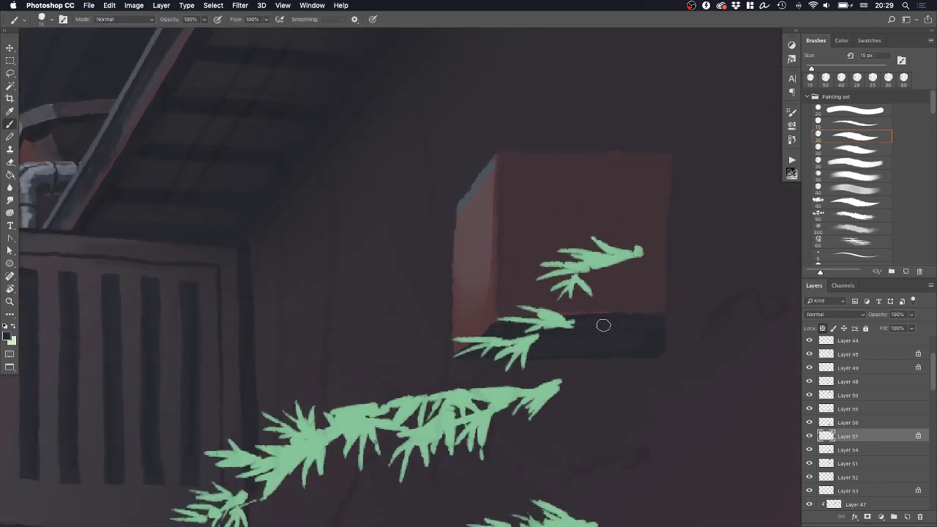
Clean up the box's slanted and outer vertical edges with the dark 15 px brush, then unlock transparency and erase around the lower corner
mouse_move(473, 203)
left_mouse_down()
mouse_move(496, 159)
mouse_move(495, 176)
left_mouse_up()
left_click_drag(672, 158, 670, 281)
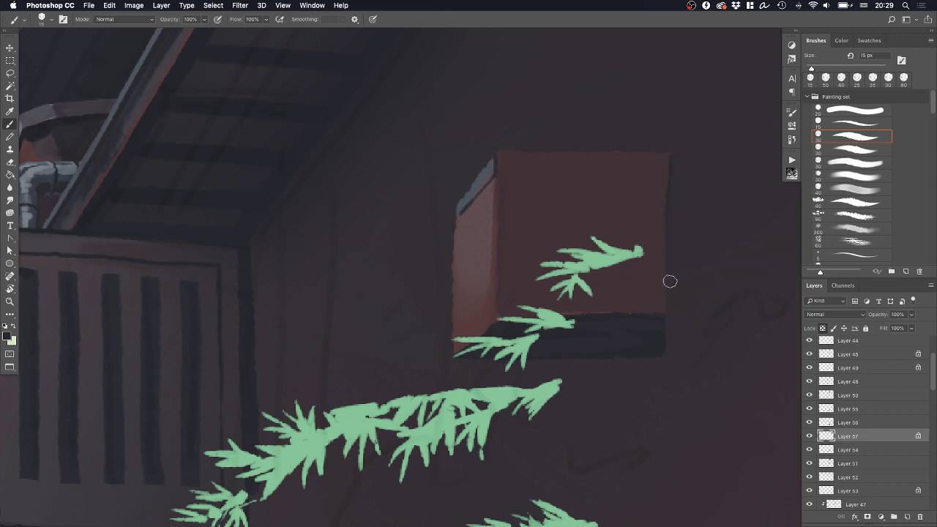
key("slash")
left_click_drag(670, 157, 660, 339)
key("e")
mouse_move(649, 366)
left_mouse_down()
mouse_move(688, 315)
mouse_move(637, 322)
left_mouse_up()
Scale down the painted box proportionally and reposition it on the upper wall, above the green branches
key("z")
left_click_drag(714, 338, 634, 295)
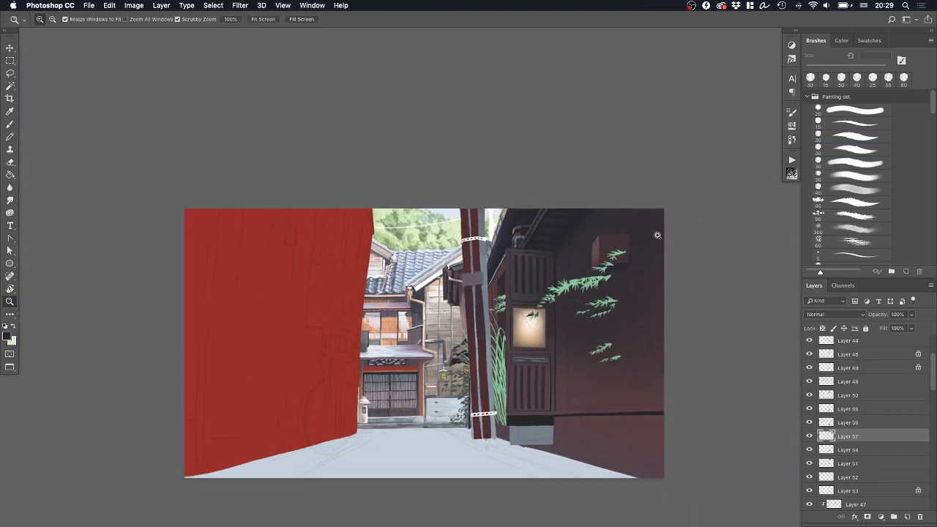
left_click_drag(659, 237, 677, 243)
key("super+t")
left_click_drag(601, 312, 556, 291)
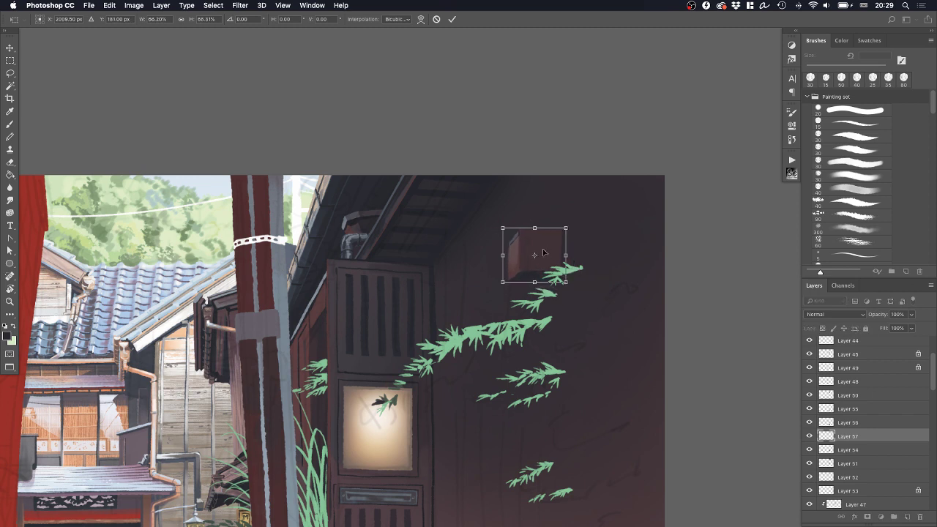
left_click_drag(544, 252, 556, 229)
left_click_drag(497, 281, 499, 281)
key("Return")
On a new layer beneath the box layer, paint a tall reddish-brown vertical beam down the wall at 40 px in a sampled colour
left_click_drag(599, 325, 558, 293)
left_click_drag(560, 338, 519, 295)
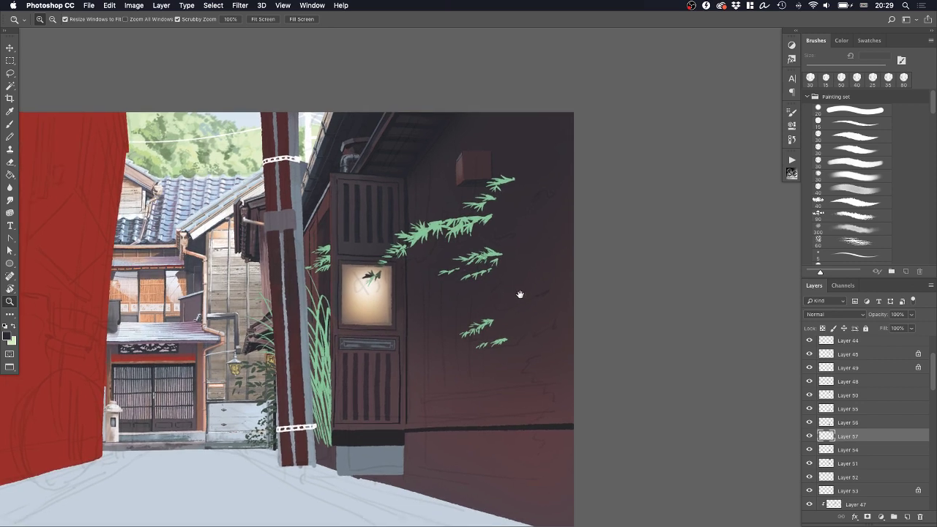
left_click(864, 449)
left_click(909, 517)
key("b")
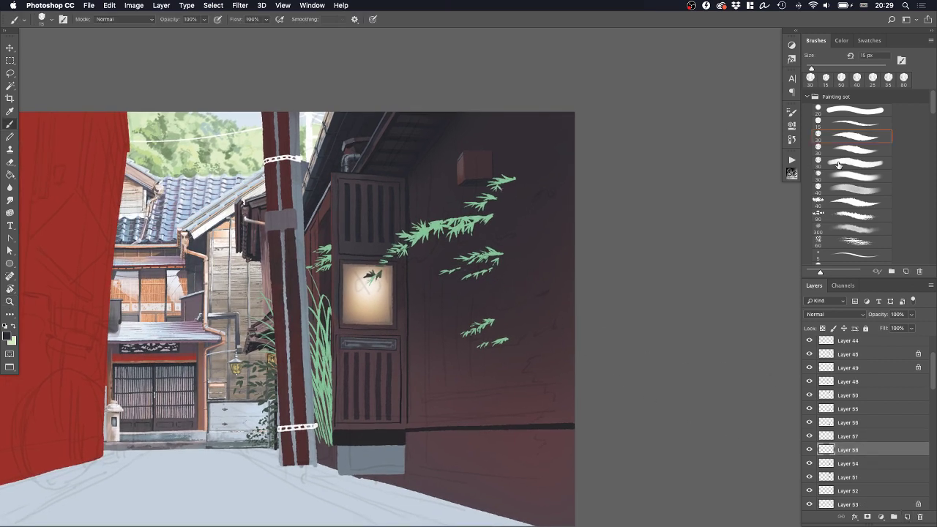
left_click(846, 137)
left_click(325, 214, "alt")
key("]")
left_click_drag(485, 99, 493, 208)
left_click_drag(486, 101, 492, 414)
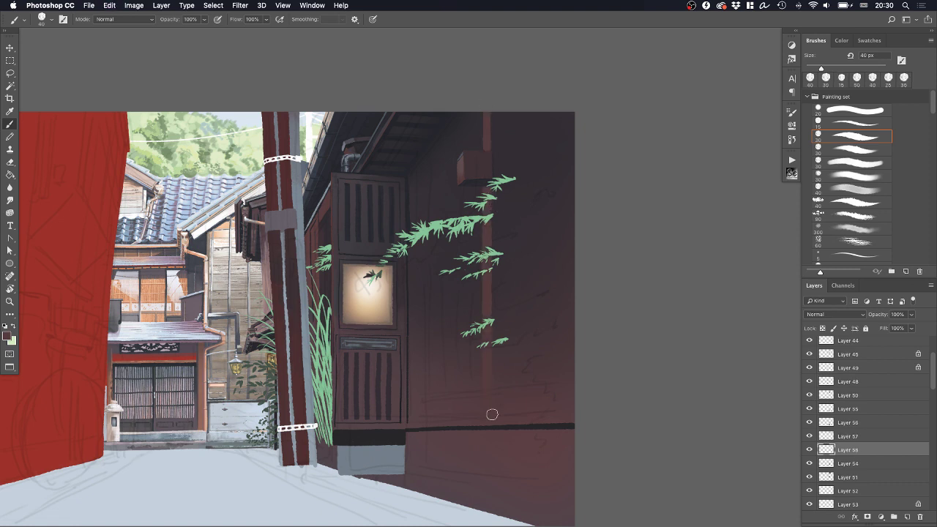
left_click_drag(491, 350, 495, 117)
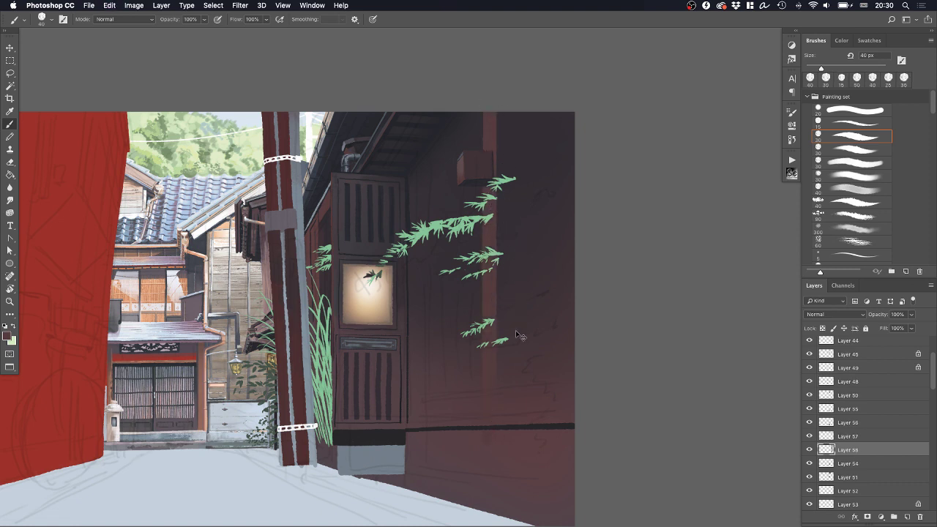
Skew the vertical beam slightly, by 1.37° horizontally, and nudge it into place behind the box
key("ctrl+t")
left_click_drag(492, 446, 498, 445)
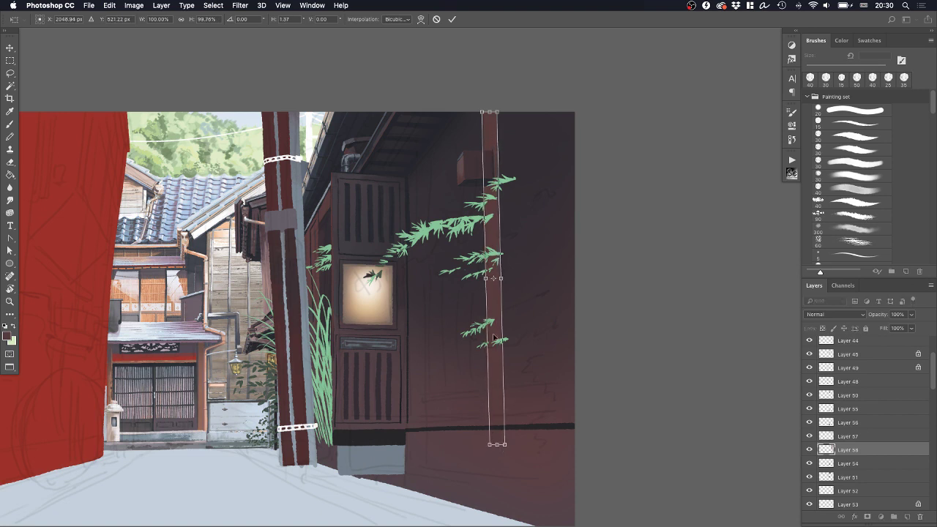
left_click_drag(492, 297, 491, 297)
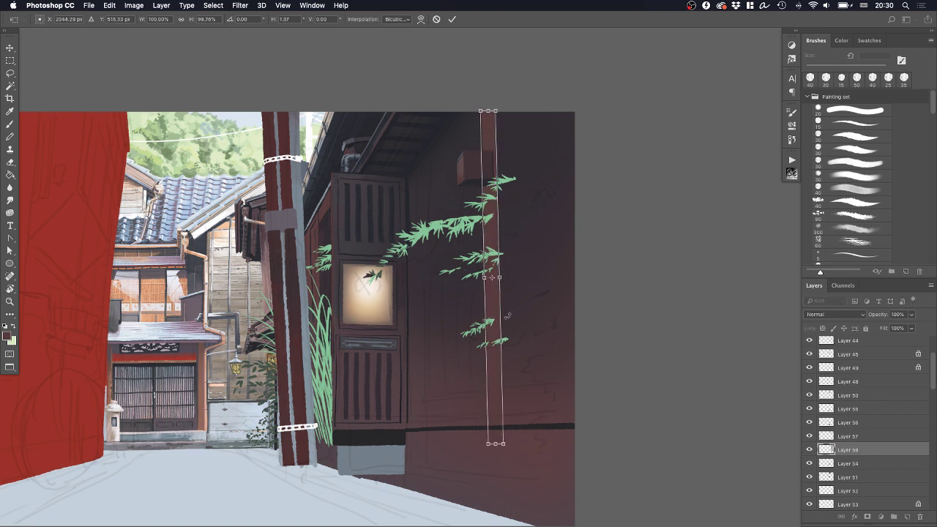
key("Return")
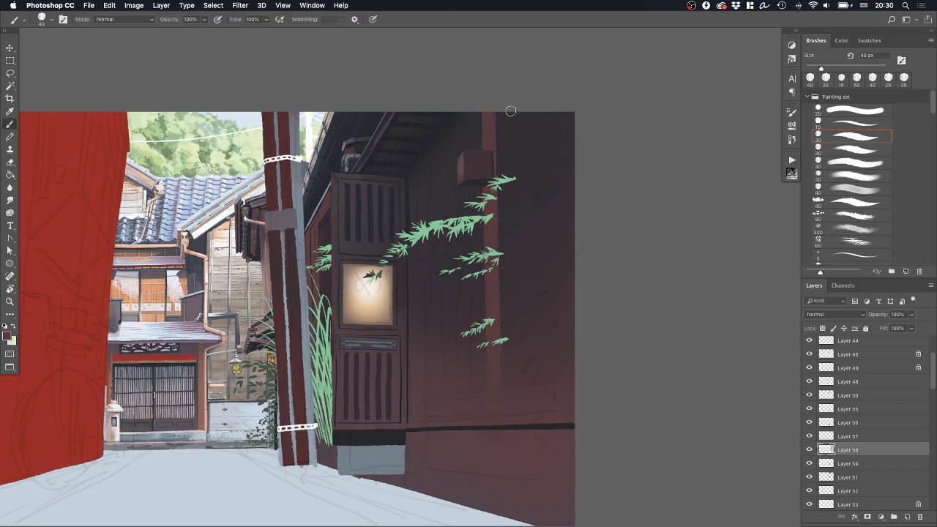
Paint a second, narrower vertical strip parallel to the beam at 40 px, undoing the unsatisfactory strokes
left_click_drag(504, 96, 514, 360)
key("super+z")
left_click_drag(506, 103, 513, 366)
key("super+z")
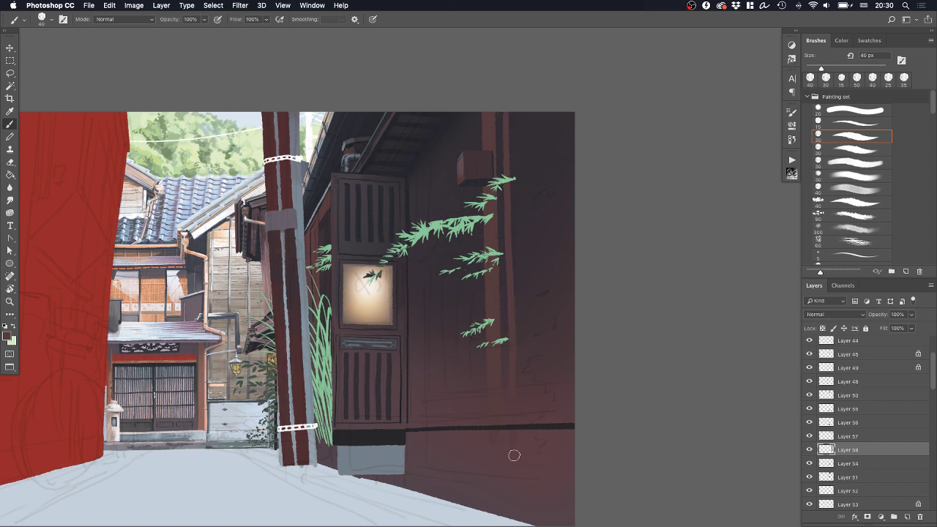
left_click_drag(530, 420, 511, 382)
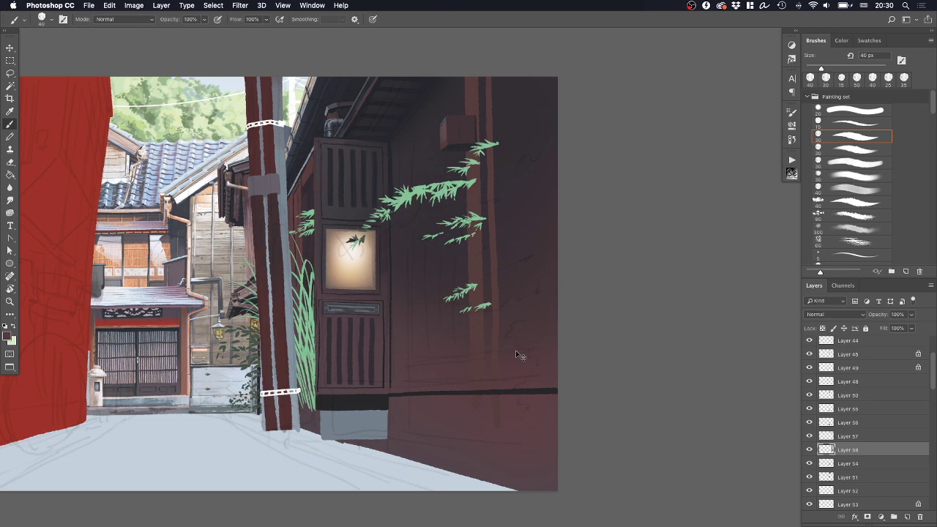
Stretch both vertical beams downward to about 114% of their height so they extend further down the wall
key("super+t")
left_click_drag(482, 429, 483, 479)
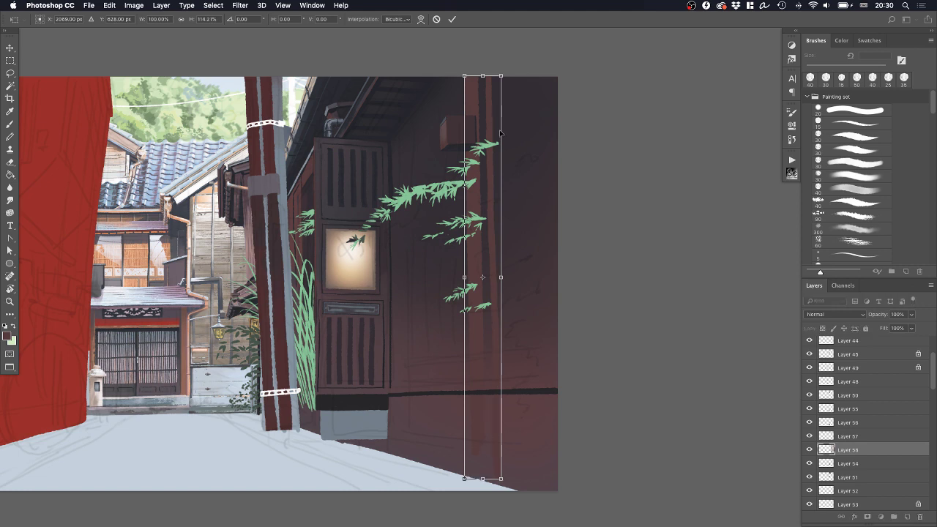
key("Return")
key("b")
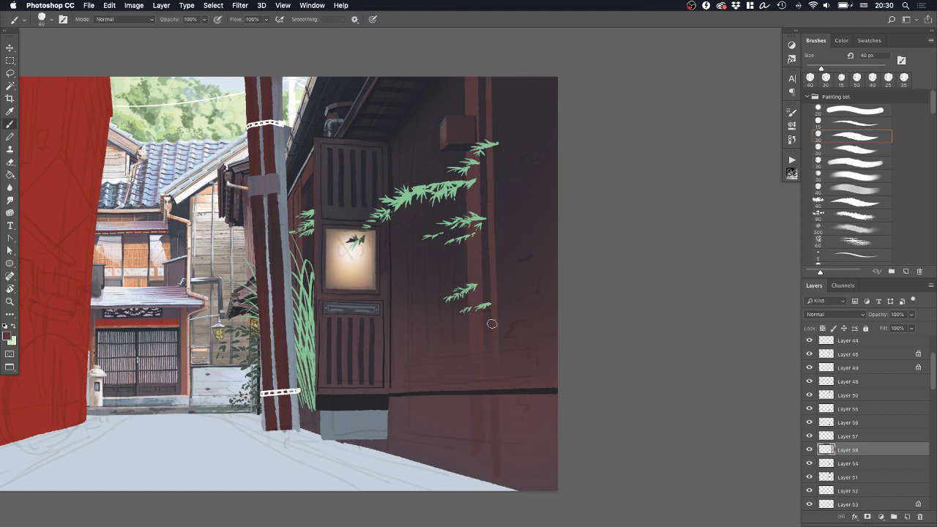
scroll(468, 316, "down", 2)
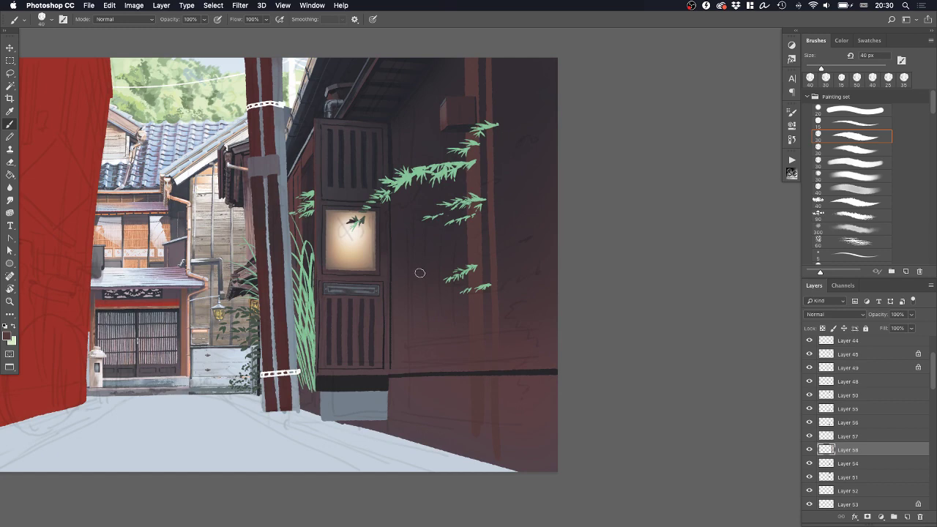
Add a new layer directly above Layer 47 and sample a dark tone for the wall's panel lines
key("z")
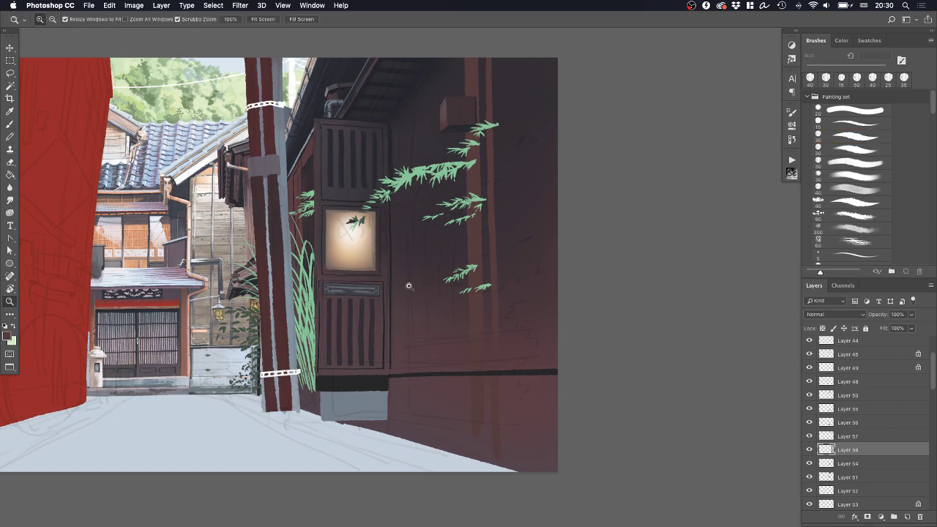
left_click_drag(424, 288, 432, 315)
left_click(862, 492)
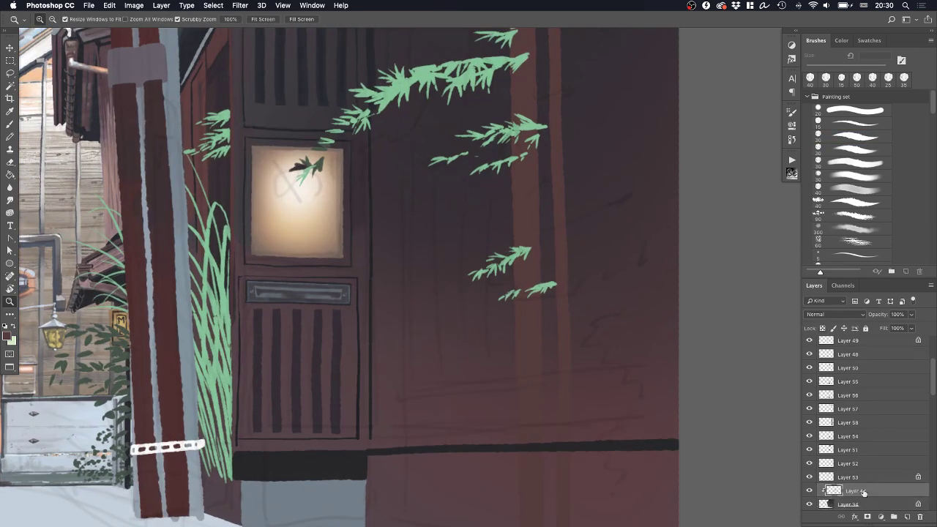
left_click(908, 517)
key("b")
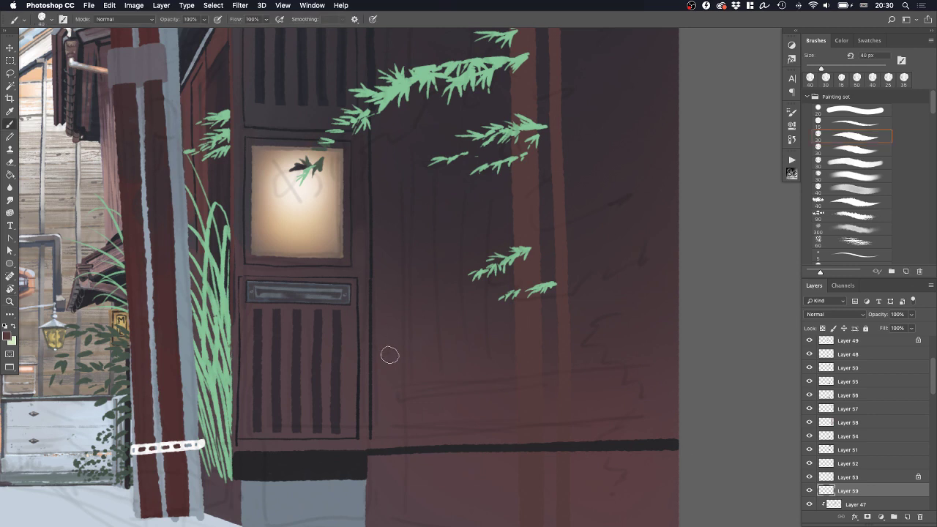
left_click_drag(386, 344, 383, 427)
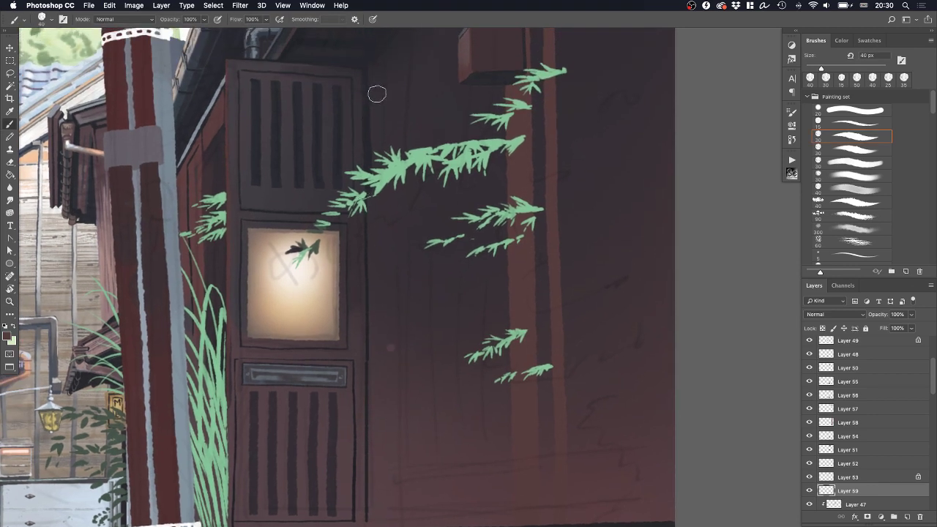
left_click_drag(391, 279, 395, 247)
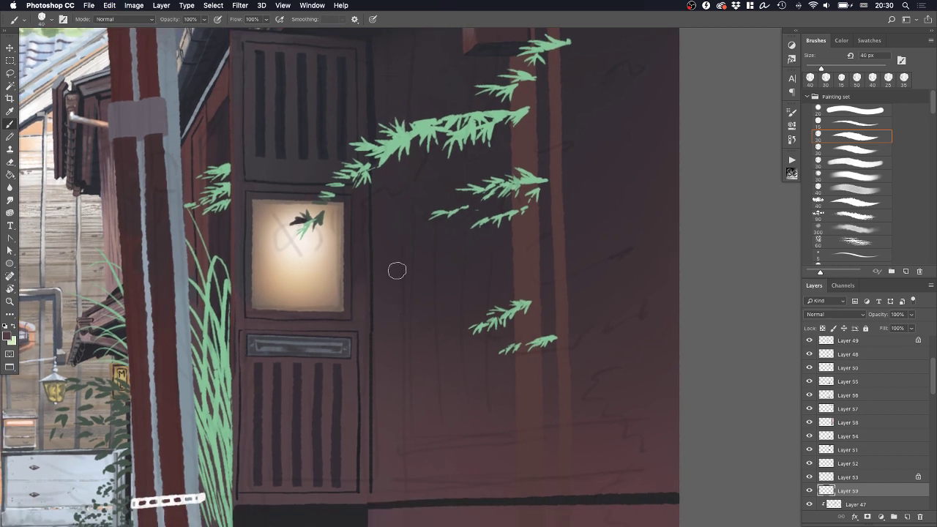
left_click(394, 376, "alt")
Paint a thin dark horizontal line just above the wall's base line at 20 px, undoing the attempts made at other brush sizes
left_click_drag(387, 487, 517, 476)
key("super+z")
left_click_drag(392, 486, 560, 477)
key("super+z")
key("bracketleft")
key("bracketleft")
key("bracketleft")
key("super+z")
left_click_drag(394, 484, 594, 474)
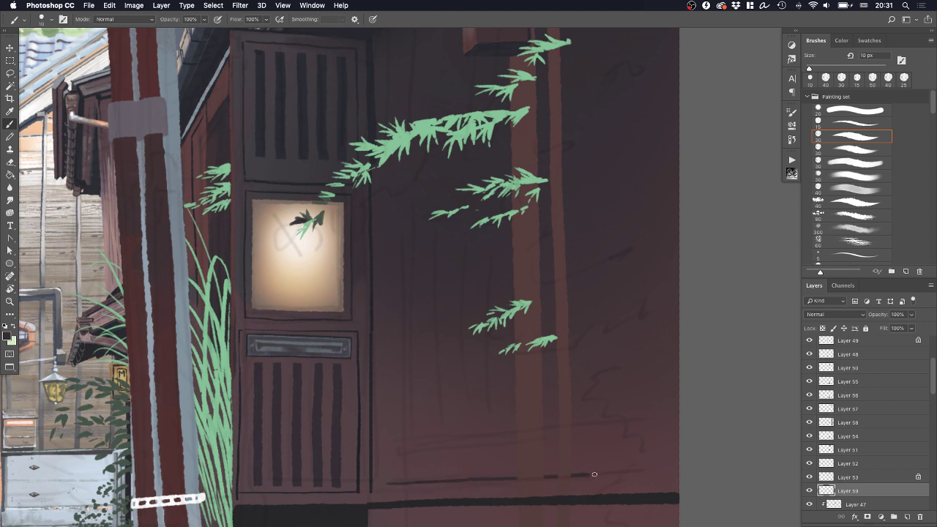
key("bracketright")
key("ctrl+z")
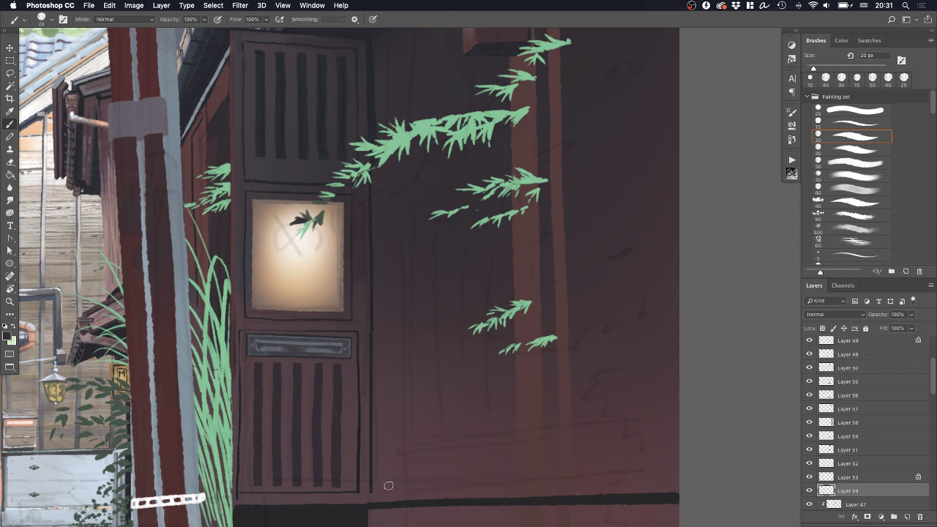
left_click_drag(388, 484, 623, 475)
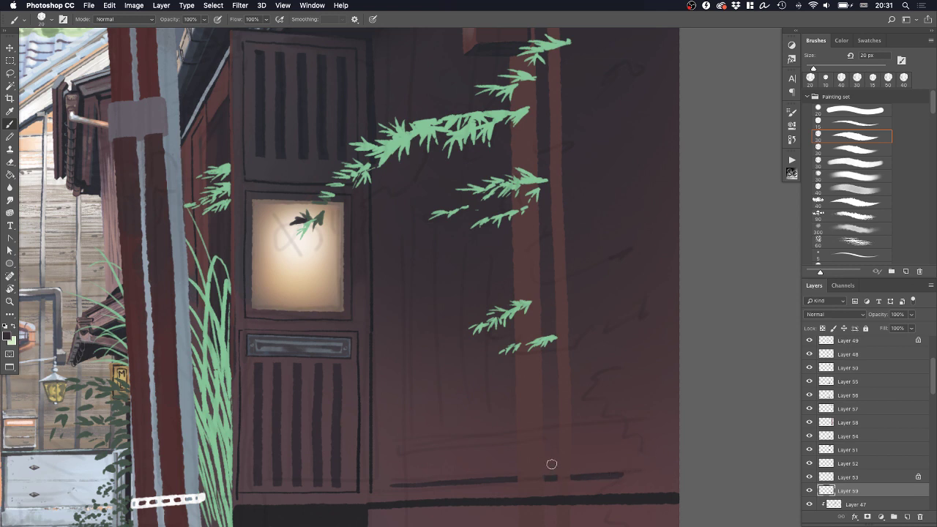
Erase the part of the thin horizontal line that runs across and beyond the vertical beams
key("e")
left_click_drag(581, 475, 613, 473)
left_click_drag(430, 449, 452, 463)
Paint a dark vertical line beside the door down to the horizontal line at 20 px, undoing the unsatisfactory strokes
key("b")
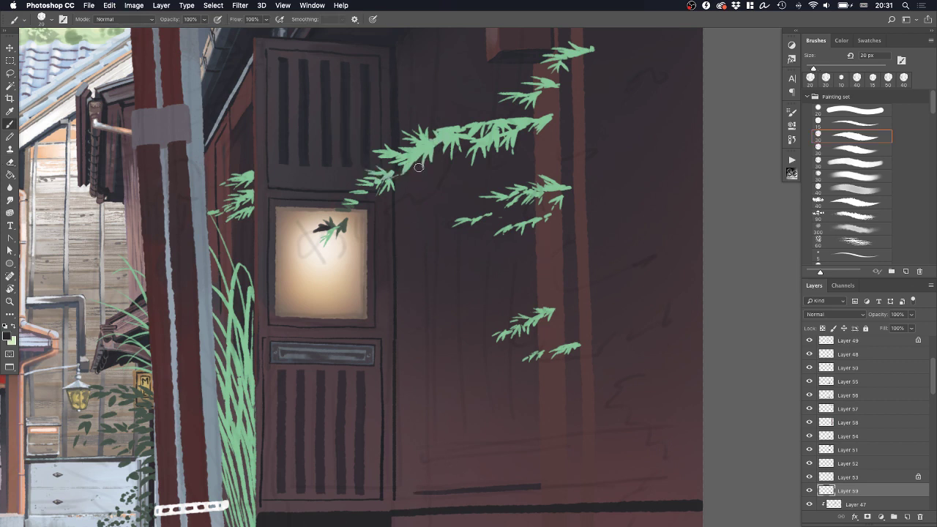
left_click_drag(415, 163, 419, 484)
key("super+z")
left_click_drag(413, 150, 420, 492)
key("super+z")
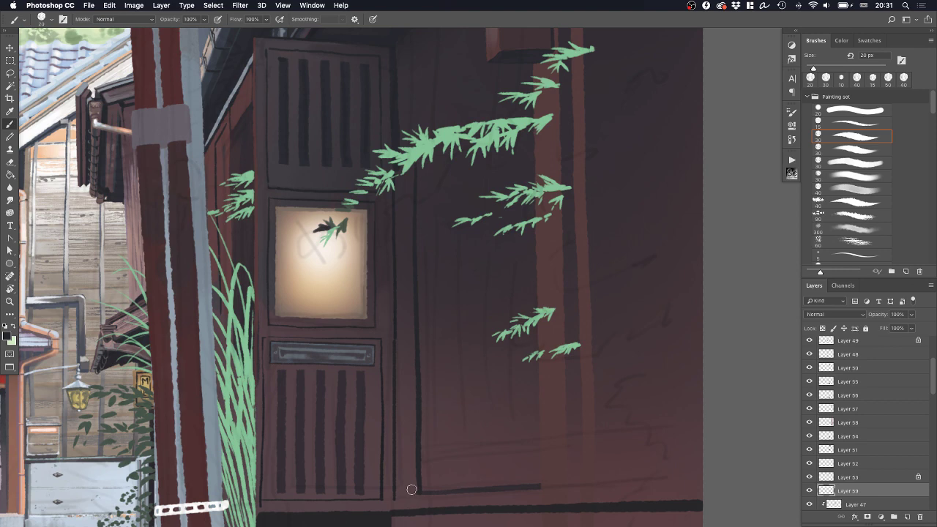
Try painting a slanted dark line across the upper wall beneath the roof at 20 px, undoing the strokes
key("e")
scroll(425, 326, "up", 5)
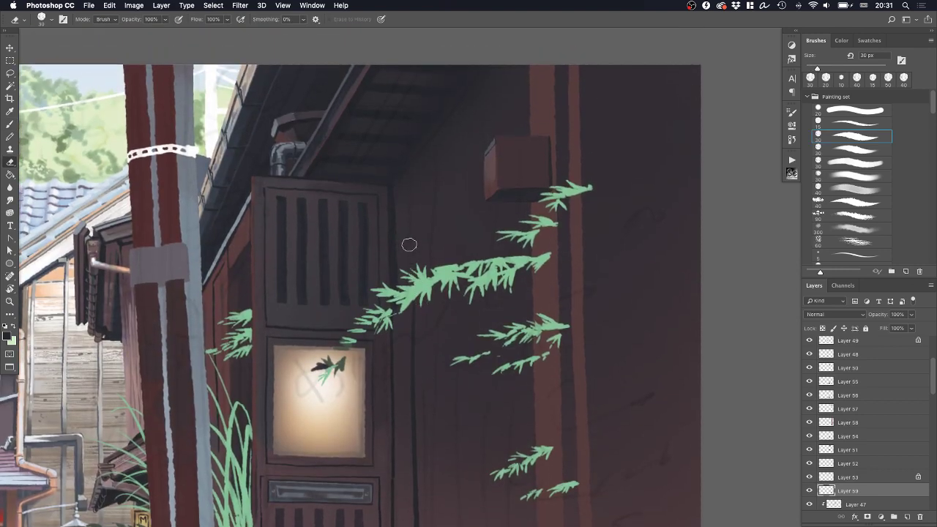
key("b")
left_click_drag(431, 170, 501, 98)
key("super+z")
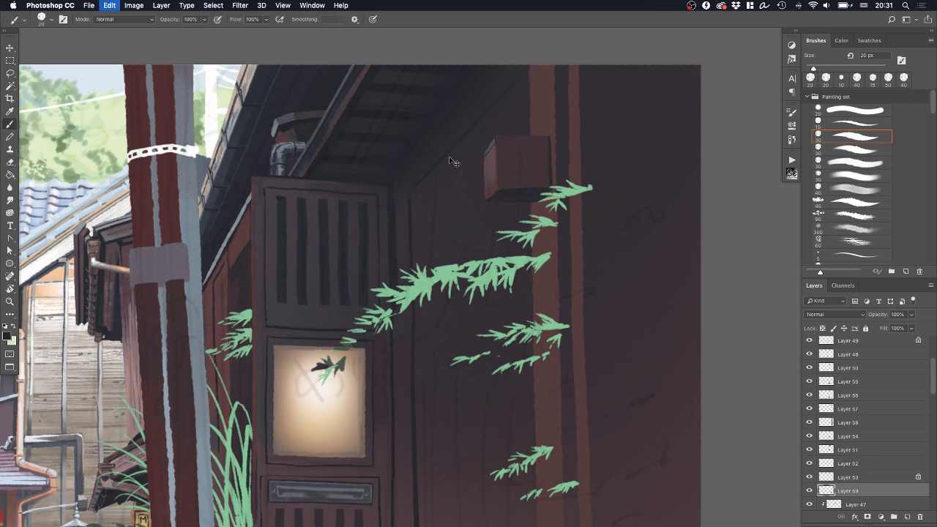
key("super+z")
Select the layer holding the thick dark base line, Layer 55, toggling its visibility to check its contents
scroll(512, 288, "down", 5)
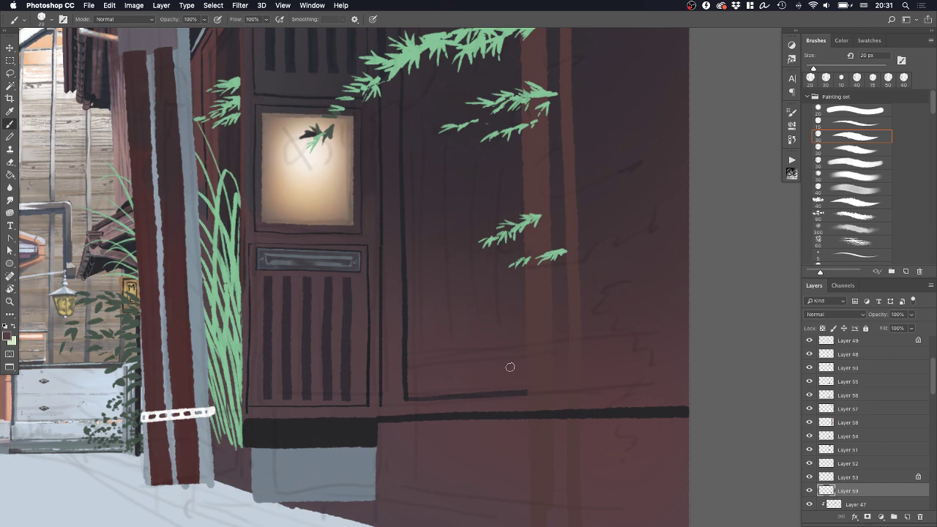
scroll(510, 367, "down", 2)
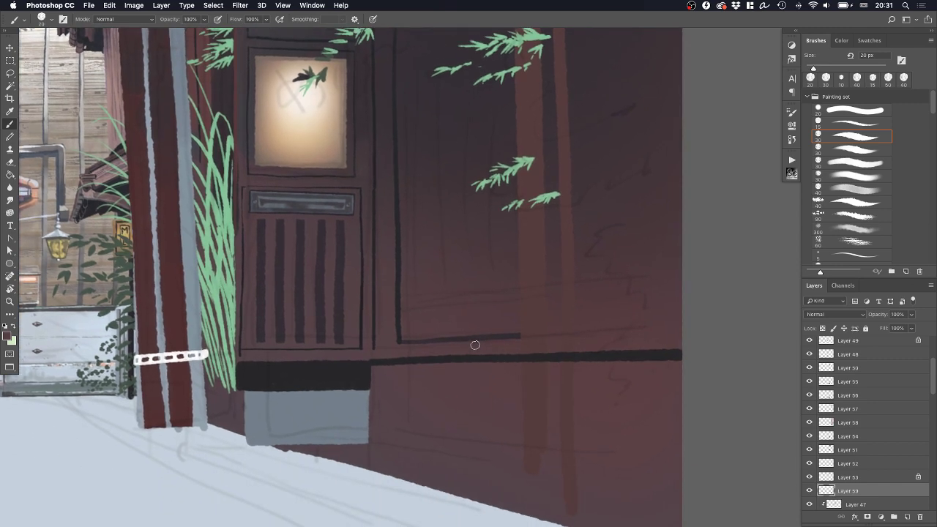
scroll(471, 364, "down", 2)
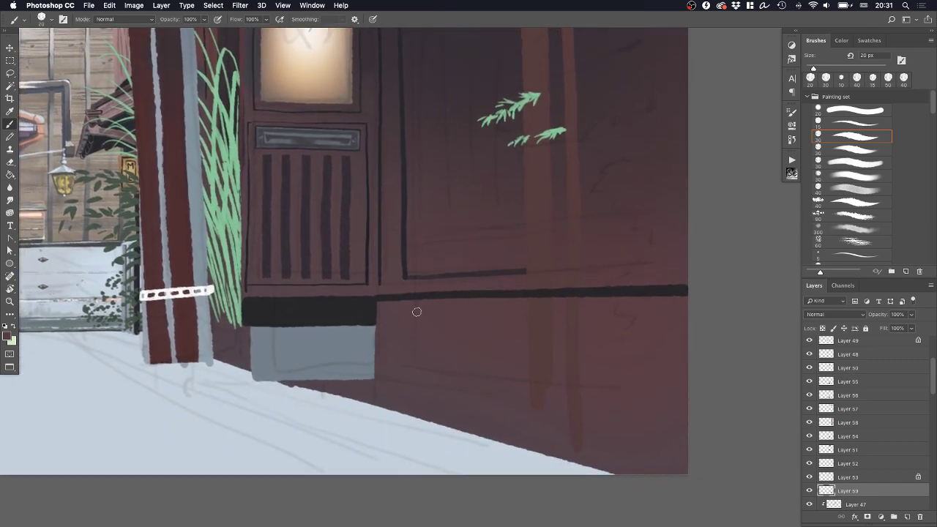
key("z")
left_click_drag(439, 304, 396, 322)
left_click_drag(477, 313, 459, 329)
left_click_drag(524, 309, 612, 302)
left_click(495, 302, "super")
left_click(811, 382)
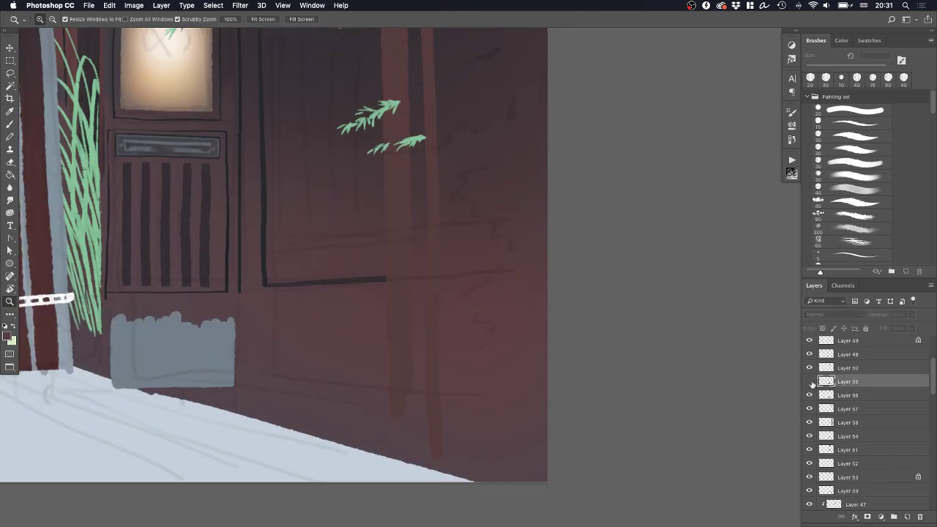
left_click(810, 382)
Erase the thick dark base line from the wide vertical beam outward to the canvas edge with the 30 px eraser
key("e")
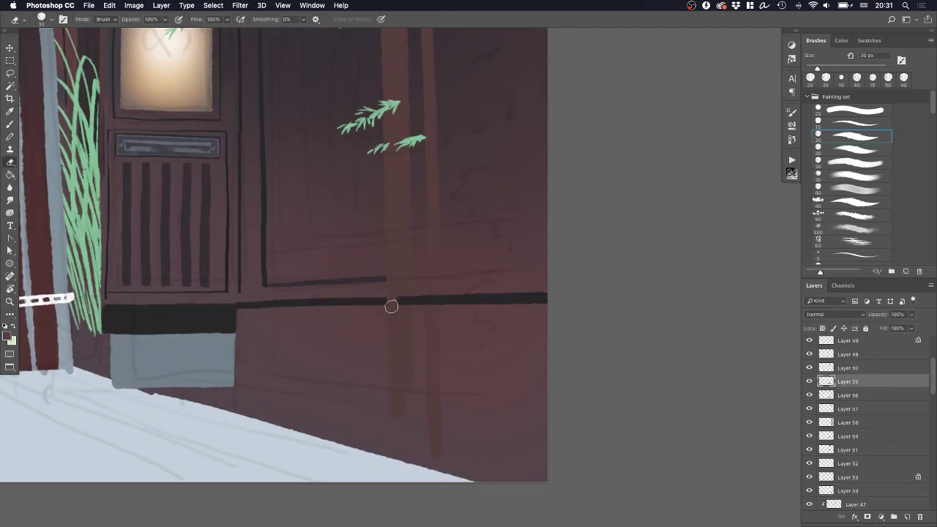
mouse_move(391, 308)
left_mouse_down()
mouse_move(538, 302)
mouse_move(431, 299)
mouse_move(506, 294)
left_mouse_up()
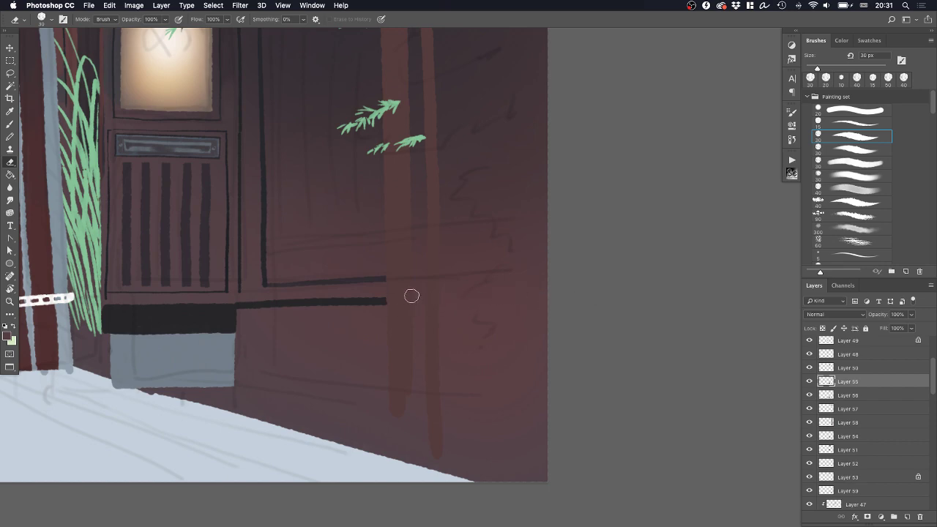
left_click_drag(412, 314, 489, 290)
key("z")
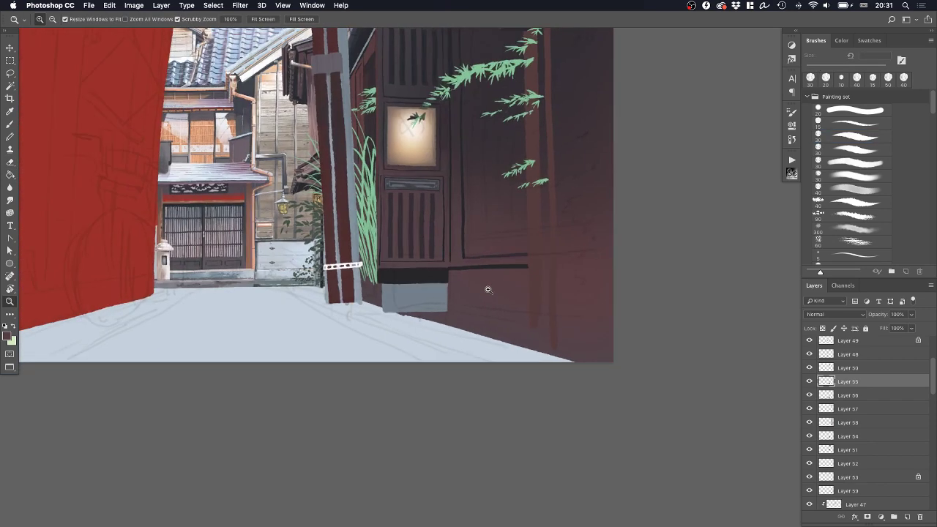
left_click_drag(492, 219, 475, 313)
left_click_drag(524, 267, 502, 274)
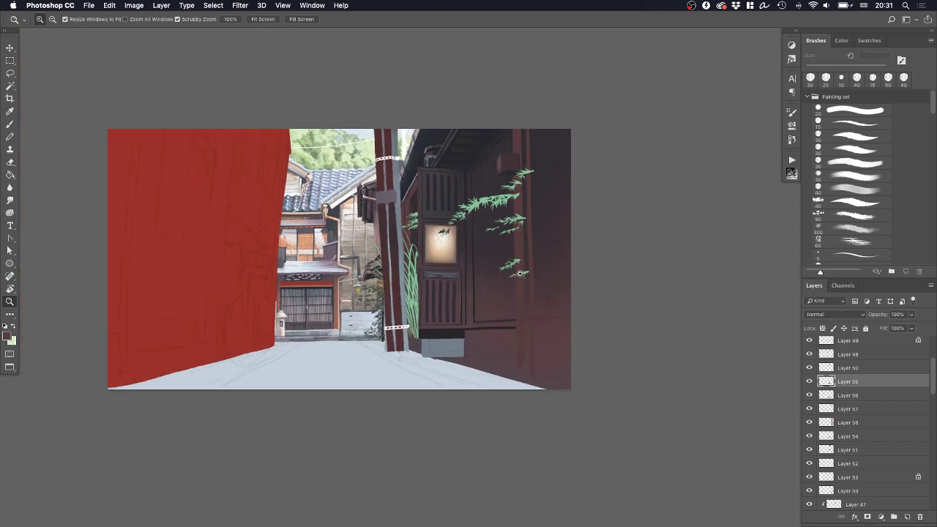
Outline a blue-grey base panel on Layer 56 from the existing grey block to the wide vertical beam, with 20 px and 30 px strokes
left_click_drag(518, 344, 531, 326)
key("b")
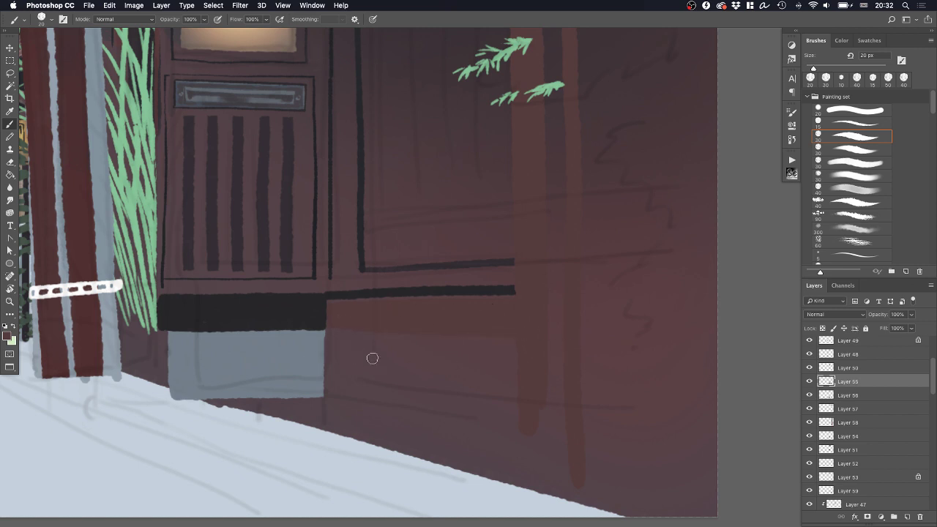
key("alt+bracketleft")
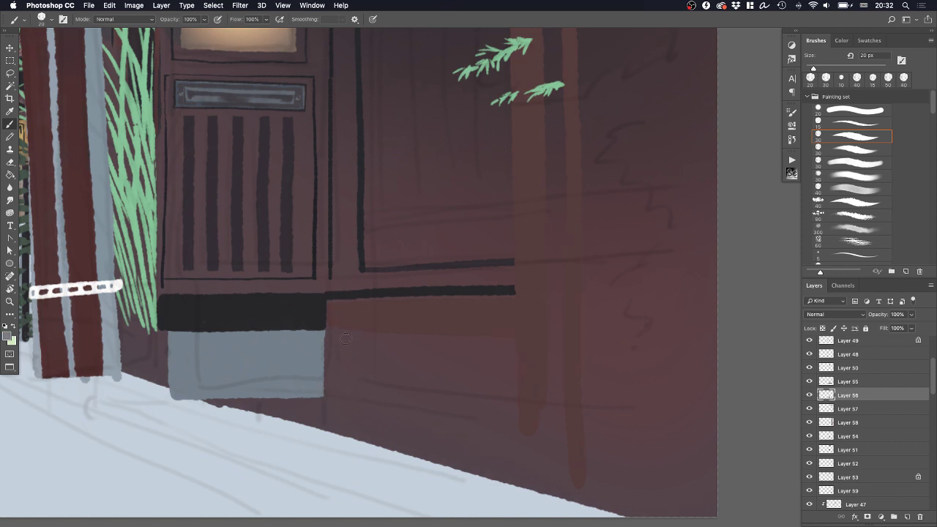
mouse_move(325, 335)
left_mouse_down()
mouse_move(516, 344)
mouse_move(508, 357)
mouse_move(516, 347)
mouse_move(514, 439)
left_mouse_up()
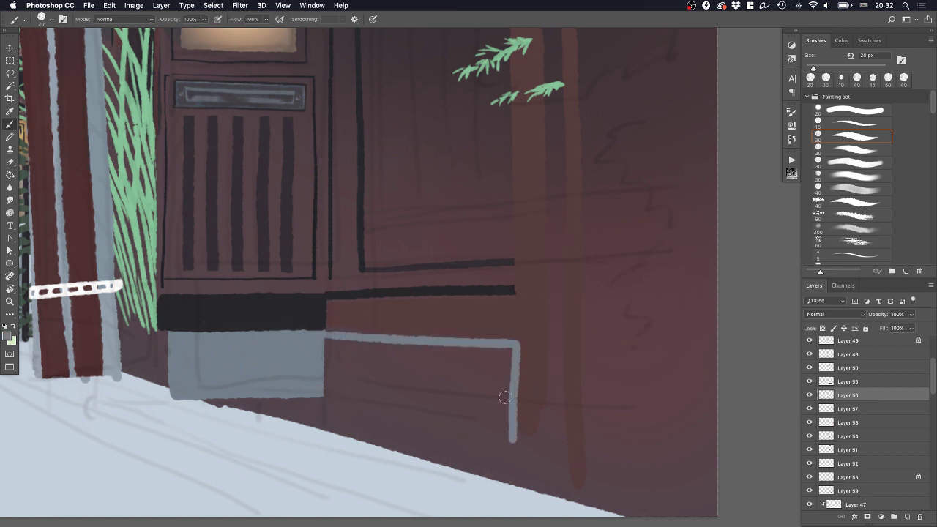
key("super+z")
left_click_drag(517, 344, 516, 438)
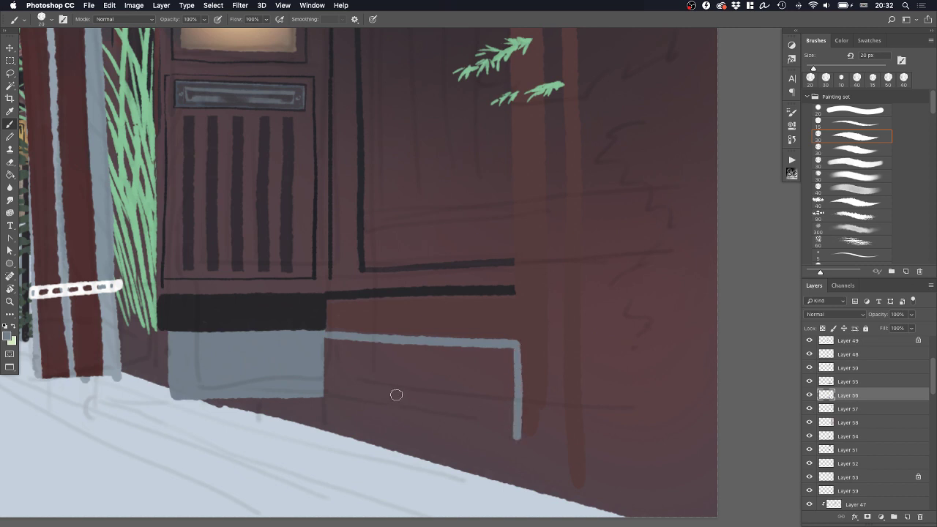
key("]")
left_click_drag(317, 388, 517, 438)
key("super+z")
Fill the outlined base panel with the same blue-grey and clear the selection
key("w")
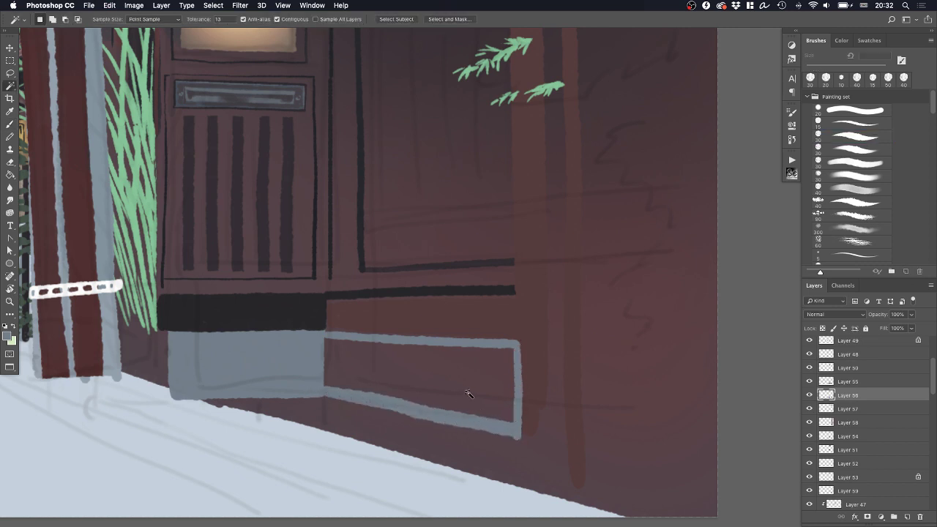
left_click(470, 393)
key("alt+BackSpace")
key("super+d")
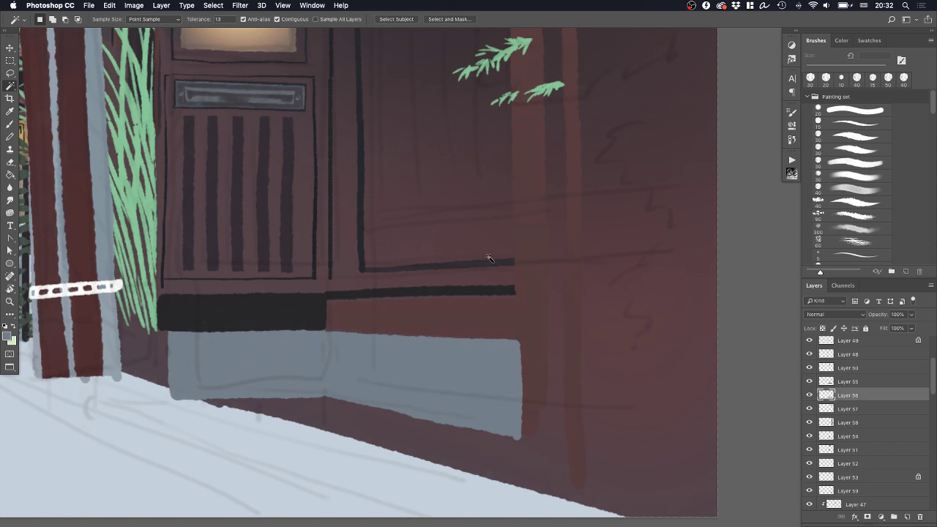
Select the tall grass layer, Layer 46, lock its transparent pixels, and set up the soft 40 px painting brush at 50 px
key("z")
mouse_move(477, 268)
left_mouse_down()
mouse_move(437, 284)
mouse_move(455, 295)
left_mouse_up()
left_click_drag(498, 376, 511, 364)
left_click_drag(411, 250, 439, 259)
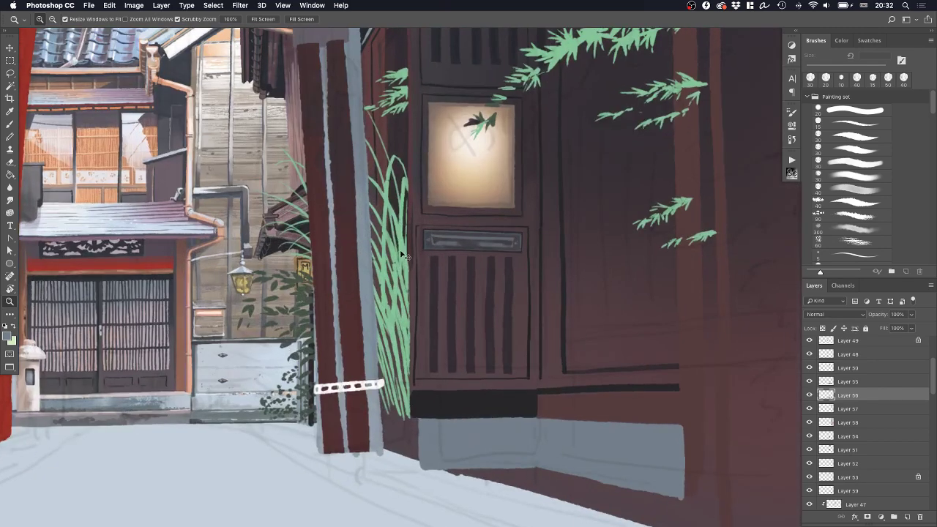
left_click(401, 254, "super")
key("b")
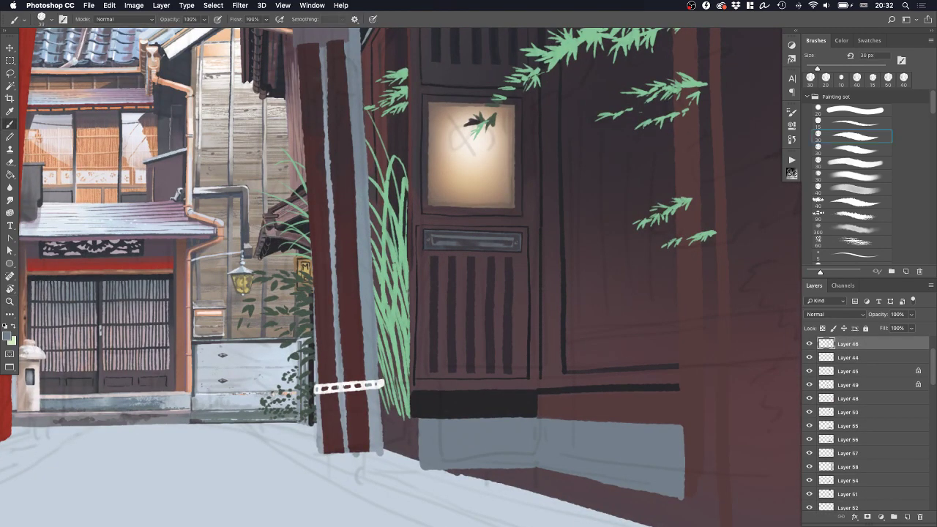
scroll(856, 198, "down", 5)
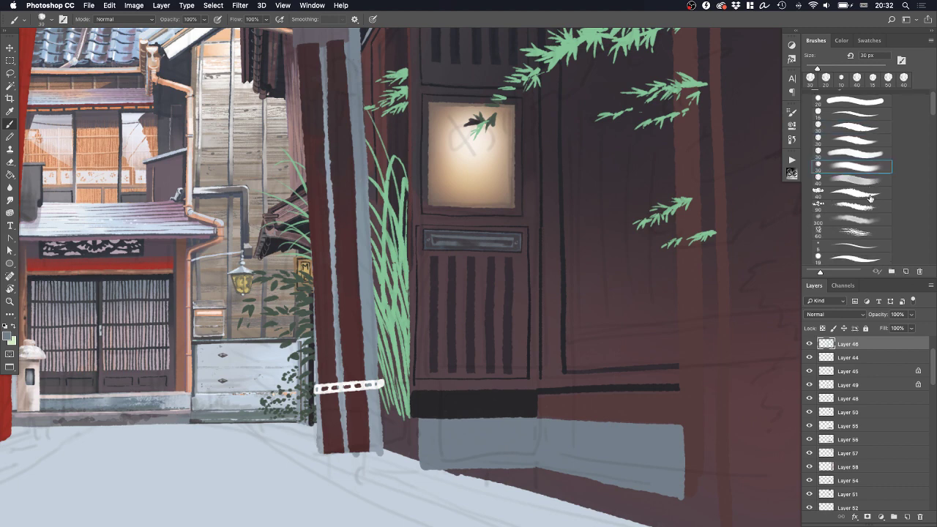
scroll(862, 210, "up", 3)
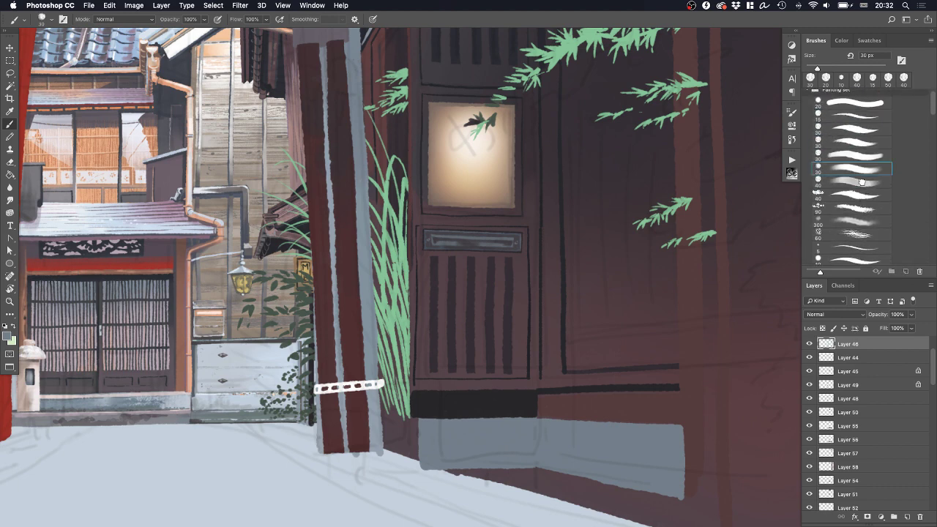
left_click(862, 181)
key("/")
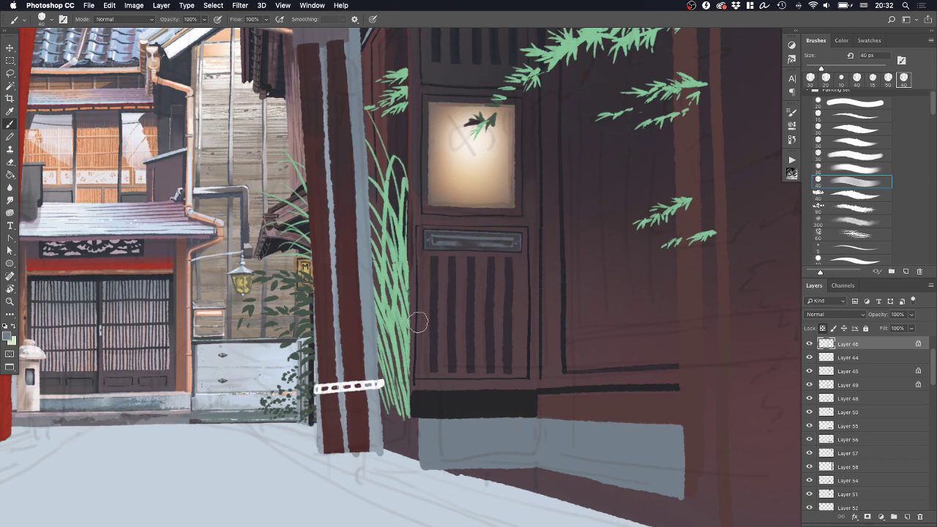
key("bracketright")
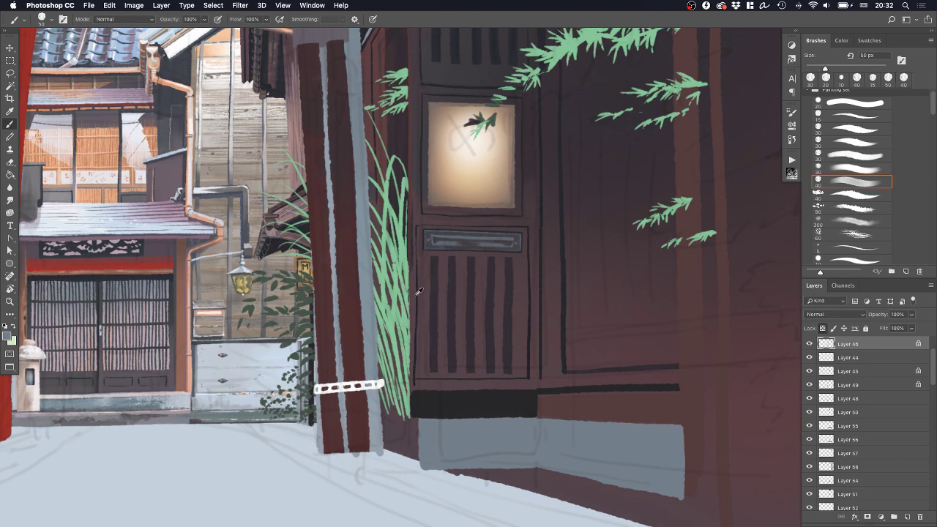
Shade the lower grass blades between the pole and the door with sampled dark green, adding a brownish tone near their base
left_click(309, 298, "alt")
left_click_drag(394, 244, 412, 421)
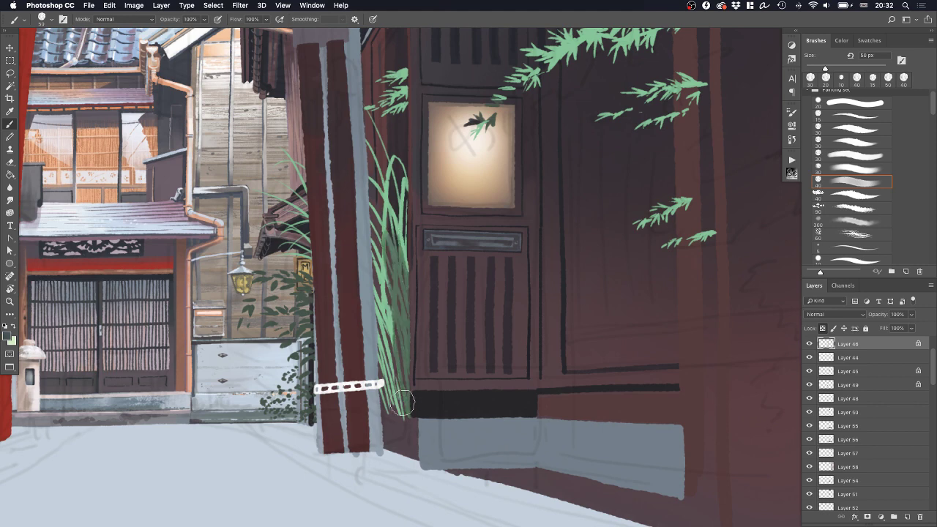
left_click_drag(388, 271, 402, 417)
left_click_drag(392, 290, 413, 425)
left_click_drag(383, 306, 388, 377)
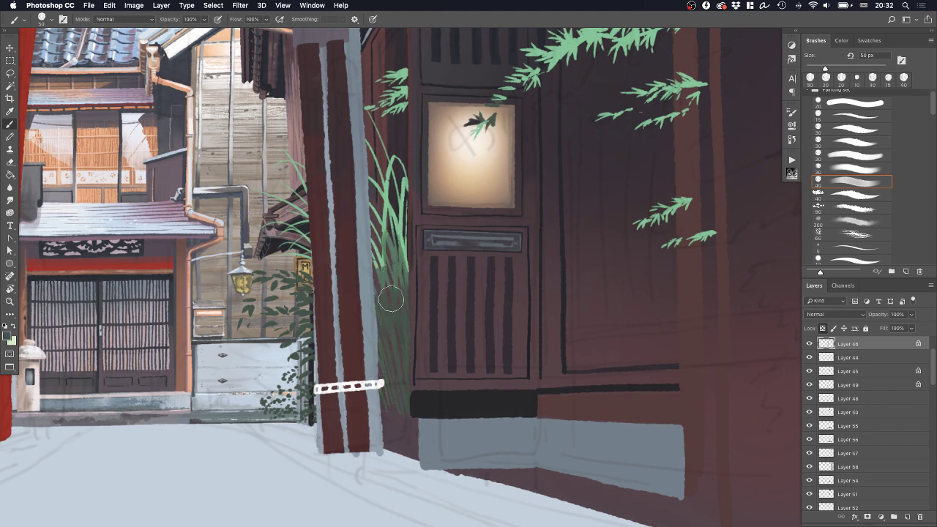
left_click_drag(392, 273, 407, 408)
left_click(247, 334, "alt")
mouse_move(402, 373)
left_mouse_down()
mouse_move(404, 416)
mouse_move(392, 407)
left_mouse_up()
left_click(396, 331, "alt")
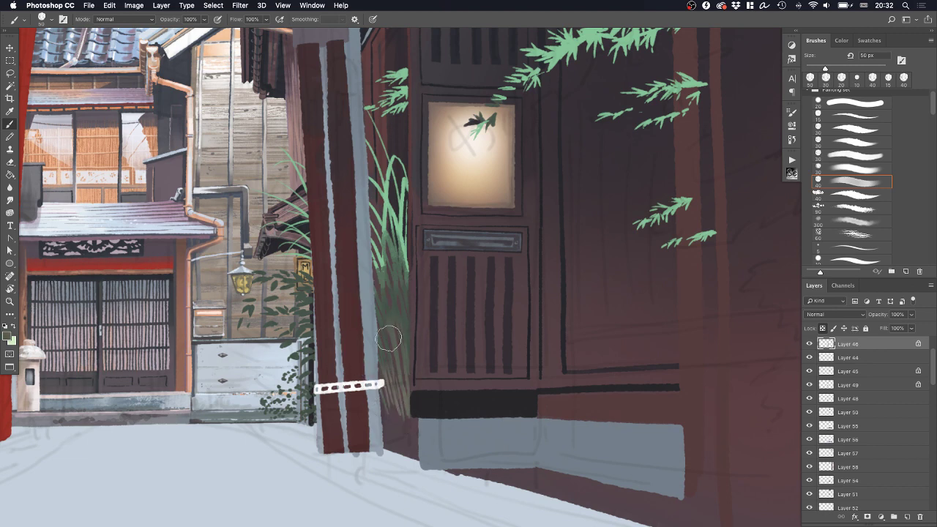
Mute the bright upper grass blades on both sides of the pole with darker greens sampled from the grass
left_click(401, 264, "alt")
left_click_drag(397, 172, 397, 269)
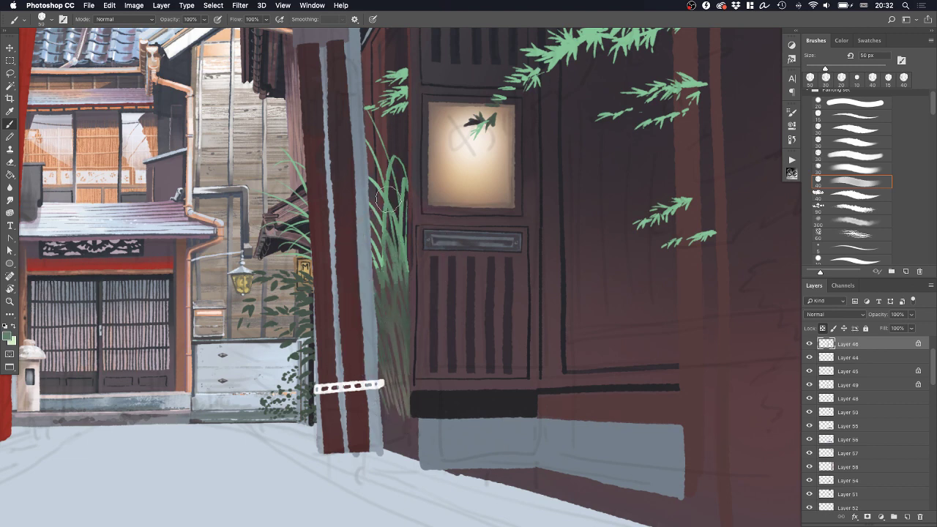
left_click_drag(376, 191, 379, 255)
left_click(404, 292, "alt")
mouse_move(402, 158)
left_mouse_down()
mouse_move(403, 293)
mouse_move(378, 285)
left_mouse_up()
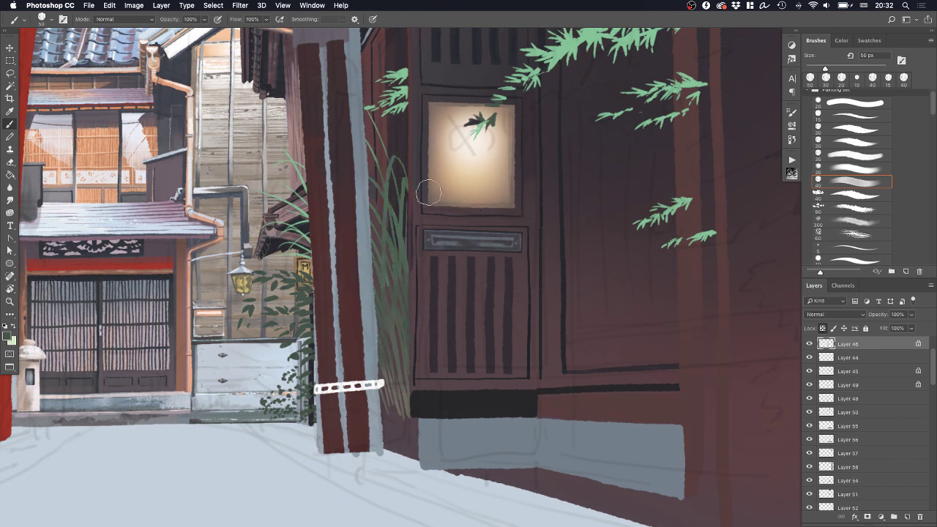
left_click_drag(393, 249, 375, 137)
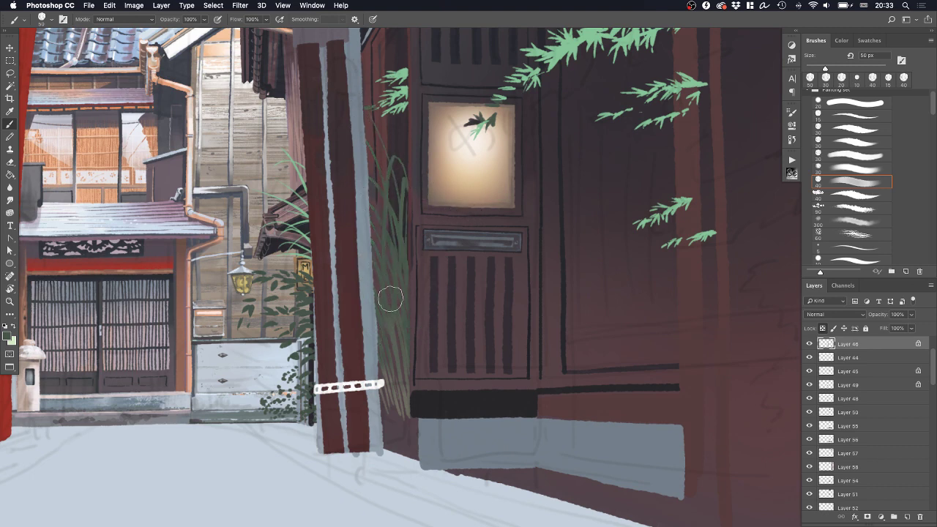
mouse_move(315, 211)
left_mouse_down()
mouse_move(262, 190)
mouse_move(272, 239)
mouse_move(299, 190)
mouse_move(303, 218)
mouse_move(291, 193)
left_mouse_up()
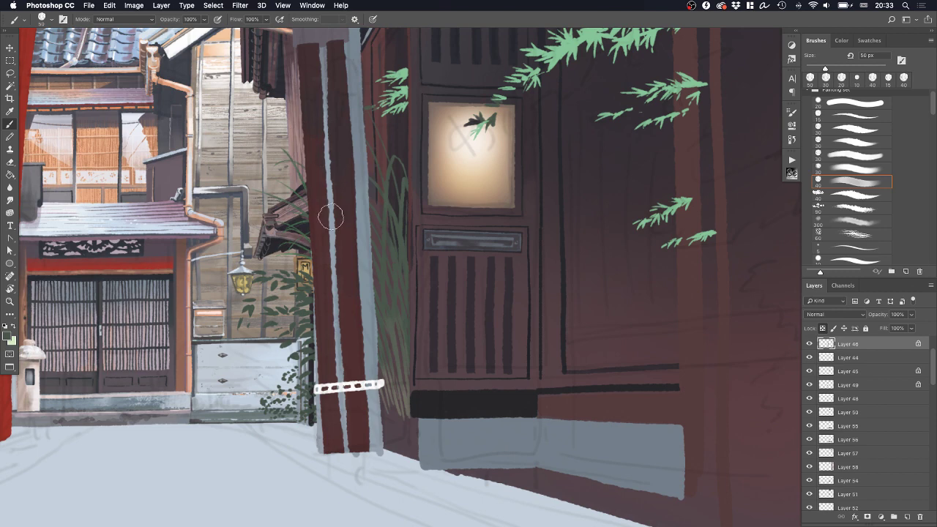
Darken the grass blades between the pole and the door further with sampled near-black tones
scroll(384, 213, "left", 2)
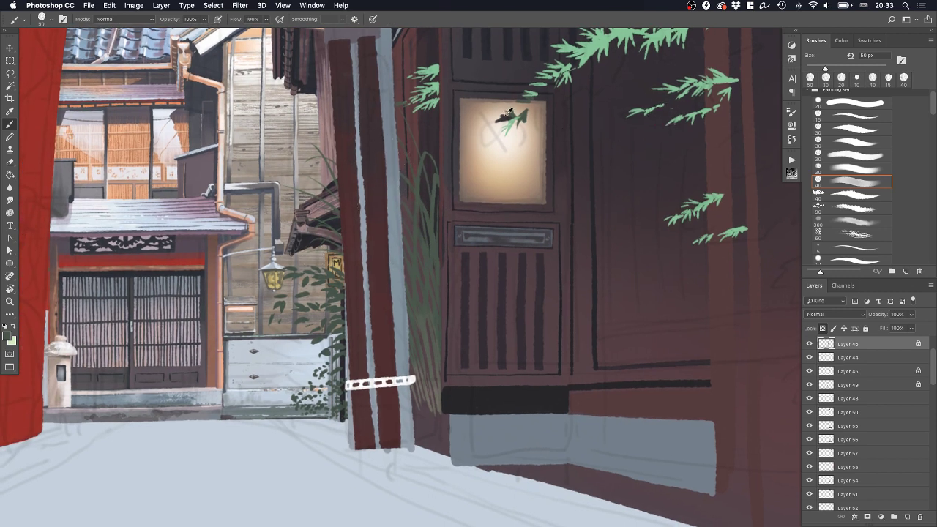
left_click_drag(413, 144, 409, 243)
left_click_drag(430, 166, 433, 286)
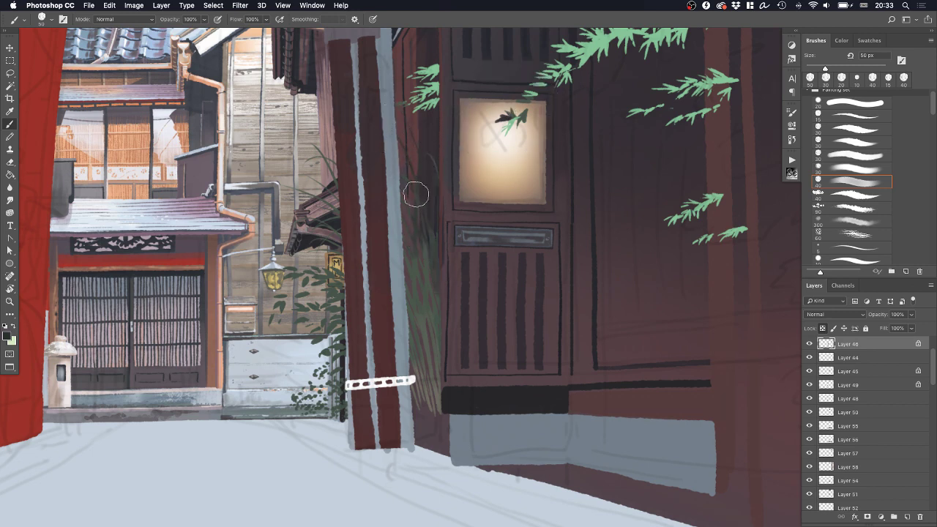
left_click(438, 246, "alt")
mouse_move(397, 129)
left_mouse_down()
mouse_move(437, 217)
mouse_move(411, 273)
mouse_move(428, 317)
left_mouse_up()
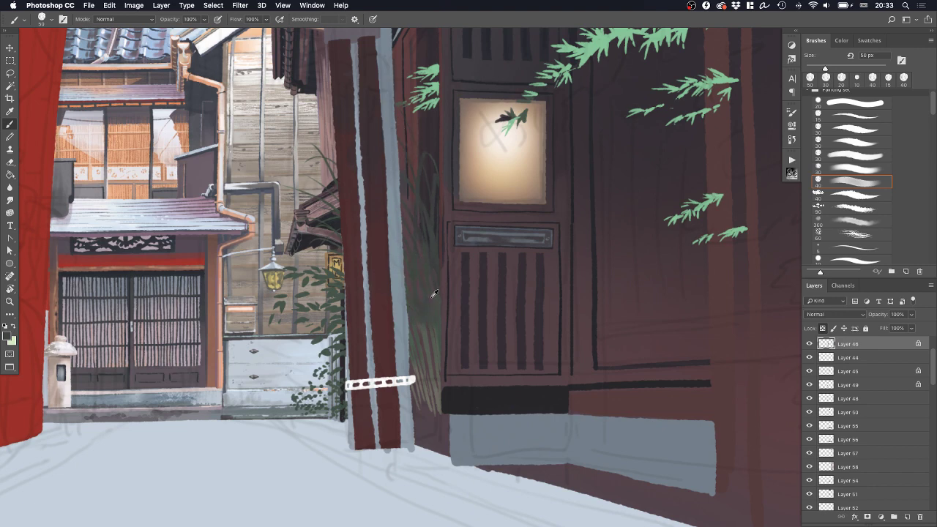
Deepen the middle and lower grass blades beside the door with dark greens, down to H 136, S 24, B 18
left_click(843, 41)
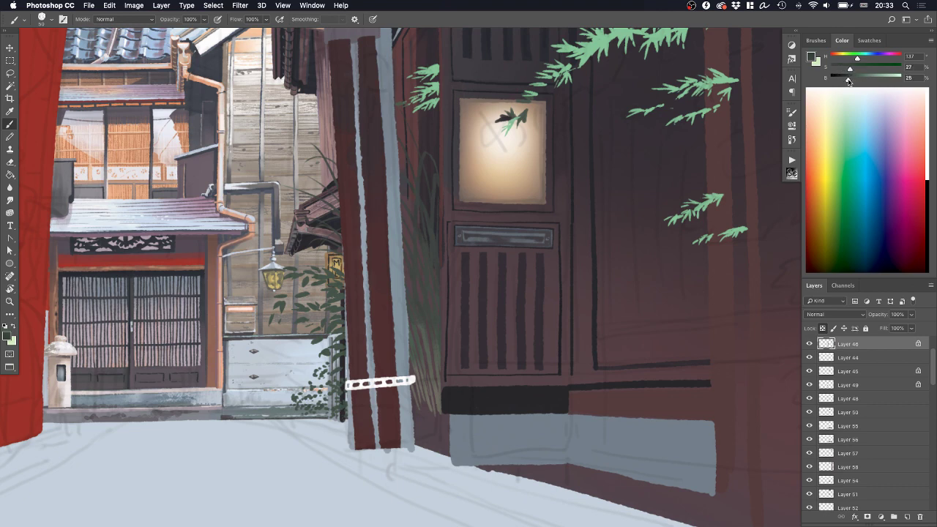
left_click_drag(435, 286, 437, 356)
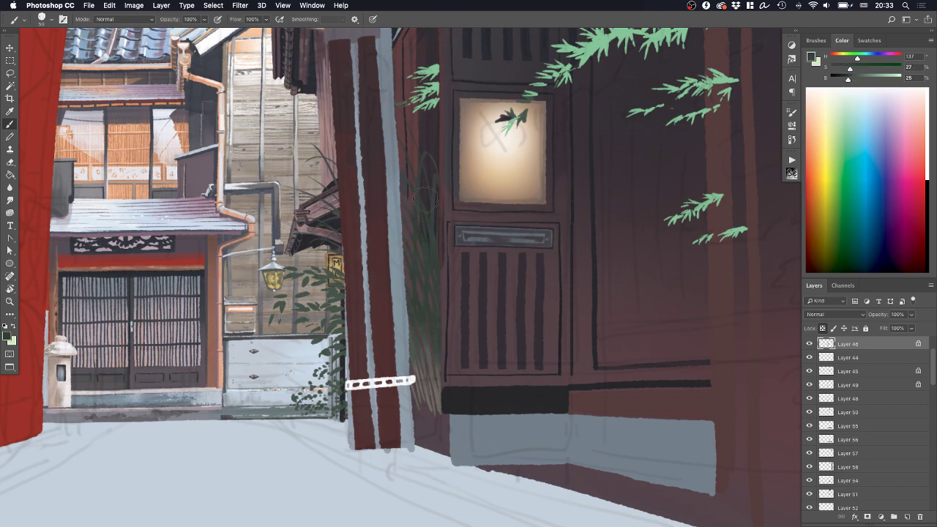
left_click(442, 357, "alt")
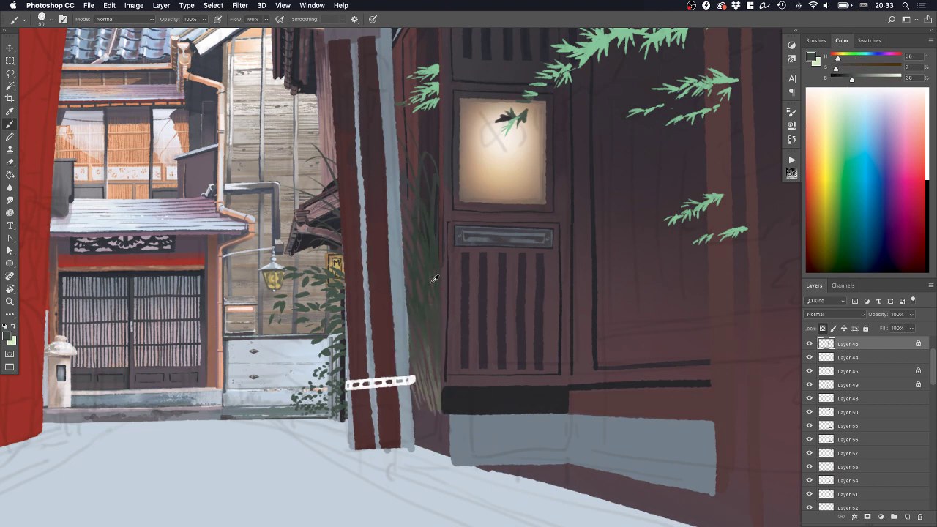
left_click(430, 316, "alt")
left_click_drag(846, 82, 842, 81)
mouse_move(431, 242)
left_mouse_down()
mouse_move(425, 298)
mouse_move(423, 290)
mouse_move(436, 288)
mouse_move(422, 208)
left_mouse_up()
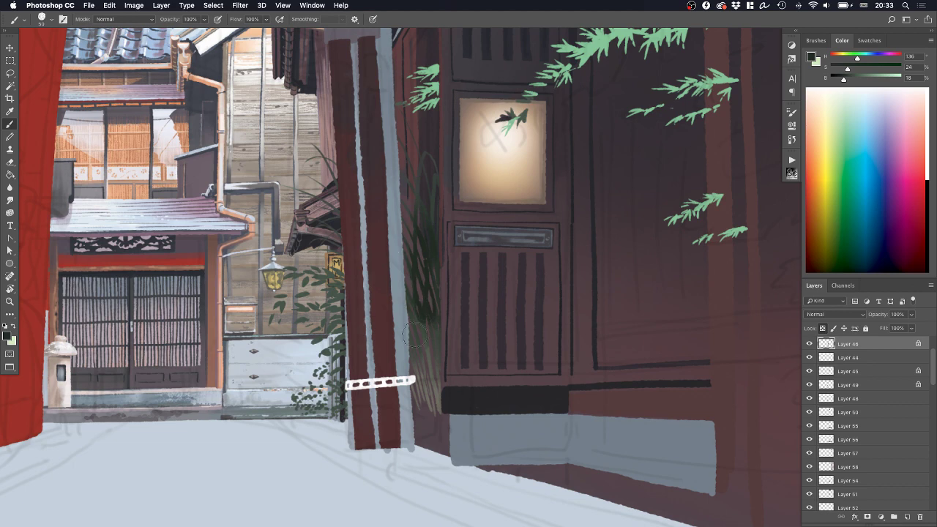
left_click_drag(421, 326, 432, 339)
mouse_move(422, 283)
left_mouse_down()
mouse_move(422, 311)
mouse_move(407, 305)
mouse_move(436, 311)
mouse_move(443, 392)
left_mouse_up()
Tint the base of the grass blades with reddish brown at H 0, S 18, B 49, and a darker warm brown
left_click(443, 379, "alt")
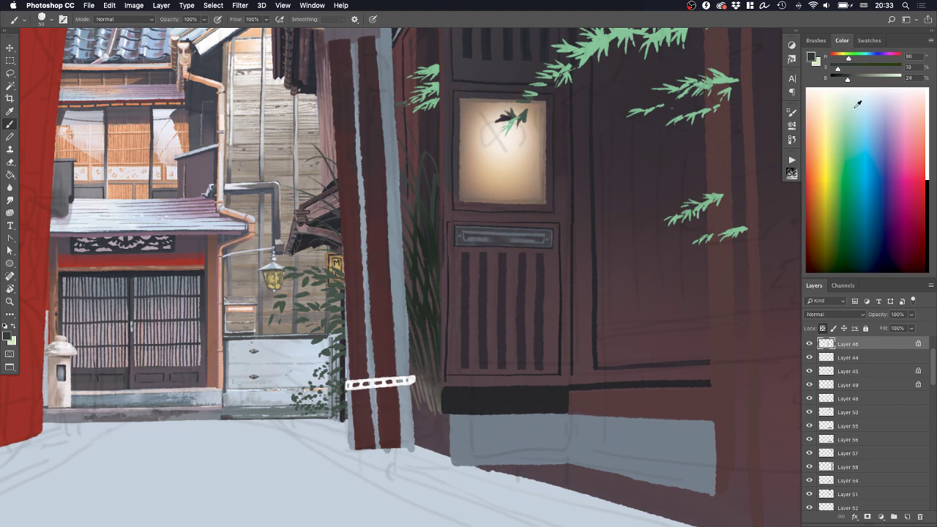
left_click(430, 400, "alt")
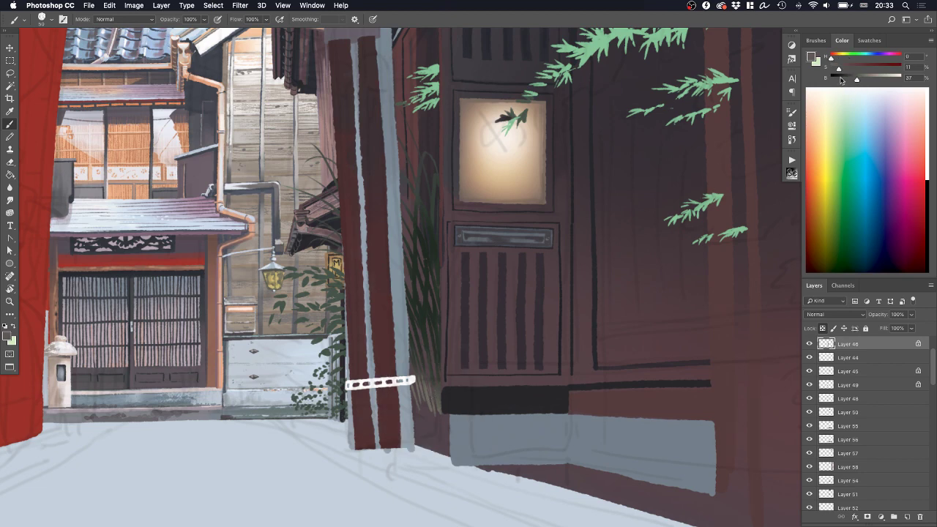
left_click_drag(861, 80, 865, 79)
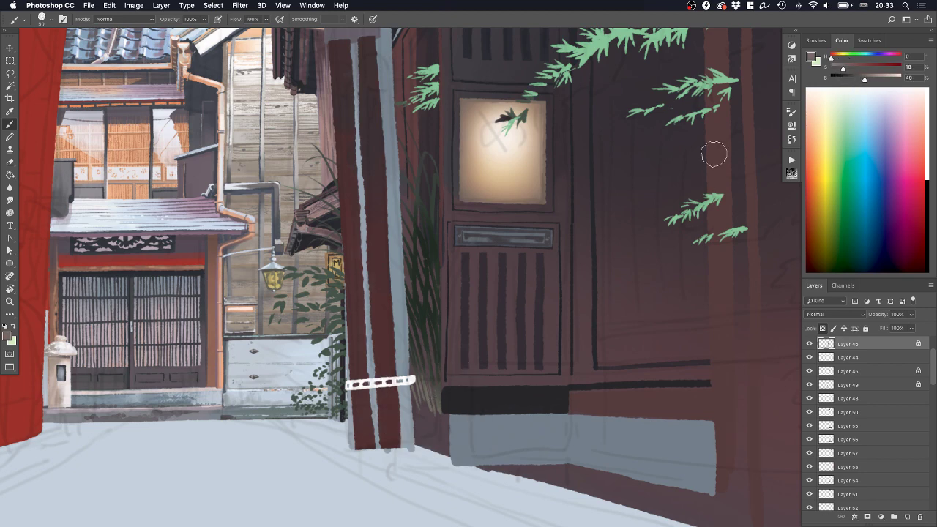
left_click_drag(435, 357, 440, 388)
left_click(580, 402, "alt")
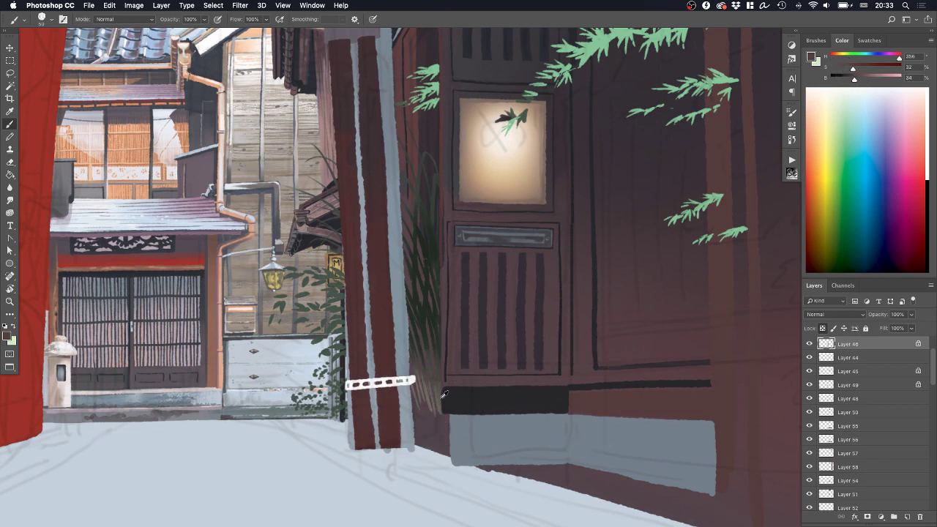
left_click(440, 406, "alt")
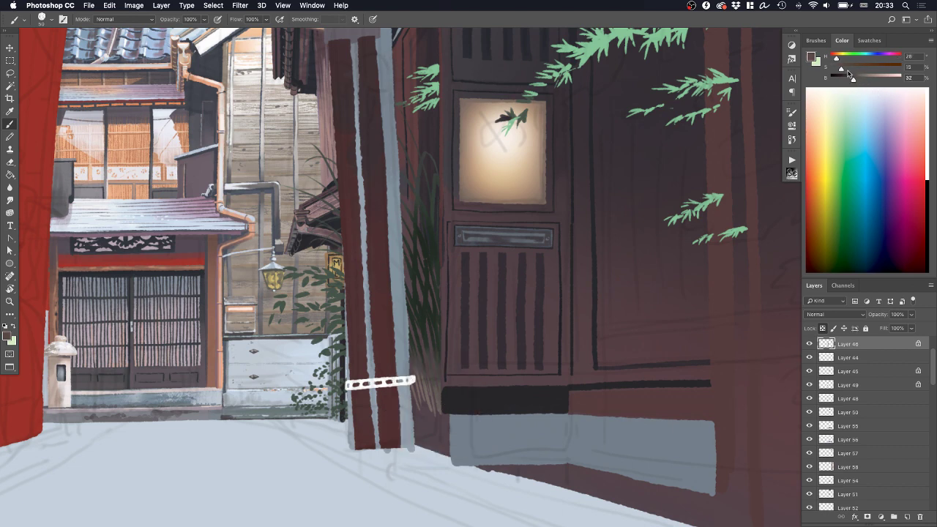
left_click_drag(436, 375, 418, 383)
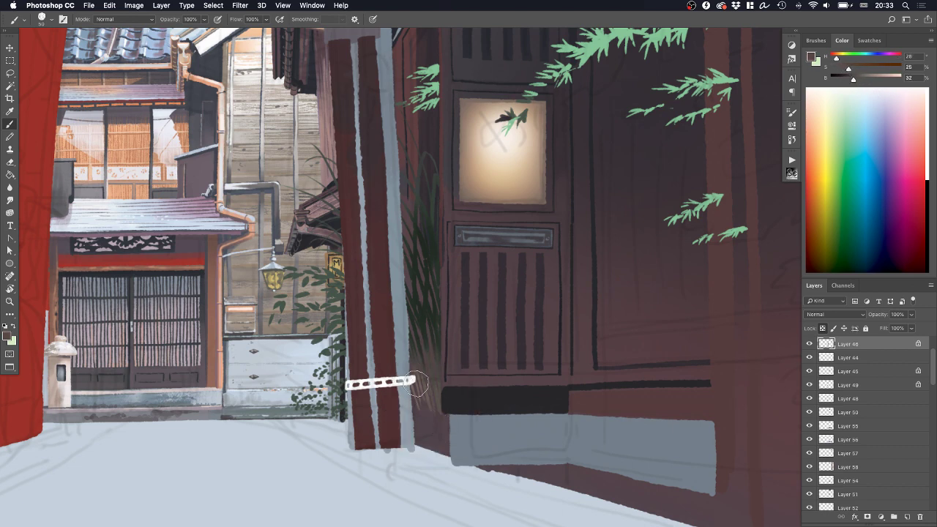
Blend the foot of the grass blades into the shadow beside the door using dark tones sampled from the grass
left_click(434, 338, "alt")
left_click(426, 310, "alt")
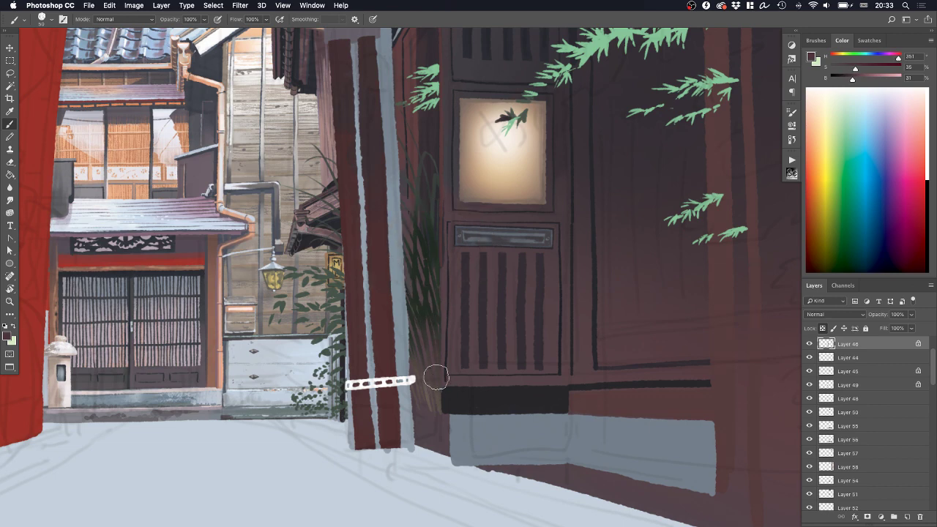
left_click(431, 310, "alt")
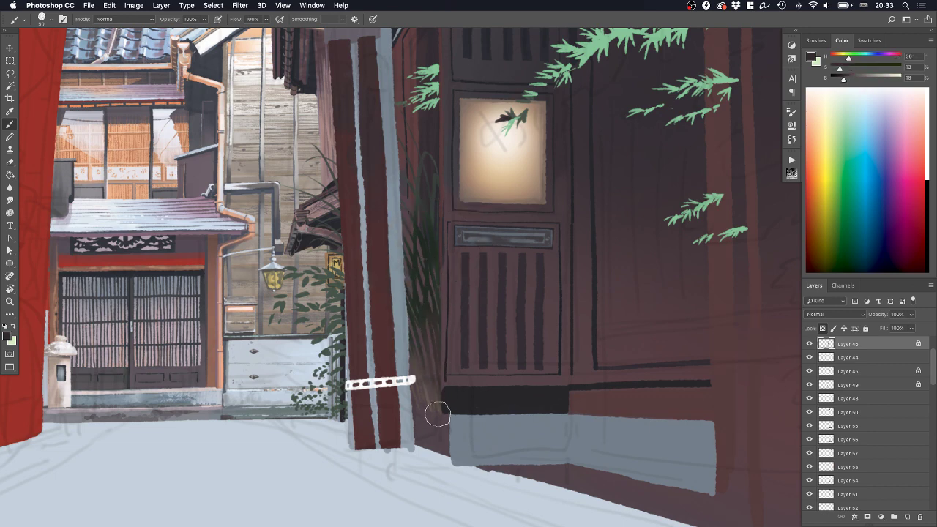
left_click_drag(438, 414, 443, 420)
key("z")
left_click_drag(540, 356, 491, 402)
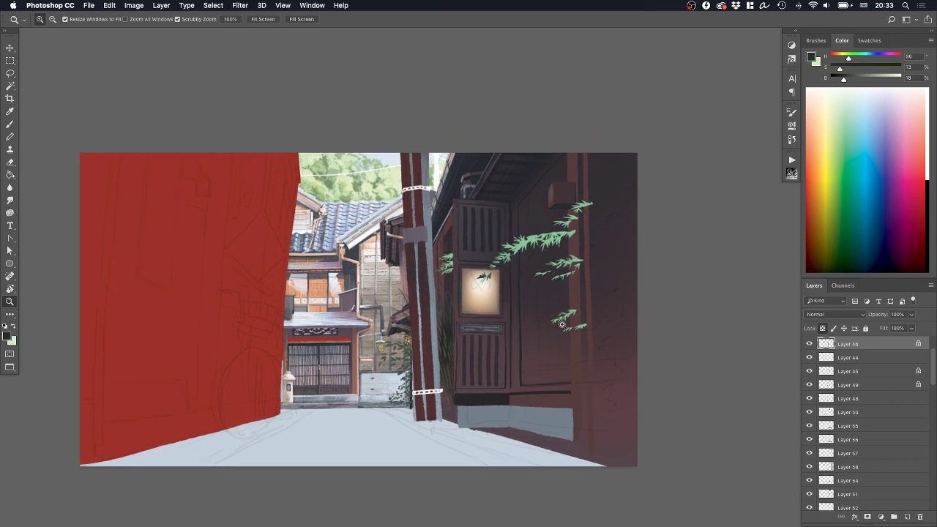
Darken the bright leaves hanging over the house wall with the dark green H 140, S 21, B 17 sampled from the grass
key("b")
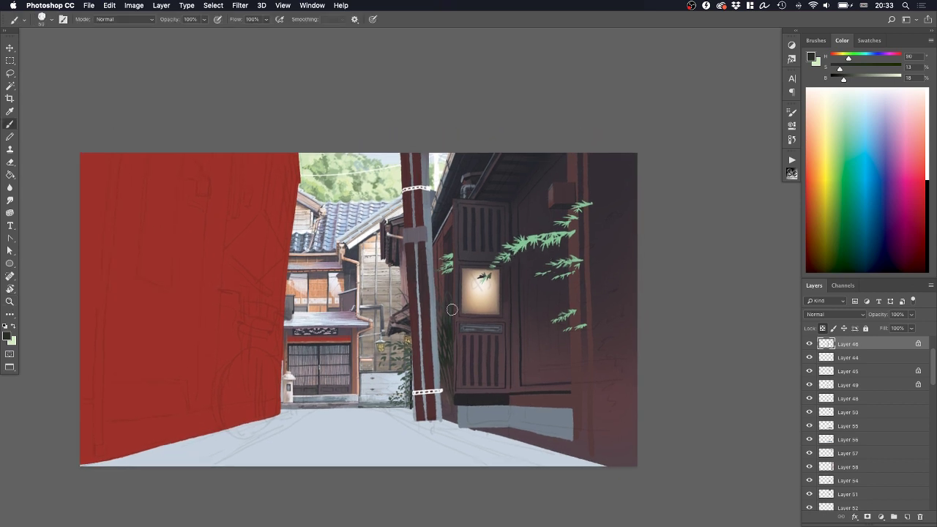
left_click(448, 329, "alt")
left_click_drag(498, 278, 567, 238)
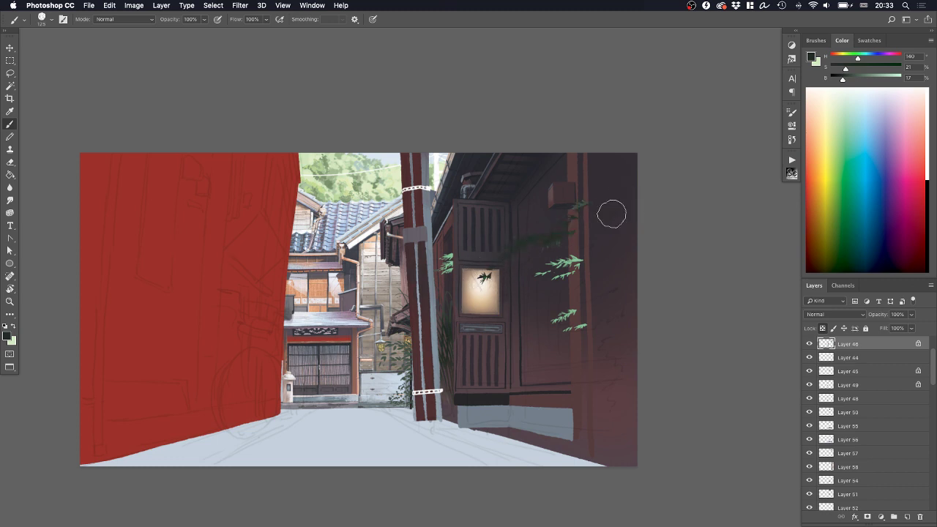
left_click_drag(541, 276, 576, 260)
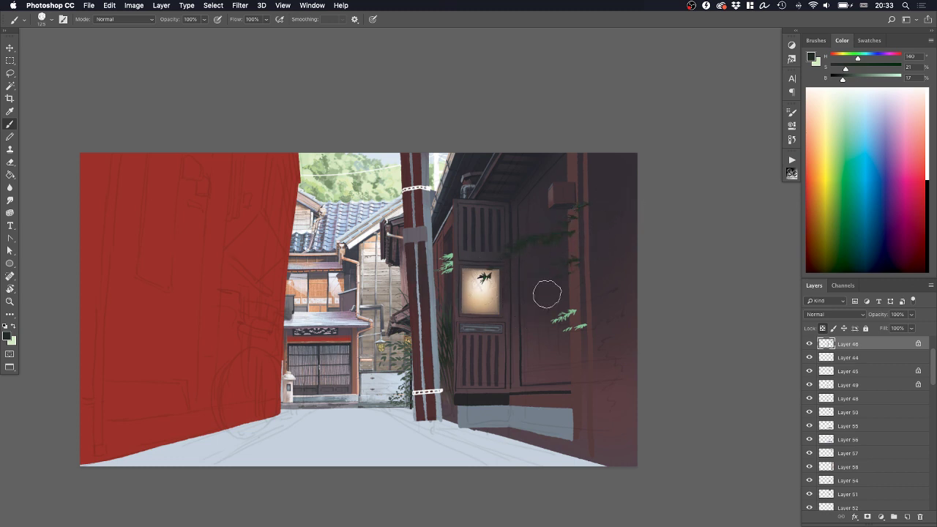
mouse_move(548, 324)
left_mouse_down()
mouse_move(551, 358)
mouse_move(592, 289)
mouse_move(578, 318)
left_mouse_up()
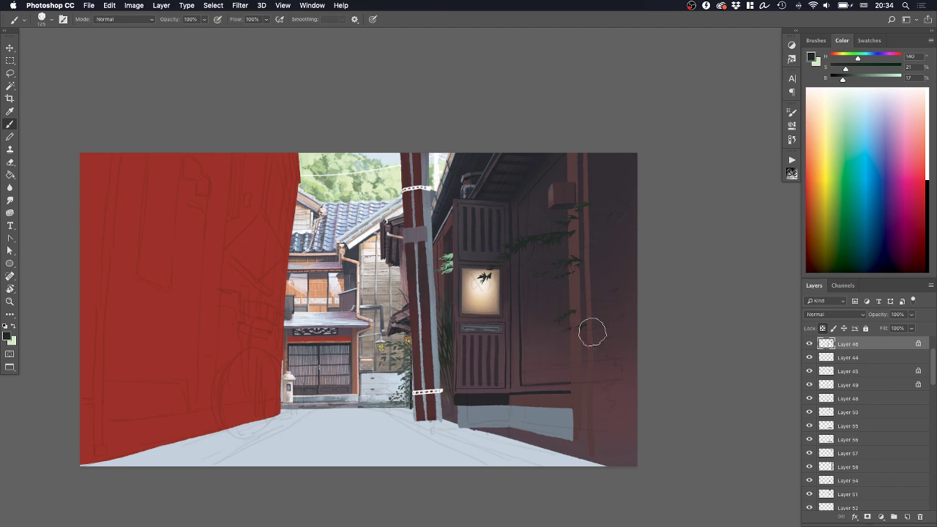
left_click_drag(438, 268, 449, 257)
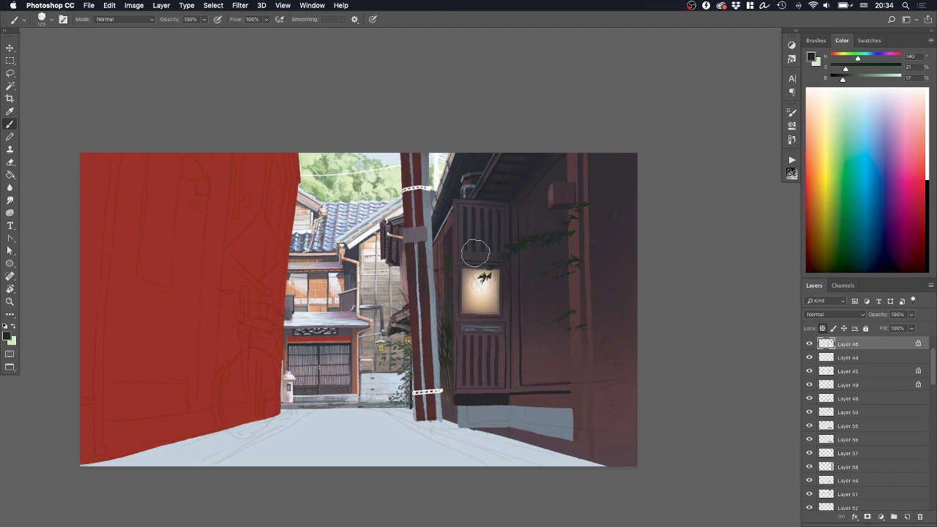
Tint the long leafy branch beside the lamp panel with a more saturated green, H 140, S 51, B 24
key("z")
left_click_drag(558, 253, 647, 199)
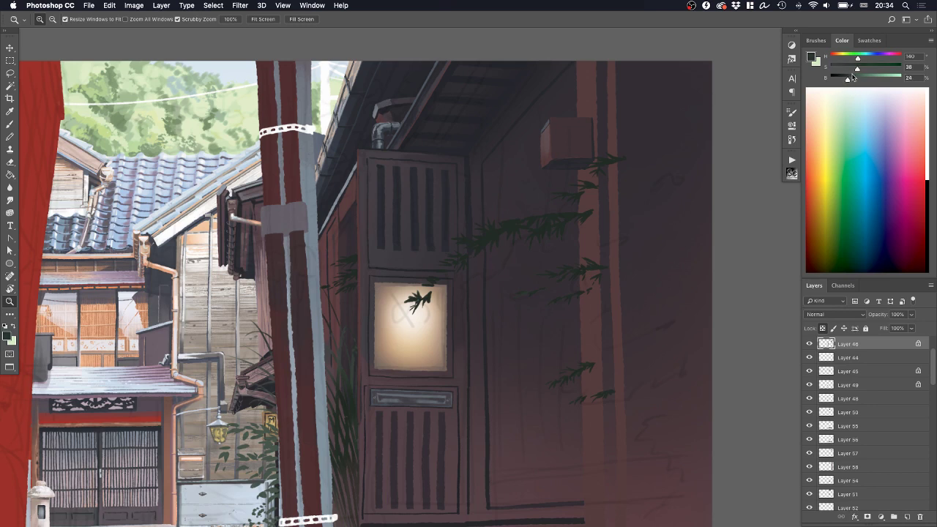
key("b")
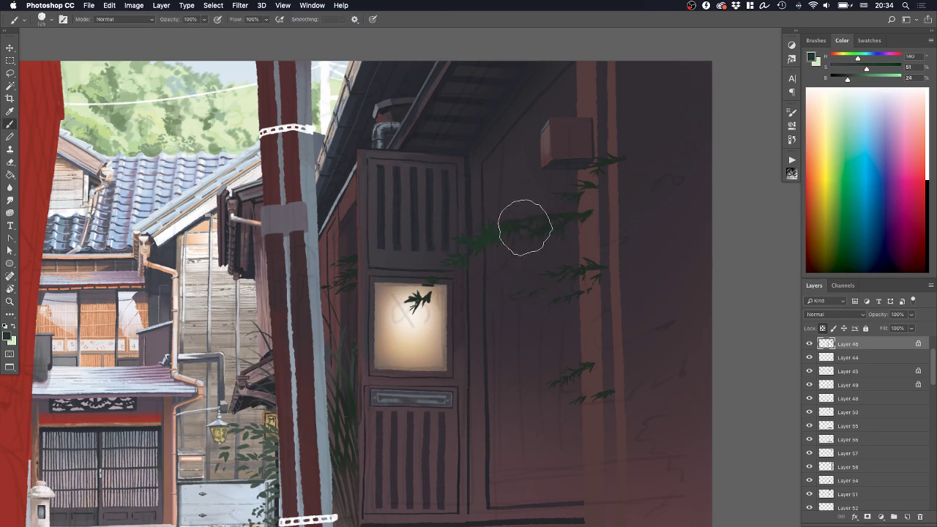
left_click_drag(481, 232, 586, 203)
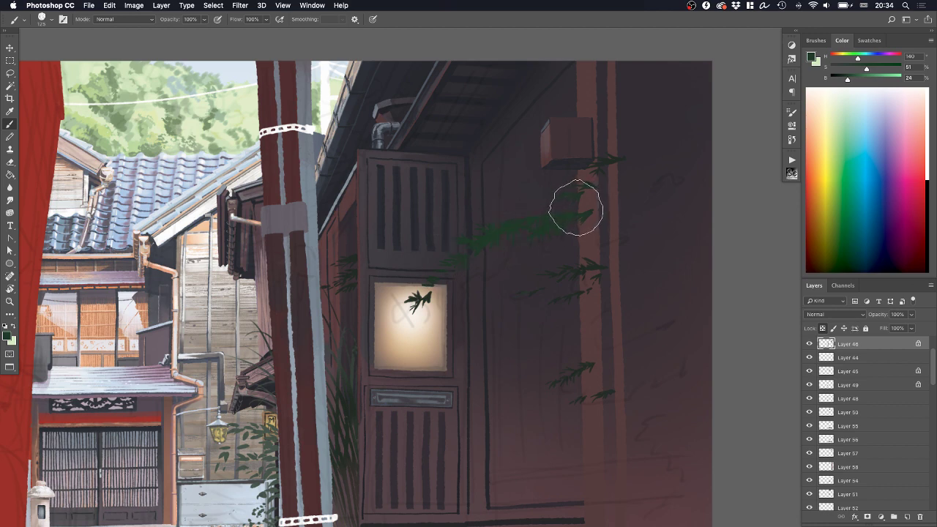
Tone down the branch leaves with the sampled dark green H 140, S 20, B 17, and save the file
left_click(571, 294, "alt")
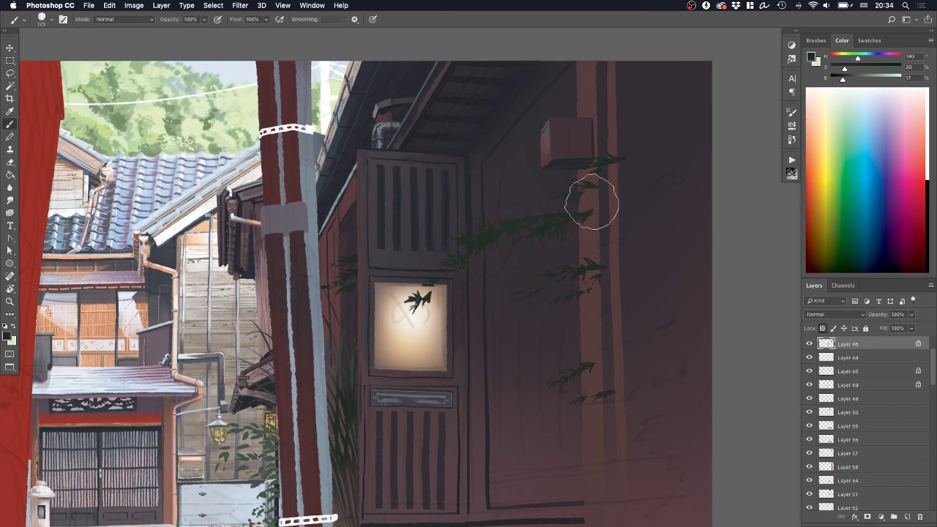
left_click(433, 293, "alt")
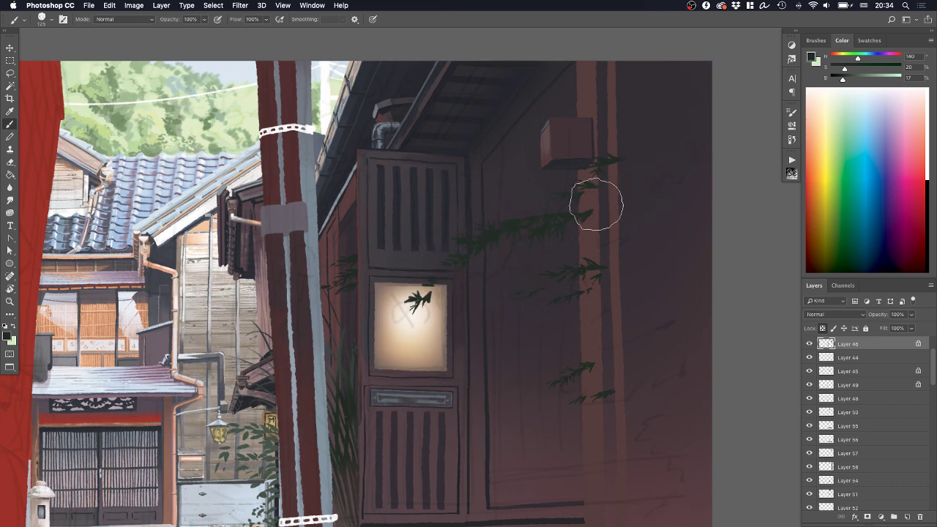
mouse_move(596, 204)
left_mouse_down()
mouse_move(593, 227)
mouse_move(561, 261)
mouse_move(553, 254)
mouse_move(561, 221)
left_mouse_up()
key("z")
key("super+s")
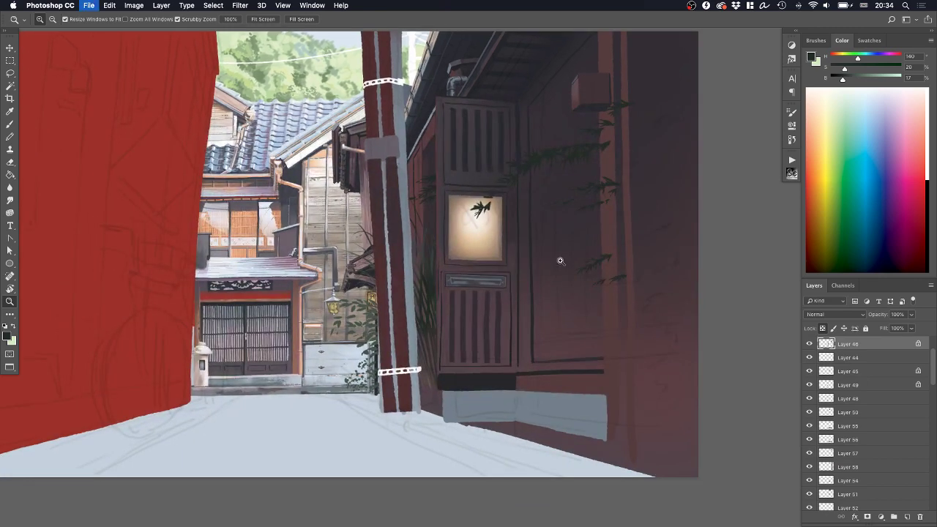
Darken the shrub leaves behind the pole with the dark green H 132, S 23, B 17
left_click_drag(442, 319, 460, 292)
left_click_drag(395, 303, 413, 307)
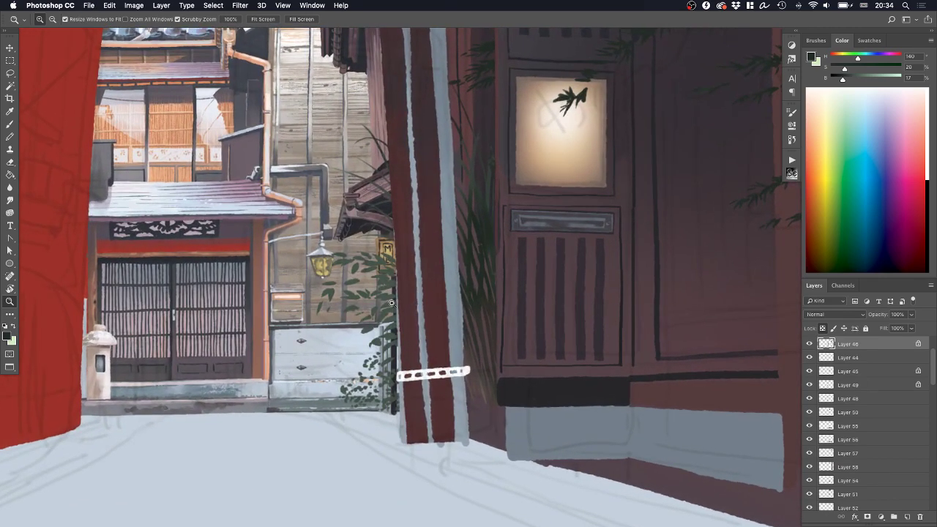
key("b")
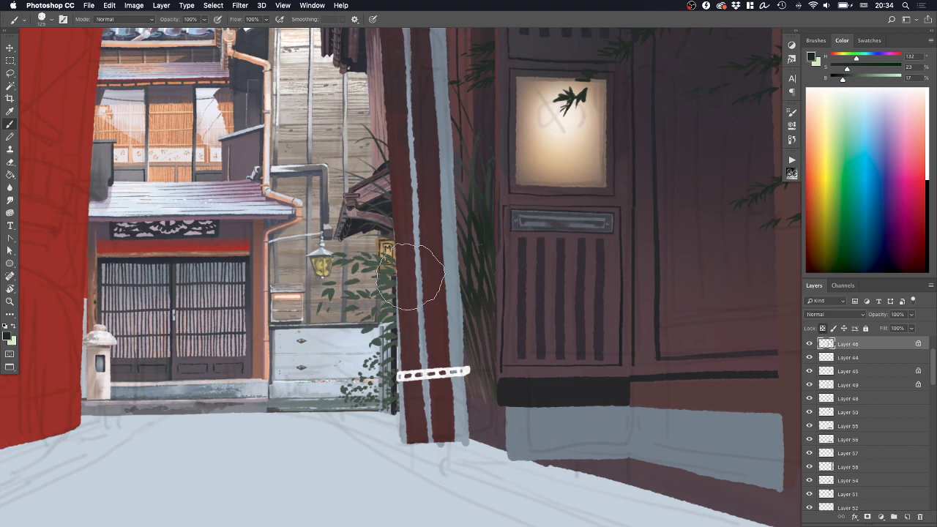
mouse_move(402, 278)
left_mouse_down()
mouse_move(347, 287)
mouse_move(339, 377)
left_mouse_up()
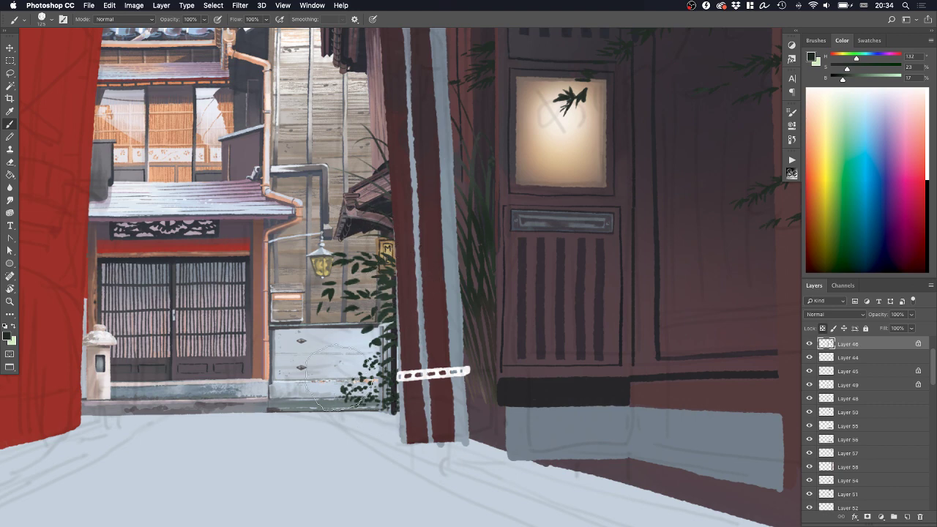
left_click_drag(340, 414, 447, 341)
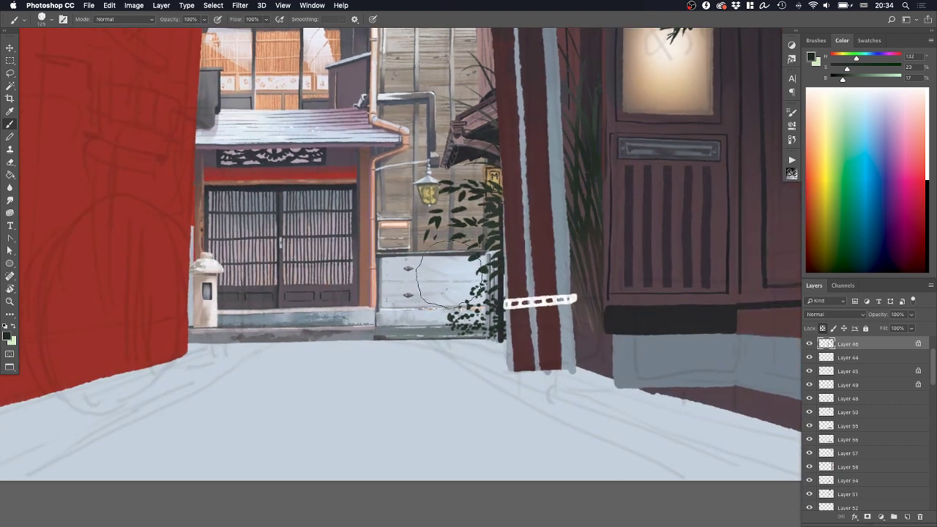
Shade the shrub behind the pole with a different painting brush at 80 px, using dark greens sampled from the grass beside the door
key("z")
left_click(480, 246, "alt")
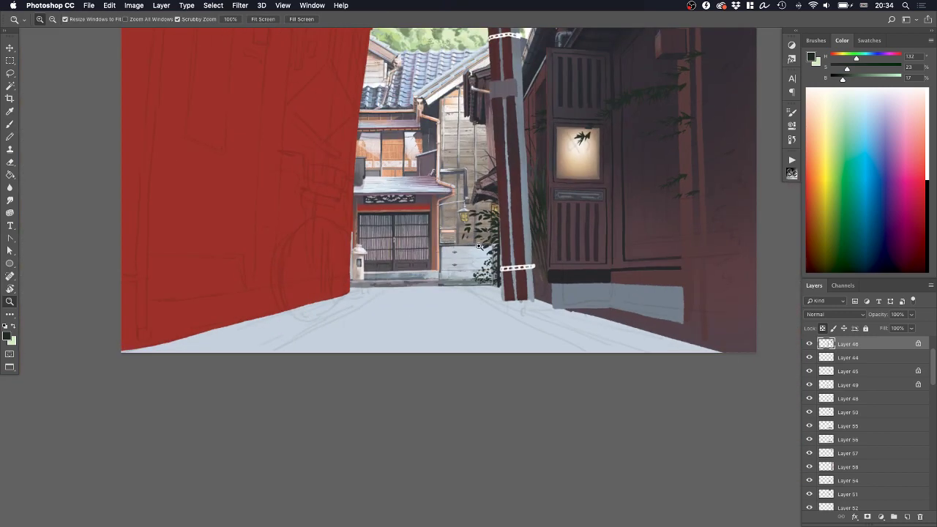
left_click(516, 234)
left_click(816, 41)
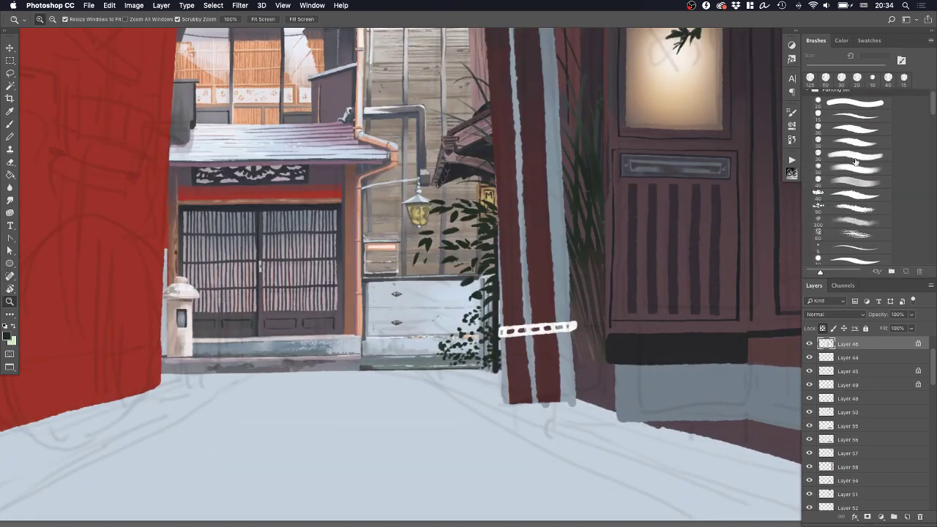
left_click(842, 182)
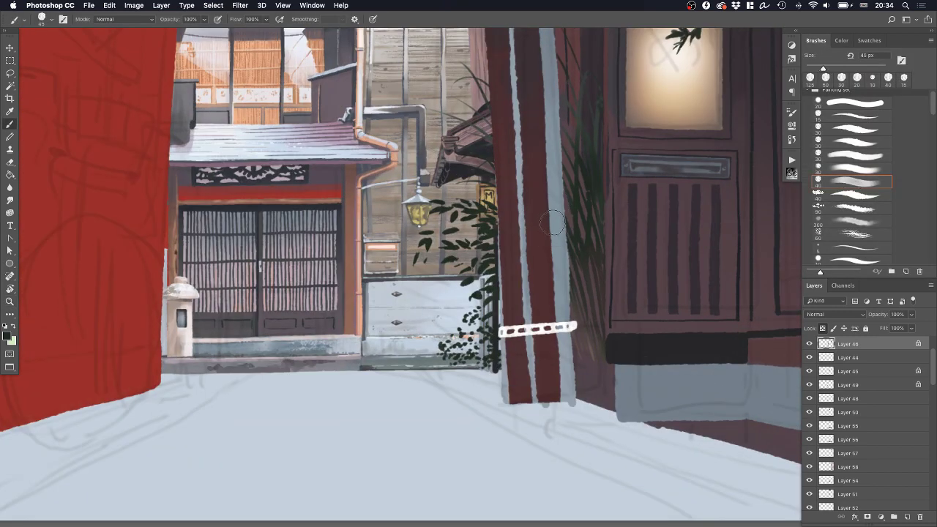
key("]")
key("]")
key("]")
key("]")
left_click(601, 175, "alt")
left_click(599, 137, "alt")
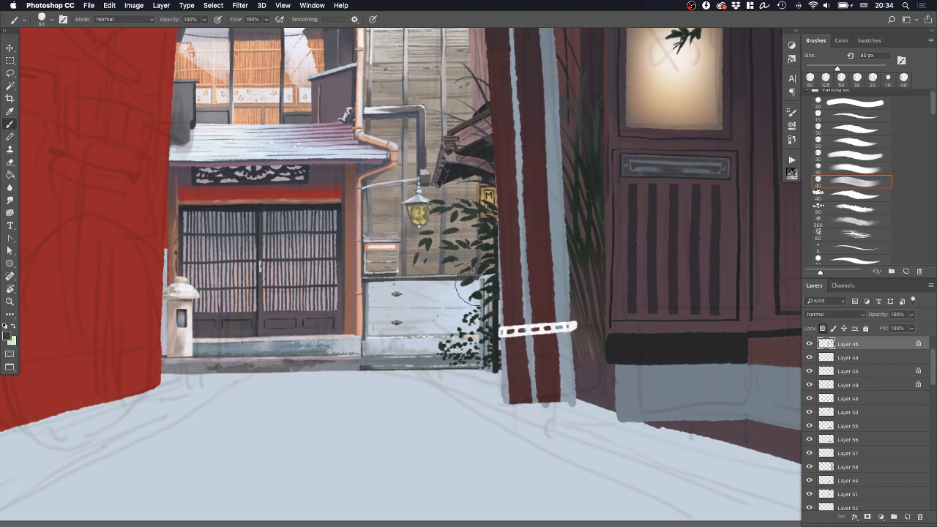
left_click(594, 222, "alt")
scroll(535, 326, "down", 2)
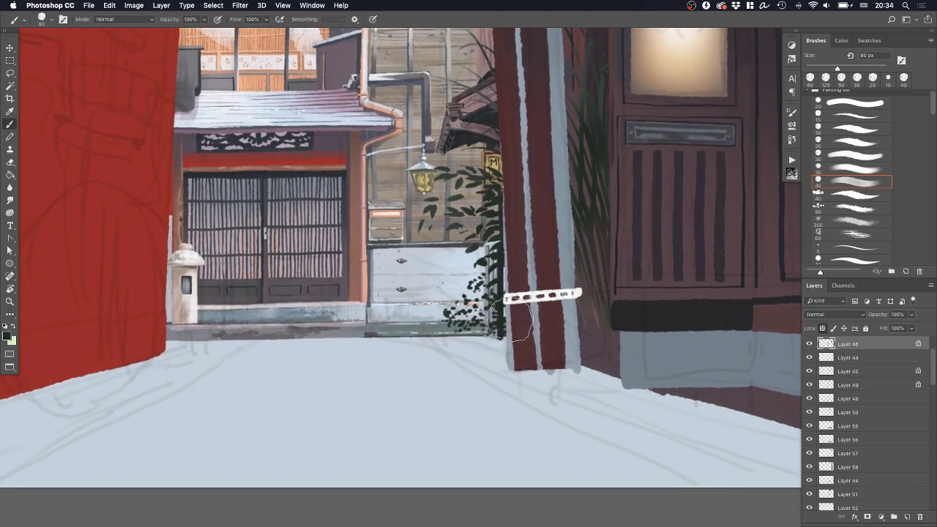
scroll(626, 139, "up", 4)
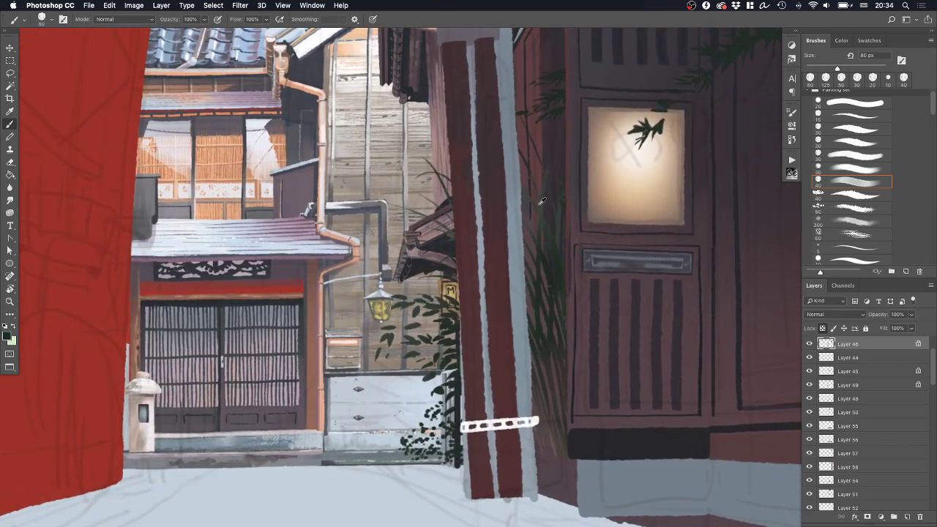
left_click(558, 229, "alt")
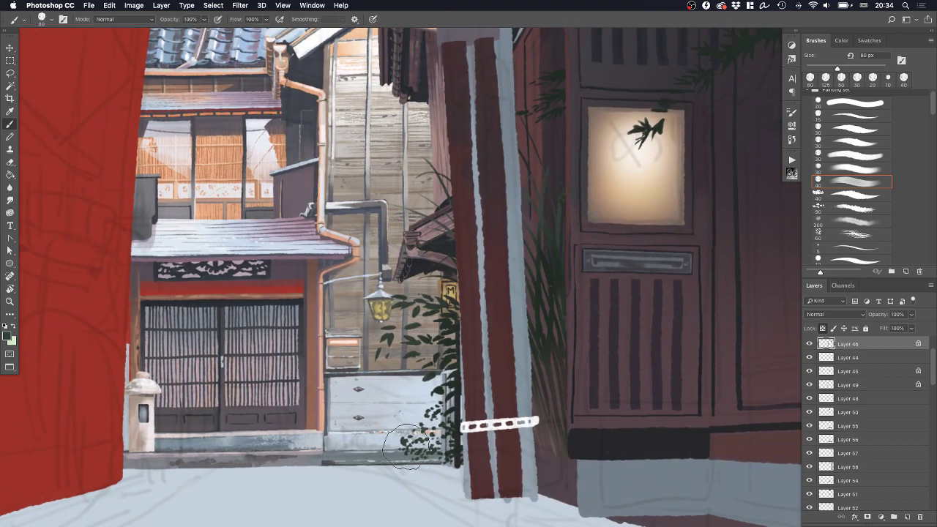
scroll(423, 438, "down", 4)
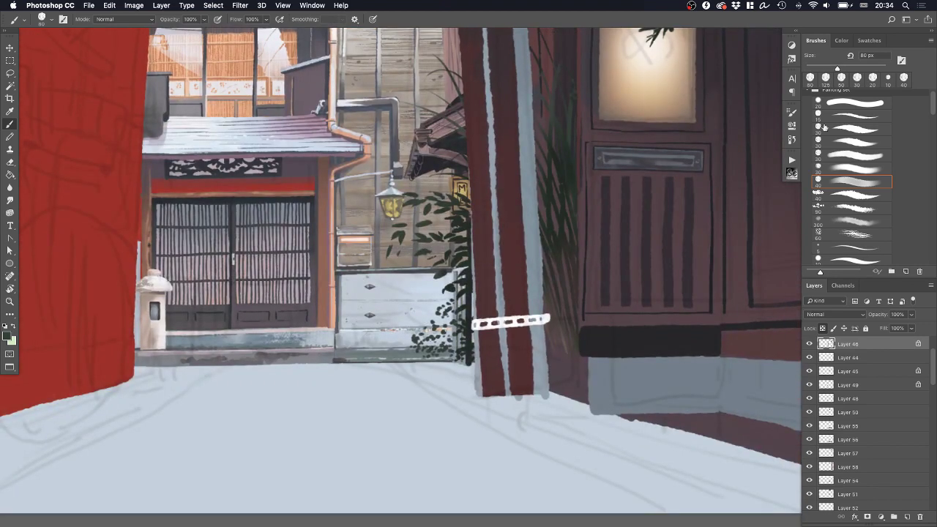
Lighten the small leaves at the shrub's foot with grey-green H 126, S 17, B 39, and blend with sampled H 136, S 22, B 20
left_click(842, 40)
left_click_drag(849, 79, 859, 78)
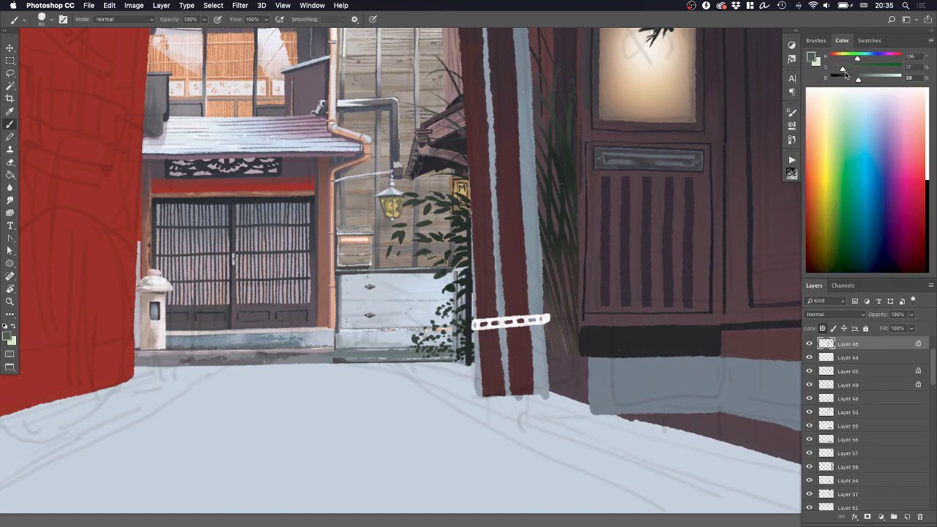
mouse_move(449, 322)
left_mouse_down()
mouse_move(426, 347)
mouse_move(434, 318)
mouse_move(437, 348)
mouse_move(465, 368)
mouse_move(461, 309)
mouse_move(487, 361)
mouse_move(467, 317)
mouse_move(464, 349)
left_mouse_up()
left_click(460, 311, "alt")
Lasso the small leaves at the shrub's foot, extend the cluster down over the edge of the street, and deselect
mouse_move(512, 316)
left_mouse_down()
mouse_move(479, 322)
mouse_move(507, 333)
left_mouse_up()
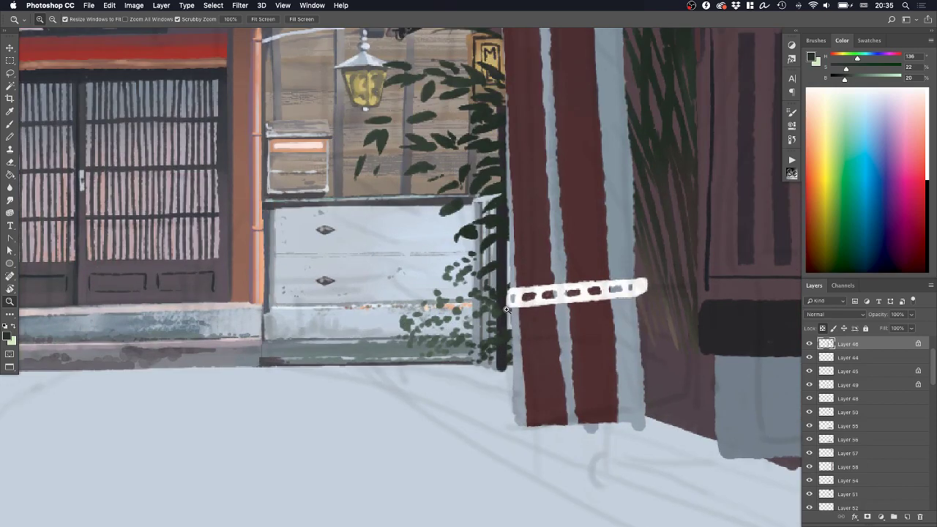
key("l")
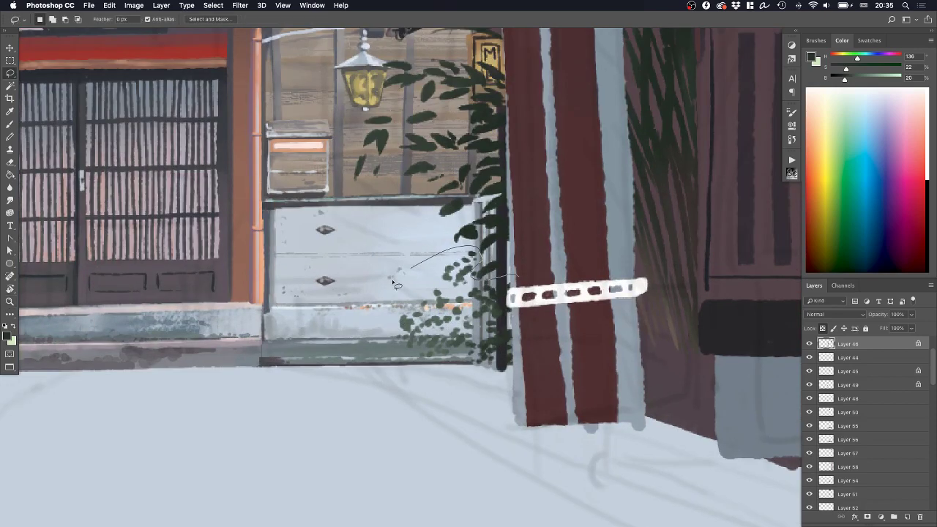
mouse_move(393, 280)
left_mouse_down()
mouse_move(416, 375)
mouse_move(517, 356)
left_mouse_up()
mouse_move(498, 337)
left_mouse_down()
mouse_move(490, 356)
mouse_move(514, 374)
mouse_move(468, 345)
mouse_move(479, 315)
mouse_move(500, 326)
mouse_move(549, 324)
mouse_move(542, 321)
left_mouse_up()
key("ctrl+d")
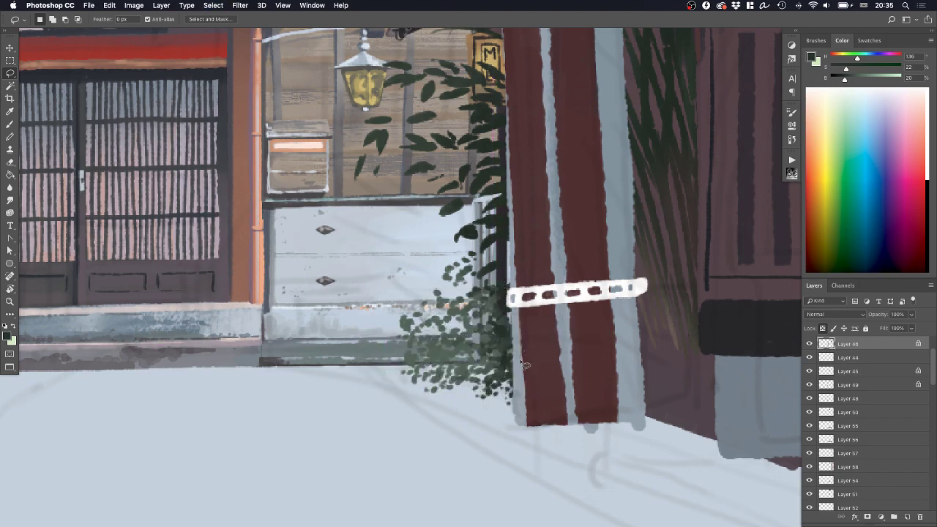
Recolour the two white bands around the pole on Layer 42 with a sampled grey-blue, H 218, S 14, B 53
key("z")
left_click_drag(520, 355, 501, 367)
left_click_drag(523, 337, 478, 334)
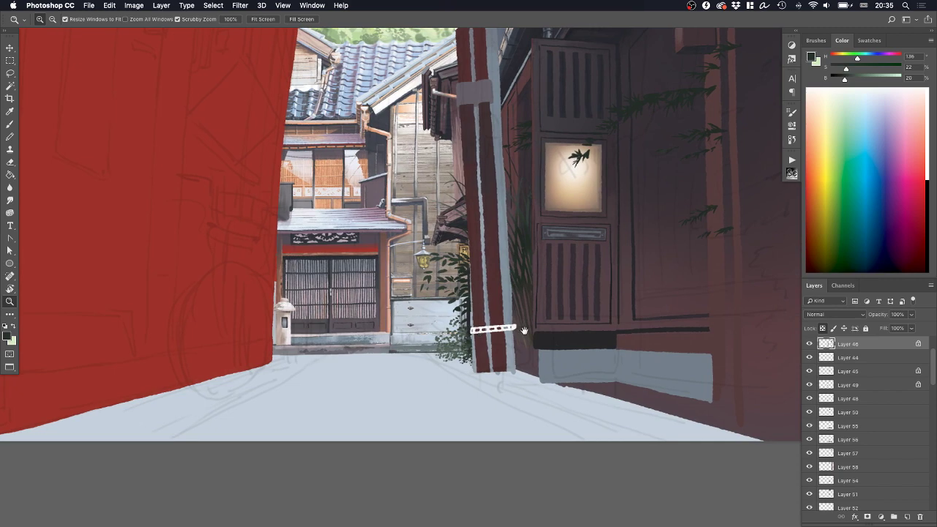
left_click_drag(562, 318, 445, 415)
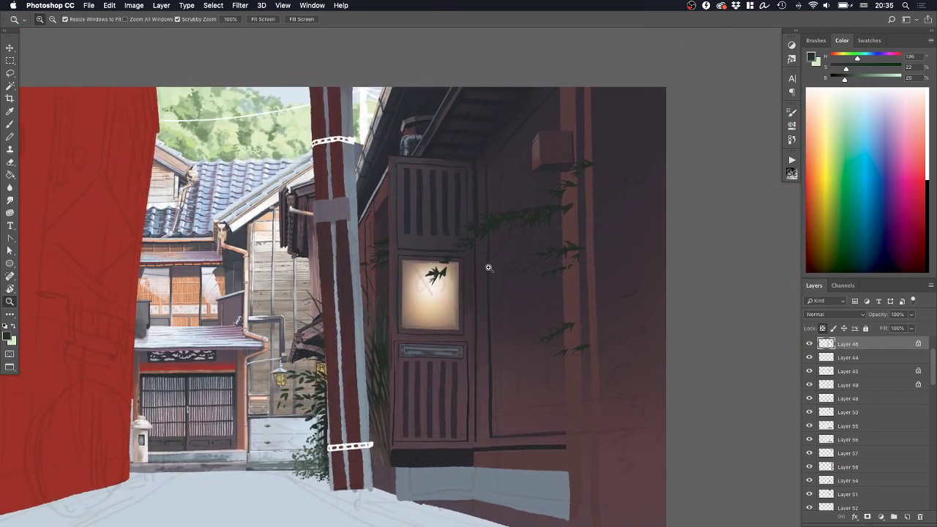
left_click_drag(503, 262, 502, 289)
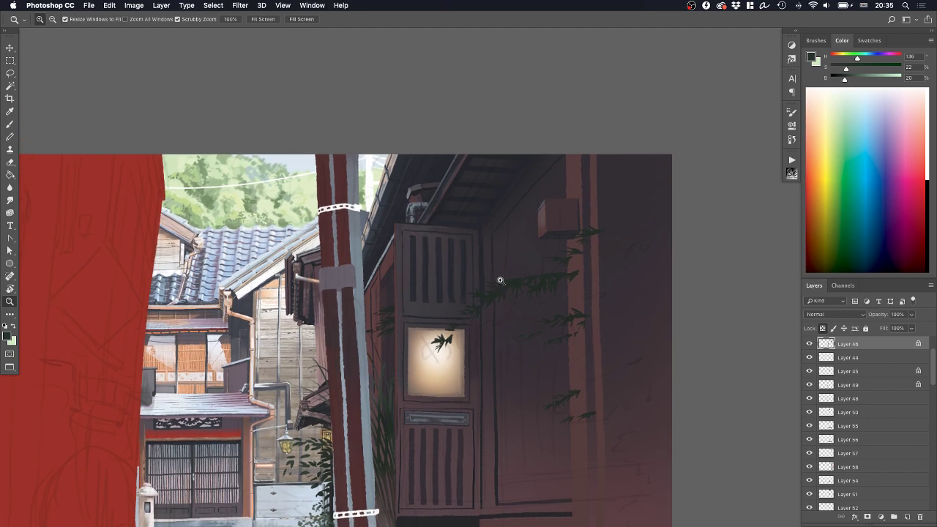
left_click_drag(500, 274, 544, 208)
left_click(396, 425, "super")
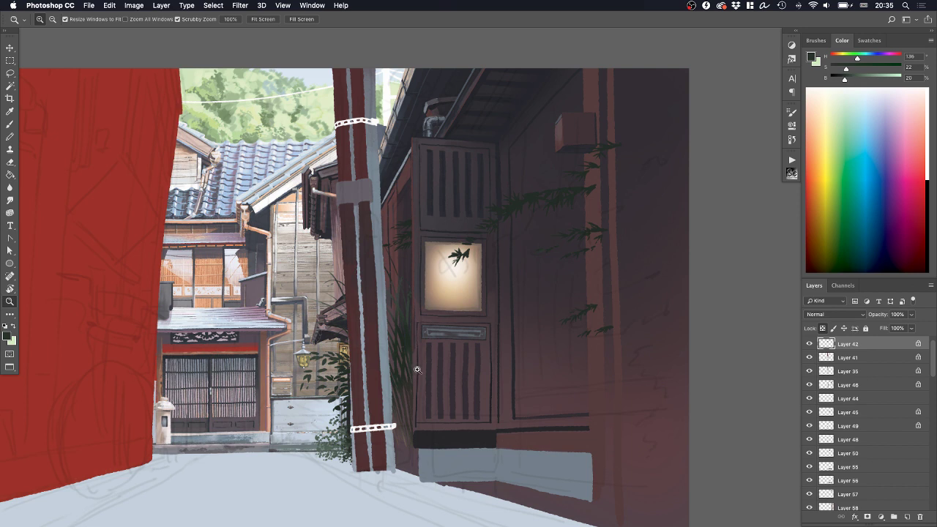
key("slash")
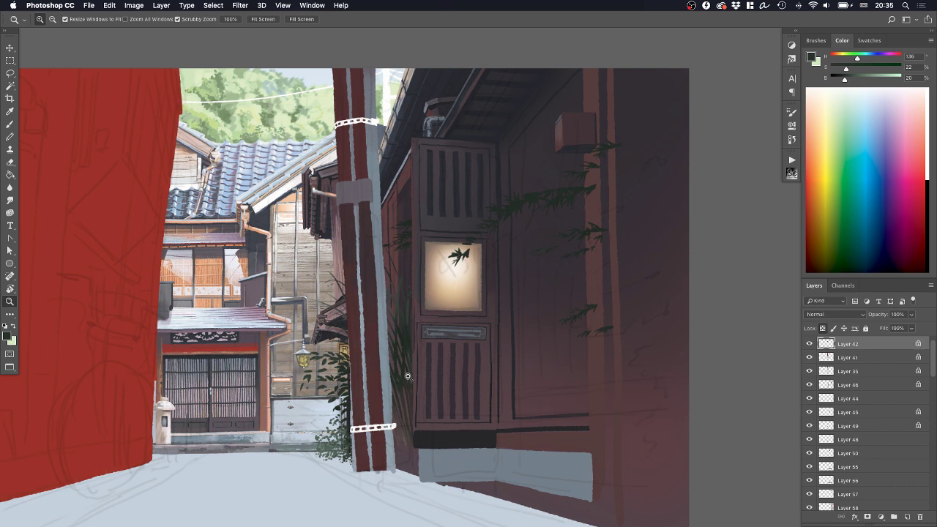
key("b")
left_click(379, 155, "alt")
left_click_drag(338, 121, 354, 119)
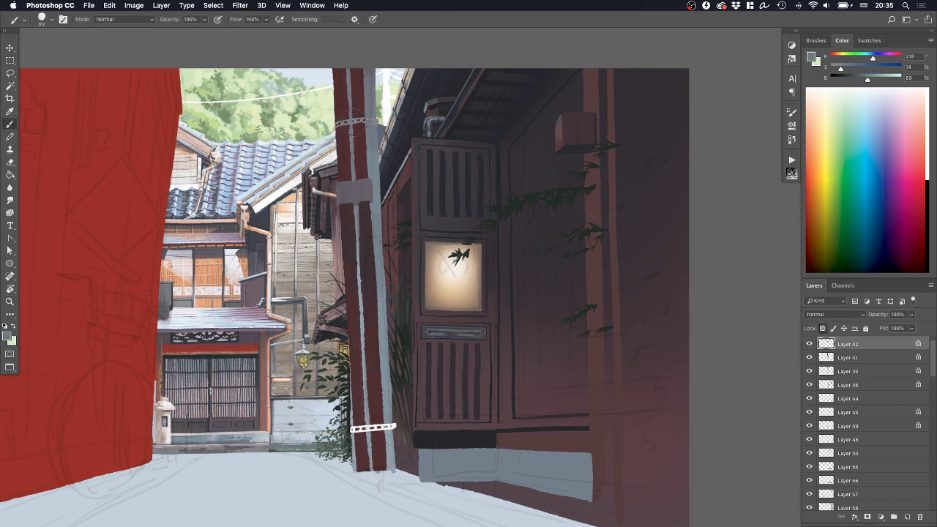
left_click_drag(353, 430, 395, 426)
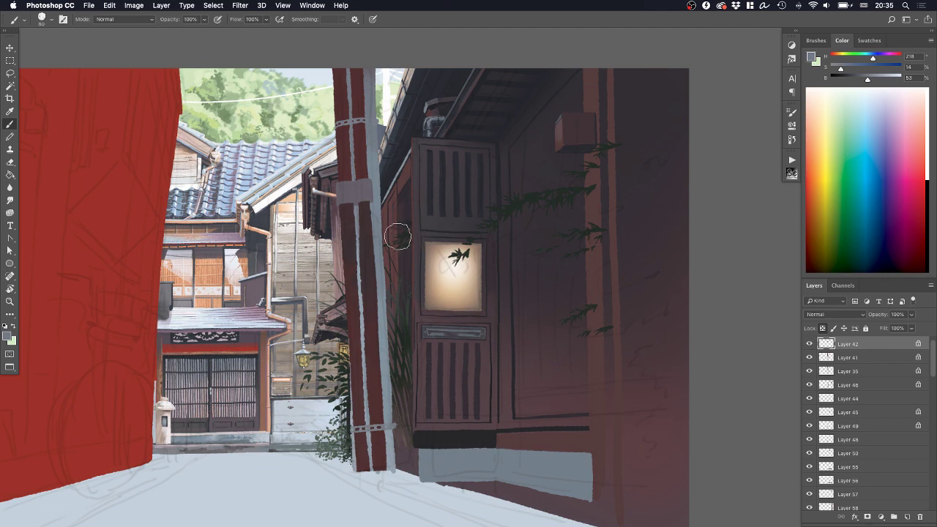
key("z")
left_click(383, 271)
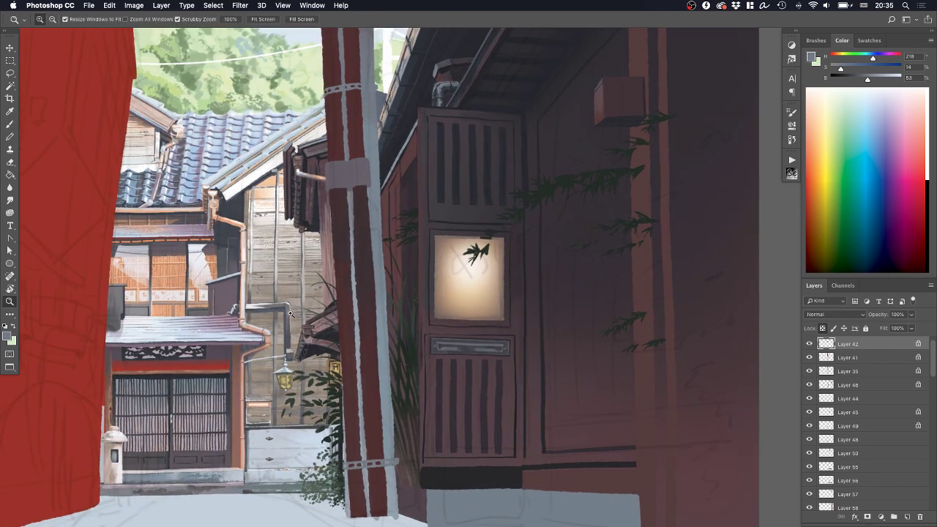
Shade the two metal bands around the pole with sampled dark slate blue and lighter grey-blue H 219, S 13, B 51
key("b")
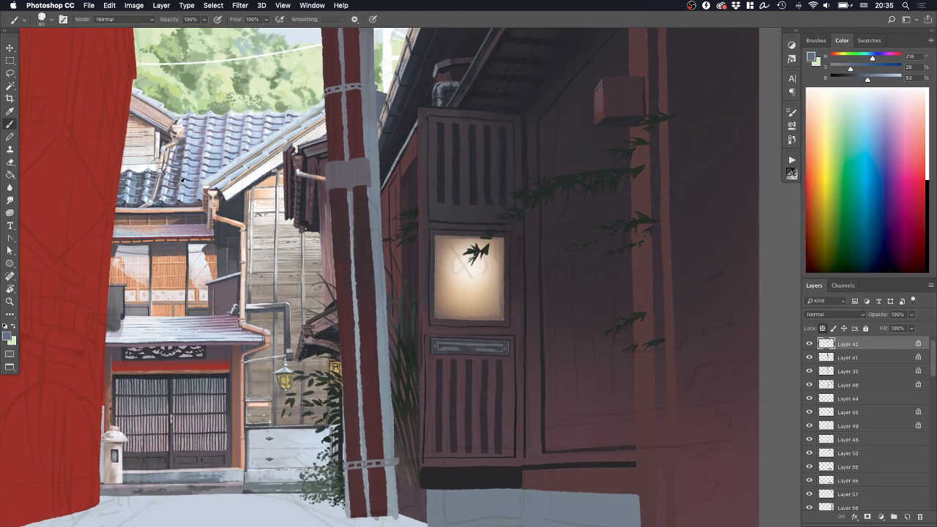
left_click(181, 181, "alt")
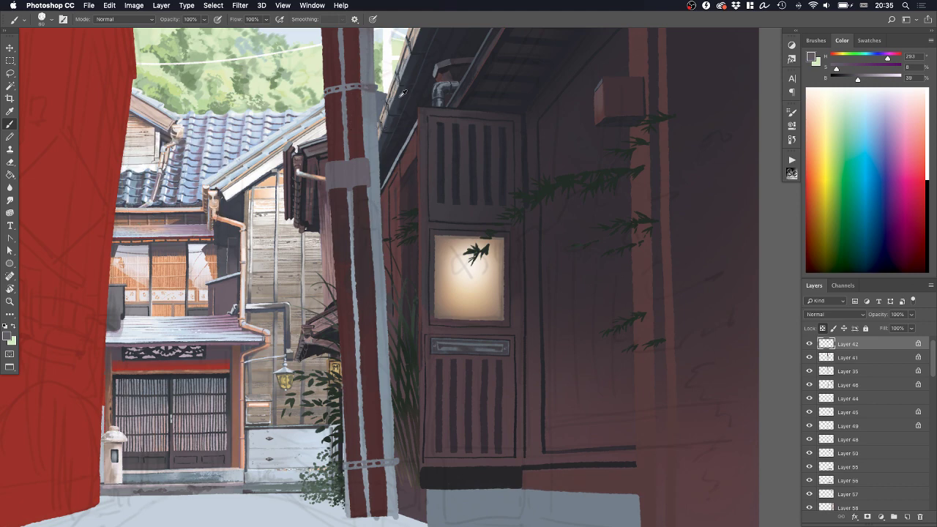
left_click(369, 86, "alt")
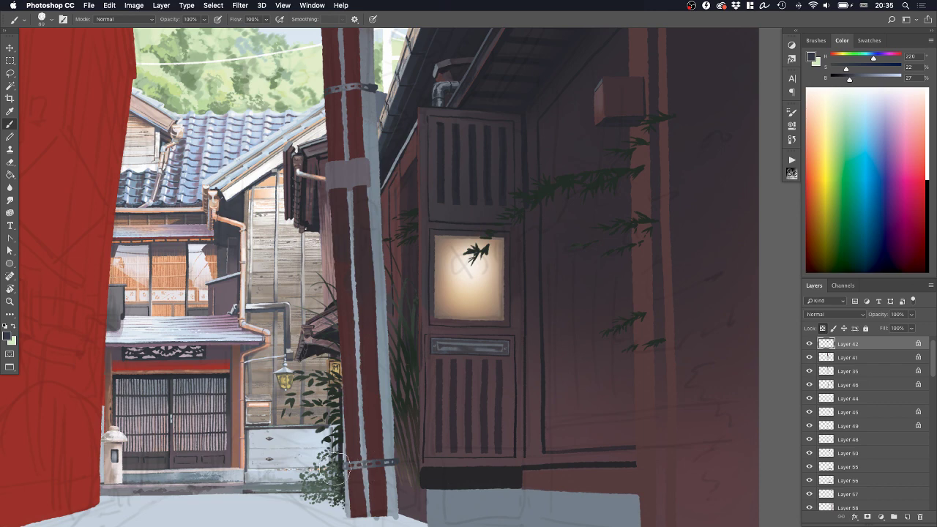
left_click(358, 86, "alt")
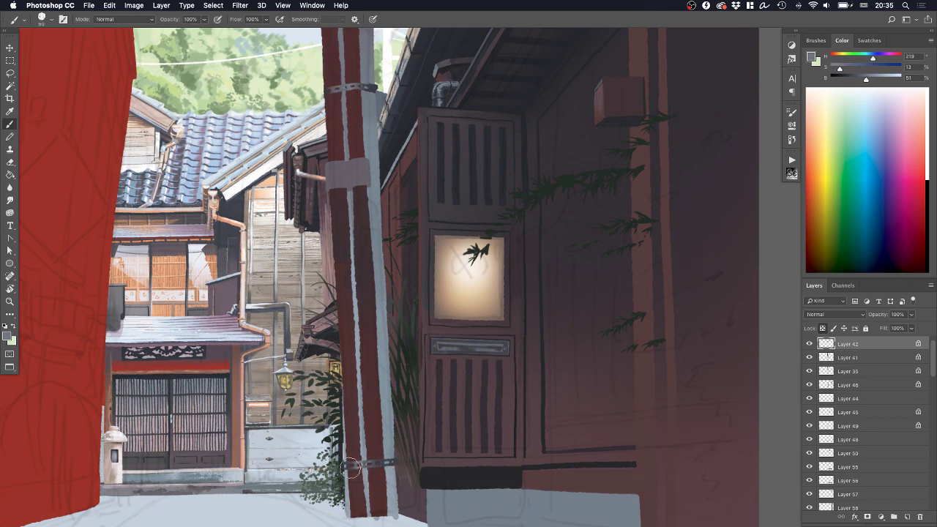
Select Layer 55, holding the black beam under the door, and lock its transparent pixels
key("z")
left_click_drag(466, 447, 440, 462)
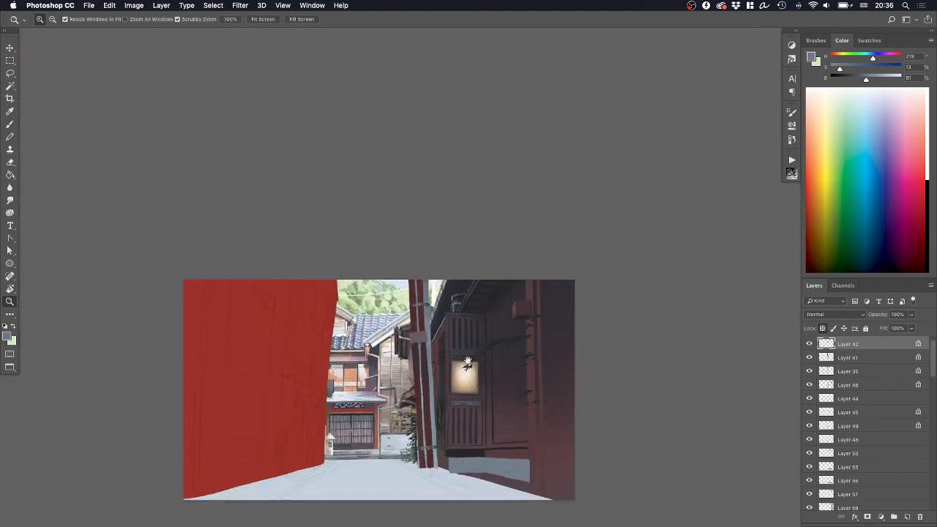
scroll(475, 349, "down", 3)
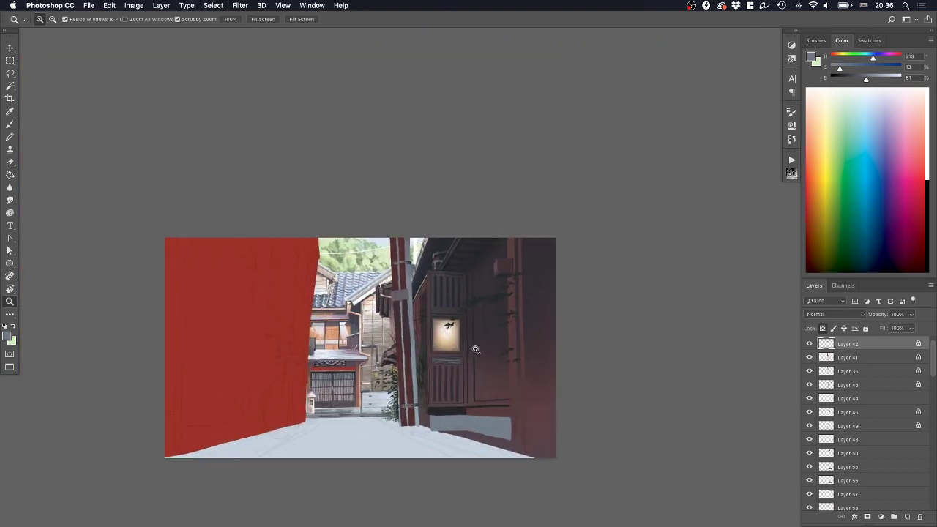
left_click(464, 278)
scroll(472, 311, "down", 5)
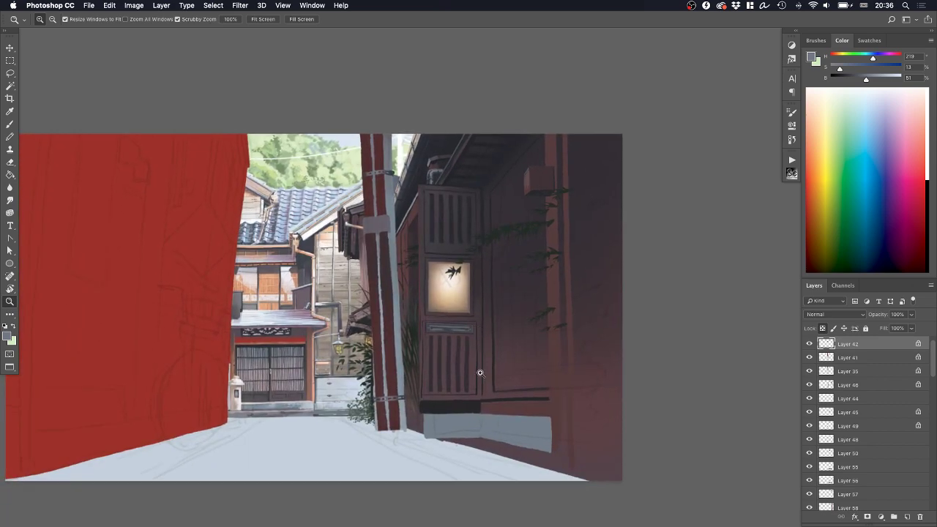
left_click_drag(459, 422, 498, 400)
left_click(460, 392, "super")
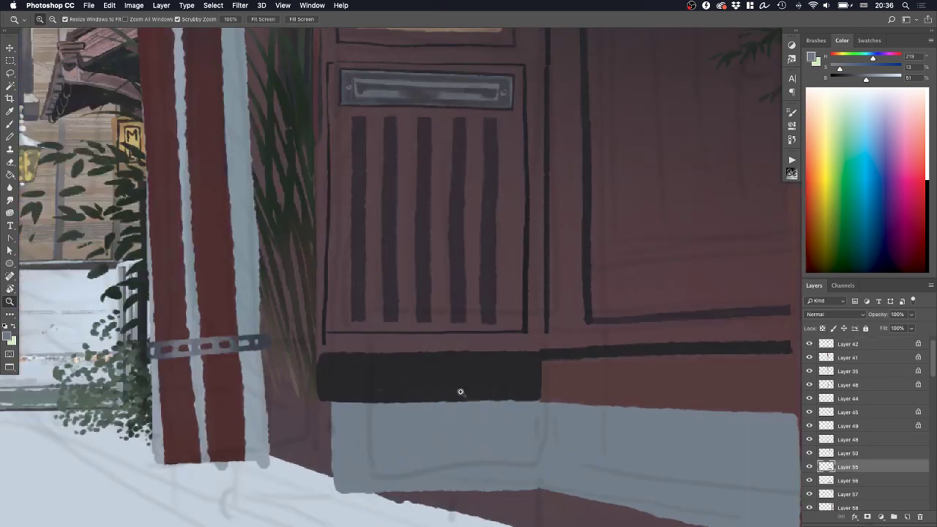
key("slash")
Shade the lower edge of the beam under the door with a soft 100 px brush in sampled reddish brown, undoing the last stroke
left_click(815, 41)
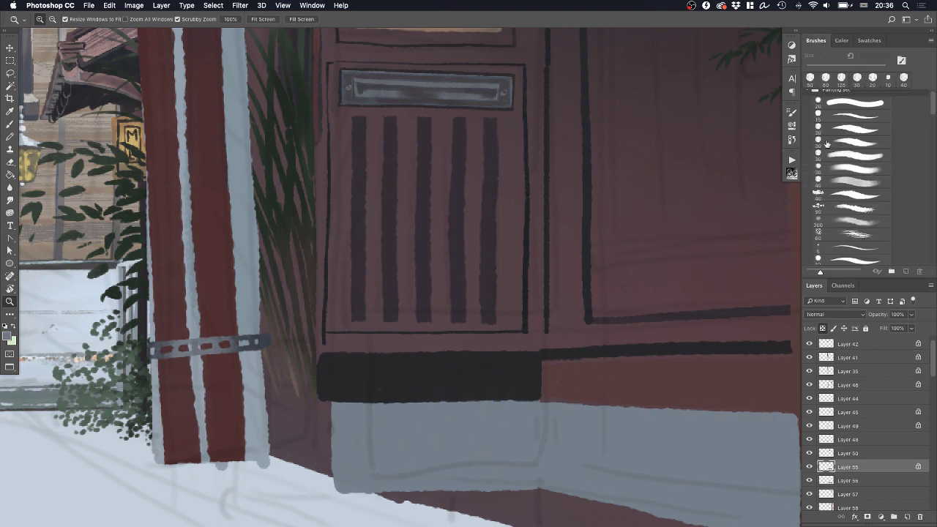
scroll(861, 181, "down", 4)
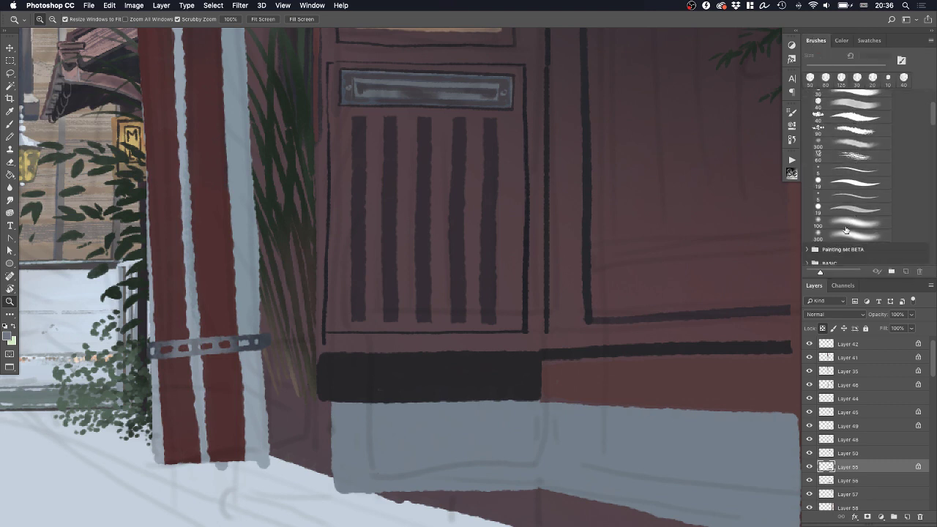
left_click(846, 228)
left_click(561, 389, "alt")
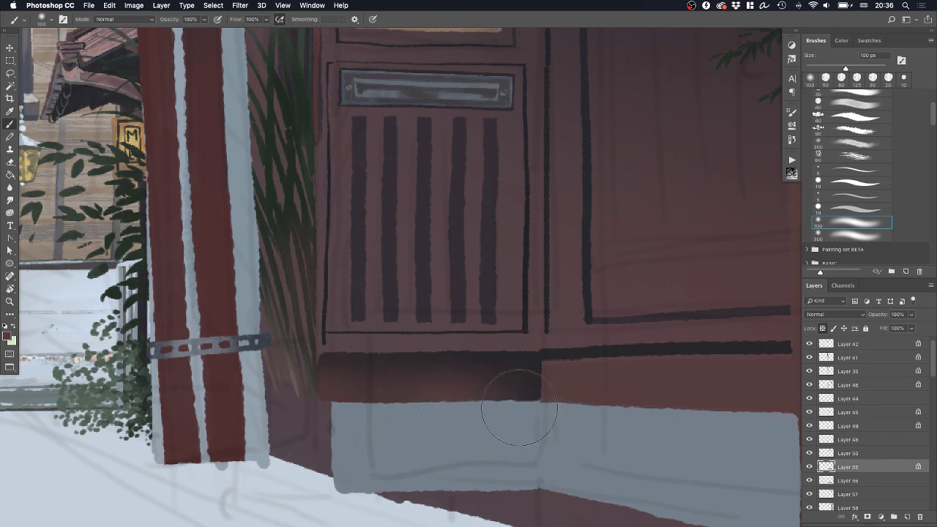
key("super+z")
Paint the beam beside the door dark red, H 355, S 51, B 31, and blend its corner with sampled H 354, S 32, B 24
left_click(842, 41)
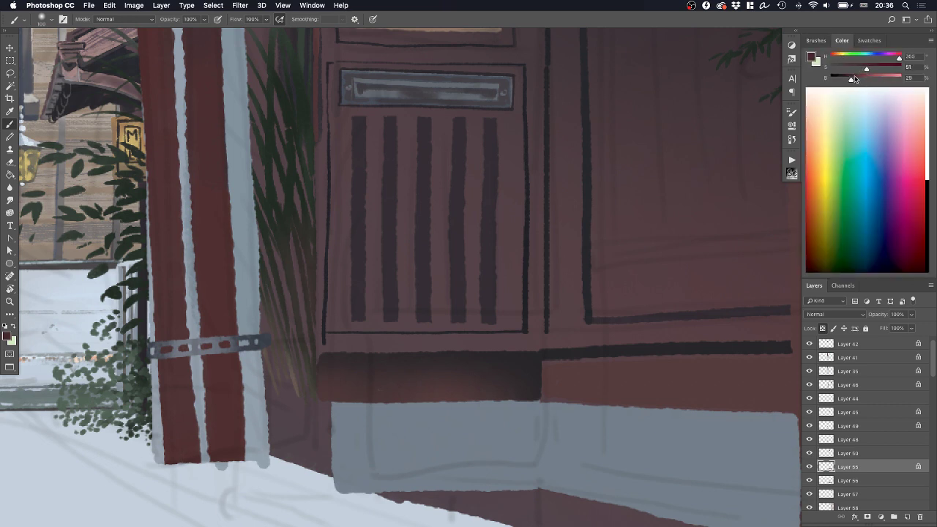
left_click_drag(854, 80, 852, 79)
mouse_move(570, 390)
left_mouse_down()
mouse_move(676, 396)
mouse_move(480, 385)
mouse_move(616, 373)
mouse_move(370, 393)
left_mouse_up()
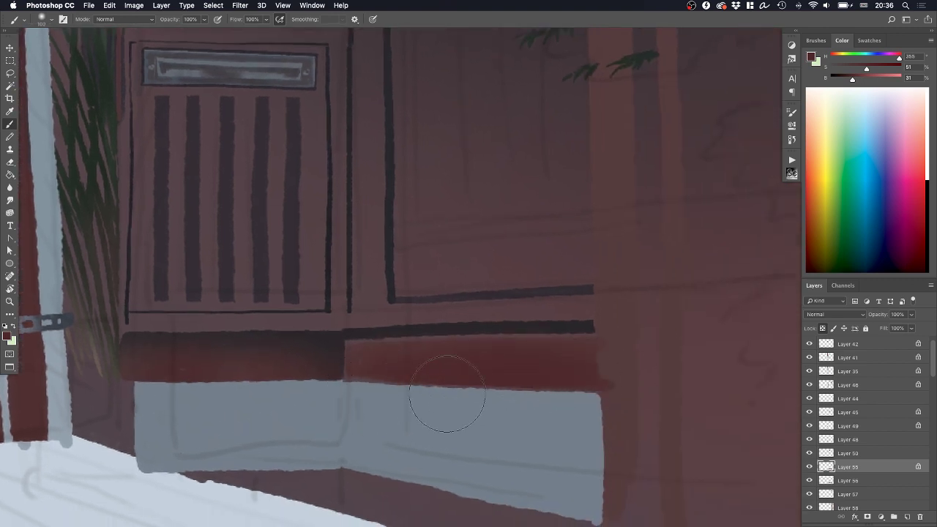
left_click(338, 362, "alt")
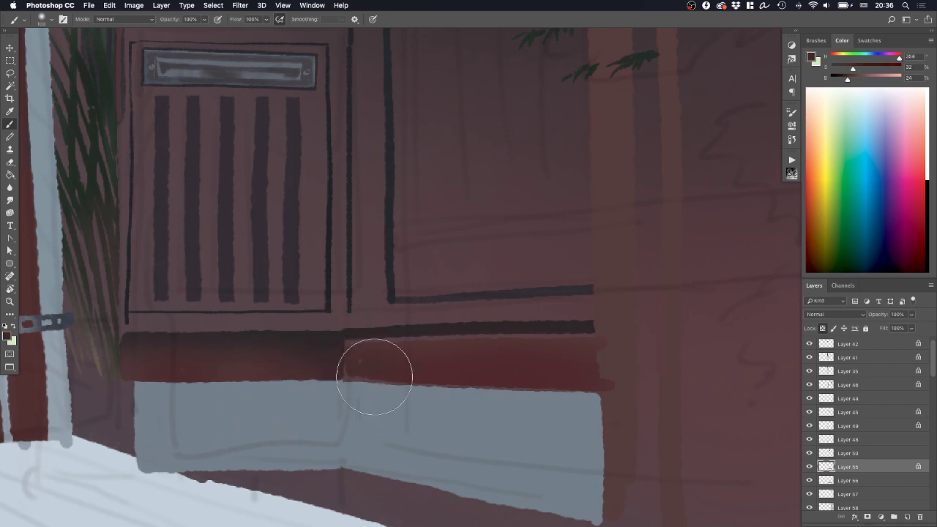
key("z")
mouse_move(538, 376)
left_mouse_down()
mouse_move(471, 386)
mouse_move(528, 380)
left_mouse_up()
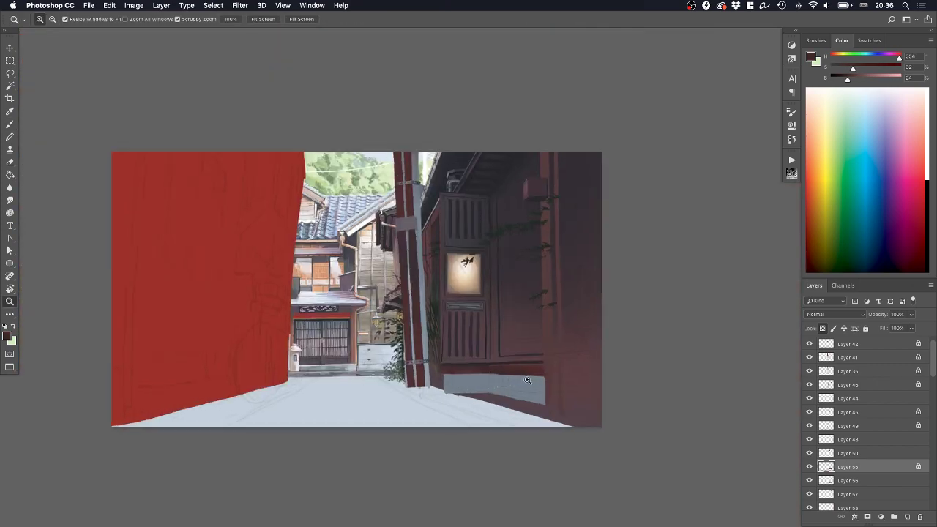
left_click(528, 380)
left_click(523, 372)
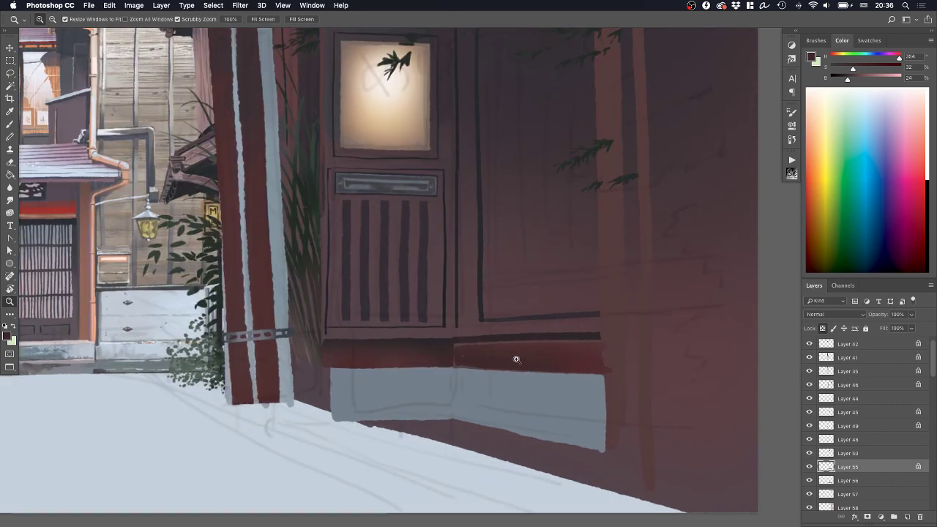
Try to darken the wall panel beside the door with an enlarged soft brush in dark maroons sampled from the beam and wall
left_click(523, 309, "super")
key("v")
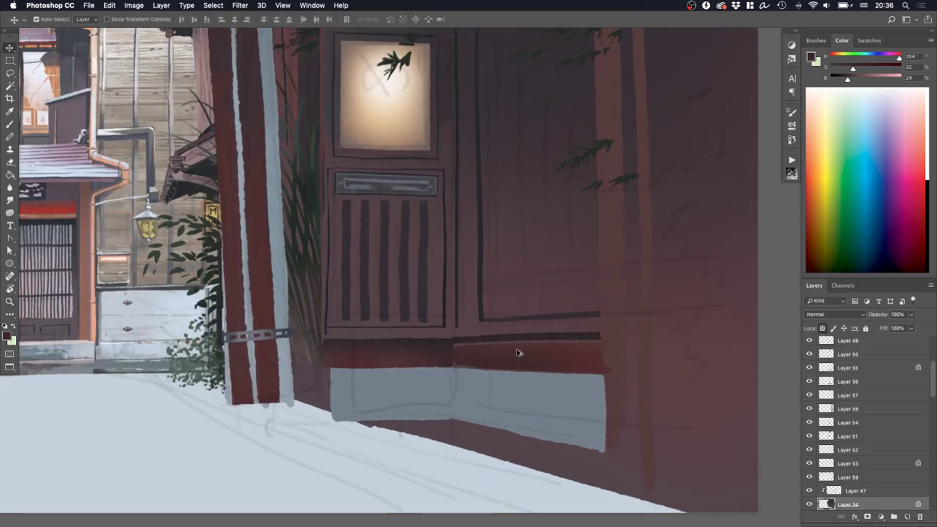
key("b")
left_click(487, 354, "alt")
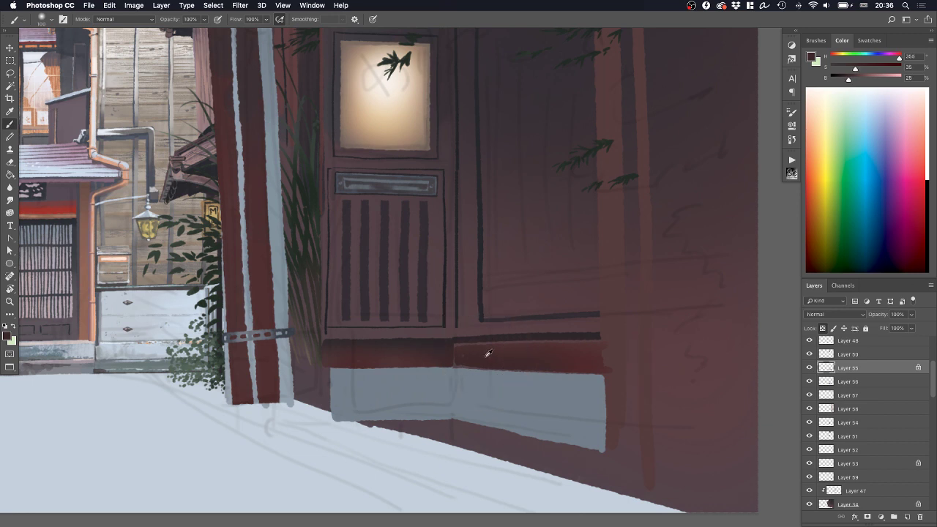
left_click(539, 306, "super")
key("bracketright")
key("bracketright")
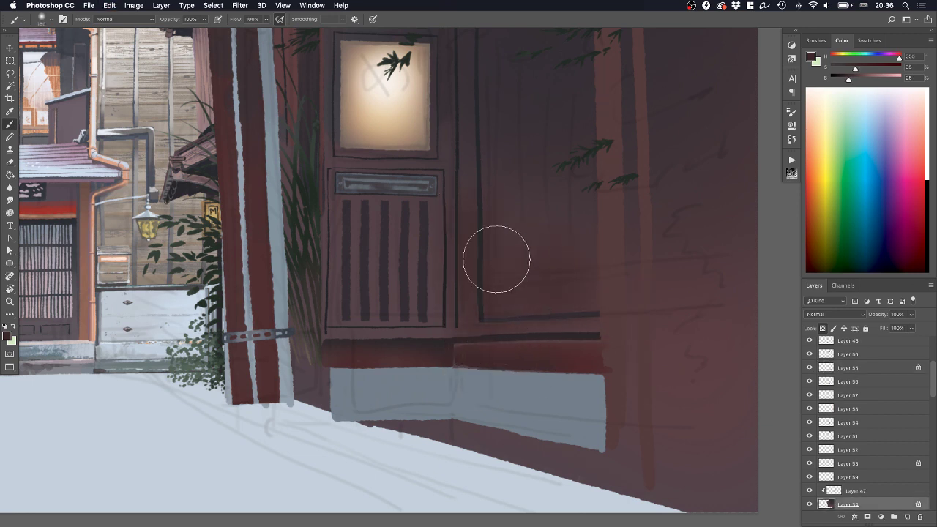
left_click(538, 251, "alt")
key("bracketright")
key("bracketright")
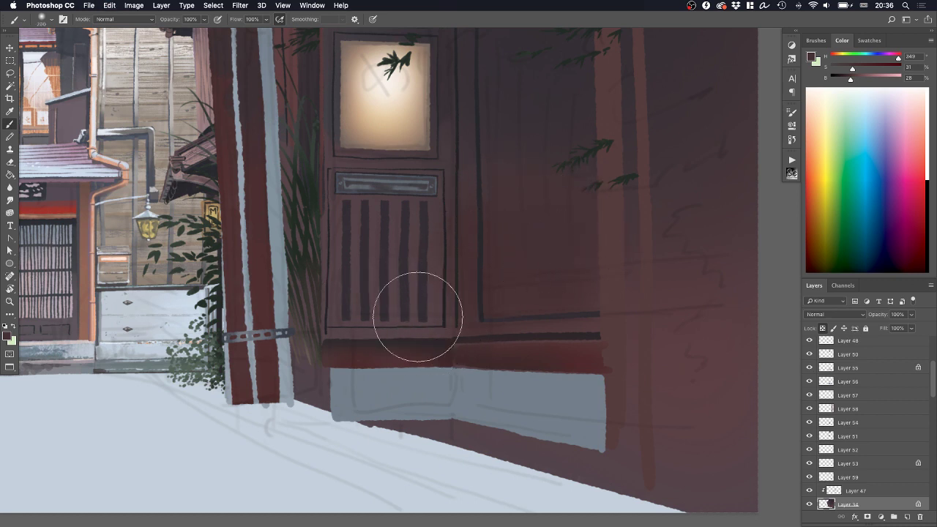
key("super+z")
Blend the beam on Layer 55 into the wall with the soft 200 px brush in sampled brown H 348, S 29, B 34
left_click(541, 302, "alt")
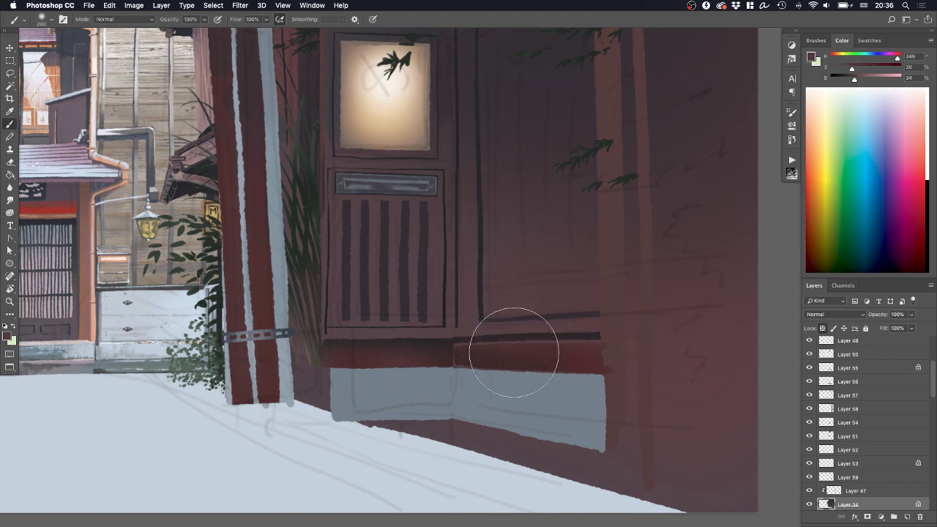
left_click(569, 363, "super")
left_click(546, 307, "alt")
left_click_drag(458, 363, 632, 353)
key("super+z")
mouse_move(465, 364)
left_mouse_down()
mouse_move(685, 347)
mouse_move(644, 362)
mouse_move(689, 375)
mouse_move(629, 358)
mouse_move(651, 367)
left_mouse_up()
key("z")
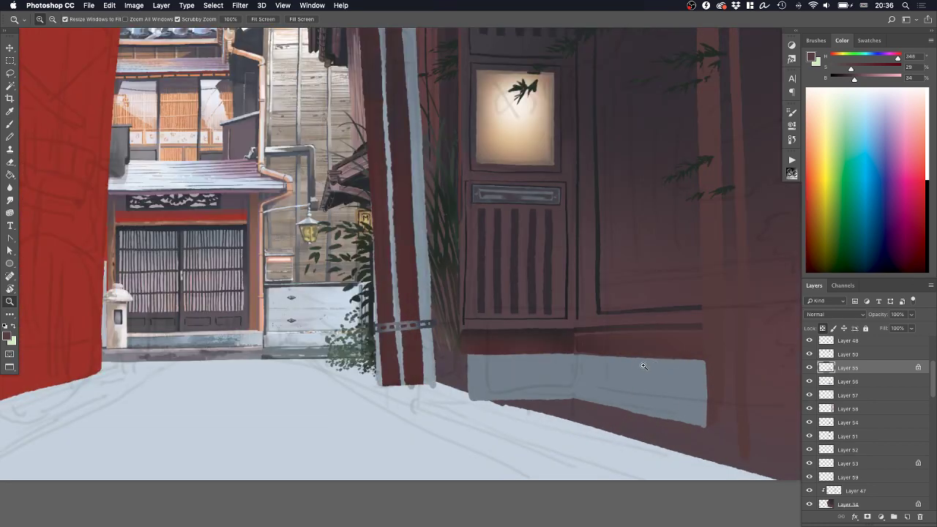
key("b")
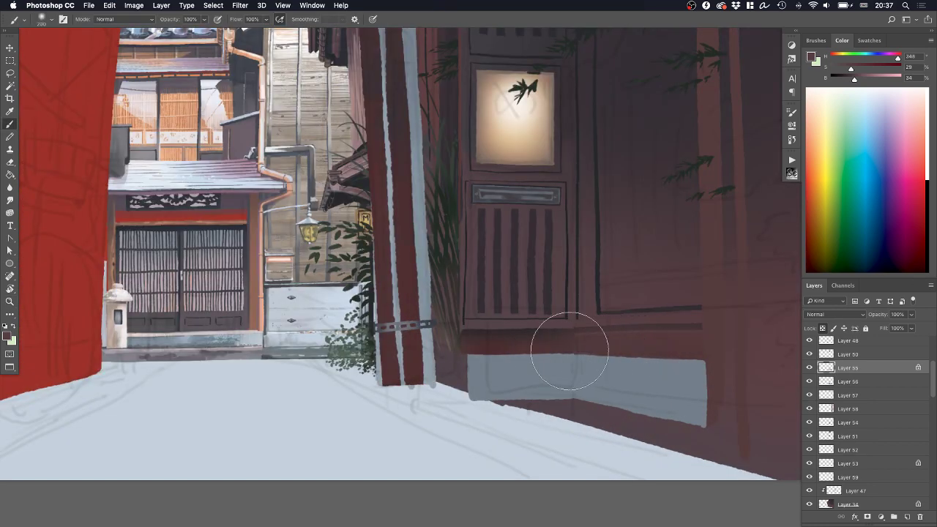
key("super+z")
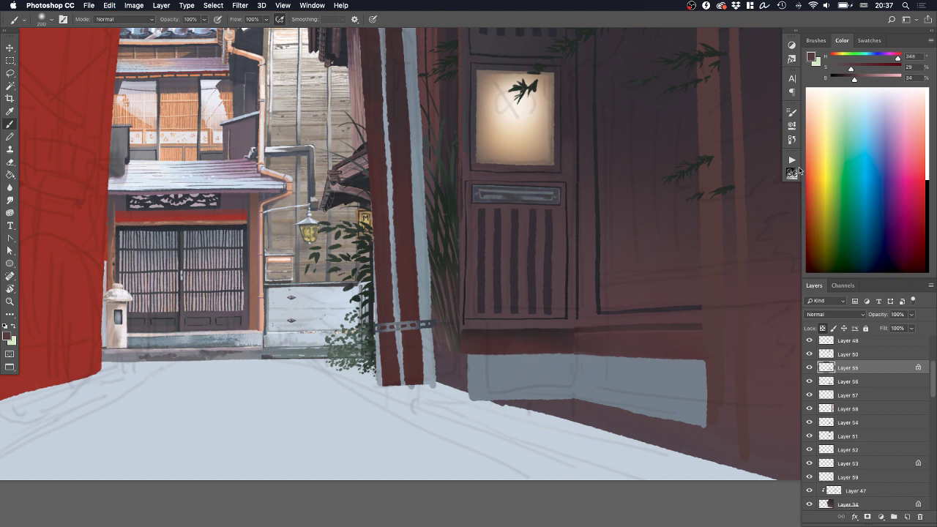
Smooth the beam's corner under the door with a harder painting brush enlarged to 60 px
left_click(817, 40)
left_click(856, 107)
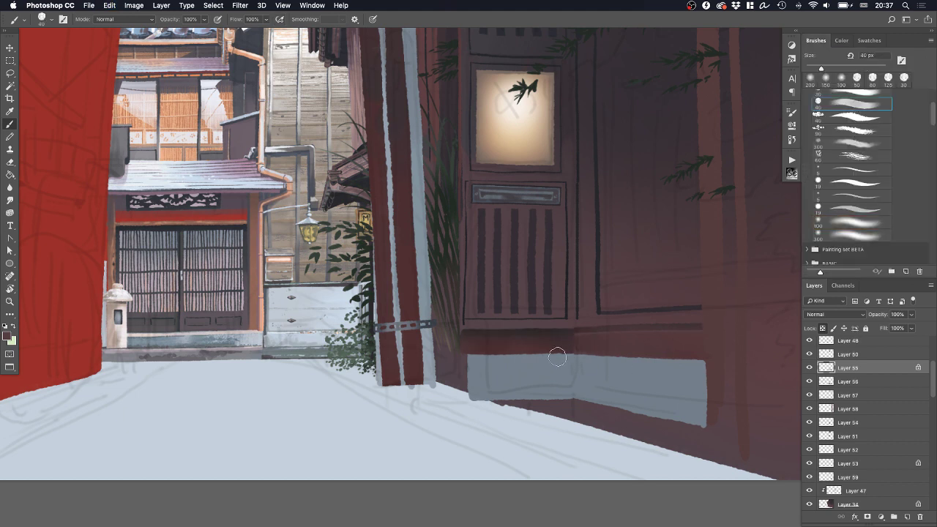
key("]")
key("]")
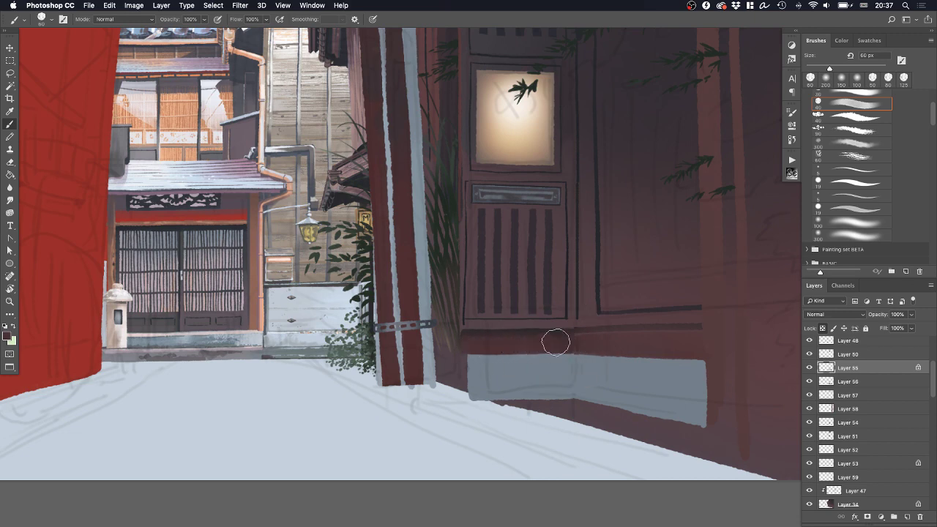
key("z")
left_click_drag(604, 346, 471, 416)
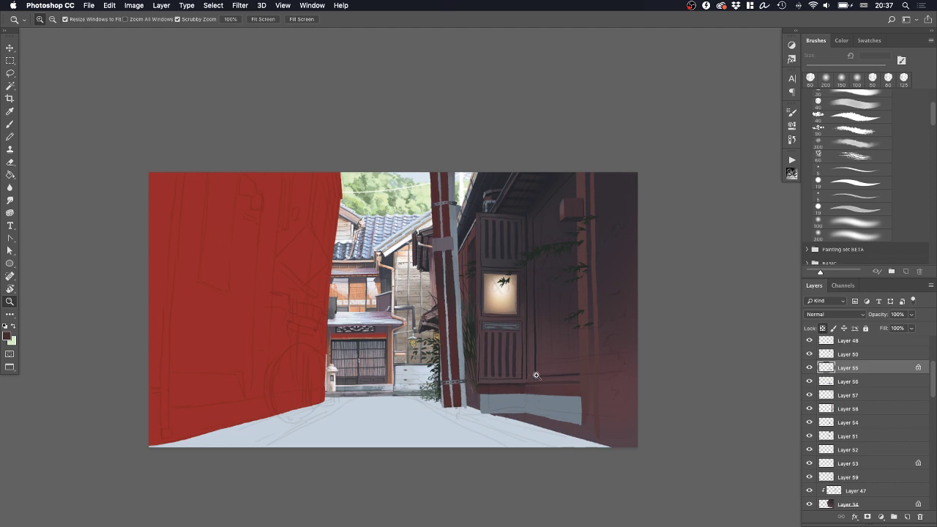
mouse_move(536, 375)
left_mouse_down()
mouse_move(554, 379)
mouse_move(551, 395)
left_mouse_up()
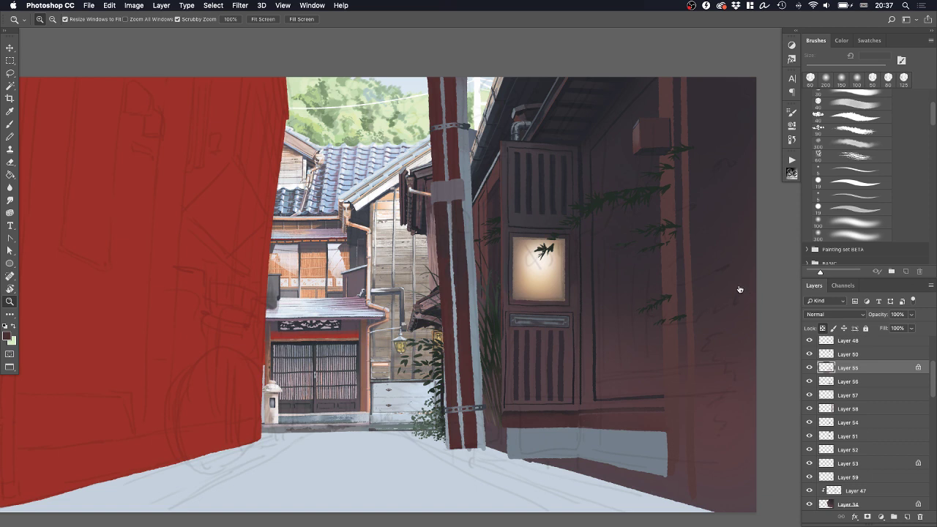
Switch to Chrome to view the painting brush sets on the Gumroad page, and return to Photoshop
key("Tab")
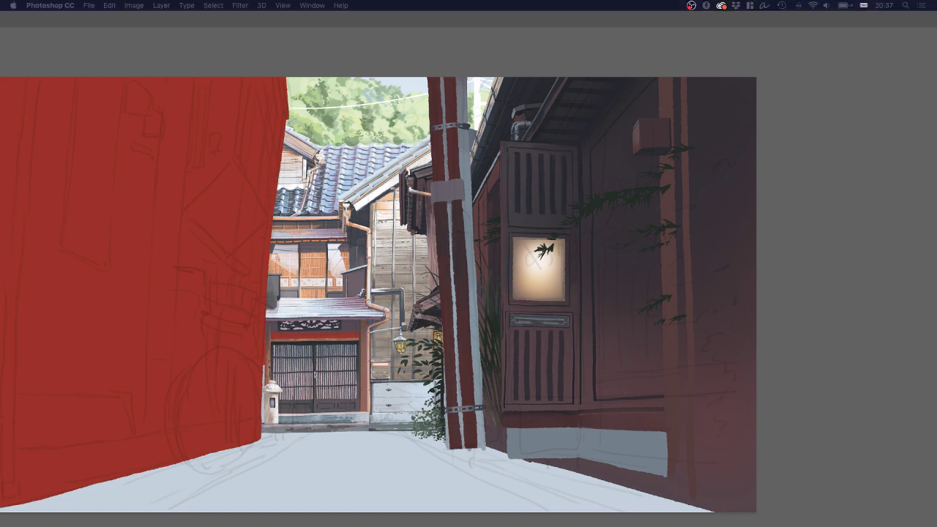
left_click_drag(579, 526, 519, 76)
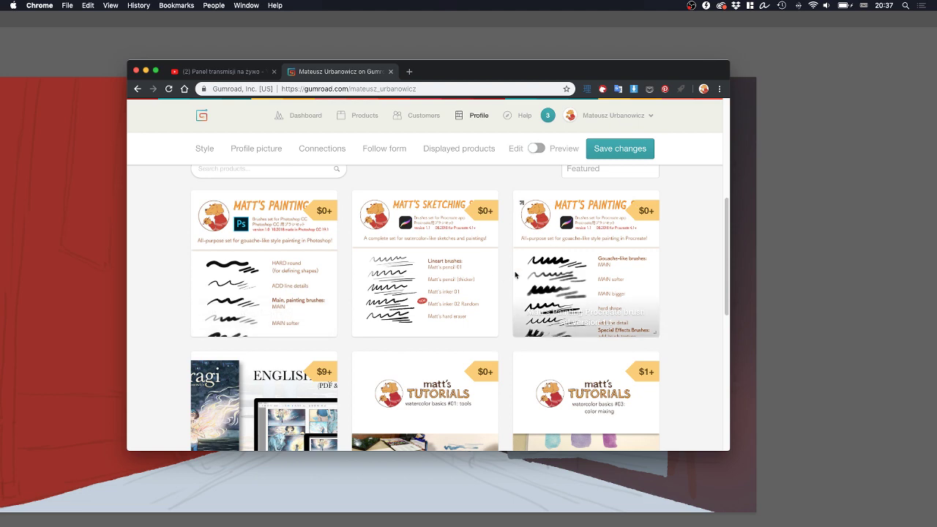
left_click(760, 238)
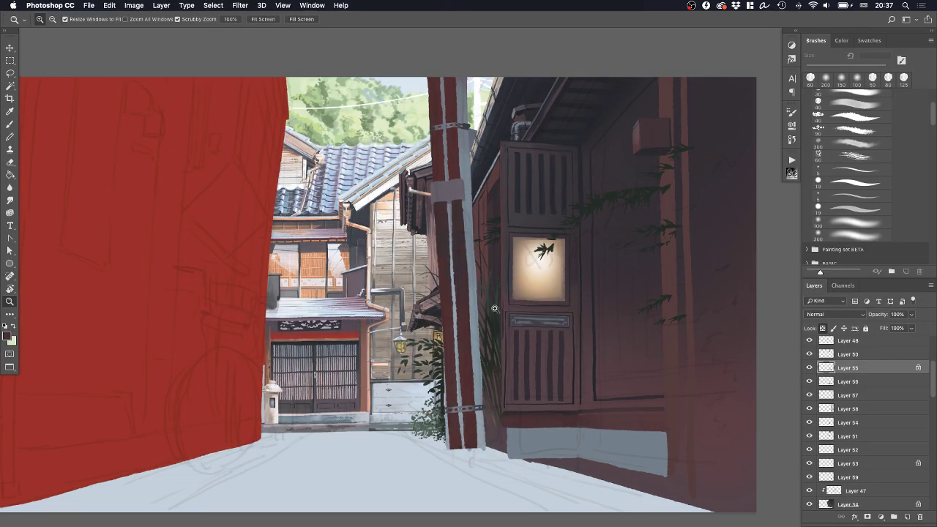
key("super+Tab")
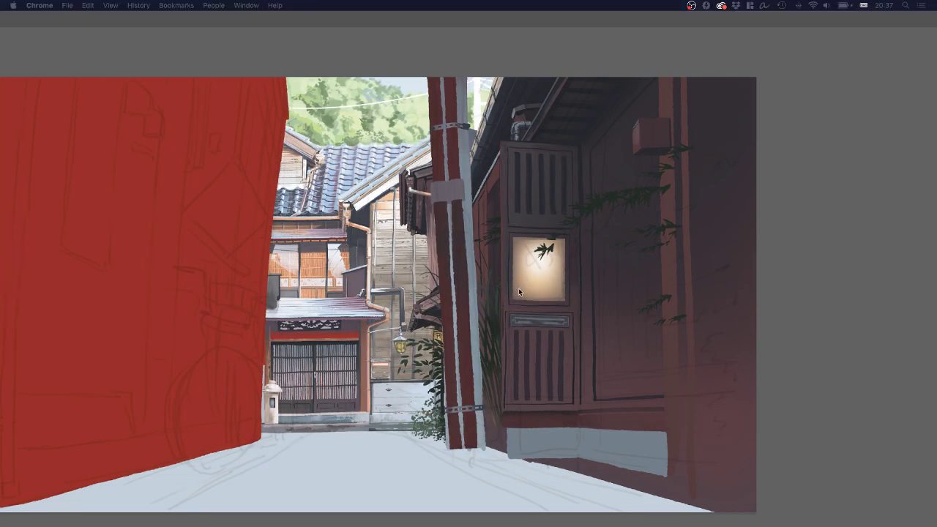
left_click(521, 302)
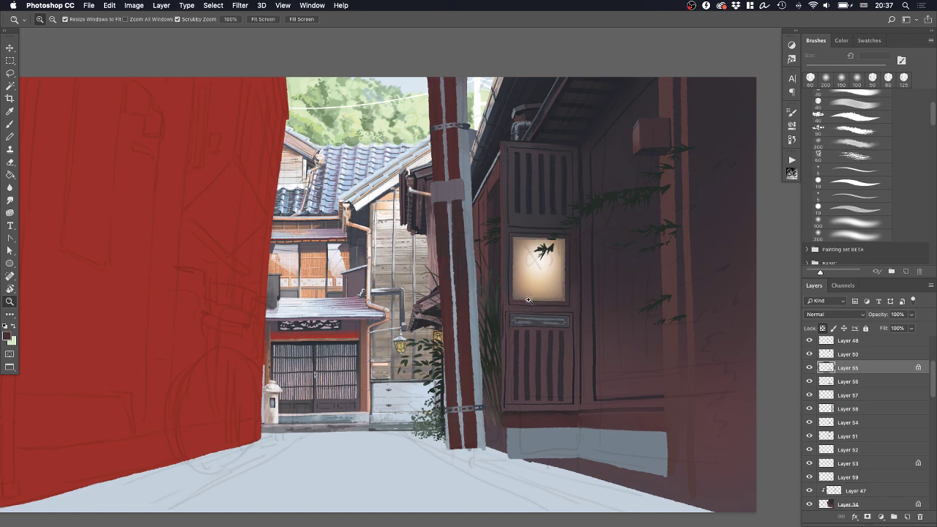
Darken the tall grass between the pole and the door on Layer 46 with the 40 px brush in greens sampled from the nearby plant
left_click_drag(527, 307, 555, 307)
left_click_drag(499, 438, 497, 305)
left_click_drag(342, 299, 380, 315)
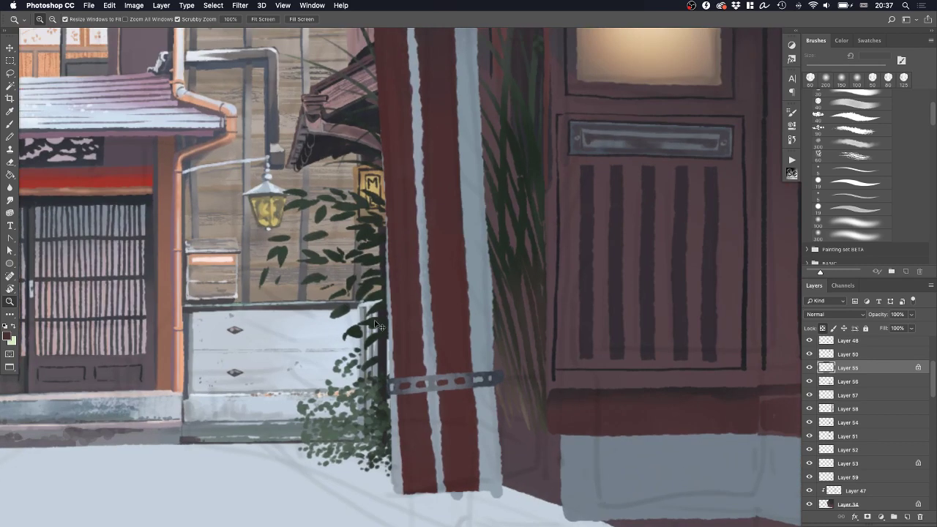
left_click(380, 326, "ctrl")
key("b")
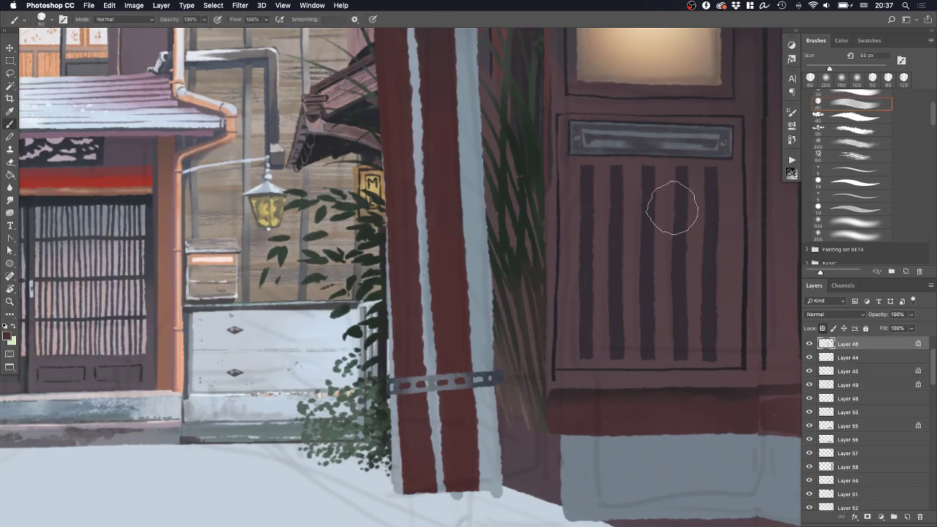
left_click(848, 102)
left_click(378, 312, "alt")
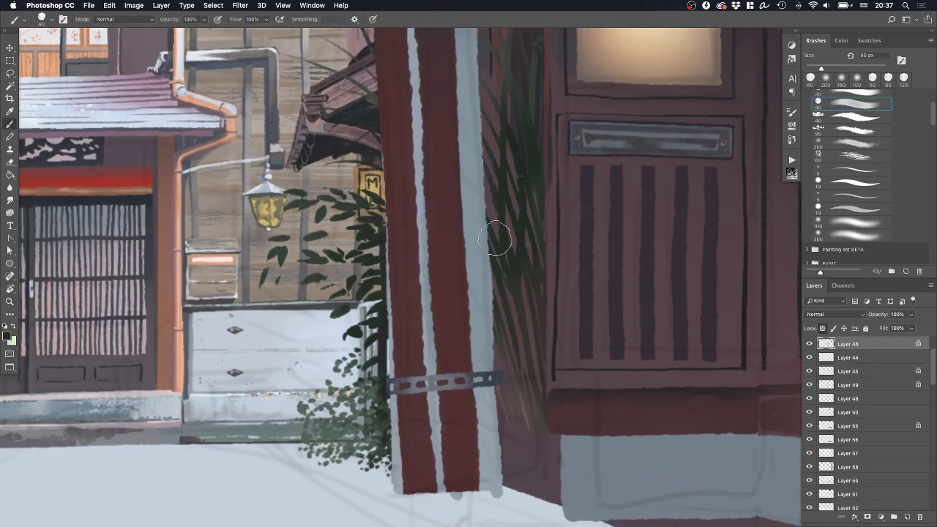
left_click_drag(499, 239, 516, 285)
left_click(378, 331, "alt")
mouse_move(503, 240)
left_mouse_down()
mouse_move(518, 267)
mouse_move(519, 315)
left_mouse_up()
left_click(376, 359, "alt")
left_click_drag(507, 281, 523, 278)
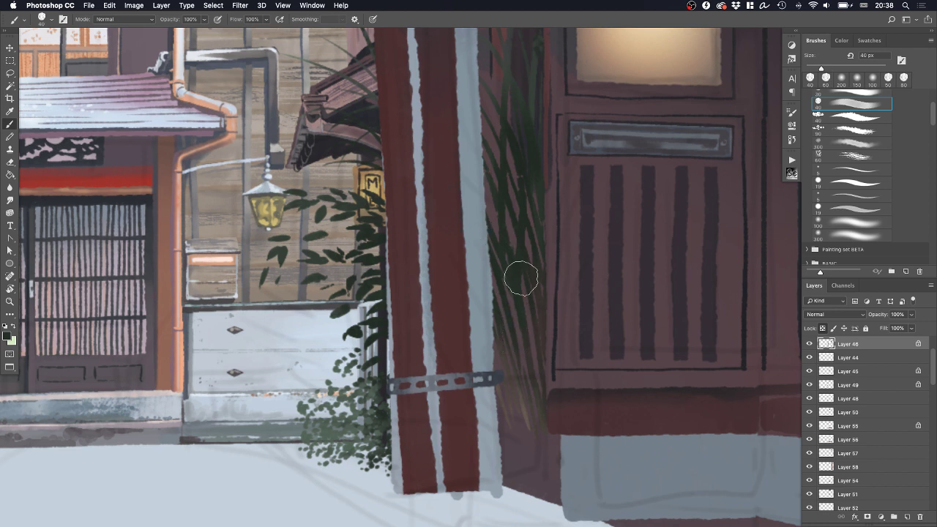
left_click(377, 321, "alt")
left_click_drag(528, 214, 533, 329)
left_click(384, 314, "alt")
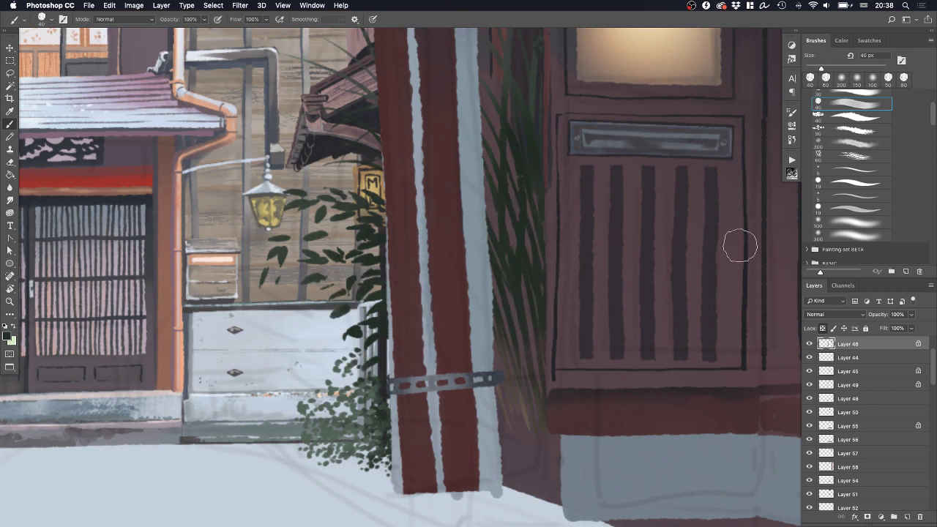
Deepen the grass clump beside the pole with the brush enlarged to 70 px in dark green H 136, S 24, B 13
left_click(841, 40)
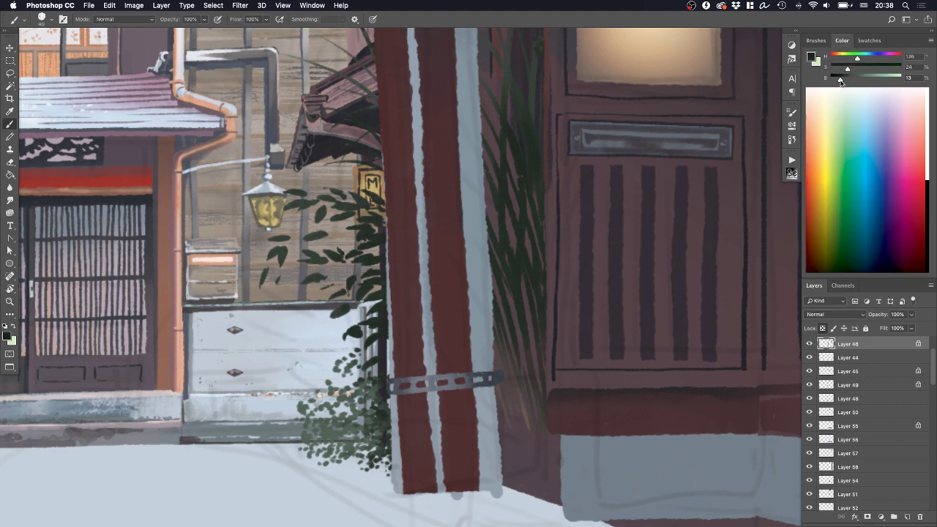
key("bracketright")
key("bracketright")
key("bracketright")
mouse_move(508, 250)
left_mouse_down()
mouse_move(535, 363)
mouse_move(500, 291)
mouse_move(520, 208)
mouse_move(538, 255)
mouse_move(508, 324)
mouse_move(550, 324)
mouse_move(517, 397)
mouse_move(496, 310)
left_mouse_up()
left_click(534, 166, "alt")
left_click_drag(521, 342, 439, 397)
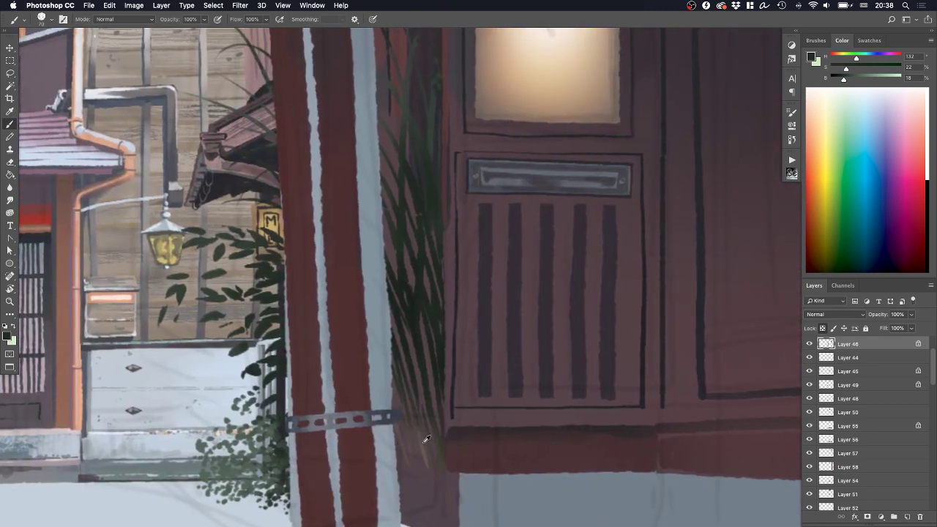
Sample the brown of the lower grass blades, raise its saturation and tint the base of the clump with it
left_click(432, 431, "alt")
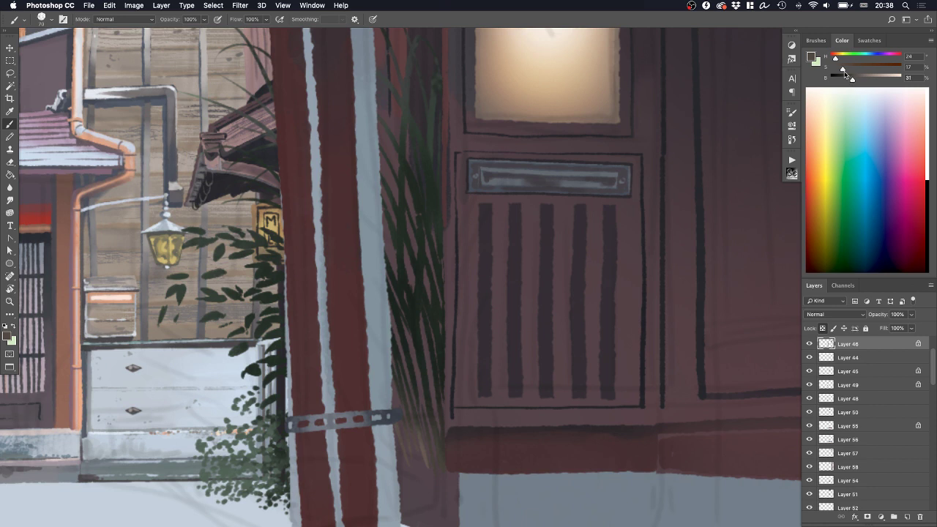
left_click_drag(844, 71, 851, 71)
mouse_move(431, 425)
left_mouse_down()
mouse_move(388, 451)
mouse_move(418, 450)
mouse_move(424, 438)
mouse_move(395, 420)
mouse_move(427, 409)
mouse_move(437, 423)
mouse_move(338, 400)
mouse_move(403, 403)
mouse_move(425, 393)
mouse_move(432, 412)
mouse_move(391, 387)
mouse_move(422, 410)
mouse_move(471, 409)
mouse_move(427, 393)
mouse_move(424, 366)
mouse_move(441, 384)
mouse_move(448, 425)
left_mouse_up()
left_click(278, 401, "alt")
left_click(449, 426, "alt")
key("z")
mouse_move(549, 353)
left_mouse_down()
mouse_move(484, 365)
mouse_move(576, 365)
left_mouse_up()
left_click_drag(557, 318, 495, 361)
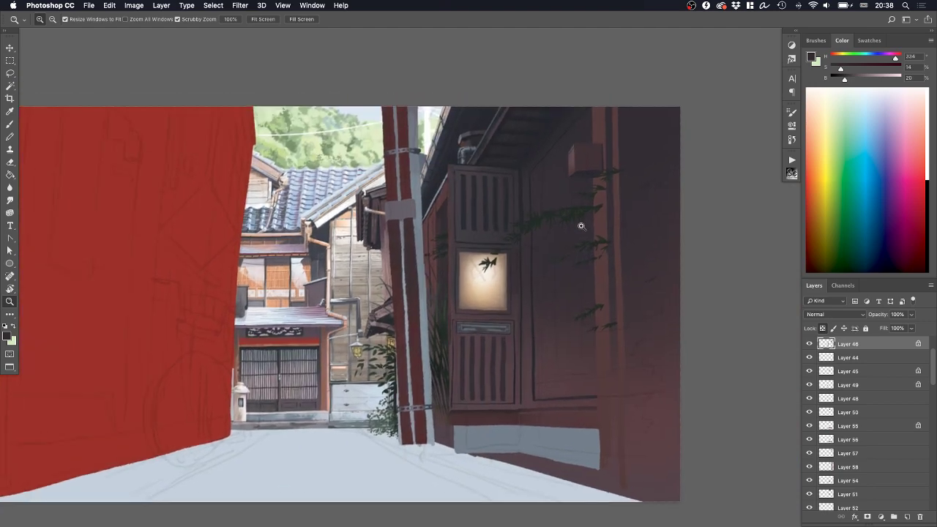
left_click_drag(590, 206, 615, 209)
left_click(610, 230, "alt")
left_click_drag(561, 326, 566, 306)
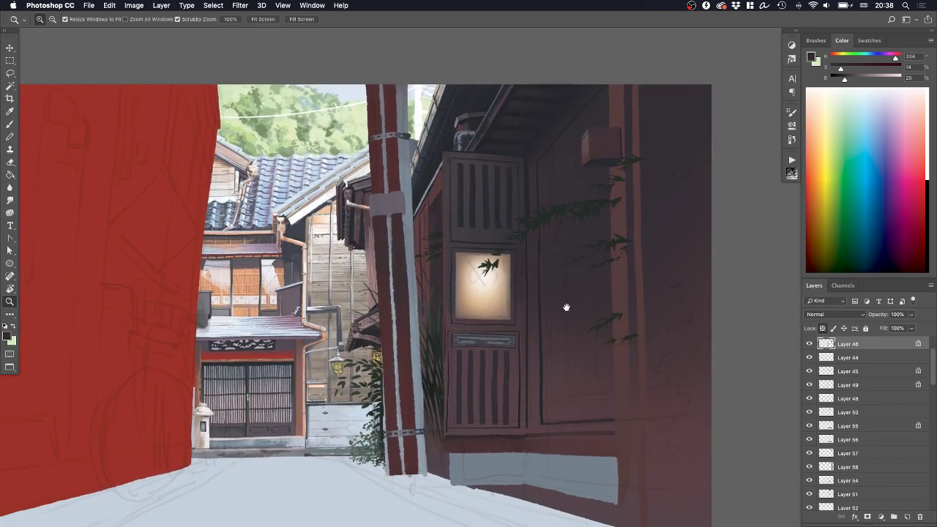
left_click_drag(615, 146, 641, 149)
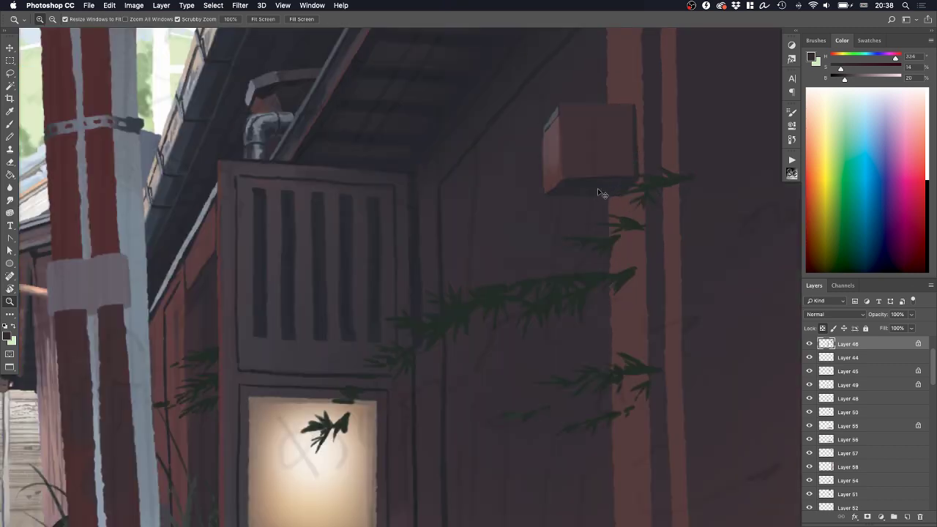
left_click(600, 189, "super")
key("b")
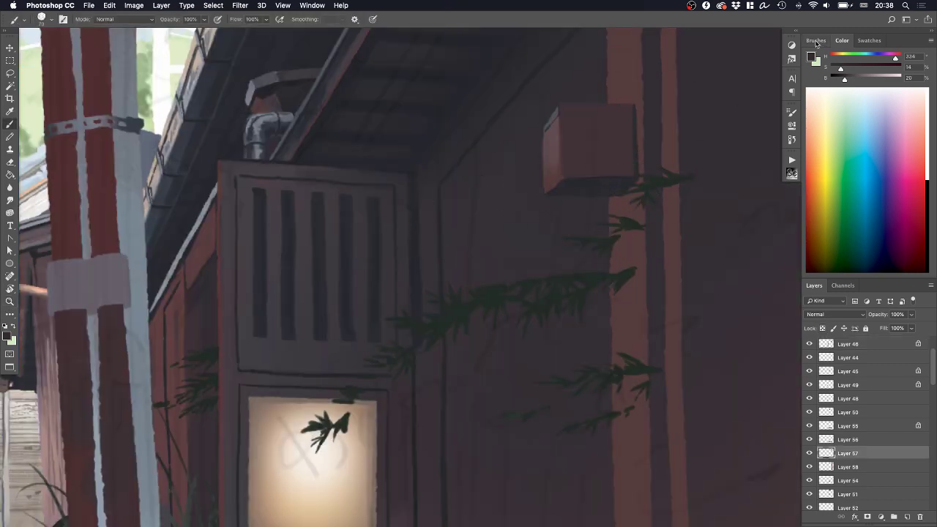
left_click(817, 40)
left_click(859, 119)
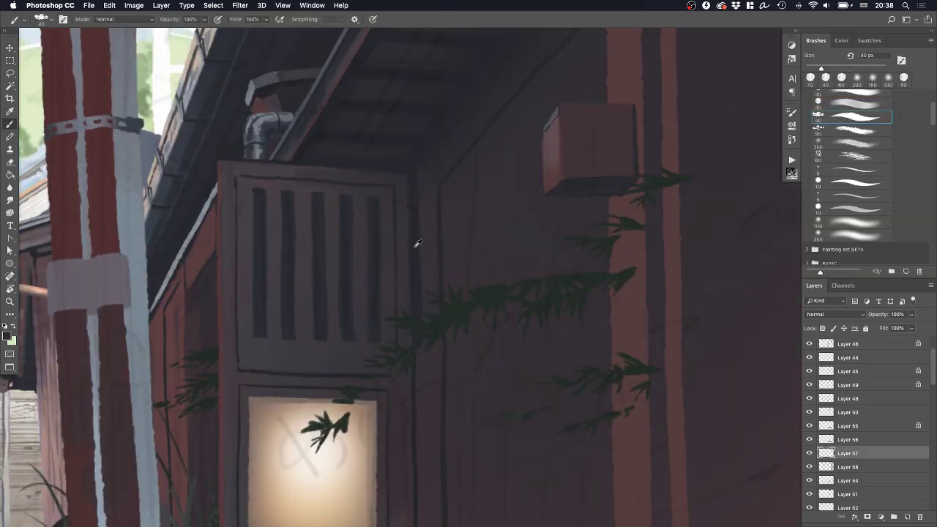
scroll(870, 129, "up", 3)
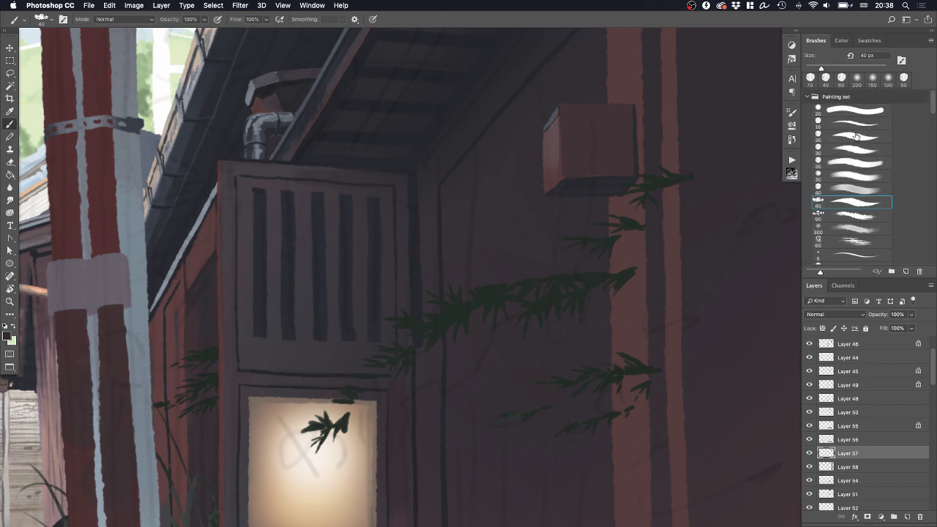
left_click(857, 136)
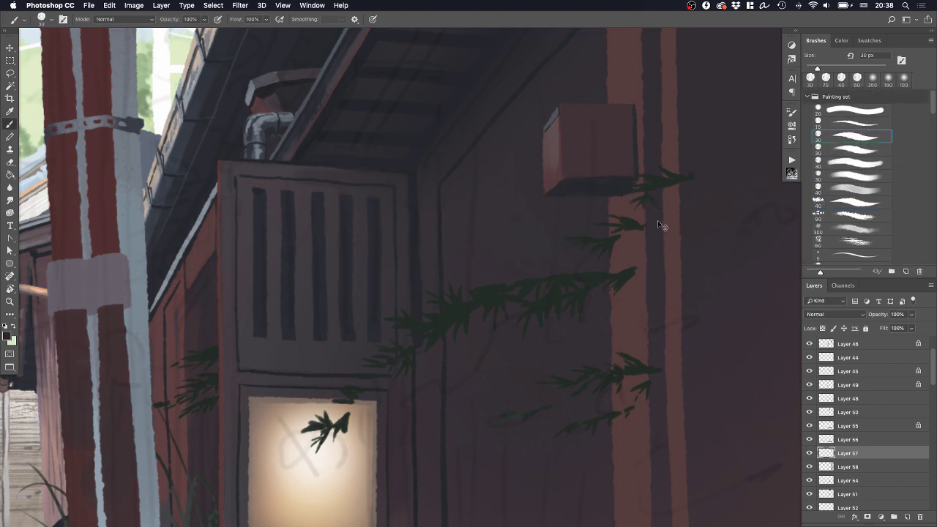
key("z")
mouse_move(637, 233)
left_mouse_down()
mouse_move(596, 244)
mouse_move(551, 283)
left_mouse_up()
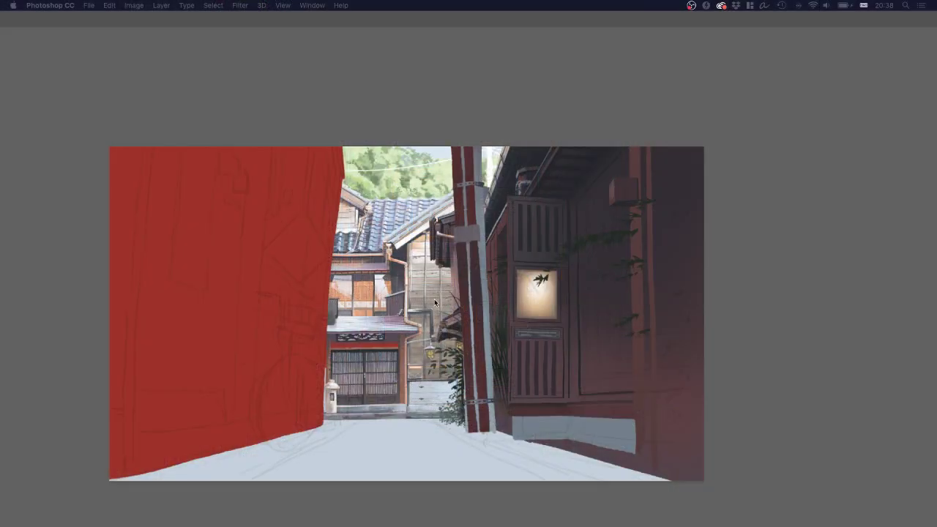
Add a new layer above Layer 37 in Group 1 and reduce the 30 px painting brush to 15 px
left_click(445, 352)
left_click_drag(436, 409, 493, 405)
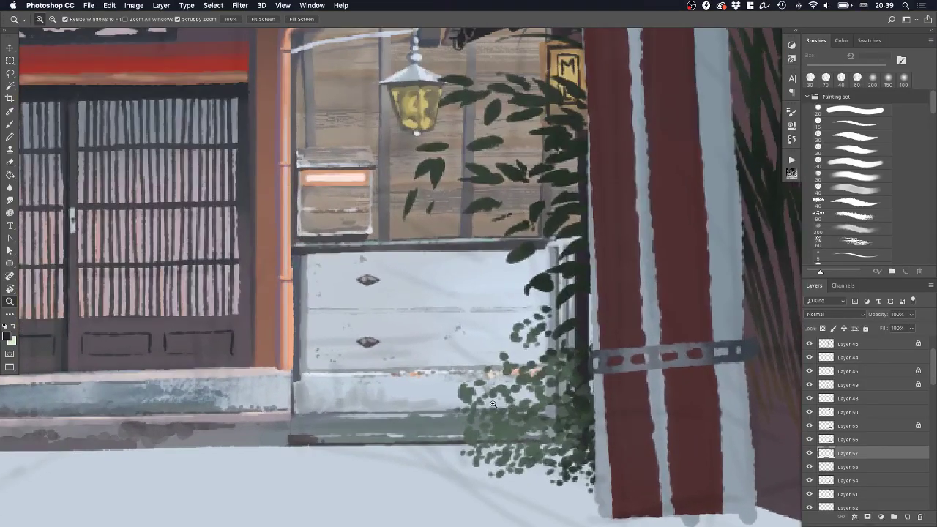
scroll(853, 433, "down", 10)
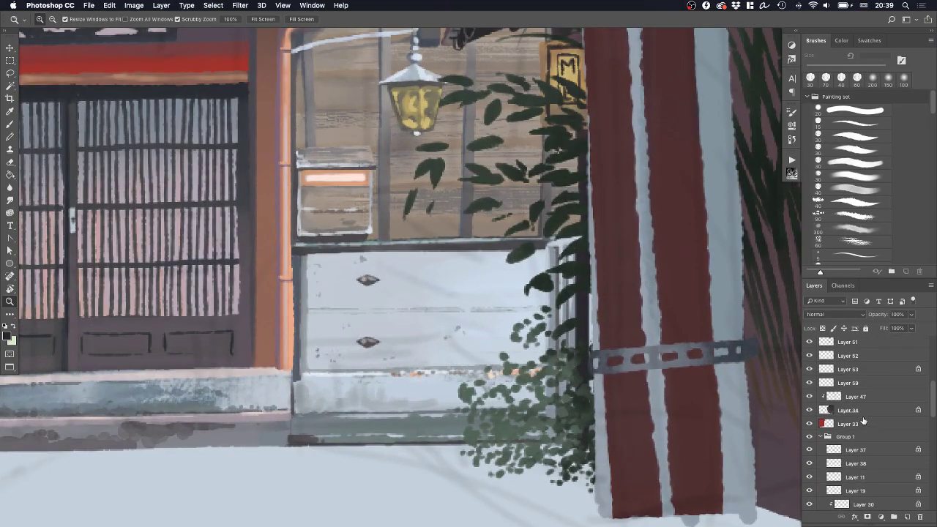
left_click(859, 444)
left_click(909, 518)
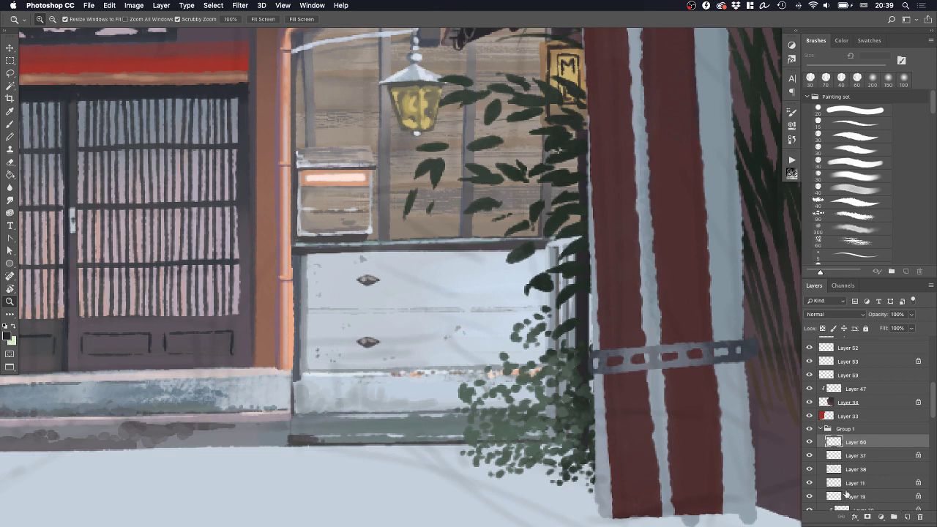
key("b")
left_click(847, 136)
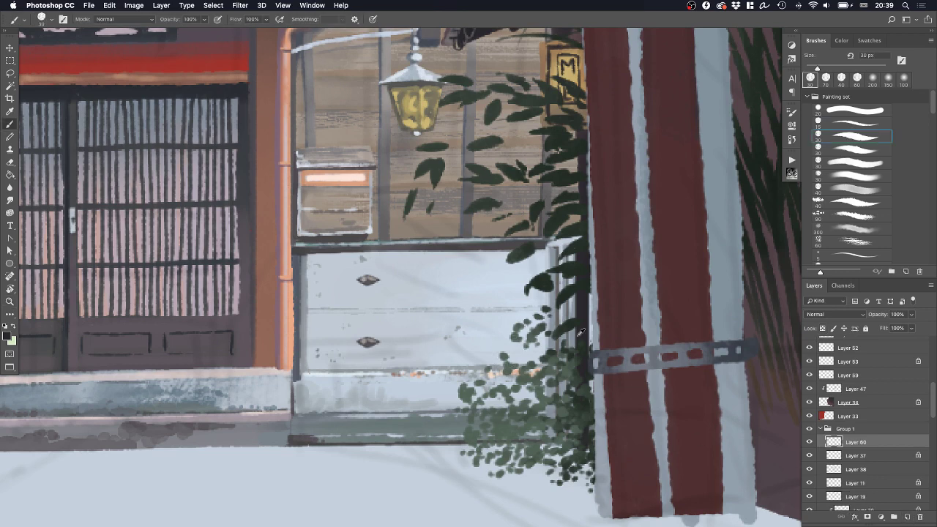
key("bracketleft")
key("bracketleft")
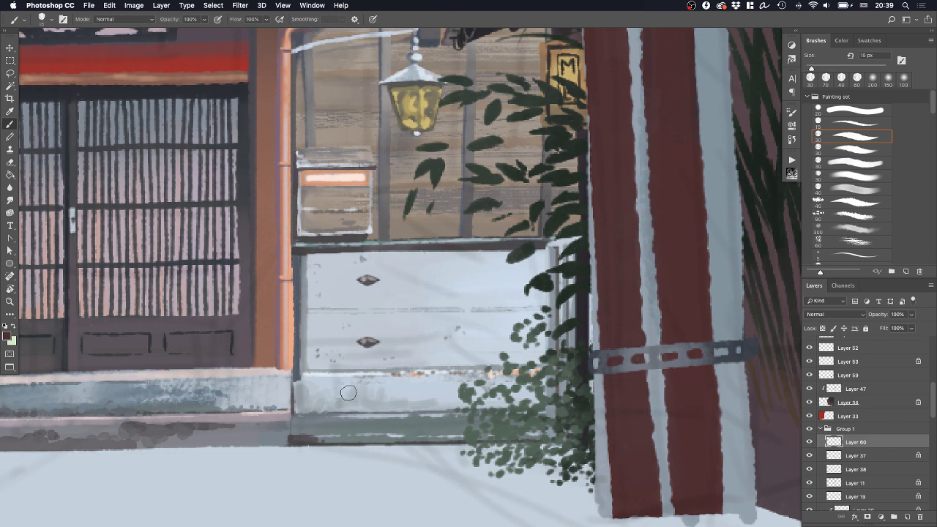
Paint a low bench's upright leg and horizontal top rail in dark maroon against the white wall base beside the plant
left_click_drag(345, 369, 349, 442)
left_click_drag(353, 375, 351, 443)
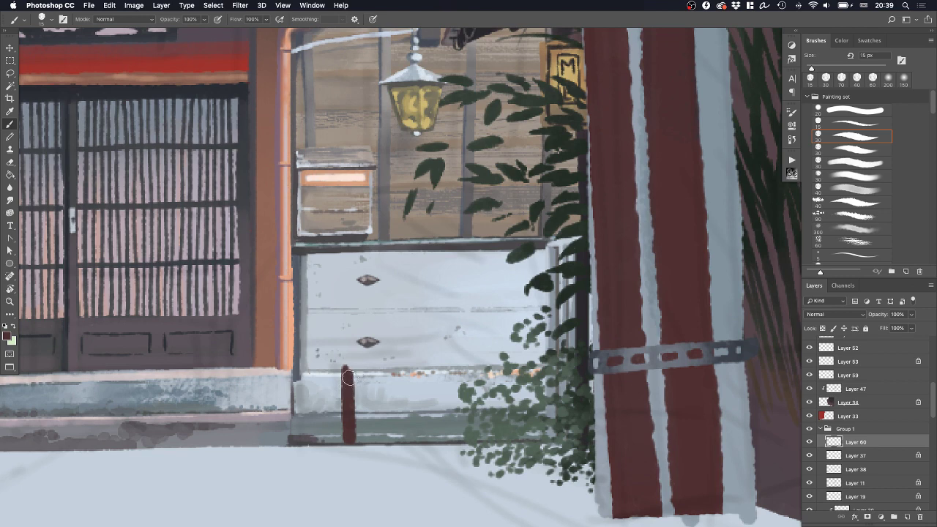
left_click_drag(349, 377, 566, 377)
key("super+z")
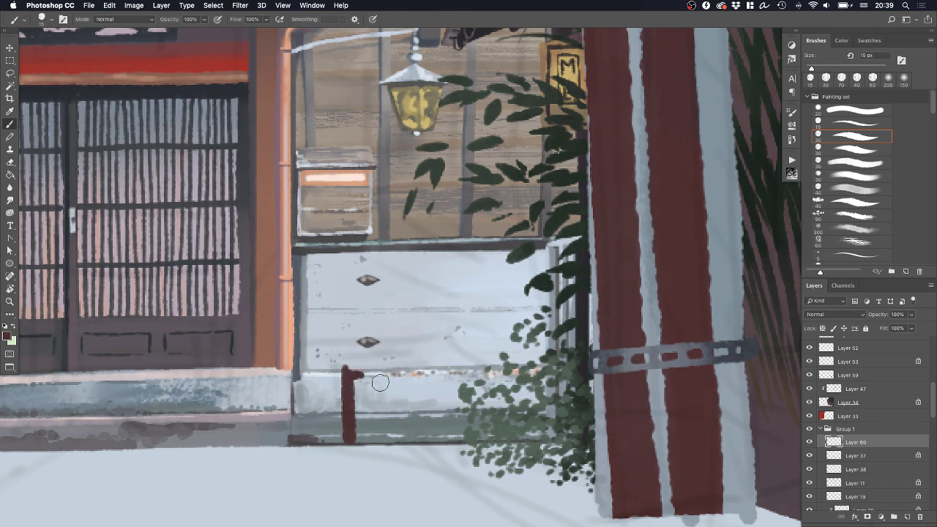
mouse_move(352, 386)
left_mouse_down()
mouse_move(549, 382)
mouse_move(359, 383)
mouse_move(352, 373)
mouse_move(488, 368)
left_mouse_up()
key("super+z")
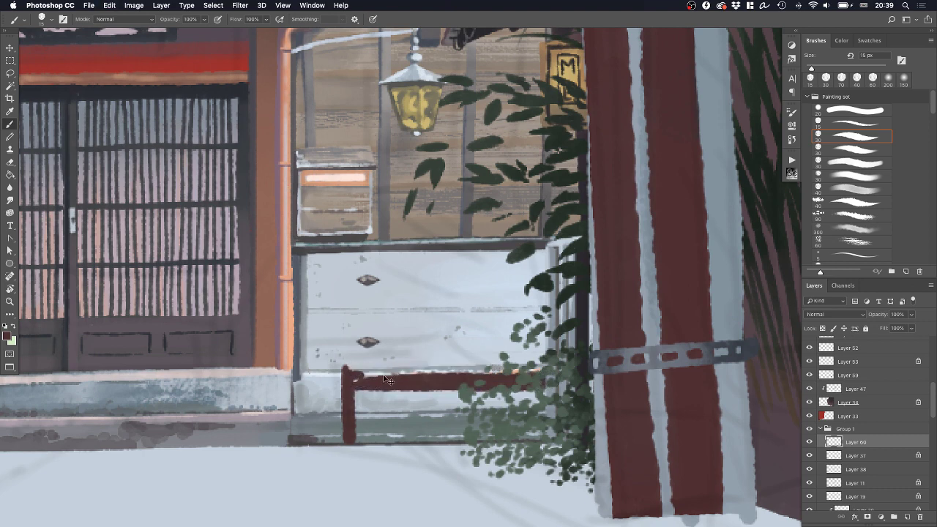
left_click_drag(350, 376, 558, 372)
left_click_drag(423, 385, 419, 359)
key("super+z")
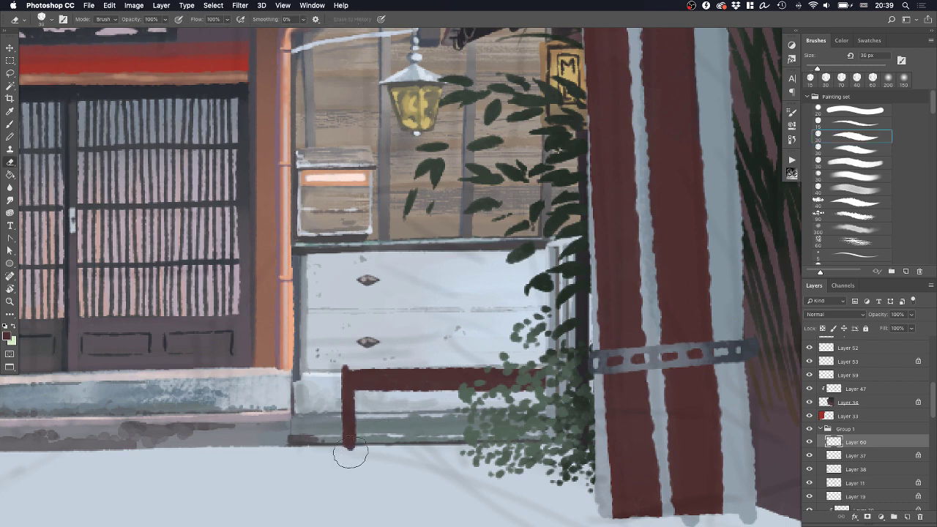
Trim the rough corner of the bench's leg and rail with a 30 px eraser
key("e")
left_click_drag(342, 362, 357, 357)
key("b")
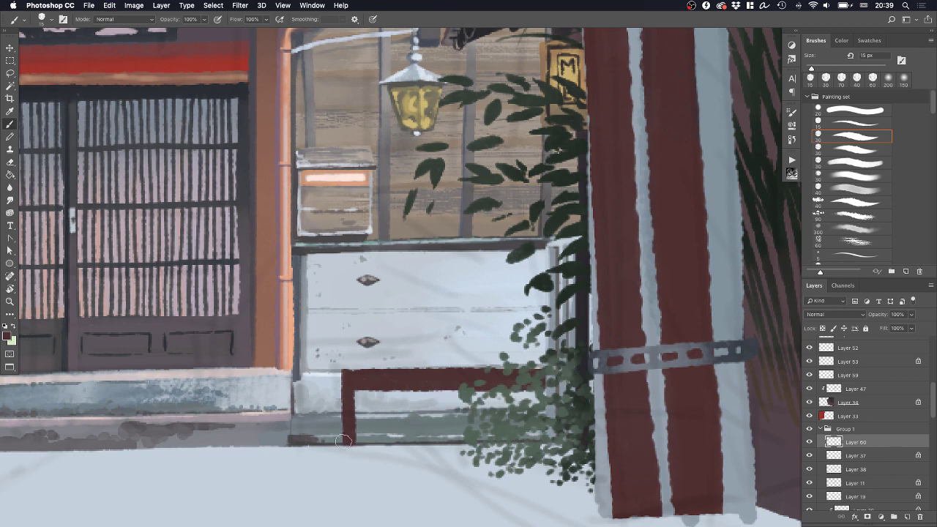
Try several straight diagonal braces from the foot of the bench's leg up to its top rail
left_click_drag(348, 440, 567, 387)
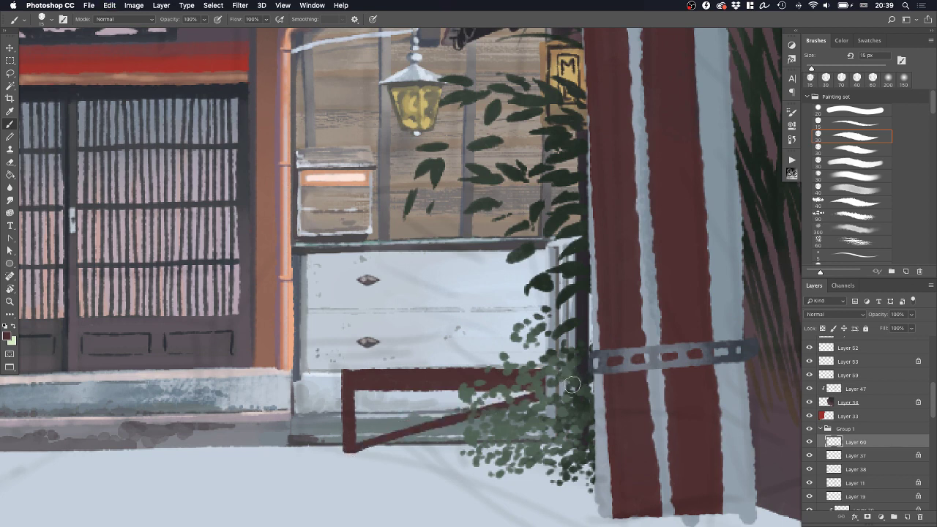
key("super+z")
left_click_drag(351, 449, 563, 382)
key("super+z")
key("a")
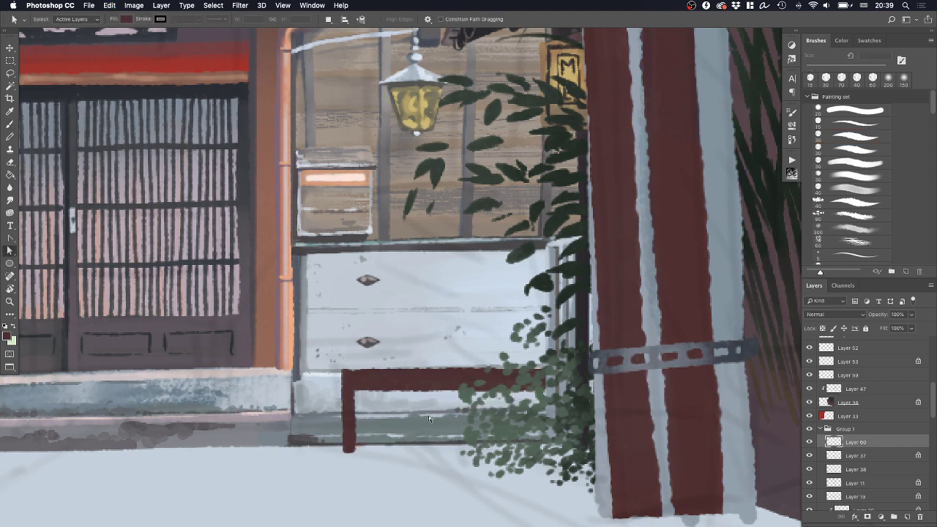
key("b")
left_click_drag(352, 444, 546, 378)
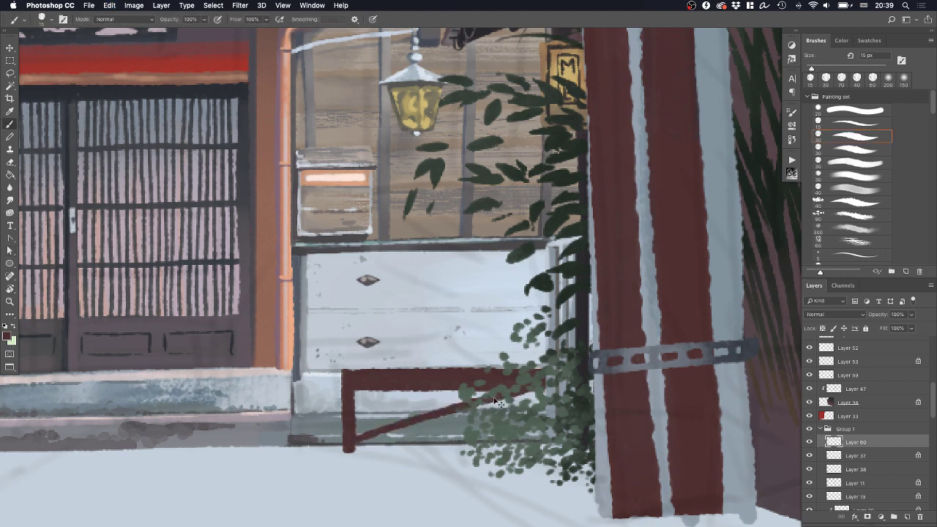
key("super+z")
Paint two parallel diagonal maroon braces rising from the bench's leg towards the top rail behind the plant
left_click_drag(347, 444, 542, 383)
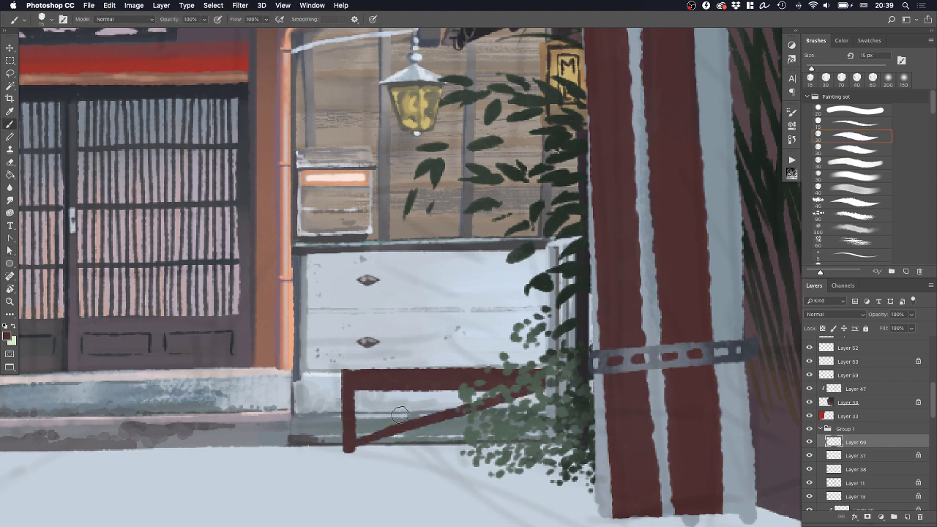
mouse_move(348, 434)
left_mouse_down()
mouse_move(503, 384)
mouse_move(378, 425)
left_mouse_up()
key("super+z")
key("super+z")
key("super+z")
left_click_drag(350, 430, 500, 389)
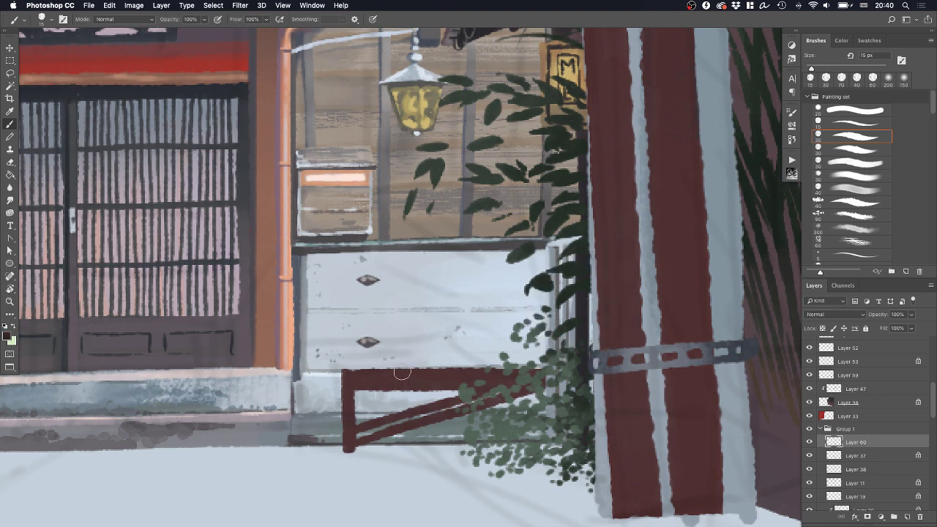
Paint a row of short, evenly spaced dark slat ends along the bench's top edge with the 15 px brush
left_click(346, 370)
key("super+z")
left_click_drag(345, 360, 348, 376)
key("super+z")
left_click(361, 367)
left_click(375, 367)
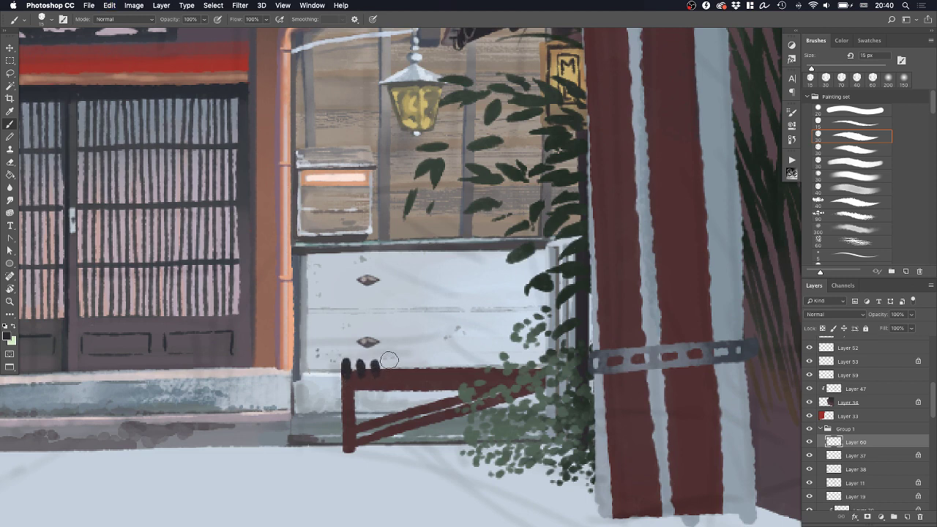
left_click(390, 366)
left_click(403, 366)
left_click(420, 366)
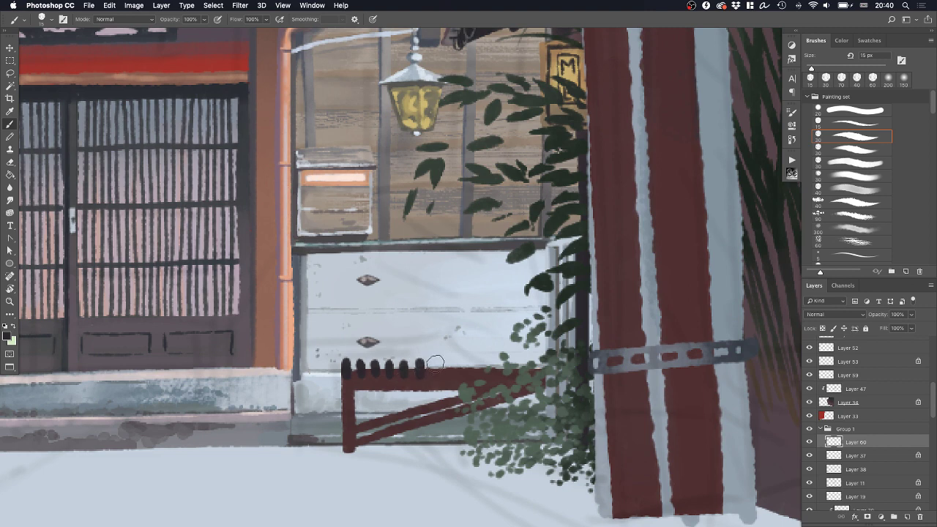
left_click(436, 366)
left_click(452, 367)
left_click(469, 365)
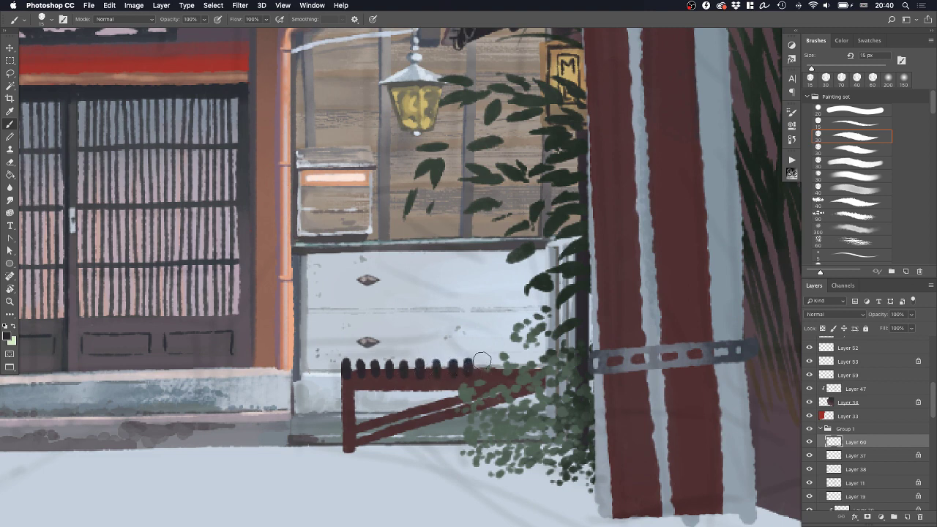
left_click(485, 364)
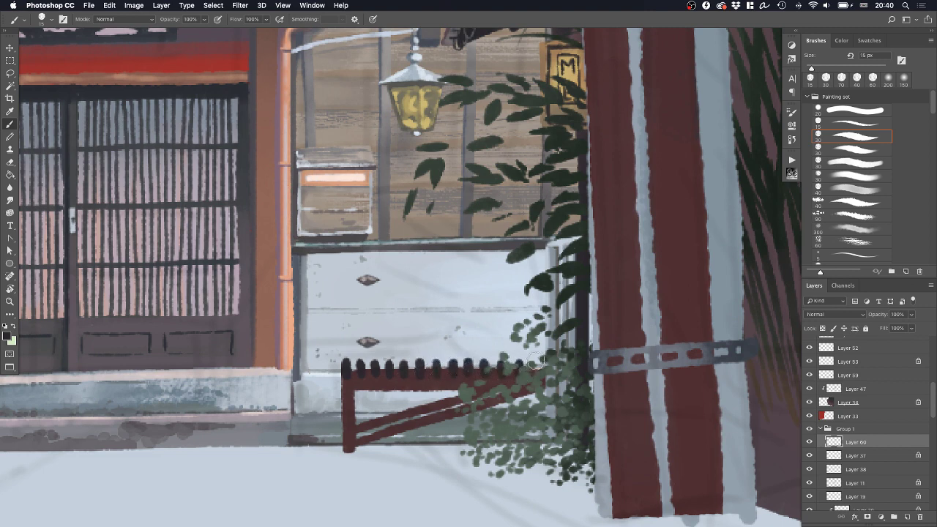
Trim the tops of the bench's slat ends to a level edge with a 30 px eraser
left_click(414, 380, "alt")
key("e")
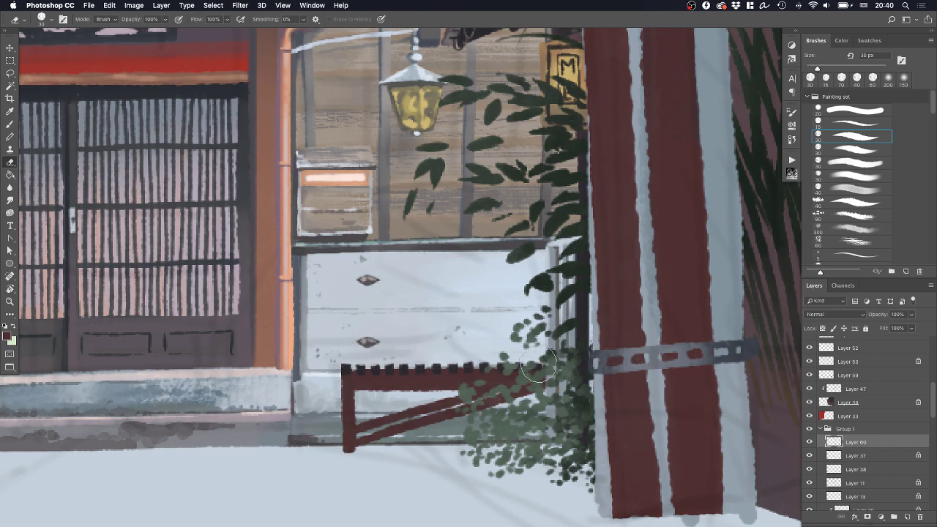
key("b")
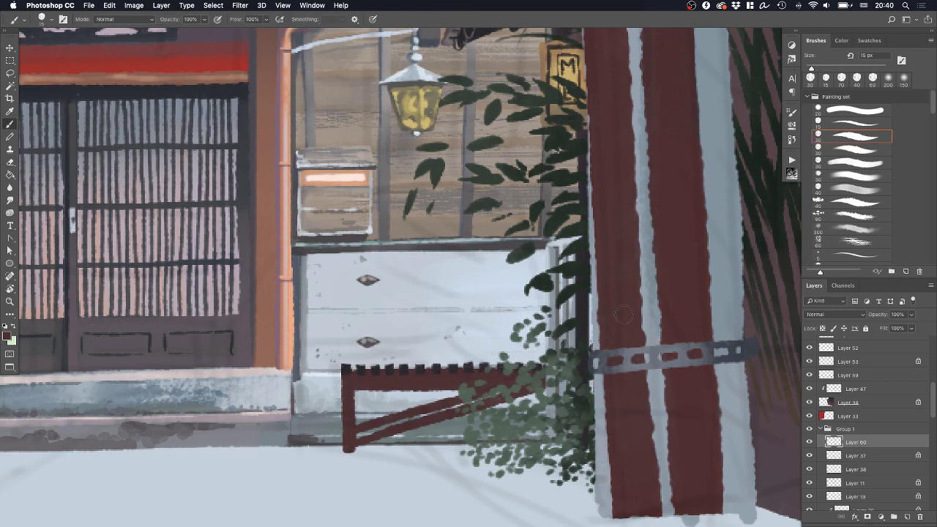
Lock the bench layer's transparent pixels and glaze soft purplish-grey shading along the top rail with a 20 px soft brush
left_click(854, 192)
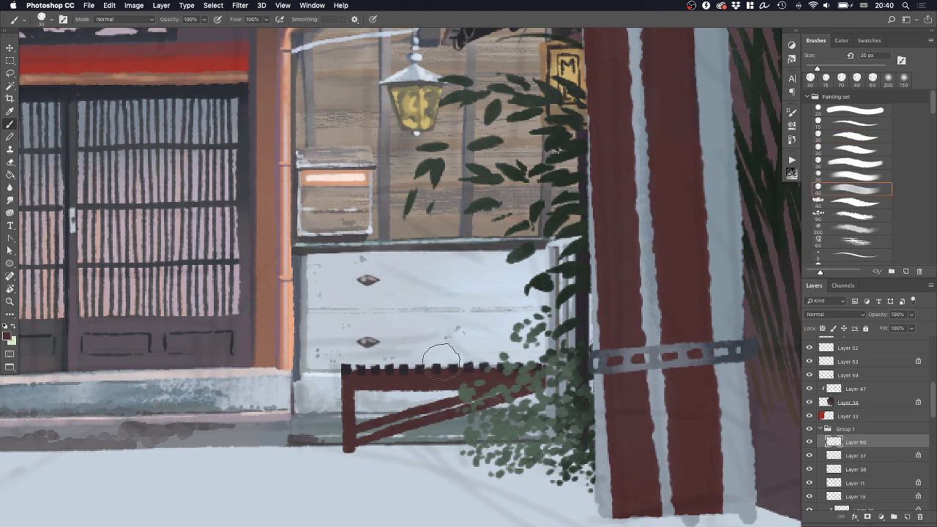
left_click_drag(542, 316, 510, 355)
left_click(622, 355, "alt")
left_click_drag(349, 382, 539, 380)
key("ctrl+z")
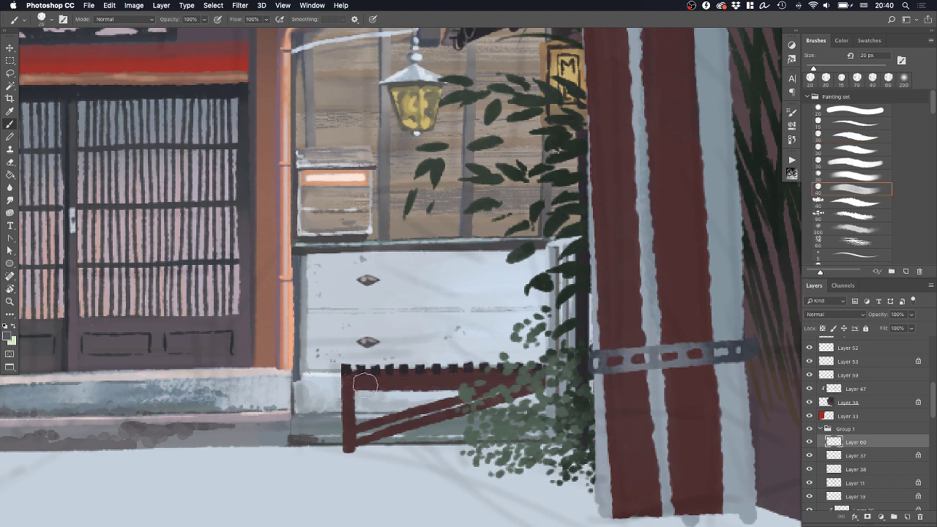
key("slash")
left_click_drag(350, 382, 554, 375)
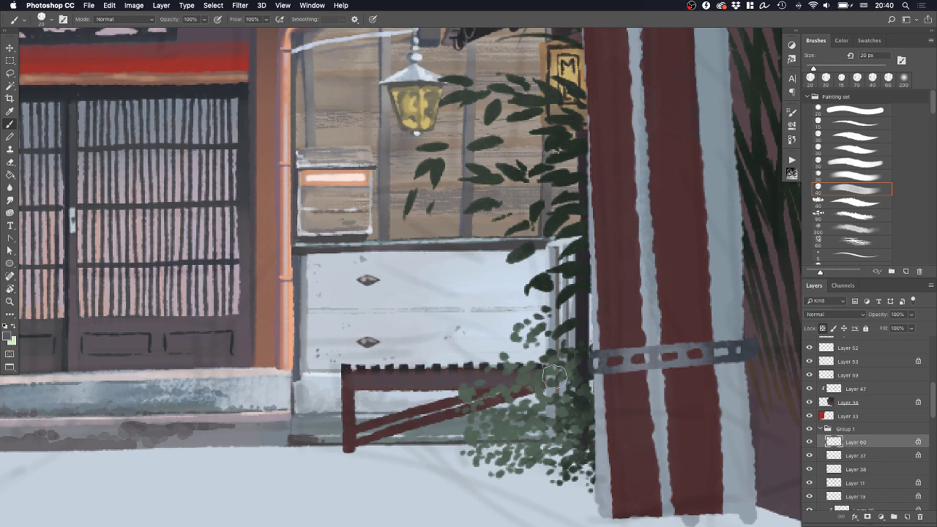
key("super+z")
left_click_drag(354, 382, 570, 377)
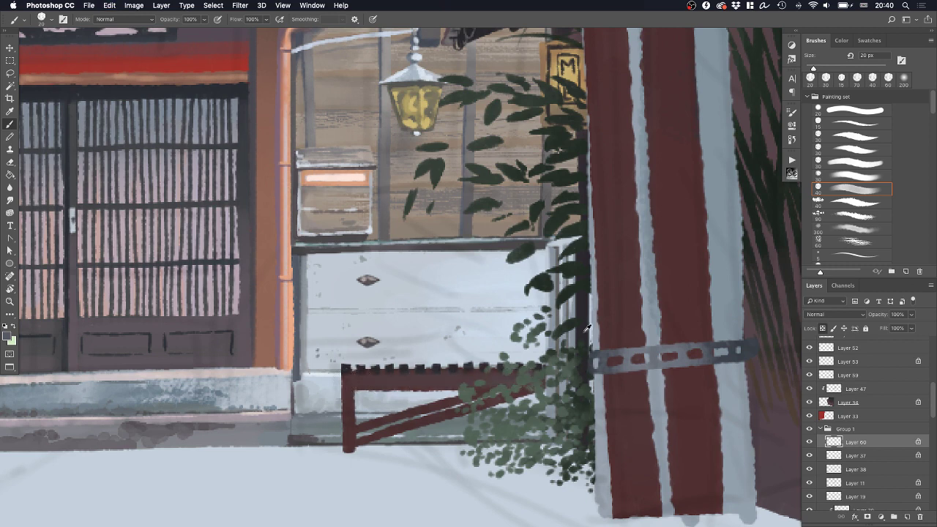
Darken the bench's upper diagonal brace and the underside of its top rail with a 9 px soft brush
key("bracketleft")
key("bracketleft")
left_click_drag(365, 426, 463, 398)
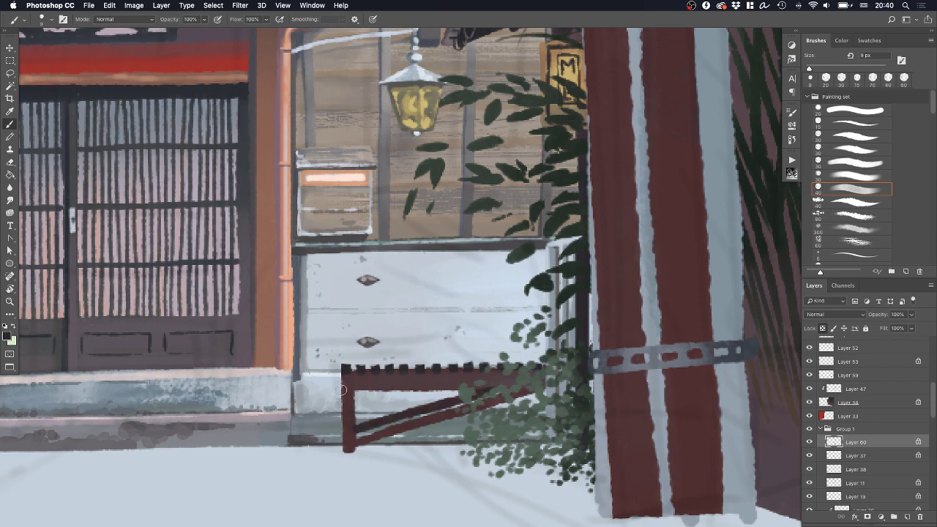
left_click_drag(342, 389, 429, 391)
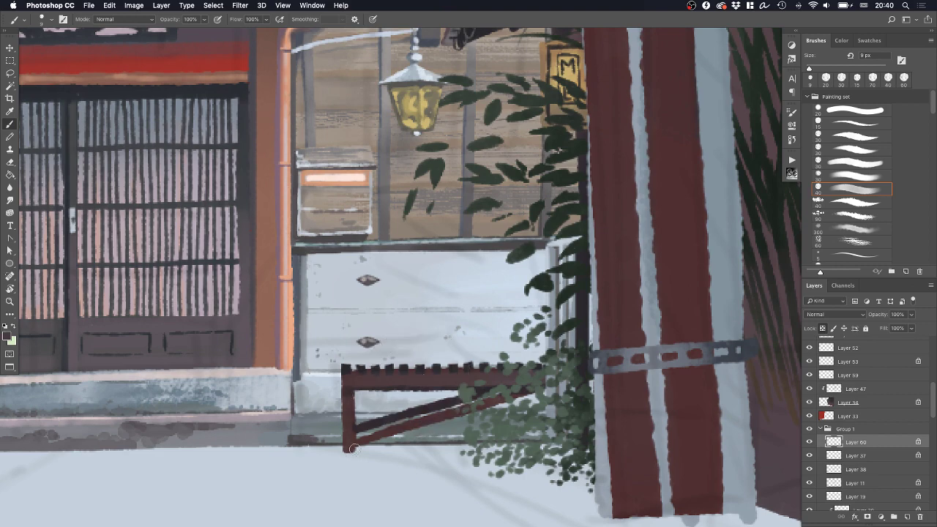
Add a layer above the bench and paint a grey-green ledge along the wall's foot over the leg's end at 20 px
key("z")
key("super+0")
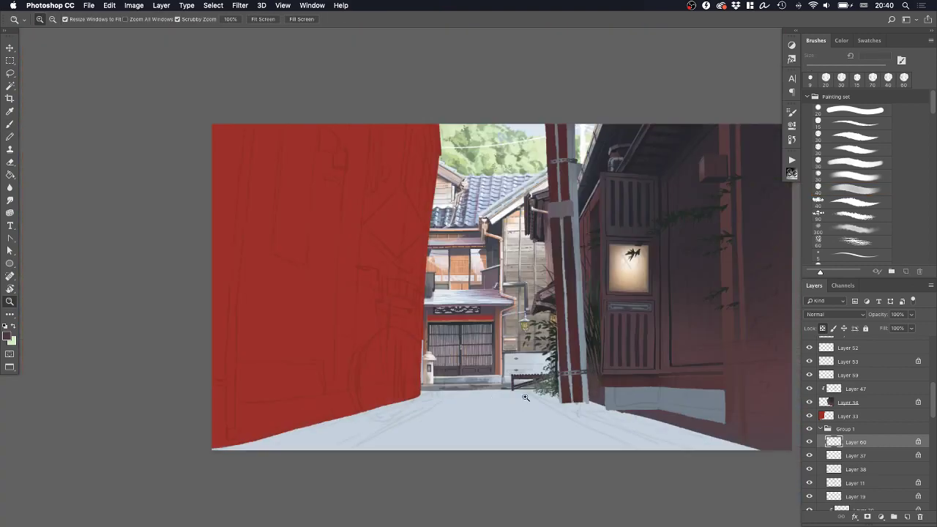
left_click_drag(540, 387, 589, 379)
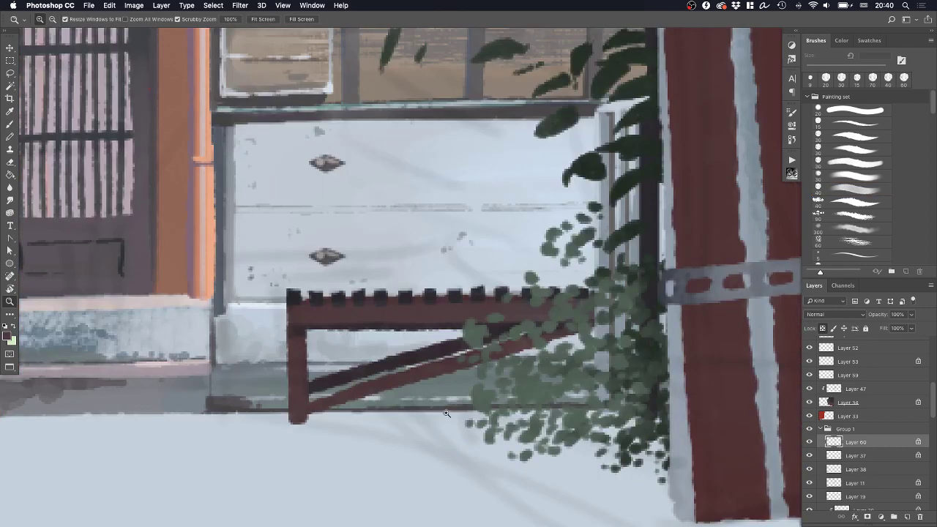
left_click_drag(422, 400, 494, 373)
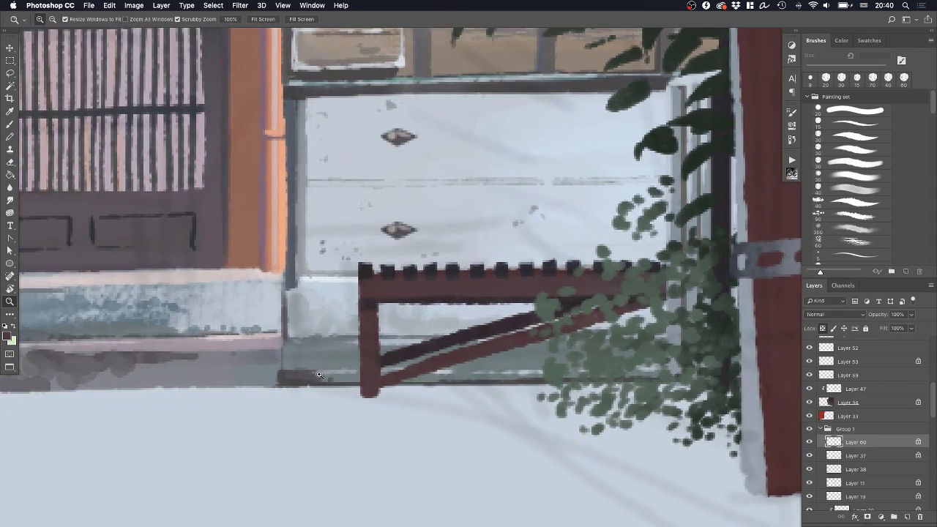
left_click(903, 516)
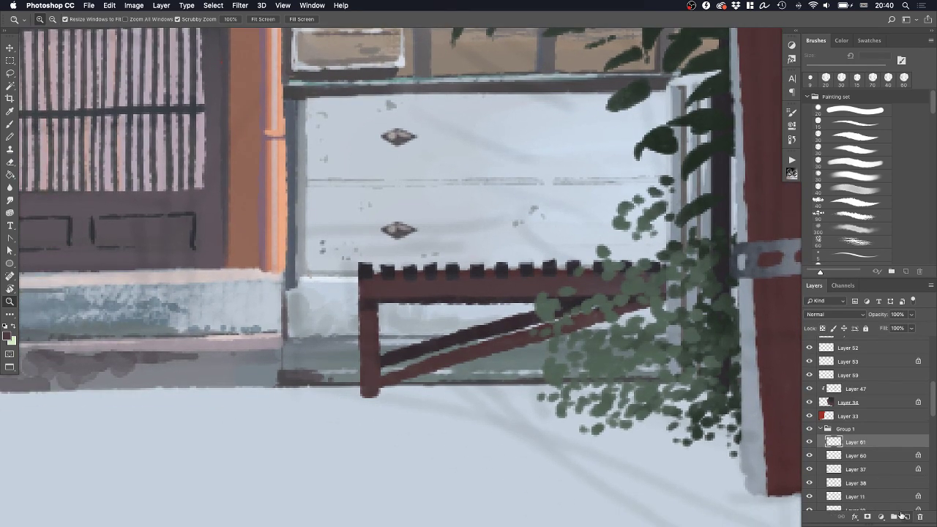
key("b")
left_click(384, 367, "alt")
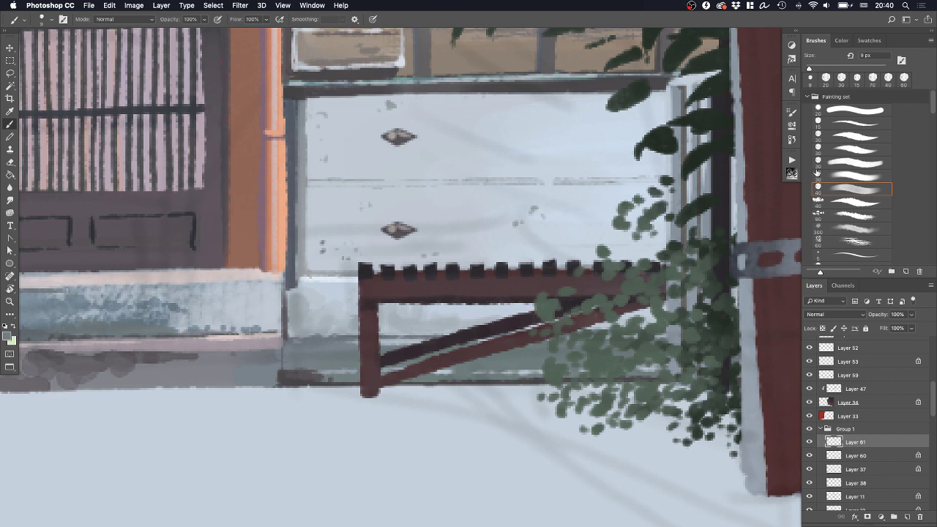
left_click(851, 136)
key("bracketleft")
key("bracketleft")
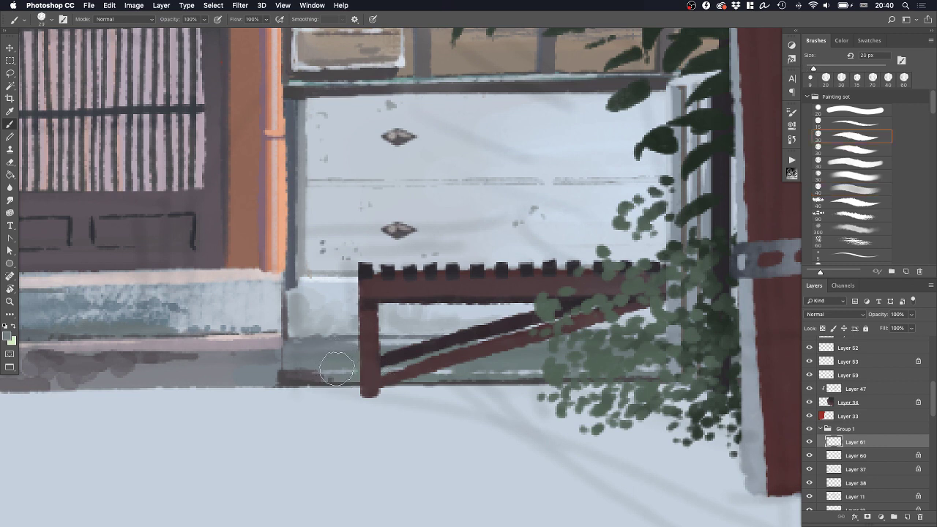
mouse_move(339, 393)
left_mouse_down()
mouse_move(714, 382)
mouse_move(372, 392)
mouse_move(645, 386)
mouse_move(678, 372)
left_mouse_up()
key("super+z")
key("super+z")
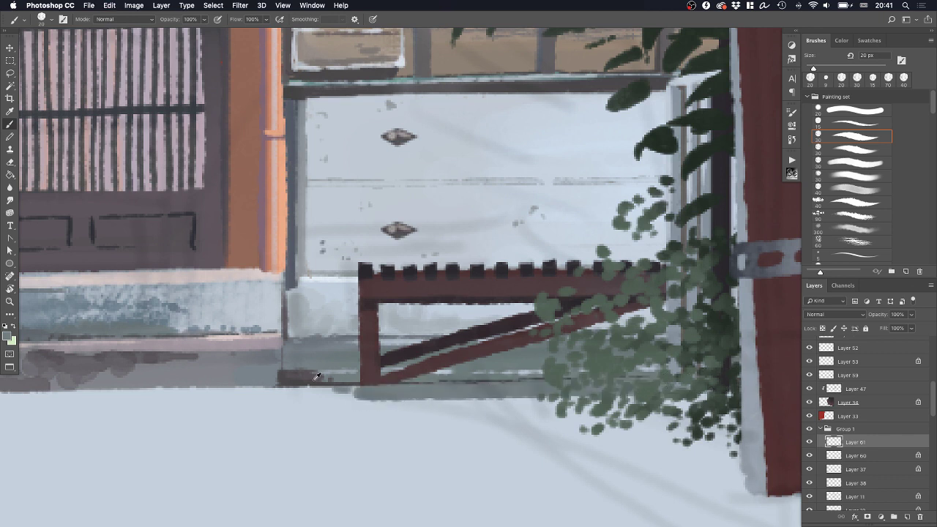
Paint a thin dark line under the grey-green ledge and the wall's foot beside the bench with a 10 px brush
key("bracketleft")
left_click_drag(286, 388, 663, 391)
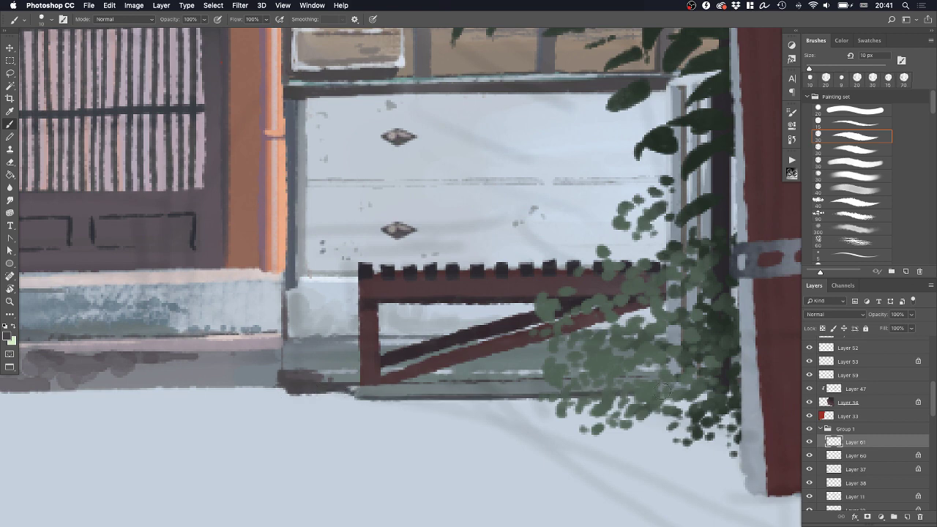
left_click_drag(366, 389, 358, 391)
Extend the dark ground line along the whole doorstep's foot and nudge it up against the step with Free Transform
key("z")
left_click_drag(467, 348, 398, 373)
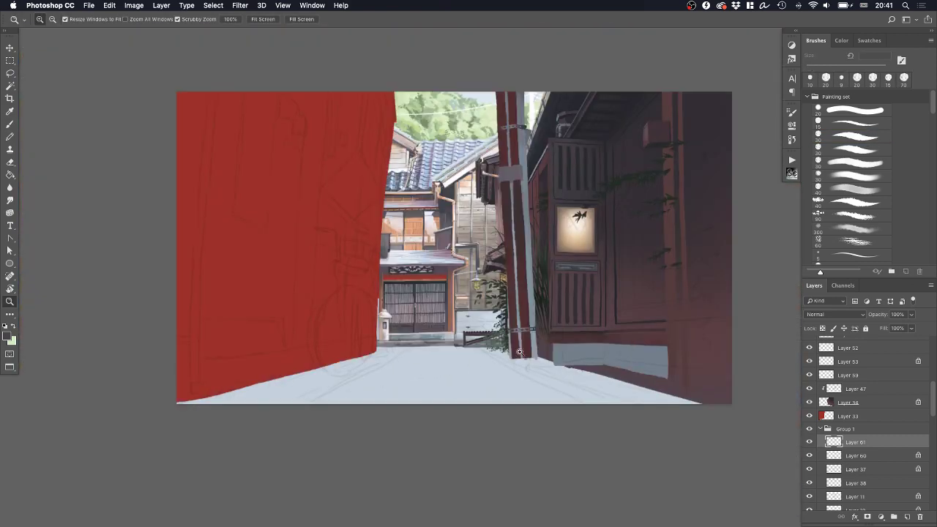
left_click_drag(439, 351, 453, 356)
left_click_drag(350, 372, 422, 364)
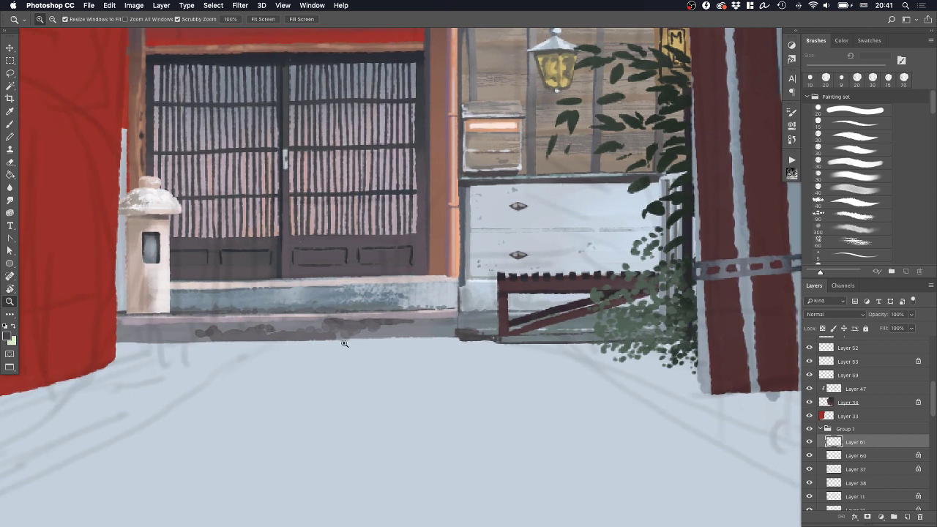
key("b")
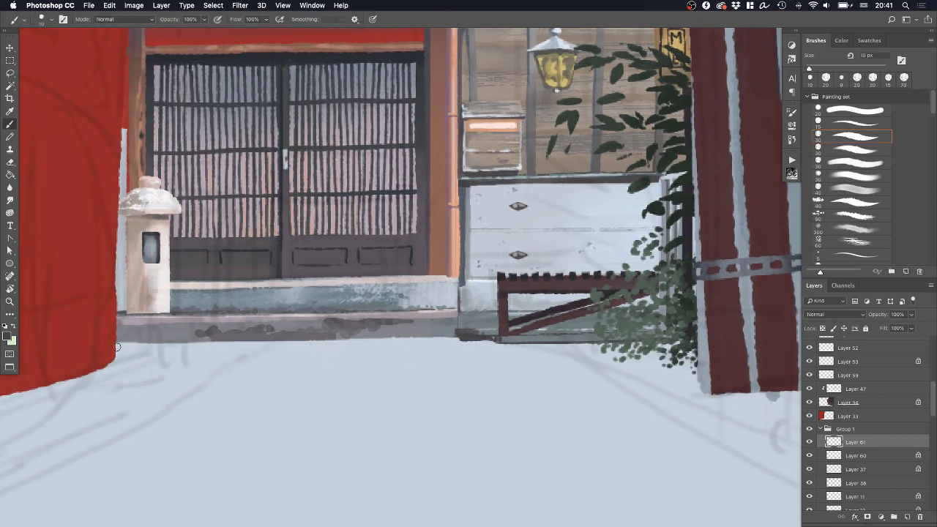
left_click_drag(117, 347, 489, 342)
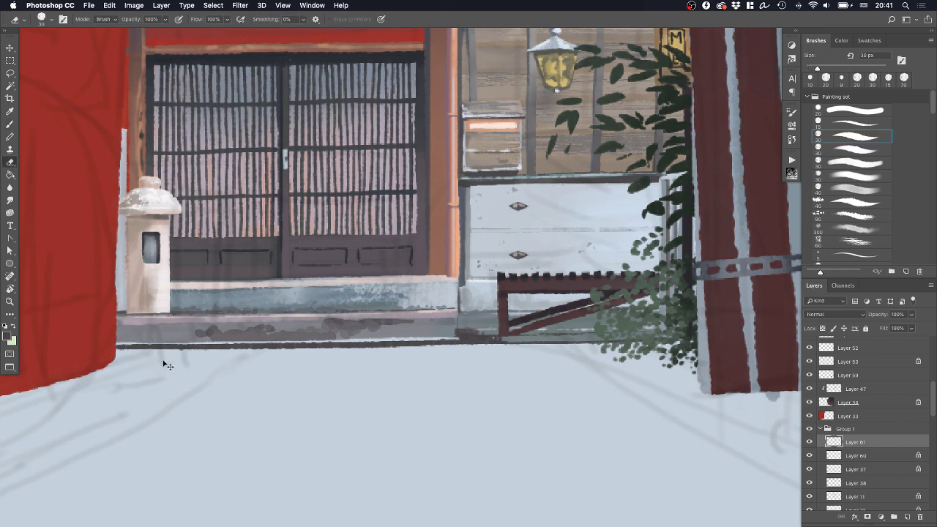
key("super+t")
left_click_drag(114, 342, 113, 336)
key("Return")
Break up the dark ground line between the doorstep and the bench with small grey brush touches
key("e")
key("b")
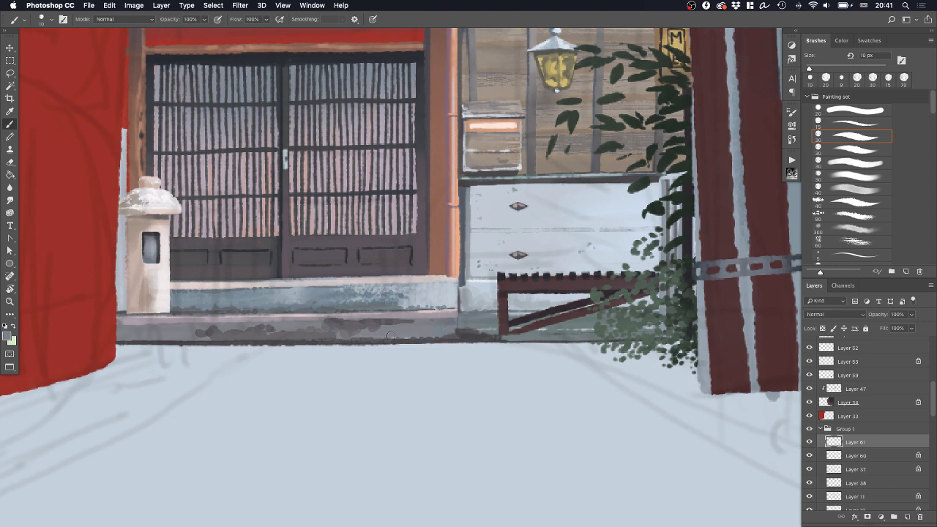
left_click_drag(389, 336, 427, 338)
left_click_drag(492, 338, 408, 320)
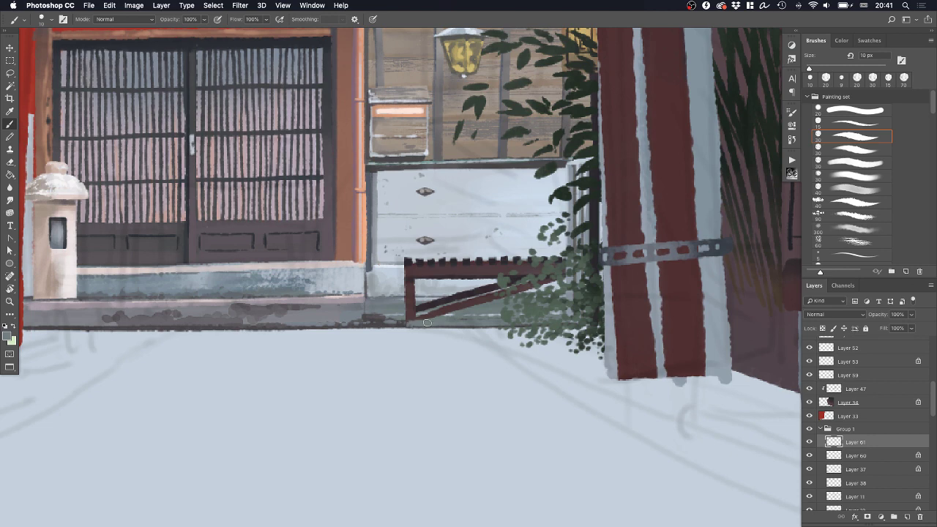
Paint a thin light grey highlight along the ledge beneath the bench using a colour sampled from the wall's foot
left_click(491, 320, "ctrl")
left_click(474, 311, "alt")
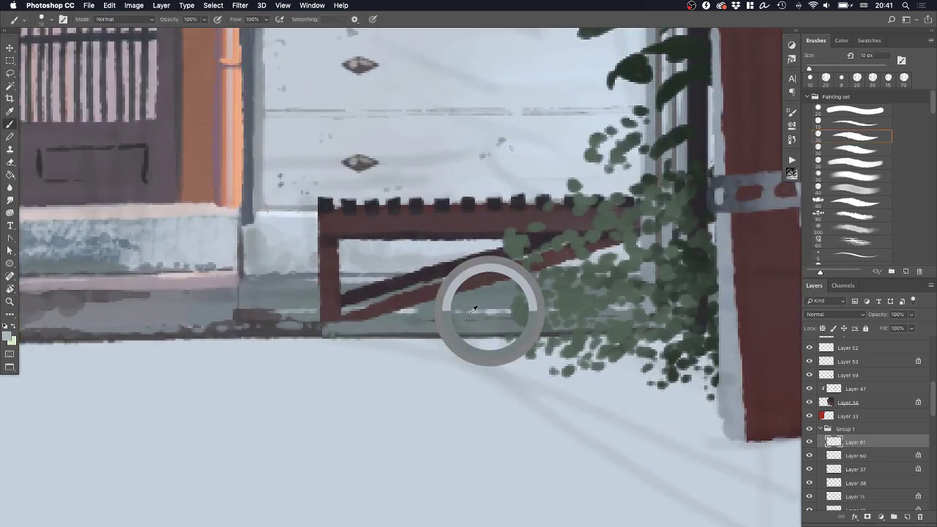
left_click_drag(325, 324, 665, 318)
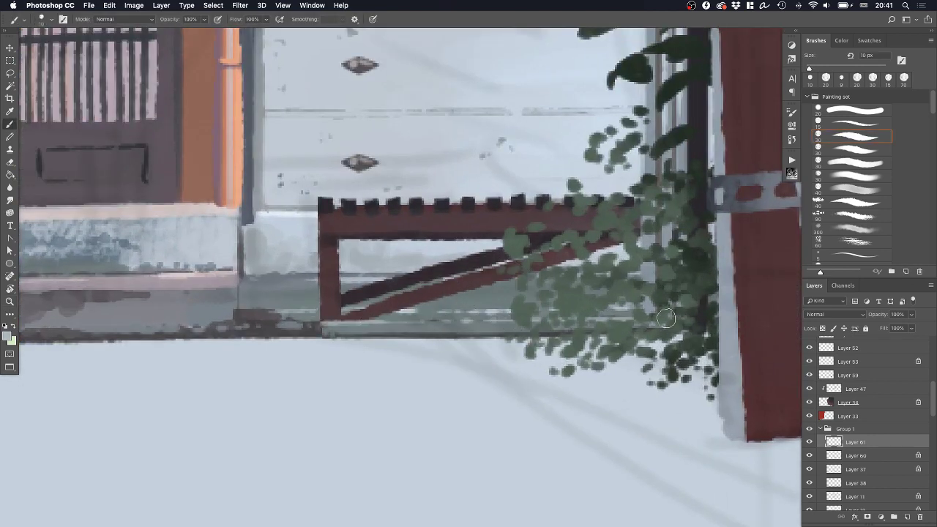
Add a layer above Layer 5 and shade the wall behind the bench's braces with a 40 px soft dark brush
left_click(473, 302, "super")
left_click(809, 504)
left_click(809, 505)
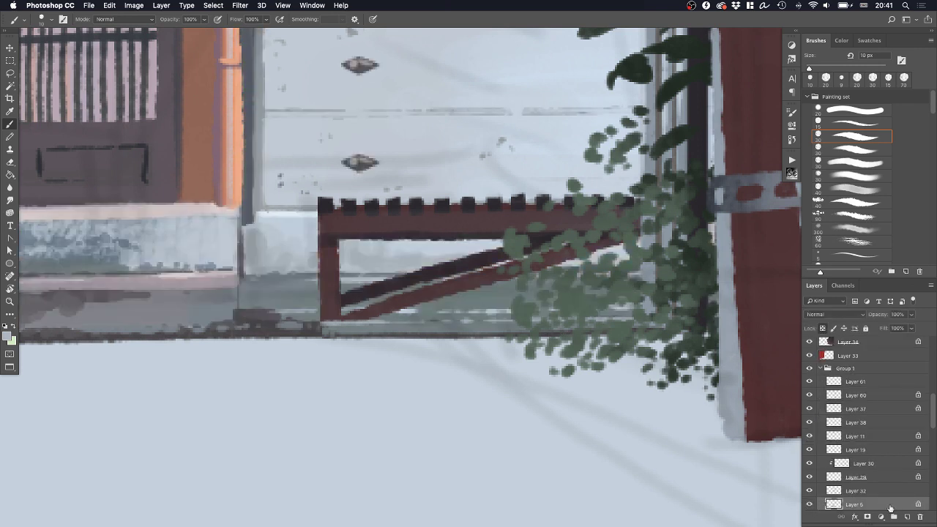
left_click(908, 517)
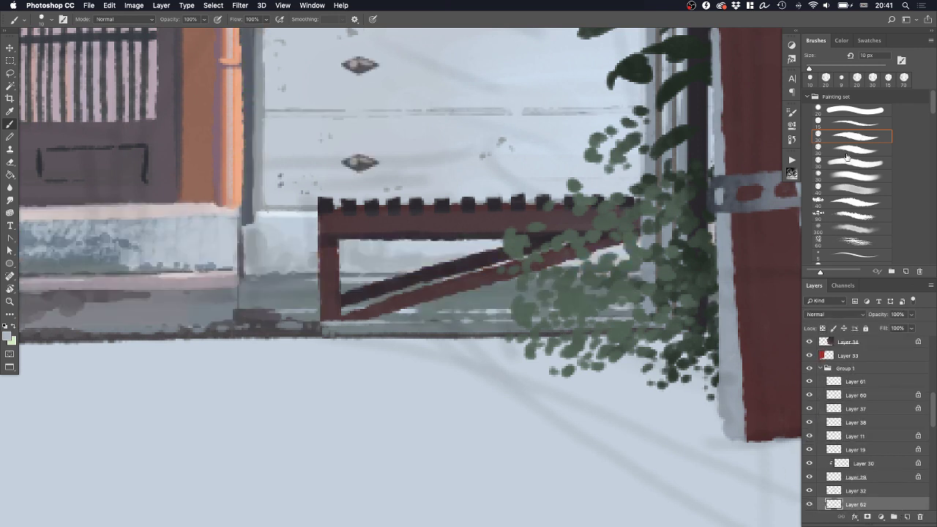
left_click(845, 191)
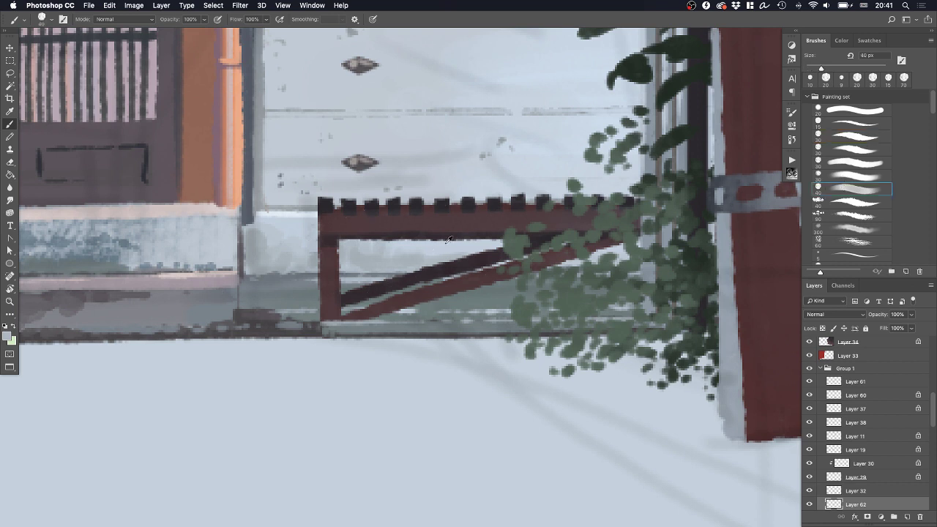
left_click(453, 270, "alt")
mouse_move(378, 268)
left_mouse_down()
mouse_move(375, 258)
mouse_move(386, 289)
mouse_move(564, 300)
mouse_move(634, 245)
left_mouse_up()
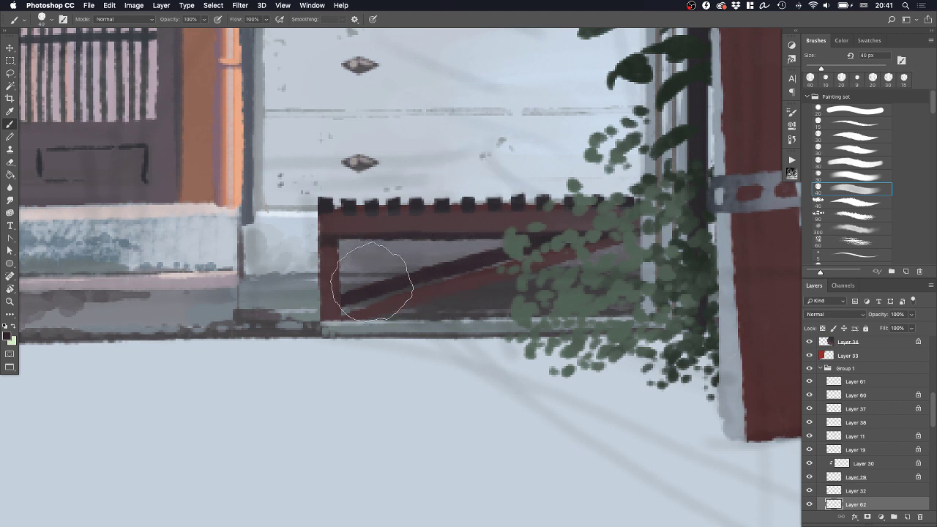
left_click_drag(355, 270, 423, 278)
key("super+z")
mouse_move(522, 280)
left_mouse_down()
mouse_move(354, 279)
mouse_move(343, 289)
mouse_move(479, 294)
mouse_move(481, 282)
mouse_move(332, 298)
left_mouse_up()
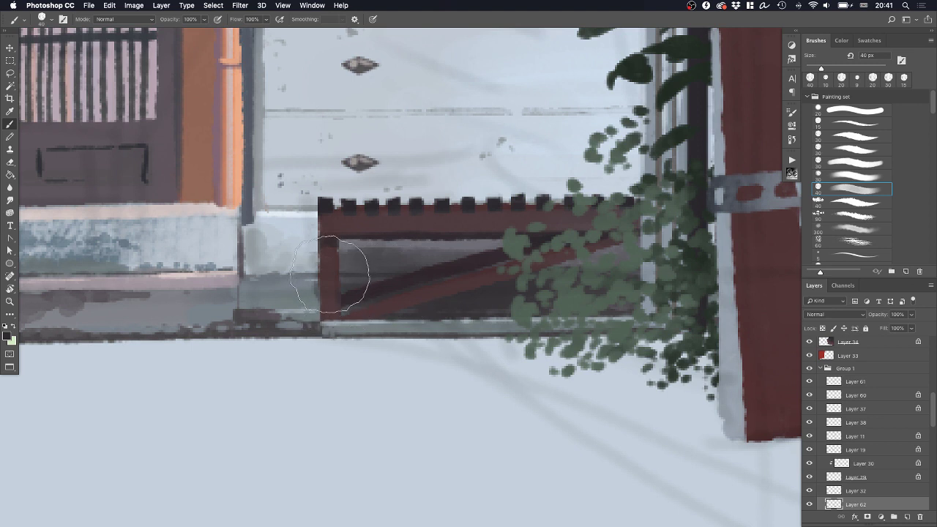
Darken the lower wall base between the doorstep and the bench with a 20 px soft brush, using a grey sampled from behind the braces
key("bracketleft")
key("bracketleft")
left_click(374, 257, "alt")
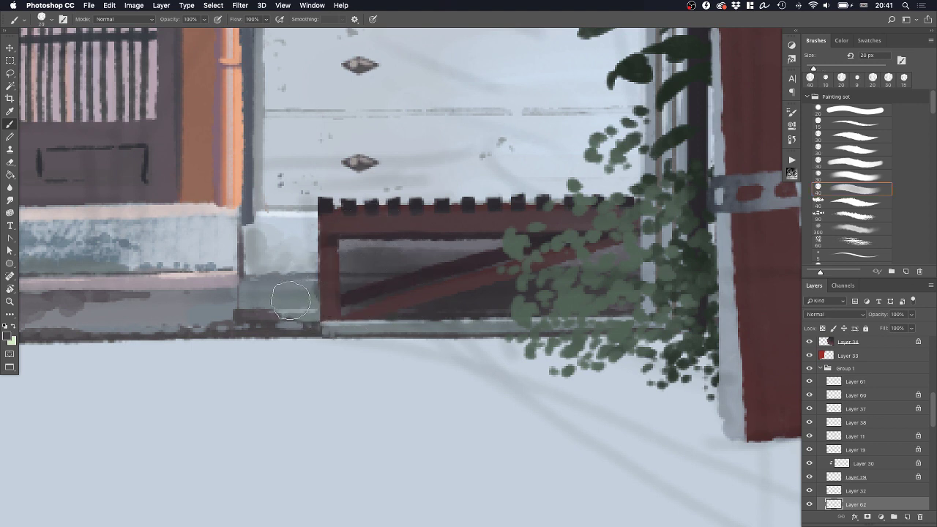
mouse_move(289, 296)
left_mouse_down()
mouse_move(263, 295)
mouse_move(296, 292)
mouse_move(303, 305)
mouse_move(300, 285)
mouse_move(246, 286)
mouse_move(246, 307)
mouse_move(302, 312)
mouse_move(286, 279)
left_mouse_up()
Paint the wall patch beside the bench post in muted foliage green with a 9 px brush and add a pale highlight along its top edge
key("bracketleft")
key("bracketleft")
key("bracketleft")
left_click(271, 300, "alt")
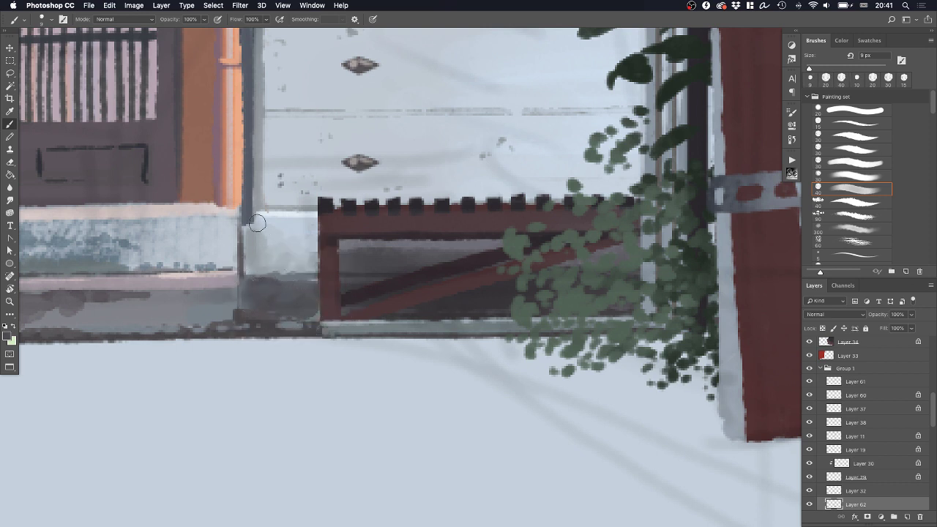
left_click(682, 272, "alt")
mouse_move(249, 228)
left_mouse_down()
mouse_move(306, 230)
mouse_move(309, 260)
mouse_move(278, 237)
mouse_move(252, 234)
mouse_move(255, 269)
mouse_move(282, 259)
left_mouse_up()
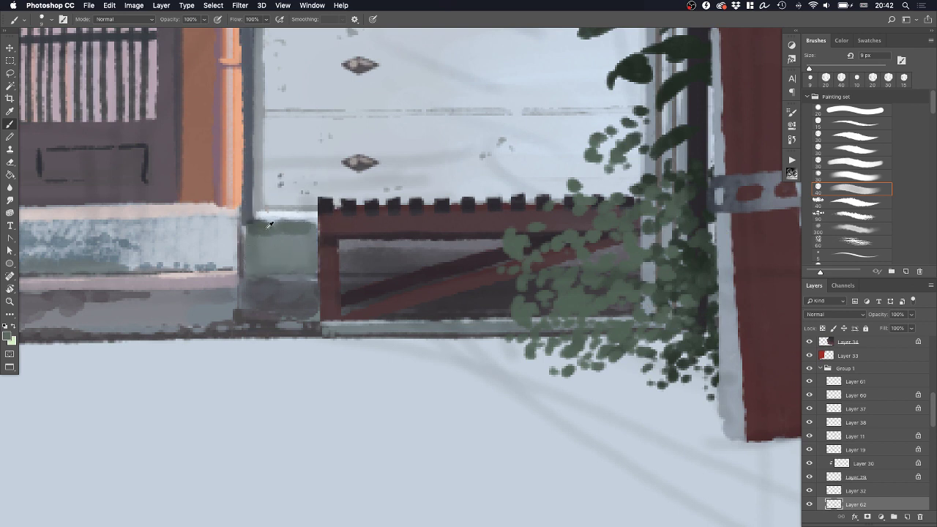
mouse_move(270, 225)
left_mouse_down()
mouse_move(253, 258)
mouse_move(265, 270)
mouse_move(273, 236)
mouse_move(311, 240)
mouse_move(274, 261)
mouse_move(296, 250)
left_mouse_up()
left_click(274, 245, "alt")
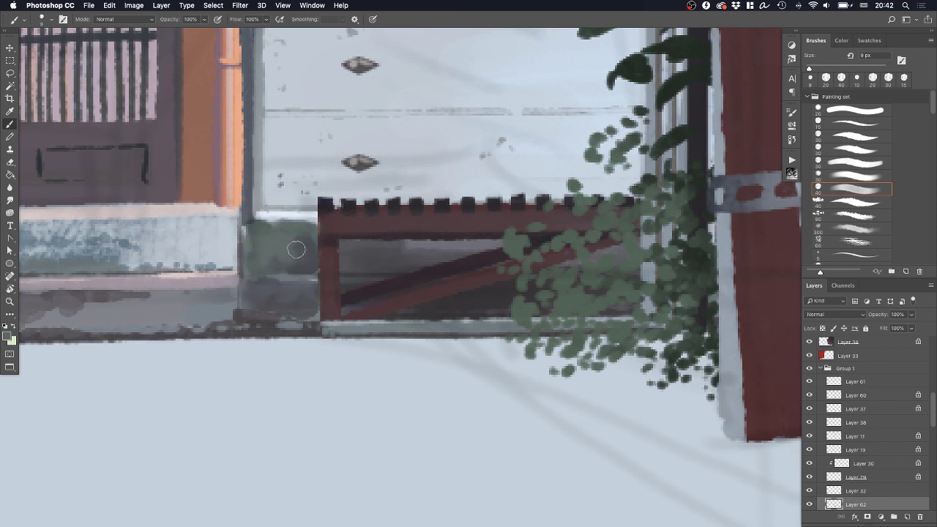
left_click(293, 195, "alt")
mouse_move(257, 224)
left_mouse_down()
mouse_move(307, 221)
mouse_move(289, 225)
left_mouse_up()
On Layer 11, extend the orange drainpipe down over the doorstep into a bent spout with a 15 px brush
left_click(242, 199, "super")
scroll(304, 224, "up", 3)
scroll(303, 224, "left", 5)
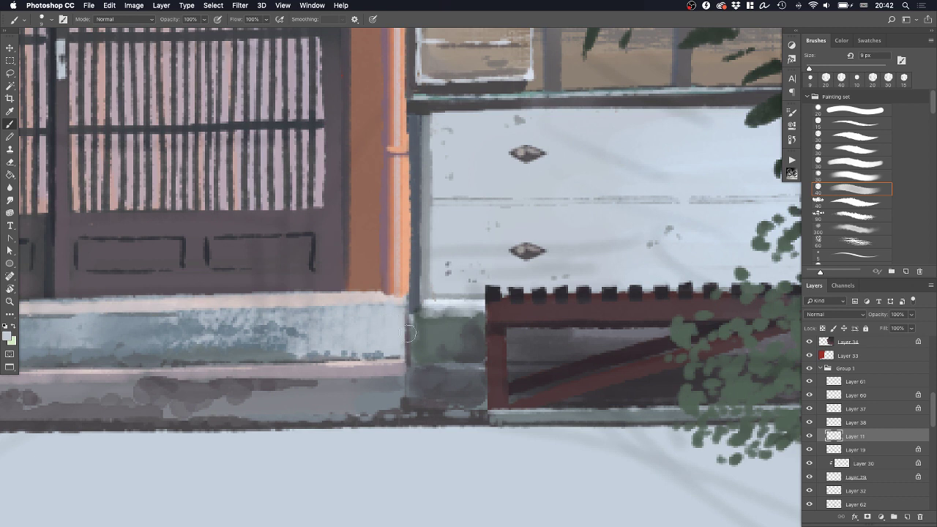
left_click(859, 139)
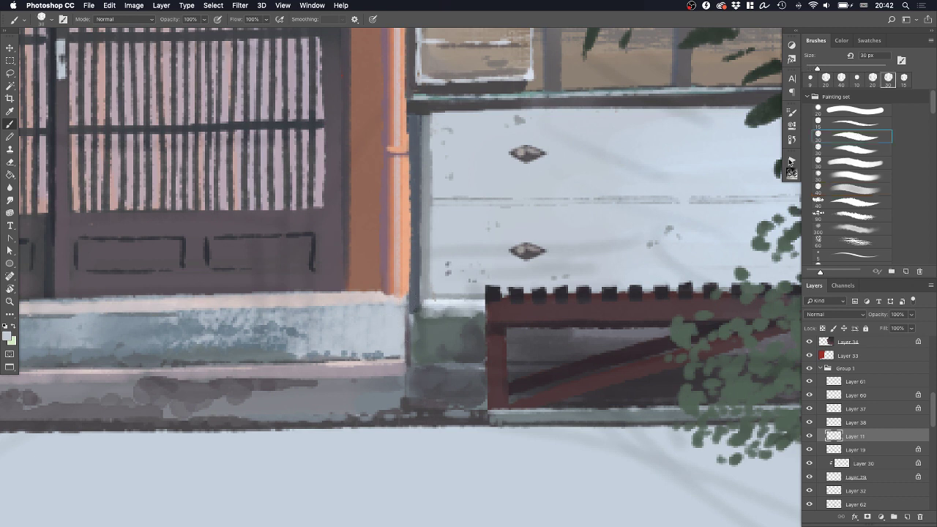
left_click(406, 262, "alt")
key("bracketleft")
key("bracketleft")
key("bracketleft")
left_click_drag(391, 283, 393, 320)
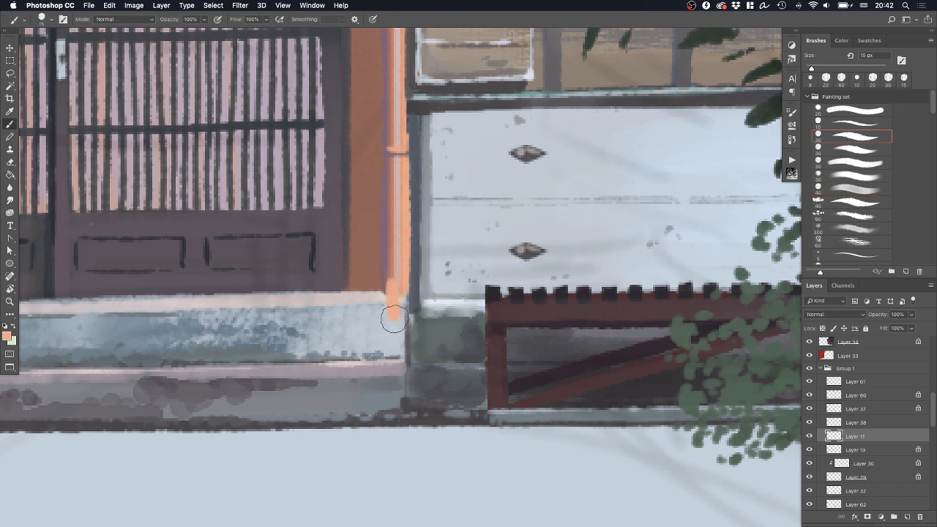
key("super+z")
mouse_move(387, 272)
left_mouse_down()
mouse_move(394, 340)
mouse_move(425, 359)
mouse_move(397, 276)
mouse_move(404, 329)
mouse_move(400, 292)
mouse_move(407, 331)
mouse_move(431, 359)
left_mouse_up()
Paint the spout's dark opening and shade the extended pipe's door-side edge in purple and brownish orange with an 8 px brush
left_click(523, 381, "alt")
key("bracketleft")
key("bracketleft")
key("bracketleft")
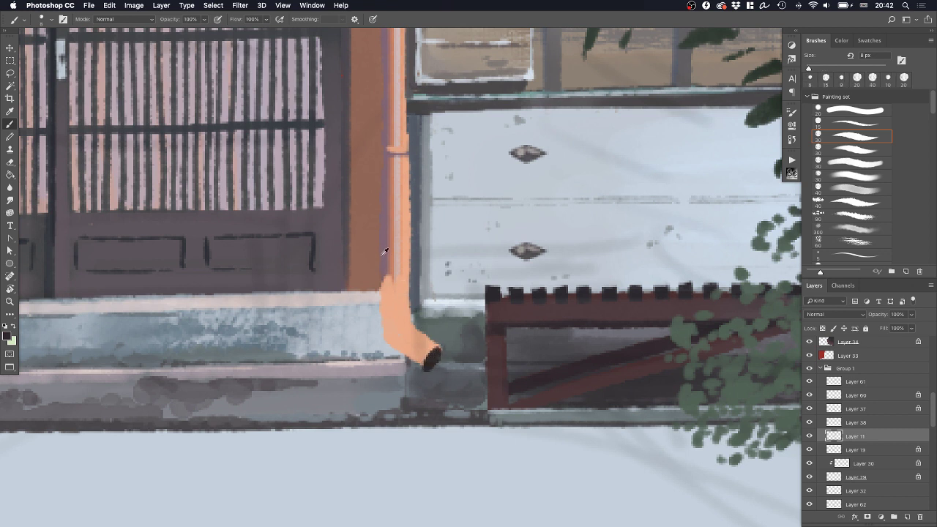
left_click(393, 259, "alt")
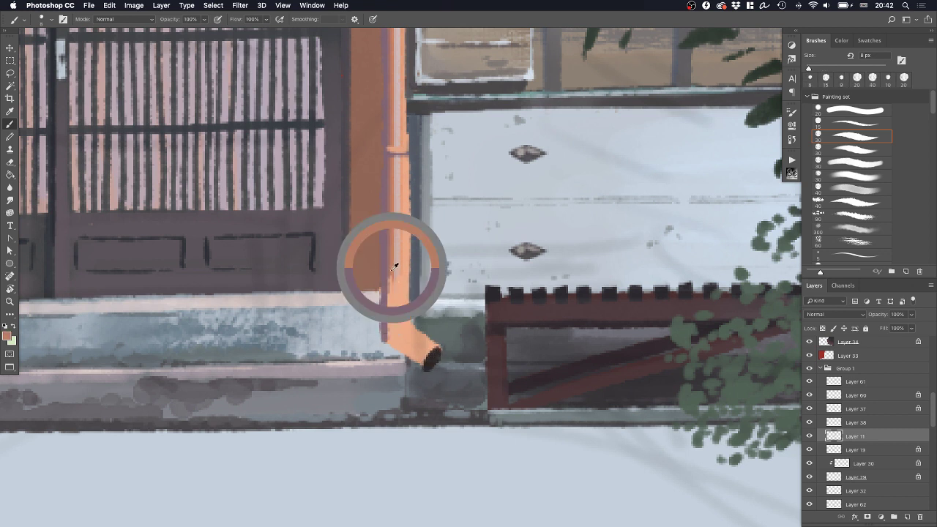
mouse_move(393, 265)
left_mouse_down()
mouse_move(384, 335)
mouse_move(417, 363)
left_mouse_up()
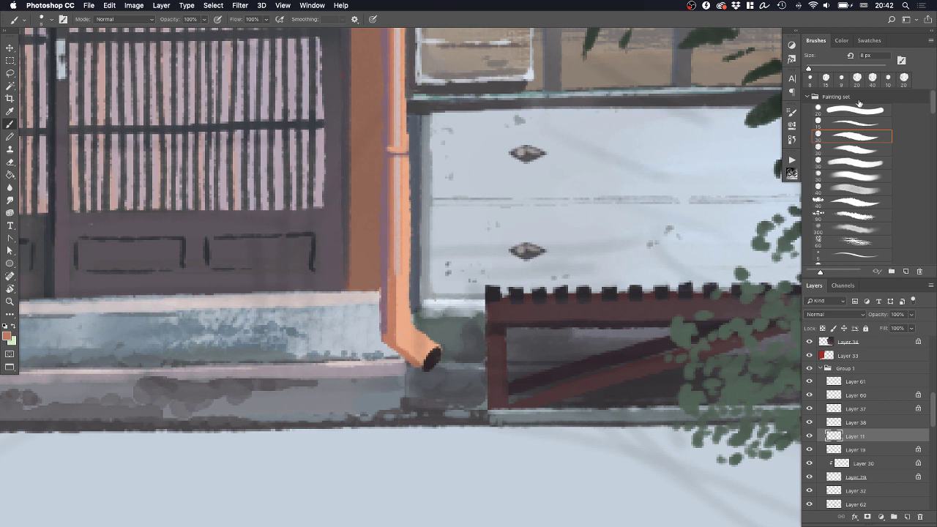
Blend a pale greyish highlight into the drainpipe's lower bend with a soft 8 px brush
left_click(851, 175)
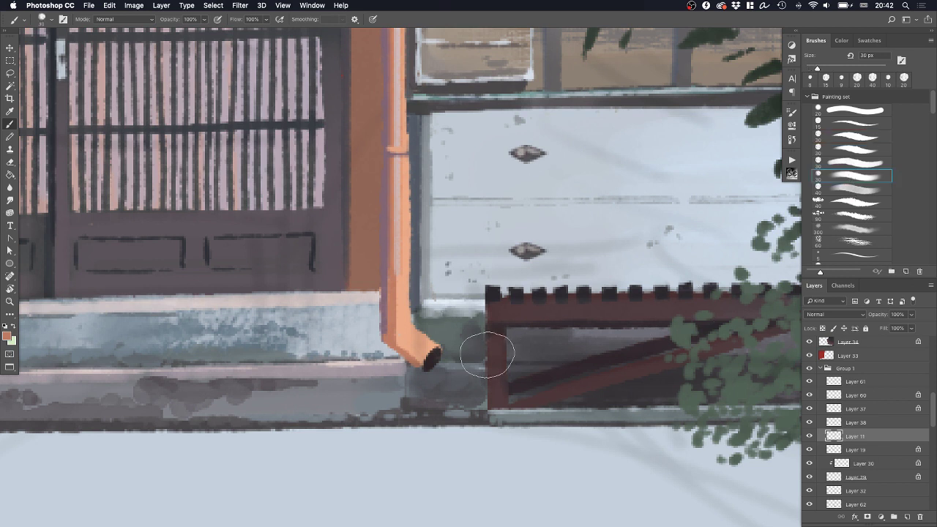
key("bracketleft")
left_click(398, 242, "alt")
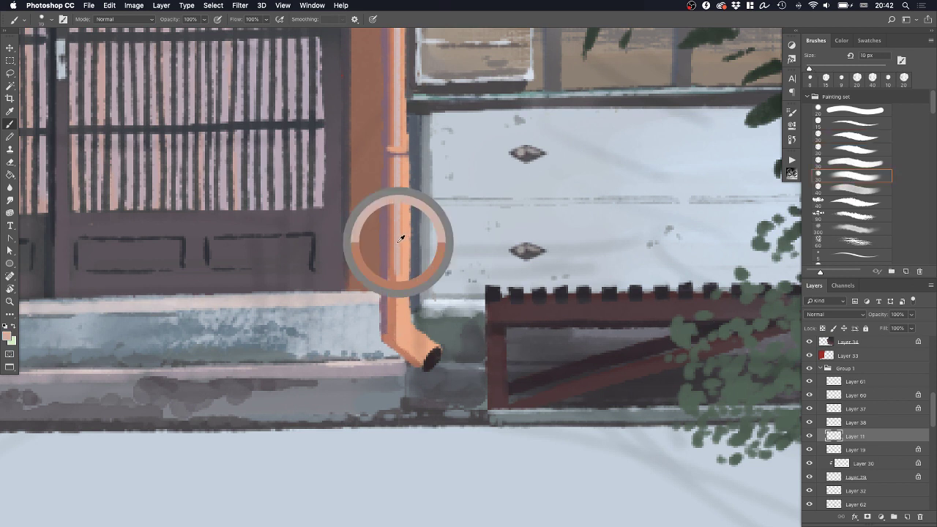
mouse_move(399, 279)
left_mouse_down()
mouse_move(400, 325)
mouse_move(419, 343)
left_mouse_up()
left_click(448, 281, "alt")
left_click(430, 295, "alt")
key("super+z")
left_click(852, 191)
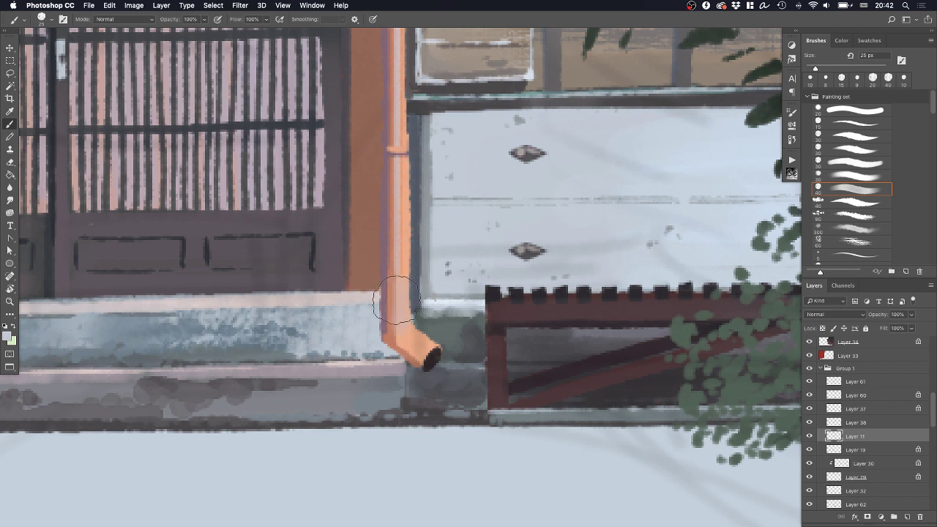
key("bracketleft")
key("bracketleft")
key("bracketleft")
mouse_move(397, 317)
left_mouse_down()
mouse_move(428, 356)
mouse_move(409, 336)
mouse_move(433, 351)
mouse_move(454, 337)
mouse_move(395, 304)
mouse_move(389, 328)
mouse_move(403, 353)
left_mouse_up()
Shade the underside and bend of the spout with sampled orange, dark red and muted brown tones
left_click(386, 331, "alt")
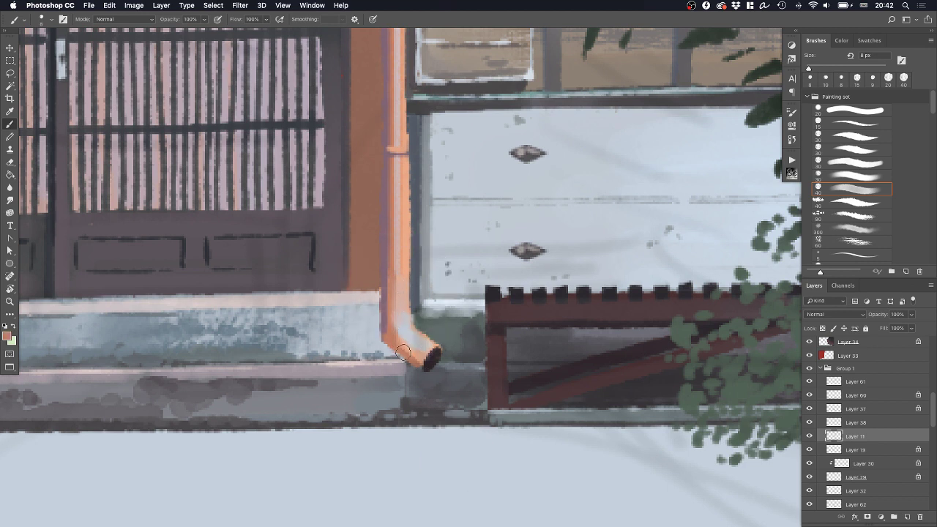
left_click(501, 349, "alt")
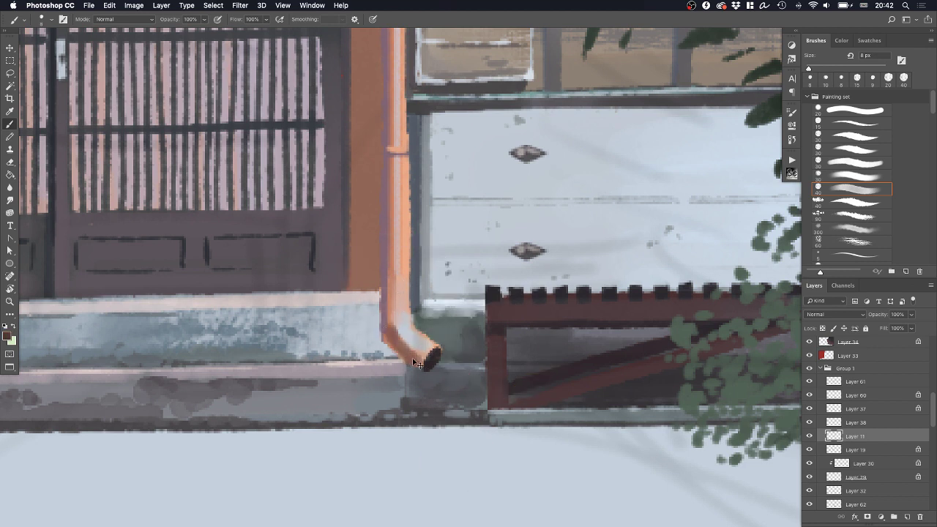
mouse_move(404, 354)
left_mouse_down()
mouse_move(423, 364)
mouse_move(394, 313)
left_mouse_up()
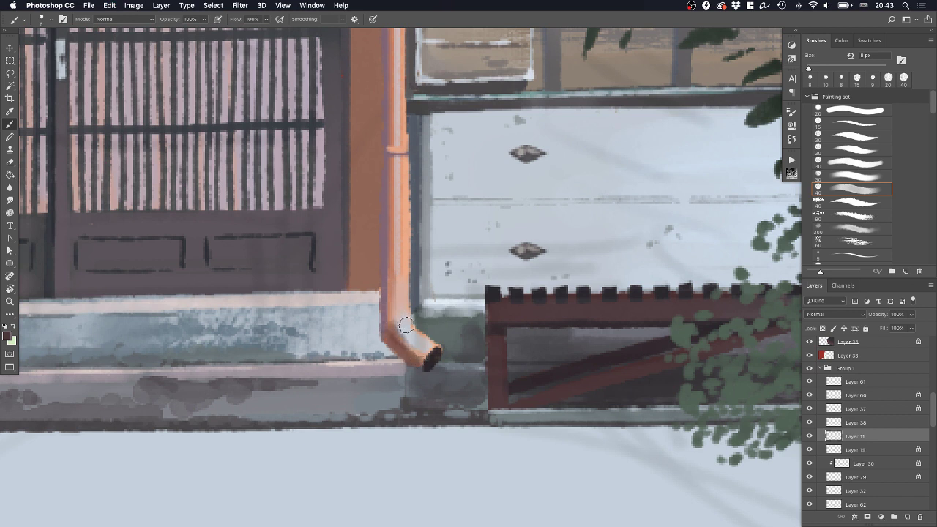
left_click(404, 306, "alt")
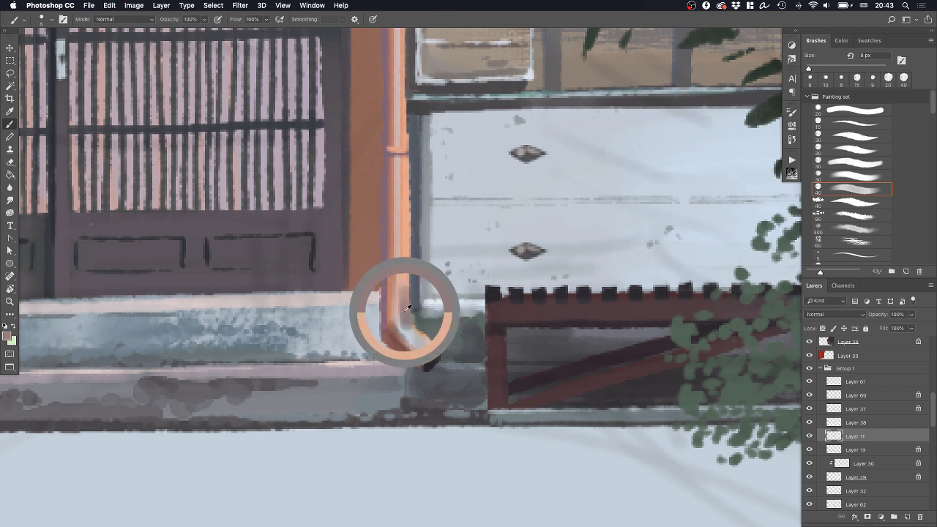
mouse_move(403, 330)
left_mouse_down()
mouse_move(413, 331)
mouse_move(416, 361)
left_mouse_up()
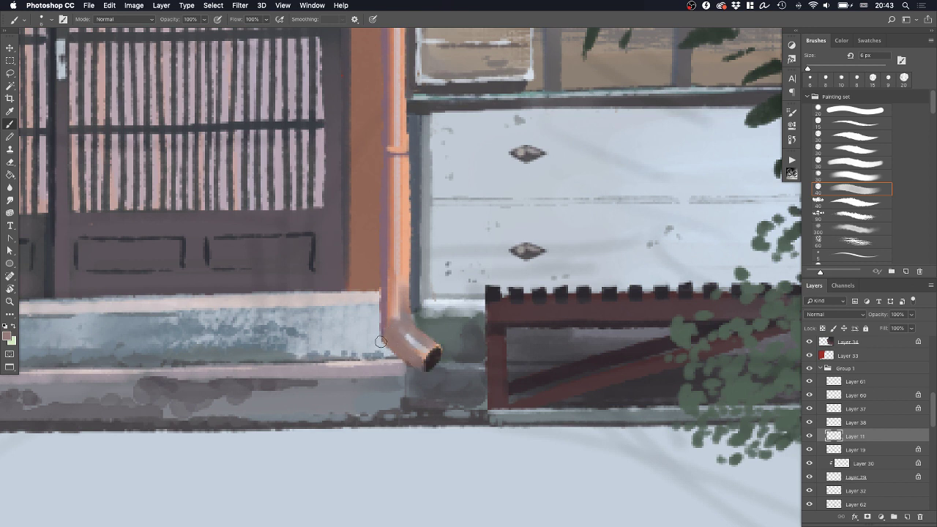
Clean up the outer edge of the drainpipe's bend with a 15 px eraser
key("e")
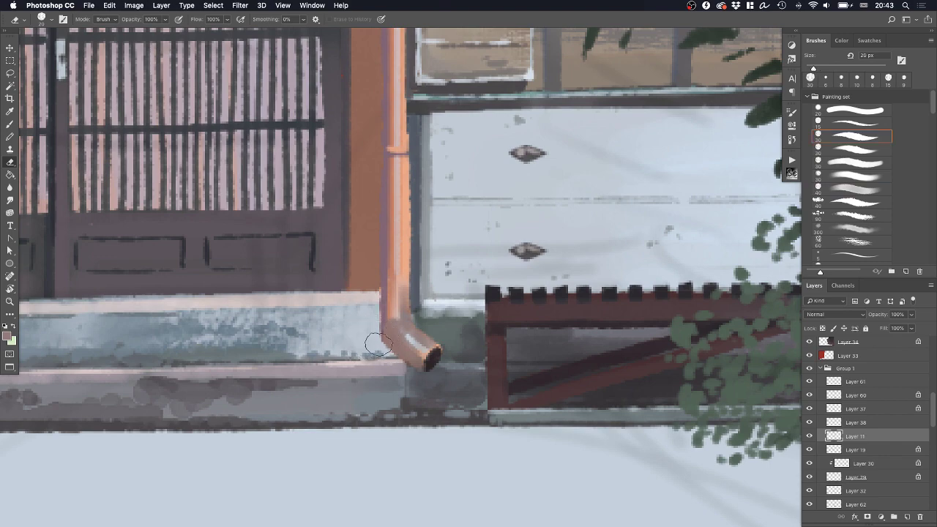
key("[")
left_click_drag(377, 344, 418, 373)
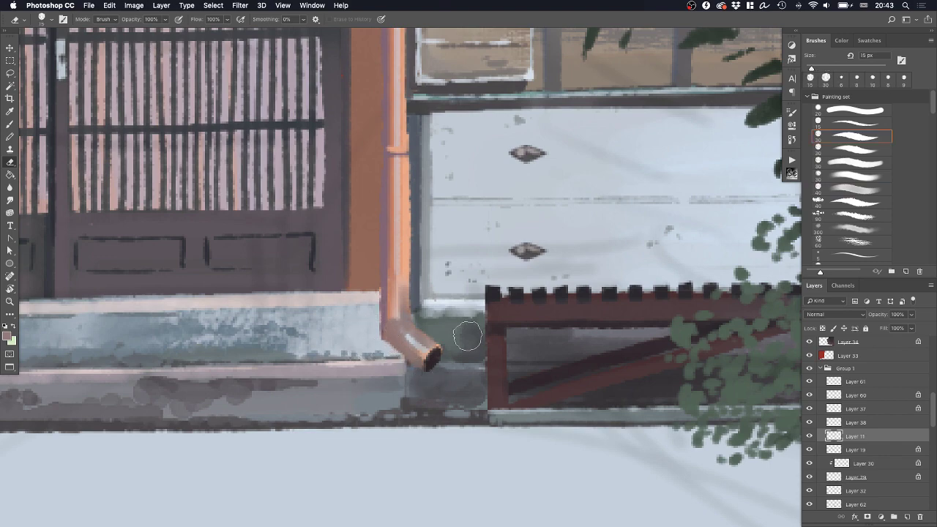
Repaint the spout's opening in solid dark grey with an 8 px brush
key("z")
mouse_move(486, 324)
left_mouse_down()
mouse_move(470, 341)
mouse_move(515, 312)
left_mouse_up()
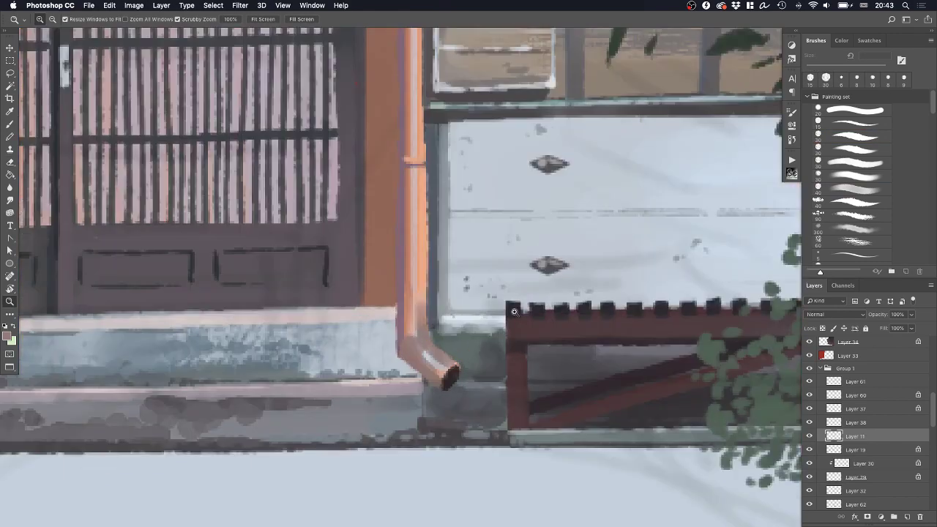
key("e")
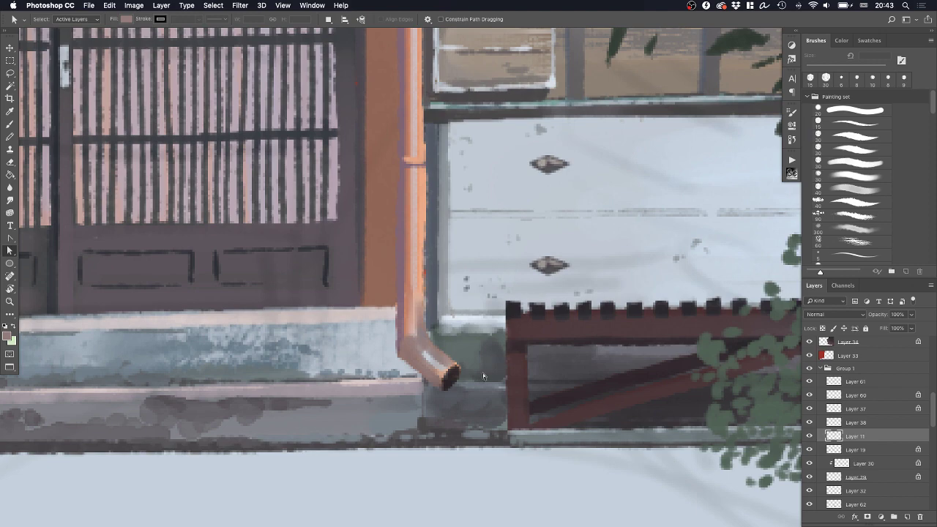
key("z")
mouse_move(509, 352)
left_mouse_down()
mouse_move(442, 364)
mouse_move(515, 351)
left_mouse_up()
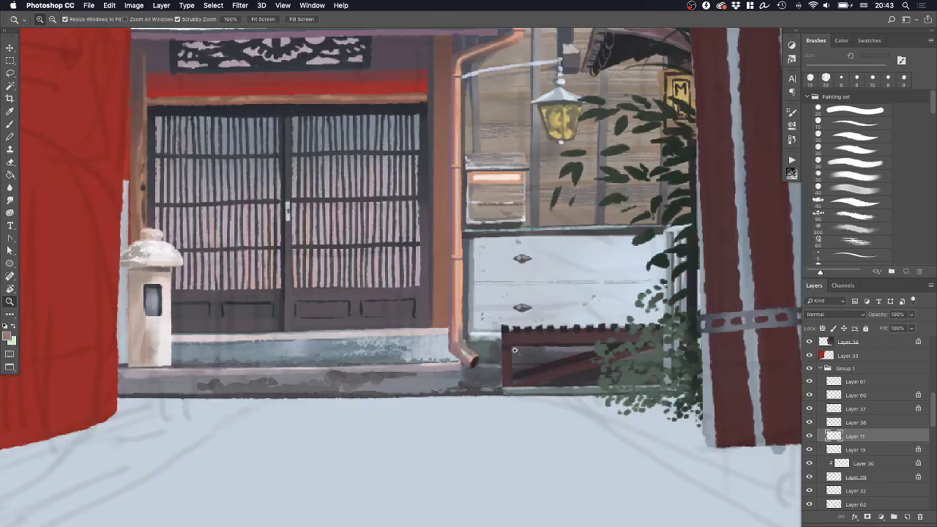
left_click(514, 351)
left_click(851, 124)
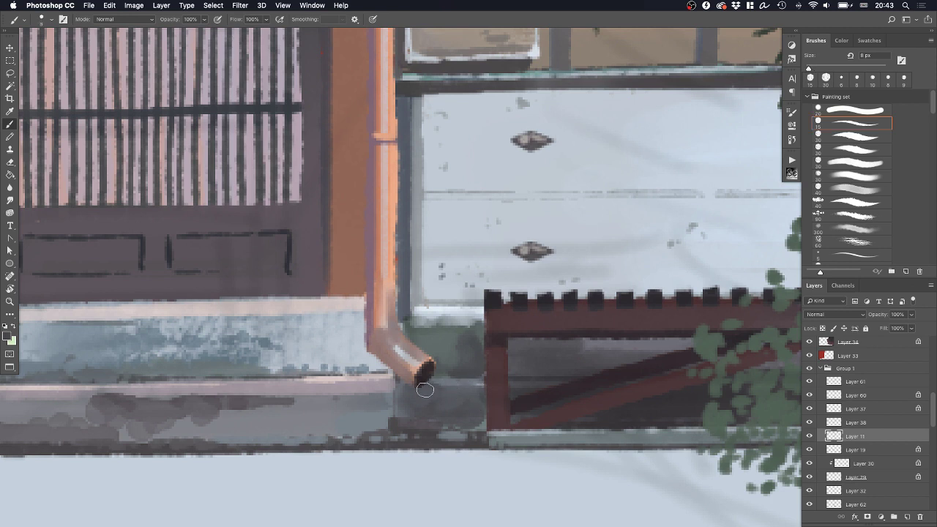
left_click_drag(428, 365, 422, 377)
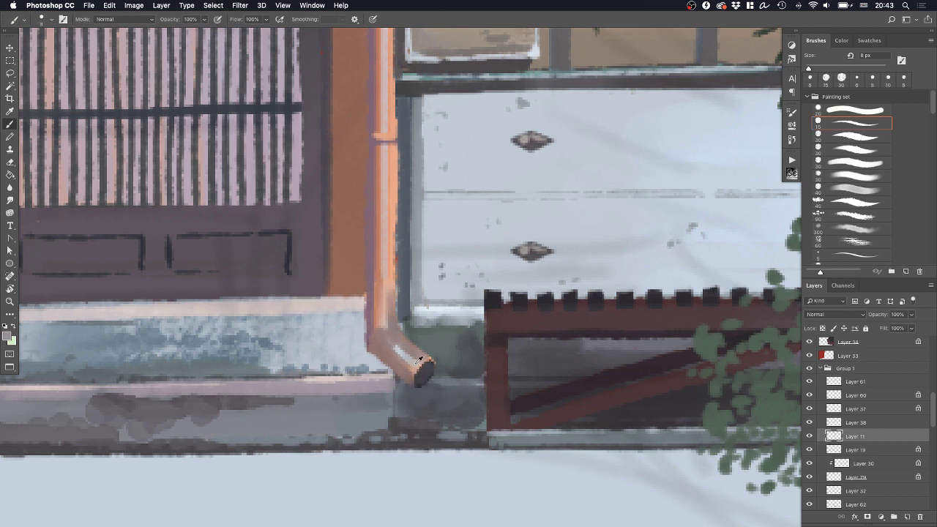
Paint a stronger pale highlight along the drainpipe's bend and spout using a light colour sampled from the white wall panel
left_click(415, 362, "alt")
left_click(469, 279, "alt")
left_click_drag(422, 364, 421, 388)
left_click(432, 372, "alt")
key("z")
mouse_move(476, 343)
left_mouse_down()
mouse_move(435, 365)
mouse_move(456, 344)
mouse_move(489, 346)
mouse_move(469, 362)
left_mouse_up()
key("b")
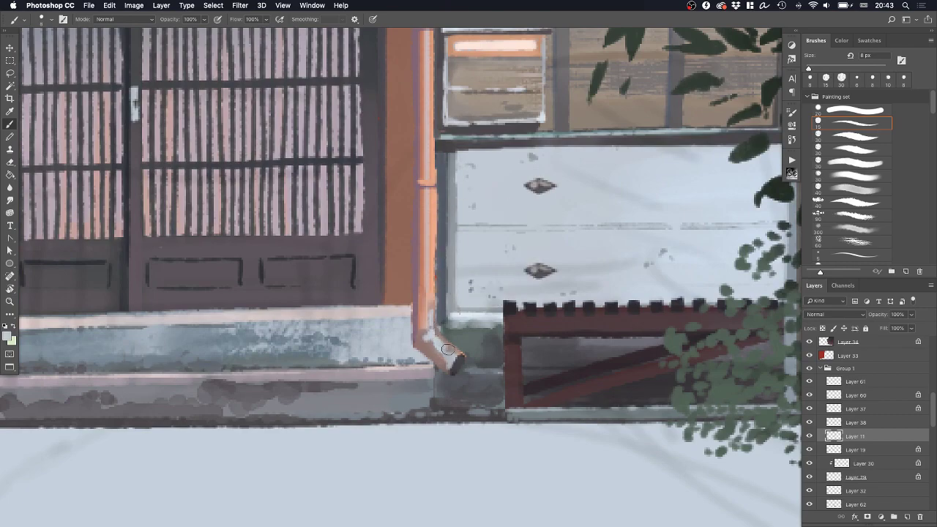
Check the drainpipe's new spout up close and against the whole alley scene
key("z")
left_click_drag(487, 307, 542, 321)
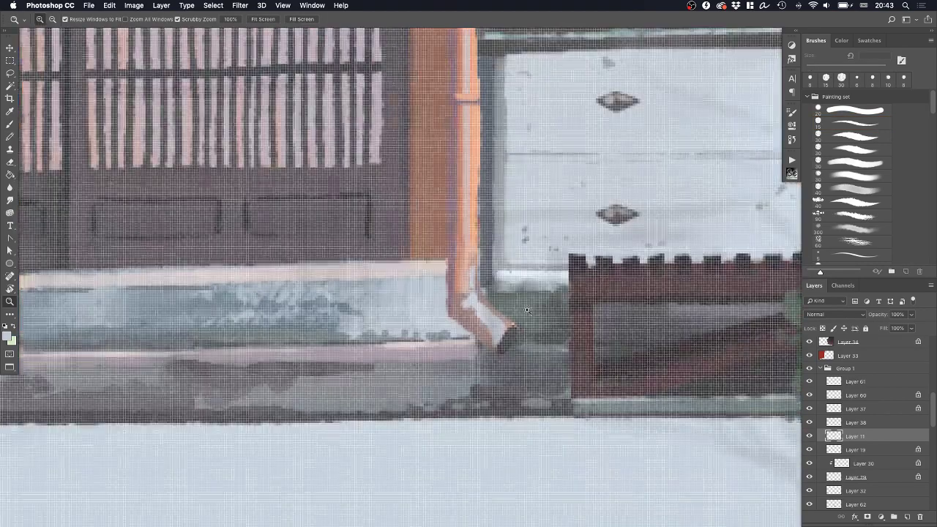
left_click_drag(477, 317, 458, 326)
key("b")
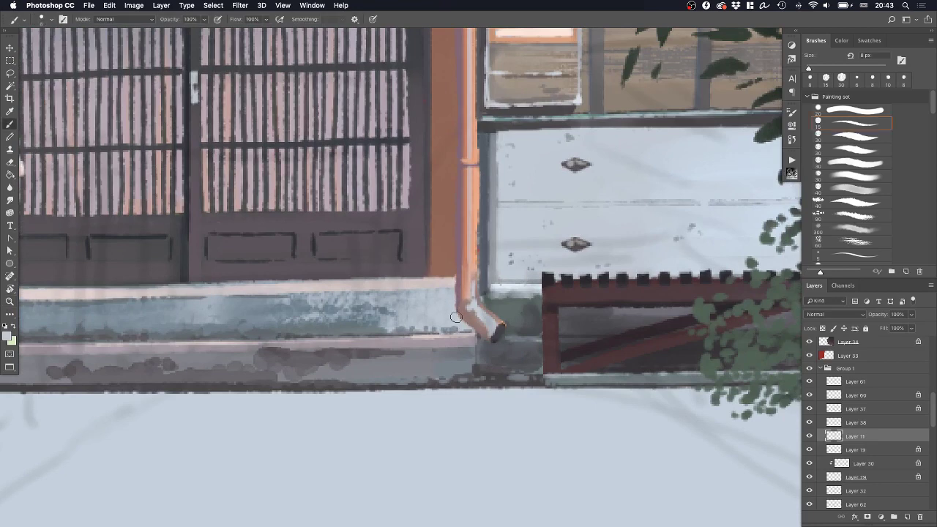
key("z")
mouse_move(555, 308)
left_mouse_down()
mouse_move(514, 318)
mouse_move(541, 320)
left_mouse_up()
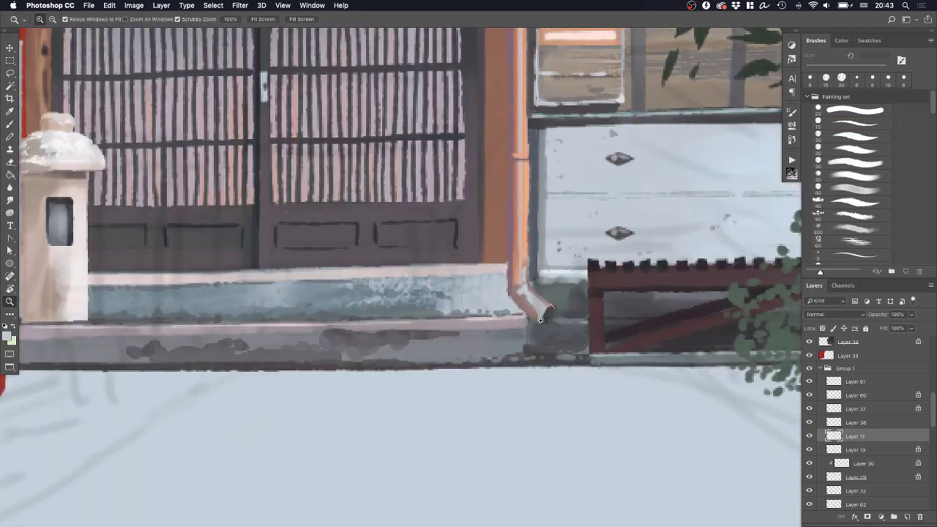
key("b")
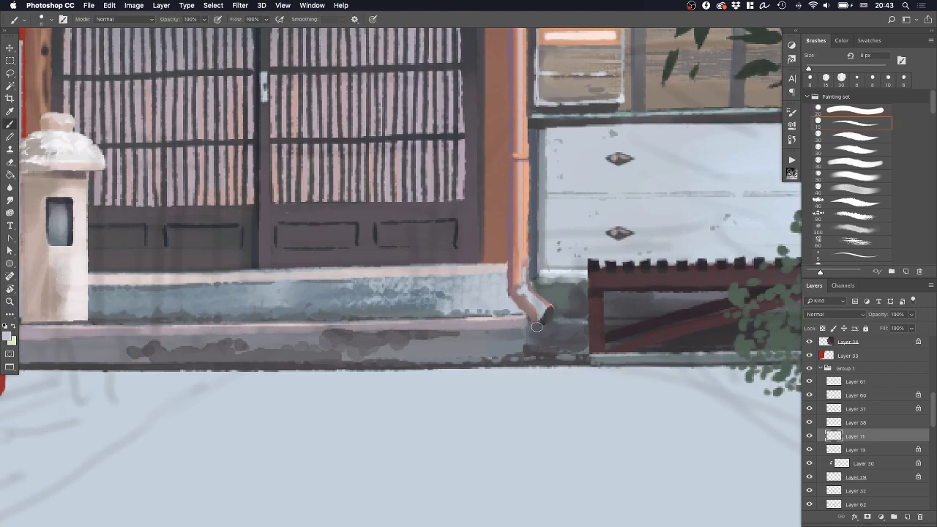
left_click(551, 320, "alt")
key("z")
left_click_drag(588, 333, 540, 347)
left_click_drag(608, 322, 613, 320)
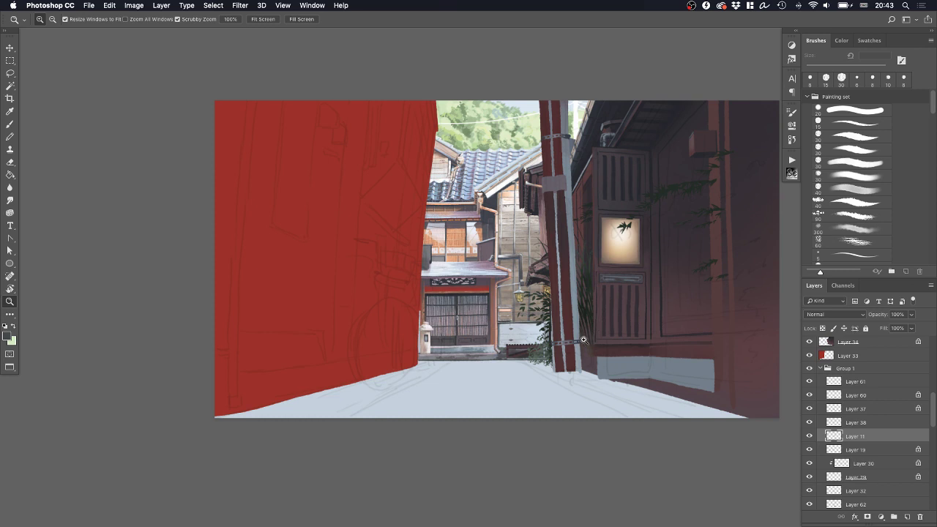
left_click_drag(566, 338, 599, 333)
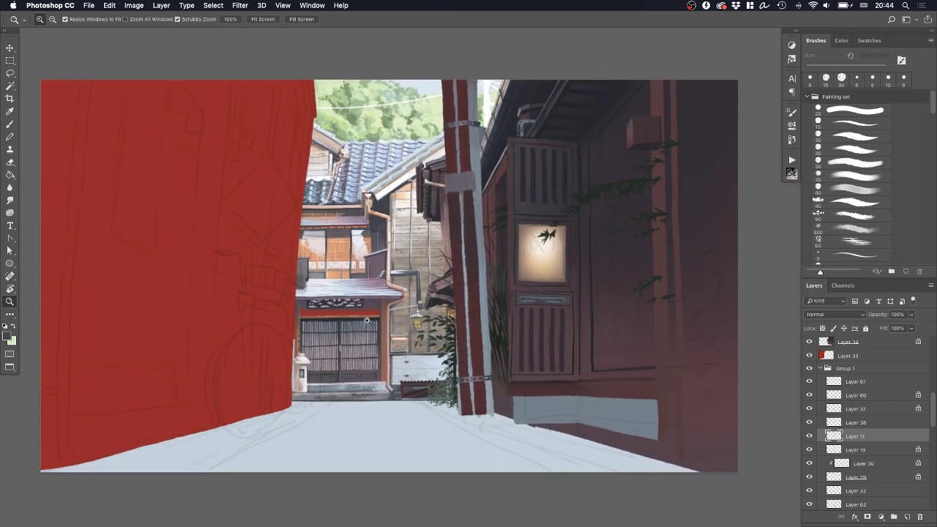
Shade the pale cut-outs of the carved panel above the entrance on Layer 6 with a soft 30 px brush
left_click_drag(338, 301, 380, 293)
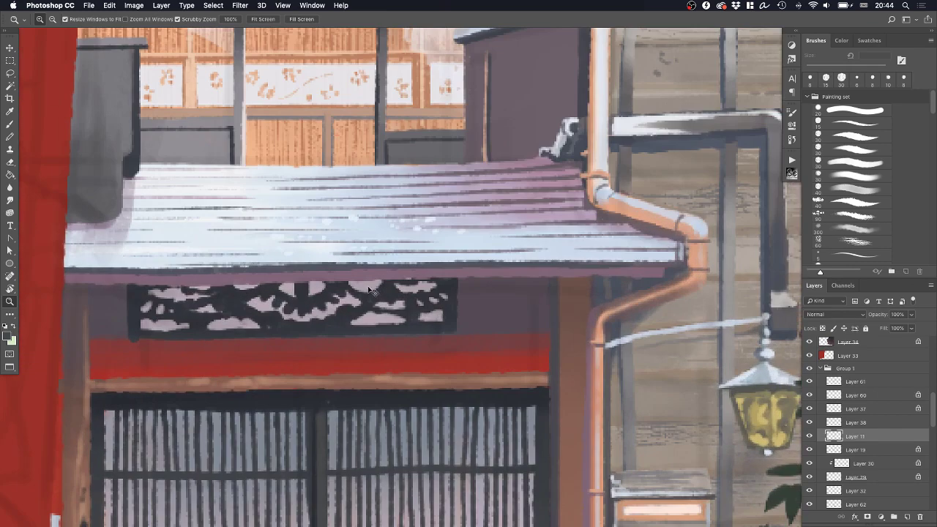
left_click(368, 289, "super")
key("b")
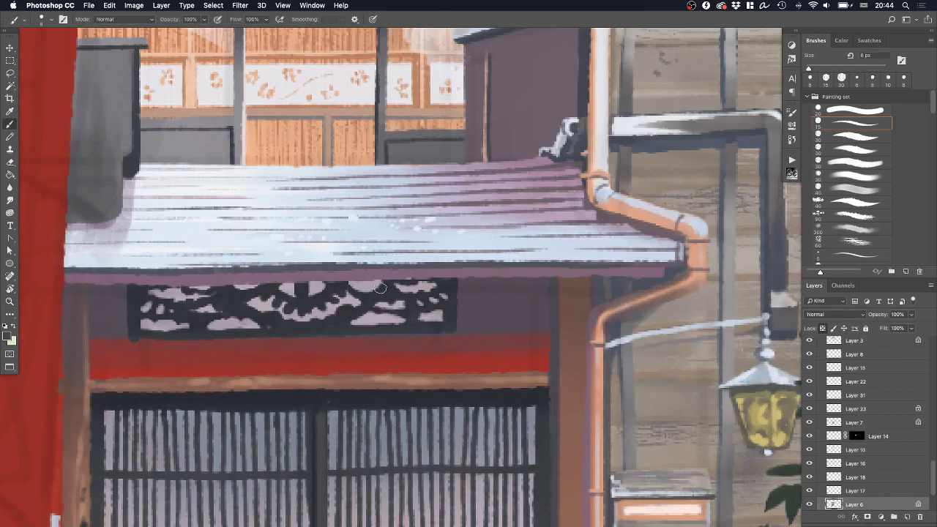
left_click(851, 189)
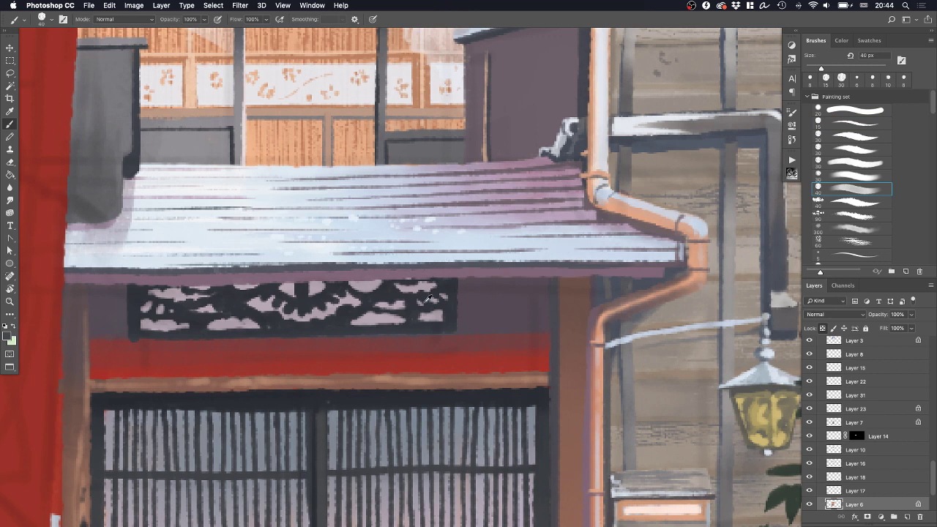
key("bracketleft")
key("bracketleft")
left_click_drag(139, 289, 437, 282)
mouse_move(166, 299)
left_mouse_down()
mouse_move(225, 308)
mouse_move(444, 304)
mouse_move(331, 315)
left_mouse_up()
key("z")
mouse_move(429, 342)
left_mouse_down()
mouse_move(399, 346)
mouse_move(465, 355)
mouse_move(415, 362)
left_mouse_up()
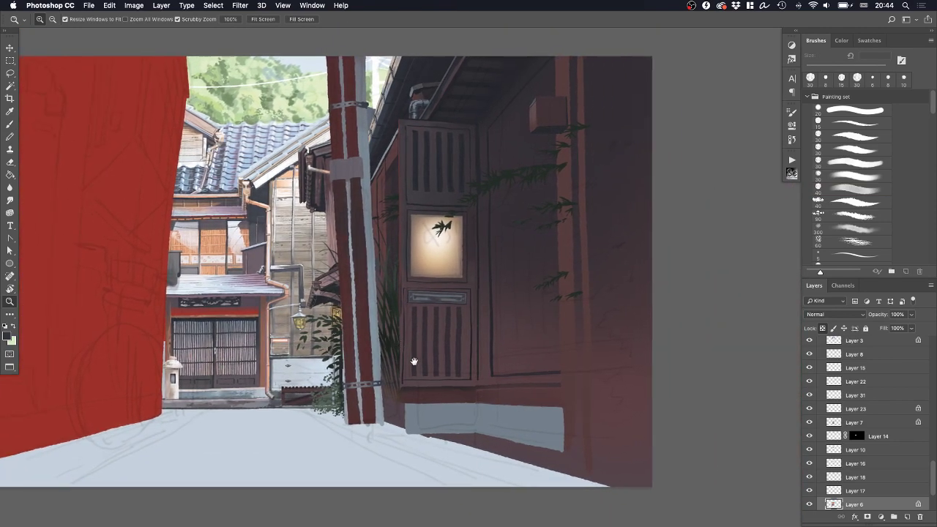
Add a new layer directly above Layer 47 for painting over the dark wall beside the lit window
scroll(498, 328, "up", 3)
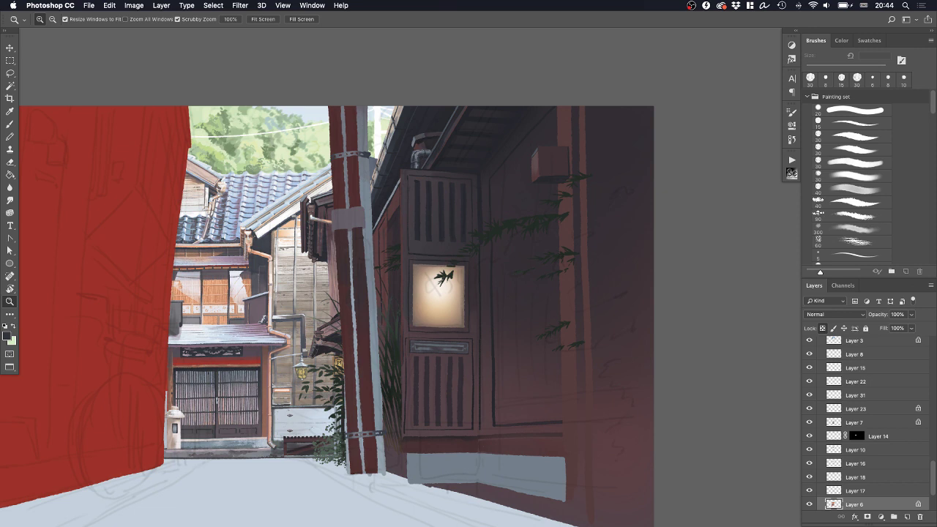
left_click(586, 241)
scroll(602, 262, "right", 2)
scroll(603, 262, "down", 1)
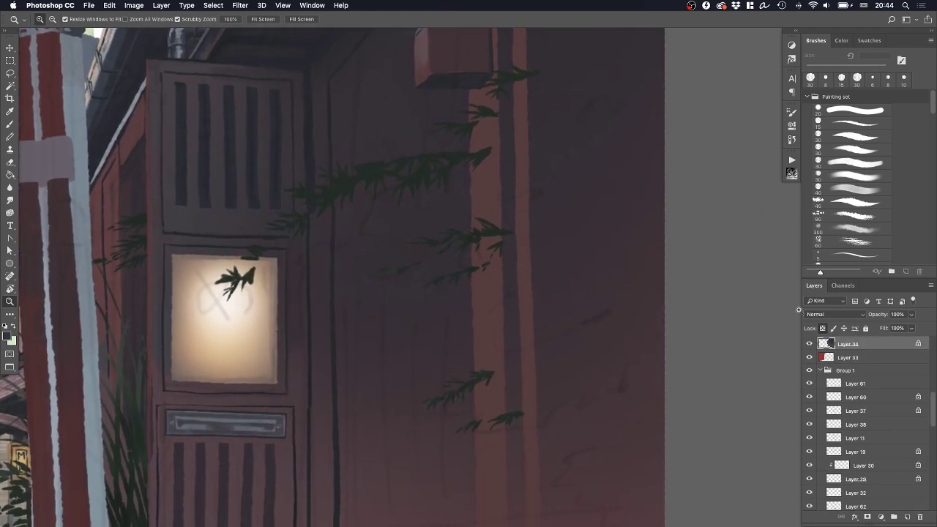
scroll(865, 429, "up", 5)
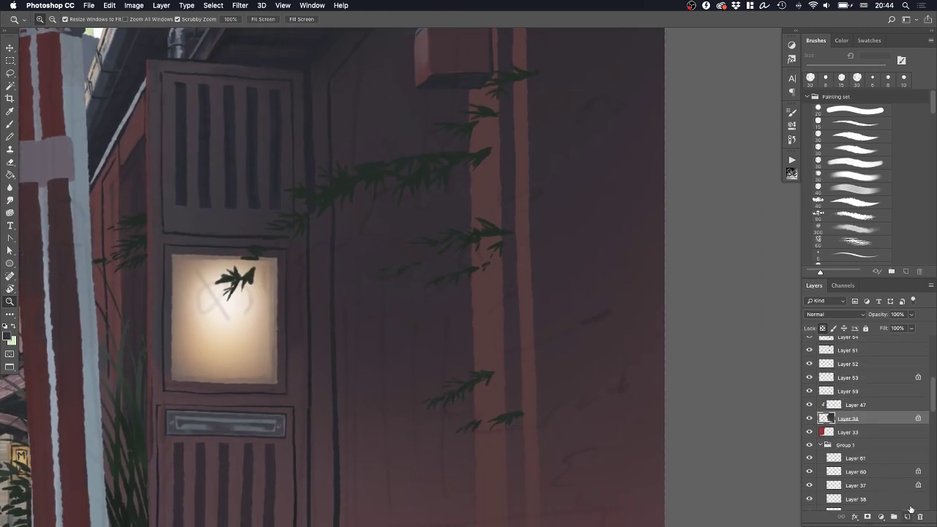
left_click(870, 407)
left_click(907, 517)
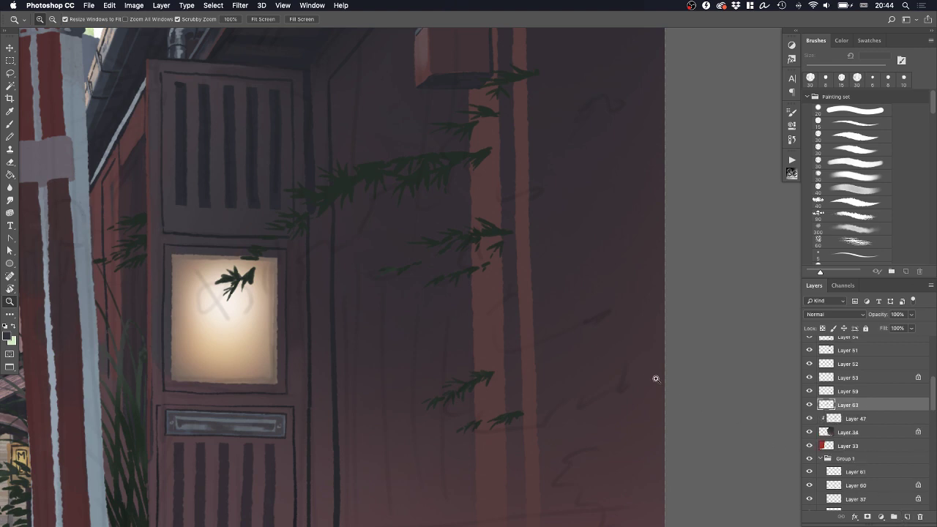
Paint a dark strip down the groove between the two reddish wall posts with a 30 px brush
key("b")
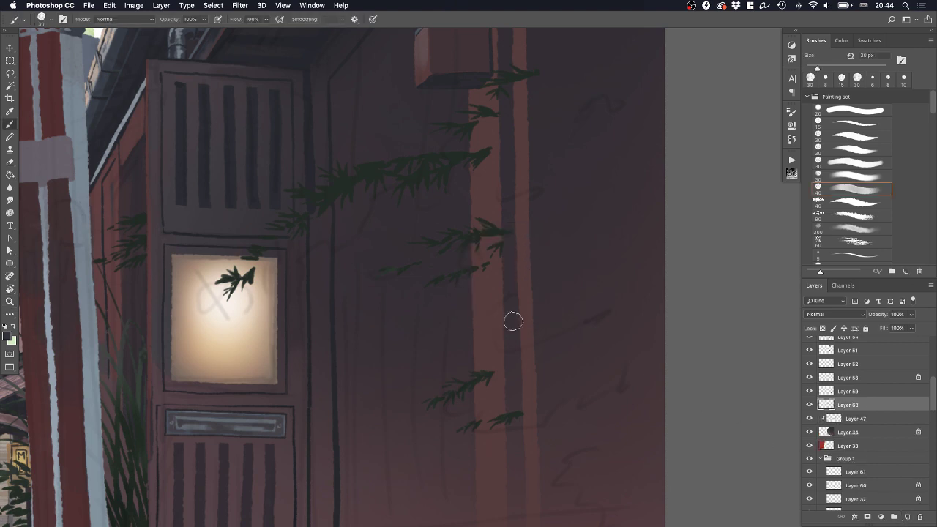
mouse_move(519, 441)
left_mouse_down()
mouse_move(509, 283)
mouse_move(497, 300)
mouse_move(507, 310)
mouse_move(506, 504)
left_mouse_up()
key("z")
left_click(509, 288, "alt")
Paint a dark vertical band on the wall just beyond the outer reddish post with a 60 px brush
key("b")
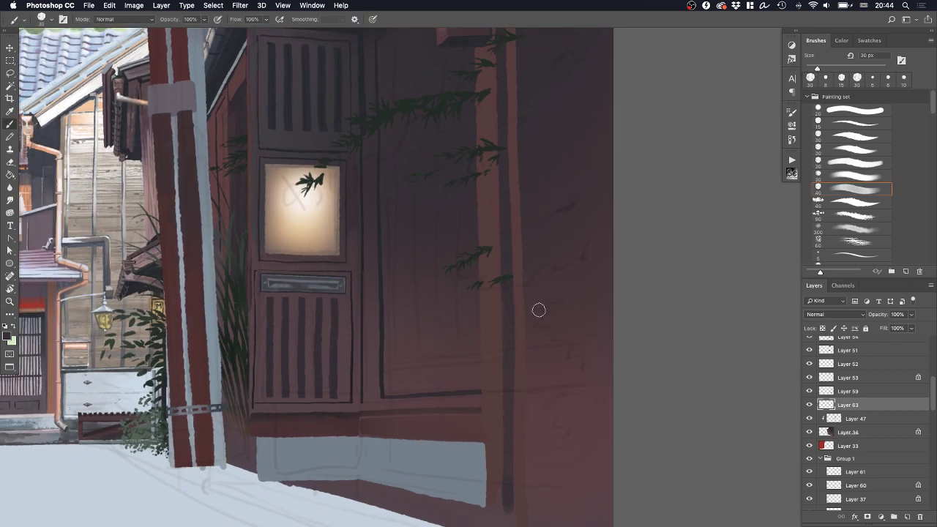
key("bracketright")
key("bracketright")
key("bracketright")
key("bracketright")
key("bracketright")
left_click_drag(529, 157, 541, 313)
left_click_drag(538, 261, 535, 492)
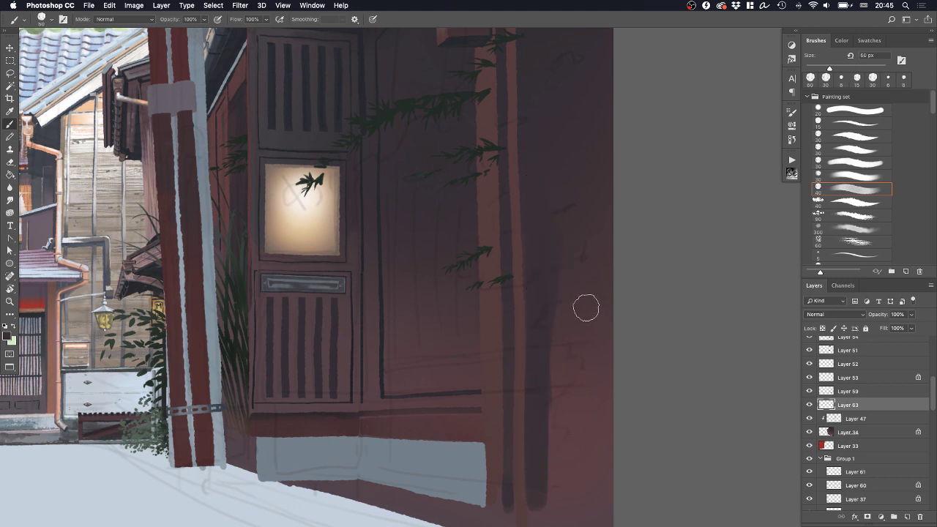
Extend the dark purple-brown over the wall area between the outer post and the canvas edge with a 100 px brush
key("bracketright")
key("bracketright")
key("bracketright")
key("bracketright")
mouse_move(547, 396)
left_mouse_down()
mouse_move(552, 473)
mouse_move(575, 341)
mouse_move(584, 476)
mouse_move(585, 334)
left_mouse_up()
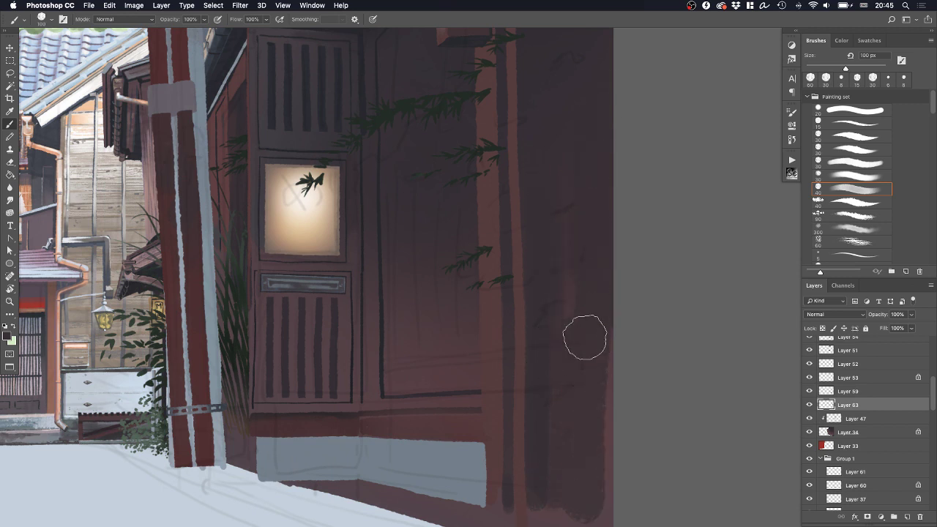
Blend the painted area beyond the outer post with 100 px strokes in tones sampled from the wall itself
left_click(580, 427, "alt")
mouse_move(544, 274)
left_mouse_down()
mouse_move(545, 486)
mouse_move(562, 176)
mouse_move(547, 254)
mouse_move(540, 163)
left_mouse_up()
left_click(559, 93, "alt")
mouse_move(556, 107)
left_mouse_down()
mouse_move(538, 192)
mouse_move(585, 174)
left_mouse_up()
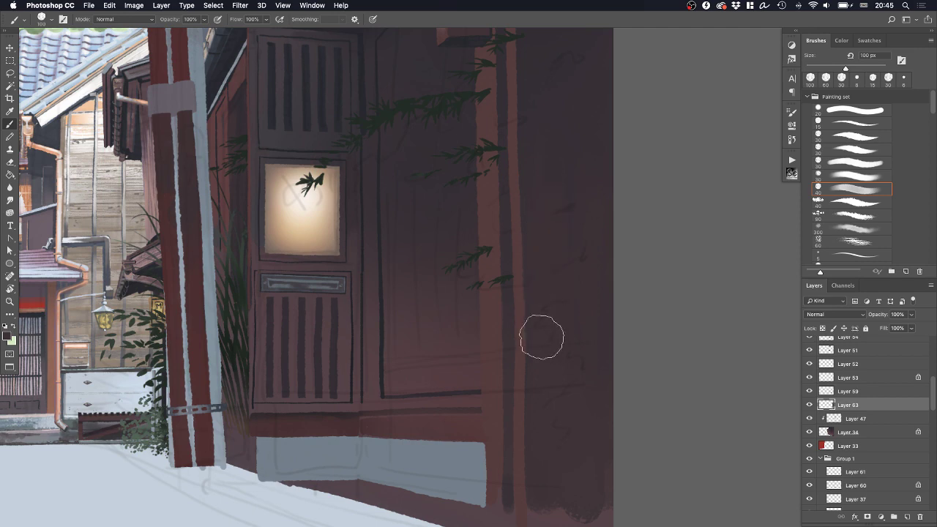
key("z")
left_click_drag(590, 297, 580, 312)
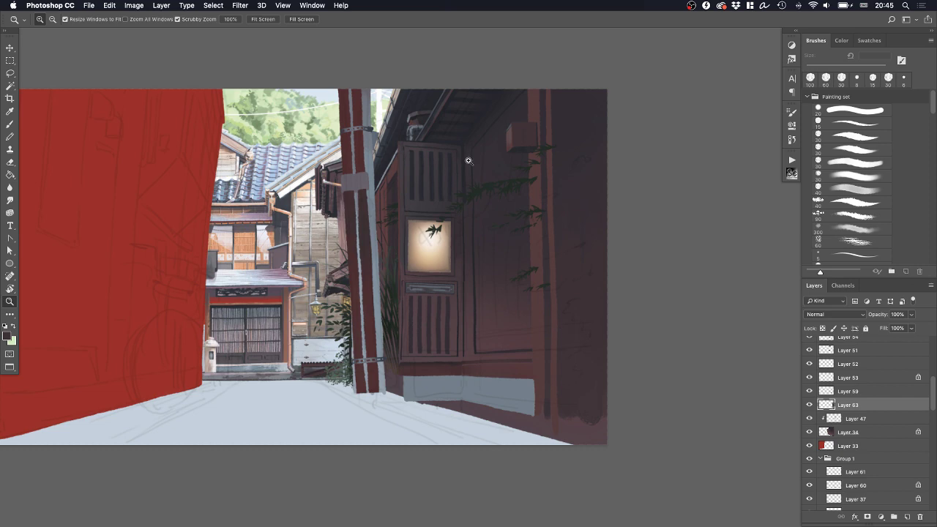
Select the layer of the blue-grey panel at the wall's base and move the panel slightly upward
left_click_drag(429, 285, 454, 289)
left_click_drag(391, 322, 354, 170)
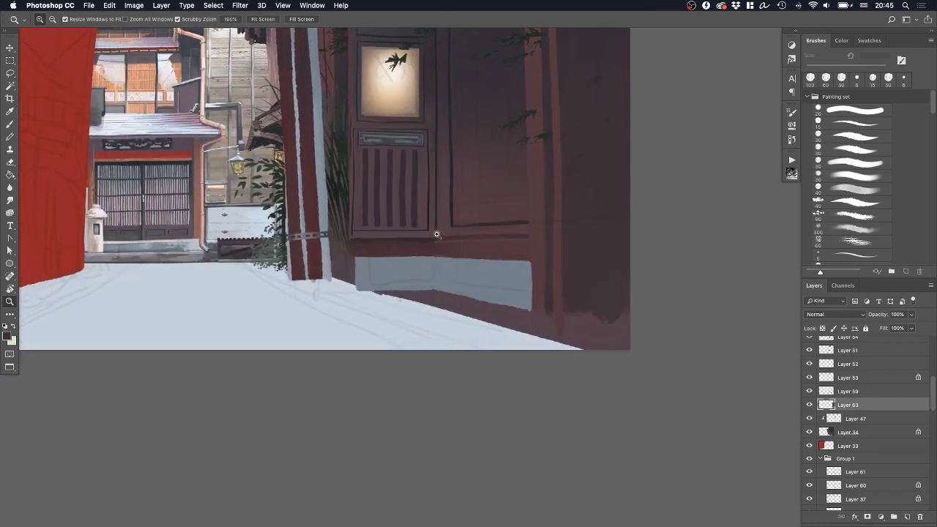
left_click(410, 274, "super")
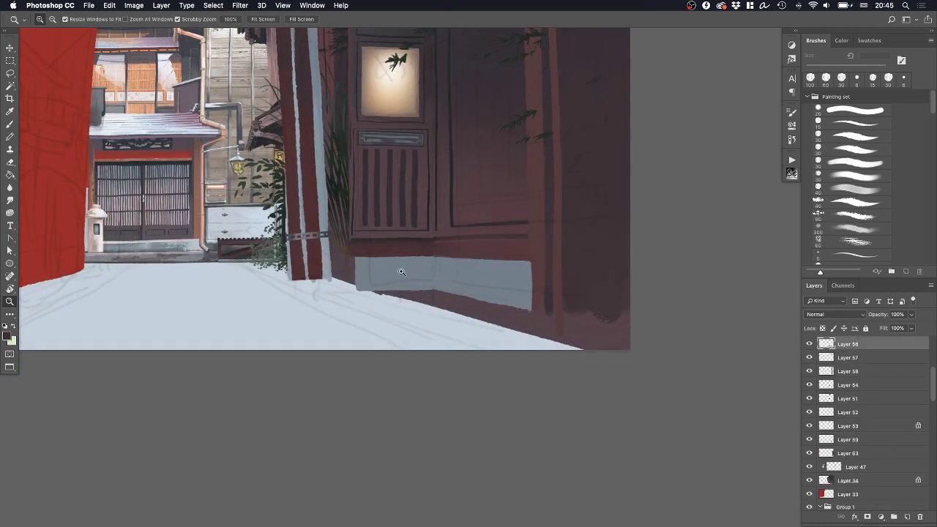
left_click_drag(407, 272, 406, 268)
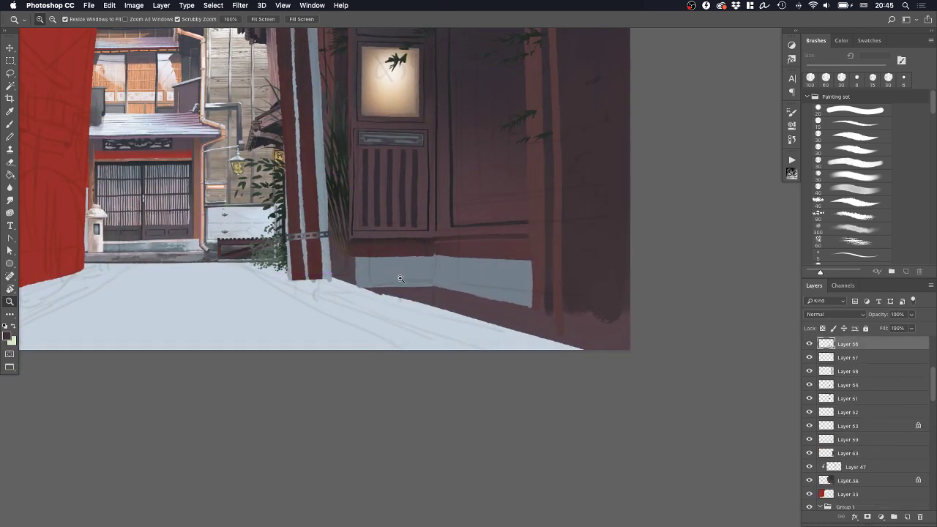
Lock the base panel's transparent pixels and tone it down with grey sampled from the entrance step, using a 100 px brush
key("b")
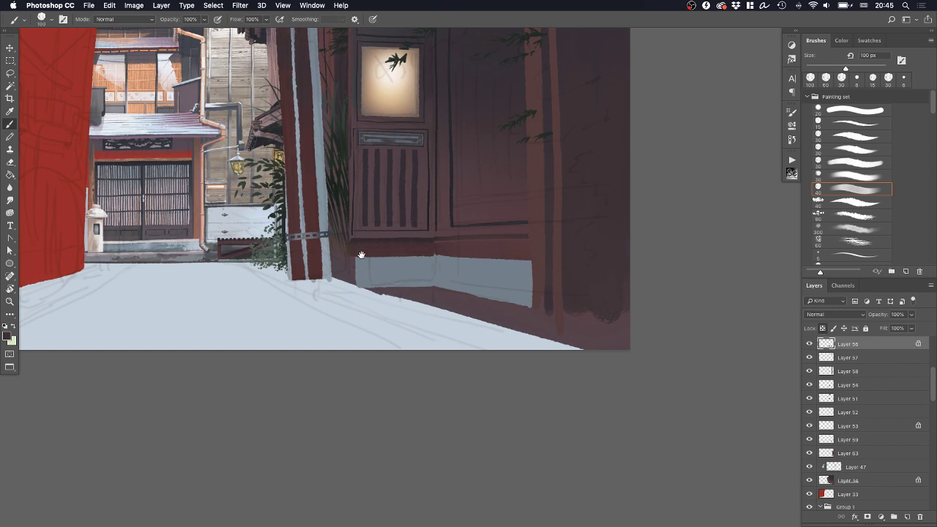
left_click_drag(360, 253, 354, 274)
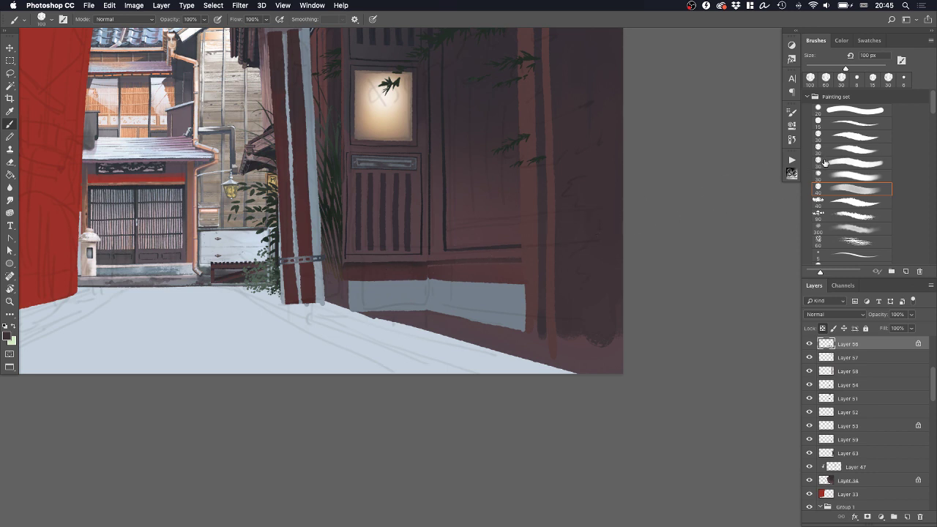
left_click(207, 279, "alt")
key("slash")
key("slash")
mouse_move(505, 278)
left_mouse_down()
mouse_move(505, 333)
mouse_move(485, 263)
mouse_move(451, 315)
mouse_move(442, 268)
mouse_move(431, 297)
mouse_move(418, 269)
mouse_move(387, 323)
mouse_move(349, 273)
left_mouse_up()
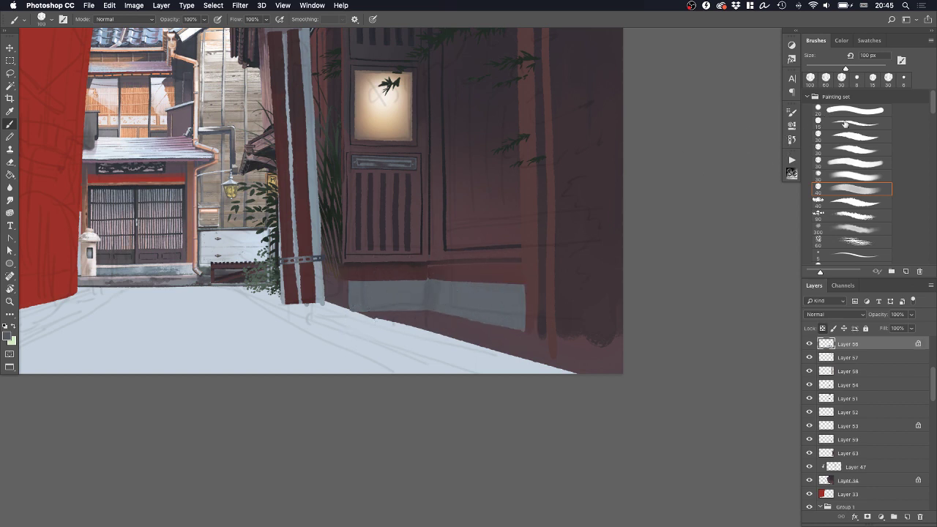
Darken the wall's base panel along its length with the soft-edged brush enlarged to 100 px
left_click(852, 174)
key("bracketright")
key("bracketright")
key("bracketright")
key("bracketright")
key("bracketright")
key("bracketright")
key("bracketright")
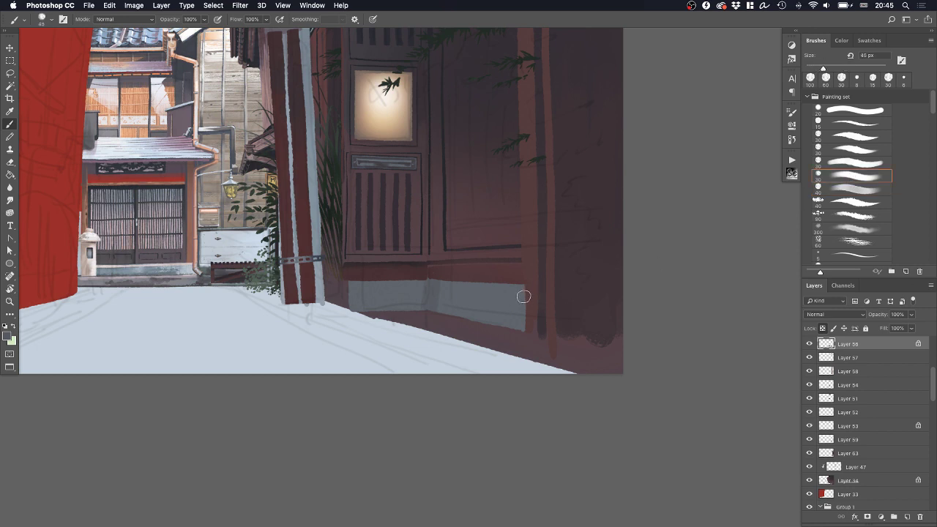
mouse_move(507, 298)
left_mouse_down()
mouse_move(463, 286)
mouse_move(510, 298)
mouse_move(508, 315)
mouse_move(359, 294)
left_mouse_up()
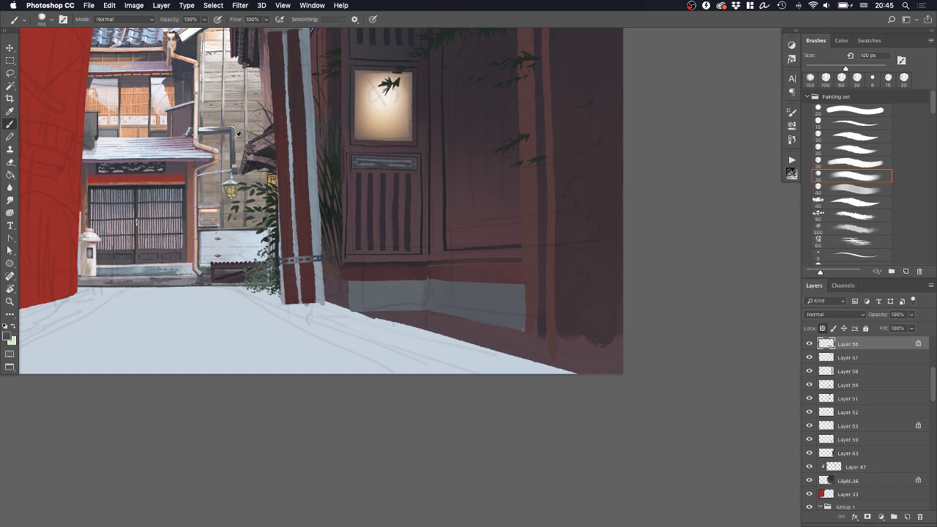
Shade the base panel's corner with dark blue-grey sampled from the drainpipe and blend it using the textured soft brush at 100 px
left_click(229, 131, "alt")
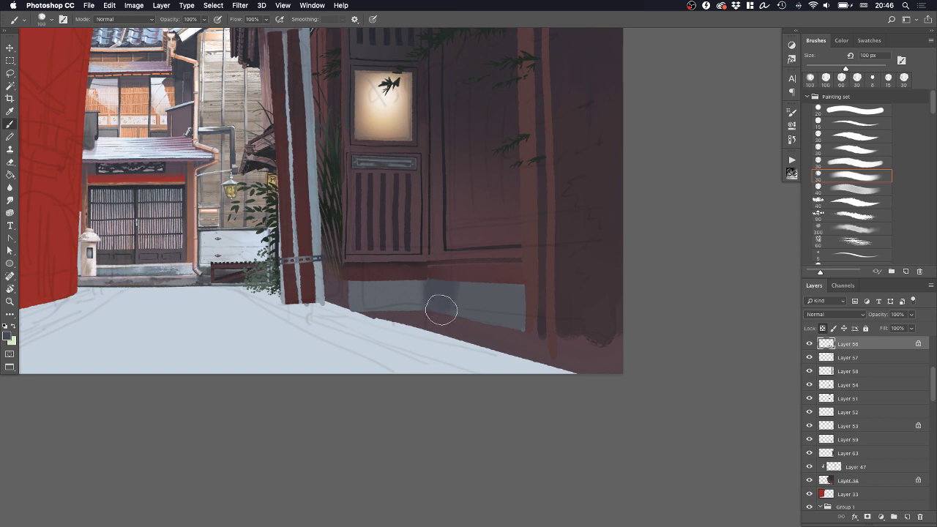
left_click(470, 285, "alt")
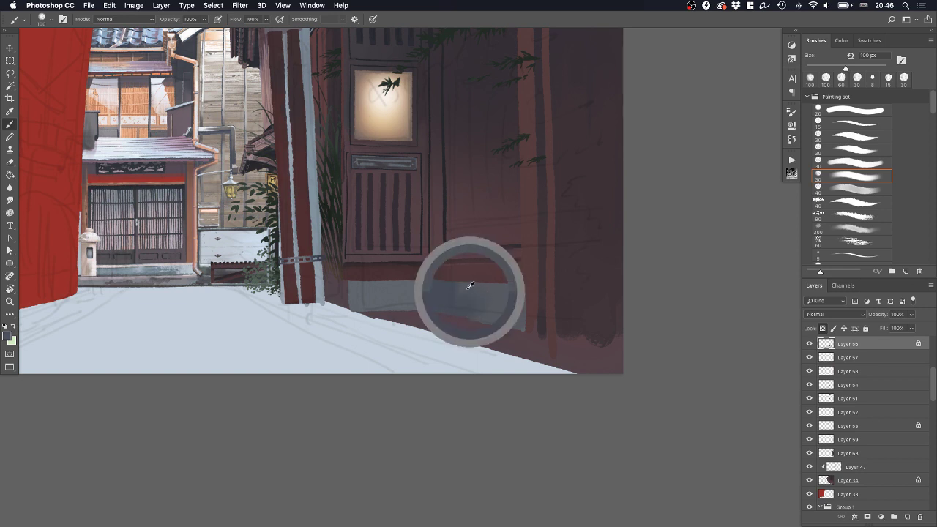
left_click(854, 189)
key("bracketright")
key("bracketright")
key("bracketright")
key("bracketright")
key("bracketright")
key("bracketright")
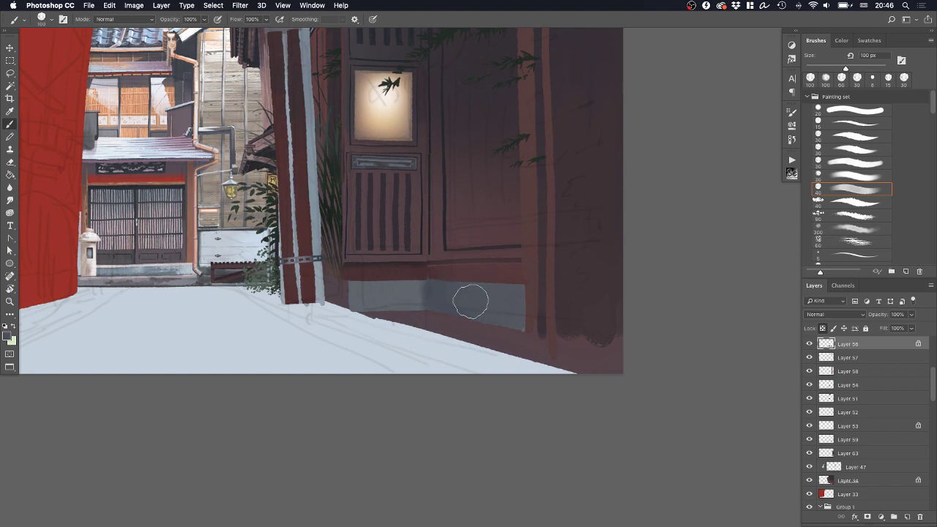
Shade the stone foundation strip beneath the dark wooden wall with sampled blue-grey tones, reducing the soft brush to 70 px
left_click(414, 300, "alt")
left_click(410, 289, "alt")
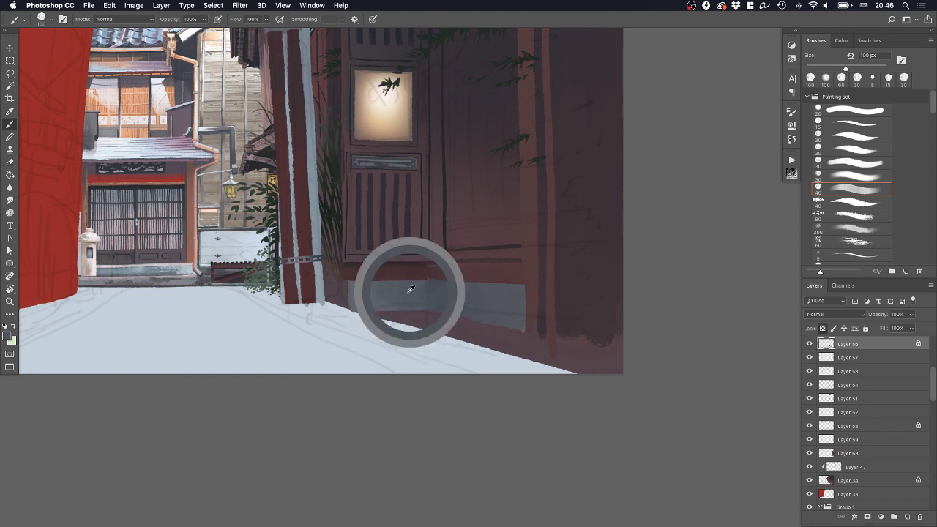
key("bracketleft")
key("bracketleft")
key("bracketleft")
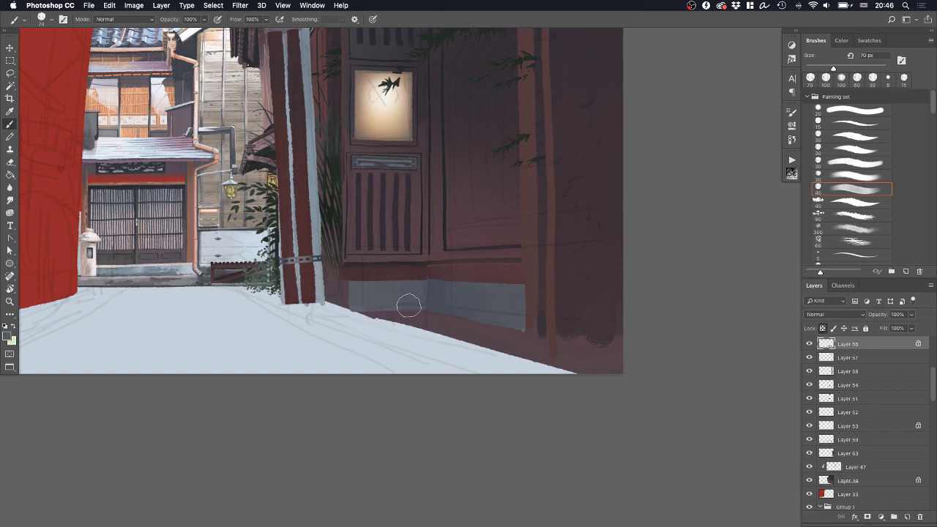
Paint a dark block at the base of the bamboo beside the striped pillar, on a new layer with the 30 px brush and a sampled dark tone
key("z")
left_click(341, 282)
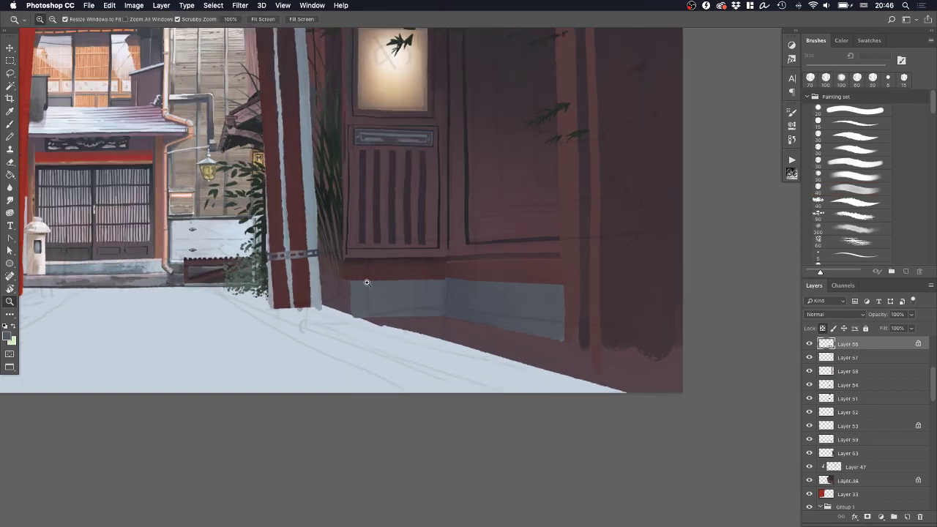
left_click(341, 268, "super")
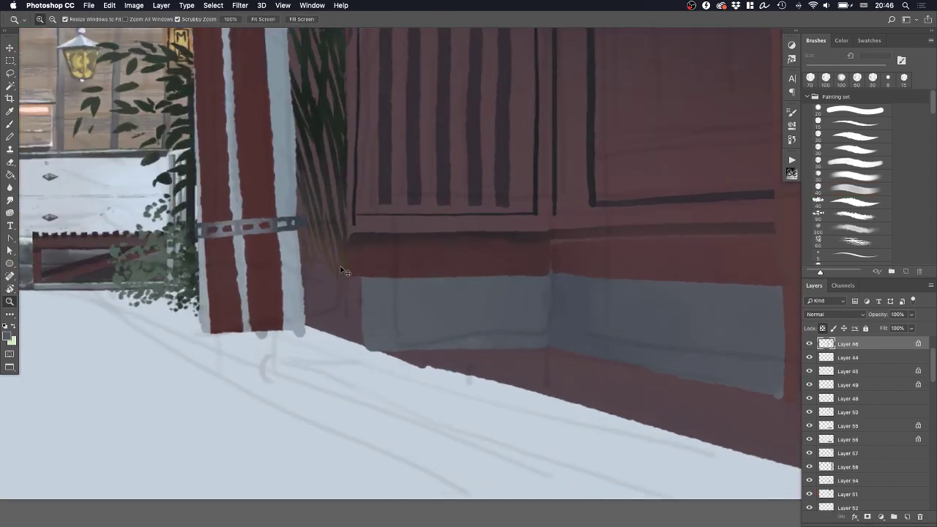
left_click(908, 517)
left_click(841, 141)
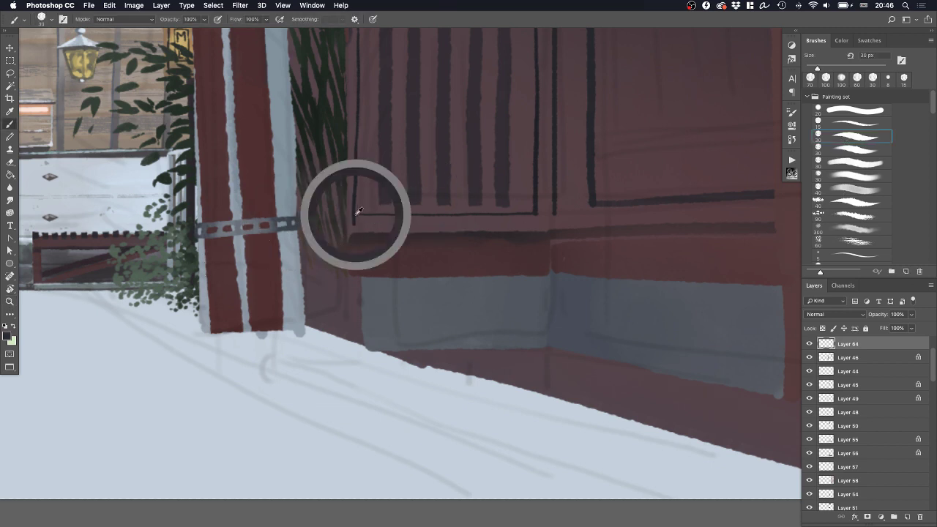
mouse_move(303, 262)
left_mouse_down()
mouse_move(354, 265)
mouse_move(351, 320)
mouse_move(309, 312)
mouse_move(322, 329)
mouse_move(306, 323)
mouse_move(349, 326)
mouse_move(356, 270)
mouse_move(308, 282)
left_mouse_up()
Clean up the edges of the dark block below the bamboo with the 15 px eraser
key("e")
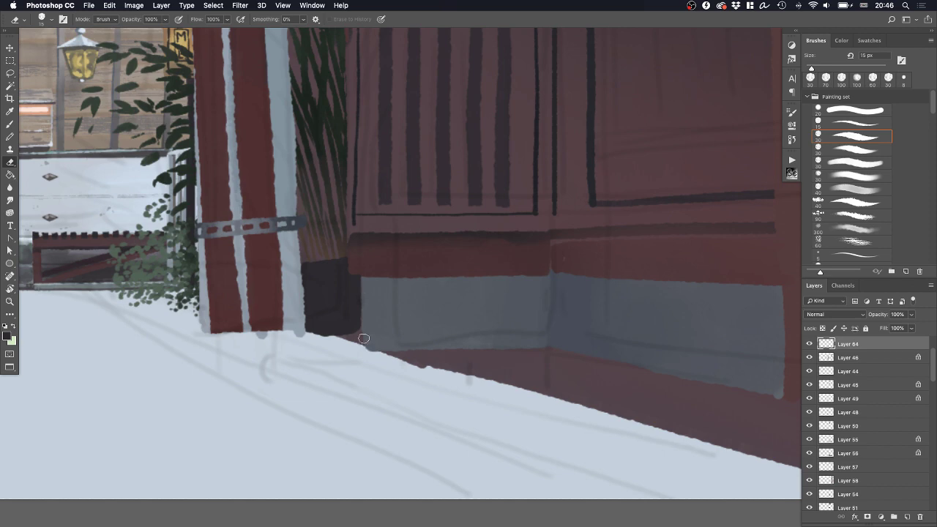
key("z")
mouse_move(410, 251)
left_mouse_down()
mouse_move(391, 274)
mouse_move(439, 260)
left_mouse_up()
key("b")
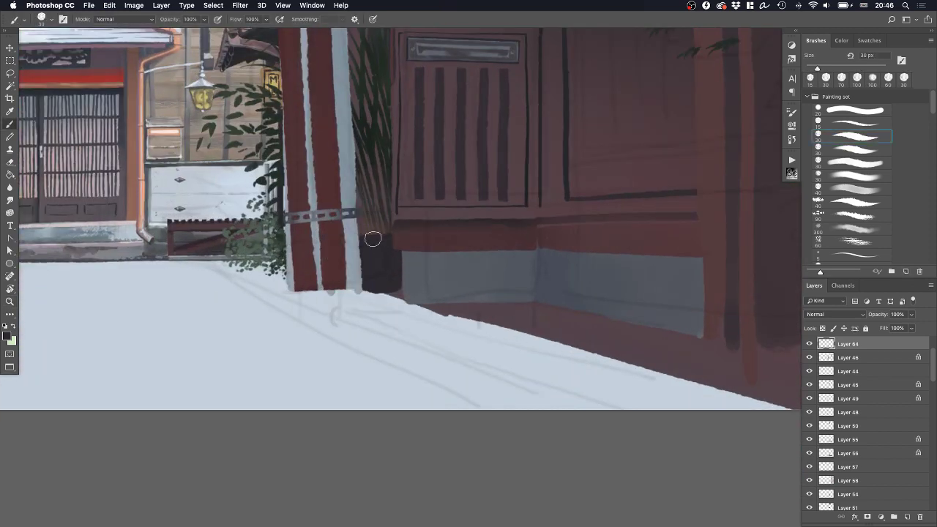
key("z")
mouse_move(432, 235)
left_mouse_down()
mouse_move(383, 260)
mouse_move(429, 279)
mouse_move(425, 287)
left_mouse_up()
left_click_drag(435, 315, 454, 288)
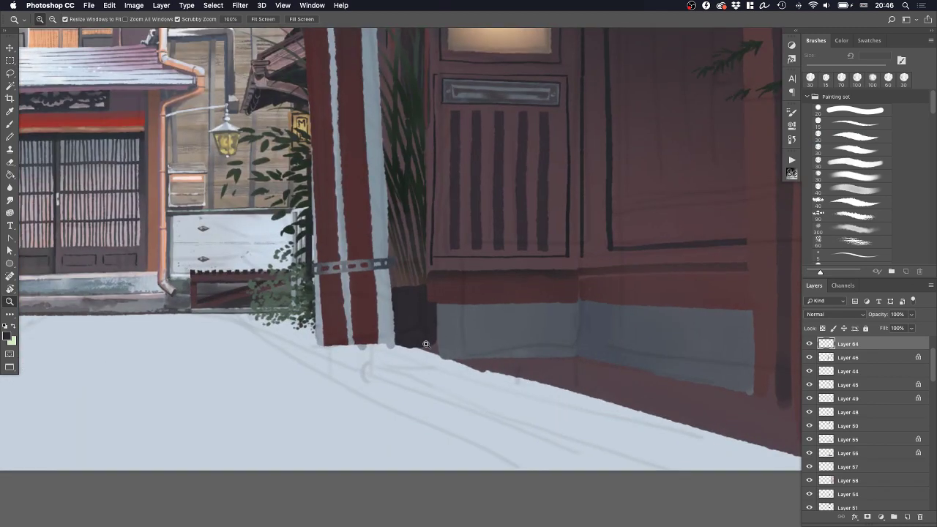
key("e")
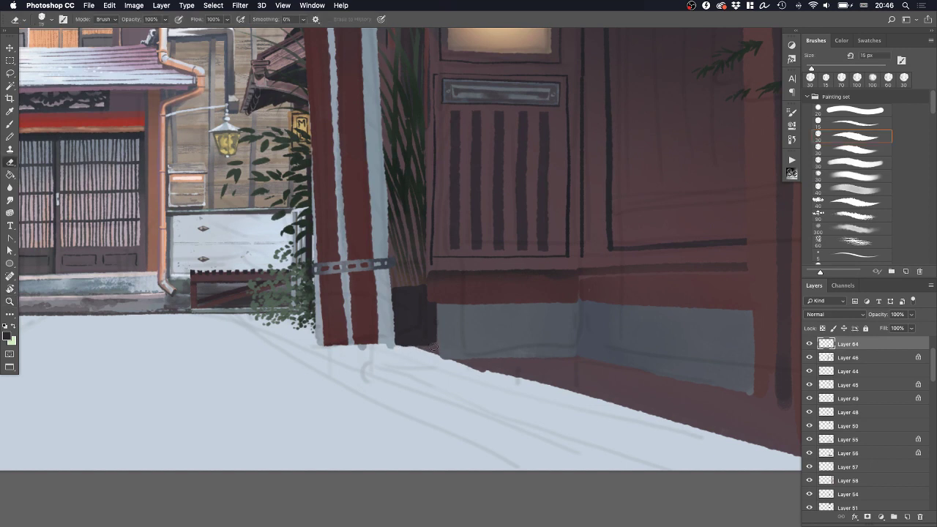
left_click_drag(434, 347, 432, 347)
Erase the part of the dark wall showing below the stone foundation on Layer 34, enlarging the eraser to 45 px
left_click_drag(520, 412, 466, 347)
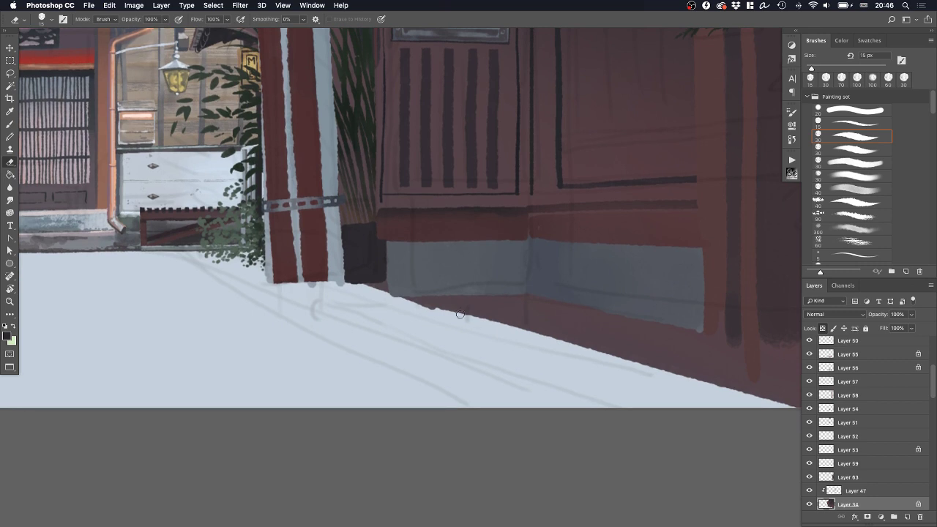
mouse_move(423, 304)
left_mouse_down()
mouse_move(523, 299)
mouse_move(393, 303)
mouse_move(495, 298)
left_mouse_up()
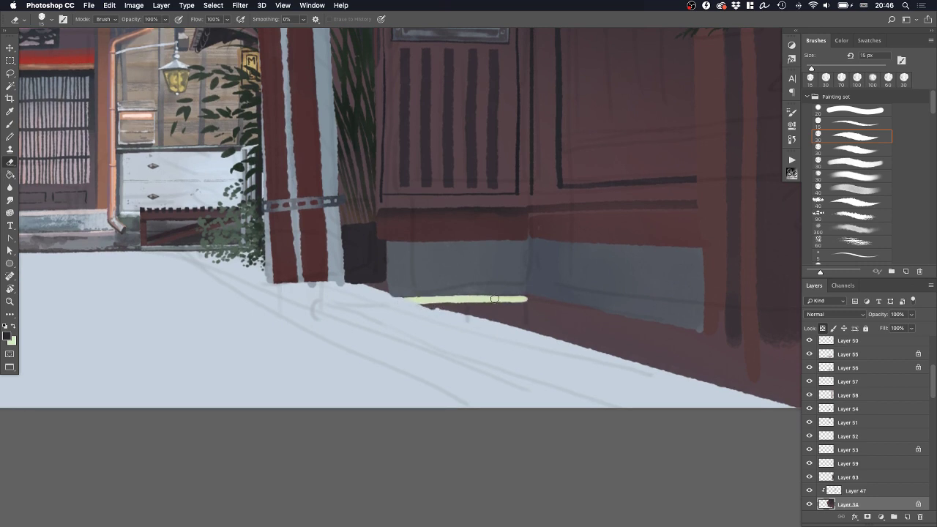
mouse_move(419, 299)
left_mouse_down()
mouse_move(535, 300)
mouse_move(692, 339)
mouse_move(506, 329)
mouse_move(707, 380)
mouse_move(522, 352)
left_mouse_up()
key("bracketright")
key("bracketright")
key("bracketright")
mouse_move(442, 319)
left_mouse_down()
mouse_move(680, 343)
mouse_move(585, 358)
mouse_move(524, 322)
mouse_move(527, 331)
left_mouse_up()
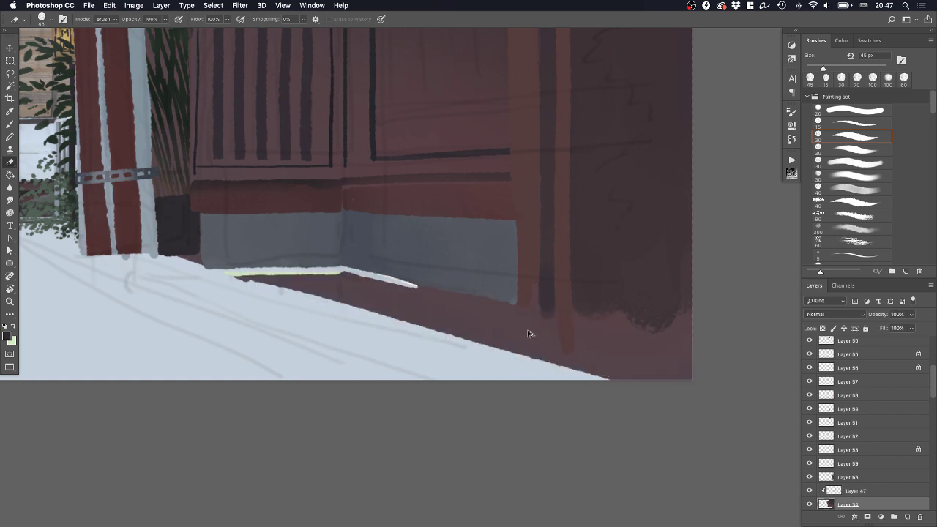
mouse_move(508, 293)
left_mouse_down()
mouse_move(506, 383)
mouse_move(483, 364)
mouse_move(466, 280)
mouse_move(453, 348)
mouse_move(429, 281)
mouse_move(407, 327)
mouse_move(378, 268)
mouse_move(340, 323)
mouse_move(237, 276)
mouse_move(363, 296)
left_mouse_up()
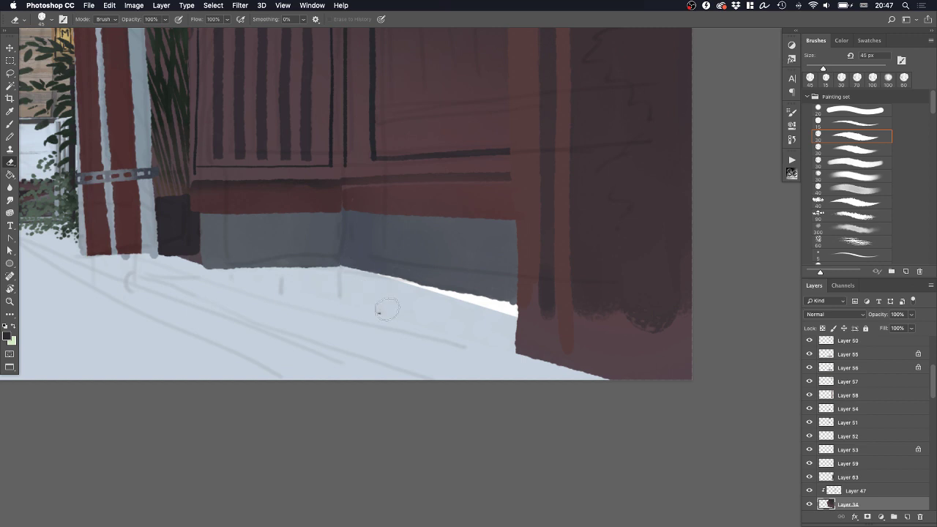
Paint a large cast shadow over the street in front of the dark building, on a new layer with a 60 px brush and a sampled blue-grey
left_click(404, 304, "super")
left_click_drag(449, 290, 419, 299)
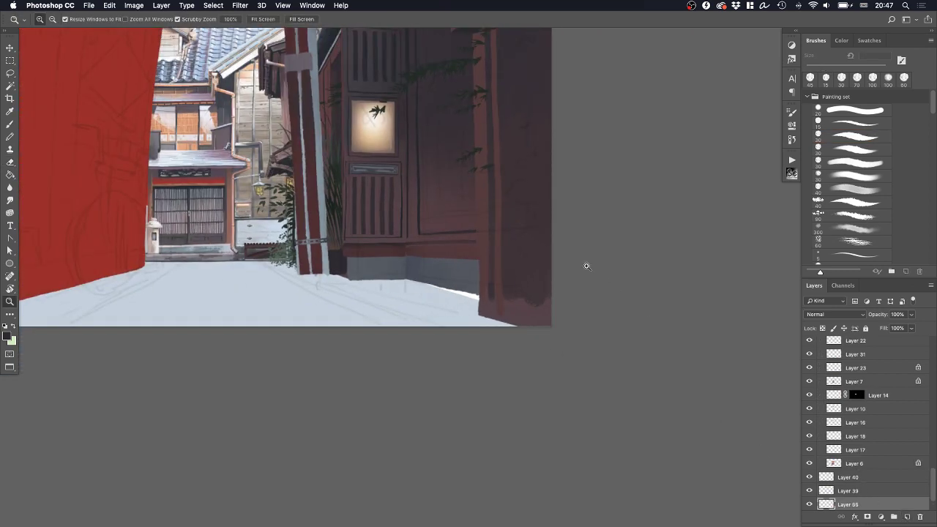
key("b")
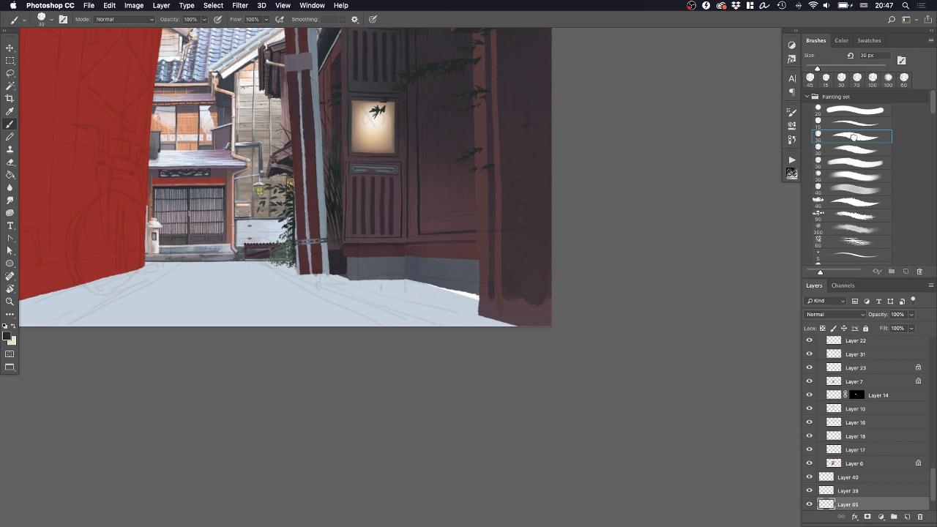
key("bracketright")
key("bracketright")
key("bracketright")
key("bracketright")
key("bracketright")
key("bracketright")
key("bracketright")
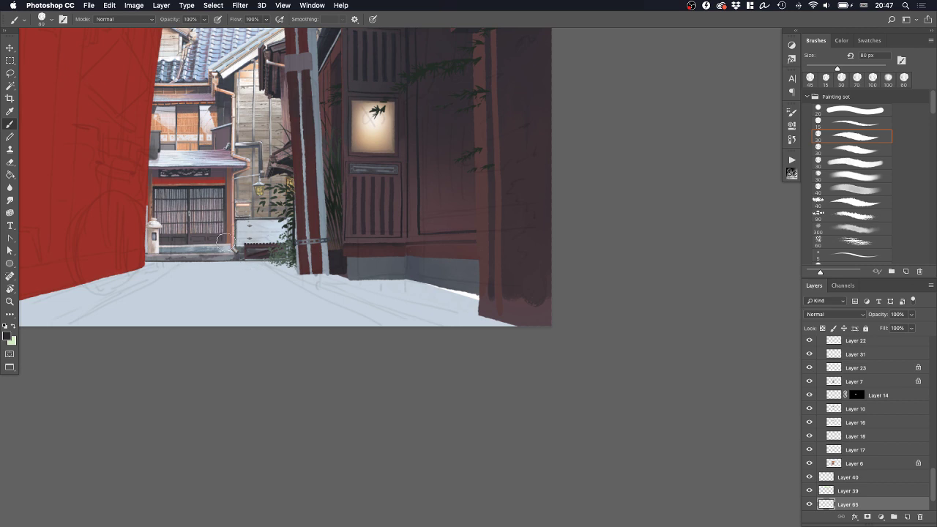
key("bracketleft")
key("bracketleft")
left_click_drag(245, 261, 277, 289)
key("super+z")
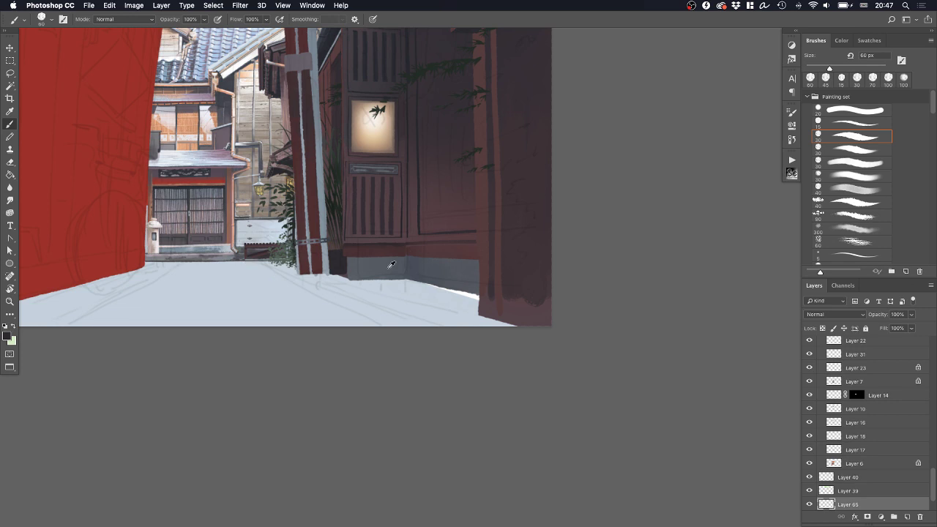
left_click(317, 265, "alt")
mouse_move(248, 256)
left_mouse_down()
mouse_move(285, 290)
mouse_move(324, 294)
mouse_move(282, 298)
mouse_move(305, 321)
mouse_move(314, 323)
mouse_move(287, 301)
mouse_move(337, 297)
mouse_move(285, 304)
mouse_move(261, 255)
mouse_move(315, 305)
mouse_move(323, 291)
mouse_move(314, 264)
mouse_move(338, 287)
mouse_move(285, 263)
mouse_move(352, 274)
mouse_move(321, 280)
mouse_move(334, 288)
mouse_move(513, 306)
mouse_move(513, 315)
mouse_move(447, 327)
mouse_move(315, 314)
mouse_move(317, 325)
mouse_move(344, 300)
mouse_move(359, 324)
mouse_move(347, 320)
mouse_move(479, 303)
mouse_move(418, 321)
mouse_move(477, 304)
left_mouse_up()
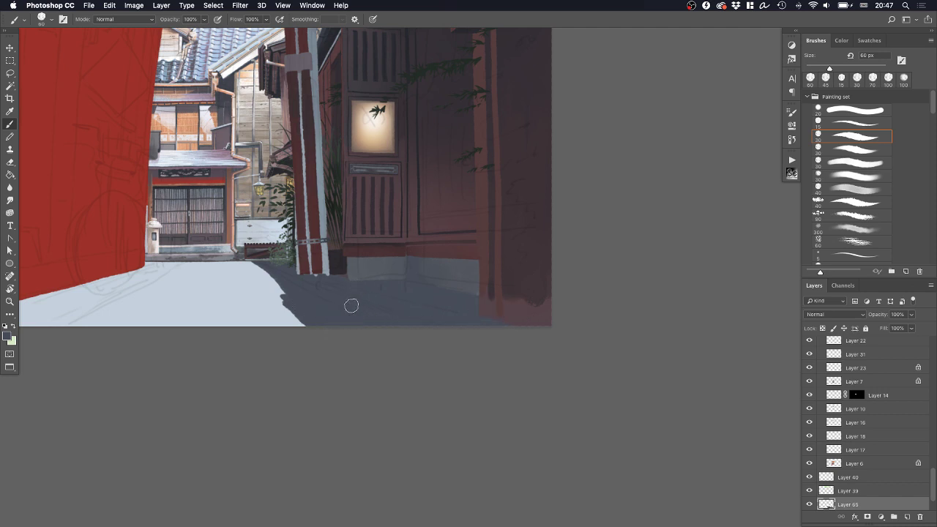
key("z")
mouse_move(295, 304)
left_mouse_down()
mouse_move(325, 303)
mouse_move(318, 299)
left_mouse_up()
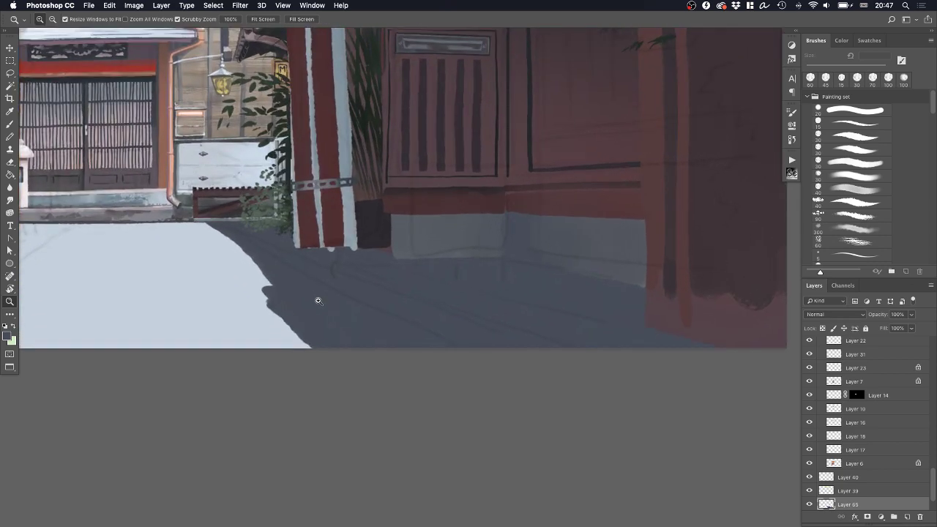
key("e")
left_click_drag(250, 245, 283, 281)
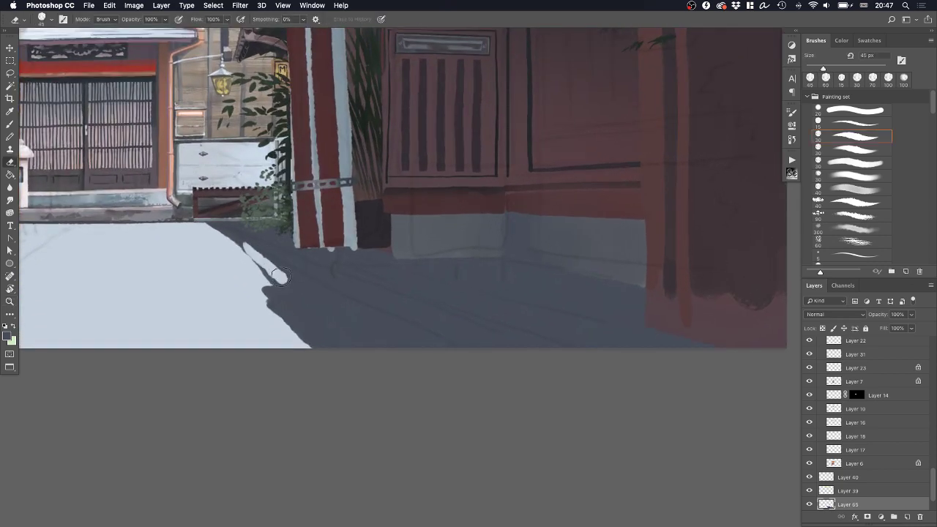
key("super+z")
key("b")
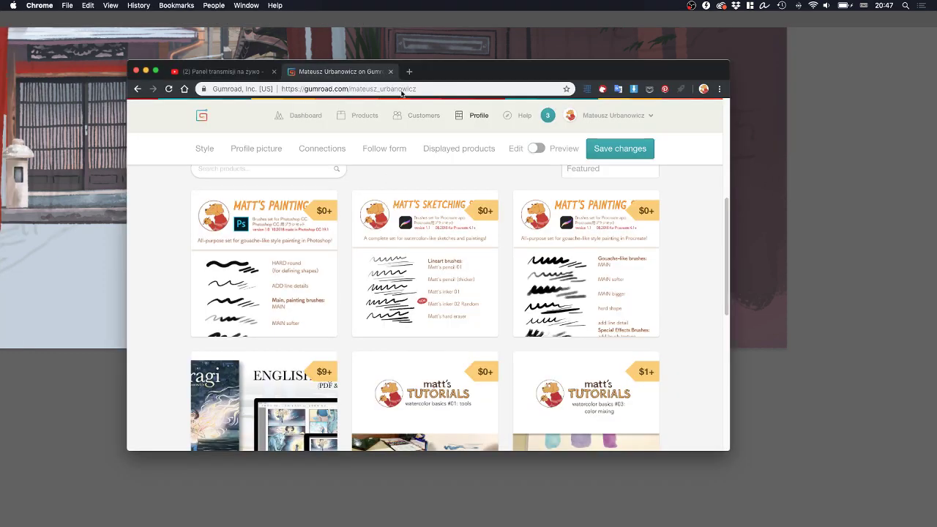
Move the browser window off the painting and switch back to Photoshop
left_click_drag(428, 71, 418, 526)
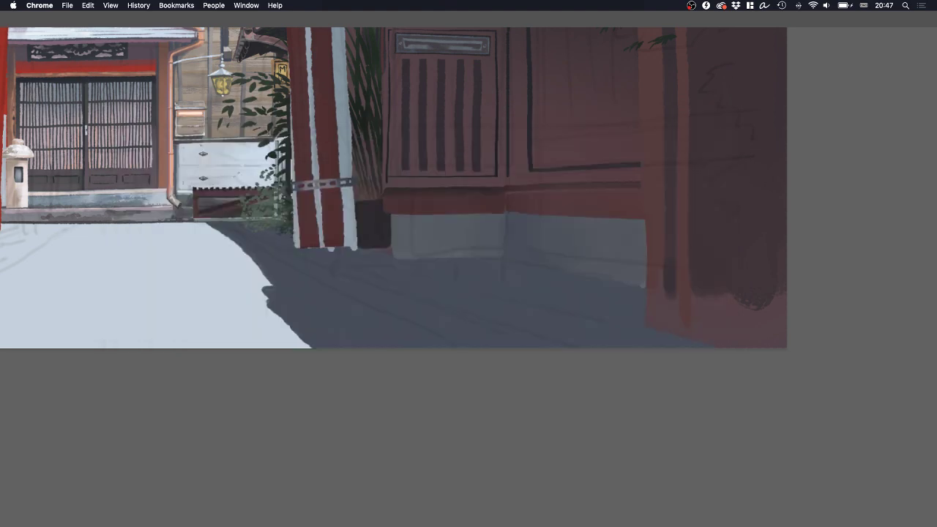
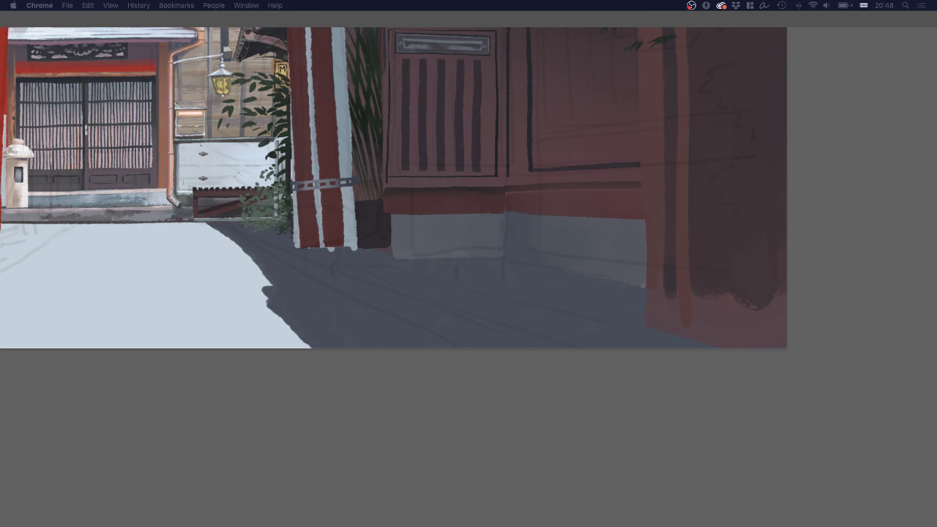
left_click(297, 284)
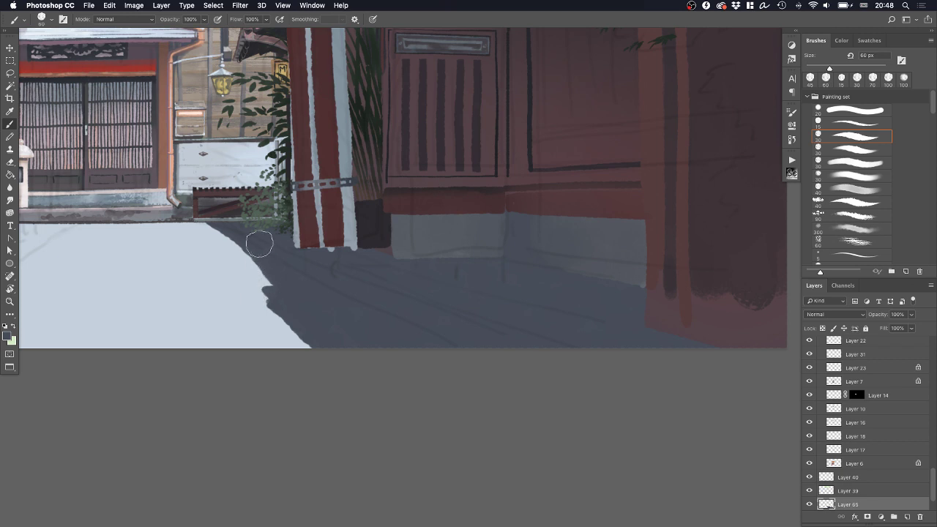
Trim the far end and upper diagonal edge of the street shadow into a crisp line with the 25 px eraser
key("r")
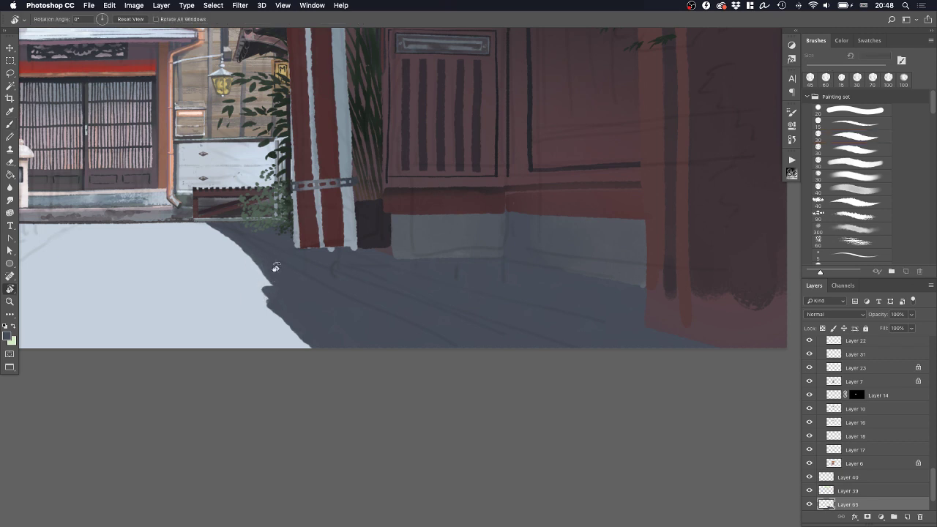
key("z")
left_click(274, 273)
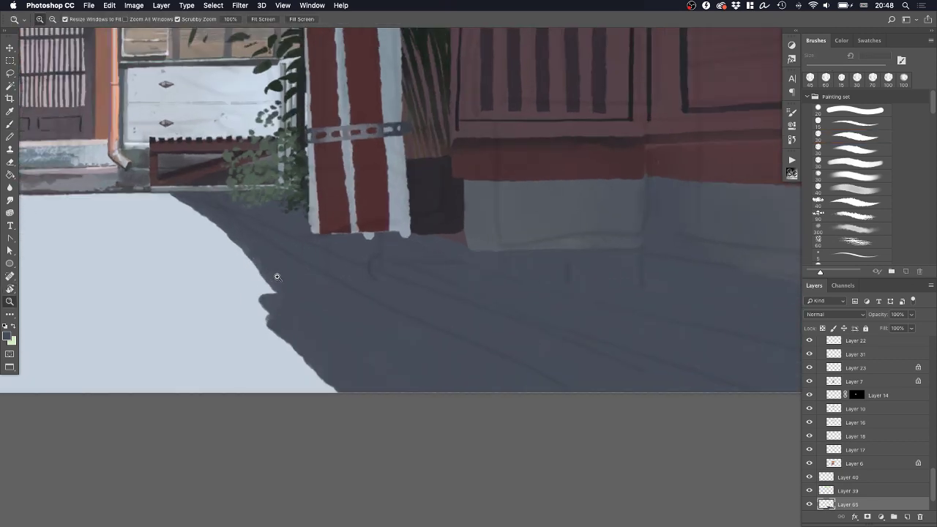
key("b")
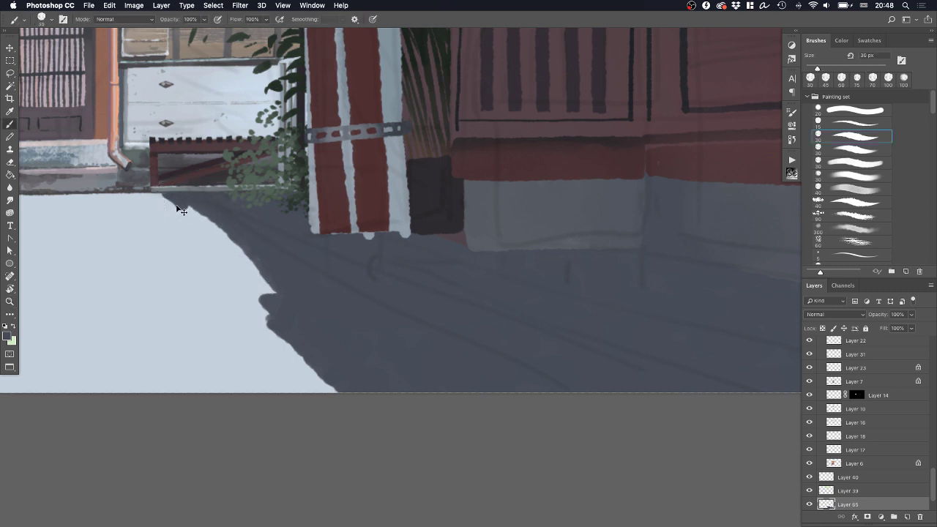
key("e")
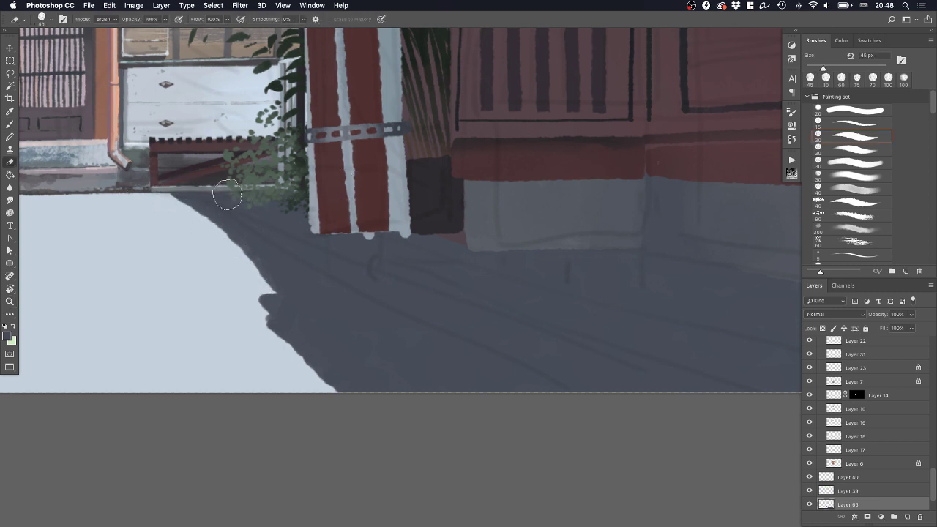
key("bracketleft")
key("bracketleft")
mouse_move(148, 192)
left_mouse_down()
mouse_move(382, 195)
mouse_move(148, 192)
mouse_move(362, 192)
mouse_move(163, 197)
mouse_move(158, 210)
mouse_move(191, 231)
mouse_move(167, 212)
mouse_move(167, 197)
mouse_move(179, 203)
mouse_move(262, 273)
mouse_move(168, 202)
mouse_move(207, 225)
mouse_move(174, 208)
mouse_move(183, 203)
mouse_move(277, 287)
left_mouse_up()
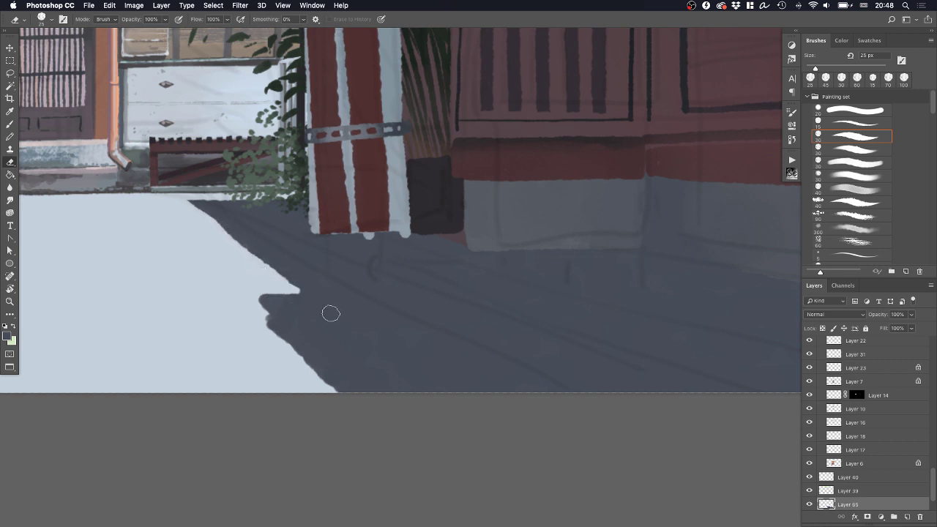
Shape a sharp stepped notch midway along the shadow's edge and straighten its lower diagonal, using the 15 px brush and 25 px eraser
key("b")
key("[")
key("[")
key("[")
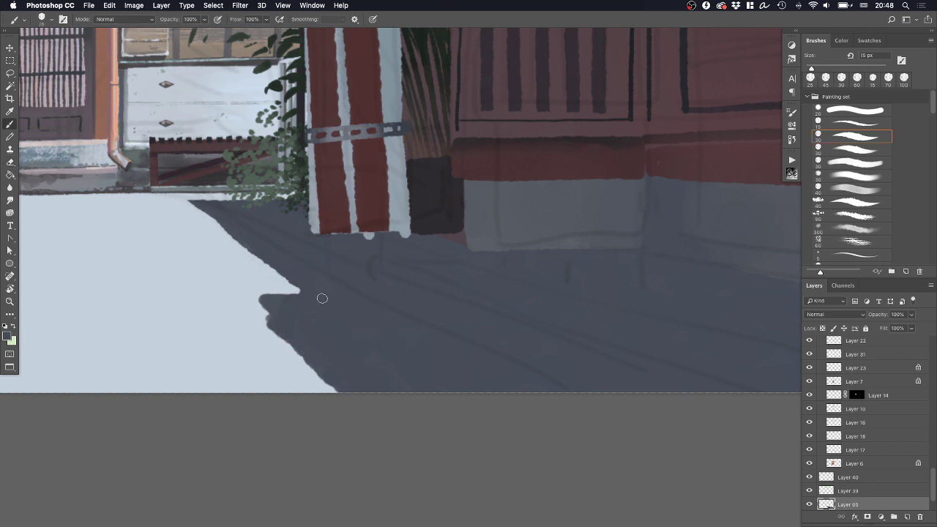
left_click_drag(310, 293, 267, 294)
key("e")
mouse_move(278, 301)
left_mouse_down()
mouse_move(255, 305)
mouse_move(265, 301)
mouse_move(263, 313)
mouse_move(297, 305)
mouse_move(269, 315)
mouse_move(312, 378)
mouse_move(327, 390)
mouse_move(314, 369)
mouse_move(335, 385)
left_mouse_up()
key("b")
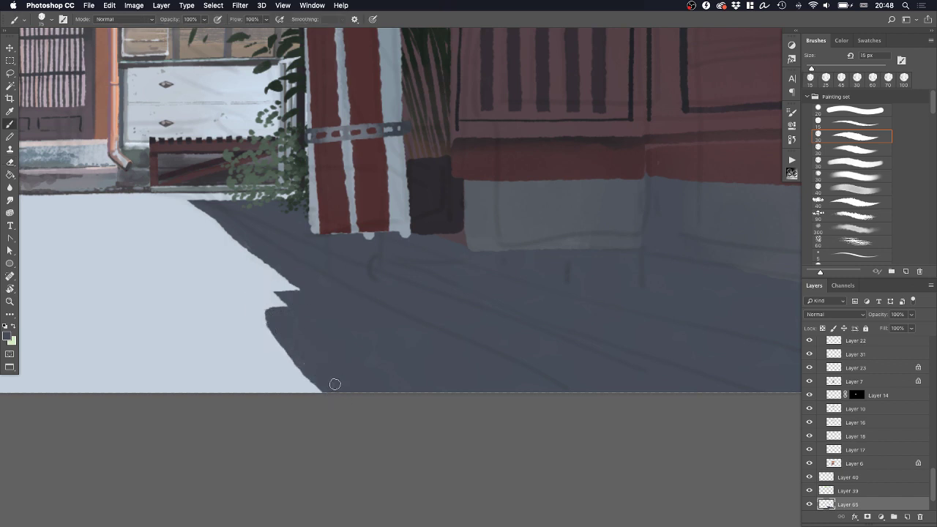
key("e")
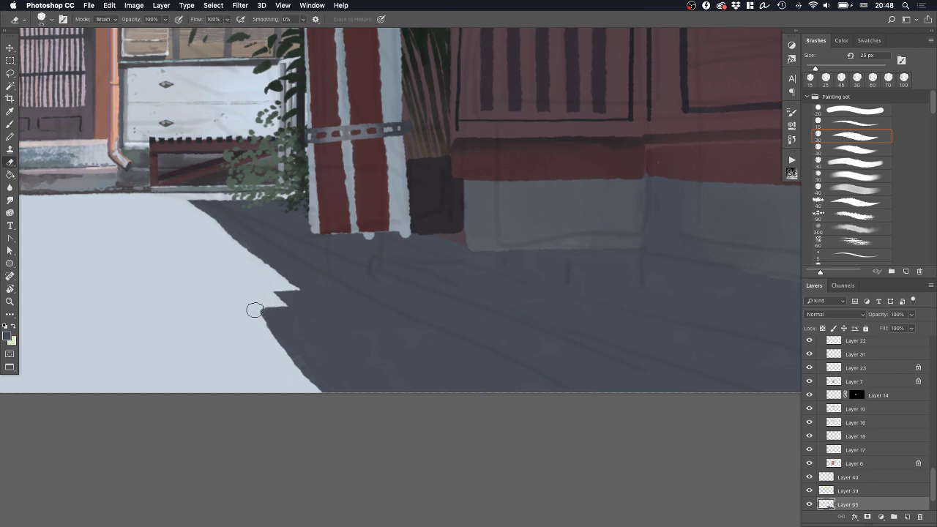
left_click_drag(255, 309, 315, 392)
key("z")
left_click_drag(329, 314, 282, 346)
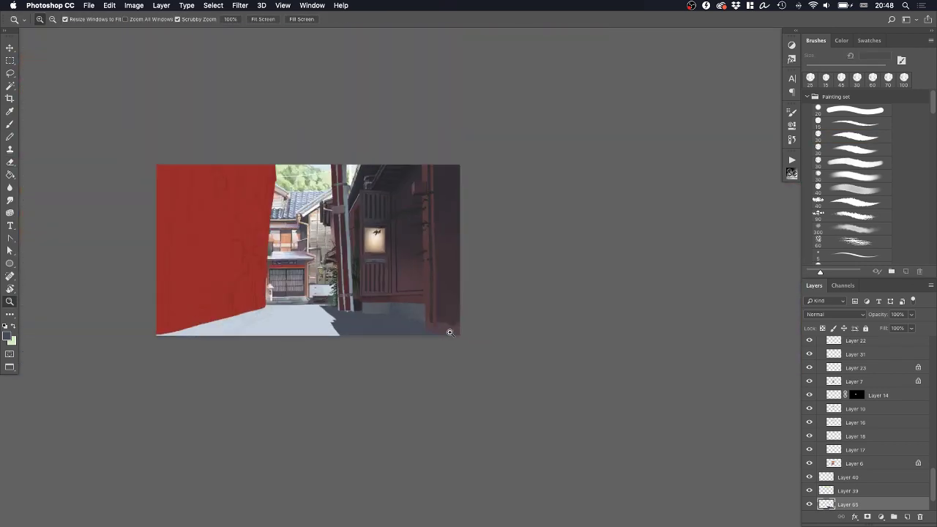
mouse_move(439, 328)
left_mouse_down()
mouse_move(457, 331)
mouse_move(428, 330)
left_mouse_up()
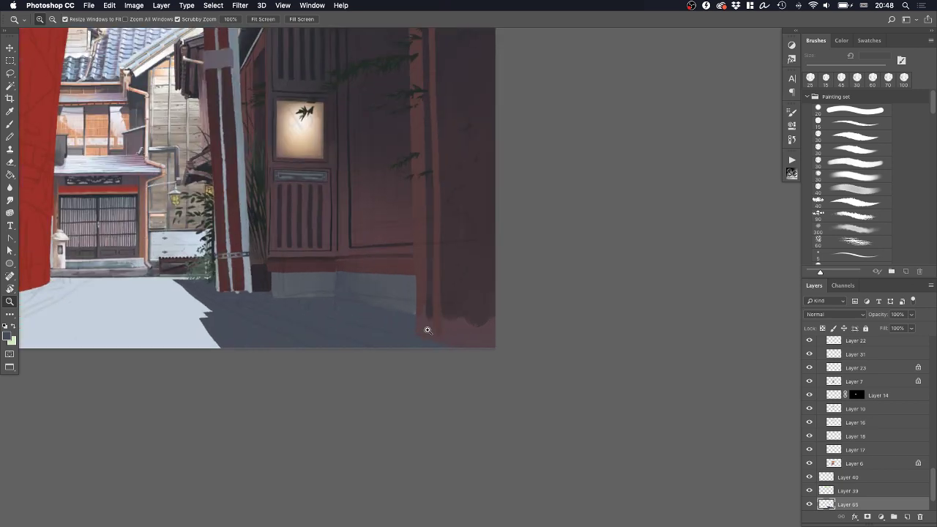
left_click_drag(328, 356, 400, 343)
left_click_drag(193, 308, 272, 296)
key("b")
left_click_drag(165, 330, 287, 264)
key("super+z")
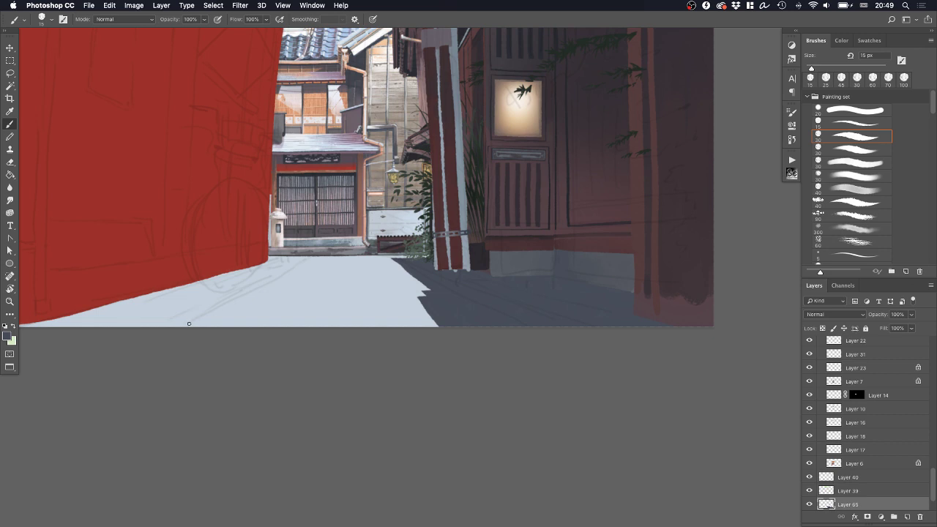
Outline a second street shadow along the red building's base with the 15 px brush and fill the enclosed area with the same dark blue-grey
left_click_drag(165, 331, 245, 291)
key("w")
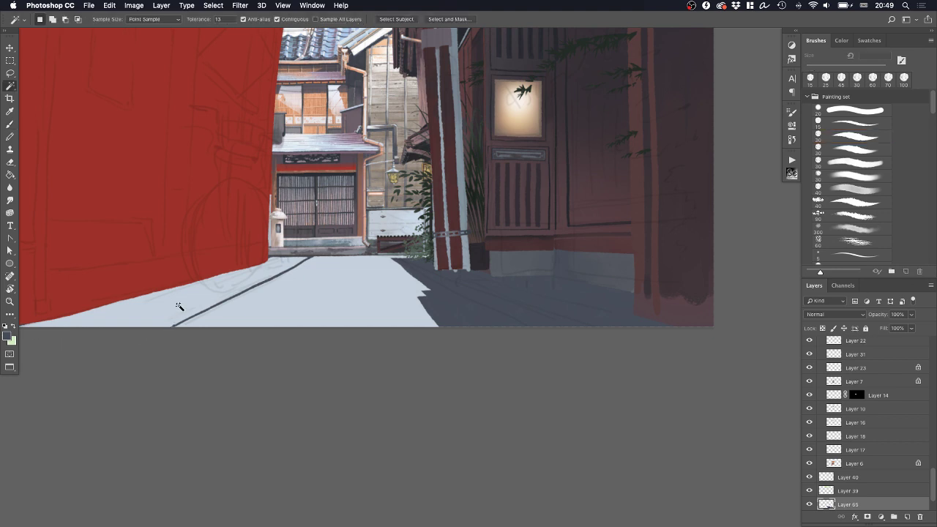
left_click(176, 307)
key("alt+BackSpace")
key("ctrl+d")
Trim the far end of the red building's shadow into a straight horizontal edge below the stone lantern with the 25 px eraser
key("z")
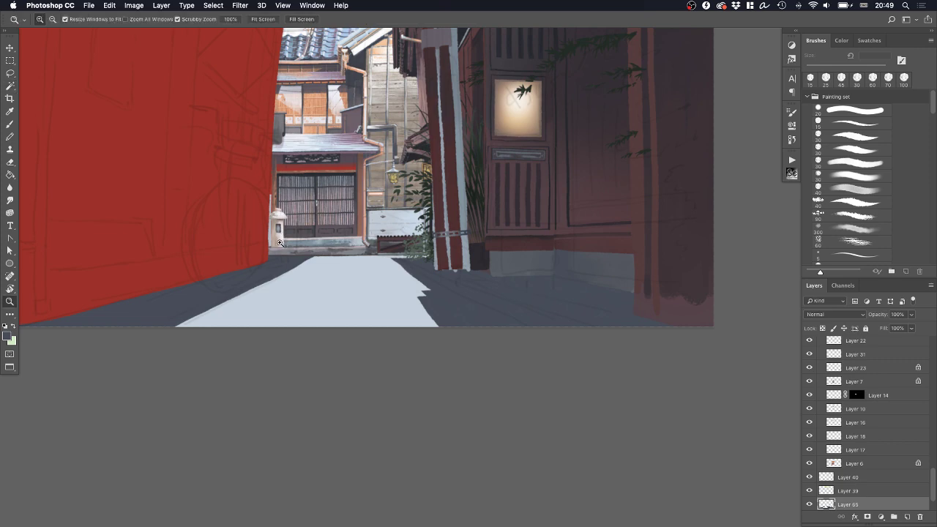
left_click_drag(279, 258, 301, 262)
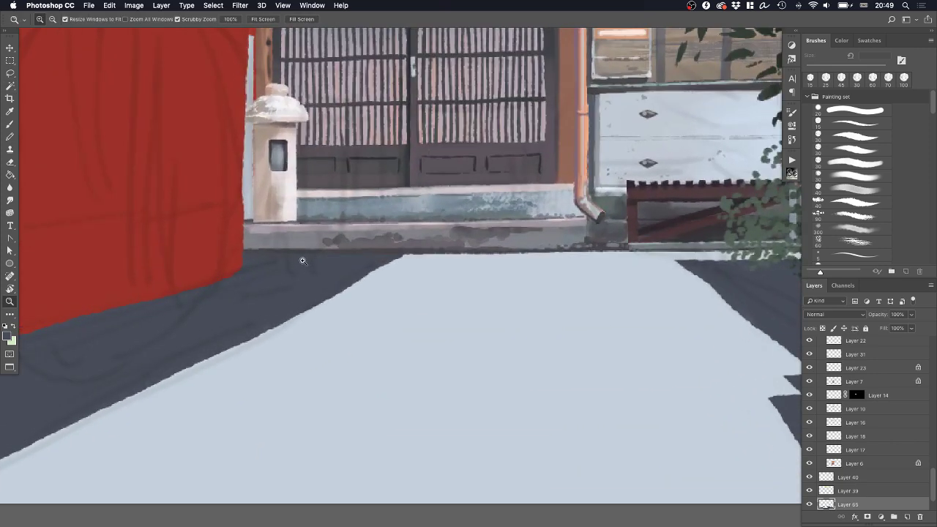
key("e")
left_click_drag(221, 255, 422, 256)
key("ctrl+z")
left_click_drag(220, 256, 508, 249)
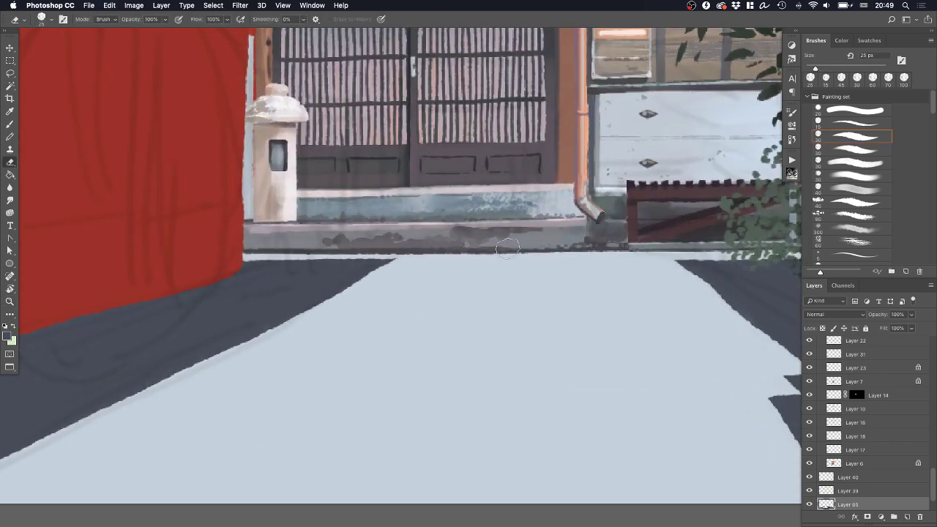
key("z")
left_click(456, 277, "alt")
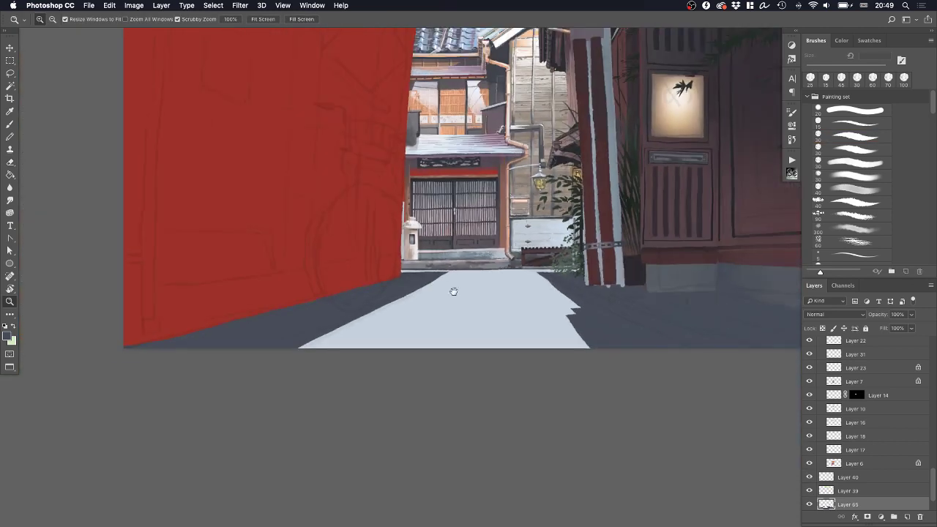
left_click_drag(454, 291, 426, 290)
left_click_drag(475, 281, 397, 346)
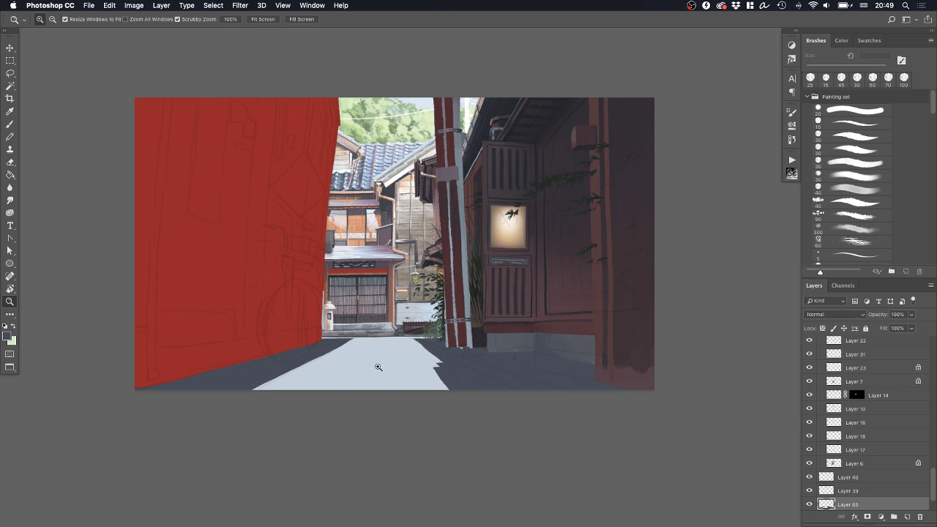
left_click_drag(378, 367, 413, 361)
mouse_move(548, 359)
left_mouse_down()
mouse_move(487, 349)
mouse_move(494, 339)
mouse_move(494, 356)
left_mouse_up()
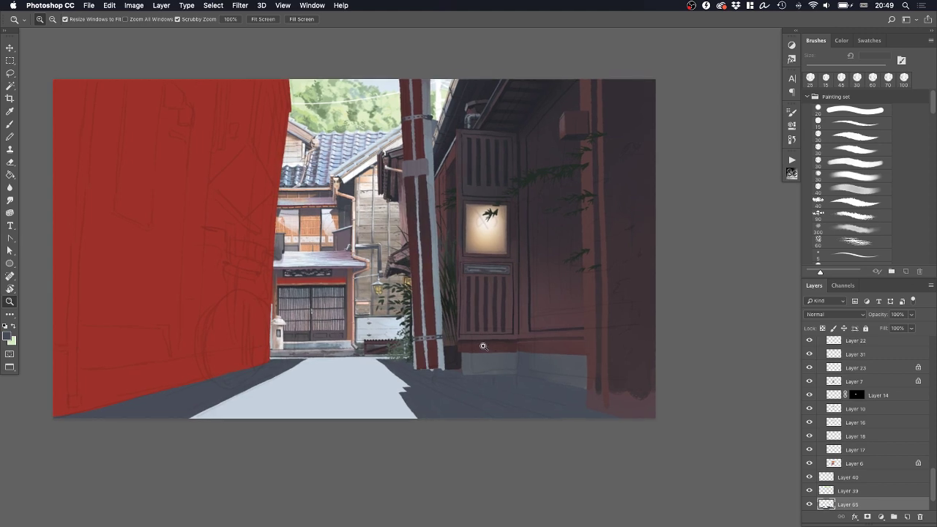
Paint a near-black diagonal gutter strip on a new layer, from the bushes past the striped post's foot, using the 15 px brush and a sampled dark
left_click_drag(408, 347, 488, 370)
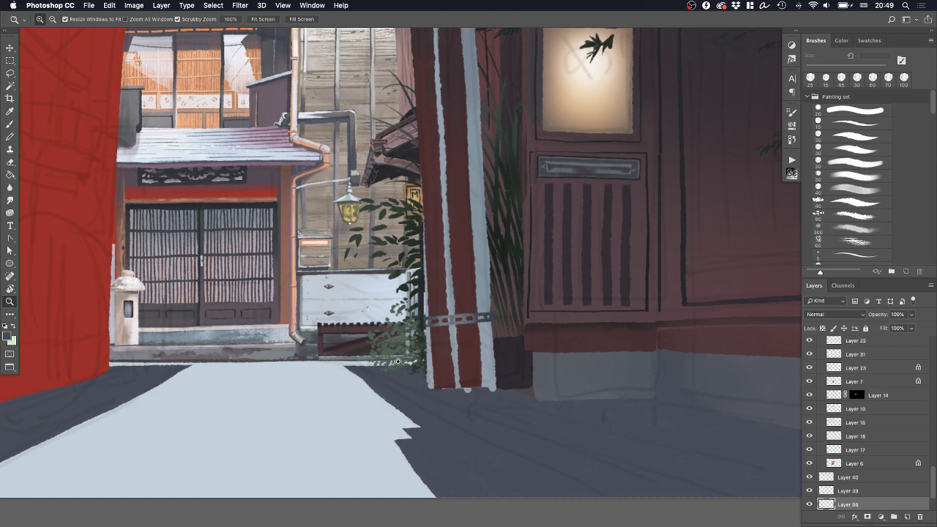
left_click(408, 368)
key("b")
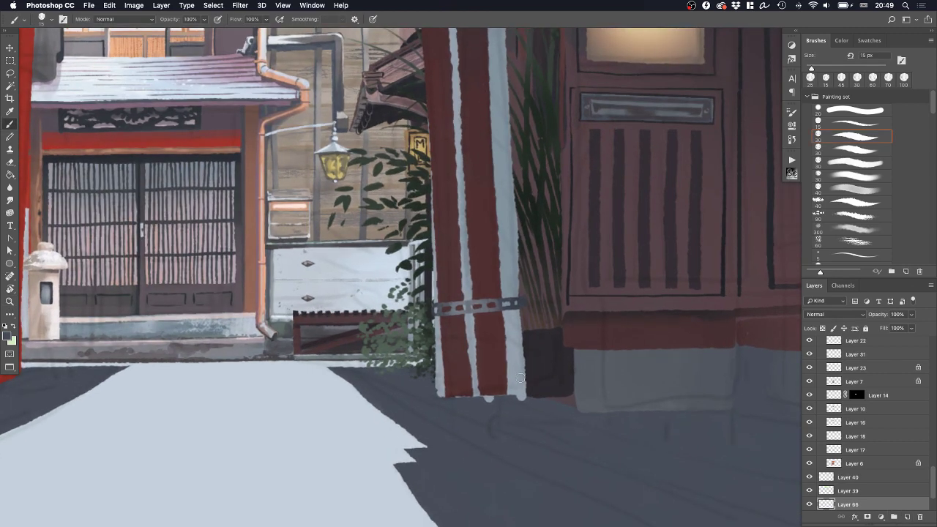
left_click(546, 364, "alt")
left_click(348, 345, "alt")
mouse_move(356, 364)
left_mouse_down()
mouse_move(502, 412)
mouse_move(472, 400)
left_mouse_up()
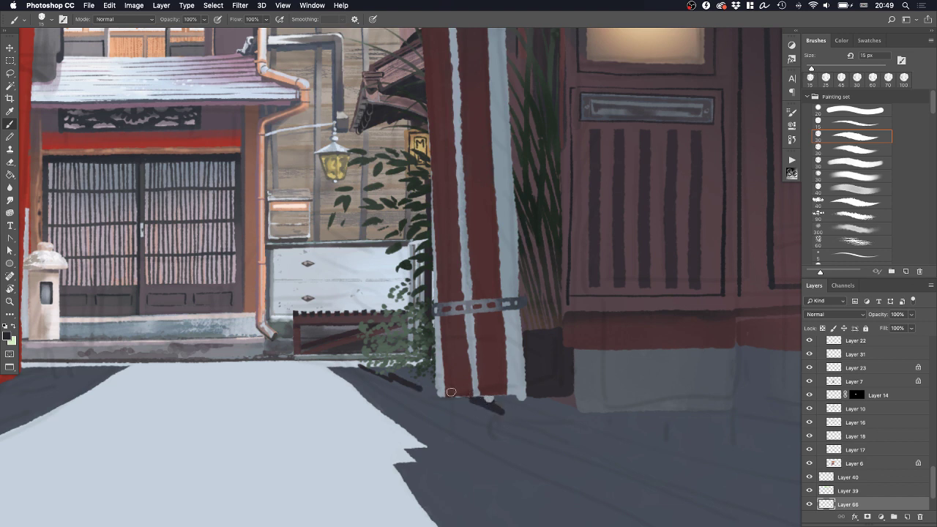
mouse_move(383, 374)
left_mouse_down()
mouse_move(437, 391)
mouse_move(389, 380)
mouse_move(545, 441)
left_mouse_up()
left_click_drag(447, 399, 553, 441)
left_click_drag(489, 419, 561, 450)
left_click_drag(513, 432, 392, 362)
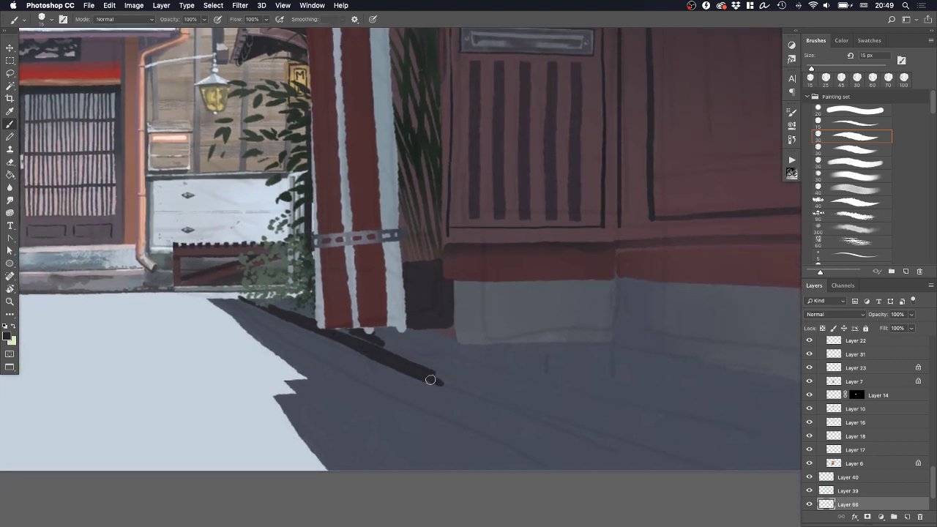
key("z")
left_click(444, 367, "alt")
left_click_drag(462, 374, 484, 379)
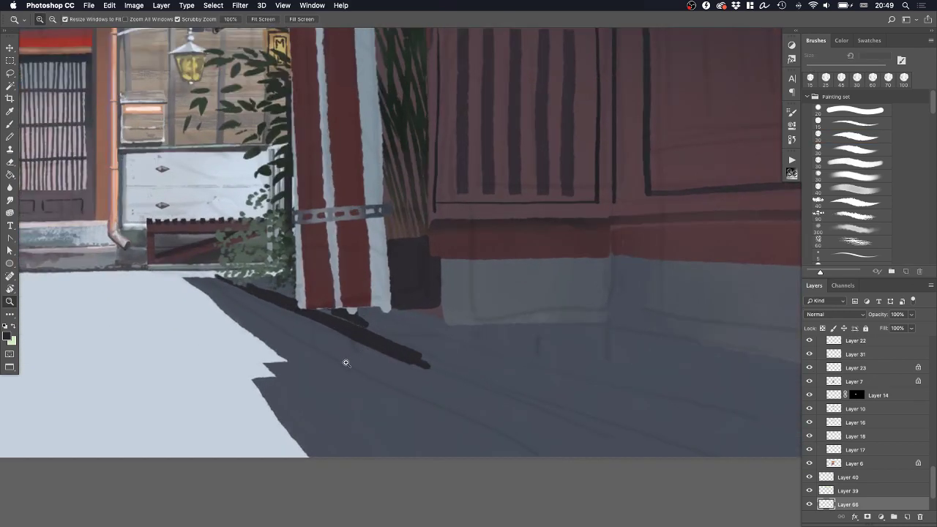
key("b")
left_click_drag(381, 350, 583, 460)
key("super+z")
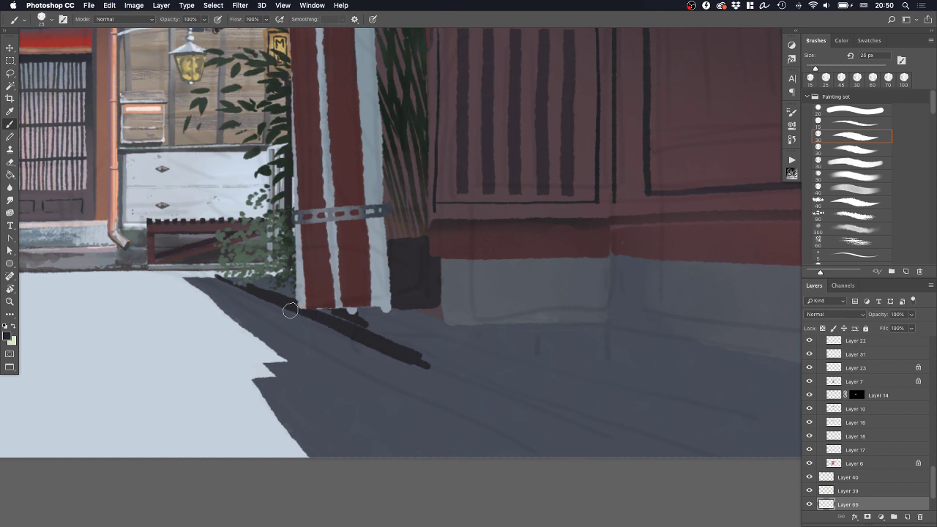
left_click_drag(314, 323, 554, 478)
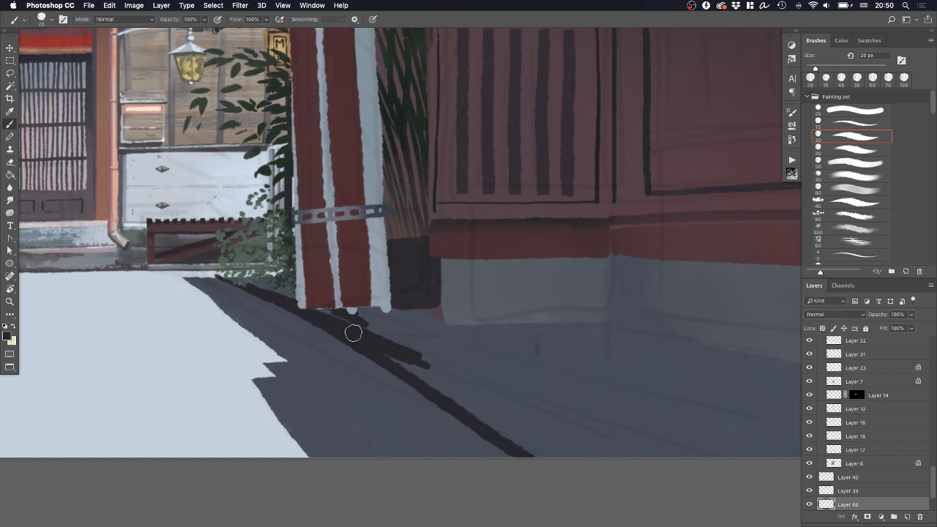
left_click_drag(354, 333, 554, 463)
key("super+z")
key("super+z")
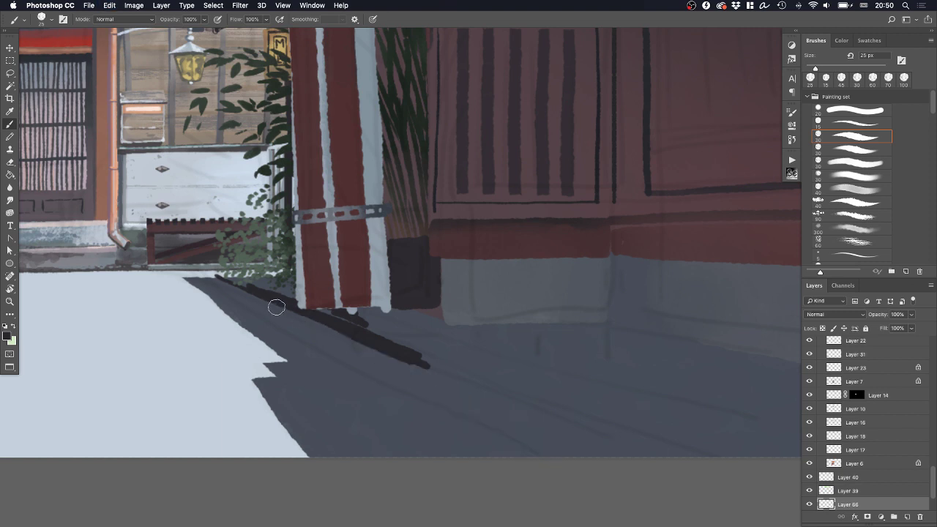
Extend the dark gutter strip to the canvas's lower edge with the 25 px brush and clean its upper edge with the 25 px eraser
left_click_drag(338, 330, 571, 462)
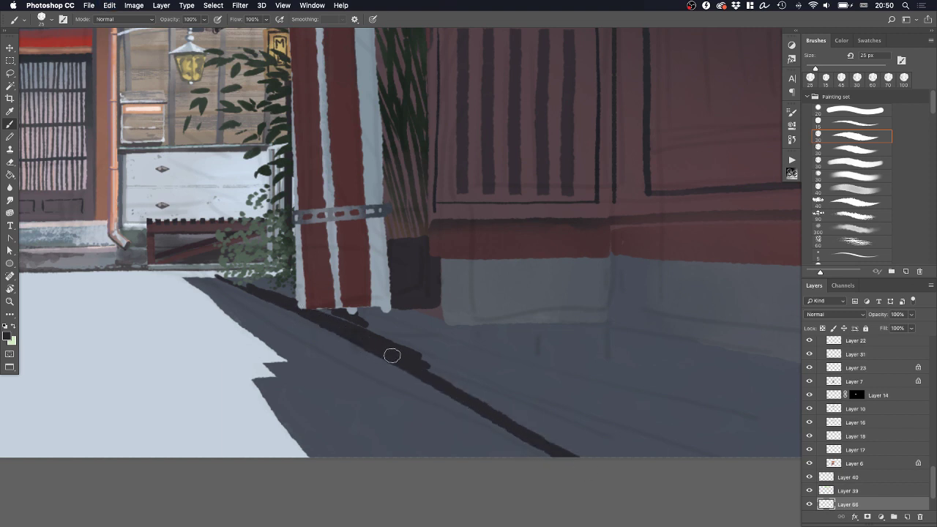
left_click_drag(392, 356, 587, 462)
left_click_drag(396, 356, 630, 462)
key("super+z")
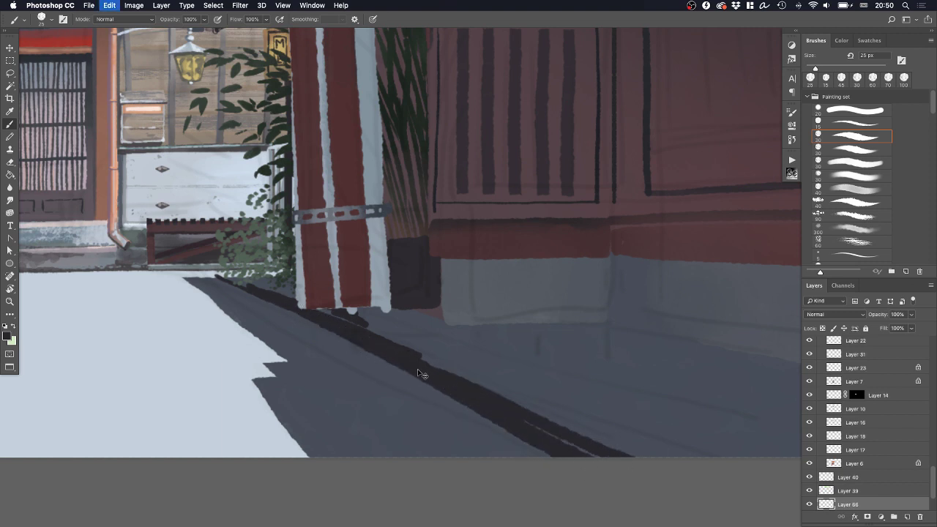
left_click_drag(423, 373, 637, 468)
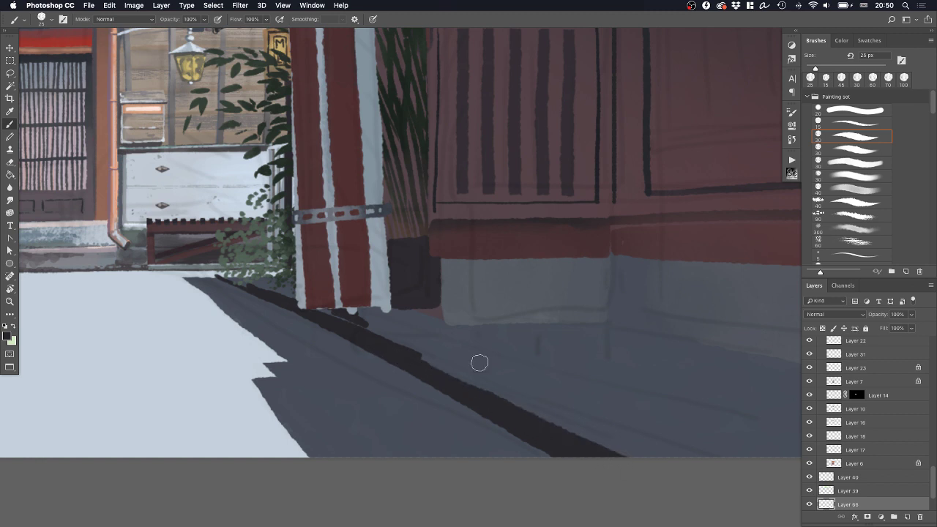
key("e")
left_click_drag(287, 291, 462, 365)
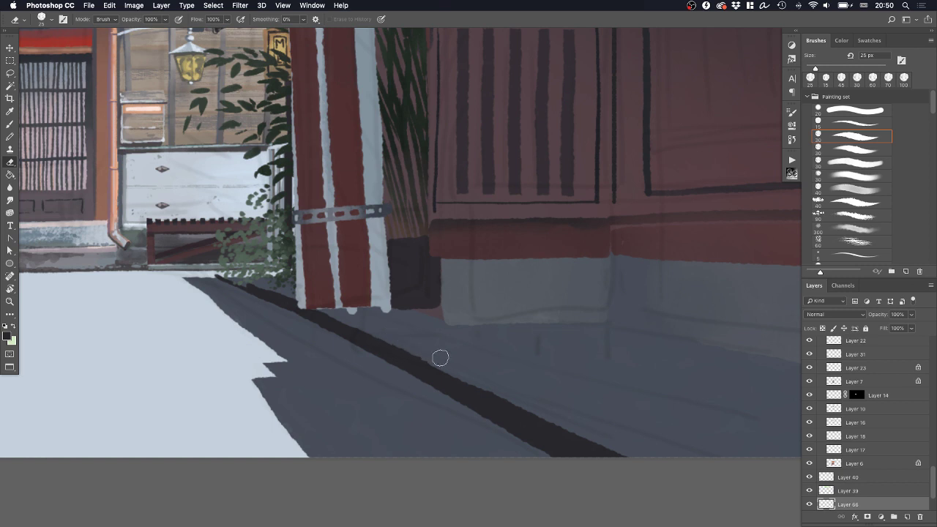
Draw a thin dark line from the striped post's foot to the canvas edge, running alongside the gutter, with the 15 px brush
left_click_drag(511, 400, 374, 336)
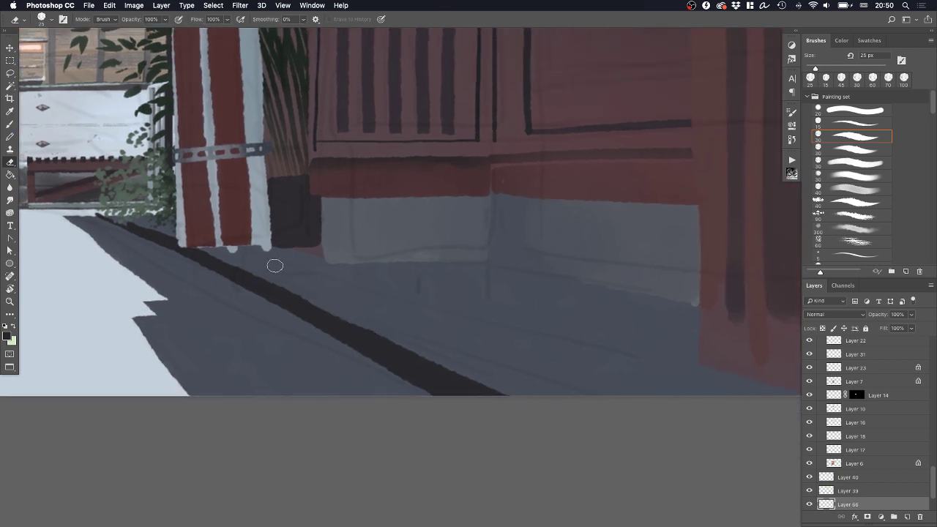
key("m")
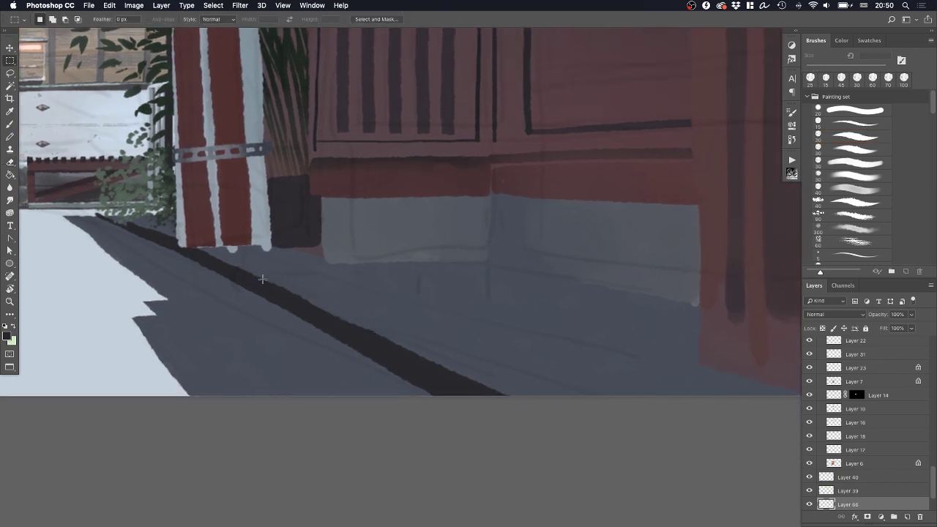
key("b")
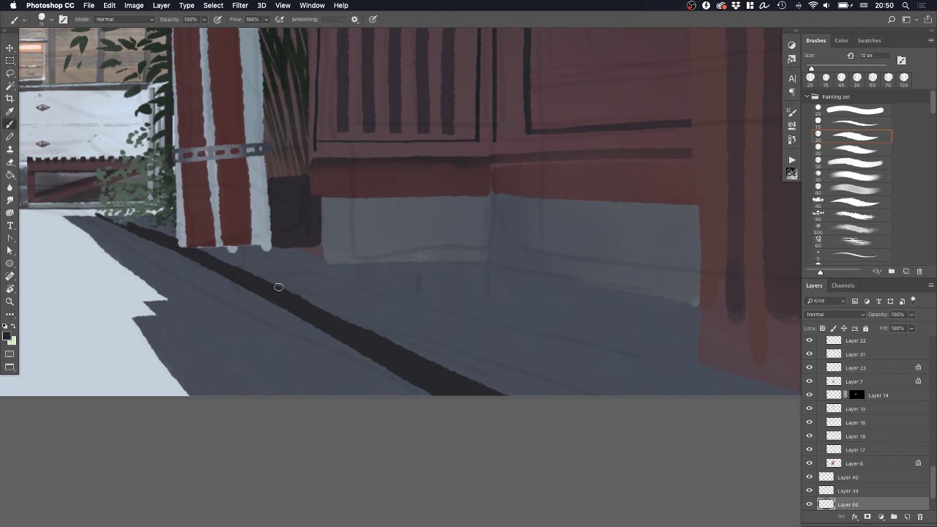
left_click_drag(285, 270, 230, 249)
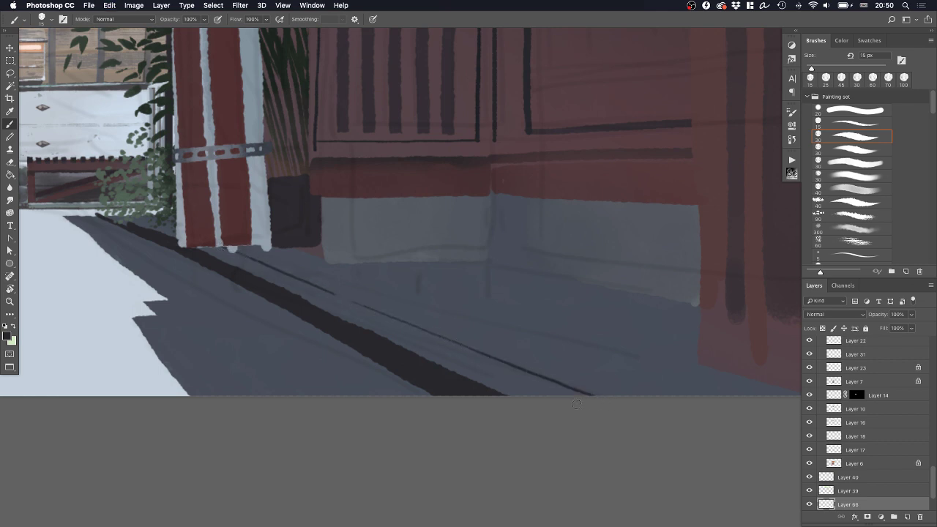
Soften the gutter strip's upper edge toward the foreground with a soft-edged eraser at 30 px and 20 px
key("e")
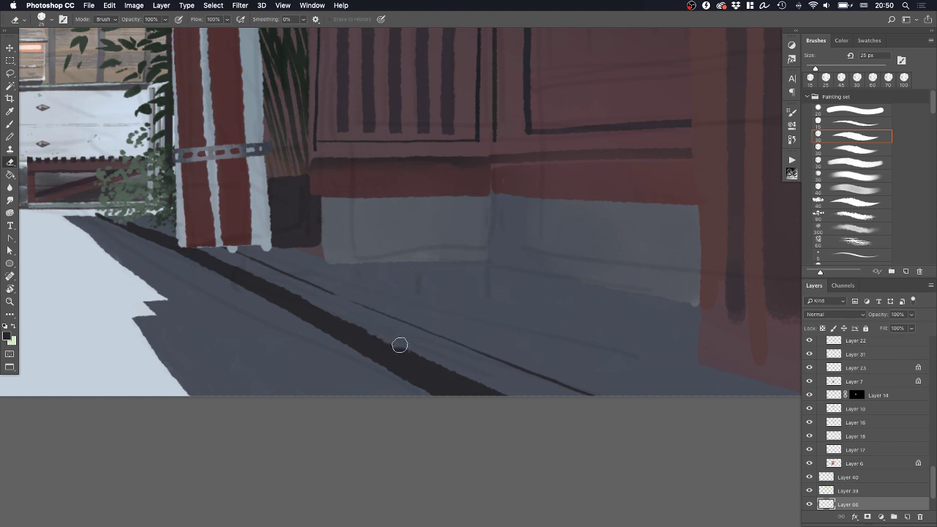
left_click(854, 176)
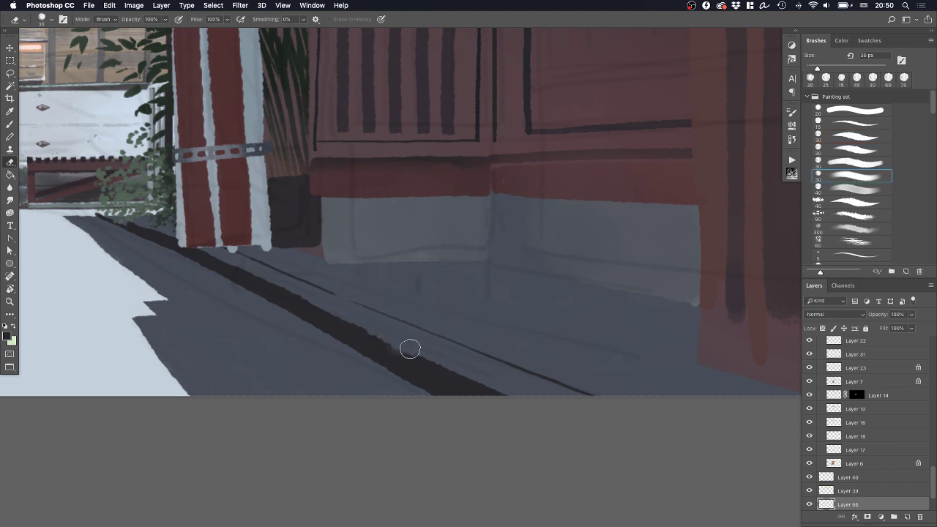
left_click_drag(432, 359, 469, 371)
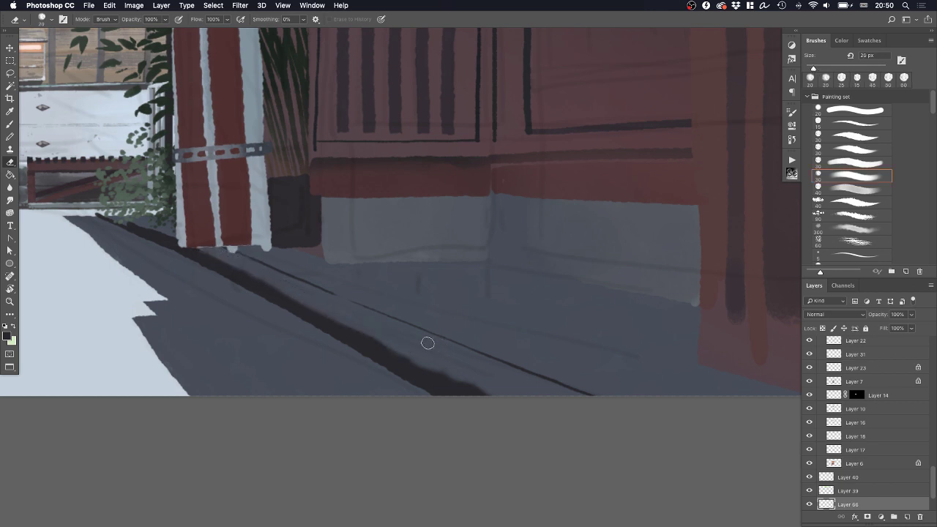
left_click_drag(400, 350, 364, 365)
key("super+z")
key("z")
left_click_drag(441, 343, 548, 353)
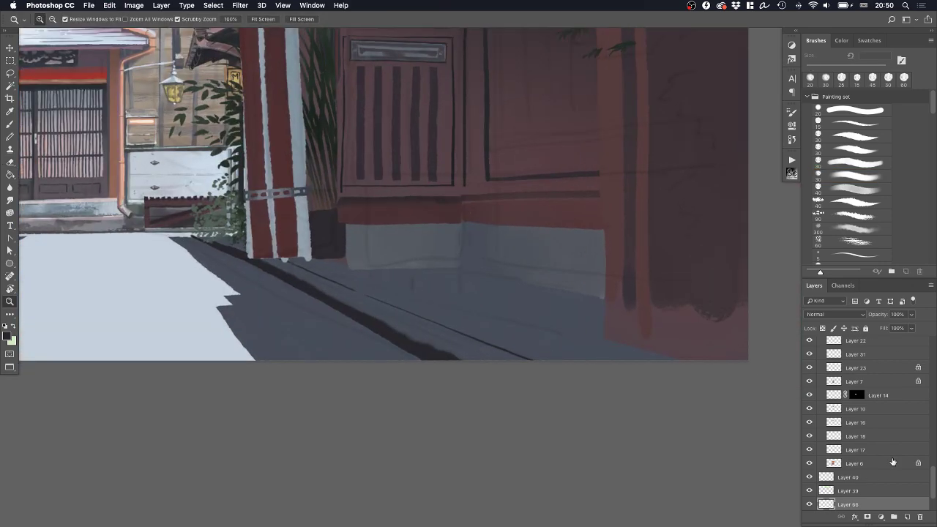
left_click_drag(362, 292, 379, 297)
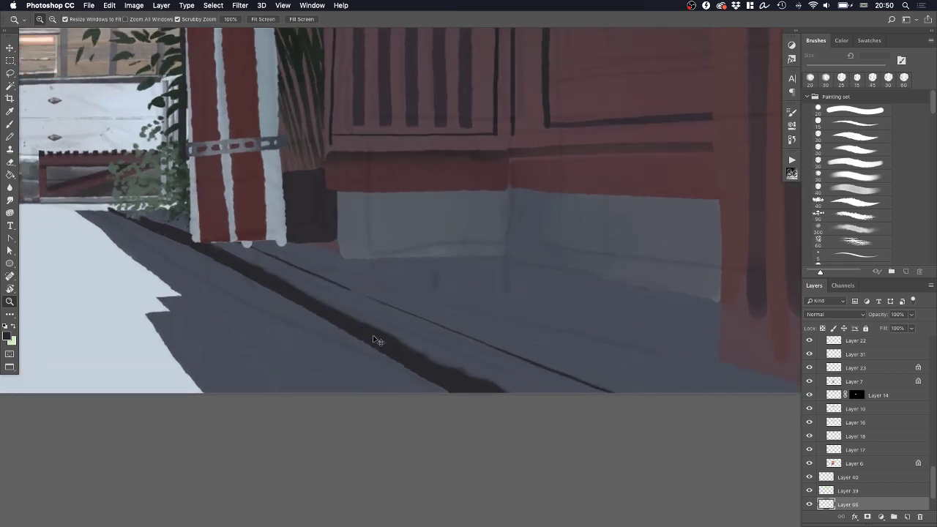
Lock the street shadow layer's transparency and lighten the shadow beside the gutter using a 200 px speckled brush and grey sampled from the far house's base
key("b")
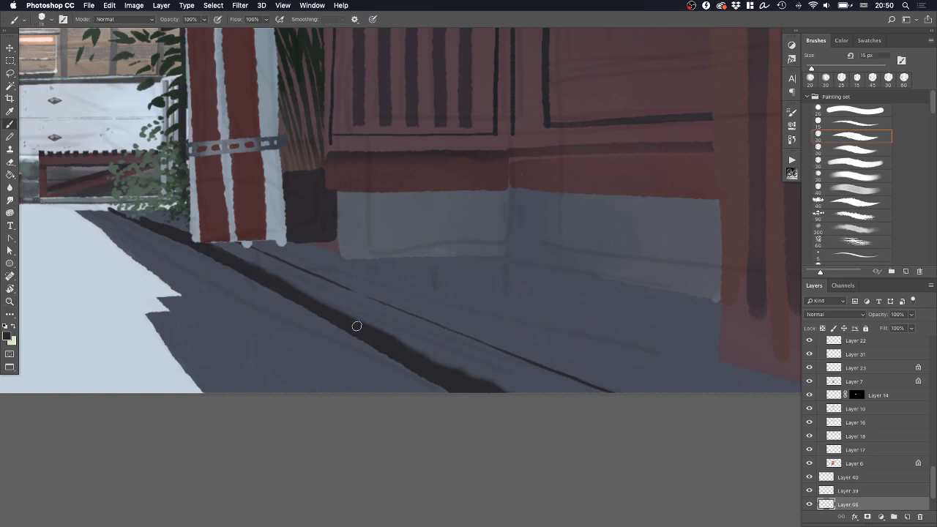
key("alt+bracketleft")
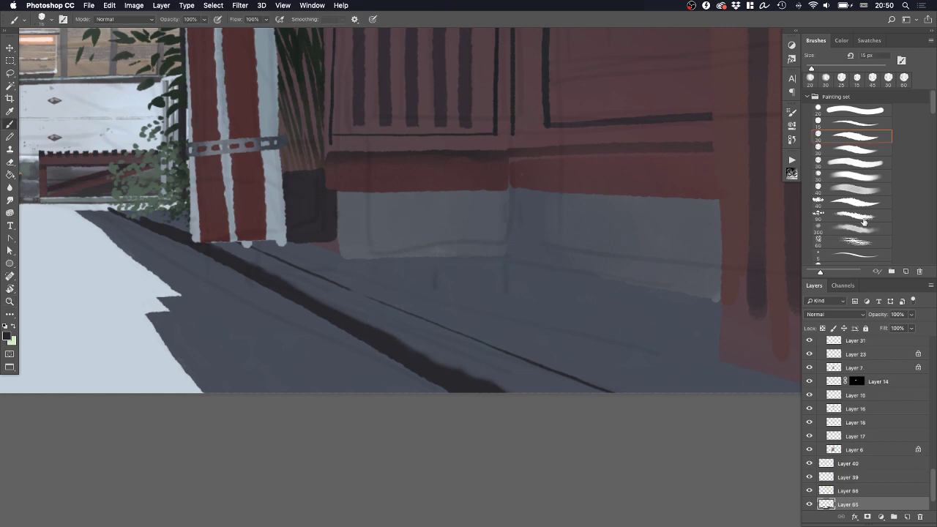
scroll(870, 221, "down", 2)
left_click(861, 197)
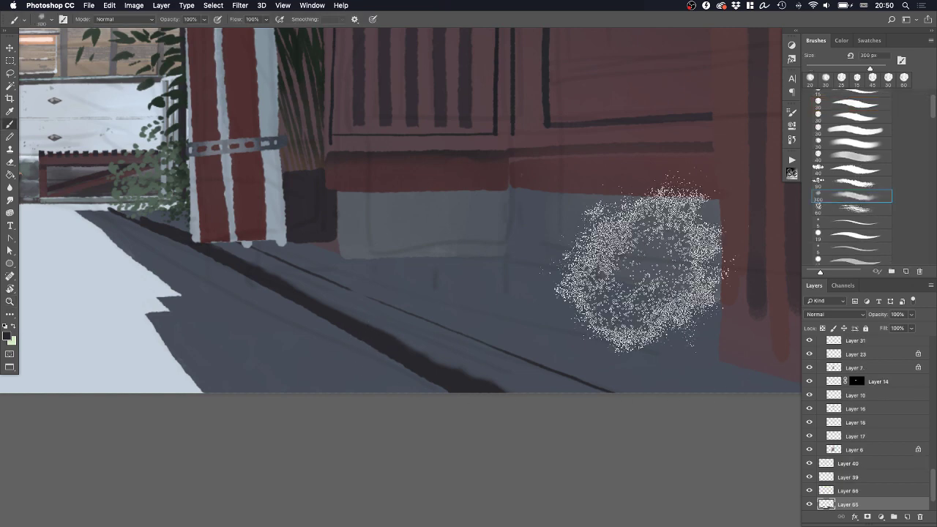
key("bracketleft")
key("bracketleft")
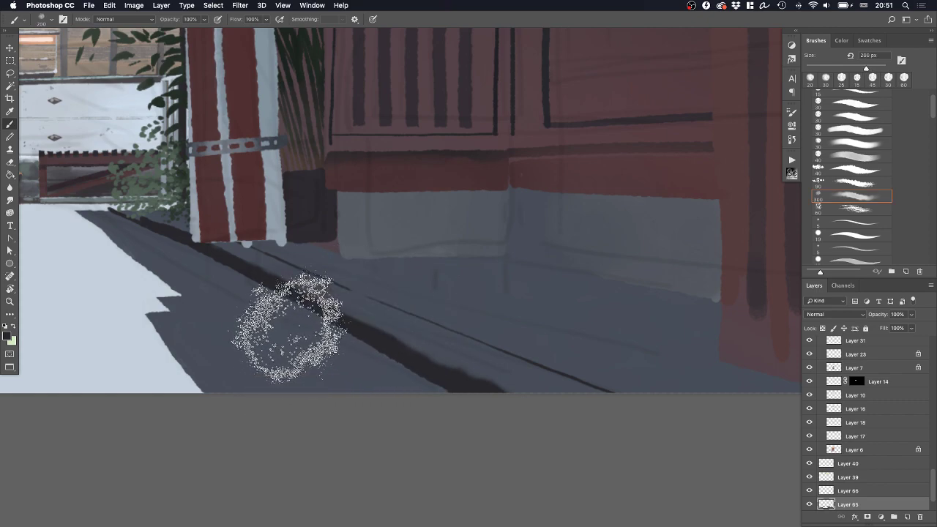
scroll(381, 330, "left", 5)
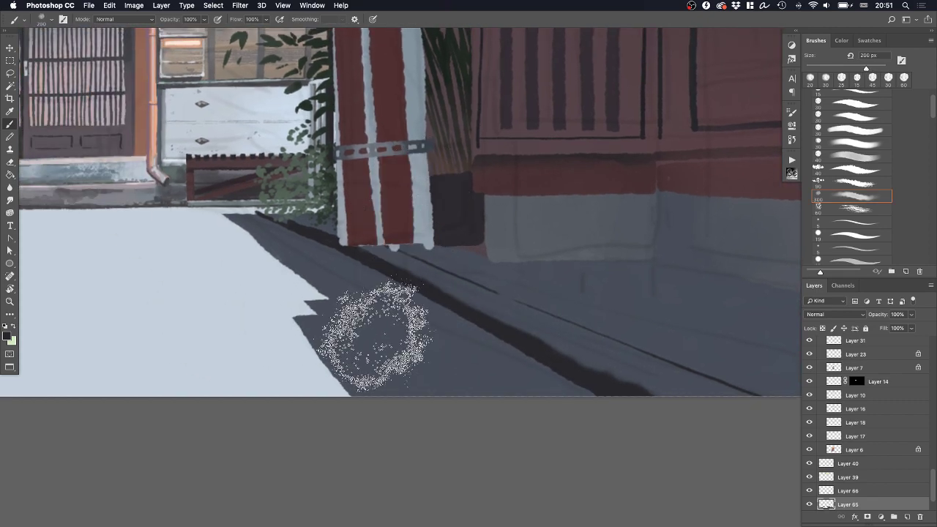
key("slash")
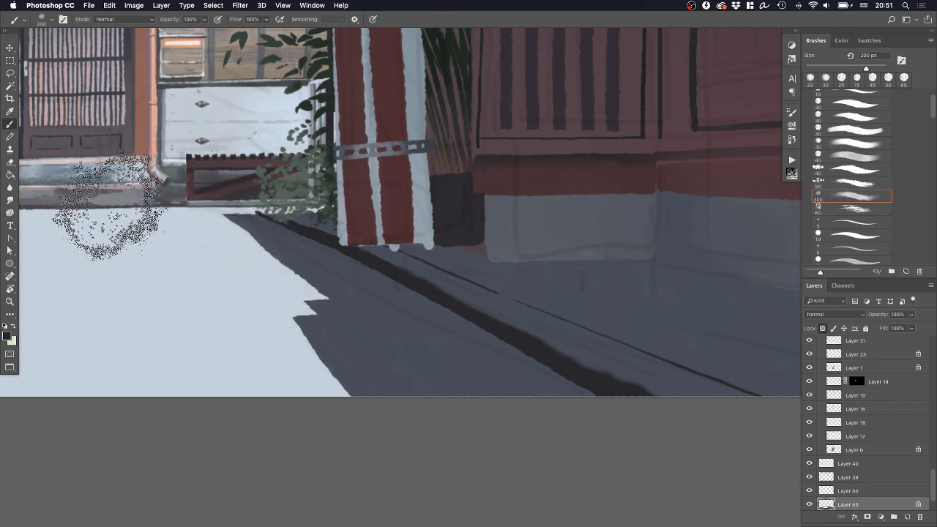
left_click(84, 173, "alt")
mouse_move(243, 276)
left_mouse_down()
mouse_move(356, 371)
mouse_move(370, 399)
mouse_move(362, 371)
mouse_move(477, 439)
mouse_move(369, 372)
left_mouse_up()
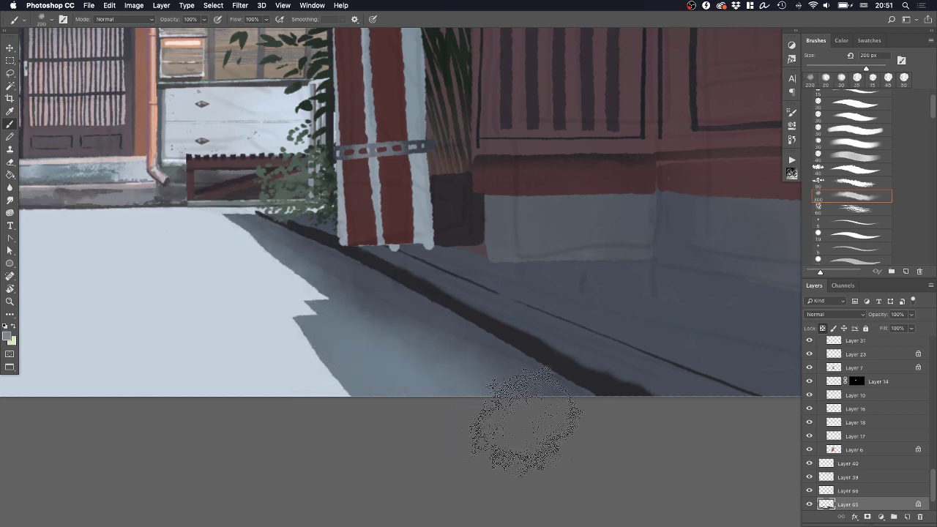
Brighten the cast shadow bordering the sunlit street with light blue (H 211, S 27, B 100), enlarging the speckled brush up to 600 px
key("z")
left_click_drag(453, 363, 415, 382)
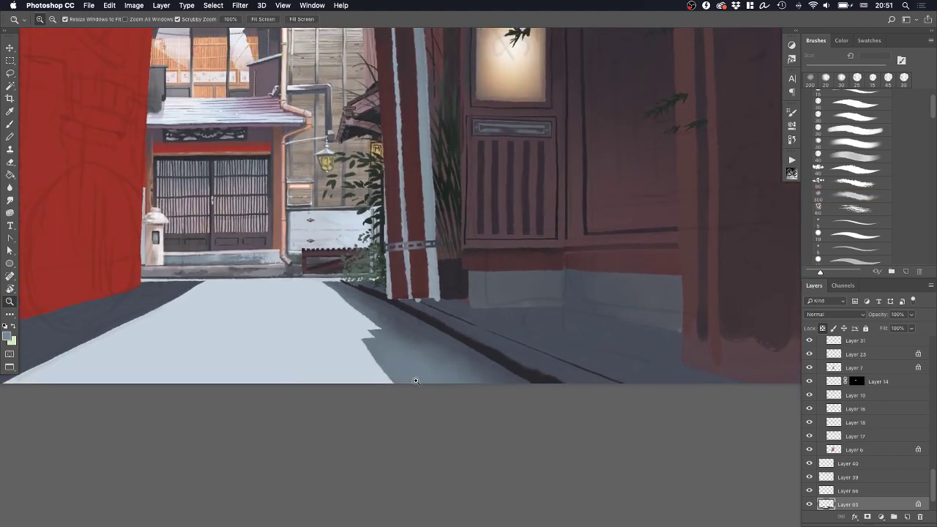
key("b")
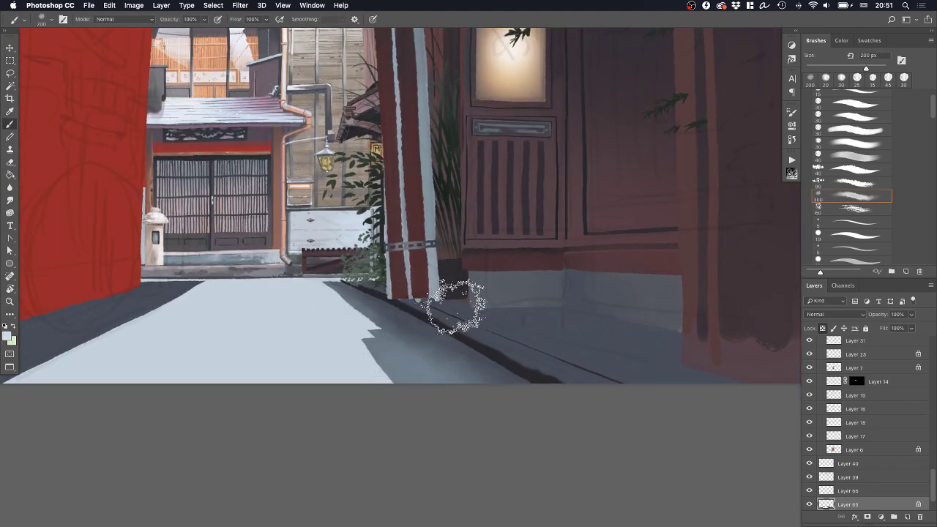
left_click(842, 42)
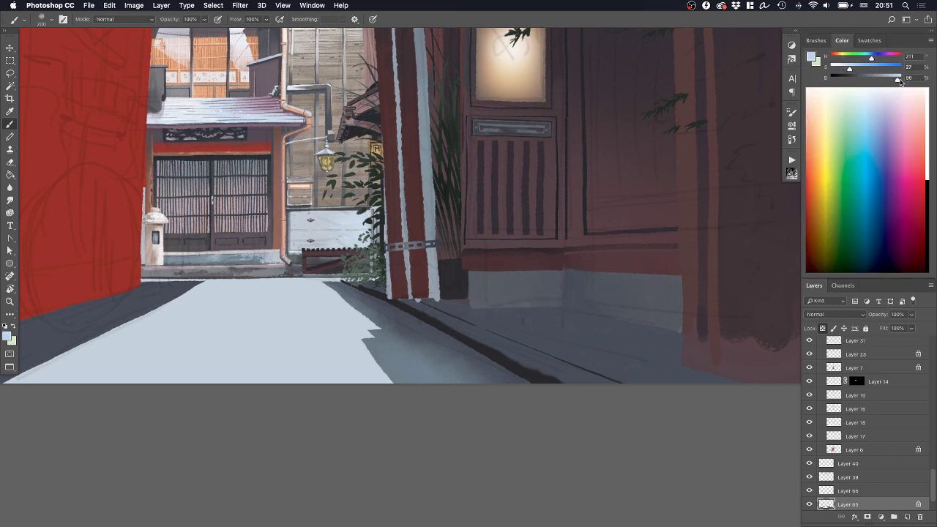
key("bracketright")
key("bracketright")
mouse_move(347, 335)
left_mouse_down()
mouse_move(303, 326)
mouse_move(429, 445)
left_mouse_up()
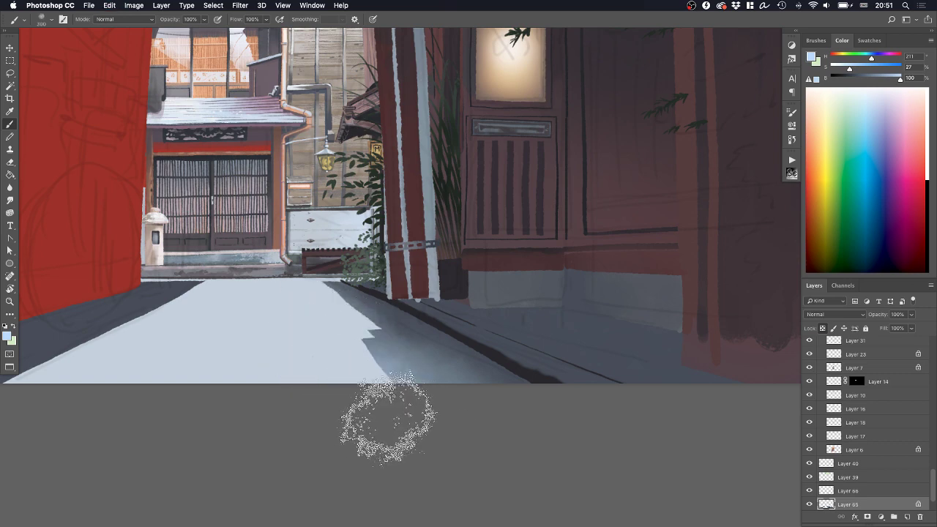
key("bracketright")
key("bracketright")
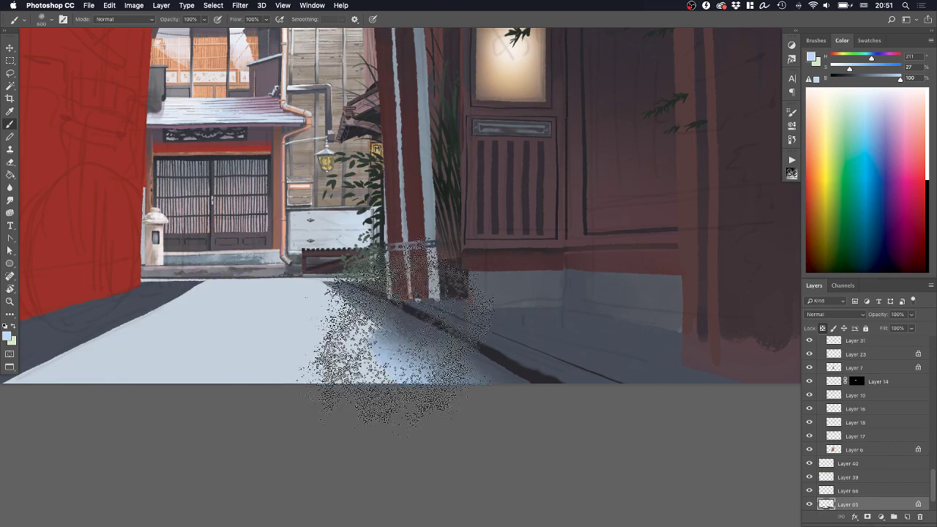
Blend the shadow along the gutter's street side with the speckled brush at 150 px and a mid blue sampled from the shadow
key("z")
left_click_drag(412, 324, 434, 328)
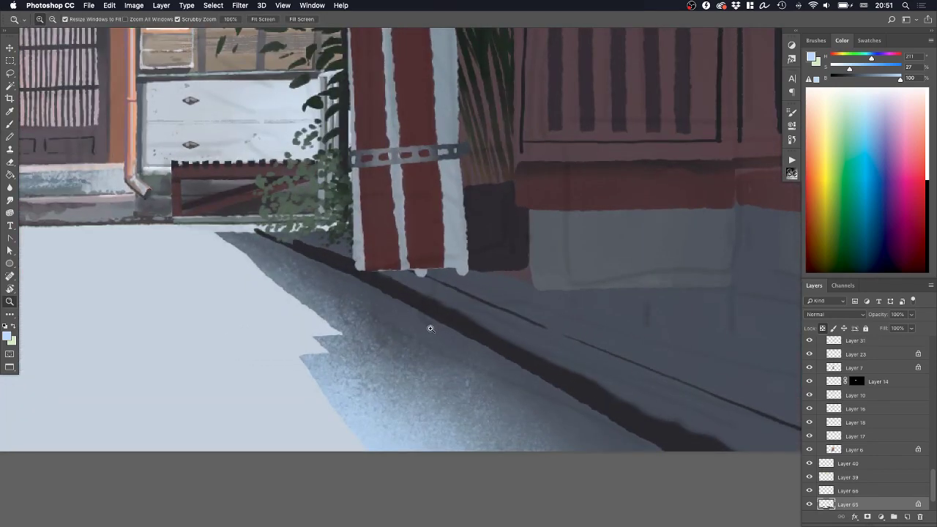
key("b")
key("bracketleft")
key("bracketleft")
key("bracketleft")
key("bracketleft")
key("bracketleft")
key("bracketleft")
key("bracketleft")
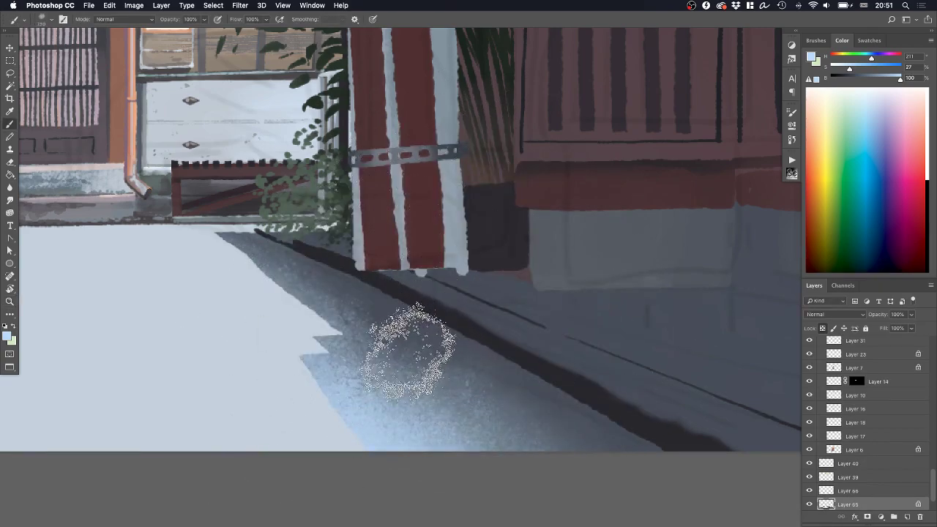
left_click(378, 376, "alt")
left_click_drag(351, 304, 598, 460)
left_click_drag(418, 363, 656, 472)
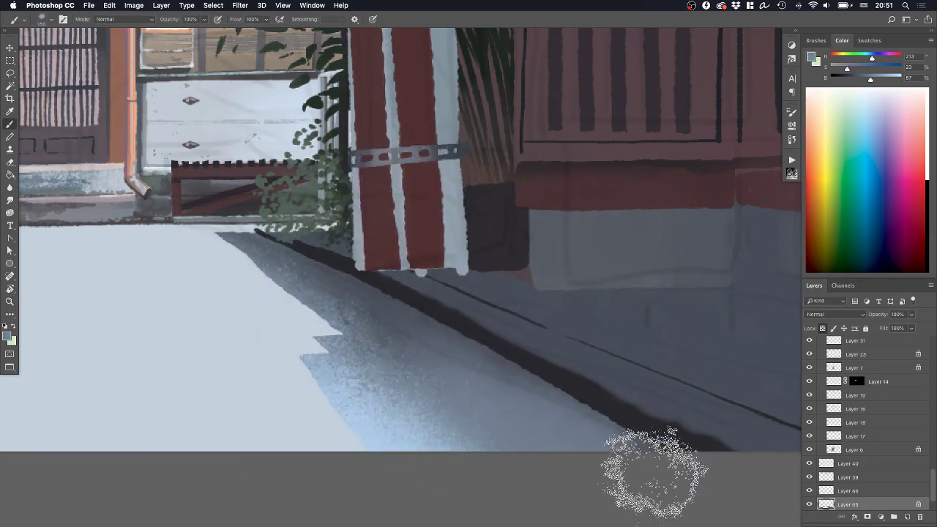
Darken the ground along both sides of the gutter with the 150 px speckled brush and the dark colour sampled from the gutter
left_click(592, 393, "alt")
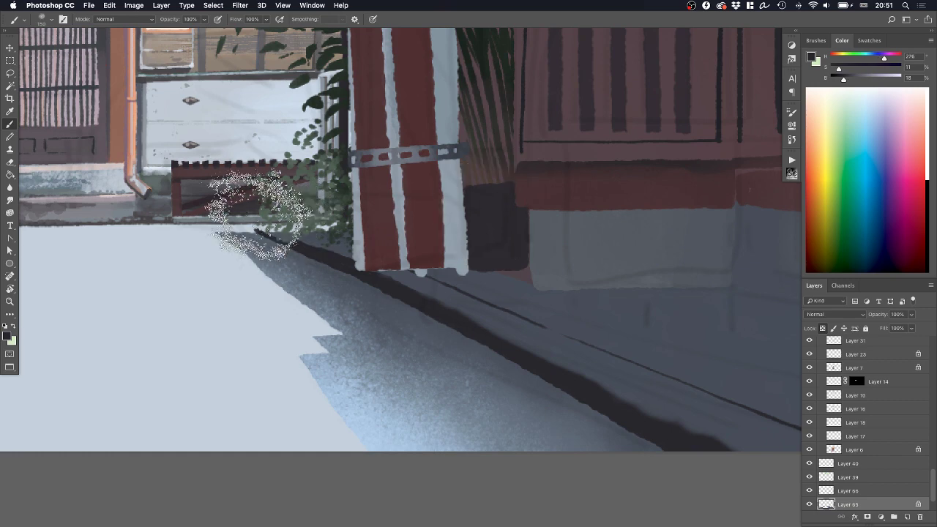
mouse_move(256, 216)
left_mouse_down()
mouse_move(333, 249)
mouse_move(653, 443)
left_mouse_up()
left_click_drag(325, 268, 729, 476)
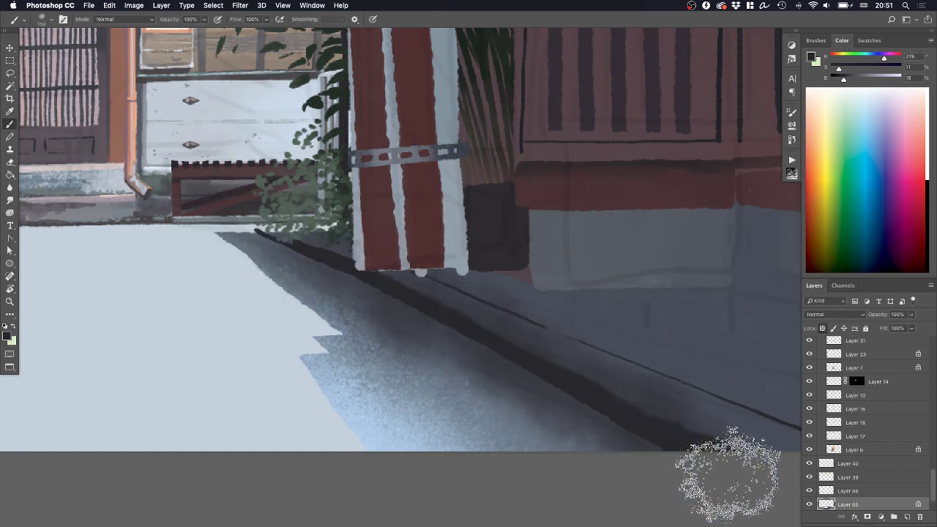
left_click_drag(600, 392, 495, 360)
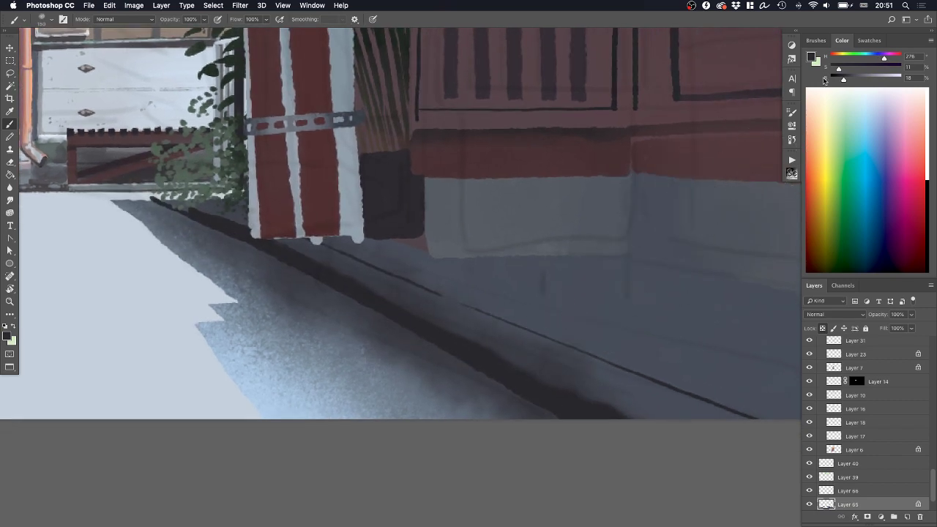
Paint a light grey-blue textured strip between the gutter and the thin dark line with the 90 px rough-textured brush
left_click(816, 41)
left_click(862, 184)
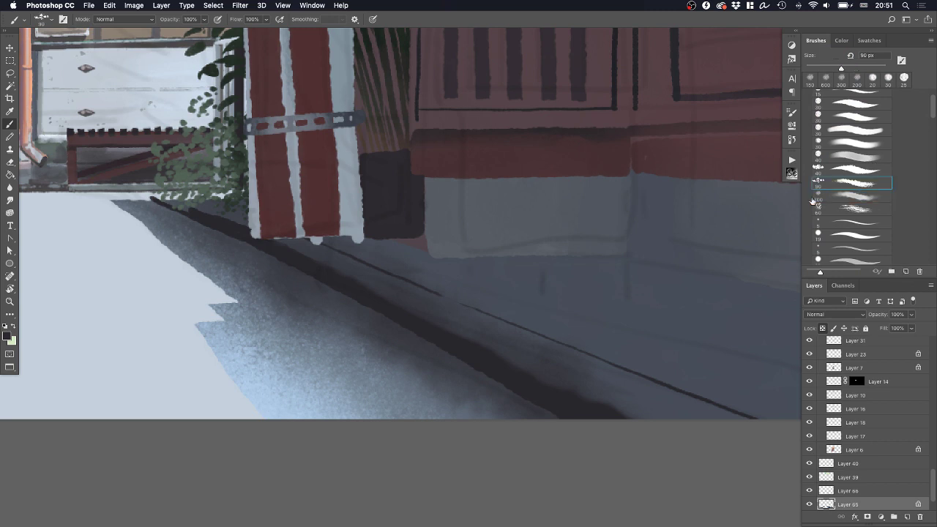
left_click_drag(335, 249, 534, 356)
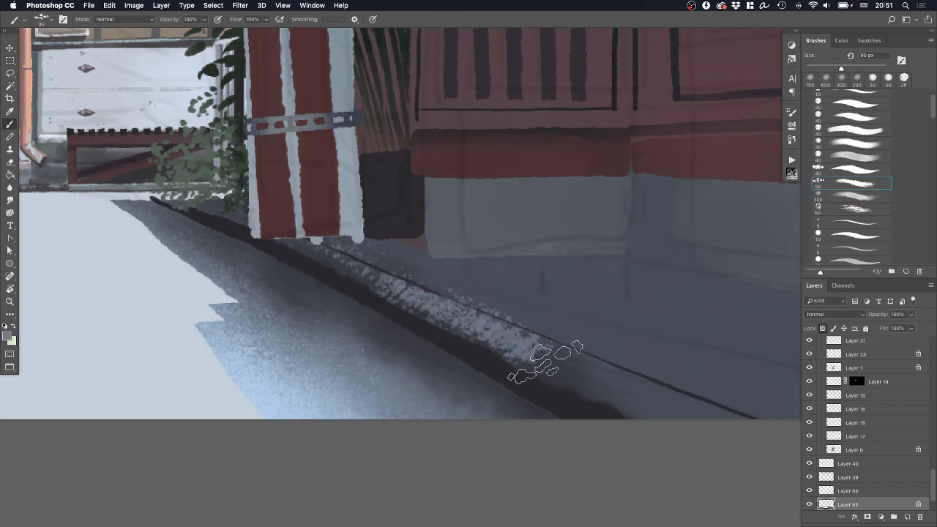
key("super+z")
mouse_move(286, 236)
left_mouse_down()
mouse_move(641, 401)
mouse_move(697, 437)
left_mouse_up()
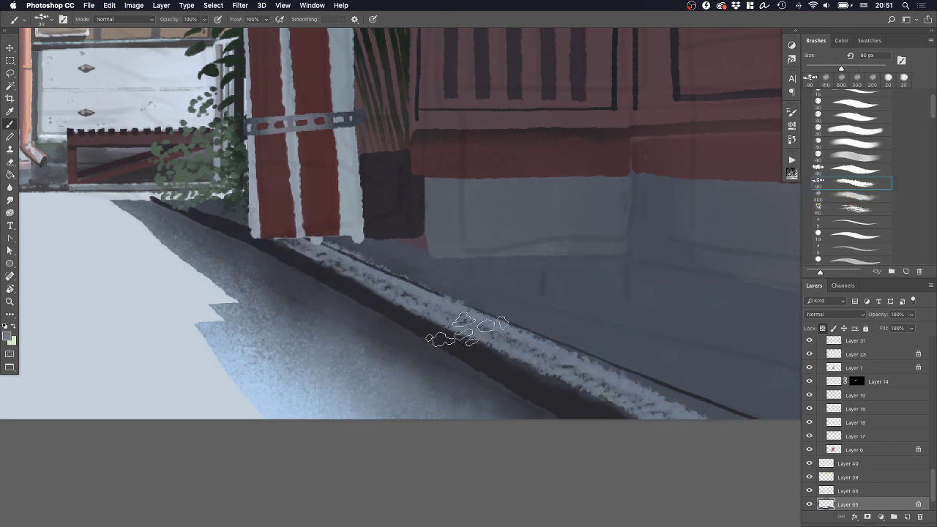
left_click_drag(467, 330, 676, 433)
left_click(582, 370, "alt")
left_click_drag(542, 350, 781, 443)
scroll(492, 328, "right", 5)
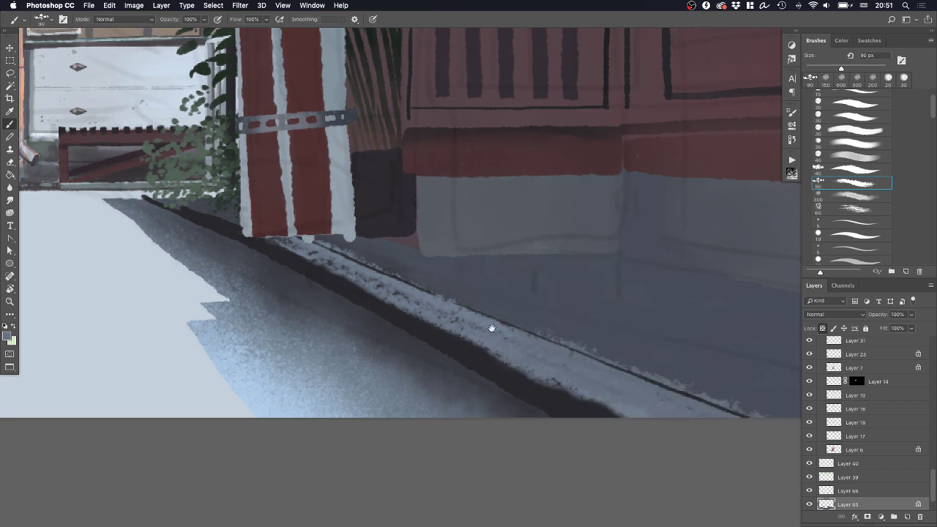
Extend the rough grey-blue texture across the pavement on the building side of the thin dark line
left_click_drag(163, 238, 584, 422)
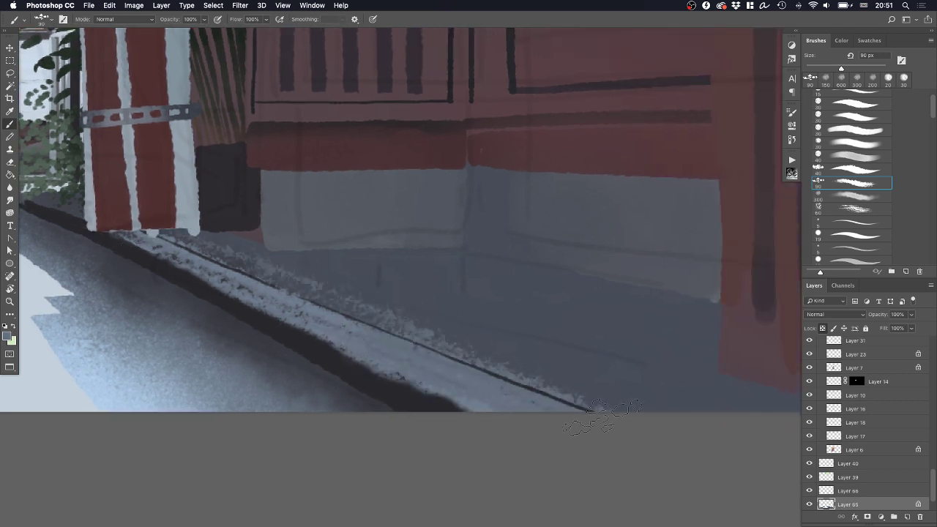
left_click_drag(242, 265, 766, 440)
left_click_drag(356, 288, 584, 352)
Soften and darken the pavement texture with the 300 px speckled brush and a dark colour sampled by the building's base
key("z")
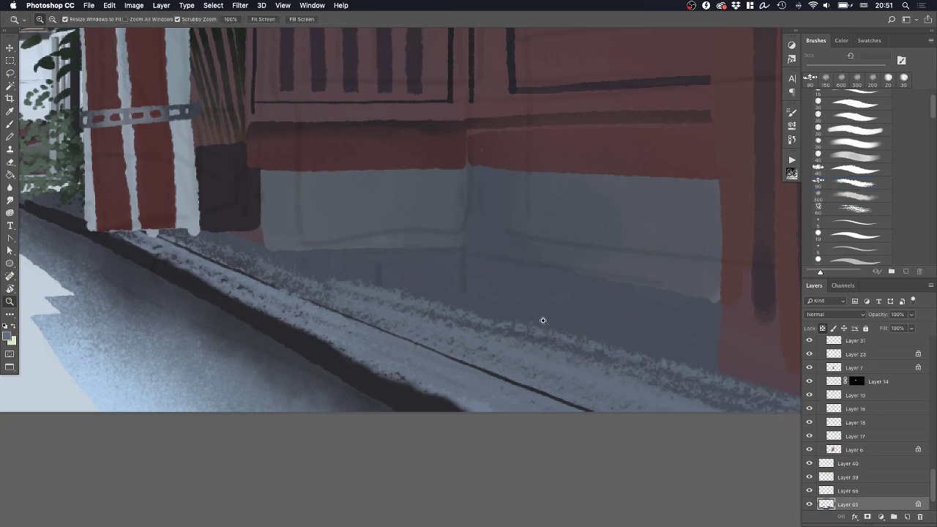
left_click_drag(542, 320, 440, 334)
left_click(467, 325)
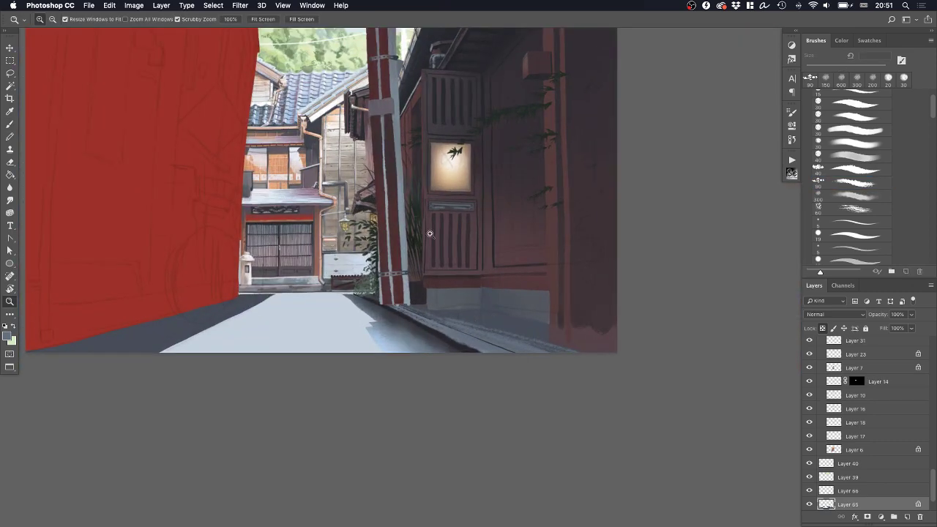
left_click_drag(406, 84, 377, 128)
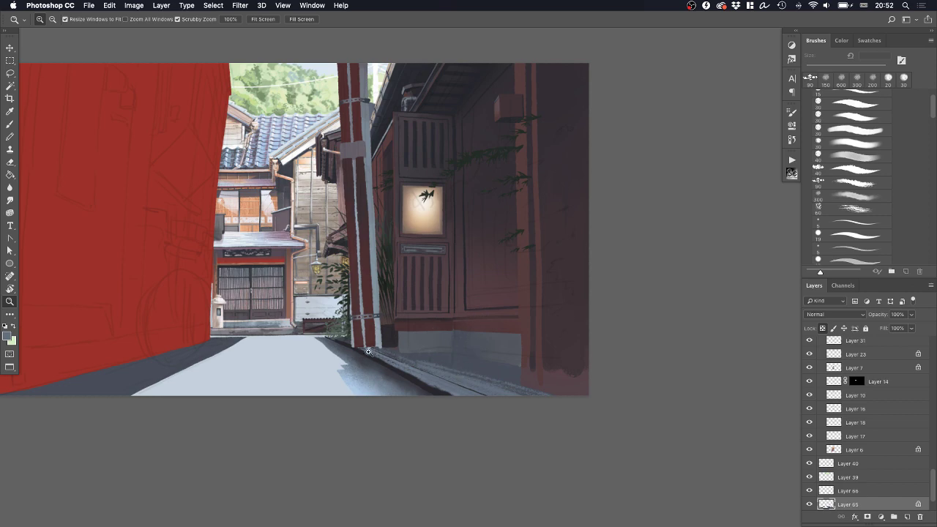
left_click_drag(367, 362, 426, 365)
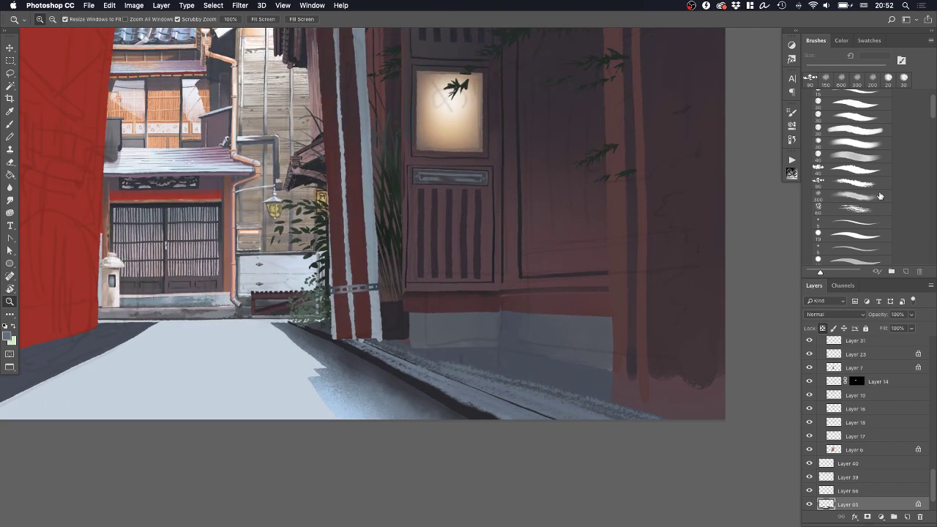
scroll(880, 195, "up", 2)
scroll(862, 173, "down", 5)
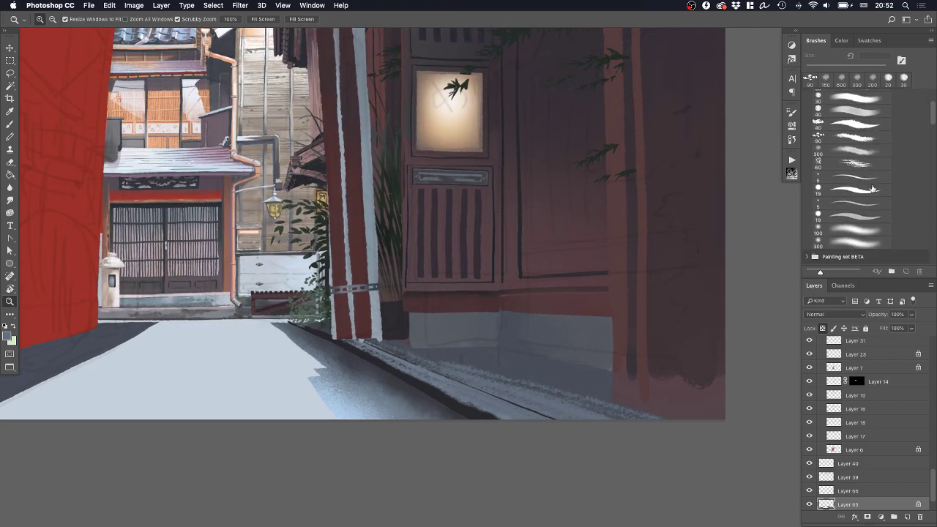
scroll(868, 193, "up", 1)
left_click(860, 167)
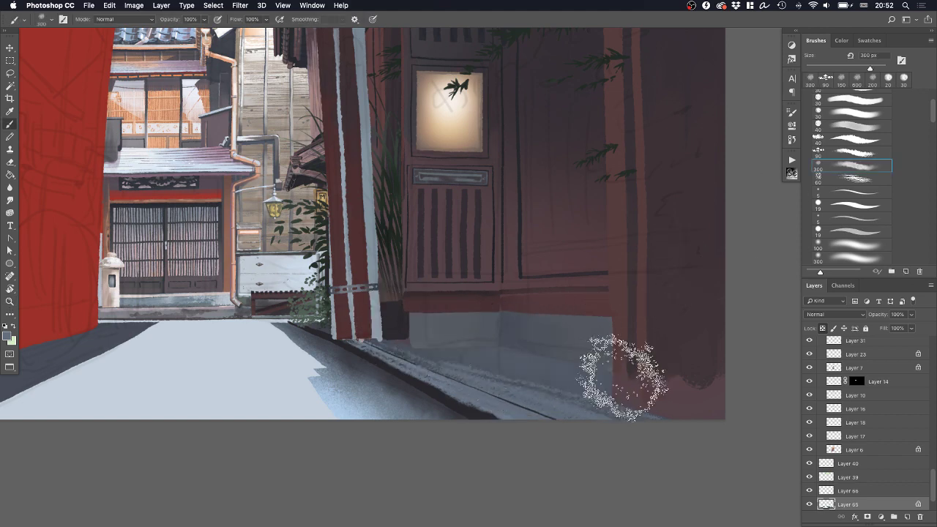
left_click(521, 324, "alt")
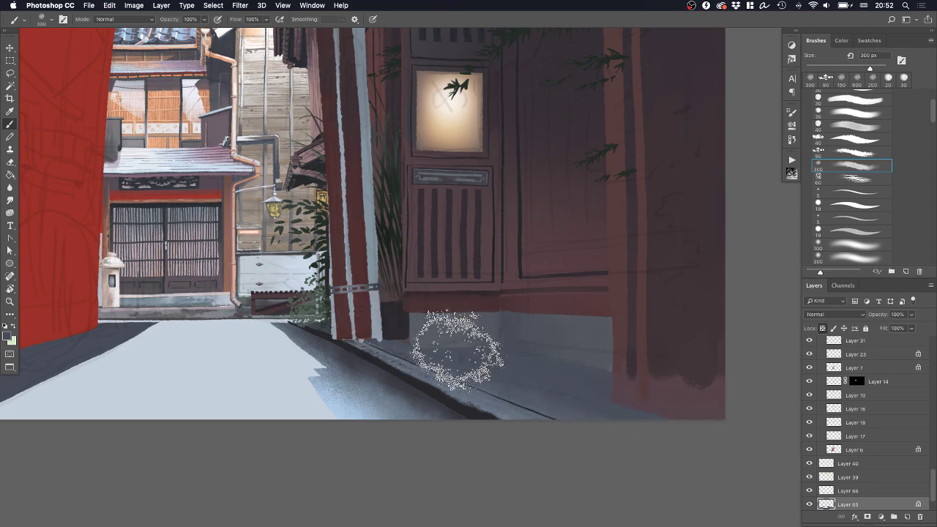
Select the striped post's layer and darken its stripes with the 300 px speckled brush
key("z")
left_click_drag(498, 335, 465, 341)
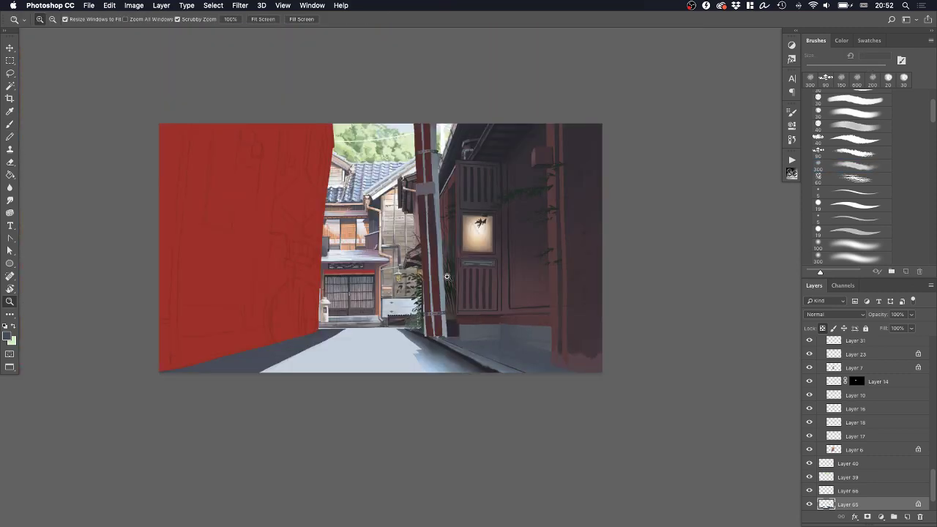
left_click_drag(450, 255, 478, 254)
left_click_drag(339, 225, 328, 228)
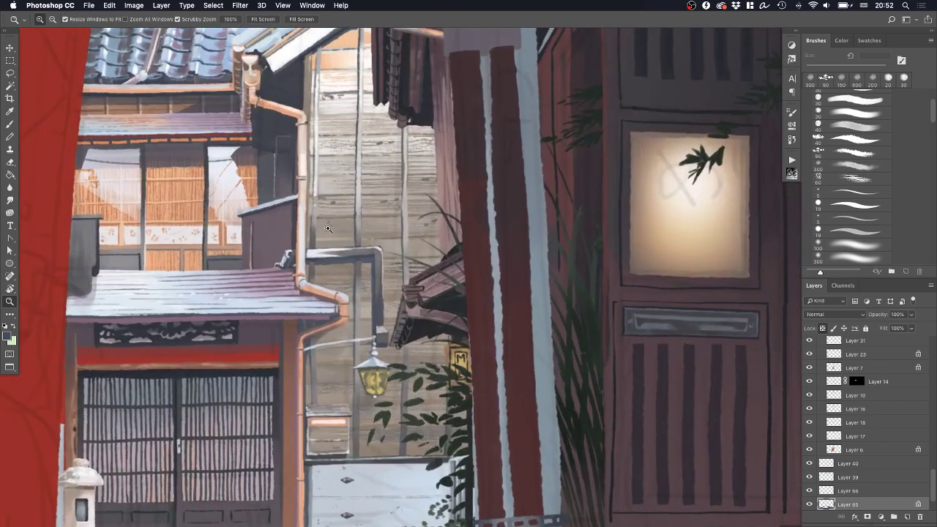
left_click_drag(380, 268, 361, 277)
left_click_drag(496, 326, 391, 239)
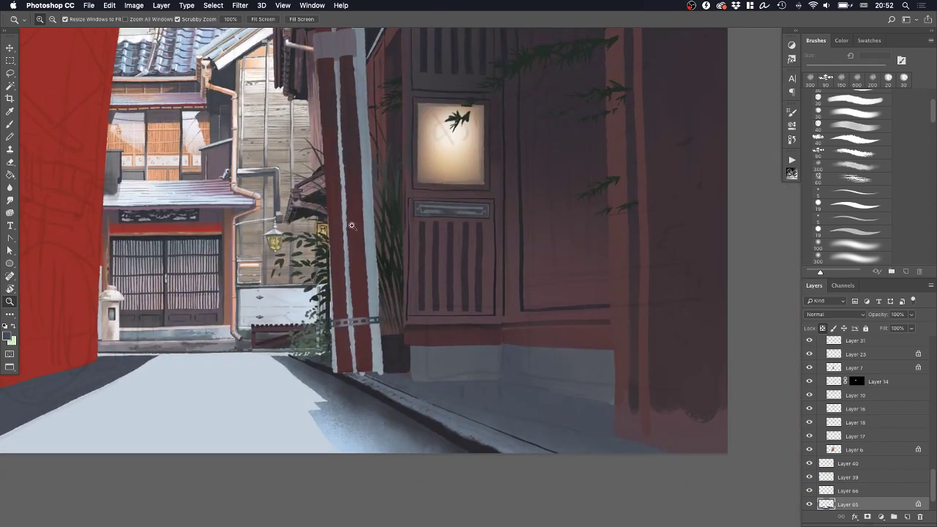
left_click(371, 272, "super")
key("b")
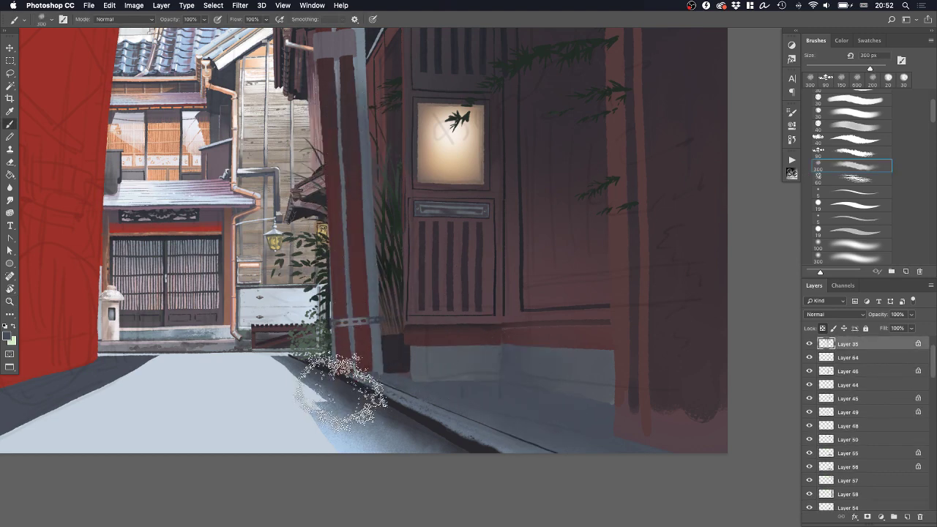
Shade the post's grey side face down to its foot with the 300 px brush and a colour sampled near the post's upper part
left_click_drag(365, 195, 332, 312)
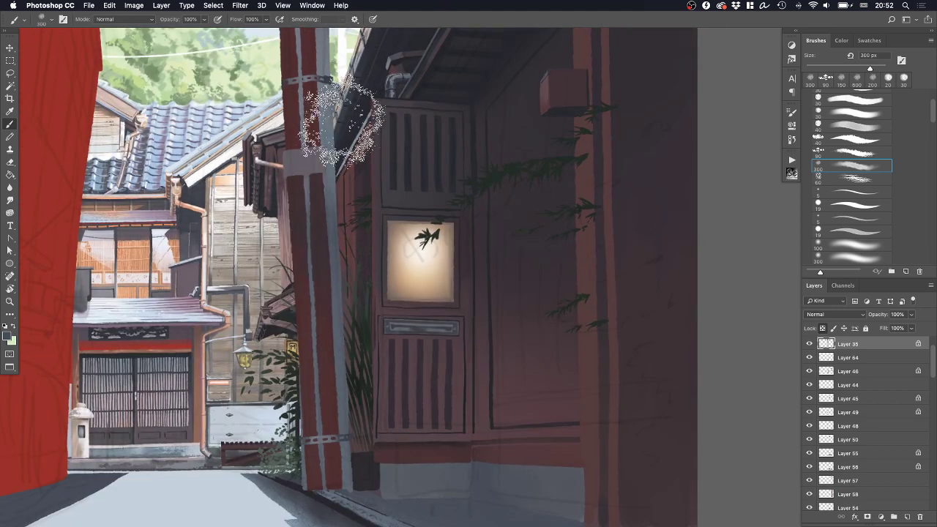
scroll(341, 339, "down", 2)
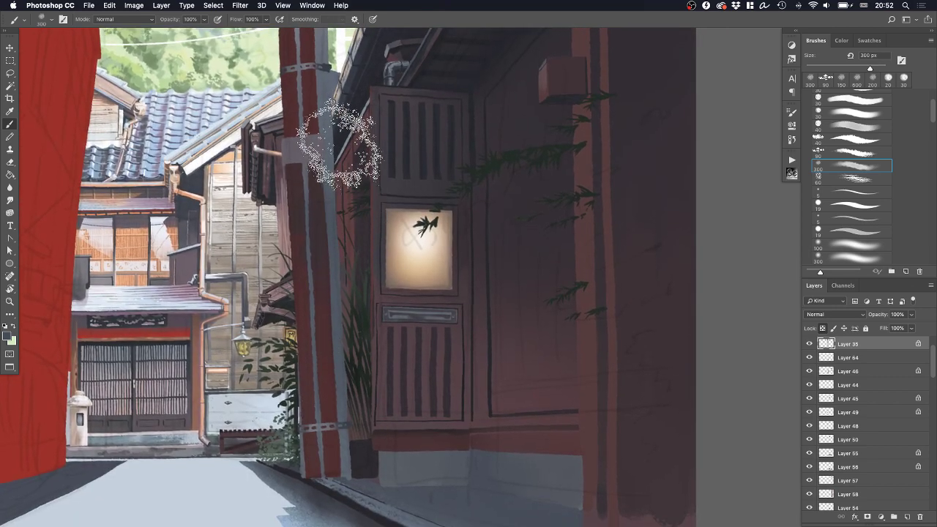
key("v")
key("b")
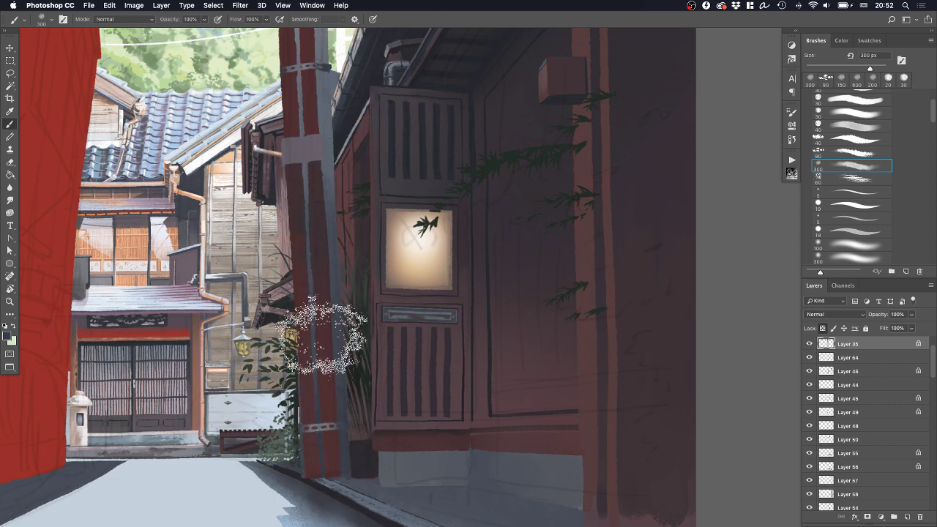
left_click(339, 105, "alt")
left_click_drag(325, 280, 333, 464)
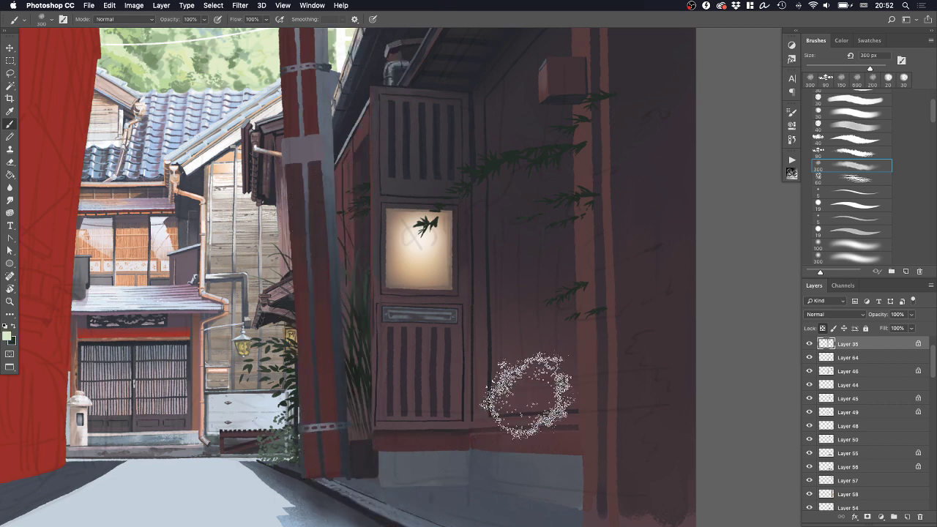
Check the overall picture and compare it with Layer 41 hidden and shown
key("z")
left_click_drag(523, 393, 494, 425)
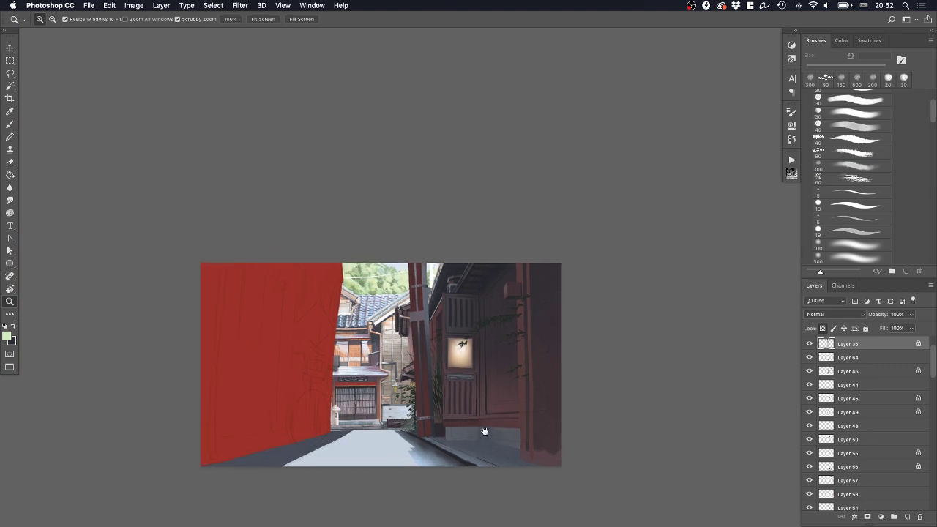
left_click(504, 410)
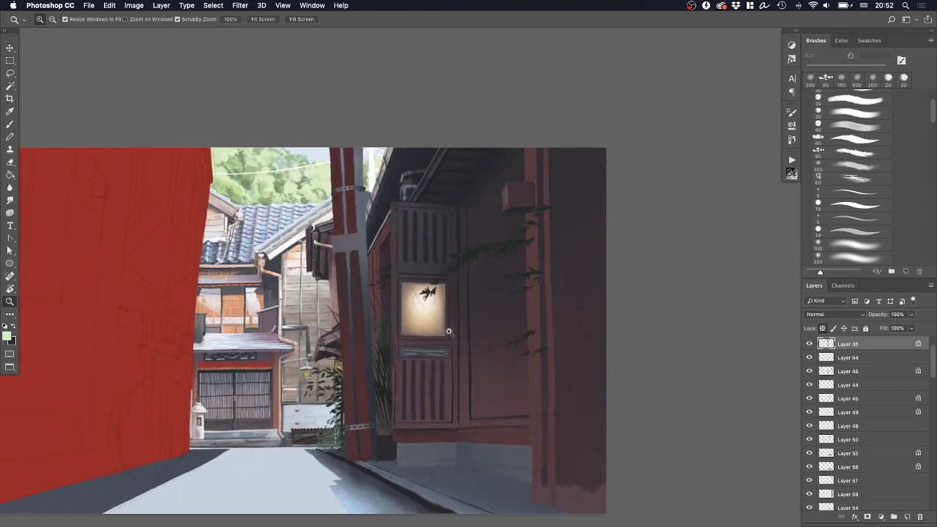
scroll(815, 373, "up", 1)
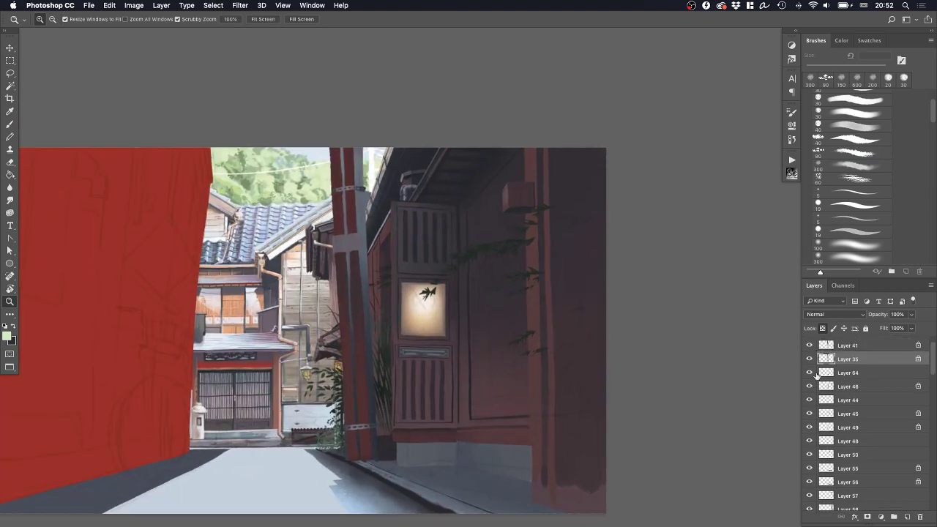
left_click(810, 347)
left_click(810, 349)
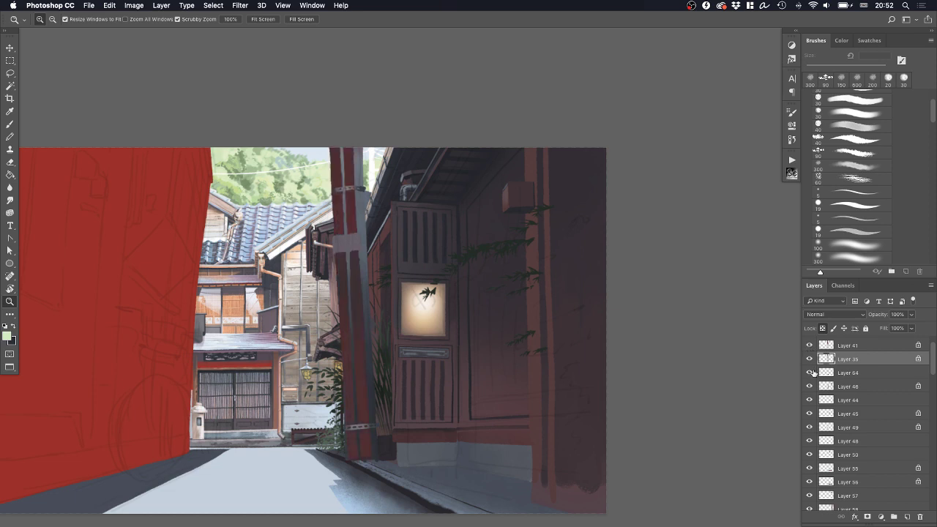
Select Layer 41 and Layer 35 together and stretch the striped post vertically to about 108% height, extending its foot down onto the pavement
left_click(810, 347)
left_click(810, 348)
left_click(810, 349)
left_click(810, 350)
left_click(810, 362)
left_click(809, 362)
left_click(821, 347, "shift")
key("super+t")
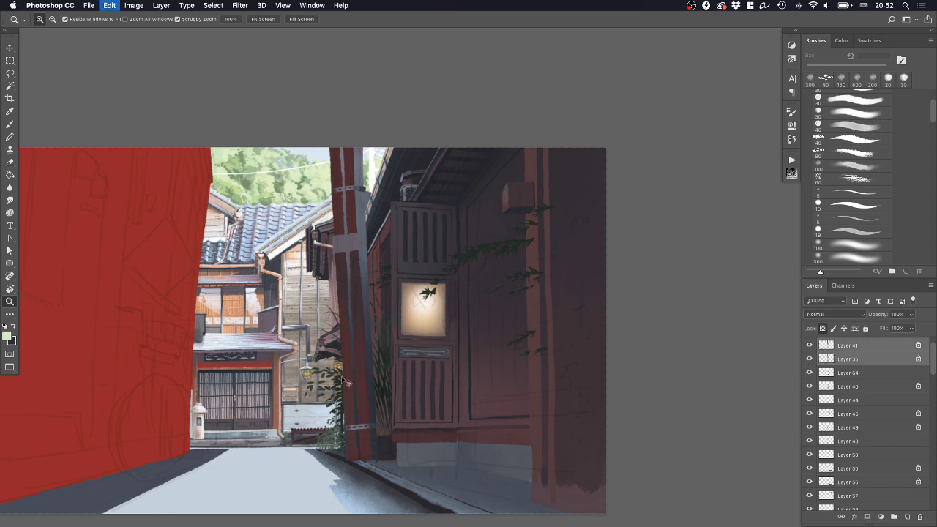
left_click_drag(348, 481, 351, 504)
left_click_drag(349, 139, 349, 133)
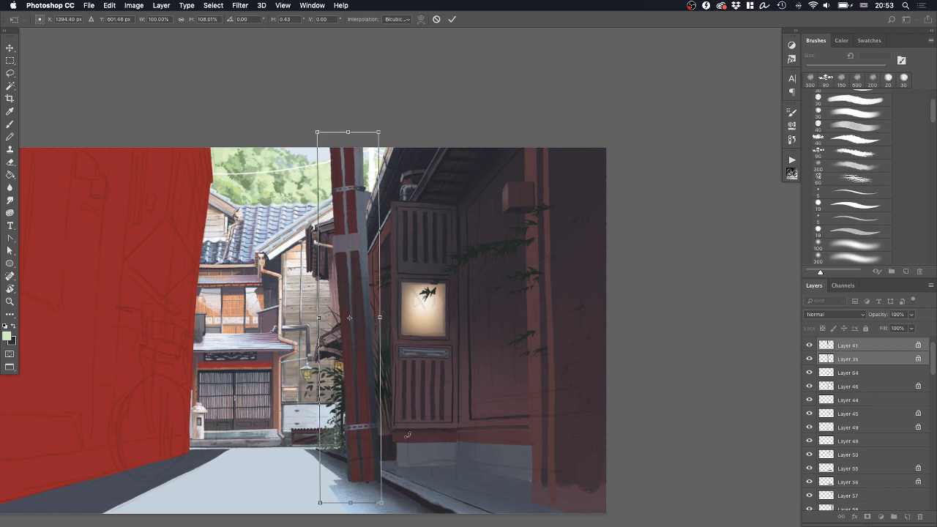
key("Return")
Select Layer 66 with the pavement edge and gutter line and transform it, narrowing it to about 92% width with a slight skew
key("z")
left_click_drag(347, 468, 381, 404)
left_click(503, 418, "super")
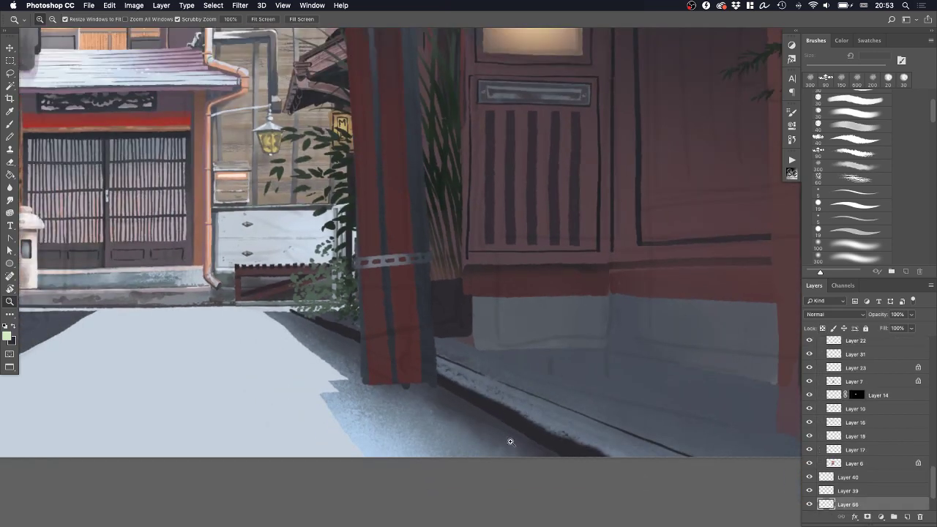
key("super+t")
left_click_drag(493, 458, 462, 460)
left_click_drag(689, 395, 645, 393)
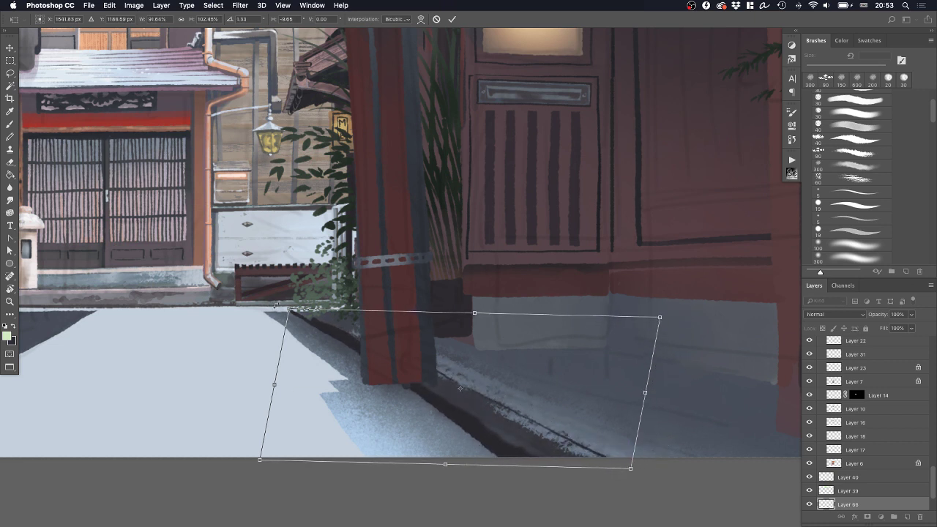
key("Return")
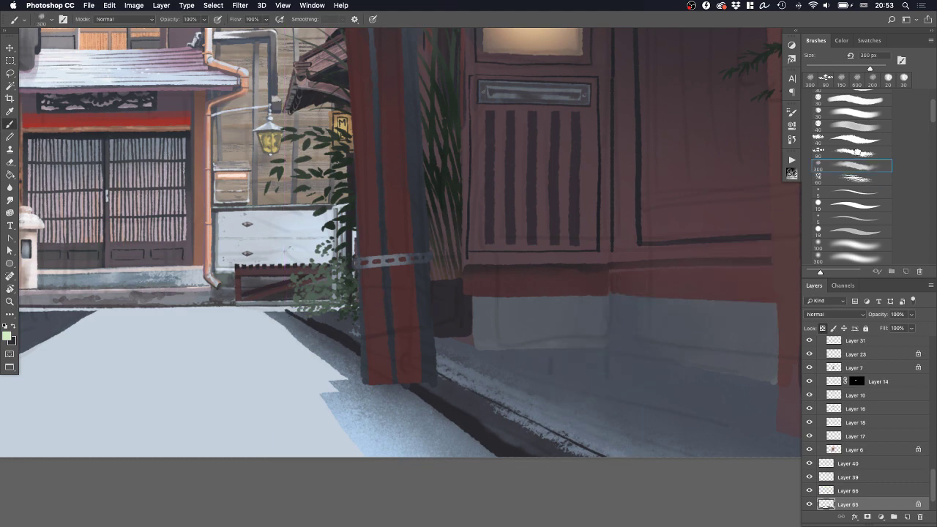
On Layer 65, repaint the strip beside the gutter with the 40 px brush in grey sampled from the building's base and the strip itself
key("comma")
key("comma")
key("comma")
key("comma")
key("comma")
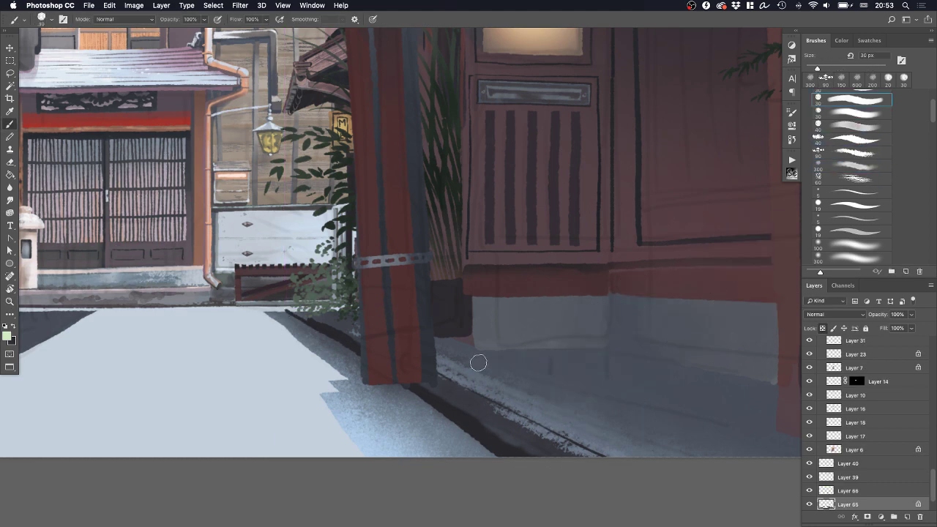
left_click_drag(426, 381, 448, 391)
left_click(679, 299, "alt")
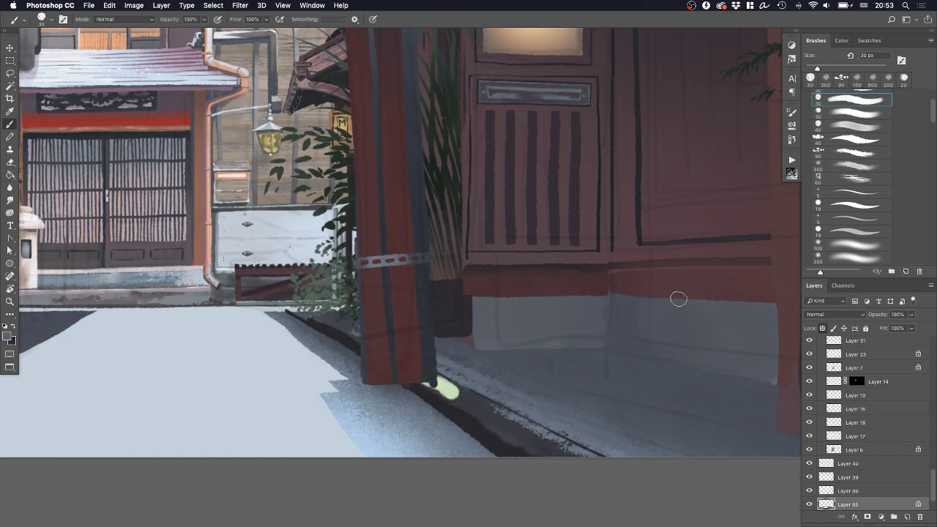
scroll(868, 154, "up", 3)
left_click(853, 191)
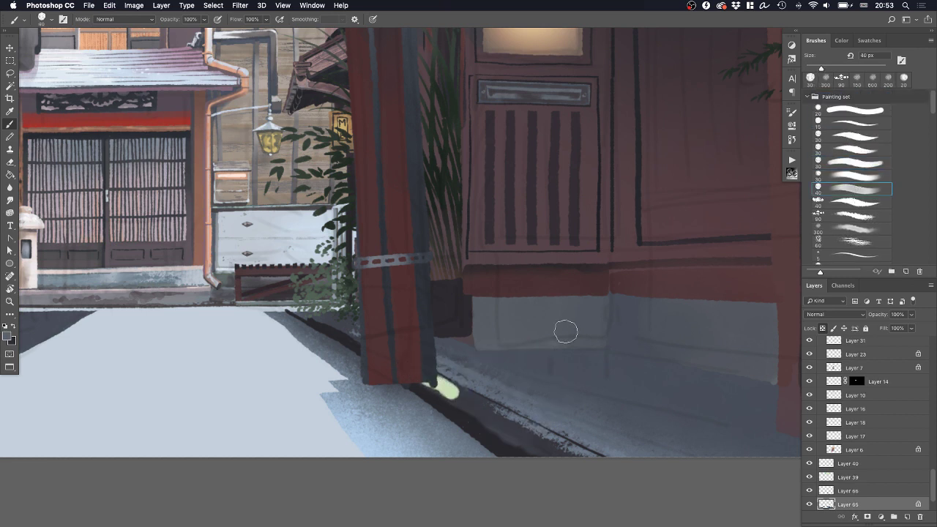
mouse_move(429, 383)
left_mouse_down()
mouse_move(544, 459)
mouse_move(428, 385)
mouse_move(556, 443)
left_mouse_up()
left_click_drag(443, 386, 609, 466)
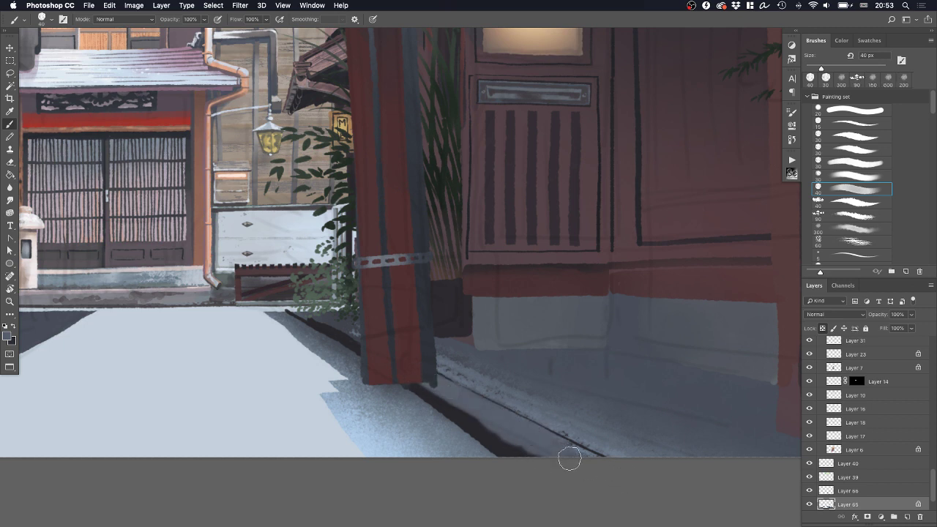
left_click(492, 414, "alt")
left_click_drag(422, 379, 559, 460)
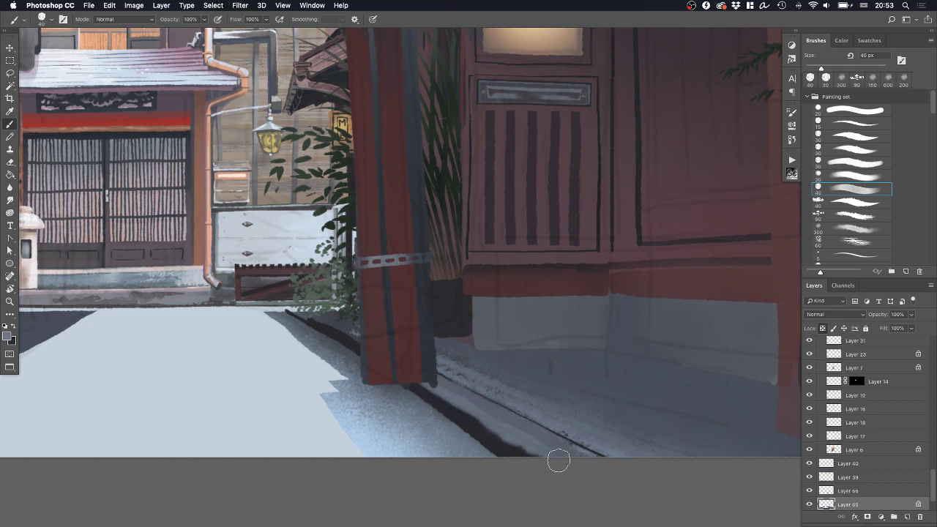
mouse_move(474, 406)
left_mouse_down()
mouse_move(582, 450)
mouse_move(449, 383)
mouse_move(481, 381)
mouse_move(442, 402)
left_mouse_up()
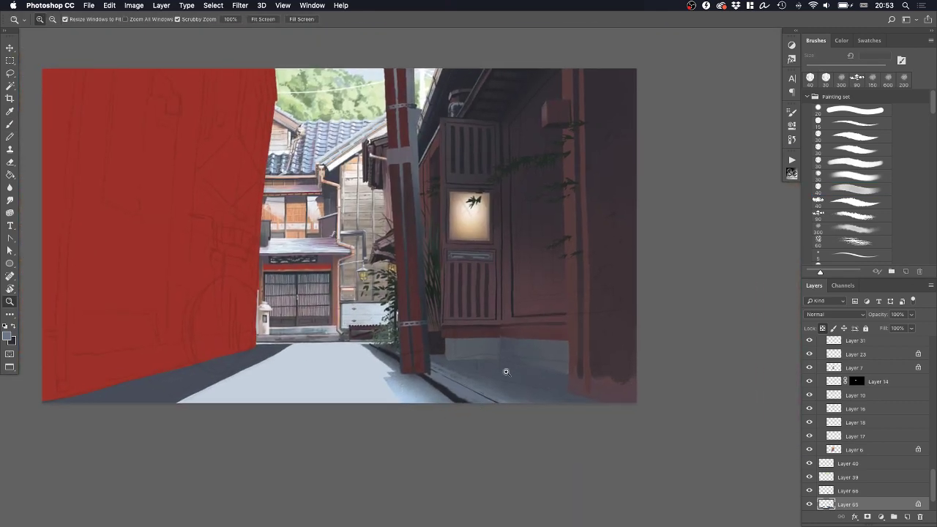
Paint a dark contact shadow on the pavement along the building's grey base with the 40 px brush and a colour sampled beside the post
left_click_drag(506, 372, 516, 375)
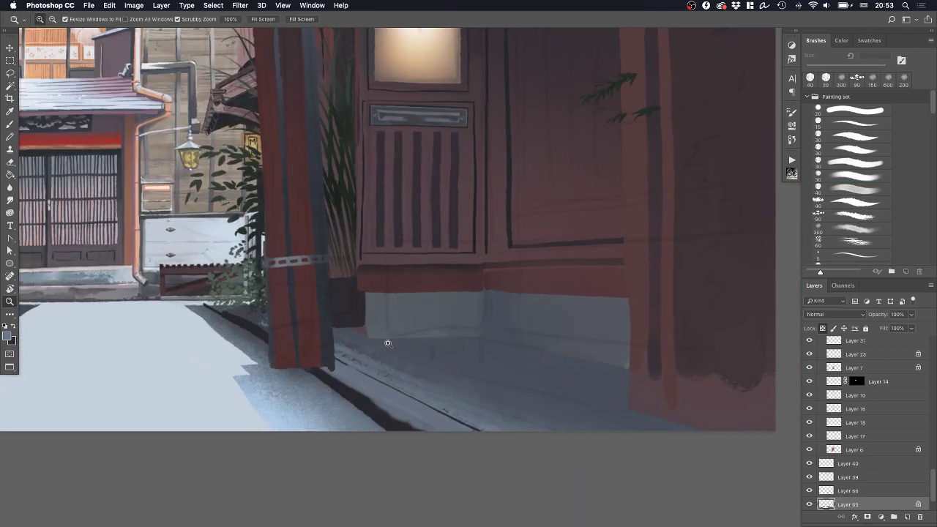
key("b")
left_click(341, 316, "alt")
mouse_move(362, 338)
left_mouse_down()
mouse_move(490, 334)
mouse_move(625, 365)
left_mouse_up()
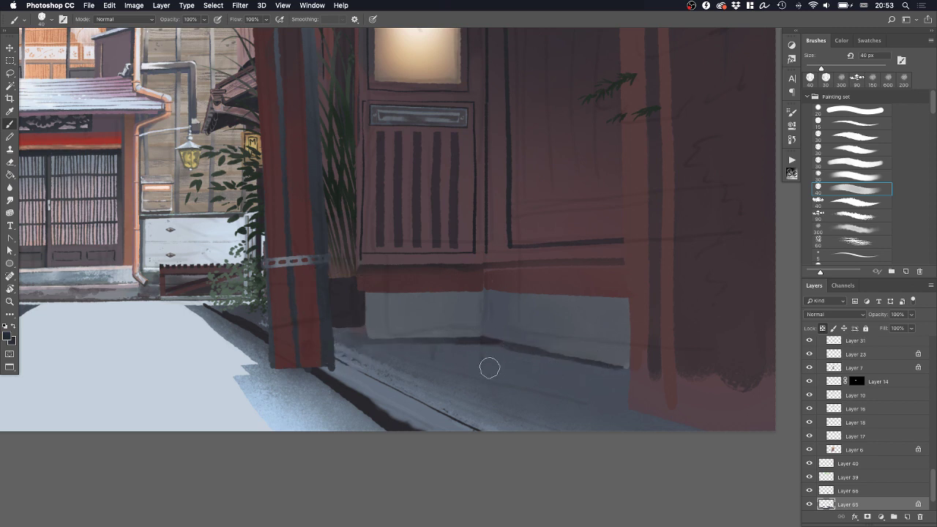
left_click_drag(489, 368, 628, 379)
Soften and spread the shadow under the building's base with the speckled brush at 200 px and a dark colour sampled from it
left_click(853, 229)
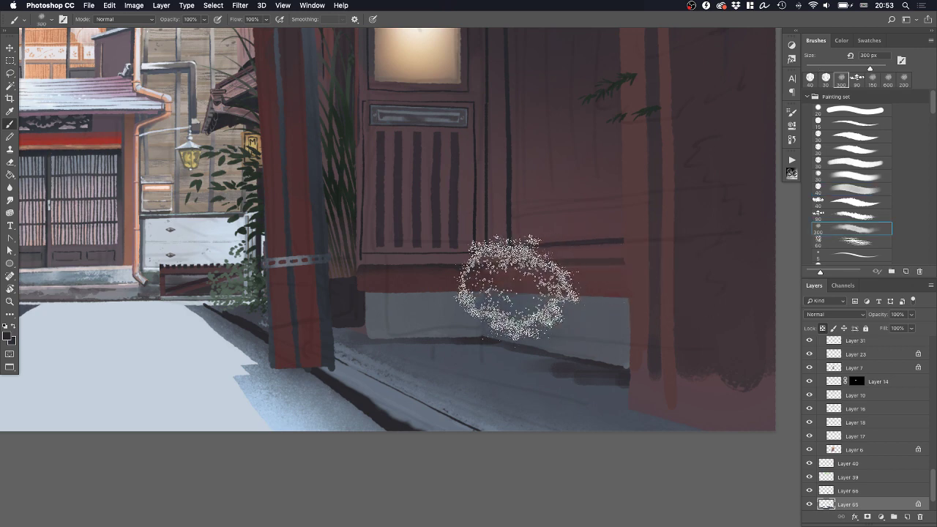
left_click(487, 340, "alt")
key("bracketleft")
key("bracketleft")
mouse_move(424, 315)
left_mouse_down()
mouse_move(661, 357)
mouse_move(430, 323)
mouse_move(678, 370)
left_mouse_up()
left_click_drag(343, 321, 411, 322)
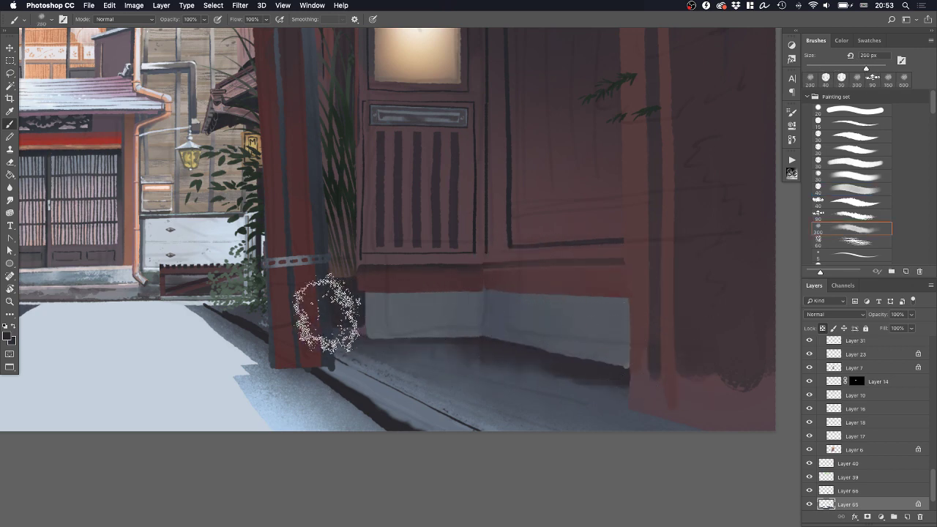
On Layer 64, extend the dark box below the bamboo up to the building's base with the 30 px brush
key("z")
left_click_drag(607, 342, 585, 334)
left_click(429, 338, "super")
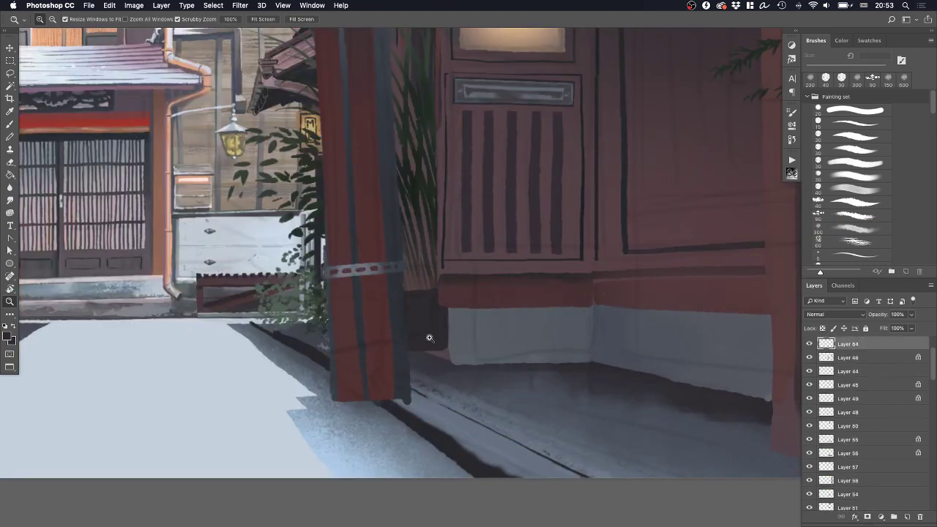
key("b")
left_click(842, 136)
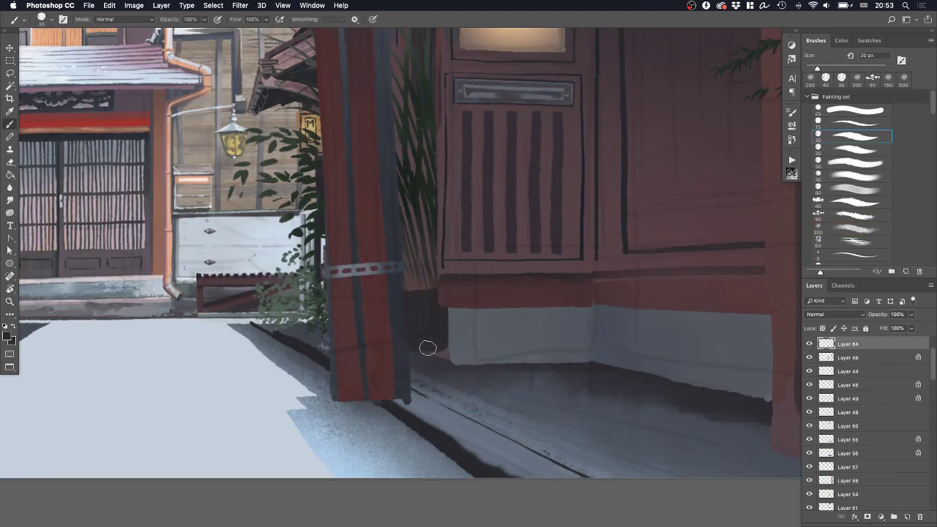
mouse_move(428, 349)
left_mouse_down()
mouse_move(468, 306)
mouse_move(455, 364)
mouse_move(456, 328)
left_mouse_up()
key("e")
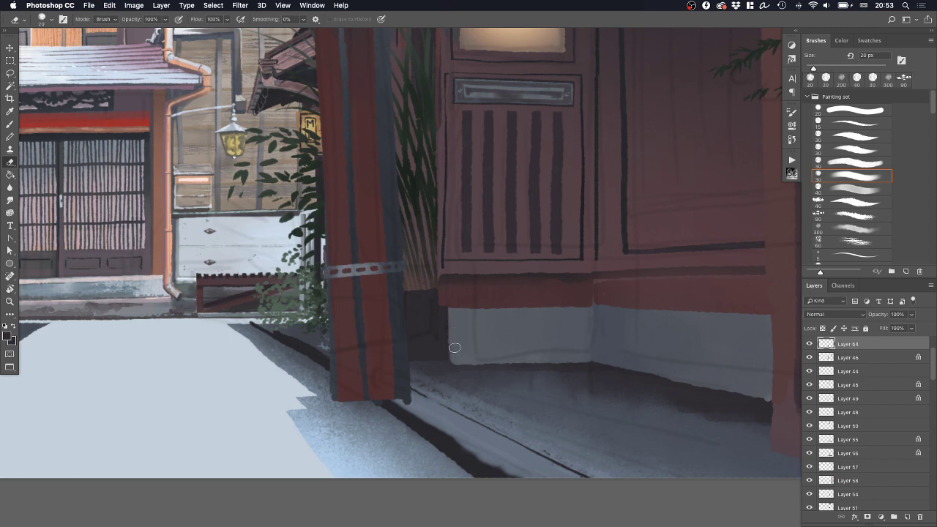
Create a new layer above Layer 41 and paint a dark block across the front of the striped post's foot with the 20 px brush
key("z")
left_click(451, 355, "alt")
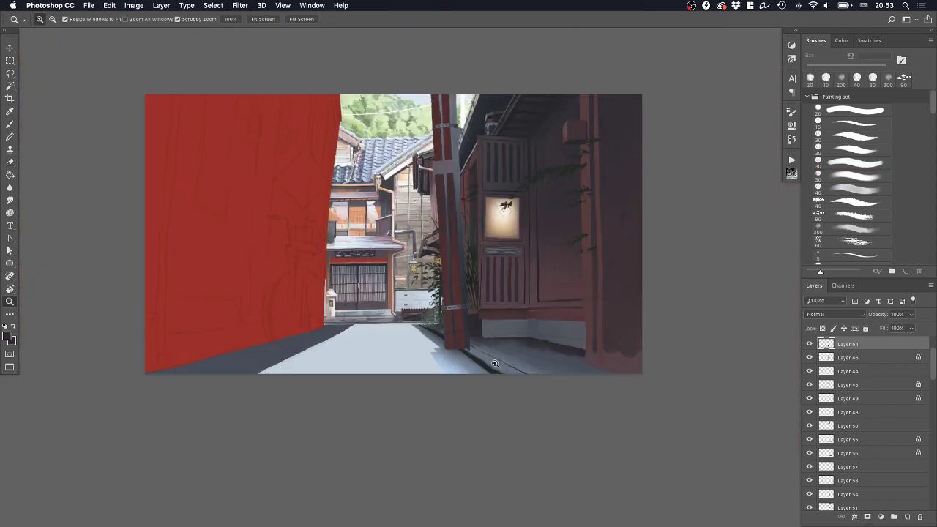
left_click_drag(463, 352, 635, 379)
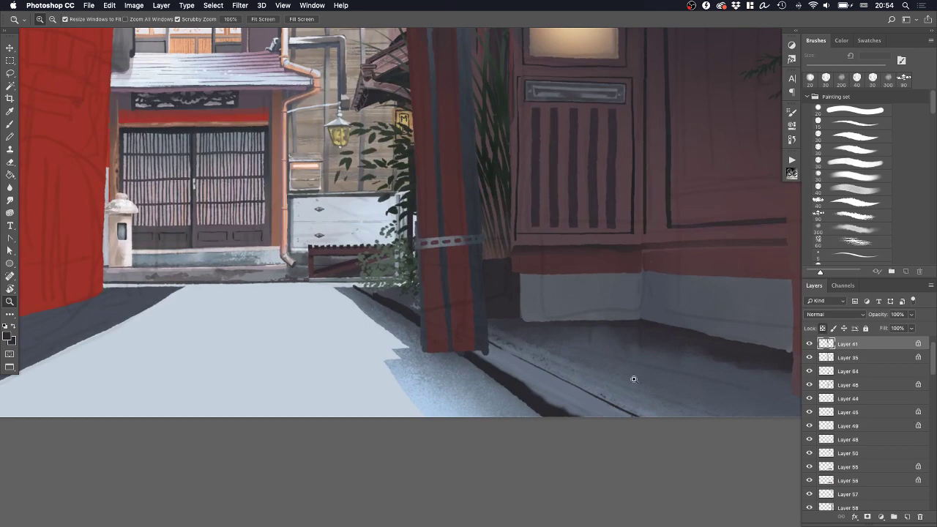
left_click(908, 517)
left_click_drag(430, 334, 700, 220)
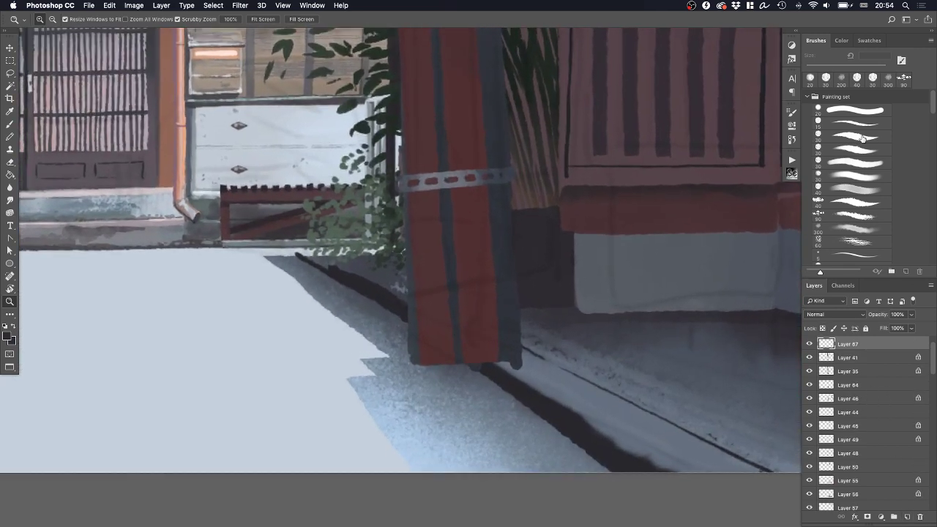
left_click(862, 137)
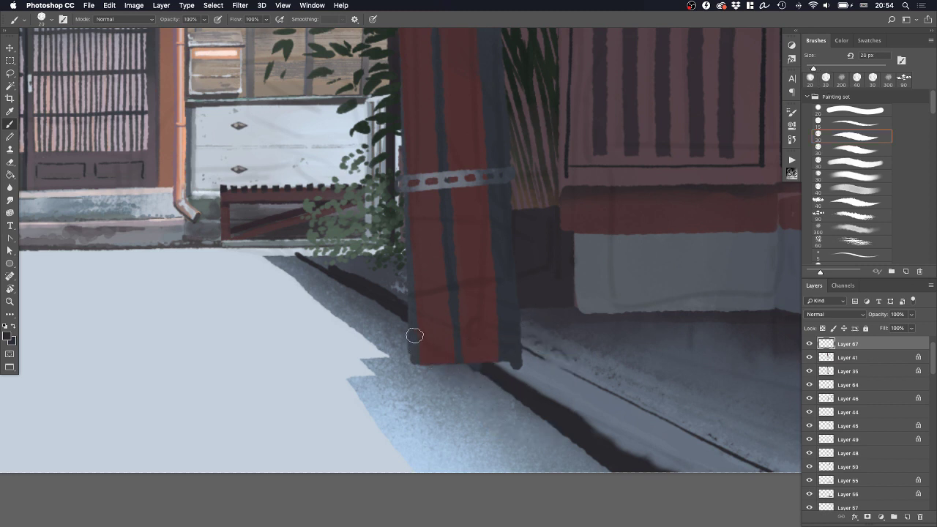
mouse_move(415, 335)
left_mouse_down()
mouse_move(417, 369)
mouse_move(416, 342)
mouse_move(451, 340)
mouse_move(451, 359)
mouse_move(422, 352)
mouse_move(423, 369)
mouse_move(449, 369)
mouse_move(424, 356)
mouse_move(448, 365)
mouse_move(457, 342)
mouse_move(459, 371)
mouse_move(454, 357)
mouse_move(420, 346)
mouse_move(456, 341)
mouse_move(451, 370)
mouse_move(416, 371)
mouse_move(456, 371)
mouse_move(417, 375)
mouse_move(437, 375)
mouse_move(458, 374)
mouse_move(461, 339)
mouse_move(500, 338)
mouse_move(497, 355)
mouse_move(466, 346)
mouse_move(473, 374)
mouse_move(496, 362)
mouse_move(489, 353)
mouse_move(497, 347)
mouse_move(464, 348)
mouse_move(482, 372)
left_mouse_up()
key("super+z")
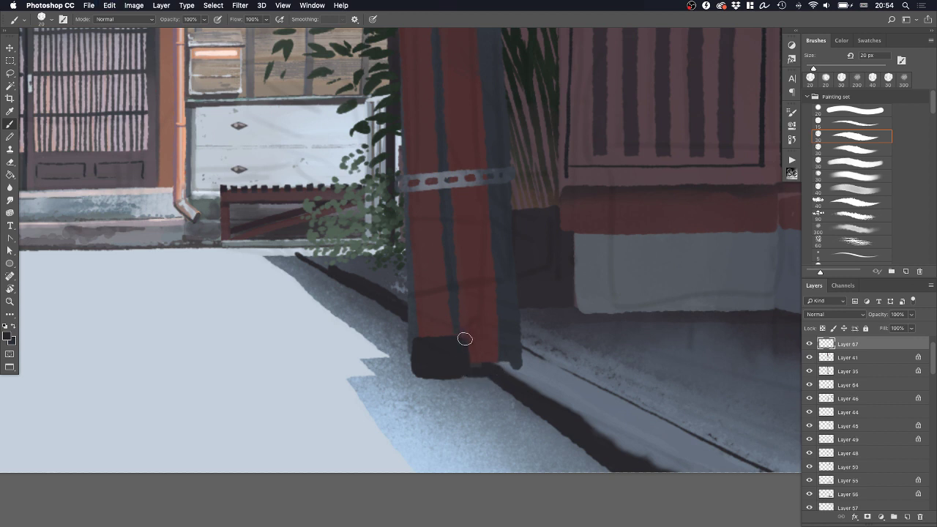
mouse_move(465, 339)
left_mouse_down()
mouse_move(499, 338)
mouse_move(470, 358)
mouse_move(499, 340)
mouse_move(503, 368)
left_mouse_up()
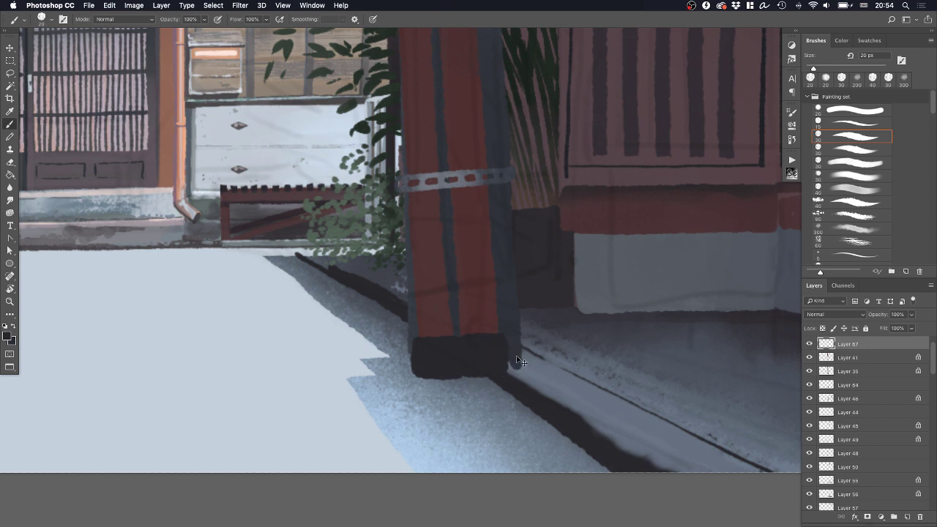
Merge Layer 35 down into Layer 64, and extend the dark foot block on Layer 67 around the post's side face
left_click(518, 361, "super")
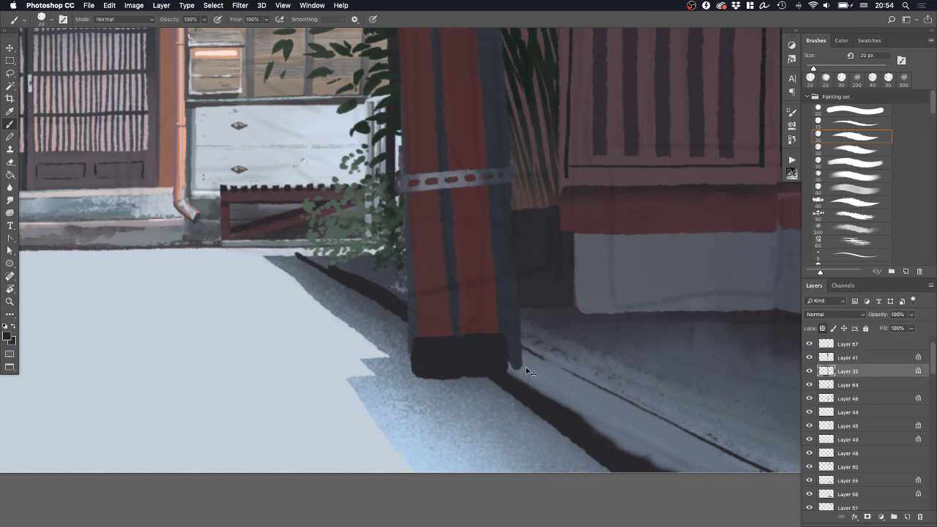
key("super+e")
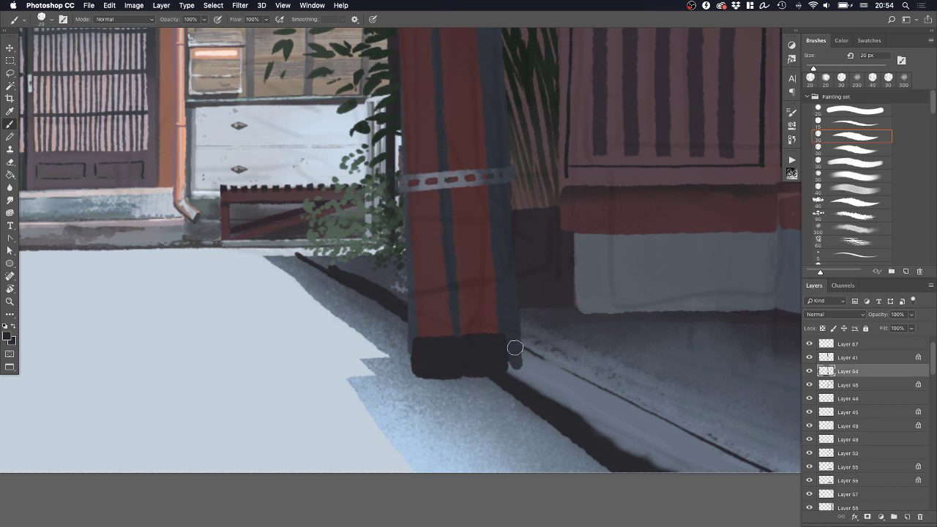
left_click_drag(497, 337, 511, 367)
left_click(504, 343, "super")
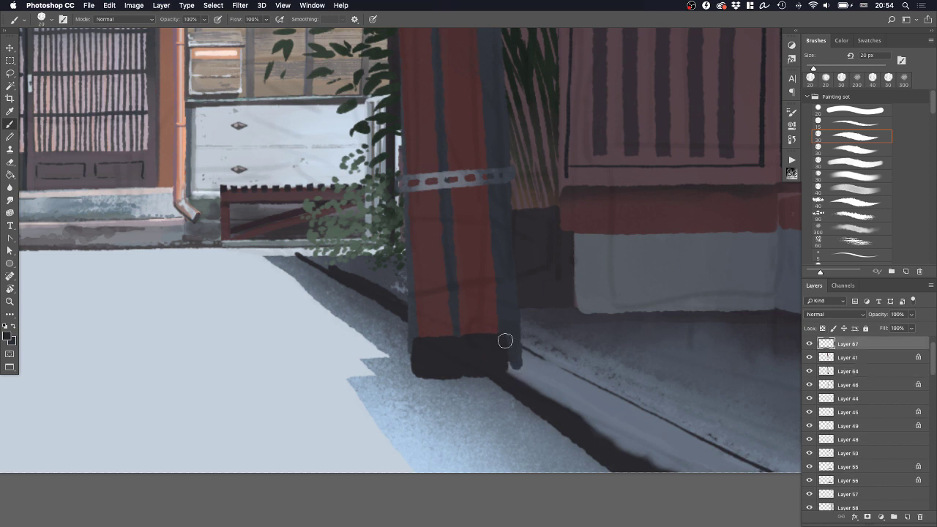
key("super+z")
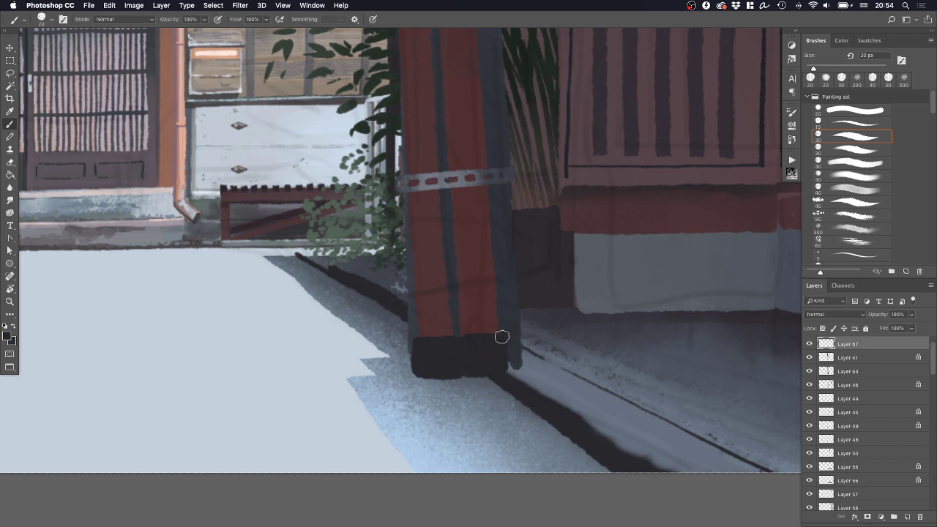
left_click_drag(502, 337, 506, 374)
Transform Layer 64, shifting its lower corners slightly inward to align the post's side face with the dark foot block
left_click(517, 361, "super")
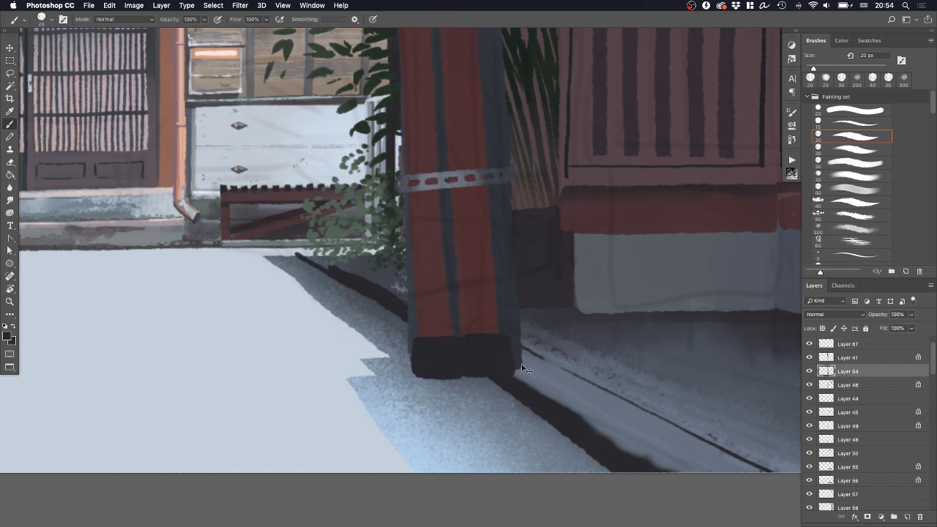
key("super+t")
left_click_drag(578, 373, 569, 369)
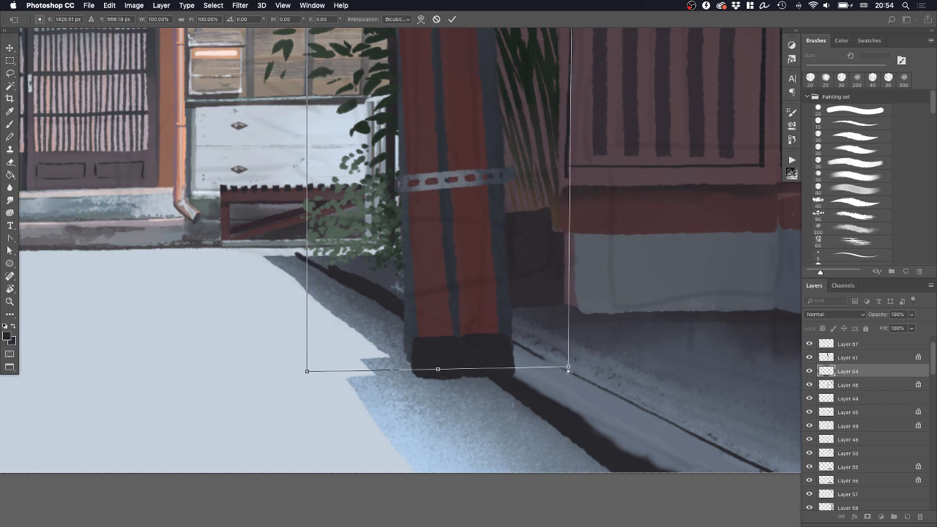
left_click_drag(308, 372, 310, 371)
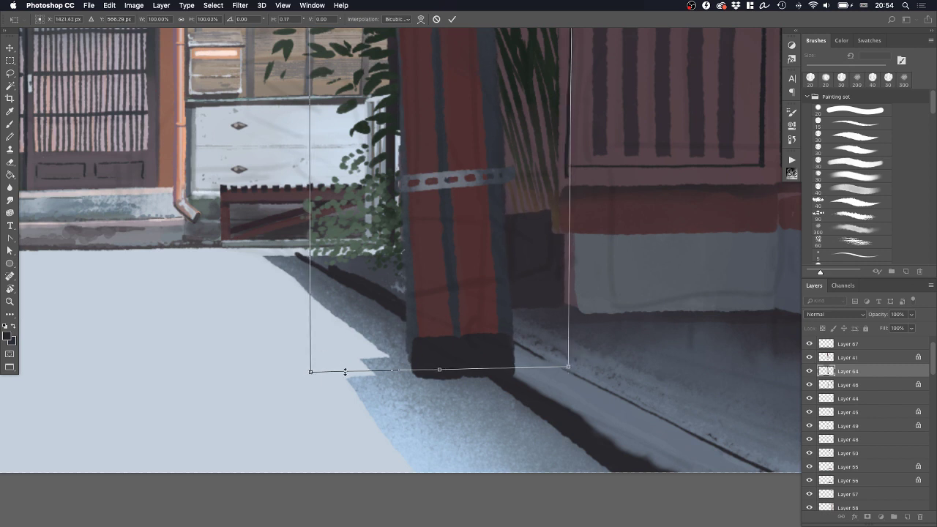
key("Return")
Fill the gap between the dark box and the building's grey base on Layer 64 with the 20 px brush
key("b")
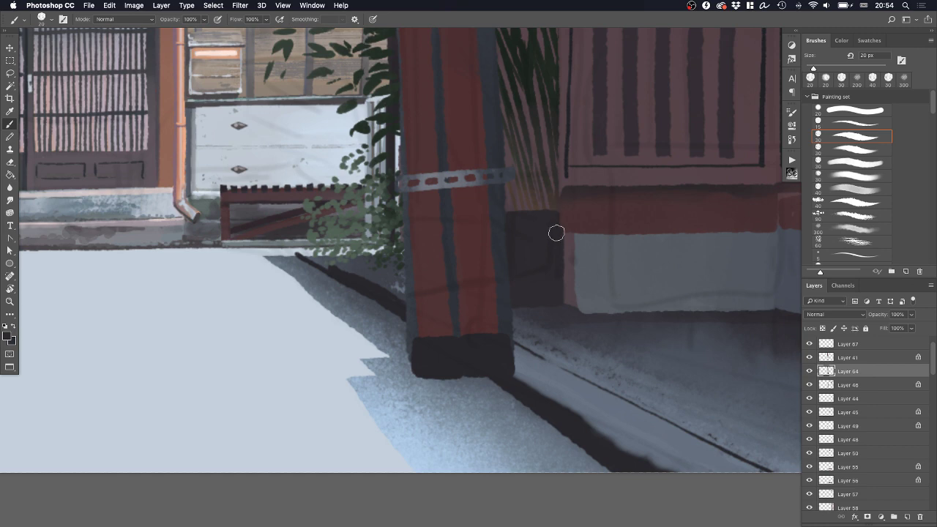
left_click_drag(562, 234, 562, 301)
key("z")
left_click_drag(596, 227, 578, 251)
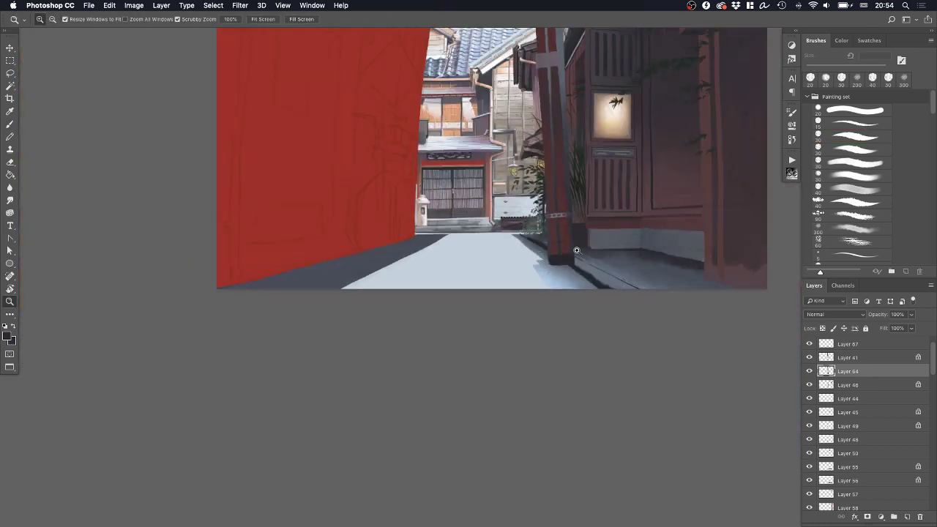
left_click_drag(649, 161, 577, 267)
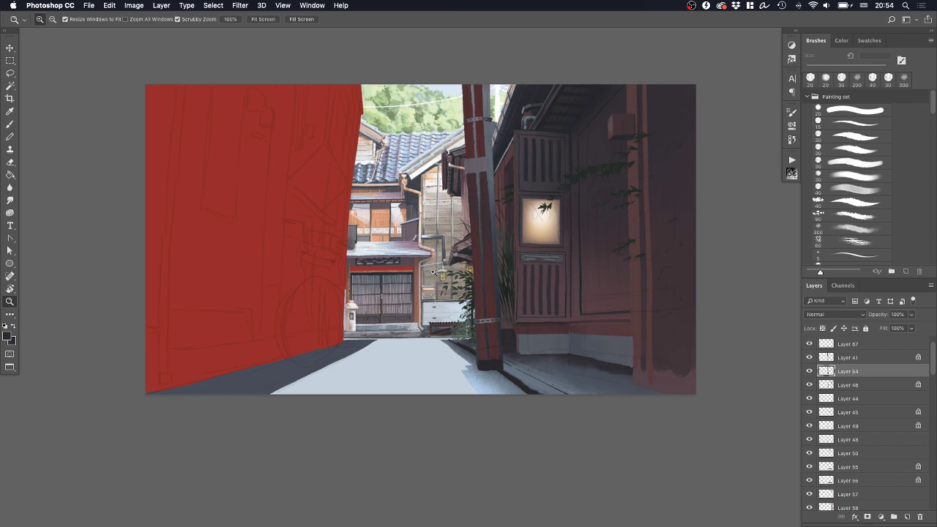
left_click(489, 95)
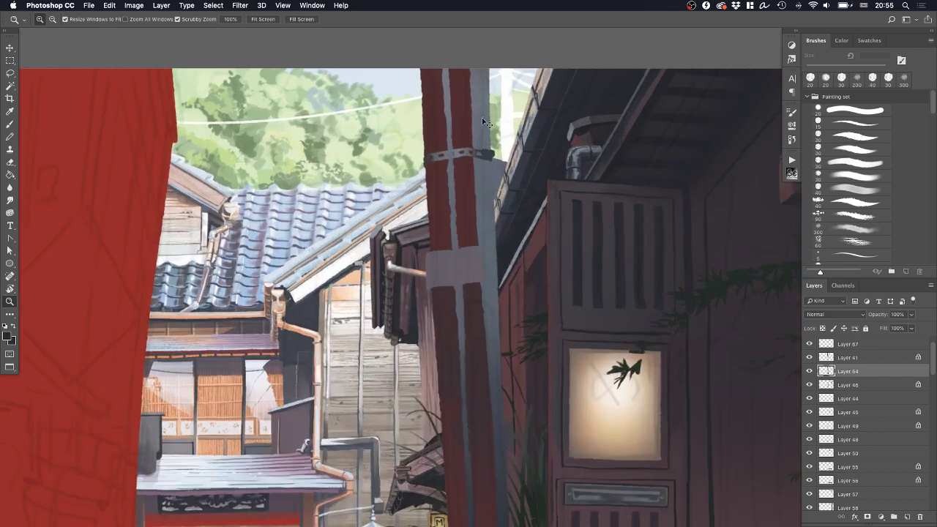
Transform Layer 64, pulling its upper right corner inward to narrow the upper part of the striped post's side face
key("super+t")
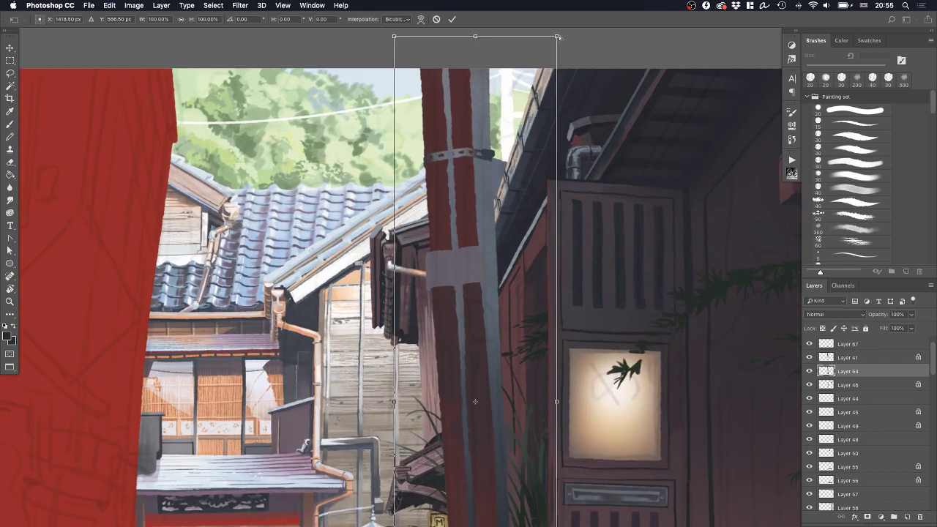
left_click_drag(558, 37, 547, 48)
key("Return")
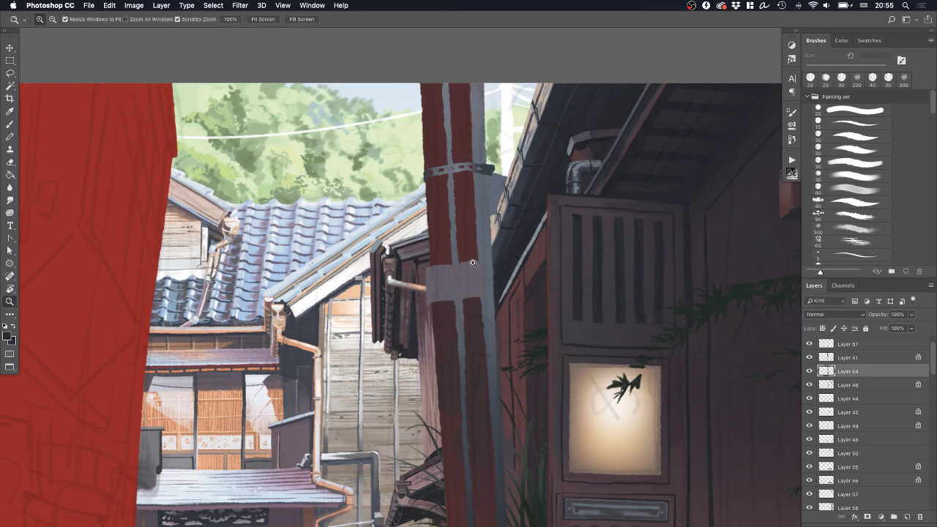
left_click_drag(495, 273, 401, 287)
left_click_drag(553, 393, 472, 296)
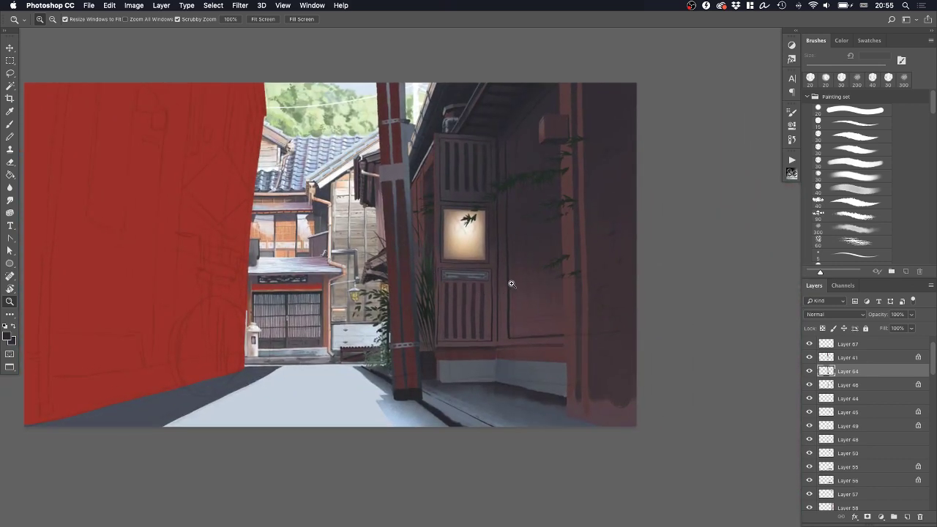
Unlock Layer 55 and extend the left end and lower edge of the building's dark red band with the 9 px brush
left_click_drag(501, 285, 535, 278)
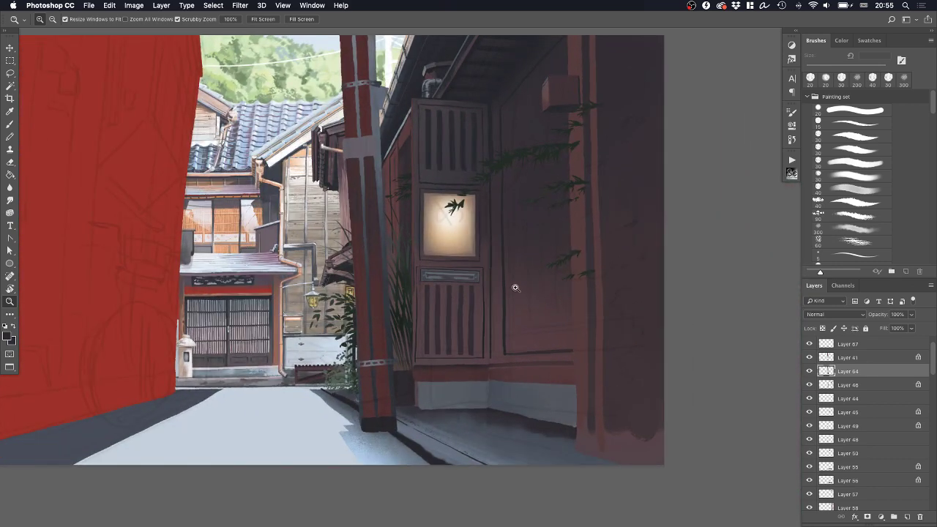
left_click_drag(482, 295, 499, 301)
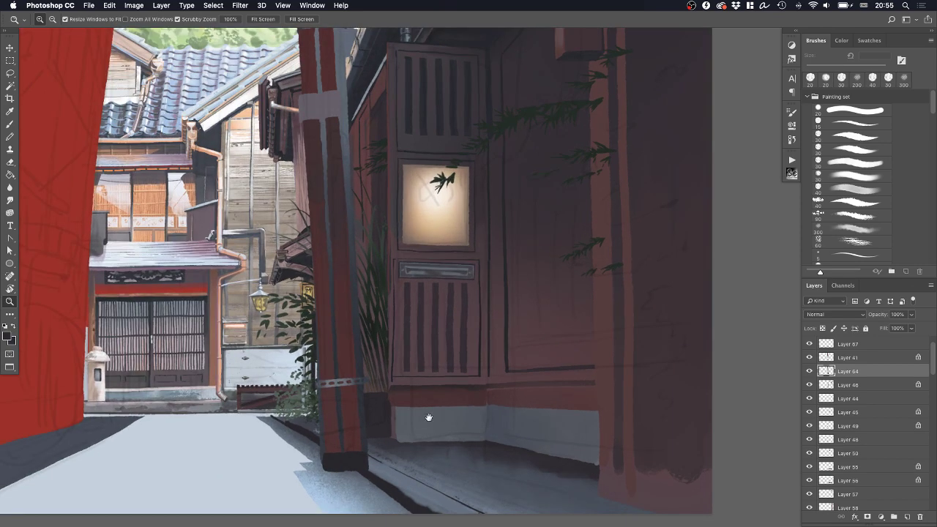
left_click_drag(429, 417, 444, 329)
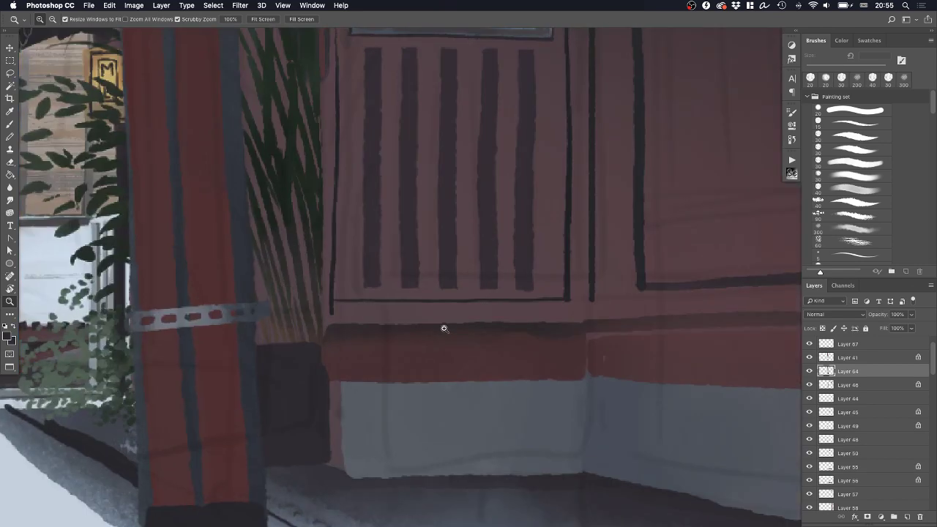
left_click(333, 316, "super")
key("e")
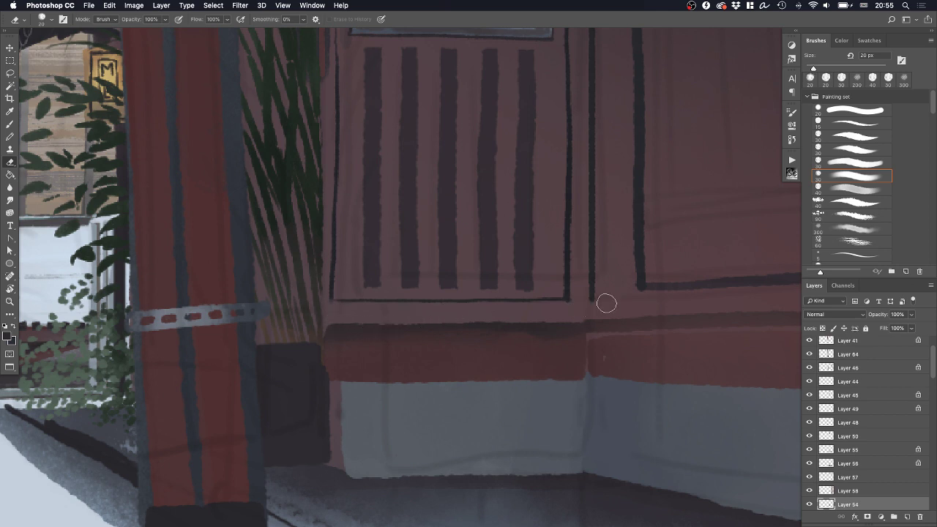
left_click(853, 128)
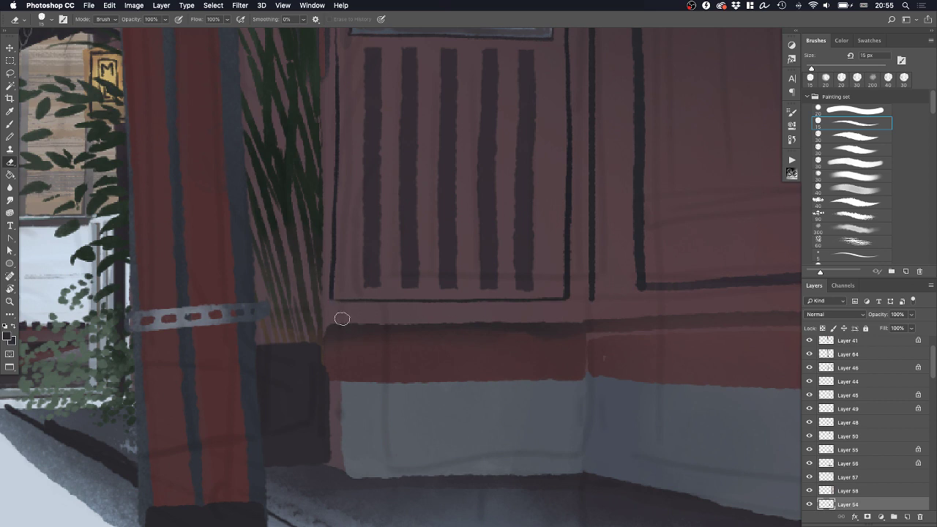
scroll(398, 359, "down", 2)
scroll(398, 359, "left", 2)
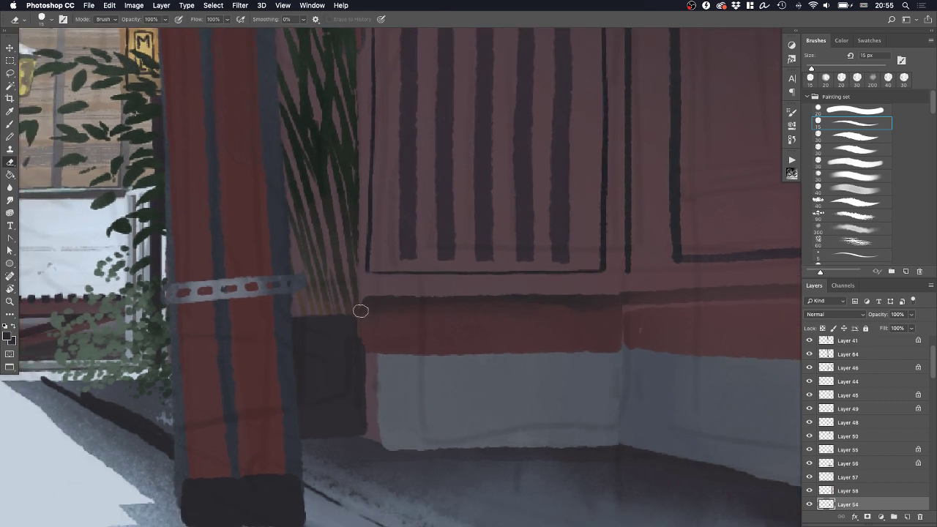
left_click(373, 332, "super")
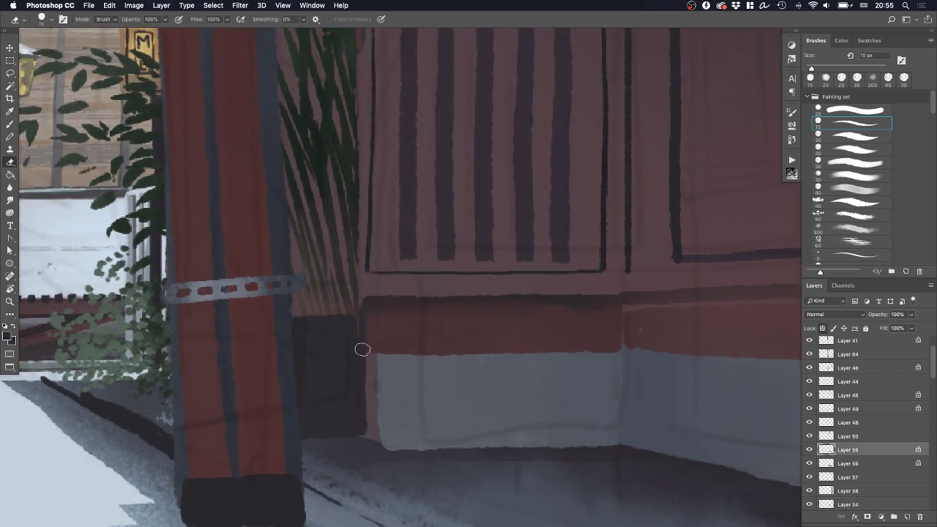
key("b")
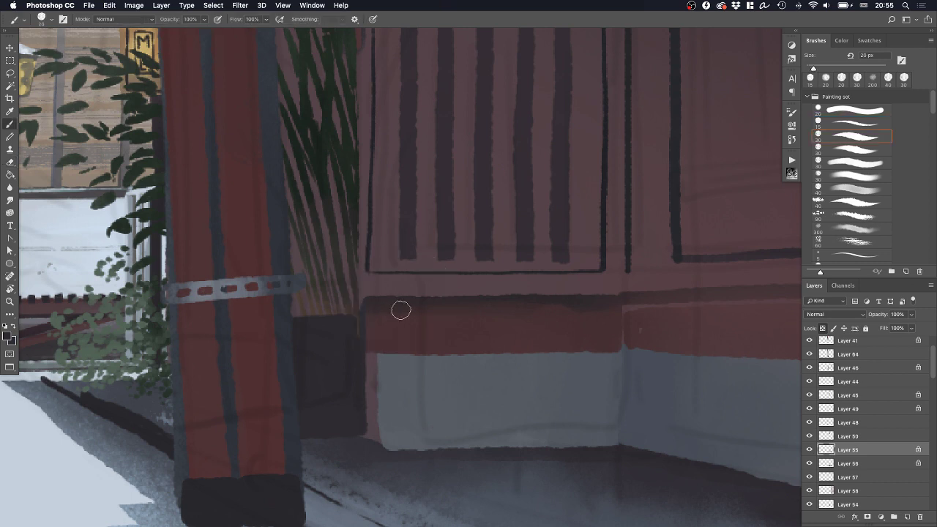
key("bracketleft")
key("bracketleft")
key("slash")
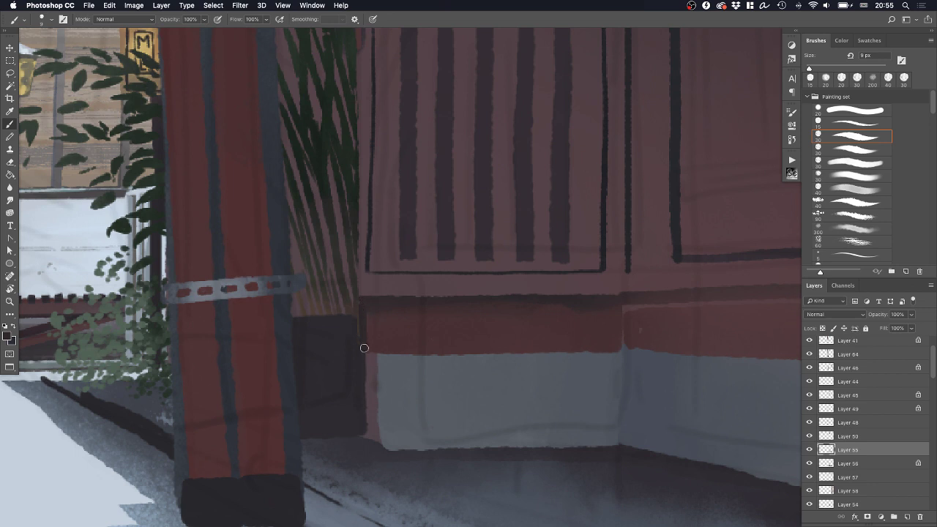
left_click_drag(364, 348, 362, 299)
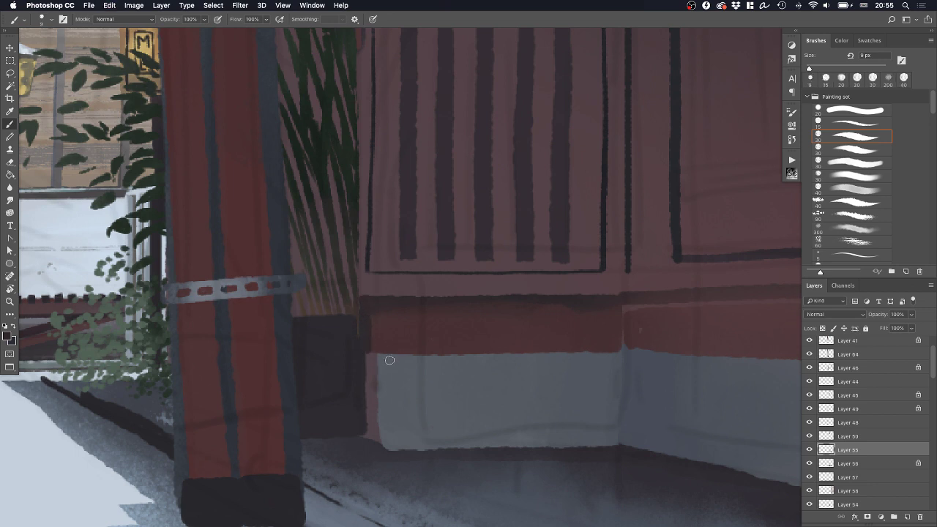
left_click_drag(372, 355, 615, 354)
Unlock Layer 56, extend the building's grey base left to the dark box, and clean its lower corner with the 15 px eraser
key("alt+bracketleft")
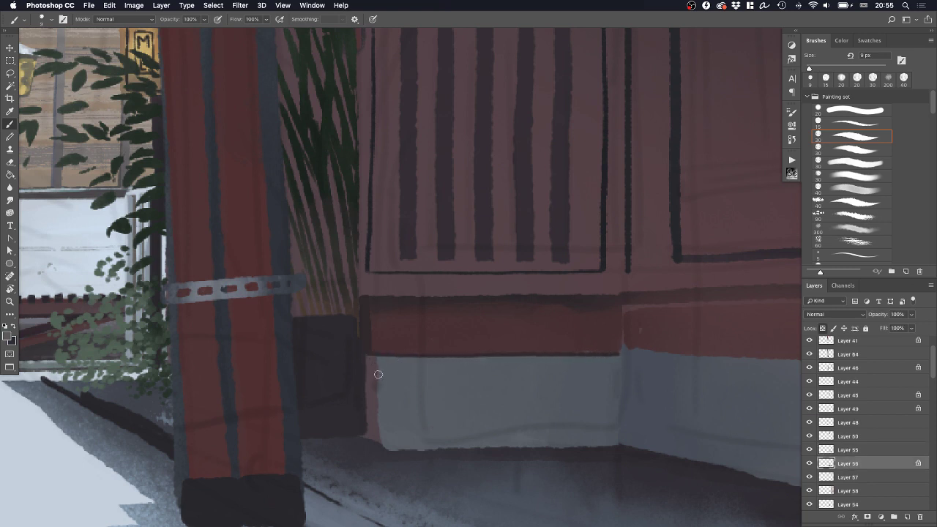
left_click(810, 464)
left_click(810, 464)
left_click(918, 463)
mouse_move(378, 359)
left_mouse_down()
mouse_move(370, 383)
mouse_move(376, 367)
left_mouse_up()
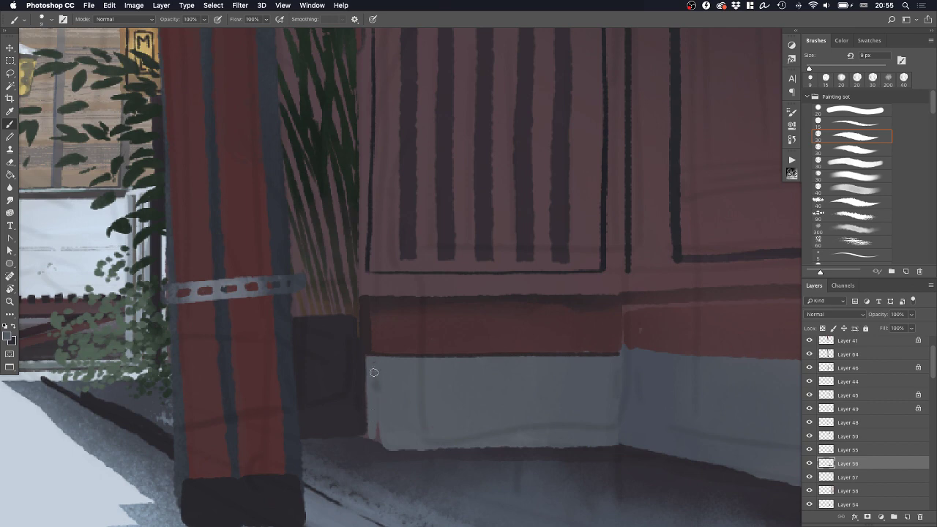
left_click_drag(369, 452, 381, 417)
key("z")
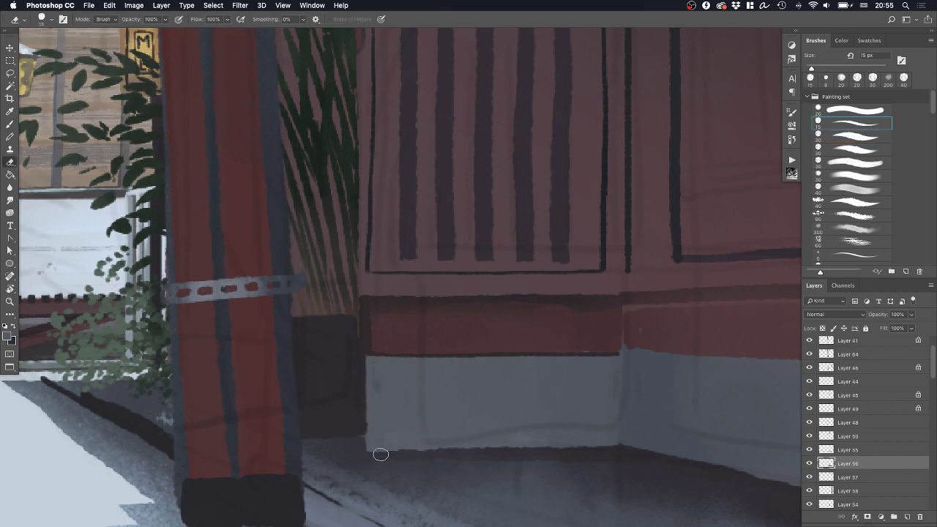
left_click_drag(454, 438, 397, 457)
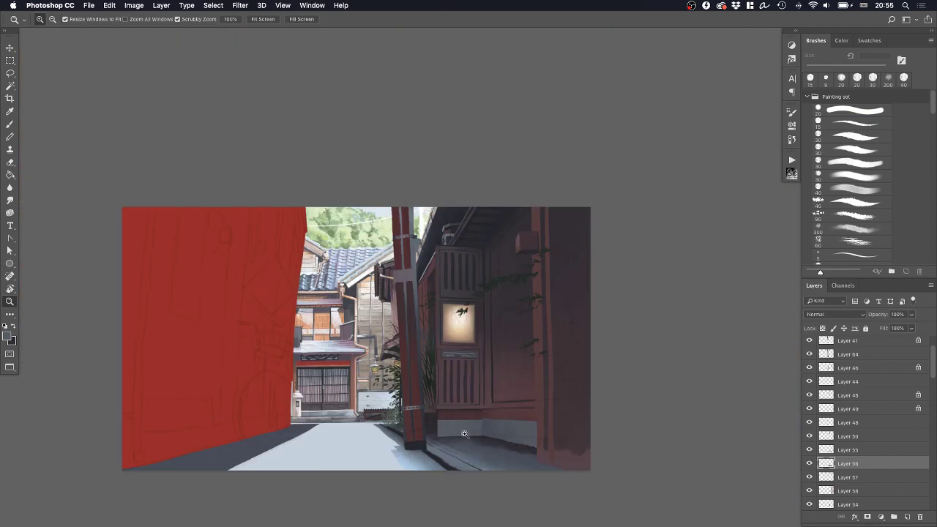
mouse_move(465, 434)
left_mouse_down()
mouse_move(508, 446)
mouse_move(534, 437)
left_mouse_up()
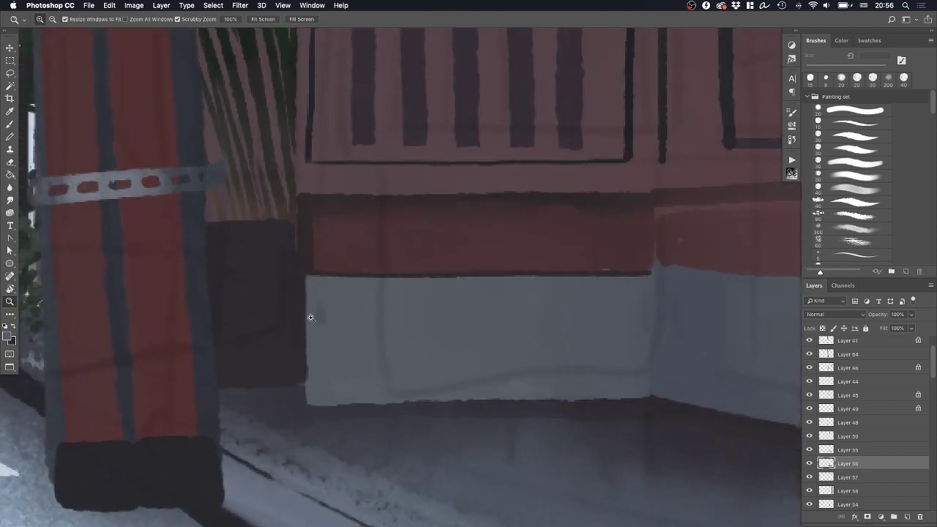
Lock Layer 56's transparency and paint brown stains along the grey base's lower edge and corner with the 40 px brush
key("b")
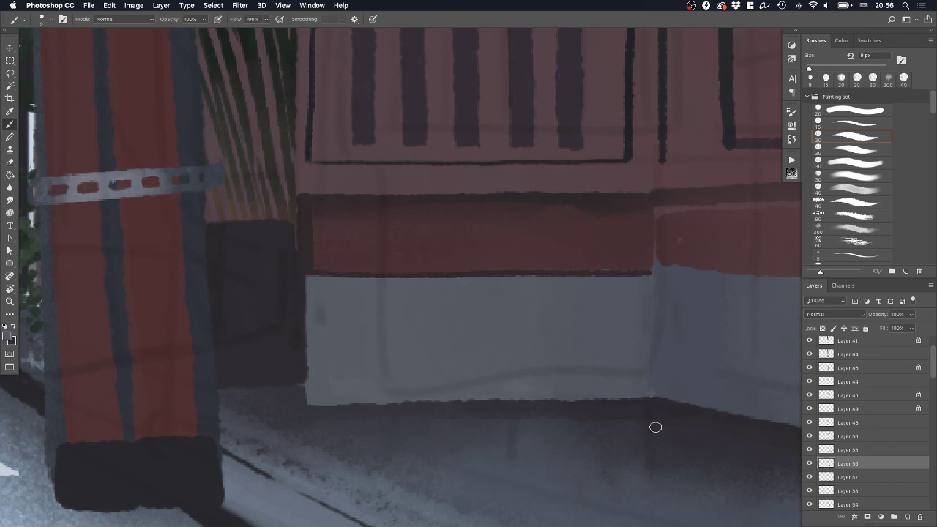
key("slash")
left_click(846, 189)
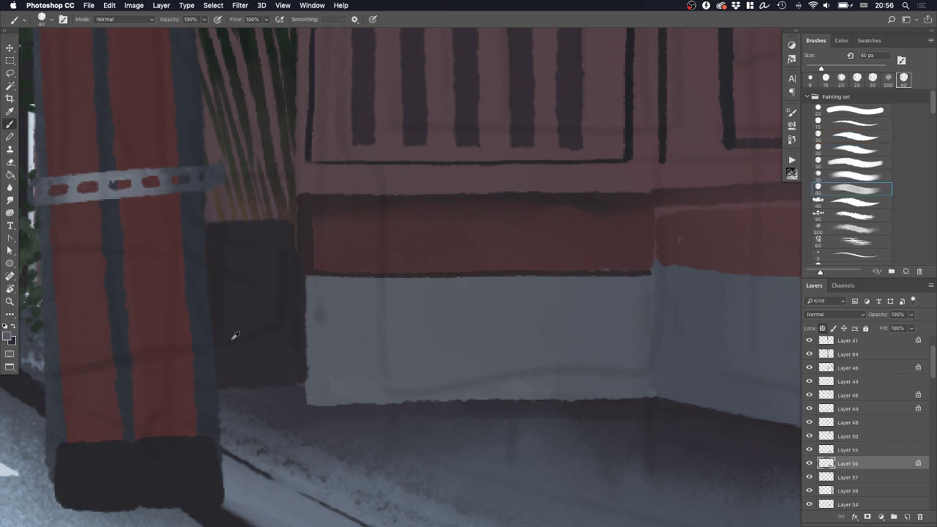
mouse_move(335, 397)
left_mouse_down()
mouse_move(416, 392)
mouse_move(476, 397)
mouse_move(419, 381)
left_mouse_up()
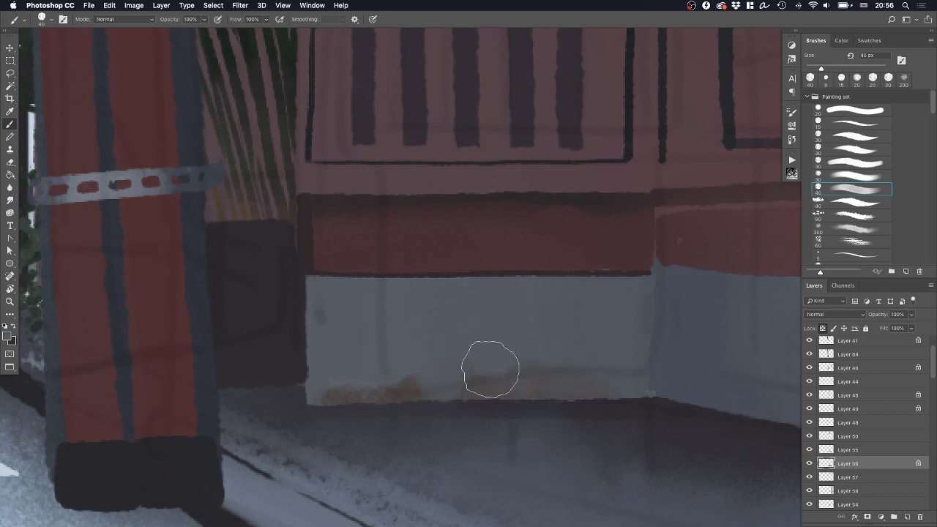
mouse_move(445, 403)
left_mouse_down()
mouse_move(637, 397)
mouse_move(644, 349)
left_mouse_up()
Reduce the brush to 30 px and add subtle brown weathering to the grey base's upper right corner and face
key("bracketleft")
key("bracketleft")
key("bracketleft")
key("bracketleft")
key("bracketleft")
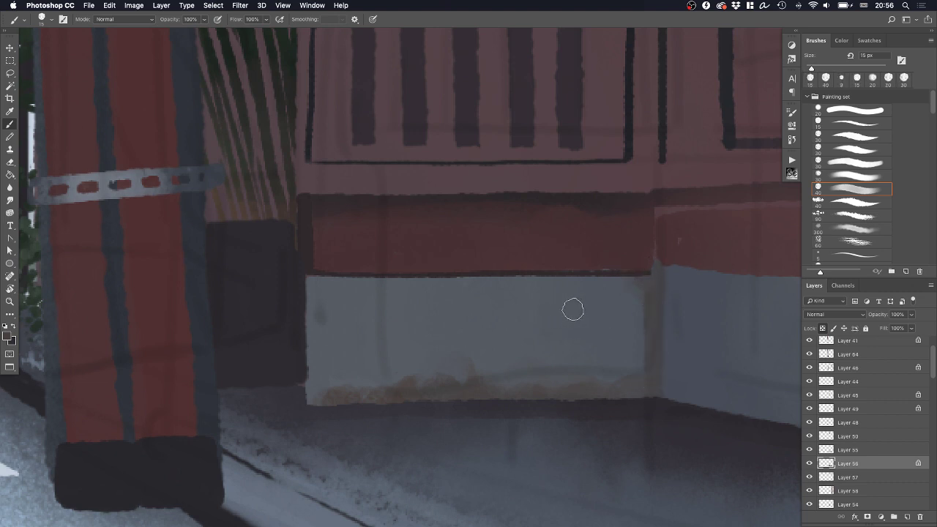
key("bracketleft")
key("bracketleft")
key("bracketleft")
key("bracketright")
key("bracketright")
key("bracketright")
key("bracketright")
key("bracketright")
key("bracketright")
left_click(592, 297)
mouse_move(617, 288)
left_mouse_down()
mouse_move(432, 283)
mouse_move(462, 306)
mouse_move(564, 301)
mouse_move(617, 313)
mouse_move(468, 363)
mouse_move(486, 376)
mouse_move(539, 367)
mouse_move(371, 373)
left_mouse_up()
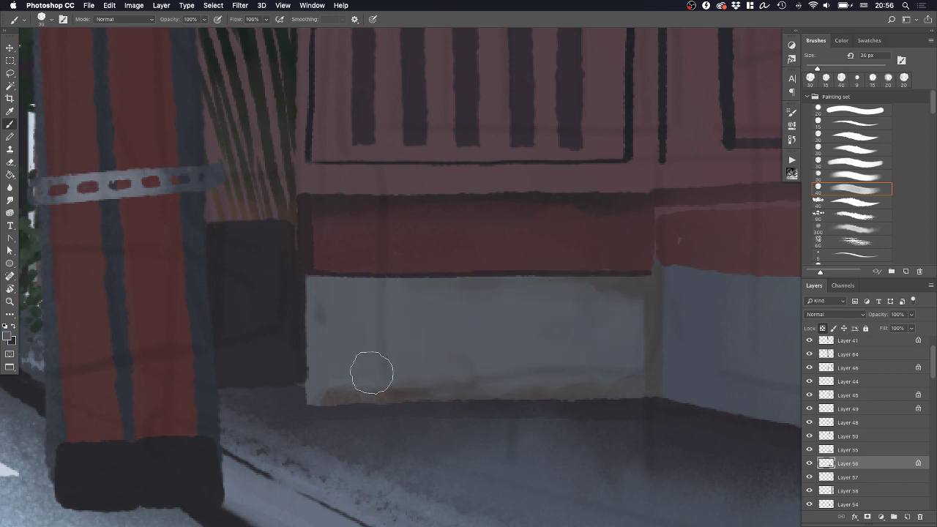
Glaze the orange doorpost beside the copper downpipe on Layer 23 with a sampled dark red using the 30 px brush
key("z")
mouse_move(533, 327)
left_mouse_down()
mouse_move(467, 344)
mouse_move(469, 352)
mouse_move(564, 327)
left_mouse_up()
left_click_drag(456, 253, 485, 257)
left_click_drag(469, 183, 498, 182)
left_click_drag(486, 227, 451, 163)
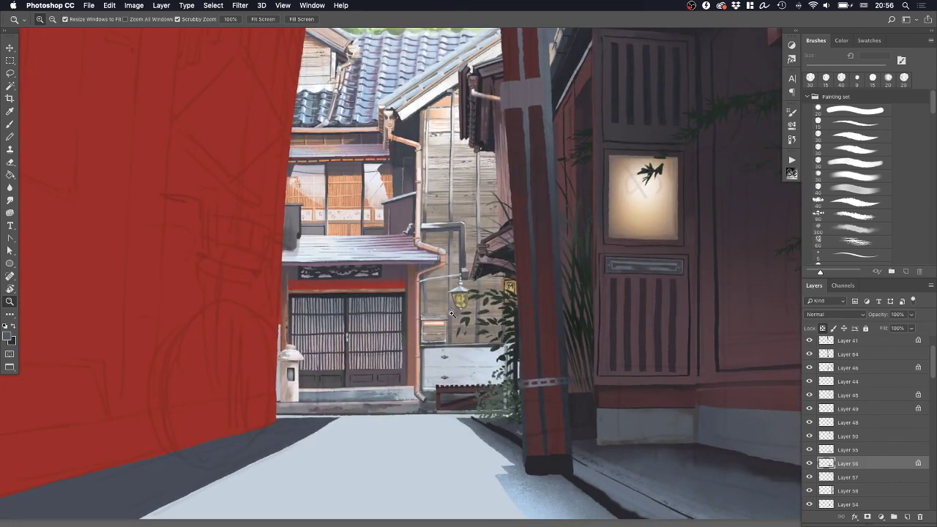
left_click_drag(414, 336, 472, 333)
left_click(415, 329, "super")
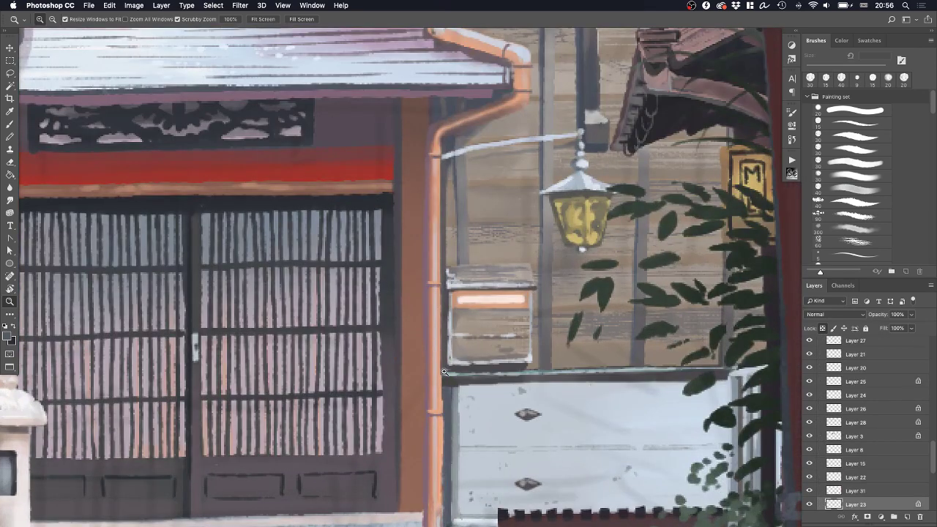
left_click_drag(448, 375, 406, 171)
left_click_drag(444, 341, 438, 312)
key("b")
left_click(462, 331, "alt")
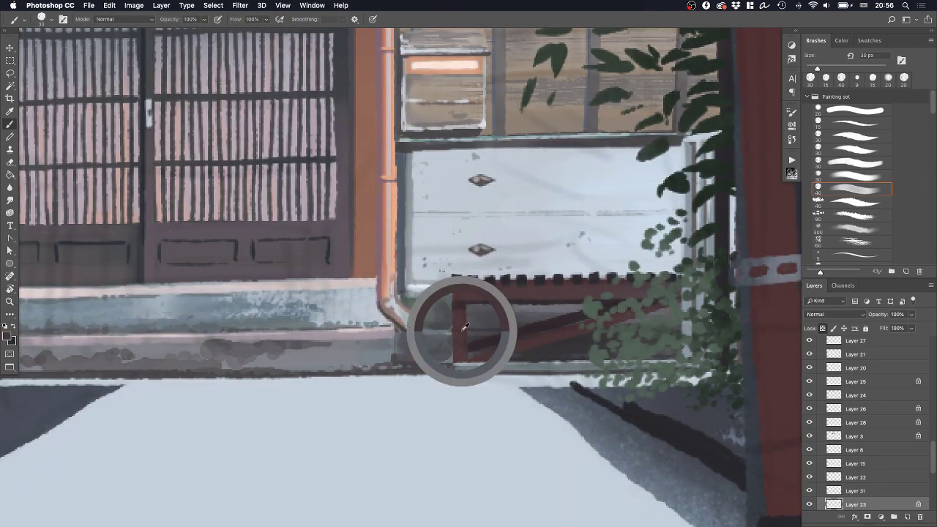
left_click_drag(391, 279, 417, 524)
left_click_drag(399, 133, 400, 416)
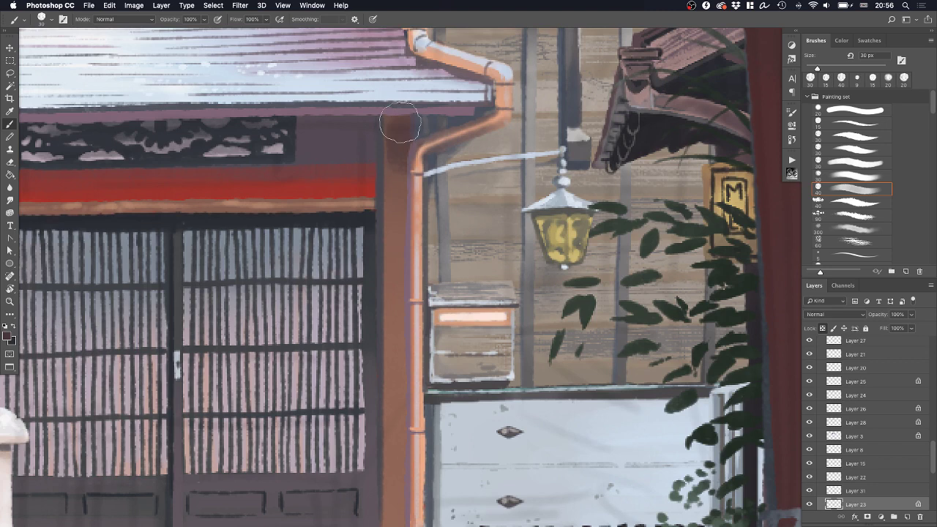
left_click_drag(397, 129, 399, 498)
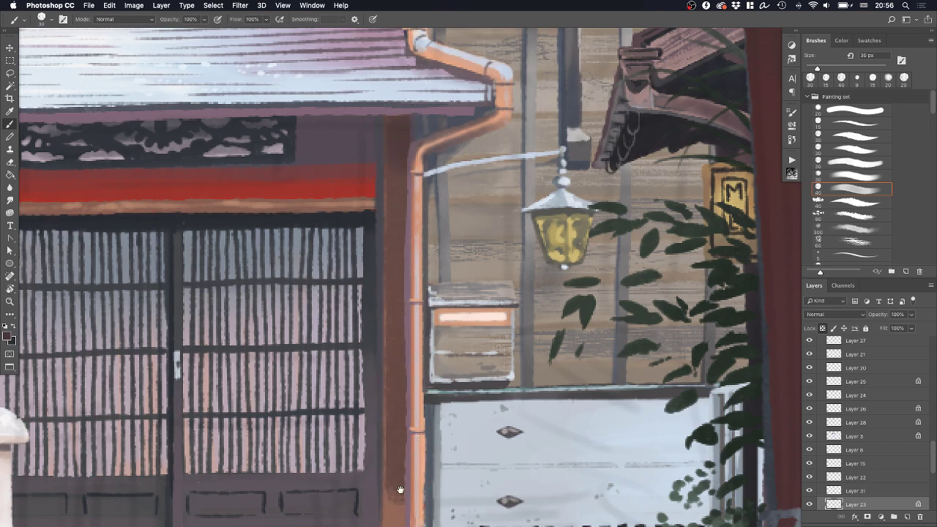
scroll(396, 439, "down", 5)
Darken the lower and middle parts of the doorpost on Layer 23 with sampled colours, using the 20 px and 15 px brushes
key("bracketleft")
left_click_drag(380, 347, 387, 406)
left_click(414, 381, "alt")
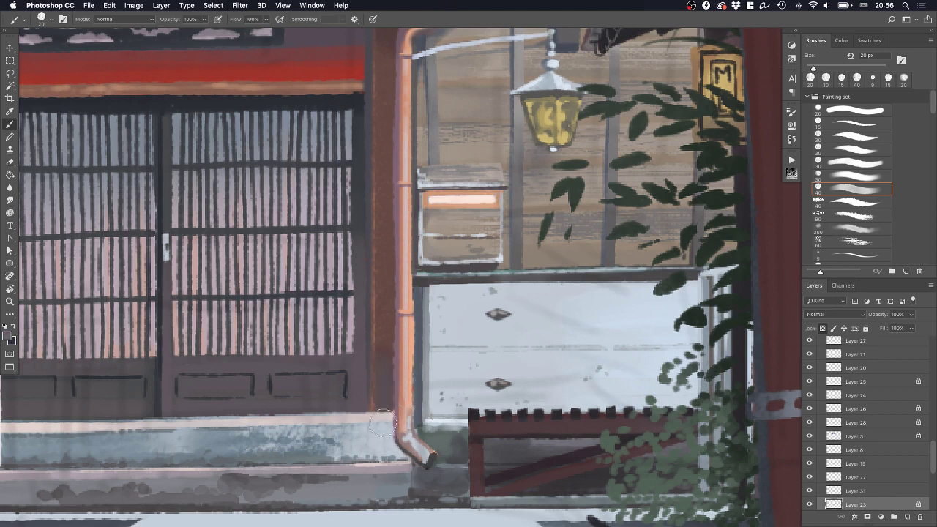
key("bracketleft")
key("bracketleft")
key("bracketleft")
key("bracketleft")
left_click(852, 126)
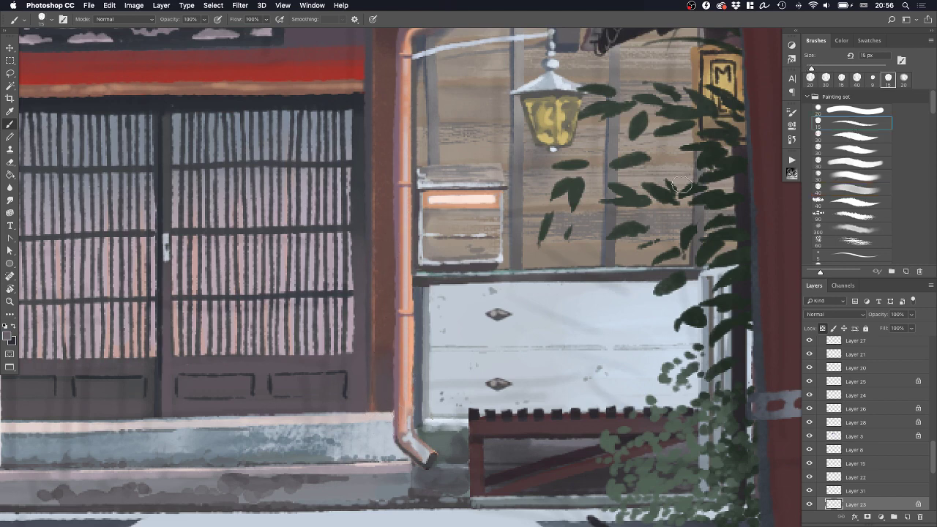
left_click(484, 425, "alt")
mouse_move(386, 344)
left_mouse_down()
mouse_move(381, 351)
mouse_move(380, 320)
left_mouse_up()
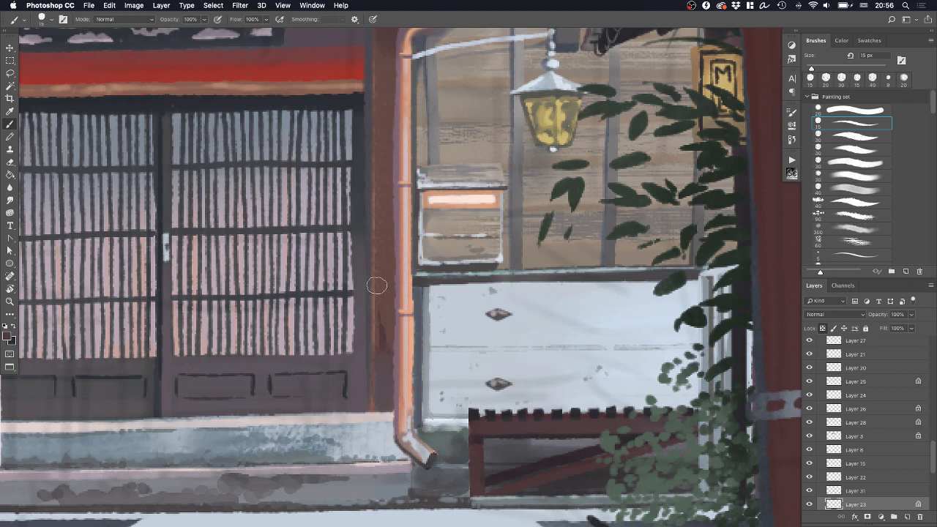
left_click(378, 278, "alt")
mouse_move(379, 272)
left_mouse_down()
mouse_move(377, 173)
mouse_move(385, 209)
left_mouse_up()
Refine the doorpost's left edge and upper end on Layer 23 with sampled colours and a 9 px brush
left_click(375, 200, "alt")
key("bracketleft")
key("bracketleft")
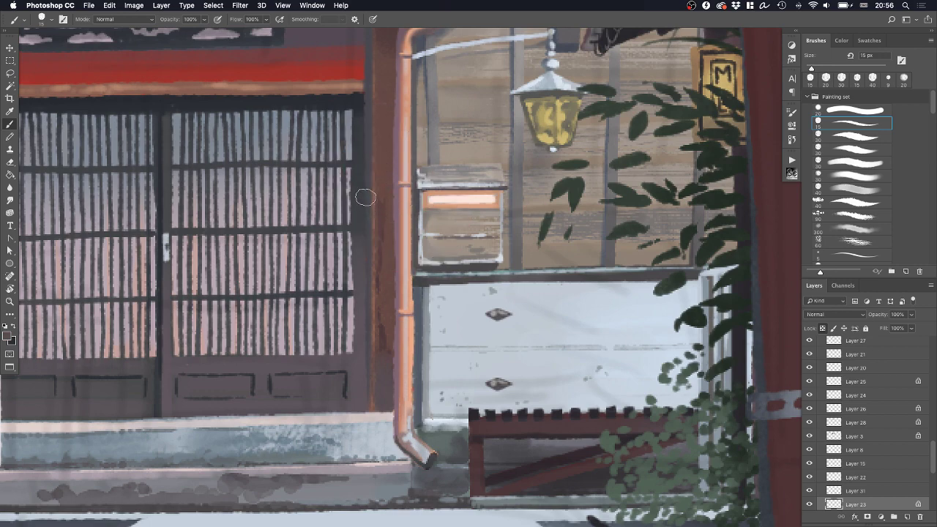
key("z")
left_click_drag(423, 265, 389, 290)
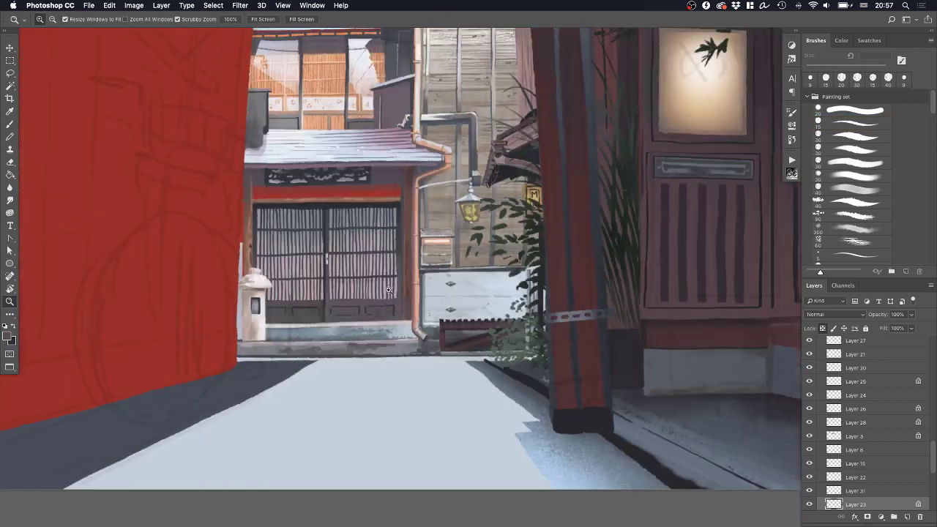
left_click_drag(397, 200, 414, 175)
key("b")
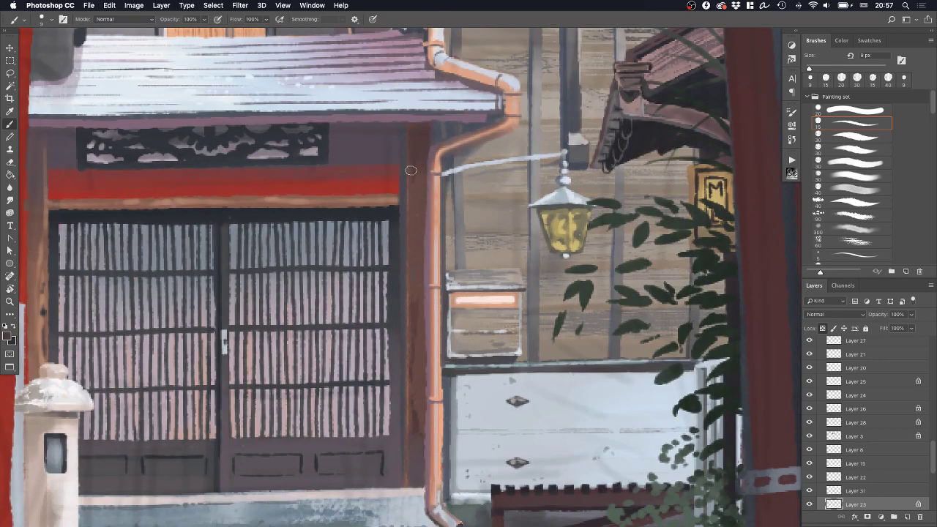
left_click(402, 198, "alt")
left_click(413, 164, "alt")
key("z")
left_click_drag(427, 220, 420, 237)
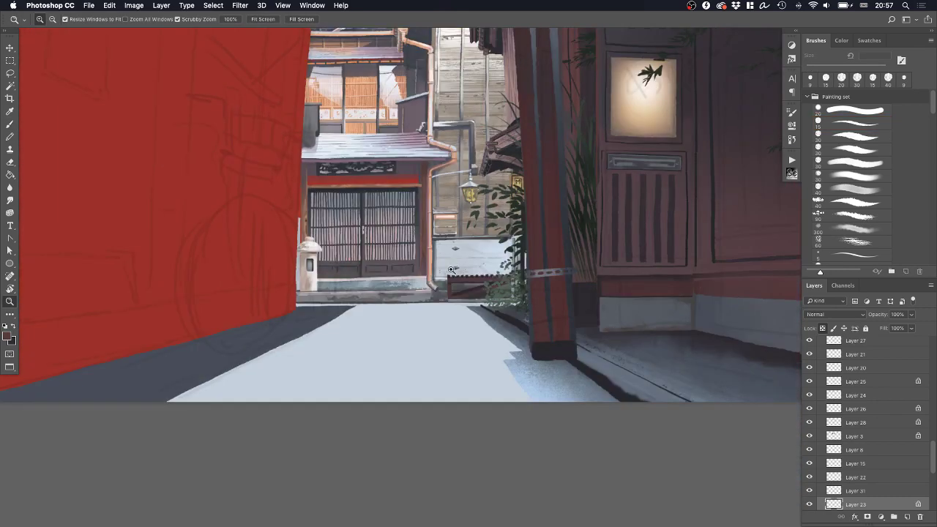
Repaint the narrow strip between the orange doorpost and the copper downpipe on Layer 11 with a sampled dark red at 9 px
left_click_drag(451, 270, 377, 254)
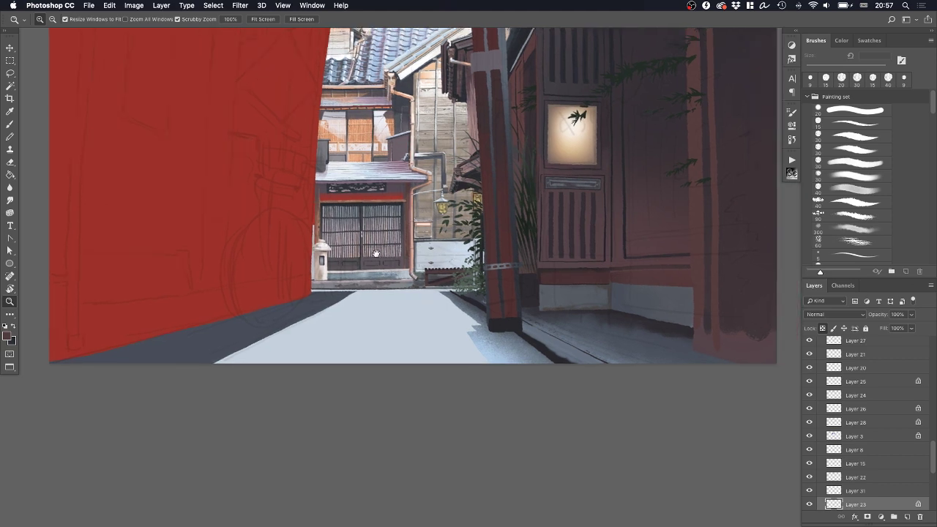
left_click_drag(547, 332, 528, 329)
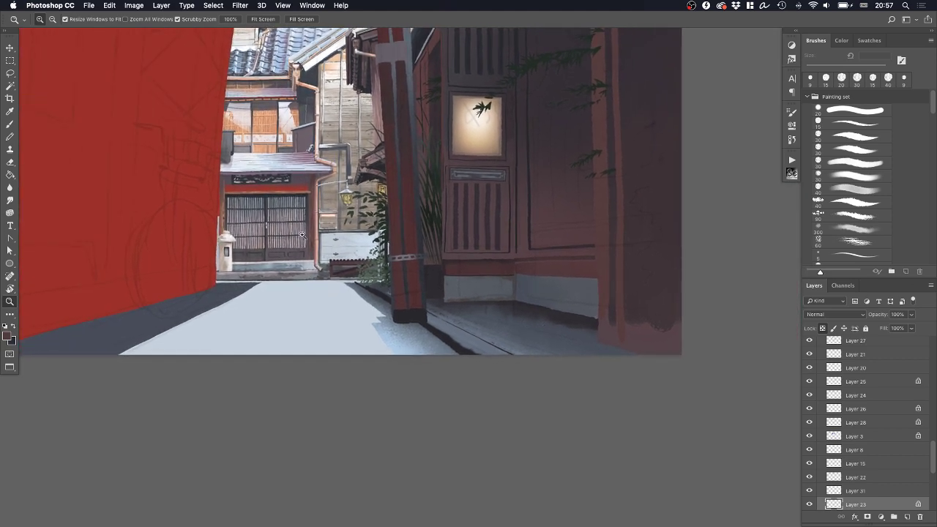
left_click_drag(303, 235, 368, 240)
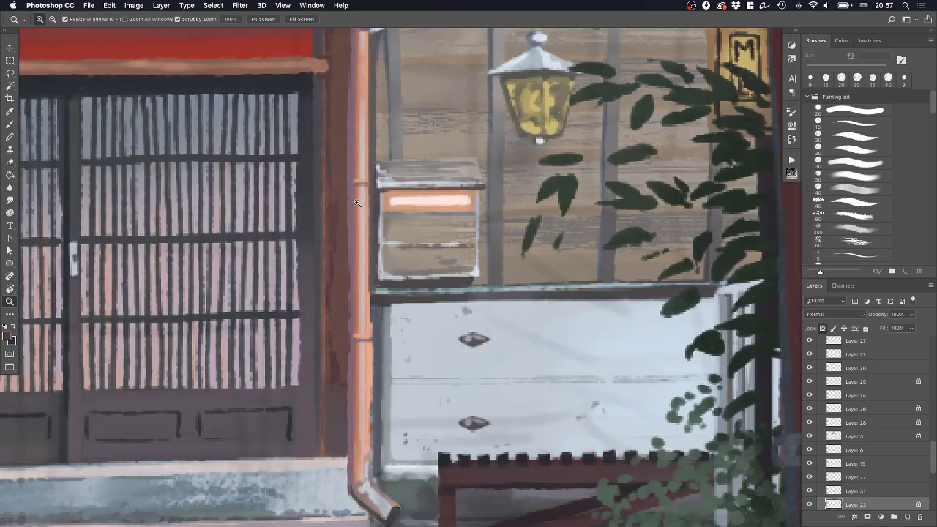
key("b")
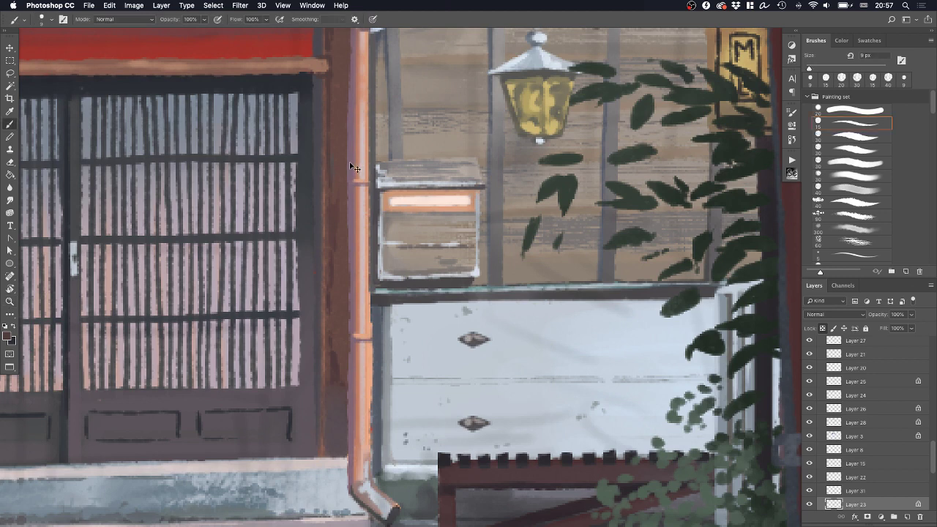
left_click(348, 160, "super")
left_click(336, 215, "alt")
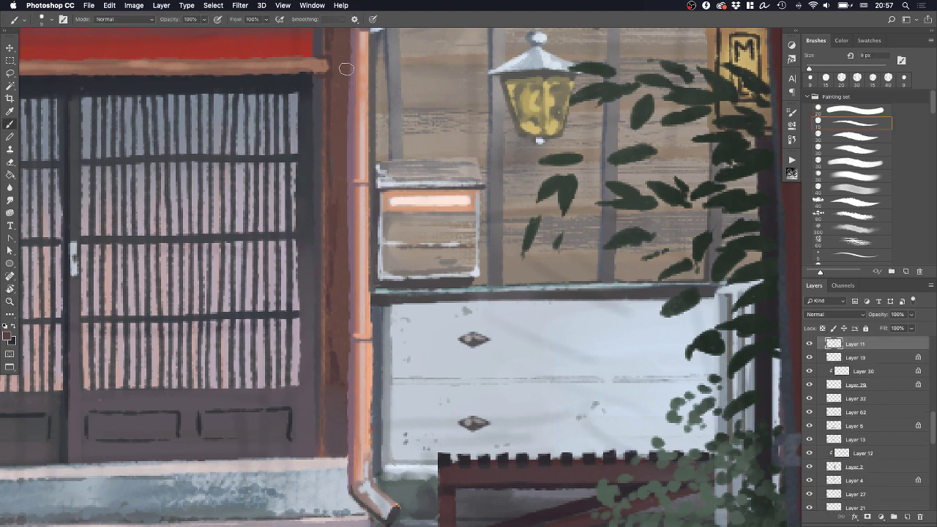
mouse_move(346, 82)
left_mouse_down()
mouse_move(342, 185)
mouse_move(345, 67)
mouse_move(346, 213)
left_mouse_up()
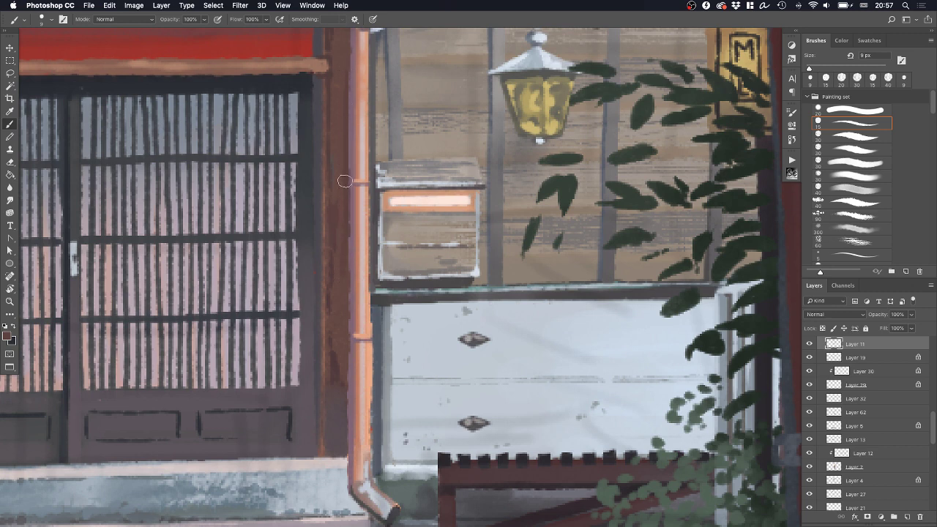
mouse_move(350, 62)
left_mouse_down()
mouse_move(347, 182)
mouse_move(345, 63)
left_mouse_up()
Highlight the upper tips of the tall grass beside the striped post on Layer 46 with a sampled pale green and a soft 10 px brush
key("z")
left_click_drag(375, 305, 325, 348)
left_click(378, 288)
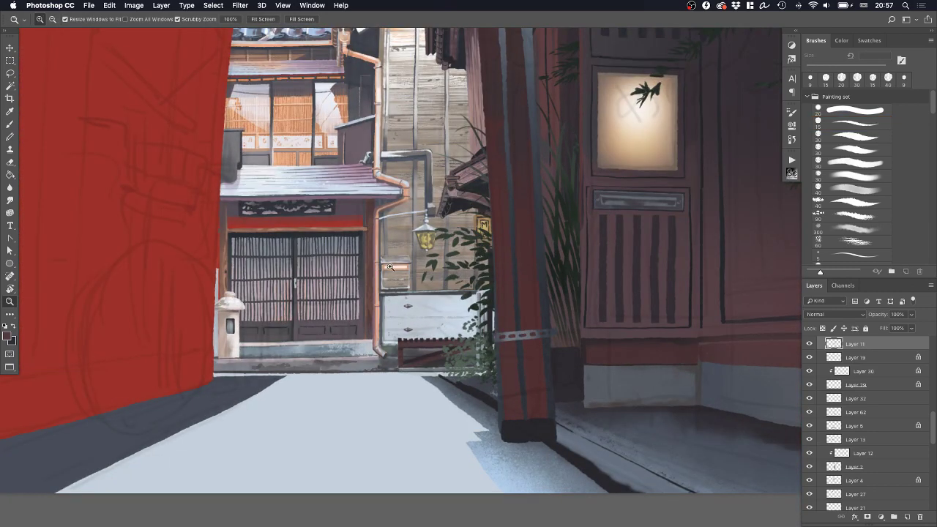
left_click_drag(401, 244, 427, 232)
left_click_drag(427, 198, 403, 226)
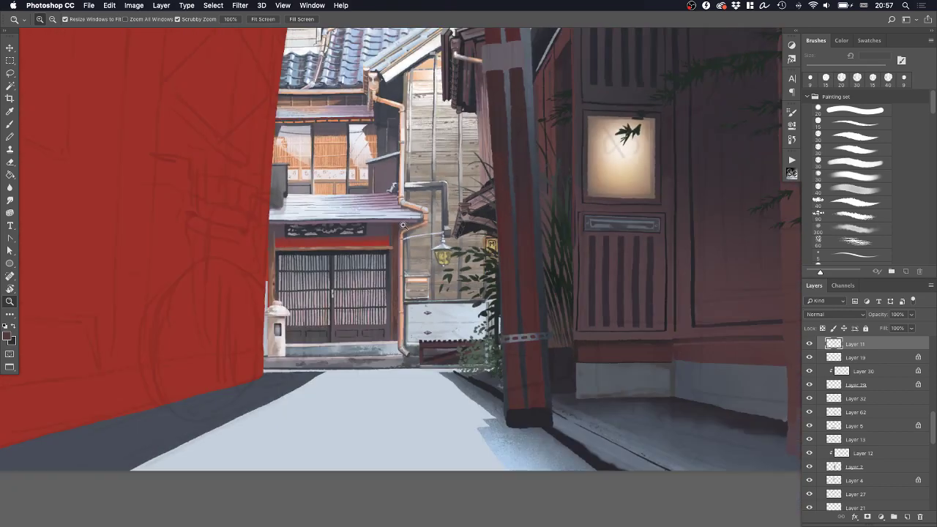
left_click_drag(553, 214, 525, 232)
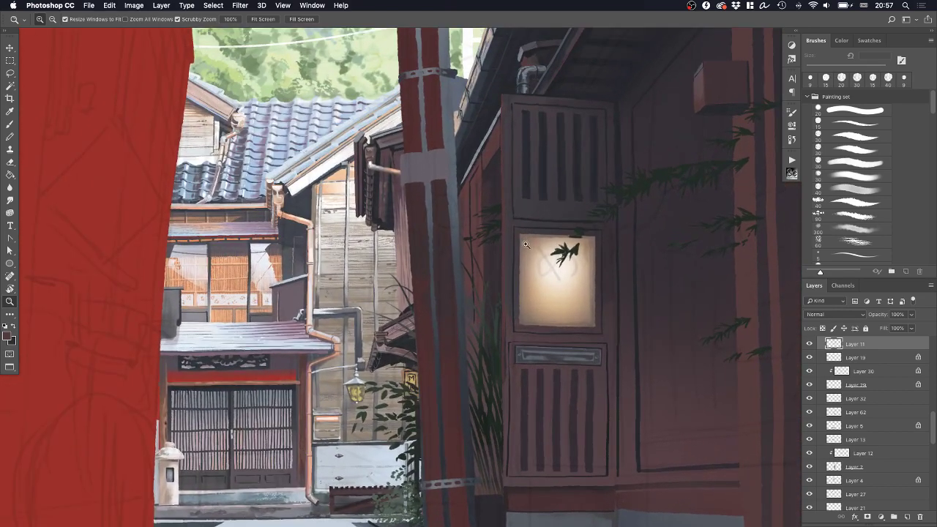
left_click_drag(467, 322, 450, 275)
left_click(441, 286, "super")
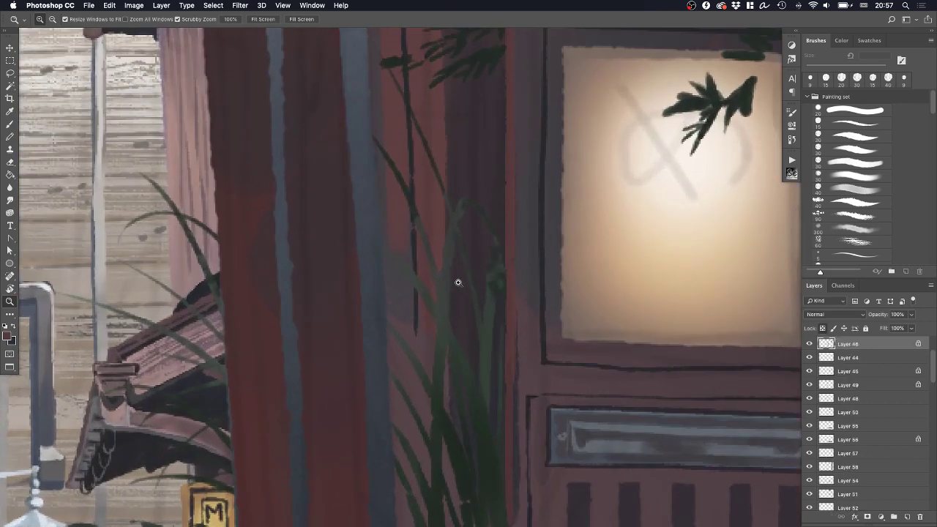
key("b")
left_click(836, 191)
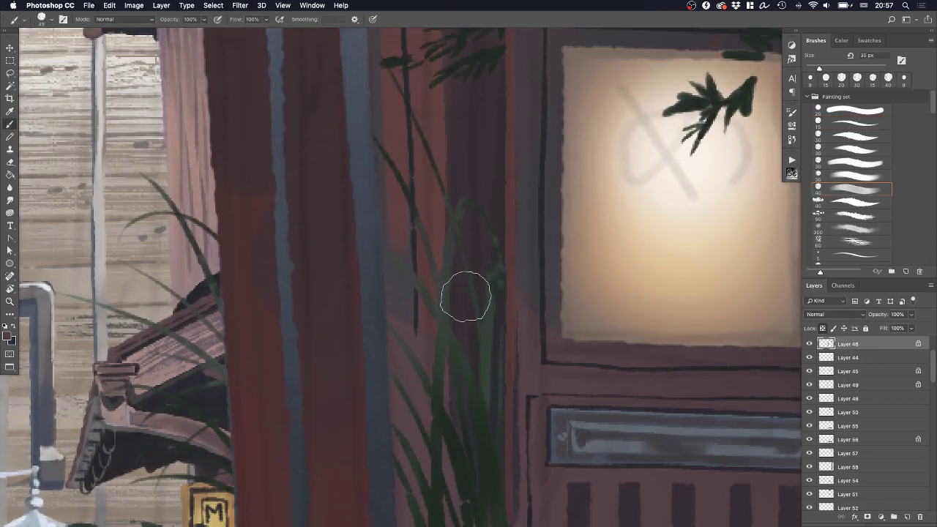
key("bracketleft")
key("bracketleft")
key("bracketleft")
left_click(86, 294, "alt")
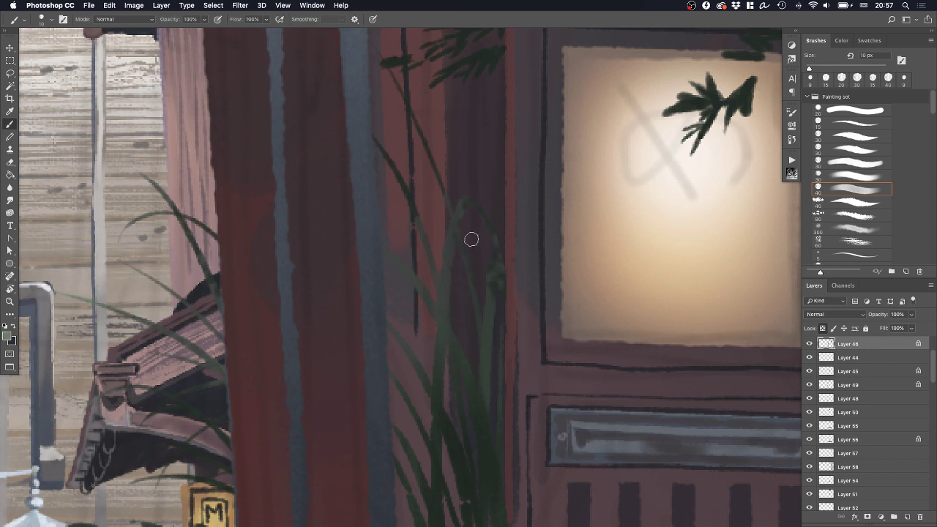
mouse_move(445, 297)
left_mouse_down()
mouse_move(452, 230)
mouse_move(448, 303)
left_mouse_up()
left_click_drag(465, 200, 460, 206)
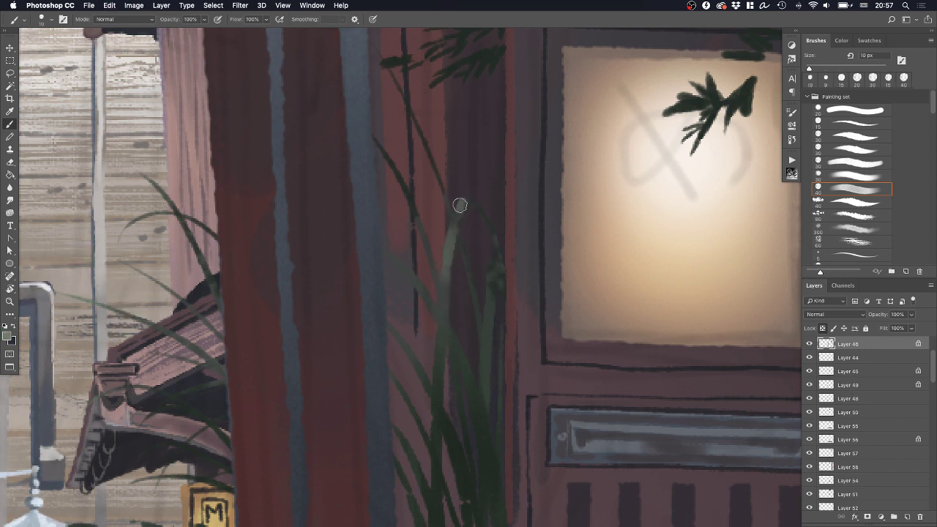
mouse_move(426, 247)
left_mouse_down()
mouse_move(395, 173)
mouse_move(431, 230)
left_mouse_up()
left_click_drag(439, 174, 426, 140)
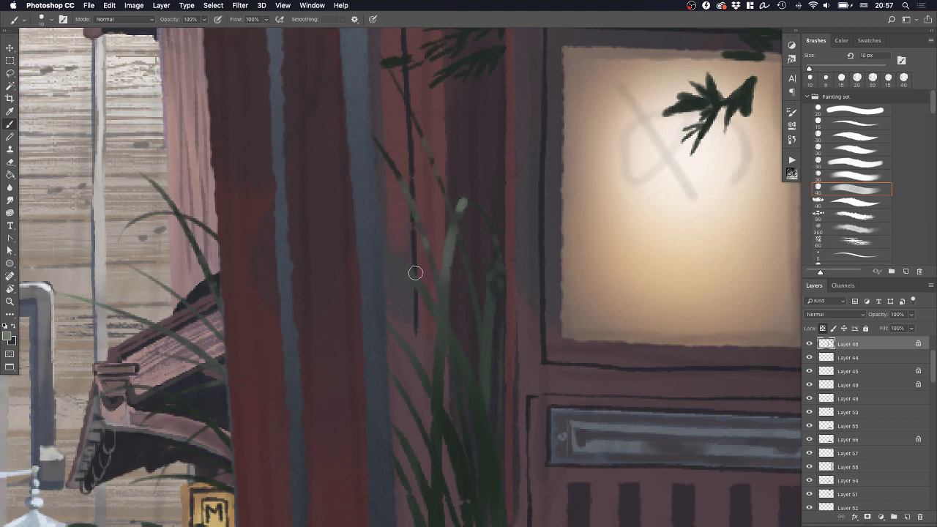
Add pale green highlights along the shorter and neighbouring grass blades on Layer 46 with the 10 px brush
mouse_move(412, 272)
left_mouse_down()
mouse_move(441, 334)
mouse_move(444, 282)
mouse_move(440, 406)
left_mouse_up()
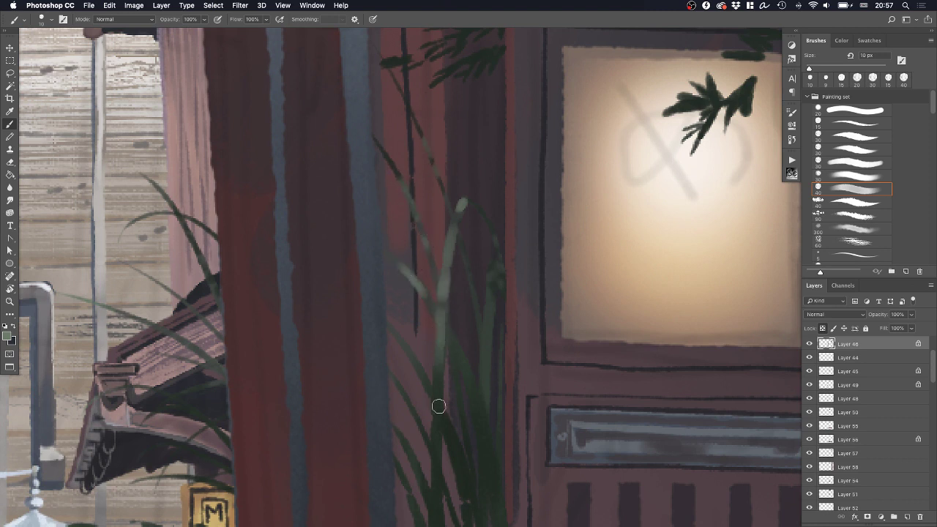
mouse_move(454, 338)
left_mouse_down()
mouse_move(479, 407)
mouse_move(459, 332)
mouse_move(469, 370)
left_mouse_up()
key("super+z")
left_click_drag(380, 361, 422, 429)
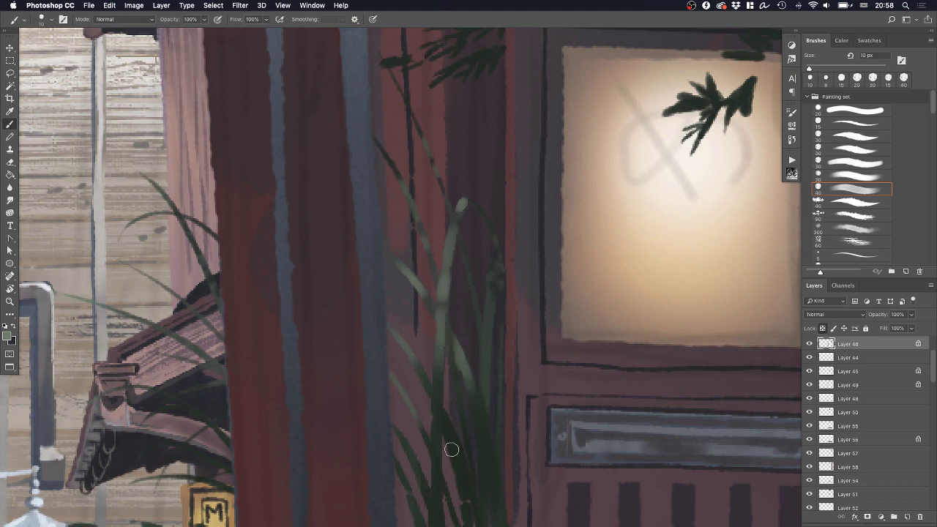
left_click_drag(489, 327, 485, 370)
Mix a green with hue 112, saturation 18% and brightness 49%, and brighten the upper left grass blades behind the post
key("z")
mouse_move(498, 281)
left_mouse_down()
mouse_move(471, 321)
mouse_move(527, 275)
left_mouse_up()
left_click(225, 277)
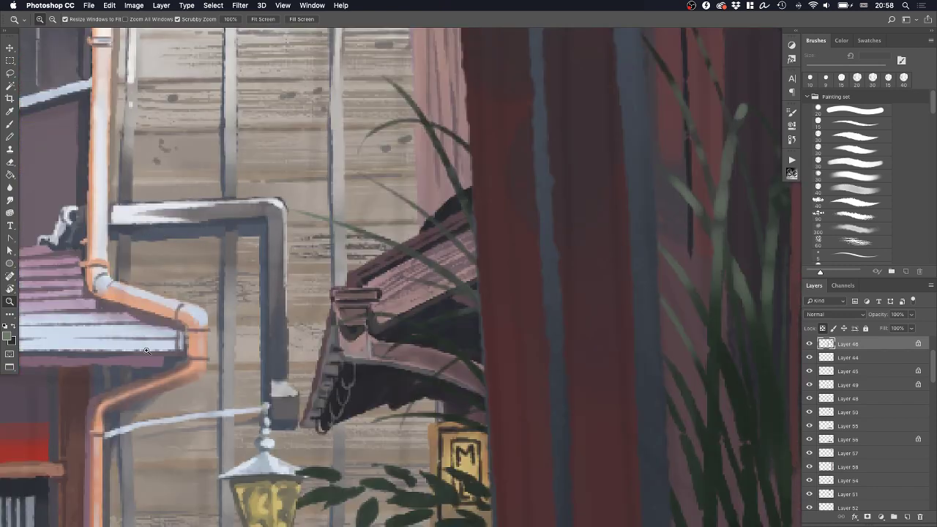
key("b")
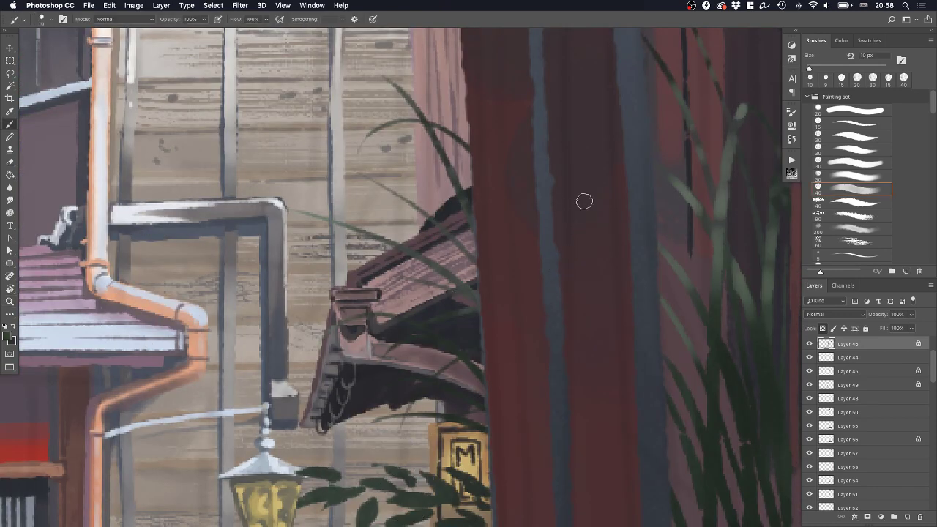
left_click(843, 41)
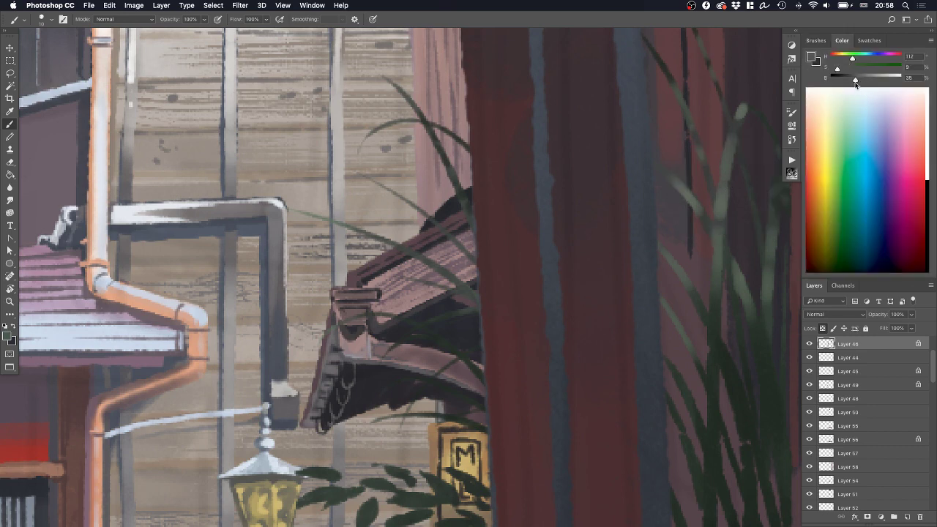
left_click_drag(855, 81, 856, 77)
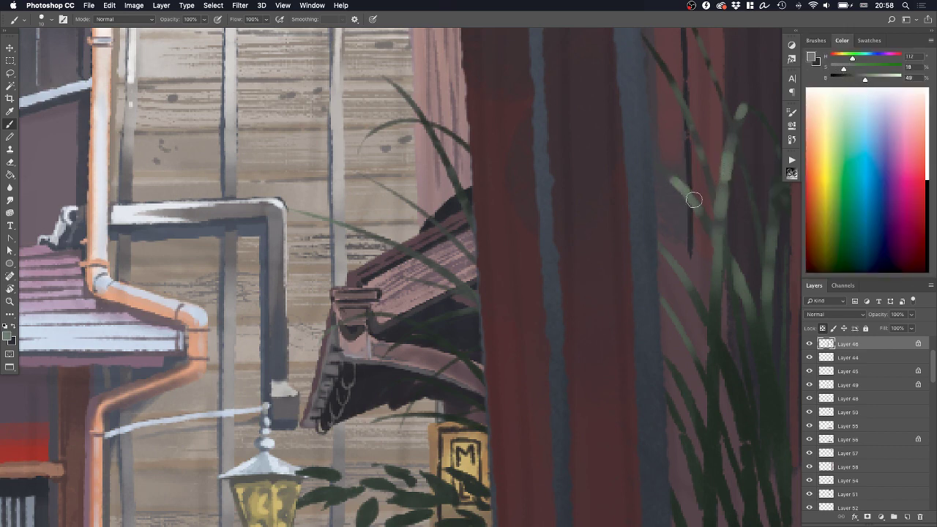
left_click(816, 40)
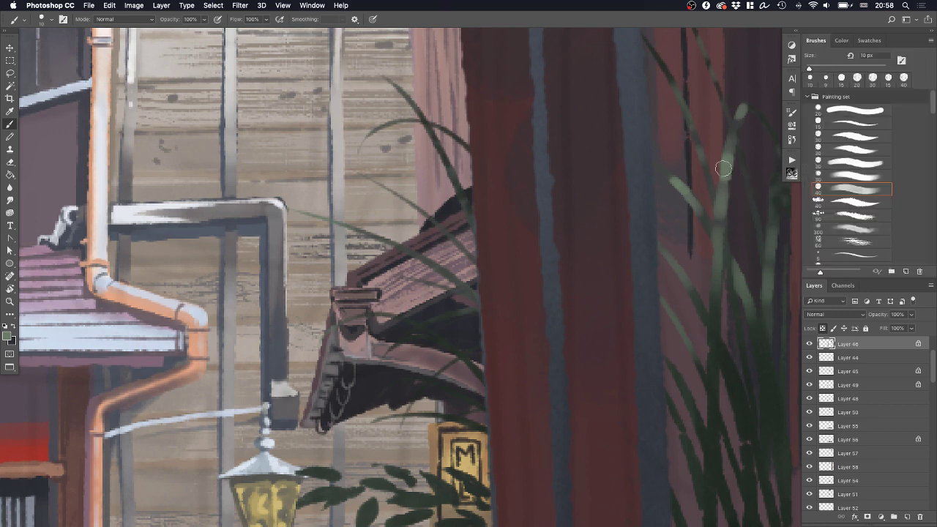
left_click_drag(697, 136, 680, 96)
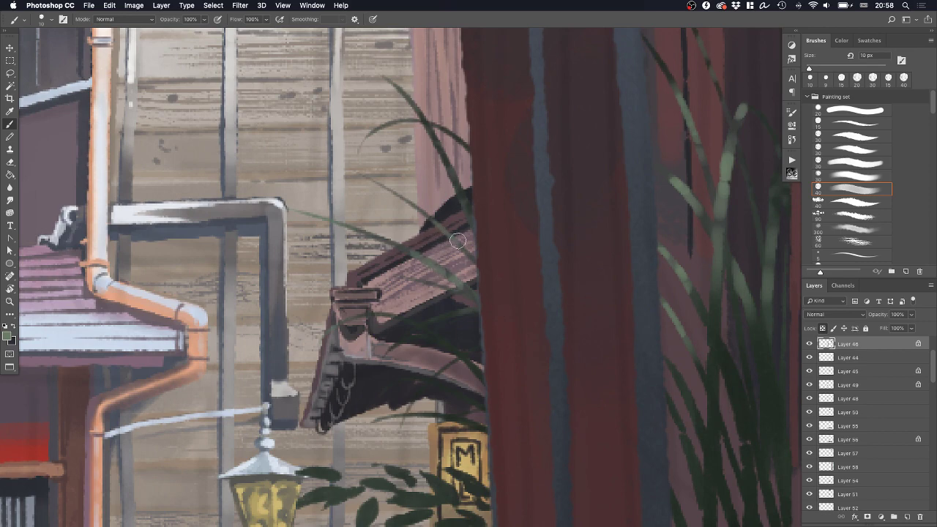
key("z")
left_click_drag(575, 247, 630, 275)
scroll(554, 285, "right", 5)
key("b")
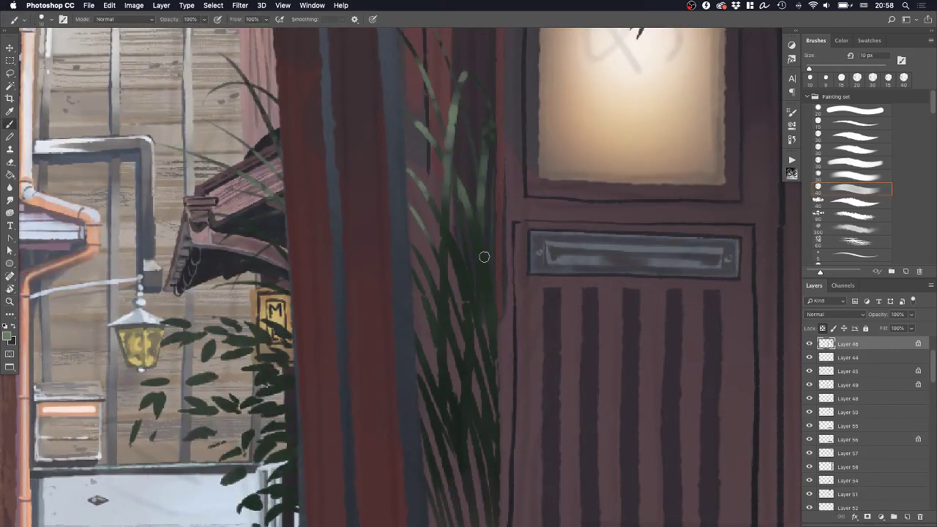
left_click_drag(481, 258, 465, 374)
key("super+z")
key("super+z")
left_click_drag(470, 327, 461, 412)
key("super+z")
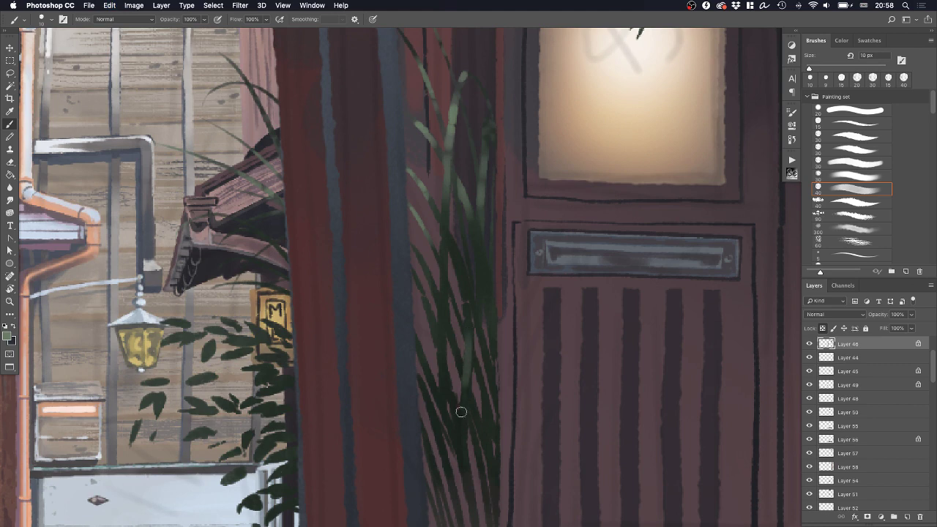
key("super+z")
Brush light green highlights down the lower middle grass blades on Layer 46 with the 10 px brush
left_click_drag(471, 326, 463, 403)
left_click_drag(441, 313, 439, 385)
key("z")
left_click_drag(475, 281, 459, 329)
key("super+z")
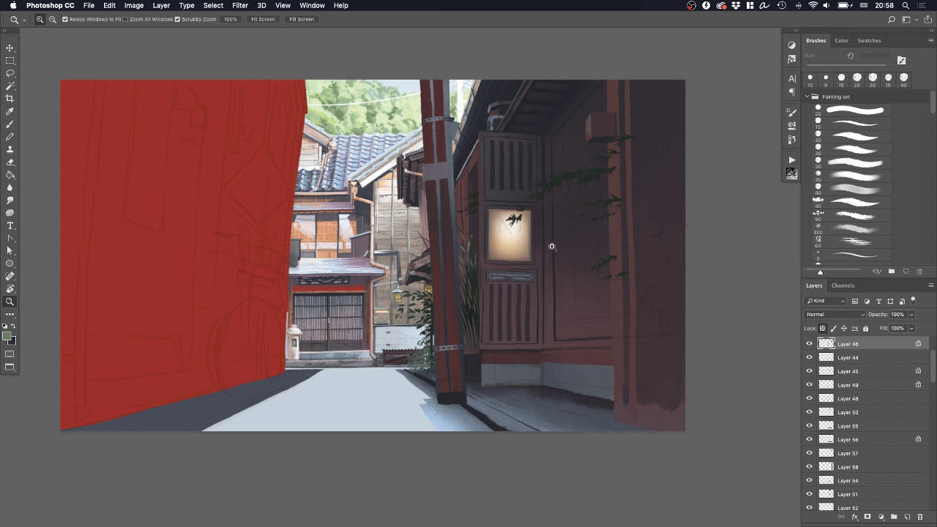
Dab a dark red sampled from the striped post over its pale grey band on Layer 42 with a soft 30 px brush
left_click_drag(515, 277, 515, 277)
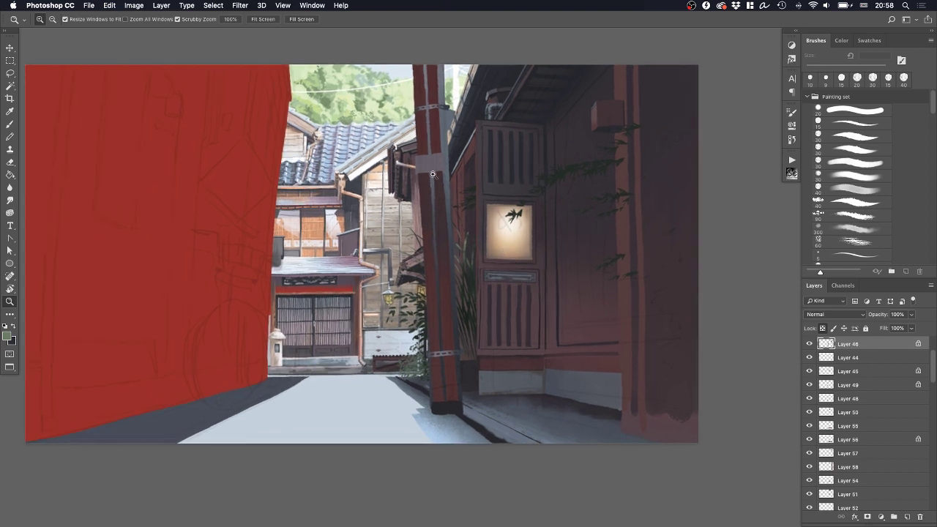
left_click(419, 130)
left_click(473, 189)
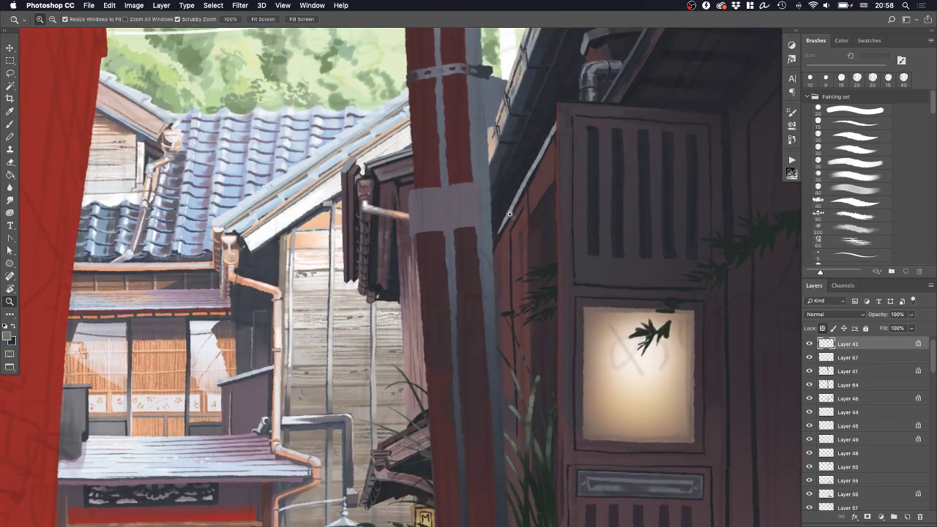
key("b")
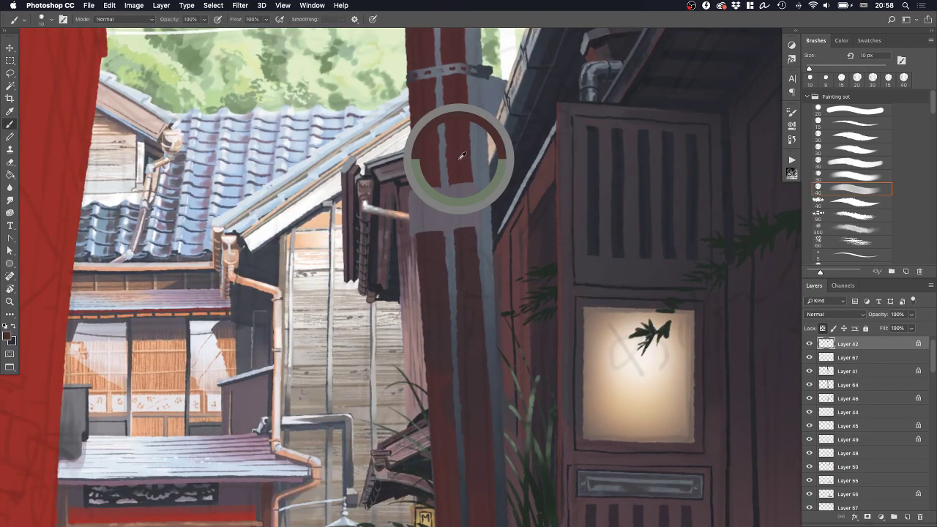
left_click(461, 157, "alt")
key("bracketright")
key("bracketright")
key("bracketright")
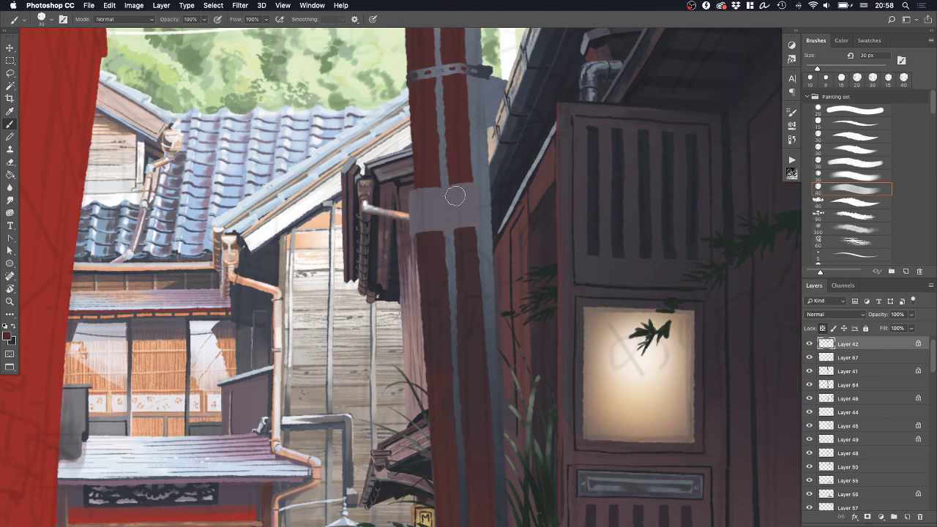
left_click_drag(457, 192, 459, 219)
left_click(419, 196)
left_click(426, 209)
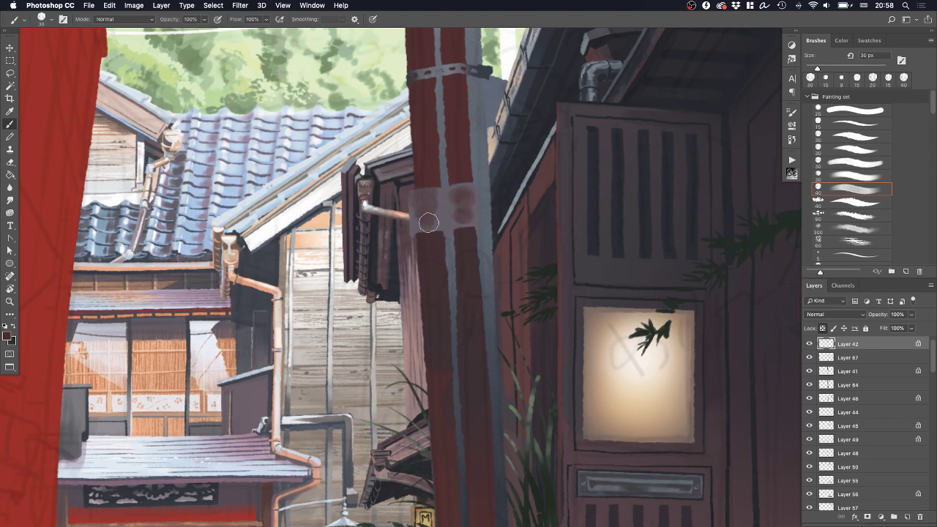
left_click(430, 220)
Paint dusky red-brown strokes over the post band's upper edge, centre seam and lower edge on Layer 42 with a hard-edged 15 px brush
key("z")
left_click(434, 209)
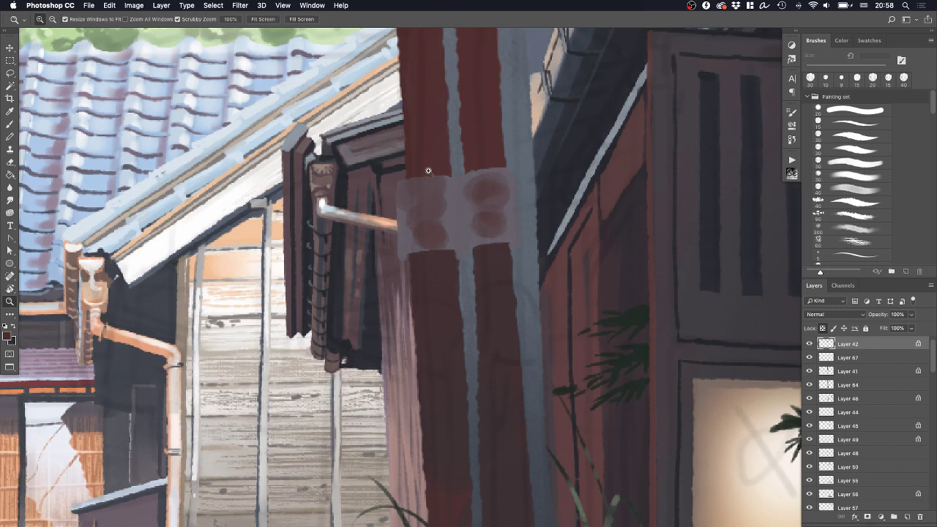
key("b")
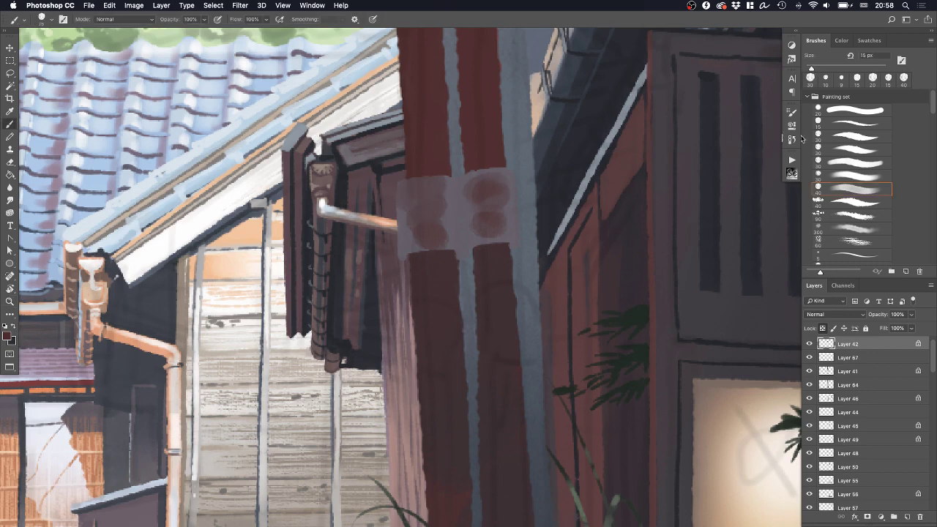
left_click(870, 136)
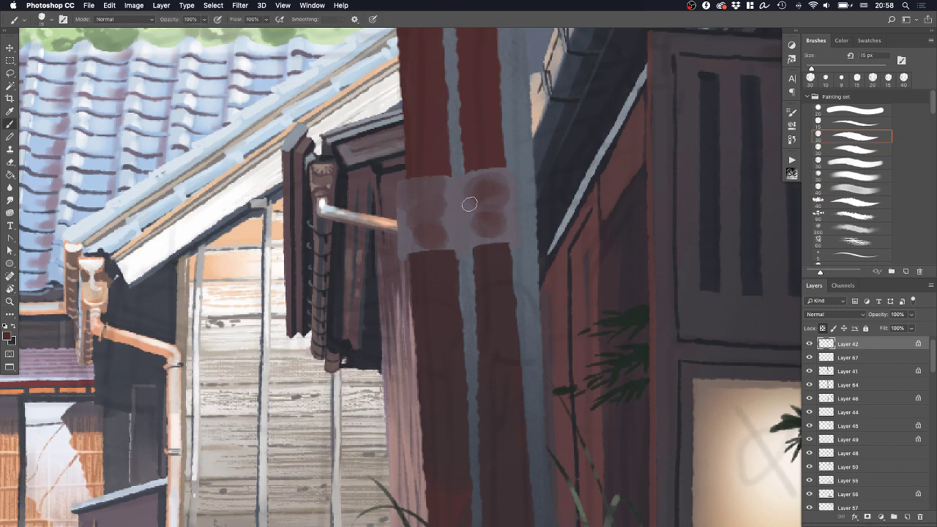
left_click_drag(467, 182, 502, 177)
left_click(478, 177, "alt")
left_click(485, 189, "alt")
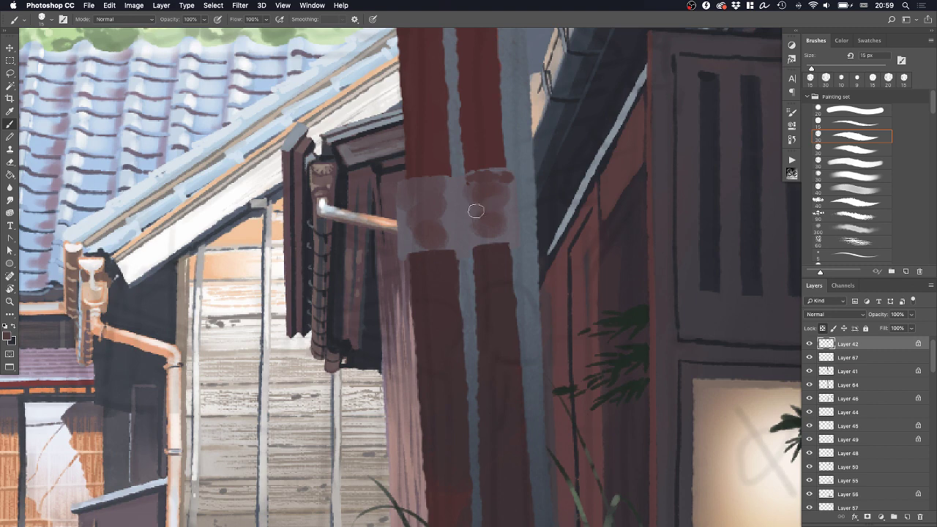
left_click_drag(459, 176, 459, 243)
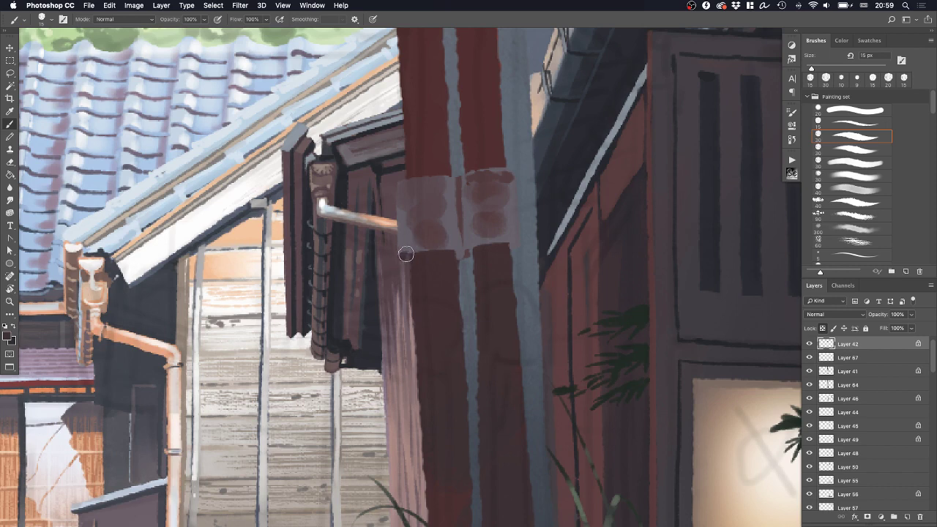
left_click_drag(399, 254, 469, 257)
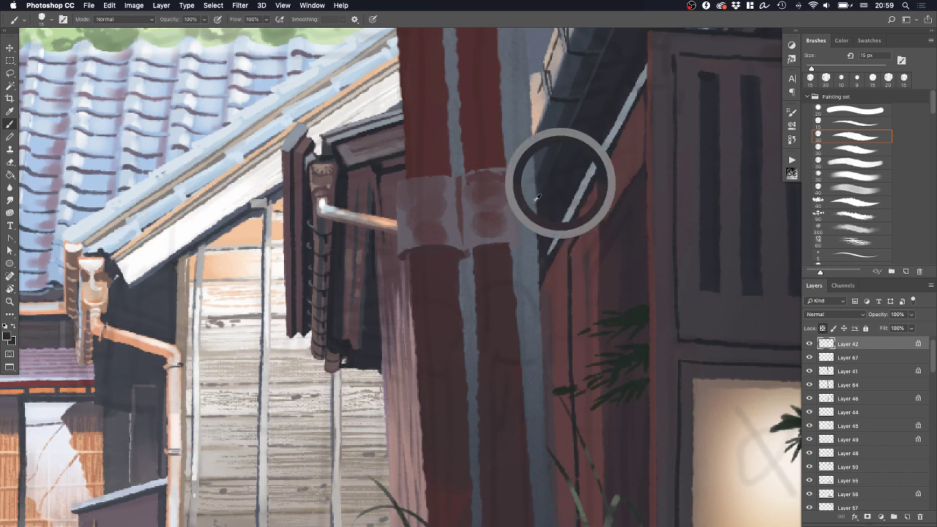
Outline the band's lower edge in near-black and draw two curved dark lines across each half with the 15 px brush
mouse_move(402, 260)
left_mouse_down()
mouse_move(429, 247)
mouse_move(466, 257)
mouse_move(520, 245)
left_mouse_up()
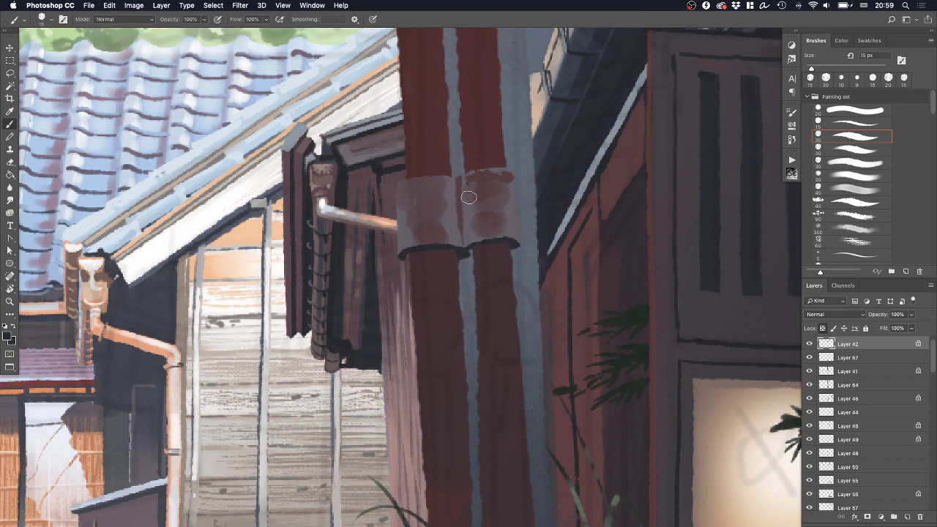
left_click_drag(463, 194, 516, 187)
left_click_drag(465, 228, 518, 225)
key("super+z")
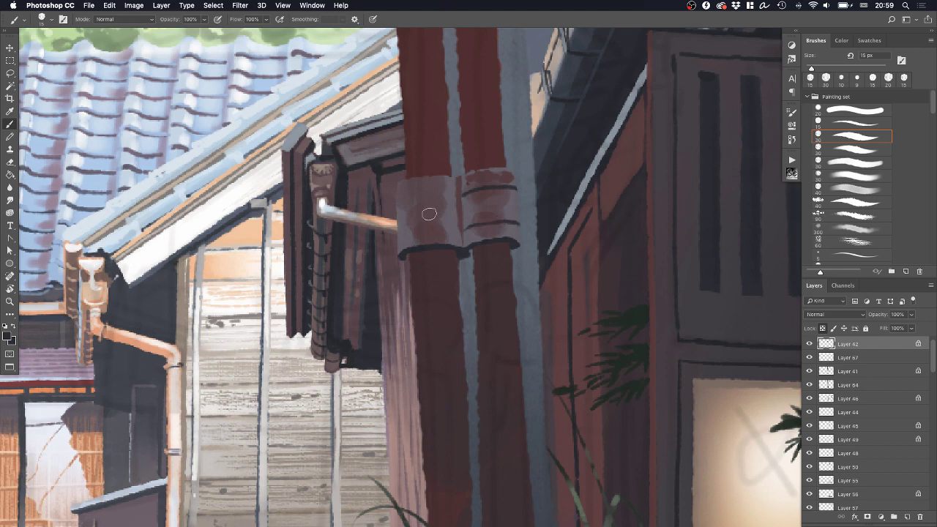
left_click_drag(398, 203, 453, 199)
key("super+z")
left_click_drag(400, 233, 461, 227)
key("super+z")
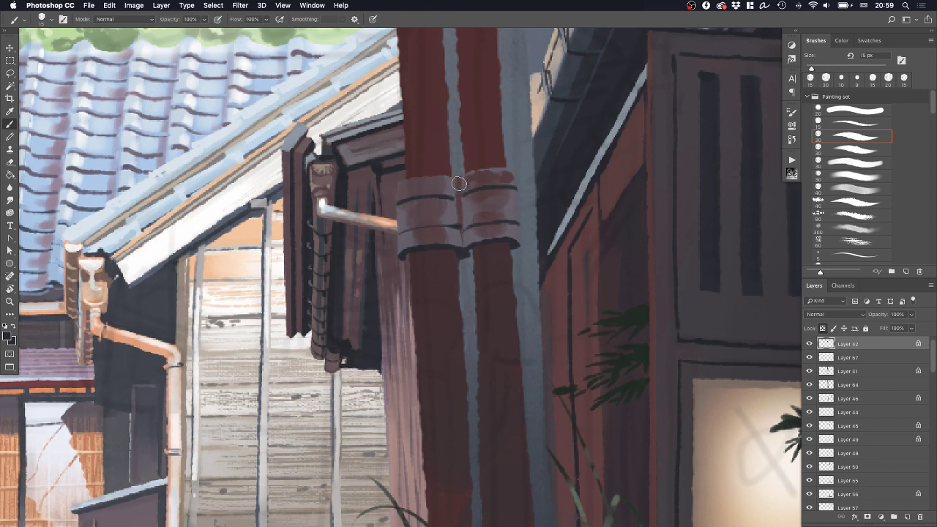
Darken the band's centre seam and right edge, and touch up its upper rim and seam with a 9 px brush
left_click_drag(460, 183, 462, 252)
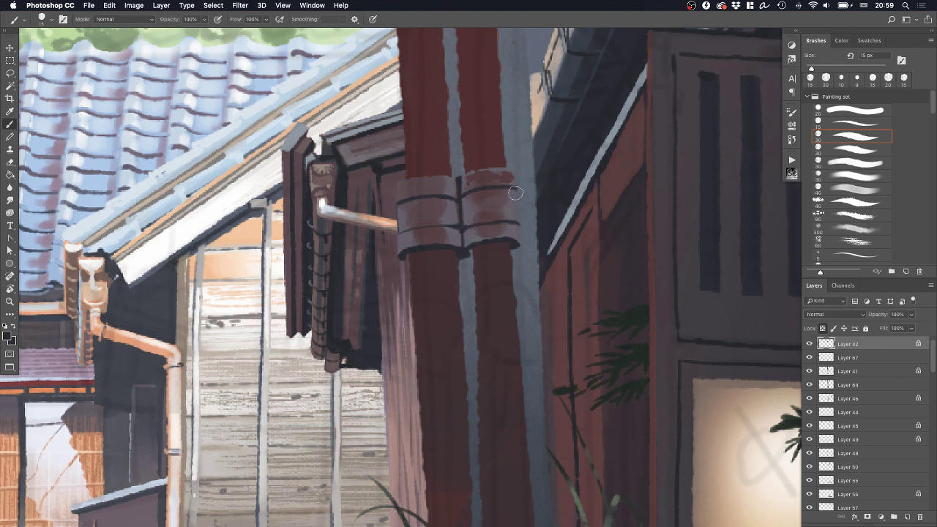
left_click_drag(516, 192, 518, 221)
left_click(505, 176, "alt")
key("bracketleft")
key("bracketleft")
left_click_drag(507, 172, 506, 180)
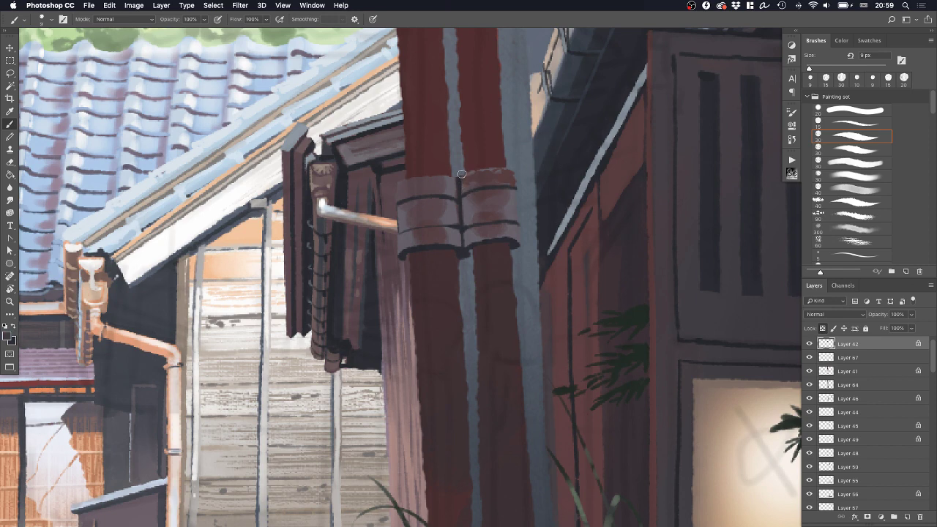
left_click_drag(464, 198, 466, 224)
Add dark red touches to the band's left half beside the centre seam with a 15 px brush
key("bracketright")
key("bracketright")
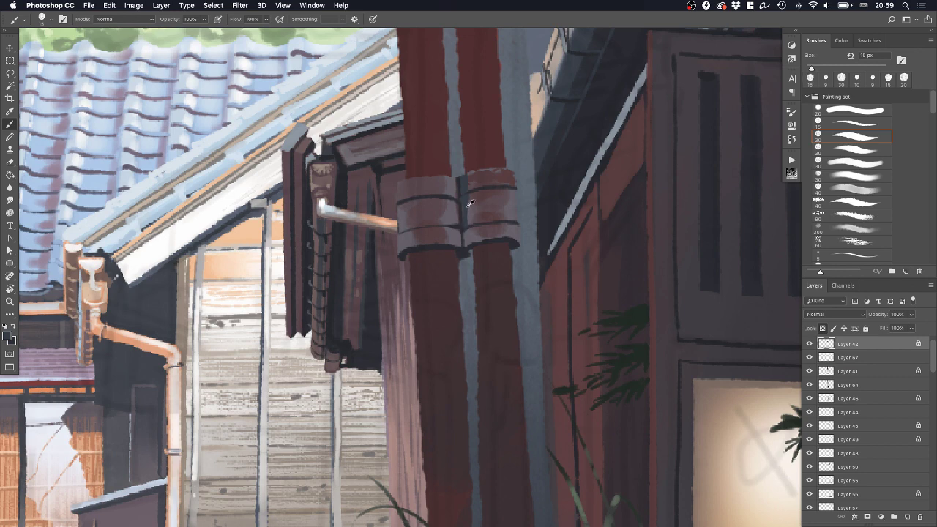
left_click(469, 206, "alt")
left_click_drag(454, 210, 455, 220)
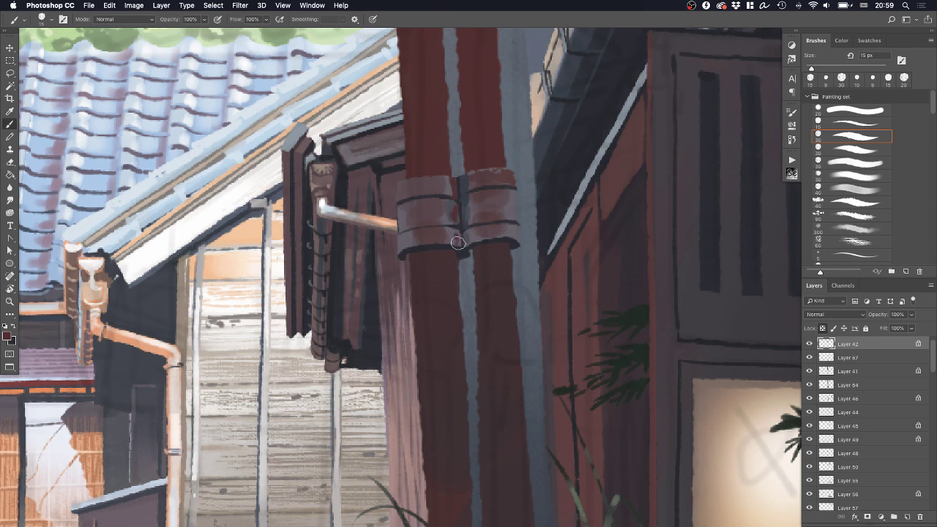
Mottle the lower section of the band's left half with sampled grey and red-brown tones using a 9 px brush
key("z")
left_click_drag(506, 195, 478, 211)
left_click_drag(543, 195, 549, 195)
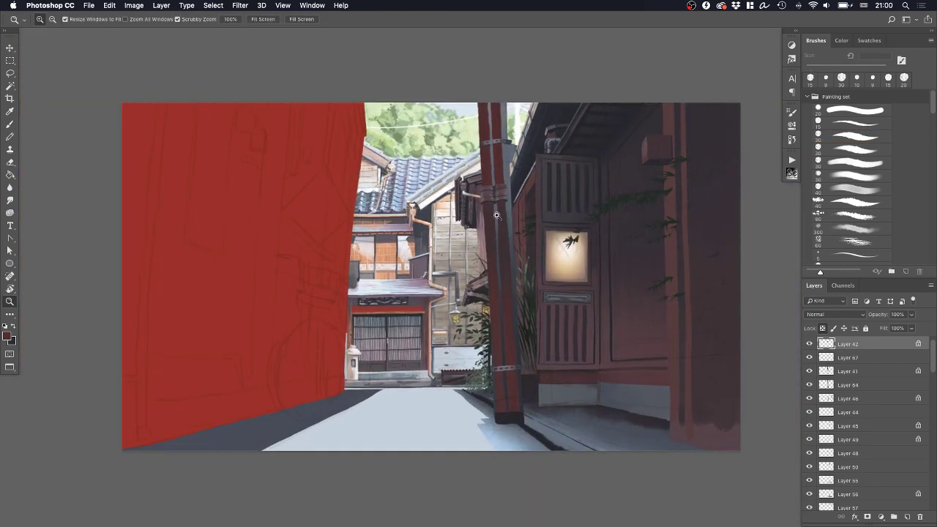
left_click_drag(497, 217, 520, 216)
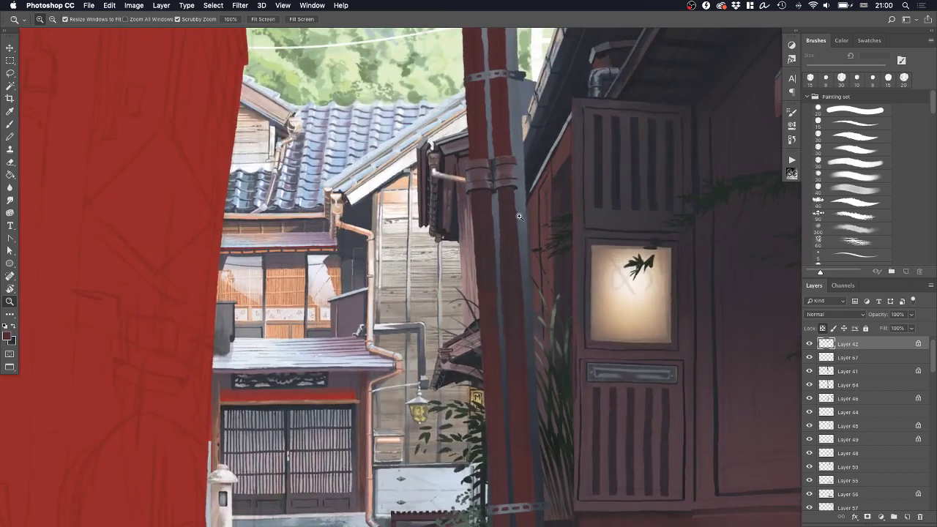
left_click_drag(498, 183, 529, 180)
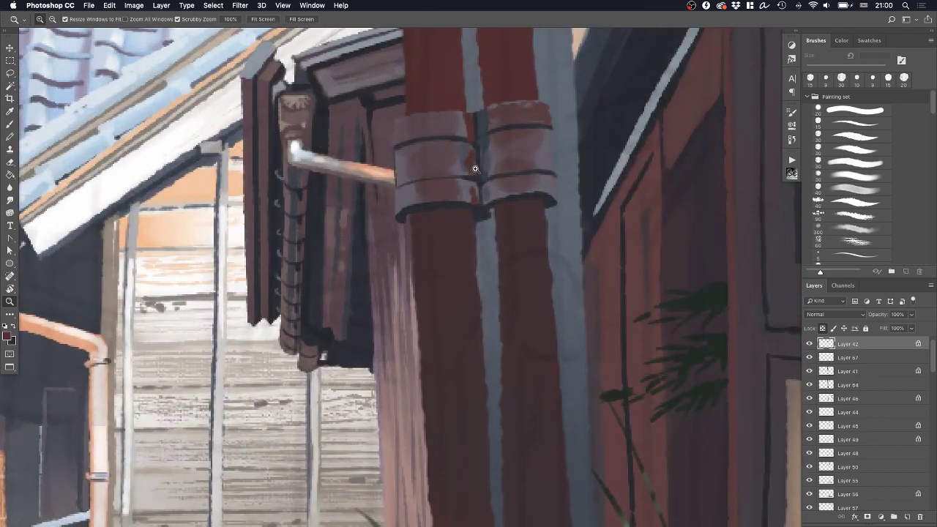
key("alt")
key("b")
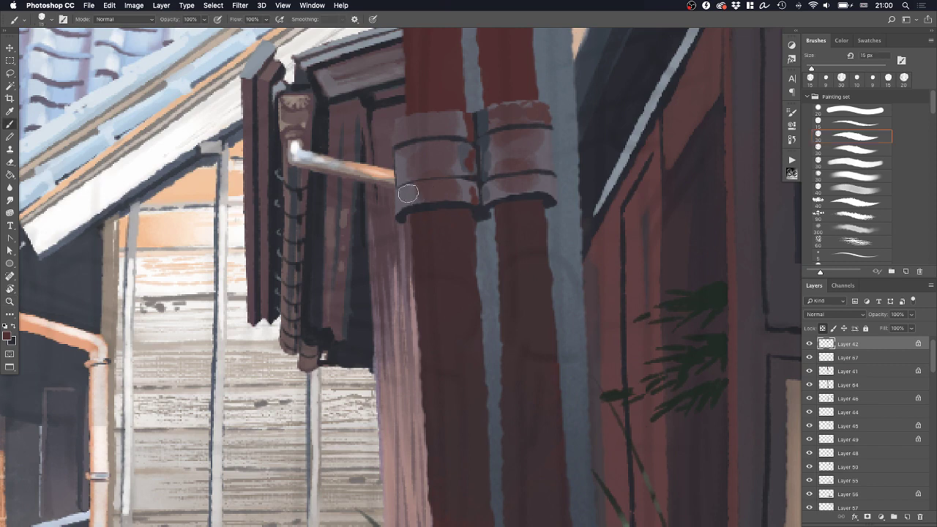
key("bracketleft")
key("bracketleft")
left_click(421, 183, "alt")
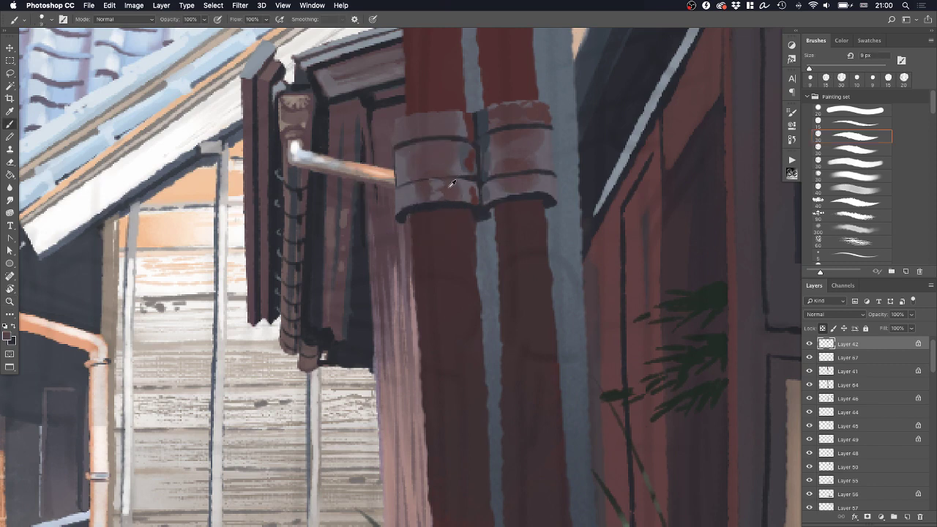
left_click(450, 187, "alt")
mouse_move(465, 186)
left_mouse_down()
mouse_move(398, 192)
mouse_move(400, 208)
left_mouse_up()
left_click(438, 182, "alt")
left_click(421, 188, "alt")
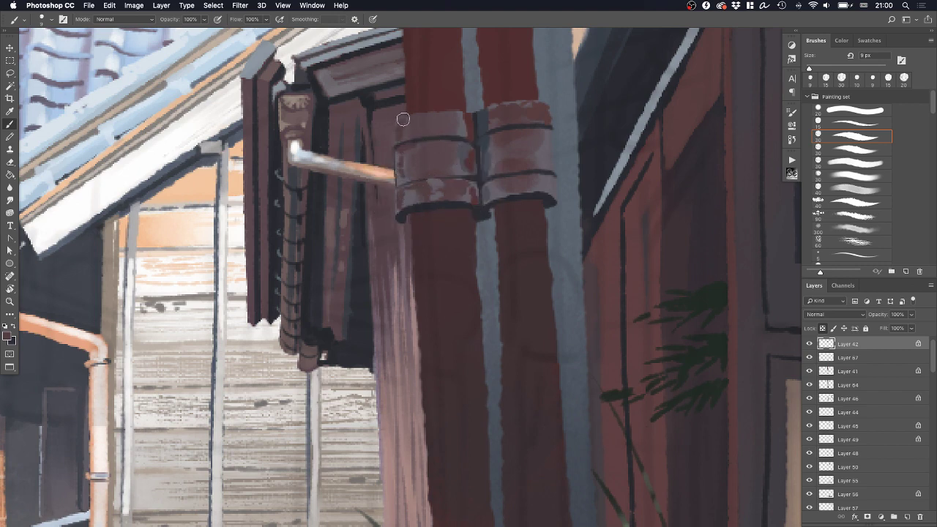
Brush worn grey and red-brown patches over the upper and middle sections of both band halves with the 9 px brush
left_click(464, 130, "alt")
left_click_drag(415, 132, 448, 133)
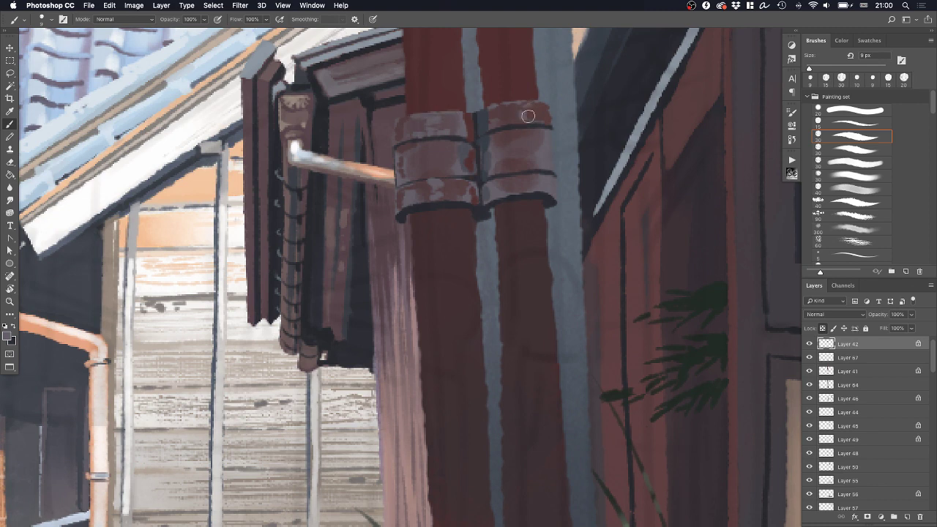
left_click_drag(528, 115, 494, 124)
mouse_move(521, 147)
left_mouse_down()
mouse_move(534, 145)
mouse_move(542, 160)
mouse_move(550, 149)
mouse_move(536, 166)
left_mouse_up()
left_click(539, 139, "alt")
left_click(512, 131, "alt")
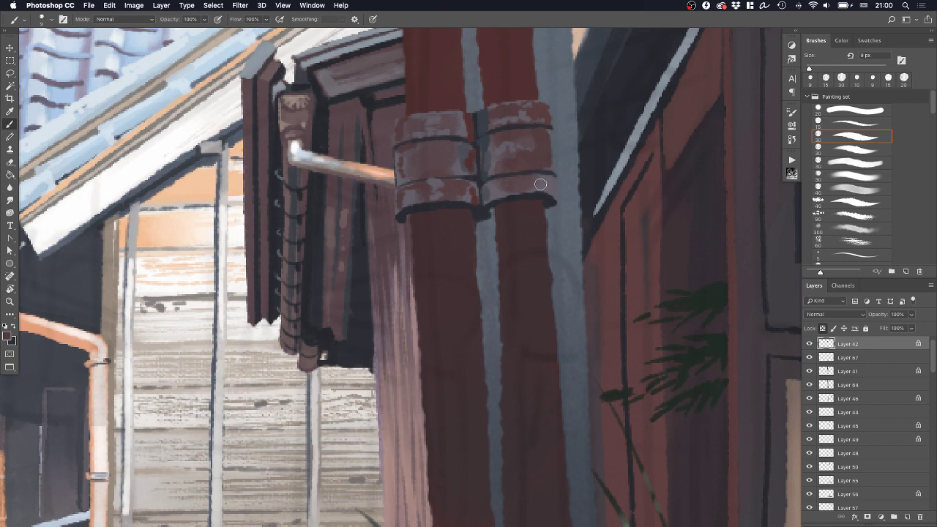
Work sampled reddish tones into the lower sections of the band's two halves
left_click(531, 183, "alt")
left_click_drag(541, 182, 550, 194)
left_click(631, 211, "alt")
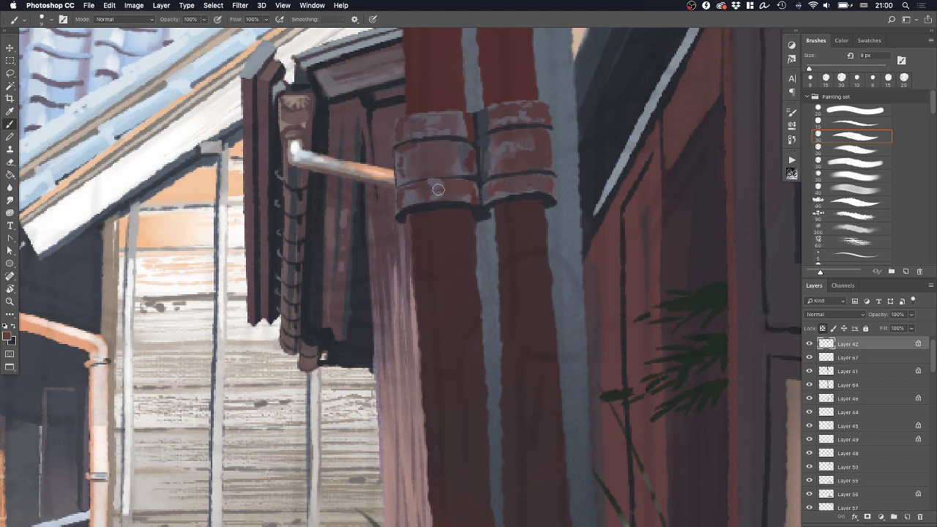
left_click(468, 176, "alt")
Dab sampled band tones along the inner edge of the right half beside the centre seam with the 9 px brush
key("z")
left_click_drag(469, 171, 377, 172)
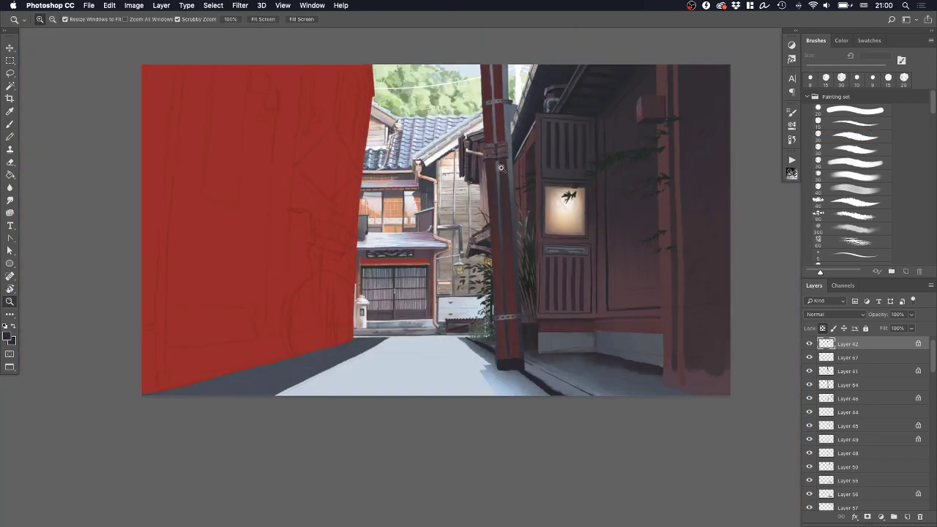
left_click_drag(499, 156, 514, 144)
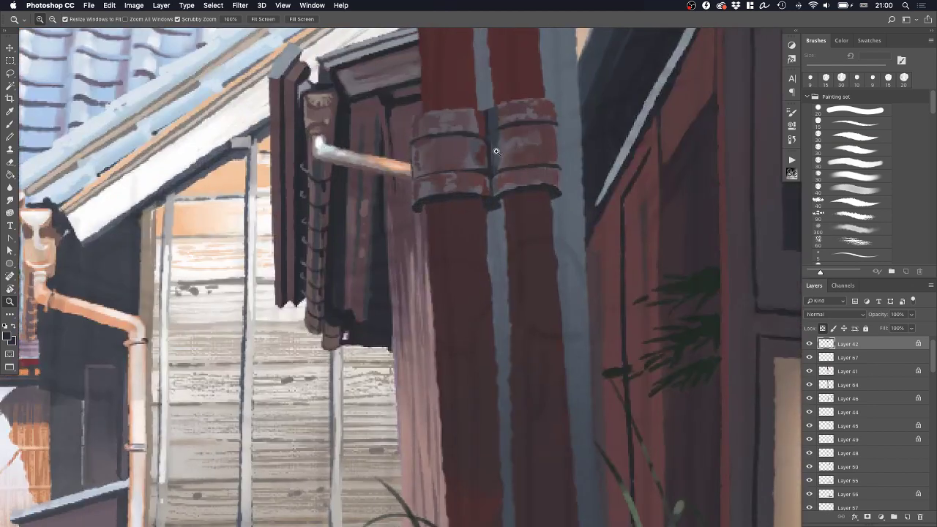
key("b")
left_click(509, 111)
left_click(502, 118)
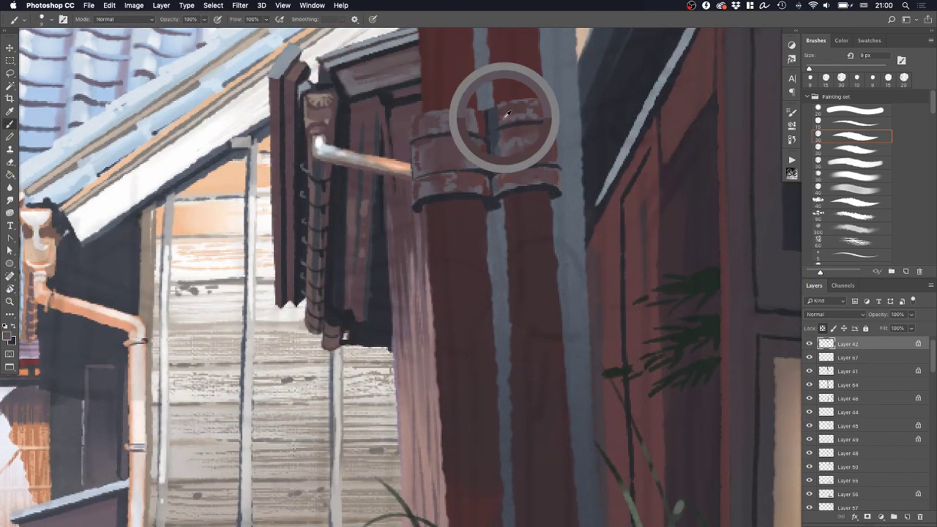
left_click(496, 110)
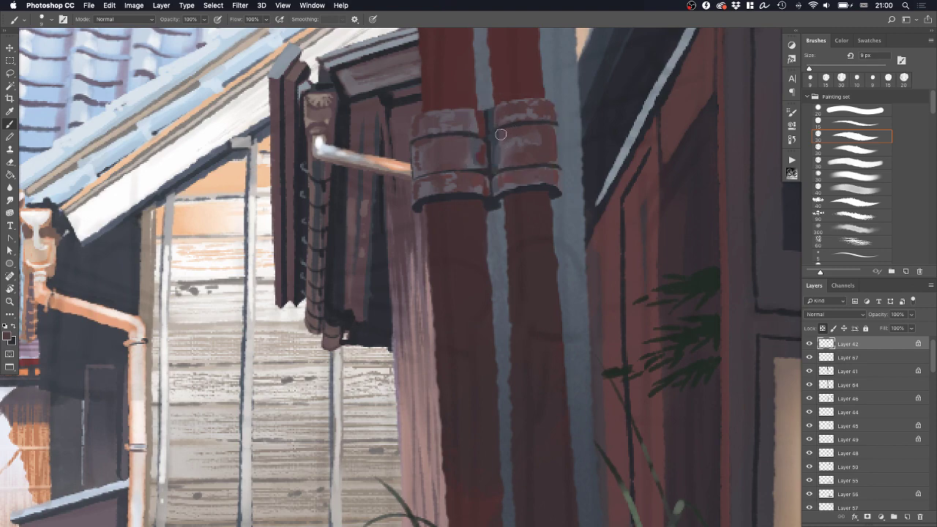
Add weathered grey and red-brown patches to the middle sections of the band's right and left halves
key("z")
left_click_drag(552, 127, 509, 167)
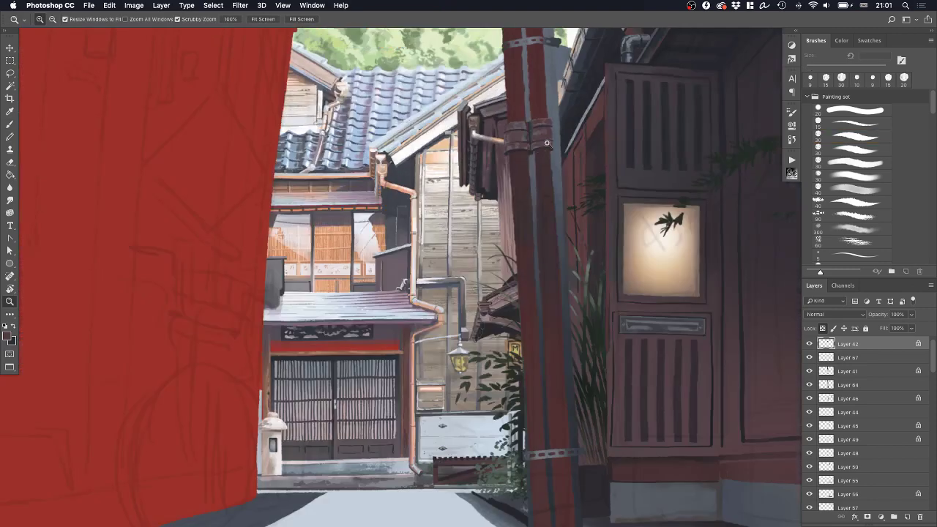
left_click(546, 142)
left_click(549, 136)
key("b")
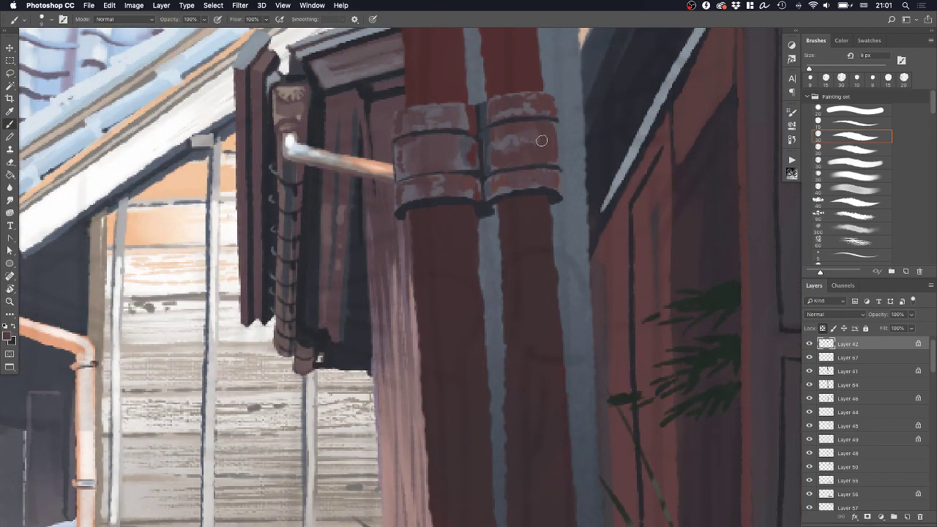
mouse_move(518, 135)
left_mouse_down()
mouse_move(552, 135)
mouse_move(557, 157)
left_mouse_up()
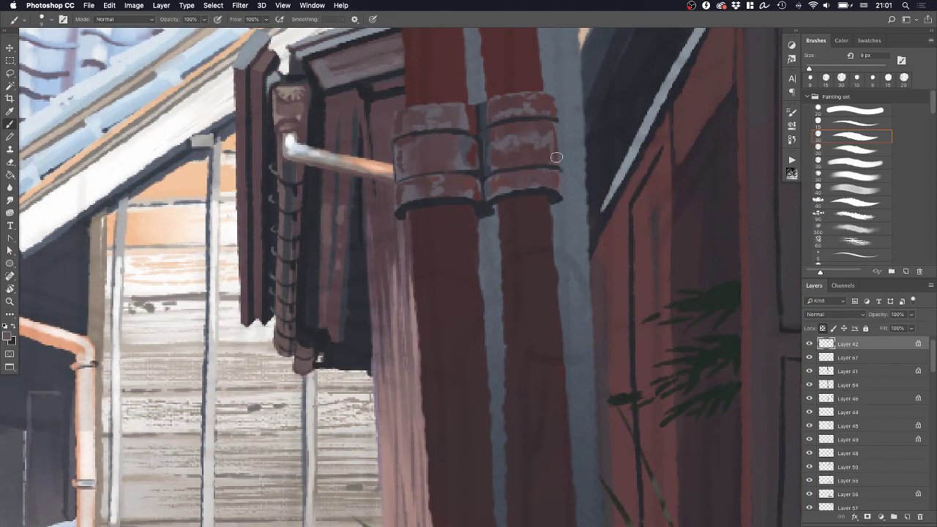
left_click(468, 145, "alt")
left_click_drag(460, 167, 476, 155)
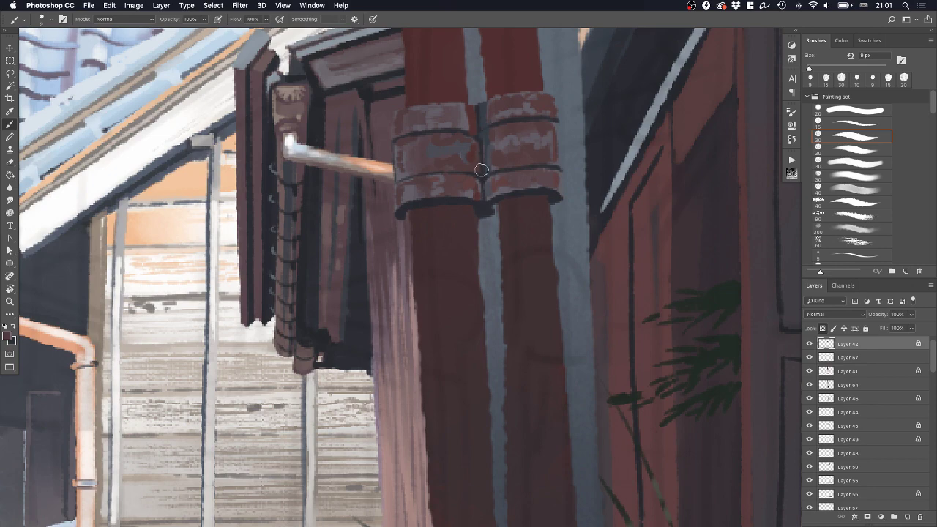
Unlock Layer 42's transparent pixels and outline the band's right edge in sampled near-black with the 9 px brush
key("z")
left_click_drag(542, 114, 475, 168)
left_click_drag(557, 137, 574, 131)
left_click_drag(543, 92, 526, 224)
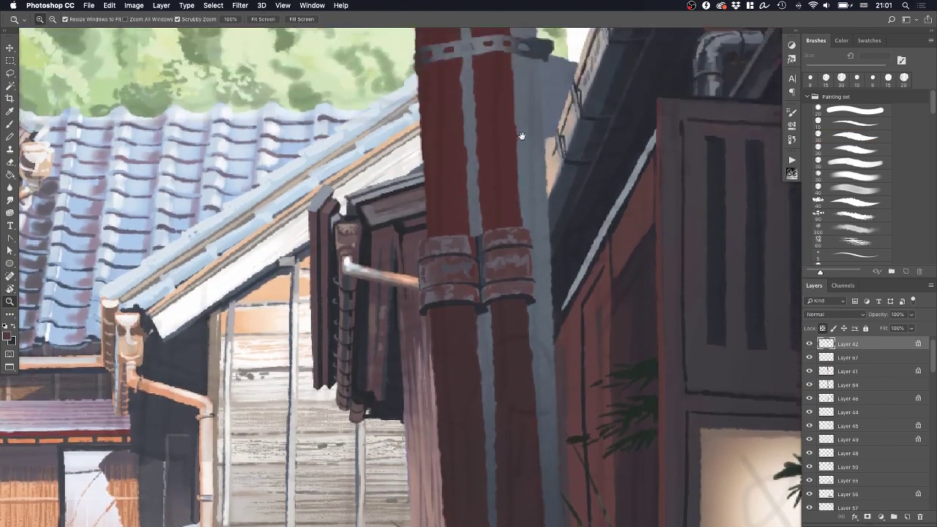
left_click_drag(521, 137, 535, 163)
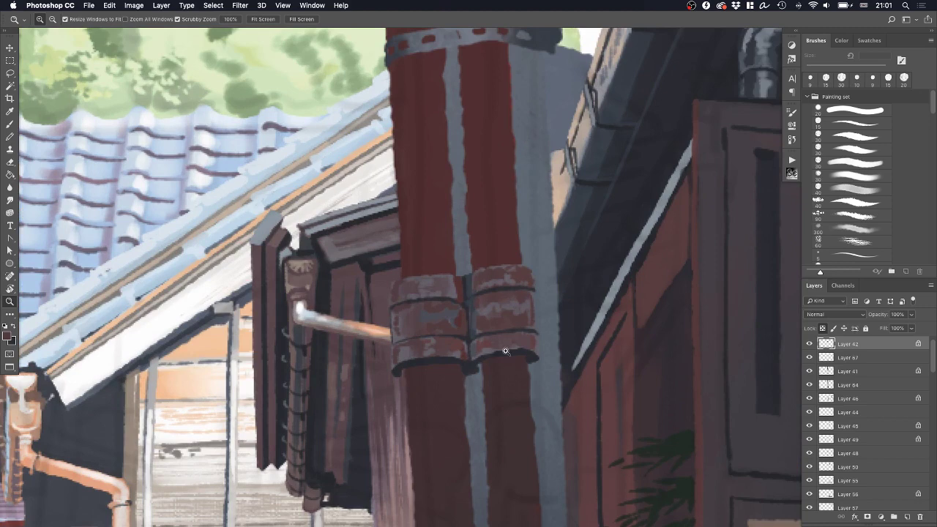
mouse_move(505, 352)
left_mouse_down()
mouse_move(479, 262)
mouse_move(485, 248)
left_mouse_up()
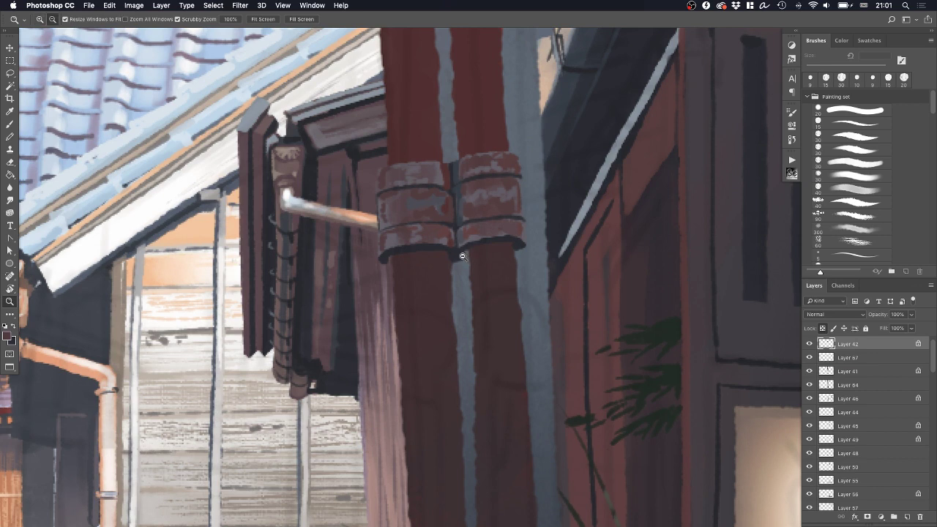
key("b")
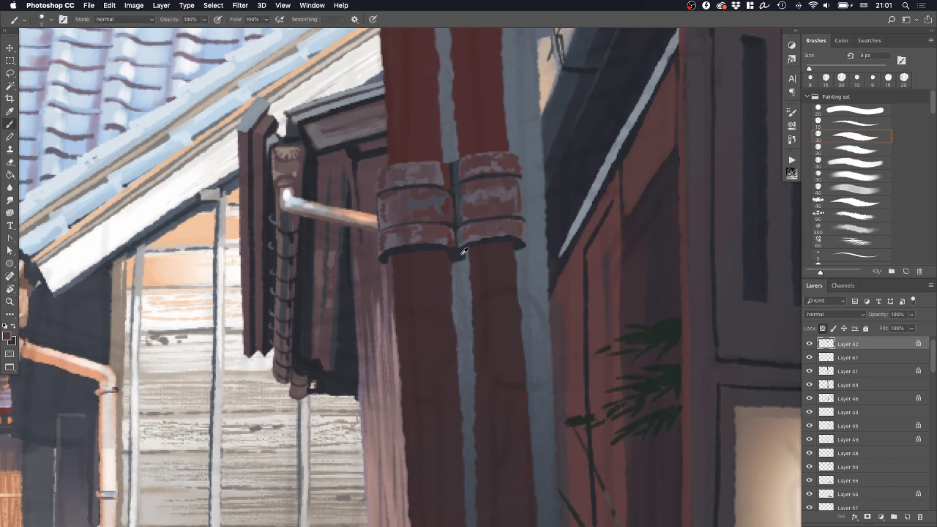
left_click(465, 250, "alt")
mouse_move(520, 178)
left_mouse_down()
mouse_move(523, 209)
mouse_move(518, 177)
mouse_move(522, 216)
mouse_move(522, 161)
mouse_move(526, 244)
left_mouse_up()
key("super+z")
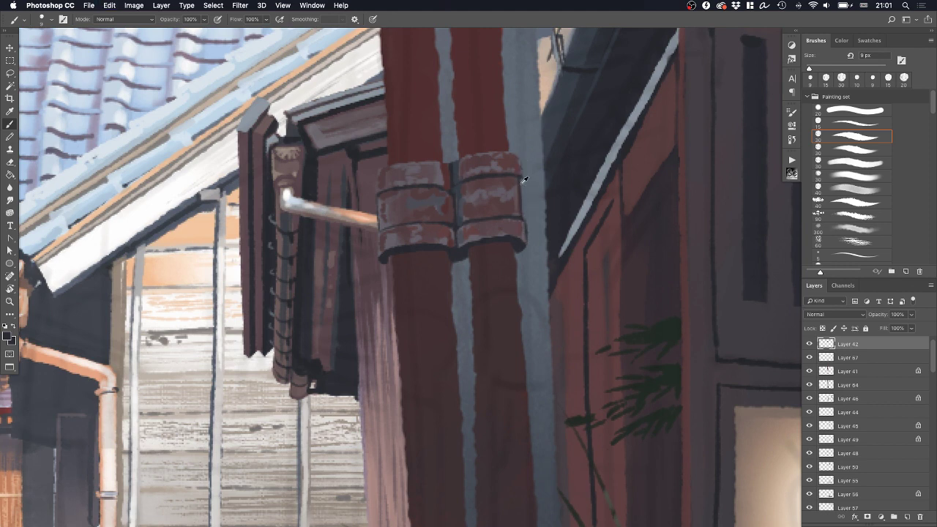
Sample tones from the clamp's right side and examine the clamp and post at several zoom levels
left_click(523, 183, "alt")
left_click(515, 170, "alt")
left_click(483, 166, "alt")
key("z")
key("super+0")
mouse_move(481, 217)
left_mouse_down()
mouse_move(490, 222)
mouse_move(480, 233)
mouse_move(491, 234)
left_mouse_up()
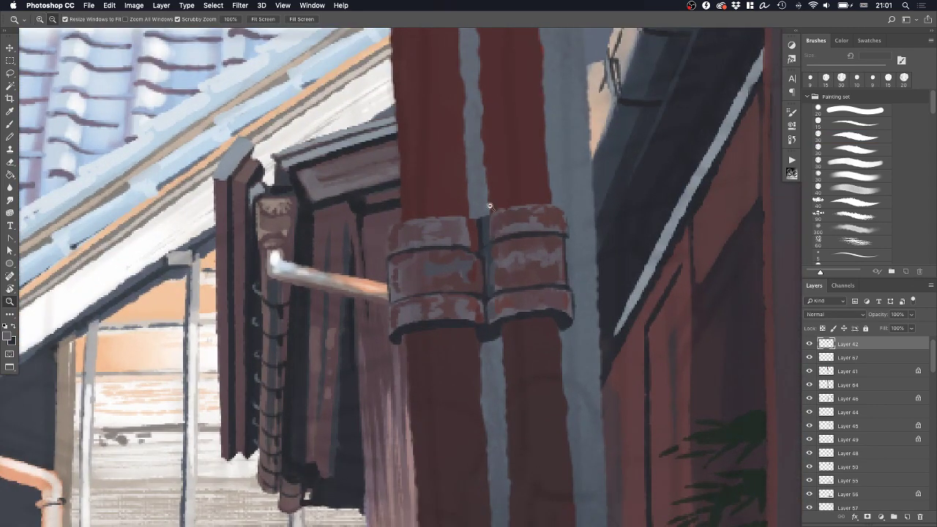
key("b")
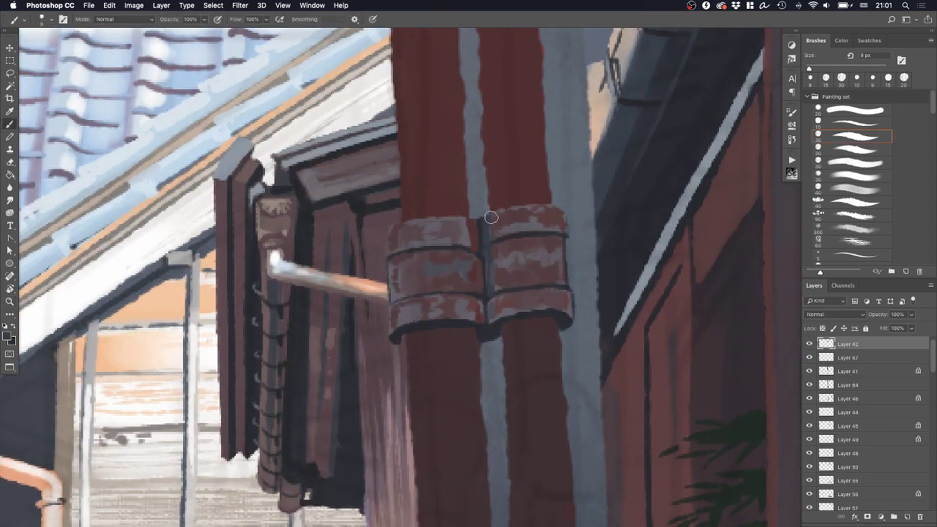
key("z")
left_click_drag(537, 238, 511, 255)
left_click_drag(525, 296, 494, 239)
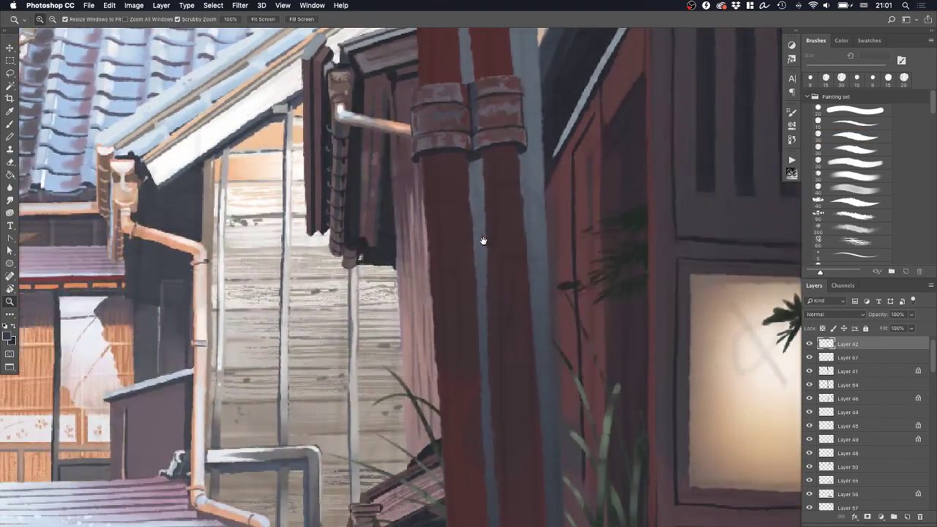
left_click_drag(473, 190, 476, 155)
Shade the right edge of the centre grey strip below the clamp on Layer 64 in sampled near-black with a 15 px brush
key("b")
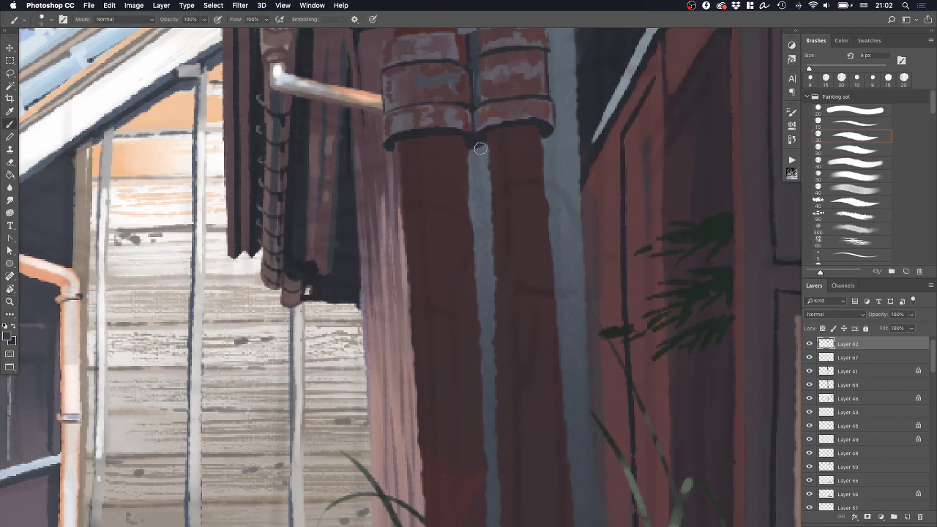
left_click(476, 141, "alt")
left_click(481, 191, "super")
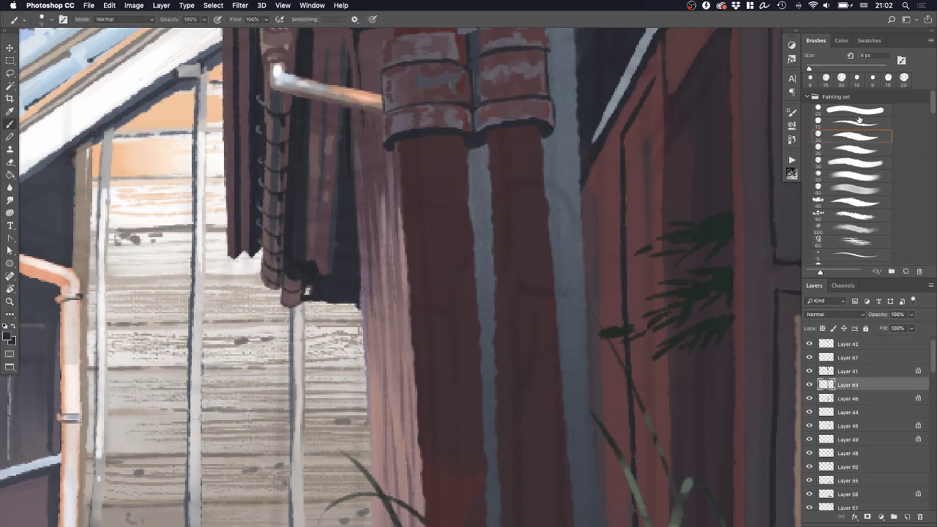
left_click(855, 151)
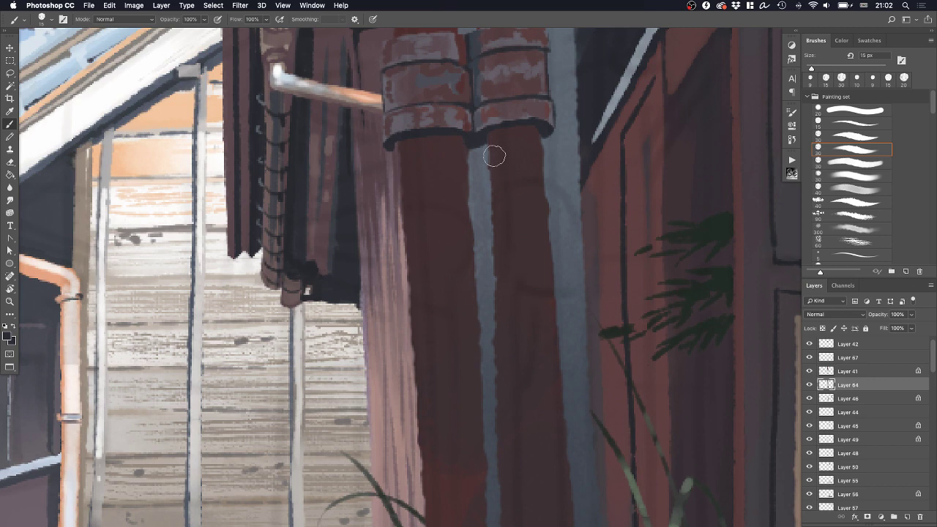
left_click_drag(487, 147, 501, 337)
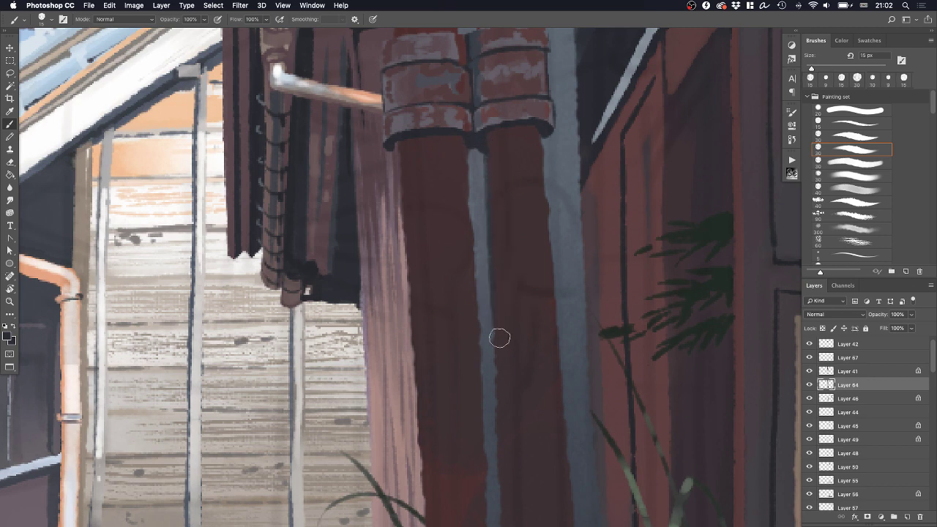
left_click_drag(498, 153, 485, 257)
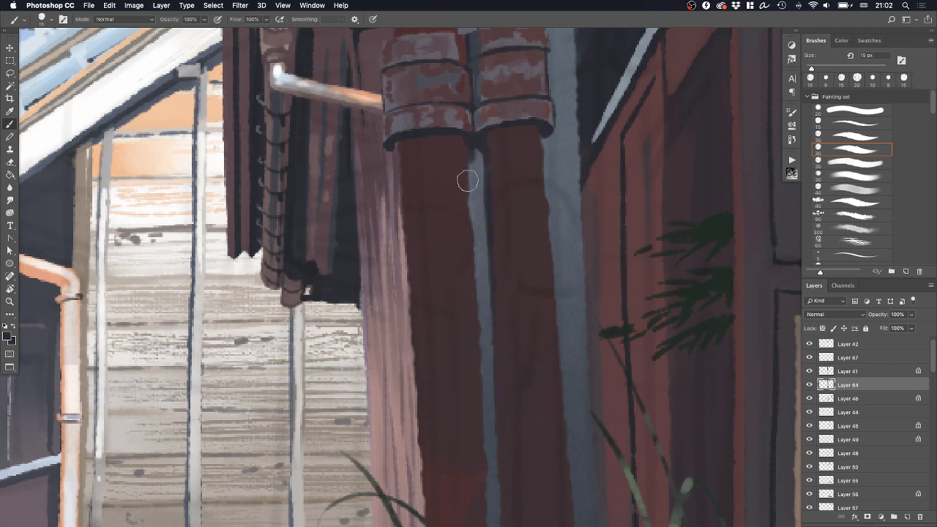
Darken the left edge of the centre grey strip below the clamp with a long near-black stroke
left_click_drag(468, 181, 469, 220)
key("super+z")
left_click_drag(471, 145, 484, 409)
key("super+z")
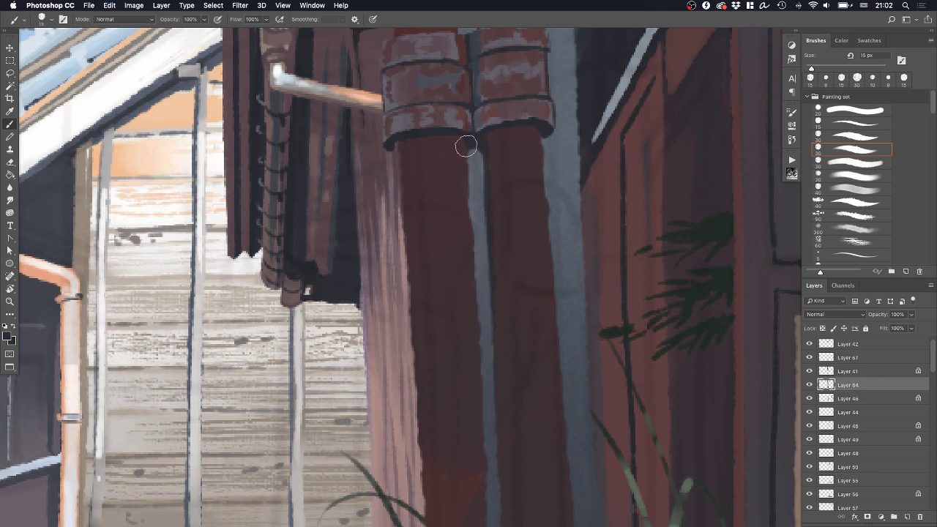
left_click_drag(468, 147, 484, 405)
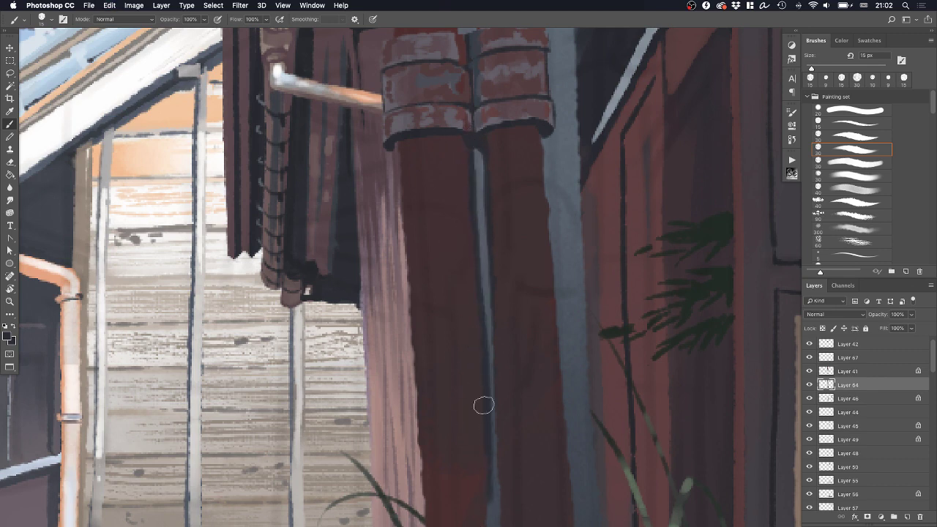
left_click_drag(477, 153, 482, 212)
Try to continue the near-black edge stroke down the lower part of the centre strip
mouse_move(489, 329)
left_mouse_down()
mouse_move(473, 152)
mouse_move(477, 427)
left_mouse_up()
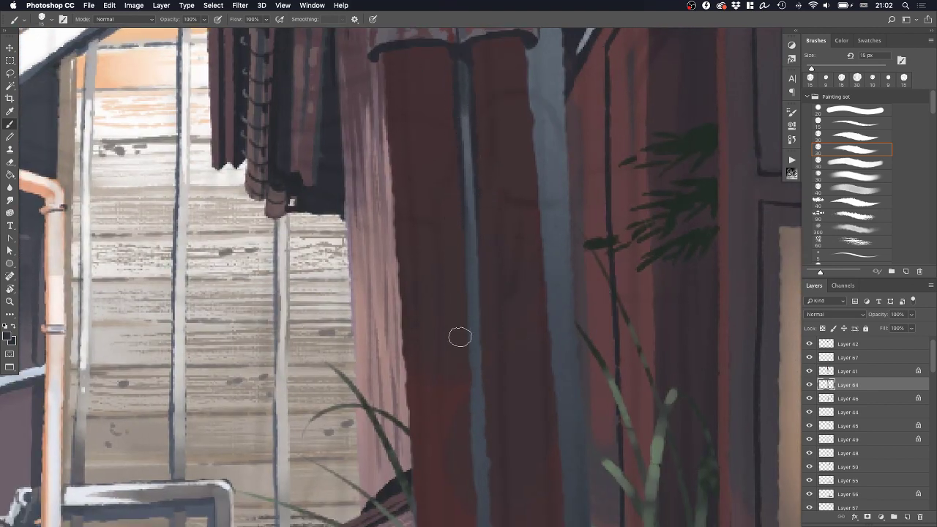
left_click_drag(471, 271, 474, 426)
key("super+z")
left_click_drag(470, 250, 476, 440)
key("super+z")
Lock Layer 64's transparent pixels and cover the lower parts of the centre and right grey strips in near-black, enlarging the brush to 35 px
key("z")
key("super+0")
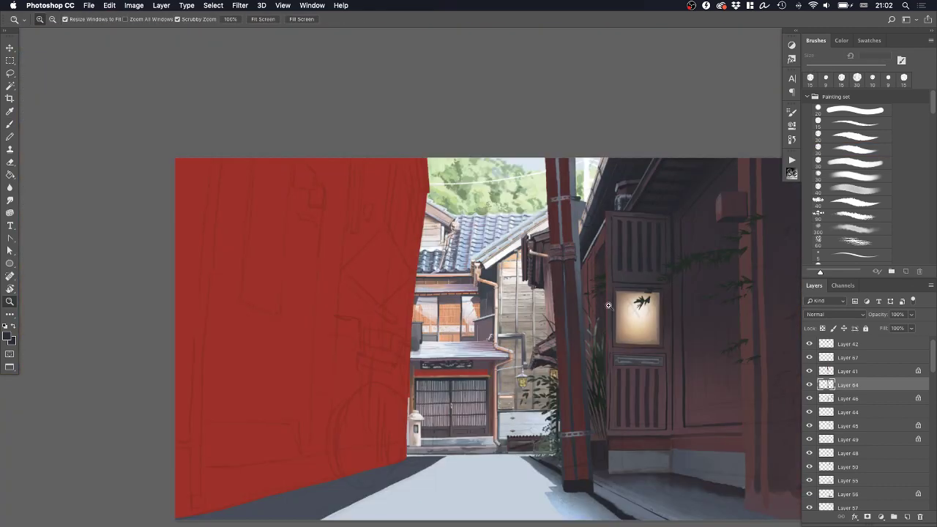
left_click_drag(609, 305, 492, 236)
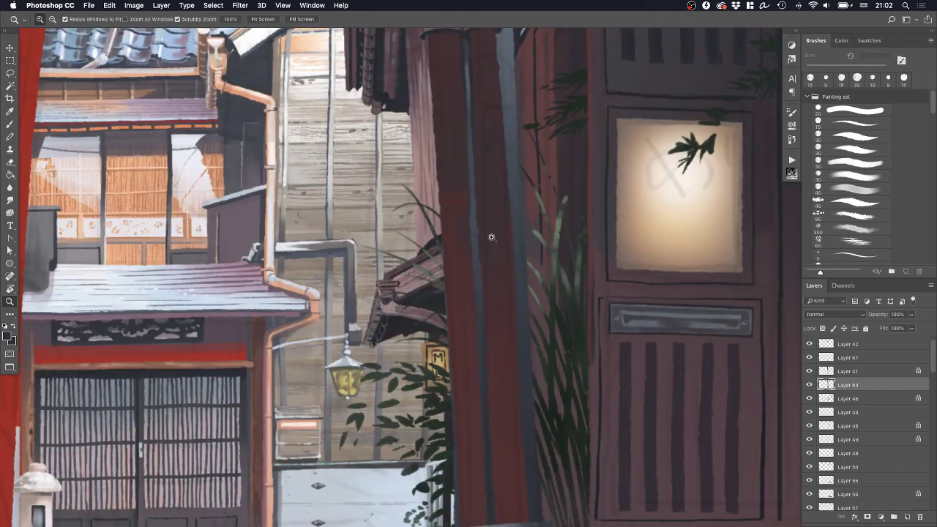
key("b")
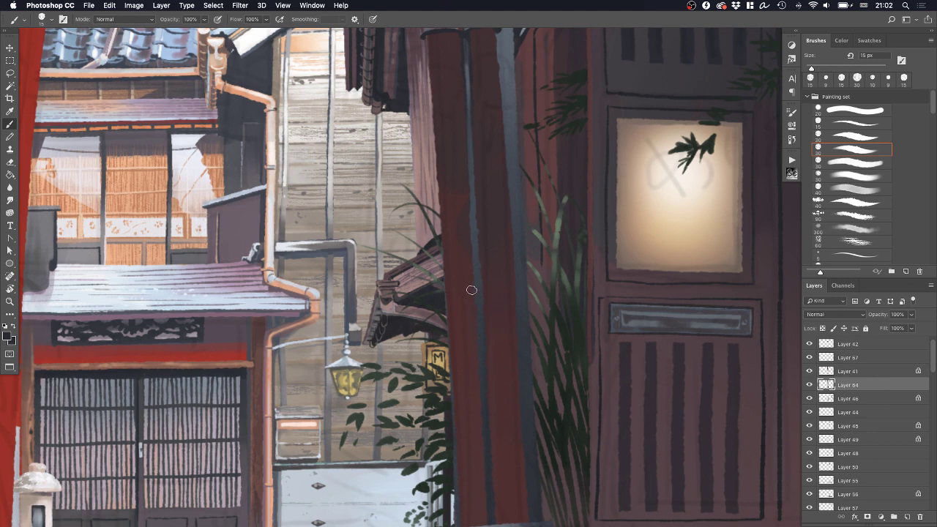
left_click_drag(472, 273, 481, 272)
mouse_move(515, 271)
left_mouse_down()
mouse_move(533, 289)
mouse_move(469, 341)
mouse_move(464, 418)
mouse_move(529, 476)
left_mouse_up()
key("]")
key("]")
key("]")
key("]")
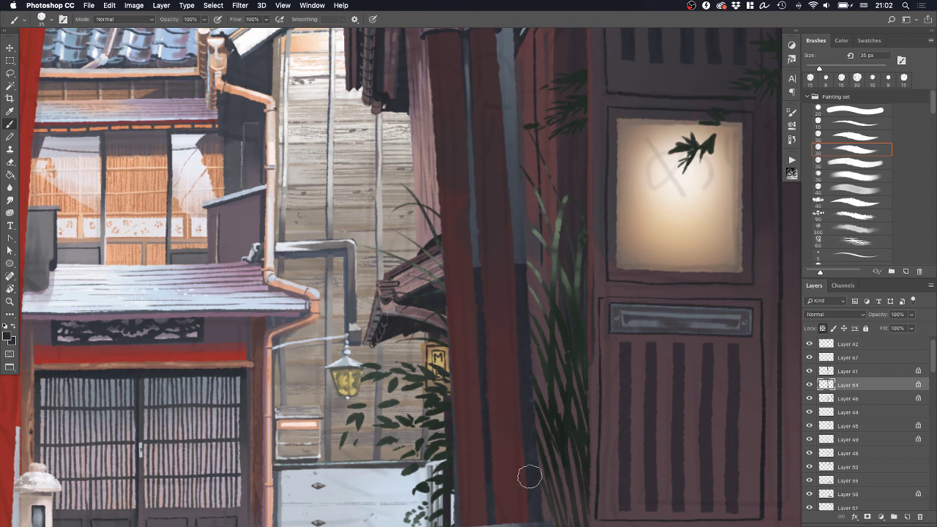
Paint the grey left edge of the lower post near-black down to its base with the 35 px brush
mouse_move(530, 339)
left_mouse_down()
mouse_move(511, 469)
mouse_move(552, 509)
mouse_move(487, 329)
left_mouse_up()
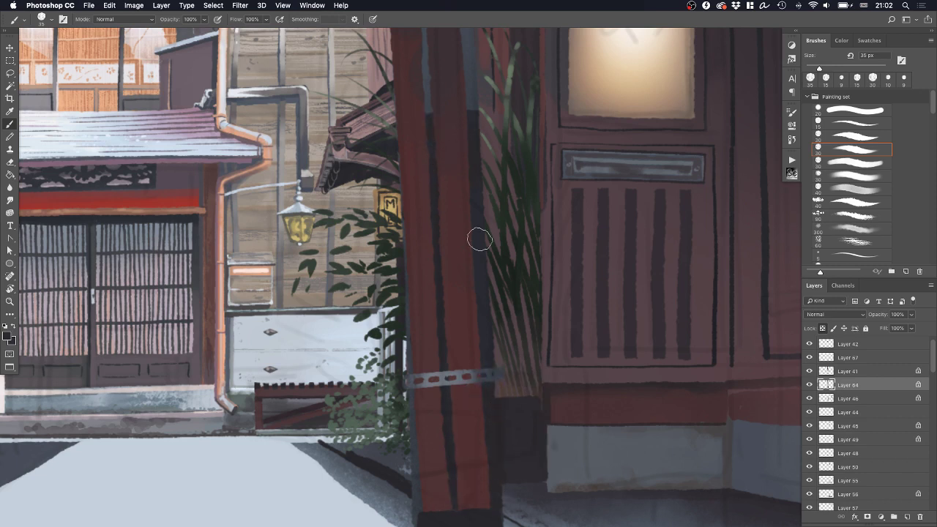
left_click_drag(412, 196, 403, 453)
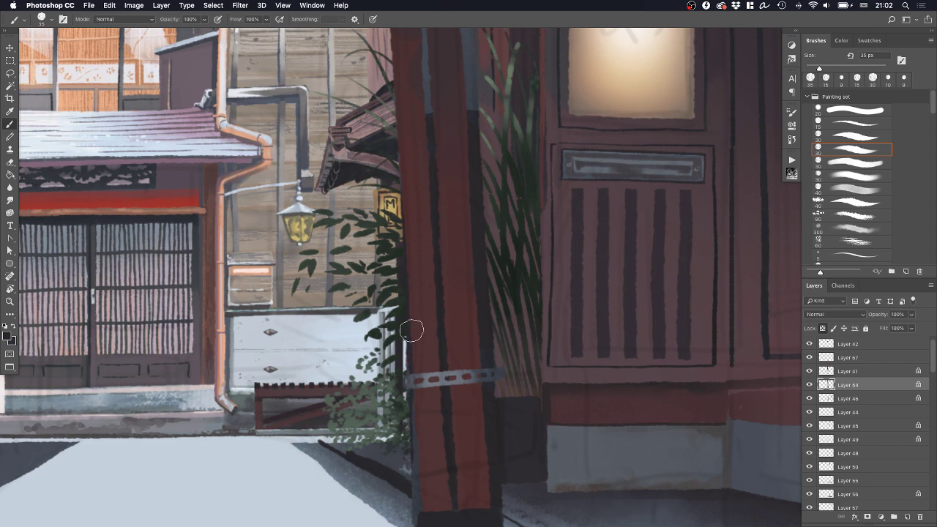
left_click_drag(413, 331, 421, 507)
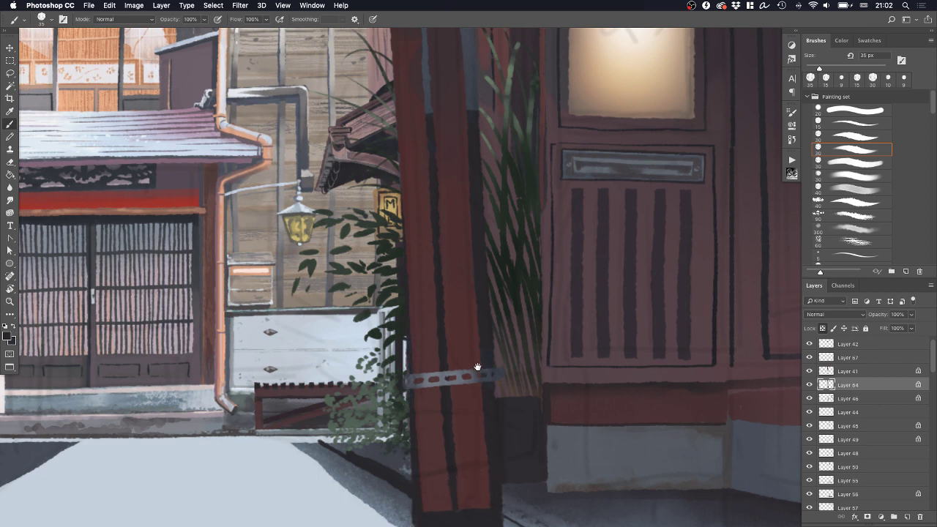
Work sampled blue-grey along the right strip below the clamp with the brush reduced to 15 px
scroll(480, 377, "up", 5)
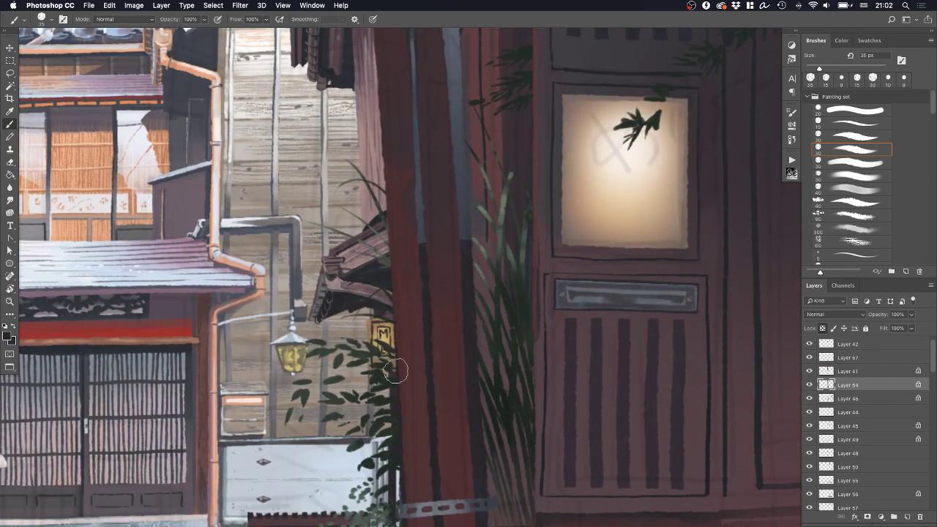
left_click_drag(439, 349, 426, 329)
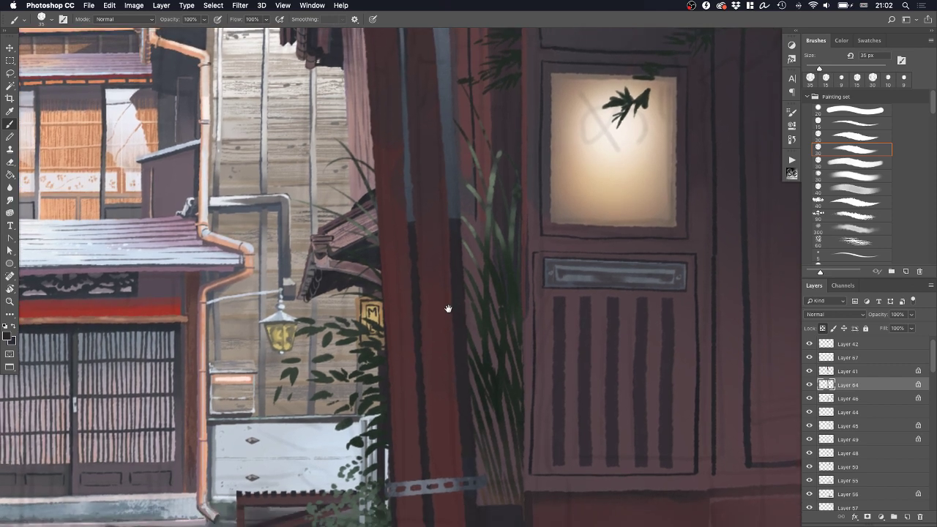
left_click_drag(456, 279, 450, 345)
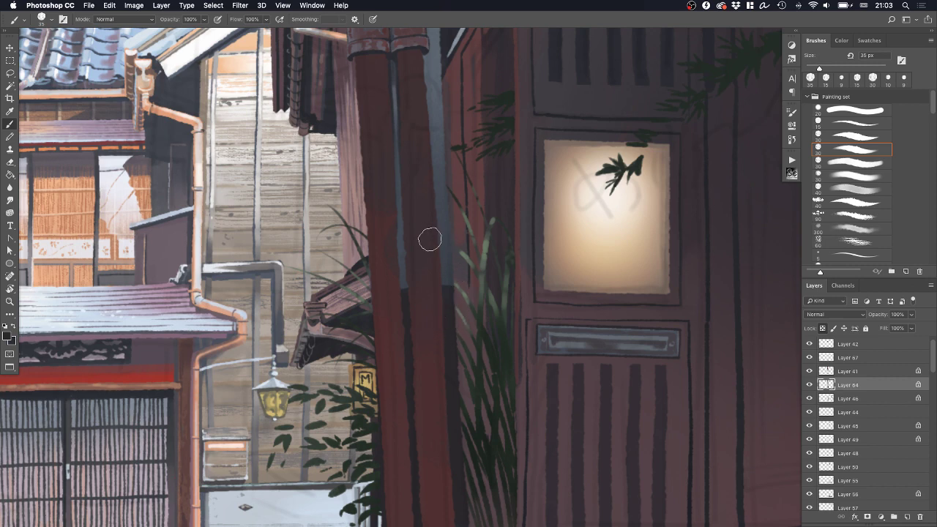
left_click_drag(419, 263, 422, 407)
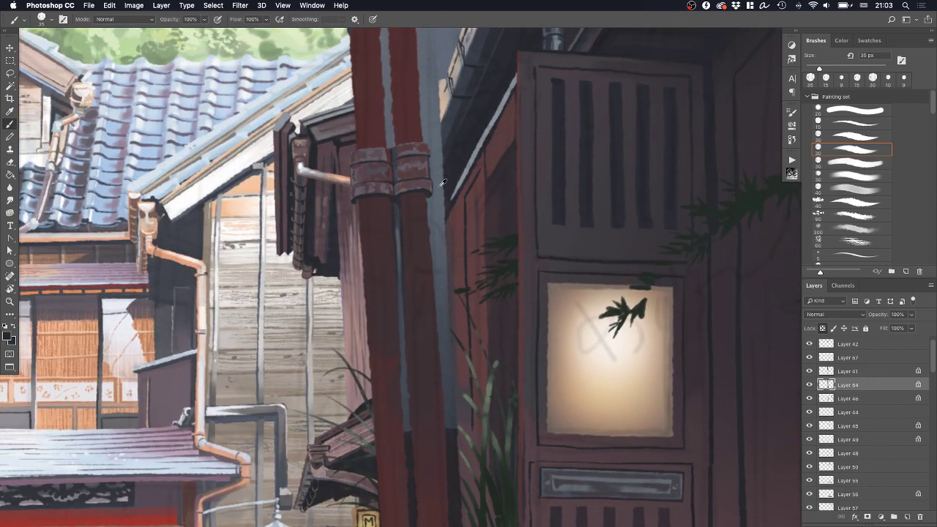
key("bracketleft")
key("bracketleft")
key("bracketleft")
key("bracketleft")
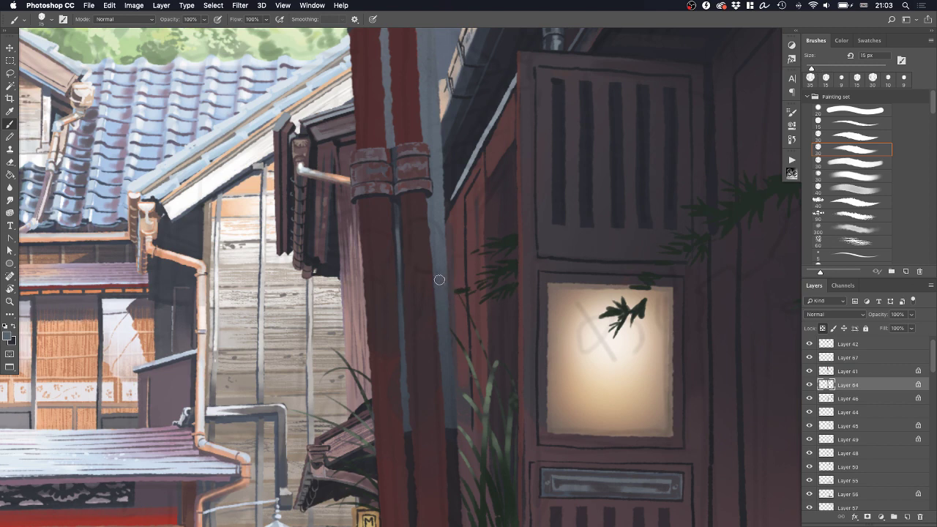
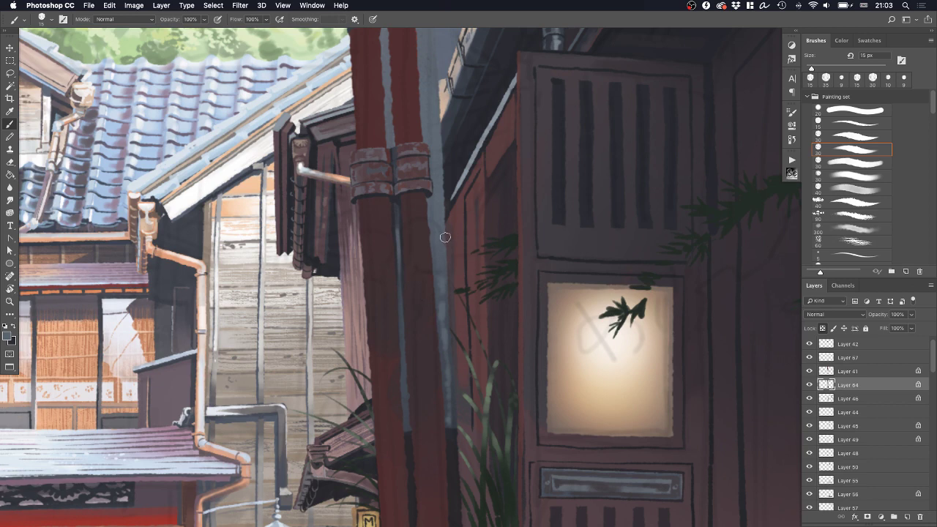
Shade the centre strip between the upper strap and the clamp in a sampled dark tone with a soft 30 px brush
left_click(401, 200, "alt")
left_click(440, 166, "alt")
key("bracketright")
key("bracketright")
left_click(840, 189)
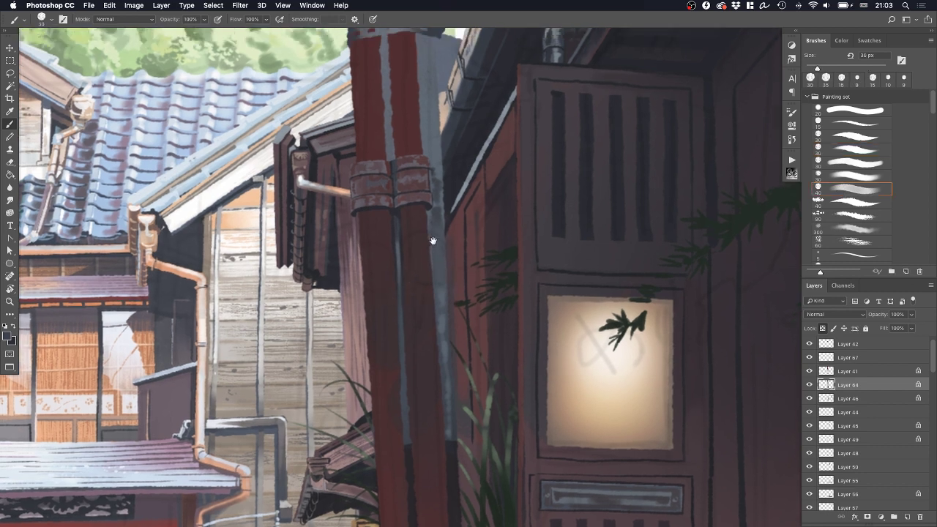
scroll(436, 234, "up", 5)
mouse_move(410, 200)
left_mouse_down()
mouse_move(434, 202)
mouse_move(415, 239)
left_mouse_up()
left_click(420, 253, "alt")
left_click(470, 235, "alt")
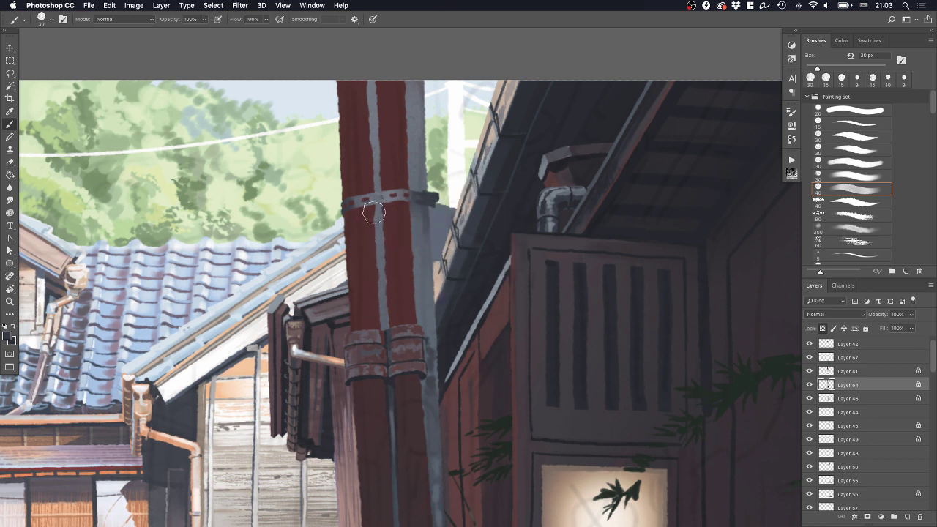
left_click_drag(379, 224, 386, 328)
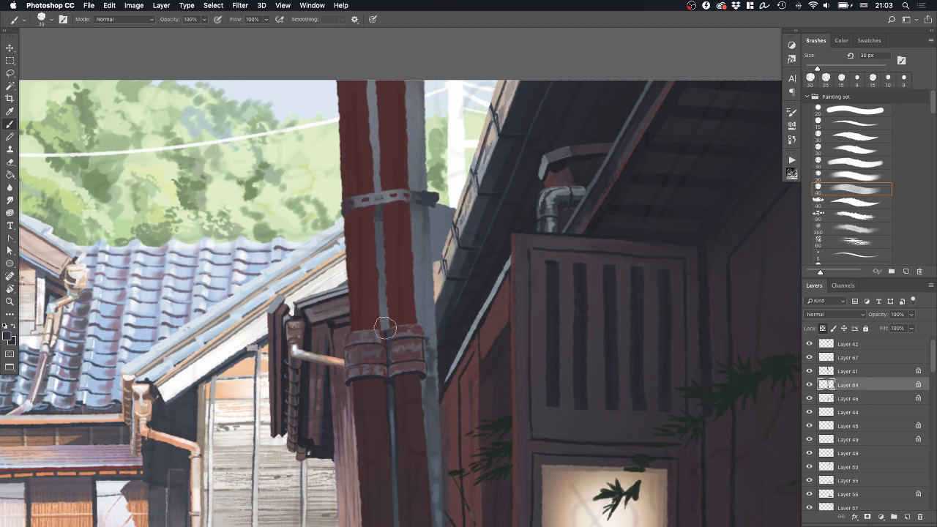
Deepen the centre strip just below the upper strap in sampled near-black with the brush at 15 px
left_click(497, 243, "alt")
key("bracketleft")
key("bracketleft")
key("bracketleft")
left_click_drag(376, 204, 381, 333)
key("super+z")
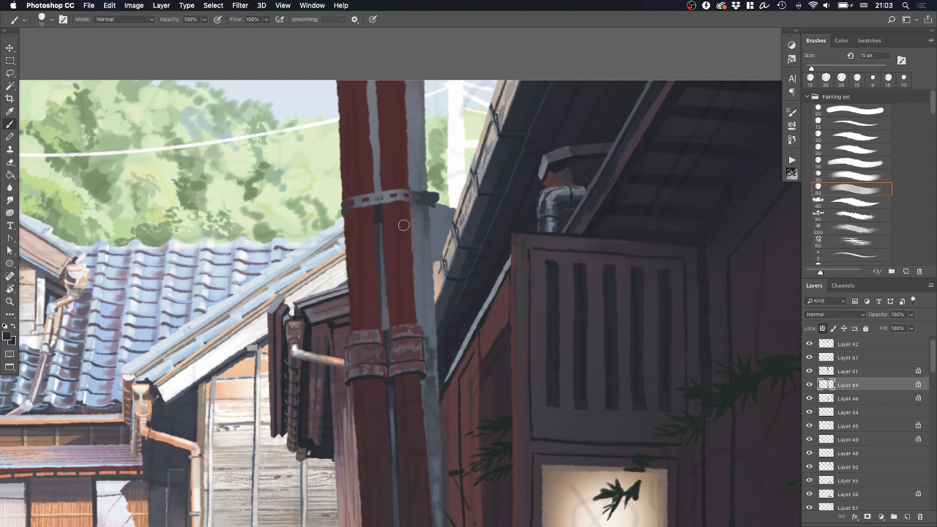
Darken the centre strip above the upper strap and run a near-black stroke down the right grey strip
left_click_drag(372, 70, 379, 194)
left_click_drag(371, 86, 376, 188)
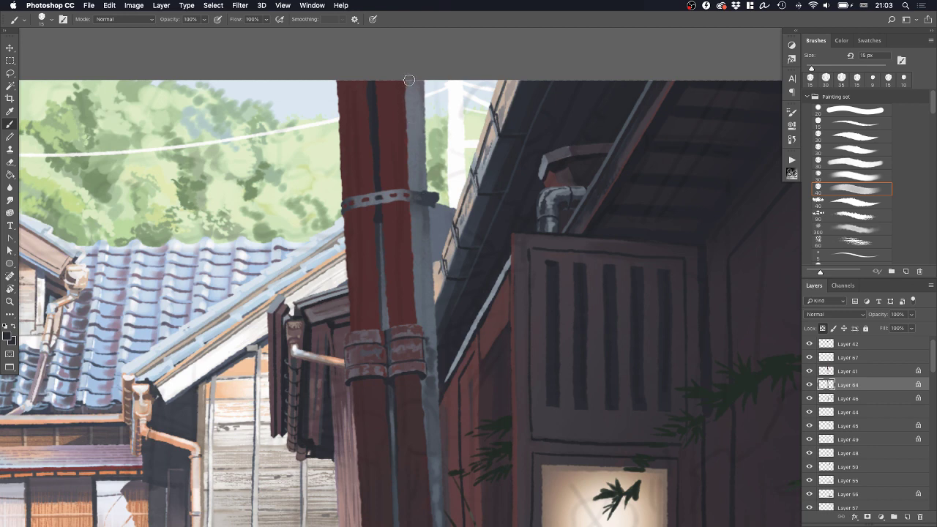
left_click_drag(416, 79, 427, 198)
key("super+z")
left_click_drag(423, 79, 443, 407)
Brush a sampled clamp tone down the left red pipe below the clamp on Layer 41 at 25 px
key("z")
left_click_drag(503, 274, 369, 277)
mouse_move(502, 317)
left_mouse_down()
mouse_move(532, 315)
mouse_move(533, 337)
mouse_move(530, 324)
left_mouse_up()
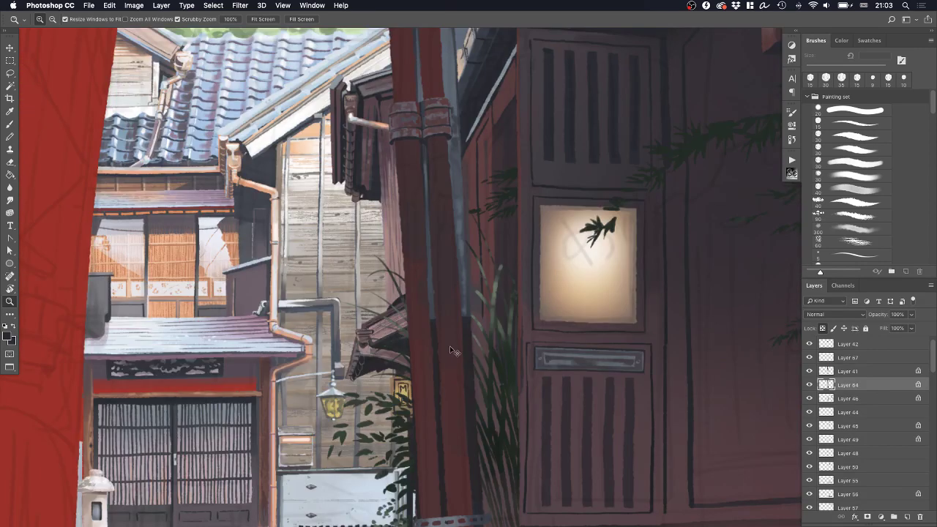
left_click(447, 353, "super")
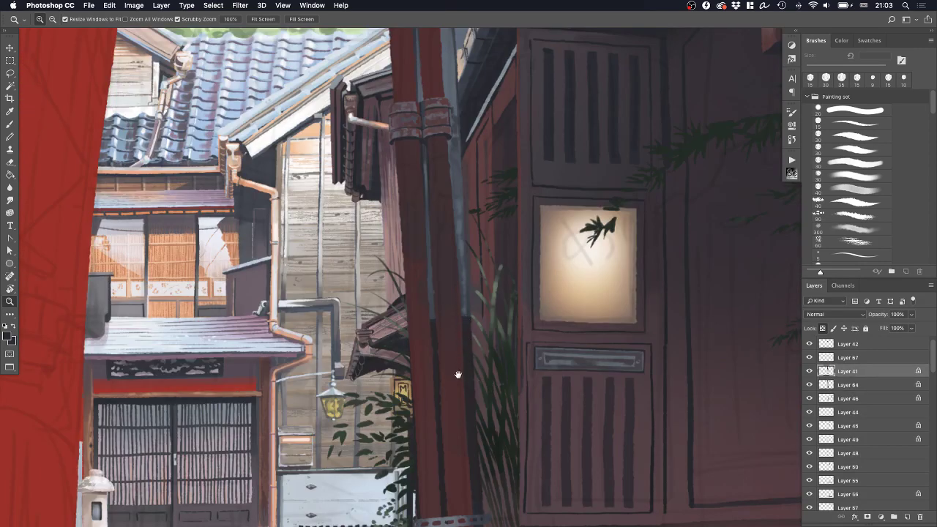
left_click_drag(457, 374, 460, 341)
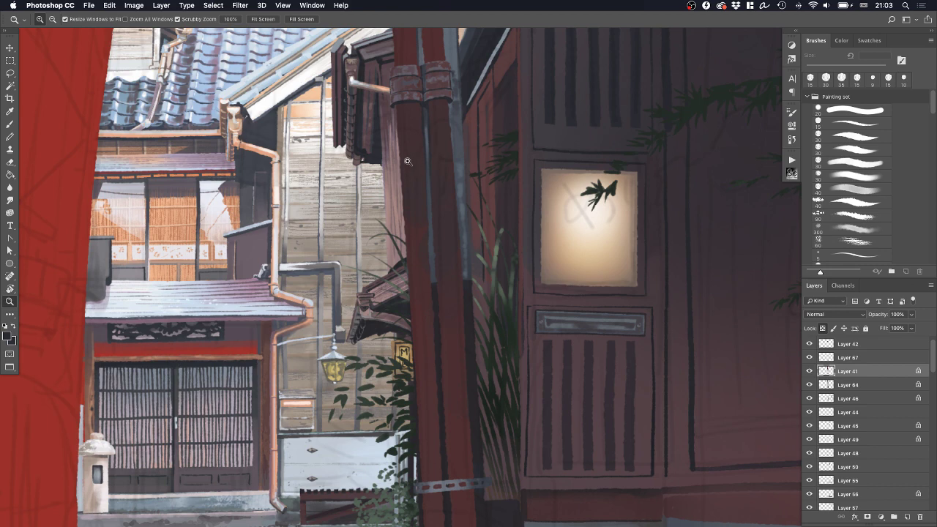
key("b")
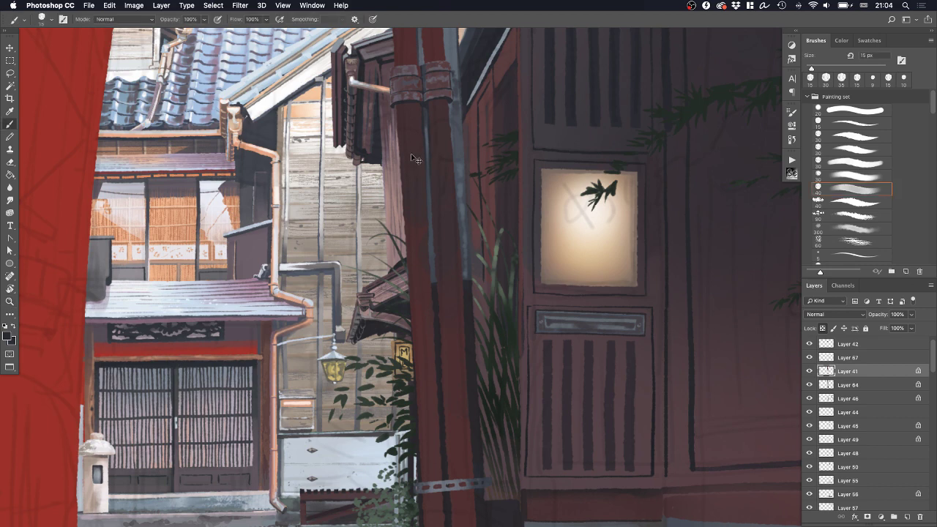
left_click(463, 151, "alt")
left_click(417, 83, "alt")
key("bracketright")
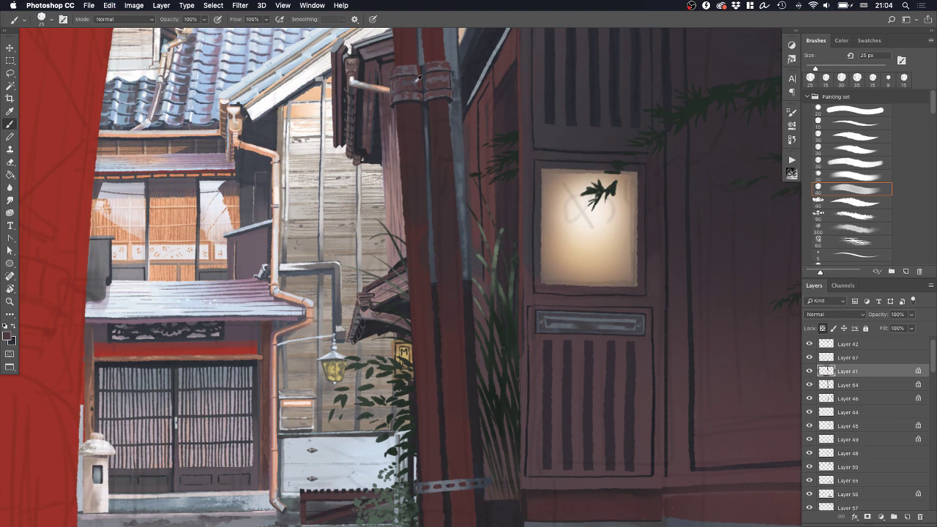
left_click(414, 85, "alt")
left_click_drag(407, 111, 415, 197)
key("super+z")
left_click_drag(411, 104, 417, 211)
key("bracketleft")
key("bracketleft")
left_click_drag(419, 289, 422, 333)
key("super+z")
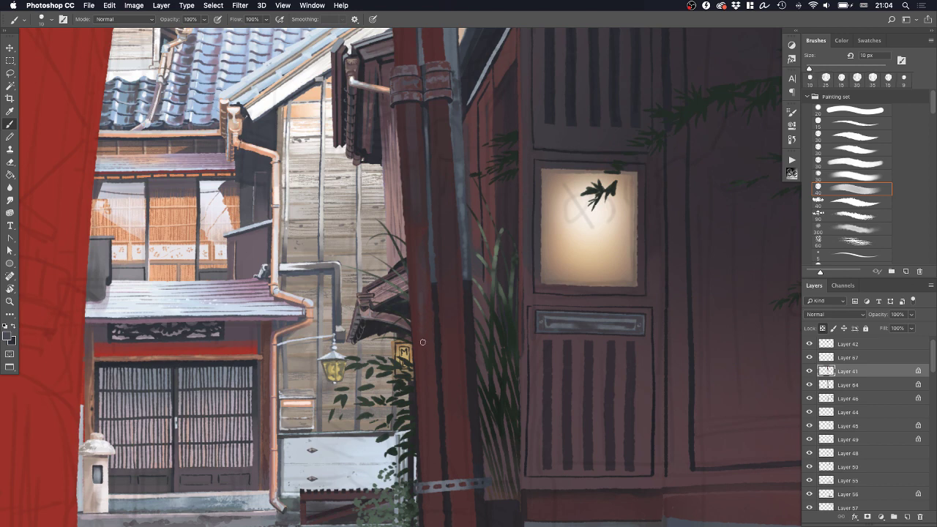
Run grey weathering streaks down the lower left and right red pipes towards the lower strap with the brush at 20 px
key("bracketright")
left_click_drag(429, 432, 435, 489)
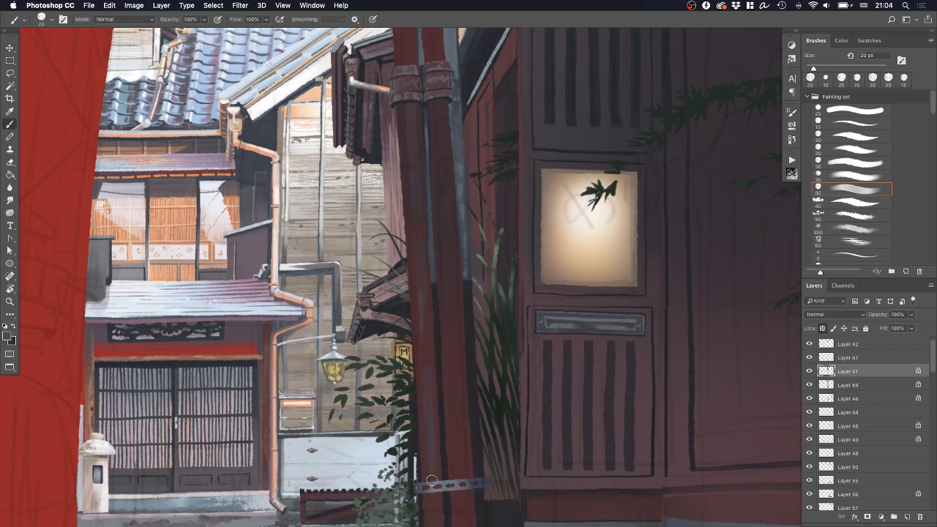
left_click_drag(453, 350, 456, 480)
mouse_move(448, 302)
left_mouse_down()
mouse_move(454, 421)
mouse_move(452, 372)
mouse_move(454, 400)
left_mouse_up()
key("super+z")
left_click(451, 271, "alt")
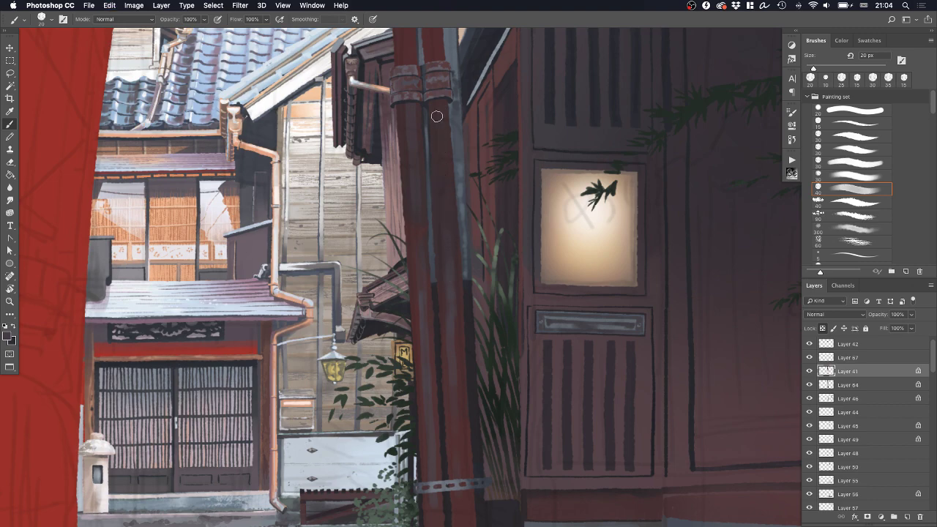
Brush a dark shadow across the pipes just beneath the upper strap at 20 px
key("z")
left_click(460, 242, "alt")
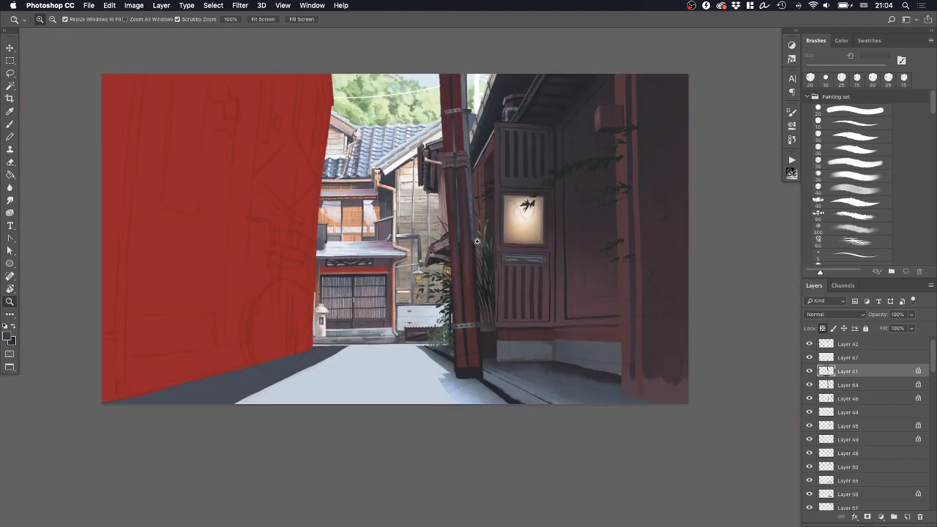
mouse_move(477, 242)
left_mouse_down()
mouse_move(492, 238)
mouse_move(446, 354)
left_mouse_up()
left_click_drag(453, 219, 492, 216)
left_click_drag(410, 186, 434, 189)
key("b")
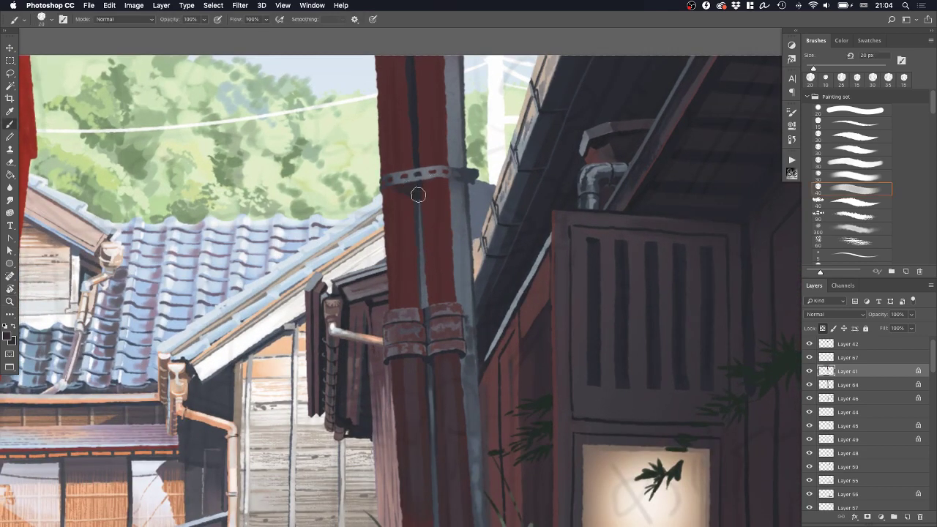
left_click_drag(427, 179, 406, 183)
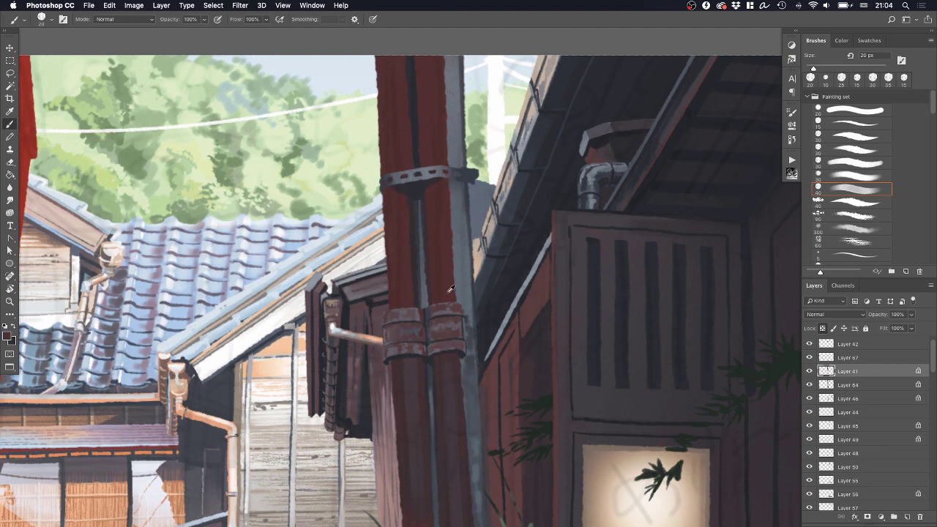
Streak both red pipes between the upper strap and the clamp in a sampled dark grey with the brush at 15 px
left_click(473, 365, "alt")
key("bracketleft")
mouse_move(405, 298)
left_mouse_down()
mouse_move(394, 192)
mouse_move(402, 298)
mouse_move(435, 242)
mouse_move(433, 183)
mouse_move(439, 271)
mouse_move(437, 184)
mouse_move(445, 307)
left_mouse_up()
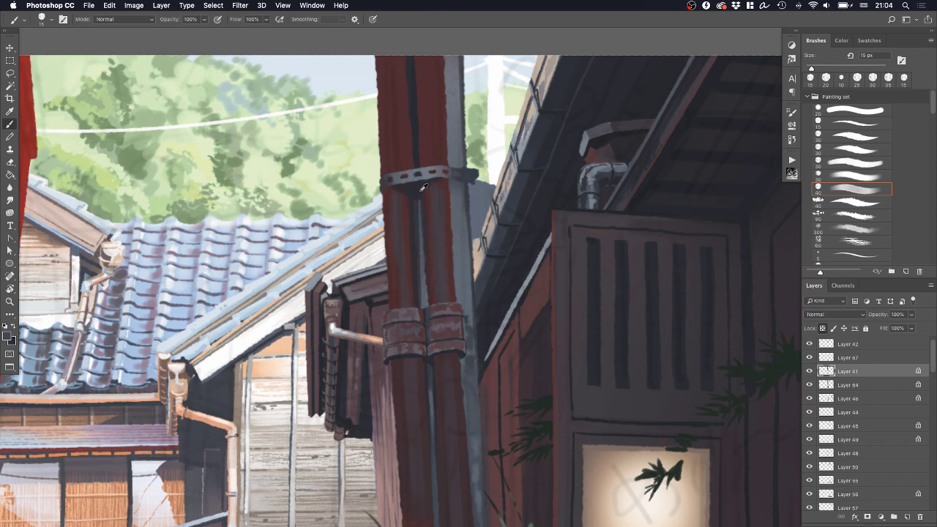
left_click(547, 229, "alt")
left_click(441, 189, "alt")
scroll(401, 265, "down", 5)
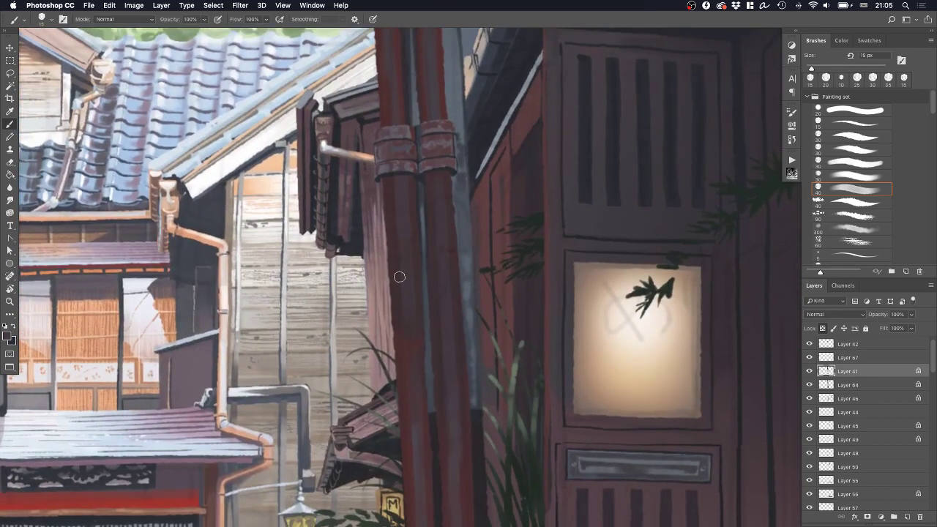
scroll(405, 296, "down", 2)
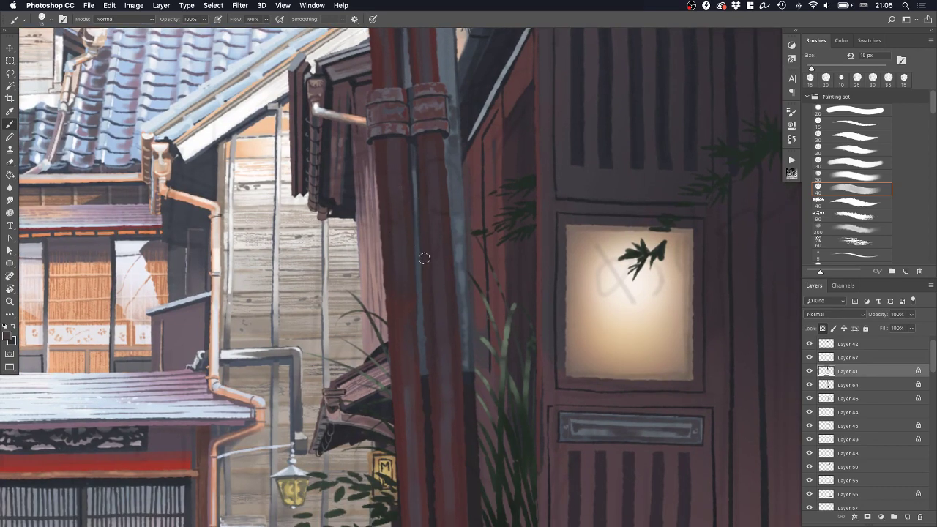
Darken the outer edge of the left red pipe down to the lower strap in sampled near-black at 25 px
left_click(410, 137, "alt")
key("bracketright")
key("bracketright")
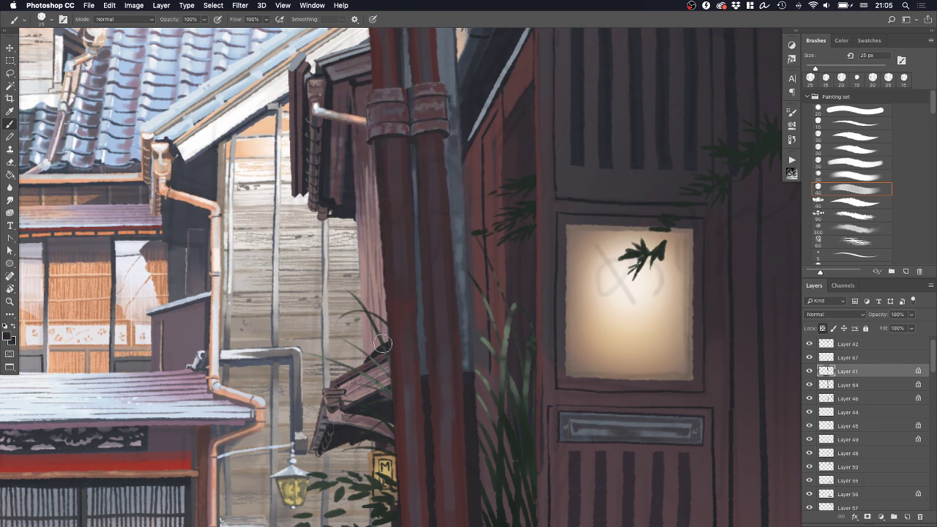
scroll(394, 460, "down", 5)
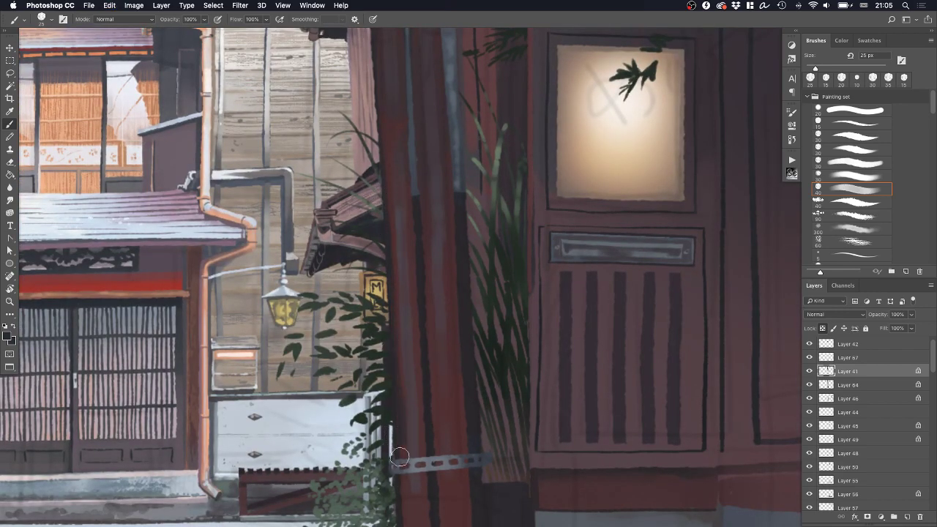
scroll(396, 316, "down", 5)
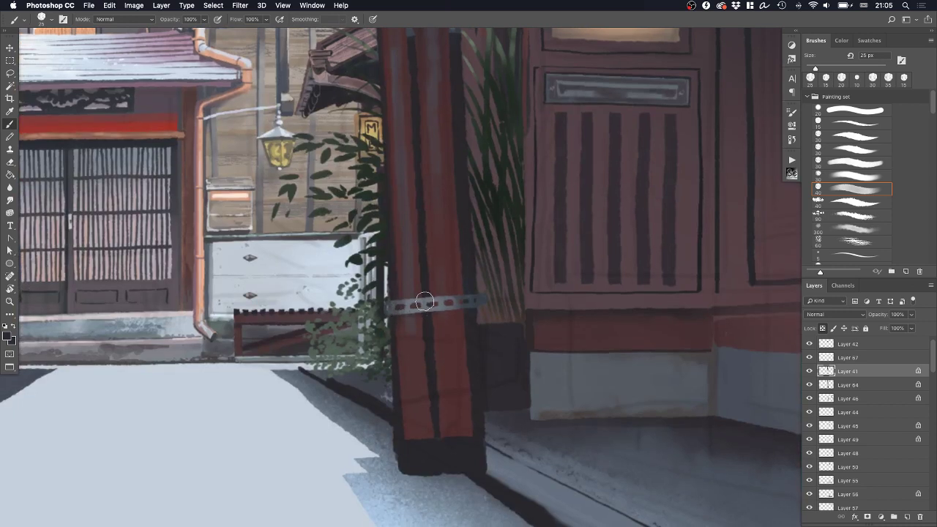
Below the lower strap, soften the dark centre strip at 15 px and shade the right pipe's outer edge at 30 px
key("bracketleft")
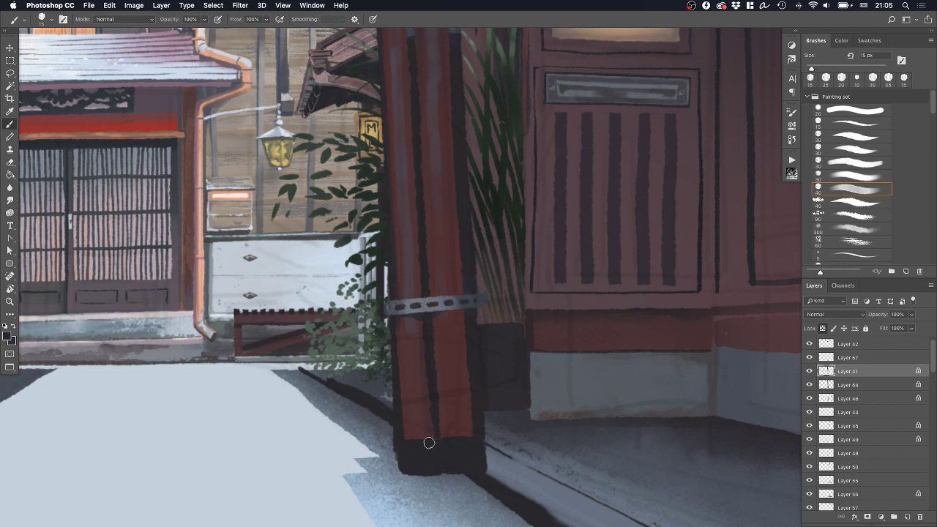
left_click_drag(438, 320, 440, 432)
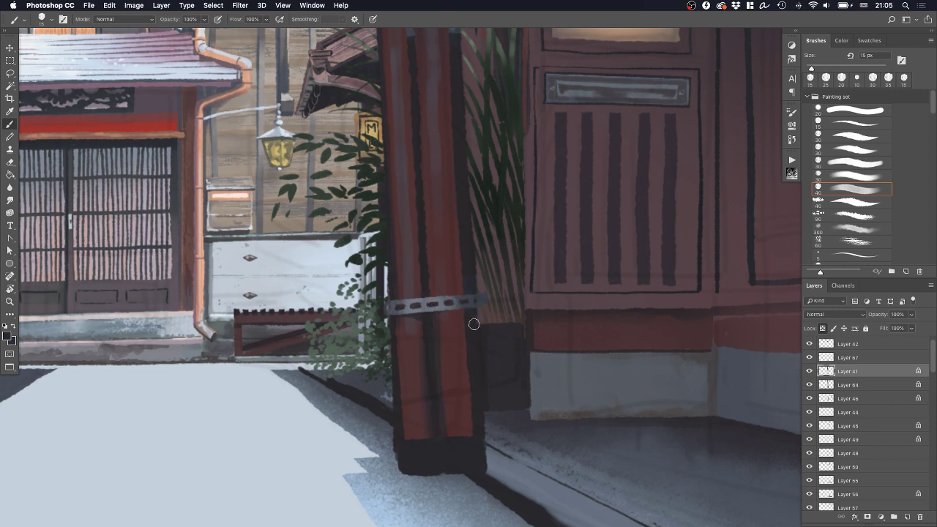
key("bracketright")
key("bracketright")
key("bracketright")
left_click_drag(465, 306, 477, 430)
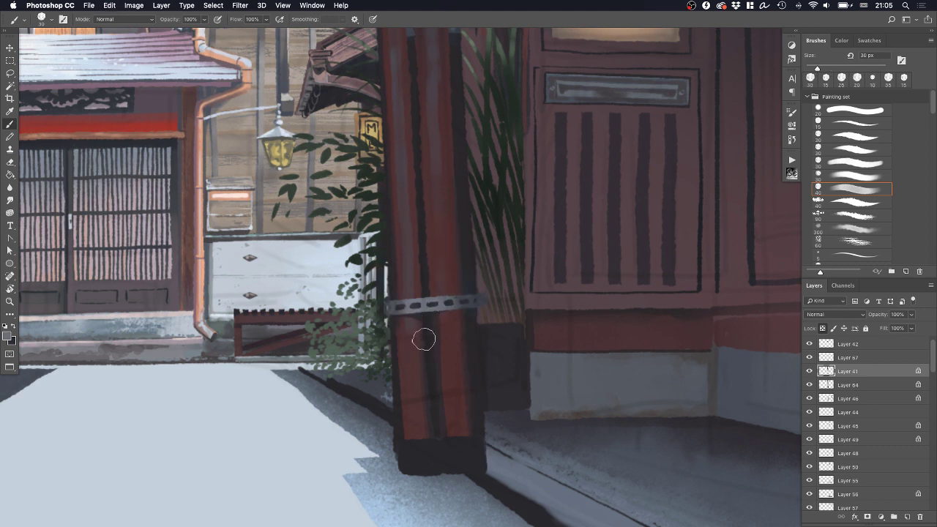
Brush muted streaks down the right red pipe between the lower strap and the post's base at 30 px
left_click_drag(411, 313, 412, 383)
key("super+z")
mouse_move(447, 325)
left_mouse_down()
mouse_move(452, 446)
mouse_move(447, 322)
mouse_move(457, 440)
left_mouse_up()
left_click_drag(451, 327, 460, 426)
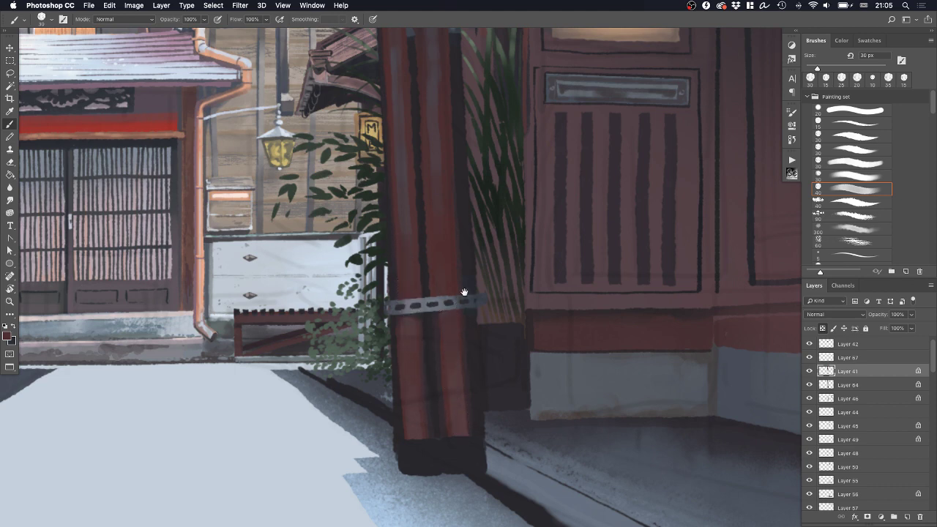
Weather the red pipes below the clamp in a muted grey on Layer 41, reducing the brush to 20 px
left_click_drag(464, 292, 464, 329)
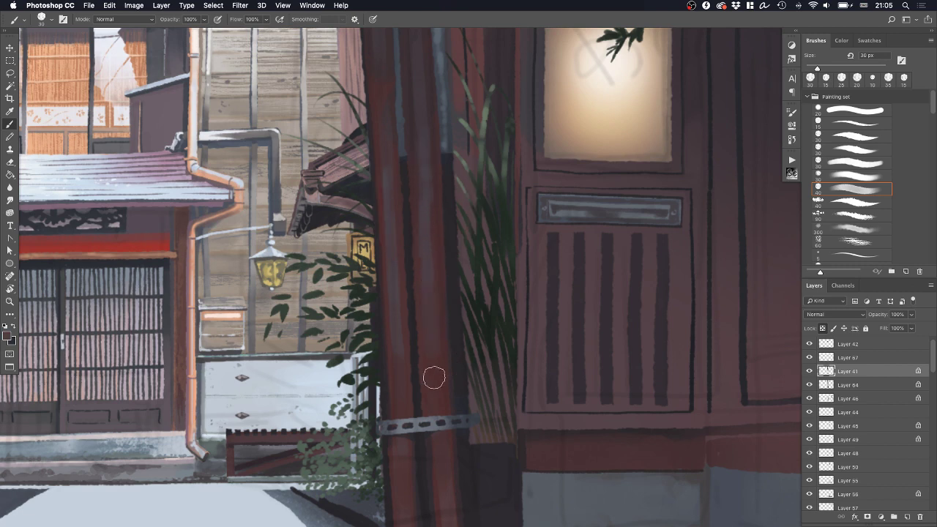
left_click_drag(413, 300, 415, 304)
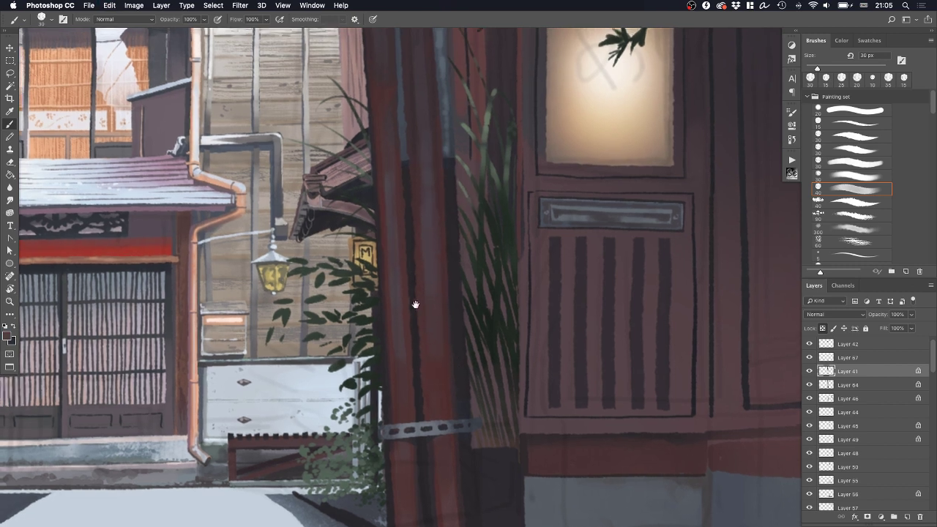
scroll(416, 304, "up", 5)
left_click(467, 293, "super")
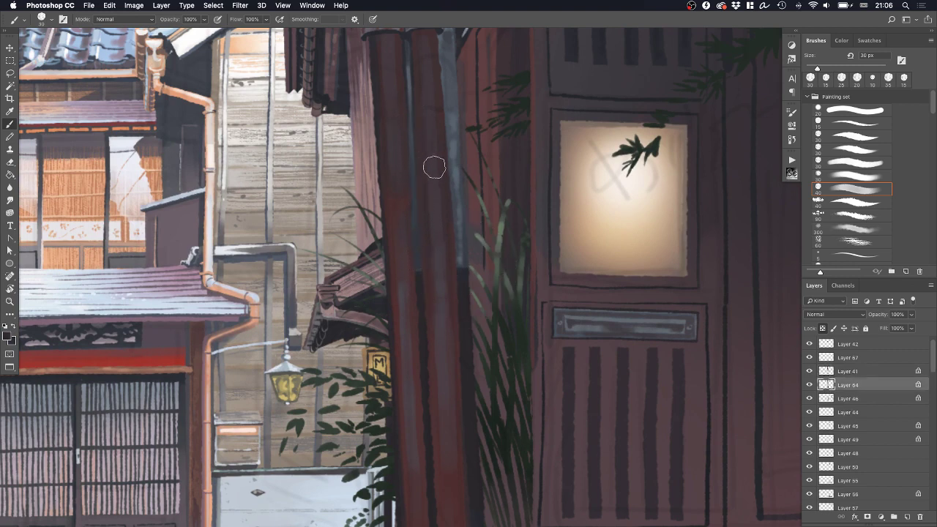
scroll(432, 176, "up", 6)
left_click(407, 331, "super")
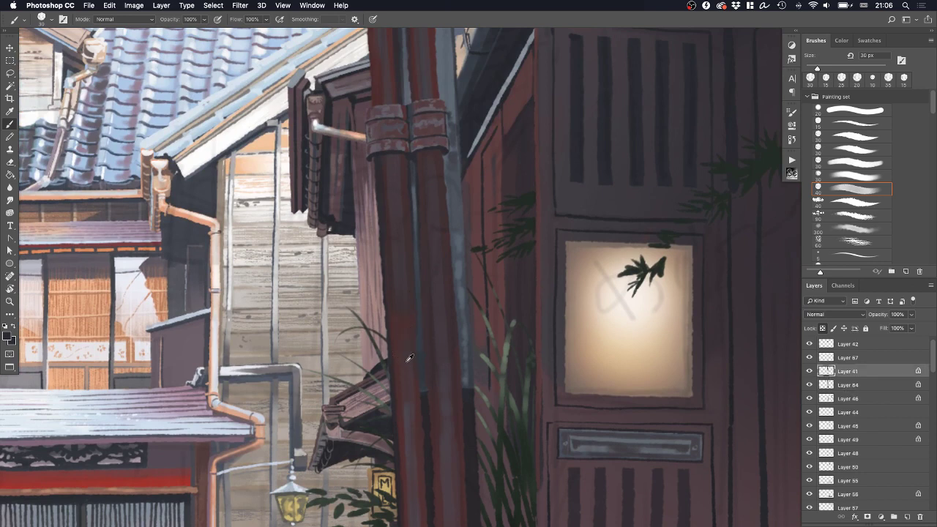
key("bracketleft")
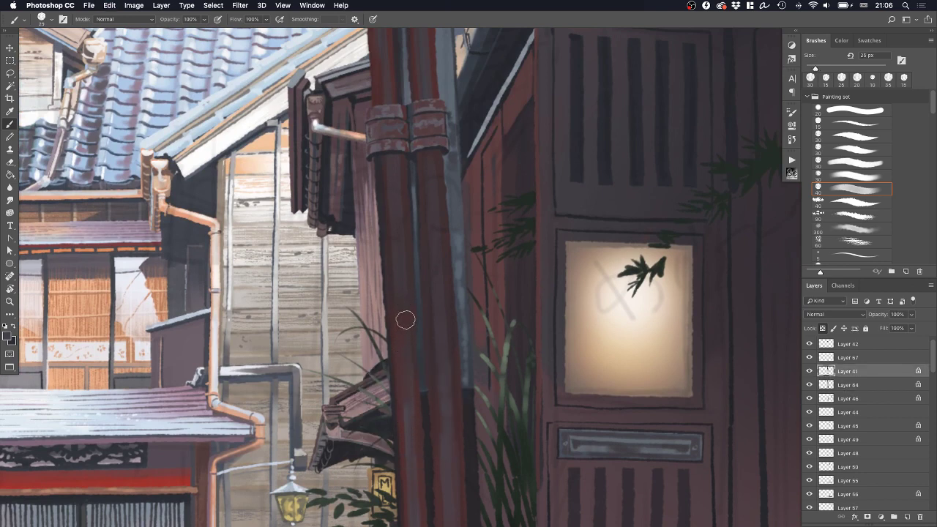
key("bracketleft")
left_click_drag(435, 171, 440, 205)
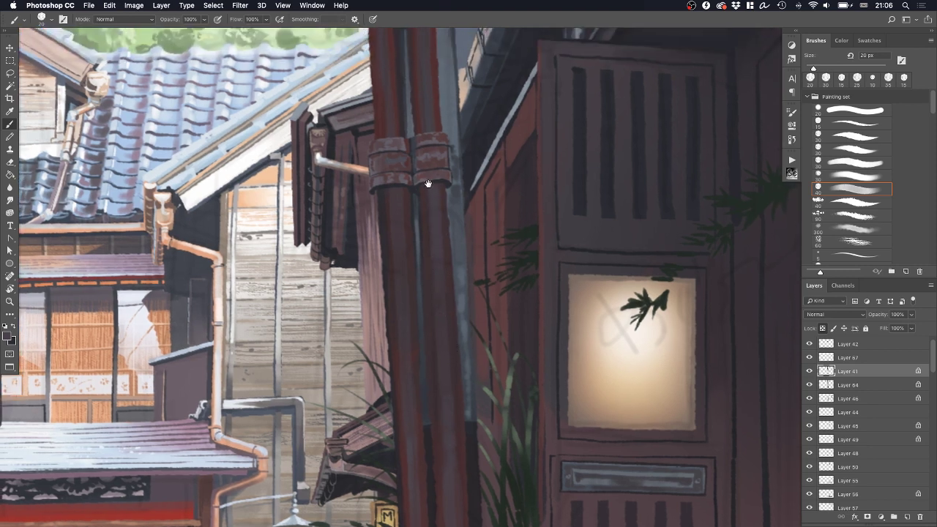
Brush muted grey streaks down both red pipes above the upper strap at 20 px and undo the last stroke
scroll(428, 183, "up", 5)
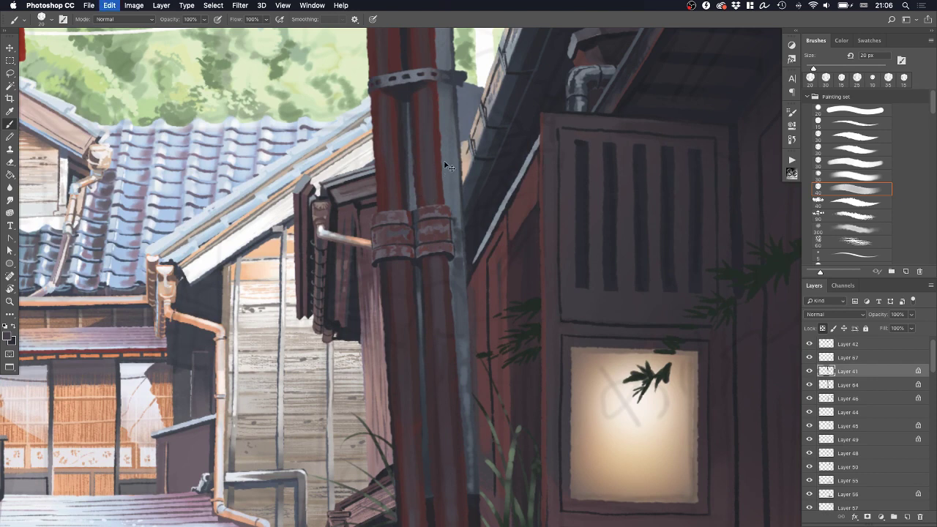
scroll(447, 234, "up", 10)
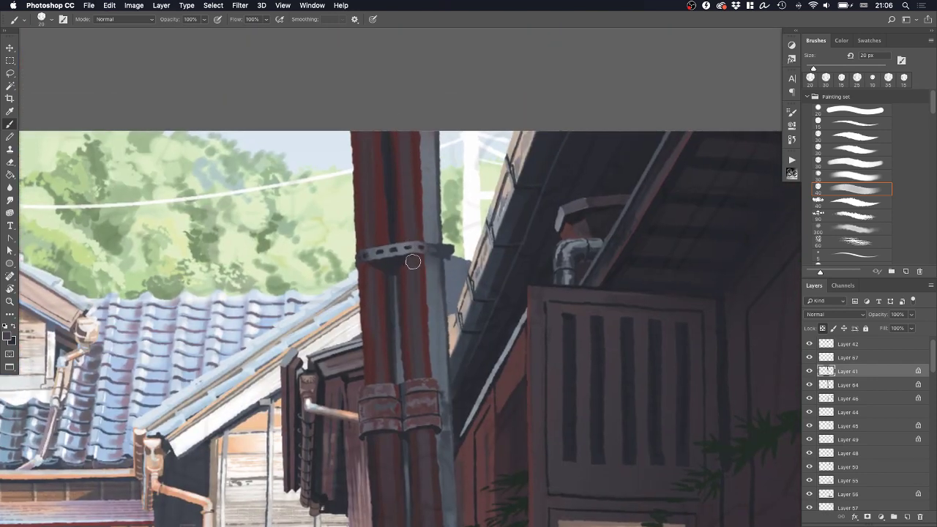
scroll(445, 381, "down", 7)
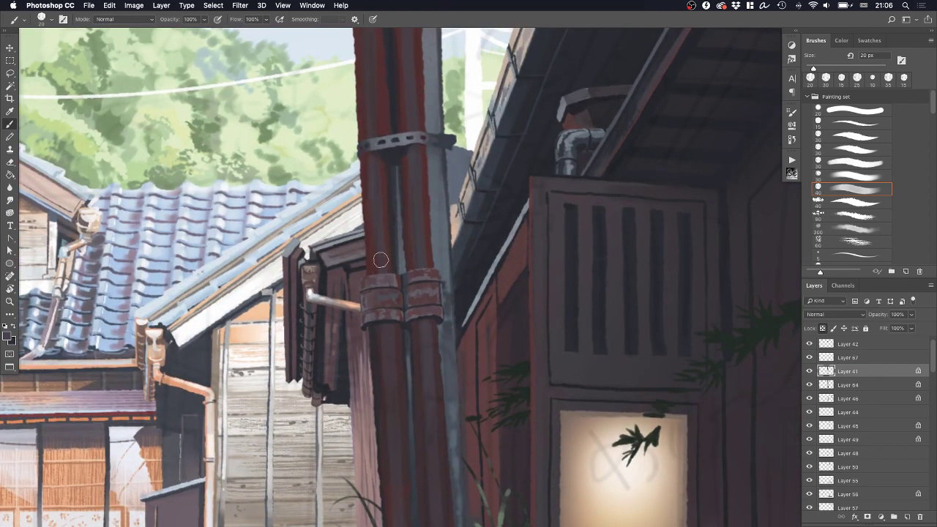
scroll(395, 301, "down", 7)
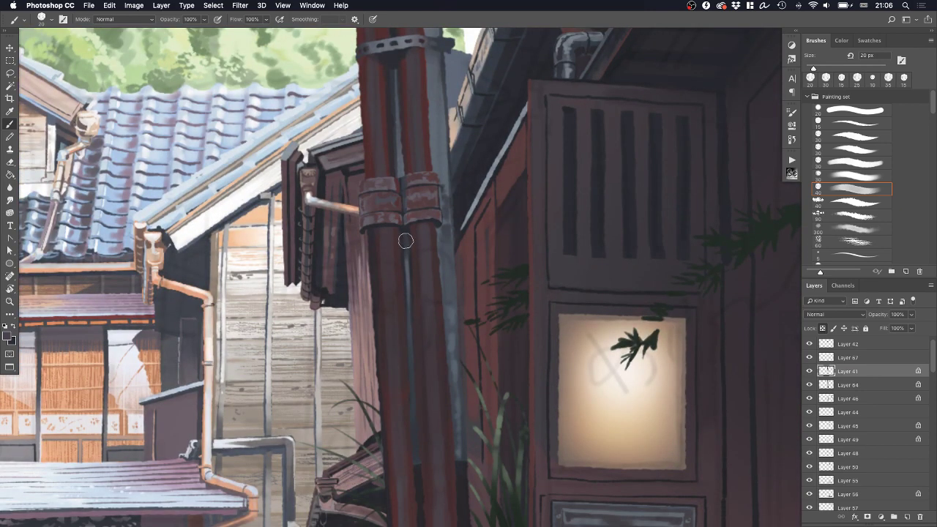
scroll(396, 220, "up", 9)
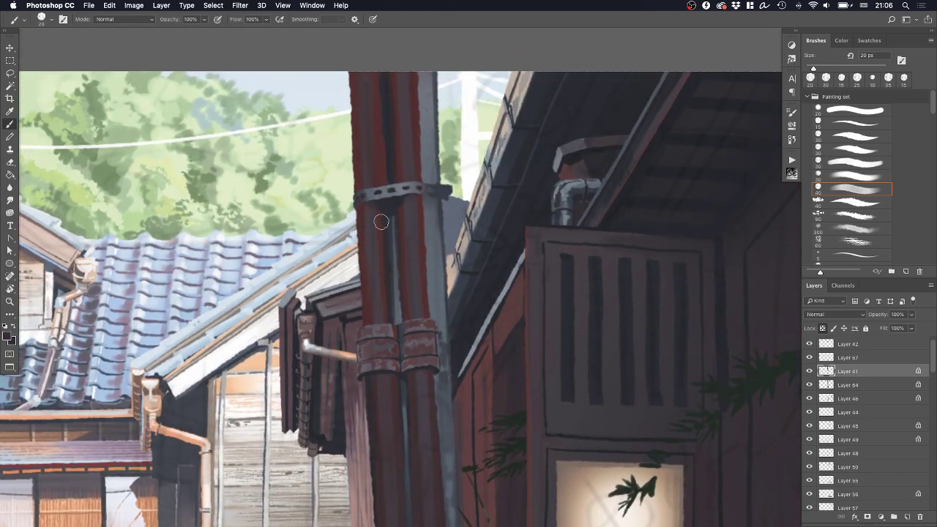
key("super+z")
Refine the lower red pipes' edges beside the dark centre strip in dark red with the brush at 10 px
key("z")
left_click_drag(445, 236, 351, 278)
left_click_drag(444, 351, 446, 379)
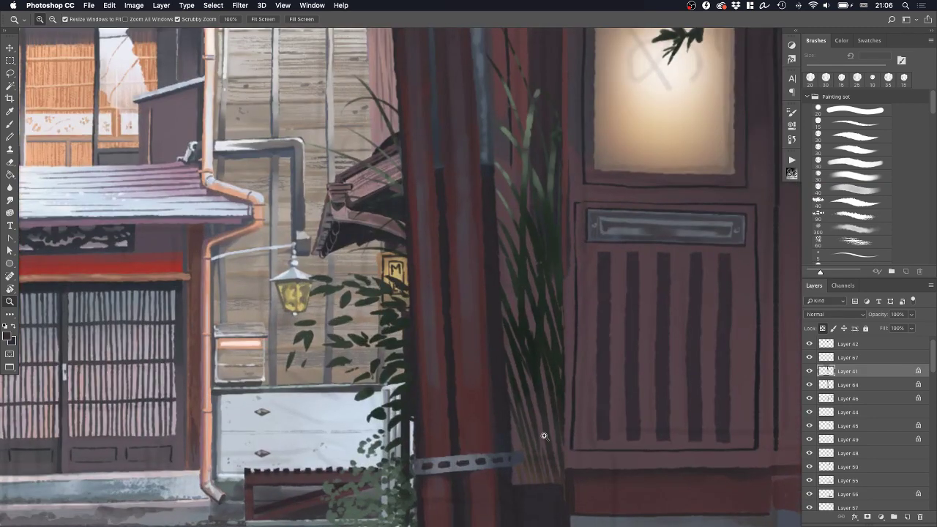
key("b")
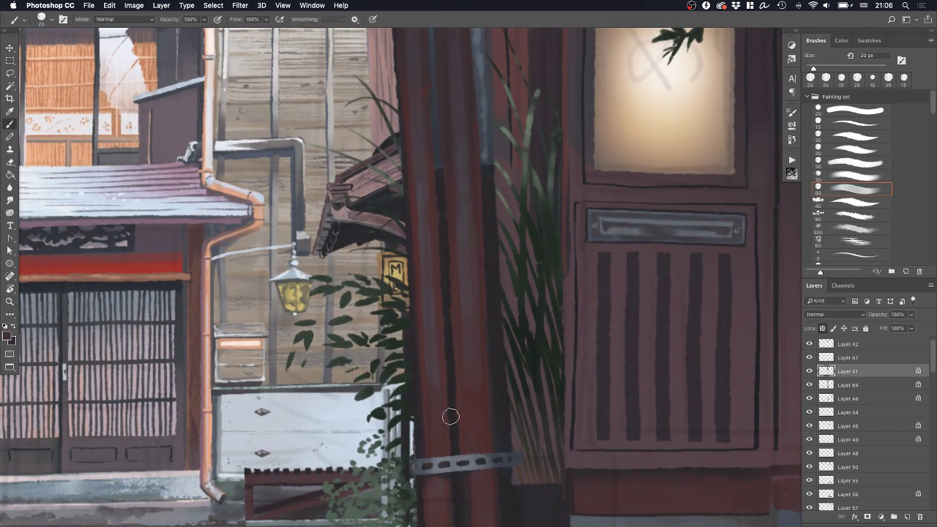
key("bracketleft")
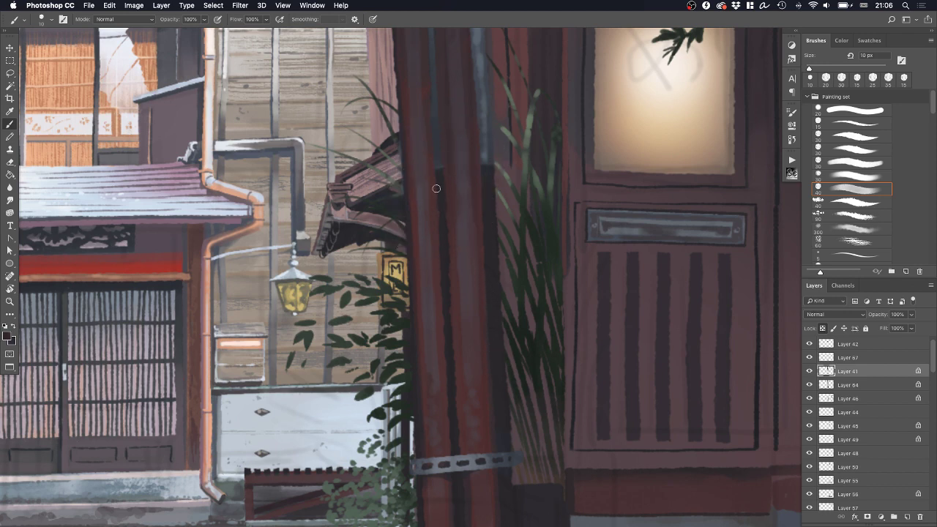
left_click_drag(440, 189, 442, 305)
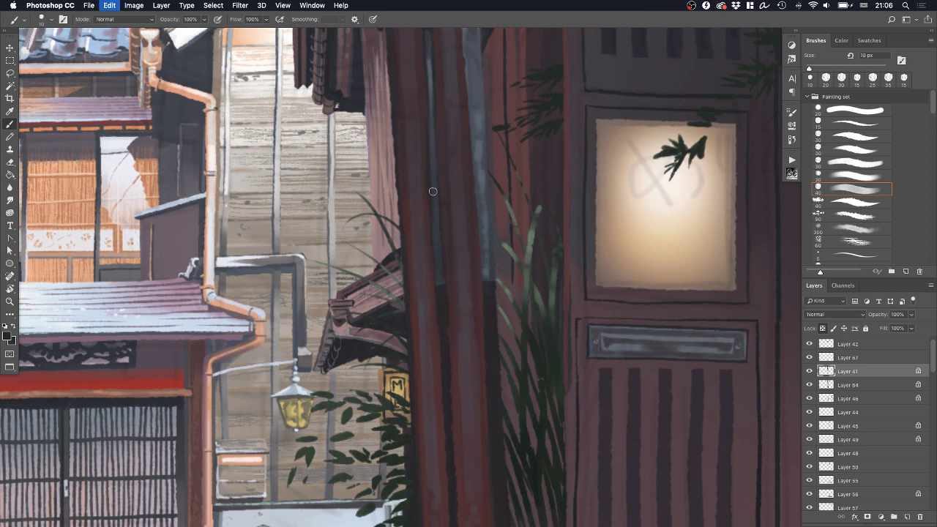
left_click_drag(461, 243, 464, 357)
key("alt+super+z")
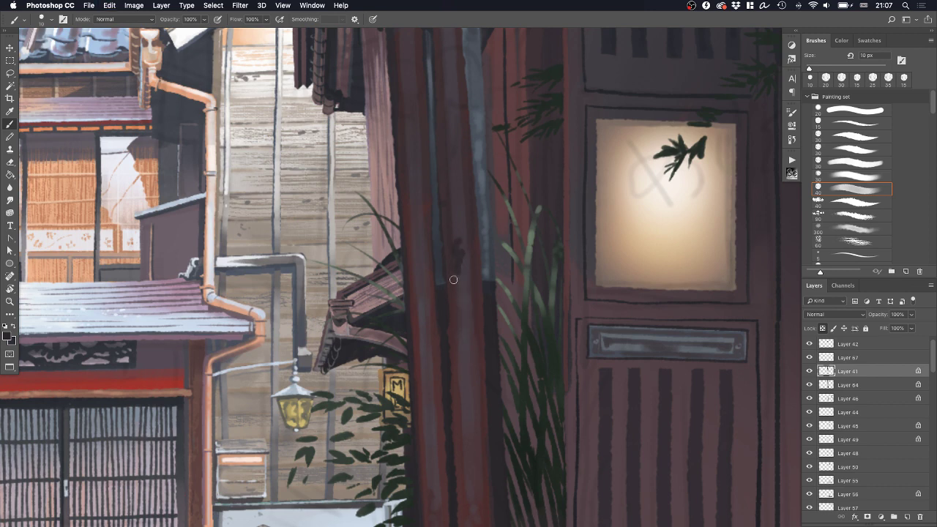
key("alt+super+z")
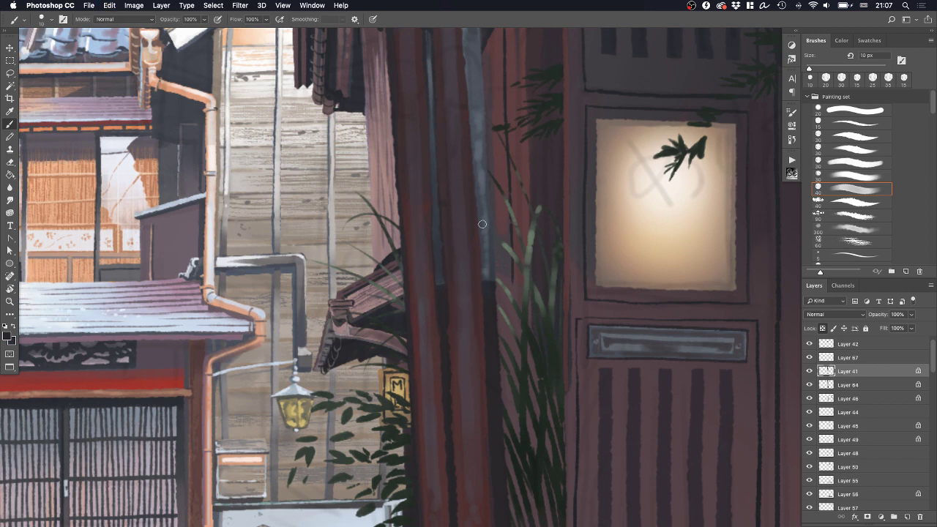
scroll(486, 266, "up", 5)
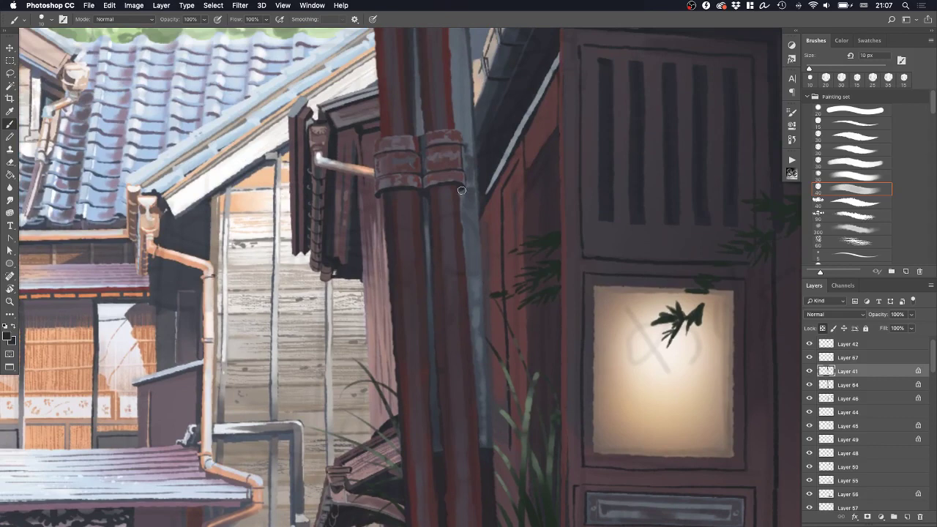
key("alt+super+z")
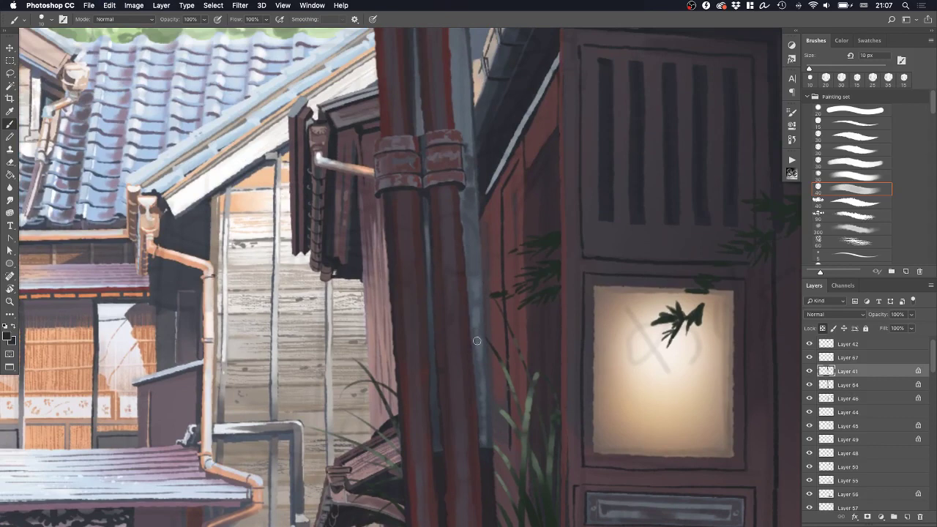
Undo the last stroke and repaint the dark edge beside the lower part of the right red pipe at 10 px
key("alt+super+z")
left_click_drag(474, 369, 477, 464)
key("z")
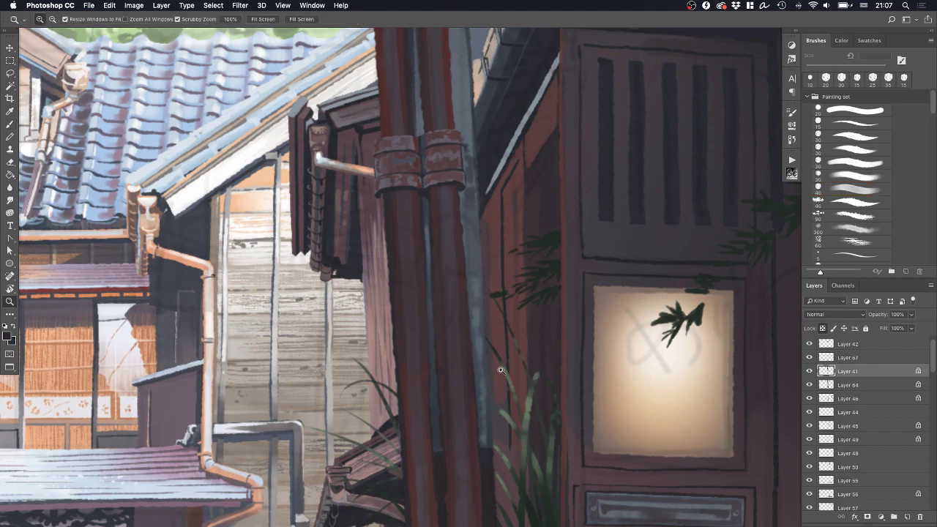
Examine the weathered pipes, straps and clamp against the whole alley scene at different magnifications
left_click_drag(517, 321, 481, 361)
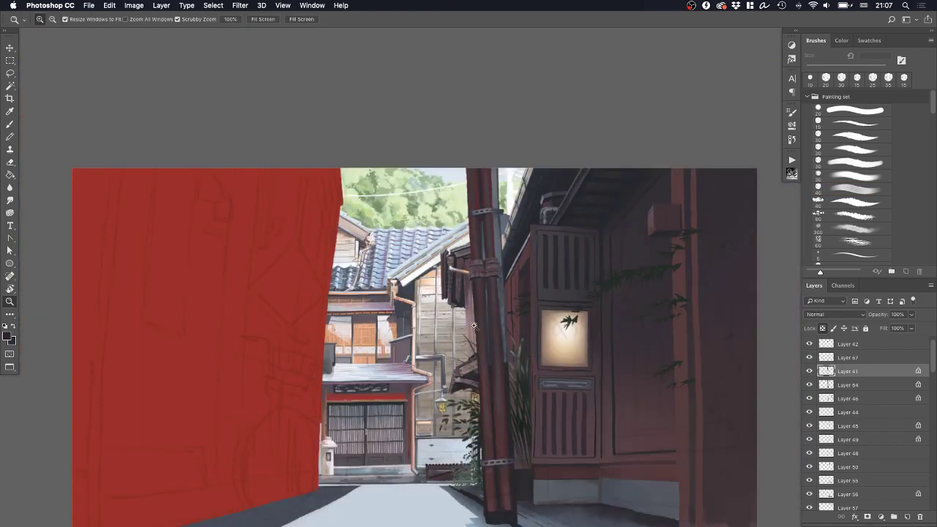
left_click(492, 383)
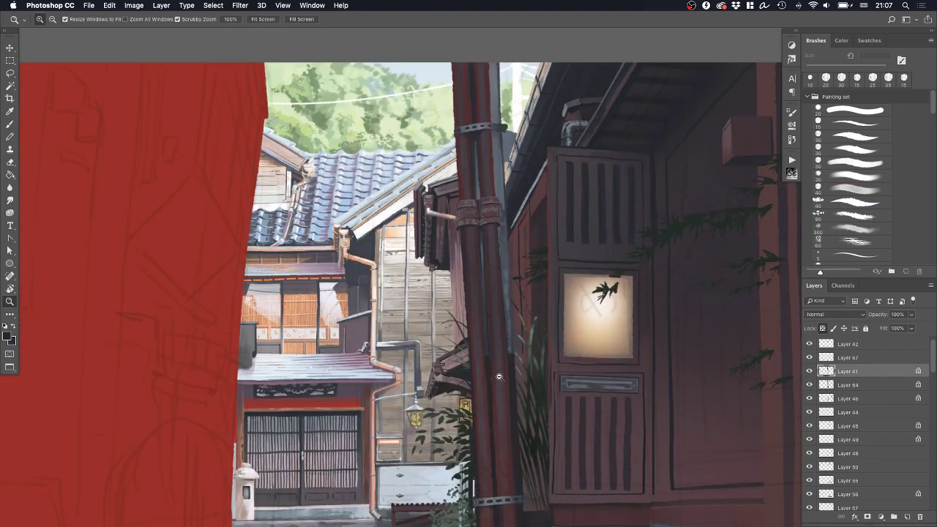
left_click(503, 387)
left_click(500, 381)
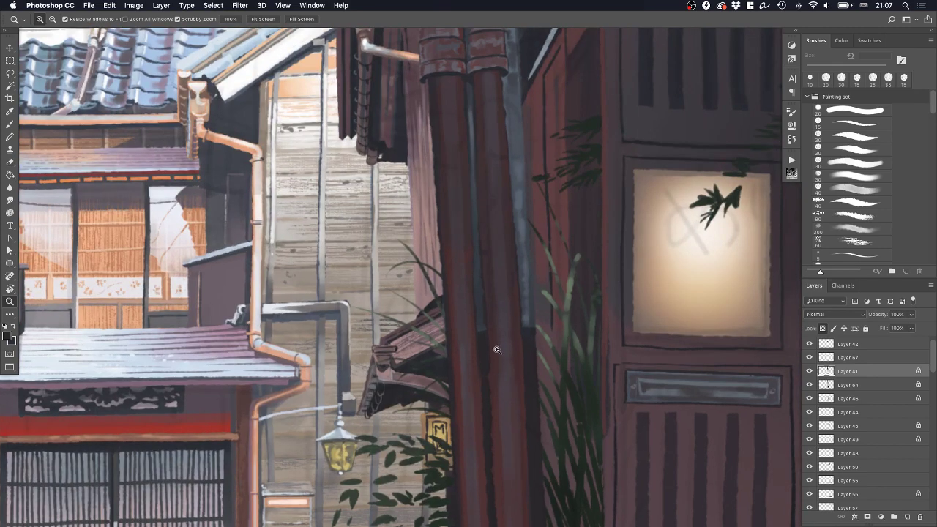
left_click_drag(504, 341, 491, 349)
left_click_drag(496, 315, 489, 505)
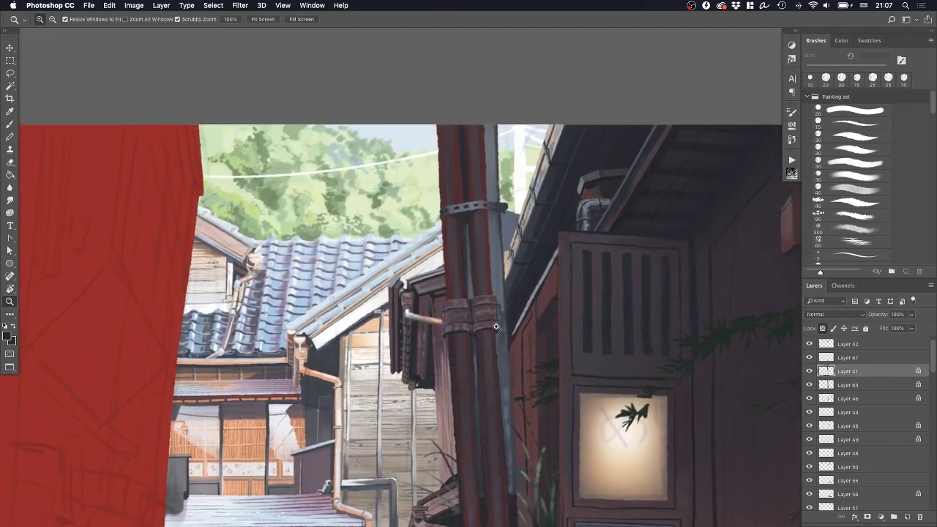
mouse_move(501, 340)
left_mouse_down()
mouse_move(519, 328)
mouse_move(509, 346)
left_mouse_up()
left_click_drag(483, 300, 447, 141)
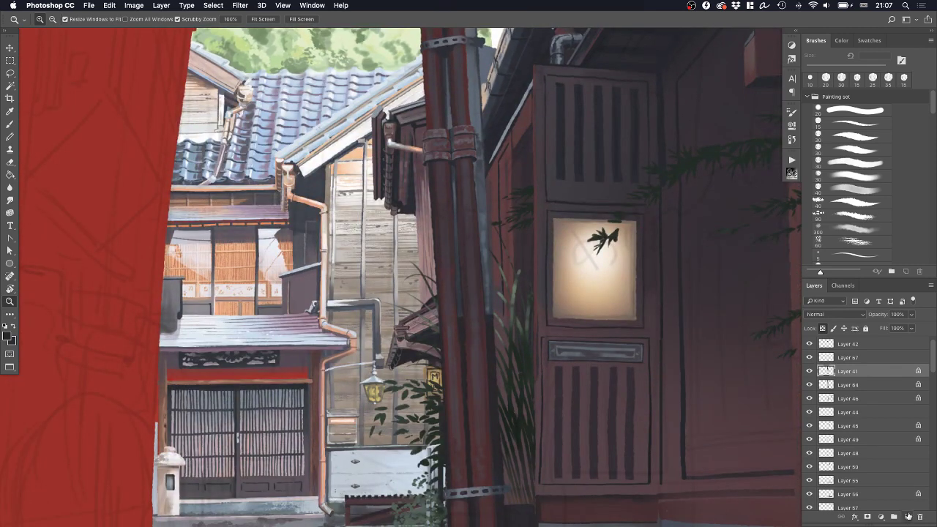
Add a new layer above Layer 41 and dab a grey-blue paint chip on the left red pipe at 20 px
left_click(908, 517)
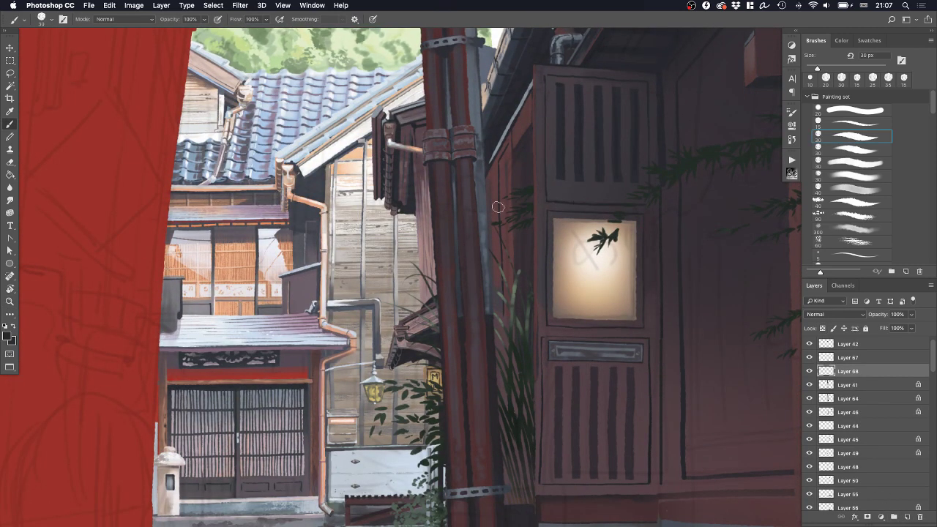
left_click_drag(457, 202, 473, 200)
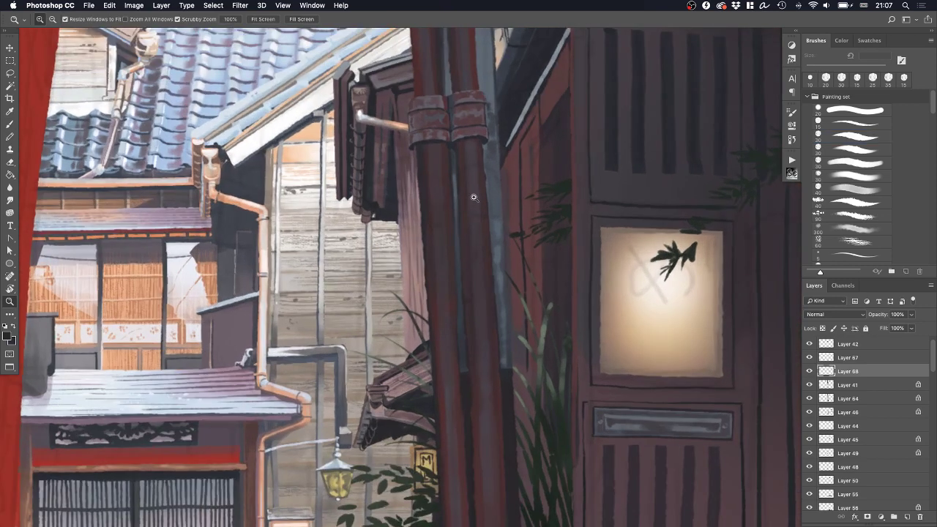
key("b")
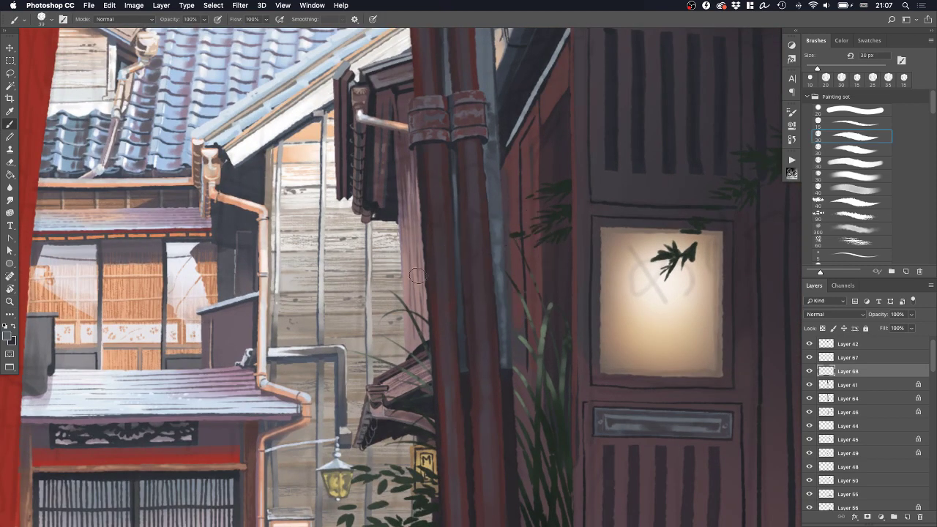
key("bracketleft")
key("bracketleft")
left_click(433, 267)
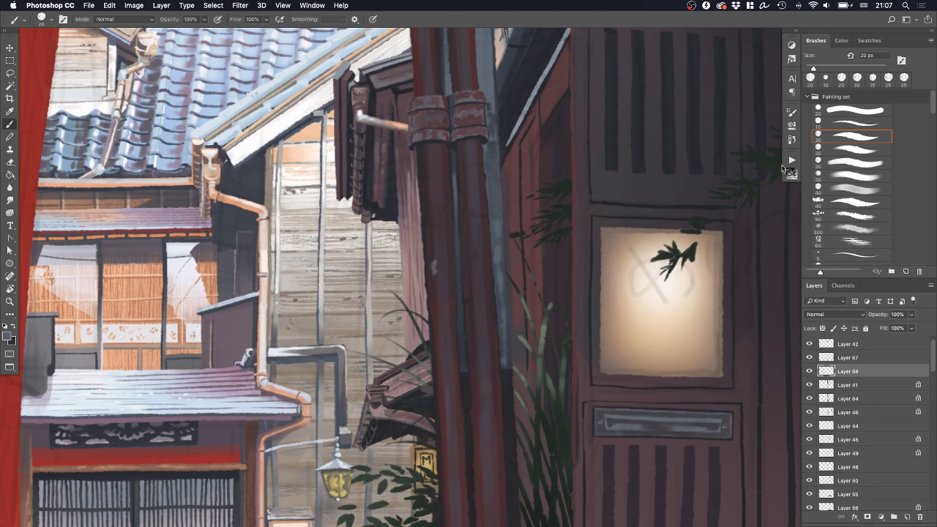
Dab small grey-blue paint chips on the left red pipe just below the clamp with the brush at 10 px
key("z")
left_click(441, 246)
left_click_drag(441, 246, 439, 249)
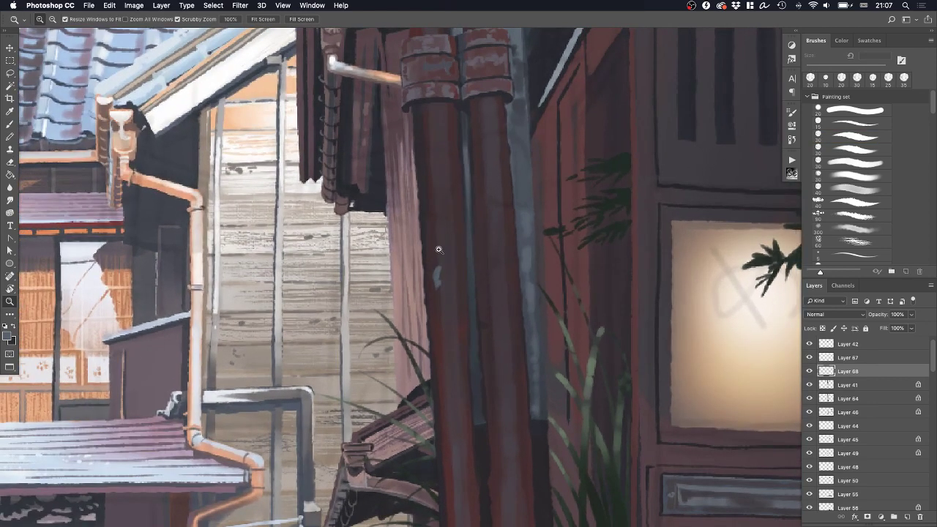
key("b")
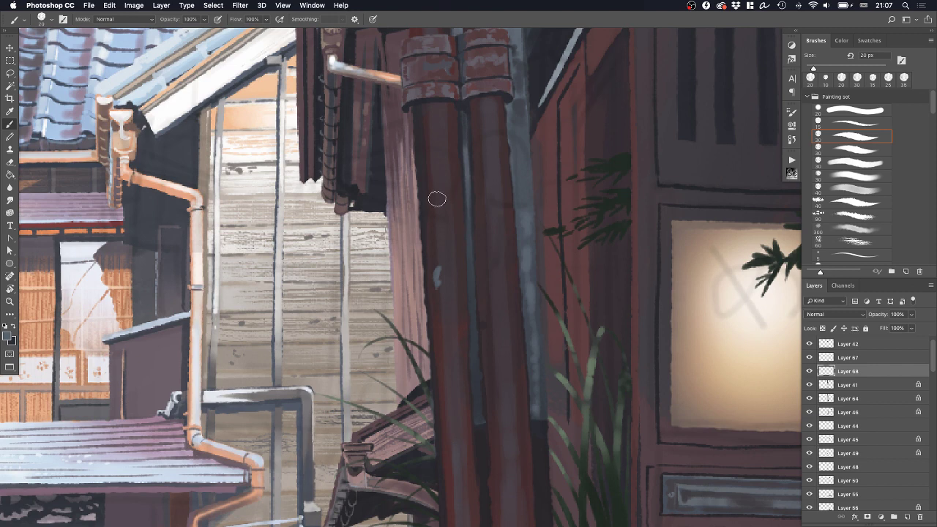
key("bracketleft")
mouse_move(443, 204)
left_mouse_down()
mouse_move(431, 163)
mouse_move(440, 229)
mouse_move(452, 167)
mouse_move(424, 139)
left_mouse_up()
left_click(432, 208)
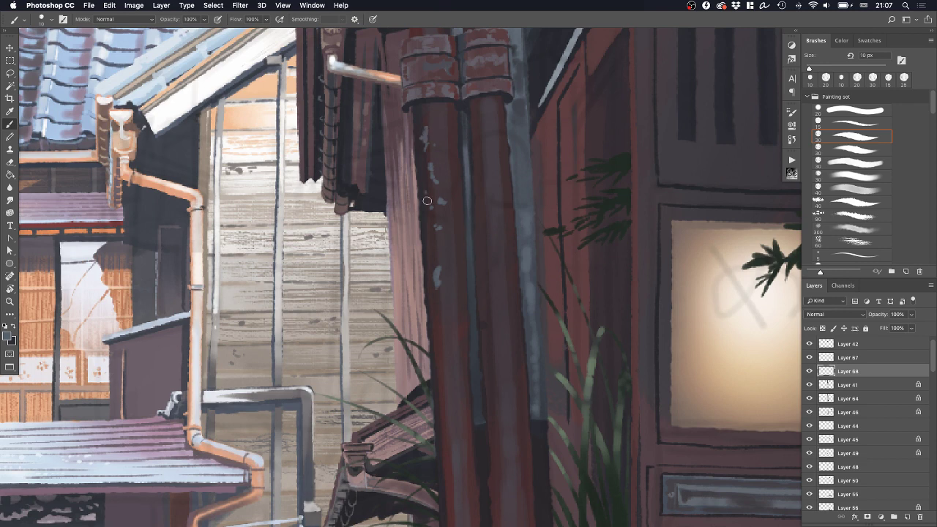
Scatter grey paint chips down the left pipe to the lower strap and along the right pipe up to the clamp at 10 px
mouse_move(438, 422)
left_mouse_down()
mouse_move(419, 265)
mouse_move(435, 247)
left_mouse_up()
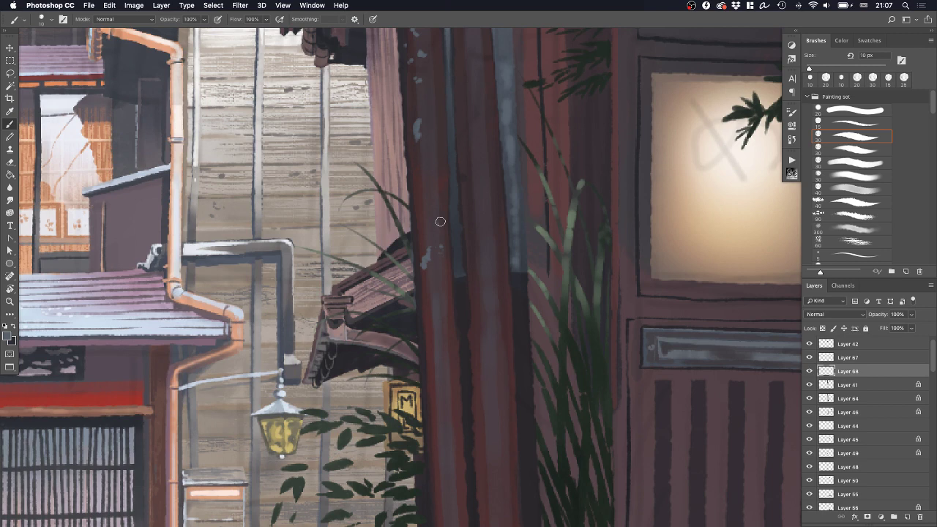
key("z")
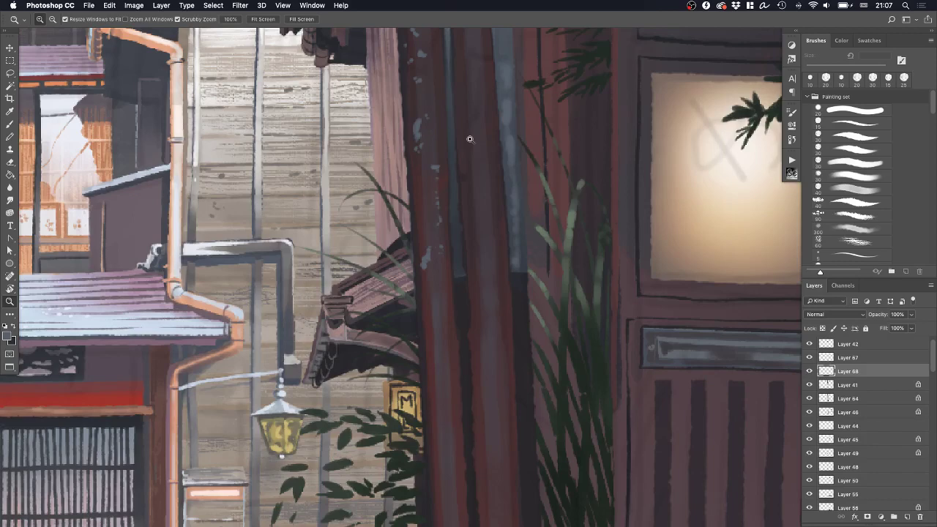
left_click_drag(470, 139, 445, 318)
key("b")
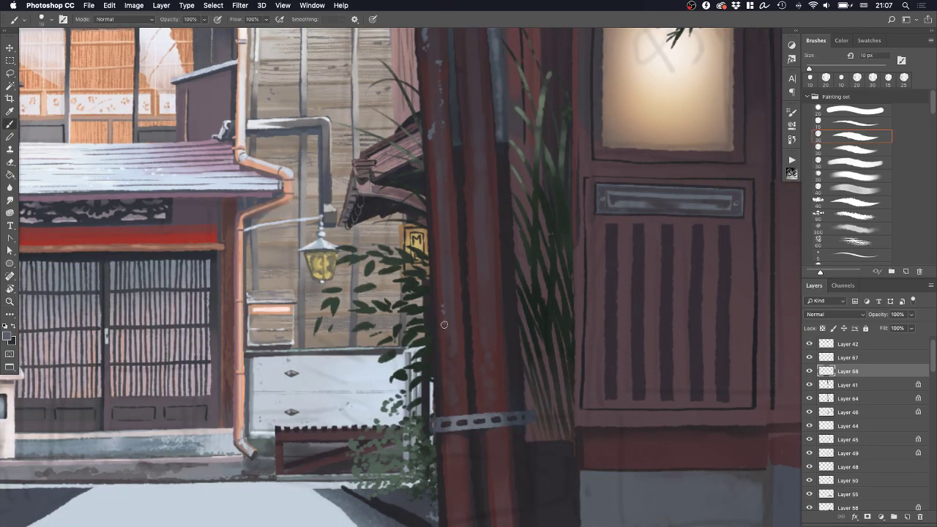
left_click_drag(450, 359, 450, 365)
scroll(473, 233, "up", 5)
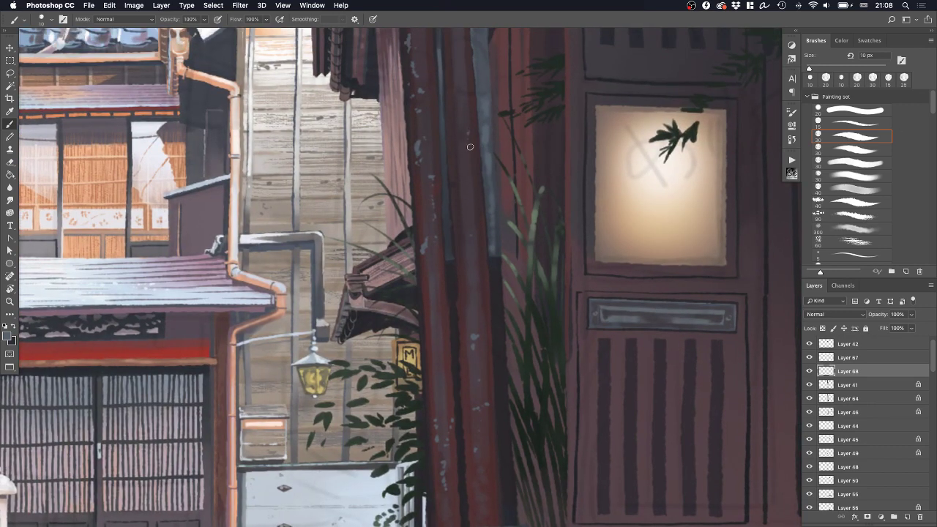
scroll(475, 105, "up", 8)
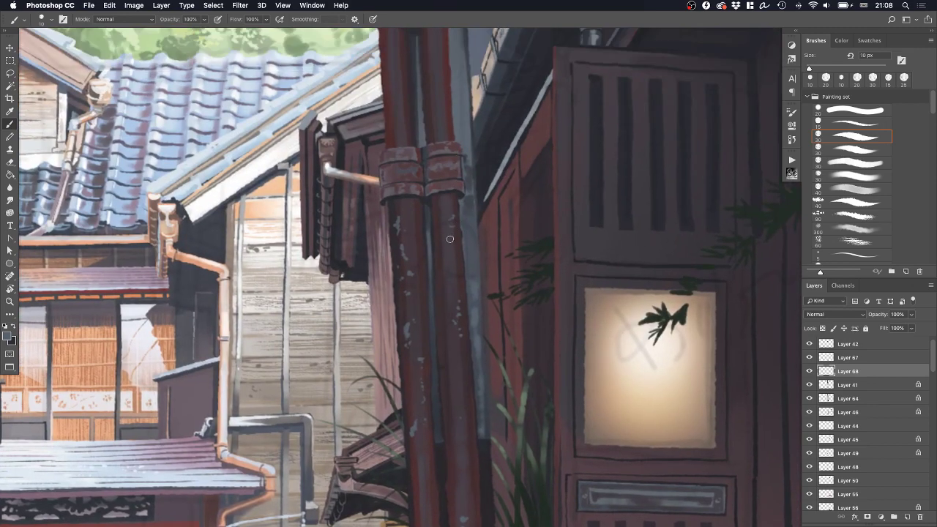
Sample greys around the upper strap and dab paint chips on both red pipes above the clamp at 10 px
scroll(452, 239, "up", 6)
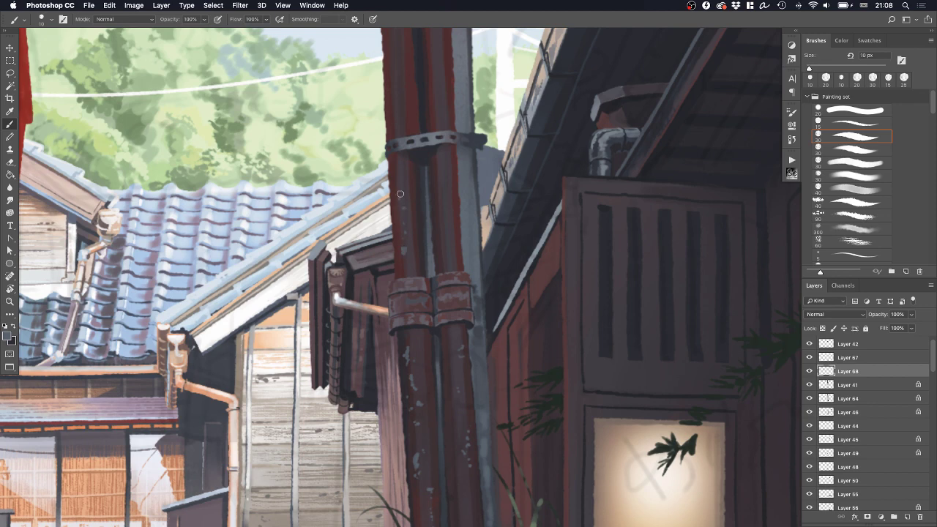
left_click(430, 152, "alt")
left_click_drag(446, 146, 433, 152)
left_click(453, 137, "alt")
scroll(449, 188, "up", 6)
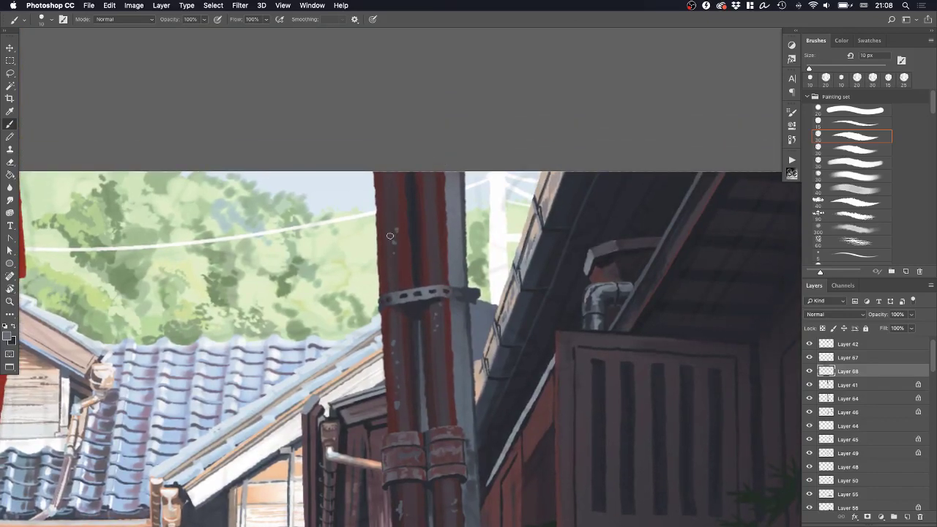
Dab grey paint chips on both red pipes between the lower strap and the post's base at 10 px
scroll(394, 295, "down", 20)
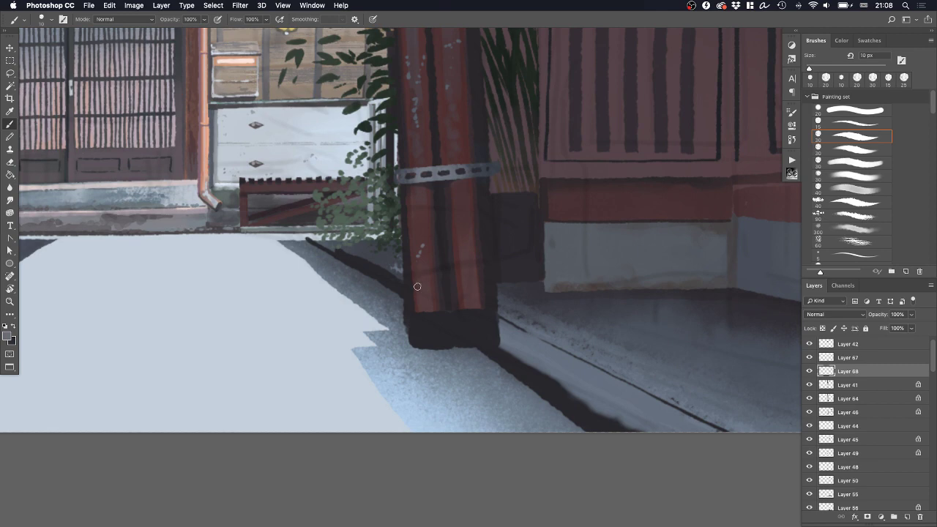
key("z")
mouse_move(451, 241)
left_mouse_down()
mouse_move(417, 264)
mouse_move(422, 273)
left_mouse_up()
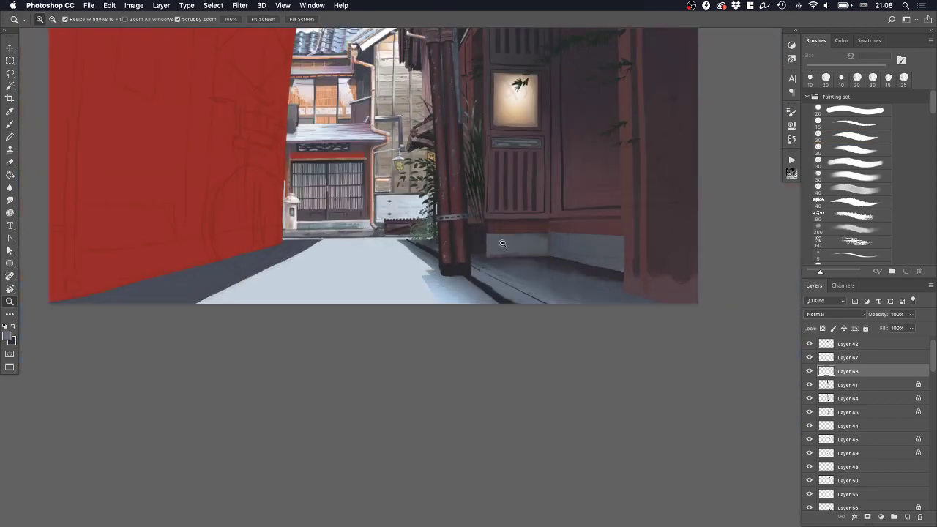
mouse_move(485, 170)
left_mouse_down()
mouse_move(478, 266)
mouse_move(505, 259)
left_mouse_up()
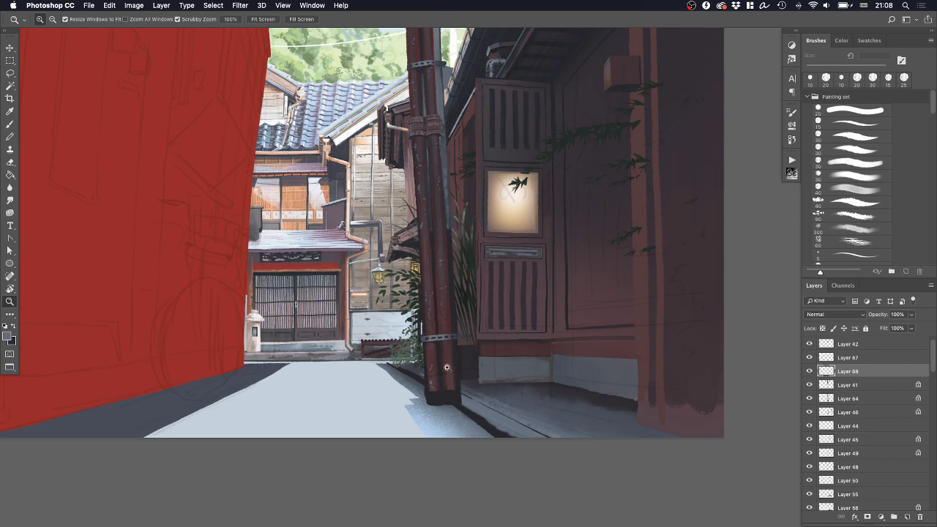
mouse_move(449, 369)
left_mouse_down()
mouse_move(454, 354)
mouse_move(463, 357)
left_mouse_up()
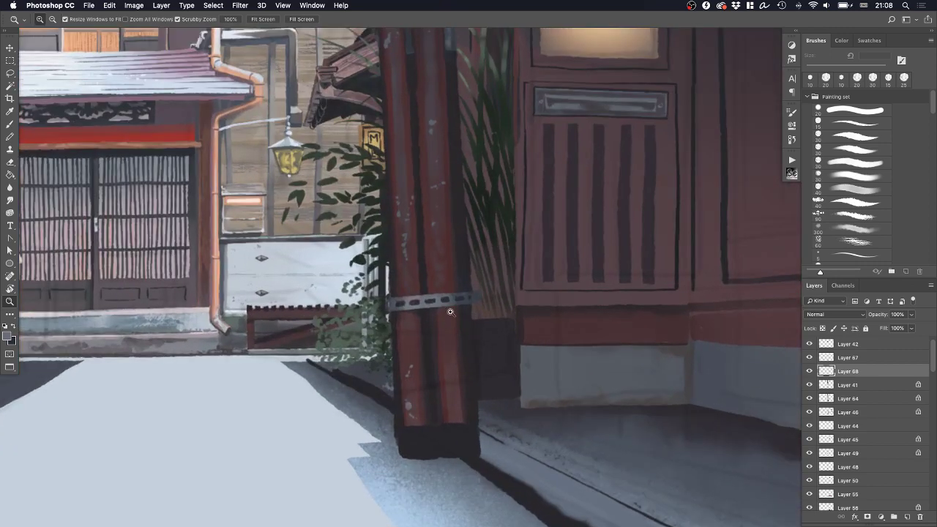
key("b")
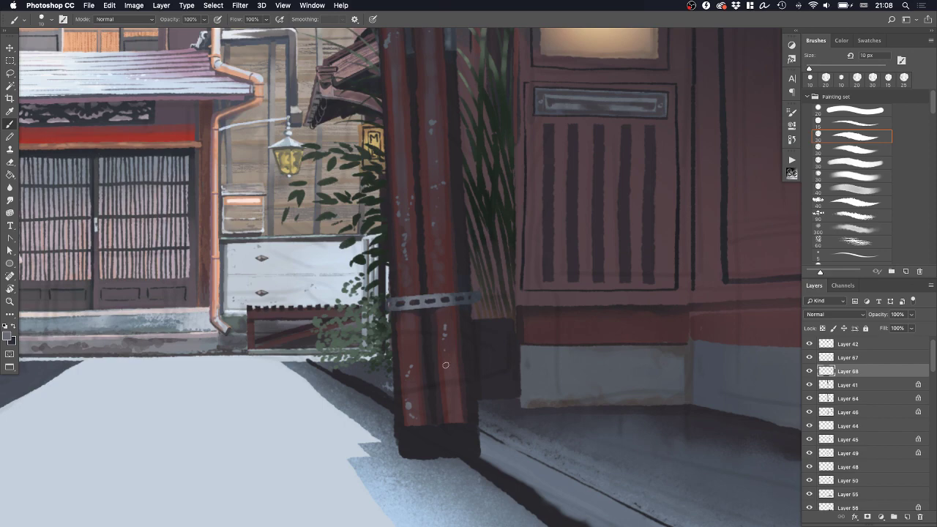
key("z")
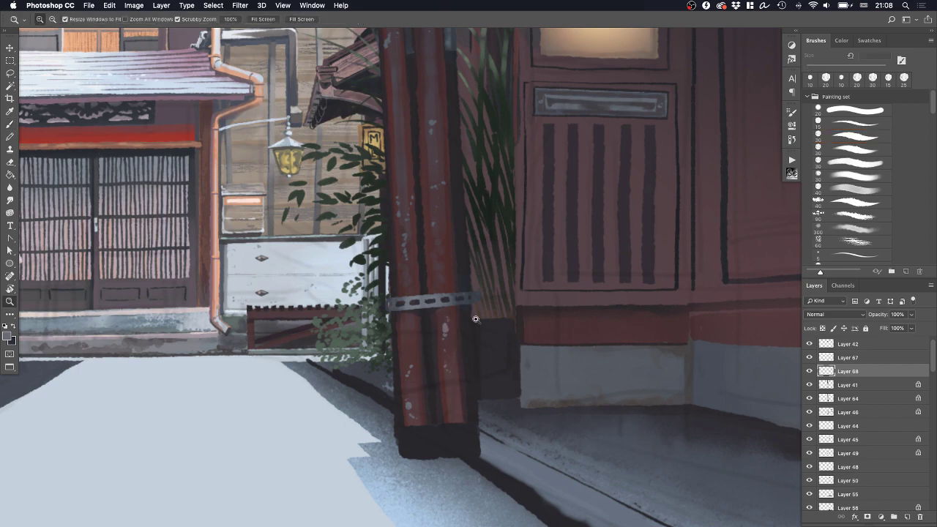
Brush light grey highlights on the lower metal strap's right end on Layer 42 with another painting brush at 9 px
mouse_move(489, 303)
left_mouse_down()
mouse_move(467, 323)
mouse_move(491, 315)
mouse_move(457, 383)
left_mouse_up()
mouse_move(457, 383)
left_mouse_down()
mouse_move(469, 376)
mouse_move(448, 384)
mouse_move(467, 371)
left_mouse_up()
key("b")
left_click(470, 363, "super")
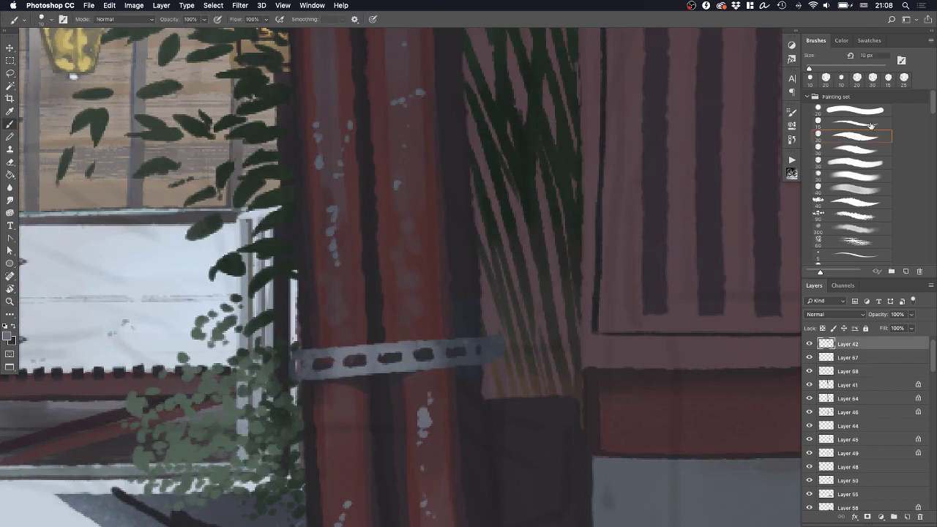
left_click(851, 151)
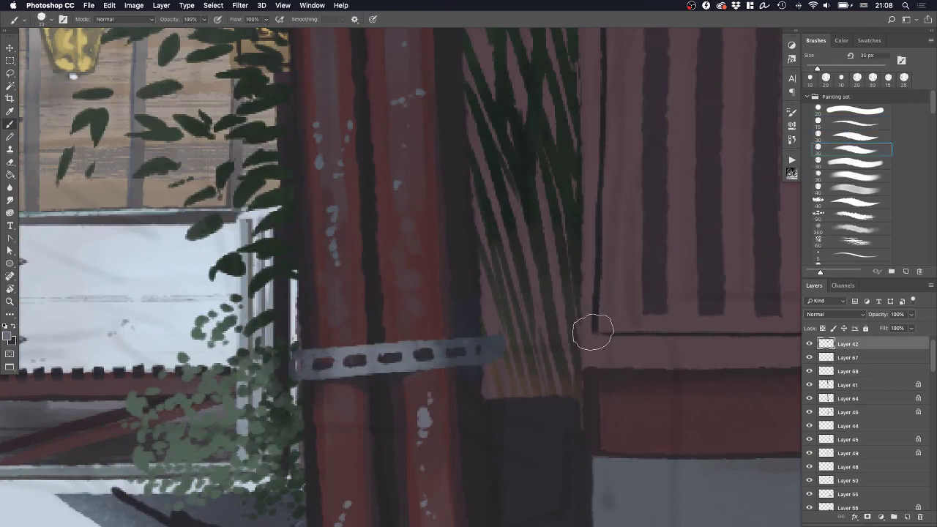
key("bracketleft")
key("bracketleft")
key("bracketleft")
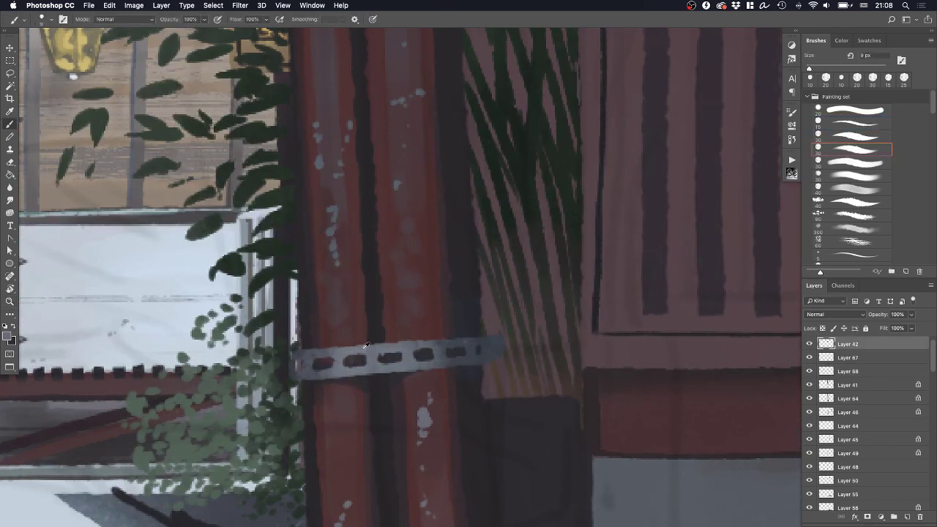
left_click_drag(491, 347, 497, 343)
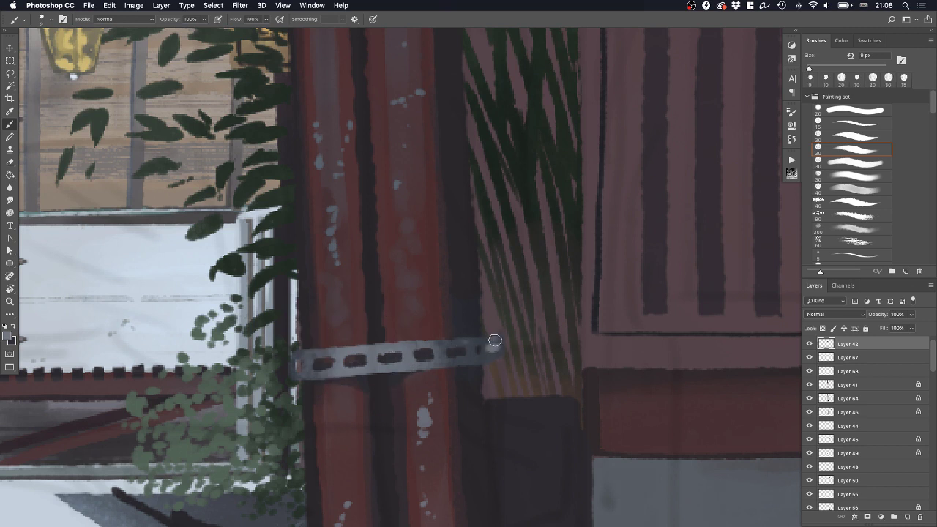
Shade the lower strap's right end and its part beyond the right pipe in a sampled dark tone with a small brush
left_click(459, 351, "alt")
mouse_move(483, 347)
left_mouse_down()
mouse_move(485, 355)
mouse_move(491, 345)
mouse_move(484, 355)
left_mouse_up()
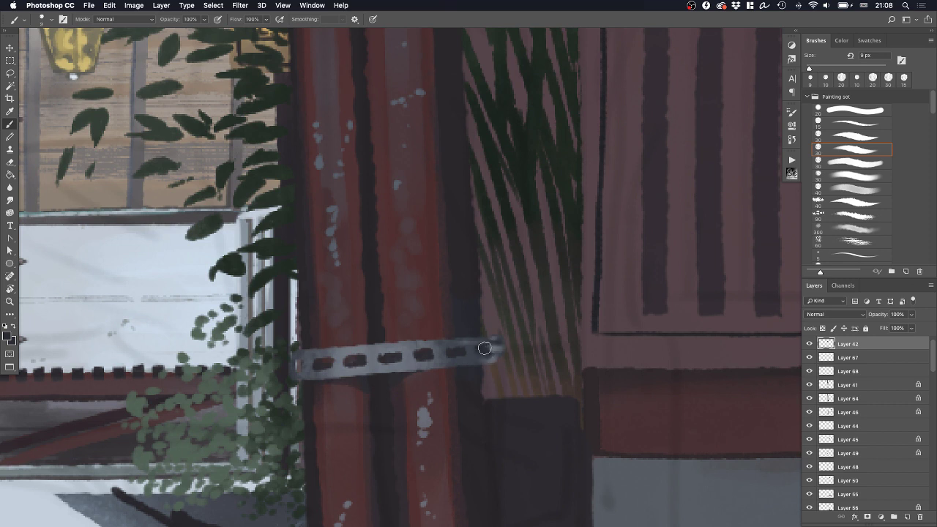
left_click(835, 137)
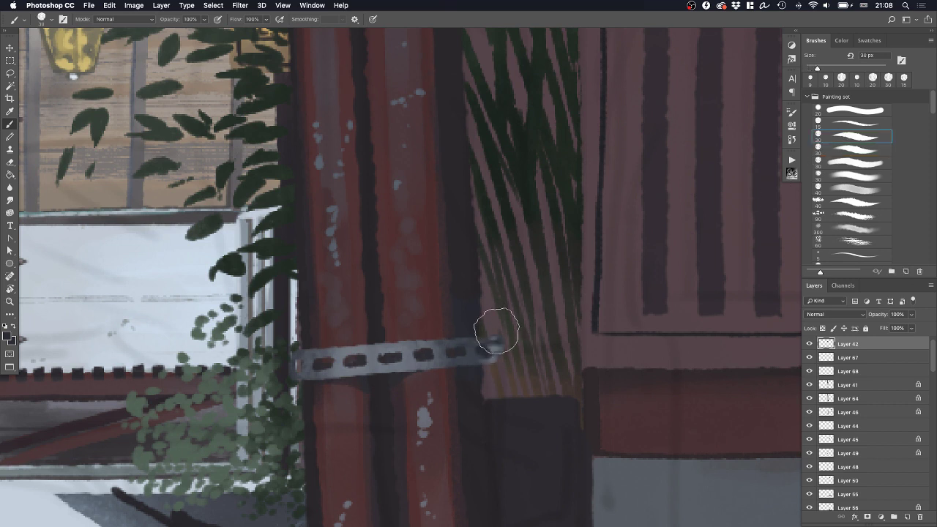
key("bracketleft")
key("bracketleft")
key("bracketleft")
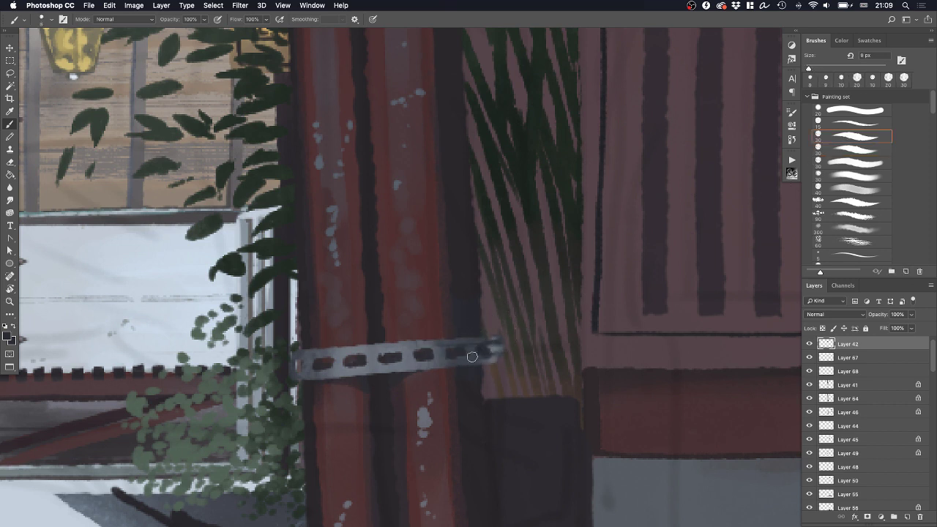
key("z")
key("super+0")
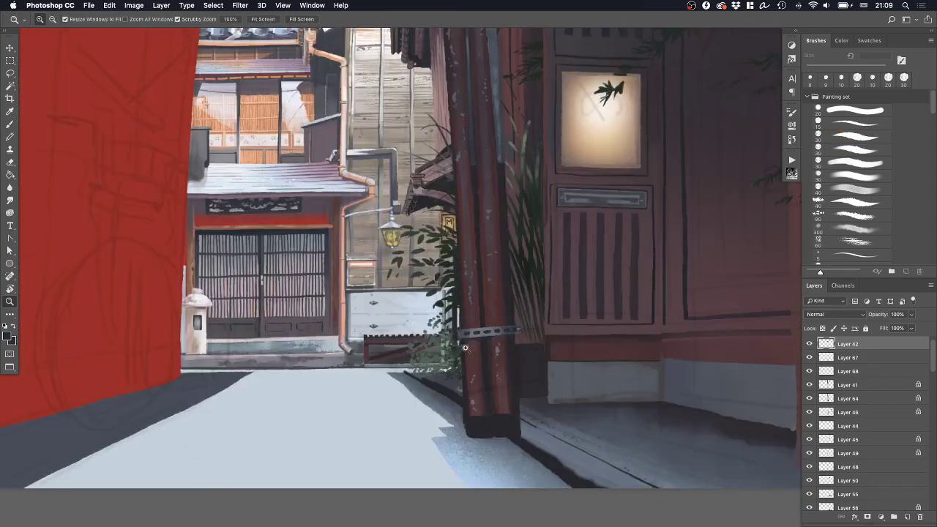
left_click(539, 325)
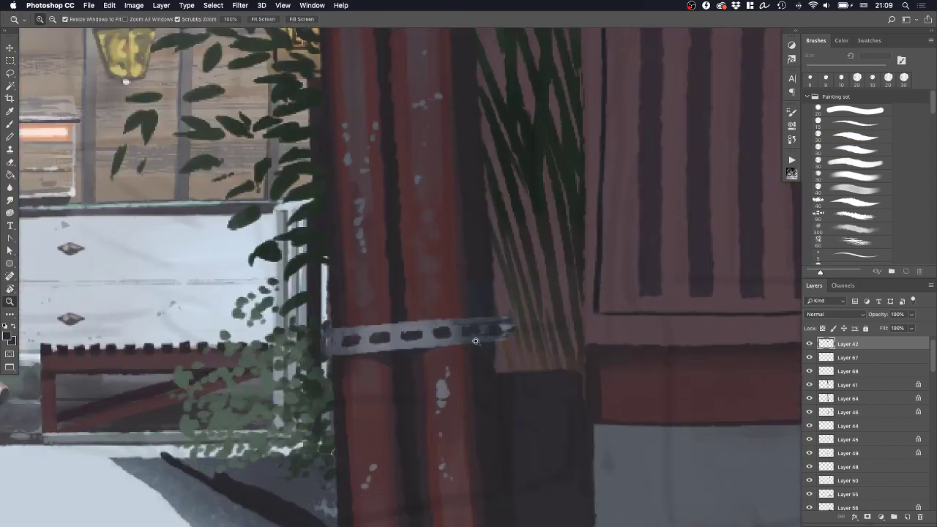
Touch up the lower metal strap's left end with a dark tone sampled near its right part at 8 px
left_click(479, 347)
left_click(492, 336, "alt")
key("b")
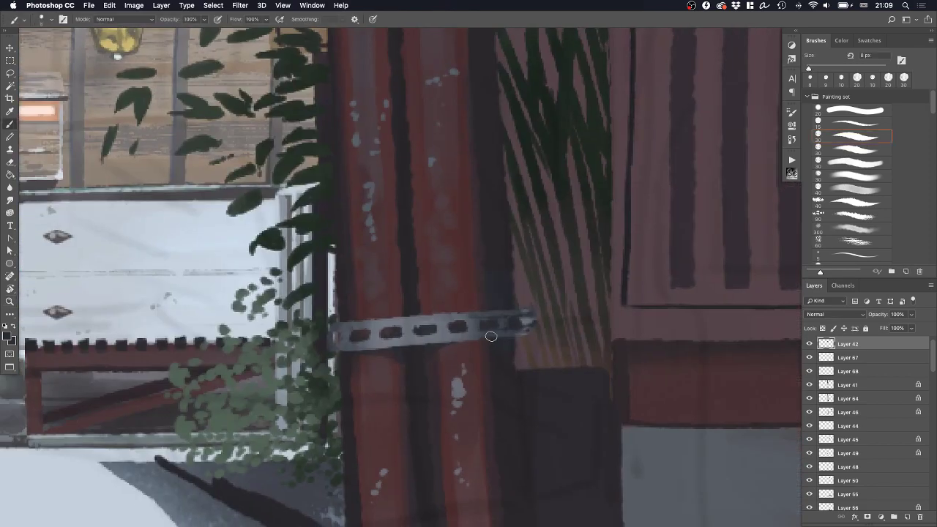
mouse_move(343, 341)
left_mouse_down()
mouse_move(478, 330)
mouse_move(334, 338)
left_mouse_up()
Shade the upper strap beyond the right red pipe with sampled dark tones at 8 px, adding a hole and a shadow on the grey pipe
key("z")
left_click_drag(428, 317, 405, 331)
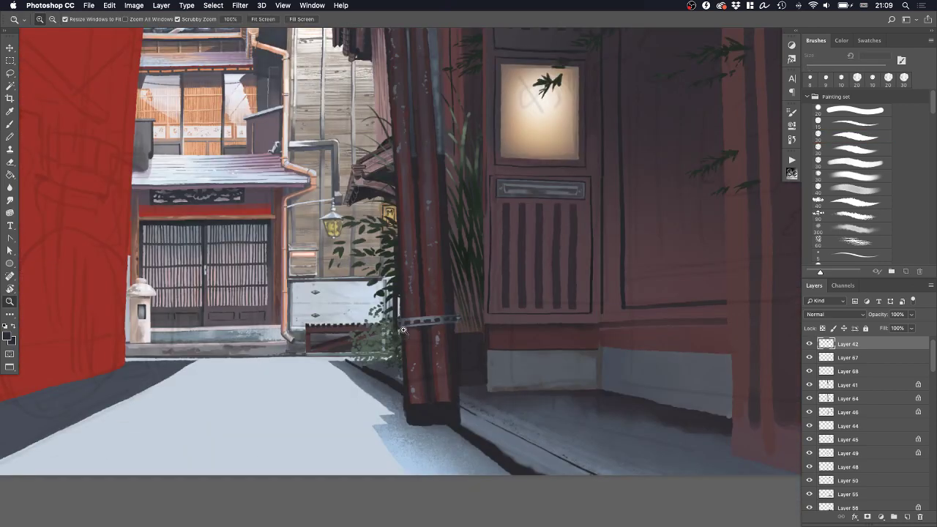
left_click_drag(443, 277, 437, 295)
left_click_drag(431, 170, 419, 344)
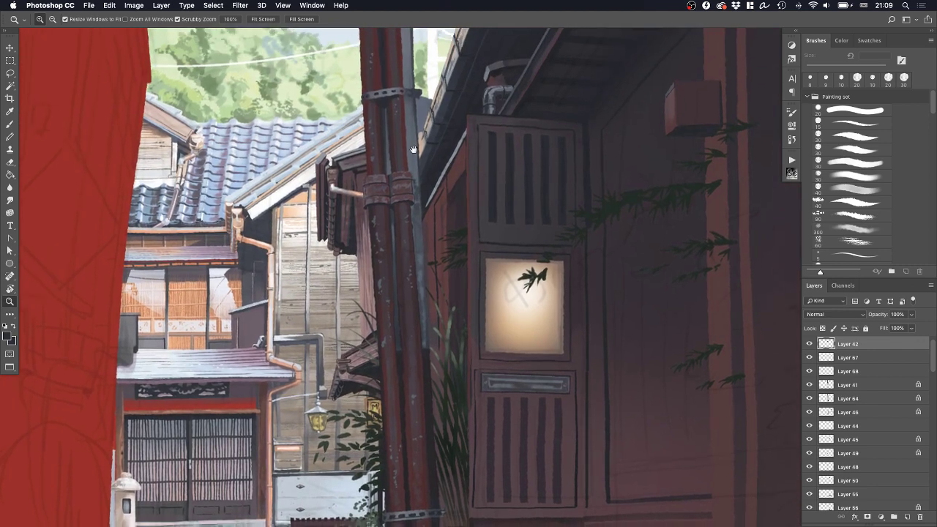
left_click_drag(373, 70, 413, 76)
left_click(413, 77)
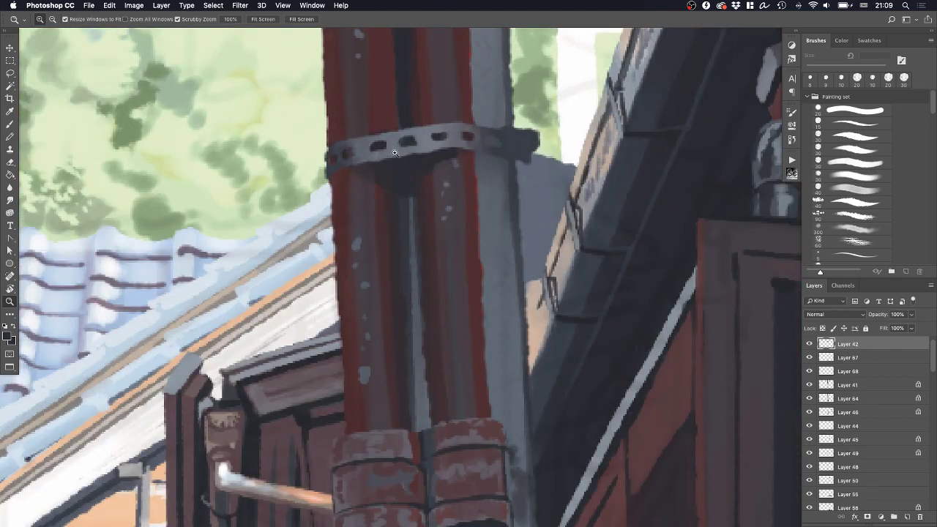
key("b")
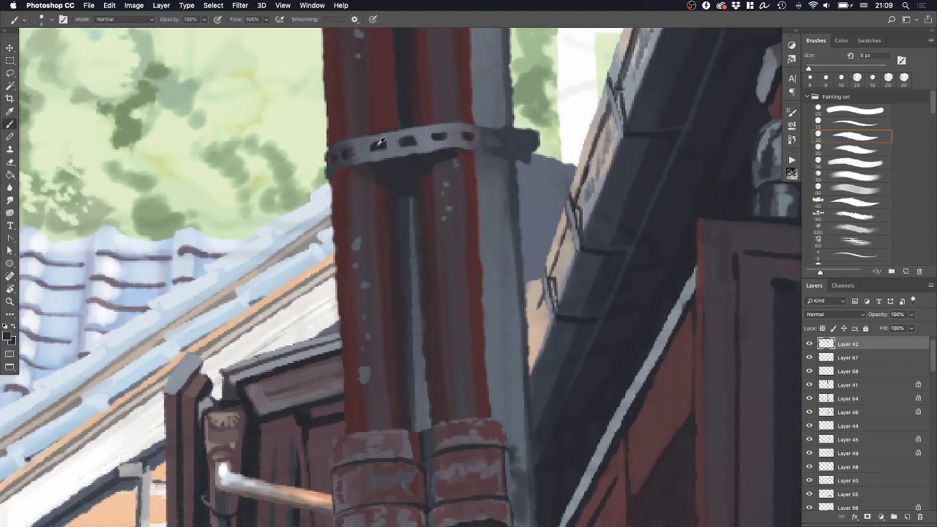
left_click(472, 133, "alt")
left_click_drag(487, 141, 495, 142)
key("super+z")
left_click(446, 151, "alt")
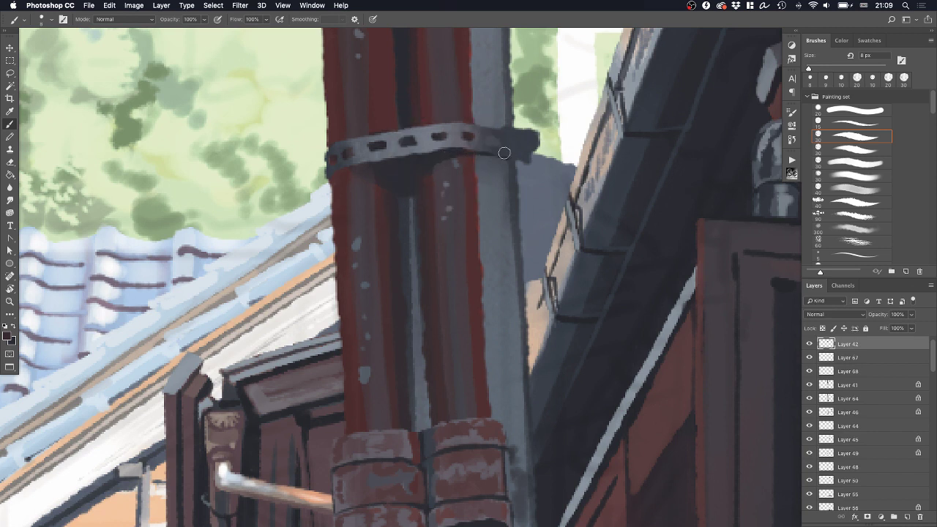
mouse_move(476, 156)
left_mouse_down()
mouse_move(498, 159)
mouse_move(477, 160)
mouse_move(480, 178)
mouse_move(499, 166)
mouse_move(482, 170)
mouse_move(475, 157)
mouse_move(479, 197)
mouse_move(506, 167)
mouse_move(497, 143)
left_mouse_up()
Brush sampled grey highlights on the upper strap's protruding end and touch up the grey pipe's edge beneath it at 8 px
left_click(494, 169, "alt")
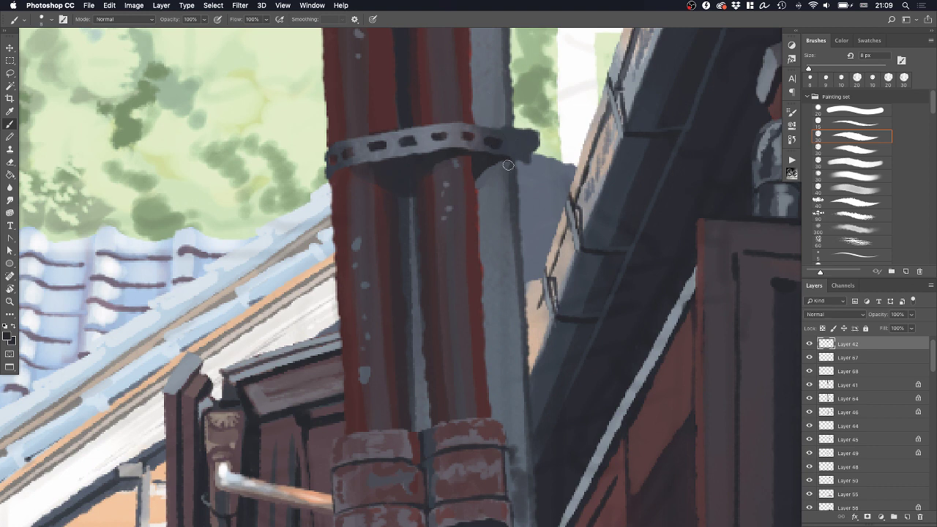
left_click_drag(490, 141, 529, 140)
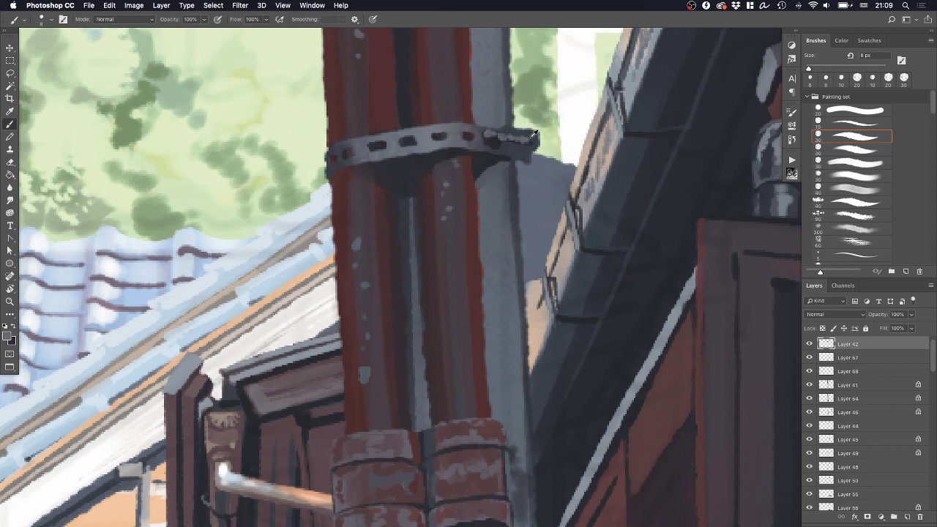
left_click(531, 136, "alt")
left_click(494, 126, "alt")
mouse_move(512, 149)
left_mouse_down()
mouse_move(533, 149)
mouse_move(520, 178)
left_mouse_up()
Select the eave's layer and paint small sampled dark and blue-grey touches on the beige gutter end beside the grey pipe
key("z")
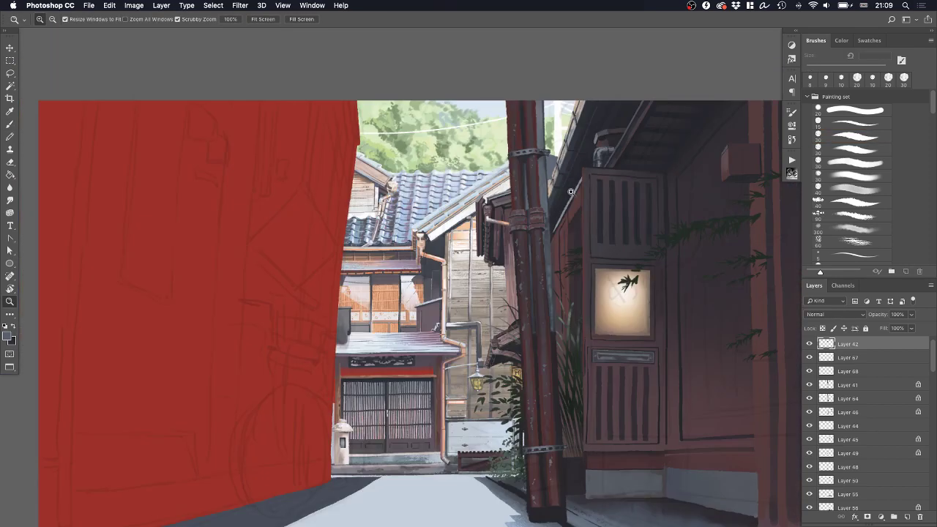
left_click_drag(577, 199, 552, 203)
left_click_drag(611, 320, 581, 290)
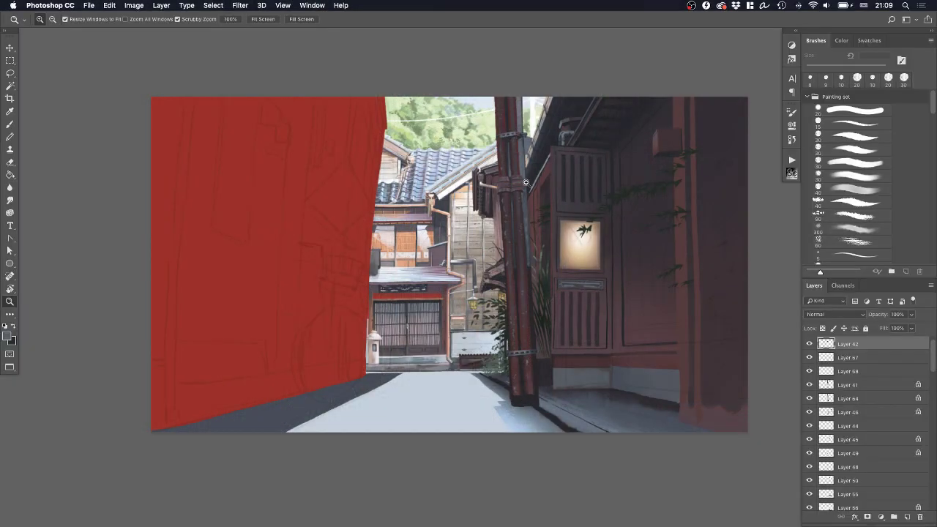
left_click(534, 176)
left_click_drag(542, 123, 561, 130)
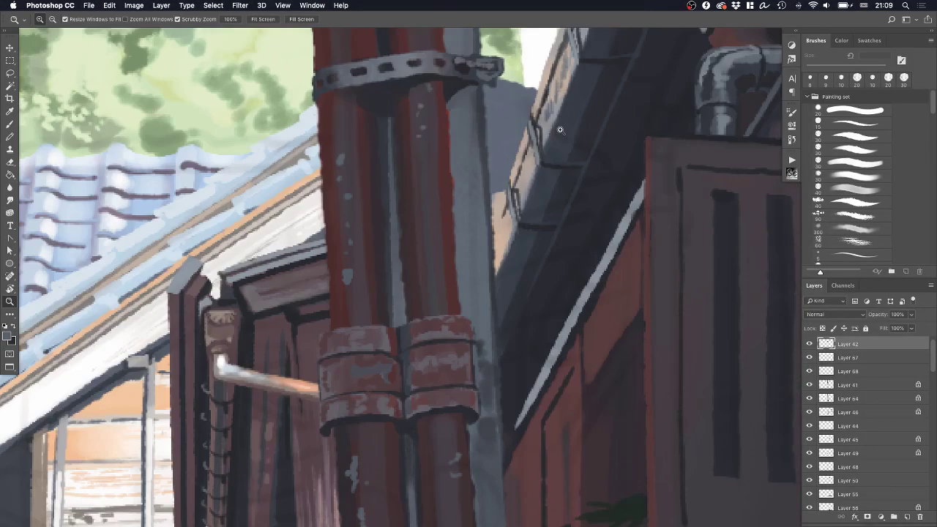
left_click(517, 176, "super")
left_click_drag(535, 212, 516, 222)
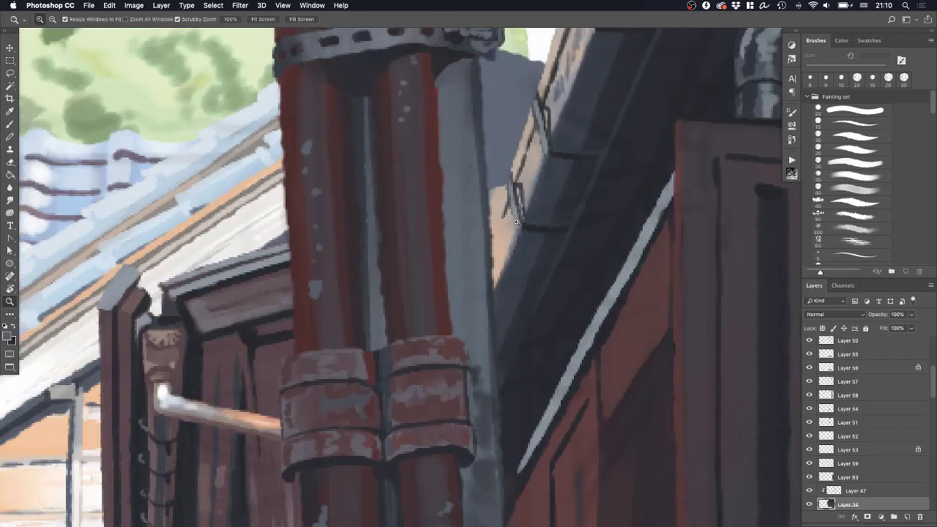
key("b")
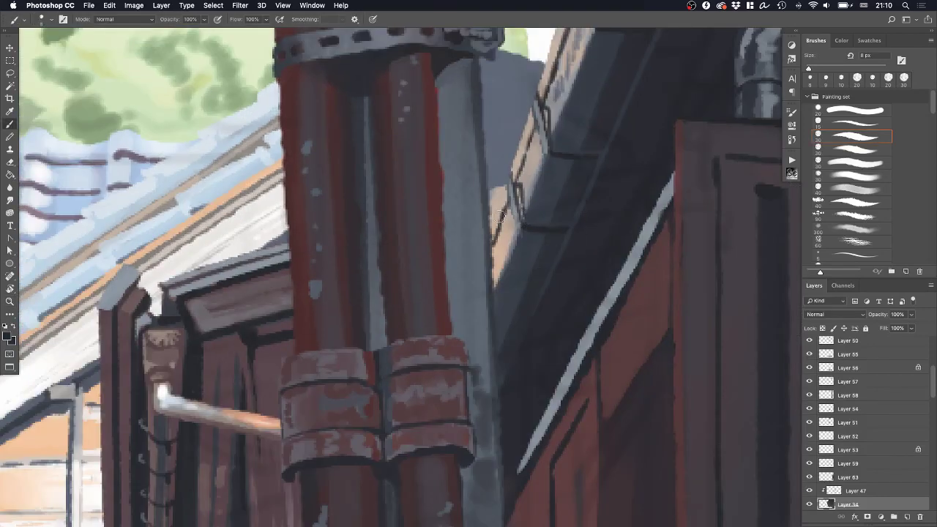
left_click(504, 177, "alt")
left_click_drag(505, 181, 489, 216)
Select Layer 54 through the dark frame line of the wall panel beside the door and lock its transparent pixels
key("z")
mouse_move(548, 174)
left_mouse_down()
mouse_move(499, 209)
mouse_move(527, 220)
left_mouse_up()
mouse_move(604, 303)
left_mouse_down()
mouse_move(505, 253)
mouse_move(529, 290)
mouse_move(525, 340)
mouse_move(530, 331)
mouse_move(547, 337)
mouse_move(526, 343)
left_mouse_up()
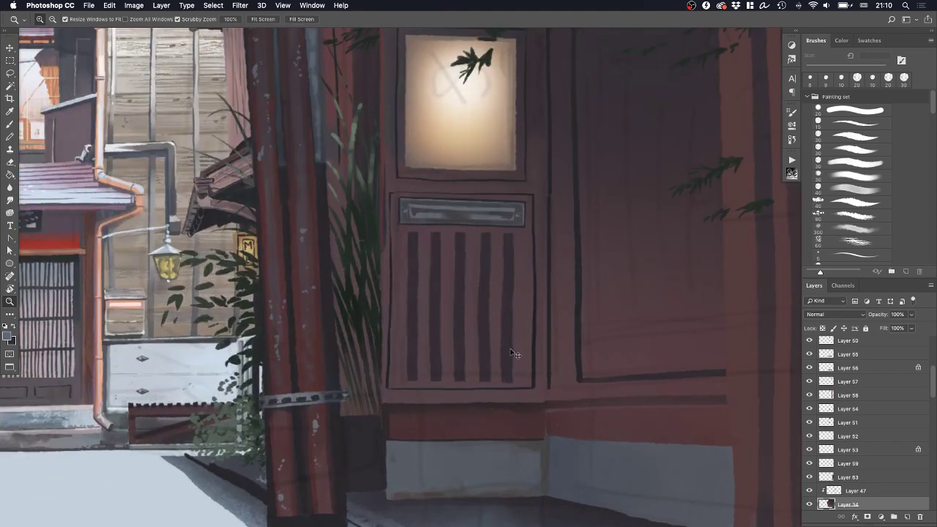
left_click(591, 369, "super")
left_click(823, 328)
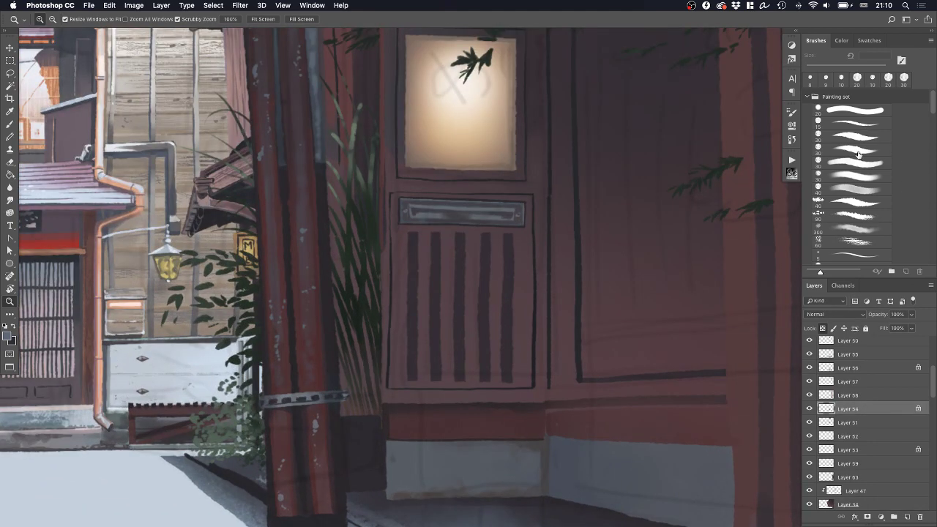
Shade the vertical slats of the door's lower panel with the soft brush at 20 px, using a sampled door colour
left_click(853, 175)
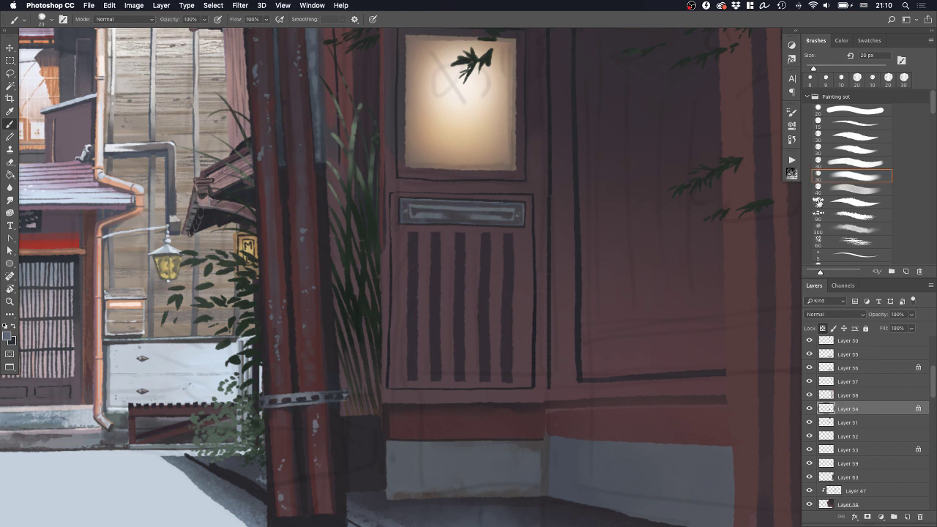
left_click(820, 189)
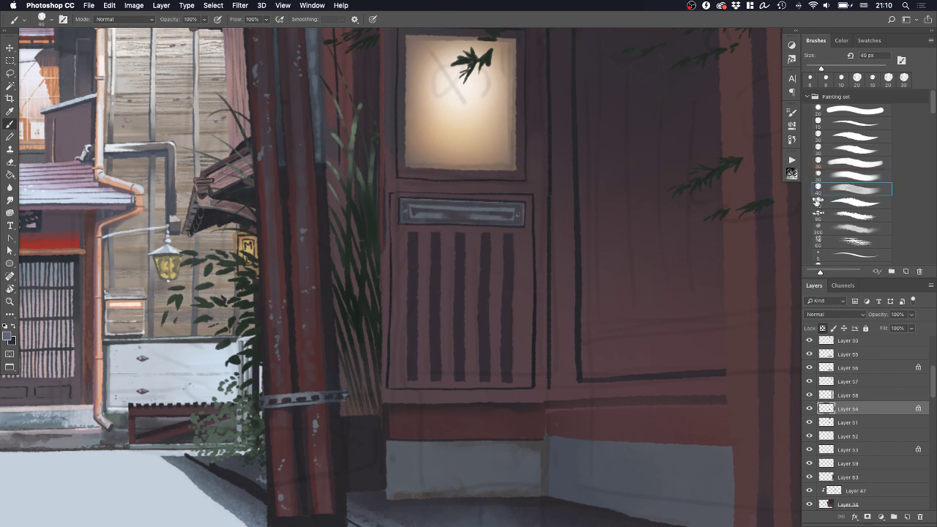
left_click(522, 271, "alt")
mouse_move(507, 235)
left_mouse_down()
mouse_move(508, 284)
mouse_move(505, 238)
mouse_move(503, 361)
left_mouse_up()
left_click_drag(482, 236, 476, 366)
mouse_move(456, 234)
left_mouse_down()
mouse_move(456, 362)
mouse_move(431, 247)
mouse_move(432, 379)
left_mouse_up()
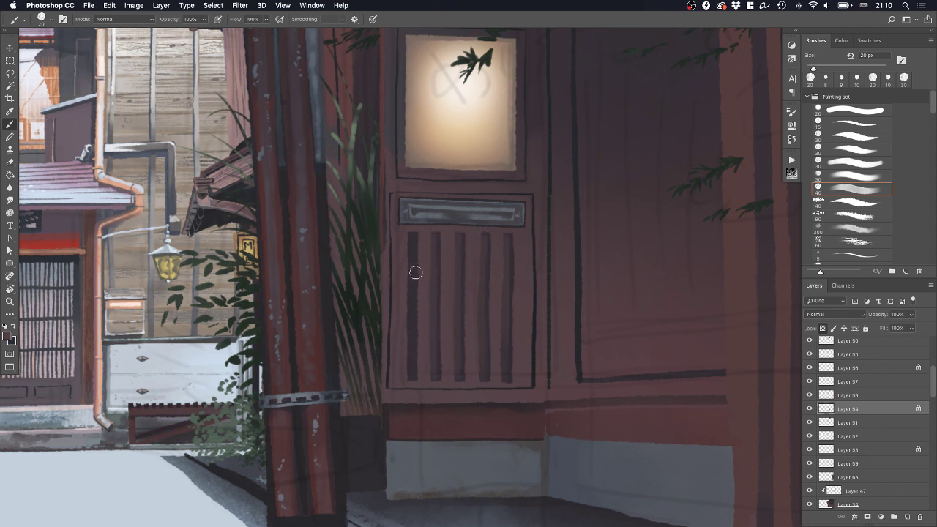
left_click_drag(410, 239, 410, 372)
Select the layer of the slats above the lit window and soften their left edges with sampled panel colours using the 20 px brush
key("z")
left_click_drag(506, 244, 450, 278)
left_click_drag(495, 127, 593, 132)
left_click(448, 200, "super")
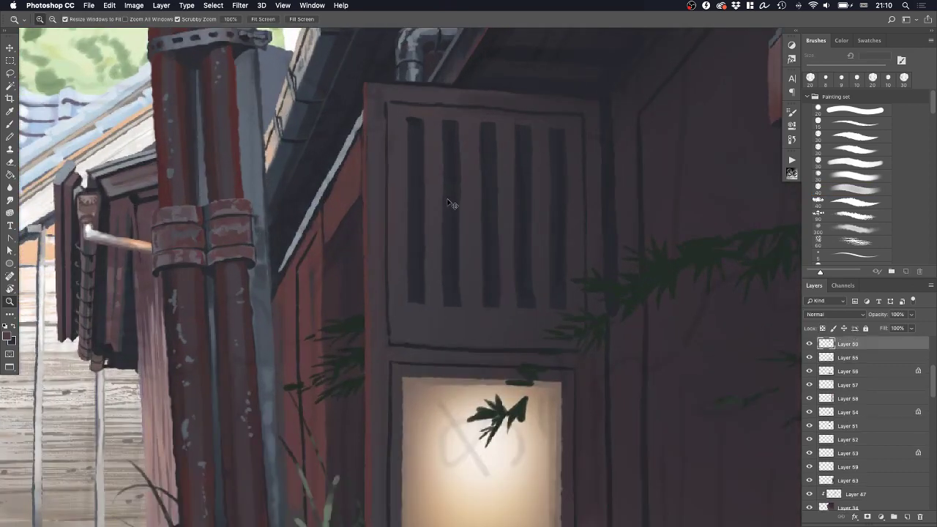
key("b")
left_click(456, 335, "alt")
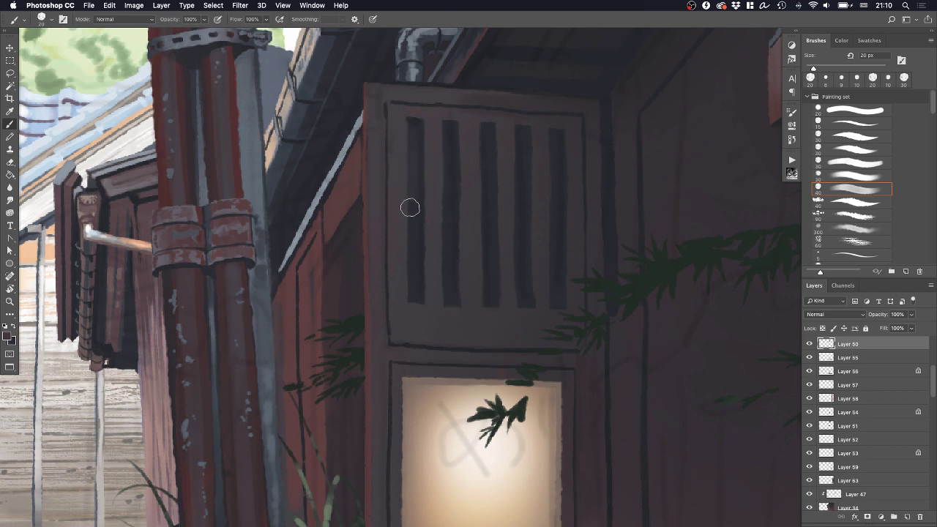
left_click_drag(409, 277, 411, 301)
left_click_drag(444, 132, 445, 304)
left_click(445, 315, "alt")
mouse_move(483, 147)
left_mouse_down()
mouse_move(481, 284)
mouse_move(482, 137)
mouse_move(487, 304)
left_mouse_up()
key("super+z")
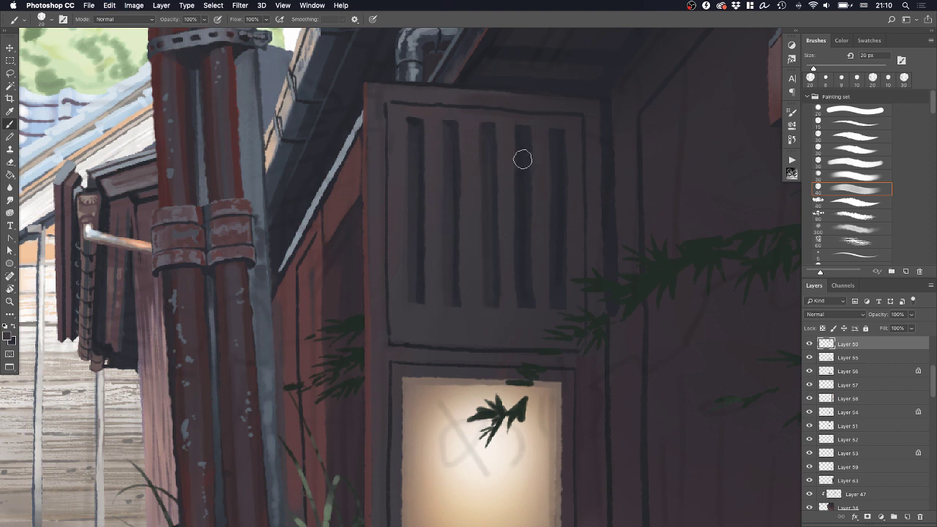
left_click_drag(519, 133, 519, 303)
left_click_drag(553, 139, 552, 311)
Sample the dark slat colour, reduce the brush to 9 px and lock the upper slat layer's transparent pixels
left_click(559, 132, "alt")
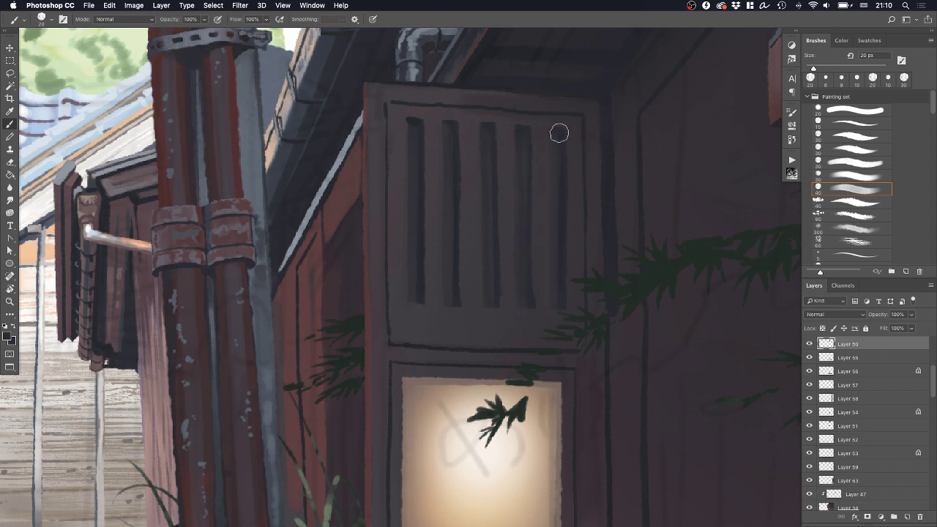
key("[")
key("]")
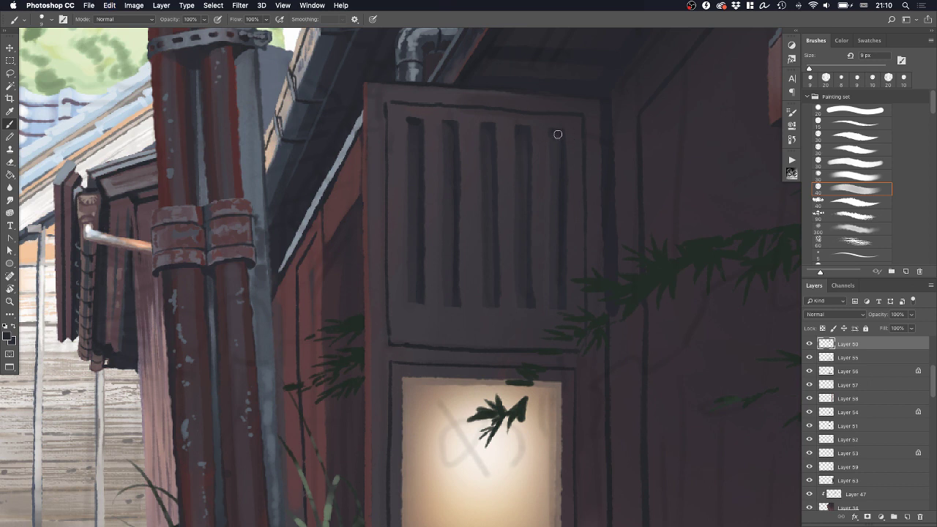
key("slash")
Add a new layer directly above Layer 47 for the detail on the wall beside the door
left_click_drag(516, 138, 432, 165)
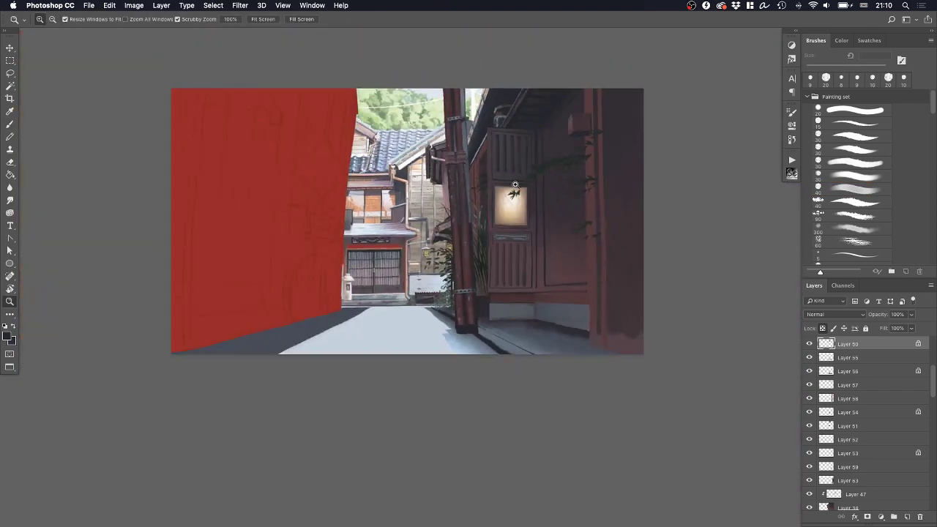
left_click_drag(579, 208, 508, 261)
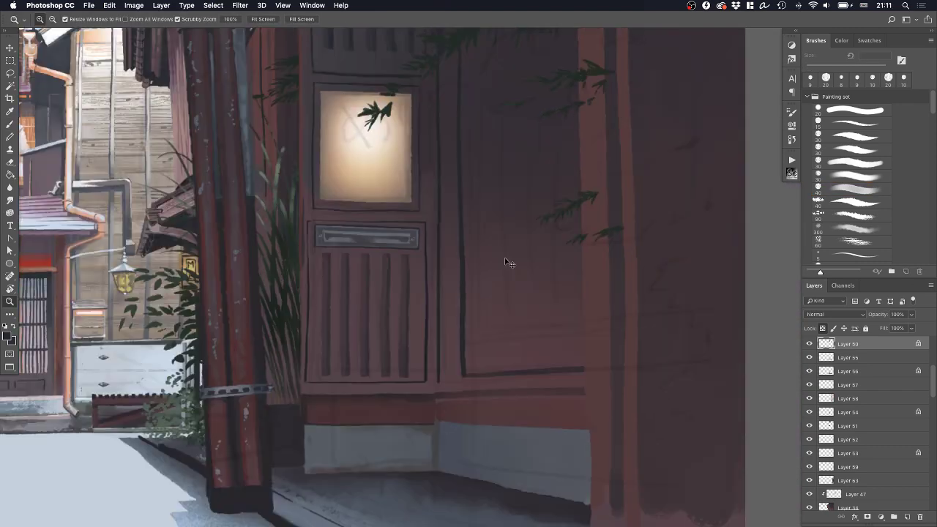
left_click(666, 317, "super")
left_click(907, 517)
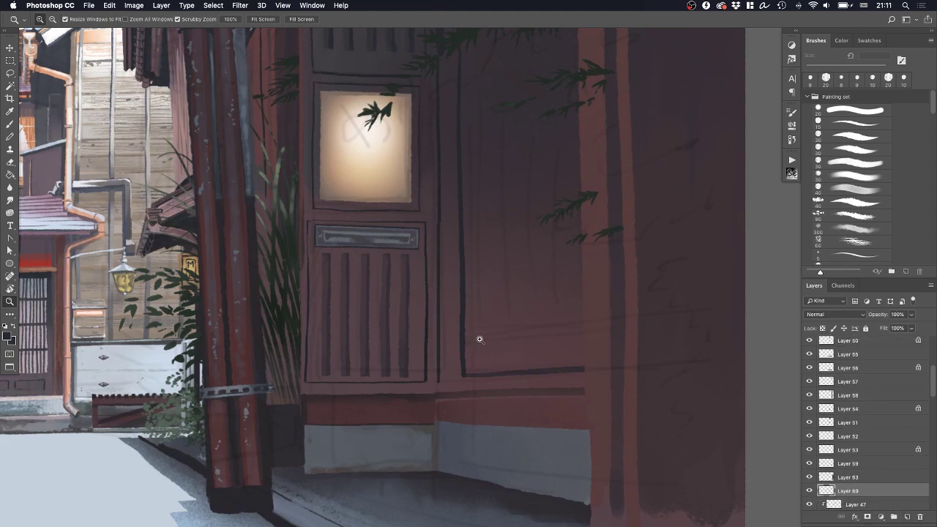
left_click(498, 217)
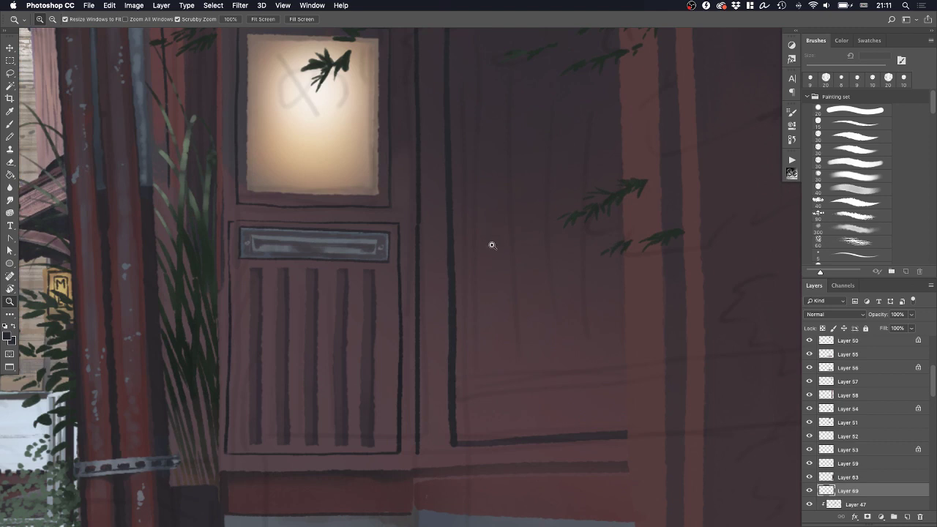
Paint thin vertical streaks on the wall panel beside the door in sampled wall colours with a 10 px brush, undoing the last strokes
key("b")
left_click(493, 313, "alt")
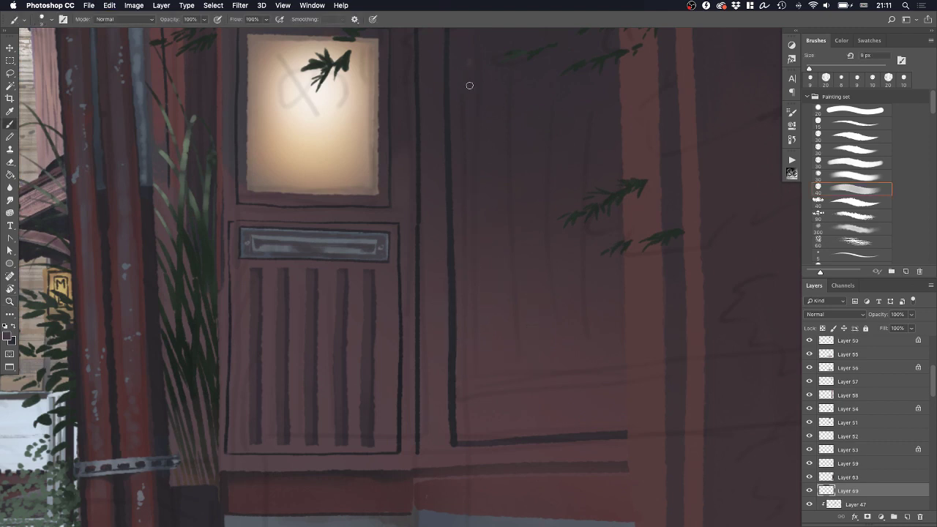
left_click(477, 243, "alt")
left_click_drag(475, 55, 489, 353)
key("super+z")
left_click_drag(485, 103, 482, 262)
left_click_drag(483, 121, 488, 328)
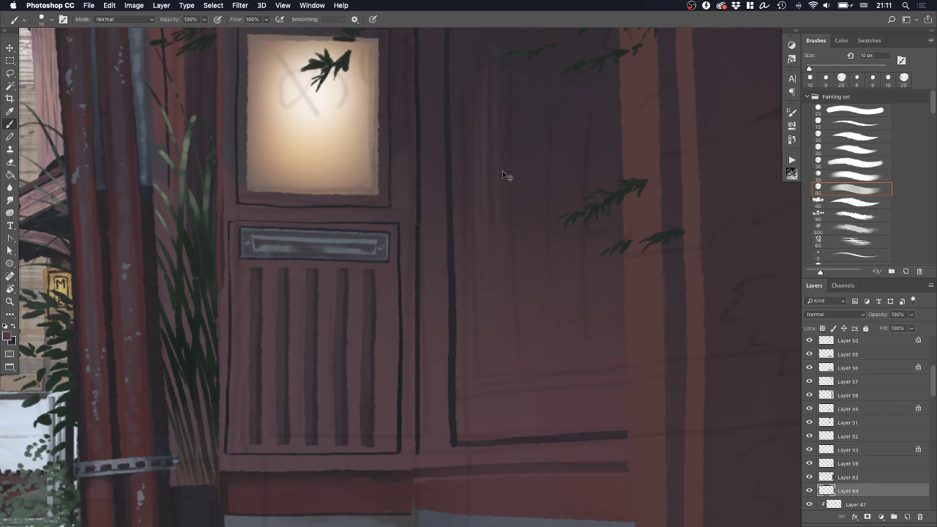
scroll(503, 214, "up", 3)
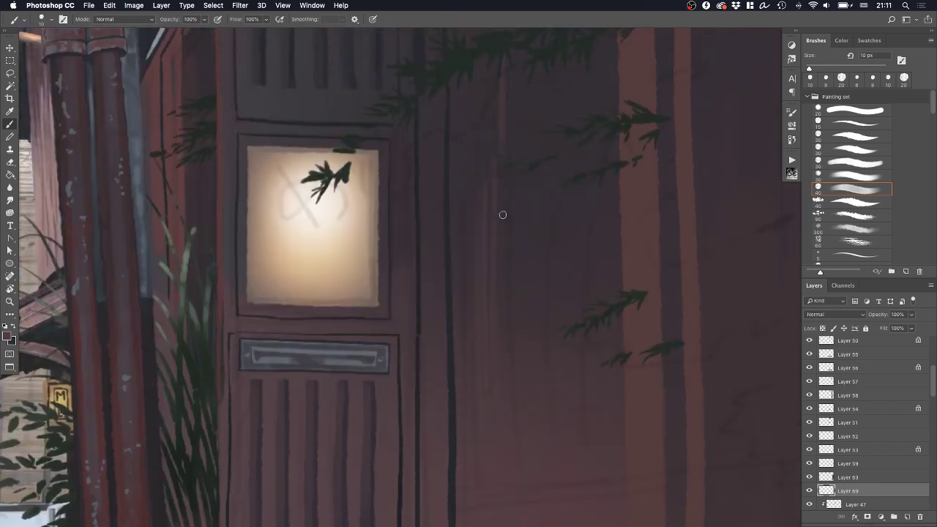
key("super+z")
key("super+z")
key("super+z")
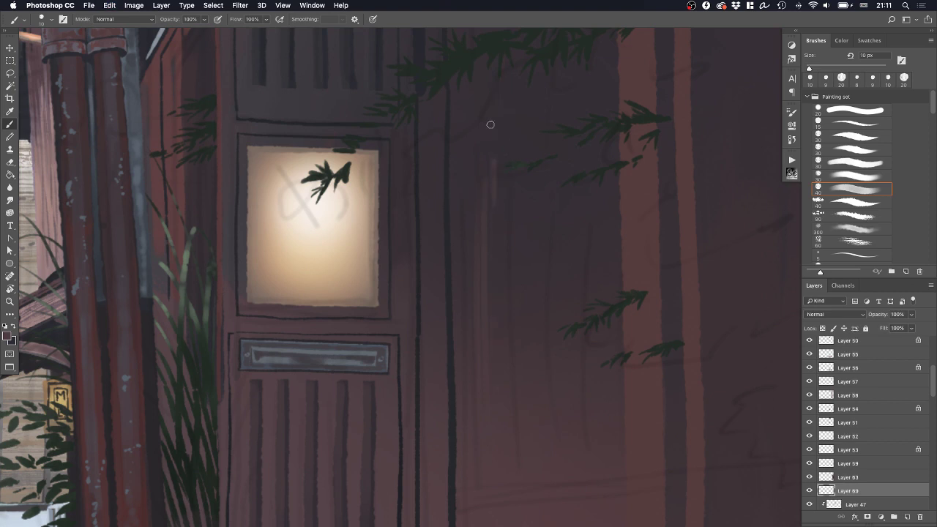
Add broader vertical streaks down the wall panel with the brush enlarged to 15 px
key("]")
left_click_drag(502, 92, 502, 271)
scroll(502, 270, "down", 1)
left_click_drag(511, 62, 514, 392)
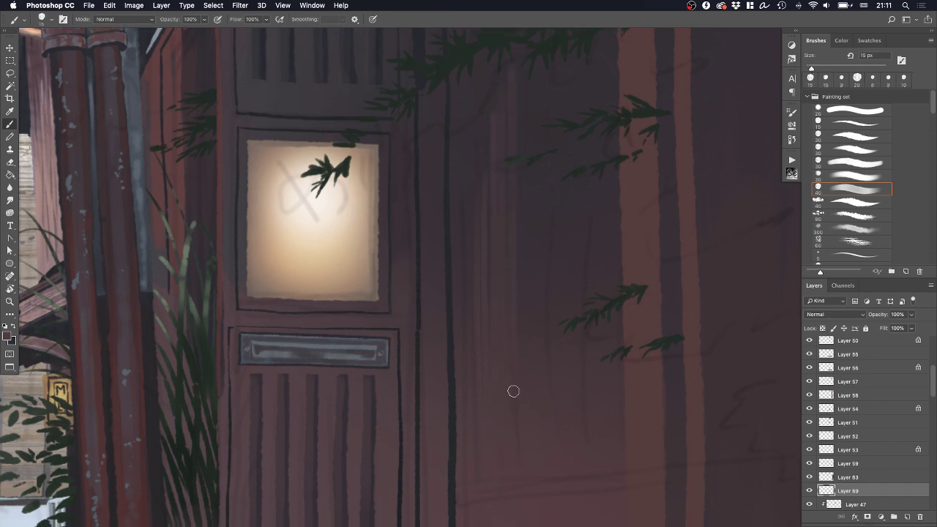
left_click_drag(522, 109, 535, 496)
key("super+z")
key("super+z")
Adjust the brush size and paint another vertical streak high on the wall panel, below the overhanging leaves
key("bracketright")
key("bracketleft")
key("bracketright")
left_click_drag(534, 94, 536, 155)
Switch to the Eraser with the soft brush at 30 px on the streak layer
key("z")
mouse_move(576, 236)
left_mouse_down()
mouse_move(539, 250)
mouse_move(607, 220)
mouse_move(645, 229)
left_mouse_up()
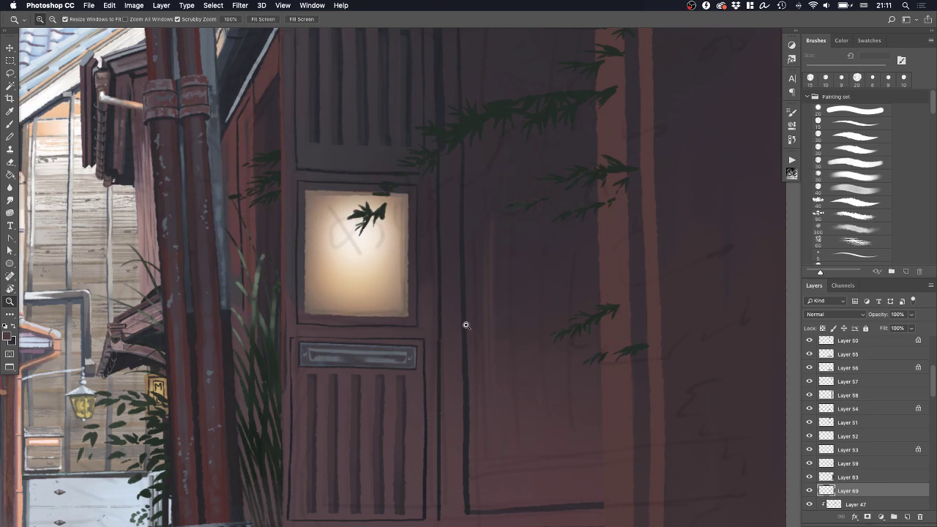
key("e")
left_click(828, 178)
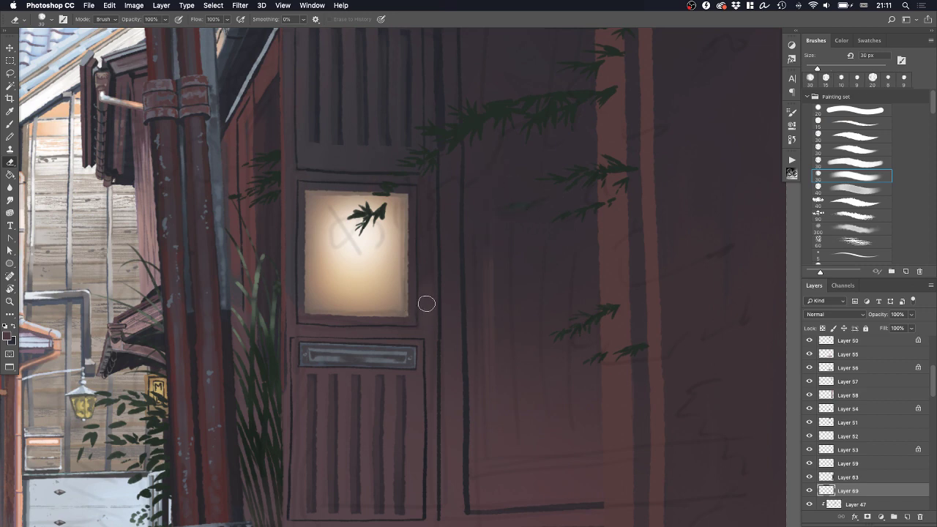
Rotate the canvas view and paint a thin grain streak along the wall panel in a sampled colour with the 10 px brush
key("r")
left_click_drag(427, 304, 440, 230)
left_click_drag(282, 281, 309, 360)
key("b")
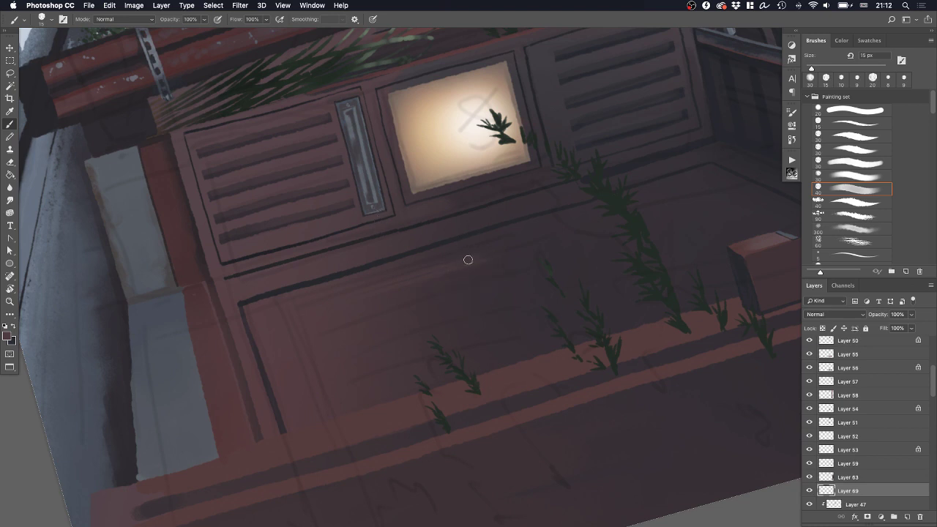
left_click(313, 329, "alt")
key("bracketleft")
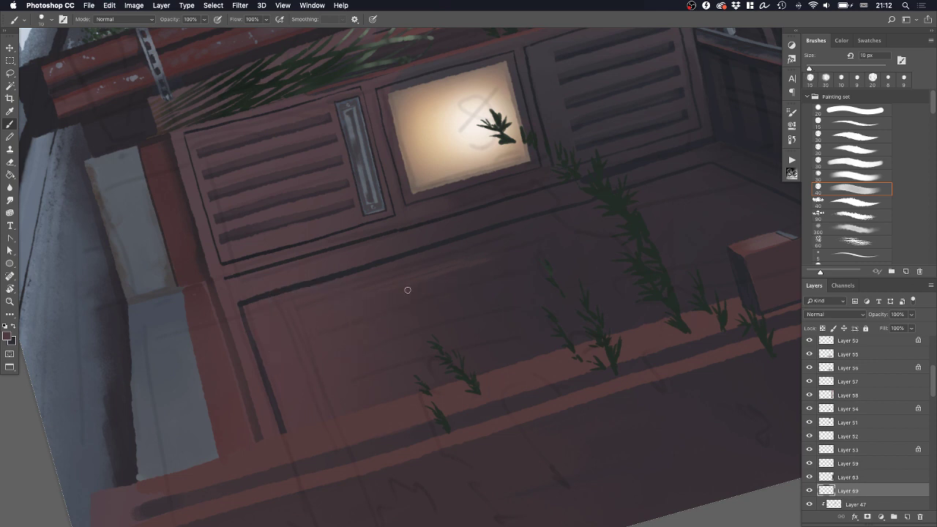
left_click_drag(408, 290, 553, 253)
Undo the last grain strokes on the wall panel and reset the canvas rotation
key("super+z")
key("super+z")
key("super+z")
key("super+z")
key("super+z")
key("super+z")
key("Escape")
Transform the streak layer, stretching it upward and downward to fill the height of the wall panel
key("super+t")
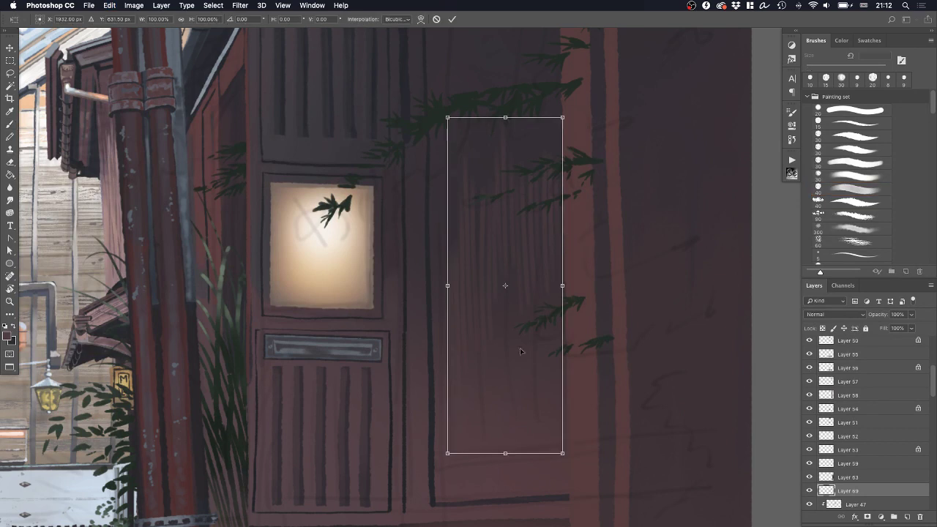
left_click_drag(505, 455, 505, 498)
left_click_drag(505, 118, 505, 29)
left_click_drag(531, 246, 527, 311)
key("Return")
Lock the streak layer's transparent pixels and try shading the streaks with the soft airbrush at 175 px
key("z")
left_click_drag(575, 246, 492, 256)
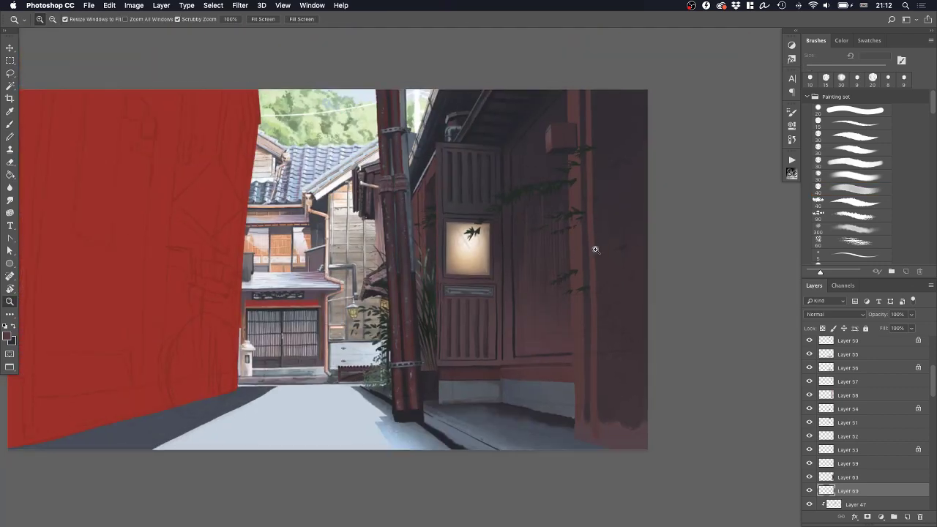
left_click_drag(611, 242, 661, 259)
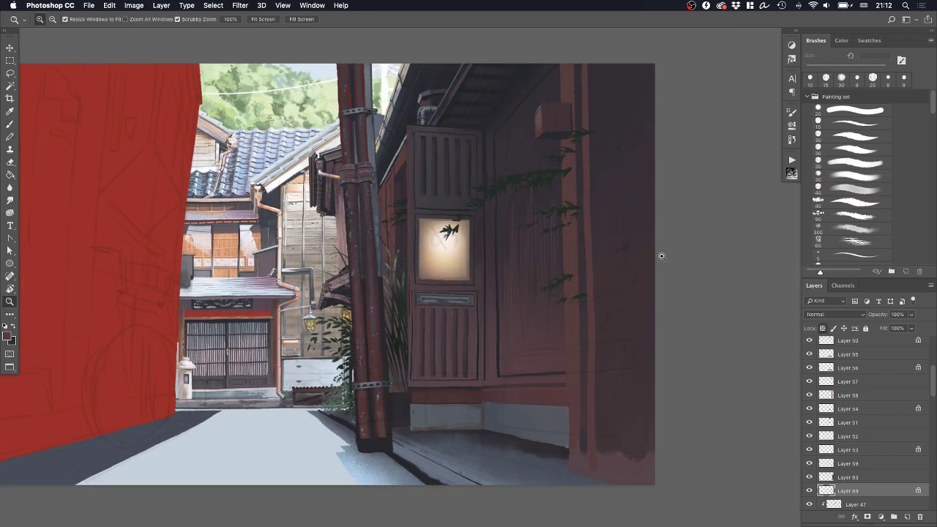
key("b")
scroll(882, 202, "down", 5)
left_click(859, 235)
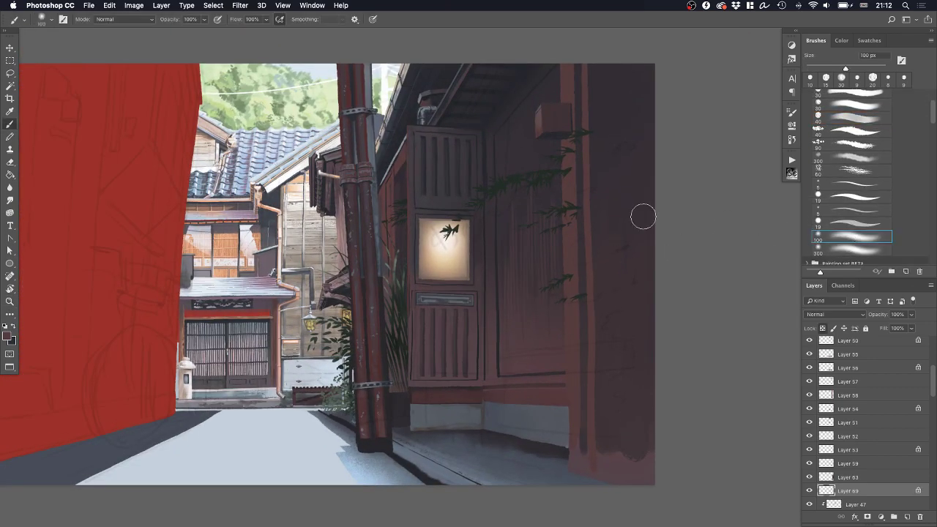
key("bracketright")
key("bracketright")
key("bracketright")
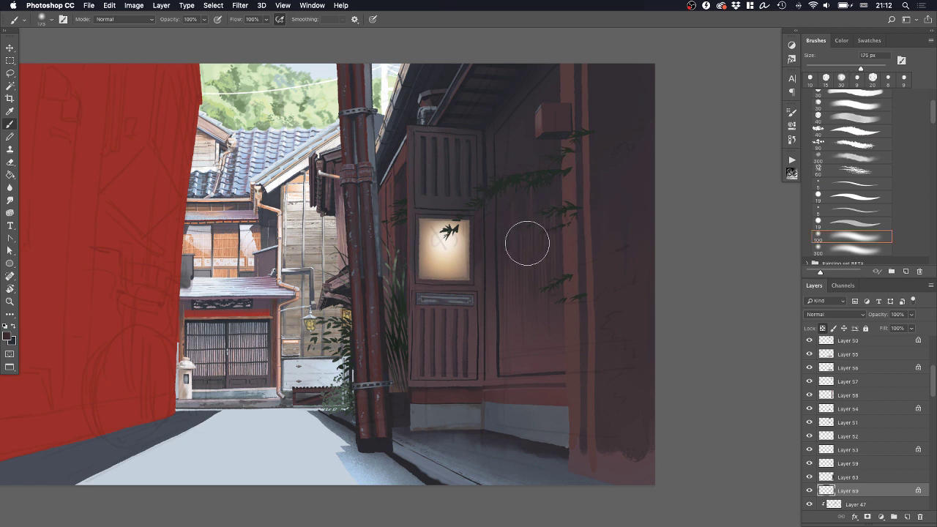
left_click_drag(560, 231, 521, 191)
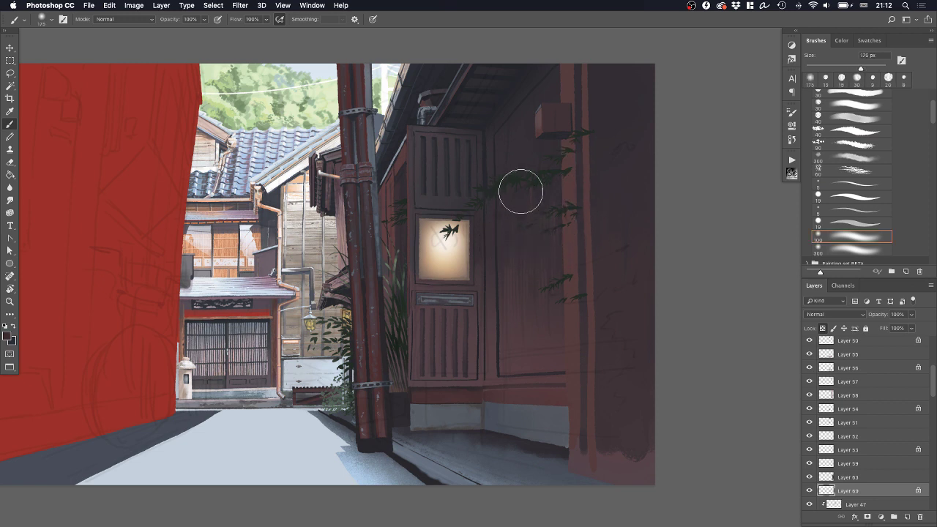
key("super+z")
Select the layer of the reddish posts beside the wall panel, set the 40 px soft brush to 70 px and lock the layer's transparent pixels
left_click(571, 241, "super")
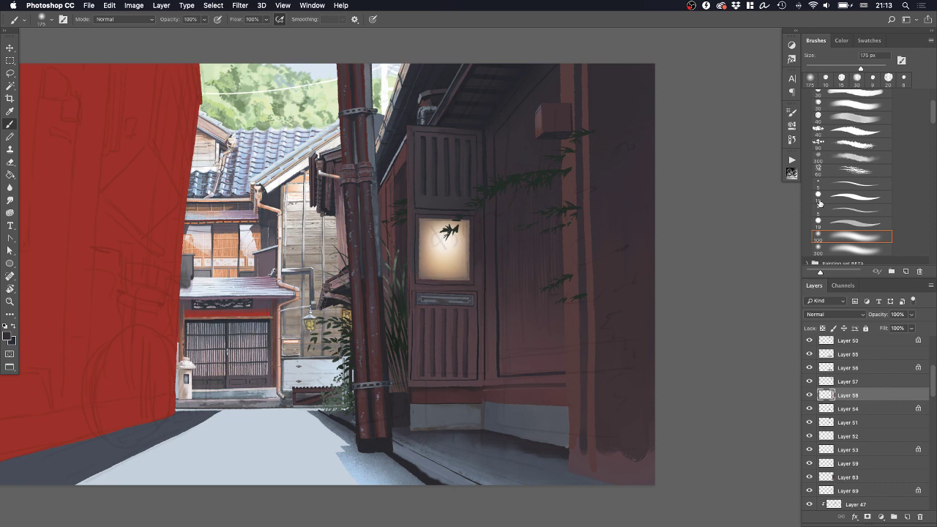
left_click(863, 119)
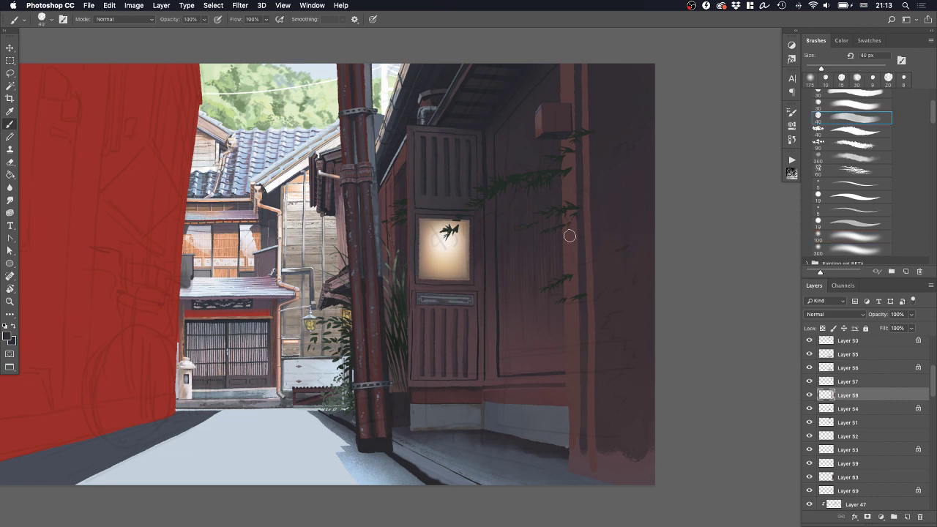
key("bracketright")
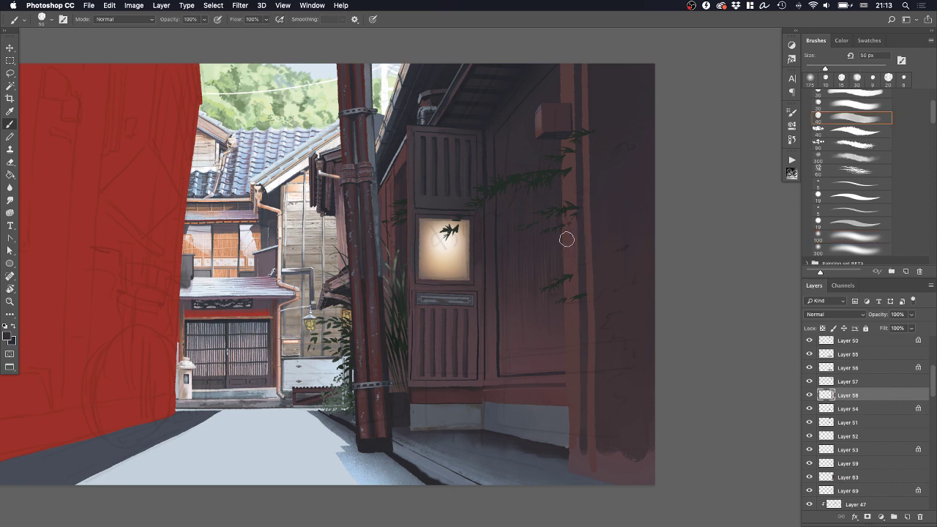
key("bracketright")
key("bracketright")
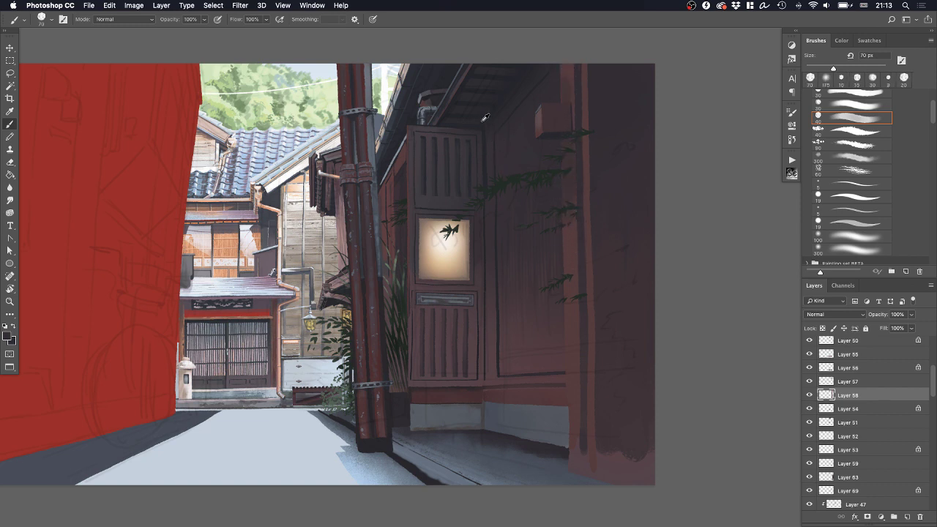
left_click(567, 88, "alt")
key("super+z")
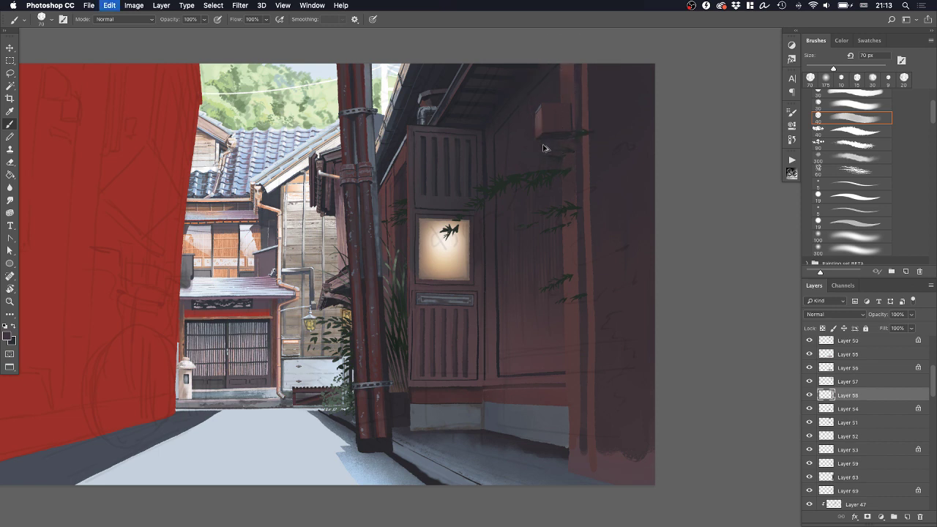
key("slash")
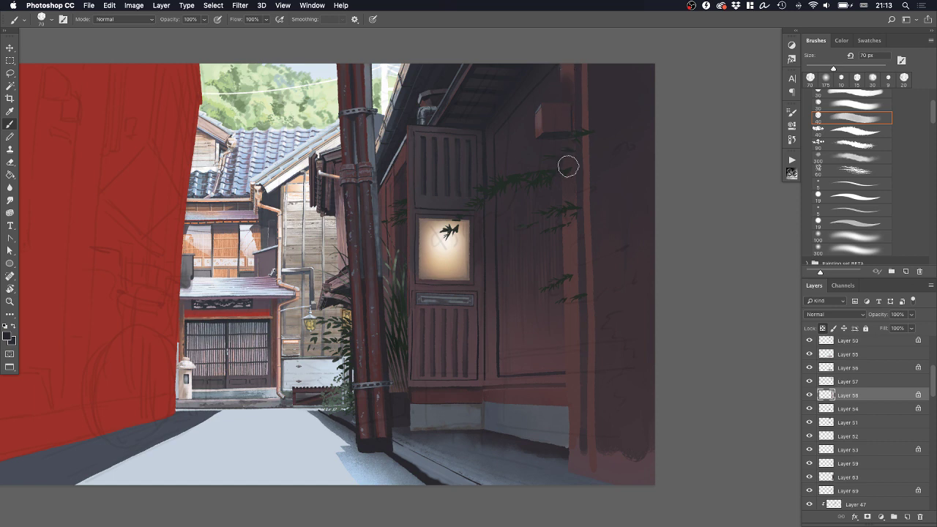
Darken the upper part of the wider post beside the wall panel with sampled shadow colours using the 70 px brush
left_click(569, 77, "alt")
left_click_drag(569, 74, 571, 205)
left_click(570, 185, "alt")
mouse_move(568, 142)
left_mouse_down()
mouse_move(569, 123)
mouse_move(573, 194)
left_mouse_up()
left_click_drag(567, 46, 569, 209)
left_click_drag(560, 33, 568, 133)
Darken the upper half of the narrow reddish post strip next to the dark wall with sampled shadow colours using the 70 px brush
left_click_drag(588, 76, 588, 199)
left_click_drag(586, 58, 591, 356)
left_click_drag(589, 152, 588, 287)
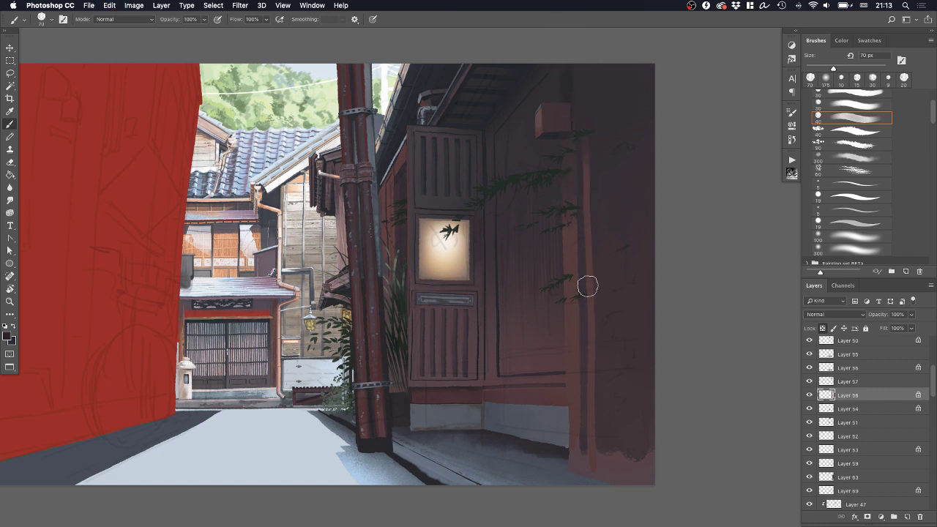
left_click(570, 186, "alt")
left_click_drag(589, 139, 587, 301)
left_click(568, 79, "alt")
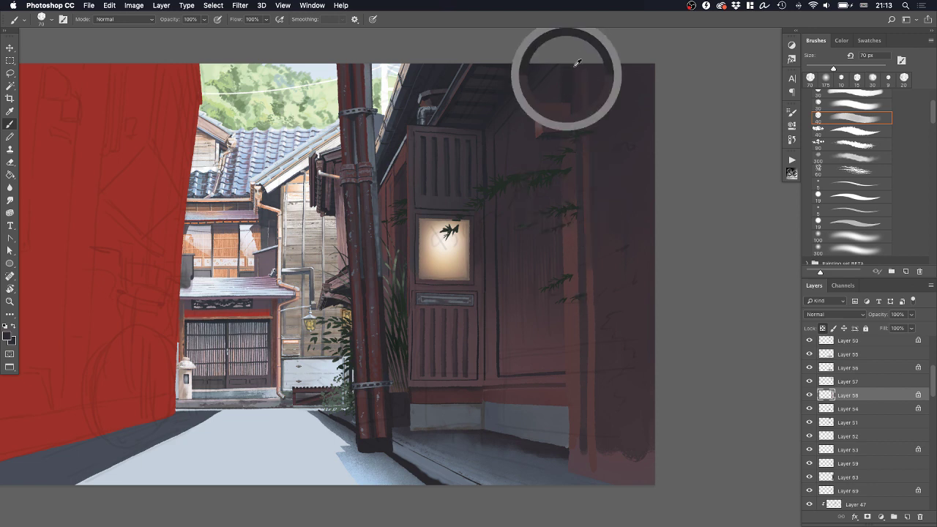
left_click_drag(583, 76, 585, 223)
left_click_drag(584, 60, 589, 314)
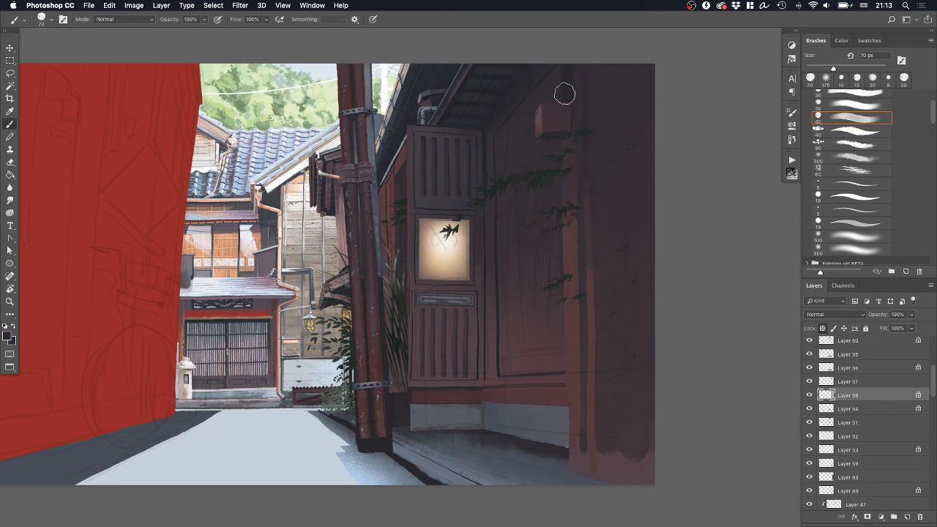
Shade the wider post face beside the wall panel from its top down to the base with a sampled dark colour
left_click(563, 126, "alt")
left_click_drag(567, 47, 569, 188)
left_click_drag(574, 230, 547, 235)
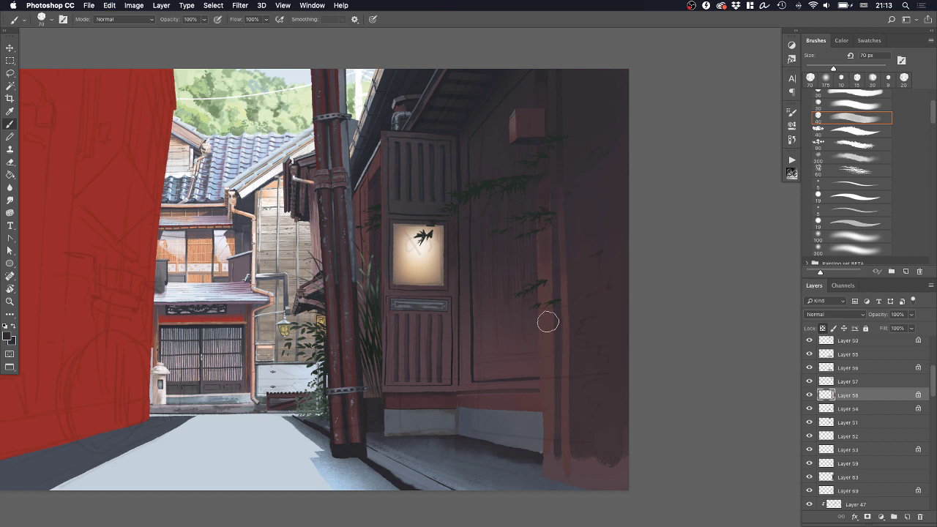
scroll(560, 312, "down", 3)
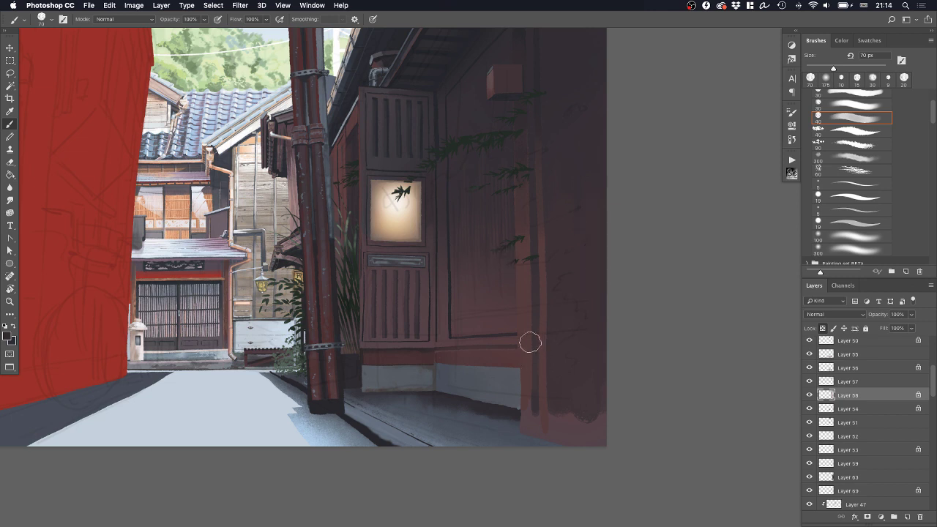
left_click_drag(527, 353, 526, 410)
On the layer of the twin pipes' dark foot, paint a lighter rim along the first pipe's foot with the 30 px brush at 15 px
key("z")
left_click_drag(595, 304, 580, 321)
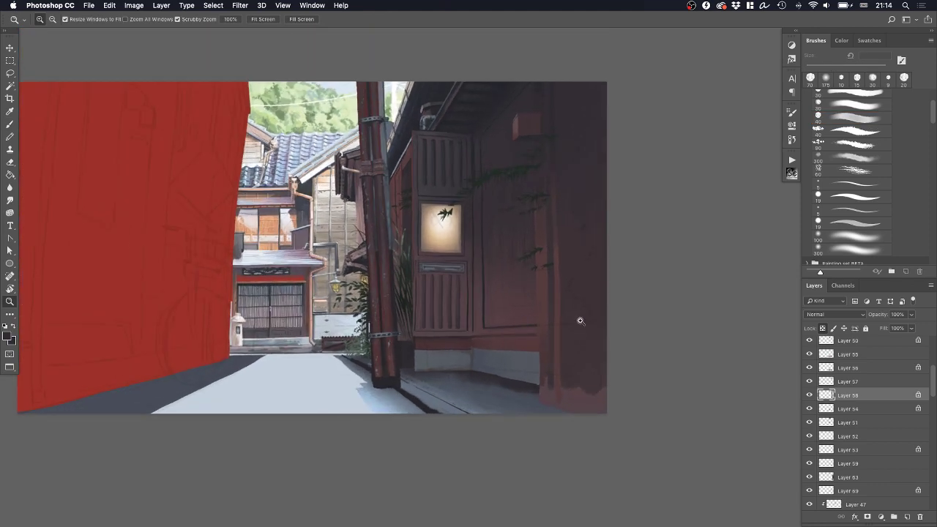
left_click_drag(389, 381, 410, 373)
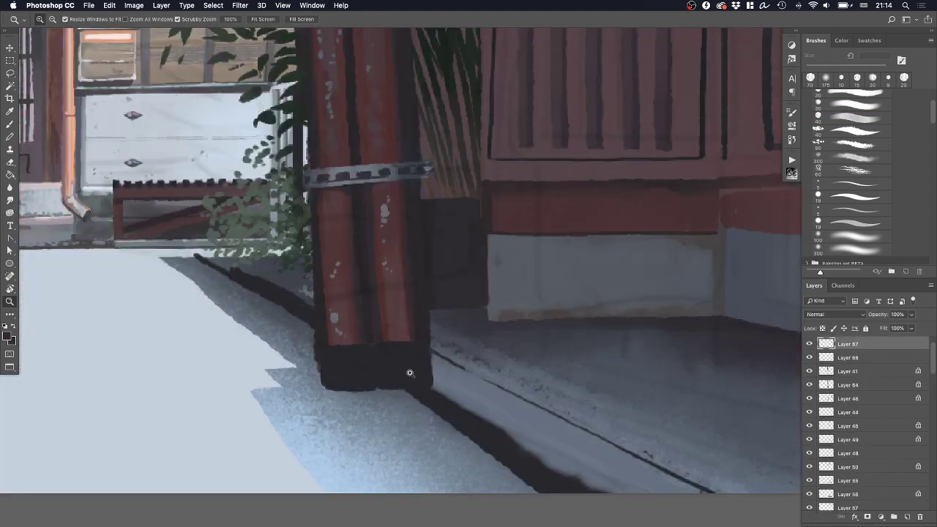
key("b")
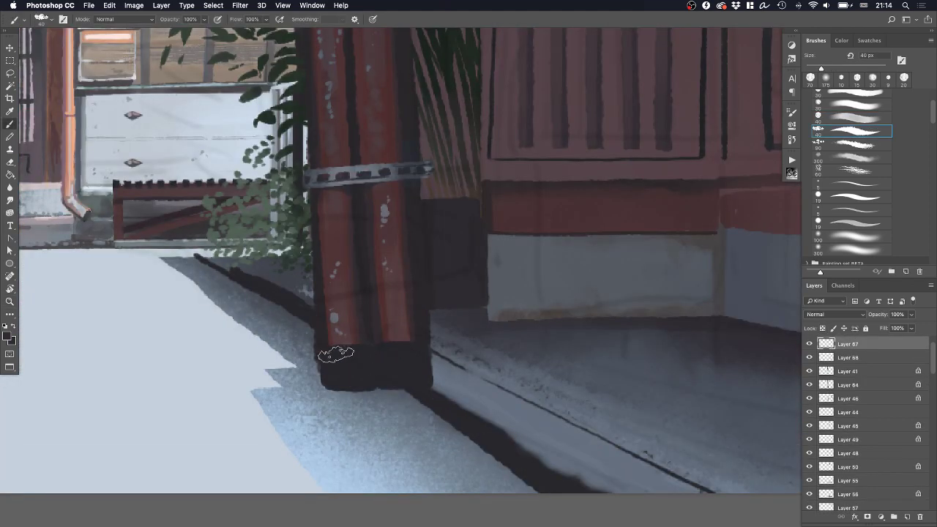
scroll(856, 140, "up", 3)
scroll(856, 139, "up", 1)
left_click(857, 137)
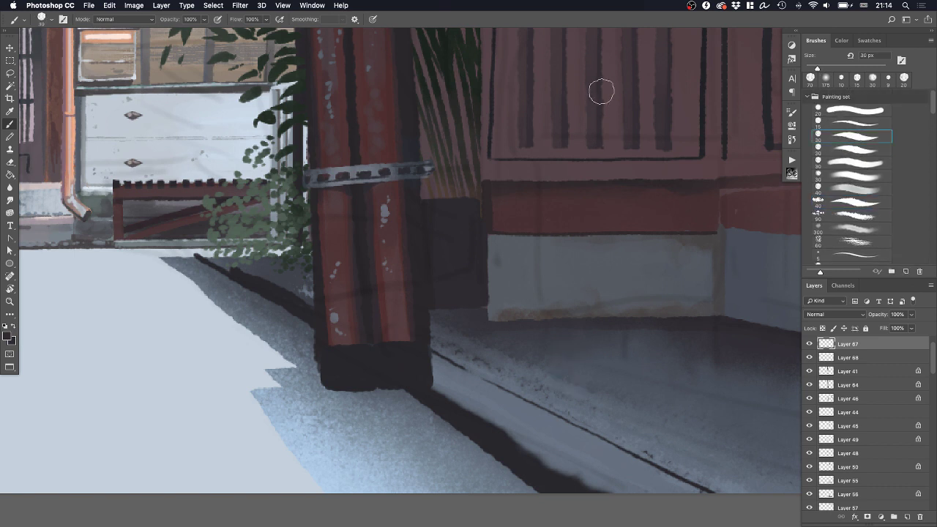
key("Tab")
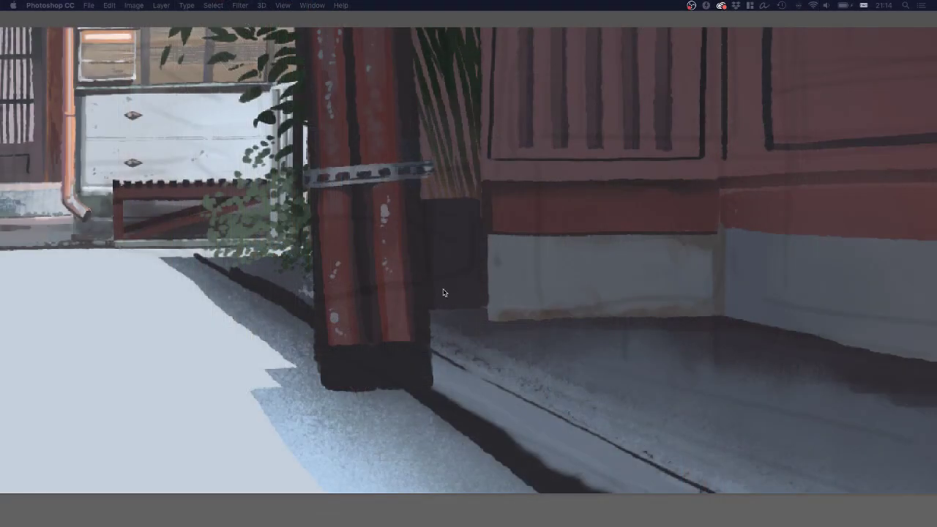
key("Tab")
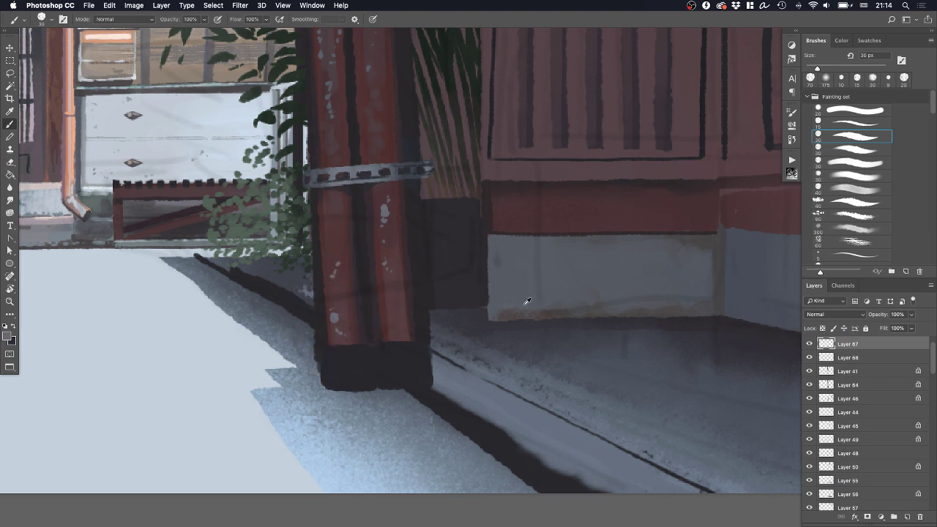
left_click(499, 323, "alt")
key("bracketleft")
key("bracketleft")
key("bracketleft")
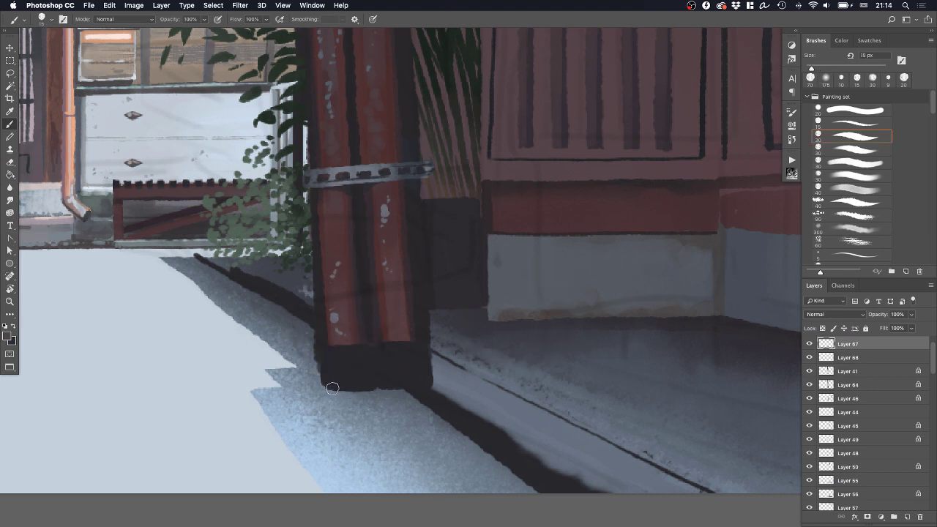
left_click(331, 354)
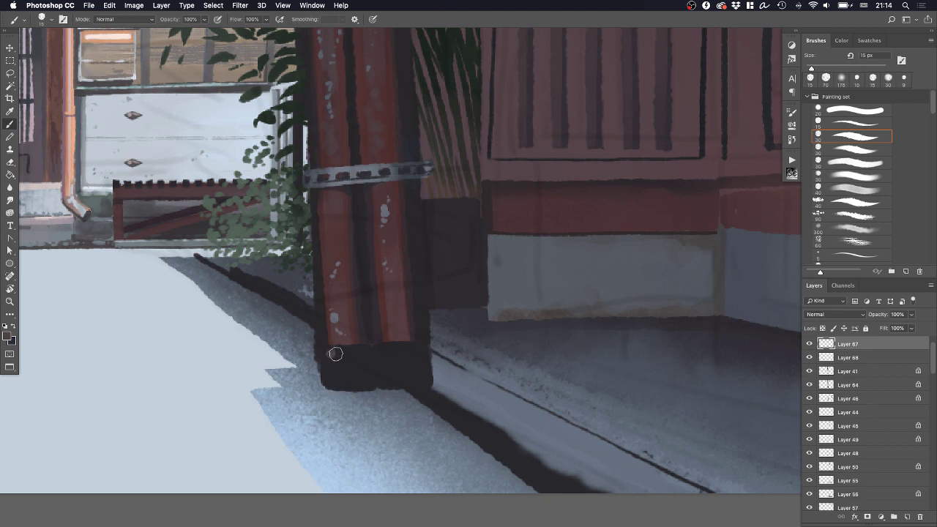
left_click(340, 351)
left_click_drag(335, 350, 374, 349)
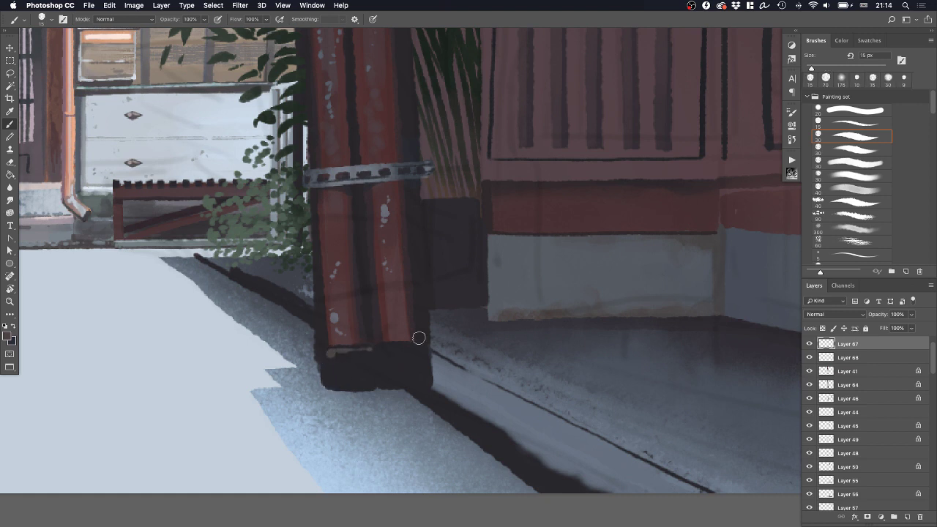
Brush soft brown tones onto both pipe feet with sampled colours, using the 40 px soft brush at 25 px and 15 px
left_click(712, 234, "alt")
left_click(849, 189)
key("bracketleft")
key("bracketleft")
key("bracketleft")
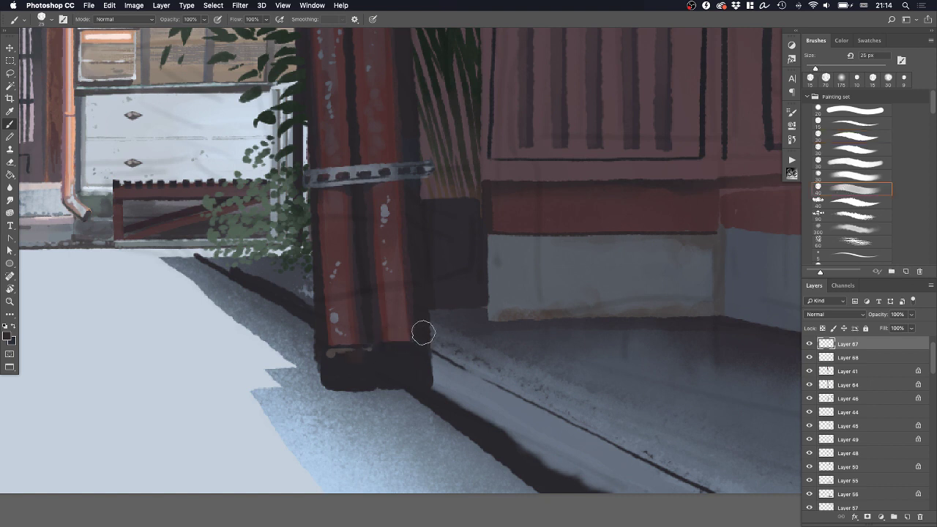
left_click(502, 192, "alt")
left_click_drag(358, 361, 365, 378)
left_click(473, 192, "alt")
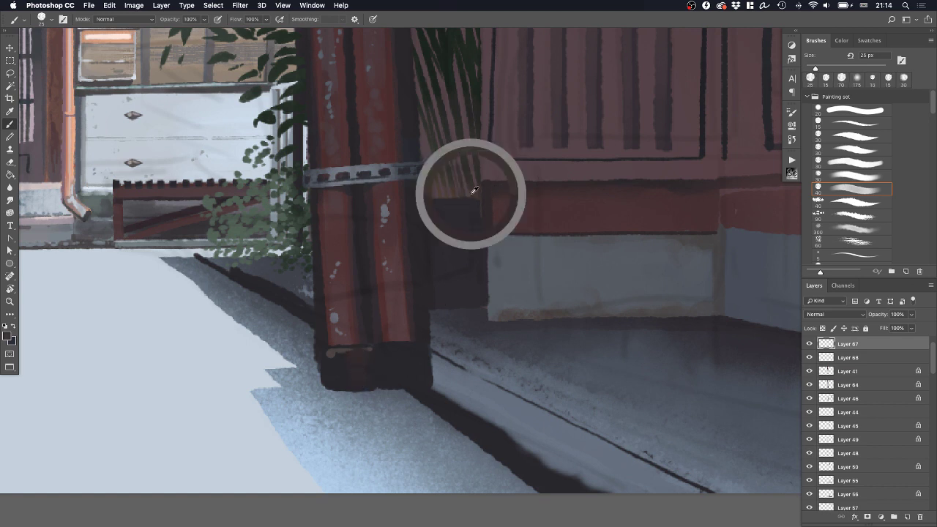
key("bracketleft")
mouse_move(357, 357)
left_mouse_down()
mouse_move(350, 387)
mouse_move(357, 371)
mouse_move(340, 363)
mouse_move(346, 356)
mouse_move(348, 385)
mouse_move(360, 355)
mouse_move(340, 353)
mouse_move(415, 350)
mouse_move(411, 374)
left_mouse_up()
left_click(342, 364, "alt")
left_click(341, 352, "alt")
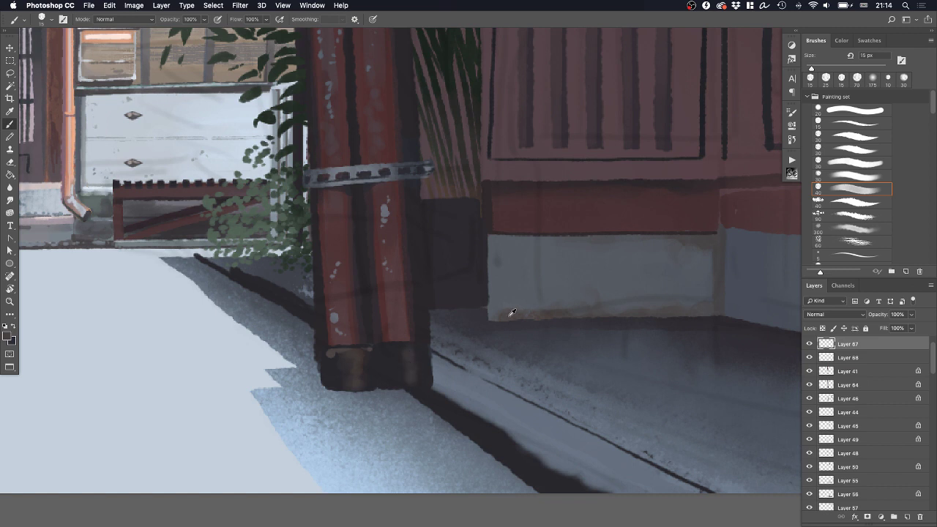
Blend the shading of both pipe feet and darken the gap between them with sampled colours at 15 px
left_click(421, 357, "alt")
left_click_drag(406, 364, 406, 380)
left_click(384, 367, "alt")
left_click(335, 361, "alt")
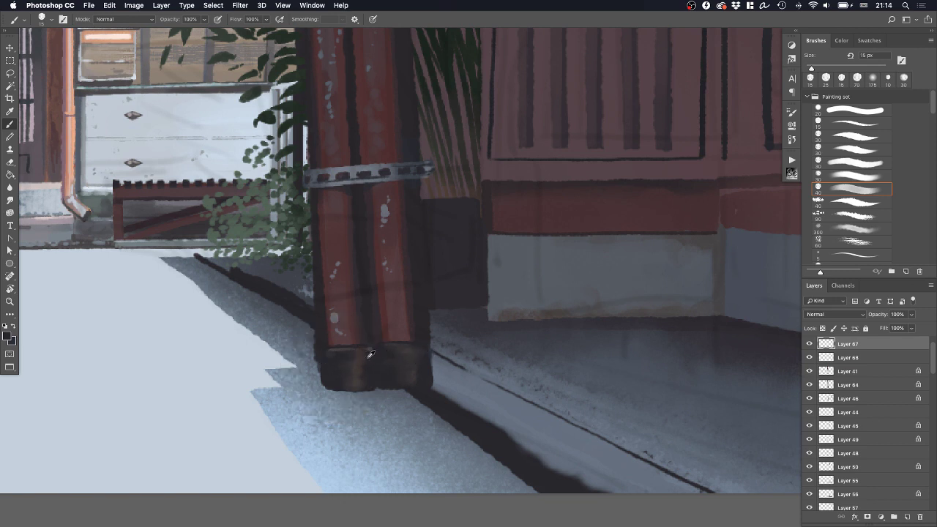
left_click(364, 356, "alt")
left_click(363, 355, "alt")
left_click_drag(362, 358, 370, 383)
Paint greyish rim highlights across the tops of both pipe feet with the 30 px brush reduced to 15 px
left_click(849, 138)
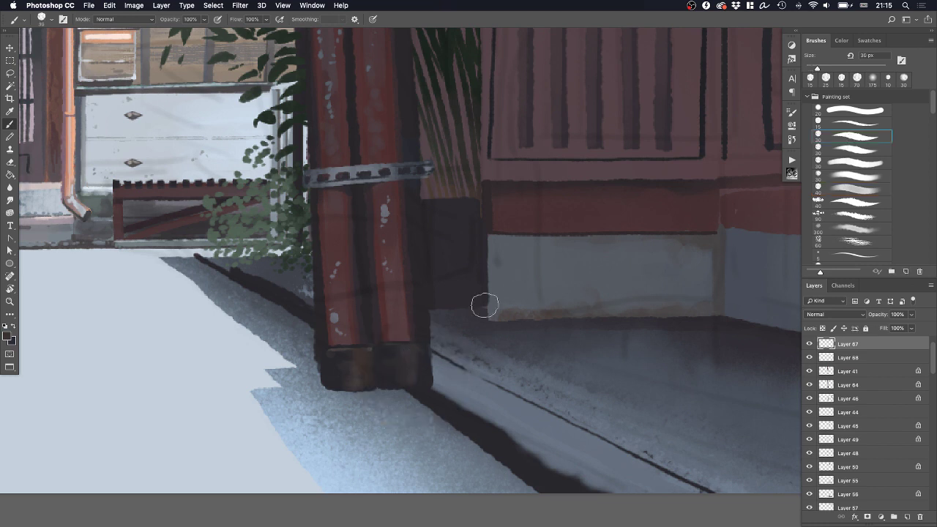
left_click(407, 358)
left_click_drag(398, 356, 419, 358)
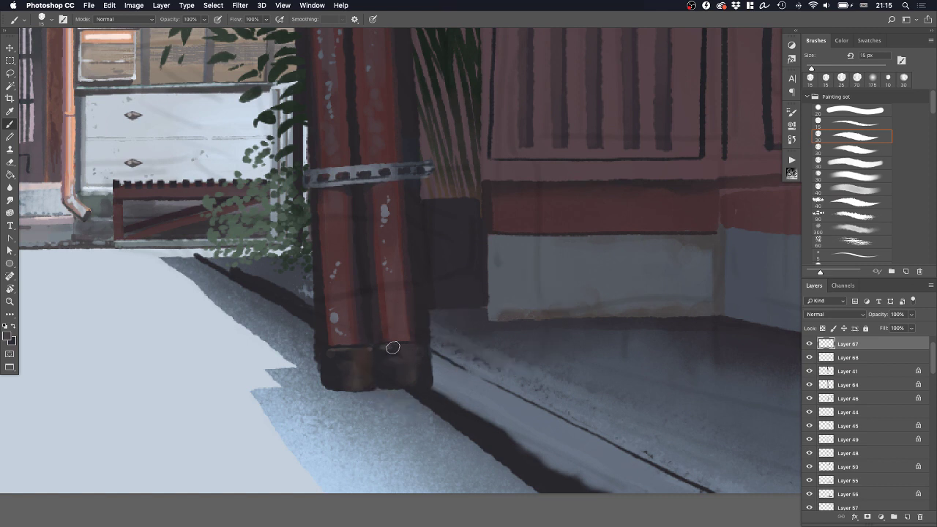
left_click(506, 294, "alt")
left_click_drag(375, 348, 418, 348)
left_click_drag(330, 353, 370, 354)
Refine the metallic rims of both pipe feet with small light and dark strokes at 9 px, sampling nearby colours
left_click(432, 167, "alt")
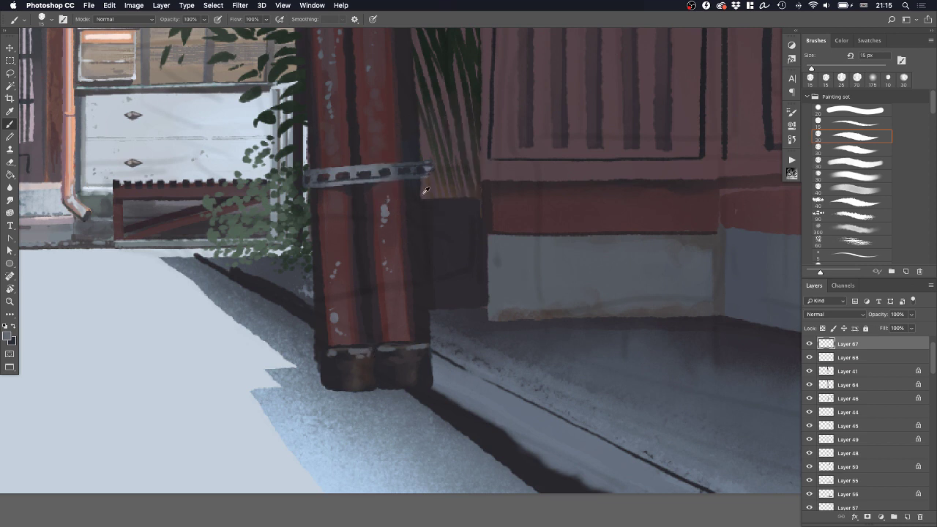
key("bracketleft")
key("bracketleft")
left_click_drag(339, 353, 347, 352)
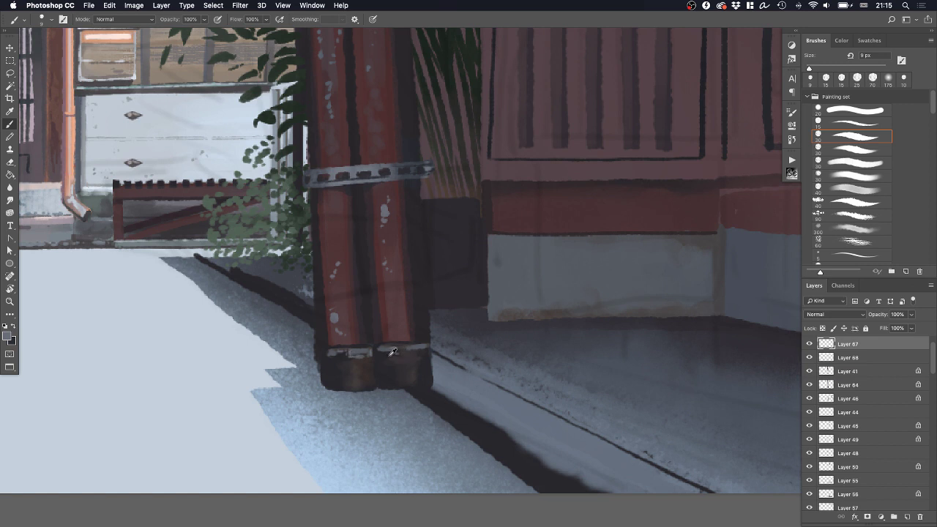
left_click(452, 398, "alt")
left_click(407, 366, "alt")
left_click(419, 346, "alt")
left_click(430, 356, "alt")
left_click_drag(407, 352, 422, 353)
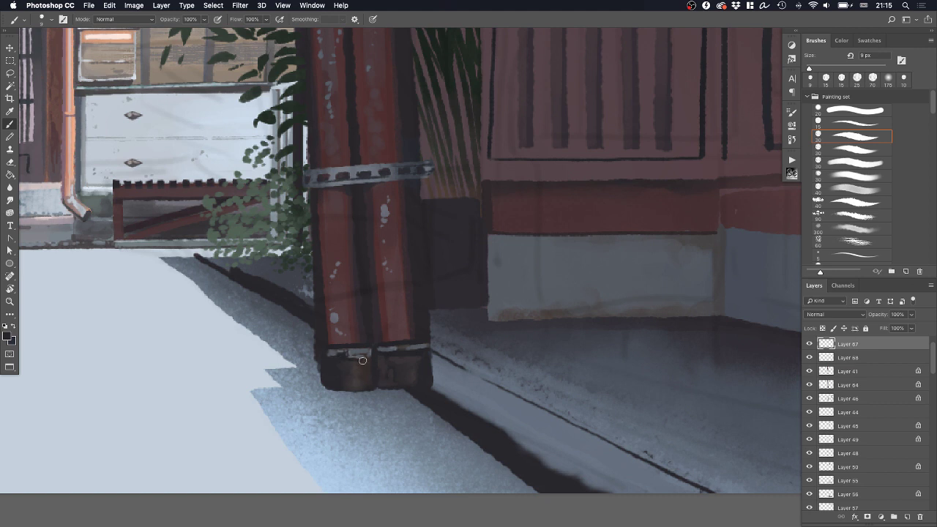
Outline the side and lower edge of the first pipe's foot and touch up its shading with the 9 px brush
left_click_drag(334, 394, 361, 390)
left_click_drag(319, 361, 332, 376)
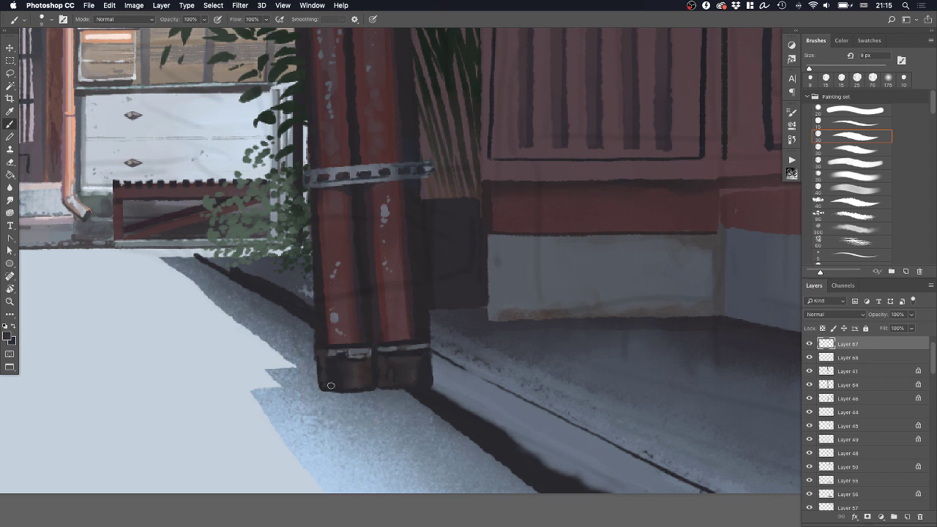
left_click_drag(360, 384, 388, 369)
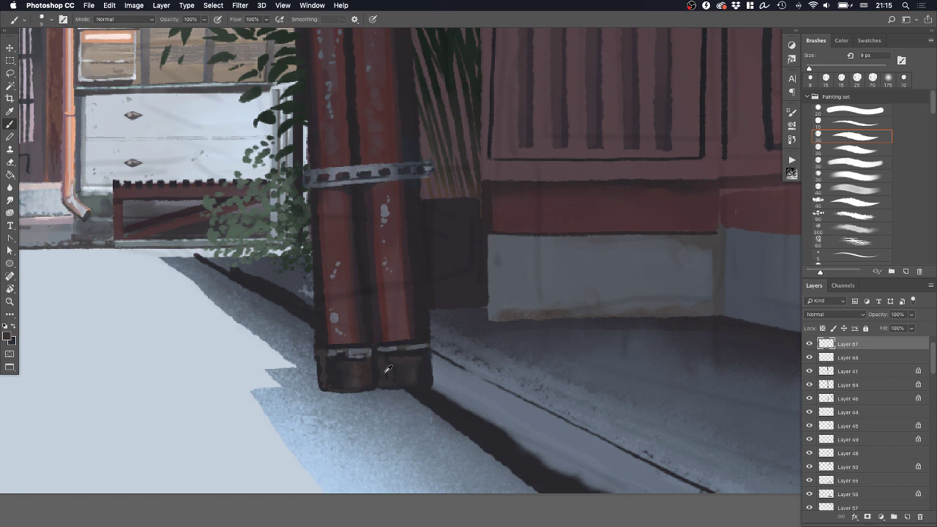
Trim the lower edge of the second pipe's foot with the eraser and repaint its underside in sampled dark tones
left_click(422, 343, "alt")
left_click(464, 334, "alt")
key("e")
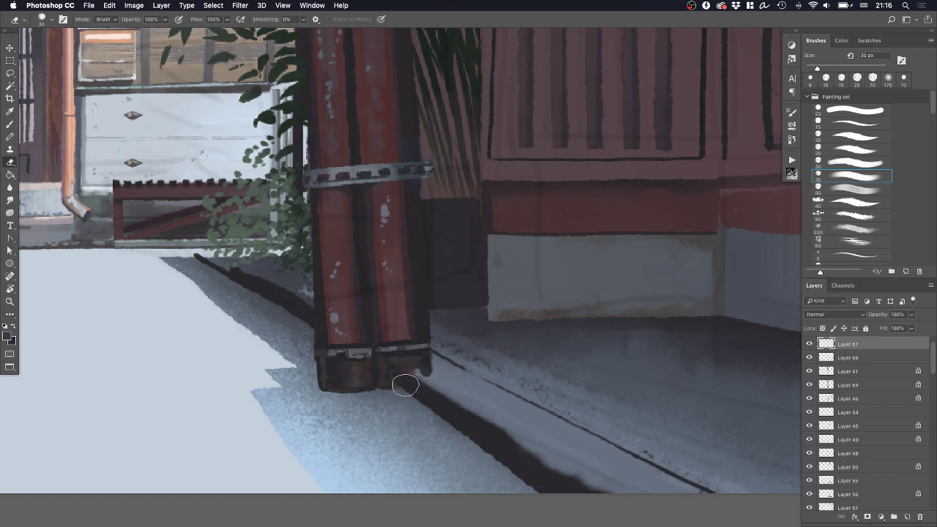
key("b")
left_click(423, 365, "alt")
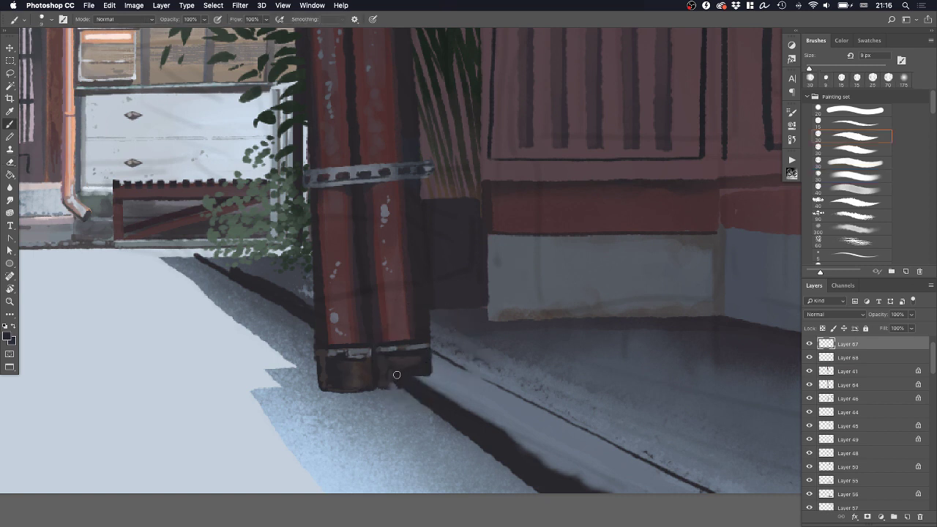
mouse_move(399, 373)
left_mouse_down()
mouse_move(397, 365)
mouse_move(392, 380)
left_mouse_up()
Clean up the outer lower corner of the second pipe's foot with the eraser and sampled dark colour
key("z")
mouse_move(444, 348)
left_mouse_down()
mouse_move(399, 380)
mouse_move(433, 370)
mouse_move(430, 356)
left_mouse_up()
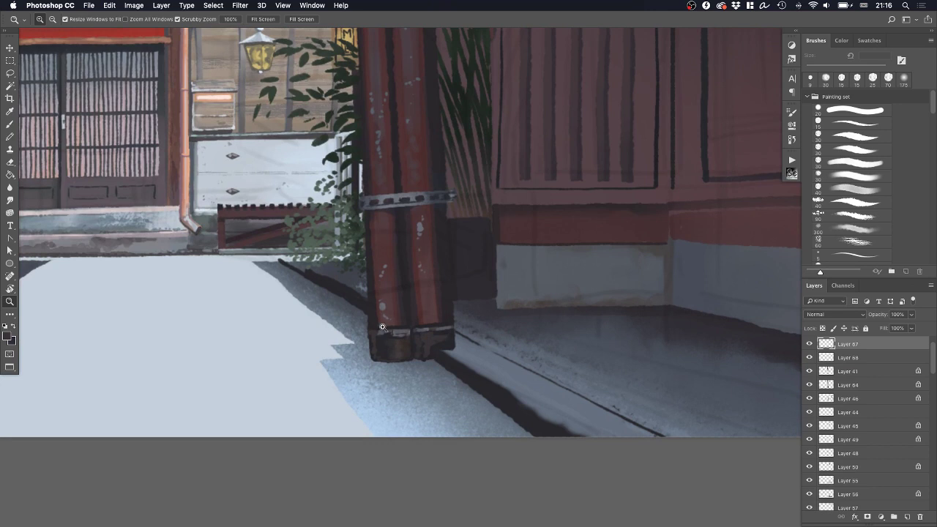
key("b")
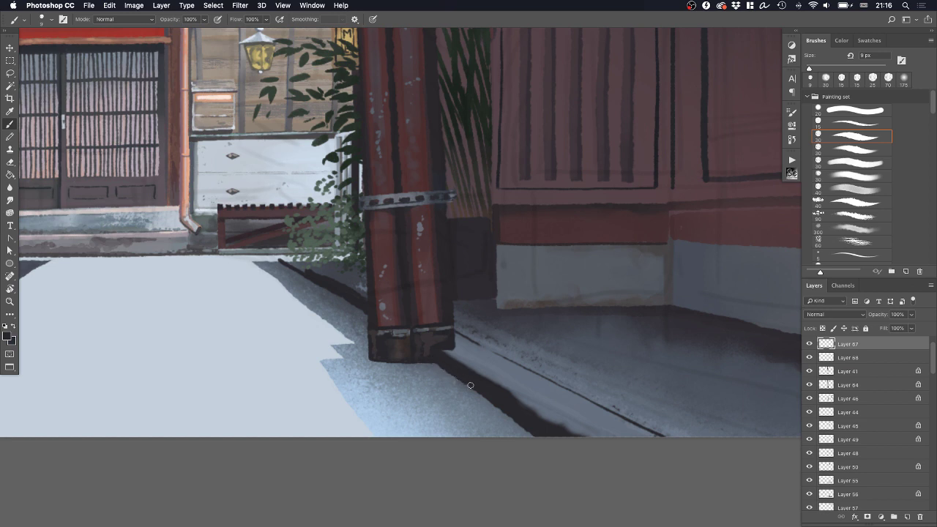
left_click(450, 343, "alt")
key("e")
mouse_move(452, 353)
left_mouse_down()
mouse_move(463, 353)
mouse_move(447, 354)
left_mouse_up()
key("b")
left_click(449, 337, "alt")
On Layer 66, paint and soften the edge of the black gutter shadow beside the pipes, using a 15 px brush and a 20 px soft brush
left_click(488, 383, "super")
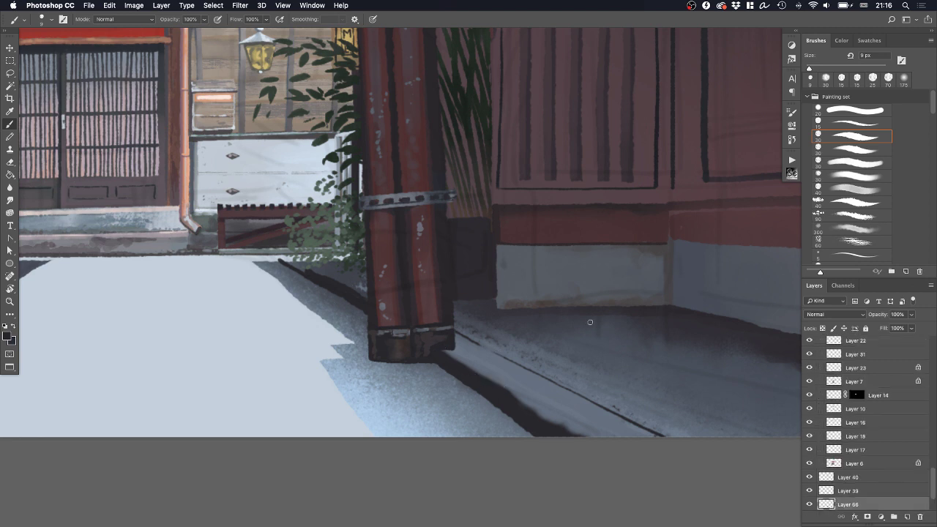
left_click(851, 164)
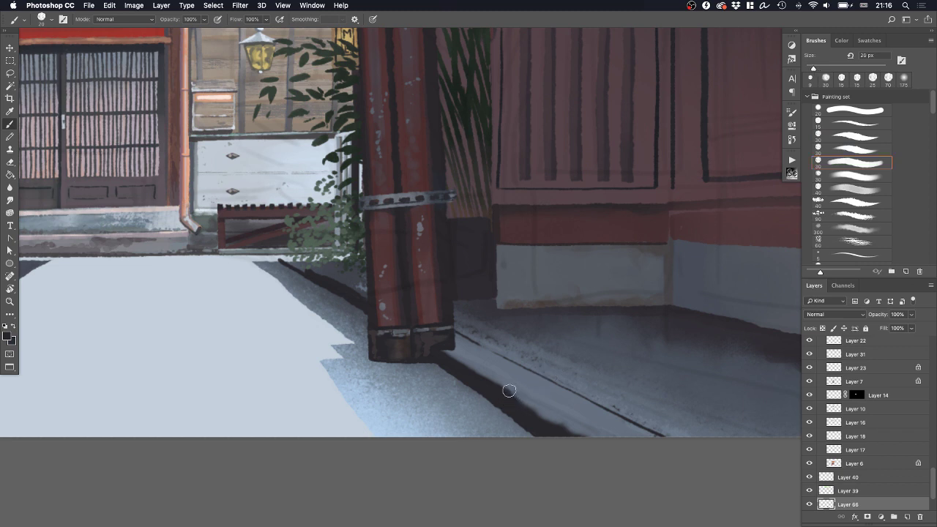
key("bracketleft")
left_click(621, 328, "alt")
left_click_drag(451, 356, 505, 391)
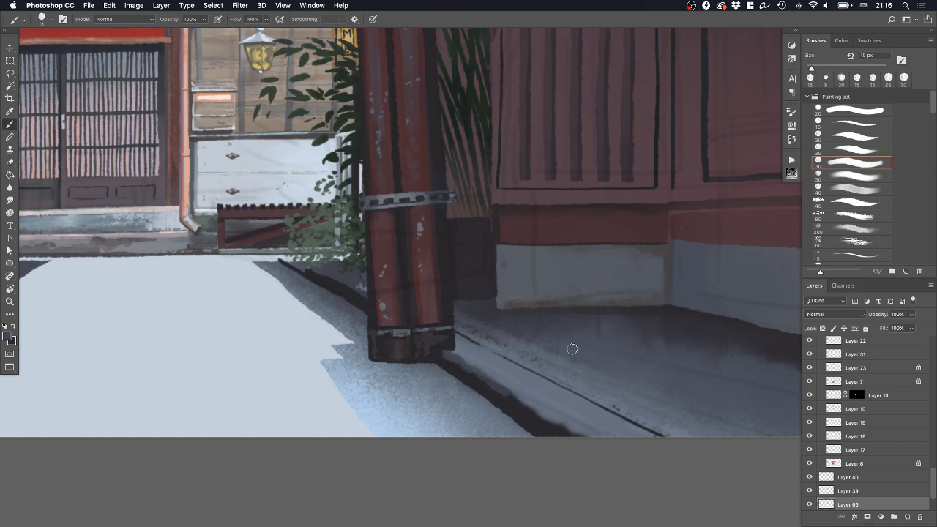
left_click(840, 189)
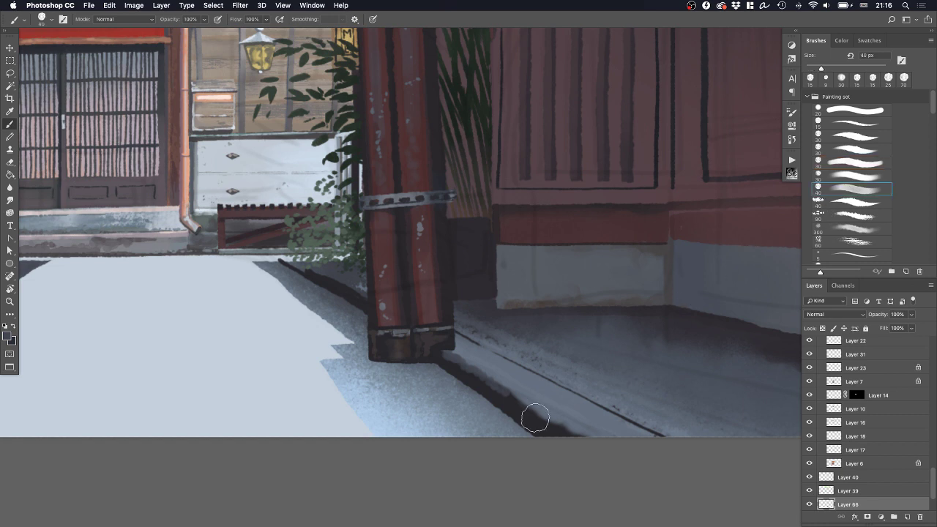
key("bracketleft")
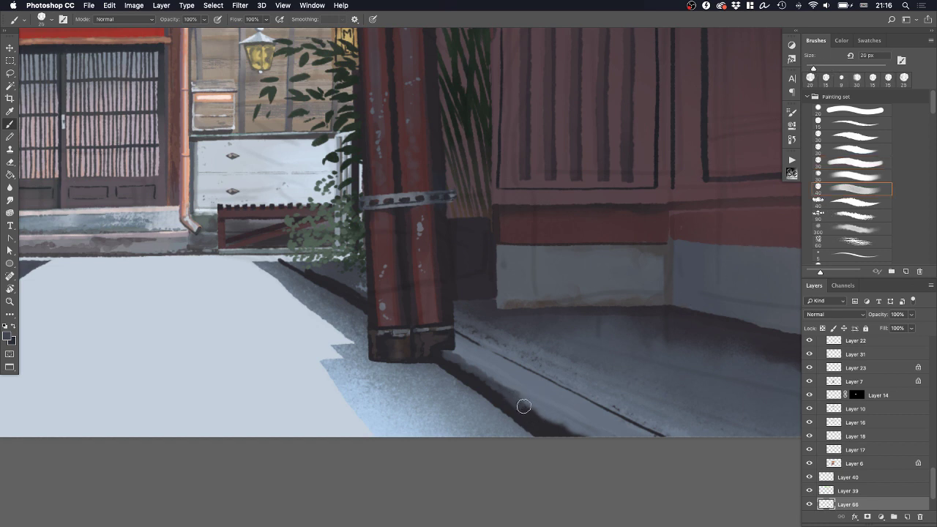
left_click_drag(578, 392, 572, 405)
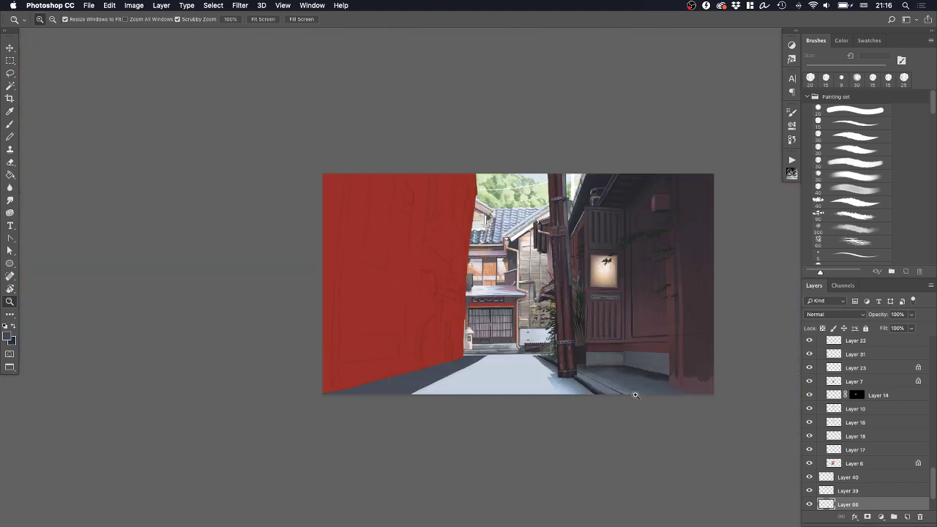
On Layer 65, smooth the speckled texture along the shaded pavement's groove line with a 20 px brush and sampled pavement tones
left_click_drag(629, 398, 601, 404)
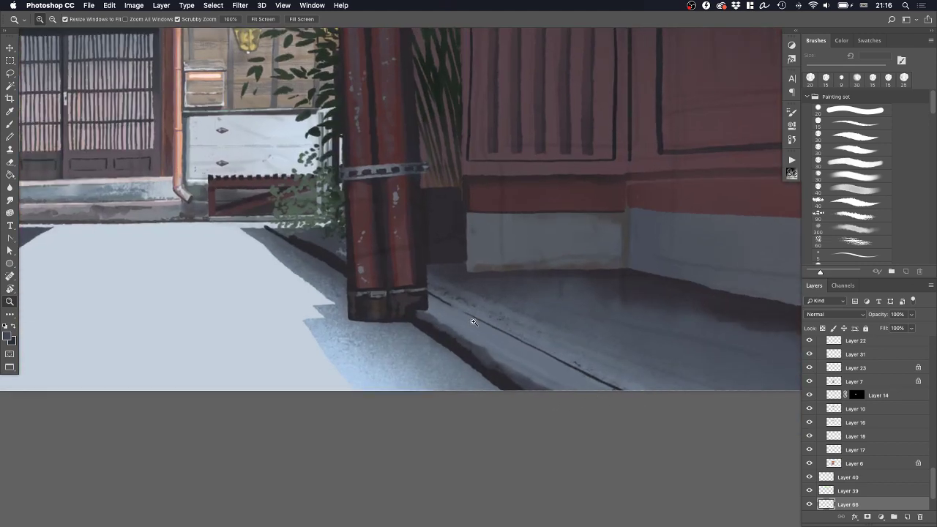
left_click_drag(464, 332, 473, 332)
left_click(511, 301, "super")
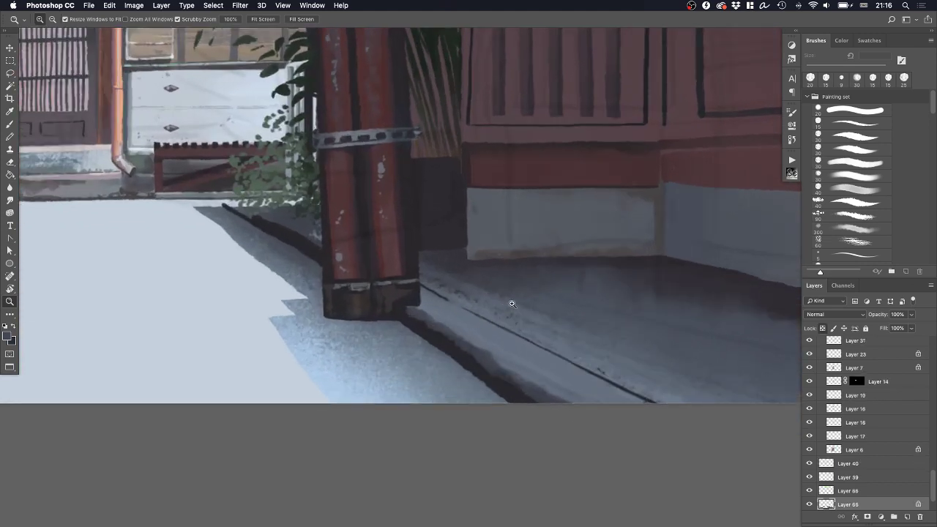
key("b")
left_click(478, 291, "alt")
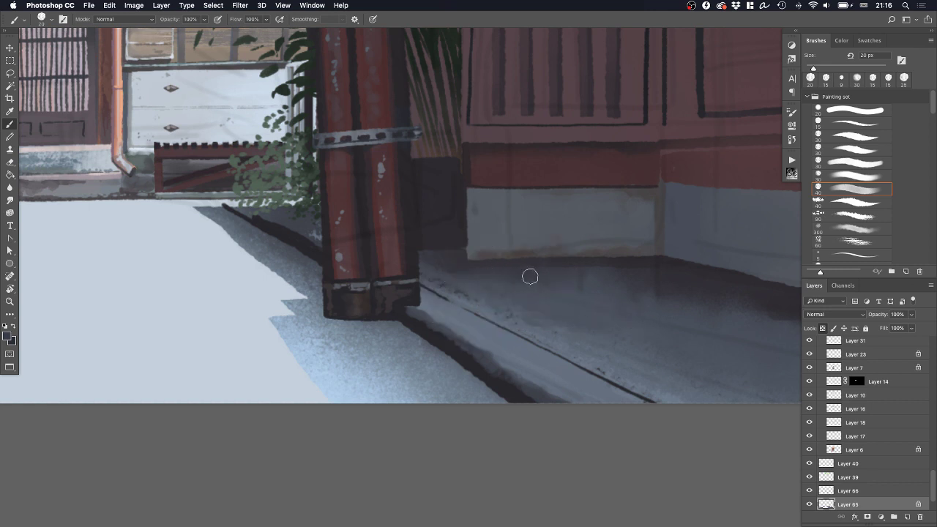
mouse_move(423, 282)
left_mouse_down()
mouse_move(518, 320)
mouse_move(487, 296)
mouse_move(461, 297)
mouse_move(552, 343)
mouse_move(514, 321)
mouse_move(593, 339)
mouse_move(596, 357)
mouse_move(653, 352)
left_mouse_up()
left_click(522, 307, "alt")
left_click(585, 342, "alt")
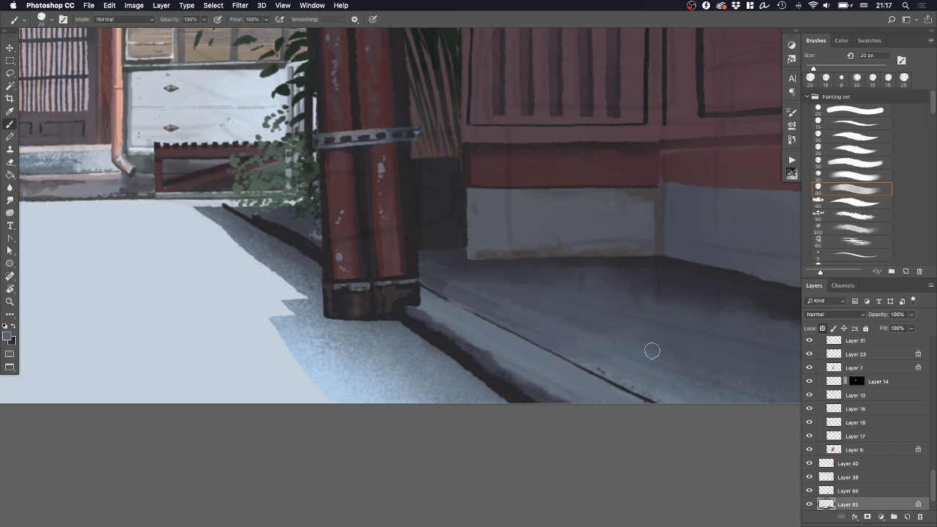
Blend the shaded pavement between the groove line and house base with a 30 px brush in sampled tones
left_click(634, 357, "alt")
key("]")
mouse_move(588, 341)
left_mouse_down()
mouse_move(606, 326)
mouse_move(515, 311)
mouse_move(576, 306)
left_mouse_up()
left_click(564, 301, "alt")
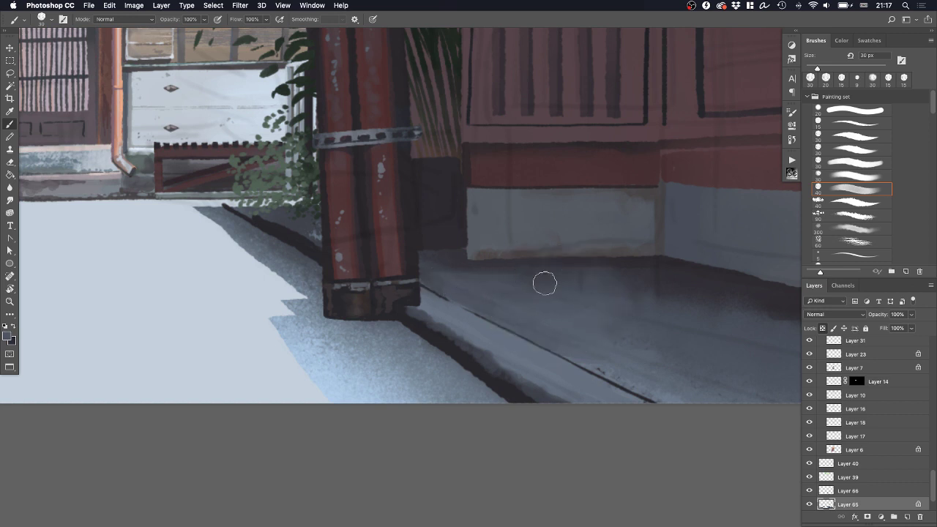
left_click(567, 271, "alt")
left_click_drag(544, 301, 501, 247)
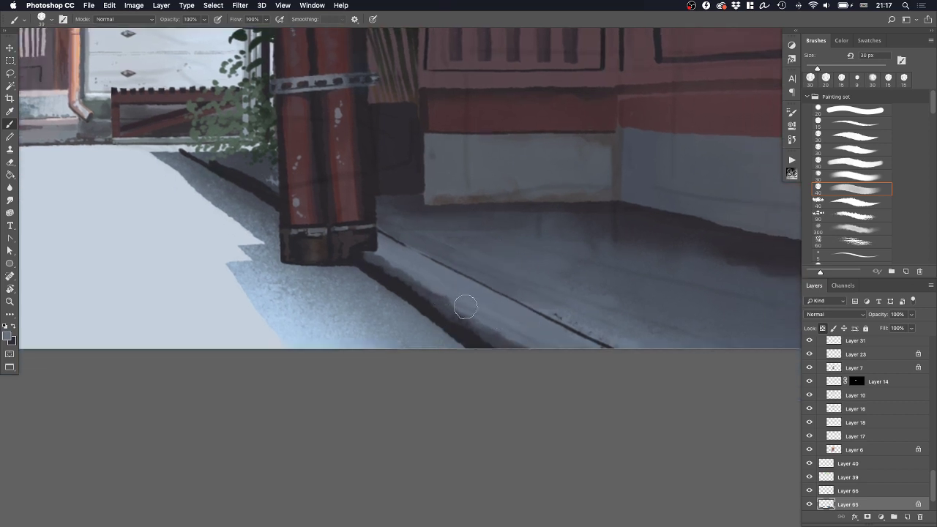
left_click(581, 338, "alt")
left_click_drag(570, 337, 552, 339)
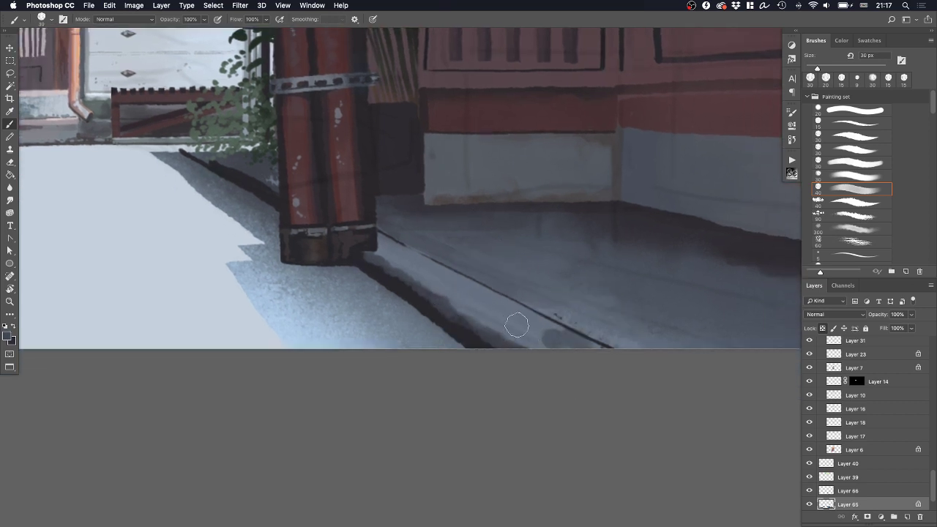
key("super+z")
key("super+z")
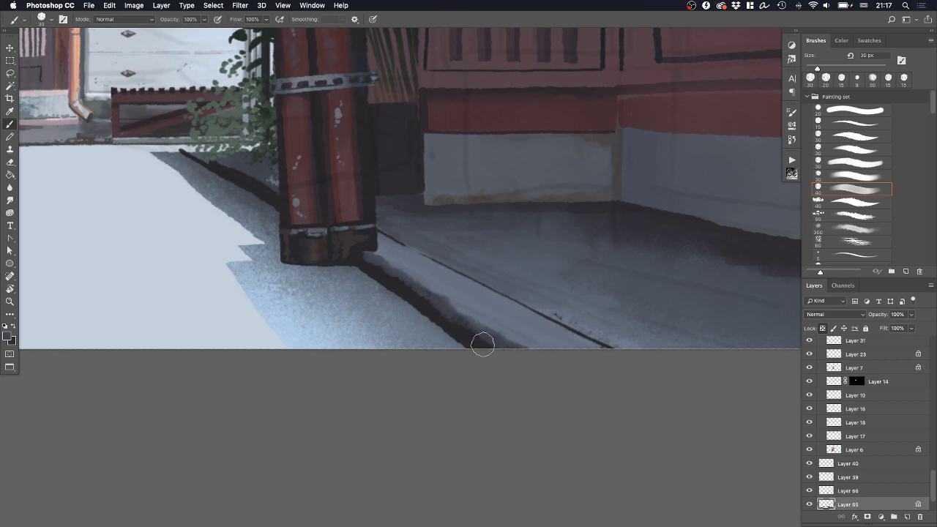
On Layer 66, refine the street-side edge of the dark gutter shadow with a 7 px and a 15 px brush
key("bracketleft")
key("bracketleft")
key("bracketleft")
key("bracketleft")
key("bracketleft")
key("alt+bracketright")
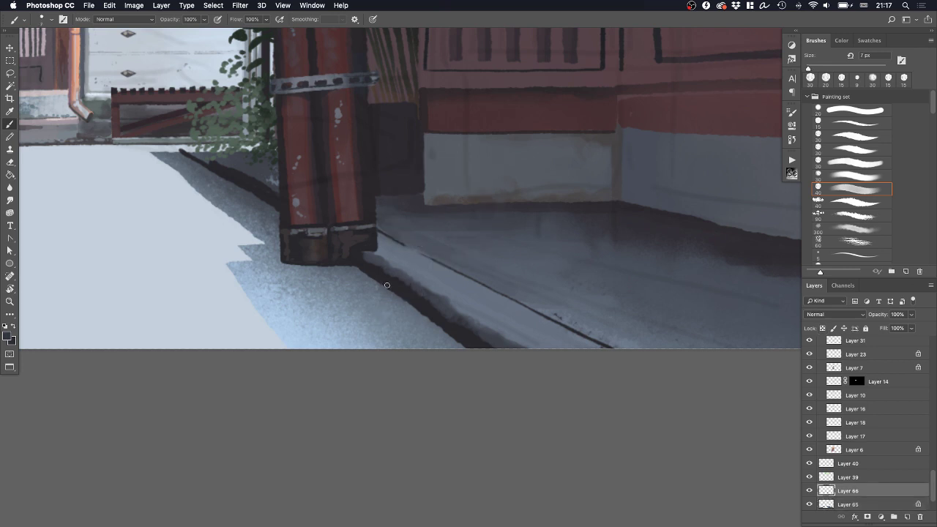
left_click_drag(386, 283, 411, 300)
key("bracketright")
key("bracketright")
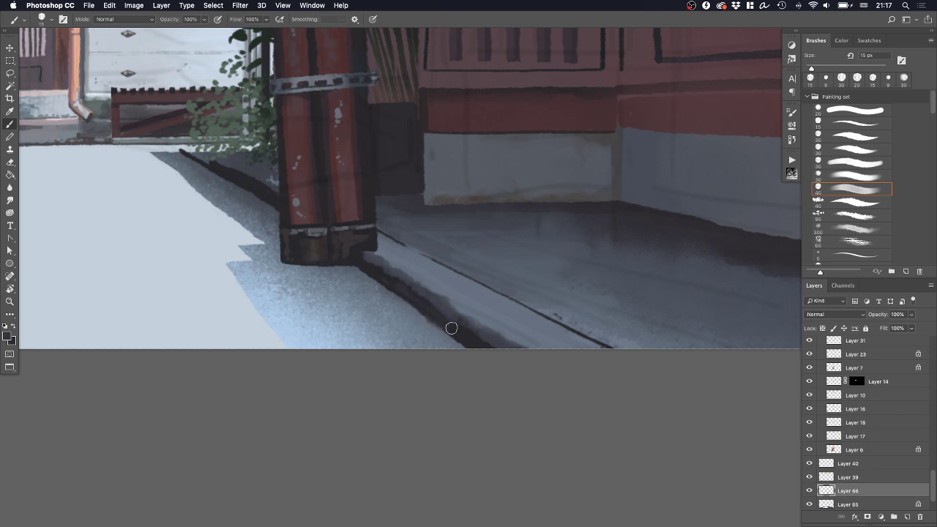
Paint the street beside the gutter in sampled grey tones below the pipe feet with the 15 px brush
left_click(416, 315, "alt")
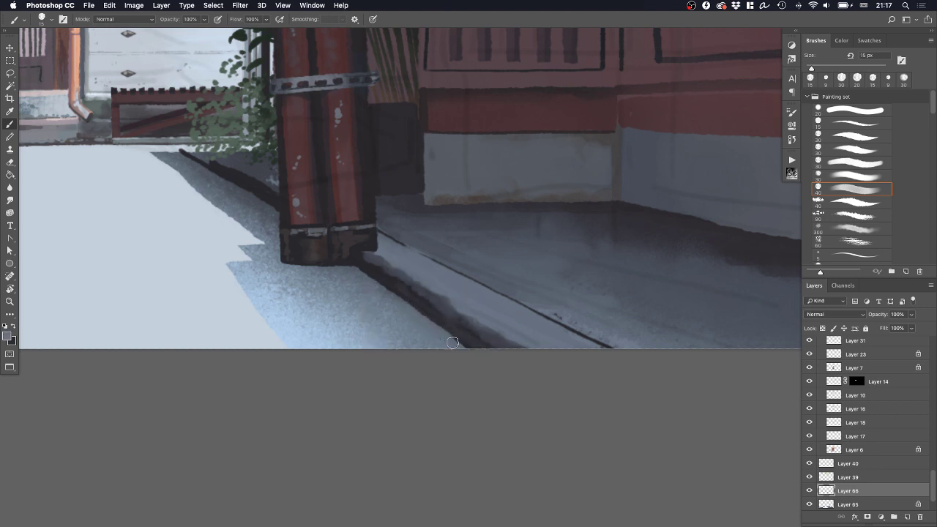
left_click(268, 159, "alt")
mouse_move(345, 266)
left_mouse_down()
mouse_move(460, 347)
mouse_move(399, 302)
mouse_move(428, 336)
mouse_move(421, 347)
mouse_move(412, 321)
left_mouse_up()
left_click(607, 138, "alt")
left_click(370, 322, "alt")
left_click(425, 326, "alt")
Broaden and vary the shaded street patch below the pipe feet with a 25 px brush and sampled tones
key("bracketright")
mouse_move(341, 271)
left_mouse_down()
mouse_move(361, 293)
mouse_move(388, 298)
left_mouse_up()
left_click(384, 295, "alt")
mouse_move(341, 274)
left_mouse_down()
mouse_move(301, 265)
mouse_move(356, 278)
mouse_move(303, 275)
mouse_move(355, 280)
mouse_move(319, 289)
mouse_move(350, 296)
mouse_move(371, 323)
mouse_move(393, 326)
left_mouse_up()
left_click(332, 293, "alt")
left_click(358, 279, "alt")
Blend the sunlit edge of the pipes' street shadow with sampled blue tones at 25 px, then undo the last strokes
key("z")
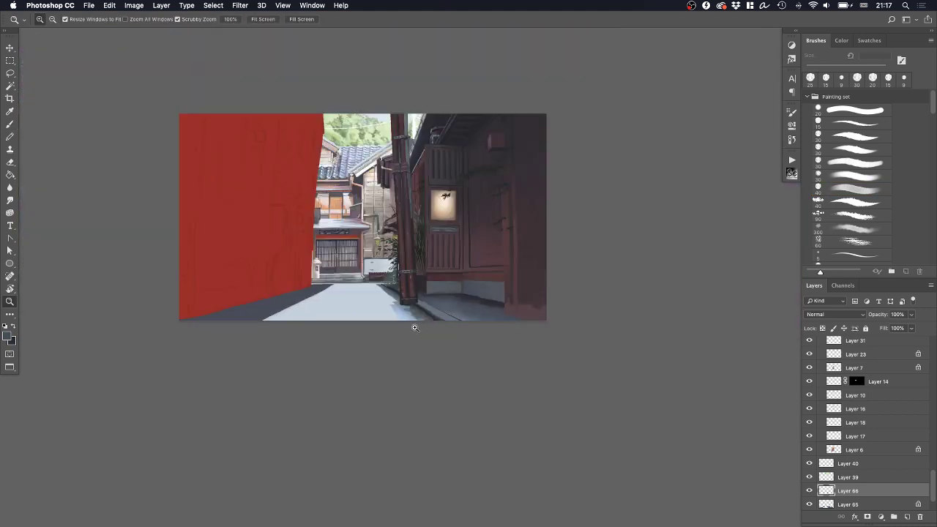
left_click_drag(438, 290, 439, 288)
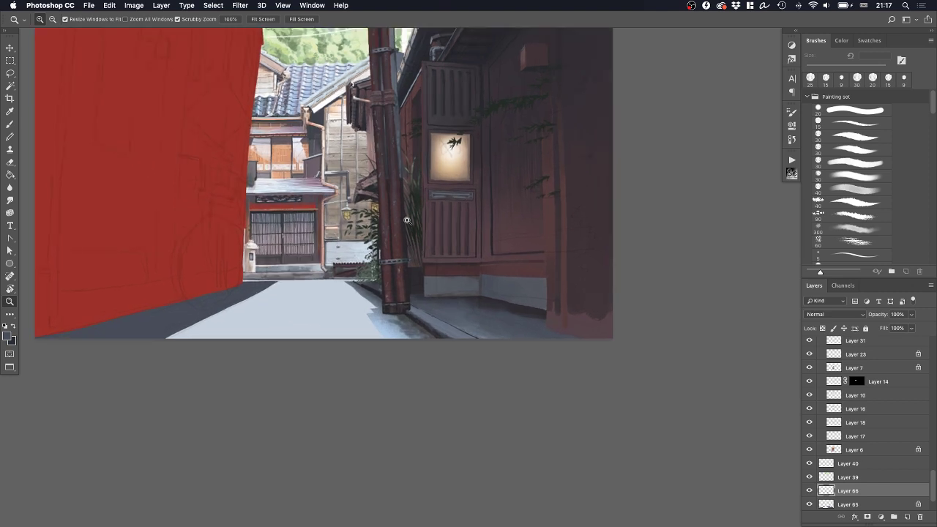
left_click_drag(407, 183, 416, 247)
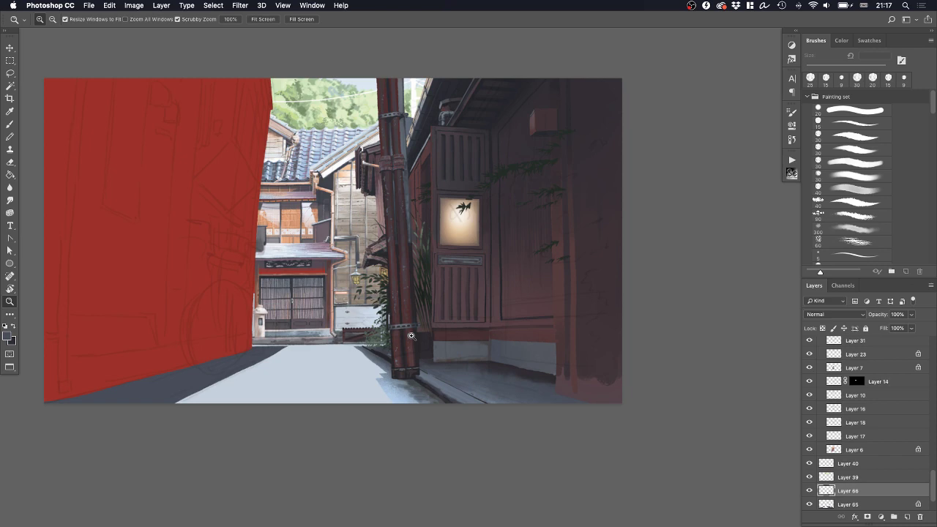
mouse_move(403, 340)
left_mouse_down()
mouse_move(409, 388)
mouse_move(429, 396)
mouse_move(422, 383)
left_mouse_up()
key("b")
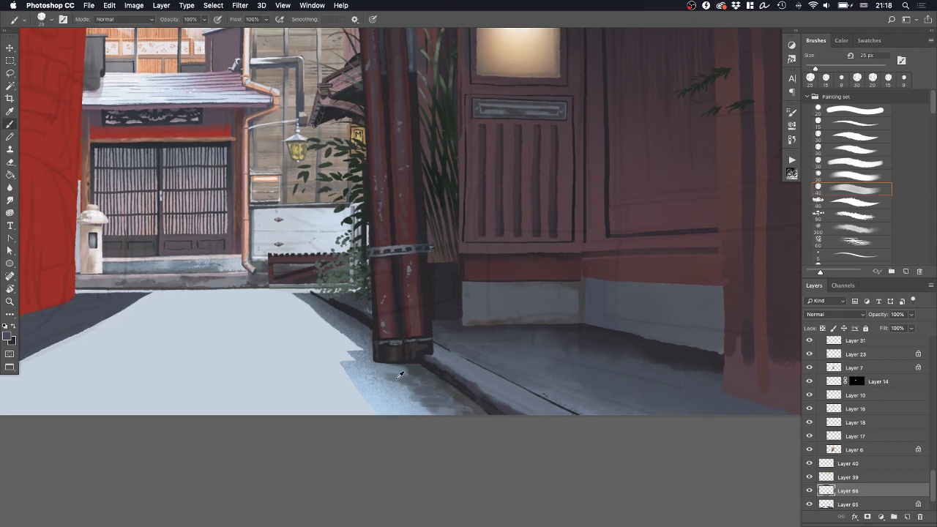
left_click(388, 371, "alt")
left_click(378, 388, "alt")
left_click(371, 369, "alt")
left_click_drag(386, 372, 372, 378)
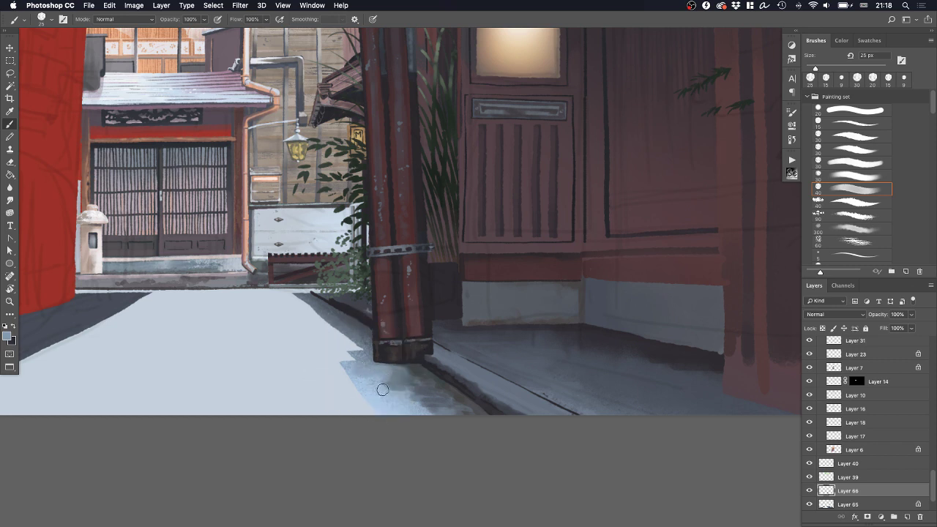
key("super+z")
key("alt+super+z")
Compare the artwork with and without Layer 66, merge it down into Layer 65, and check the merged layer the same way
scroll(840, 459, "down", 2)
left_click(810, 461)
left_click(810, 461)
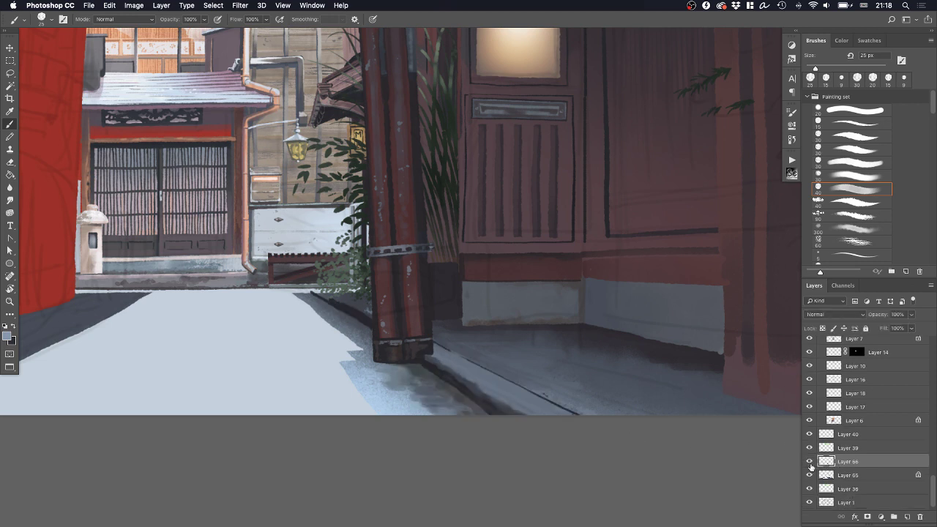
key("super+e")
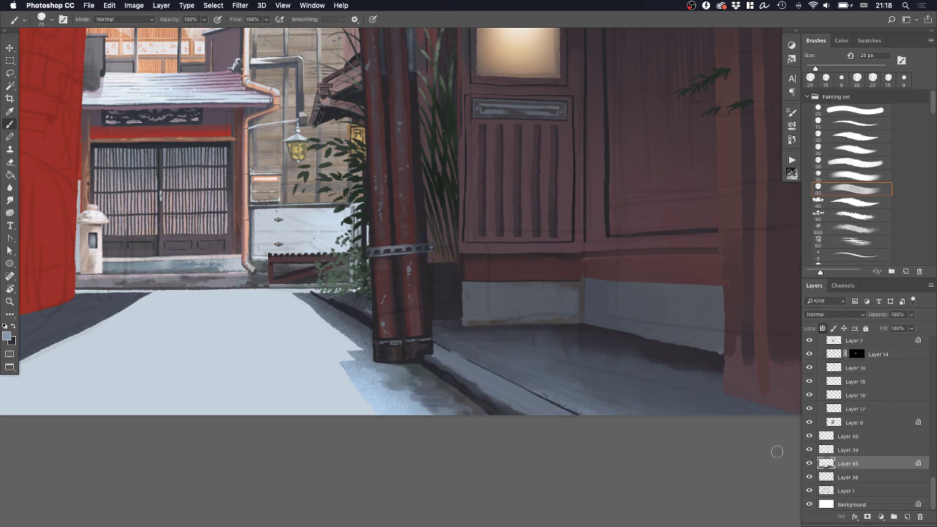
left_click(810, 463)
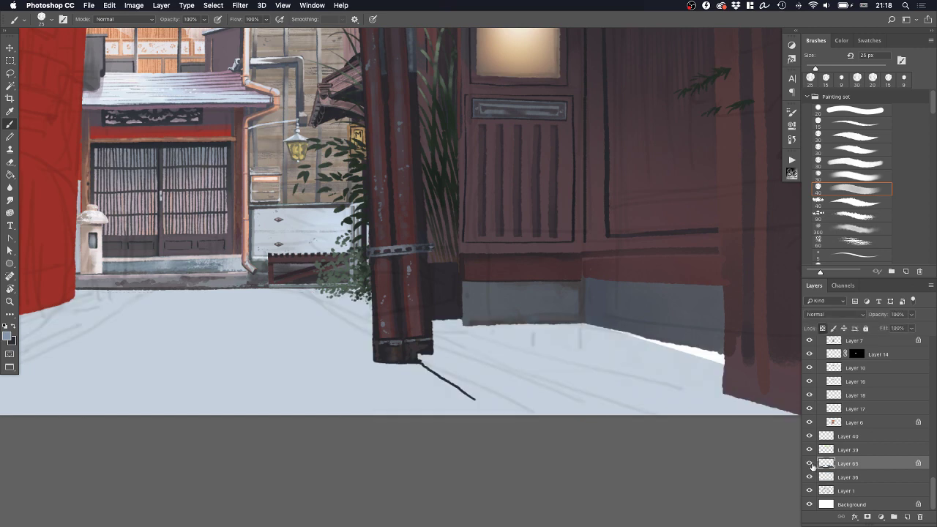
left_click(810, 463)
Sharpen the dark gutter line down to the canvas's lower edge with a 15 px brush in a sampled dark tone
key("z")
left_click_drag(495, 404, 504, 405)
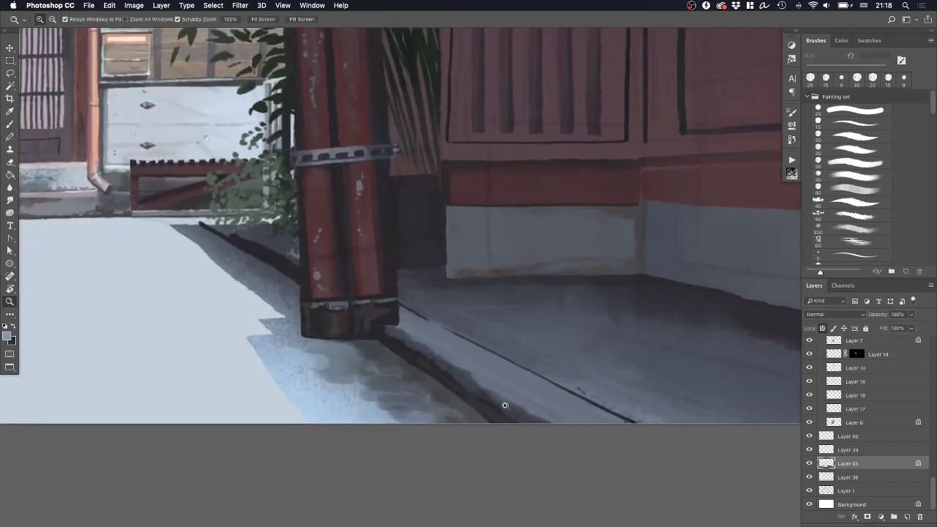
key("b")
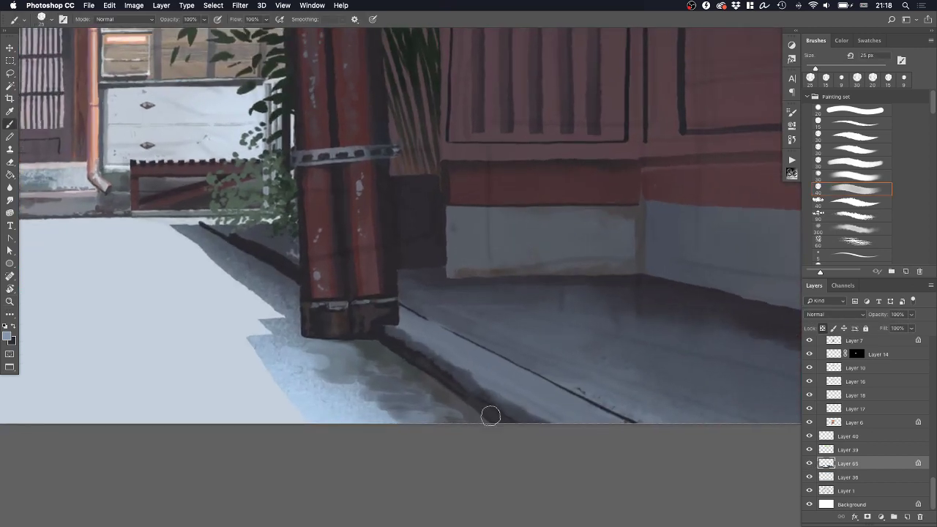
left_click(426, 356, "alt")
left_click(844, 125)
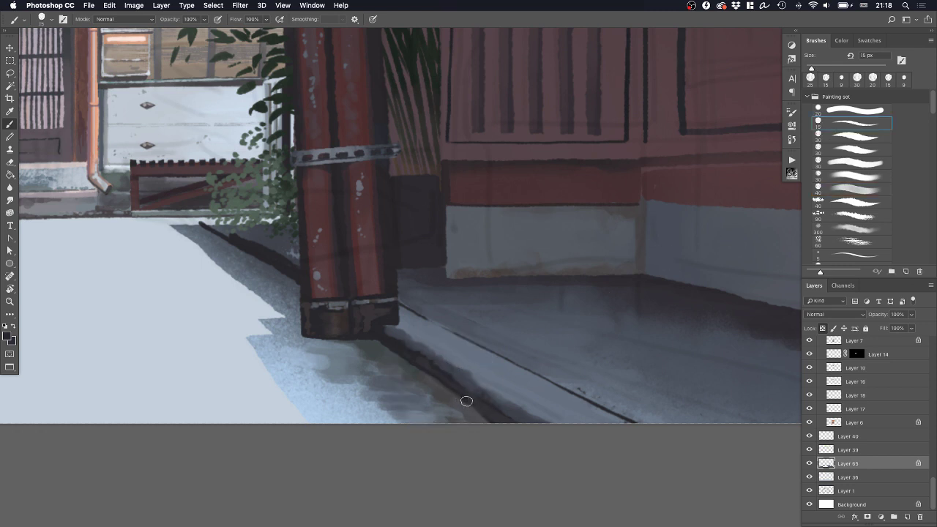
left_click_drag(467, 401, 504, 423)
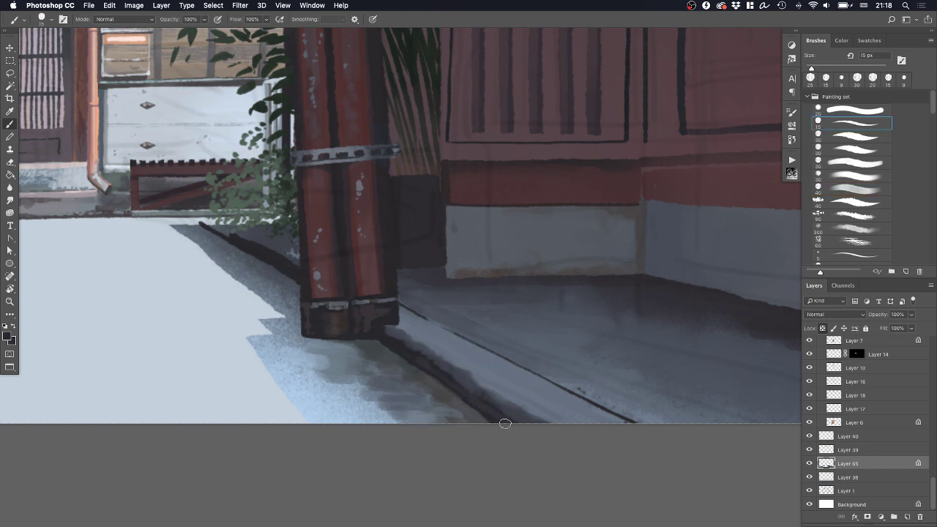
Paint chipped, irregular highlights along the lower kerb edge with the 15 px brush in sampled grey-blue tones
left_click(486, 386, "alt")
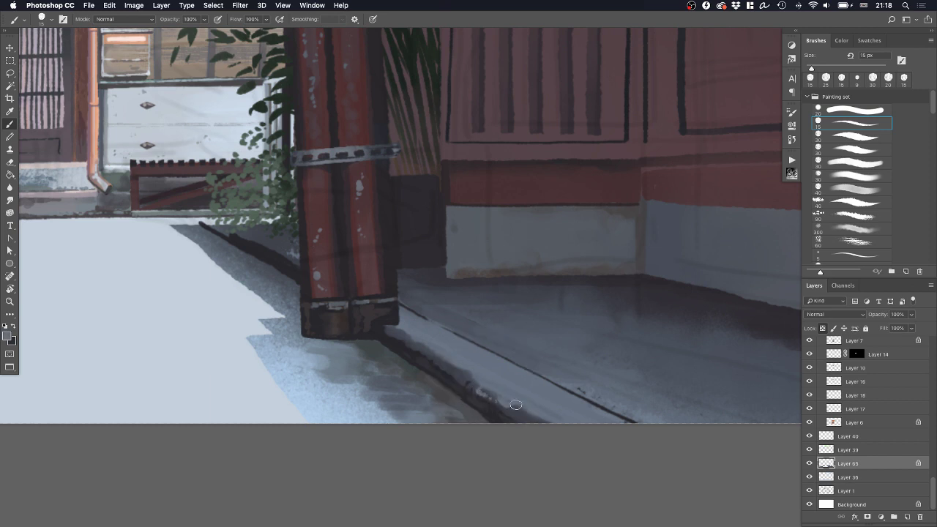
left_click(590, 357, "alt")
left_click_drag(524, 403, 547, 420)
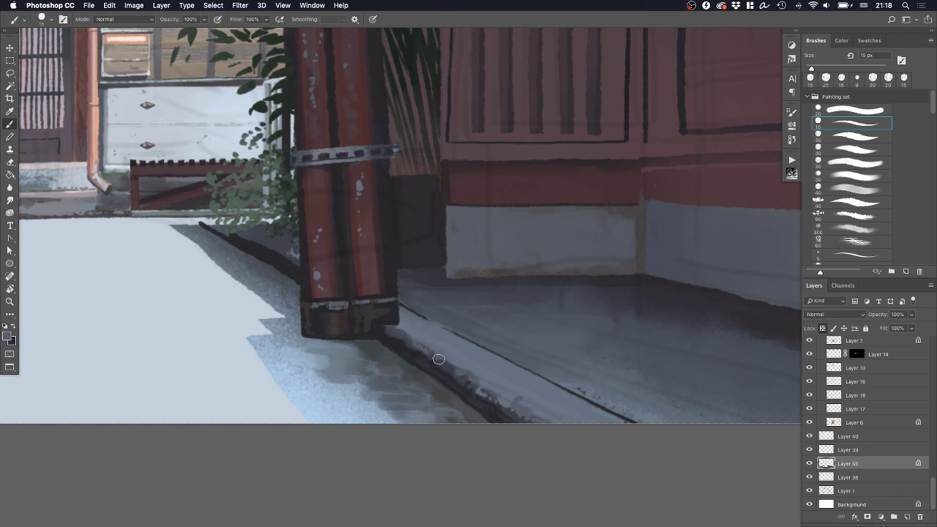
Rework the kerb edge and shadow beside the pipe foot in sampled tones with the 15 px and 20 px brushes
left_click(404, 328, "alt")
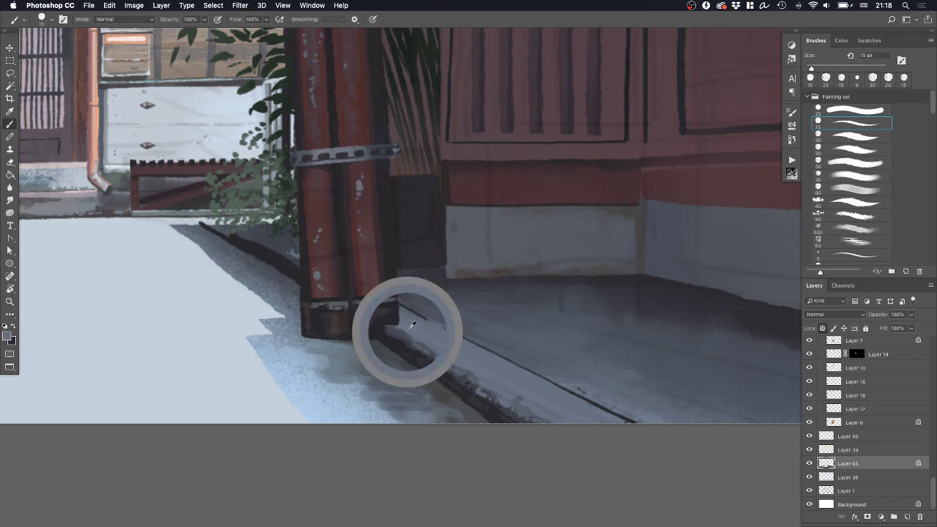
left_click(439, 284, "alt")
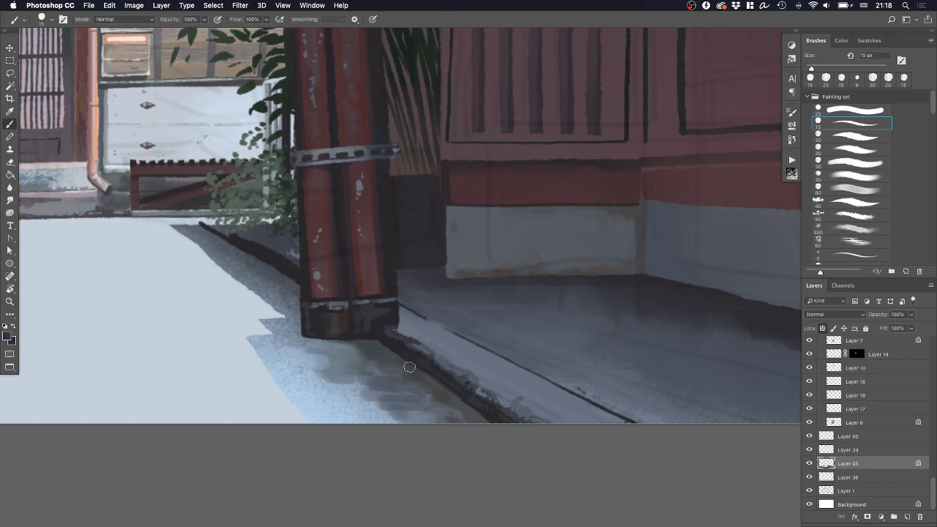
left_click(409, 344, "alt")
left_click(395, 354, "alt")
left_click(846, 150)
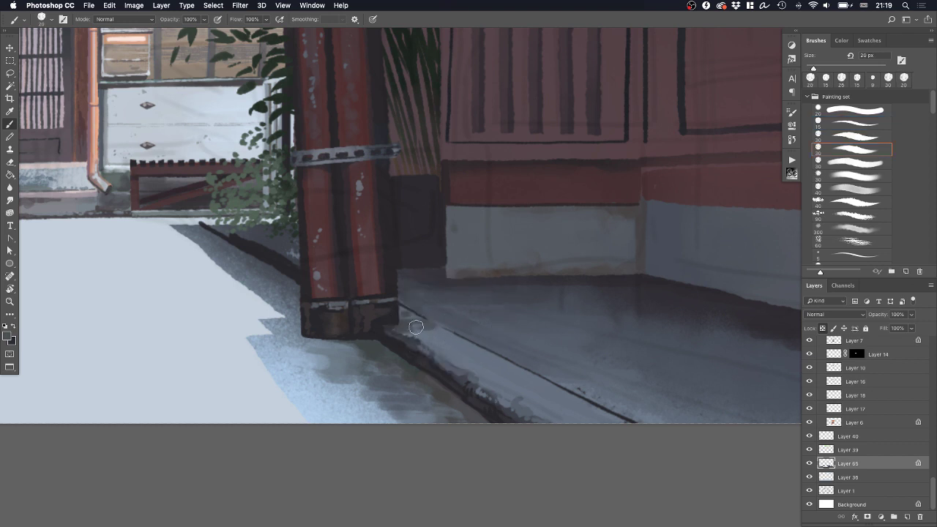
left_click(427, 327, "alt")
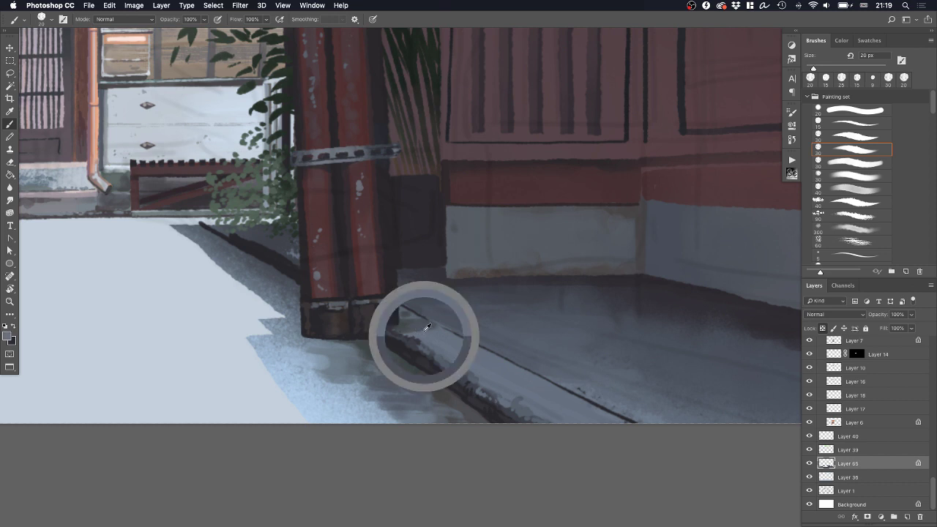
Touch up the kerb surface along the thin groove line with the 15 px brush in a sampled grey-blue
left_click(855, 123)
left_click(418, 320, "alt")
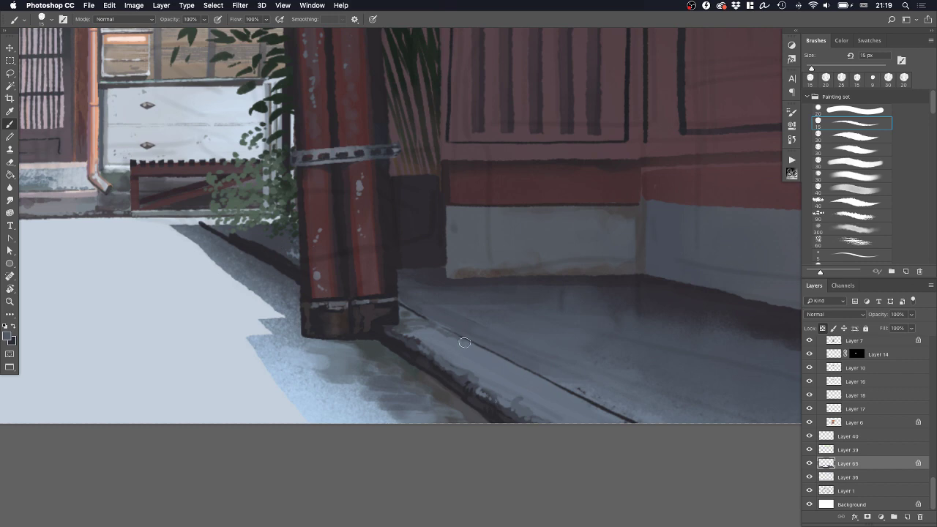
mouse_move(465, 343)
left_mouse_down()
mouse_move(508, 361)
mouse_move(508, 337)
mouse_move(535, 371)
left_mouse_up()
Paint thin stripes across the far end of the sunlit street on the layer below, using the 30 px brush in a sampled mauve
key("z")
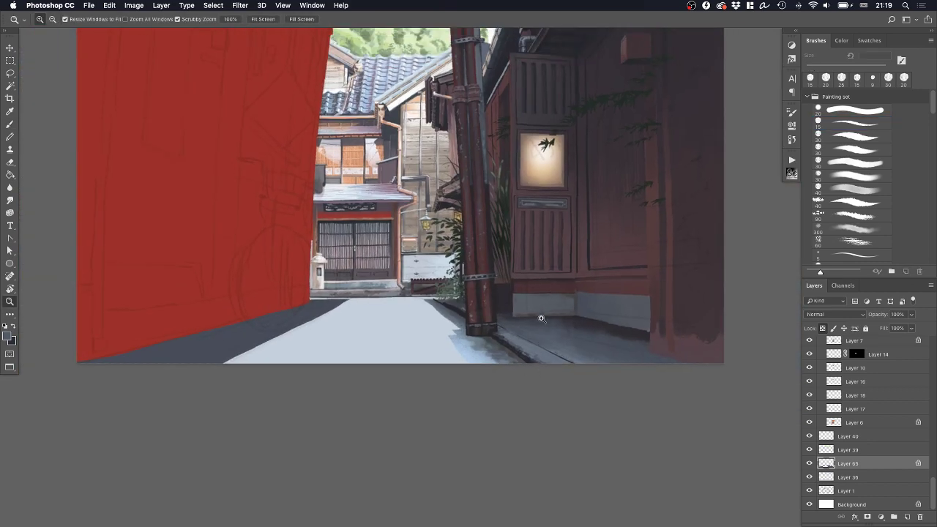
left_click_drag(541, 318, 497, 360)
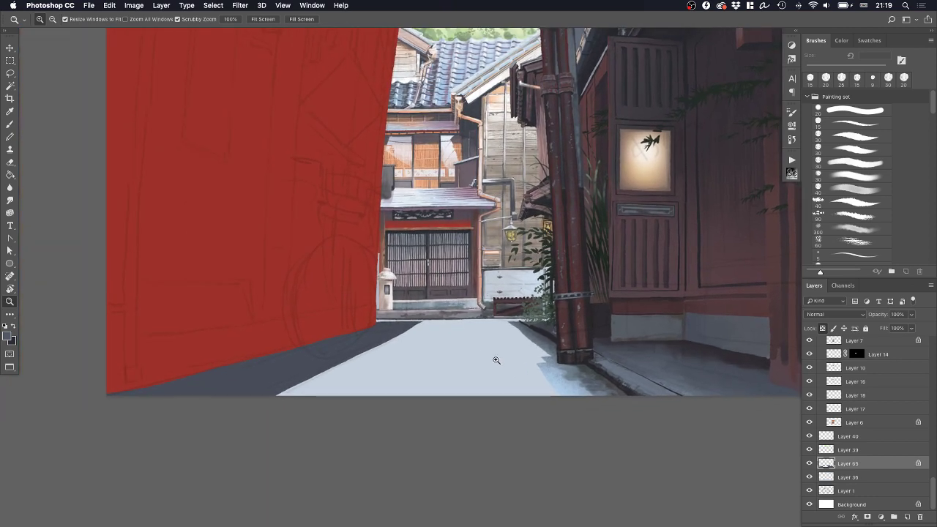
key("alt+bracketleft")
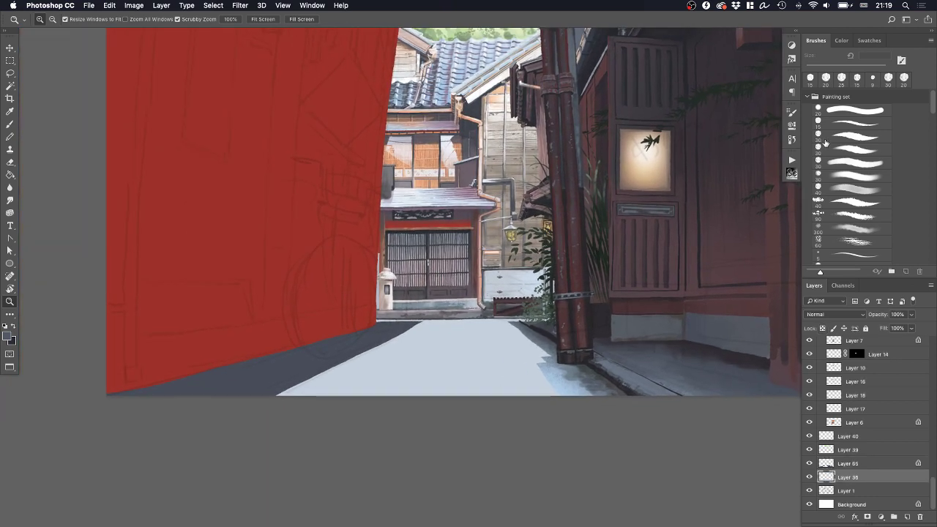
left_click(852, 138)
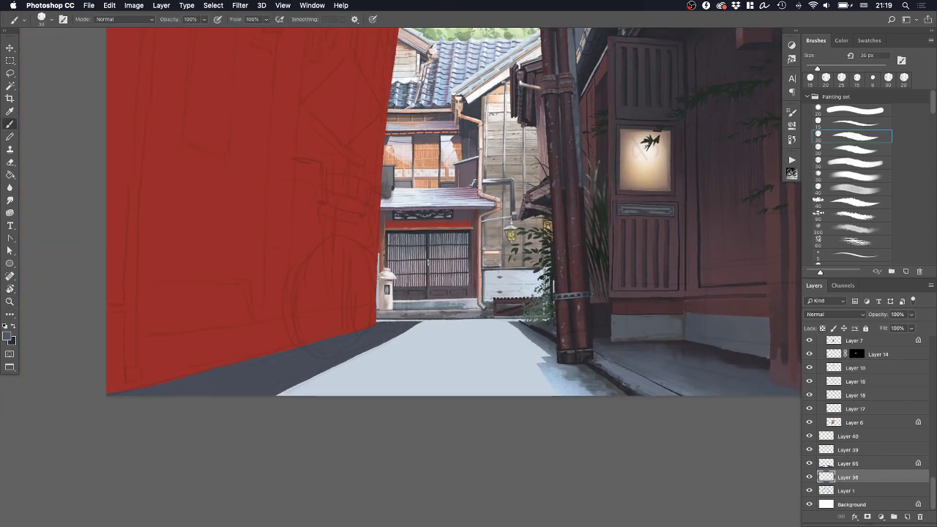
left_click(474, 187, "alt")
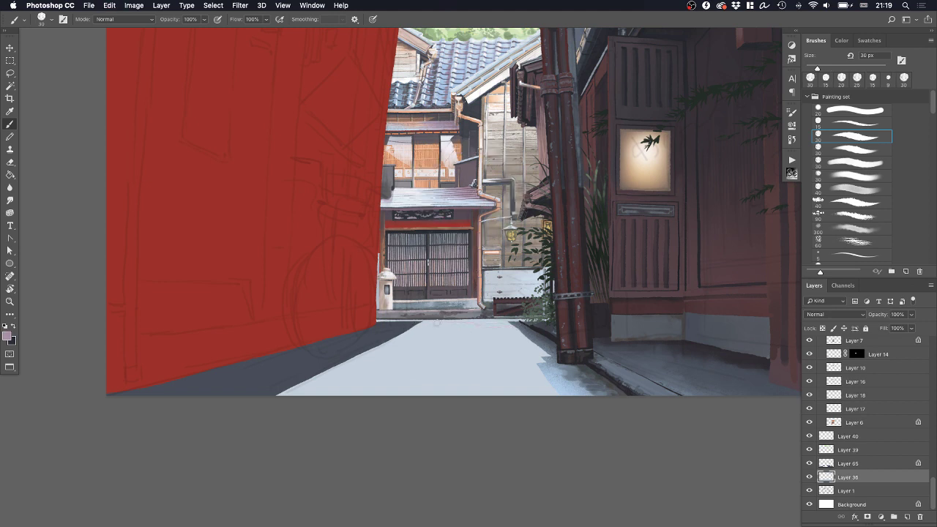
mouse_move(416, 323)
left_mouse_down()
mouse_move(522, 331)
mouse_move(451, 334)
mouse_move(495, 335)
left_mouse_up()
key("super+z")
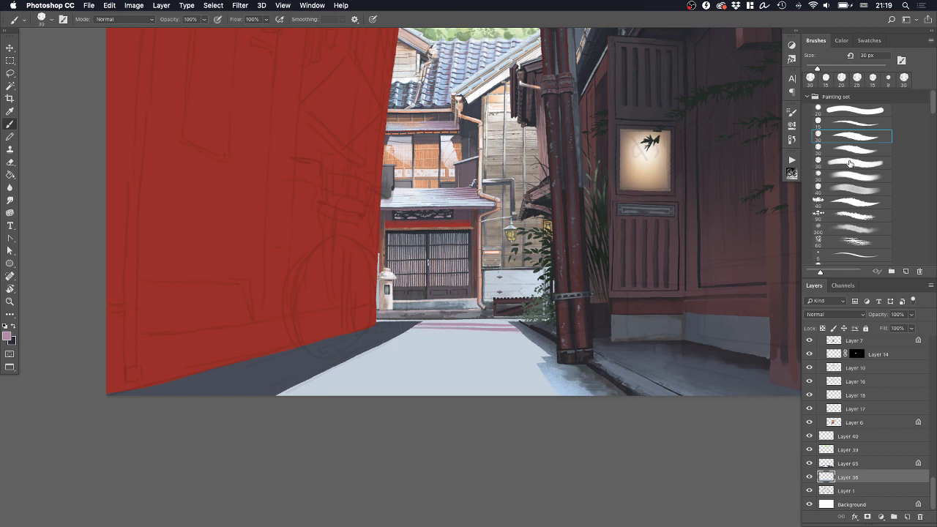
Add soft mauve stripes across the upper part of the sunlit street with the soft-edged brush at 25 px
left_click(849, 163)
left_click(840, 177)
left_click(838, 190)
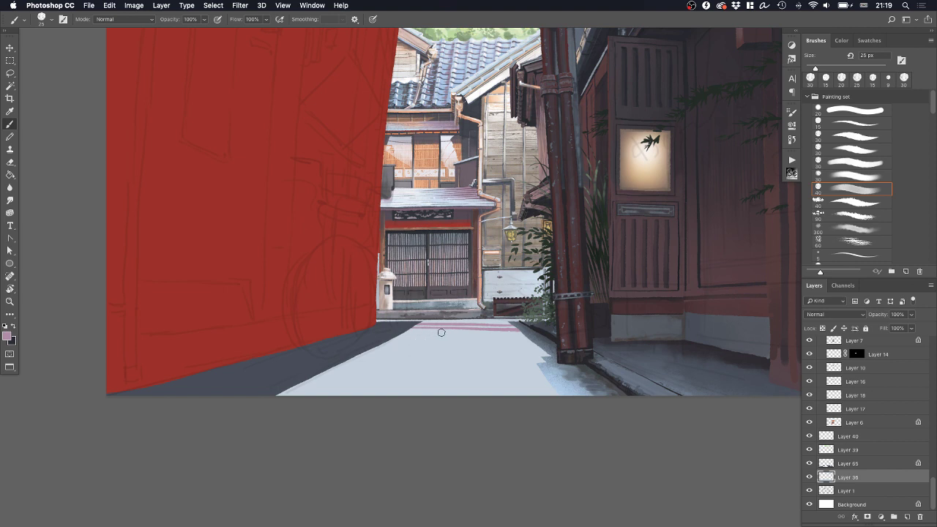
left_click_drag(433, 336, 519, 338)
key("super+z")
left_click_drag(400, 332, 501, 337)
key("super+z")
left_click_drag(405, 335, 512, 335)
key("super+z")
mouse_move(386, 342)
left_mouse_down()
mouse_move(547, 342)
mouse_move(380, 336)
mouse_move(505, 337)
left_mouse_up()
key("super+z")
mouse_move(447, 340)
left_mouse_down()
mouse_move(406, 338)
mouse_move(542, 339)
mouse_move(499, 348)
mouse_move(478, 332)
mouse_move(419, 353)
mouse_move(365, 350)
mouse_move(545, 353)
mouse_move(393, 351)
left_mouse_up()
Paint broader mauve bands across the middle and near part of the street, enlarging the soft brush up to 45 px
key("bracketright")
left_click_drag(334, 363, 569, 364)
key("bracketright")
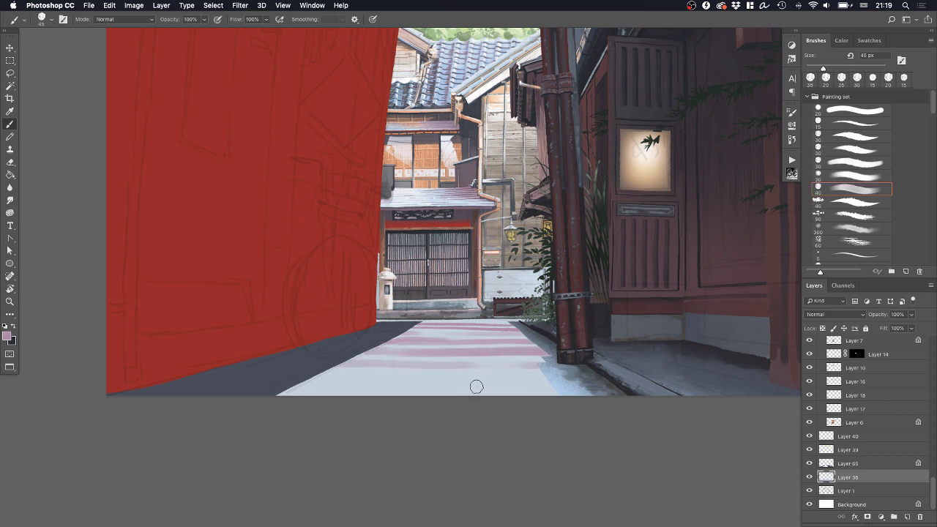
mouse_move(342, 380)
left_mouse_down()
mouse_move(319, 377)
mouse_move(420, 380)
left_mouse_up()
mouse_move(485, 382)
left_mouse_down()
mouse_move(551, 382)
mouse_move(444, 379)
mouse_move(473, 373)
left_mouse_up()
key("super+z")
left_click(416, 374, "alt")
left_click_drag(400, 374, 558, 376)
Paint blue-grey bands between the mauve ones on the near street with the 45 px soft brush in sampled shadow tones
left_click(561, 371, "alt")
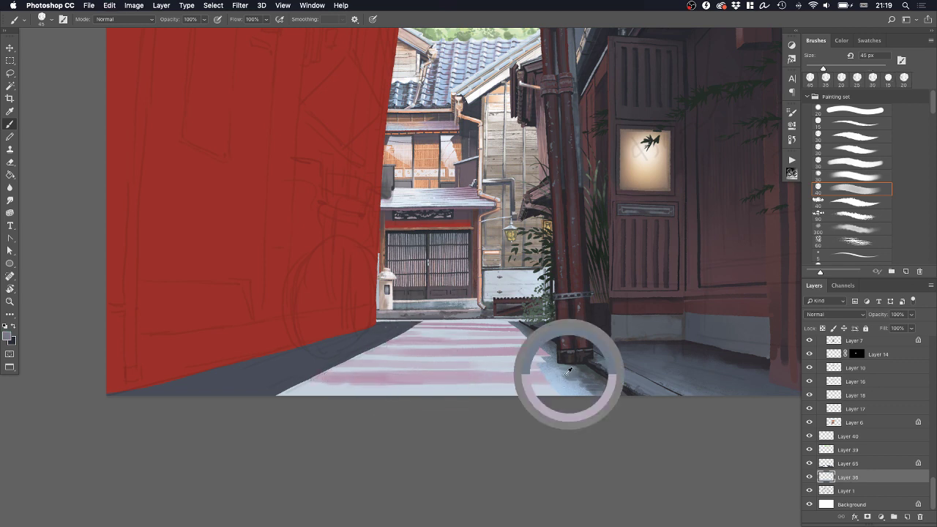
mouse_move(455, 376)
left_mouse_down()
mouse_move(547, 376)
mouse_move(436, 376)
mouse_move(564, 375)
left_mouse_up()
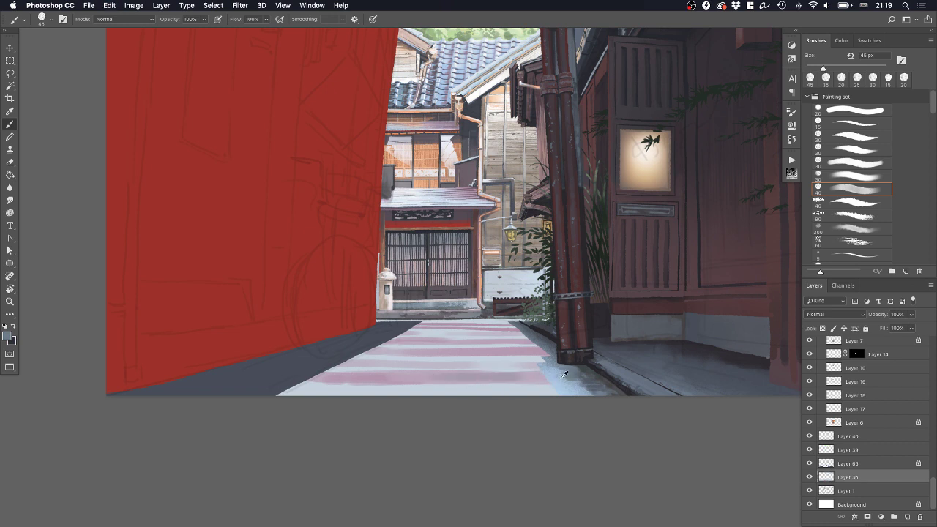
left_click(562, 378, "alt")
mouse_move(448, 365)
left_mouse_down()
mouse_move(543, 367)
mouse_move(447, 362)
left_mouse_up()
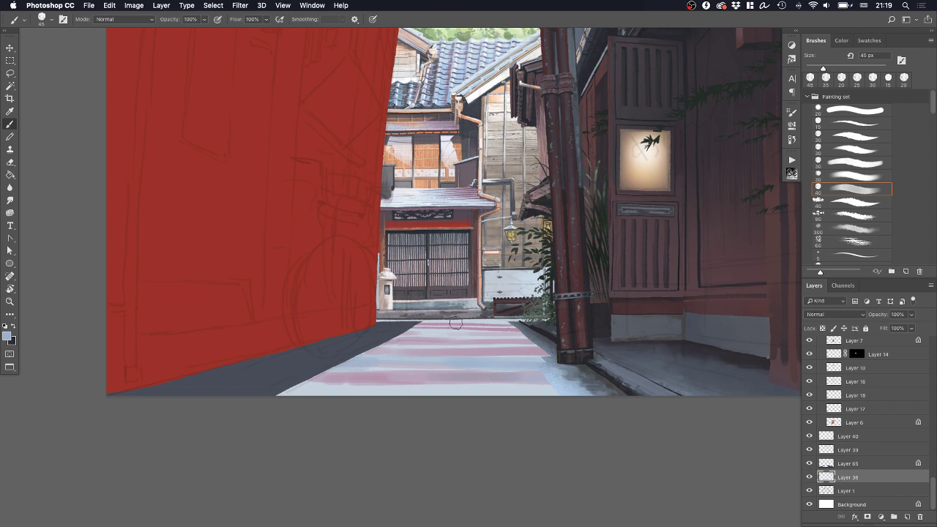
Add thin pale blue stripes at the far end of the street with the soft brush at 15 px
key("bracketleft")
key("bracketleft")
key("bracketleft")
left_click_drag(416, 331, 482, 331)
left_click_drag(424, 336, 515, 335)
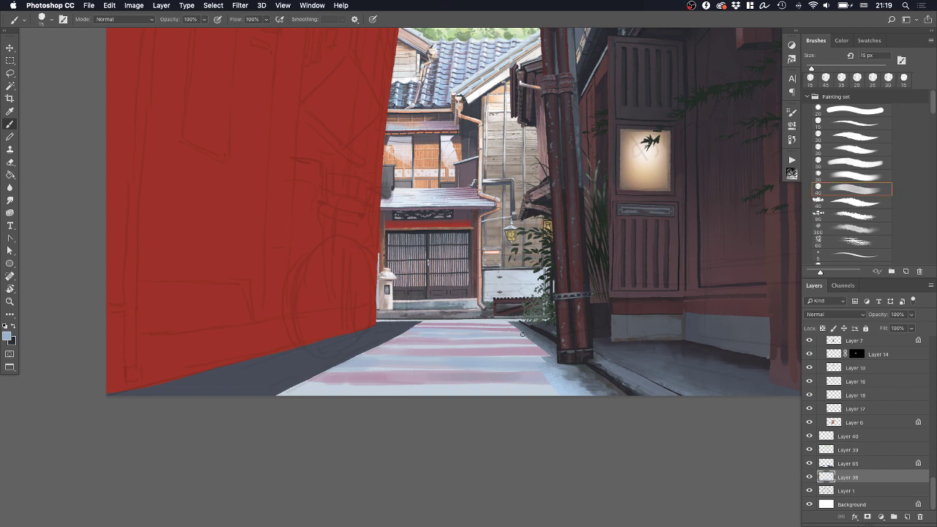
left_click_drag(437, 320, 476, 321)
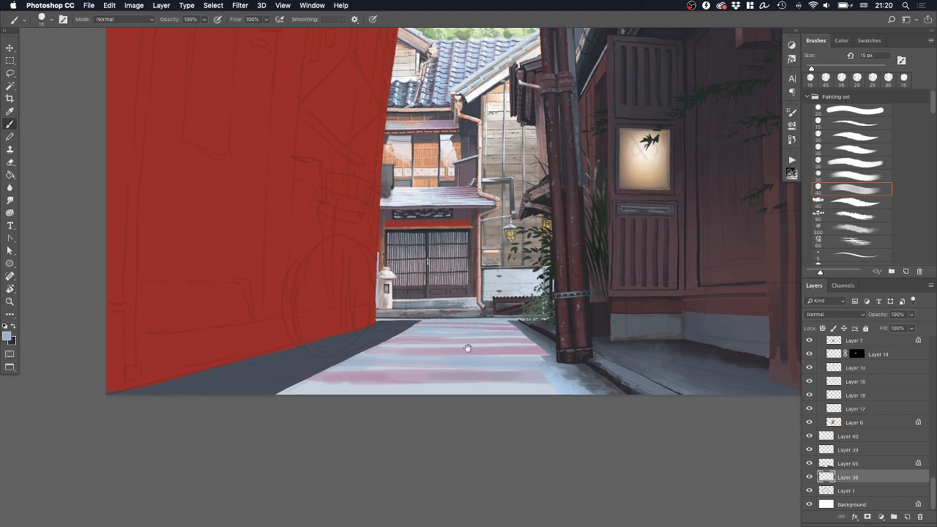
Glaze sampled muted mauve tones over the street's near bands and along the canvas's lower edge with the 45 px soft brush
scroll(447, 399, "down", 2)
key("bracketright")
key("bracketright")
key("bracketright")
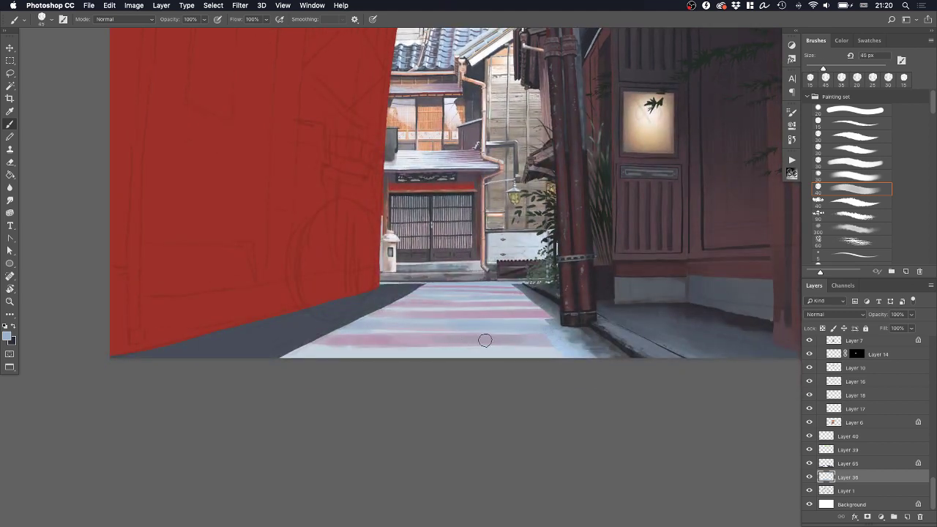
left_click(481, 335, "alt")
left_click_drag(377, 331, 491, 334)
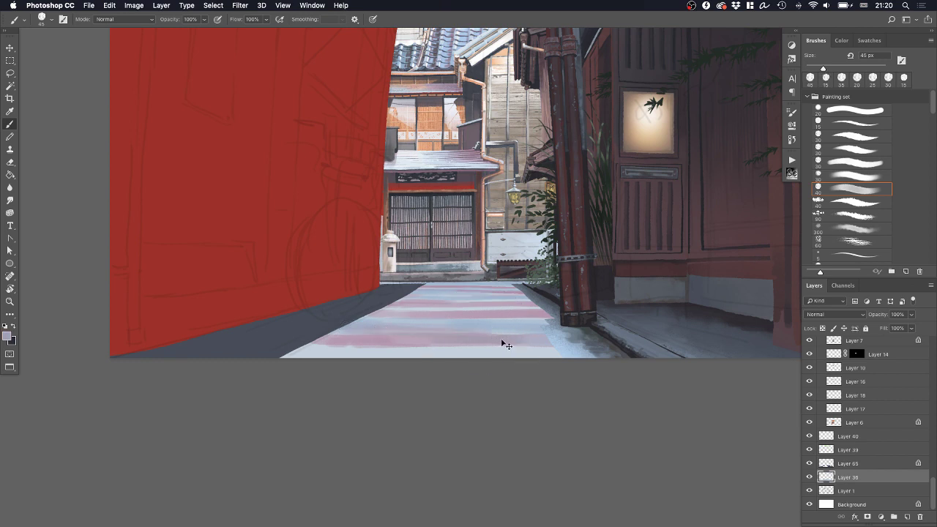
left_click(504, 343, "alt")
left_click_drag(359, 324, 461, 325)
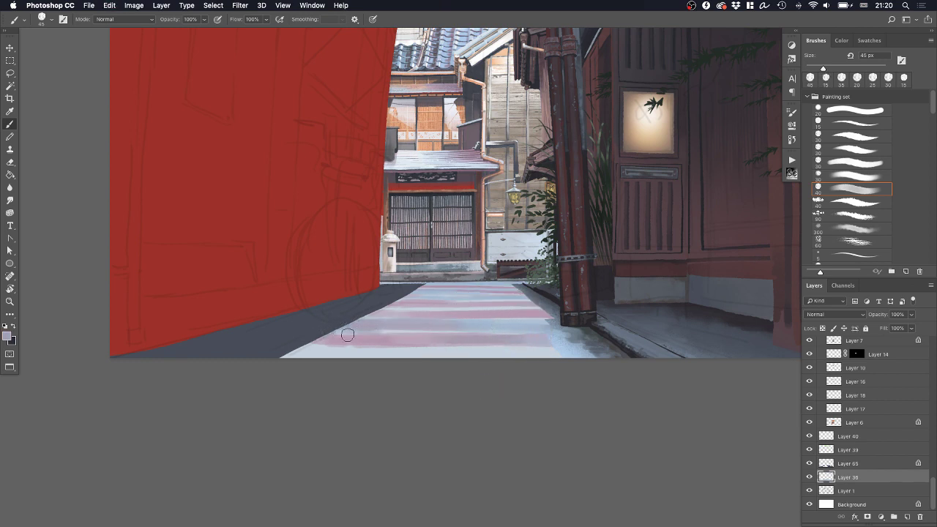
left_click_drag(347, 336, 436, 336)
left_click_drag(293, 354, 442, 352)
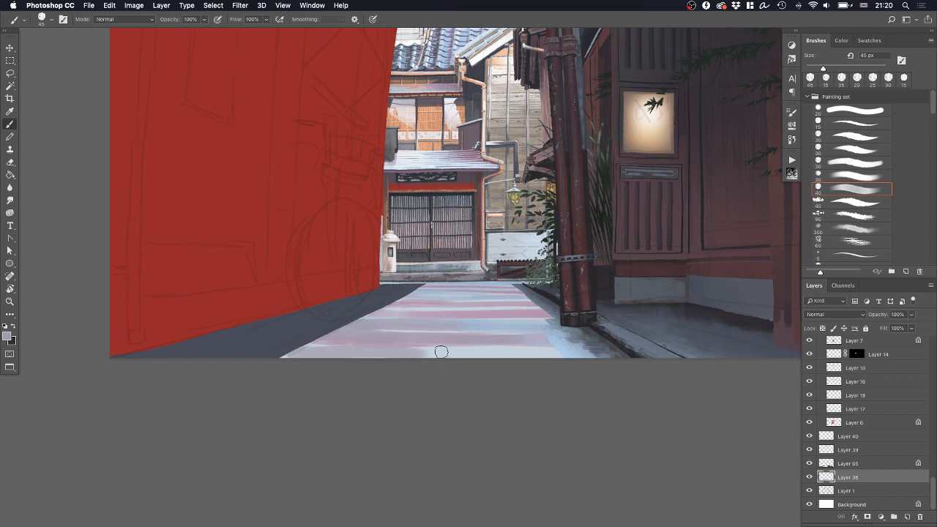
mouse_move(331, 353)
left_mouse_down()
mouse_move(572, 353)
mouse_move(388, 349)
left_mouse_up()
Paint a blue-grey tone along the street's nearest edge with the soft brush at 70 px, sampling colour beside the pipe foot
left_click(590, 341, "alt")
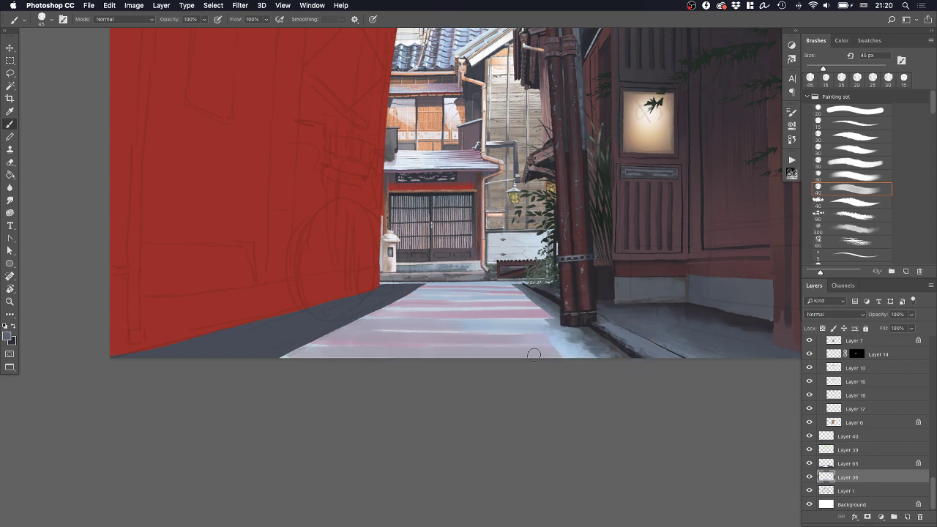
key("]")
key("]")
key("]")
mouse_move(569, 352)
left_mouse_down()
mouse_move(424, 350)
mouse_move(569, 348)
mouse_move(551, 327)
mouse_move(514, 354)
mouse_move(576, 354)
mouse_move(364, 351)
left_mouse_up()
key("super+z")
left_click(551, 327, "alt")
mouse_move(528, 353)
left_mouse_down()
mouse_move(427, 348)
mouse_move(503, 353)
mouse_move(450, 346)
left_mouse_up()
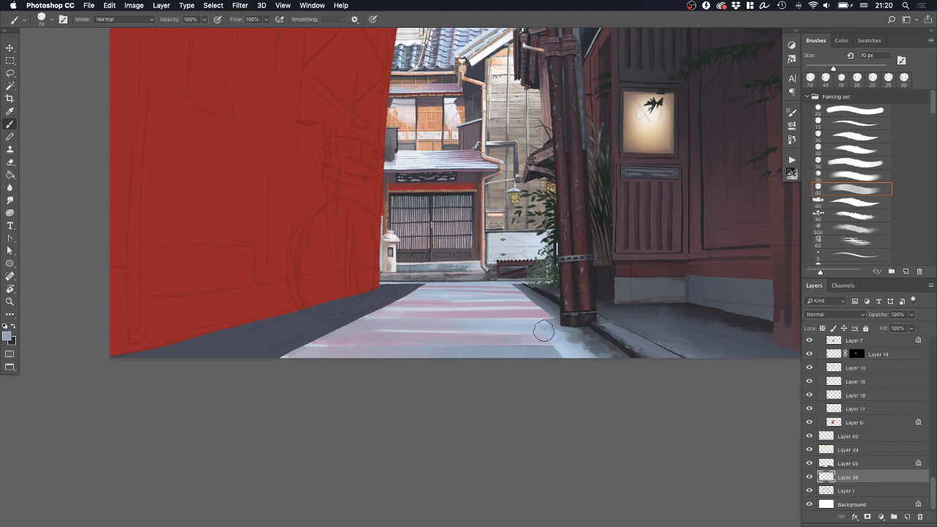
Blend blue-grey in from the pipe-side edge with the 45 px soft brush and soften the middle stripes in a sampled pale tone
key("[")
key("[")
key("[")
left_click_drag(554, 325, 469, 326)
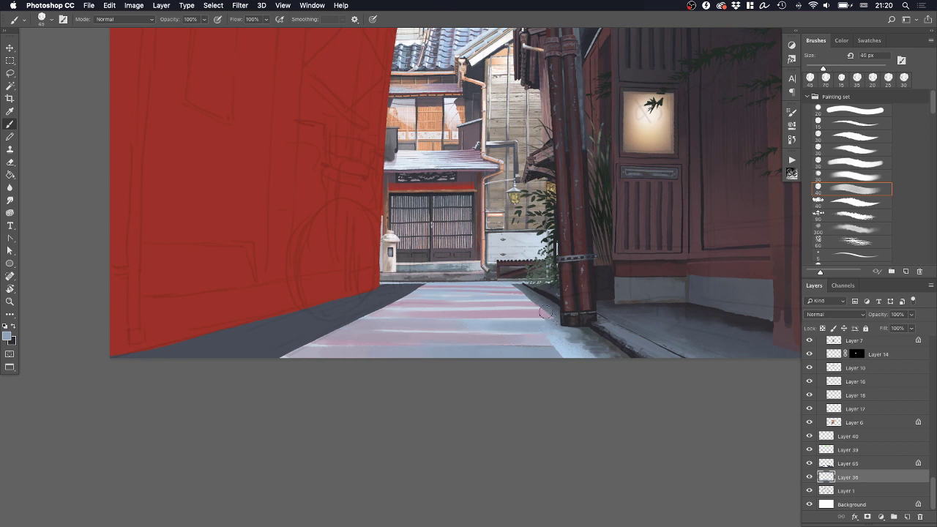
left_click_drag(547, 312, 501, 311)
key("bracketleft")
left_click(462, 293, "alt")
mouse_move(408, 307)
left_mouse_down()
mouse_move(547, 315)
mouse_move(459, 310)
left_mouse_up()
key("z")
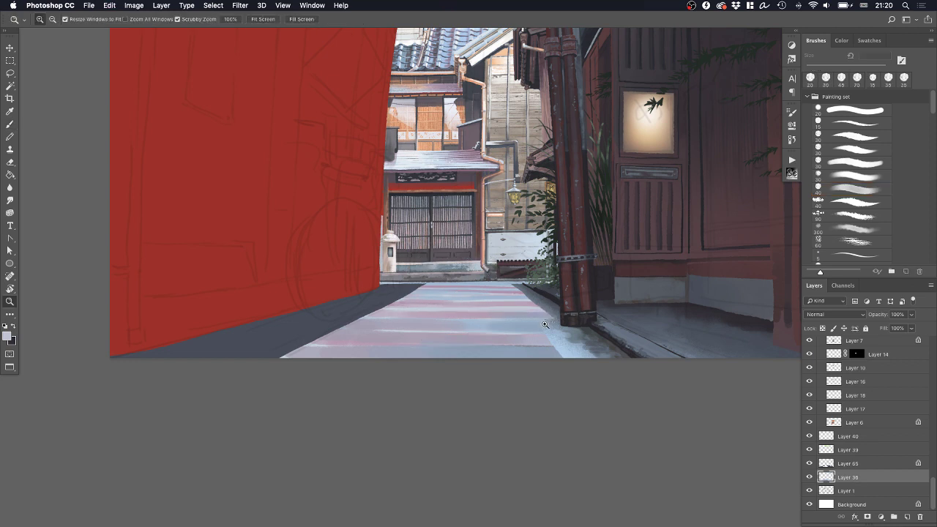
key("BackSpace")
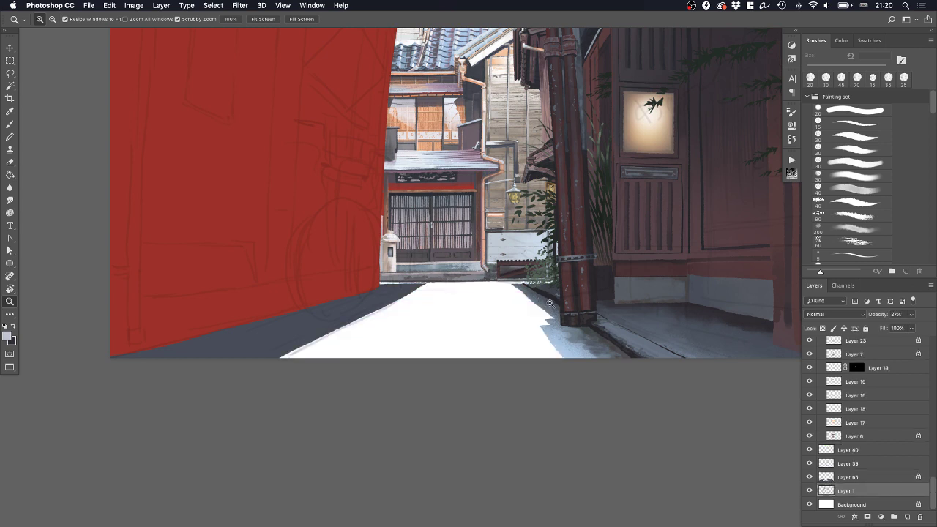
key("ctrl+z")
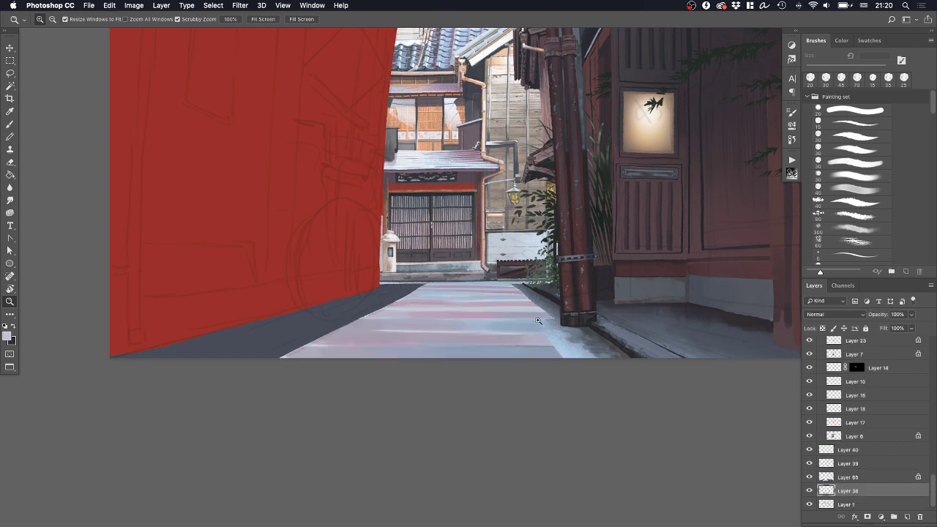
key("b")
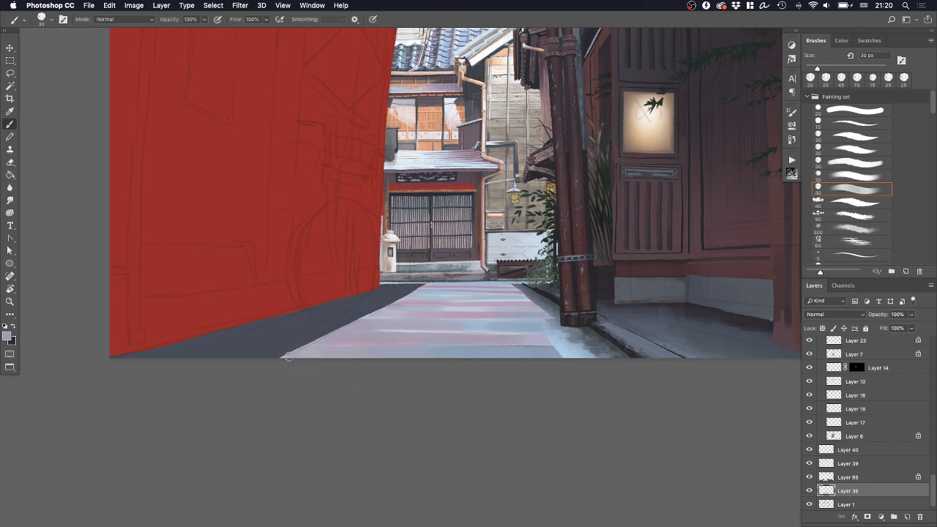
Brush speckled texture over the street shadow below the red wall on the transparency-locked layer above, with the spatter brush at 800 px
key("alt+bracketright")
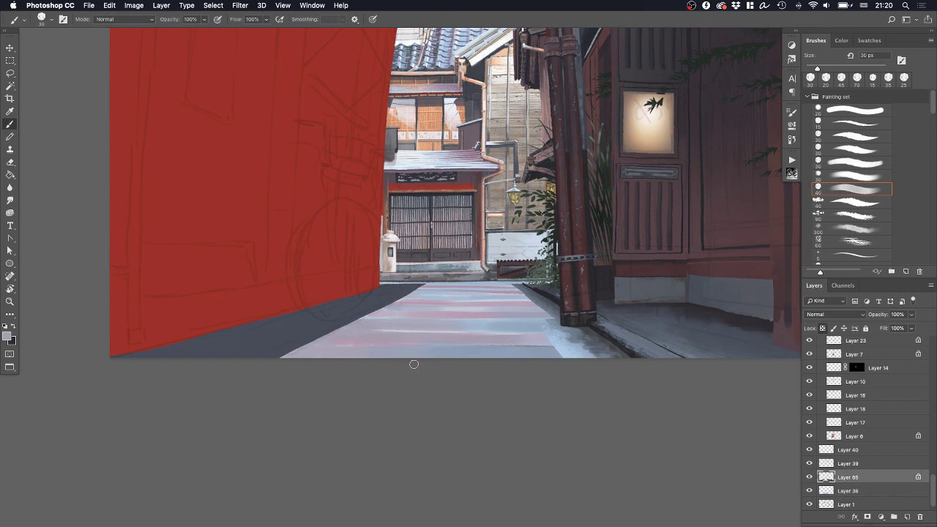
scroll(847, 212, "down", 2)
left_click(855, 209)
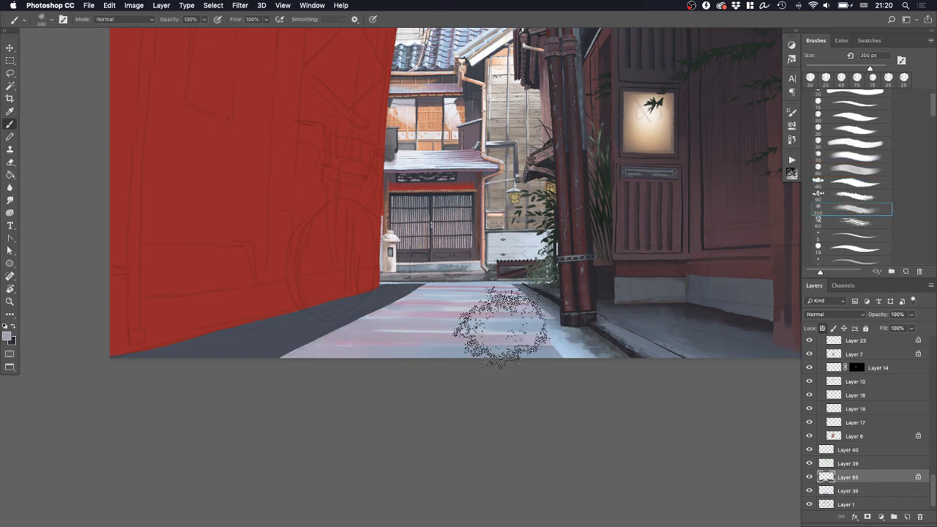
key("bracketright")
key("bracketright")
key("bracketright")
key("bracketright")
key("bracketright")
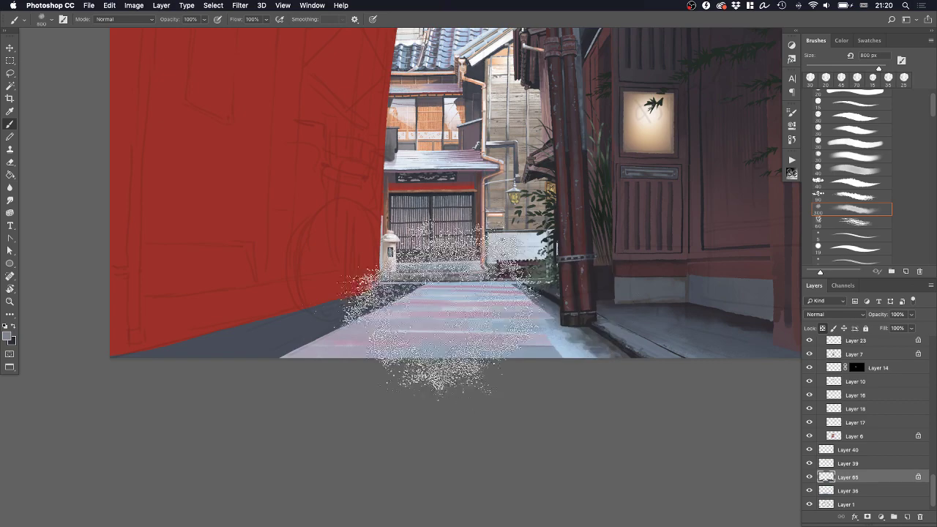
left_click_drag(439, 311, 142, 408)
key("super+z")
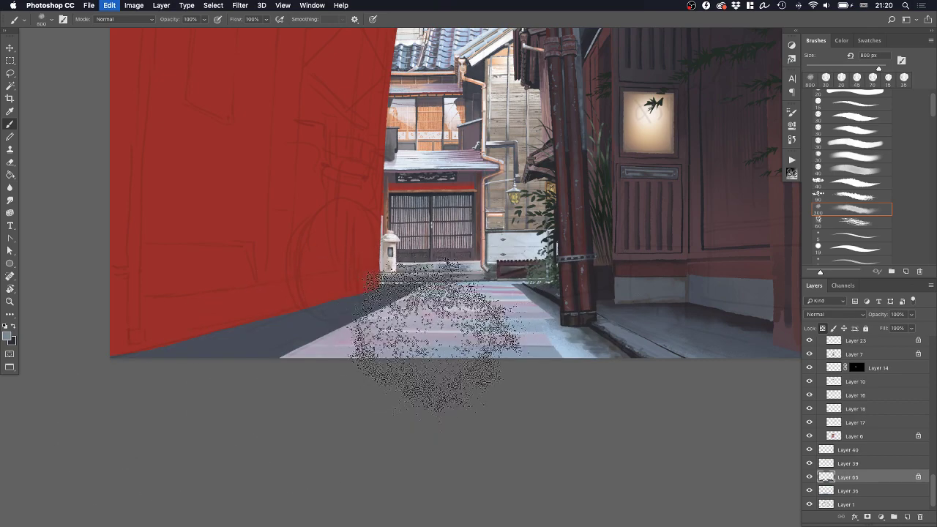
Texture the near part of the shadow below the red wall in grey-blue with the spatter brush at 400 px
key("bracketleft")
key("bracketleft")
key("bracketleft")
key("bracketleft")
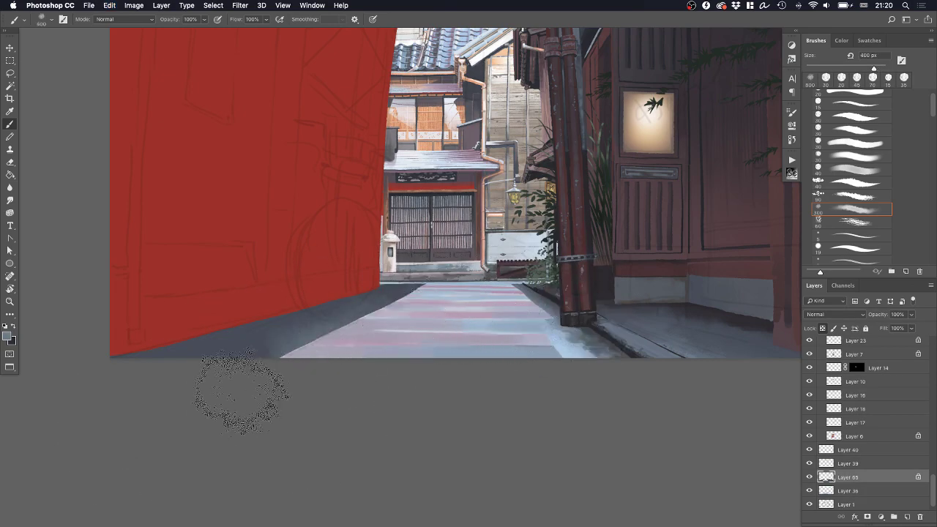
mouse_move(241, 393)
left_mouse_down()
mouse_move(454, 313)
mouse_move(198, 395)
mouse_move(304, 376)
left_mouse_up()
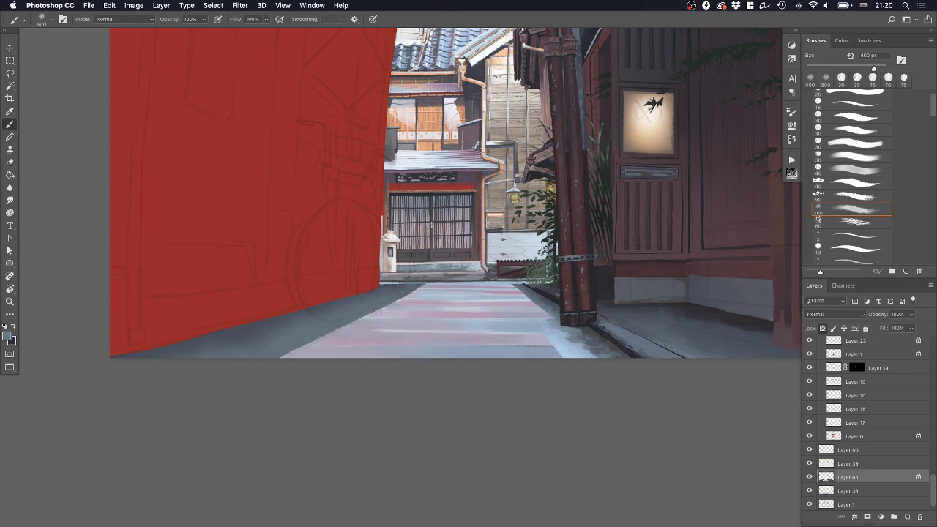
key("Tab")
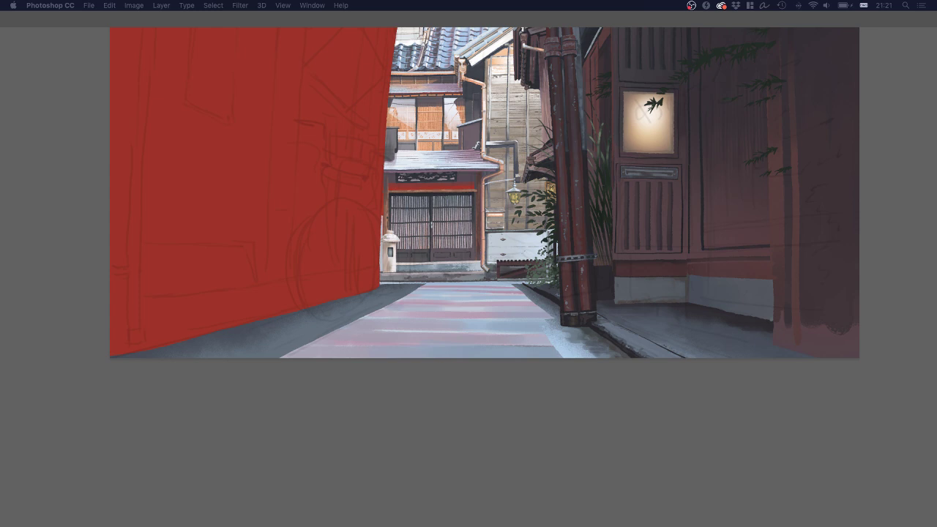
key("Tab")
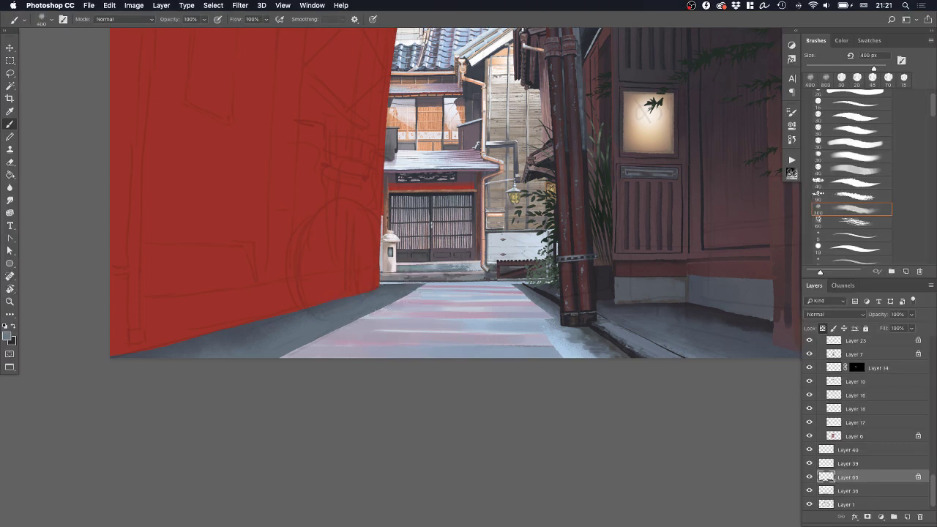
mouse_move(456, 290)
left_mouse_down()
mouse_move(431, 339)
mouse_move(372, 364)
left_mouse_up()
left_click_drag(409, 348, 383, 356)
left_click_drag(438, 315, 448, 347)
left_click_drag(486, 318, 538, 289)
left_click_drag(397, 317, 459, 352)
left_click_drag(460, 249, 478, 322)
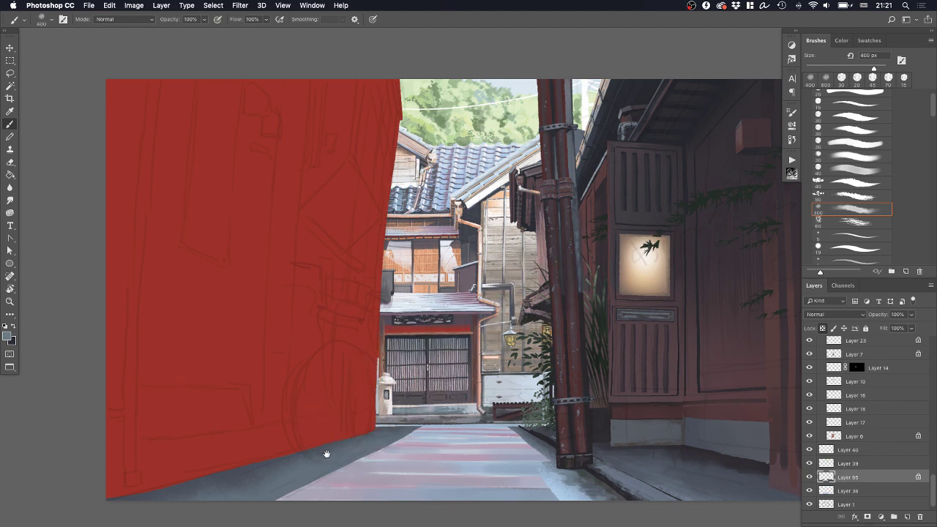
Select the red wall's layer, Layer 33, and add a new empty layer above it
left_click_drag(327, 454, 420, 398)
left_click(418, 388, "super")
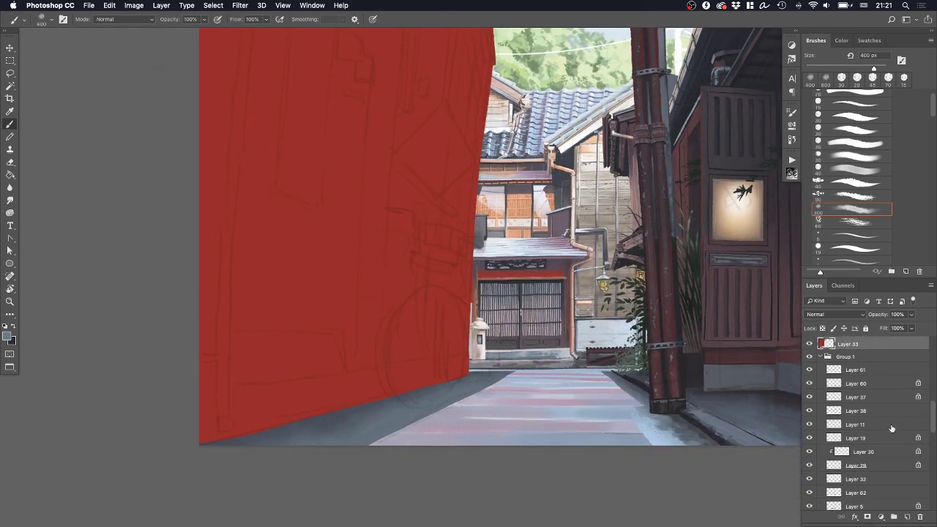
left_click(909, 519)
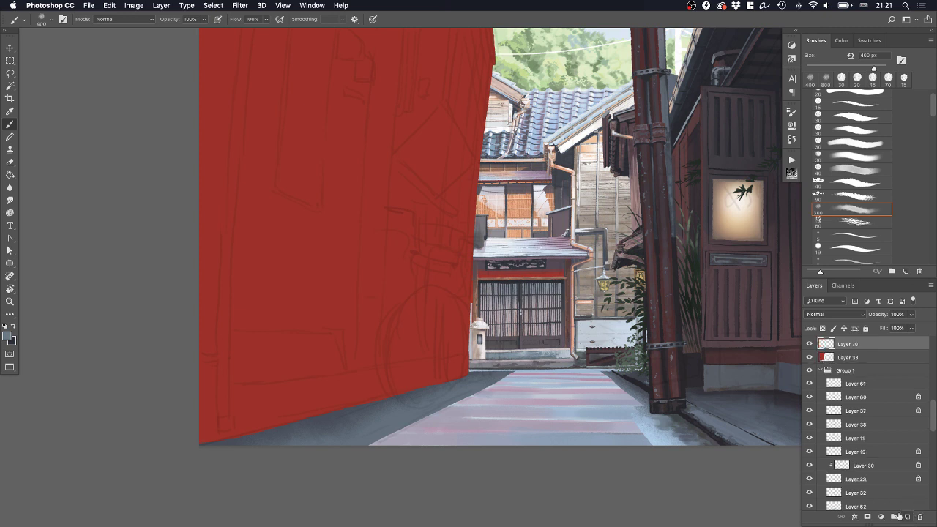
Choose the hard round brush preset and set its size to 40 px
left_click(857, 118)
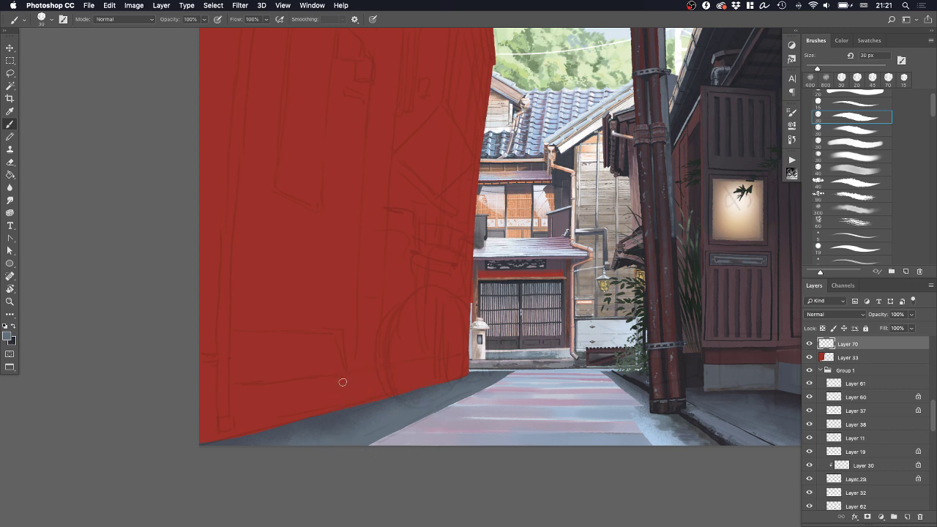
key("bracketright")
left_click_drag(244, 374, 449, 372)
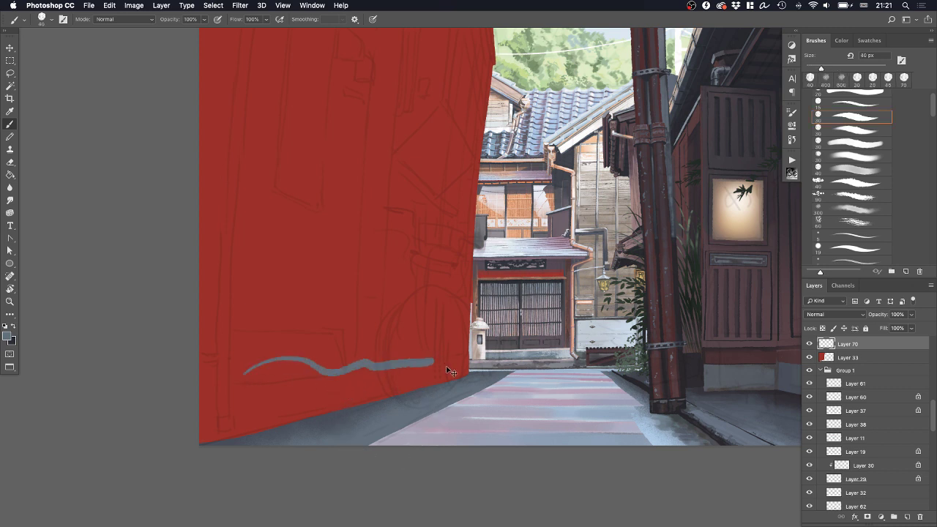
key("super+z")
left_click_drag(286, 345, 418, 366)
key("super+z")
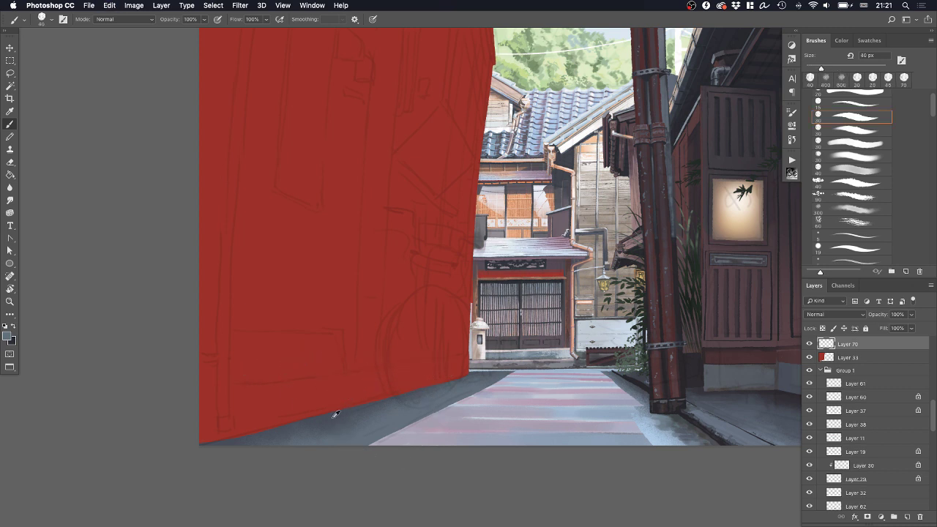
Paint a dark maroon band along the base of the red wall in a sampled tone at 40 px
left_click(609, 349, "alt")
mouse_move(193, 426)
left_mouse_down()
mouse_move(473, 372)
mouse_move(190, 455)
mouse_move(282, 419)
mouse_move(208, 427)
mouse_move(216, 431)
mouse_move(199, 446)
mouse_move(409, 389)
left_mouse_up()
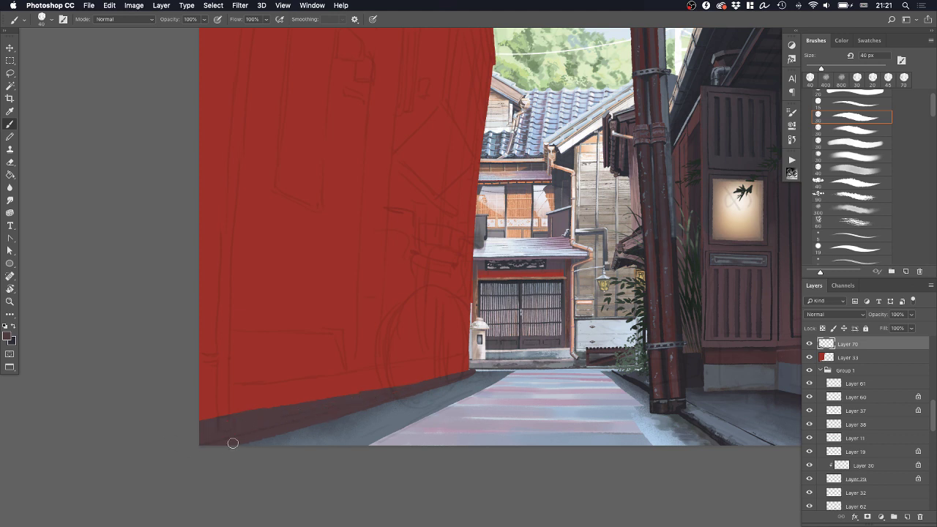
mouse_move(233, 443)
left_mouse_down()
mouse_move(407, 397)
mouse_move(225, 445)
left_mouse_up()
Trim the lower edge and thin the far end of the maroon band with the hard 30 px eraser
scroll(371, 414, "up", 2)
key("e")
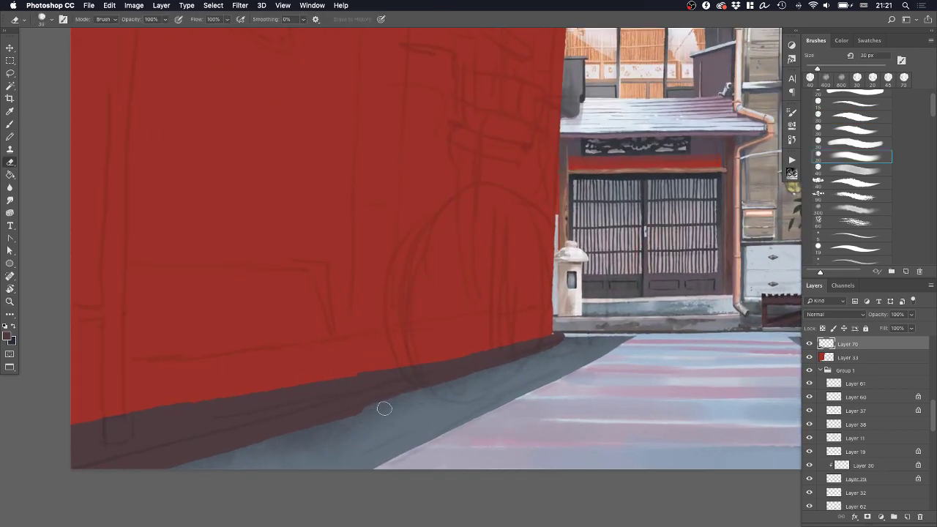
left_click(852, 118)
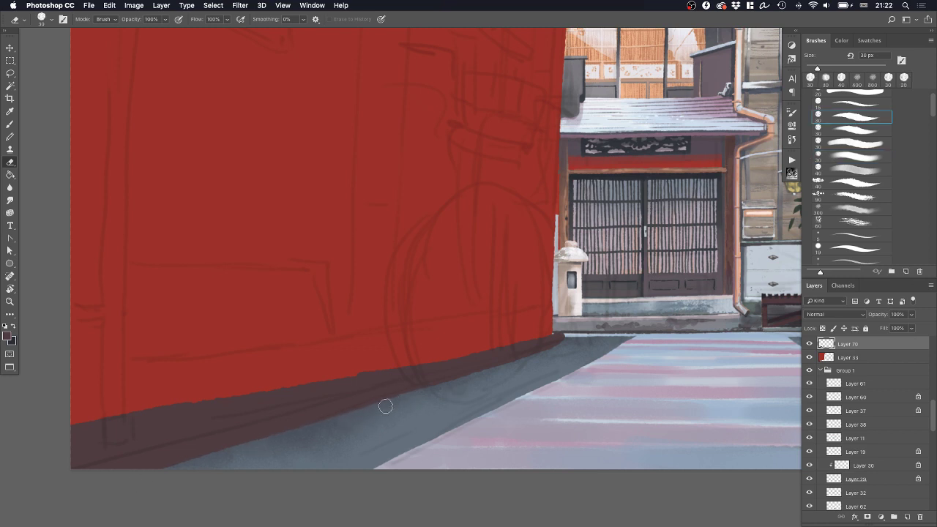
left_click_drag(396, 407, 571, 342)
left_click_drag(439, 362, 565, 327)
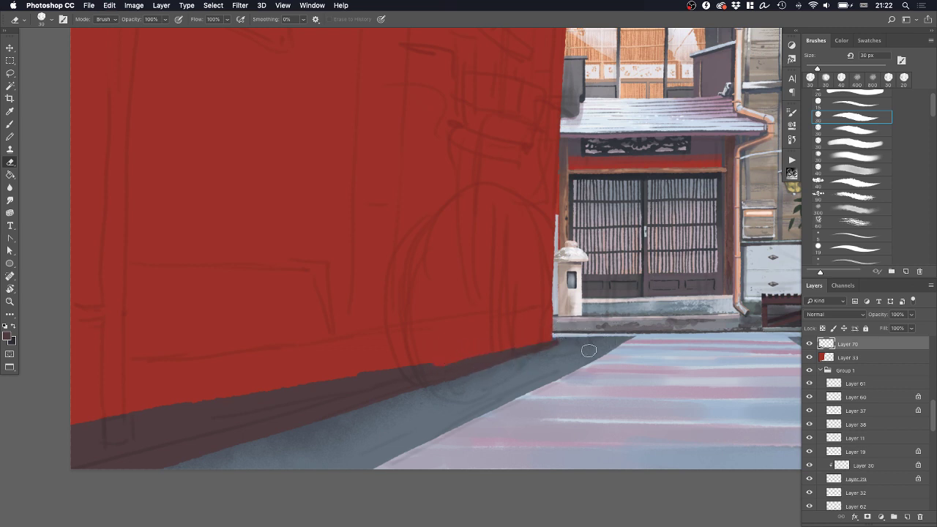
scroll(557, 356, "left", 5)
scroll(557, 356, "down", 3)
left_click_drag(540, 360, 548, 354)
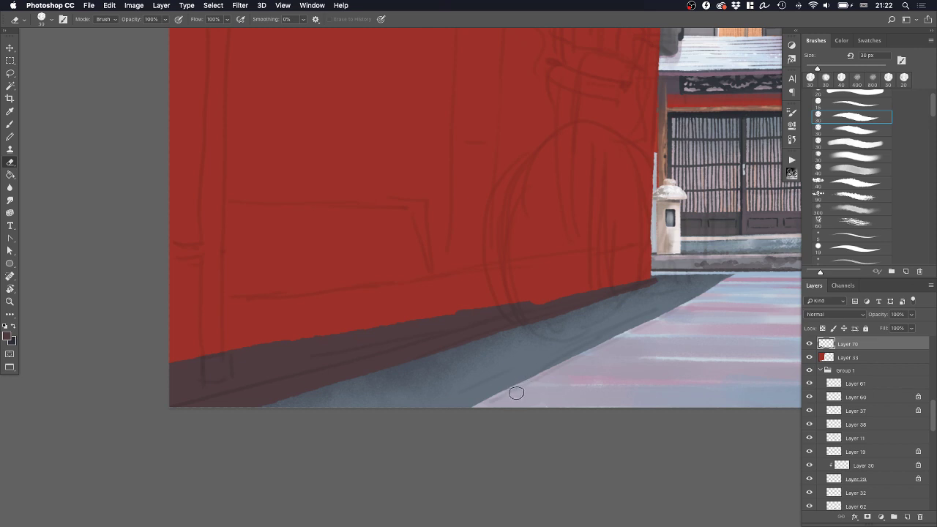
Add a new layer clipped to the wall-base band and paint a near-black strip along the band's lower edge with the hard 40 px brush
left_click(907, 517)
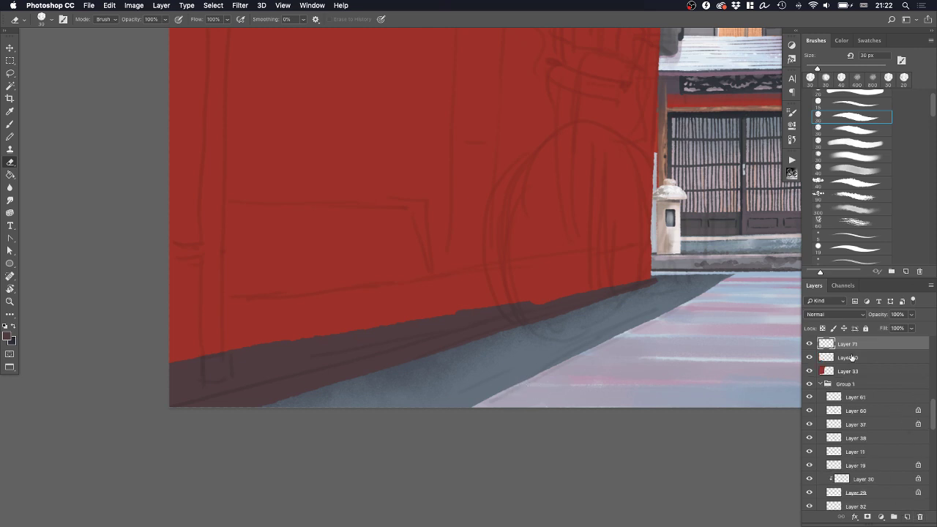
key("b")
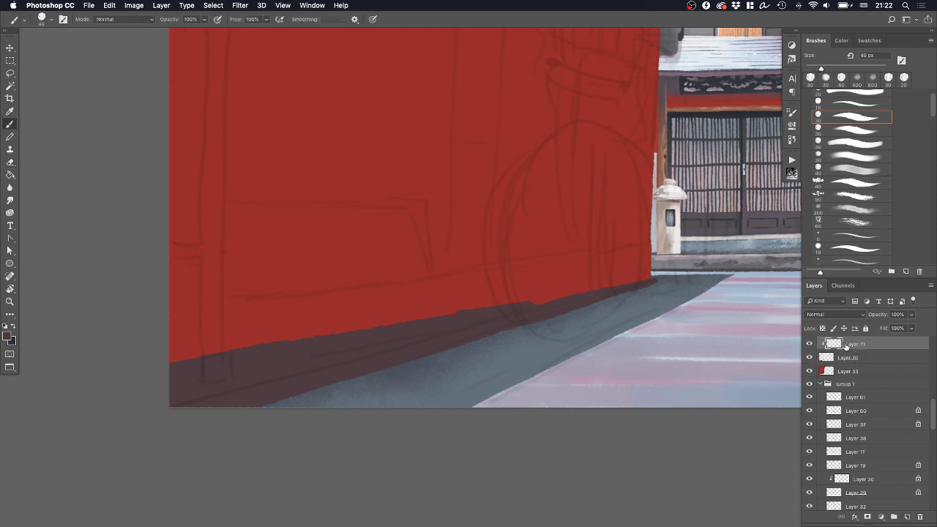
left_click(849, 182)
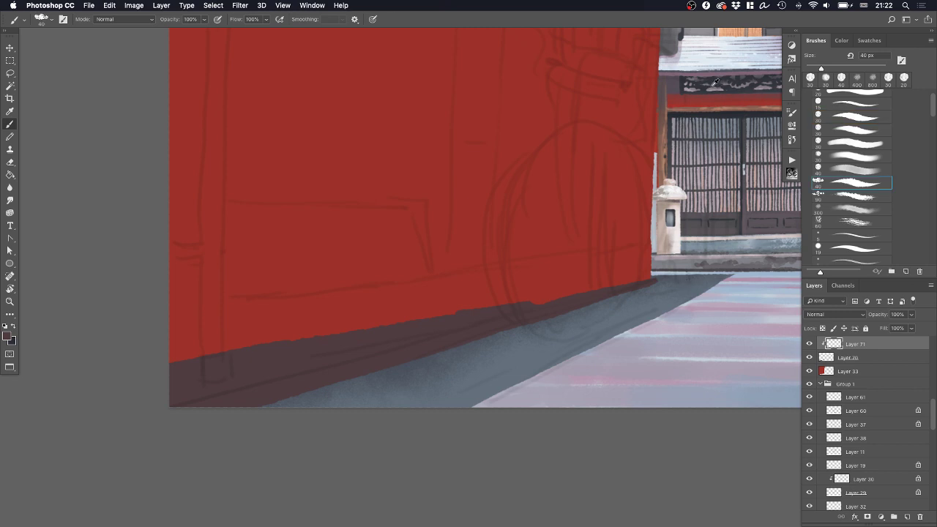
left_click(853, 116)
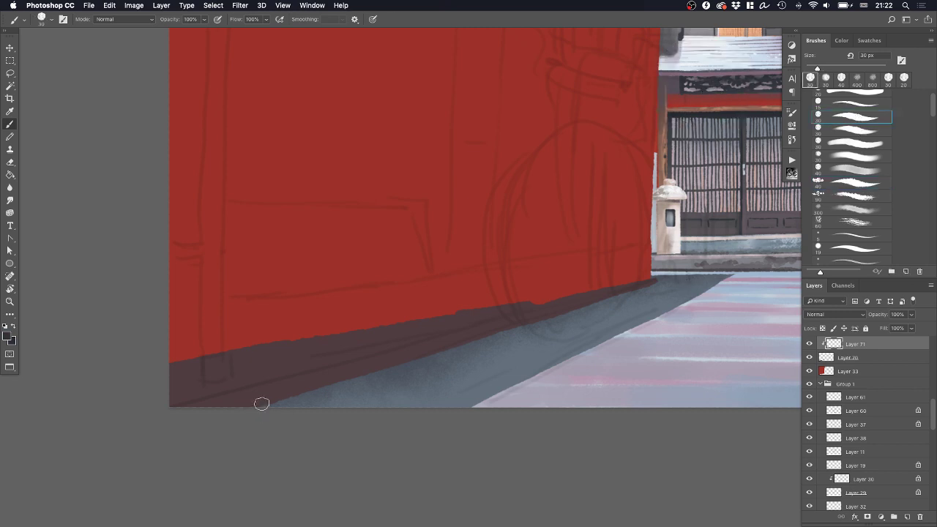
key("bracketright")
left_click_drag(208, 407, 421, 357)
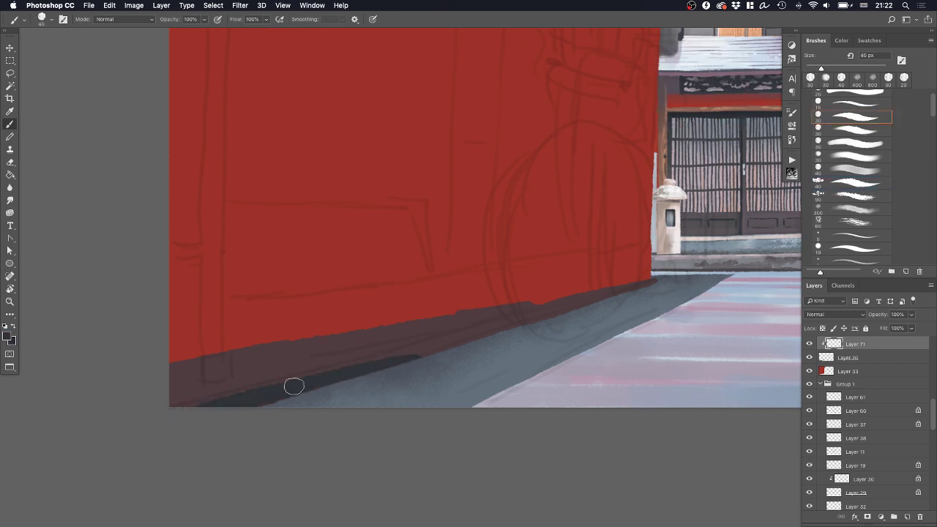
mouse_move(294, 386)
left_mouse_down()
mouse_move(701, 284)
mouse_move(505, 334)
mouse_move(686, 281)
left_mouse_up()
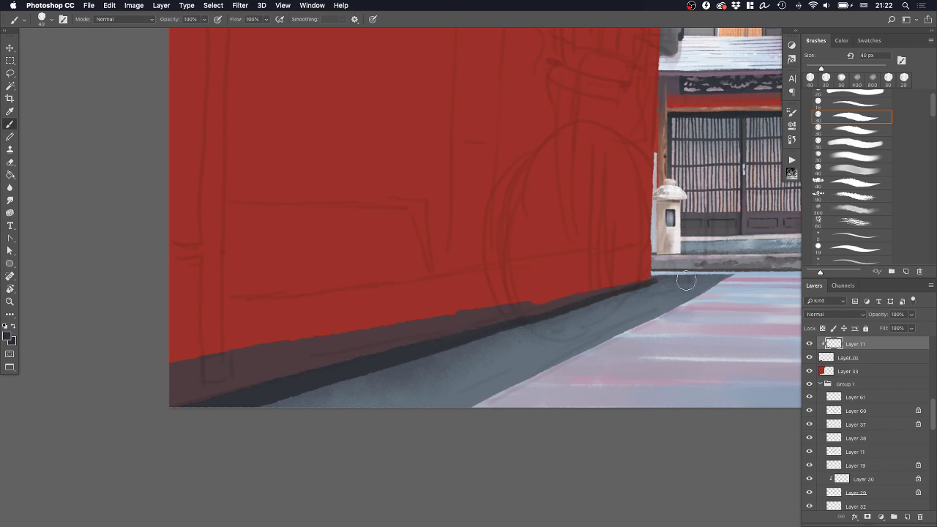
Select the wall-base band's layer, Layer 70, and sample the street shadow's blue-grey as the painting colour
key("z")
key("alt+bracketleft")
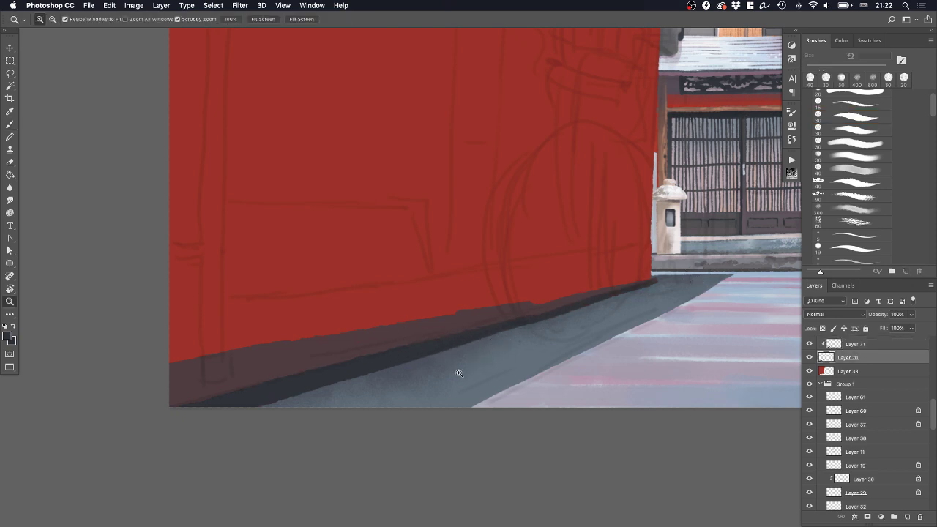
key("b")
left_click(464, 376, "alt")
mouse_move(306, 352)
left_mouse_down()
mouse_move(159, 387)
mouse_move(110, 413)
mouse_move(305, 359)
mouse_move(264, 356)
mouse_move(147, 399)
left_mouse_up()
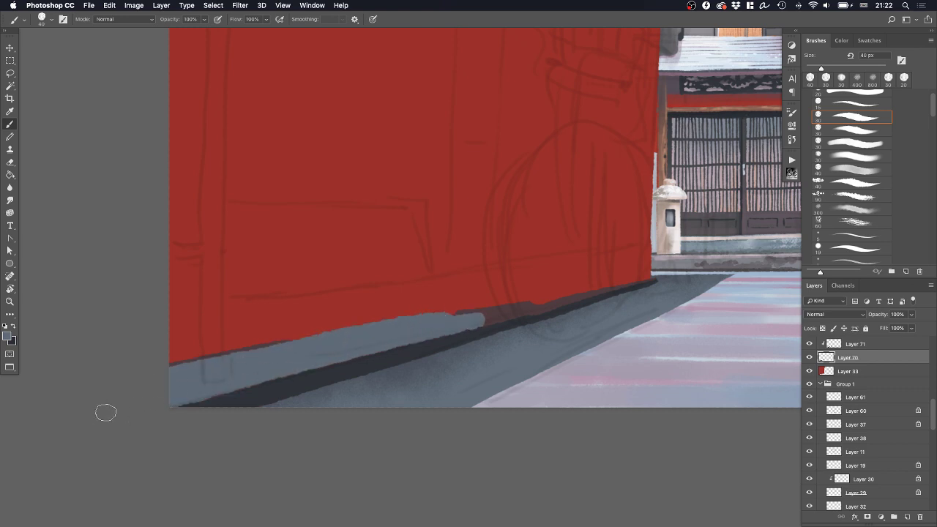
left_click_drag(376, 324, 576, 303)
key("super+z")
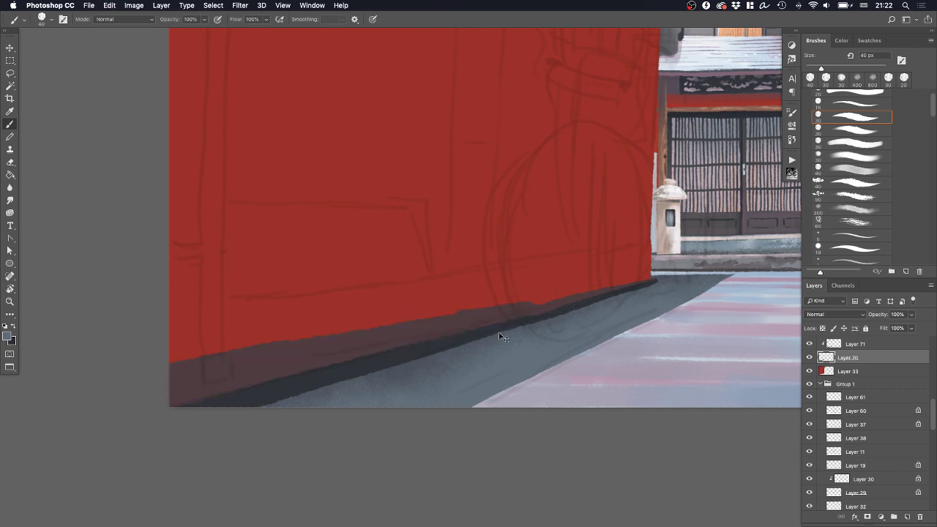
Lock the band layer's transparency and paint the band blue-grey with the soft brush at 60 px
key("slash")
left_click(855, 171)
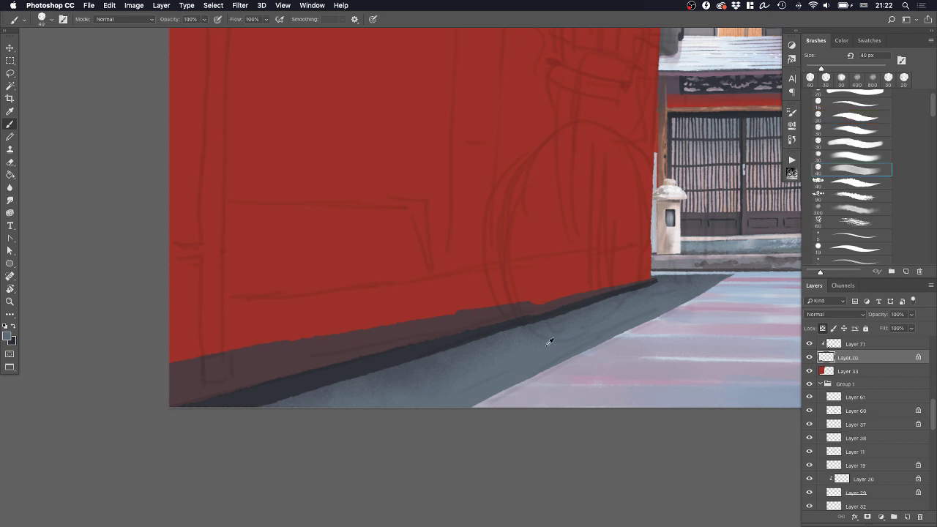
left_click_drag(456, 322, 161, 370)
left_click_drag(605, 293, 648, 283)
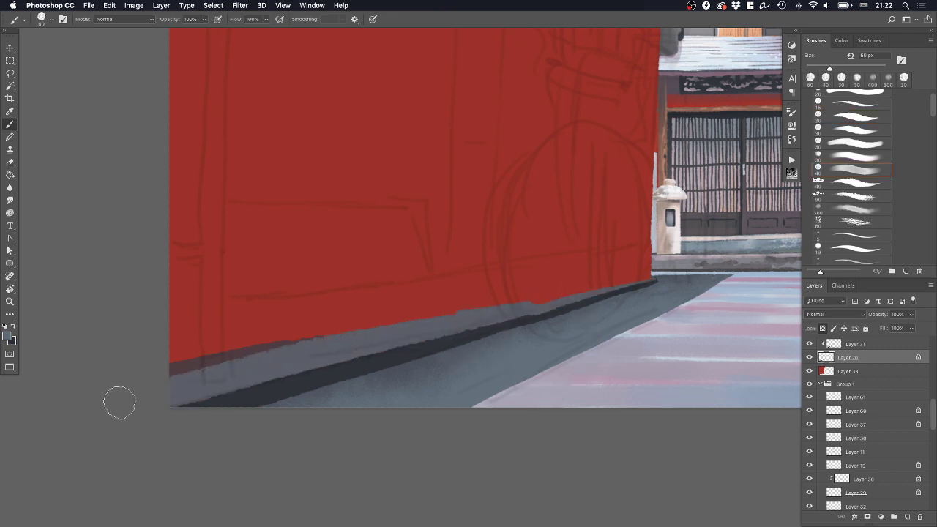
mouse_move(120, 403)
left_mouse_down()
mouse_move(297, 349)
mouse_move(58, 444)
left_mouse_up()
Select the red wall's layer, Layer 33, and lock its transparent pixels
key("z")
left_click_drag(500, 325, 421, 339)
left_click_drag(556, 315, 452, 347)
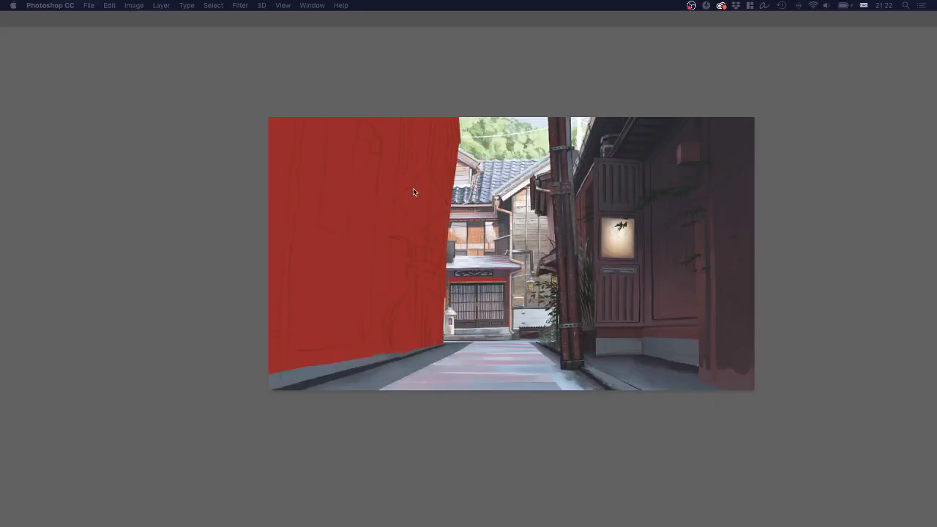
key("Tab")
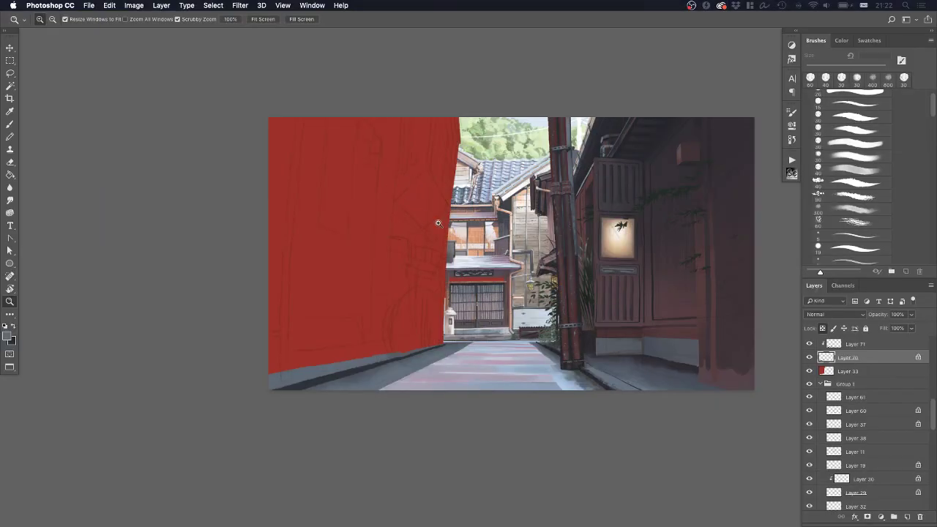
left_click(432, 206, "super")
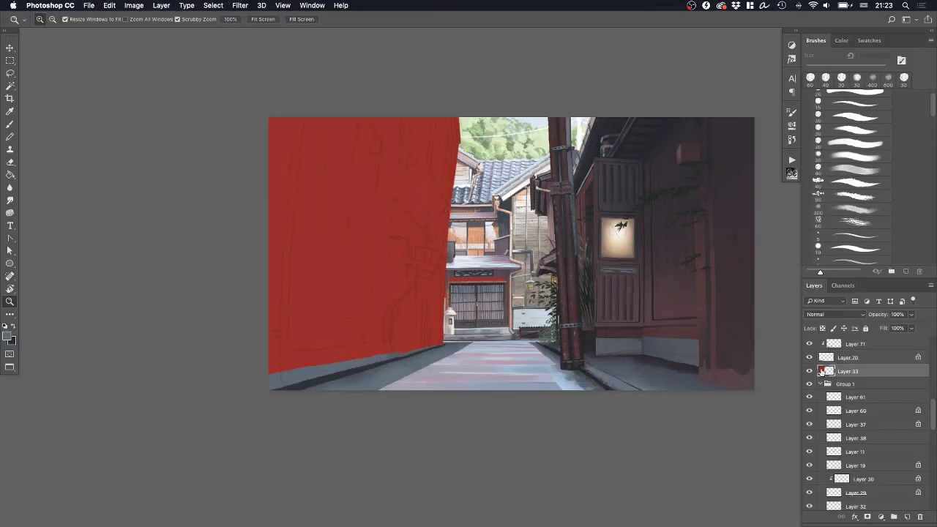
key("slash")
Cover the red wall with pale pink and white using the textured soft brush at 300 px
left_click(847, 211)
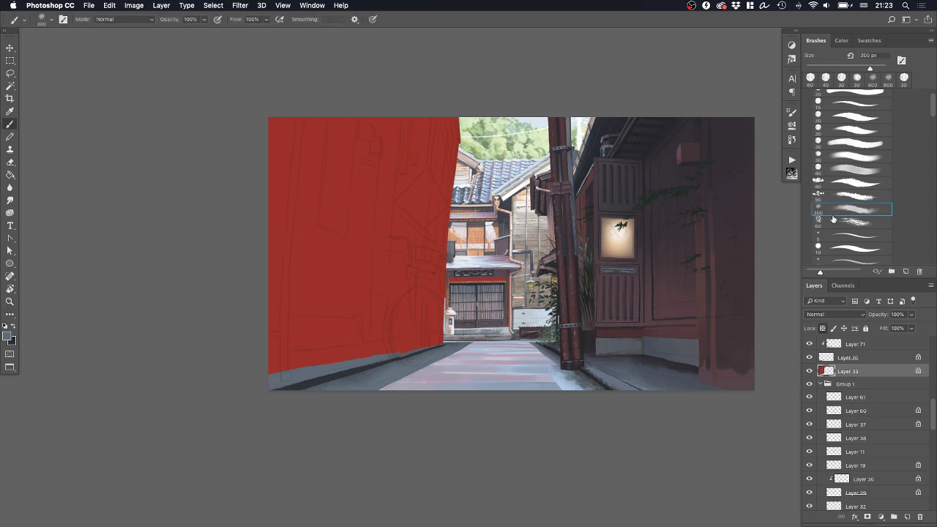
left_click(524, 205, "alt")
mouse_move(465, 167)
left_mouse_down()
mouse_move(394, 105)
mouse_move(434, 224)
mouse_move(438, 270)
mouse_move(428, 222)
mouse_move(403, 260)
mouse_move(420, 339)
mouse_move(435, 293)
mouse_move(394, 345)
mouse_move(342, 108)
mouse_move(259, 250)
left_mouse_up()
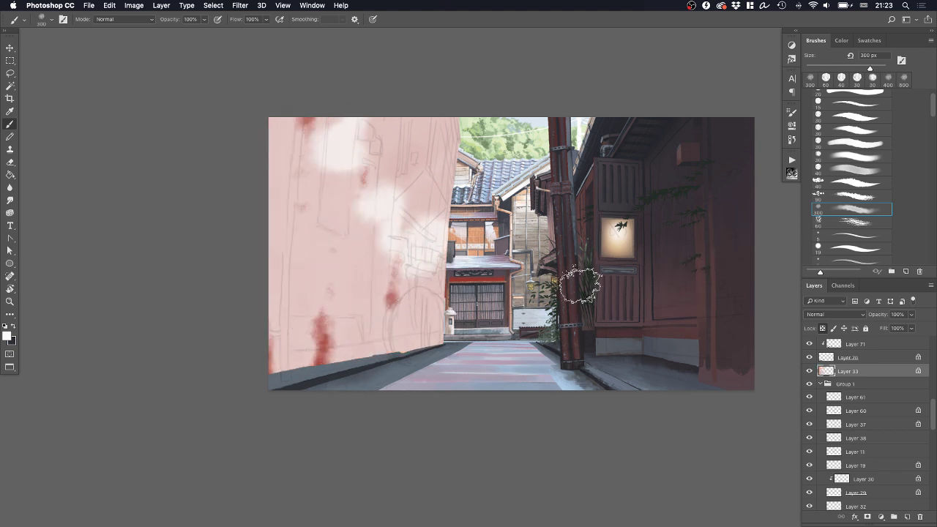
Shade the lower and near parts of the wall in sampled mauve-grey at 300 px, keeping the far end light
left_click(485, 222, "alt")
mouse_move(410, 293)
left_mouse_down()
mouse_move(427, 337)
mouse_move(358, 336)
mouse_move(277, 366)
left_mouse_up()
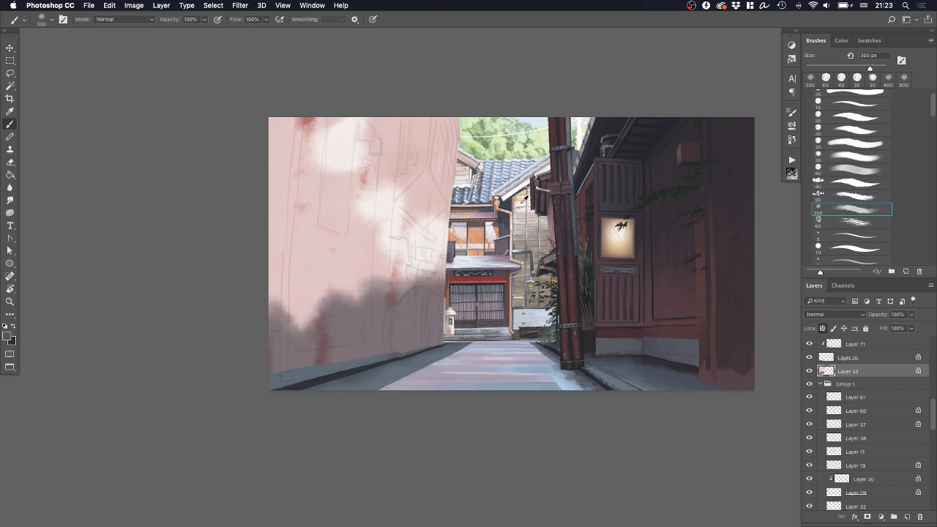
mouse_move(388, 297)
left_mouse_down()
mouse_move(351, 268)
mouse_move(312, 254)
mouse_move(311, 301)
mouse_move(385, 284)
mouse_move(396, 226)
mouse_move(331, 274)
mouse_move(325, 98)
mouse_move(310, 357)
mouse_move(299, 252)
mouse_move(280, 370)
mouse_move(287, 92)
mouse_move(284, 203)
mouse_move(313, 305)
mouse_move(356, 266)
mouse_move(250, 328)
left_mouse_up()
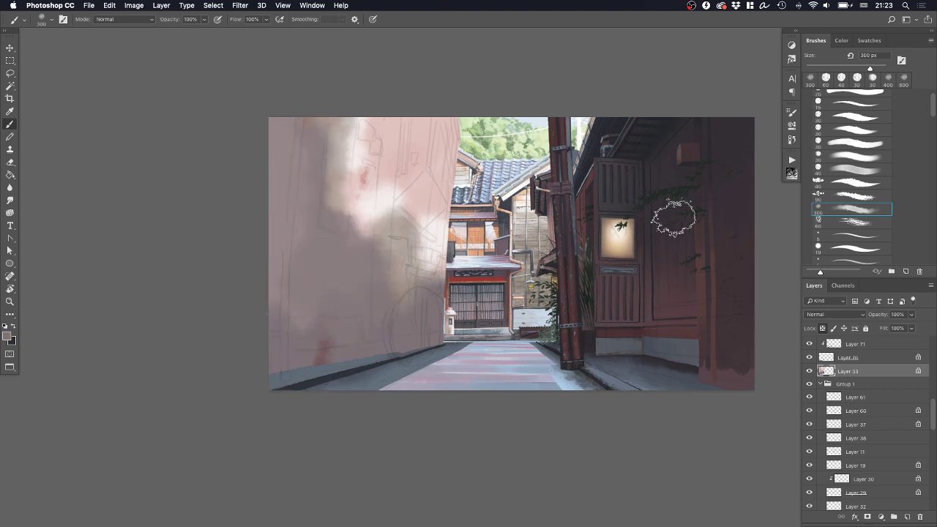
mouse_move(386, 183)
left_mouse_down()
mouse_move(382, 96)
mouse_move(339, 271)
mouse_move(328, 168)
mouse_move(306, 162)
mouse_move(284, 218)
mouse_move(259, 155)
left_mouse_up()
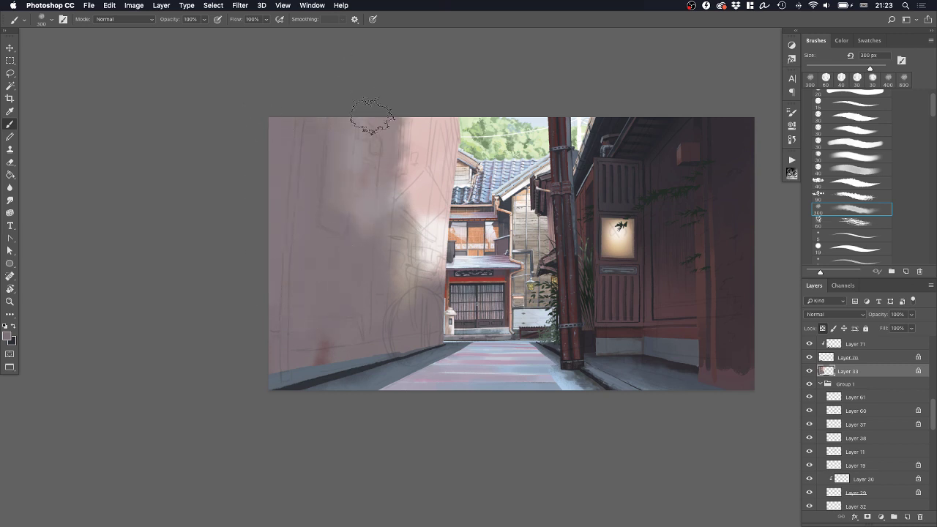
left_click_drag(374, 119, 345, 247)
Even out the wall's shaded area with sampled mauve and grey tones, covering the leftover red patch near the base
left_click(358, 153, "alt")
mouse_move(356, 158)
left_mouse_down()
mouse_move(317, 175)
mouse_move(301, 298)
left_mouse_up()
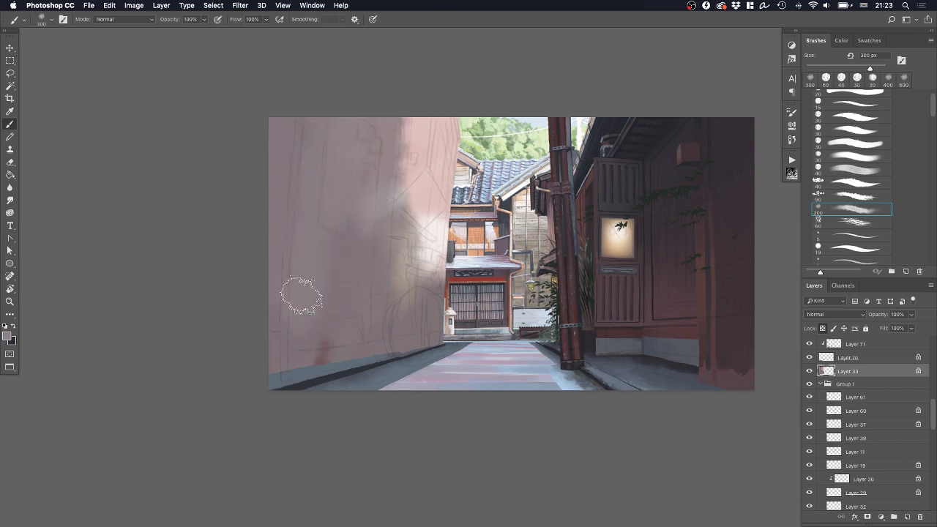
left_click(350, 301, "alt")
mouse_move(342, 353)
left_mouse_down()
mouse_move(301, 360)
mouse_move(251, 327)
left_mouse_up()
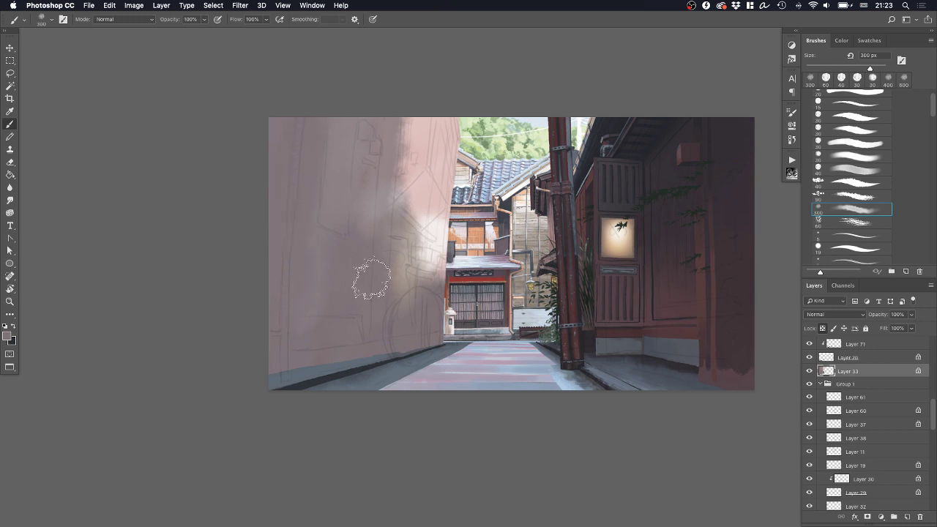
left_click(541, 300, "alt")
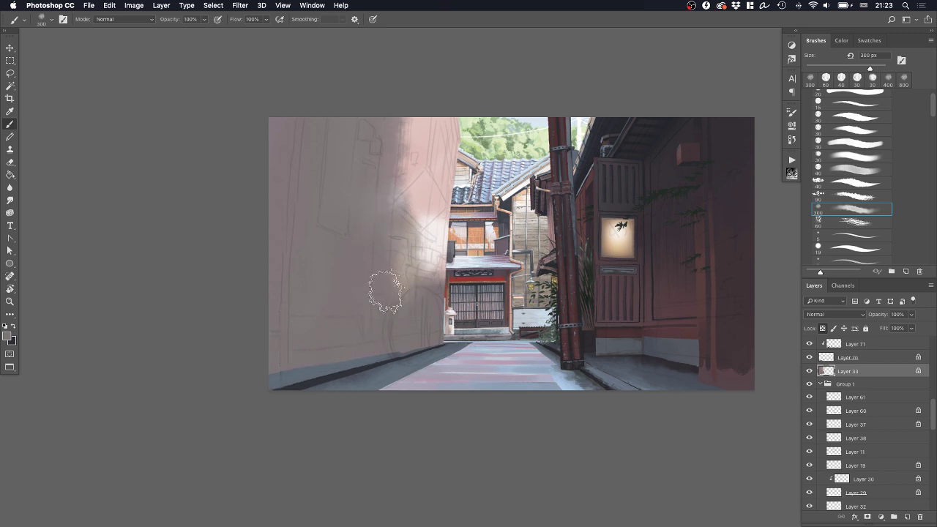
Paint the wall's sunlit far end with a sampled pale tone at 90 px, giving the shadow a crisper vertical edge
left_click(523, 201, "alt")
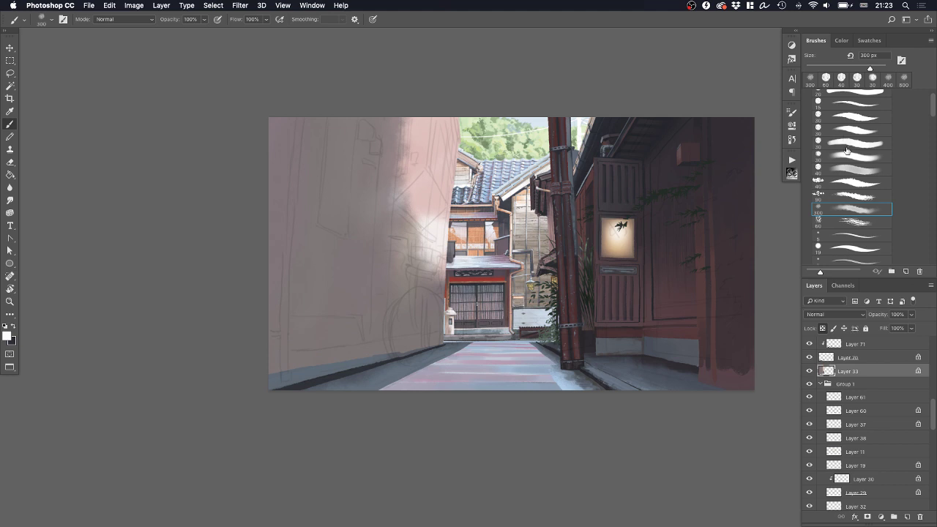
left_click(849, 170)
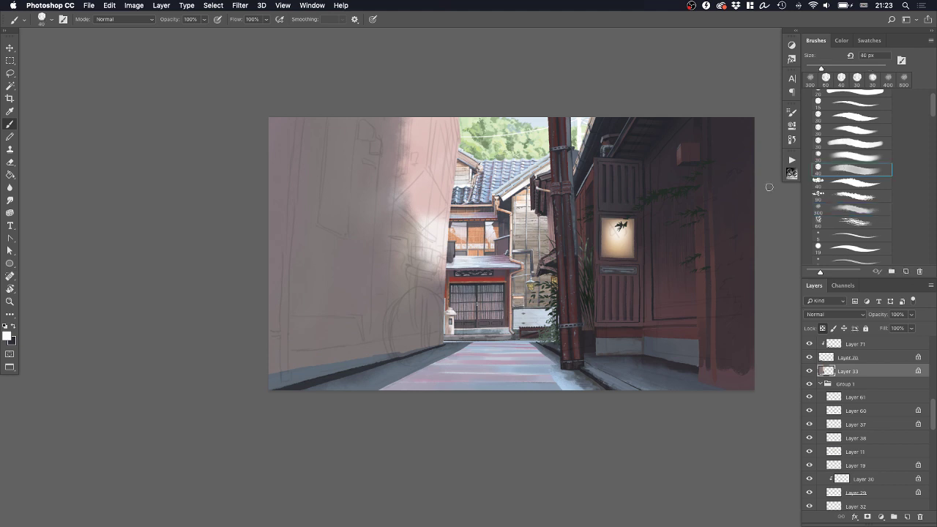
left_click(464, 169, "alt")
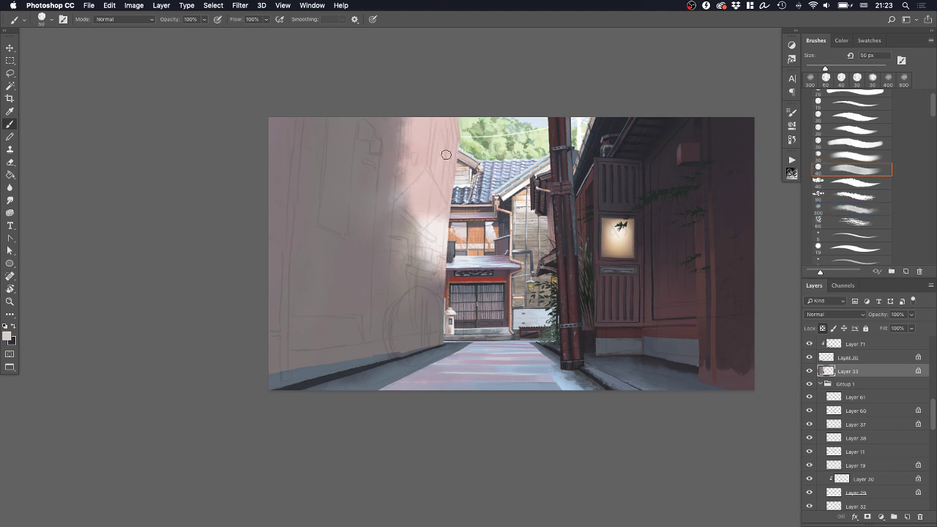
key("bracketright")
key("bracketright")
key("bracketright")
key("bracketright")
left_click_drag(401, 205, 406, 123)
left_click_drag(442, 227, 440, 252)
left_click(413, 277, "alt")
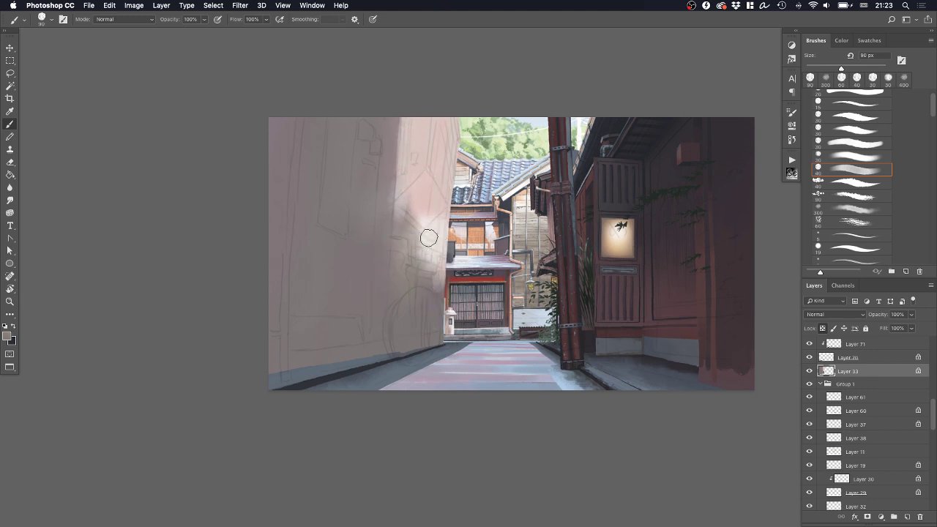
Refine the shadow edge midway down the wall at 90 px with sampled light pink and mauve-grey tones
left_click(425, 205, "alt")
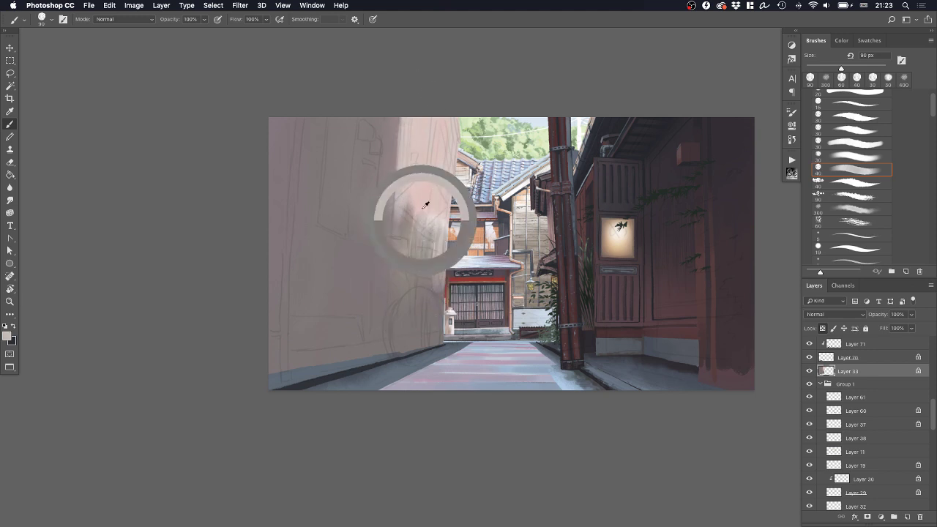
mouse_move(392, 289)
left_mouse_down()
mouse_move(402, 216)
mouse_move(386, 281)
left_mouse_up()
left_click(385, 299, "alt")
left_click_drag(396, 230, 398, 290)
left_click_drag(312, 291, 173, 317)
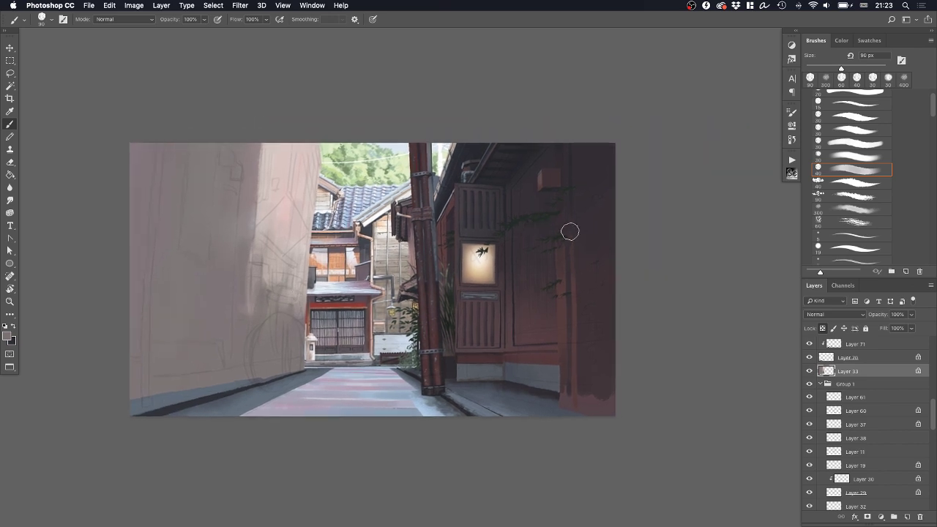
Select the dark wall's bamboo leaf layer, Layer 46, and toggle its visibility to check its contents
key("z")
left_click_drag(559, 221, 612, 221)
left_click(546, 210, "super")
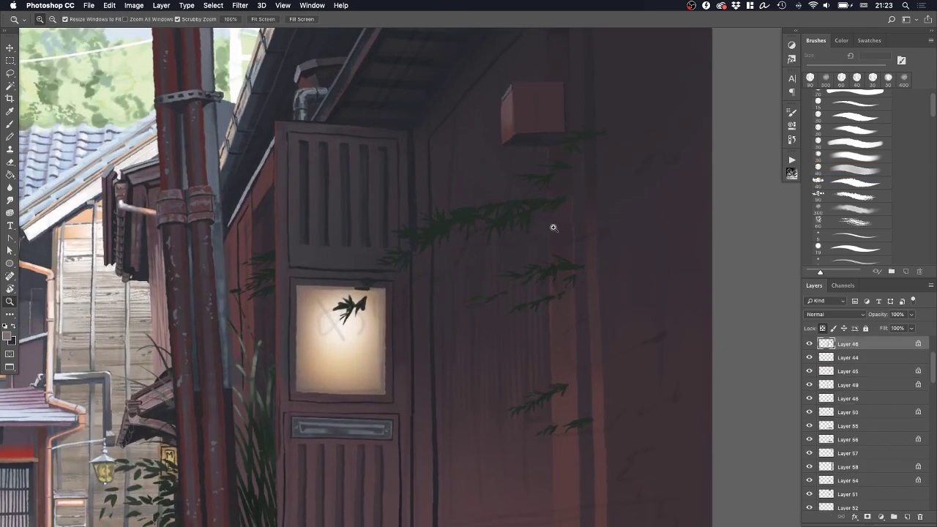
left_click(810, 344)
left_click(809, 345)
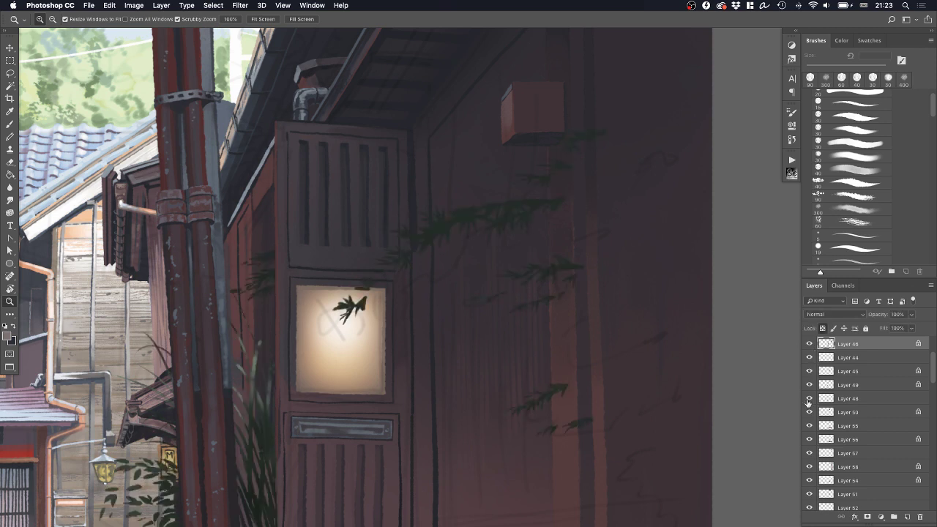
Unlock Layer 46's transparency and paint a fan of leaves below the red box at 15 px in a sampled pale green
left_click(848, 119)
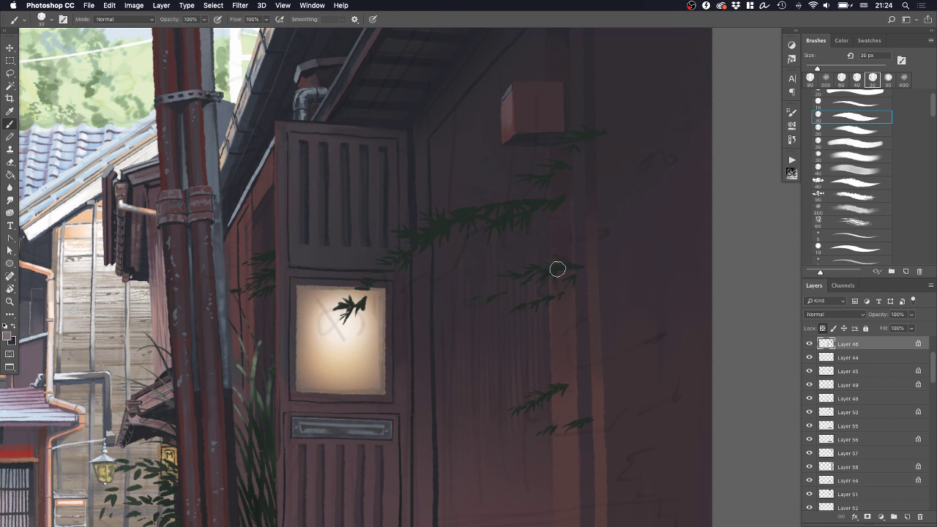
left_click(364, 300, "alt")
left_click(249, 362, "alt")
key("bracketleft")
key("bracketleft")
key("bracketleft")
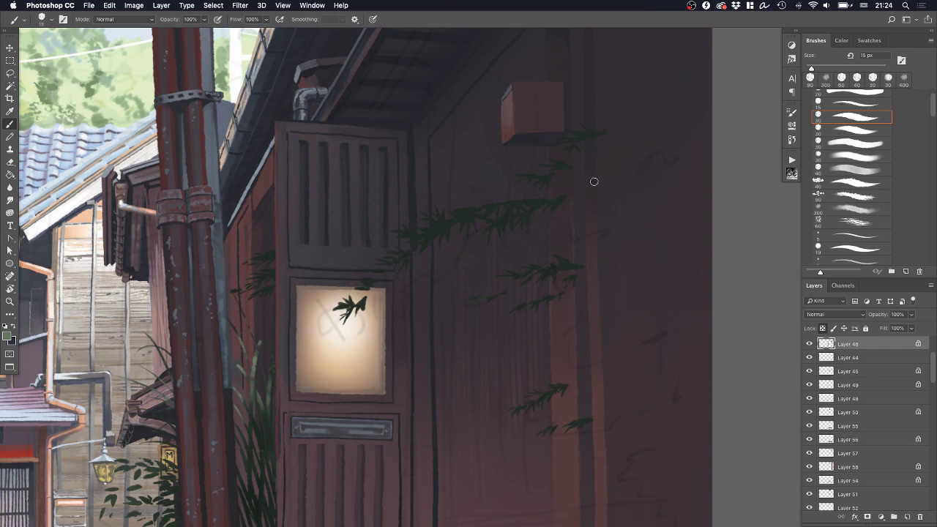
key("z")
left_click_drag(585, 182, 604, 183)
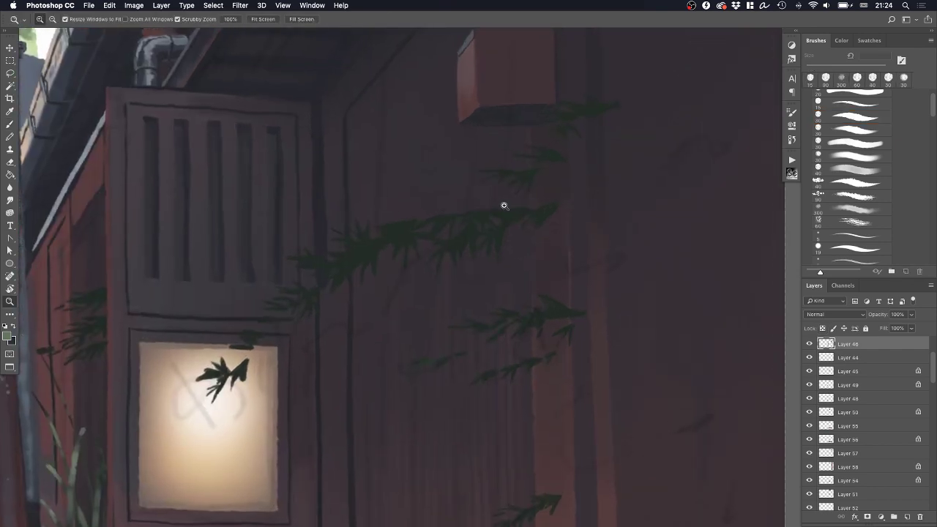
key("b")
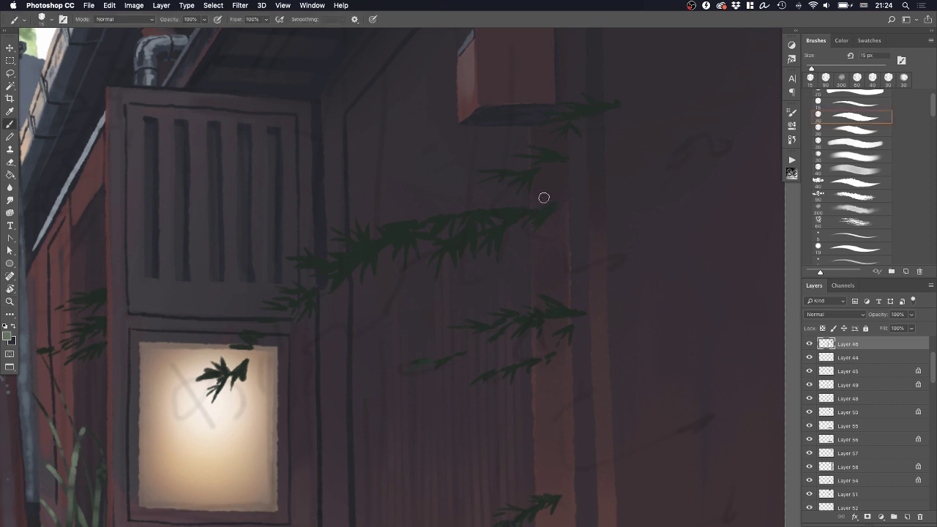
mouse_move(557, 184)
left_mouse_down()
mouse_move(539, 194)
mouse_move(566, 176)
left_mouse_up()
key("super+z")
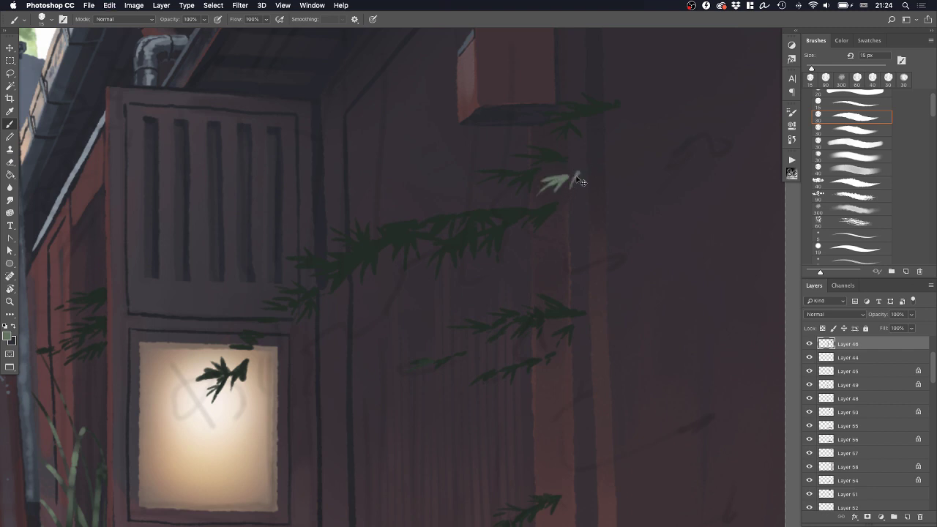
mouse_move(579, 174)
left_mouse_down()
mouse_move(564, 183)
mouse_move(590, 187)
mouse_move(581, 177)
mouse_move(593, 170)
left_mouse_up()
key("super+z")
key("super+z")
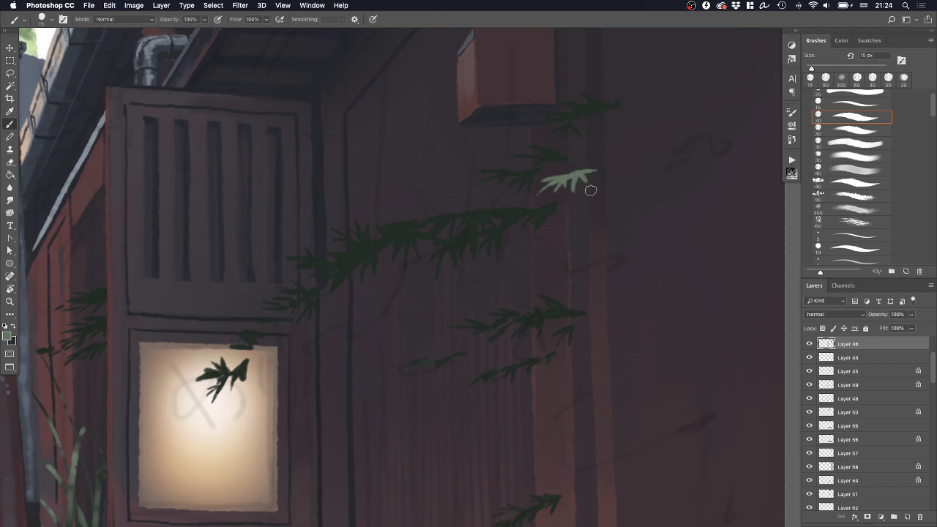
Extend the pale green sprig outward with a thin stem and a small leaf fan, undoing stray strokes
left_click_drag(589, 168, 609, 159)
key("super+z")
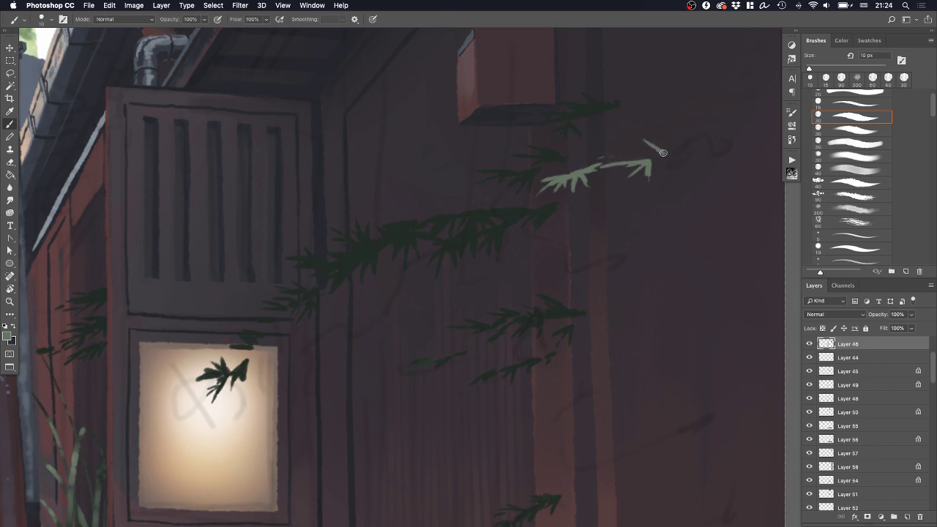
key("super+z")
key("bracketright")
left_click_drag(644, 139, 671, 148)
key("super+z")
key("super+z")
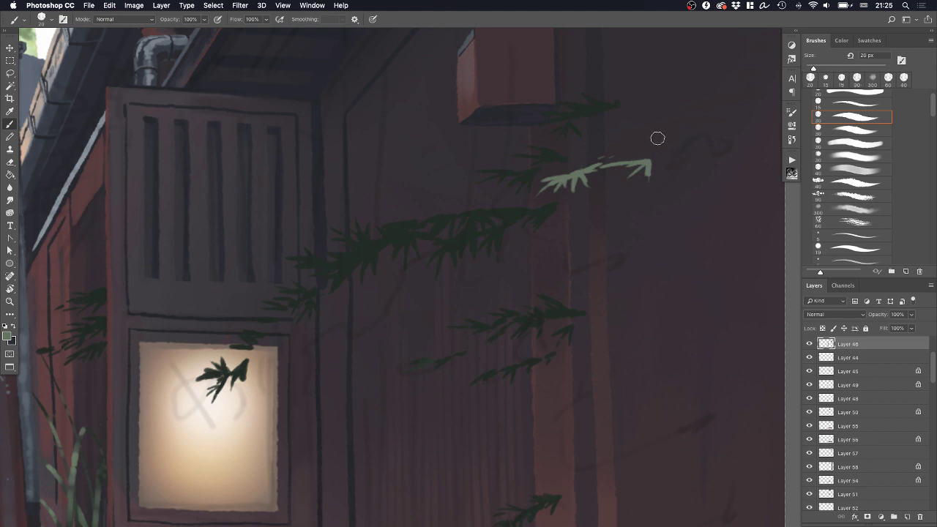
Switch to the thin tapered 15 px brush and paint a pointed leaf cluster beyond the sprig's outer end
scroll(858, 114, "up", 2)
left_click(853, 119)
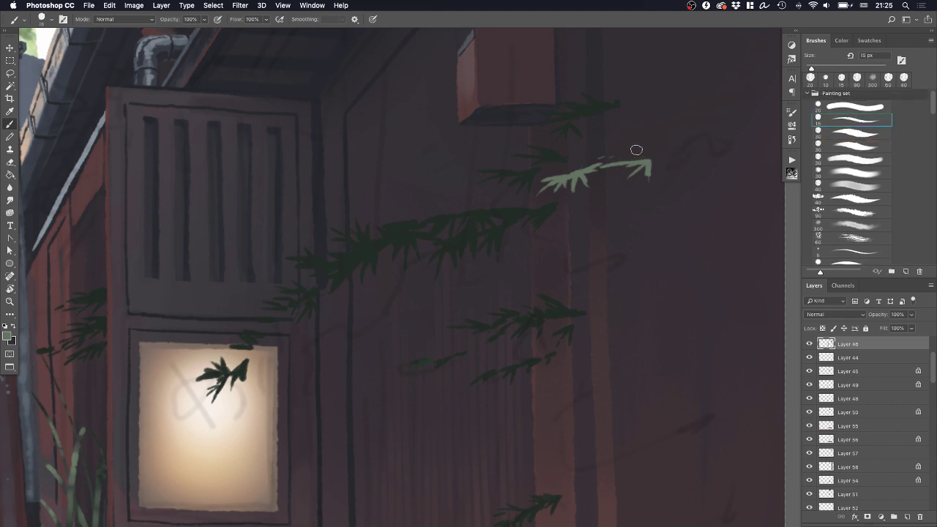
left_click_drag(640, 139, 668, 148)
scroll(549, 184, "right", 5)
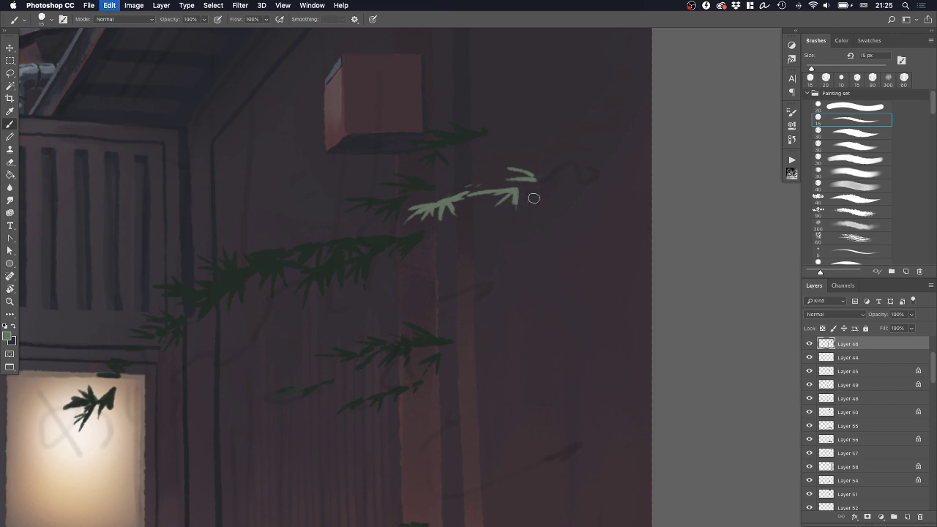
mouse_move(532, 195)
left_mouse_down()
mouse_move(539, 171)
mouse_move(514, 170)
mouse_move(544, 172)
left_mouse_up()
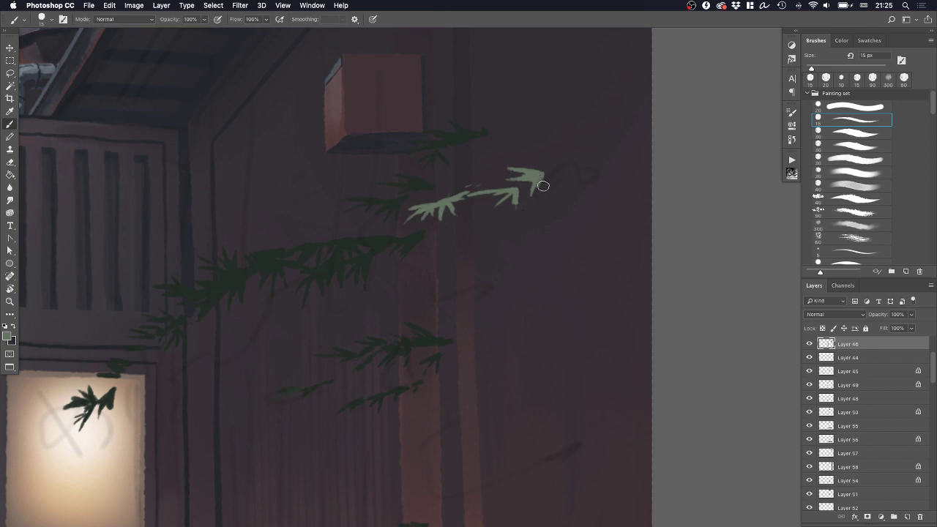
Add more leaves between the sprig's middle and outer tip, undoing and repainting misplaced strokes
mouse_move(525, 157)
left_mouse_down()
mouse_move(553, 166)
mouse_move(536, 160)
mouse_move(553, 171)
mouse_move(544, 177)
mouse_move(553, 175)
mouse_move(551, 162)
mouse_move(564, 185)
mouse_move(550, 193)
mouse_move(561, 164)
left_mouse_up()
key("super+z")
left_click_drag(479, 183, 509, 167)
key("super+z")
key("super+z")
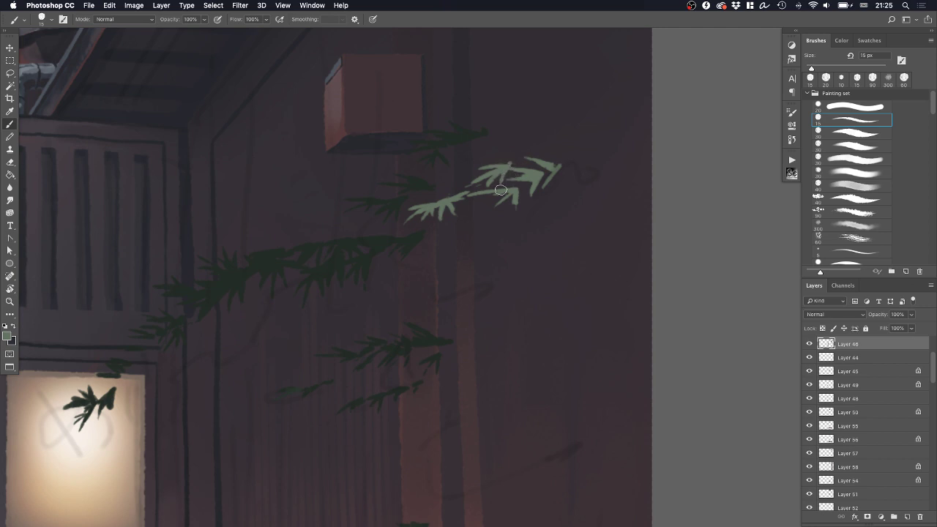
key("super+z")
left_click_drag(451, 189, 480, 186)
mouse_move(573, 165)
left_mouse_down()
mouse_move(479, 199)
mouse_move(571, 168)
mouse_move(519, 200)
mouse_move(541, 184)
mouse_move(537, 210)
mouse_move(520, 213)
mouse_move(539, 197)
left_mouse_up()
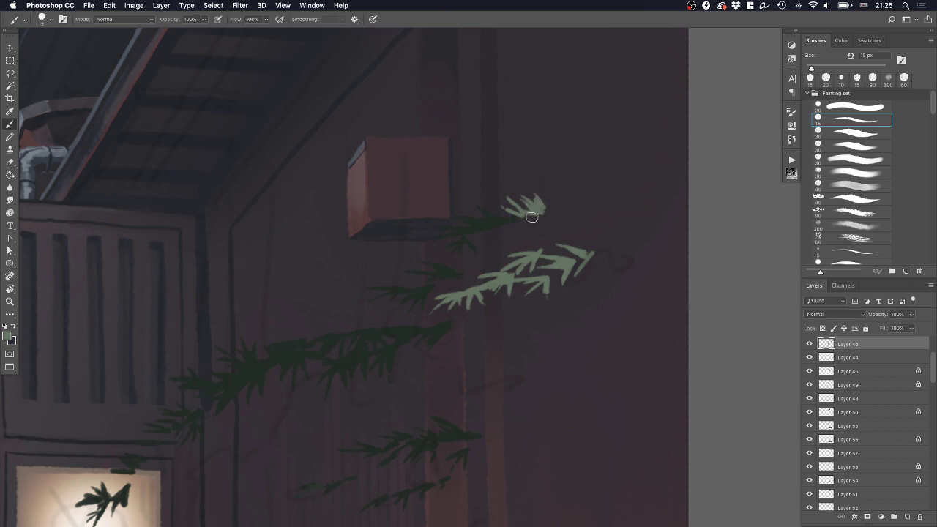
Paint a second pale green sprig with two leaf clusters beside the red box, above the first sprig
mouse_move(509, 236)
left_mouse_down()
mouse_move(523, 211)
mouse_move(568, 208)
mouse_move(584, 190)
mouse_move(570, 196)
mouse_move(605, 192)
mouse_move(595, 202)
mouse_move(661, 213)
left_mouse_up()
key("z")
key("b")
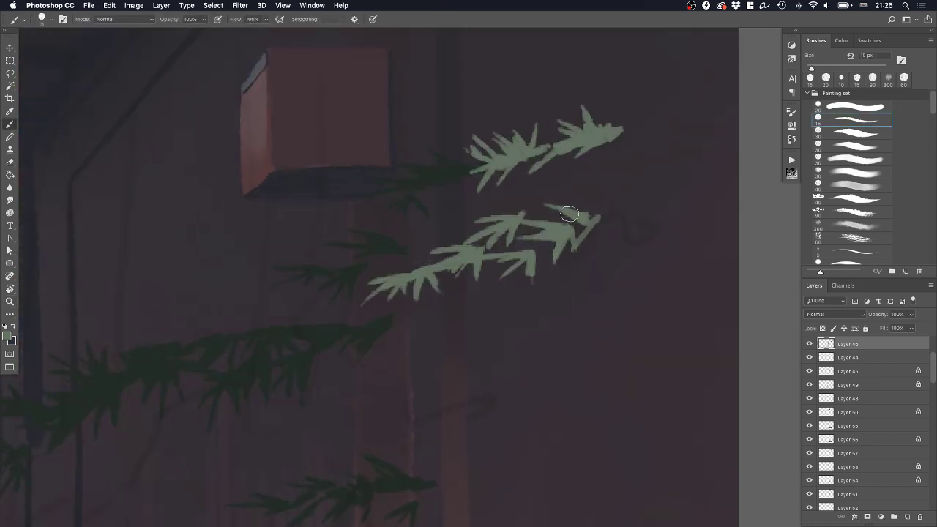
Fill out the first sprig's outer tip with upright leaves and add a small leaf cluster beneath the red box
mouse_move(609, 206)
left_mouse_down()
mouse_move(590, 217)
mouse_move(573, 191)
mouse_move(593, 216)
left_mouse_up()
key("z")
left_click(623, 215, "alt")
left_click(615, 219)
key("b")
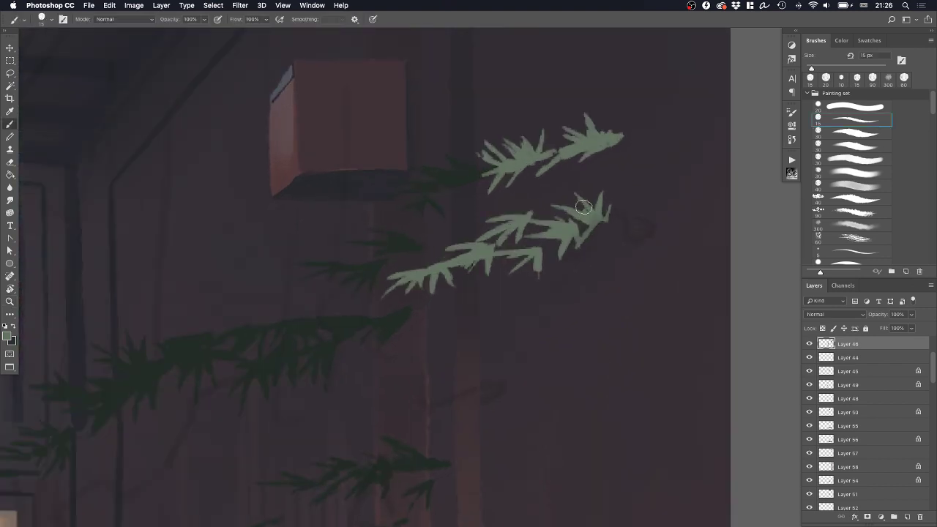
mouse_move(577, 196)
left_mouse_down()
mouse_move(590, 223)
mouse_move(578, 208)
mouse_move(588, 204)
left_mouse_up()
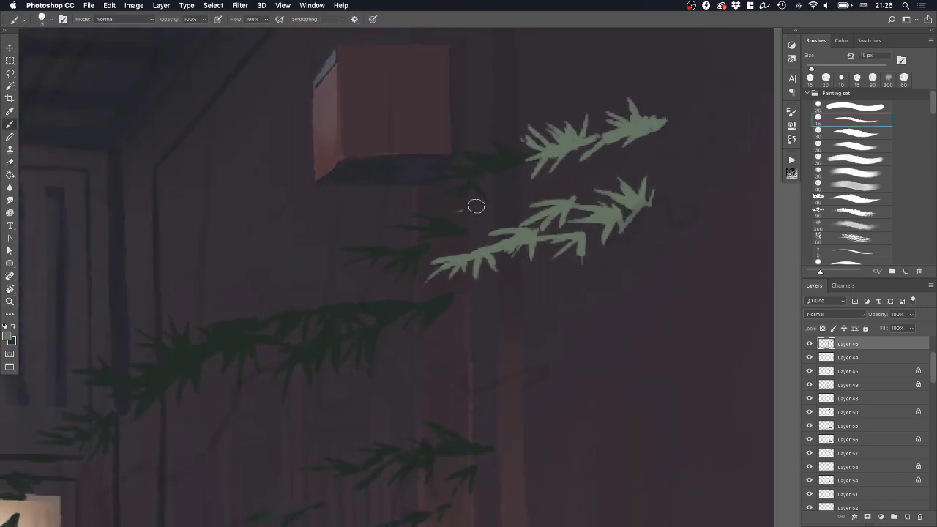
mouse_move(447, 208)
left_mouse_down()
mouse_move(483, 201)
mouse_move(460, 220)
mouse_move(473, 203)
left_mouse_up()
left_click_drag(593, 234, 552, 194)
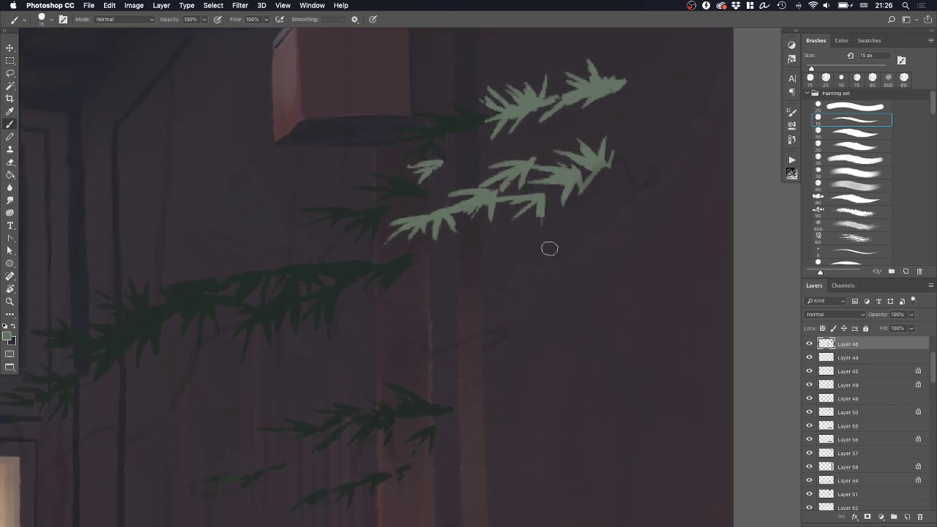
Paint a shorter row of three pale green leaf clusters below the first sprig, undoing misplaced strokes
mouse_move(415, 296)
left_mouse_down()
mouse_move(413, 262)
mouse_move(401, 271)
mouse_move(420, 263)
mouse_move(433, 305)
mouse_move(416, 266)
mouse_move(459, 273)
mouse_move(446, 265)
mouse_move(467, 315)
mouse_move(487, 277)
mouse_move(447, 274)
mouse_move(494, 258)
mouse_move(481, 248)
mouse_move(522, 244)
mouse_move(491, 267)
mouse_move(528, 246)
mouse_move(512, 278)
mouse_move(531, 243)
mouse_move(514, 270)
mouse_move(505, 254)
mouse_move(548, 234)
mouse_move(575, 244)
mouse_move(615, 230)
mouse_move(560, 234)
mouse_move(567, 255)
mouse_move(562, 233)
left_mouse_up()
key("super+z")
key("z")
key("b")
mouse_move(575, 236)
left_mouse_down()
mouse_move(611, 227)
mouse_move(586, 243)
mouse_move(614, 218)
mouse_move(589, 222)
mouse_move(600, 222)
mouse_move(589, 234)
mouse_move(608, 233)
mouse_move(572, 218)
mouse_move(571, 235)
mouse_move(607, 211)
mouse_move(617, 223)
mouse_move(566, 221)
mouse_move(558, 250)
mouse_move(563, 239)
mouse_move(553, 245)
mouse_move(550, 233)
mouse_move(546, 261)
left_mouse_up()
key("z")
key("e")
key("b")
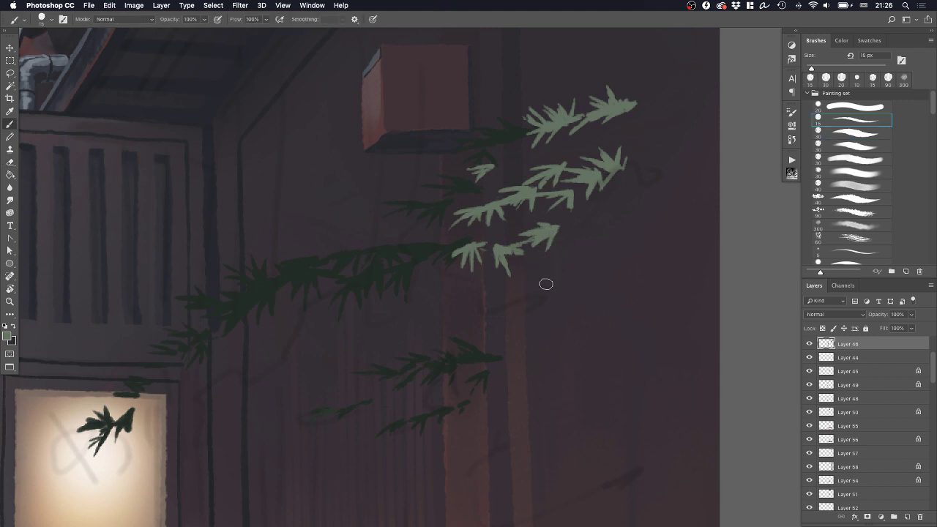
left_click_drag(495, 322, 522, 309)
key("super+z")
Lasso the middle and lower sprigs, place a copy below them, rotate it about 35 degrees, and deselect
key("l")
mouse_move(656, 189)
left_mouse_down()
mouse_move(608, 145)
mouse_move(454, 215)
mouse_move(540, 288)
mouse_move(648, 208)
left_mouse_up()
mouse_move(611, 180)
left_mouse_down()
mouse_move(638, 259)
mouse_move(626, 299)
left_mouse_up()
key("super+t")
left_click_drag(685, 306, 669, 388)
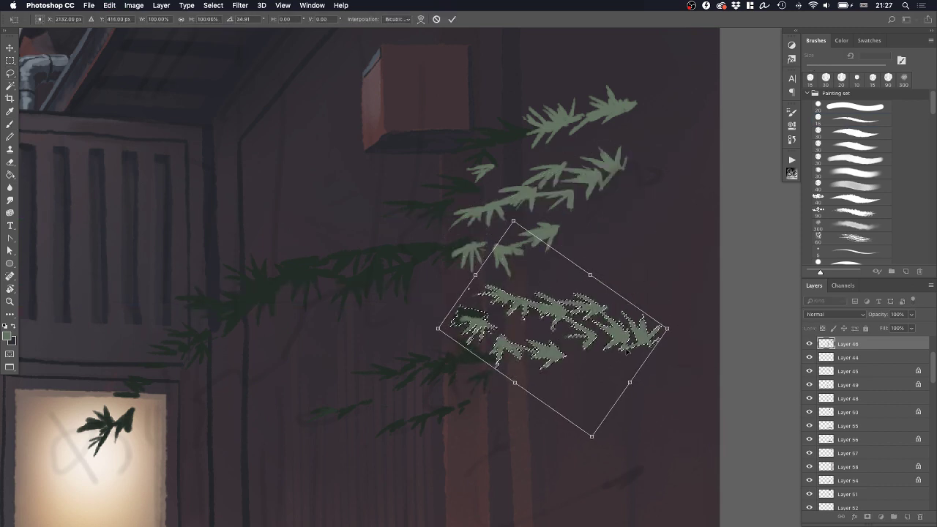
left_click_drag(626, 339, 620, 352)
key("Return")
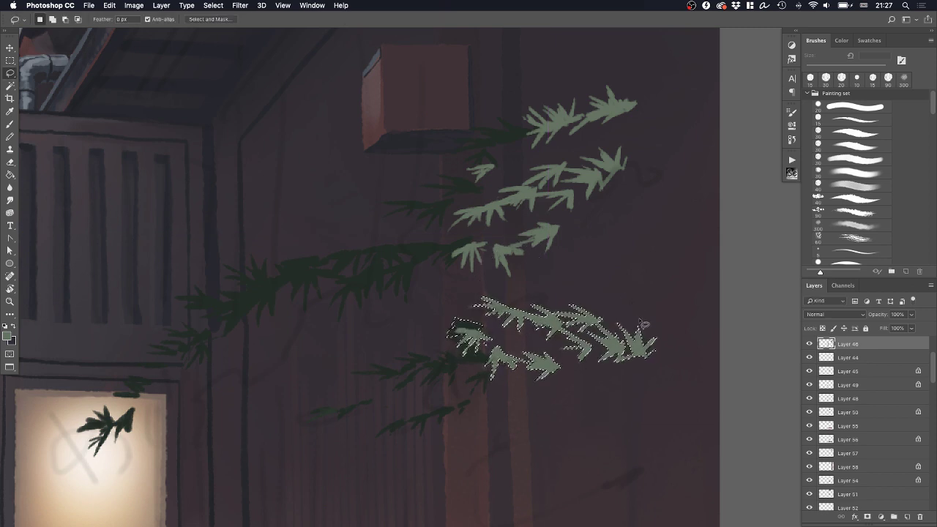
key("super+d")
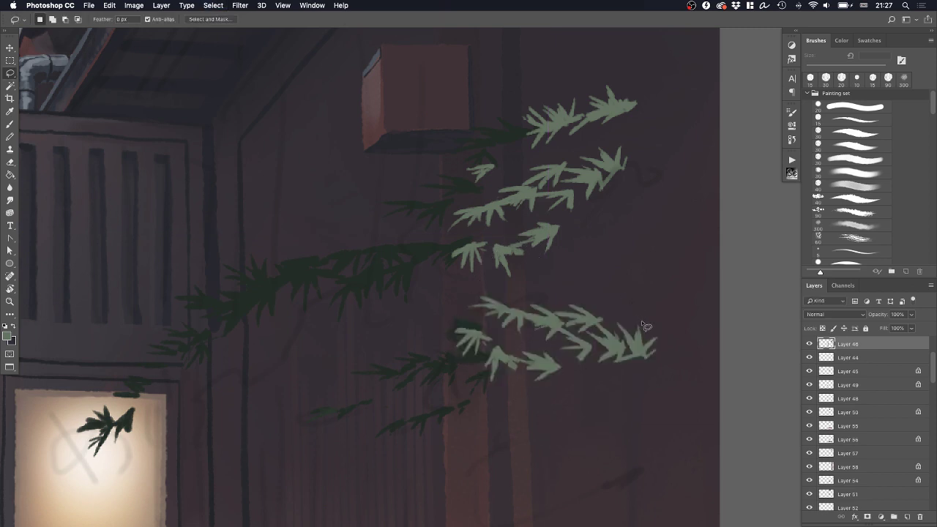
Erase the stray dark leaf fragment from the copied foliage and paint extra pale leaves around its inner clusters
left_click_drag(614, 358, 613, 327)
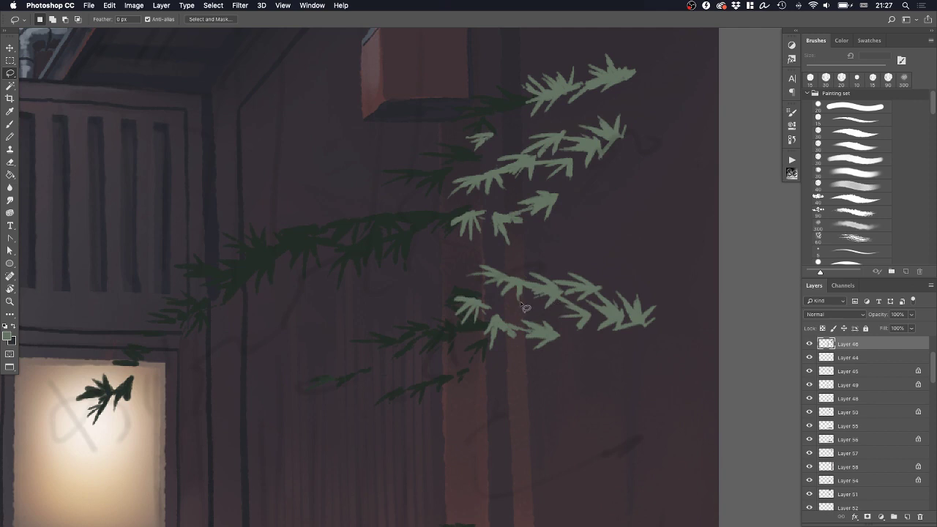
key("e")
scroll(469, 303, "up", 2)
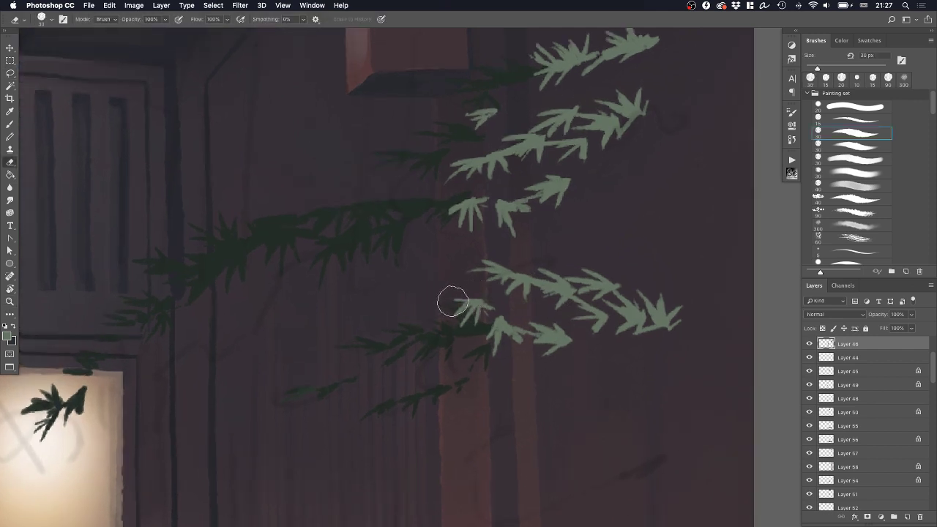
key("b")
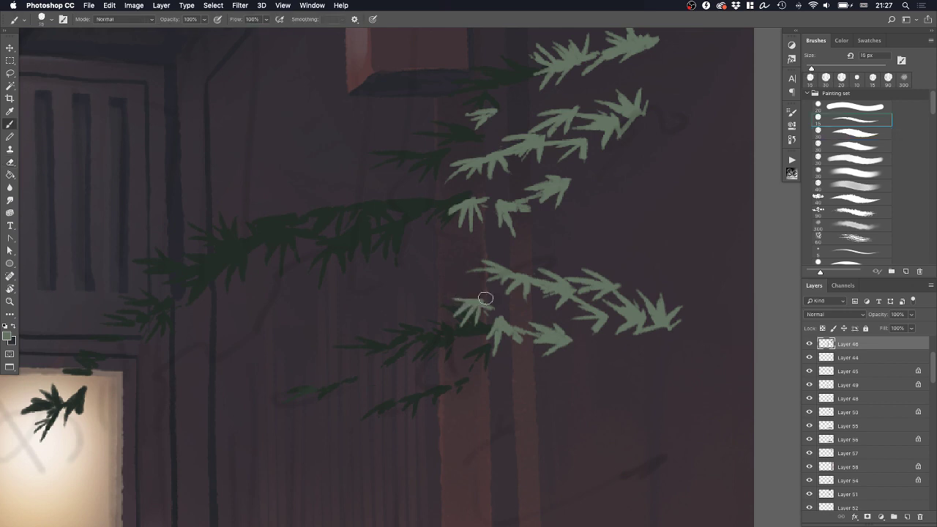
mouse_move(465, 300)
left_mouse_down()
mouse_move(531, 310)
mouse_move(503, 308)
mouse_move(524, 307)
mouse_move(502, 323)
mouse_move(535, 310)
mouse_move(523, 323)
mouse_move(531, 306)
mouse_move(545, 312)
mouse_move(539, 320)
mouse_move(531, 313)
mouse_move(561, 320)
mouse_move(536, 330)
mouse_move(552, 317)
mouse_move(580, 318)
mouse_move(614, 304)
left_mouse_up()
Paint a new pale green sprig rising above the outer end of the copied foliage at 15 px
key("z")
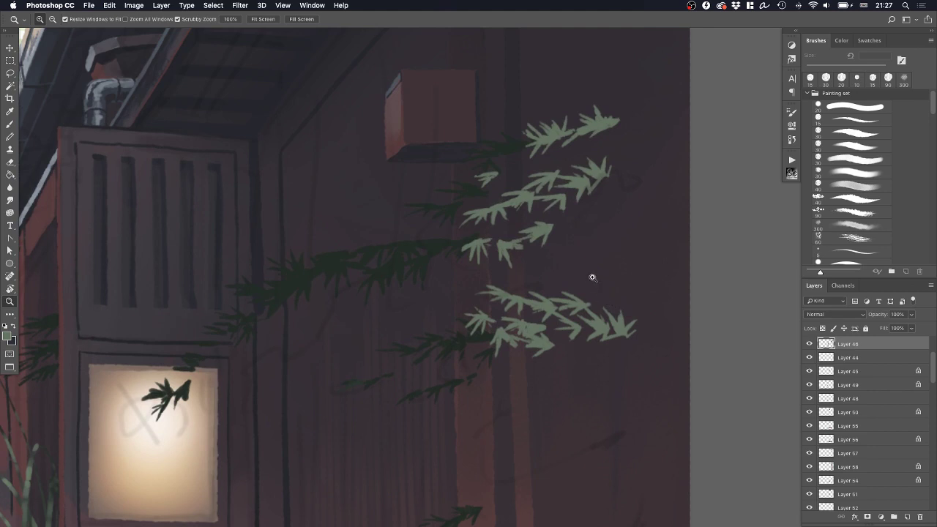
key("b")
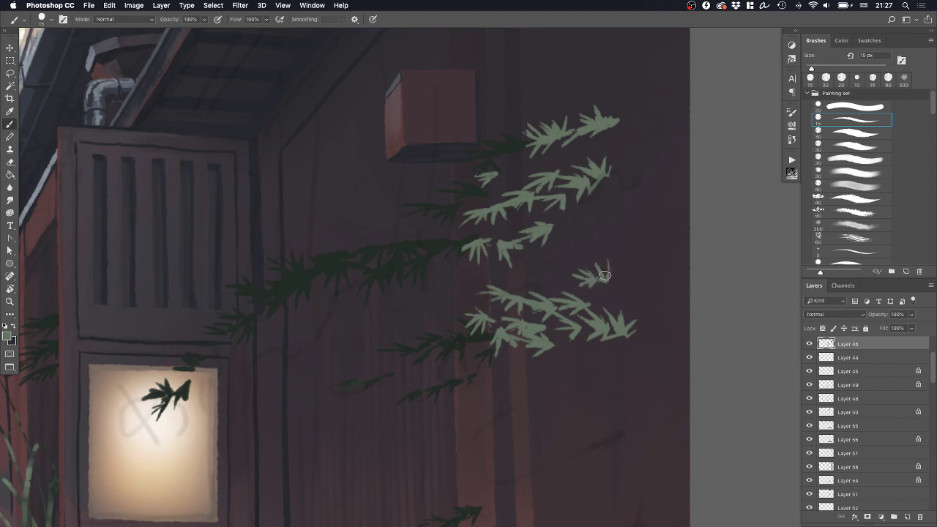
left_click_drag(600, 244, 607, 270)
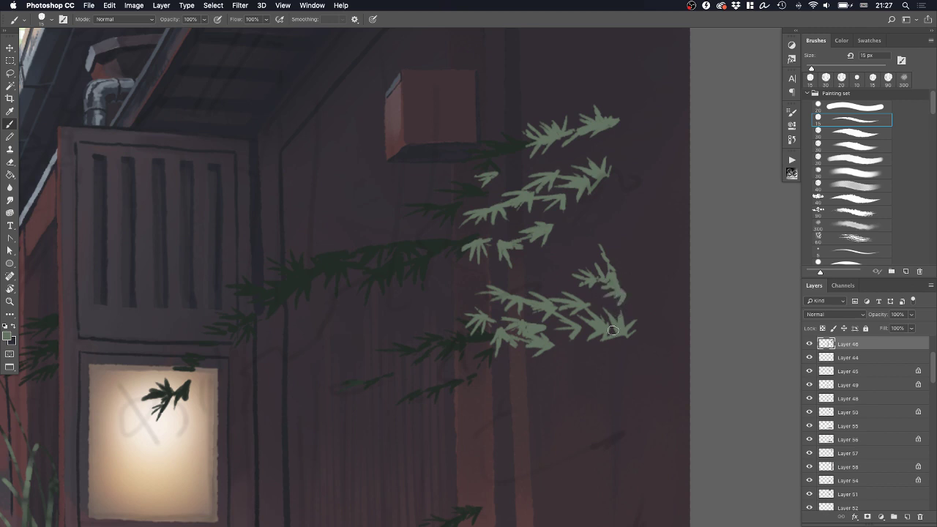
Paint two small pale green leaf clusters on the empty wall area below the copied foliage
left_click_drag(612, 331, 619, 268)
left_click_drag(523, 361, 543, 301)
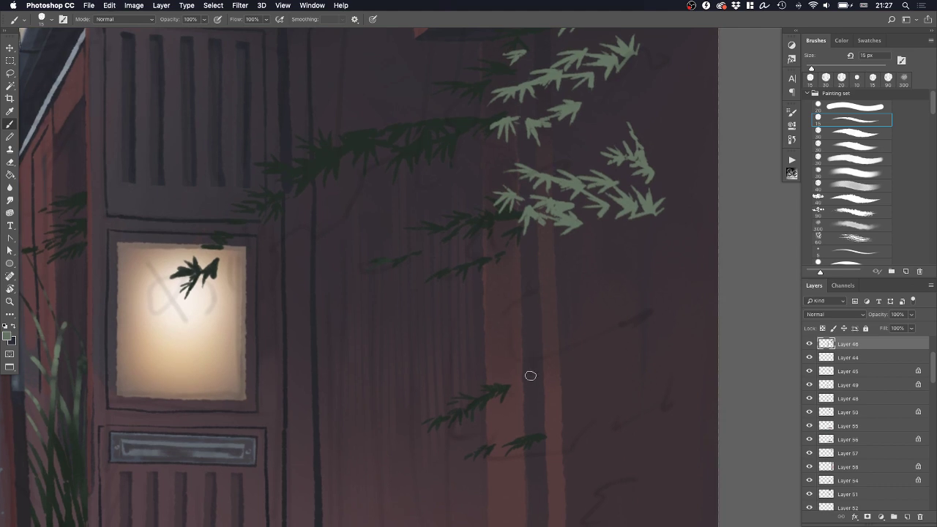
mouse_move(522, 361)
left_mouse_down()
mouse_move(531, 351)
mouse_move(544, 365)
left_mouse_up()
left_click_drag(550, 329, 548, 336)
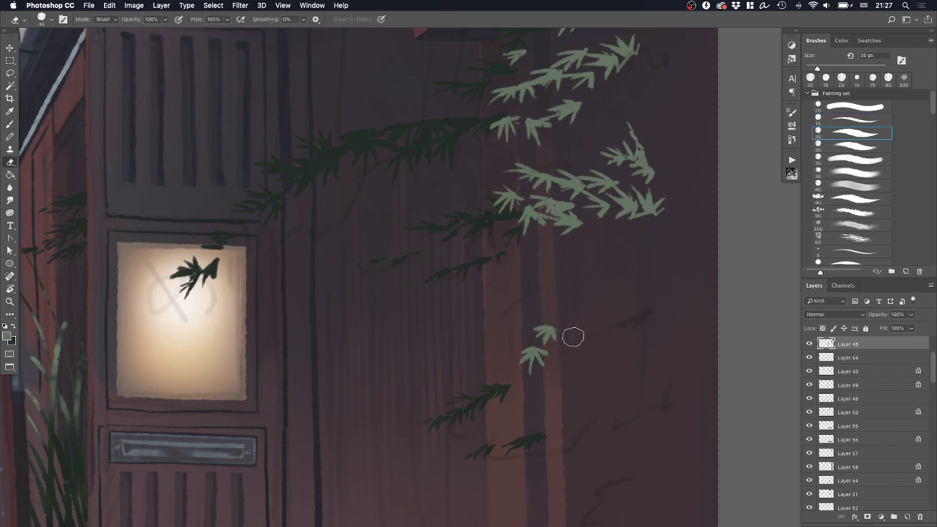
Lock the foliage layer's transparent pixels and brush pale green over the dark branches with the soft 300 px brush
key("z")
left_click_drag(596, 317, 628, 314)
key("b")
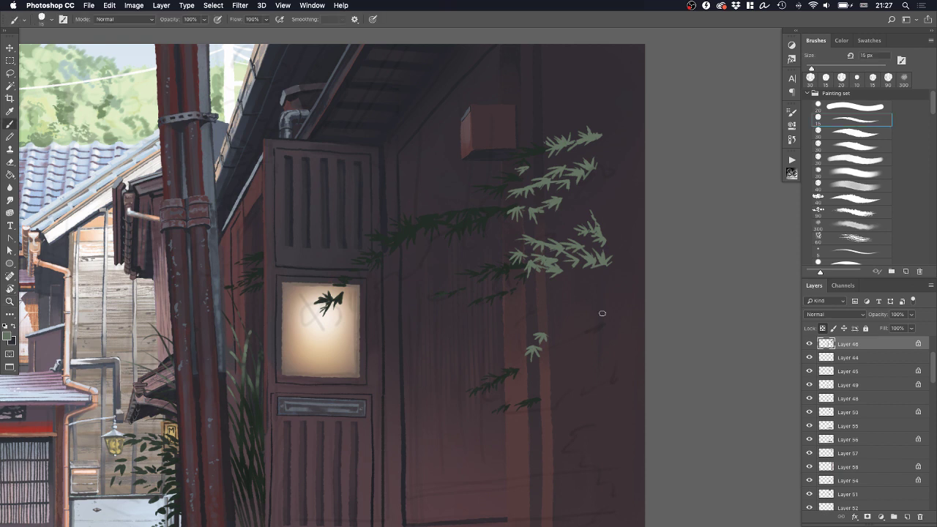
scroll(870, 195, "down", 10)
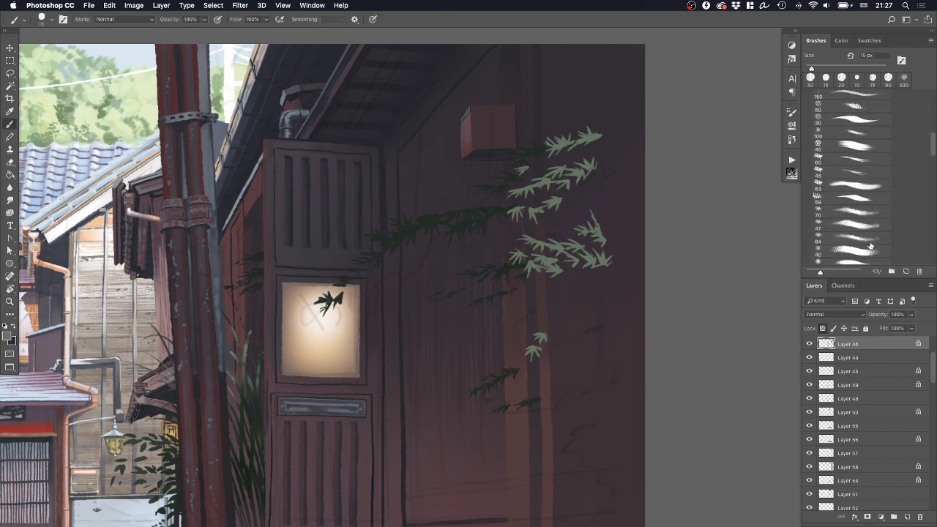
scroll(870, 243, "down", 10)
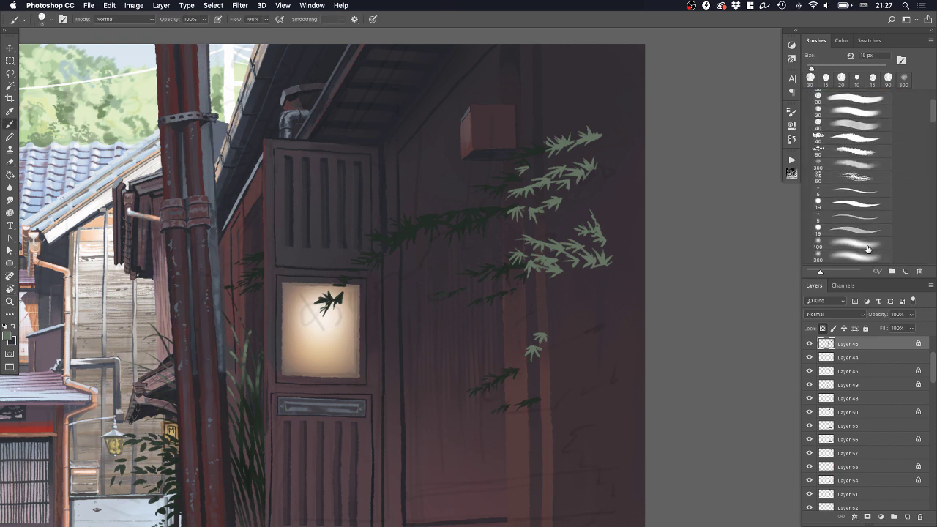
left_click(867, 254)
mouse_move(540, 255)
left_mouse_down()
mouse_move(454, 209)
mouse_move(399, 208)
left_mouse_up()
left_click_drag(505, 207, 313, 326)
left_click_drag(565, 253, 480, 293)
left_click_drag(601, 347, 525, 377)
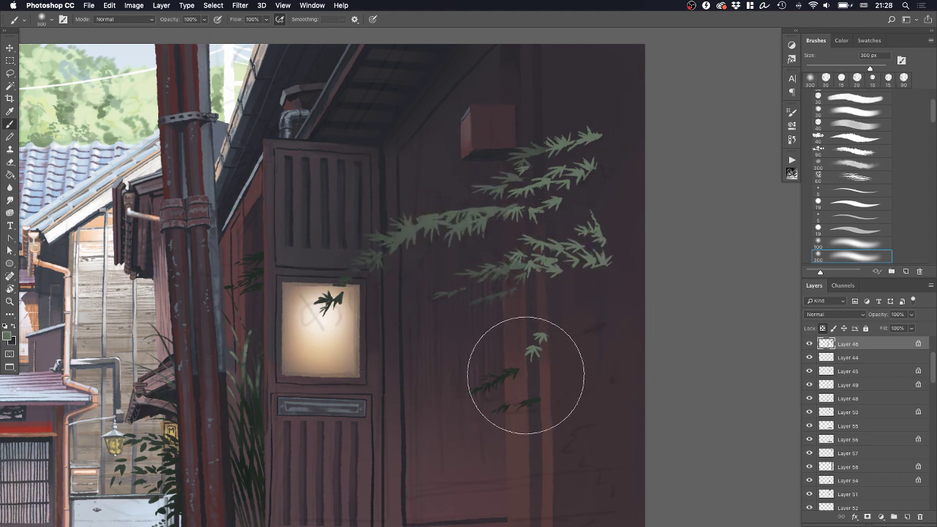
Tone the foliage down to a muted mid green sampled from the leaves, including the dark tuft behind the door panel
left_click_drag(565, 336, 528, 268)
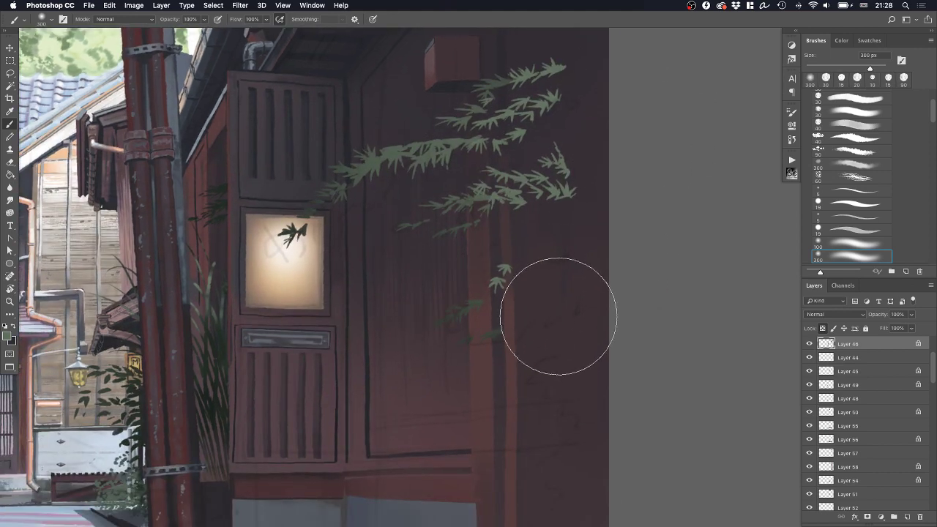
mouse_move(365, 175)
left_mouse_down()
mouse_move(565, 119)
mouse_move(352, 187)
mouse_move(589, 147)
left_mouse_up()
left_click(508, 268, "alt")
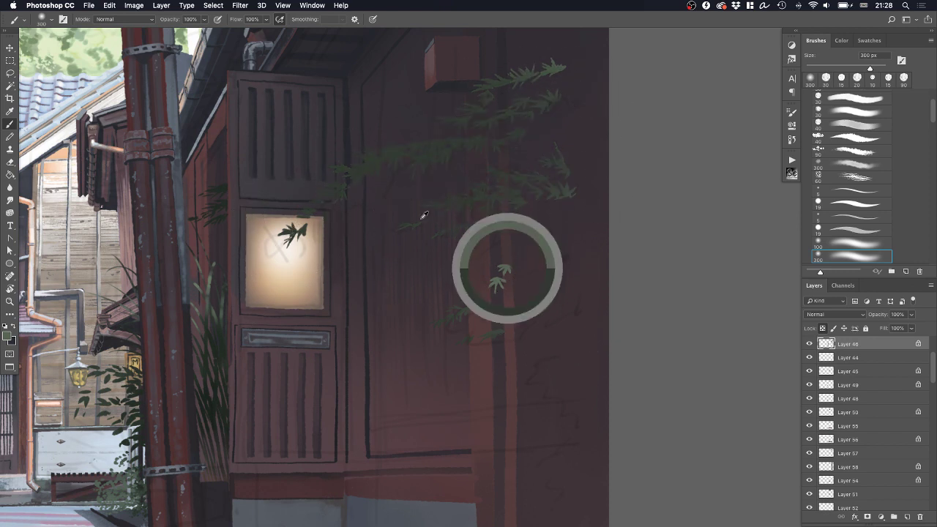
mouse_move(355, 181)
left_mouse_down()
mouse_move(560, 84)
mouse_move(485, 95)
mouse_move(454, 209)
left_mouse_up()
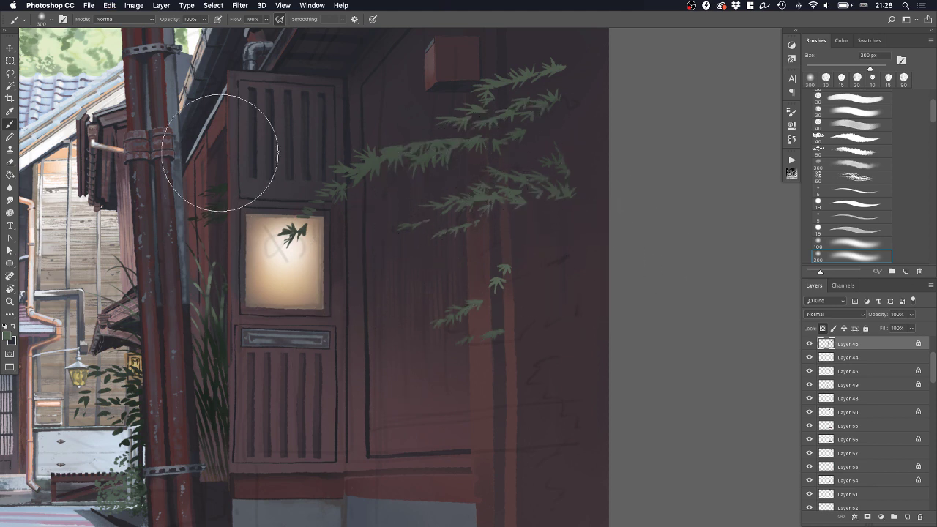
left_click(219, 178)
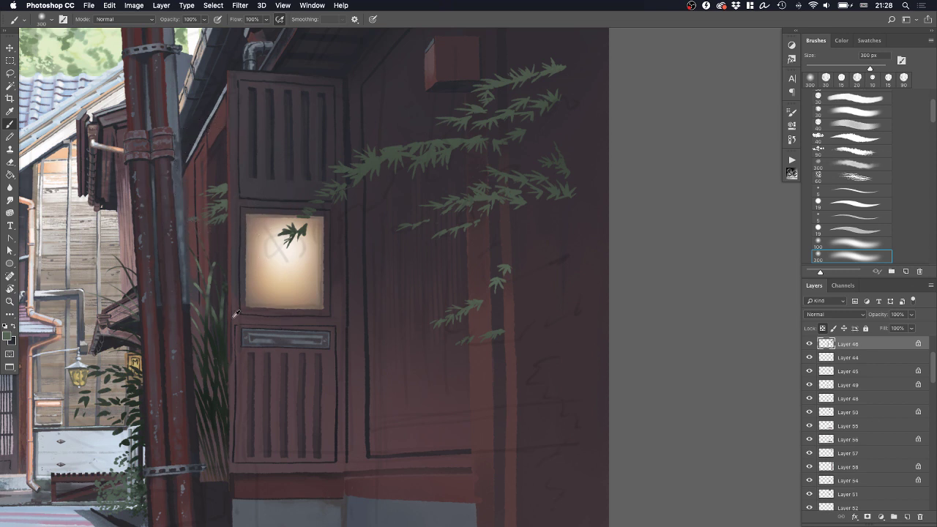
Sample dark green from the grass and darken the leaf tuft behind the door panel with the soft brush at 175 px
left_click(216, 347, "alt")
key("bracketleft")
key("bracketleft")
key("bracketleft")
left_click_drag(229, 196, 208, 205)
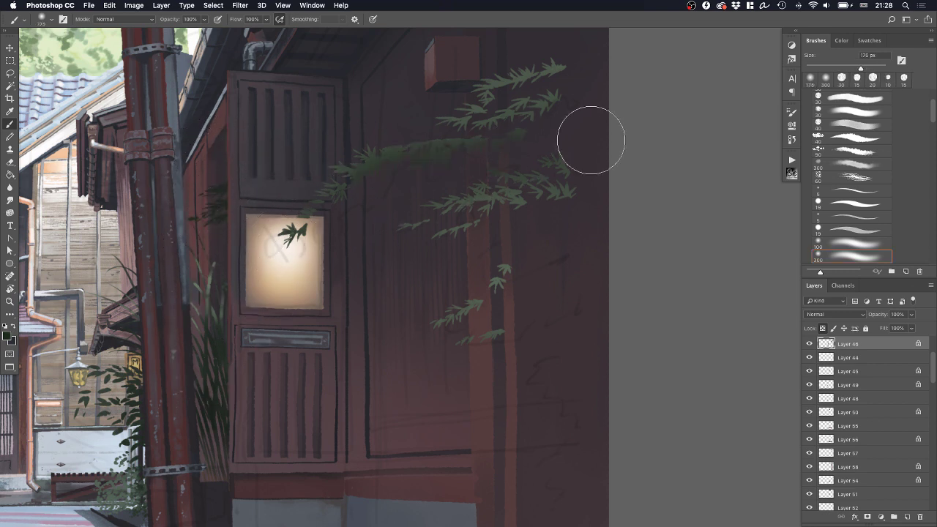
Unlock the layer's transparency, sample the muted leaf green, and paint a new leaf row under the copied foliage at 15 px
scroll(513, 212, "right", 5)
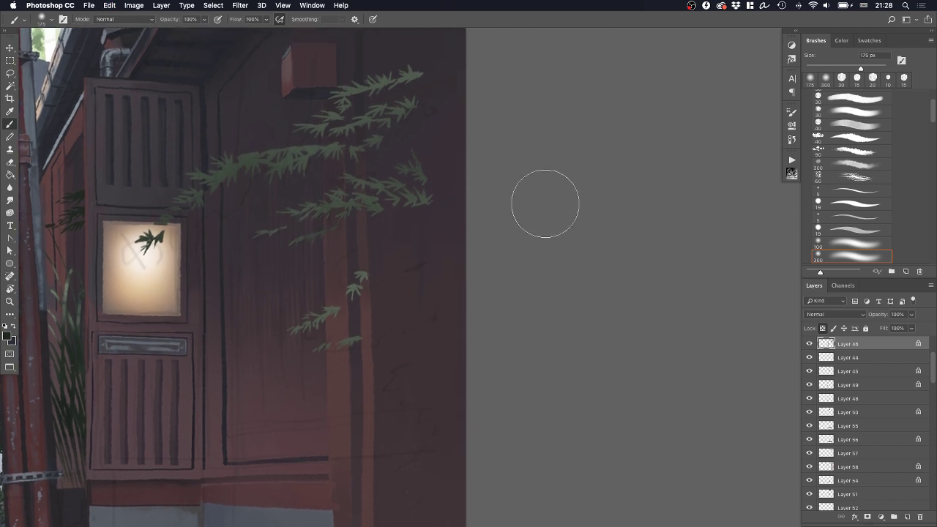
scroll(875, 147, "up", 3)
left_click(856, 122)
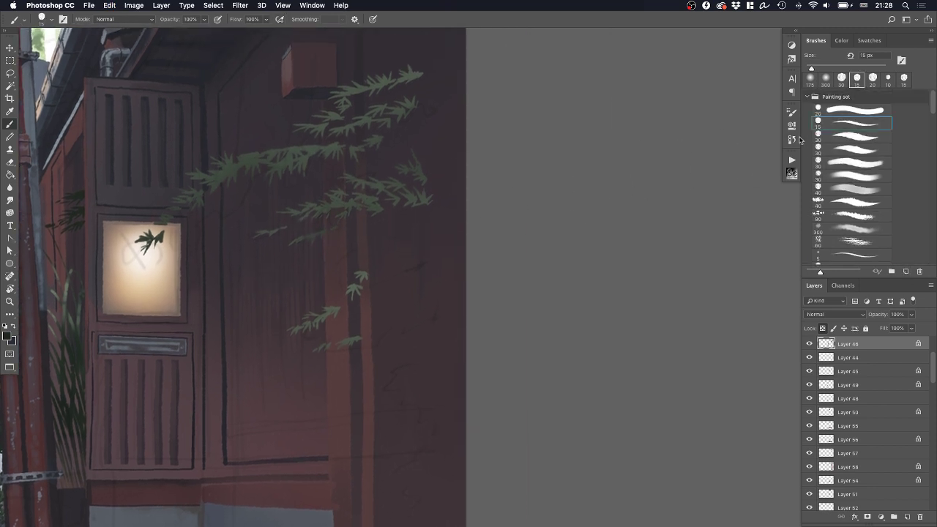
scroll(402, 245, "up", 3)
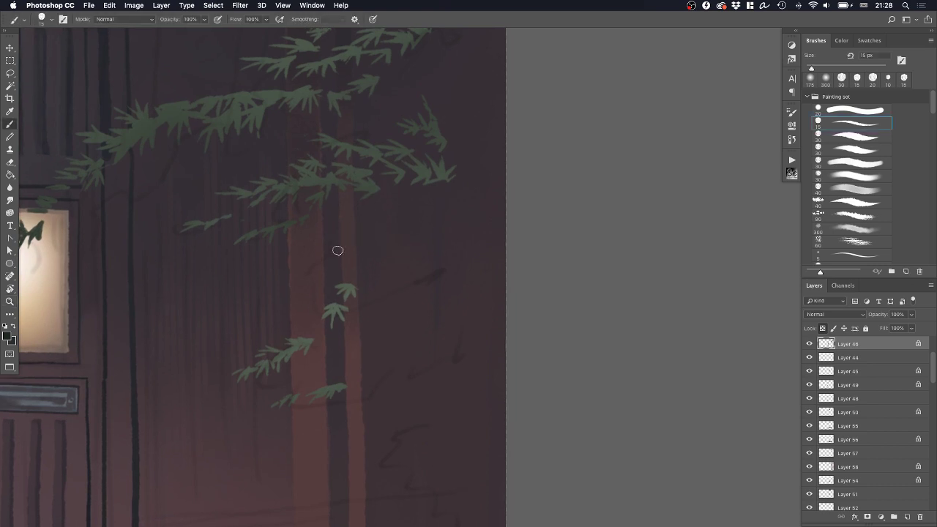
key("slash")
left_click(359, 176, "alt")
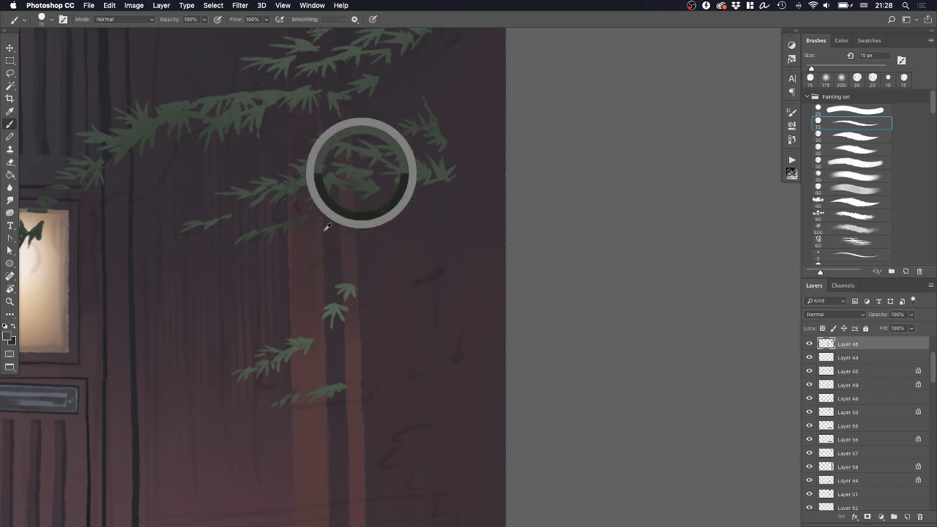
left_click_drag(291, 255, 322, 249)
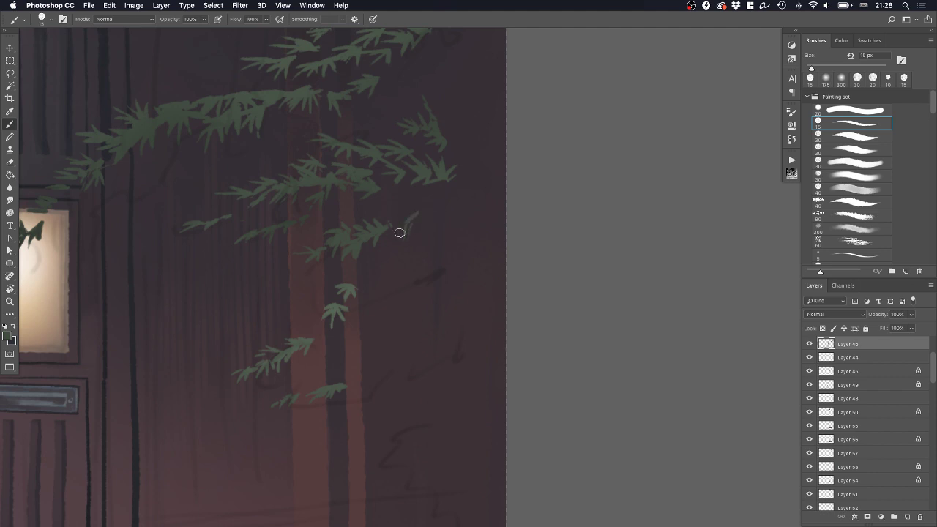
Paint muted green leaf clusters joining the new row to the outer tip of the foliage above, undoing a stray stroke
scroll(410, 227, "up", 2)
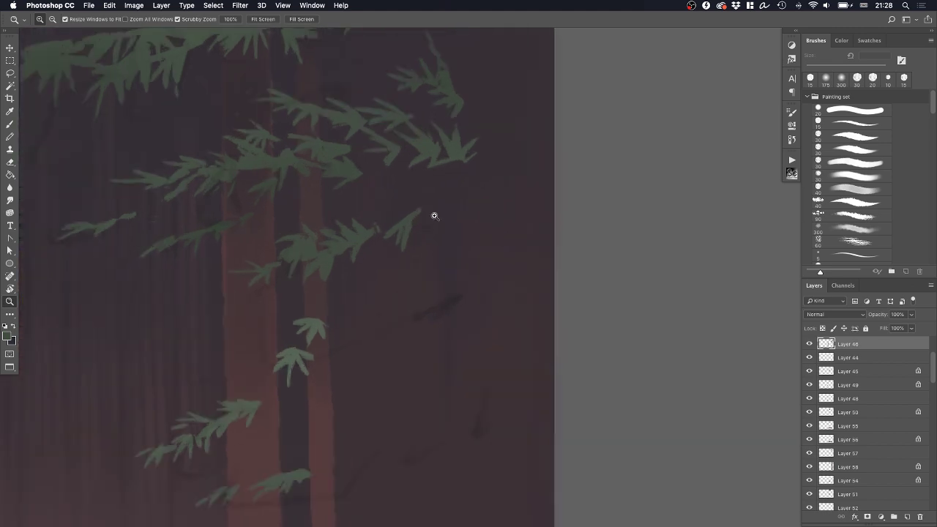
key("super+z")
left_click_drag(412, 224, 418, 246)
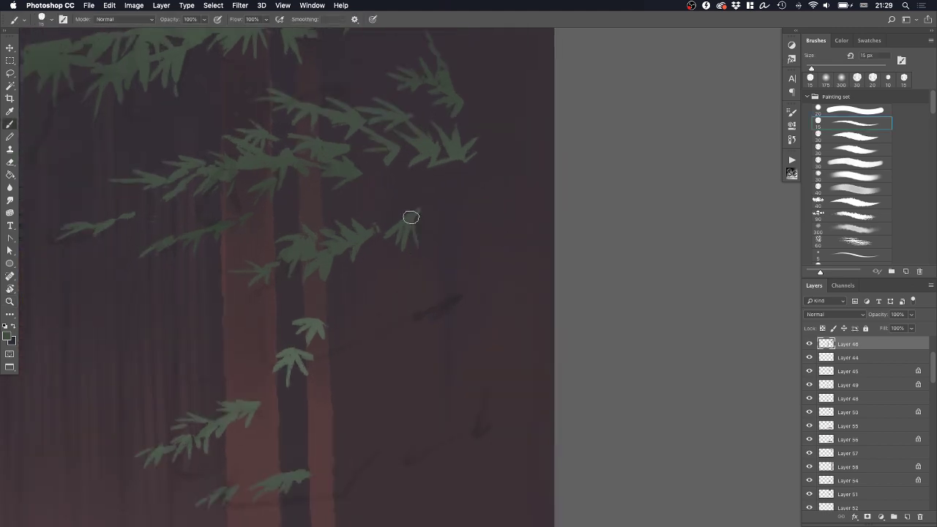
mouse_move(407, 193)
left_mouse_down()
mouse_move(426, 194)
mouse_move(428, 204)
left_mouse_up()
mouse_move(389, 179)
left_mouse_down()
mouse_move(350, 194)
mouse_move(386, 173)
mouse_move(370, 204)
mouse_move(410, 172)
mouse_move(391, 202)
mouse_move(400, 194)
mouse_move(379, 194)
mouse_move(402, 189)
mouse_move(407, 215)
mouse_move(409, 175)
mouse_move(427, 172)
mouse_move(418, 190)
mouse_move(427, 198)
mouse_move(454, 183)
mouse_move(436, 177)
mouse_move(457, 188)
mouse_move(427, 220)
mouse_move(459, 182)
left_mouse_up()
left_click_drag(446, 183, 484, 166)
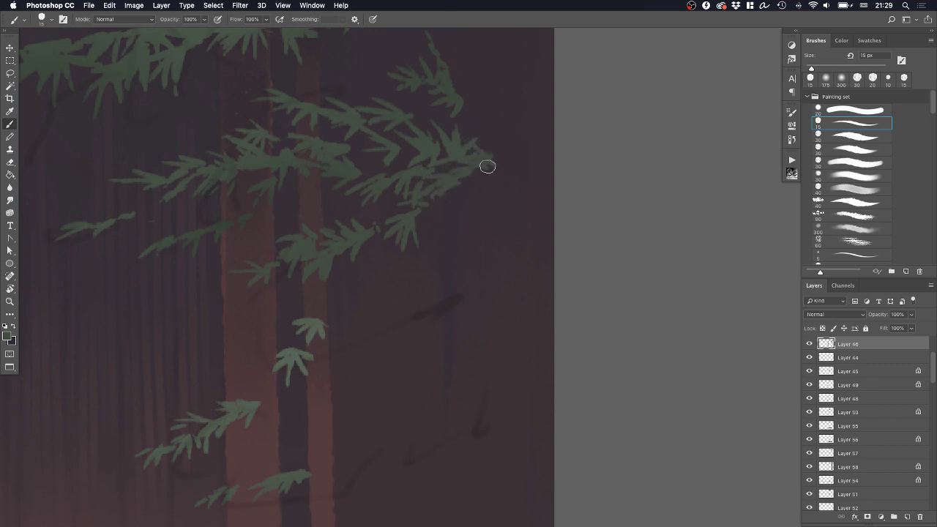
left_click_drag(485, 178, 507, 164)
Paint two dense drooping leaf clusters just beneath the new leaf row
left_click_drag(446, 256, 462, 203)
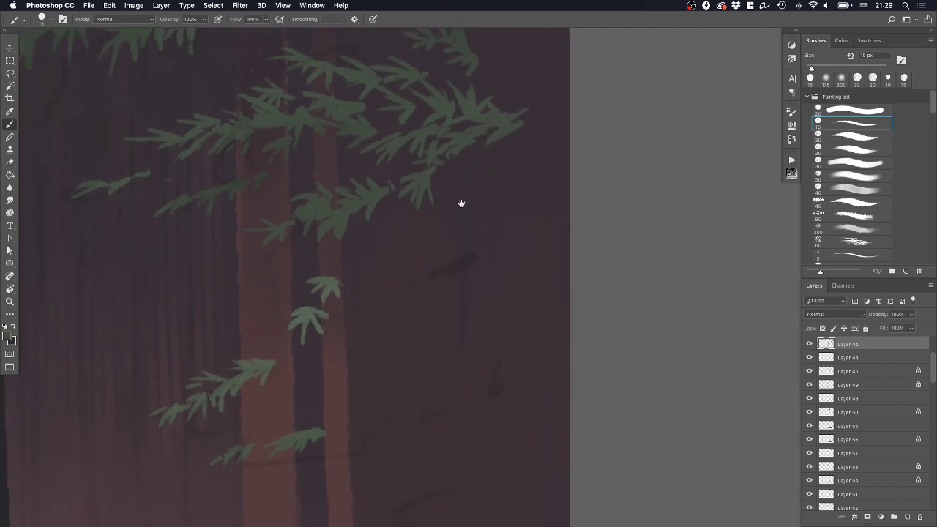
left_click_drag(405, 270, 427, 240)
mouse_move(347, 274)
left_mouse_down()
mouse_move(372, 256)
mouse_move(362, 281)
mouse_move(374, 251)
mouse_move(377, 283)
mouse_move(371, 251)
mouse_move(349, 258)
mouse_move(370, 250)
mouse_move(357, 262)
mouse_move(372, 258)
mouse_move(386, 226)
mouse_move(396, 229)
mouse_move(384, 237)
mouse_move(420, 199)
left_mouse_up()
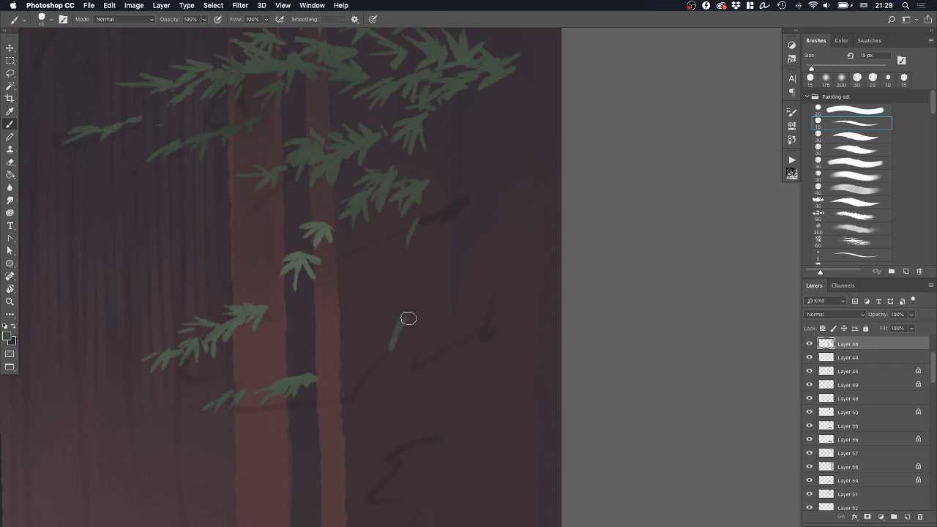
Paint a muted green sprig of stacked leaf clusters rising from the lower dark wall beside the wooden posts
mouse_move(405, 320)
left_mouse_down()
mouse_move(382, 341)
mouse_move(401, 331)
mouse_move(411, 350)
mouse_move(401, 347)
mouse_move(408, 335)
mouse_move(391, 368)
left_mouse_up()
key("e")
key("b")
left_click_drag(406, 320, 402, 352)
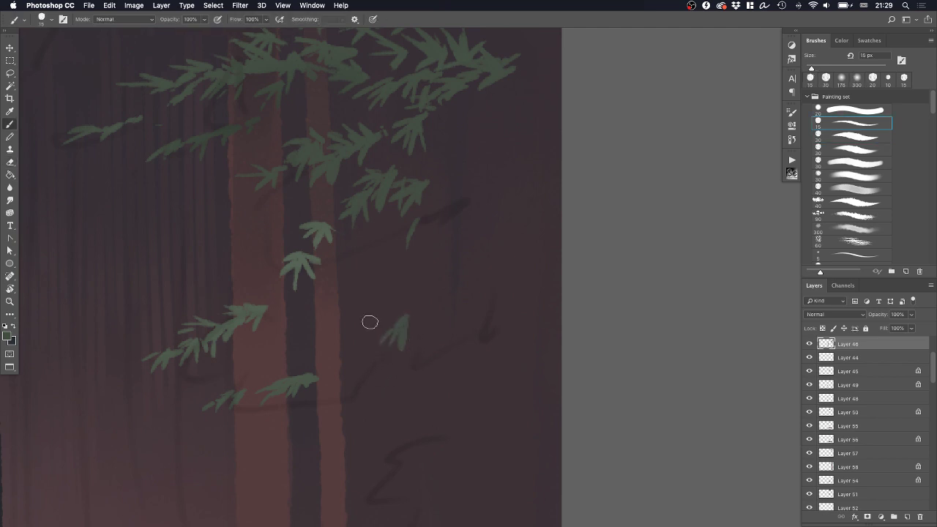
mouse_move(373, 323)
left_mouse_down()
mouse_move(396, 312)
mouse_move(410, 319)
mouse_move(425, 322)
left_mouse_up()
mouse_move(397, 295)
left_mouse_down()
mouse_move(430, 275)
mouse_move(405, 278)
mouse_move(426, 276)
mouse_move(414, 308)
mouse_move(417, 287)
mouse_move(391, 300)
mouse_move(395, 284)
mouse_move(433, 263)
mouse_move(415, 265)
mouse_move(438, 267)
mouse_move(440, 291)
left_mouse_up()
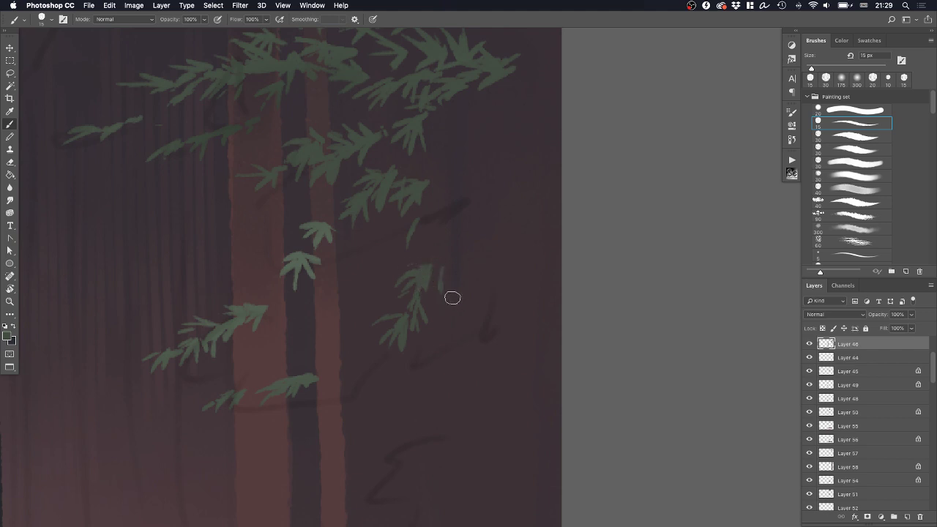
Fill out the lower sprig with leaves toward the posts and a leaf cluster at its upper outer end
mouse_move(333, 324)
left_mouse_down()
mouse_move(371, 296)
mouse_move(371, 250)
left_mouse_up()
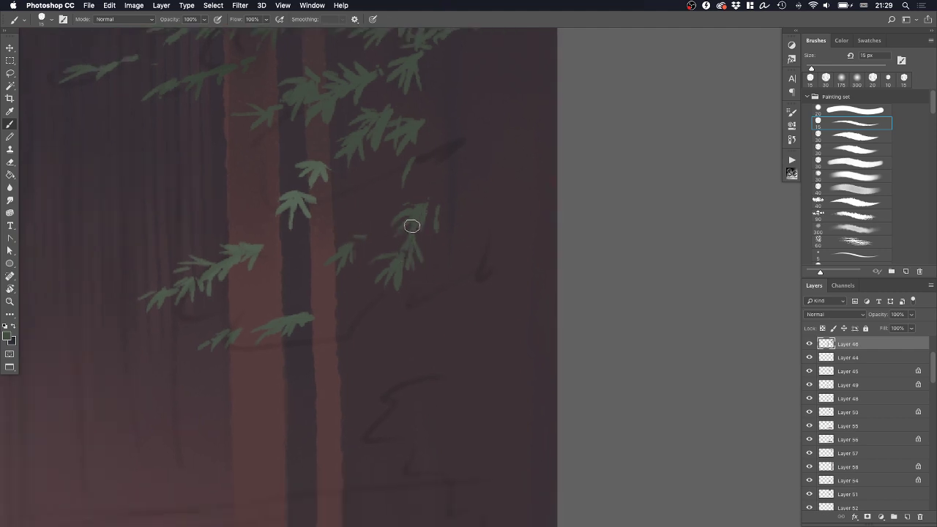
mouse_move(378, 241)
left_mouse_down()
mouse_move(366, 219)
mouse_move(392, 222)
mouse_move(376, 235)
mouse_move(367, 218)
mouse_move(390, 213)
mouse_move(374, 244)
mouse_move(394, 226)
left_mouse_up()
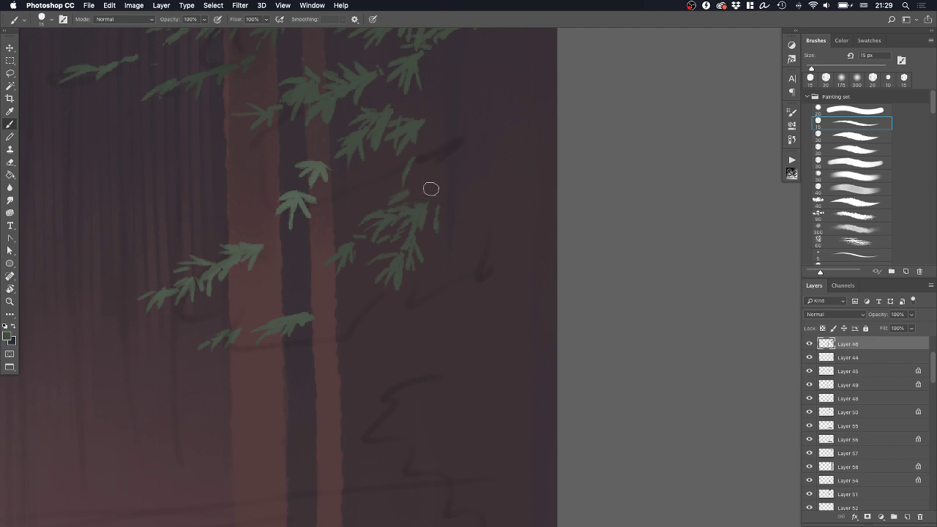
left_click_drag(443, 182, 464, 176)
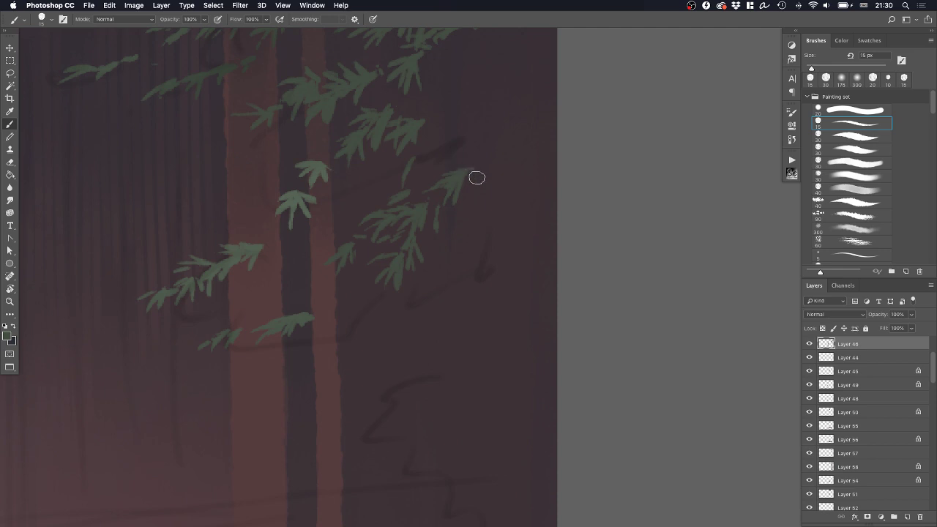
left_click_drag(490, 176, 505, 151)
Paint a leaf cluster beside the lowest sprig and extra leaves filling the gap above it, undoing misplaced strokes
left_click_drag(379, 289, 358, 331)
key("super+z")
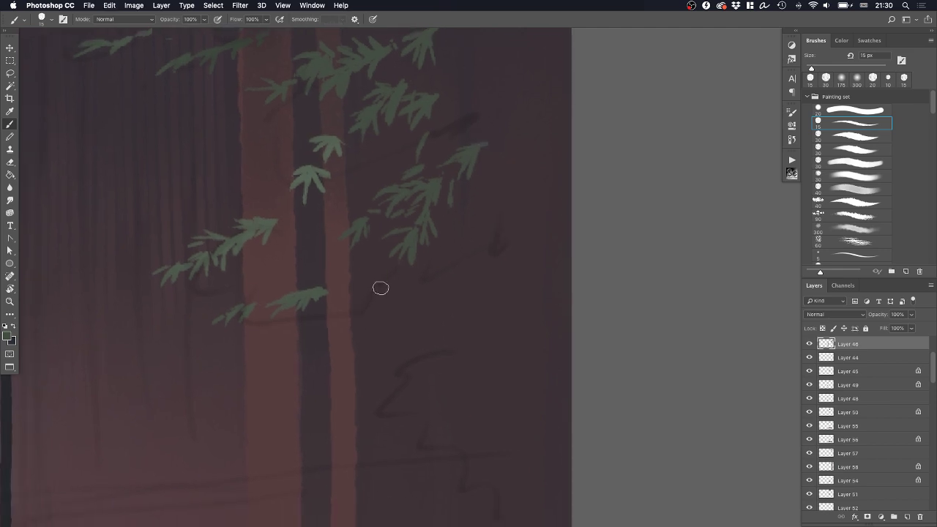
mouse_move(385, 280)
left_mouse_down()
mouse_move(349, 300)
mouse_move(373, 298)
mouse_move(356, 316)
left_mouse_up()
key("e")
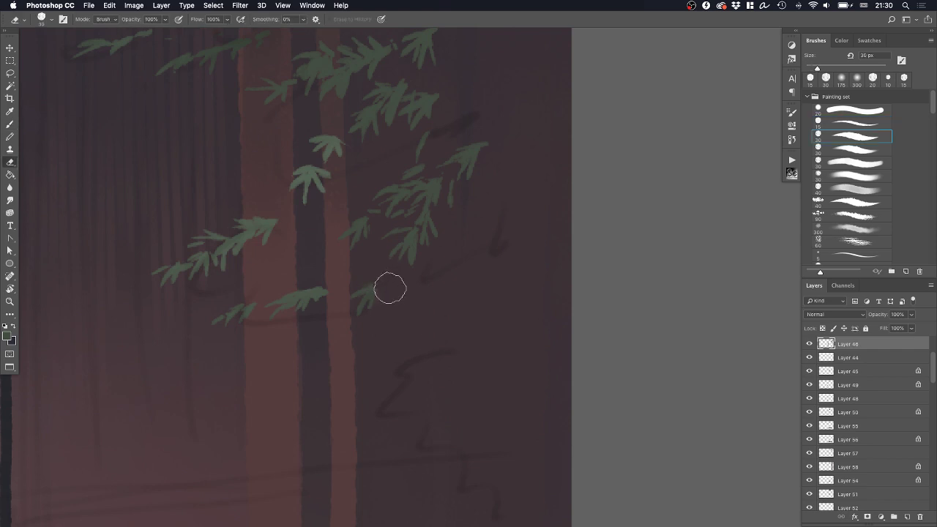
key("b")
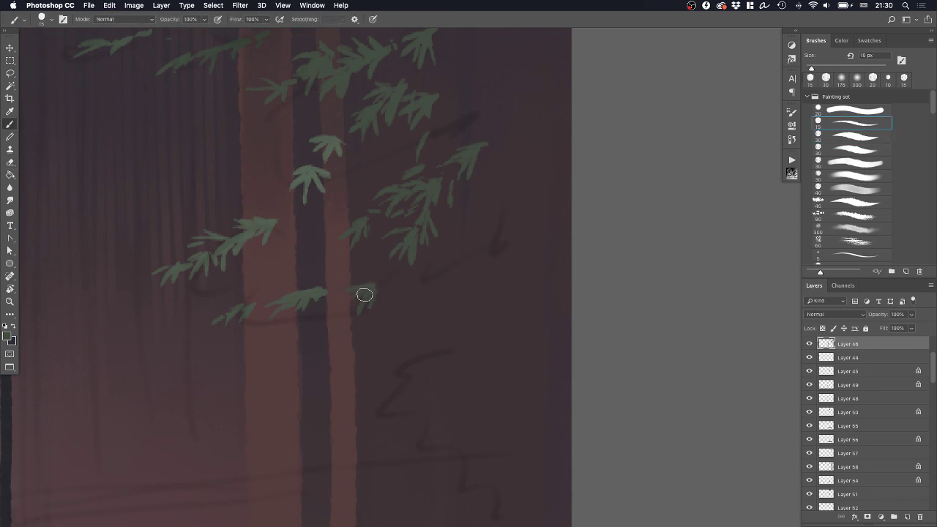
mouse_move(363, 259)
left_mouse_down()
mouse_move(379, 249)
mouse_move(407, 306)
left_mouse_up()
key("ctrl+z")
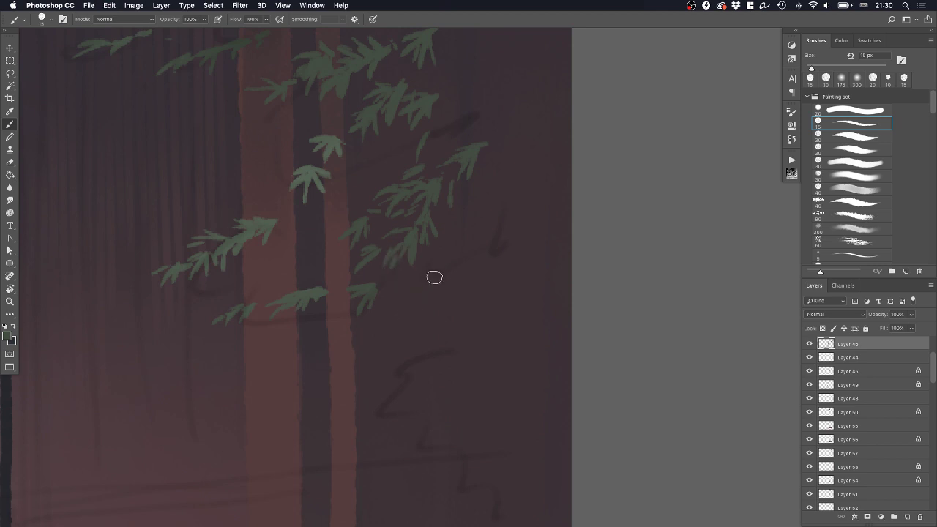
Paint two more small leaf clusters along the outer lower edge of the foliage, undoing misplaced strokes
mouse_move(431, 276)
left_mouse_down()
mouse_move(405, 317)
mouse_move(427, 291)
mouse_move(418, 316)
mouse_move(434, 284)
mouse_move(435, 328)
mouse_move(432, 276)
mouse_move(419, 314)
left_mouse_up()
key("super+z")
key("super+z")
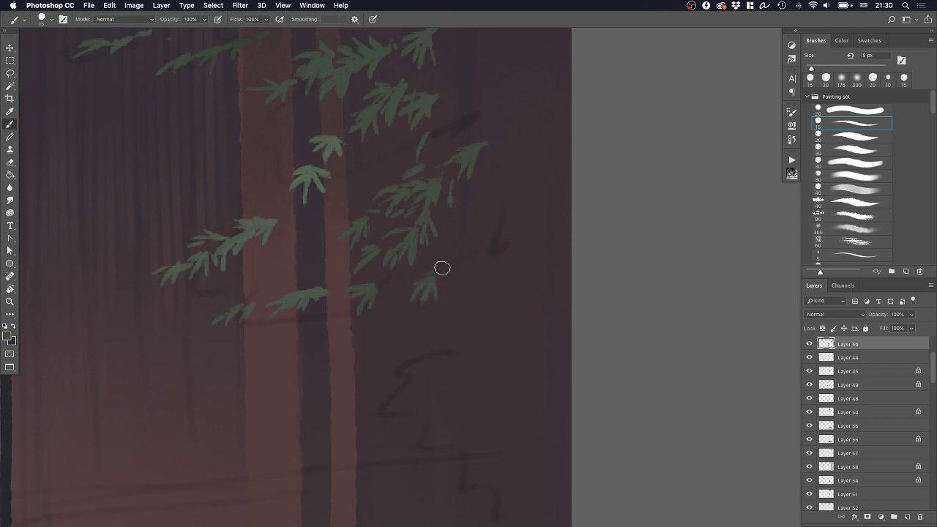
left_click_drag(441, 268, 447, 301)
mouse_move(453, 246)
left_mouse_down()
mouse_move(470, 235)
mouse_move(454, 256)
left_mouse_up()
key("super+z")
key("super+z")
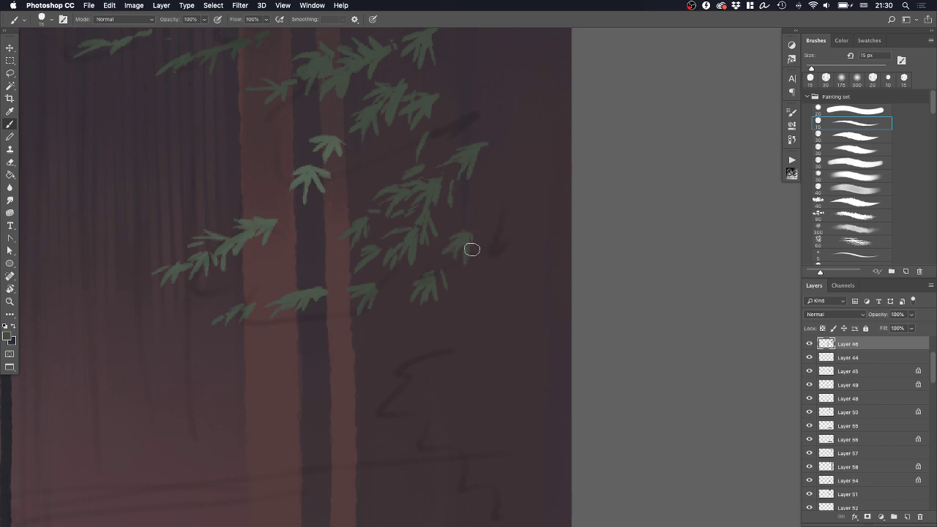
Paint a sprig of small muted green leaf clusters on the dark wall between the lit window and the wooden posts
key("z")
left_click_drag(503, 217, 495, 233)
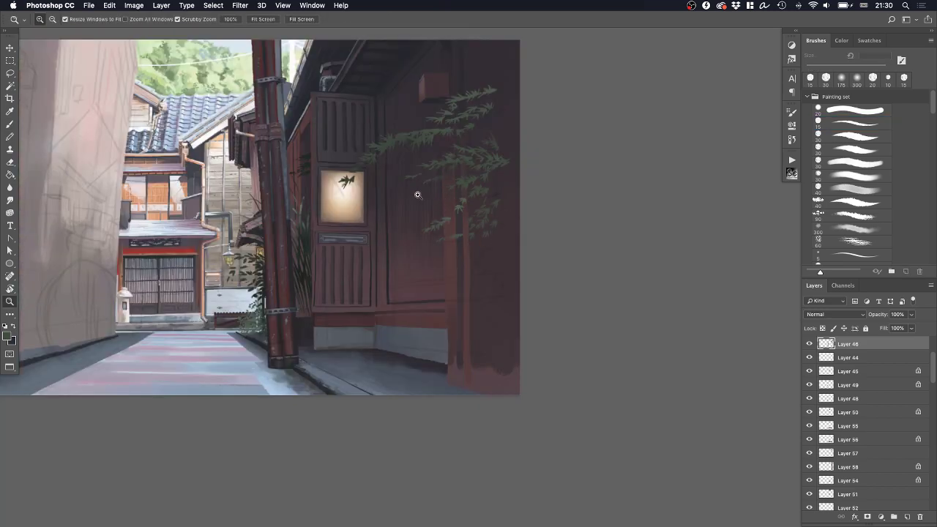
mouse_move(417, 194)
left_mouse_down()
mouse_move(432, 213)
mouse_move(426, 249)
mouse_move(425, 235)
mouse_move(437, 244)
left_mouse_up()
key("b")
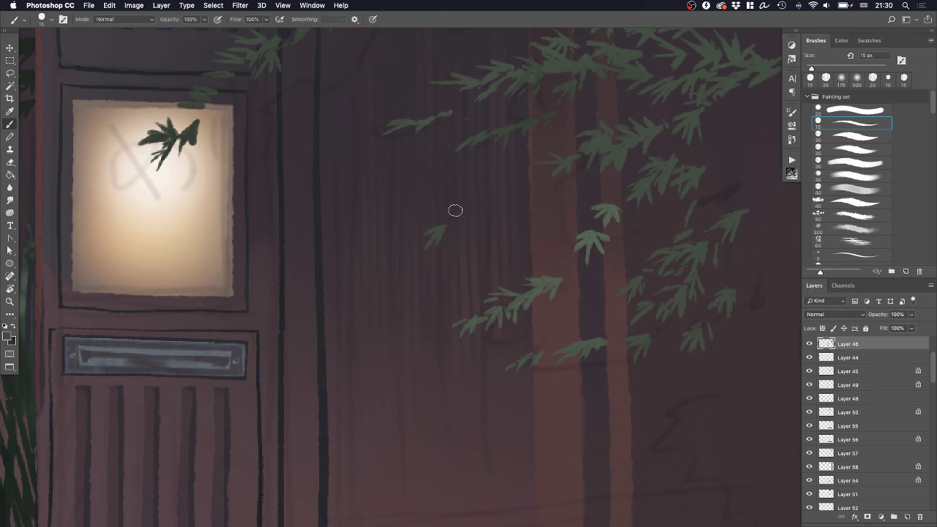
mouse_move(455, 209)
left_mouse_down()
mouse_move(442, 210)
mouse_move(463, 218)
left_mouse_up()
mouse_move(473, 197)
left_mouse_down()
mouse_move(495, 186)
mouse_move(484, 206)
mouse_move(481, 192)
mouse_move(495, 204)
mouse_move(490, 216)
mouse_move(513, 210)
mouse_move(488, 233)
mouse_move(513, 211)
mouse_move(499, 230)
left_mouse_up()
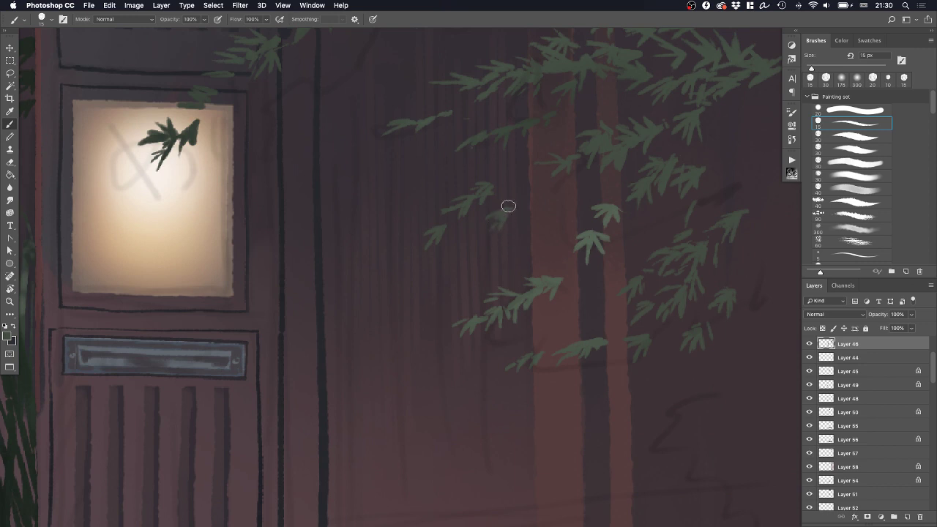
left_click_drag(490, 195, 507, 193)
mouse_move(491, 185)
left_mouse_down()
mouse_move(520, 187)
mouse_move(492, 208)
mouse_move(510, 159)
mouse_move(515, 171)
mouse_move(490, 168)
left_mouse_up()
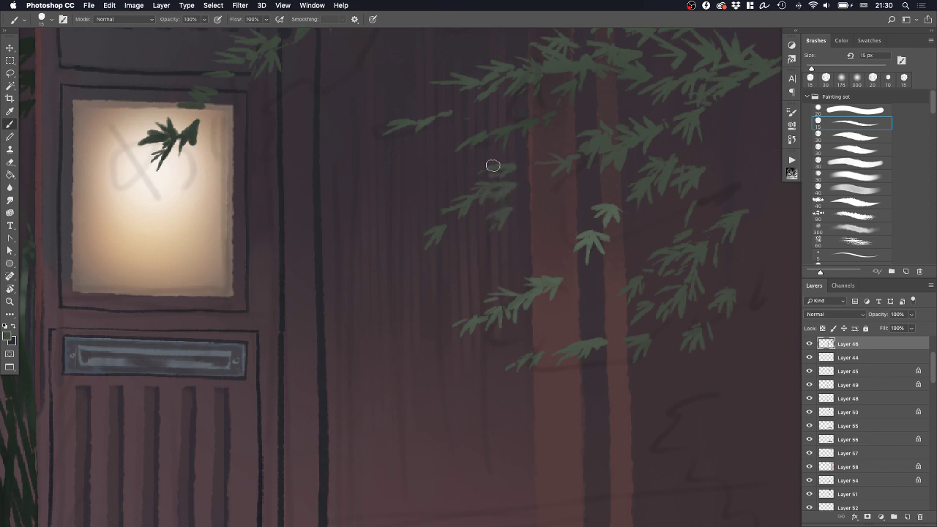
Paint a drooping leaf cluster at the outer end of the upper bamboo branch
key("z")
left_click_drag(544, 189, 516, 205)
mouse_move(581, 176)
left_mouse_down()
mouse_move(579, 134)
mouse_move(521, 184)
mouse_move(571, 132)
mouse_move(557, 151)
mouse_move(523, 128)
left_mouse_up()
key("b")
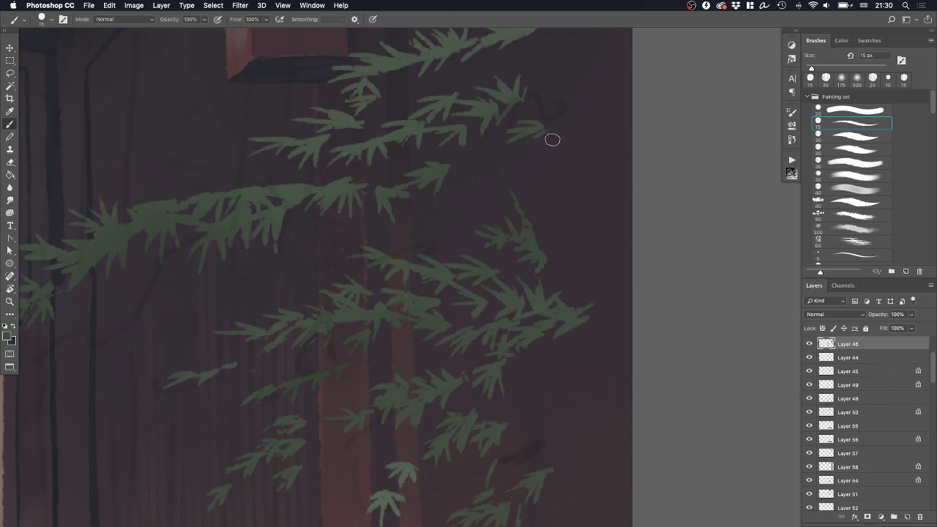
mouse_move(533, 159)
left_mouse_down()
mouse_move(564, 152)
mouse_move(559, 173)
mouse_move(548, 157)
mouse_move(579, 150)
left_mouse_up()
left_click_drag(578, 151, 572, 168)
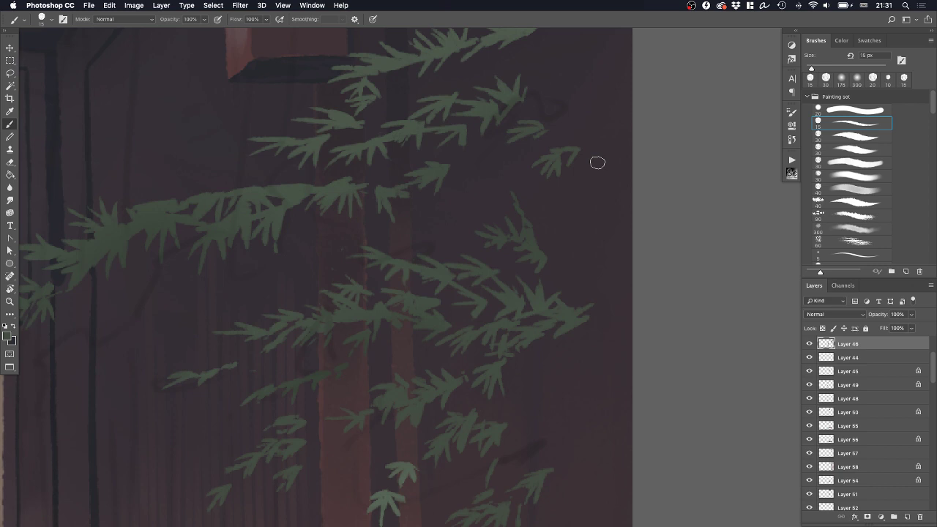
Paint a leaf cluster at the foliage's lower outer edge and extra leaves above it, undoing misplaced strokes
mouse_move(539, 192)
left_mouse_down()
mouse_move(572, 180)
mouse_move(550, 187)
mouse_move(569, 179)
mouse_move(560, 211)
mouse_move(568, 182)
mouse_move(570, 206)
mouse_move(571, 182)
mouse_move(608, 178)
mouse_move(626, 162)
mouse_move(583, 191)
mouse_move(633, 177)
mouse_move(624, 186)
mouse_move(551, 215)
mouse_move(598, 272)
left_mouse_up()
key("super+z")
key("z")
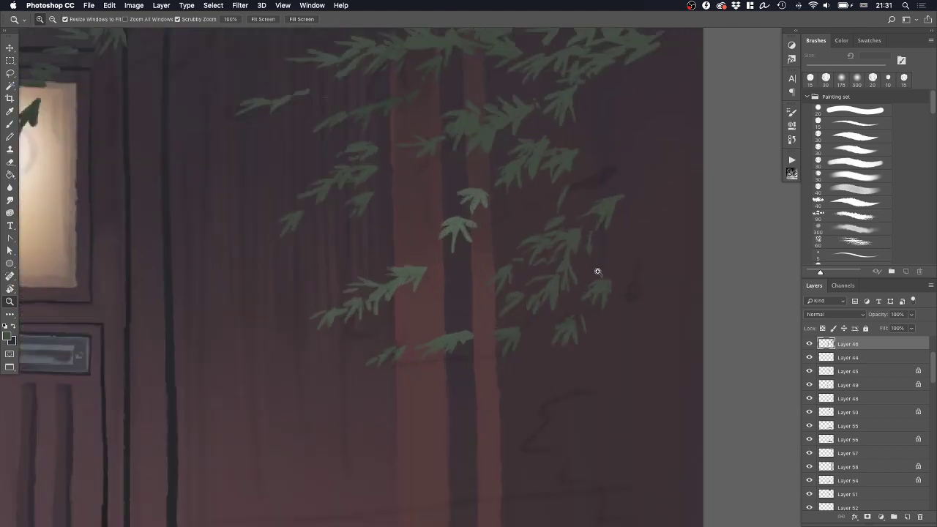
key("b")
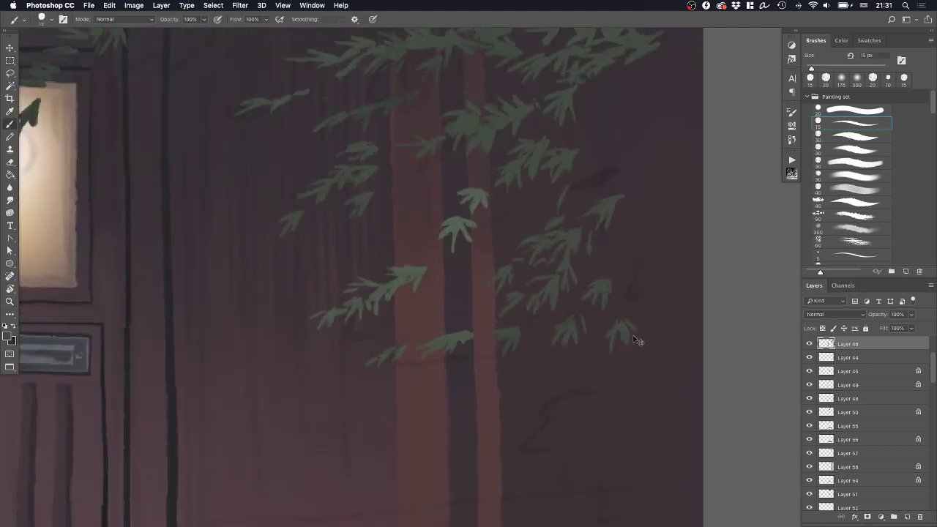
left_click_drag(636, 330, 621, 319)
key("super+z")
key("super+z")
key("super+z")
Paint leaves joining the sprig to the clusters on the posts, and start a lighter green cluster at the outer edge
key("z")
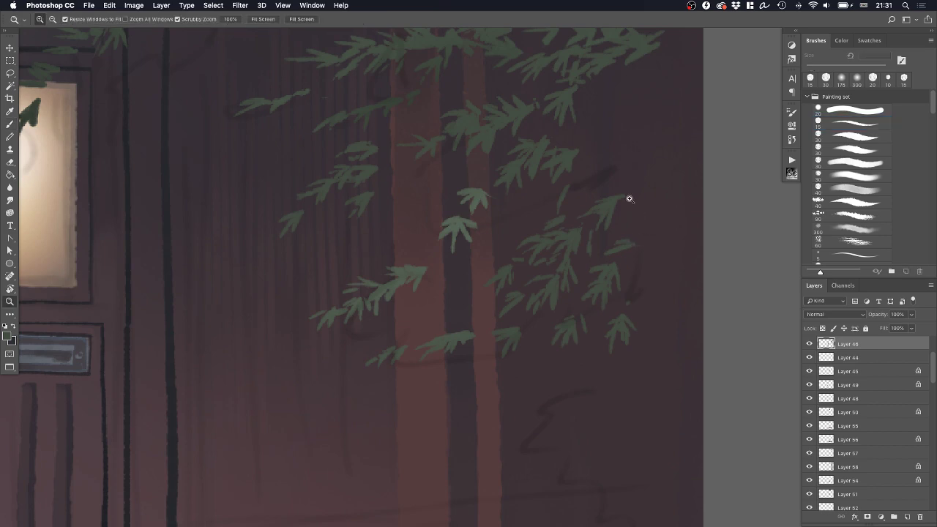
left_click_drag(627, 199, 602, 190)
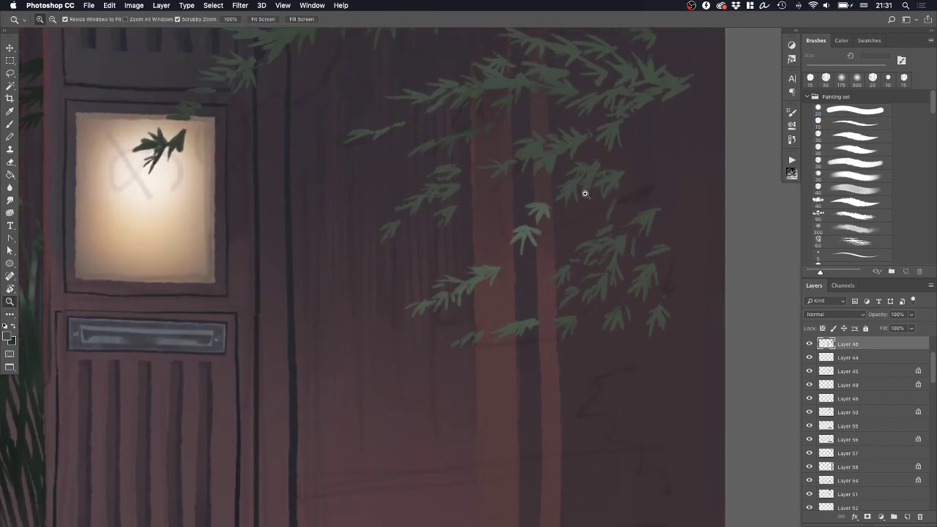
key("b")
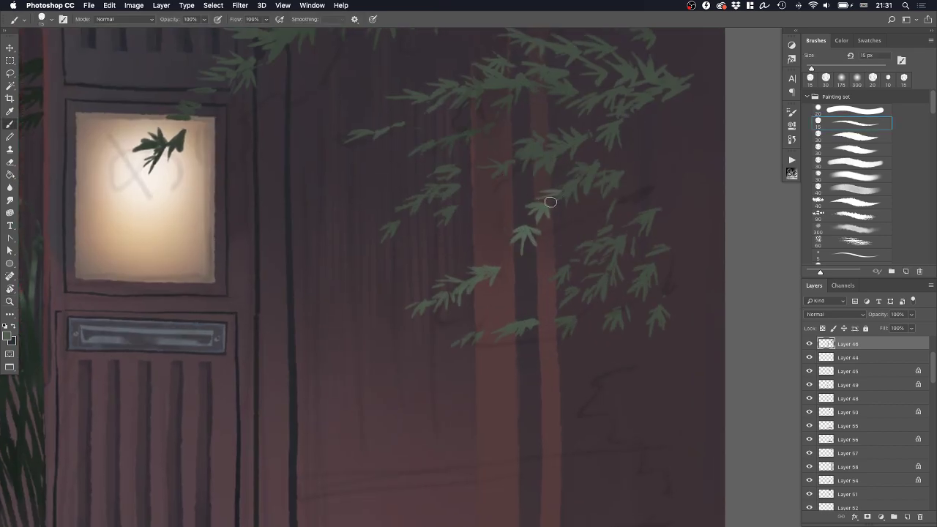
key("z")
mouse_move(634, 186)
left_mouse_down()
mouse_move(594, 201)
mouse_move(654, 186)
mouse_move(632, 210)
mouse_move(585, 222)
left_mouse_up()
key("b")
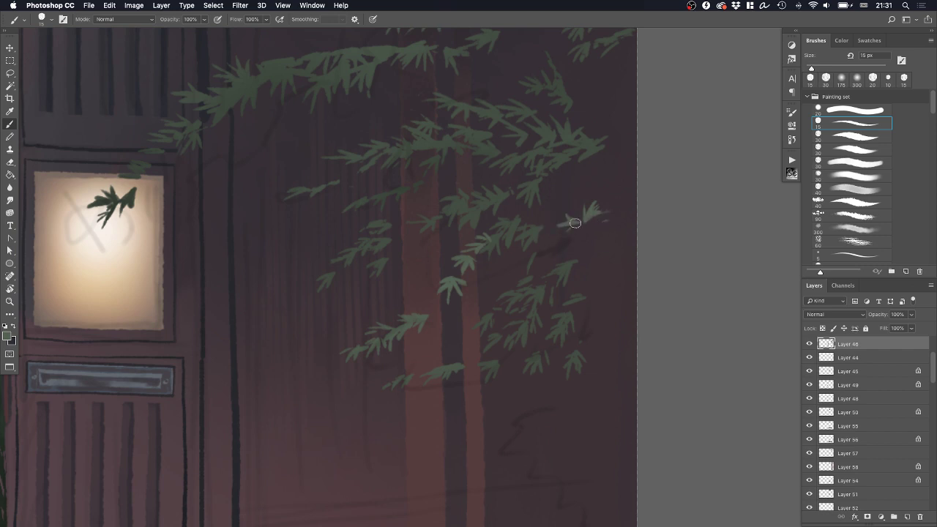
Fill out the lighter outer cluster and add more light green leaves below it along the foliage's outer edge
left_click_drag(595, 208, 567, 171)
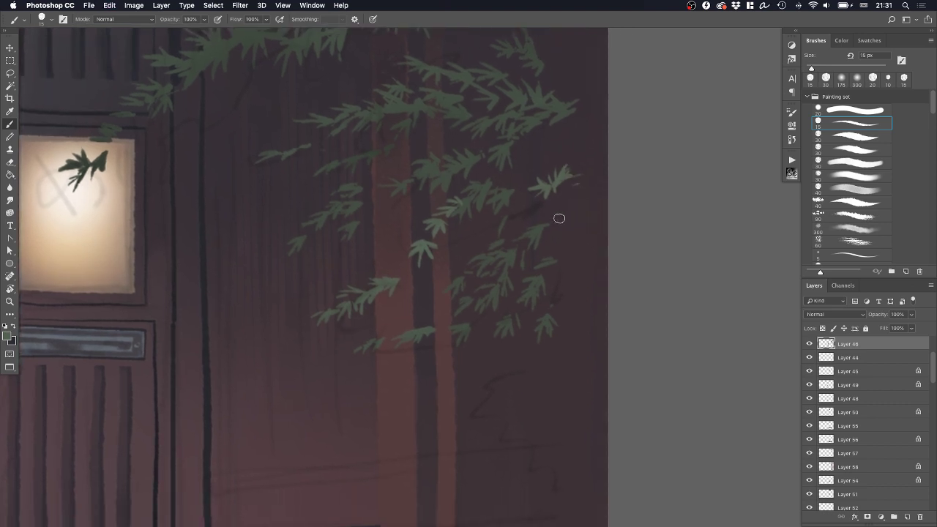
left_click_drag(560, 210, 578, 208)
left_click_drag(578, 210, 569, 220)
mouse_move(564, 265)
left_mouse_down()
mouse_move(564, 233)
mouse_move(511, 247)
left_mouse_up()
Paint small leaf clusters hanging below the lowest sprig over the posts, plus a few loose leaves on the wall beside them
key("z")
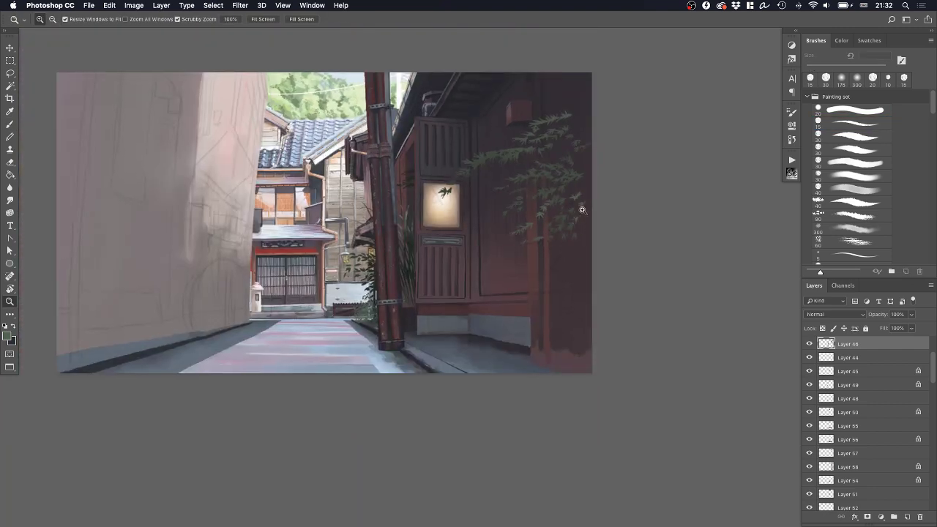
mouse_move(582, 210)
left_mouse_down()
mouse_move(575, 218)
mouse_move(588, 248)
left_mouse_up()
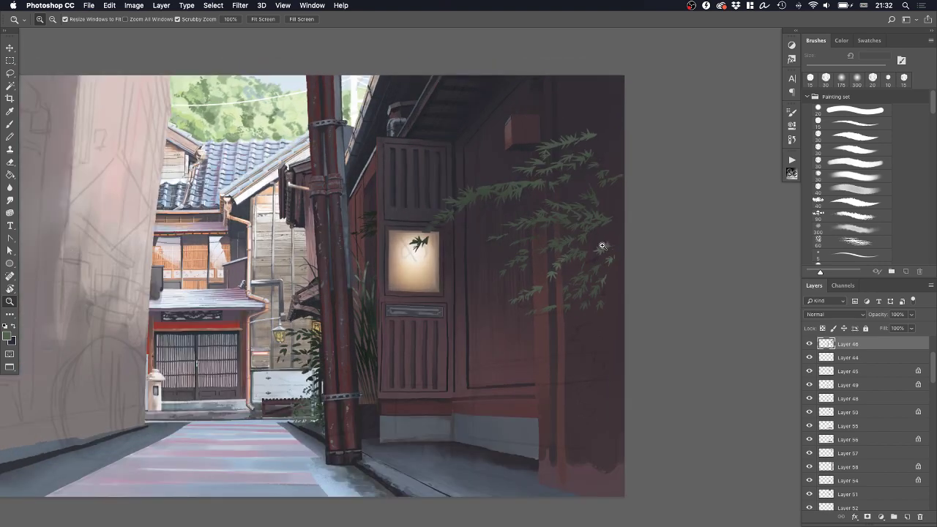
left_click_drag(573, 278, 555, 255)
left_click_drag(491, 271, 581, 251)
left_click_drag(183, 299, 233, 301)
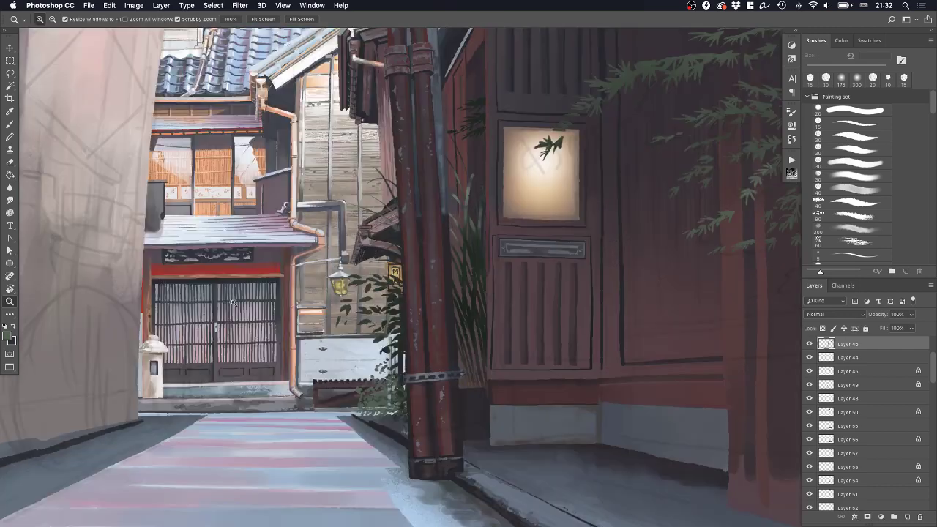
left_click_drag(503, 368, 613, 332)
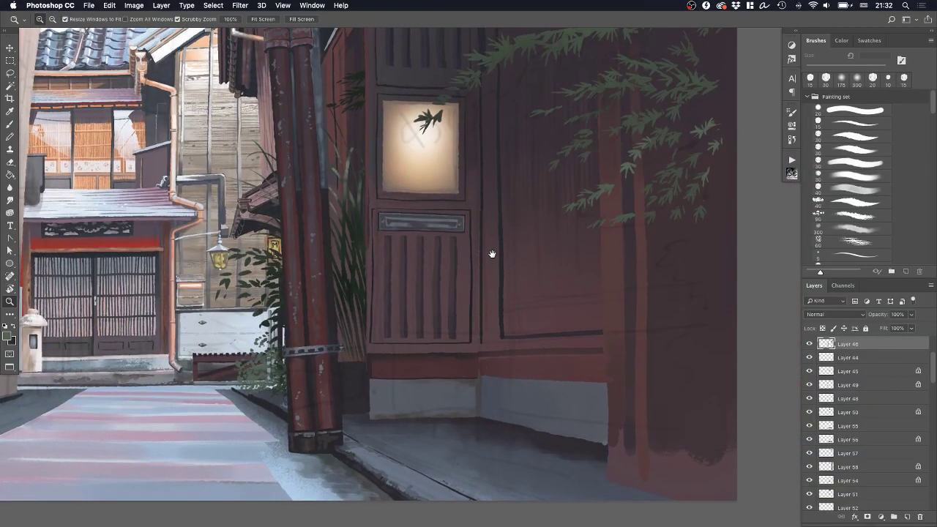
left_click_drag(643, 195, 574, 236)
key("b")
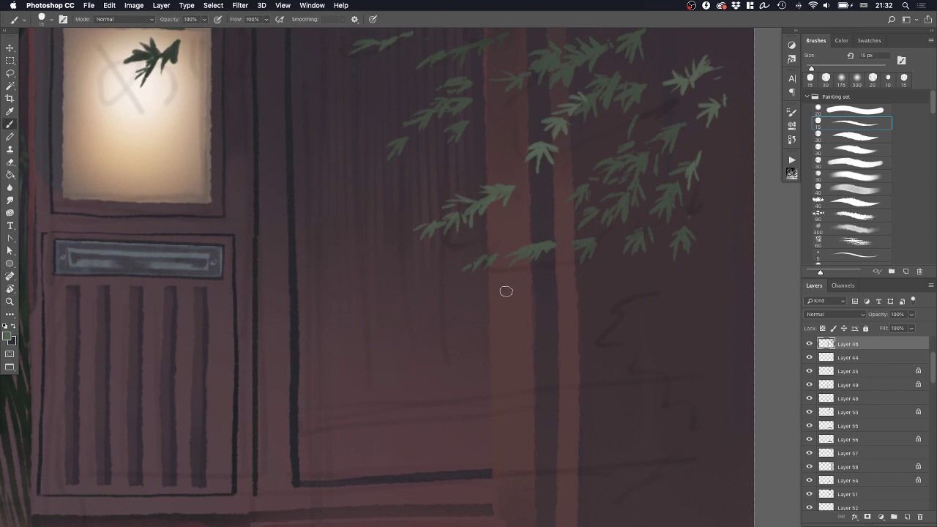
mouse_move(523, 273)
left_mouse_down()
mouse_move(510, 281)
mouse_move(537, 285)
mouse_move(525, 312)
mouse_move(540, 291)
mouse_move(547, 317)
left_mouse_up()
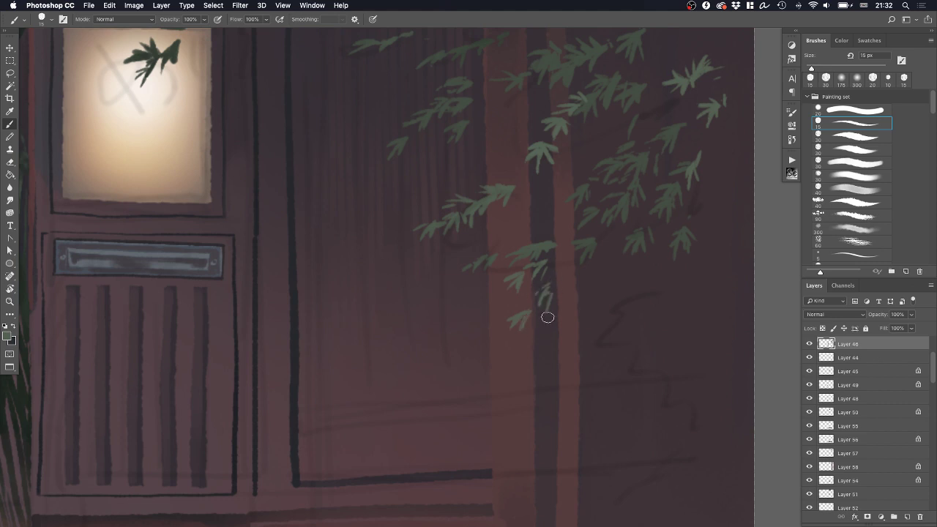
left_click_drag(627, 278, 618, 286)
left_click_drag(624, 289, 629, 302)
mouse_move(632, 168)
left_mouse_down()
mouse_move(628, 180)
mouse_move(645, 186)
mouse_move(567, 205)
left_mouse_up()
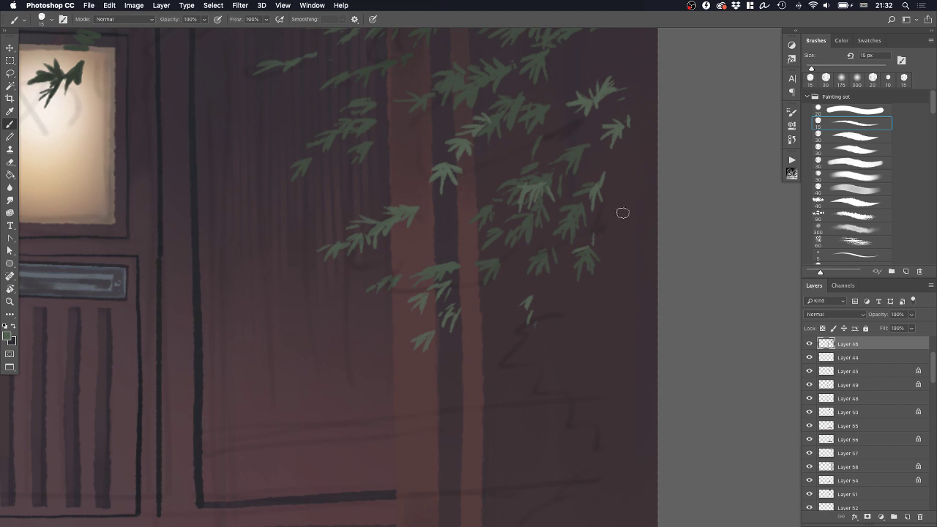
mouse_move(622, 206)
left_mouse_down()
mouse_move(620, 155)
mouse_move(608, 210)
left_mouse_up()
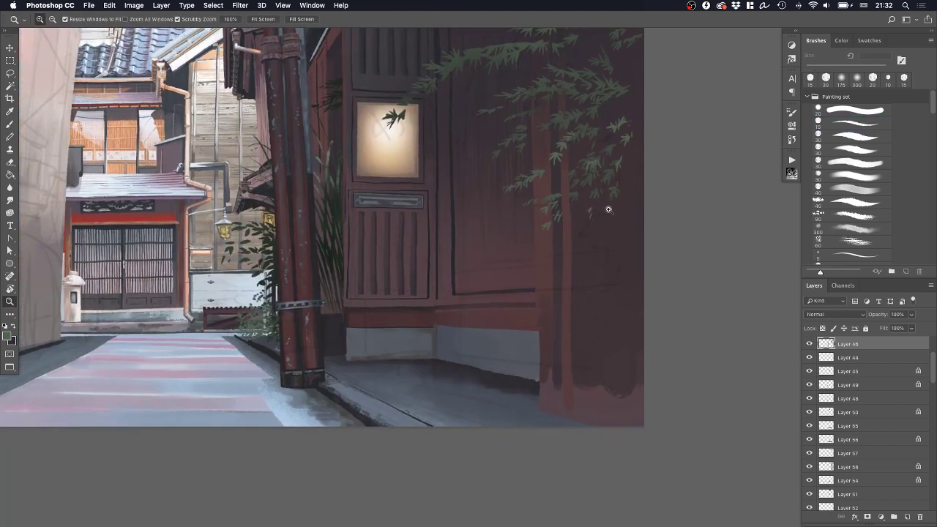
Add a new layer directly beneath the foliage layer, Layer 46, and toggle the foliage's visibility to check it
left_click(840, 360)
left_click(908, 517)
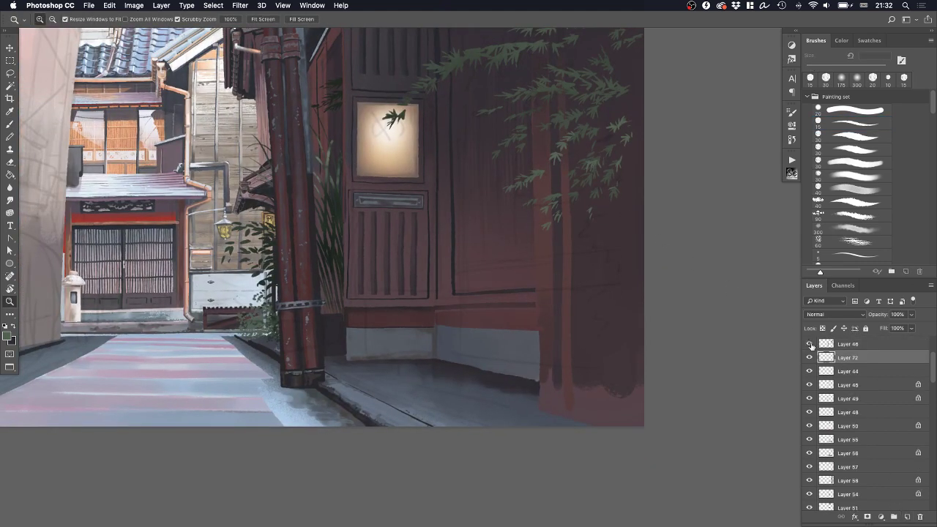
left_click(810, 344)
left_click(810, 344)
left_click(810, 344)
left_click(810, 344)
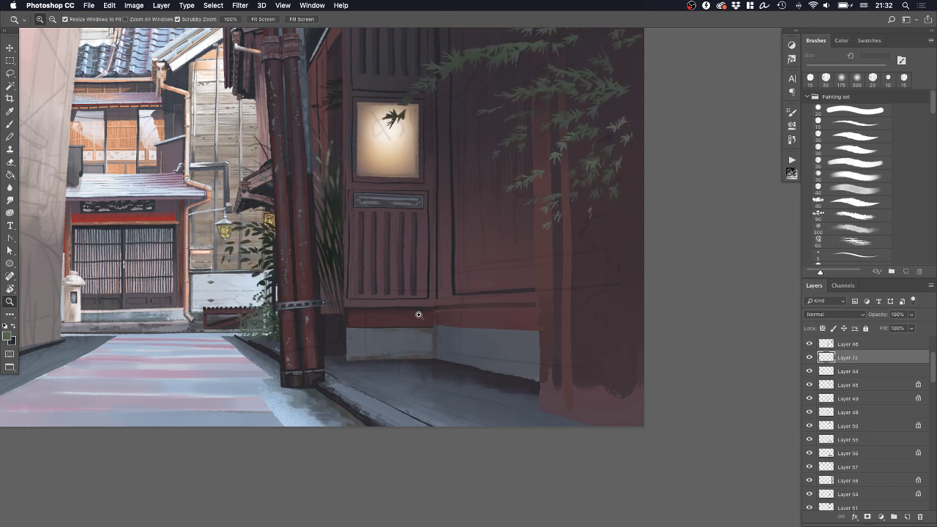
On Layer 44, sample a dark tone from the base of the tall grass and try a curved 30 px trunk stroke on the outer wall
left_click(823, 371)
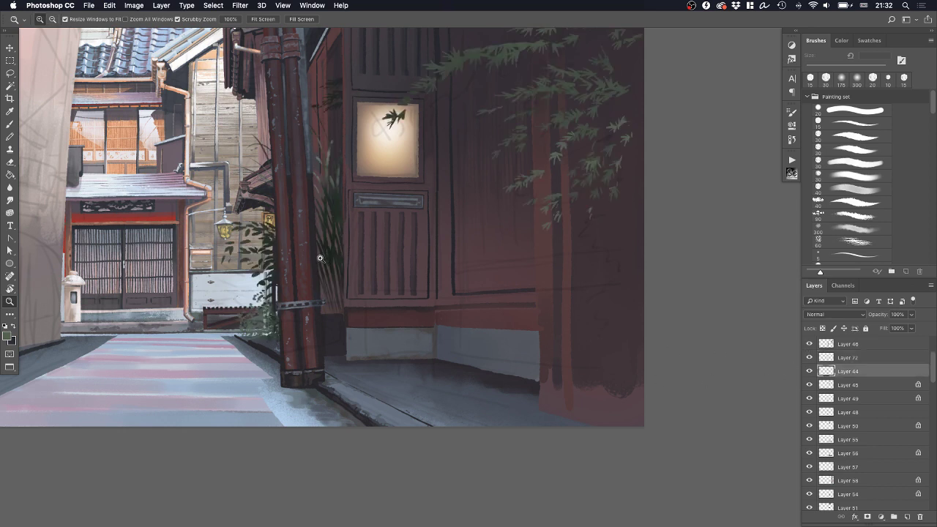
key("b")
left_click(332, 322, "alt")
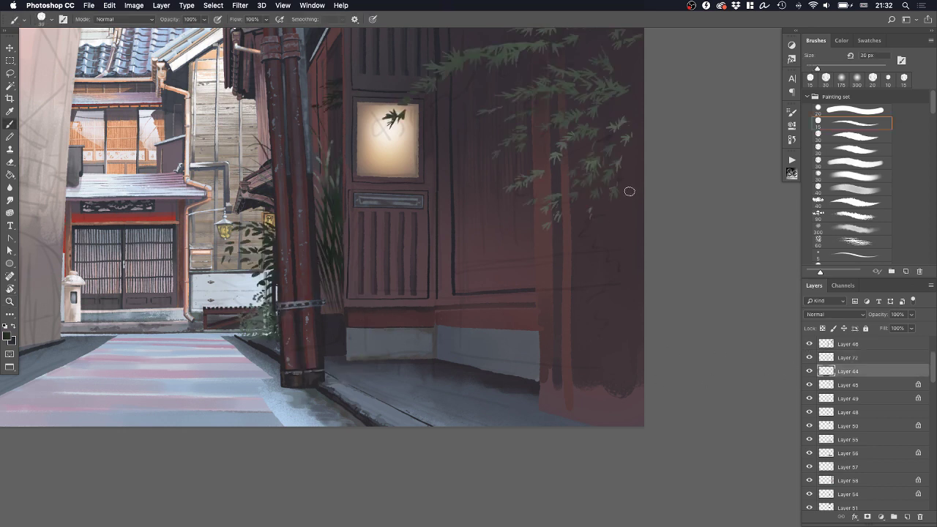
mouse_move(642, 147)
left_mouse_down()
mouse_move(611, 251)
mouse_move(597, 357)
left_mouse_up()
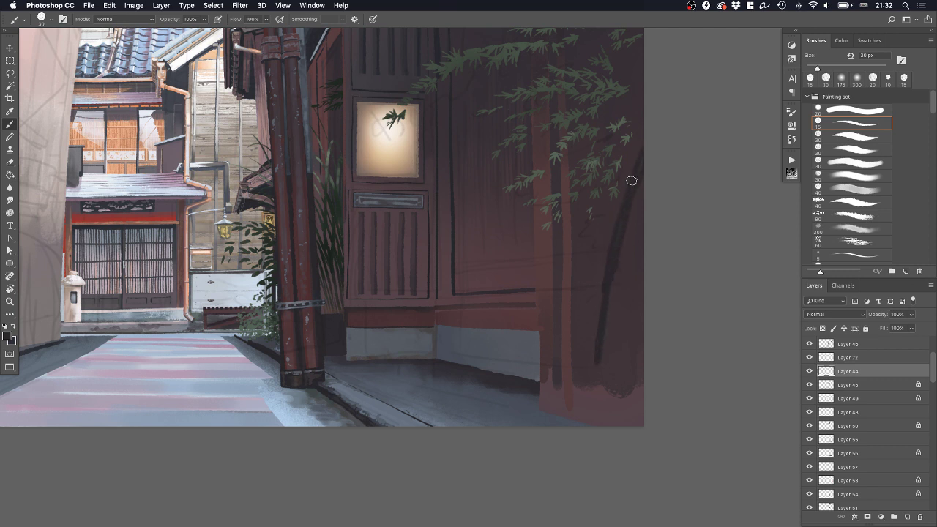
key("super+z")
mouse_move(649, 152)
left_mouse_down()
mouse_move(616, 241)
mouse_move(592, 374)
left_mouse_up()
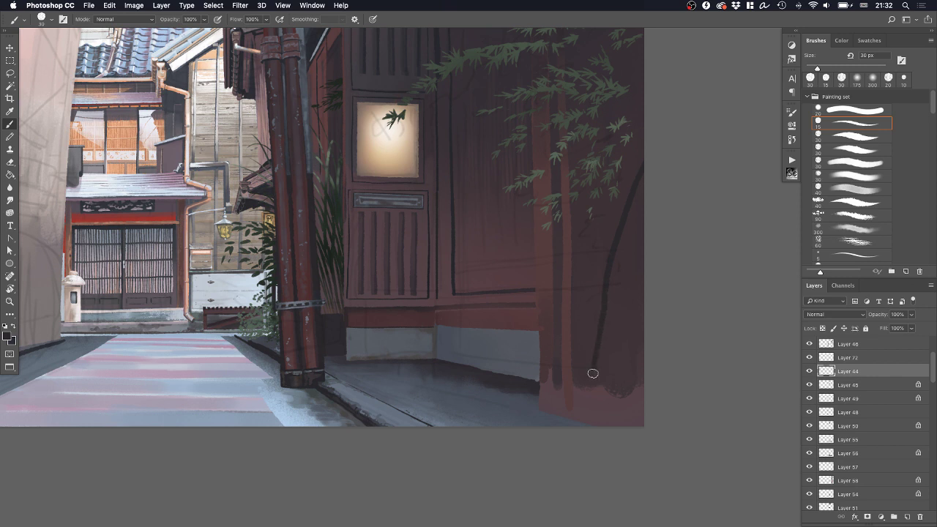
Switch to the rougher 30 px brush preset, try the curved trunk stroke again with a transform, and undo the attempts
left_click(850, 137)
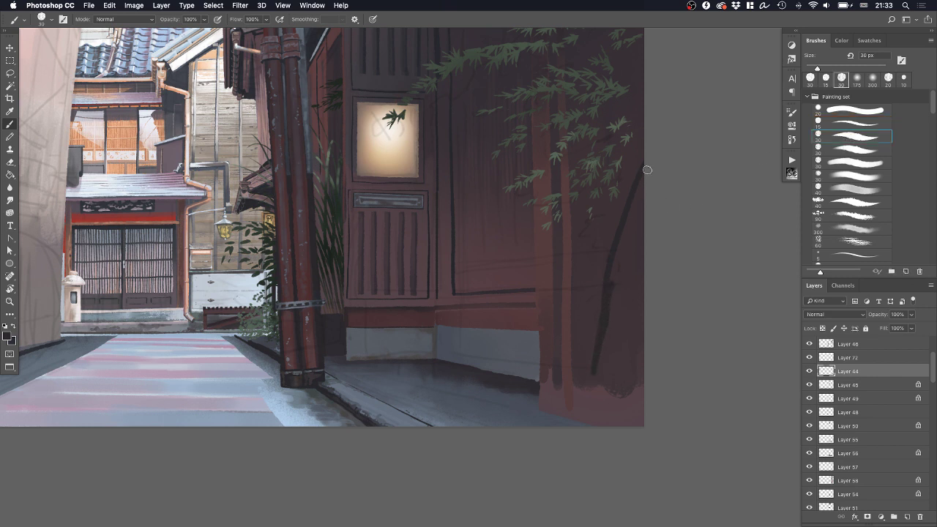
left_click_drag(610, 314, 594, 381)
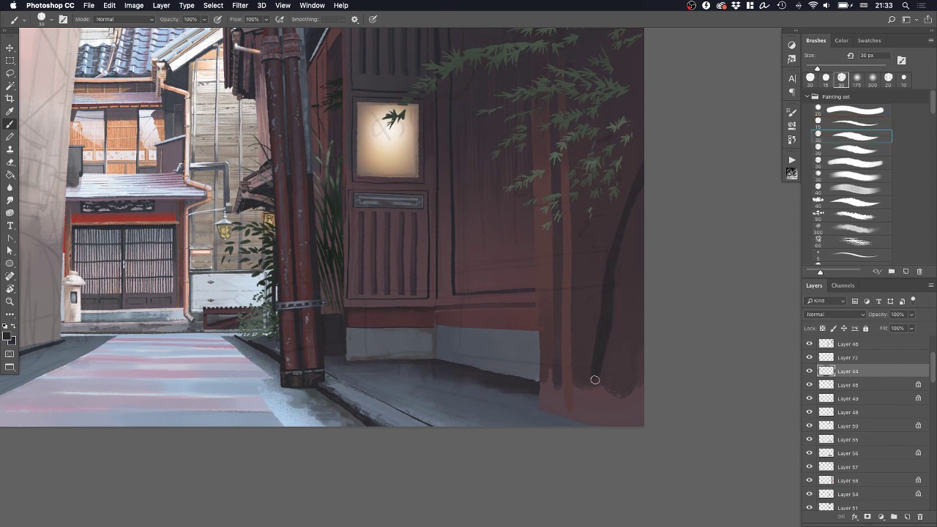
key("super+z")
left_click_drag(614, 283, 650, 163)
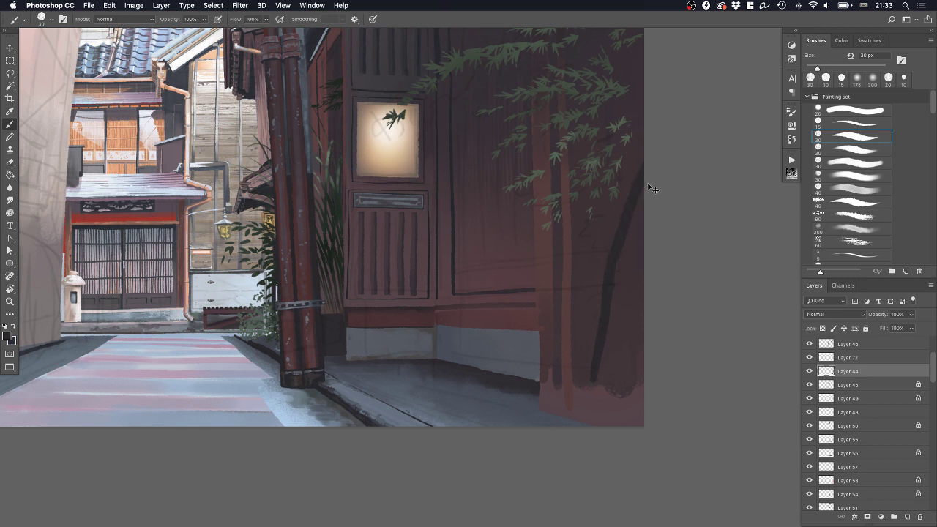
key("super+t")
key("Return")
key("super+z")
key("super+z")
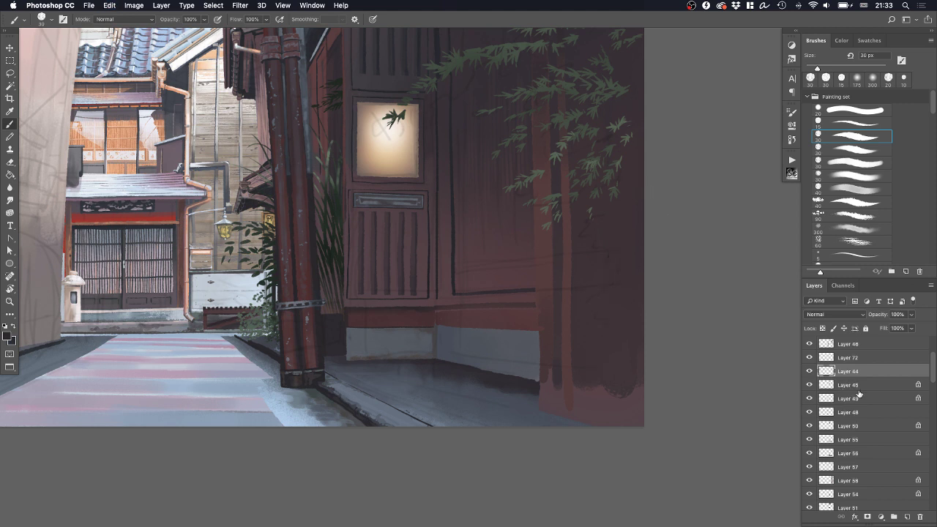
Toggle Layers 45 and 44 to check their contents, and paint a curved dark trunk from the canvas edge down the outer wall
left_click(809, 385)
left_click(810, 385)
left_click(810, 372)
left_click(810, 372)
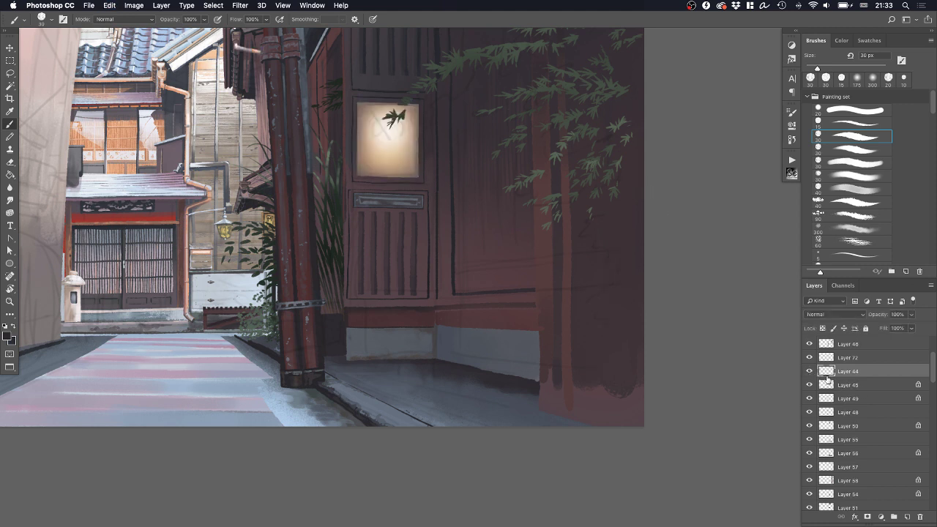
mouse_move(642, 162)
left_mouse_down()
mouse_move(613, 236)
mouse_move(593, 383)
left_mouse_up()
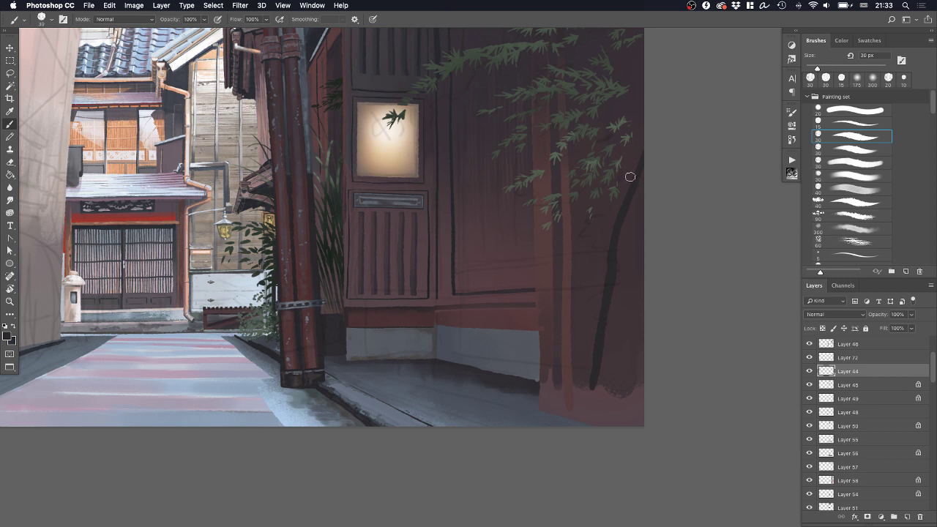
left_click_drag(619, 185, 617, 202)
left_click_drag(613, 200, 605, 203)
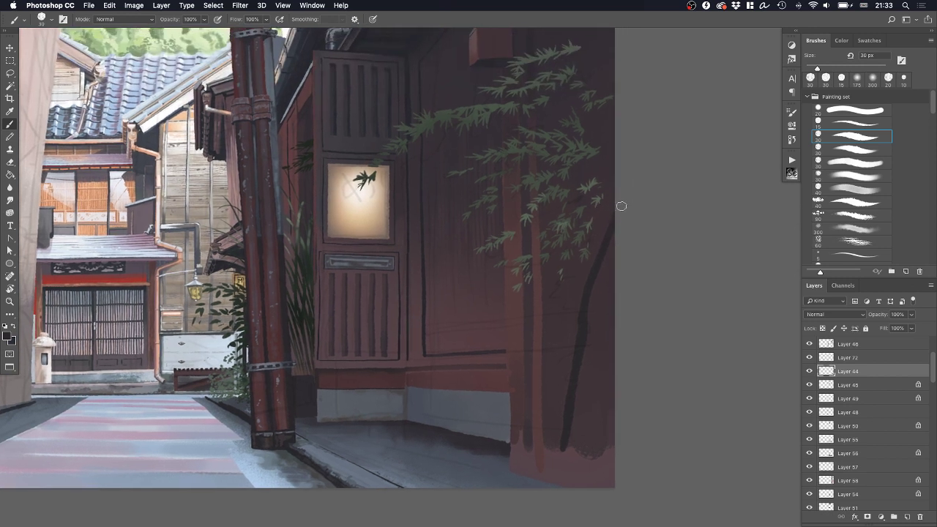
key("super+z")
Try a thin dark stem from the leaves over the lit lantern panel along the upper foliage, using a smaller brush
left_click_drag(370, 177, 396, 166)
key("super+z")
key("z")
left_click(385, 180)
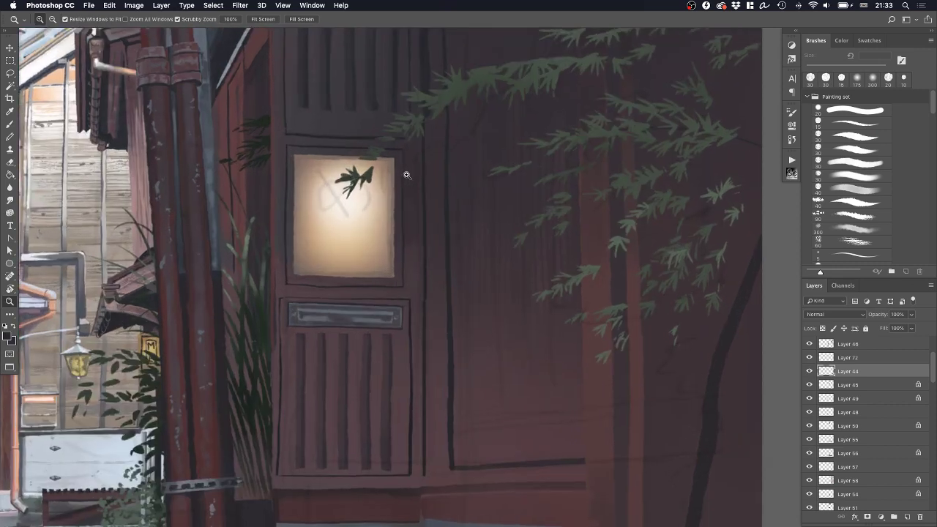
key("b")
key("bracketleft")
key("bracketleft")
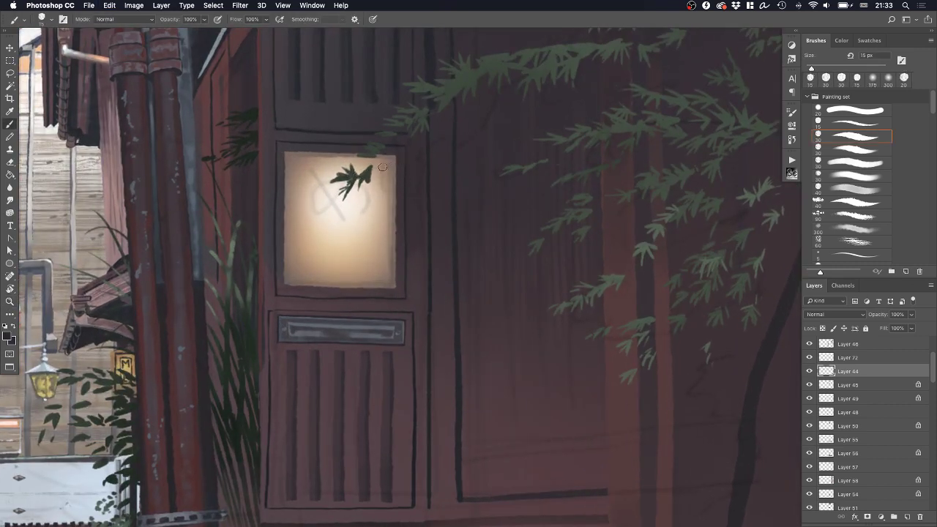
left_click_drag(357, 176, 551, 73)
key("super+z")
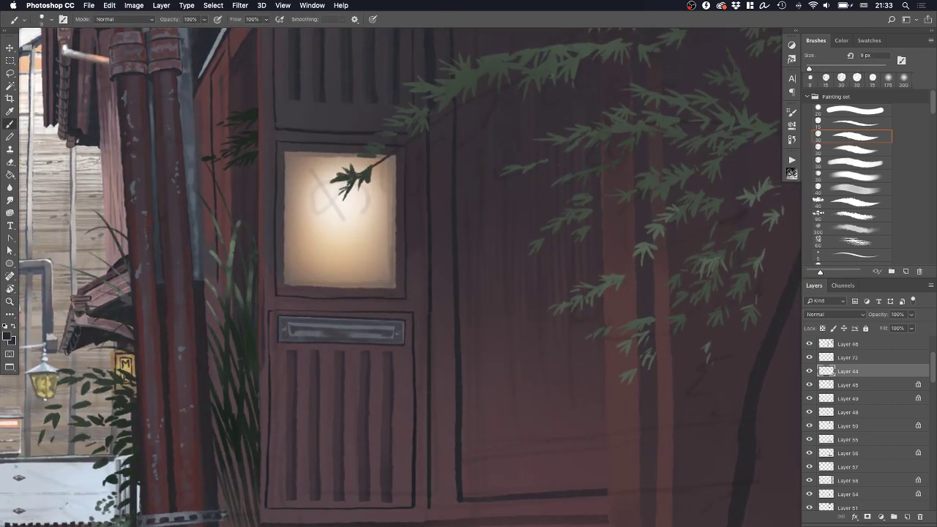
key("super+z")
Sample pale beige from the lantern panel and paint a thin arching branch with side twigs from its leaves to the canvas edge
left_click(388, 191, "alt")
mouse_move(371, 167)
left_mouse_down()
mouse_move(463, 108)
mouse_move(608, 77)
left_mouse_up()
mouse_move(407, 147)
left_mouse_down()
mouse_move(507, 88)
mouse_move(561, 71)
left_mouse_up()
left_click_drag(538, 119, 486, 146)
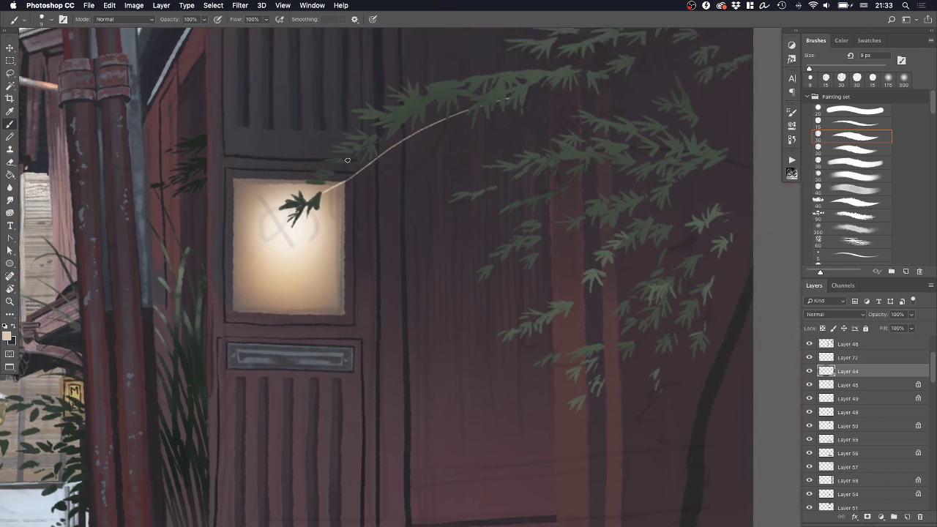
mouse_move(348, 160)
left_mouse_down()
mouse_move(385, 157)
mouse_move(370, 143)
mouse_move(417, 138)
mouse_move(410, 125)
mouse_move(418, 118)
mouse_move(449, 115)
left_mouse_up()
key("super+z")
key("super+z")
left_click_drag(392, 128, 443, 118)
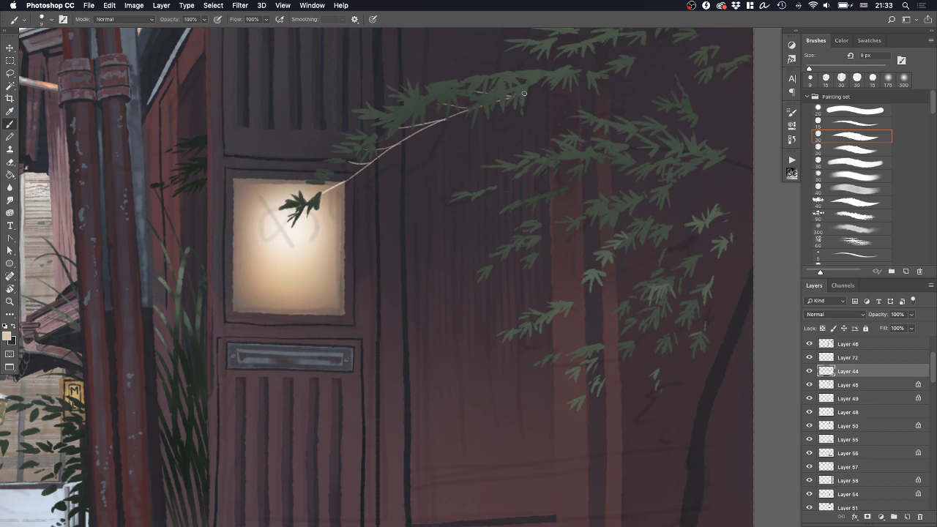
mouse_move(525, 93)
left_mouse_down()
mouse_move(590, 88)
mouse_move(751, 151)
left_mouse_up()
scroll(669, 168, "right", 2)
scroll(670, 168, "up", 2)
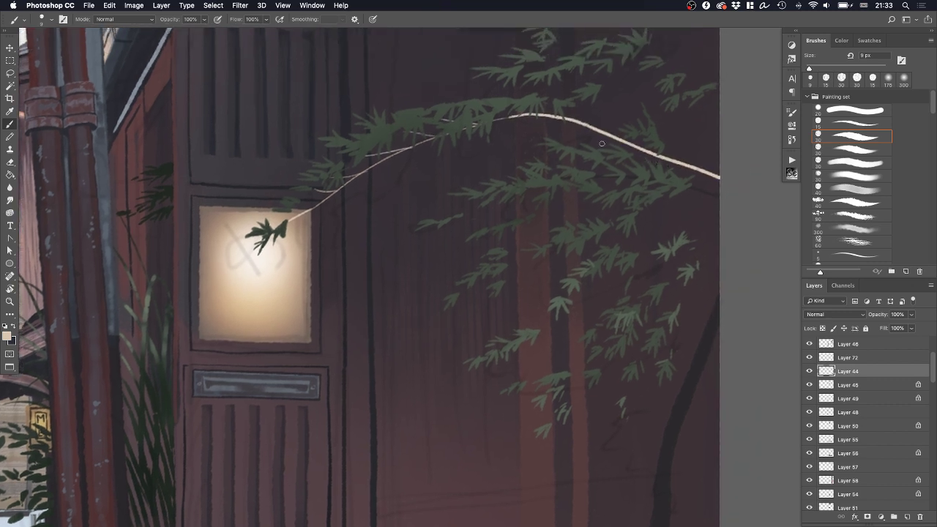
Paint a second thin beige branch through the foliage above the main branch, curving to the canvas edge
left_click_drag(538, 96, 708, 102)
key("super+z")
mouse_move(514, 81)
left_mouse_down()
mouse_move(619, 67)
mouse_move(736, 130)
left_mouse_up()
scroll(683, 126, "right", 2)
scroll(683, 125, "up", 2)
mouse_move(497, 81)
left_mouse_down()
mouse_move(661, 143)
mouse_move(706, 174)
mouse_move(602, 93)
mouse_move(701, 165)
mouse_move(515, 78)
mouse_move(645, 114)
mouse_move(693, 153)
left_mouse_up()
key("super+z")
key("super+z")
left_click_drag(601, 92, 602, 119)
key("super+z")
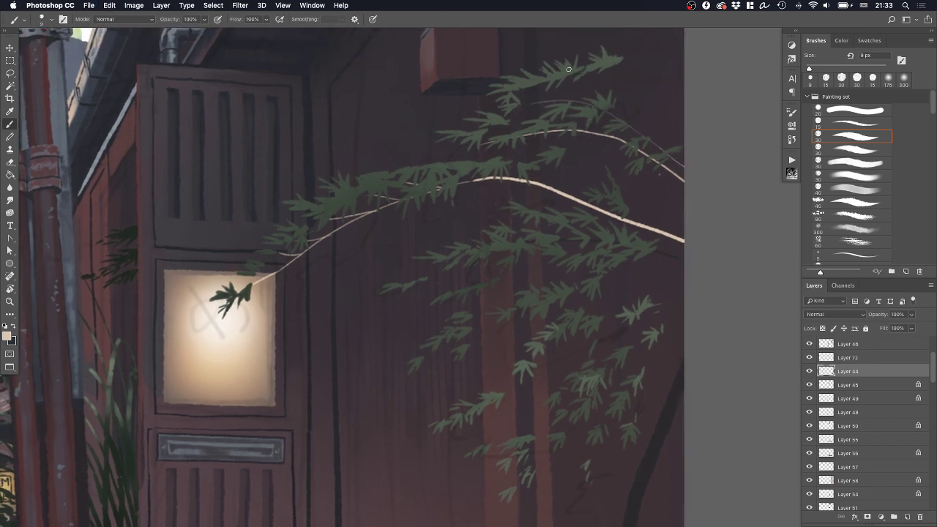
Add thin stems descending through the top foliage and a fine twig running alongside the main branch
left_click_drag(576, 71, 653, 143)
key("super+z")
left_click_drag(607, 69, 699, 175)
key("super+z")
left_click_drag(585, 96, 568, 144)
mouse_move(576, 72)
left_mouse_down()
mouse_move(575, 101)
mouse_move(598, 109)
mouse_move(612, 172)
left_mouse_up()
key("super+z")
mouse_move(610, 132)
left_mouse_down()
mouse_move(622, 191)
mouse_move(673, 265)
mouse_move(590, 202)
left_mouse_up()
mouse_move(449, 144)
left_mouse_down()
mouse_move(572, 179)
mouse_move(680, 265)
left_mouse_up()
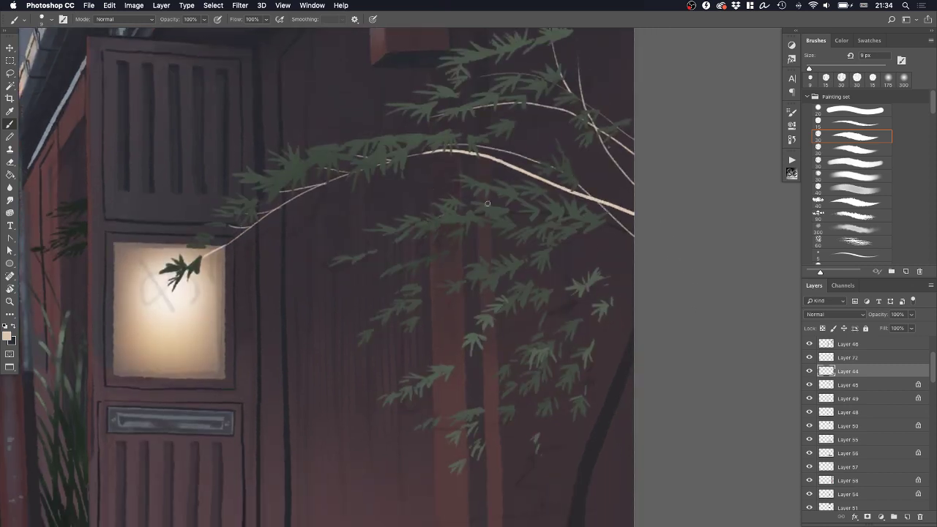
Paint thin arching branches through the middle leaf clusters beneath the main branch, towards the canvas edge
mouse_move(488, 203)
left_mouse_down()
mouse_move(628, 214)
mouse_move(682, 274)
left_mouse_up()
key("super+z")
mouse_move(408, 225)
left_mouse_down()
mouse_move(521, 199)
mouse_move(650, 261)
mouse_move(682, 287)
left_mouse_up()
left_click_drag(406, 314, 672, 279)
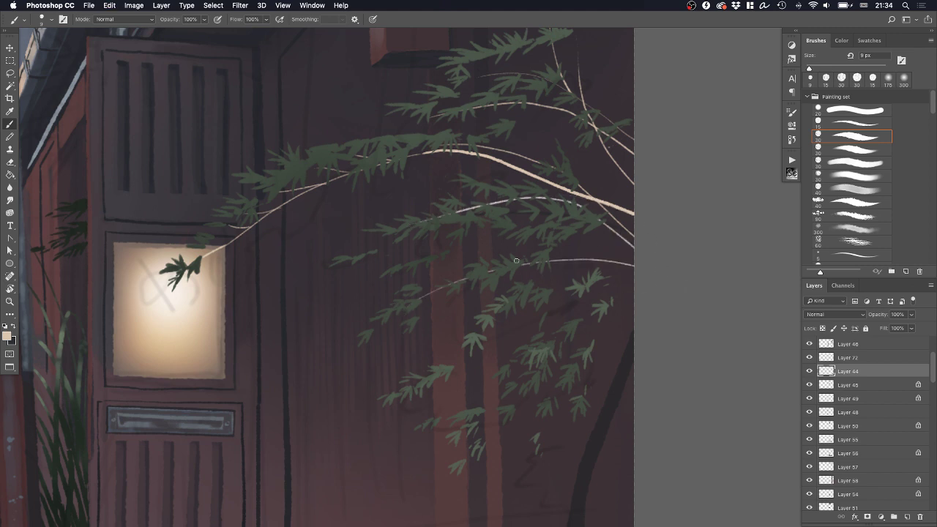
mouse_move(376, 255)
left_mouse_down()
mouse_move(423, 253)
mouse_move(437, 241)
mouse_move(407, 232)
mouse_move(456, 249)
mouse_move(533, 228)
left_mouse_up()
scroll(586, 263, "down", 5)
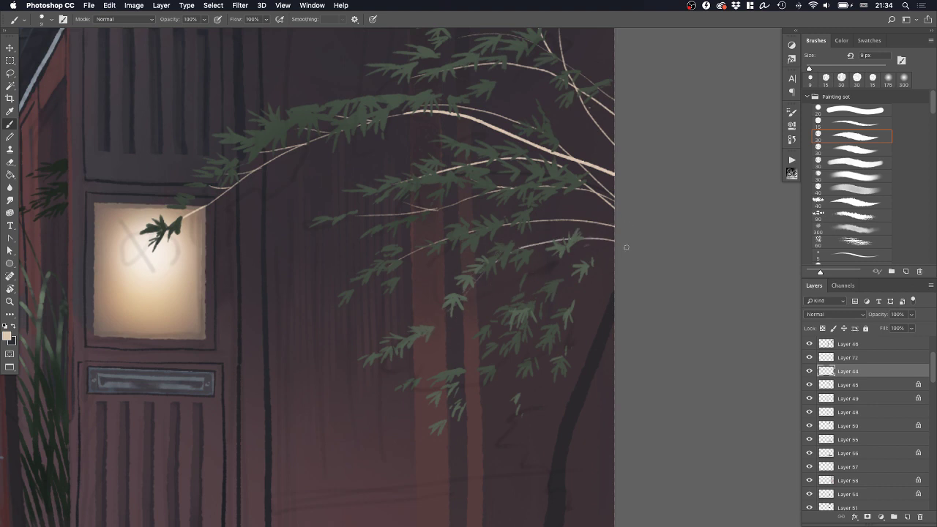
Try arching branches from the lower leaf clusters to the canvas edge
mouse_move(413, 338)
left_mouse_down()
mouse_move(461, 309)
mouse_move(502, 264)
mouse_move(617, 251)
left_mouse_up()
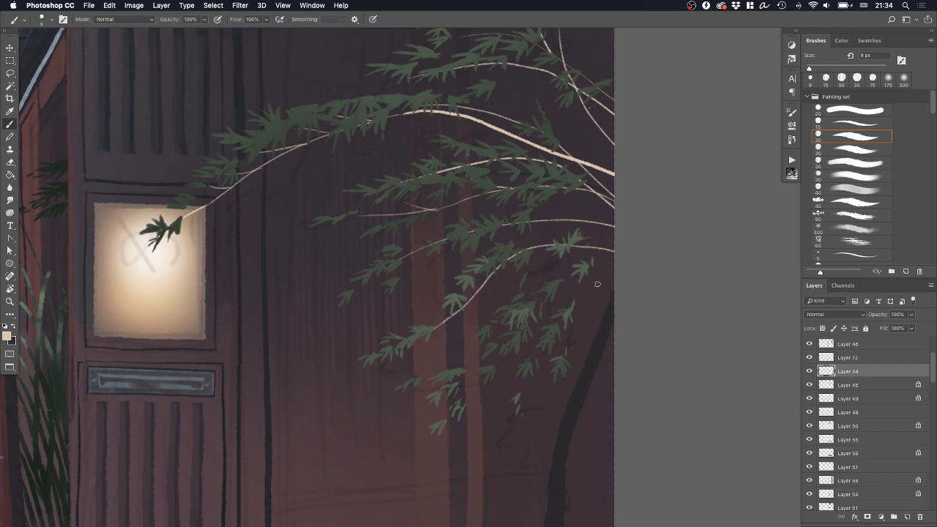
mouse_move(496, 340)
left_mouse_down()
mouse_move(536, 294)
mouse_move(615, 270)
left_mouse_up()
key("super+z")
key("super+z")
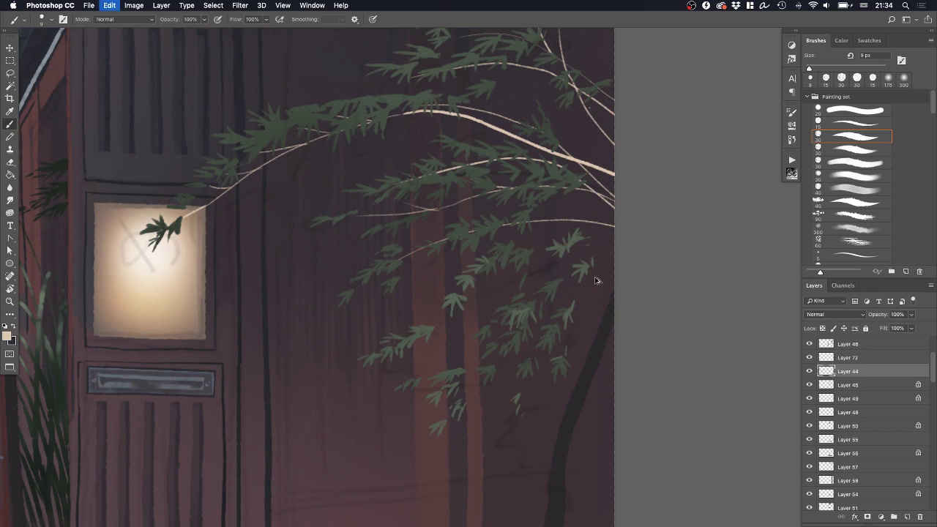
Paint two drooping beige branches from the middle and lower leaf clusters down to the dark trunk
mouse_move(402, 263)
left_mouse_down()
mouse_move(496, 261)
mouse_move(550, 343)
mouse_move(571, 358)
left_mouse_up()
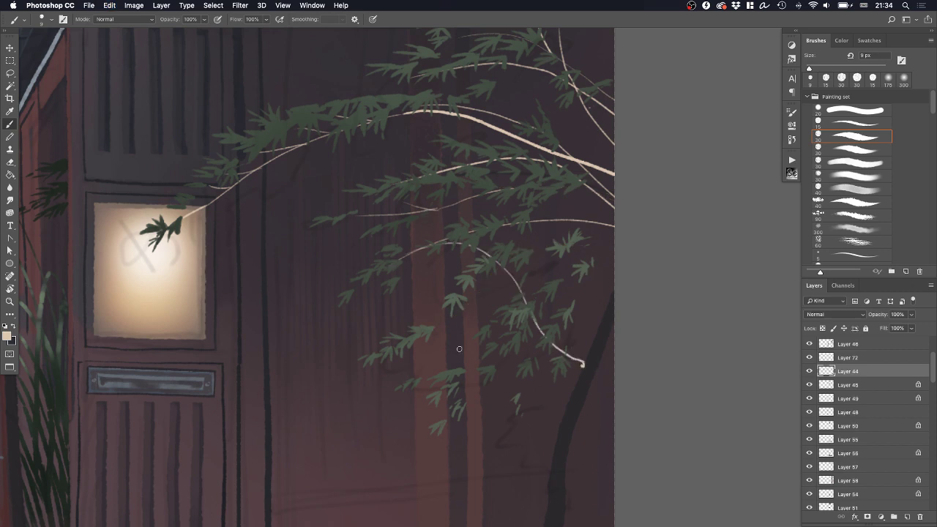
left_click_drag(461, 298, 507, 319)
key("super+z")
mouse_move(433, 325)
left_mouse_down()
mouse_move(473, 303)
mouse_move(569, 386)
left_mouse_up()
key("super+z")
mouse_move(466, 366)
left_mouse_down()
mouse_move(509, 328)
mouse_move(575, 388)
left_mouse_up()
key("super+z")
mouse_move(466, 367)
left_mouse_down()
mouse_move(495, 335)
mouse_move(572, 402)
left_mouse_up()
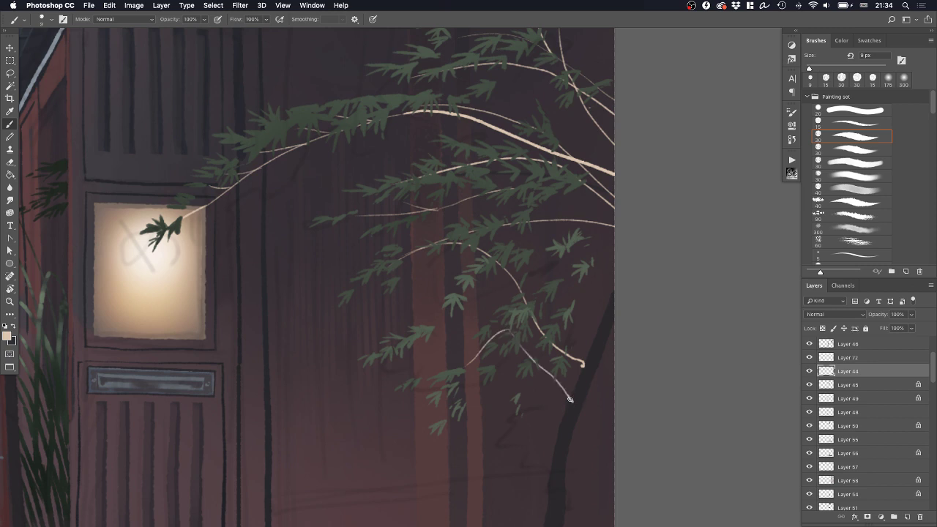
key("super+z")
mouse_move(464, 367)
left_mouse_down()
mouse_move(496, 338)
mouse_move(546, 368)
mouse_move(568, 399)
left_mouse_up()
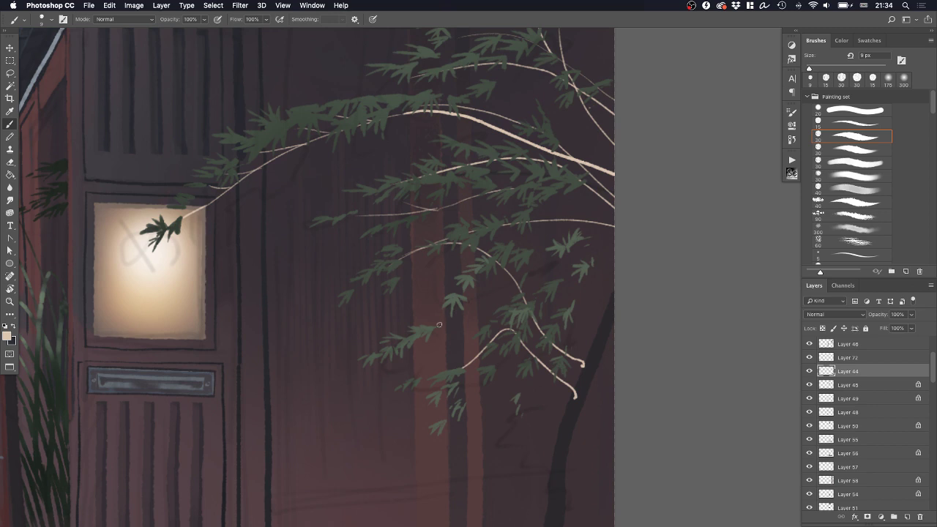
Add a thin branch to the canvas edge behind the outer leaf cluster and another drooping stem towards the trunk
mouse_move(503, 239)
left_mouse_down()
mouse_move(577, 242)
mouse_move(627, 266)
left_mouse_up()
mouse_move(438, 186)
left_mouse_down()
mouse_move(531, 174)
mouse_move(566, 186)
left_mouse_up()
key("super+z")
left_click_drag(500, 235, 533, 312)
key("super+z")
mouse_move(448, 241)
left_mouse_down()
mouse_move(502, 319)
mouse_move(544, 339)
left_mouse_up()
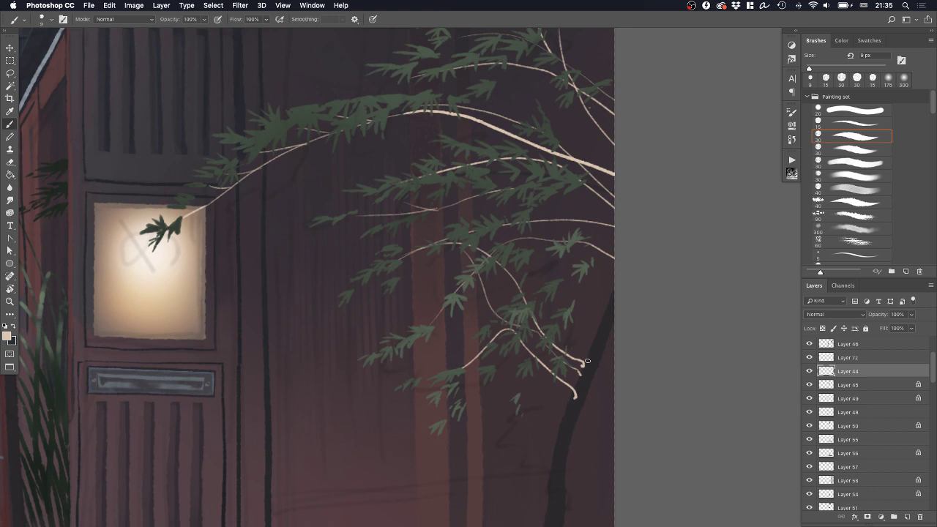
left_click_drag(337, 130, 461, 167)
key("super+z")
mouse_move(552, 195)
left_mouse_down()
mouse_move(607, 204)
mouse_move(623, 221)
mouse_move(524, 271)
left_mouse_up()
Paint a short, thick beige stem rising from where the lower branches meet the dark trunk
key("z")
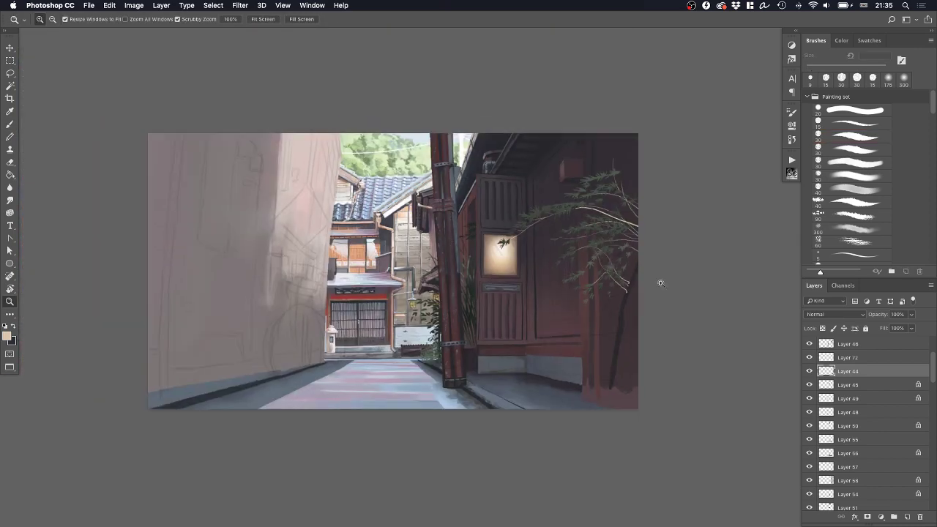
left_click_drag(661, 261, 683, 264)
left_click(683, 264)
left_click(626, 276)
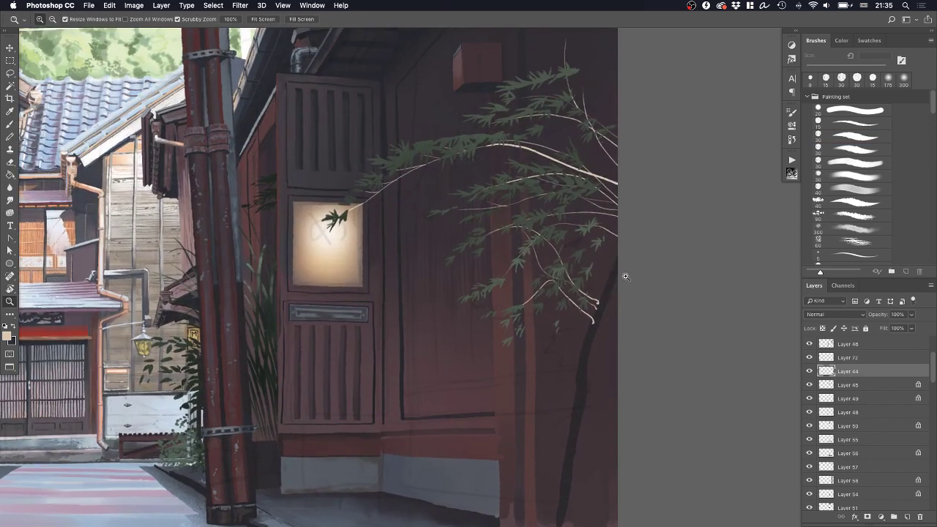
key("b")
left_click_drag(594, 256, 595, 310)
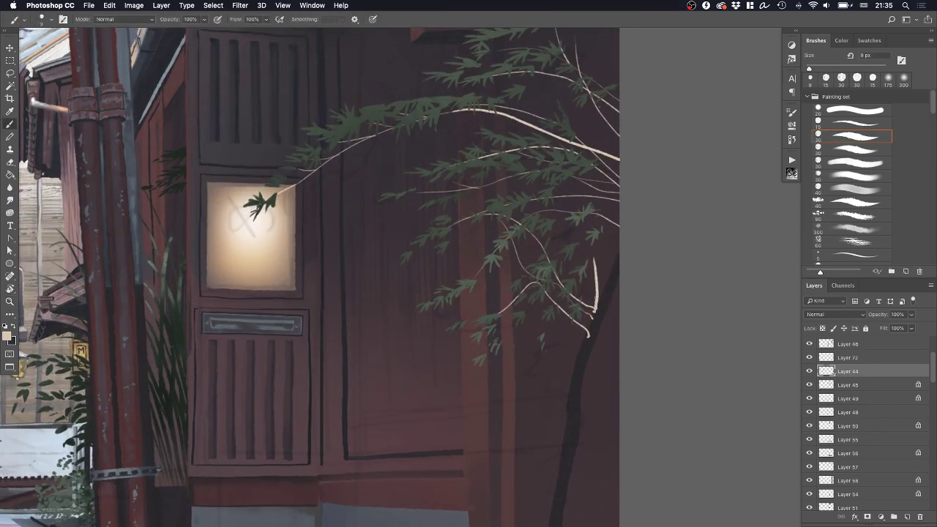
left_click_drag(597, 259, 599, 301)
key("super+z")
mouse_move(596, 257)
left_mouse_down()
mouse_move(595, 312)
mouse_move(588, 252)
left_mouse_up()
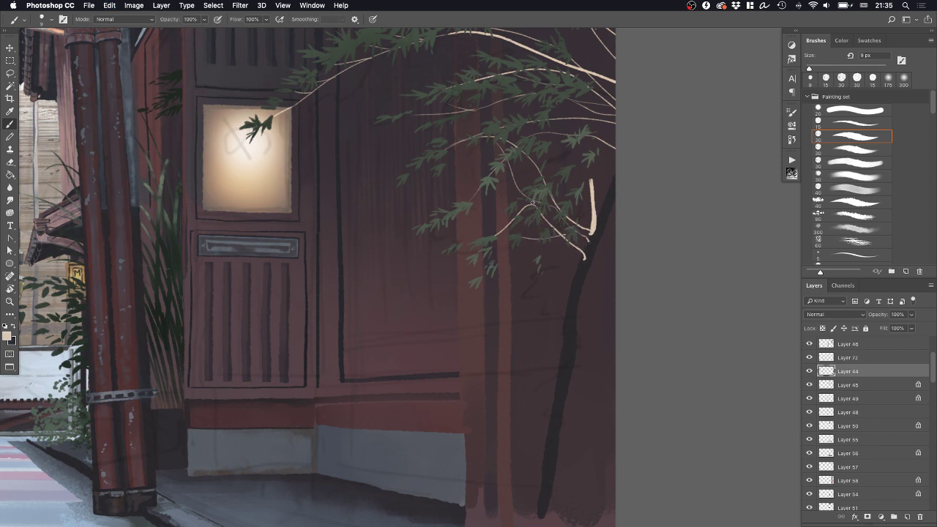
Work out thin connecting branches between the lower leaf clusters and the trunk, undoing unwanted strokes
mouse_move(558, 162)
left_mouse_down()
mouse_move(529, 224)
mouse_move(533, 213)
mouse_move(592, 211)
left_mouse_up()
key("super+z")
left_click_drag(525, 198, 593, 207)
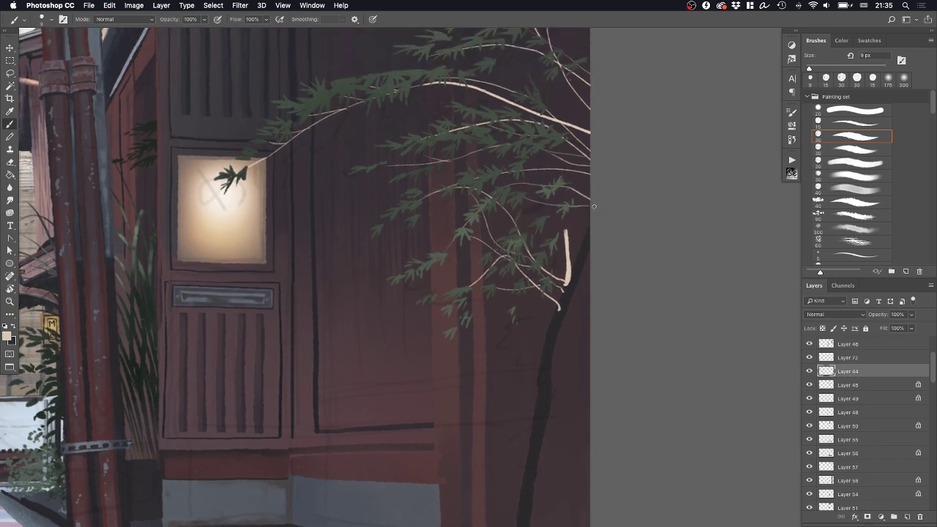
key("super+z")
mouse_move(519, 198)
left_mouse_down()
mouse_move(586, 201)
mouse_move(595, 215)
mouse_move(571, 224)
mouse_move(567, 298)
left_mouse_up()
key("super+z")
key("super+z")
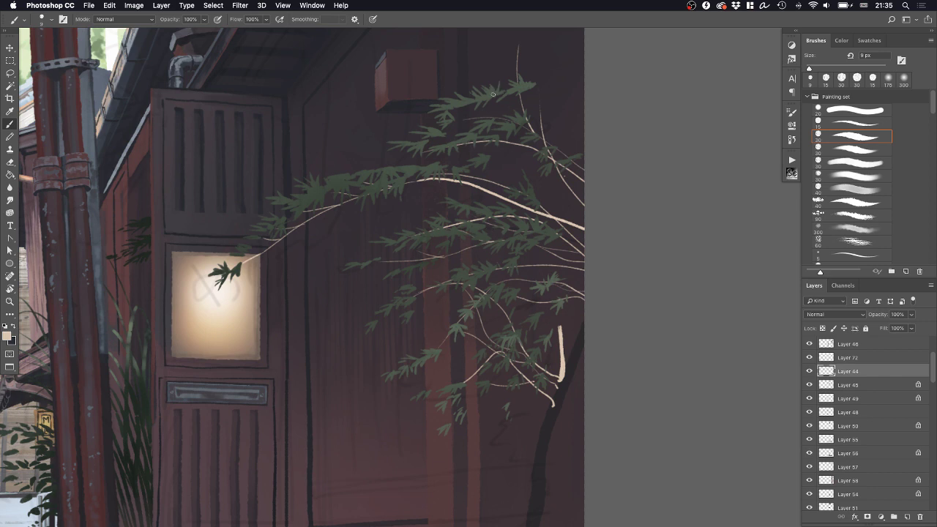
Paint a curved twig from the topmost leaves to the canvas edge and faint upright tips above the foliage
left_click_drag(579, 90, 584, 91)
key("super+z")
mouse_move(505, 98)
left_mouse_down()
mouse_move(583, 109)
mouse_move(593, 122)
mouse_move(563, 98)
mouse_move(520, 91)
mouse_move(586, 102)
left_mouse_up()
key("super+z")
scroll(517, 91, "up", 3)
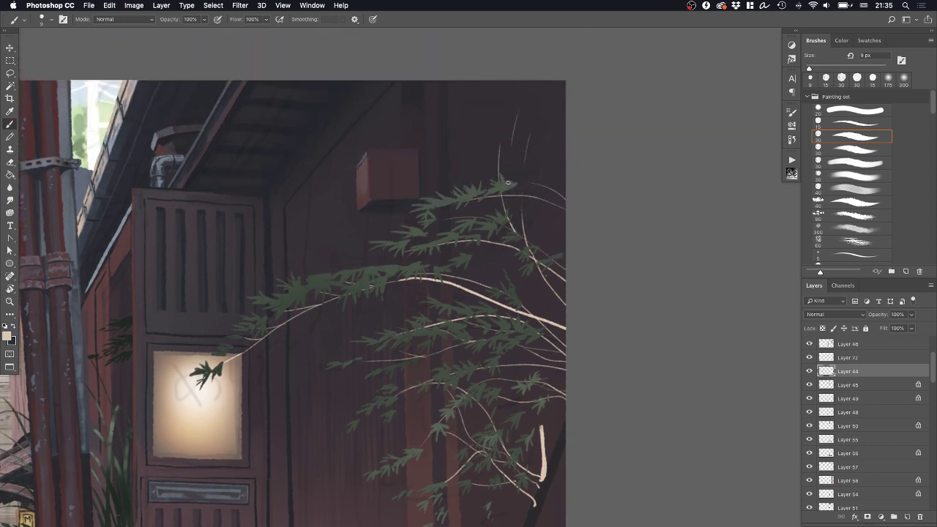
left_click_drag(508, 183, 509, 185)
key("super+z")
Extend the thin upright stems down through the top foliage towards the canvas edge, undoing misplaced strokes
mouse_move(522, 107)
left_mouse_down()
mouse_move(515, 232)
mouse_move(561, 319)
left_mouse_up()
key("super+z")
left_click_drag(514, 287, 585, 364)
key("super+z")
left_click_drag(536, 286, 583, 341)
scroll(512, 251, "down", 2)
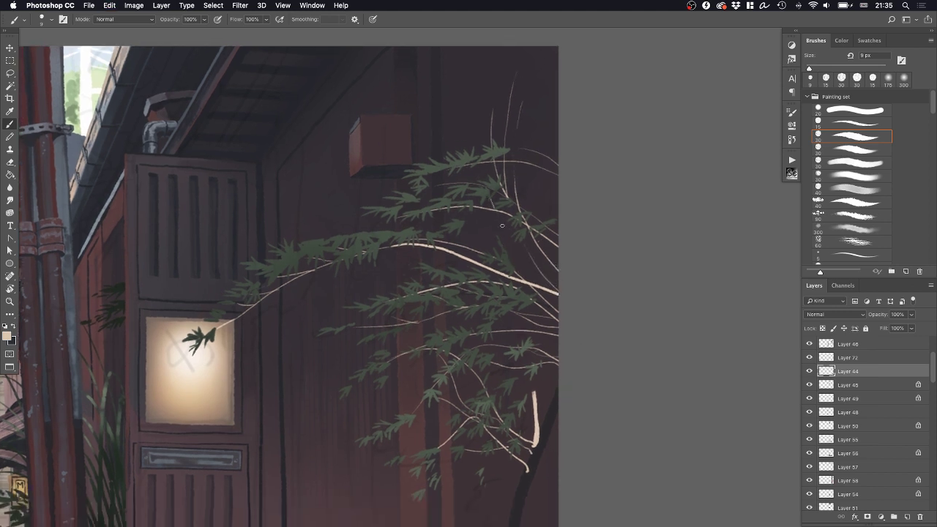
Paint a thicker crooked stem from the upper foliage down along the canvas edge to the dark trunk, with a side branch
left_click_drag(502, 226, 532, 272)
key("super+z")
left_click_drag(496, 191, 537, 265)
key("super+z")
key("super+z")
left_click_drag(509, 243, 533, 281)
mouse_move(540, 313)
left_mouse_down()
mouse_move(555, 350)
mouse_move(554, 413)
mouse_move(534, 335)
left_mouse_up()
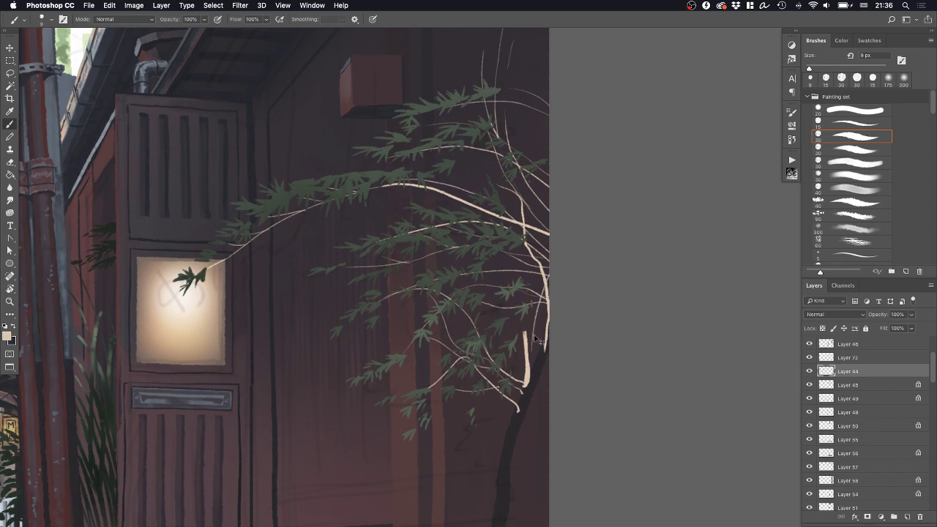
Clean up the upper branch near the lantern and add short twigs joining it to the leaf clusters
key("z")
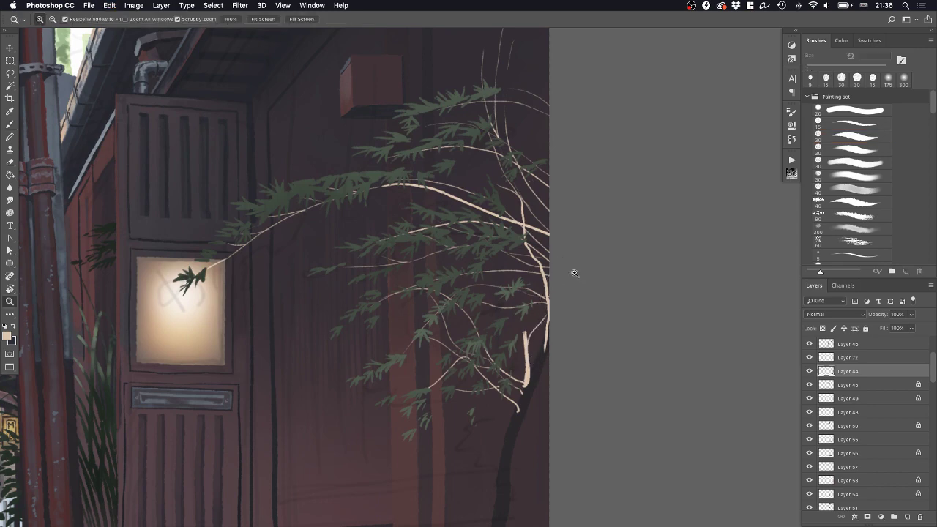
left_click_drag(387, 271, 498, 265)
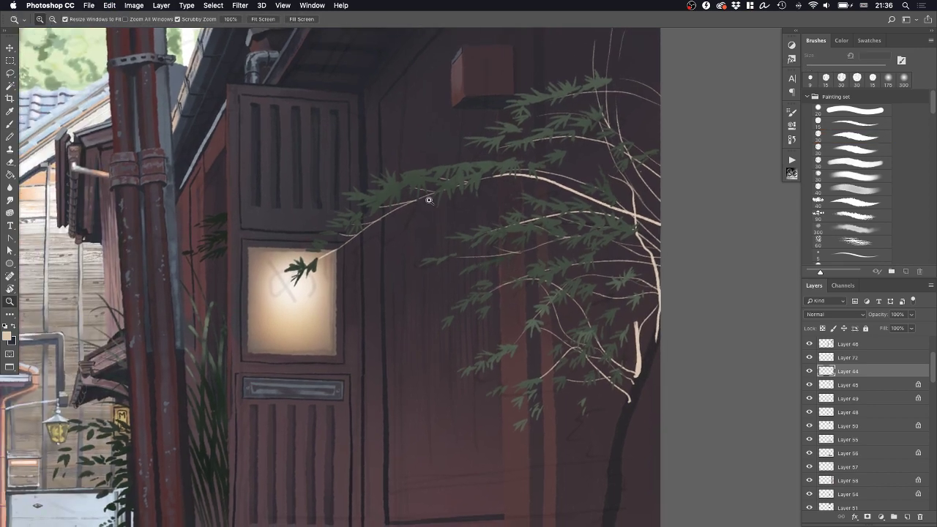
left_click_drag(429, 199, 446, 193)
key("e")
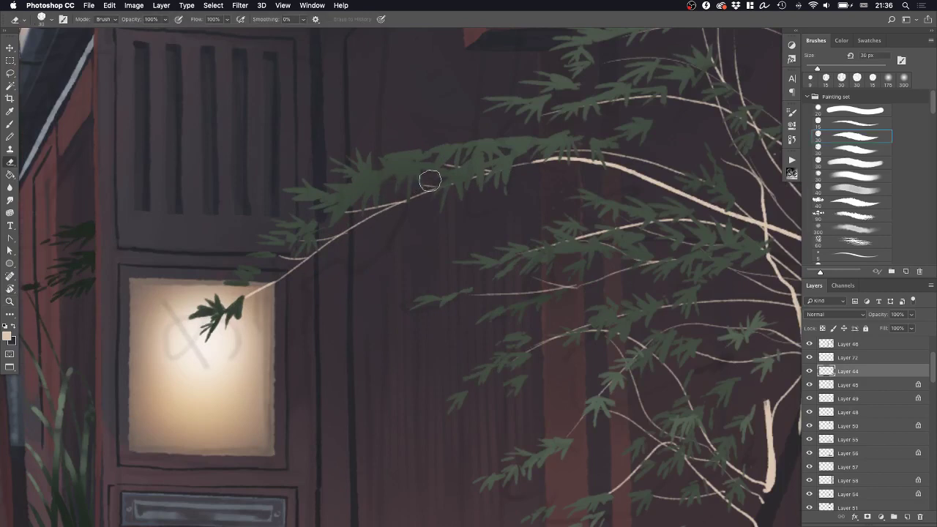
key("b")
left_click_drag(400, 187, 405, 202)
key("super+z")
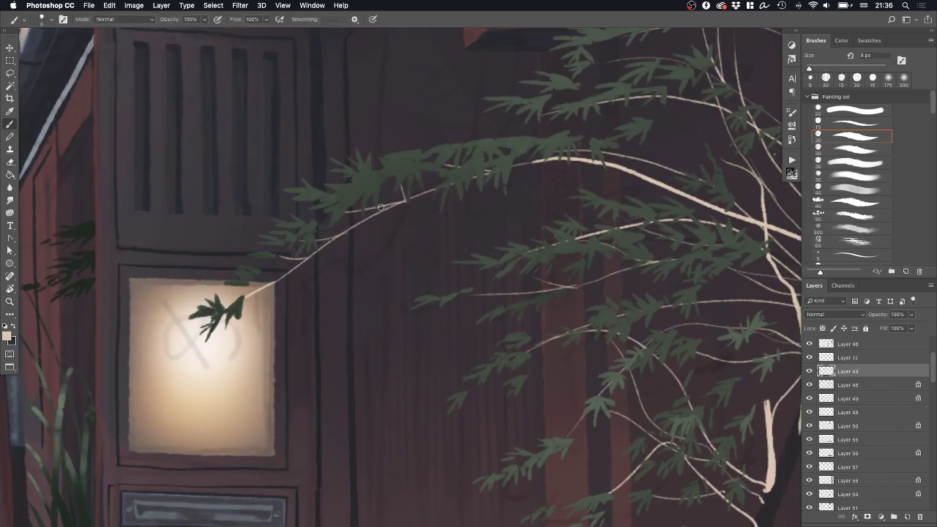
key("e")
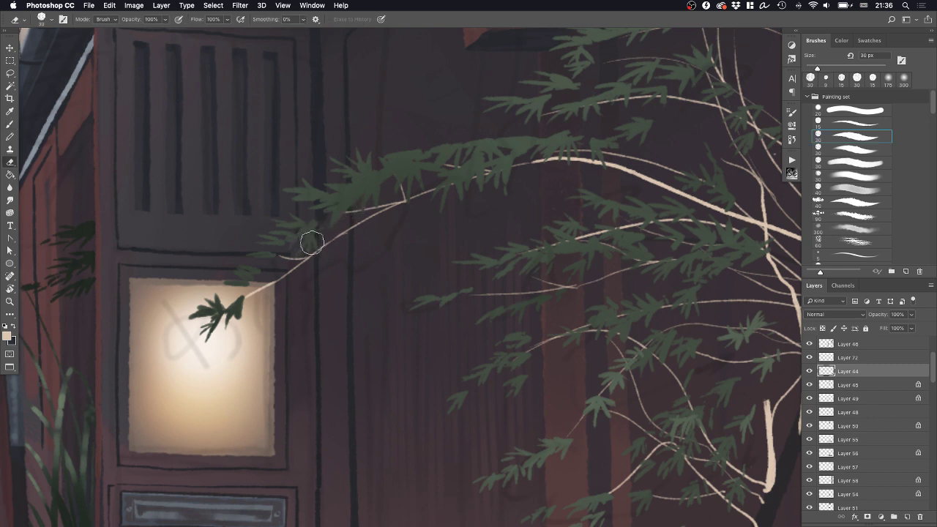
key("b")
left_click_drag(417, 239, 427, 196)
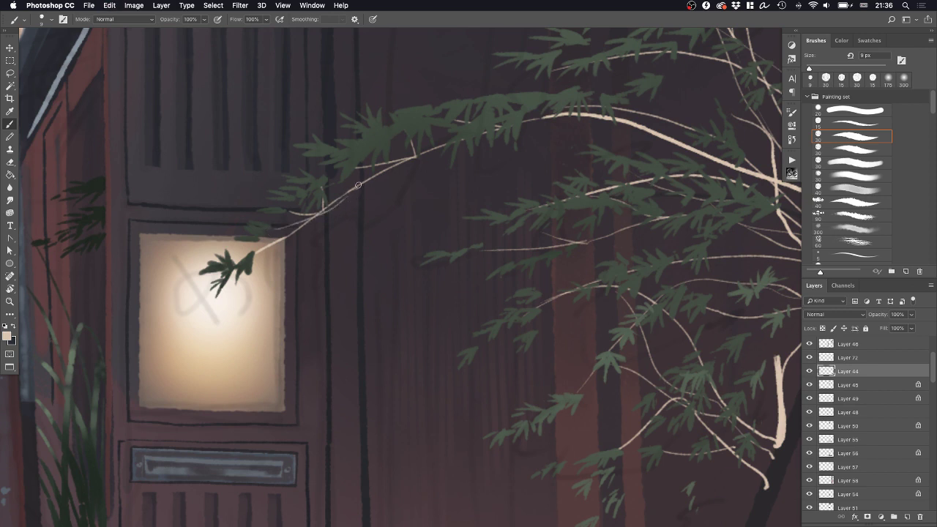
left_click_drag(523, 209, 496, 198)
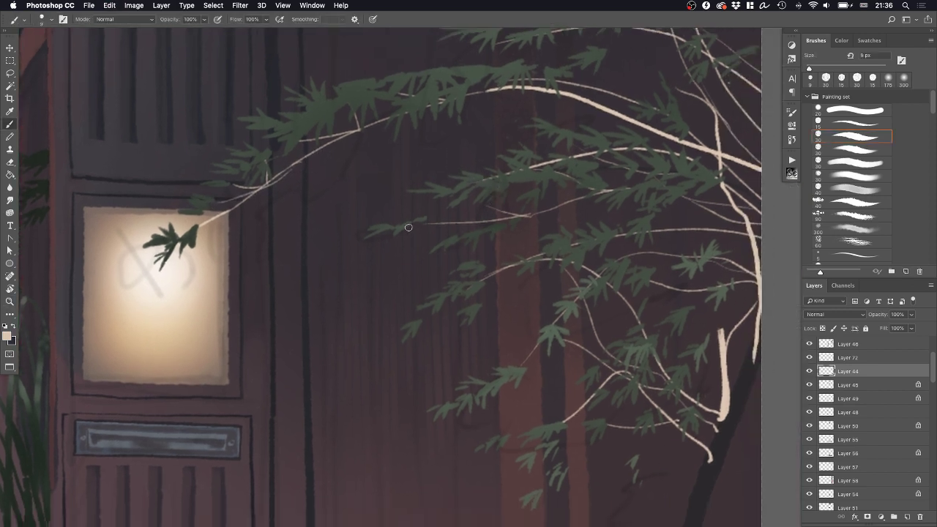
Thicken the branch behind the small middle leaf cluster and connect its twigs, undoing unwanted strokes
left_click_drag(417, 215, 455, 202)
key("super+z")
mouse_move(448, 295)
left_mouse_down()
mouse_move(493, 232)
mouse_move(532, 215)
left_mouse_up()
key("super+z")
key("super+z")
mouse_move(467, 262)
left_mouse_down()
mouse_move(491, 228)
mouse_move(626, 190)
left_mouse_up()
key("super+z")
key("super+z")
mouse_move(695, 208)
left_mouse_down()
mouse_move(542, 199)
mouse_move(614, 213)
left_mouse_up()
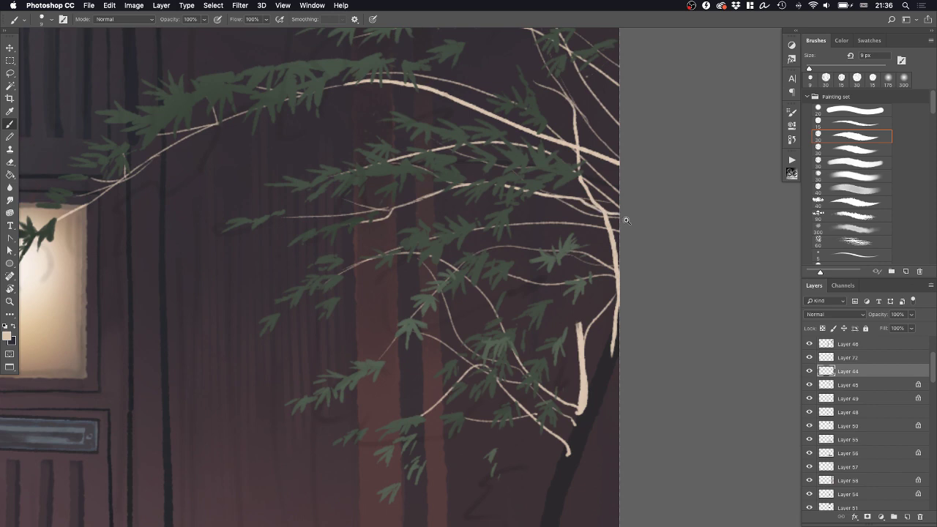
left_click_drag(649, 214, 626, 238)
left_click_drag(656, 267, 598, 263)
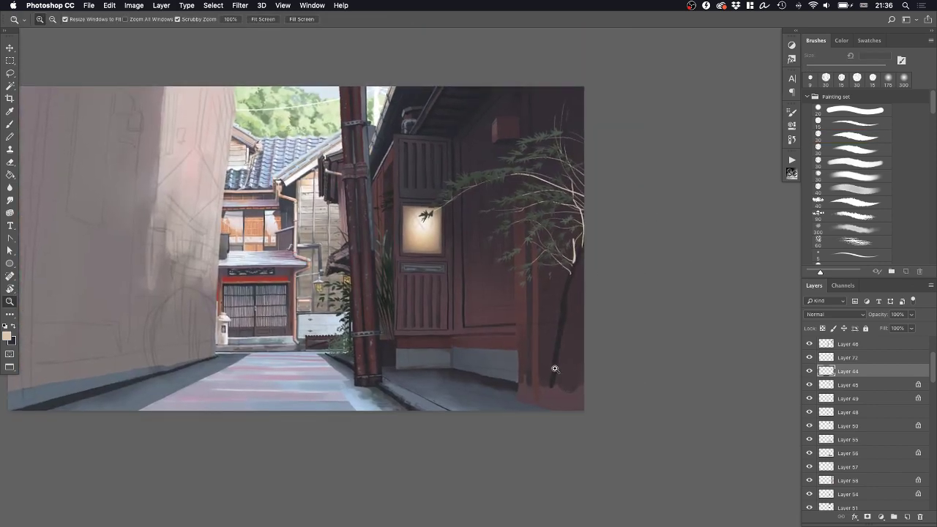
left_click_drag(555, 369, 581, 362)
left_click_drag(554, 323, 540, 286)
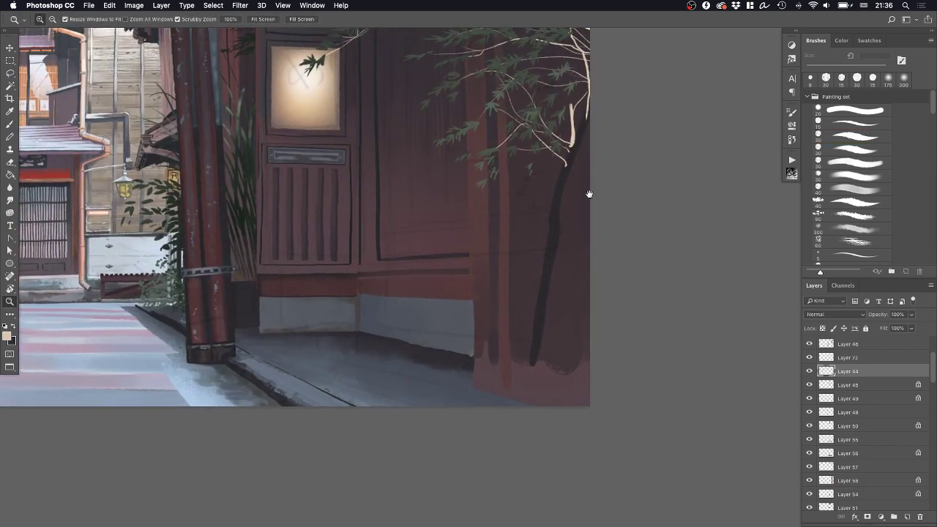
Paint a thin twig joining the small lowest leaf cluster to the branch above it
left_click_drag(590, 194, 541, 221)
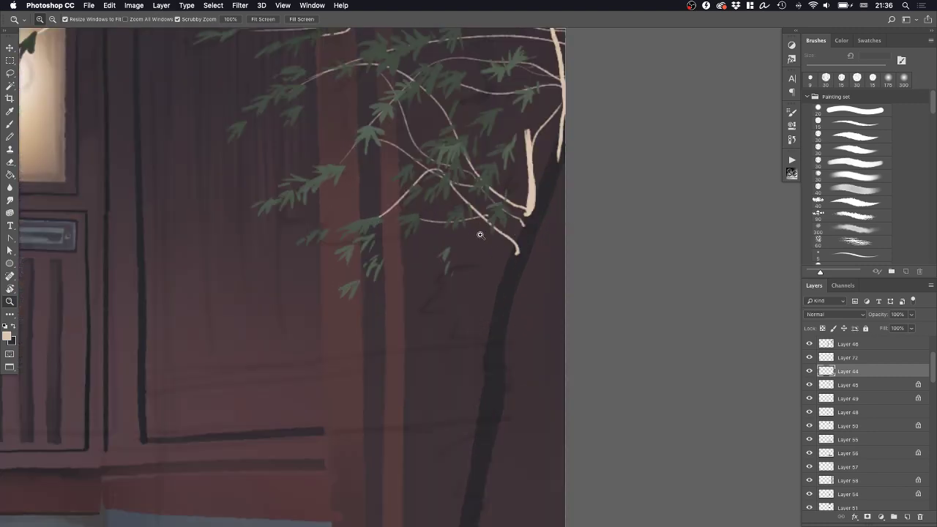
key("b")
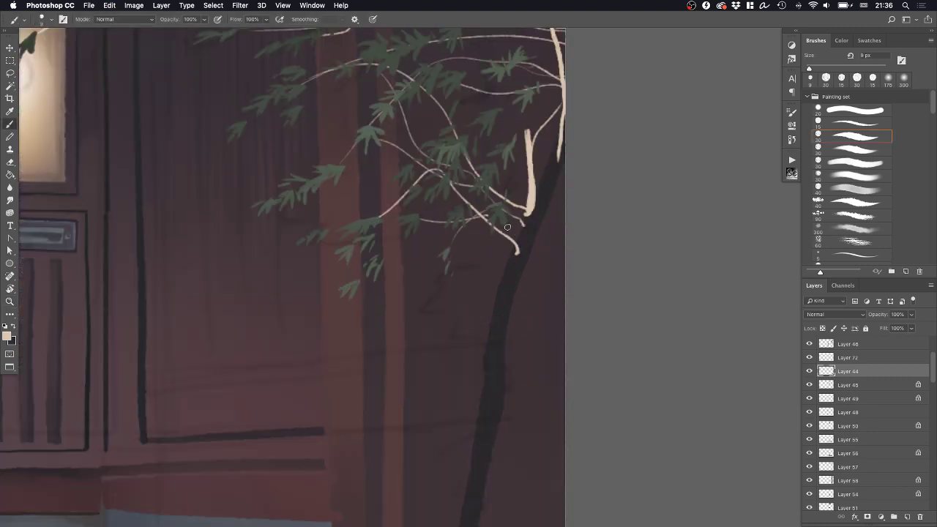
mouse_move(509, 245)
left_mouse_down()
mouse_move(518, 218)
mouse_move(509, 222)
left_mouse_up()
Lock the transparent pixels of Layer 44 and recolour its beige branches and dark trunk a muted grey-blue with a 300 px textured brush
key("z")
left_click_drag(520, 270, 525, 224)
left_click_drag(550, 191, 525, 267)
left_click_drag(540, 223, 565, 231)
key("slash")
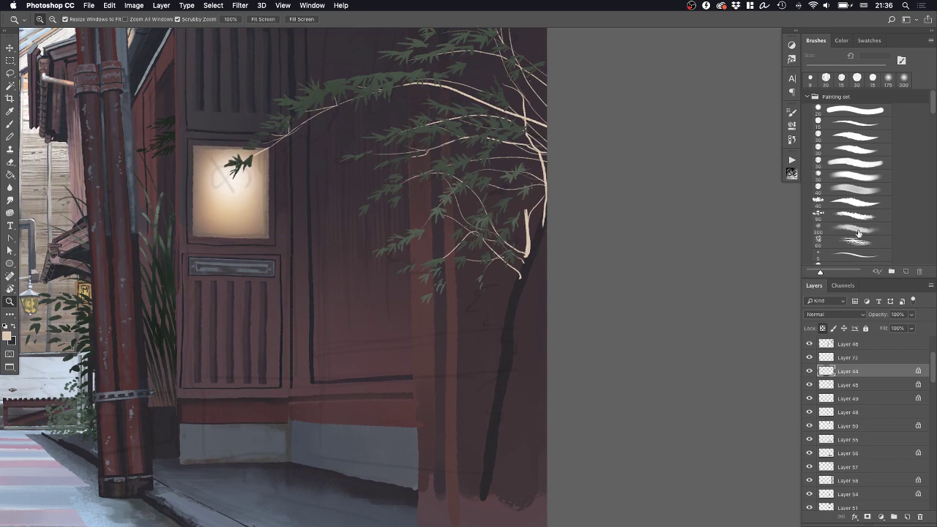
left_click(855, 190)
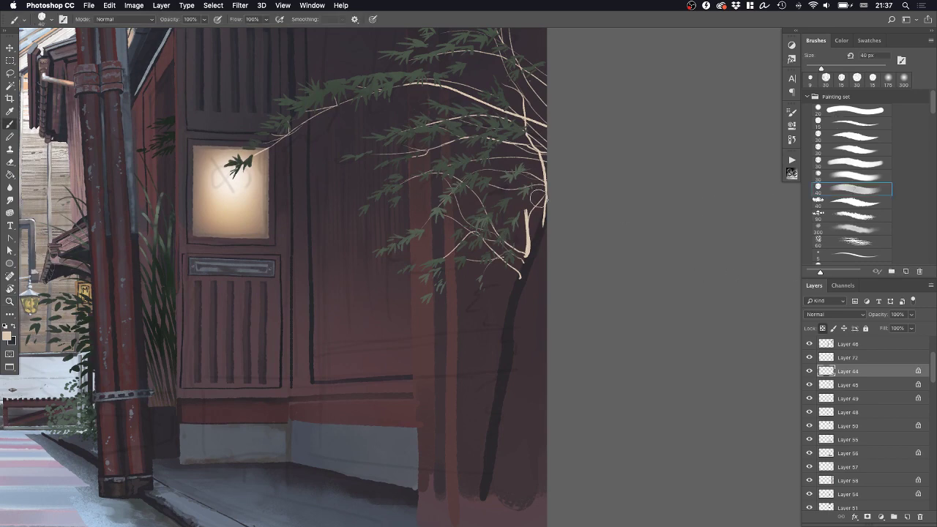
left_click(857, 229)
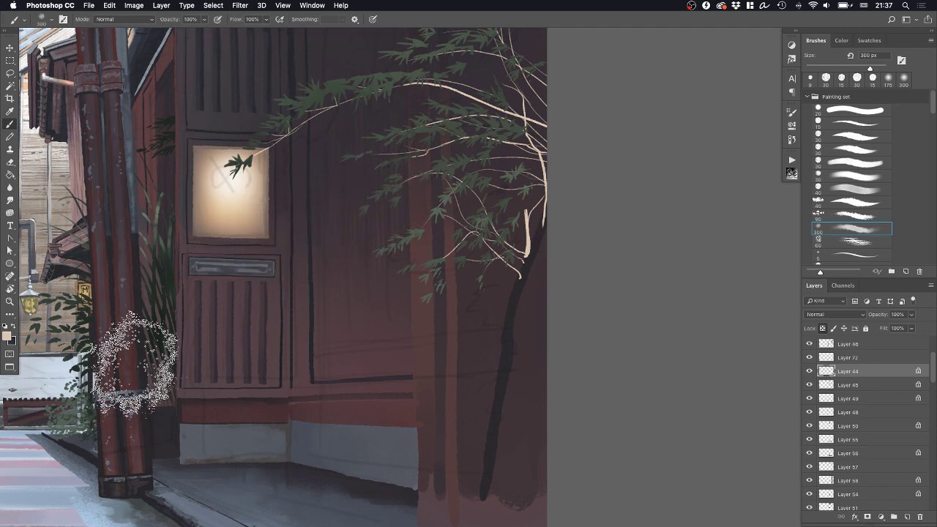
left_click_drag(134, 342, 249, 312)
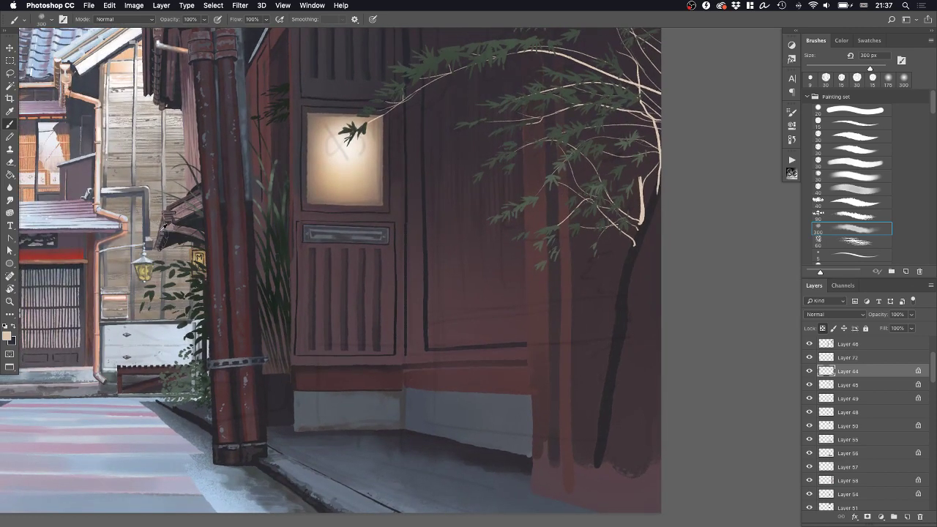
left_click(150, 220, "alt")
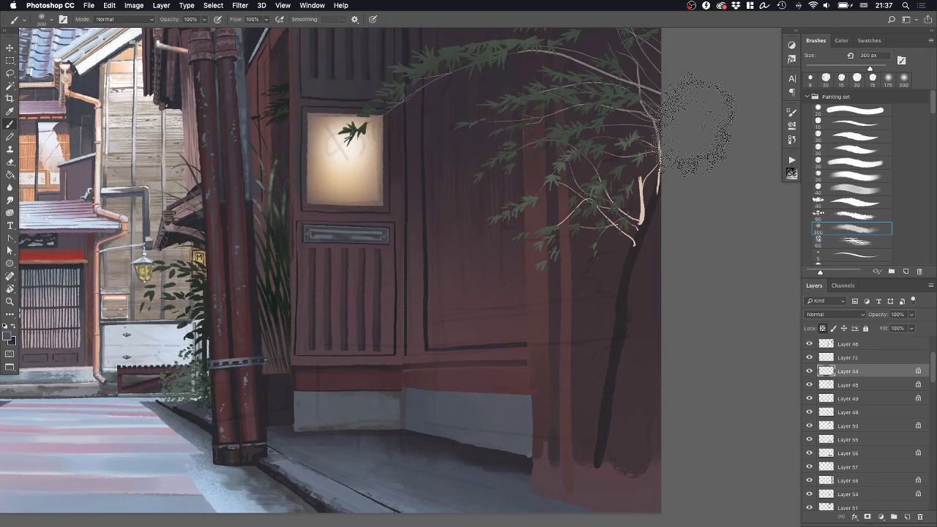
left_click_drag(681, 176, 628, 416)
left_click_drag(688, 140, 661, 204)
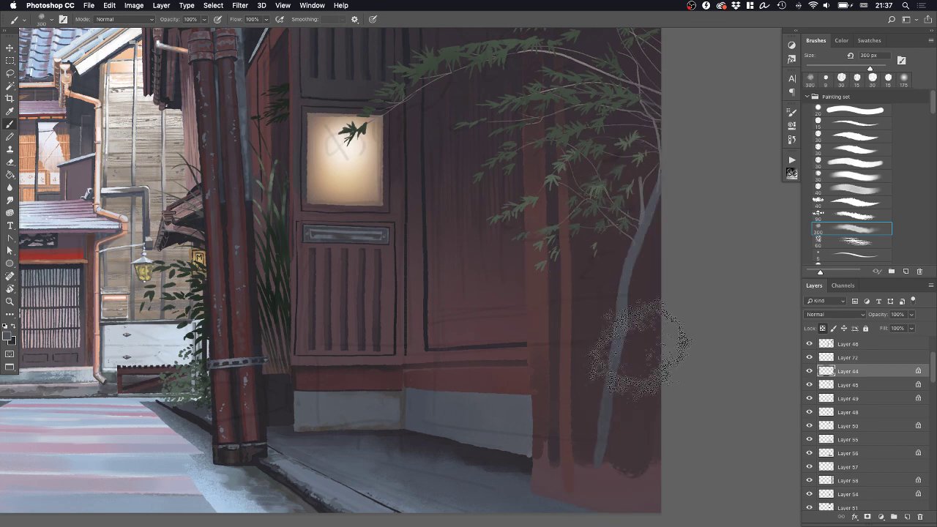
Darken the branches and trunk with a soft 300 px brush using a dark colour sampled from the painting
scroll(874, 220, "down", 5)
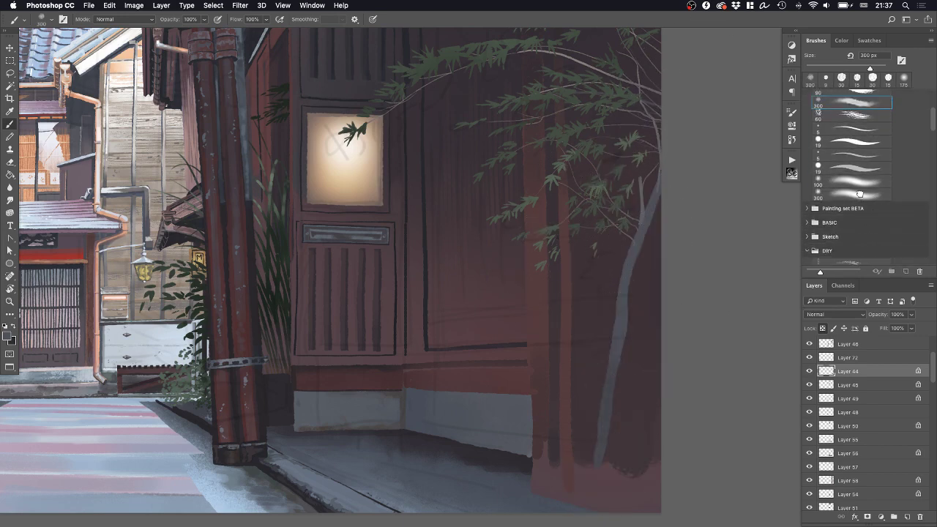
left_click(860, 194)
left_click(152, 222, "alt")
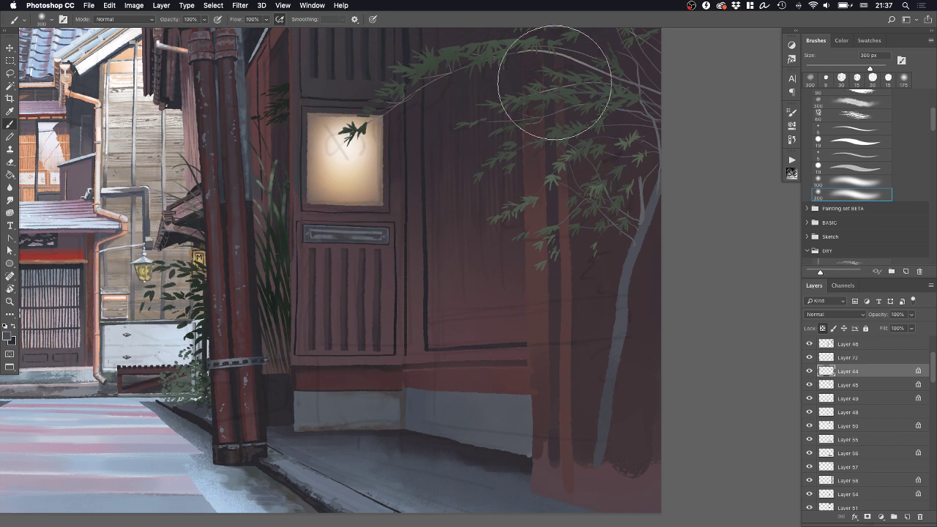
left_click(202, 223, "alt")
mouse_move(653, 195)
left_mouse_down()
mouse_move(594, 353)
mouse_move(590, 445)
left_mouse_up()
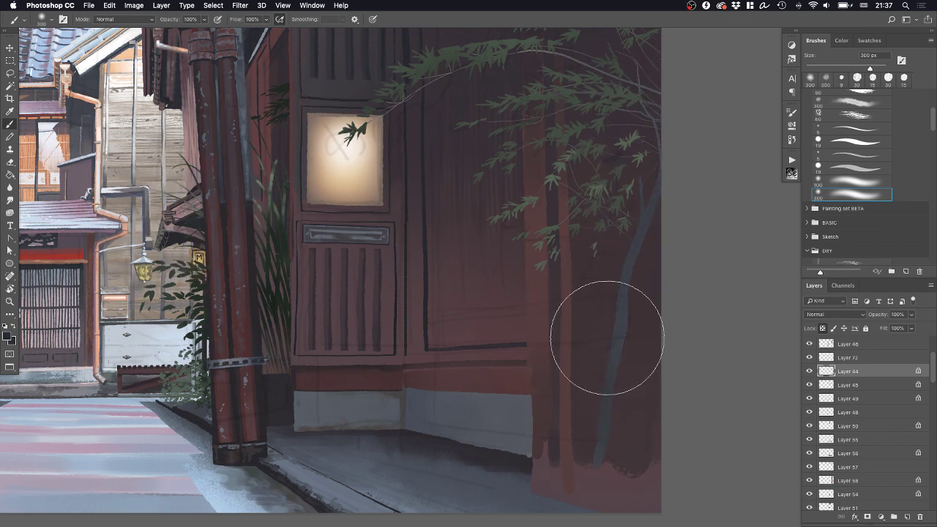
mouse_move(607, 338)
left_mouse_down()
mouse_move(635, 313)
mouse_move(632, 246)
mouse_move(659, 109)
left_mouse_up()
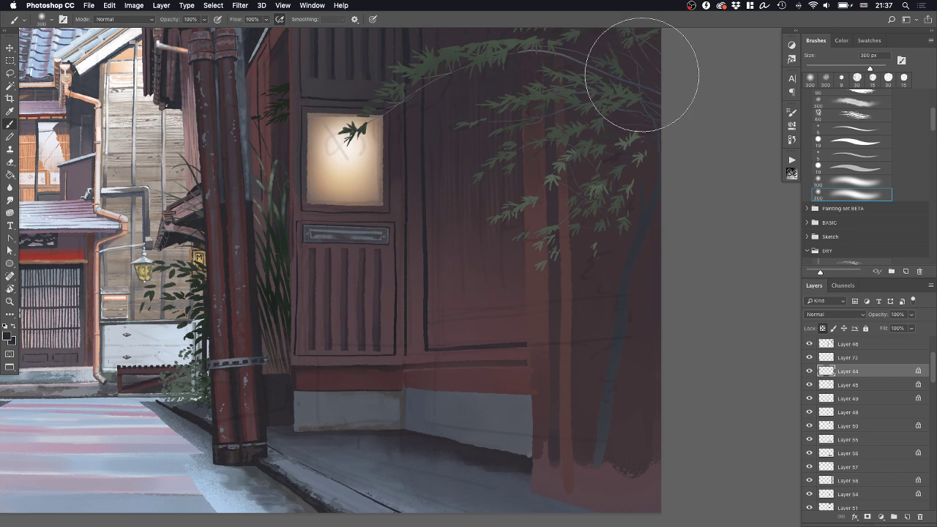
Tint the lower trunk dark green with the soft brush and blend its upper part into a sampled dark tone
scroll(510, 147, "up", 5)
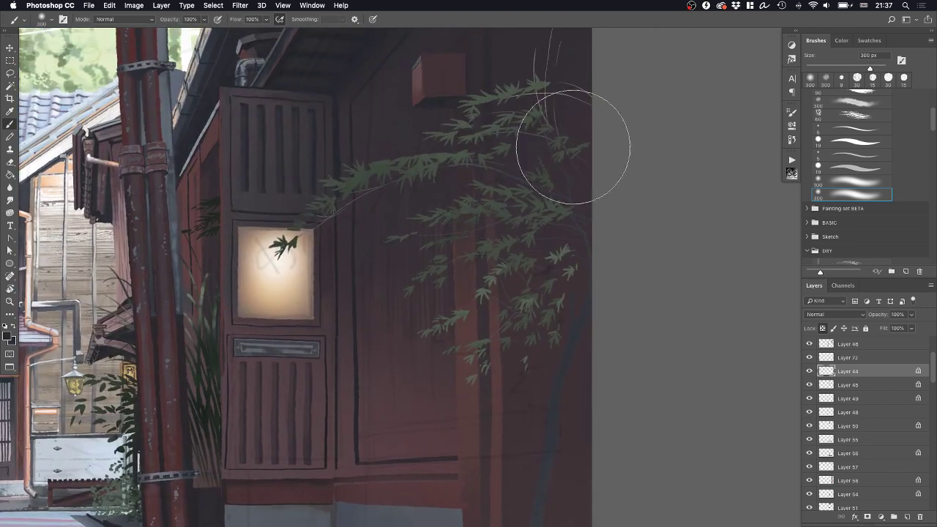
key("z")
mouse_move(662, 94)
left_mouse_down()
mouse_move(632, 200)
mouse_move(593, 234)
left_mouse_up()
left_click_drag(489, 290, 498, 249)
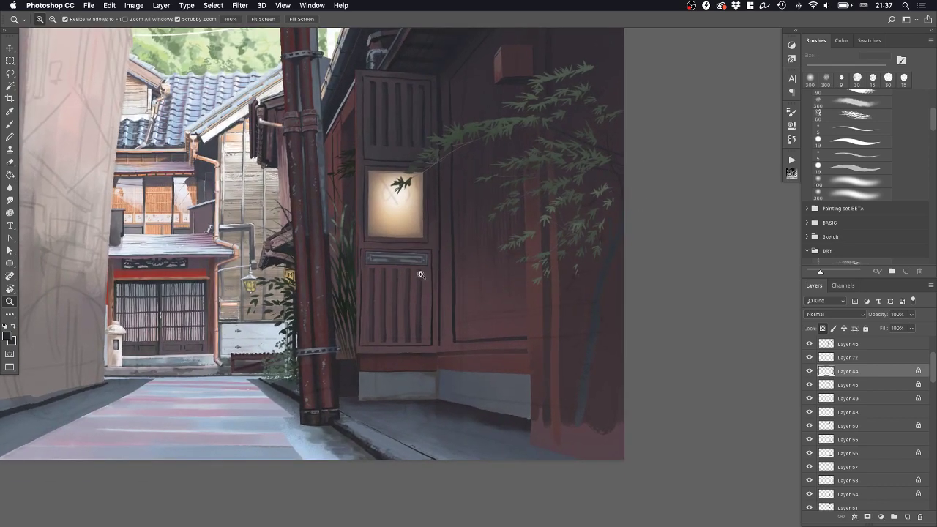
key("b")
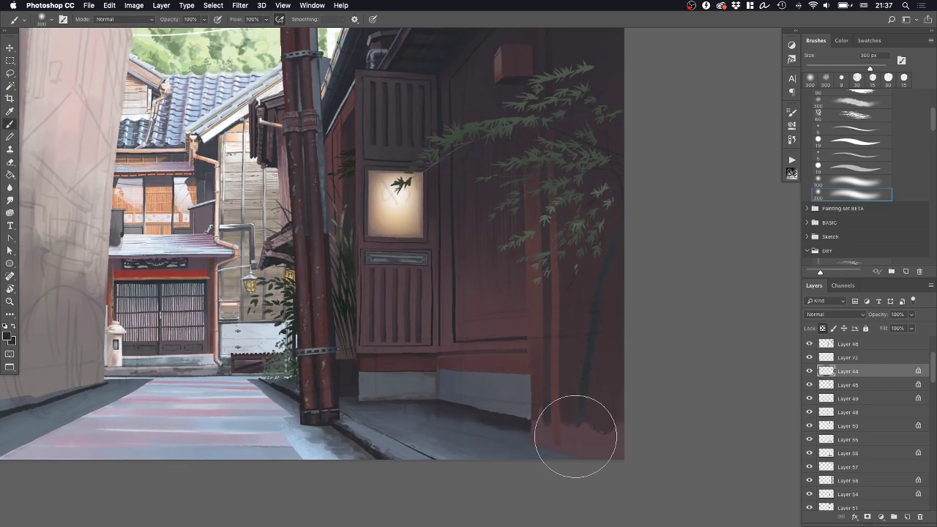
left_click(352, 368, "alt")
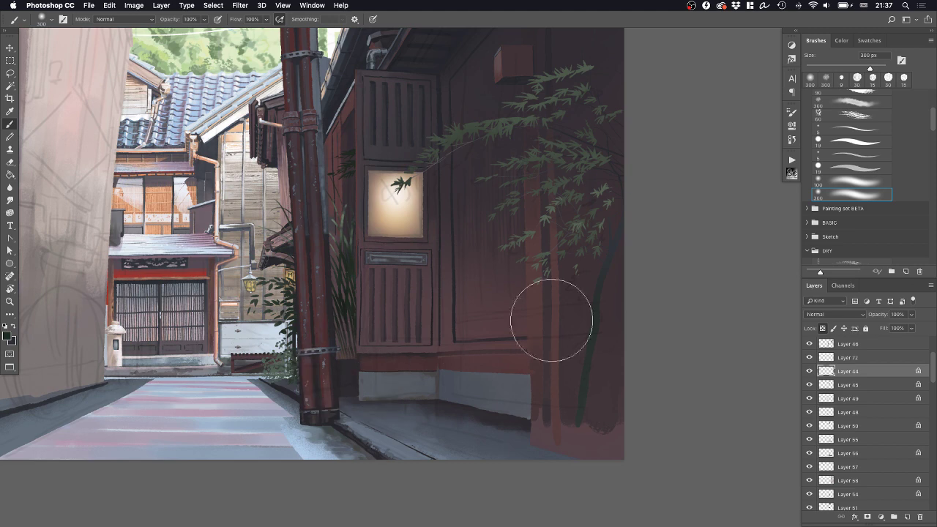
left_click(608, 267, "alt")
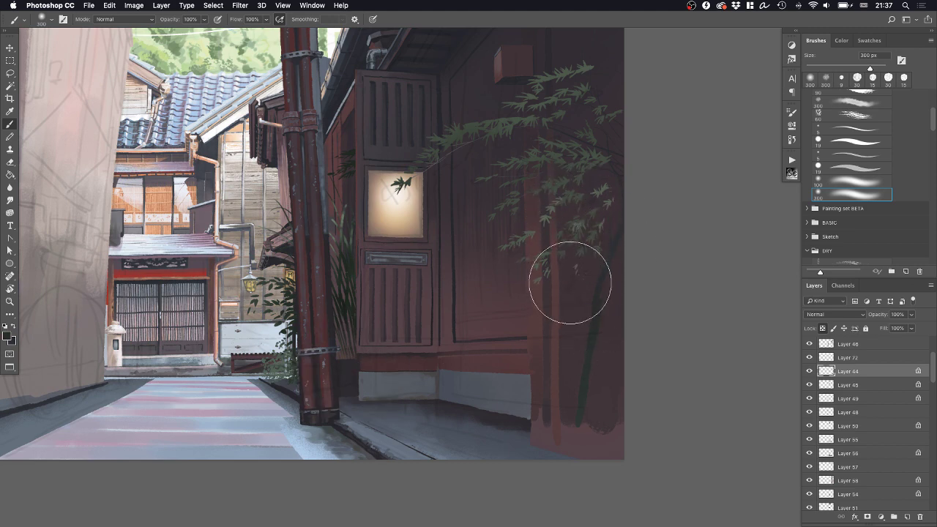
Select the layer that holds the dark wall behind the trunk
key("z")
left_click_drag(583, 282, 554, 298)
mouse_move(590, 345)
left_mouse_down()
mouse_move(552, 303)
mouse_move(558, 320)
mouse_move(579, 322)
left_mouse_up()
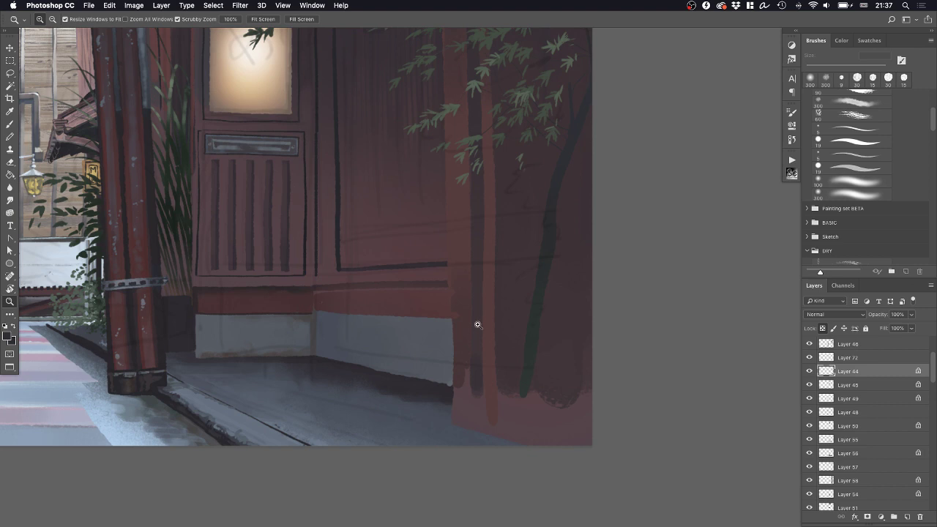
left_click(573, 283, "super")
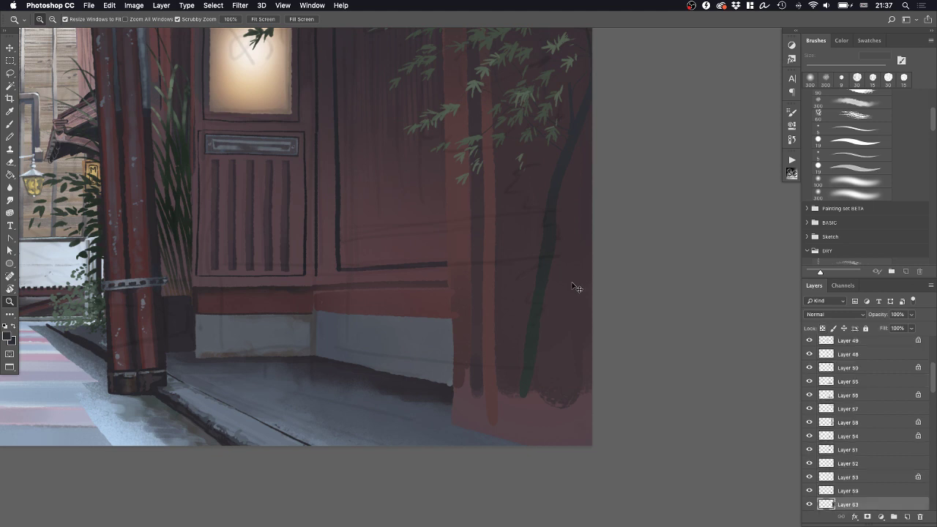
scroll(878, 149, "up", 5)
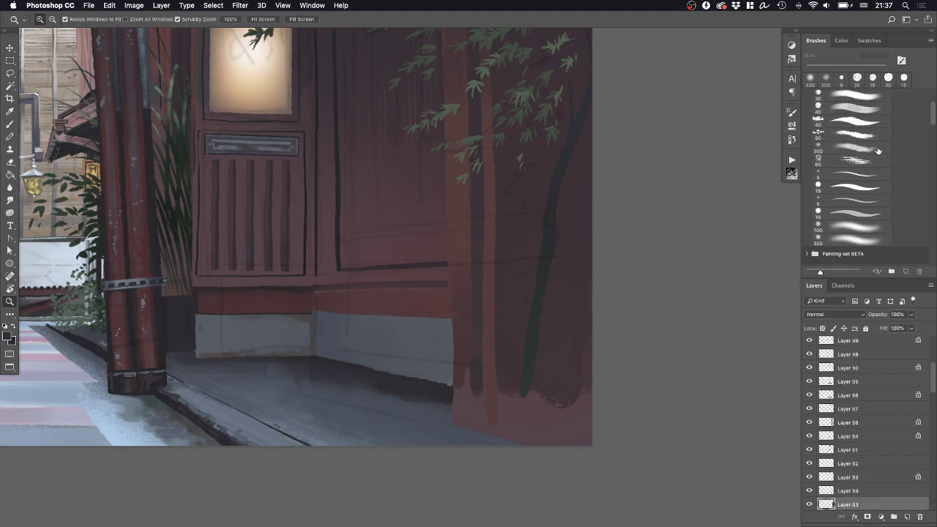
left_click(854, 178)
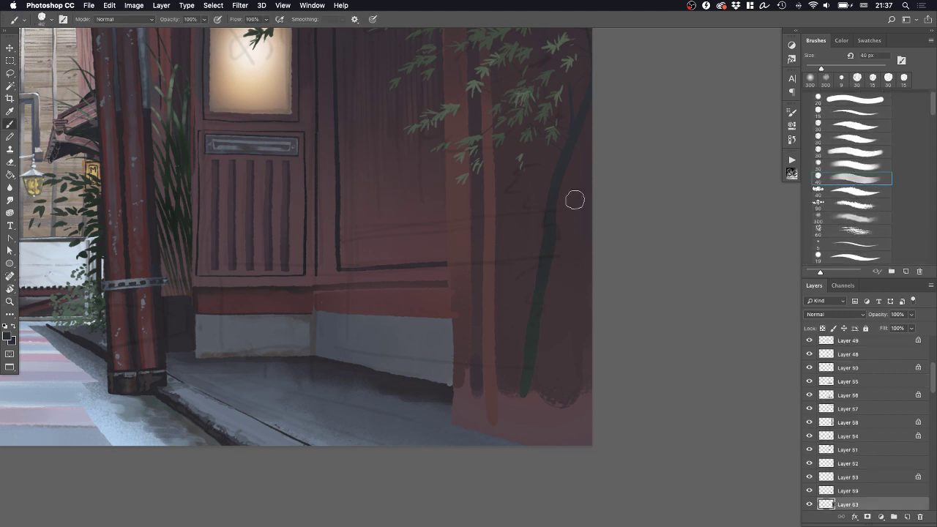
key("z")
left_click_drag(510, 203, 498, 237)
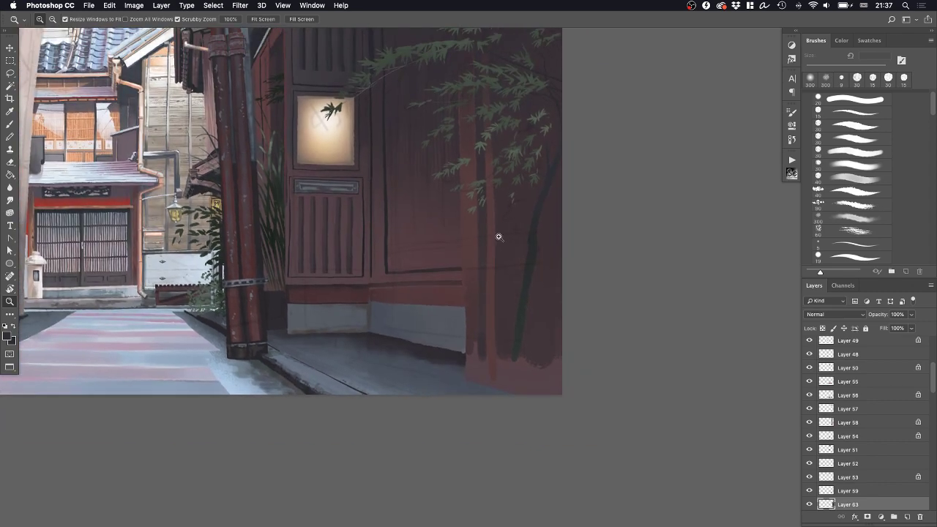
left_click_drag(409, 201, 418, 270)
left_click_drag(471, 182, 445, 127)
key("b")
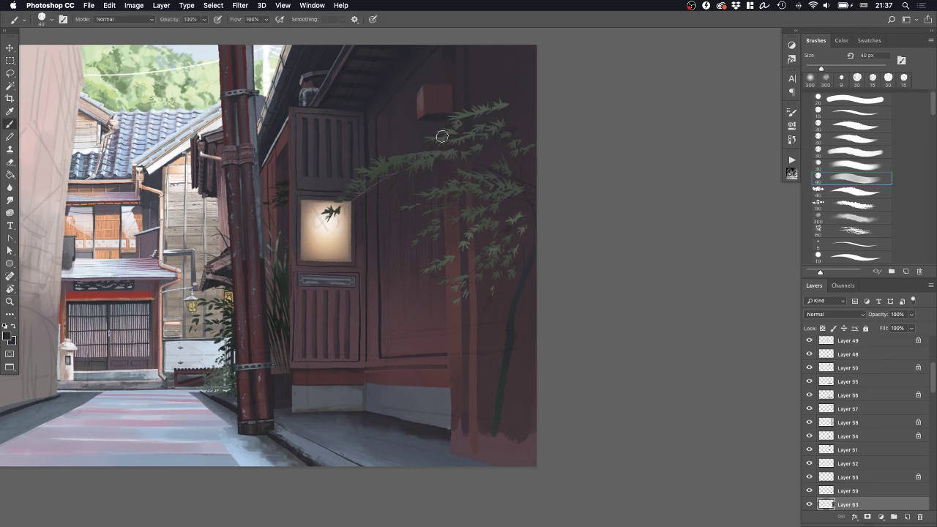
left_click_drag(519, 142, 465, 156)
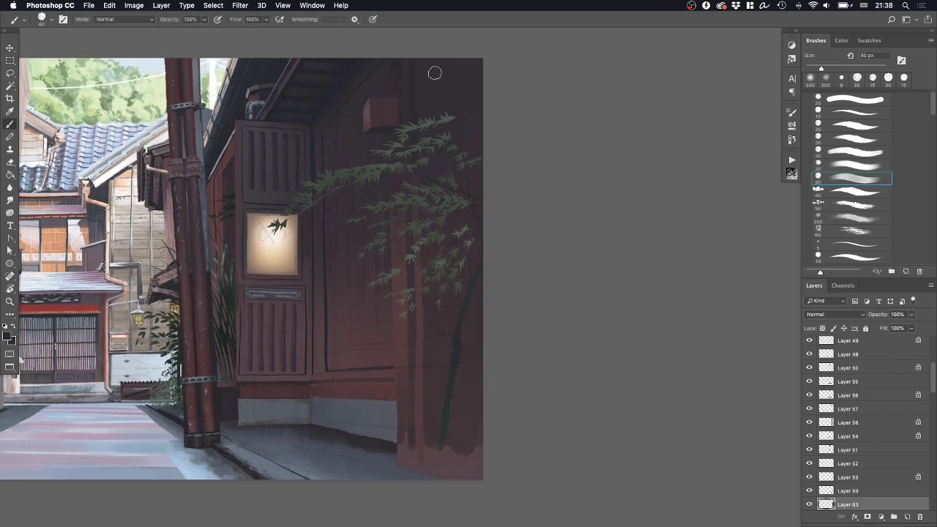
key("bracketright")
key("bracketright")
key("bracketright")
key("bracketright")
key("bracketright")
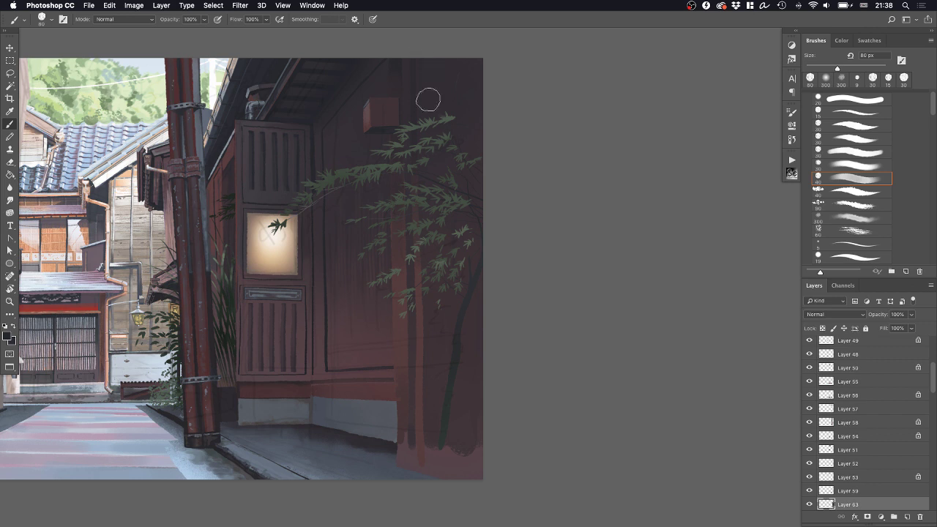
key("super+z")
key("super+z")
key("super+z")
key("super+z")
key("super+z")
Add a new layer above the wall and block in a bluish-grey area behind the upper foliage with an 80 px brush, undoing misplaced strokes
left_click(906, 517)
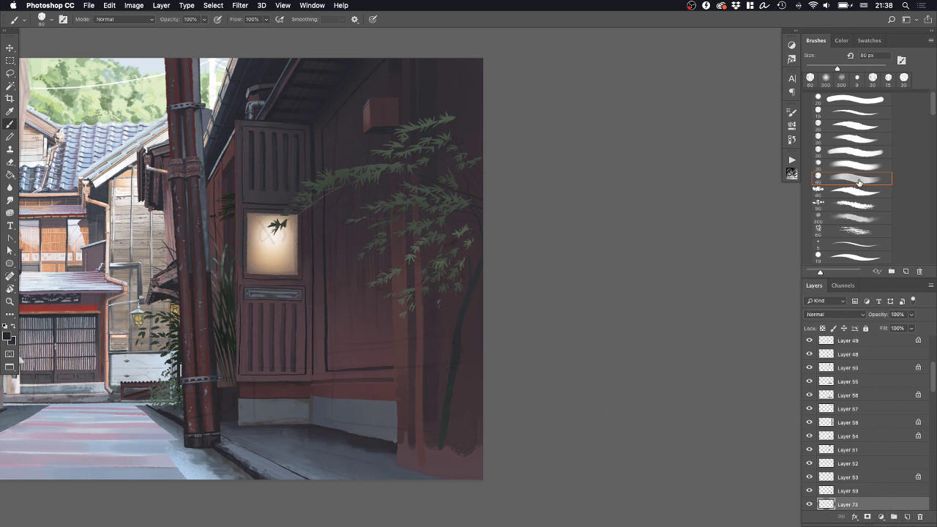
left_click(861, 127)
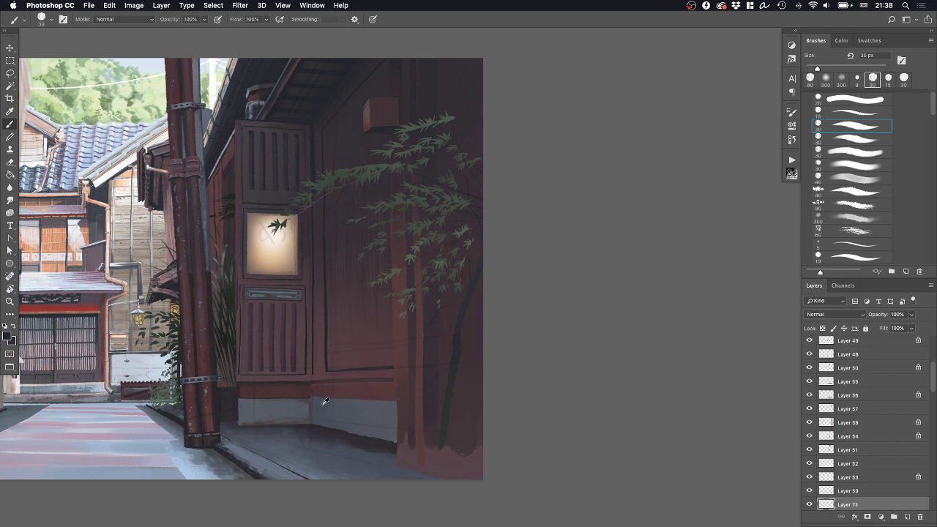
key("bracketright")
key("bracketright")
key("bracketright")
key("bracketright")
key("bracketright")
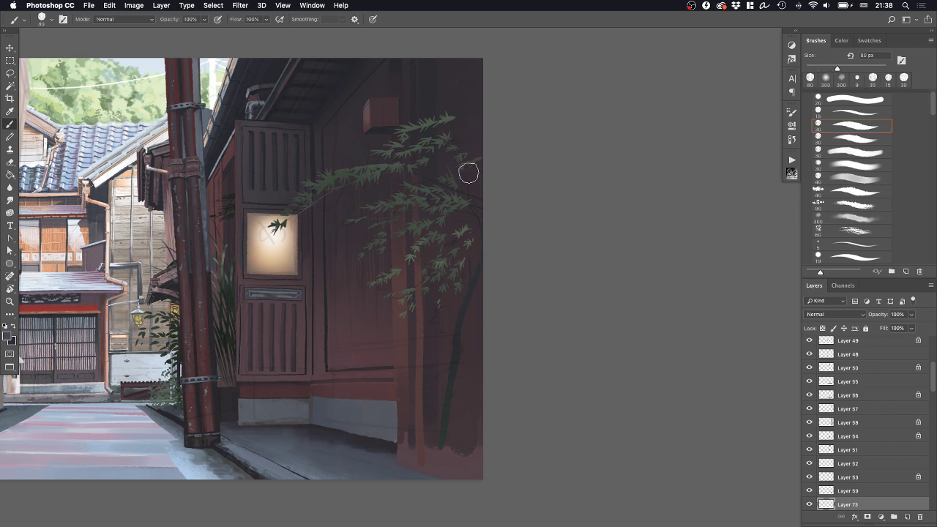
left_click_drag(421, 194, 515, 206)
key("super+z")
left_click_drag(435, 197, 494, 209)
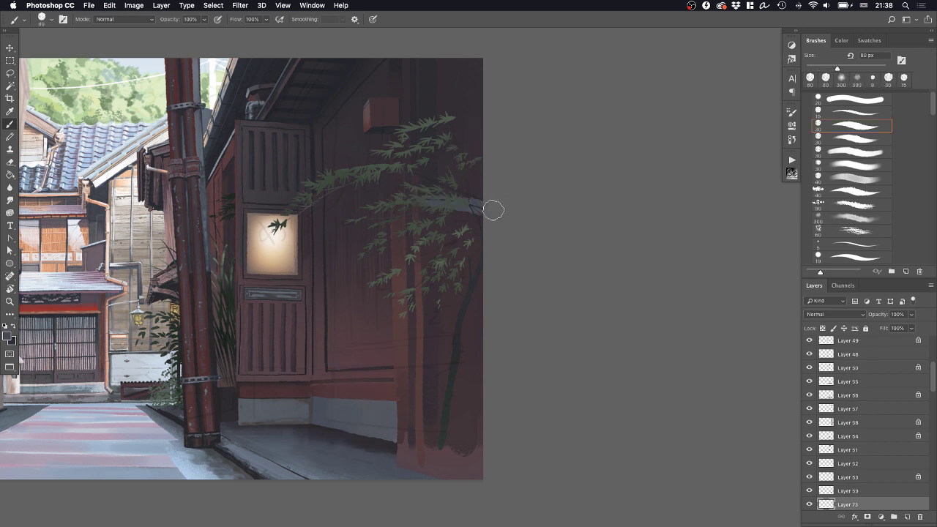
key("super+z")
mouse_move(415, 188)
left_mouse_down()
mouse_move(499, 186)
mouse_move(486, 177)
mouse_move(487, 36)
mouse_move(477, 161)
mouse_move(467, 151)
mouse_move(452, 48)
mouse_move(441, 110)
mouse_move(462, 46)
mouse_move(456, 134)
mouse_move(479, 173)
mouse_move(443, 195)
mouse_move(511, 202)
mouse_move(489, 218)
left_mouse_up()
Refine the lower edge of the bluish-grey area with a smaller 45 px brush
key("bracketleft")
key("bracketleft")
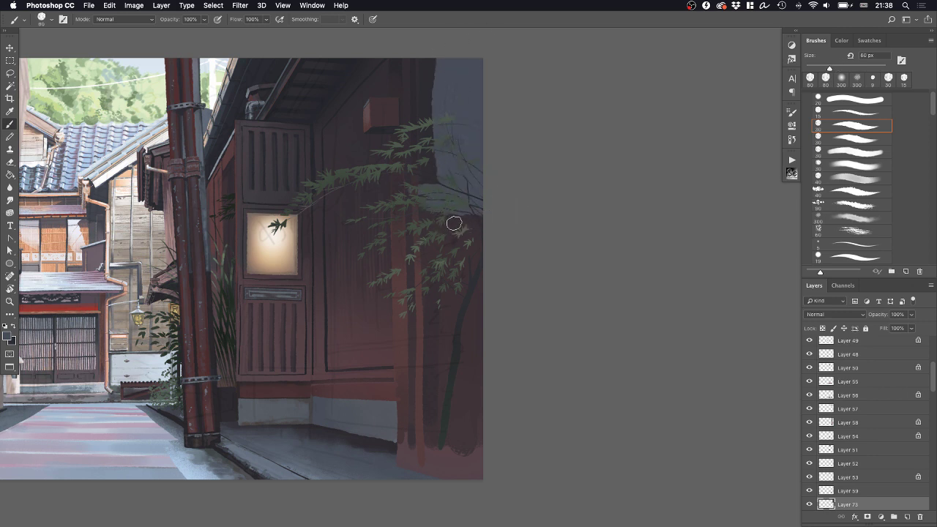
left_click_drag(432, 215, 495, 210)
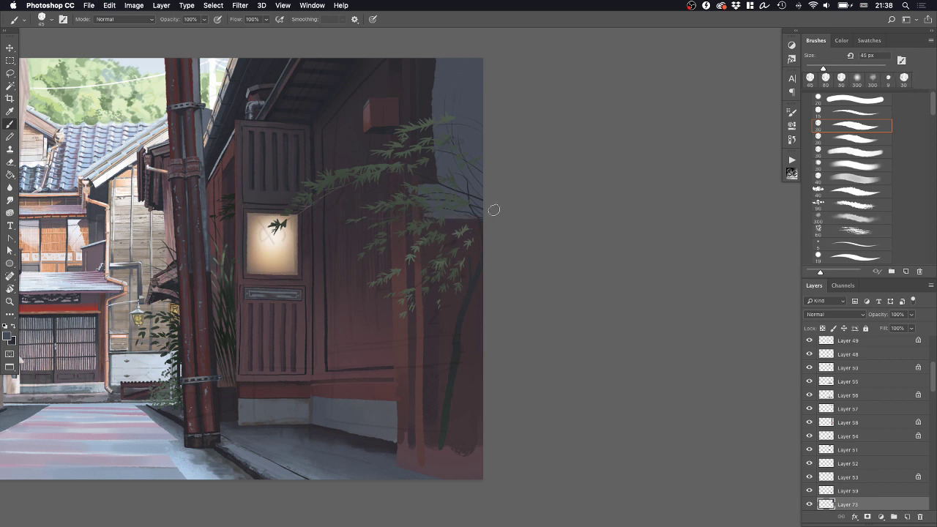
Erase the ragged vertical edge of the bluish-grey area into a straight line with a 30 px eraser, undoing one misplaced stroke
key("e")
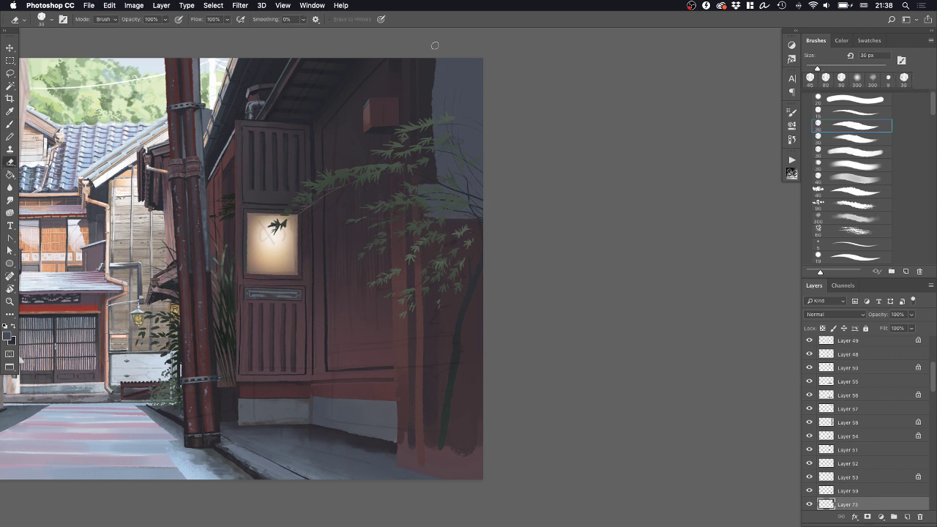
left_click_drag(435, 45, 435, 92)
left_click_drag(437, 95, 443, 268)
key("super+z")
left_click_drag(438, 94, 439, 297)
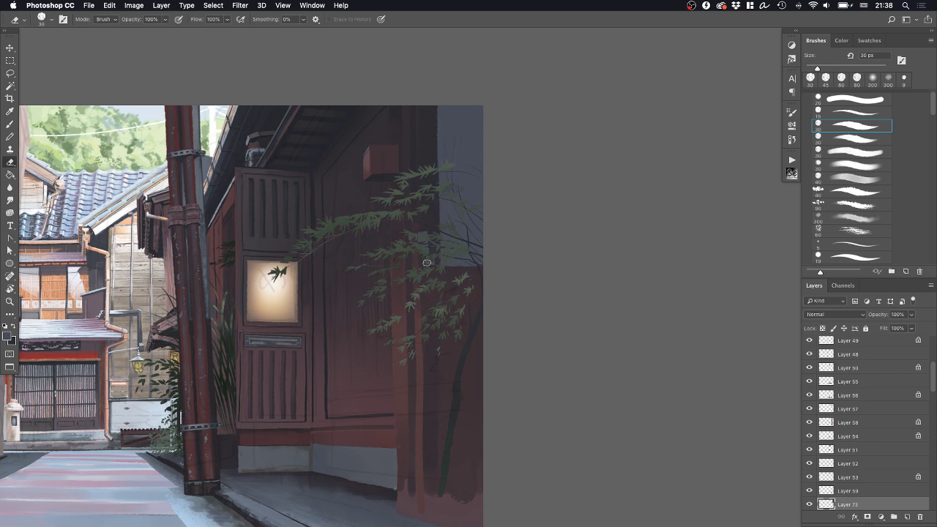
key("z")
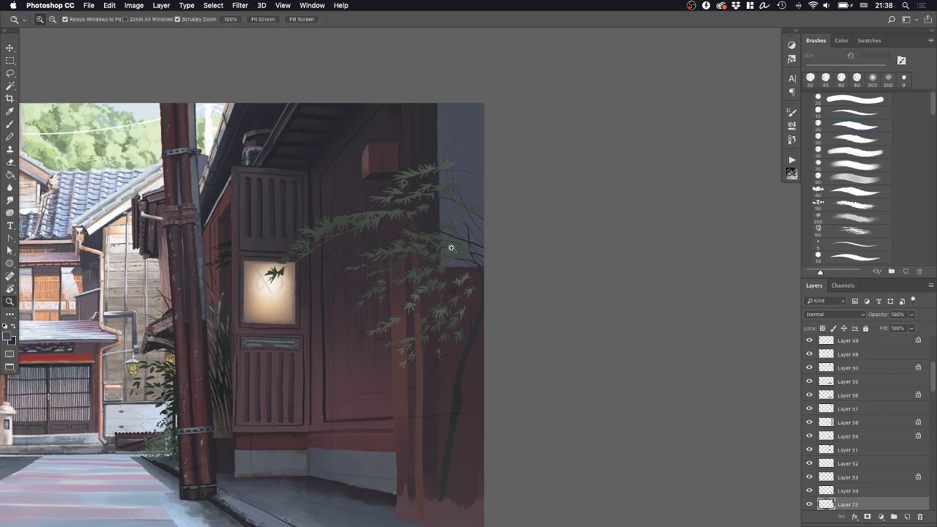
left_click_drag(422, 246, 475, 230)
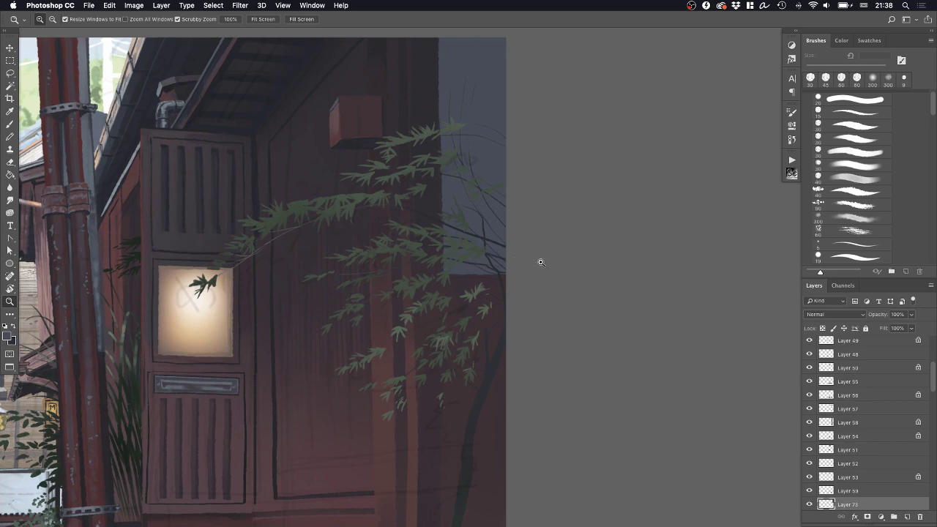
Darken the bluish-grey wall area with a 300 px soft brush, undo misplaced strokes, and lock the layer's transparent pixels
left_click(542, 262, "alt")
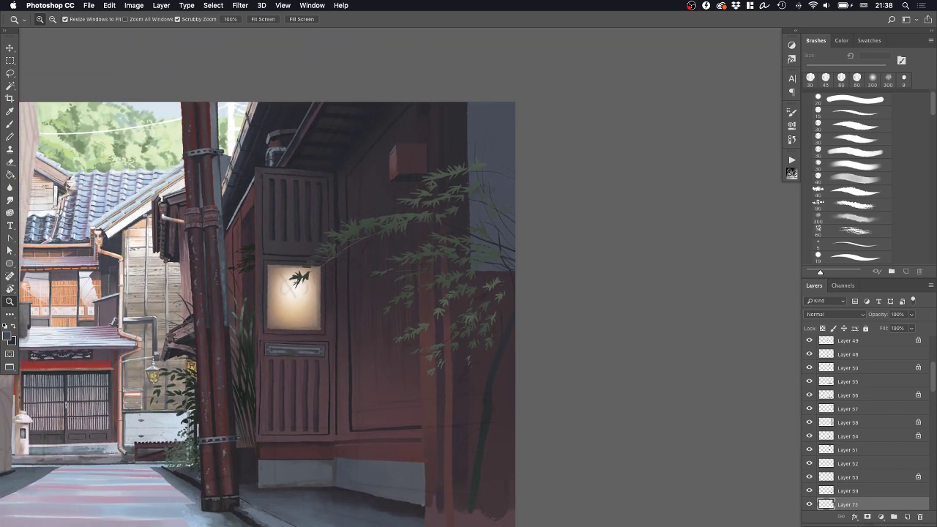
key("Tab")
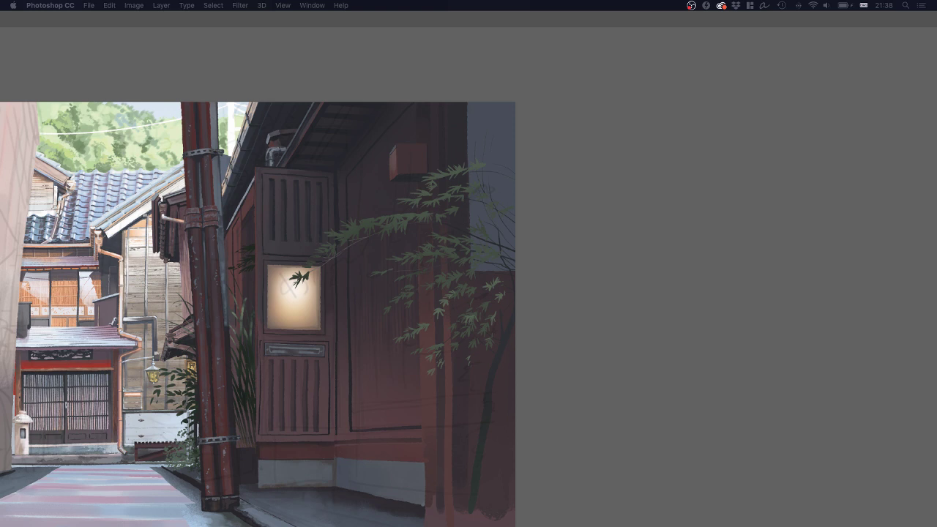
key("Tab")
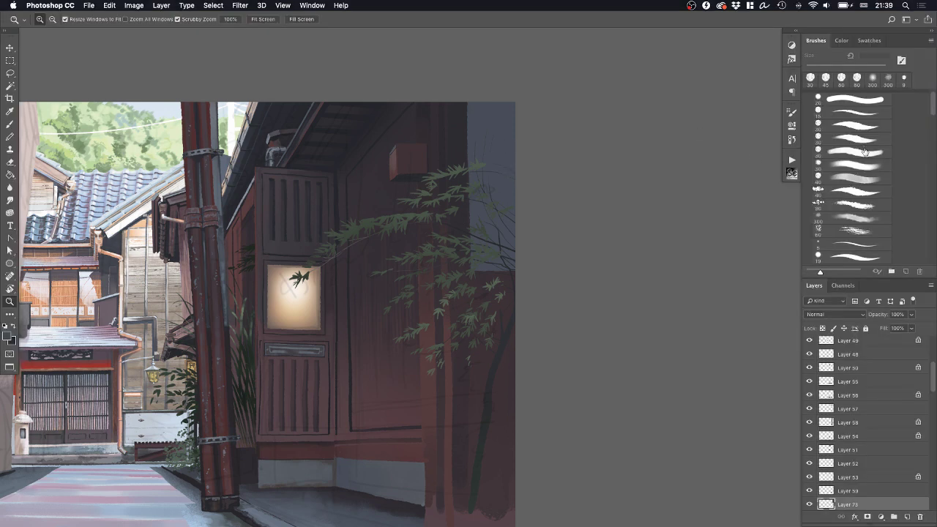
left_click(874, 79)
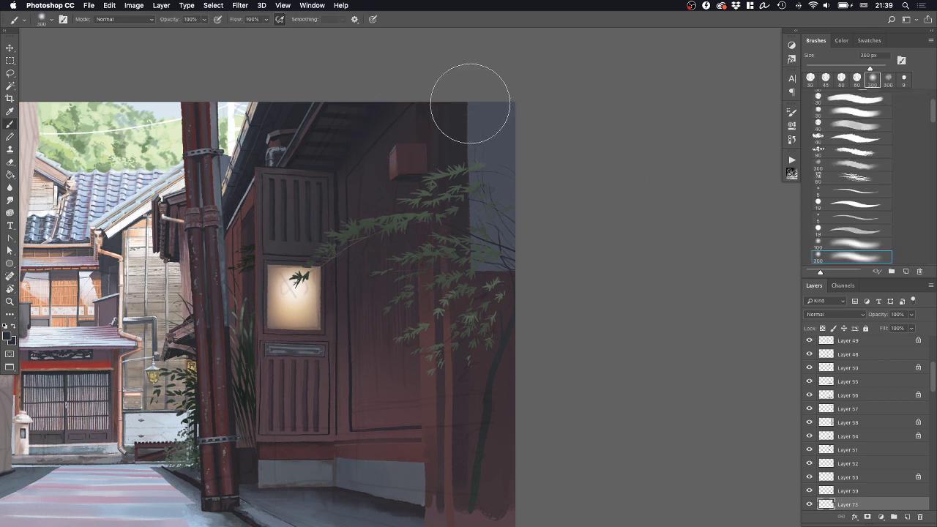
mouse_move(510, 126)
left_mouse_down()
mouse_move(507, 159)
mouse_move(518, 216)
left_mouse_up()
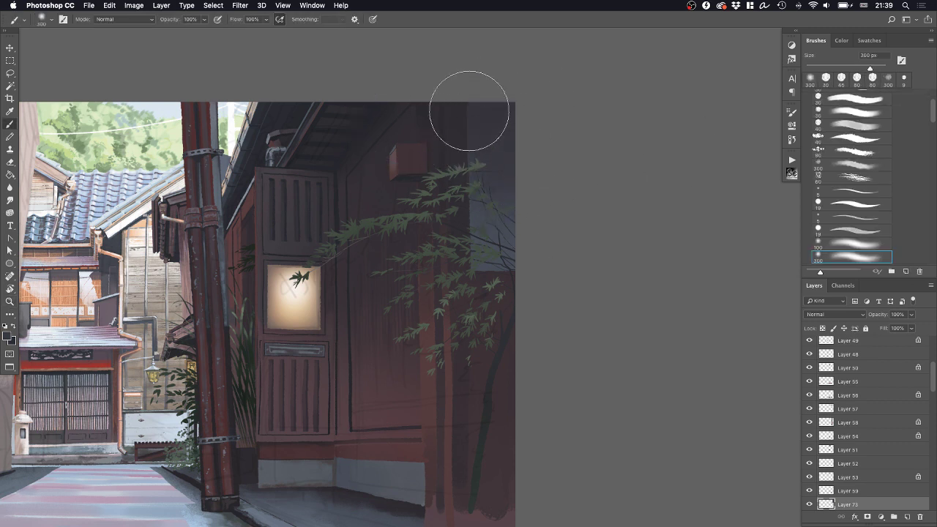
key("super+z")
key("super+z")
key("super+z")
key("super+z")
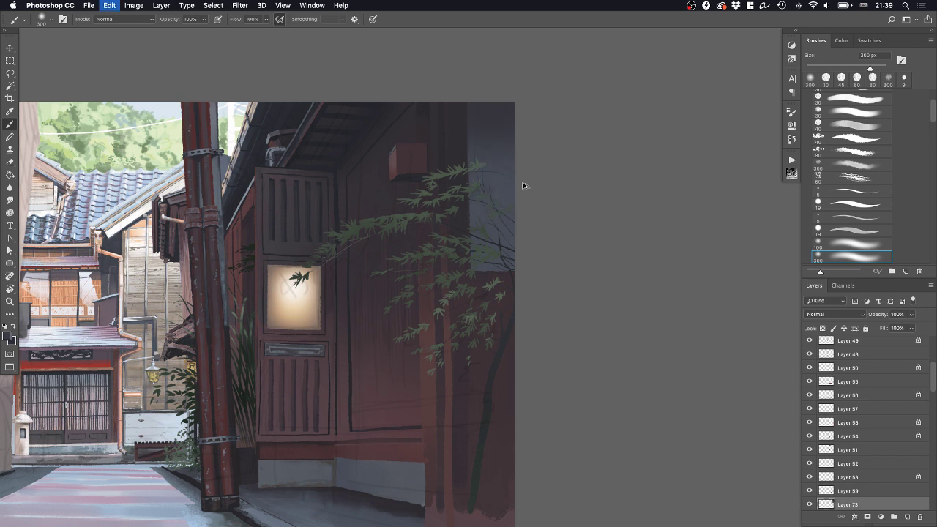
key("slash")
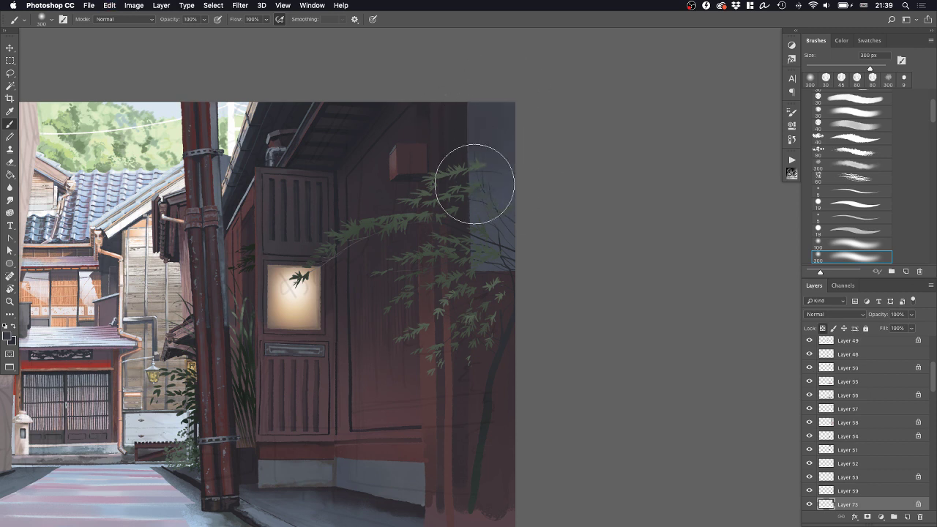
Blend the bluish-grey wall area darker with a speckled soft brush enlarged to 700 px, using a colour sampled from it and undoing an excess stroke
scroll(876, 184, "down", 3)
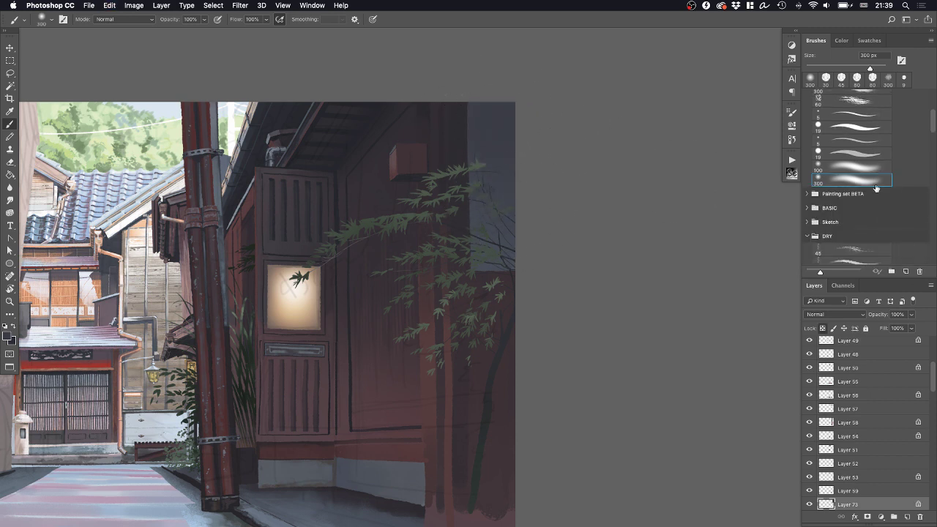
right_click(875, 183)
key("Escape")
scroll(901, 166, "up", 3)
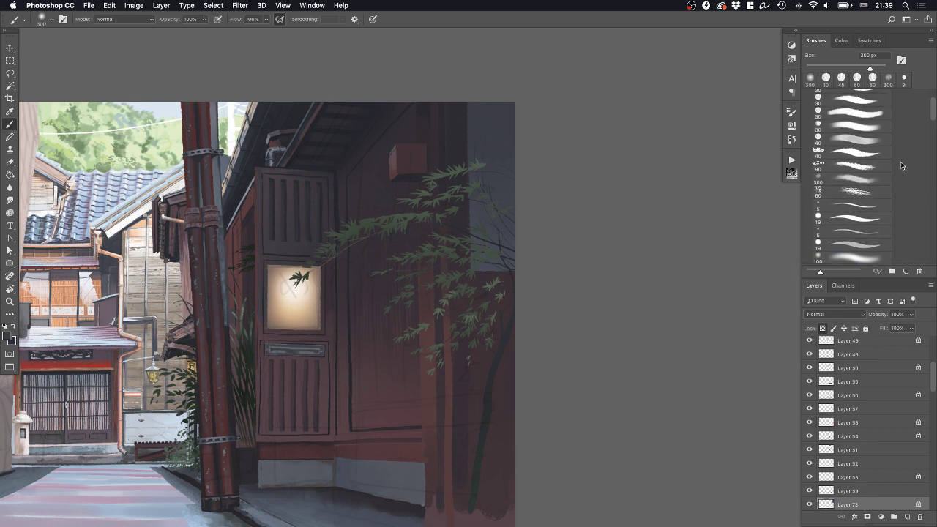
left_click(862, 181)
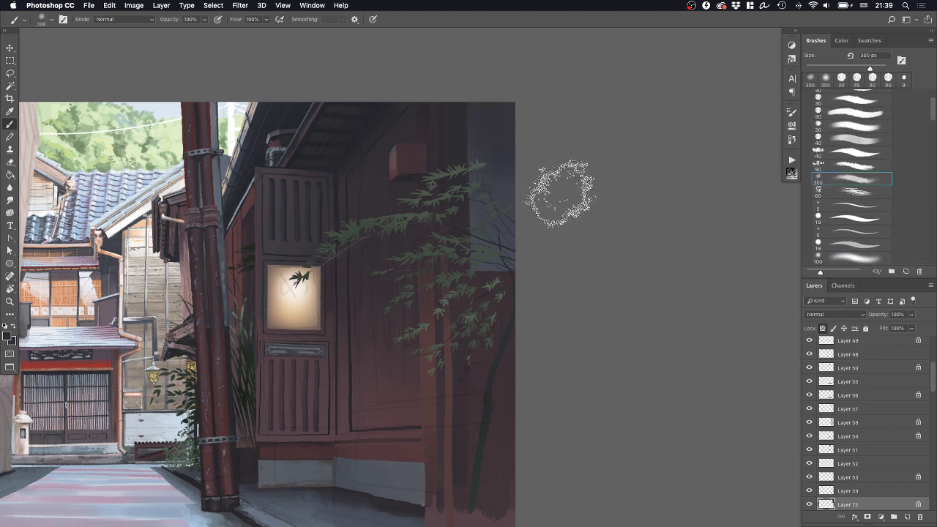
left_click(500, 173, "alt")
key("]")
key("]")
key("]")
key("]")
left_click_drag(481, 255, 450, 194)
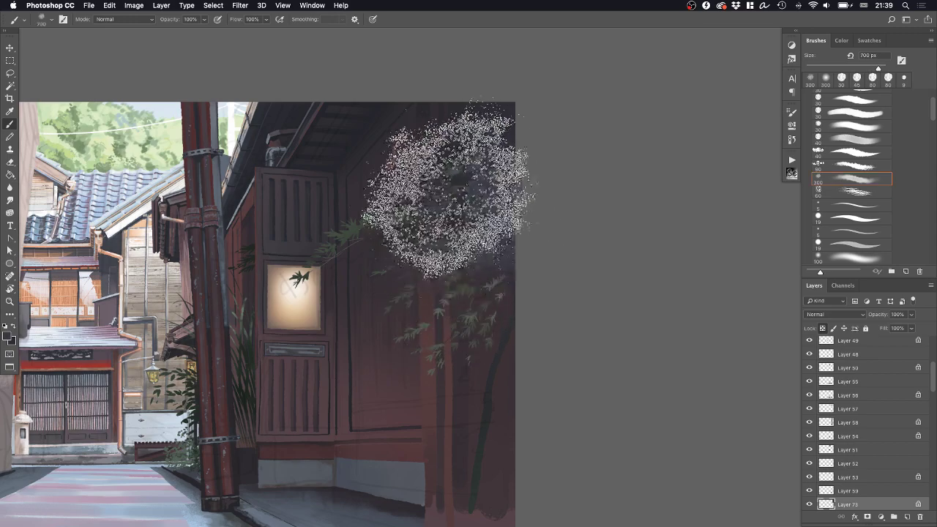
key("super+z")
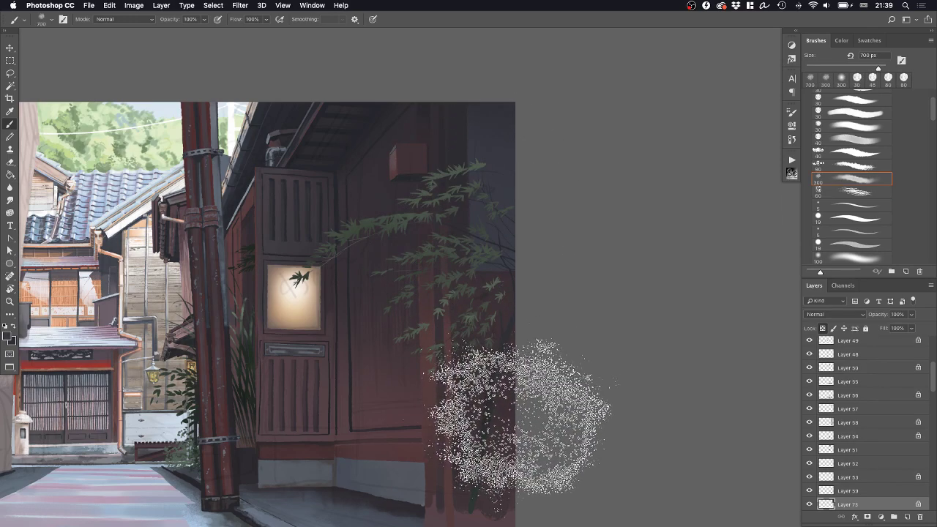
Select the layer that holds the thin dark-green trunk in front of the wall, Layer 44
key("z")
left_click(561, 205)
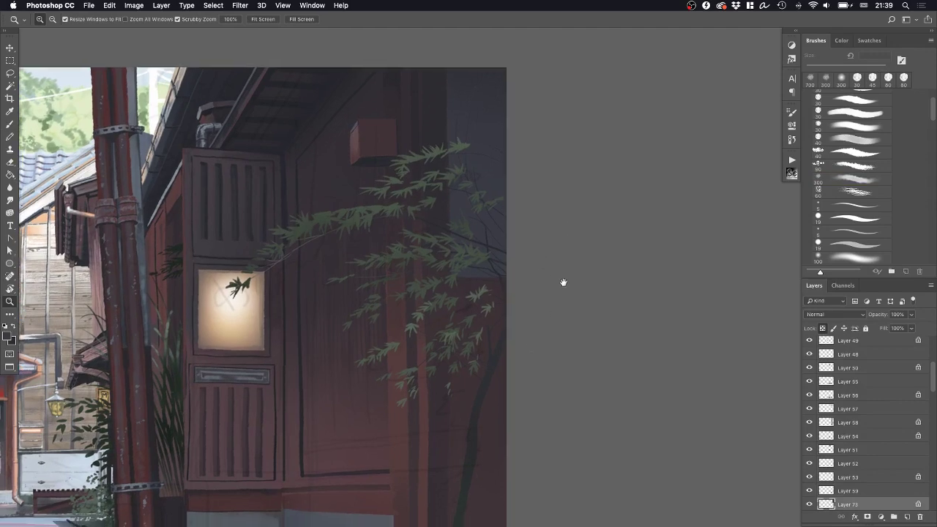
left_click_drag(564, 282, 563, 274)
left_click_drag(563, 235, 504, 247)
left_click(565, 286)
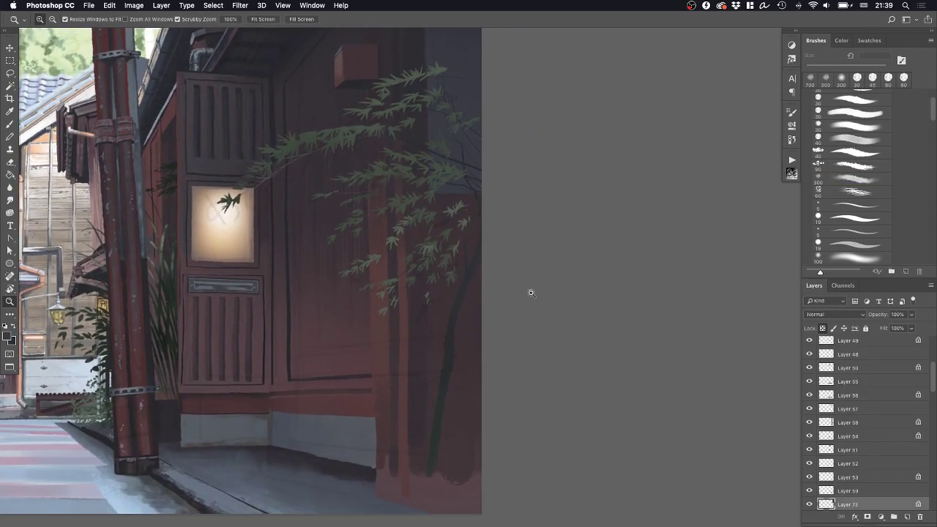
left_click_drag(474, 347, 442, 275)
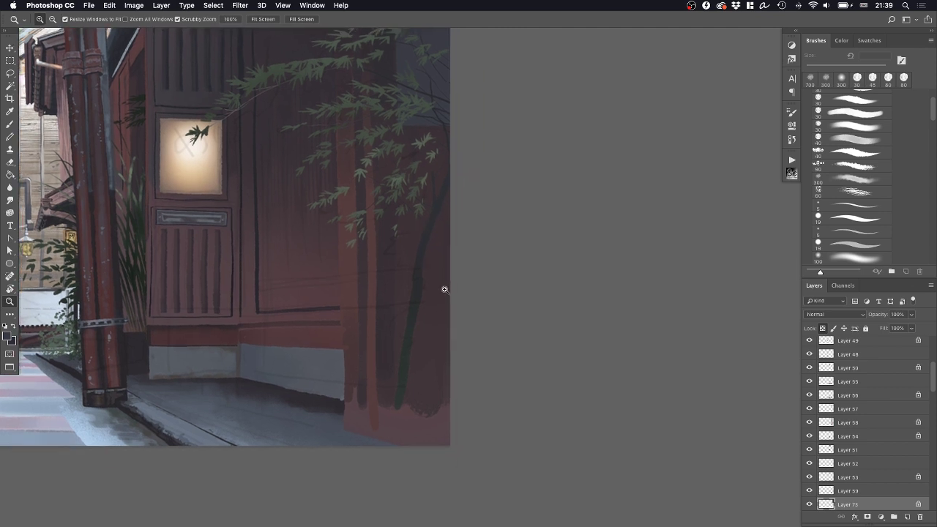
left_click(414, 295, "super")
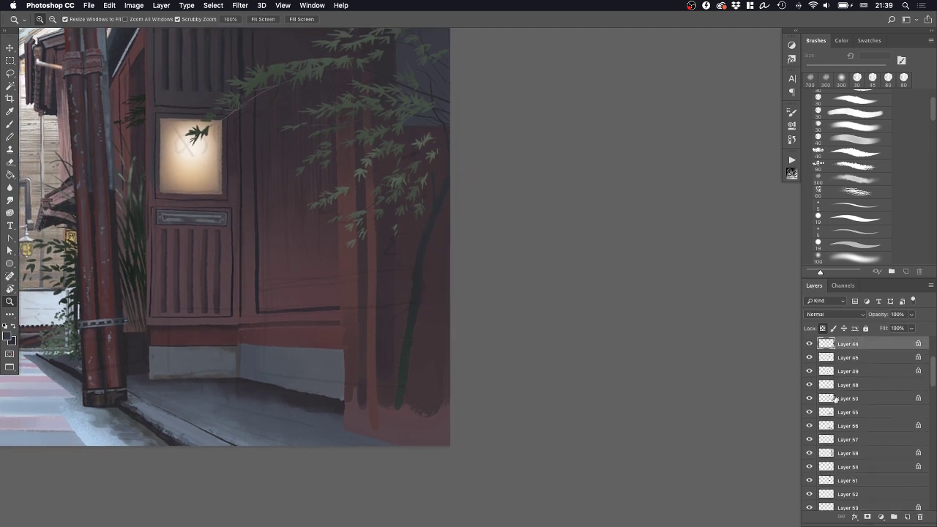
scroll(884, 146, "up", 1)
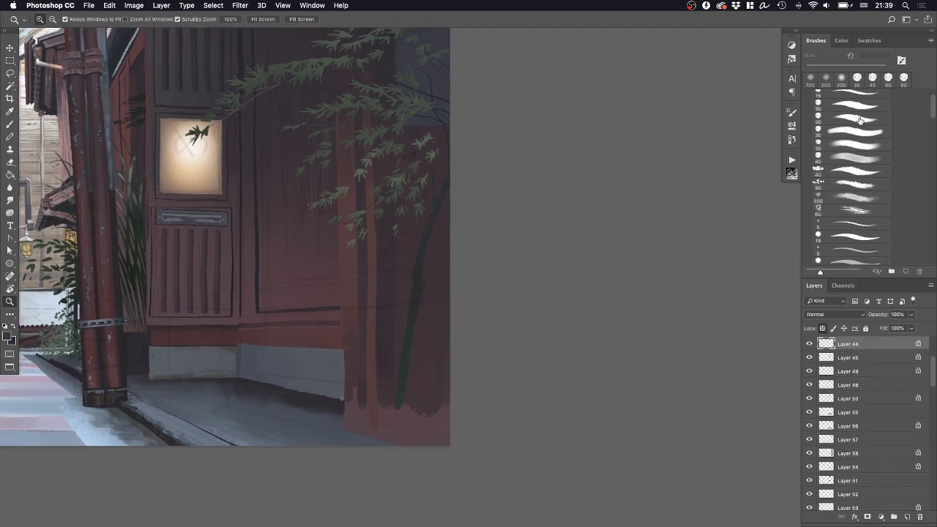
left_click(861, 119)
Hide the line-sketch layer, Layer 1 copy, and show the whole painting without the interface panels
mouse_move(400, 236)
left_mouse_down()
mouse_move(407, 259)
mouse_move(496, 253)
mouse_move(474, 285)
left_mouse_up()
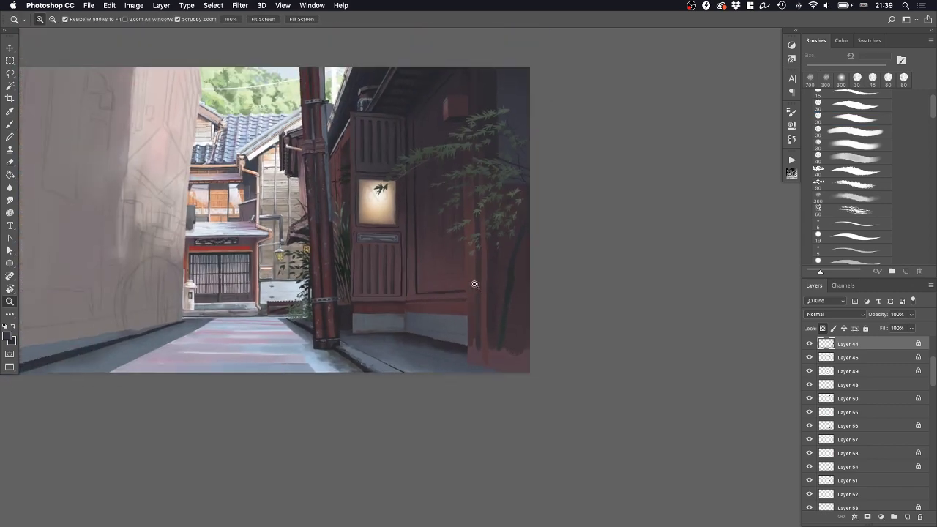
mouse_move(437, 246)
left_mouse_down()
mouse_move(593, 297)
mouse_move(587, 311)
mouse_move(627, 341)
mouse_move(603, 339)
mouse_move(636, 368)
mouse_move(640, 358)
left_mouse_up()
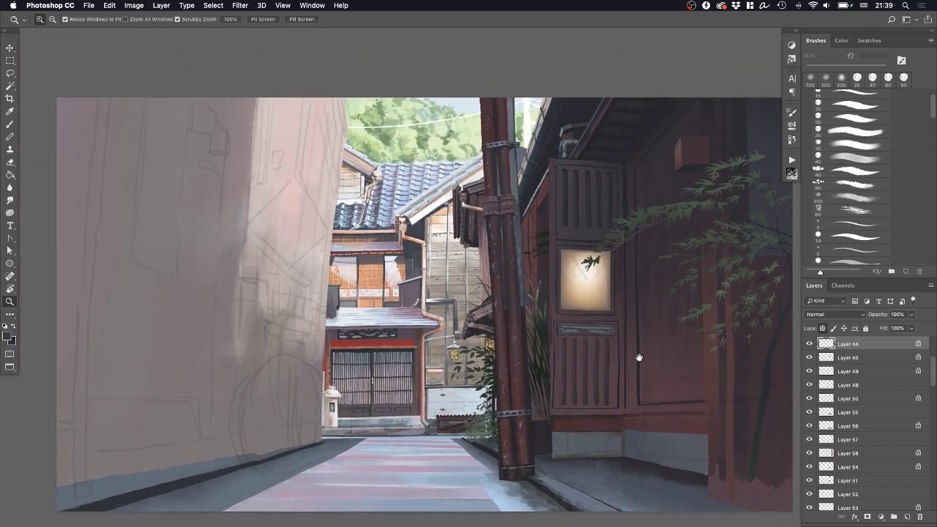
key("Tab")
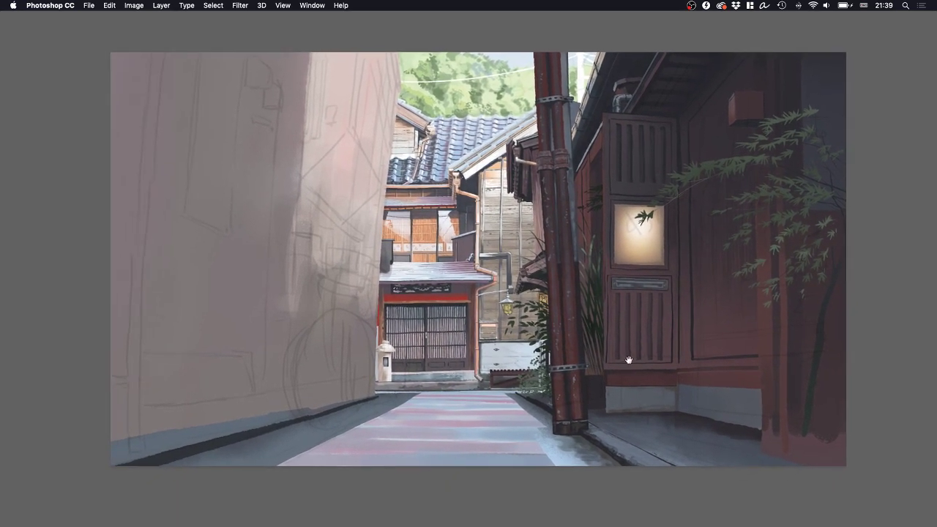
mouse_move(638, 354)
left_mouse_down()
mouse_move(652, 357)
mouse_move(636, 364)
left_mouse_up()
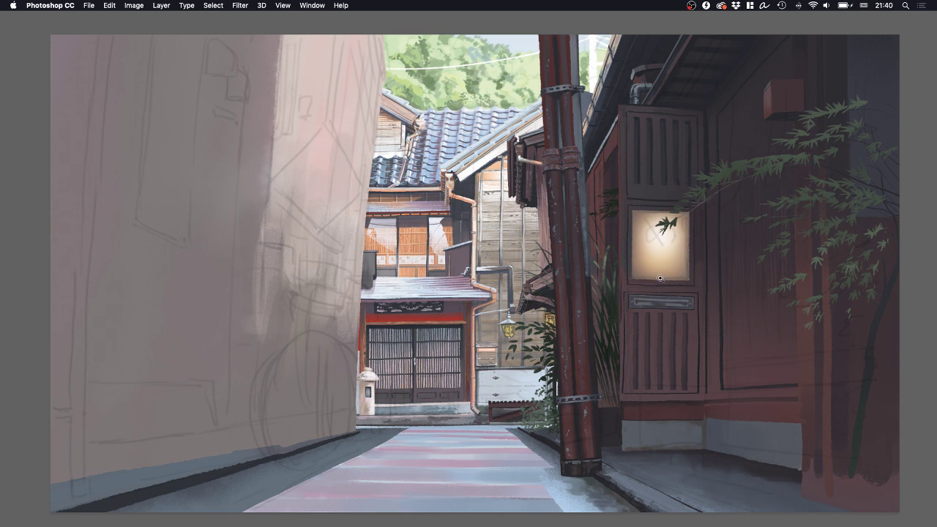
key("Tab")
scroll(881, 129, "up", 3)
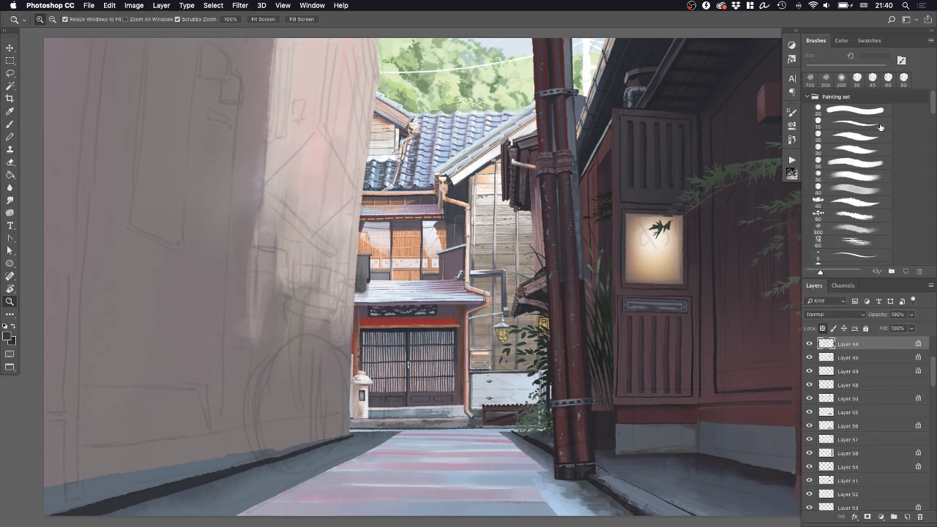
scroll(818, 347, "up", 5)
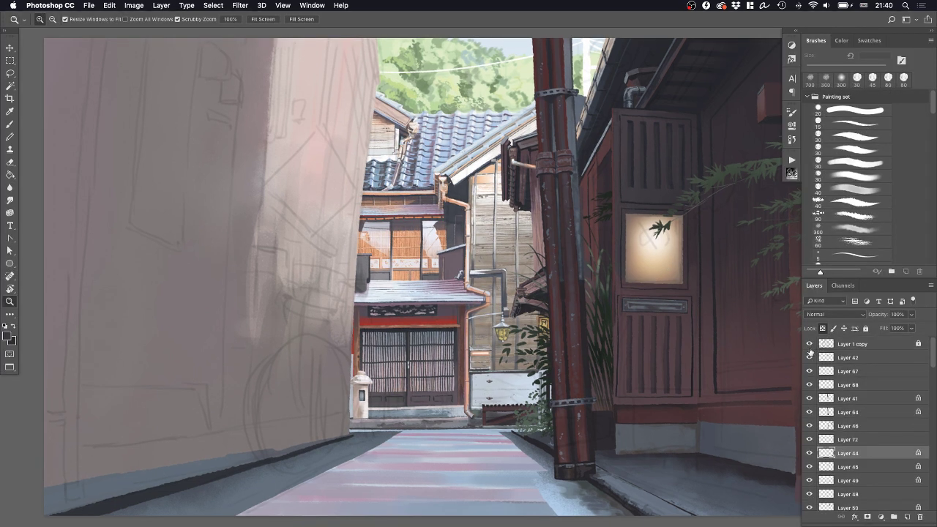
left_click(809, 345)
scroll(633, 285, "down", 2)
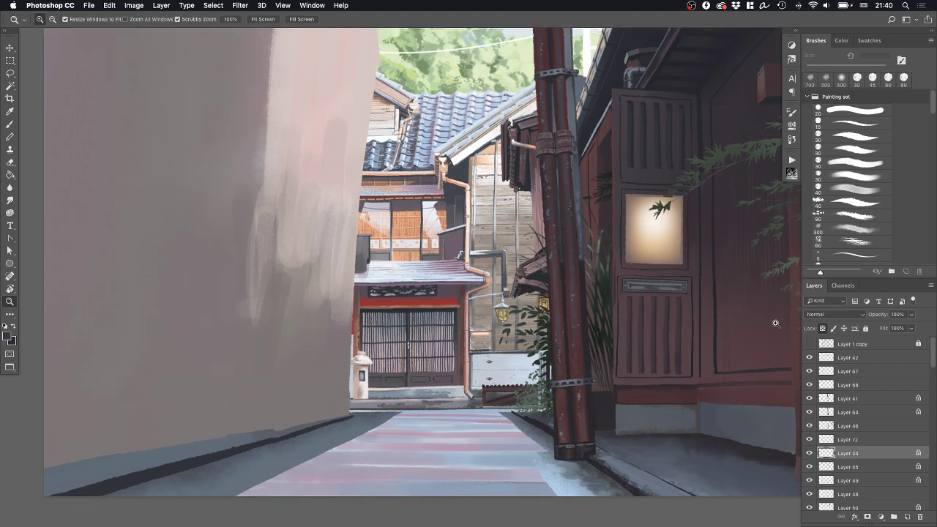
key("Tab")
left_click_drag(776, 341, 747, 359)
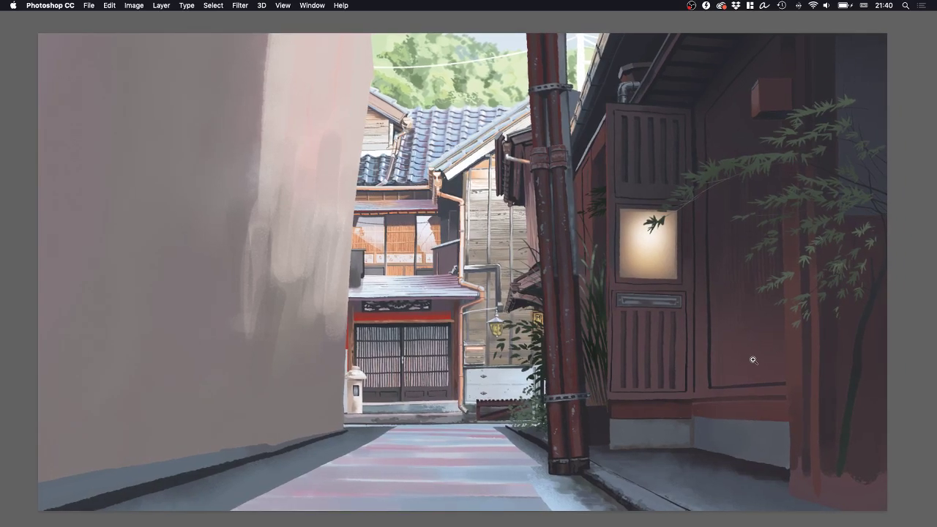